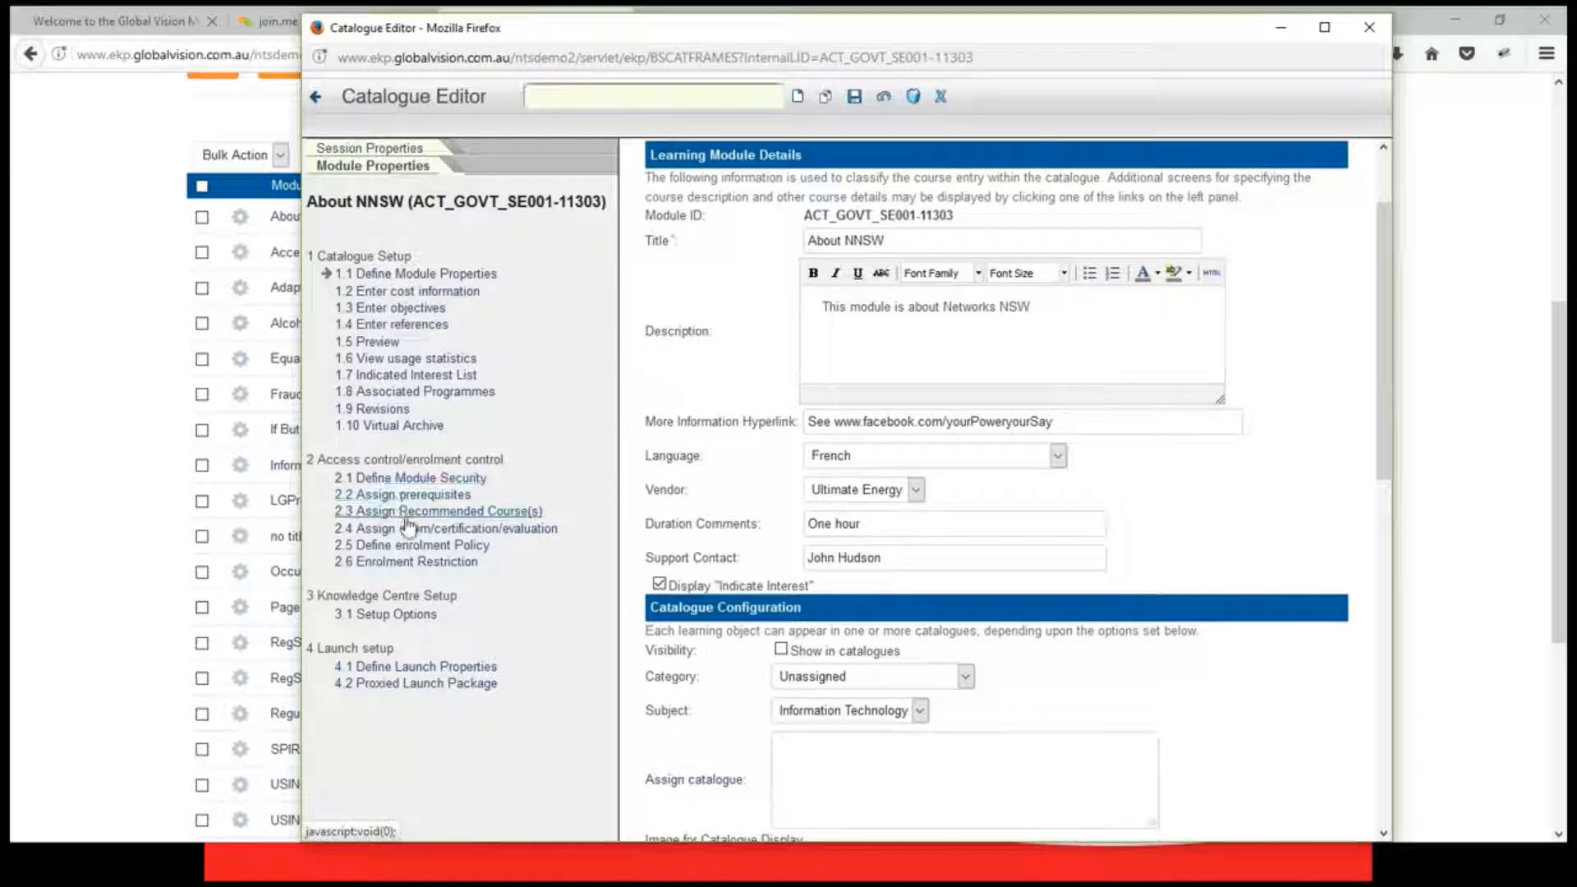
- Open the exam, certification and evaluation assignments of the About NNSW module and minimise the Catalogue Editor window
{"action": "left_click", "coordinate": [535, 531]}
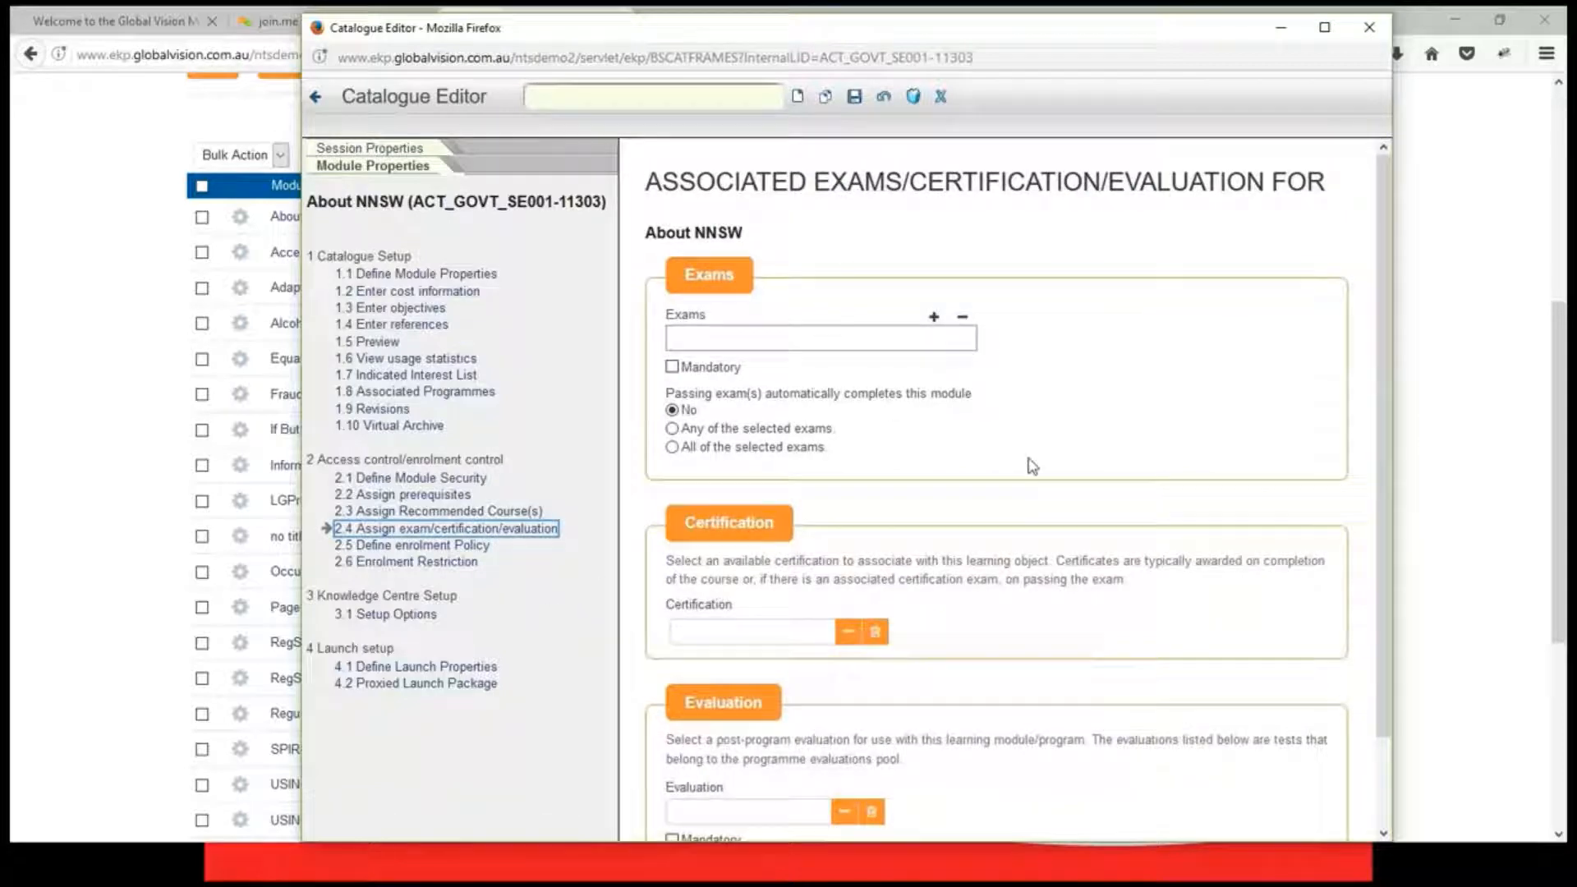
{"action": "left_click", "coordinate": [1286, 30]}
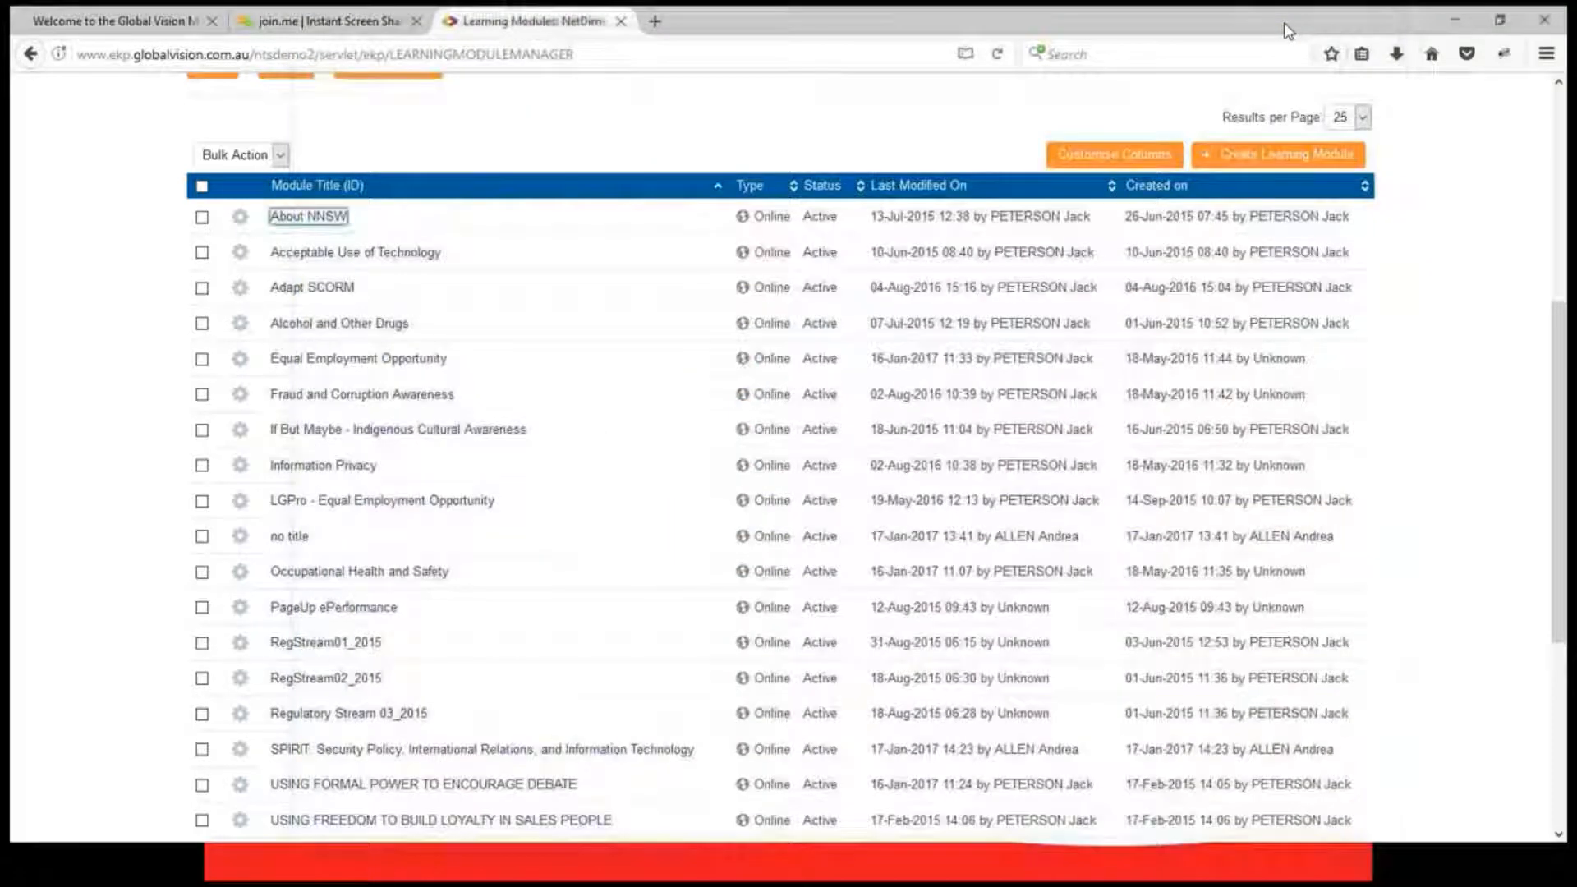
- Filter the learning modules by the On-the-Job Training type and open test On-the-Job-Training Course
{"action": "scroll", "coordinate": [399, 328], "scroll_direction": "up", "scroll_amount": 5}
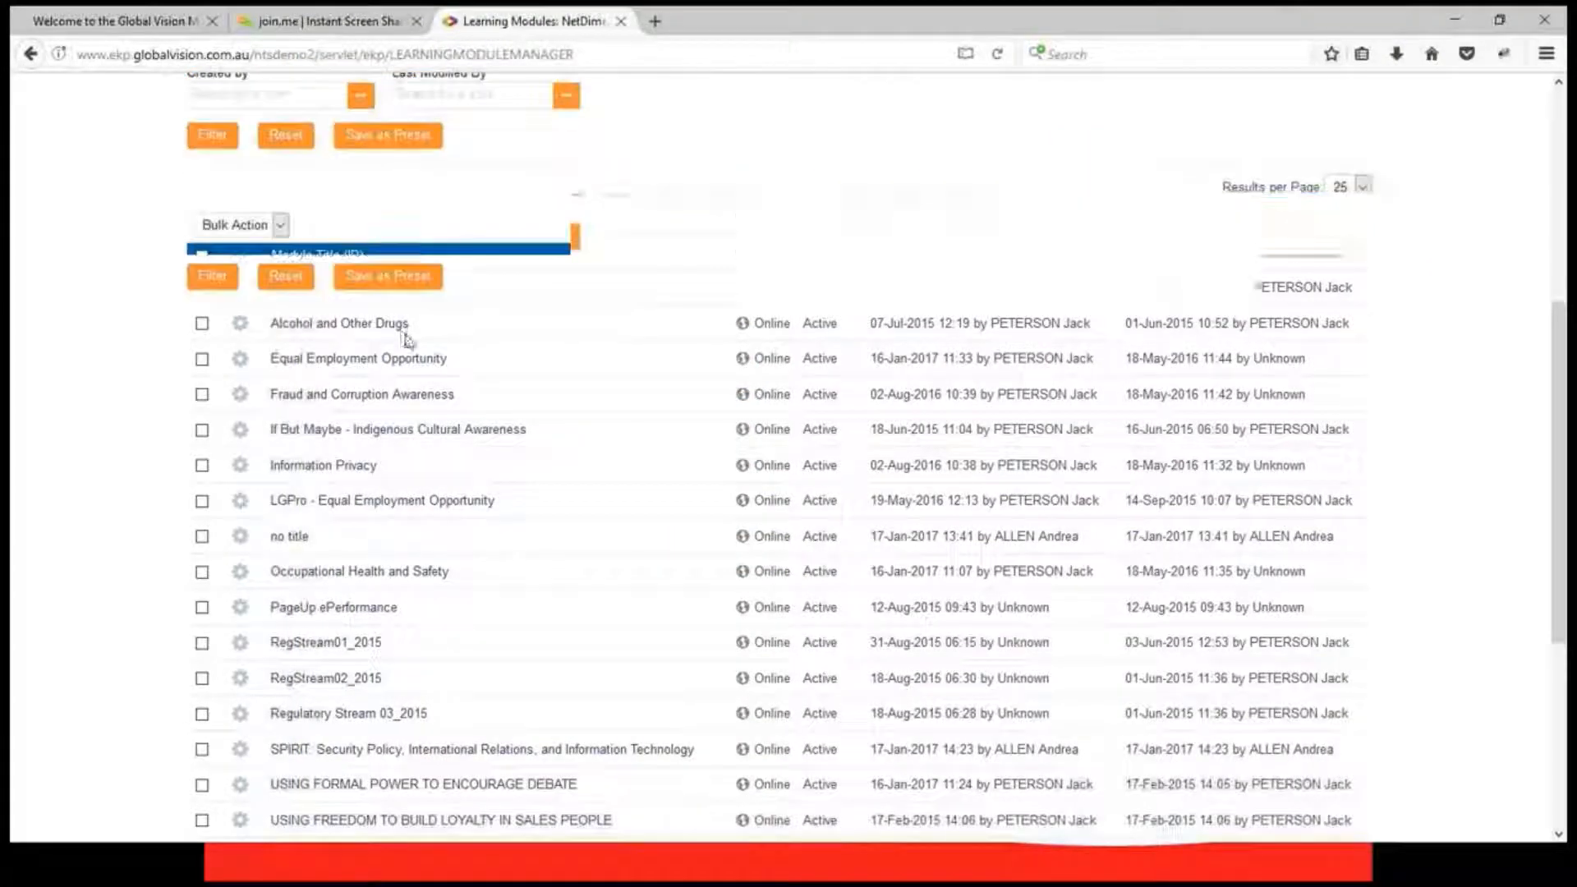
{"action": "left_click", "coordinate": [690, 201]}
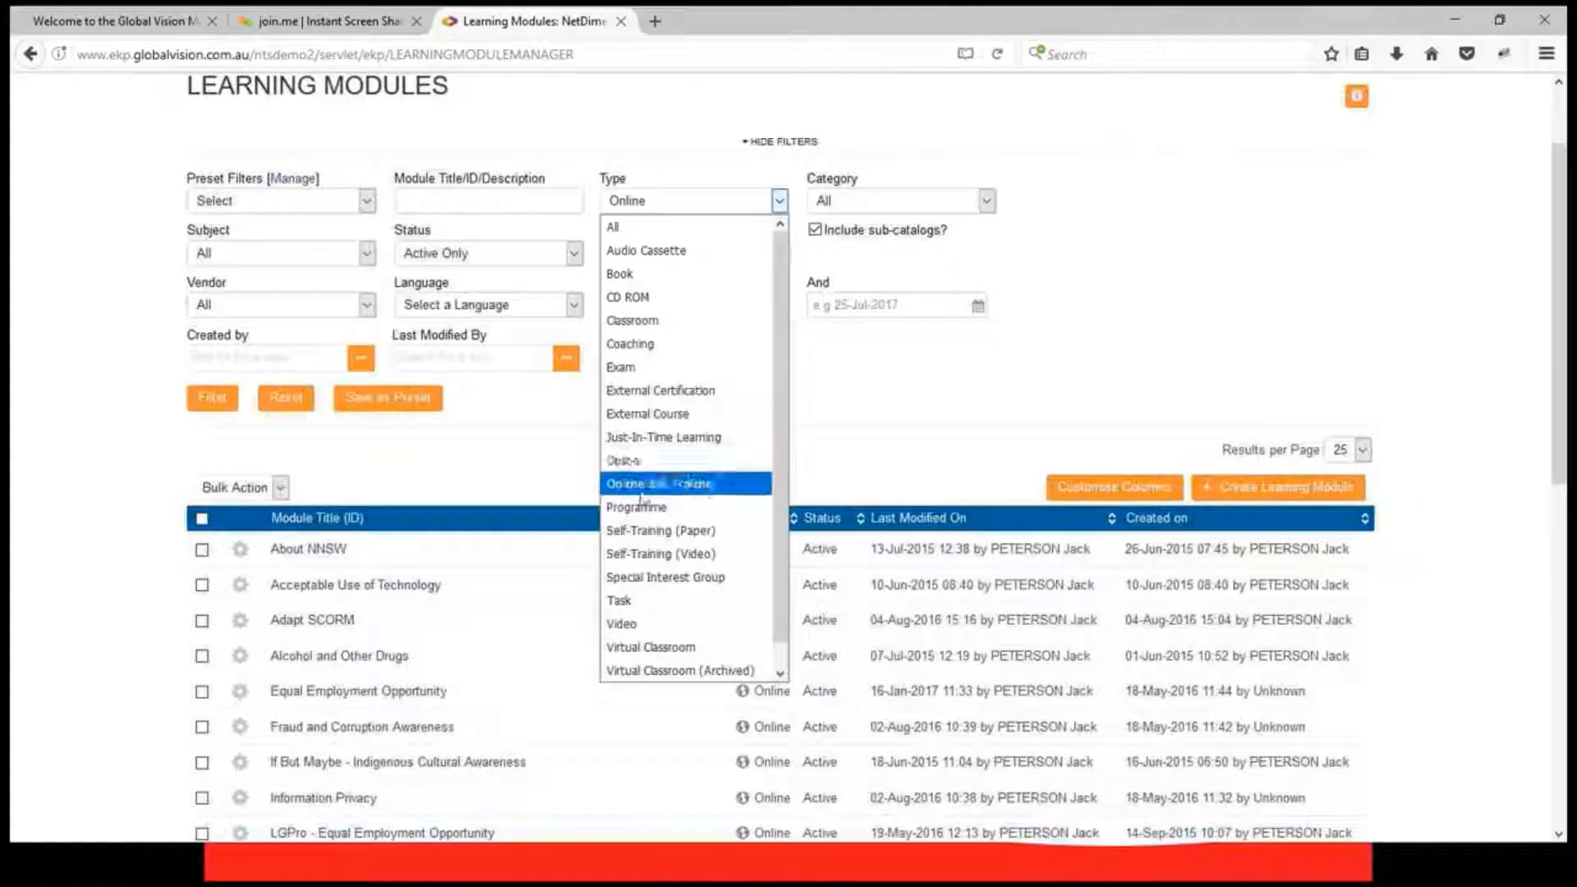
{"action": "left_click", "coordinate": [662, 484]}
{"action": "left_click", "coordinate": [215, 398]}
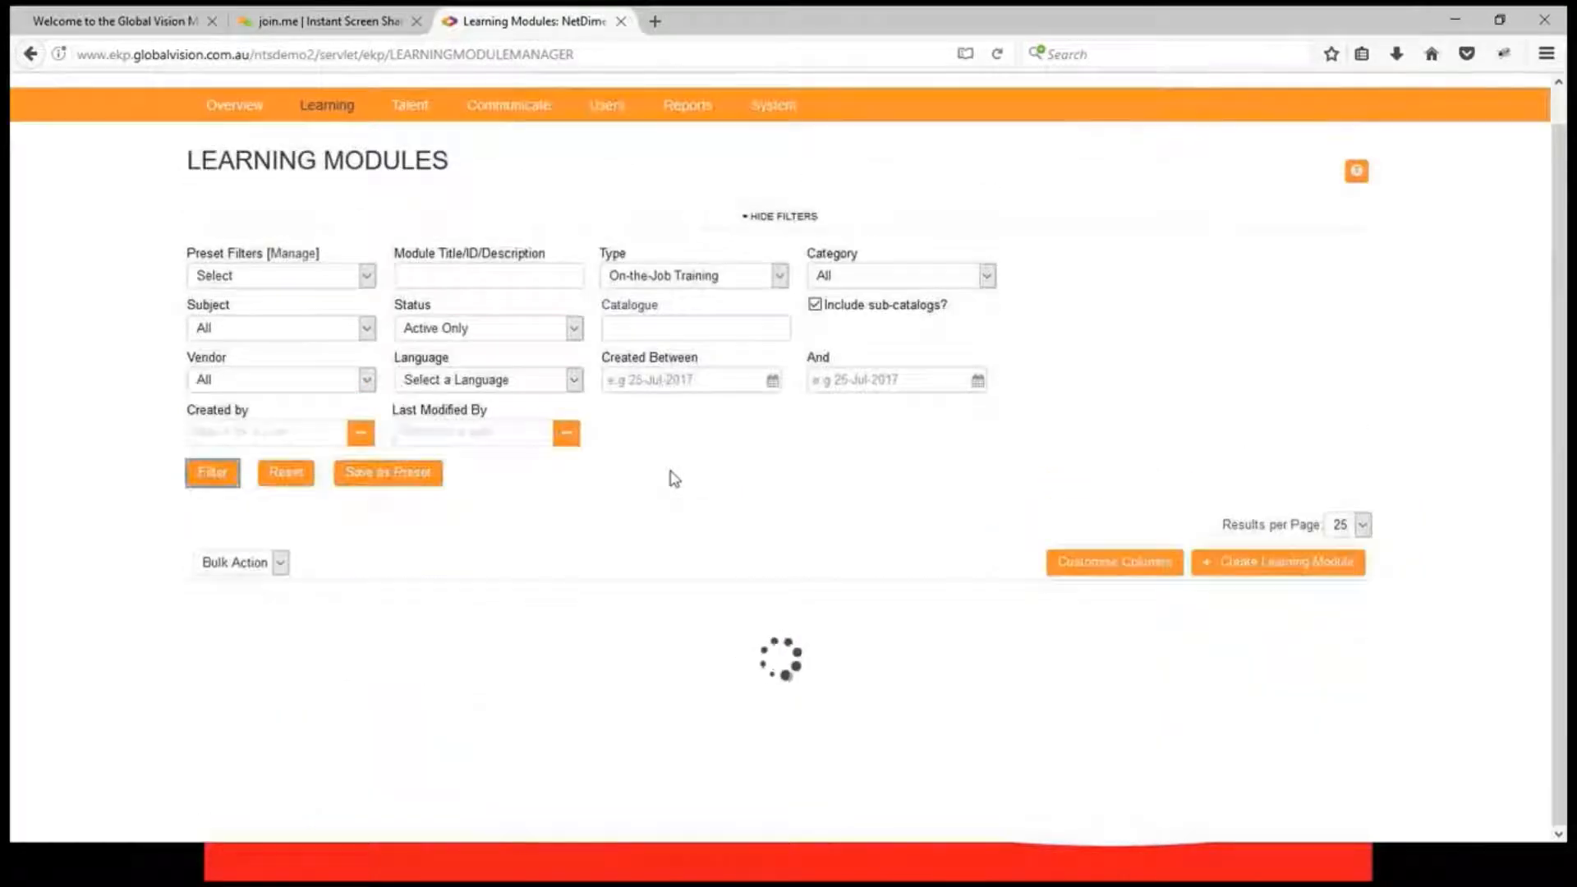
{"action": "left_click", "coordinate": [345, 659]}
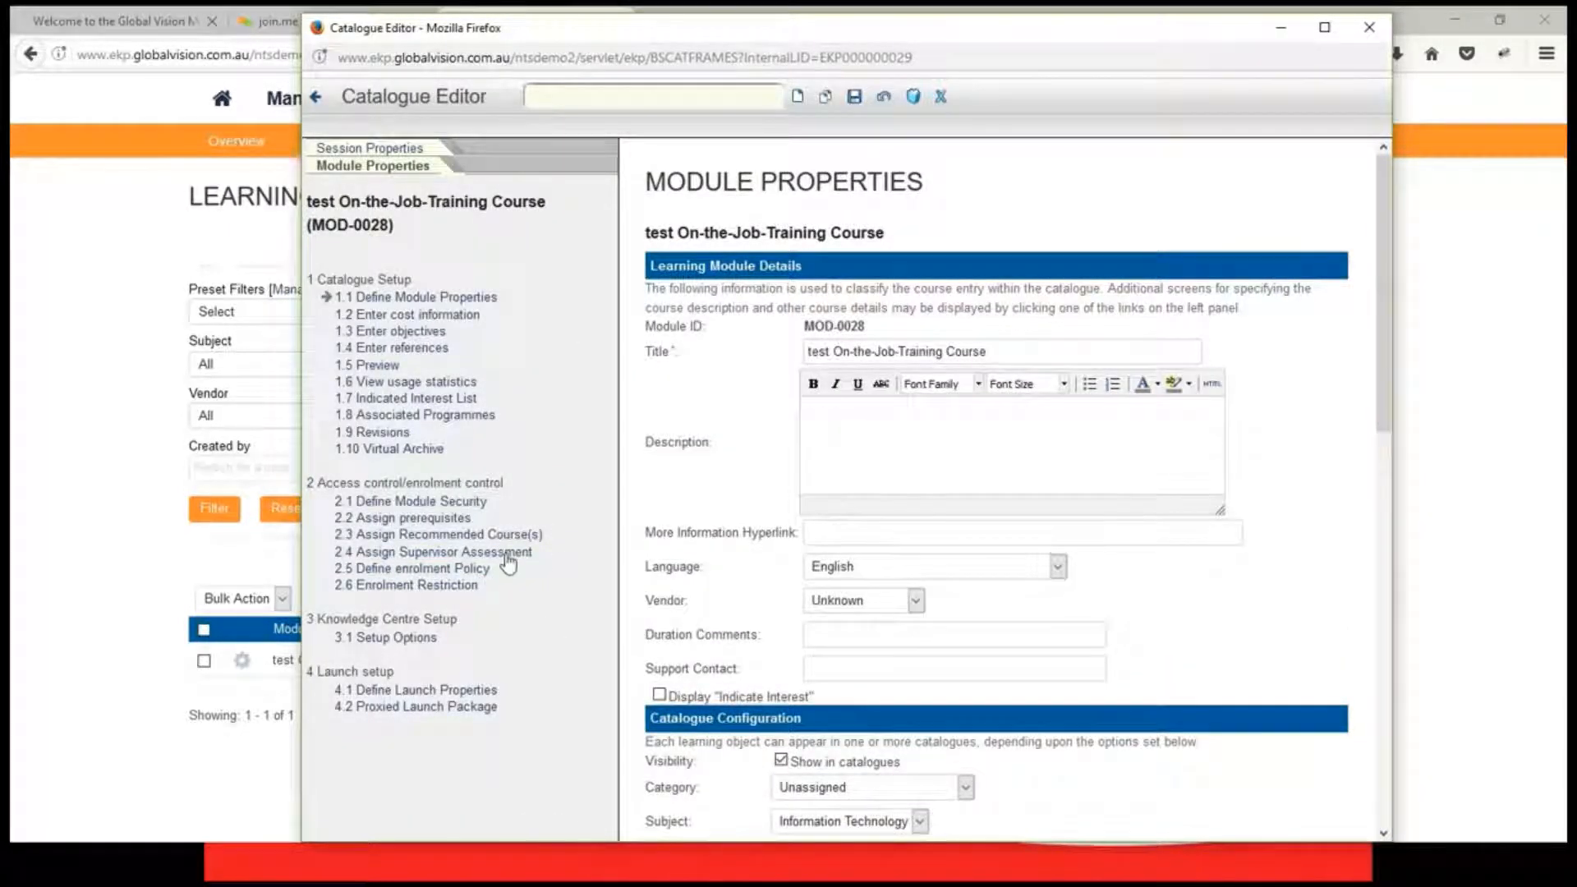
- Examine the Assign Supervisor Assessment options of the on-the-job training course and close the Catalogue Editor
{"action": "left_click_drag", "start_coordinate": [534, 555], "coordinate": [328, 562]}
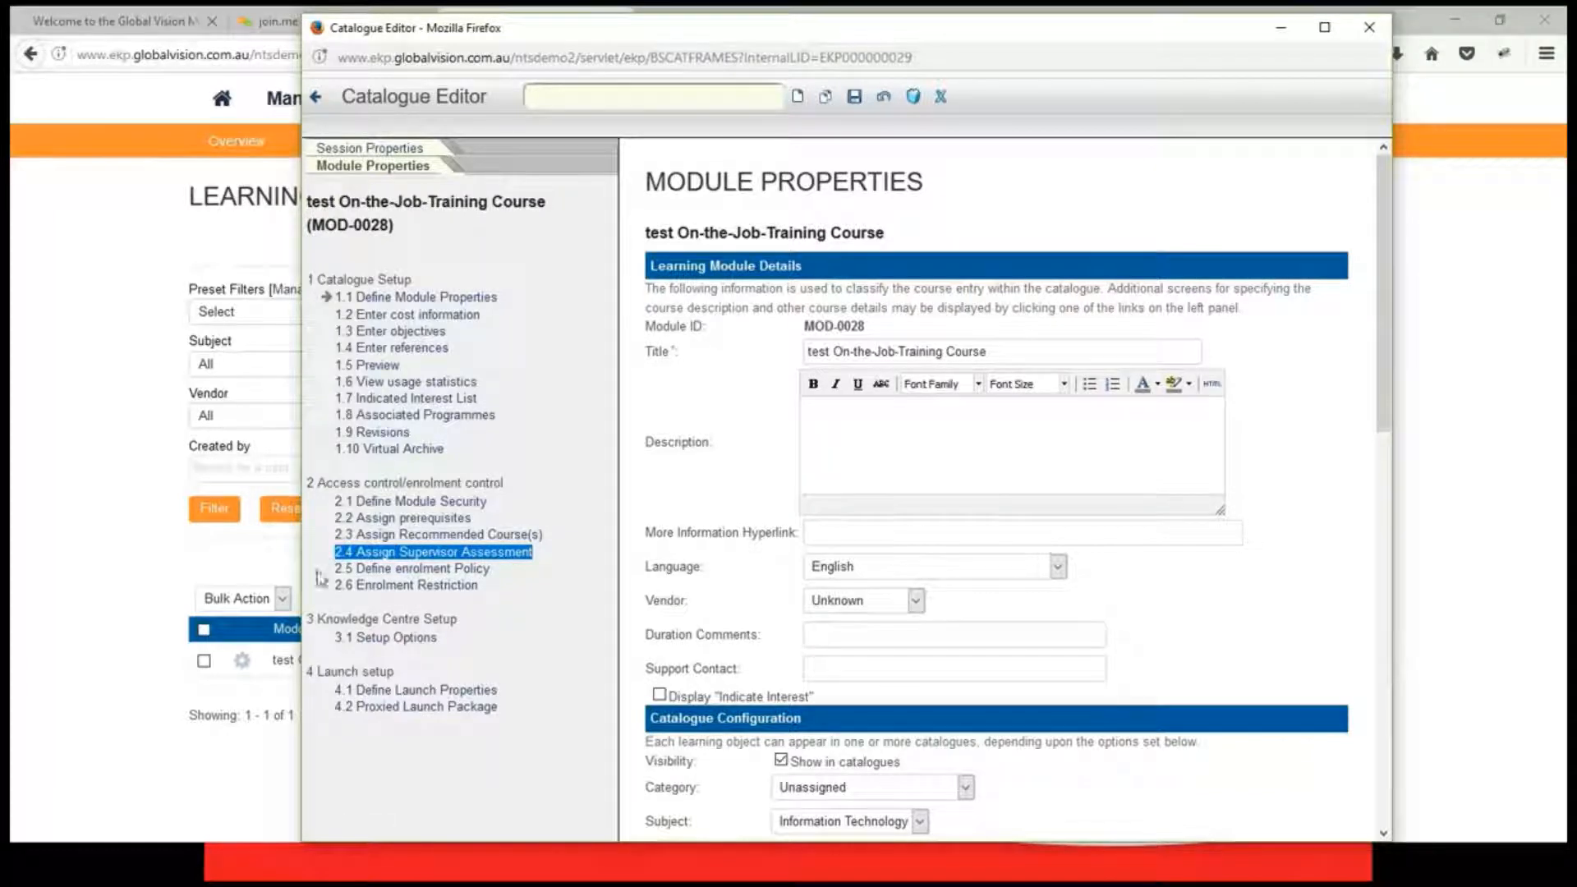
{"action": "left_click", "coordinate": [483, 557]}
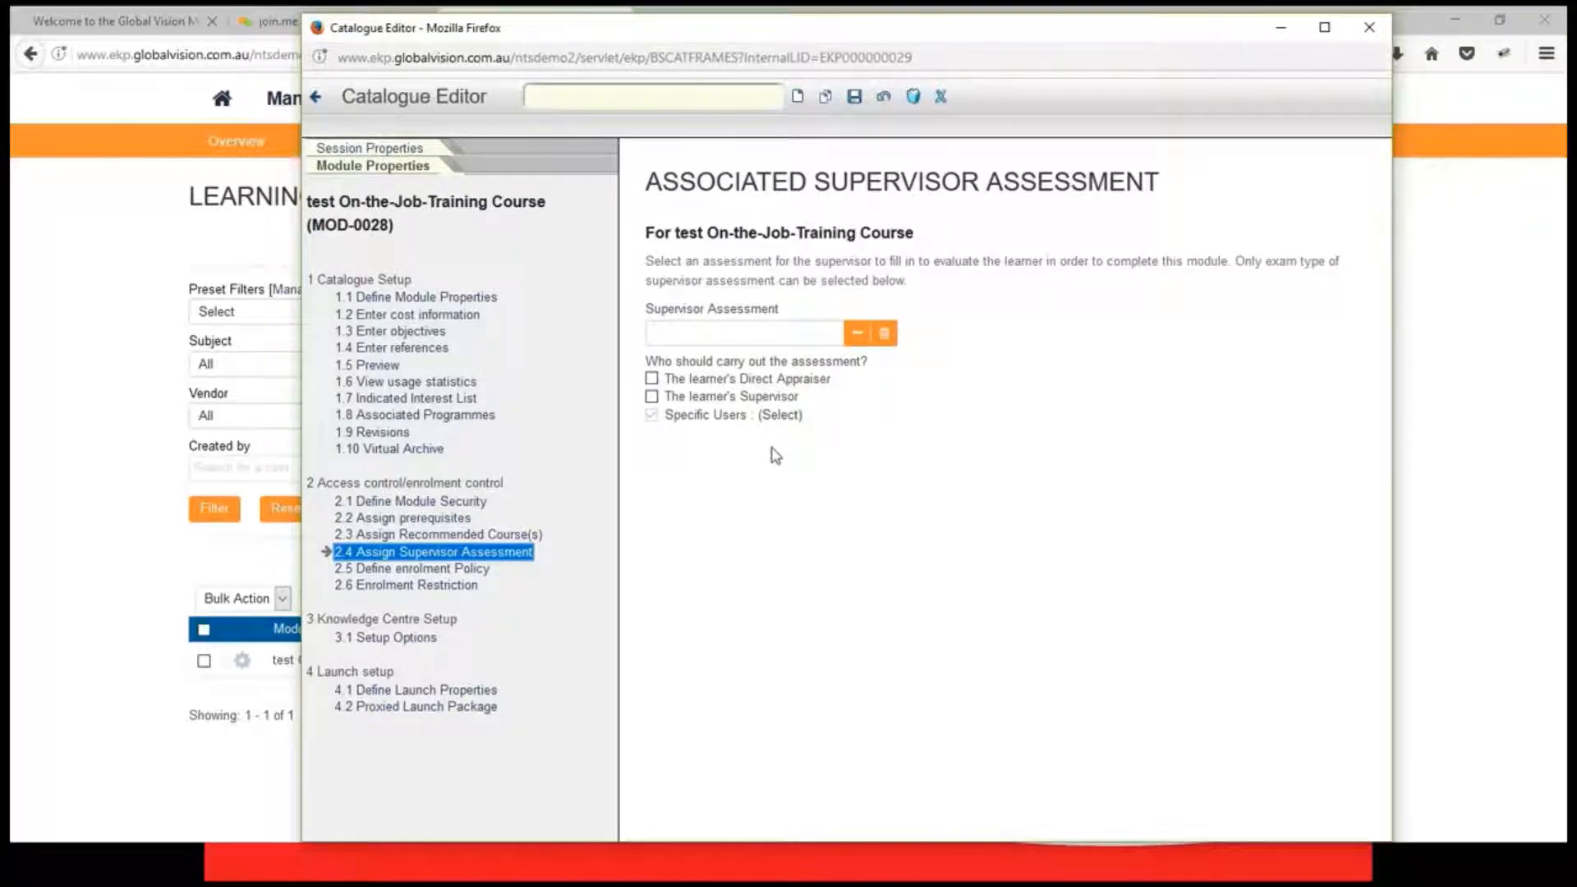
{"action": "left_click", "coordinate": [940, 97]}
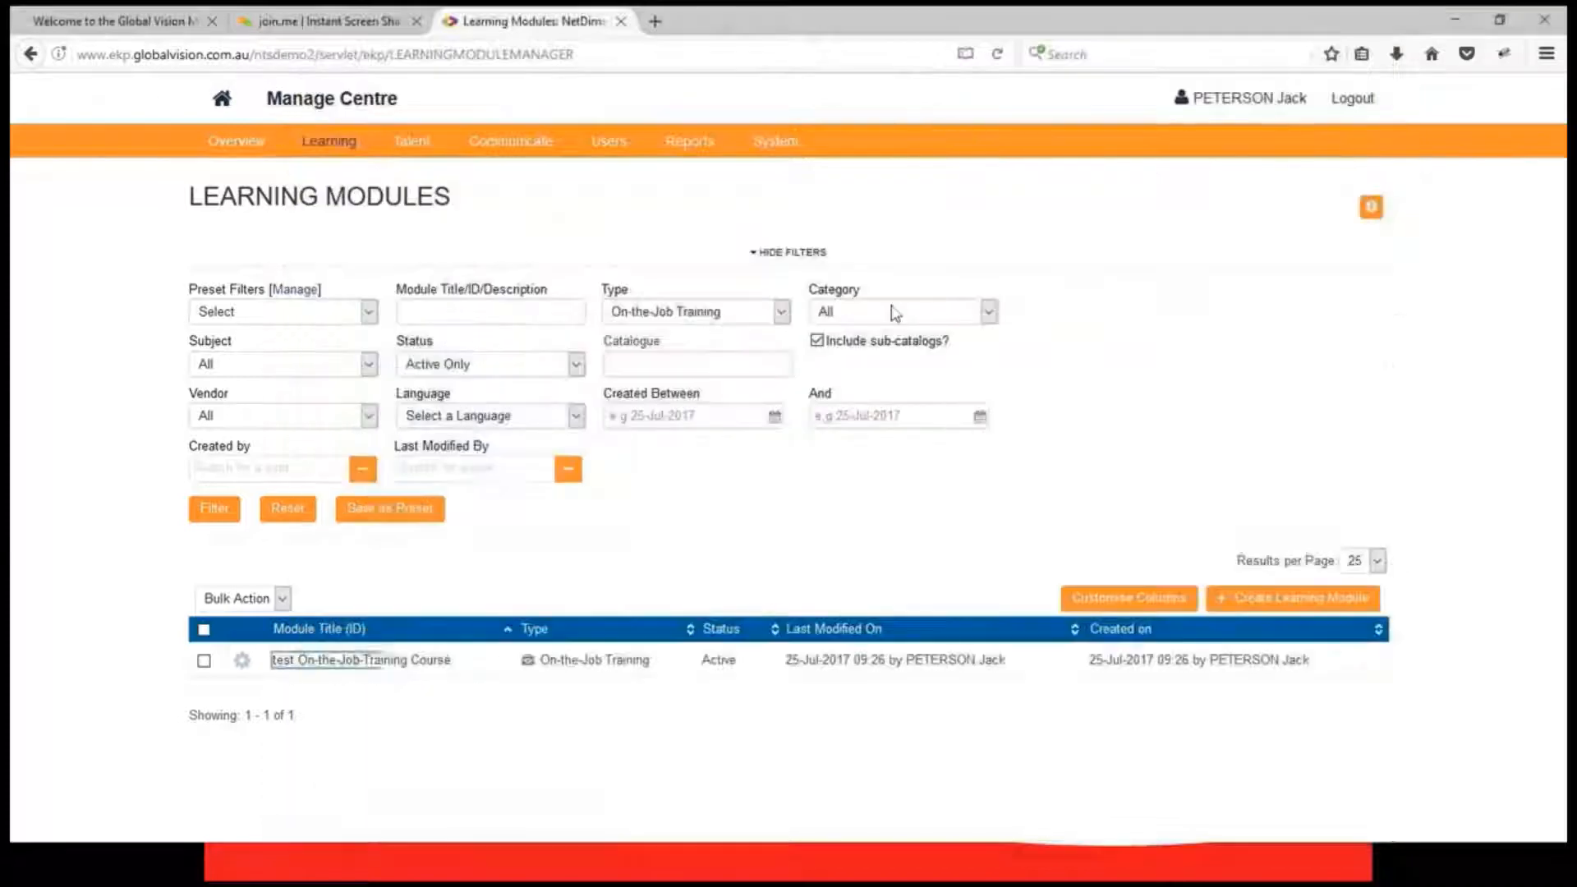
- Show the Learning Types slide in the PowerPoint slide show and return to the Learning Modules page in Firefox
{"action": "left_click", "coordinate": [734, 875]}
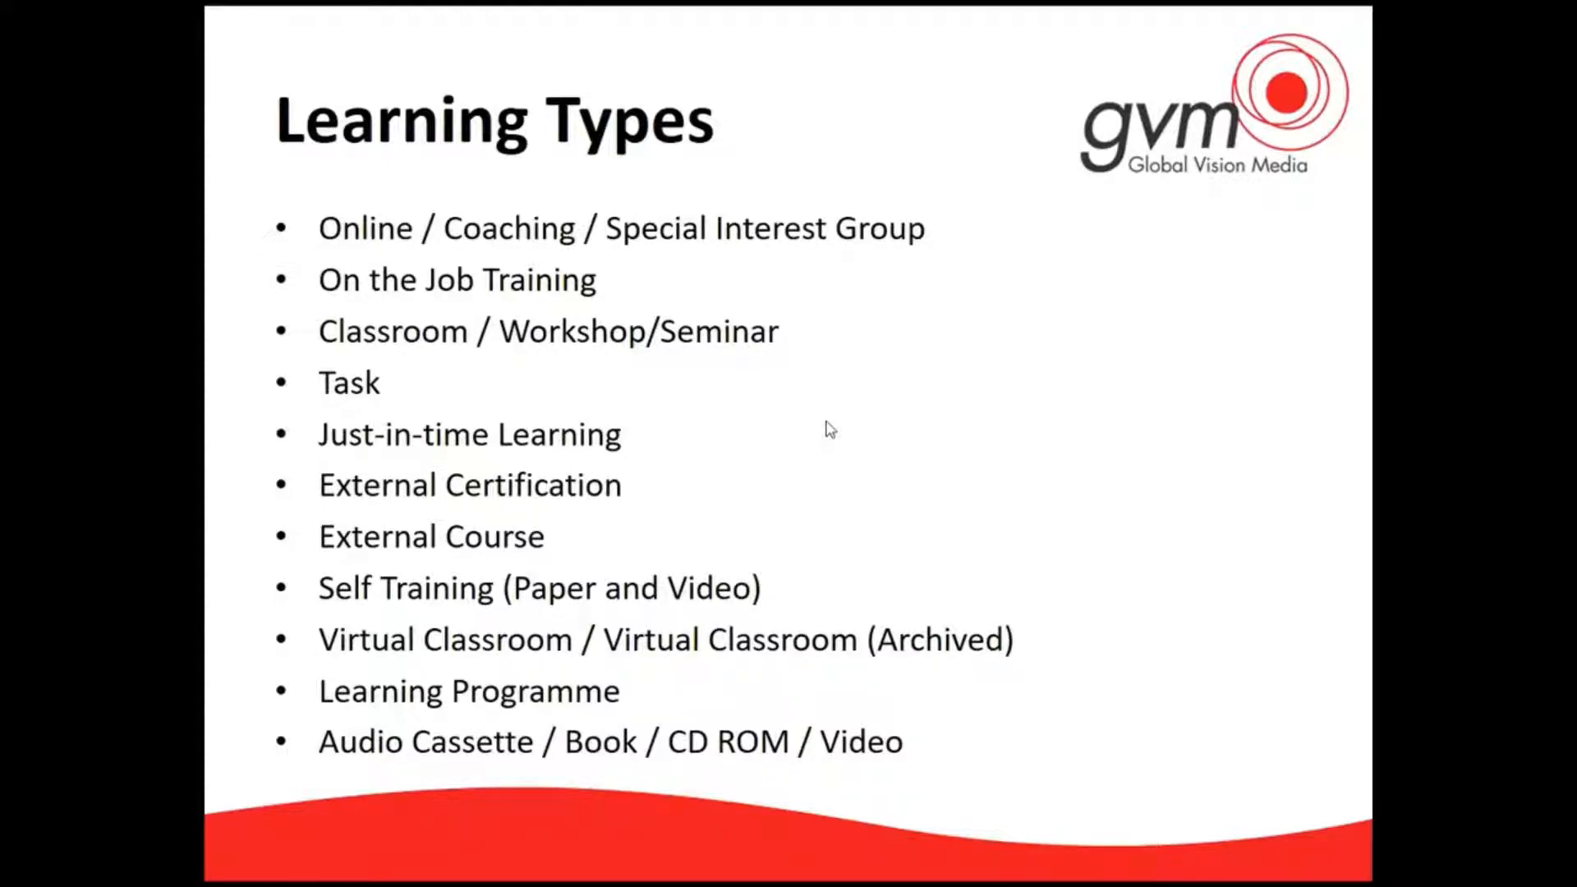
{"action": "key", "text": "alt+Tab"}
{"action": "key", "text": "alt+Tab"}
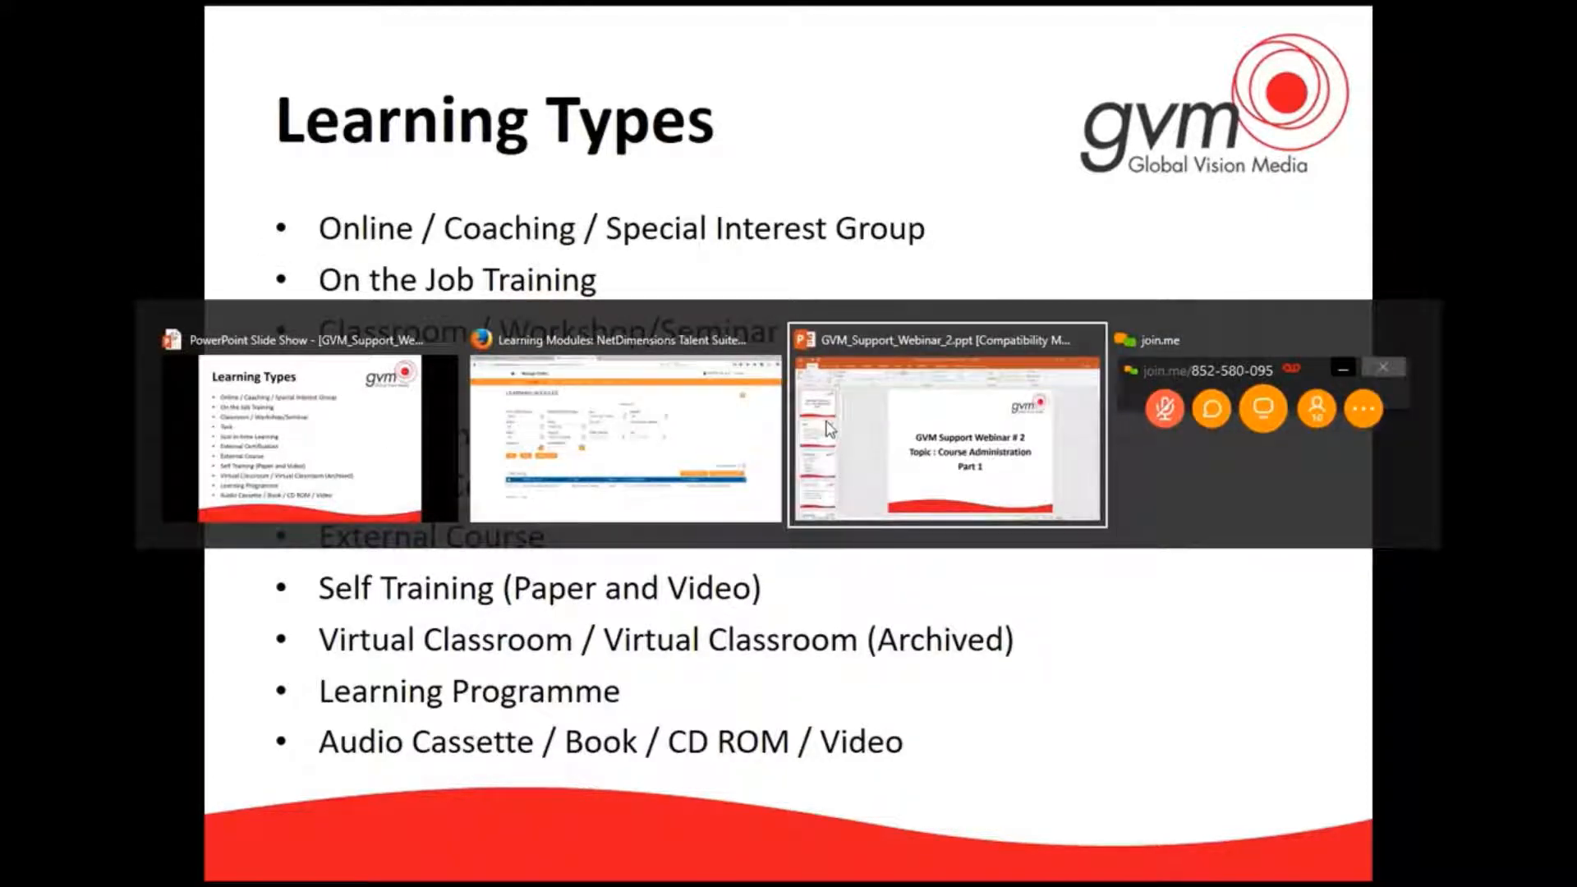
{"action": "key", "text": "alt+Tab"}
{"action": "key", "text": "alt+Tab"}
{"action": "key", "text": "alt+Tab"}
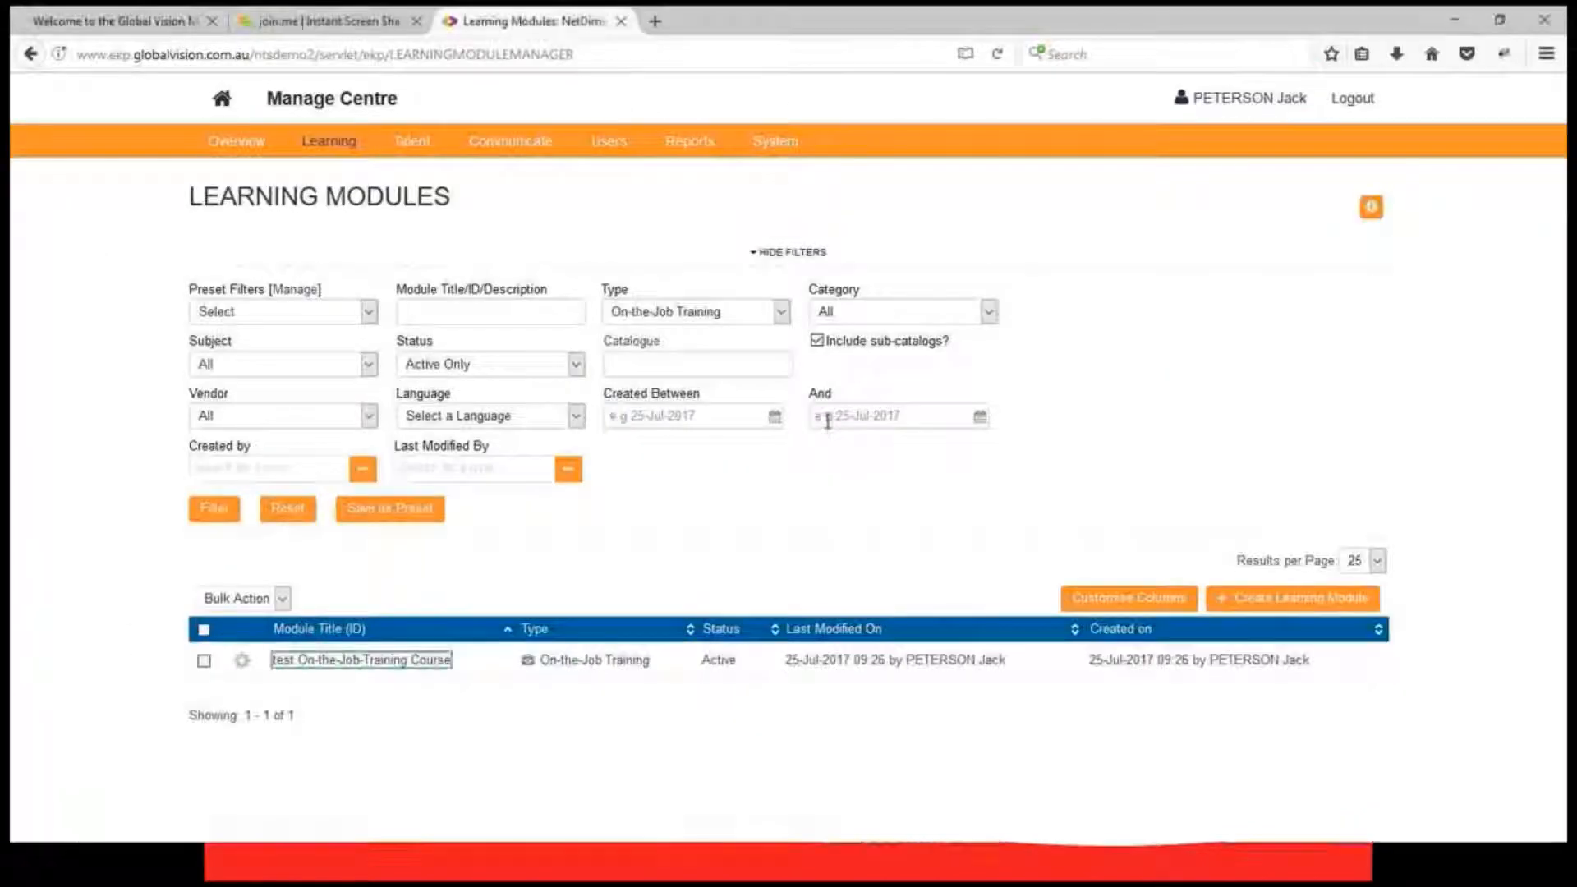
- Filter the learning modules by the Classroom type and open the How to make coffee module
{"action": "left_click", "coordinate": [782, 313]}
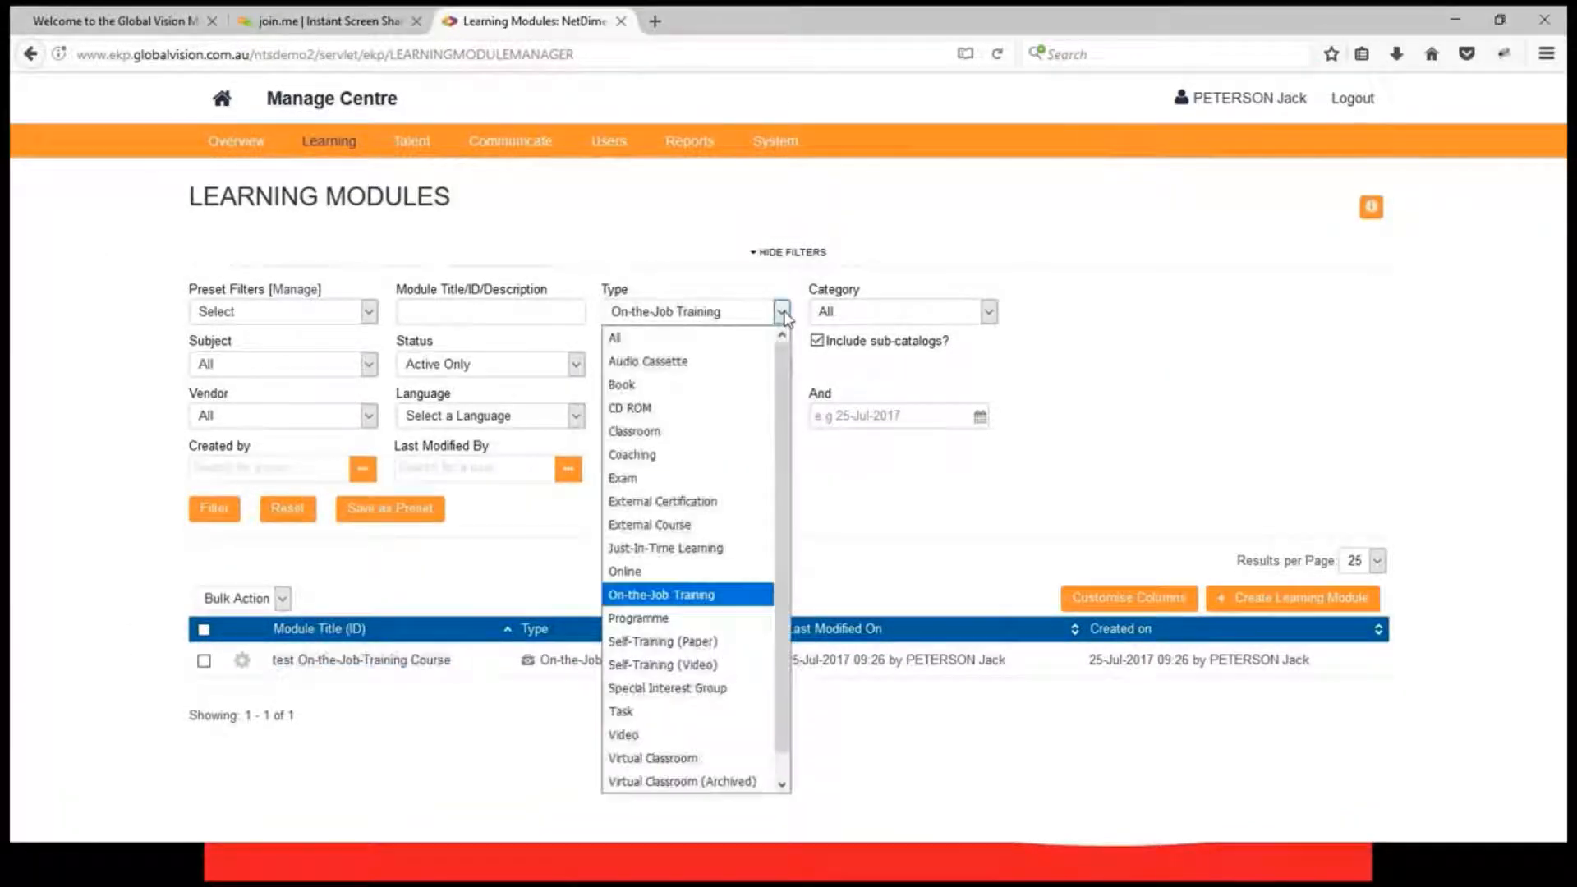
{"action": "left_click", "coordinate": [667, 431]}
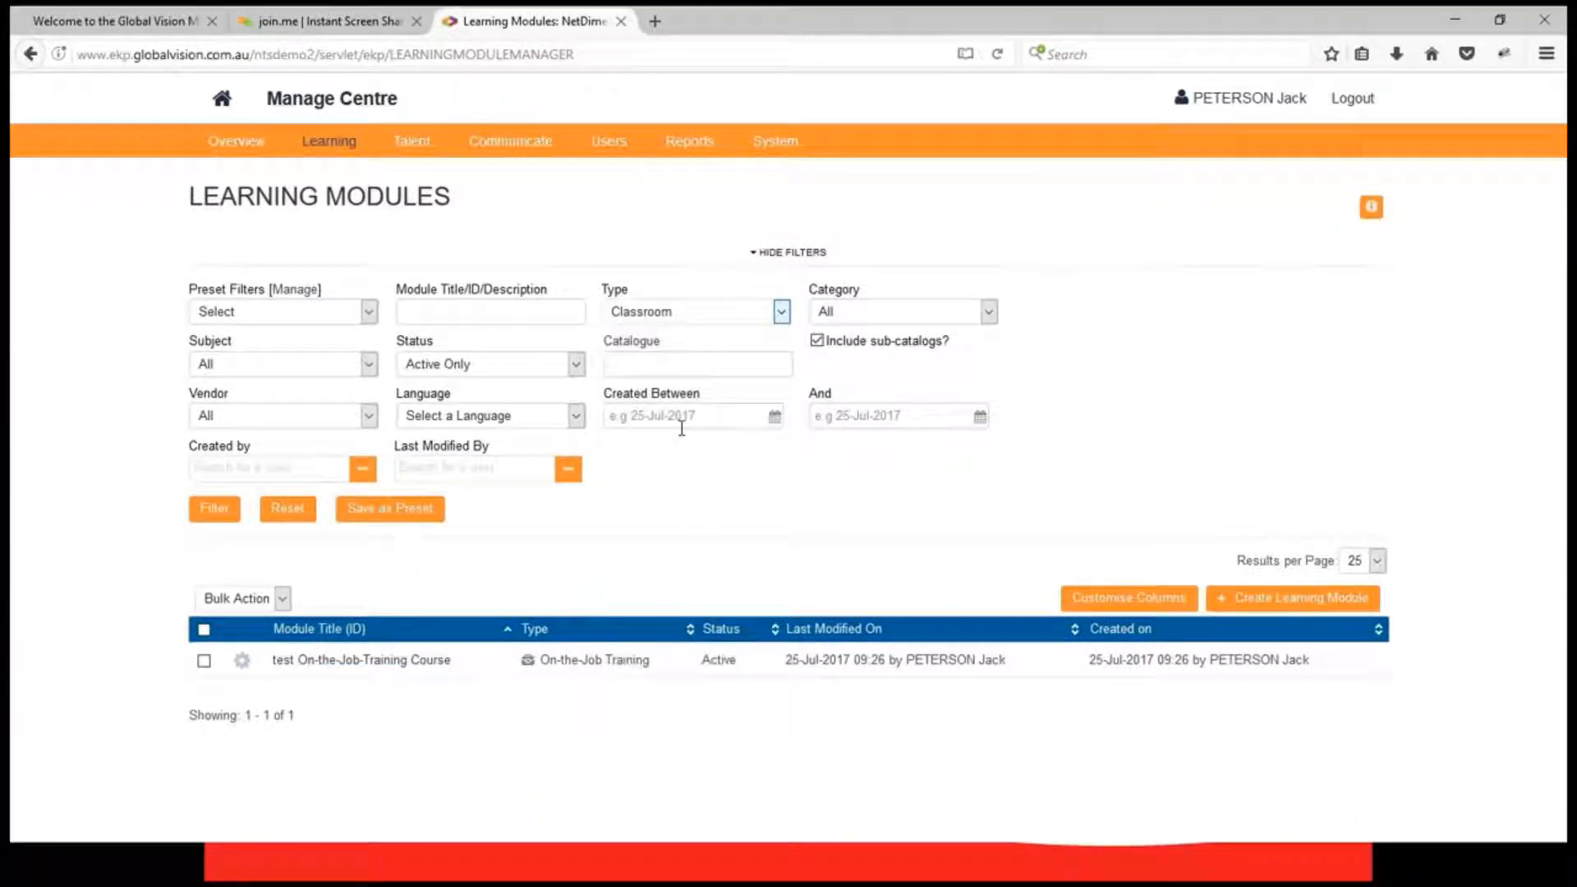
{"action": "left_click", "coordinate": [197, 511]}
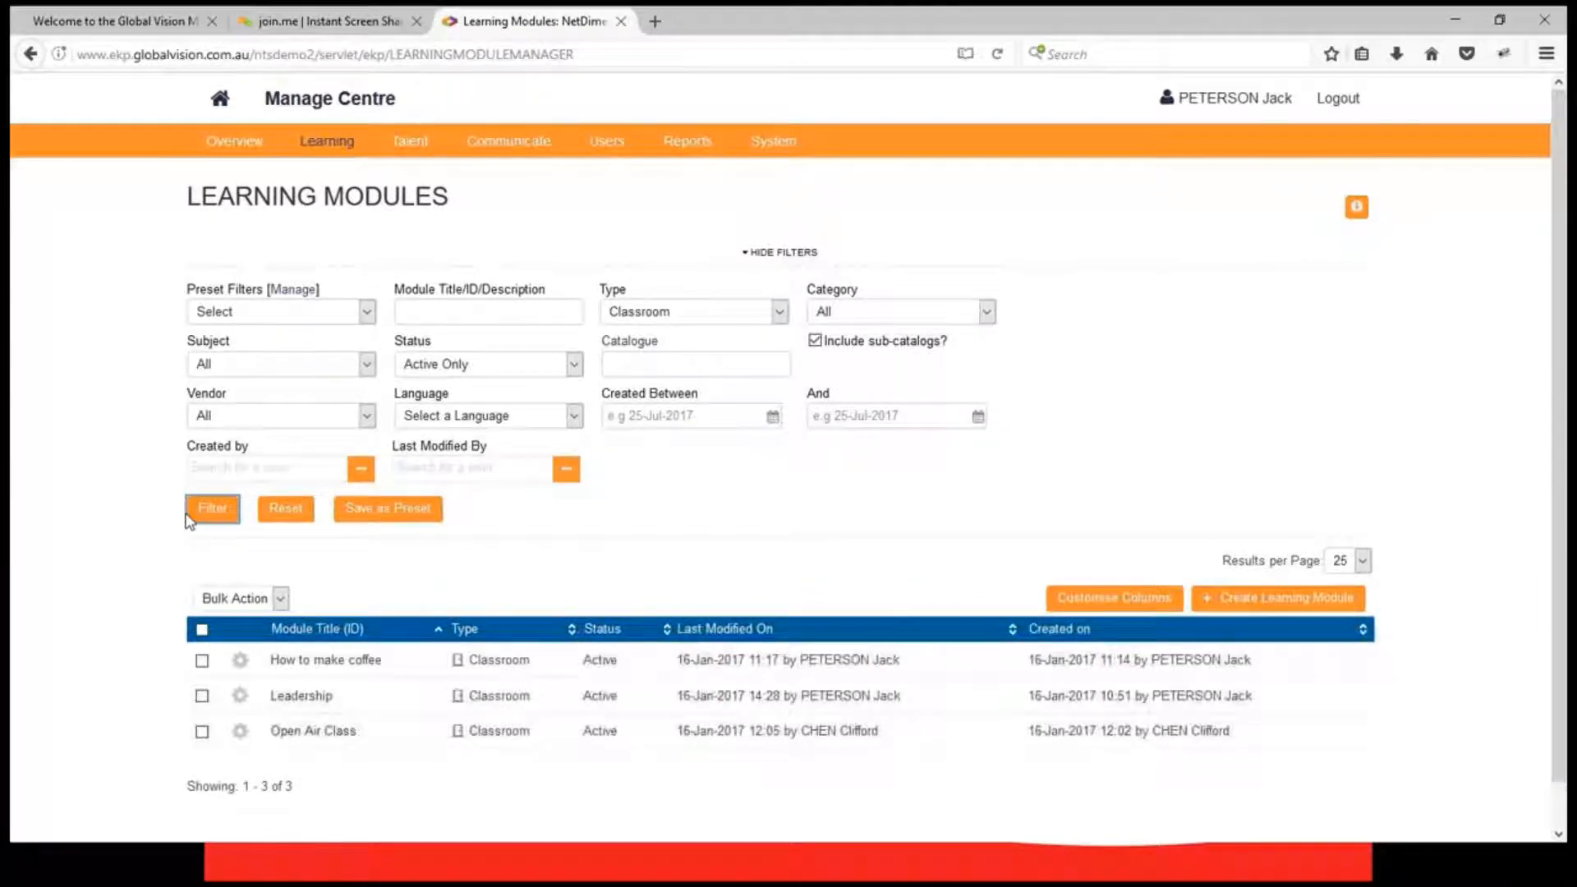
{"action": "scroll", "coordinate": [246, 558], "scroll_direction": "down", "scroll_amount": 1}
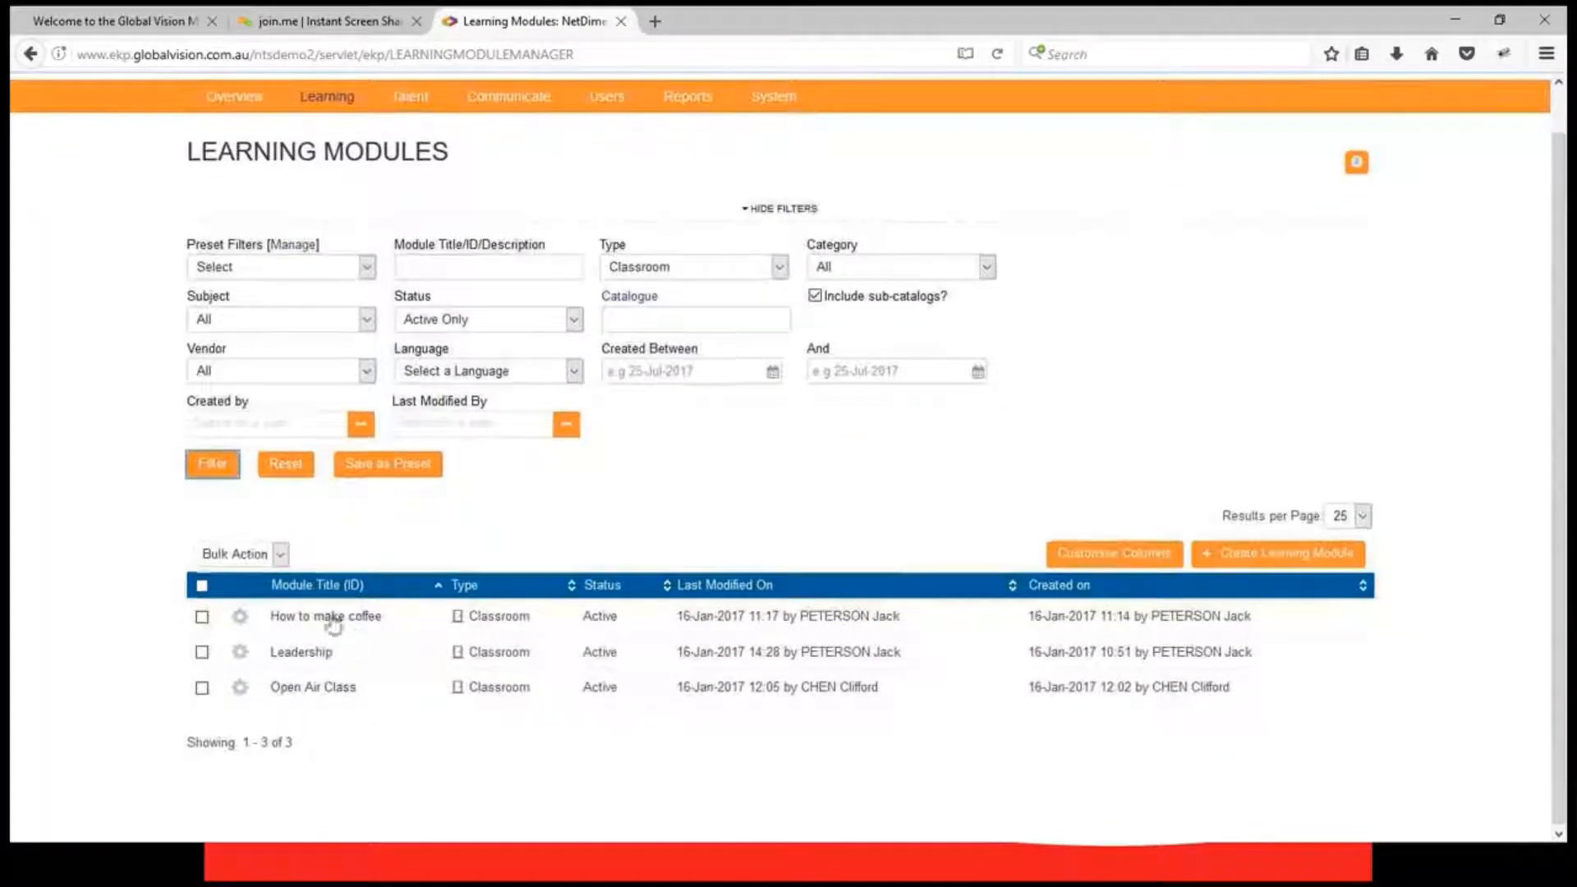
{"action": "left_click", "coordinate": [328, 618]}
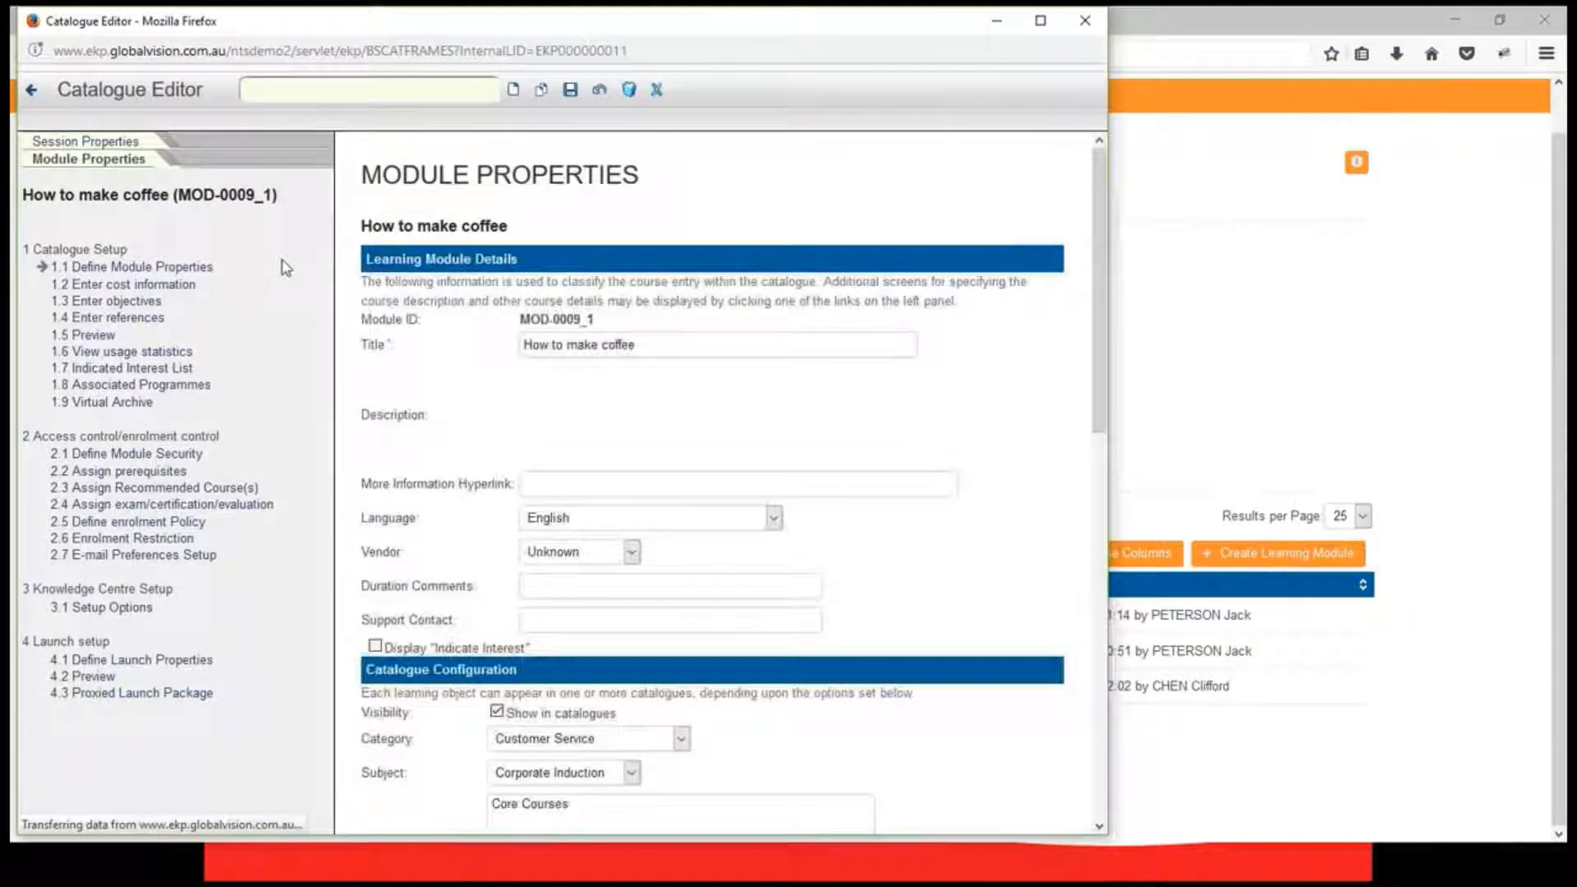
- Examine the available sessions in the session properties of How to make coffee and close the Catalogue Editor
{"action": "left_click", "coordinate": [92, 143]}
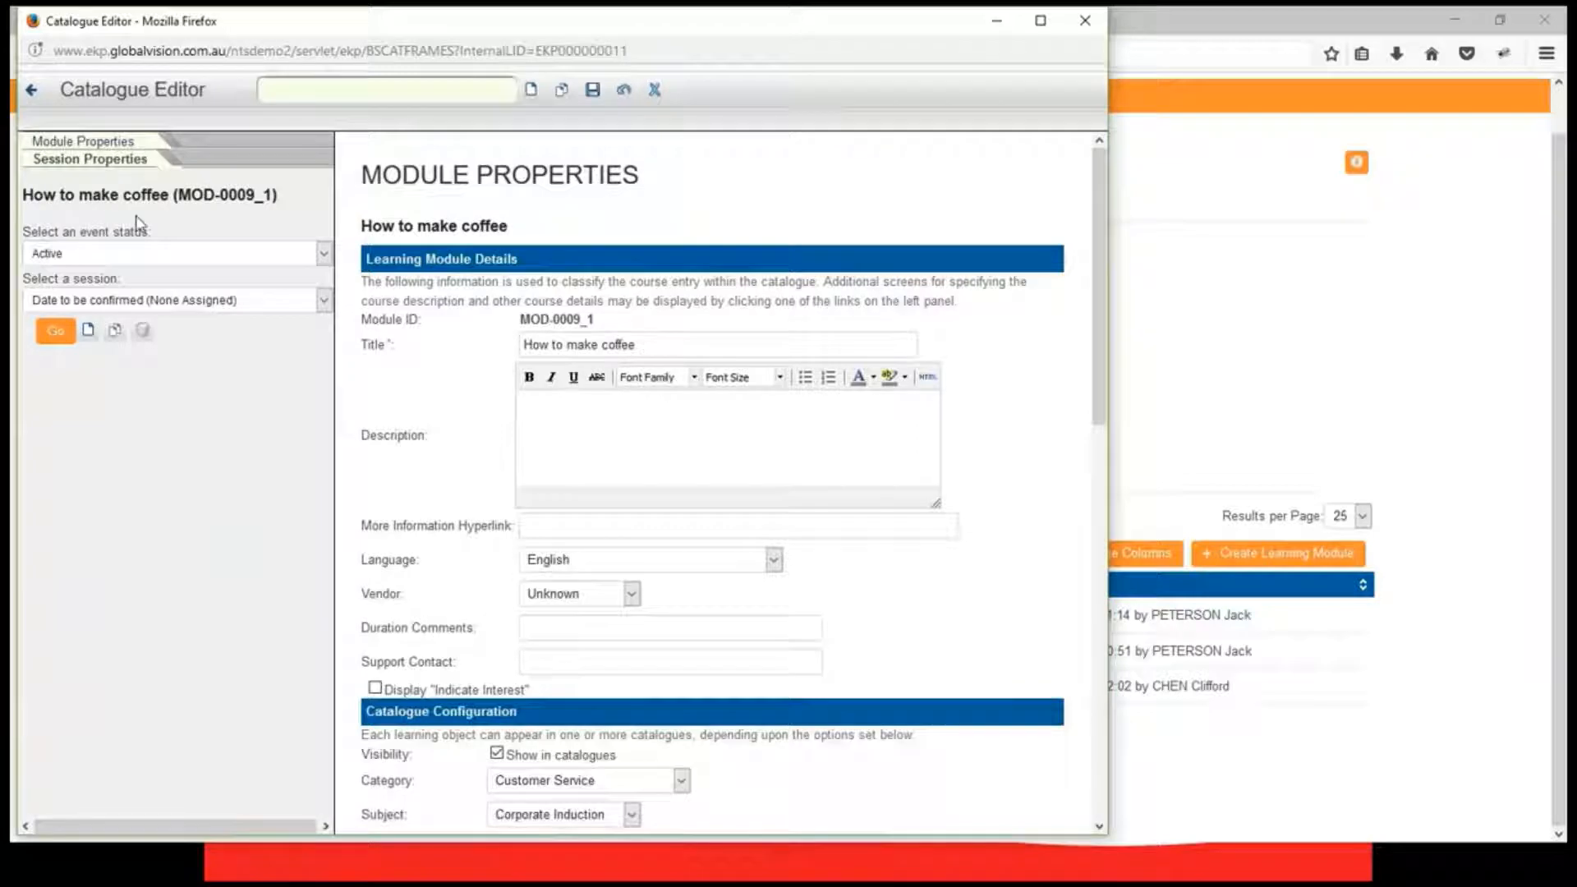
{"action": "left_click", "coordinate": [325, 304]}
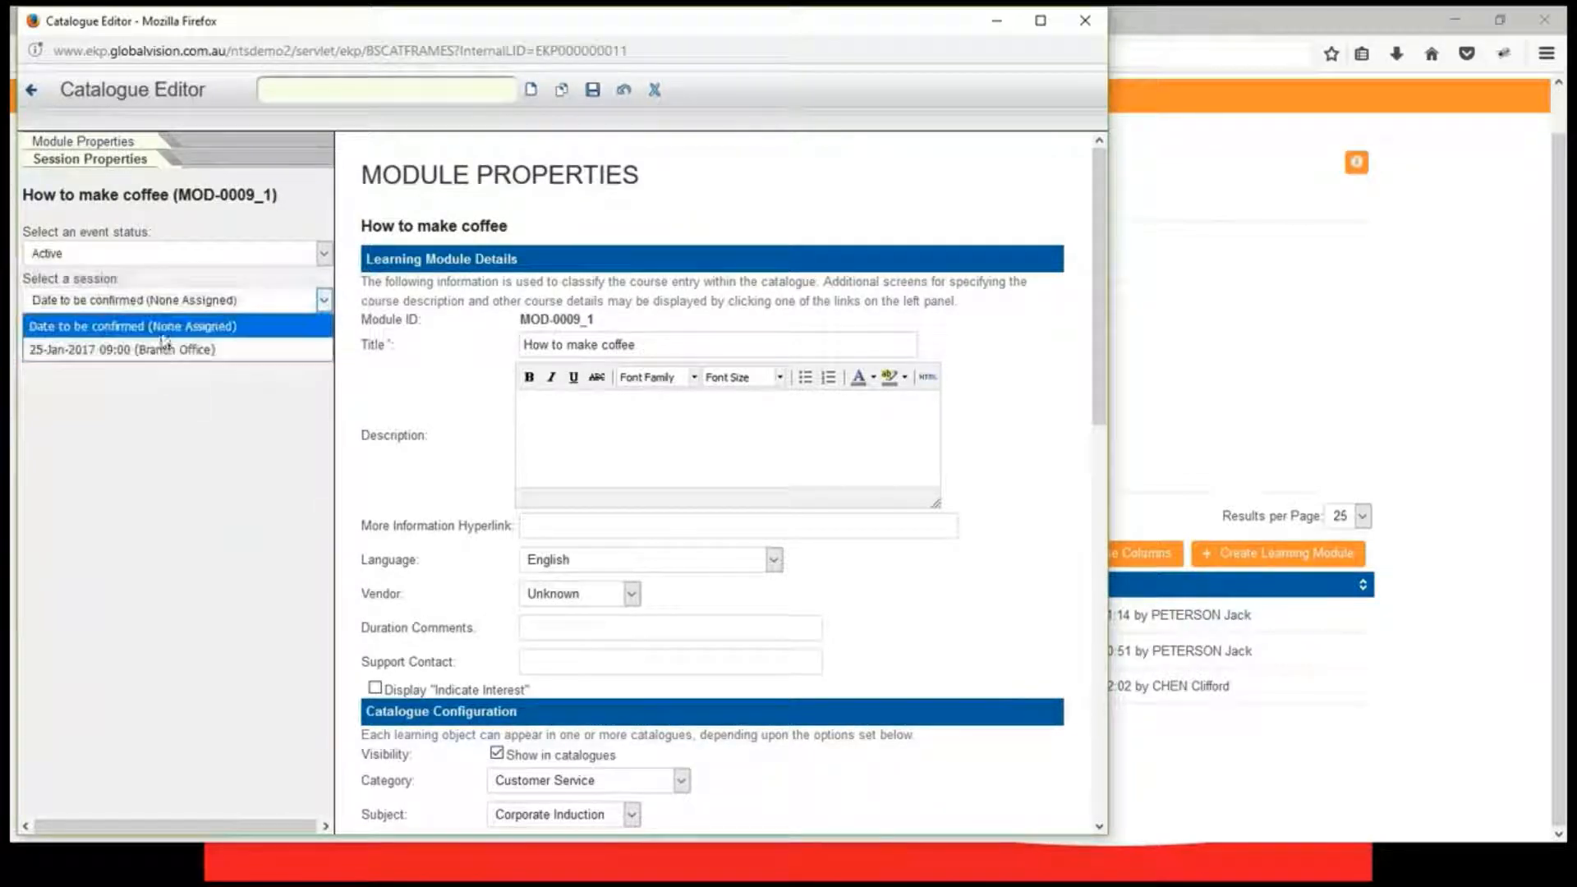
{"action": "left_click", "coordinate": [146, 396]}
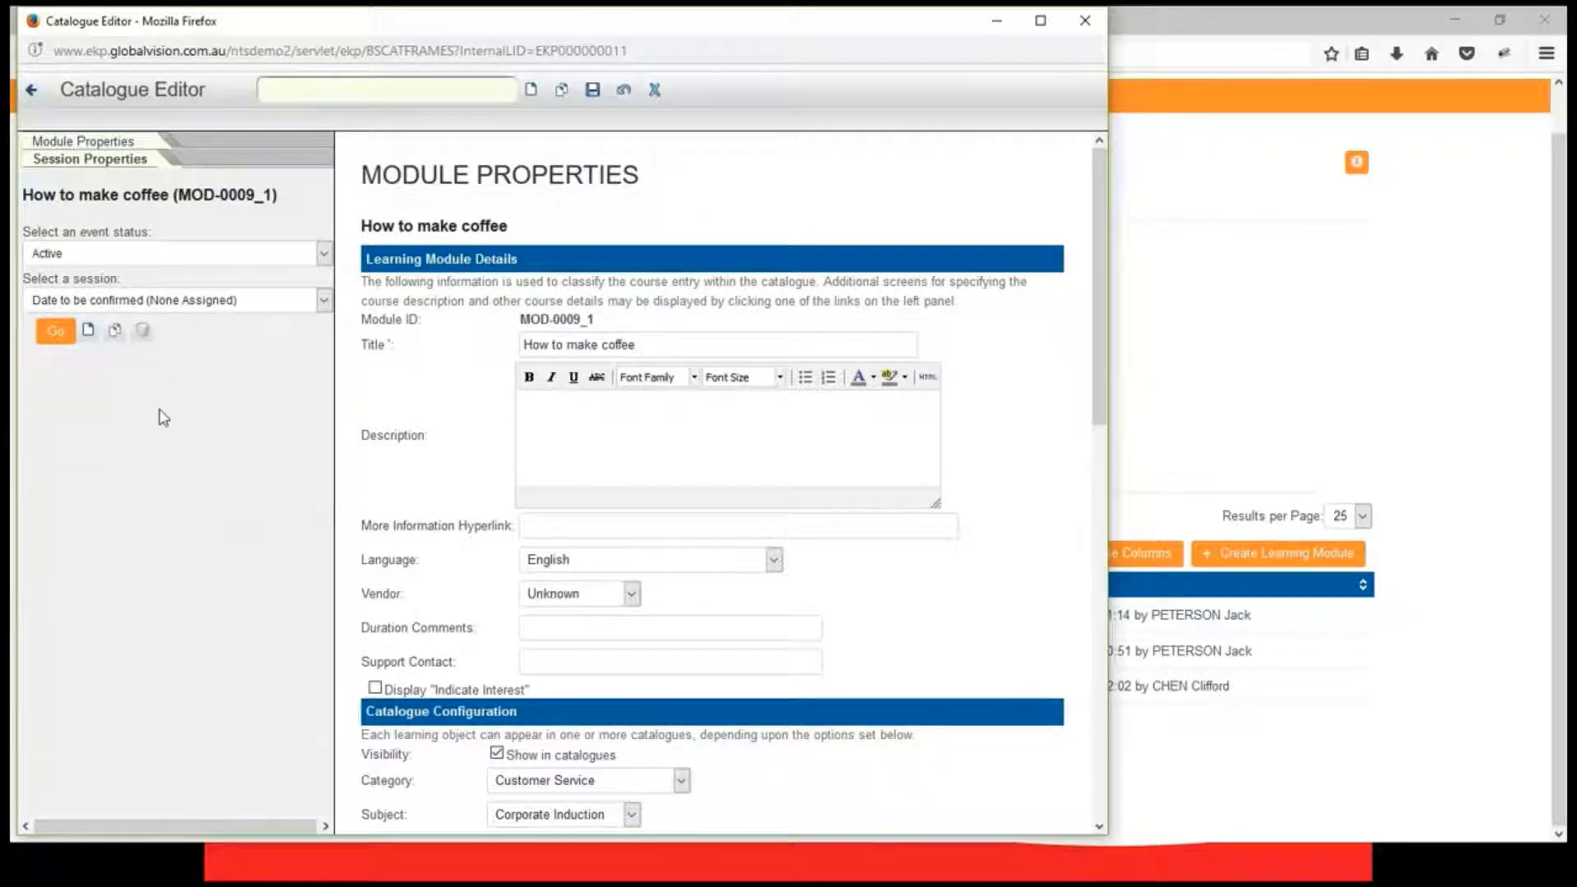
{"action": "left_click", "coordinate": [656, 90]}
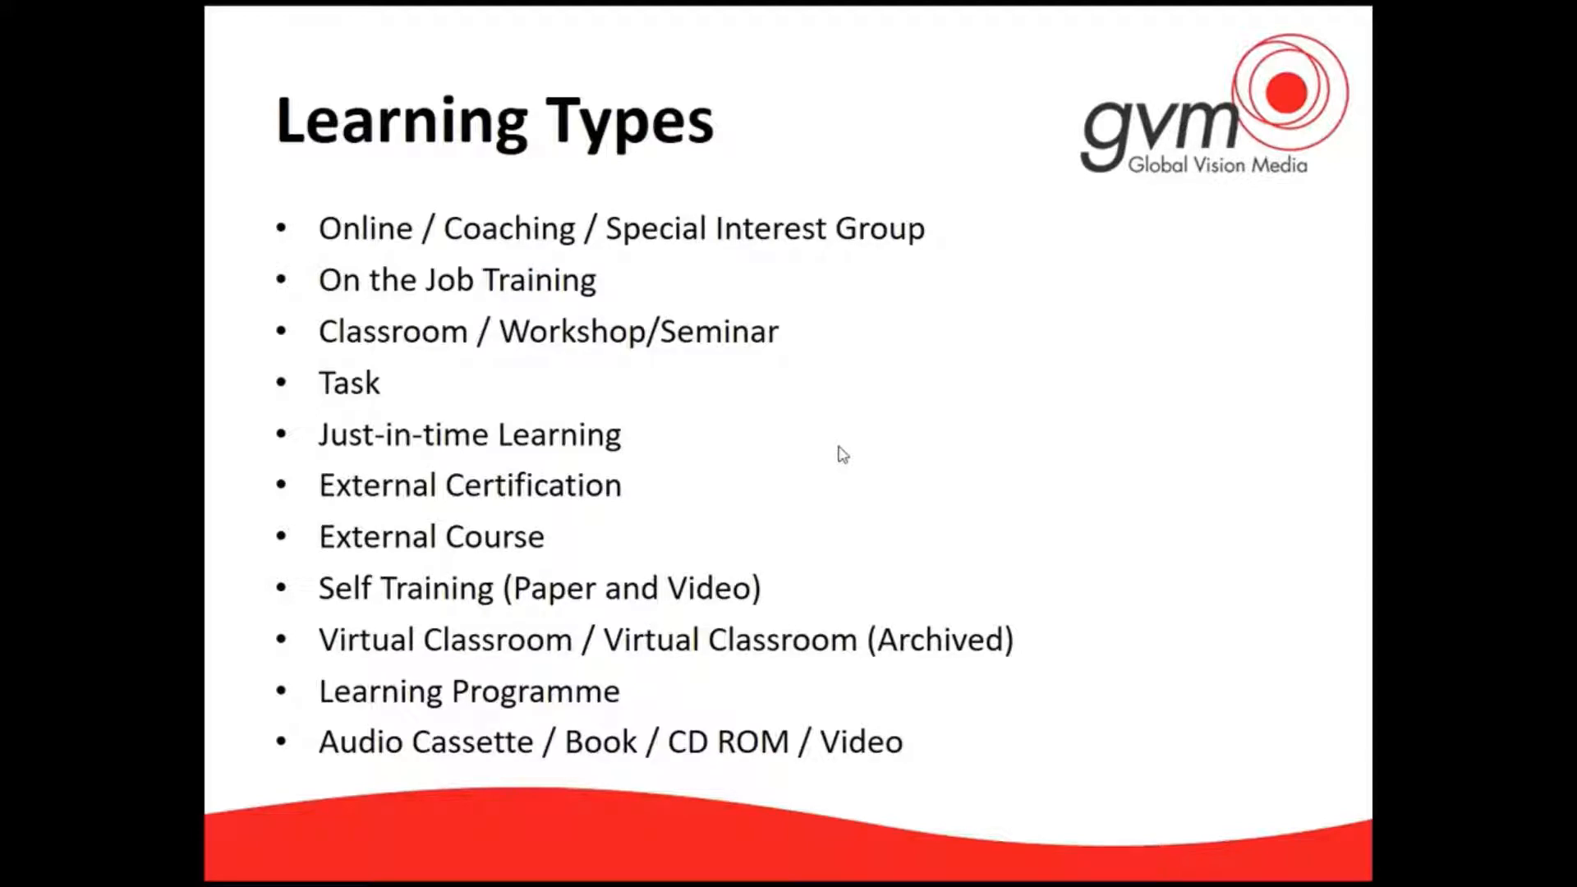
- Switch back to Firefox, filter the learning modules by Just-In-Time Learning and open Test Just-in-Time Learning Course
{"action": "key", "text": "alt+Tab"}
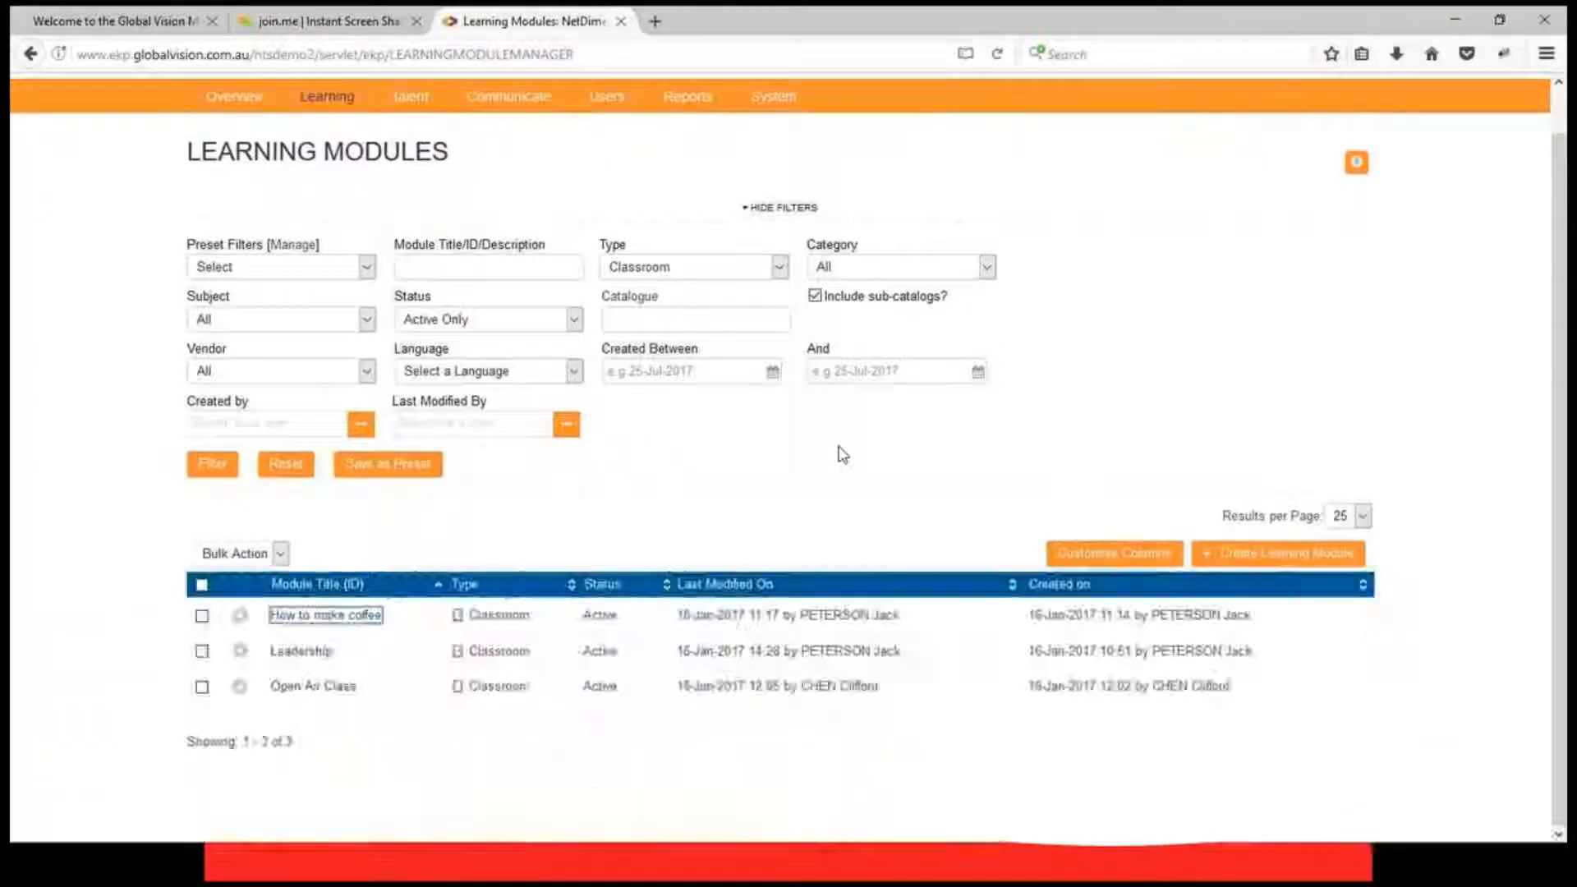
{"action": "left_click", "coordinate": [780, 267]}
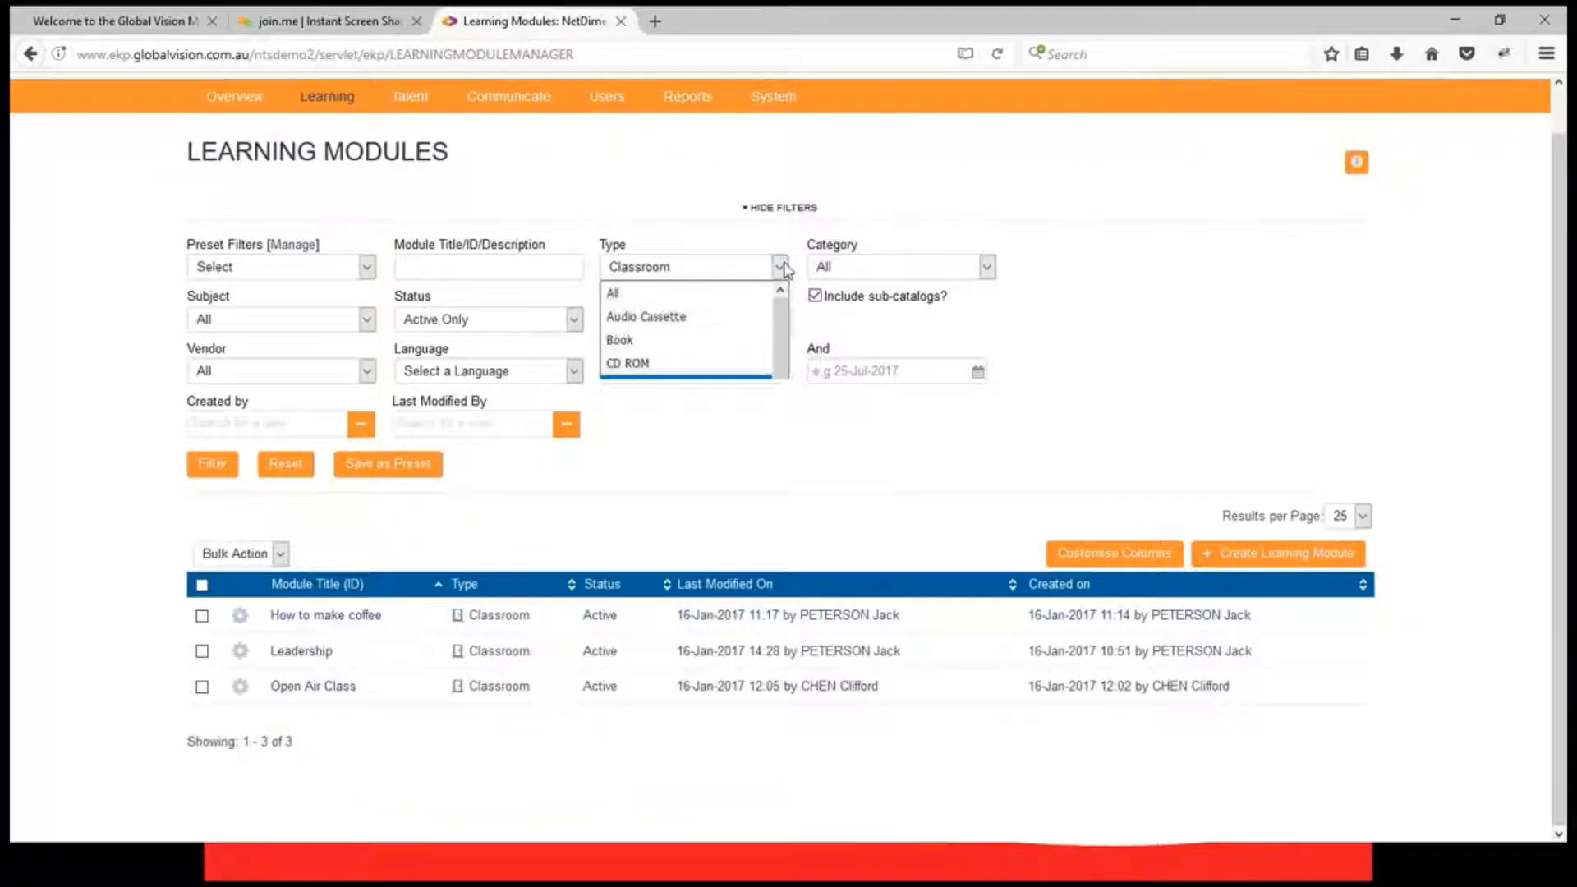
{"action": "left_click", "coordinate": [657, 503]}
{"action": "left_click", "coordinate": [212, 465]}
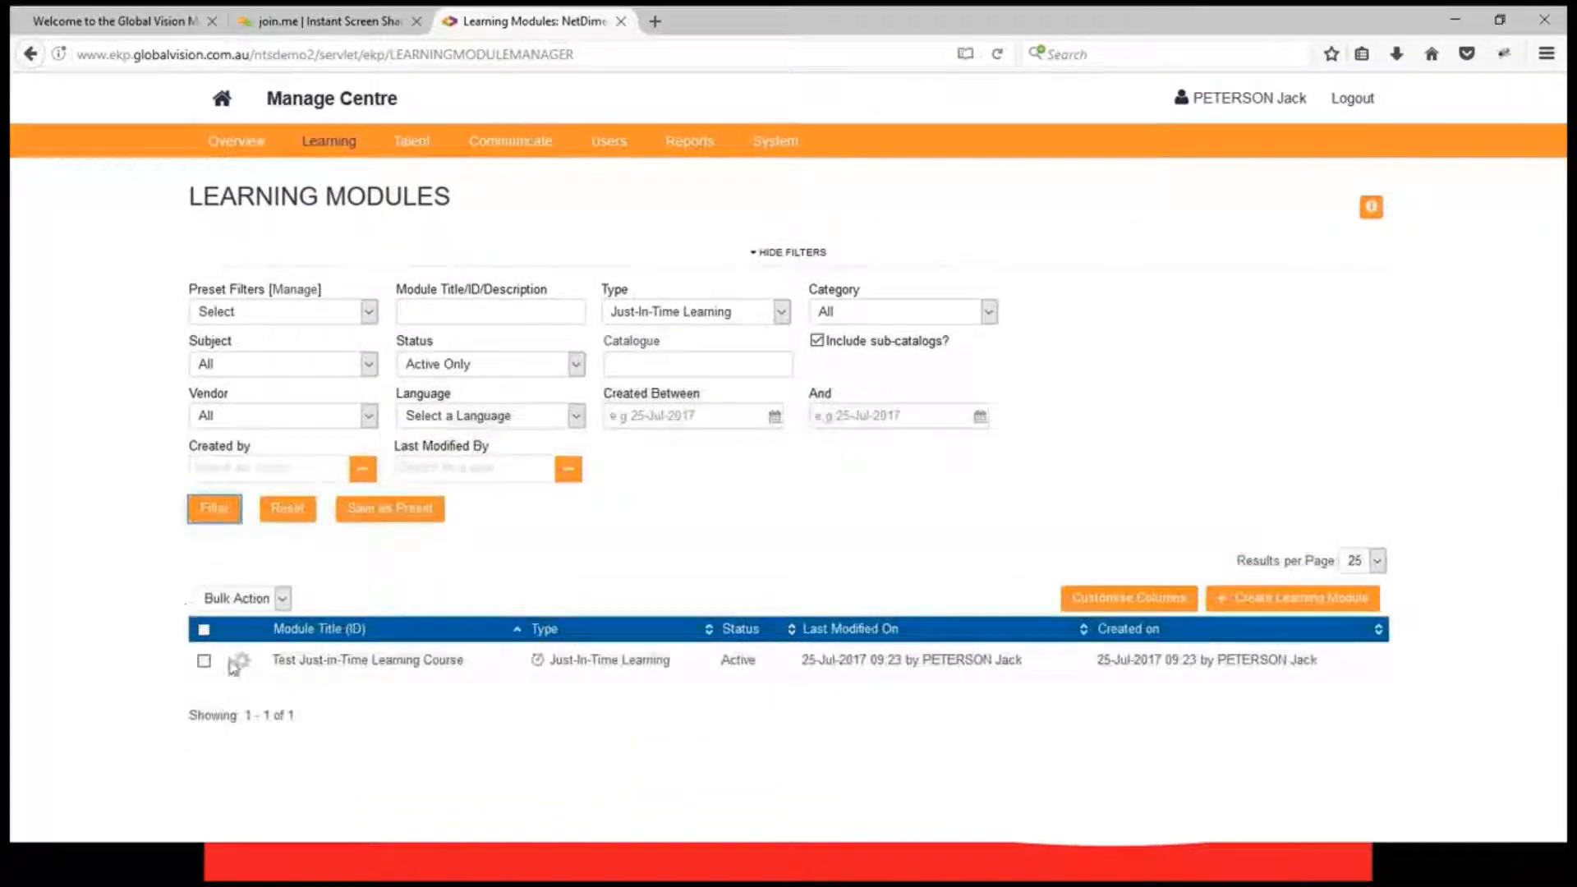
{"action": "left_click", "coordinate": [405, 661]}
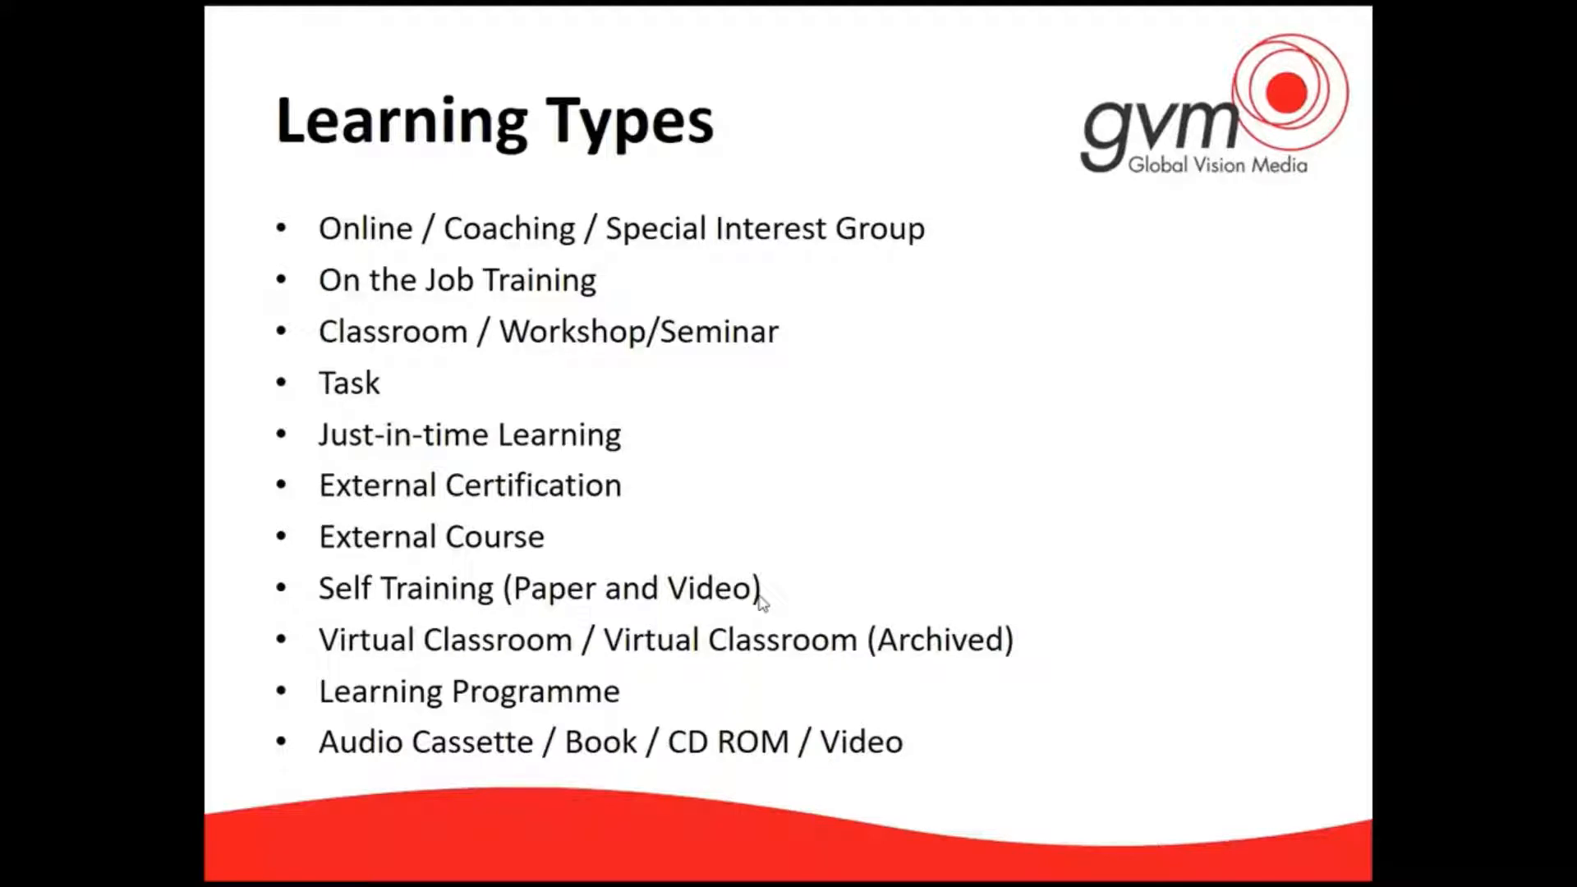
- Switch back to Firefox, filter the learning modules by External Certification and open Test External Certification Course
{"action": "key", "text": "alt+Tab"}
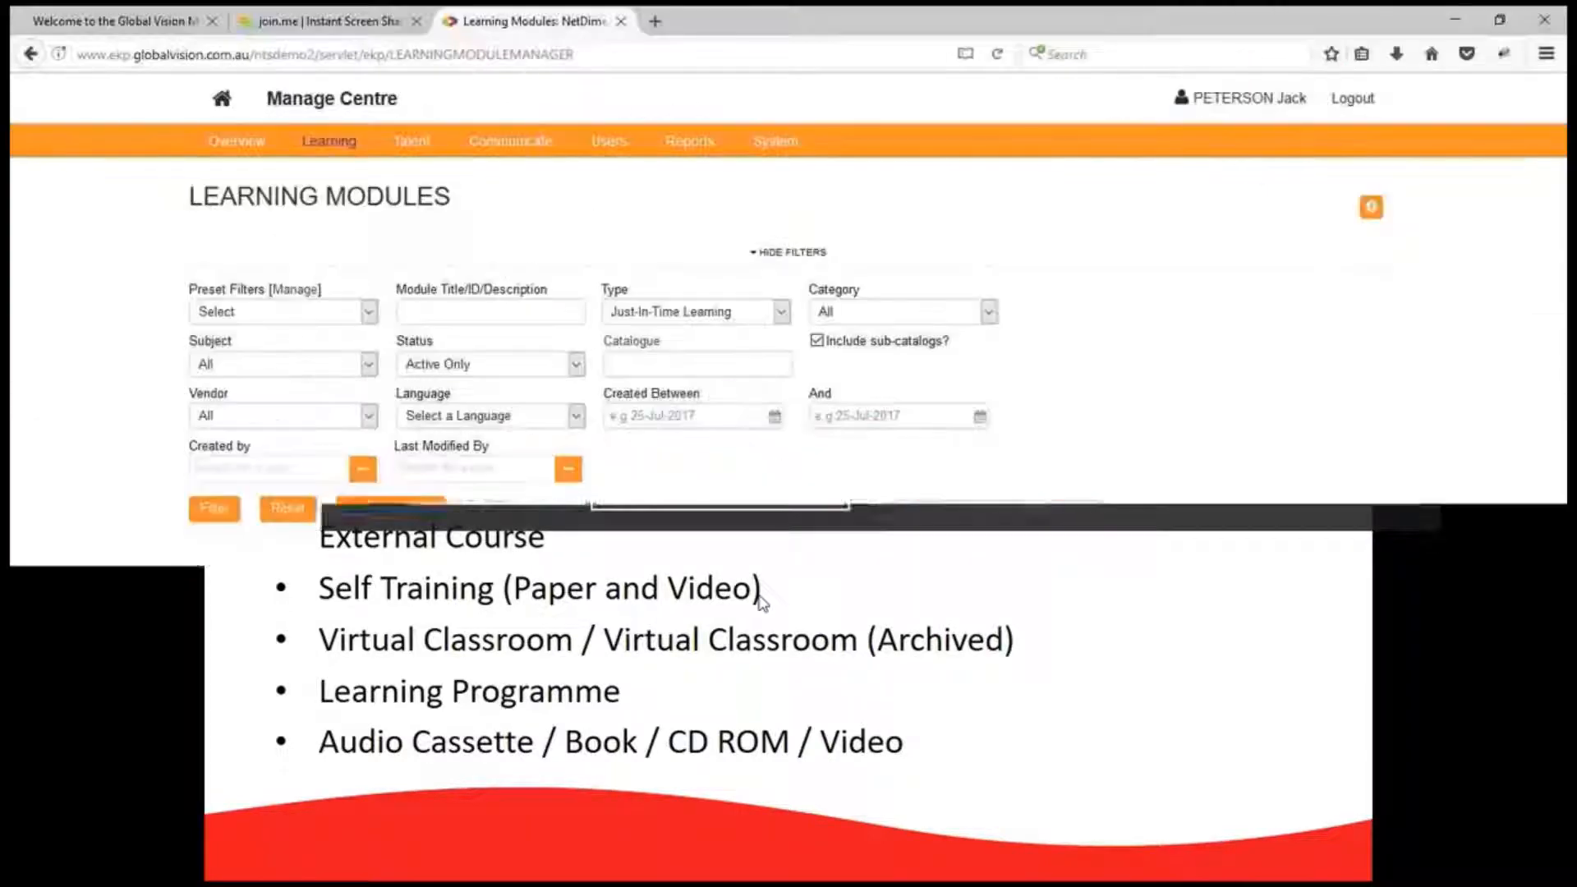
{"action": "left_click", "coordinate": [786, 311]}
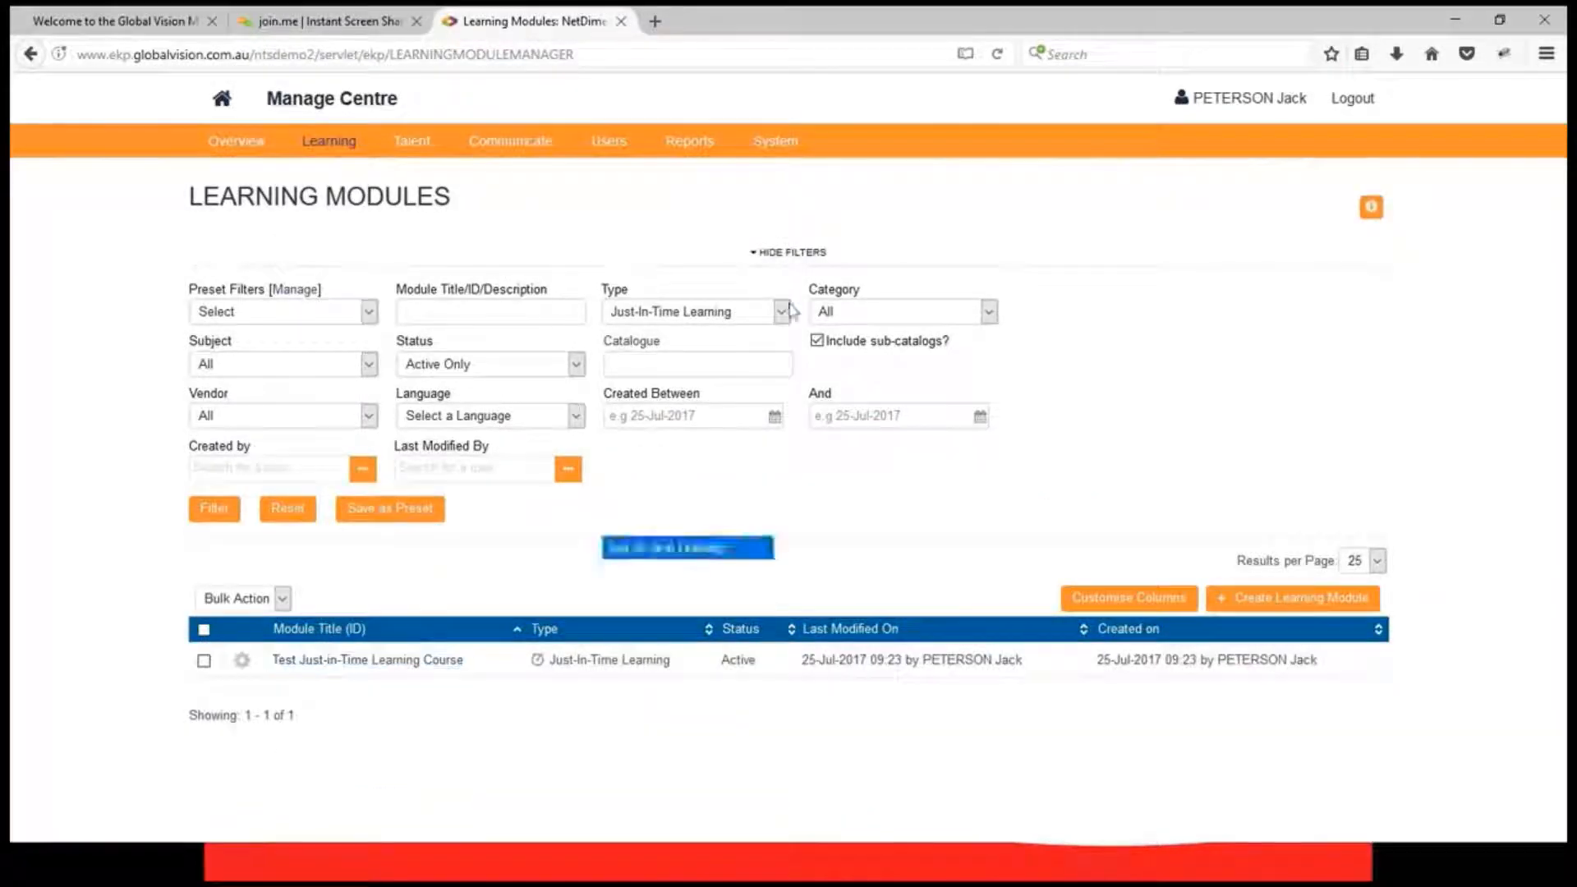
{"action": "left_click", "coordinate": [787, 312]}
{"action": "left_click", "coordinate": [682, 501]}
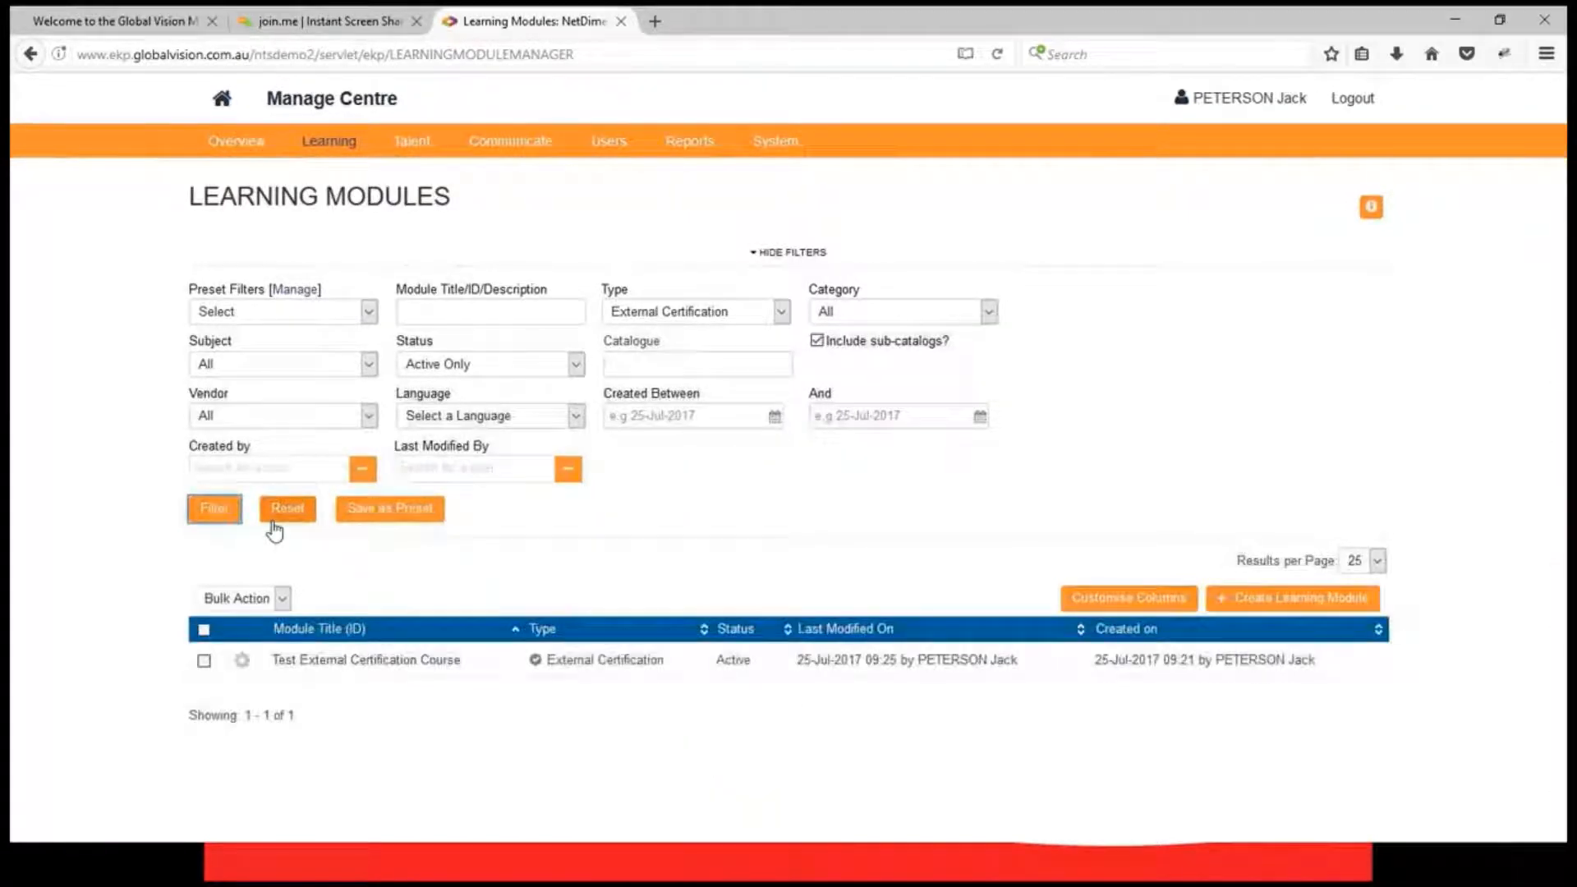
{"action": "left_click", "coordinate": [242, 659]}
{"action": "left_click", "coordinate": [355, 694]}
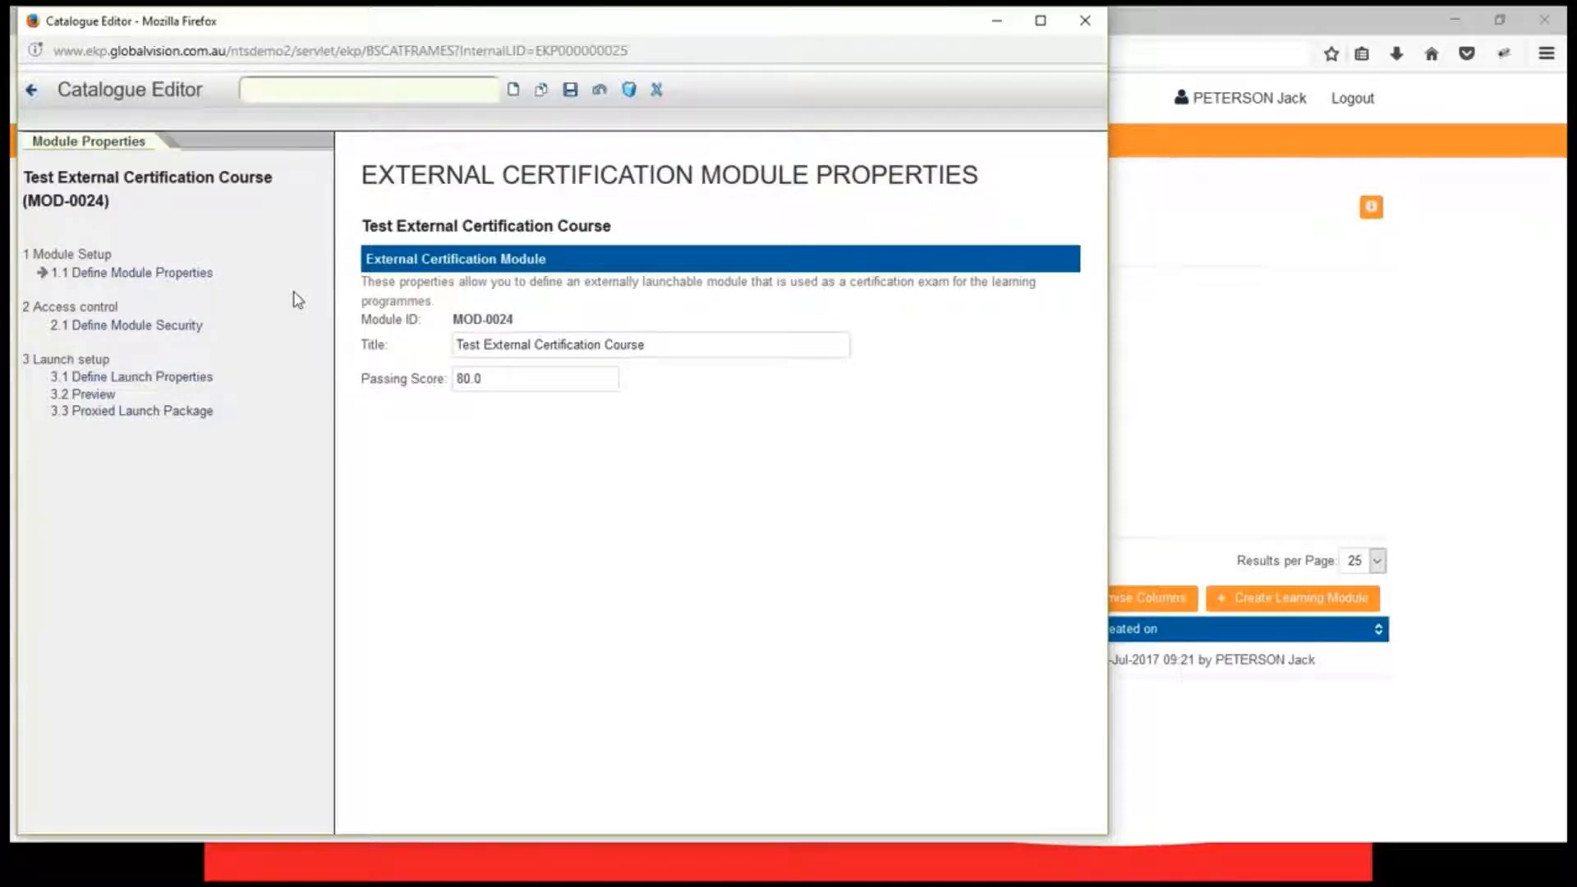
- Bring up the PowerPoint slide listing the learning types and switch back to the Learning Modules window in Firefox
{"action": "left_click", "coordinate": [634, 869]}
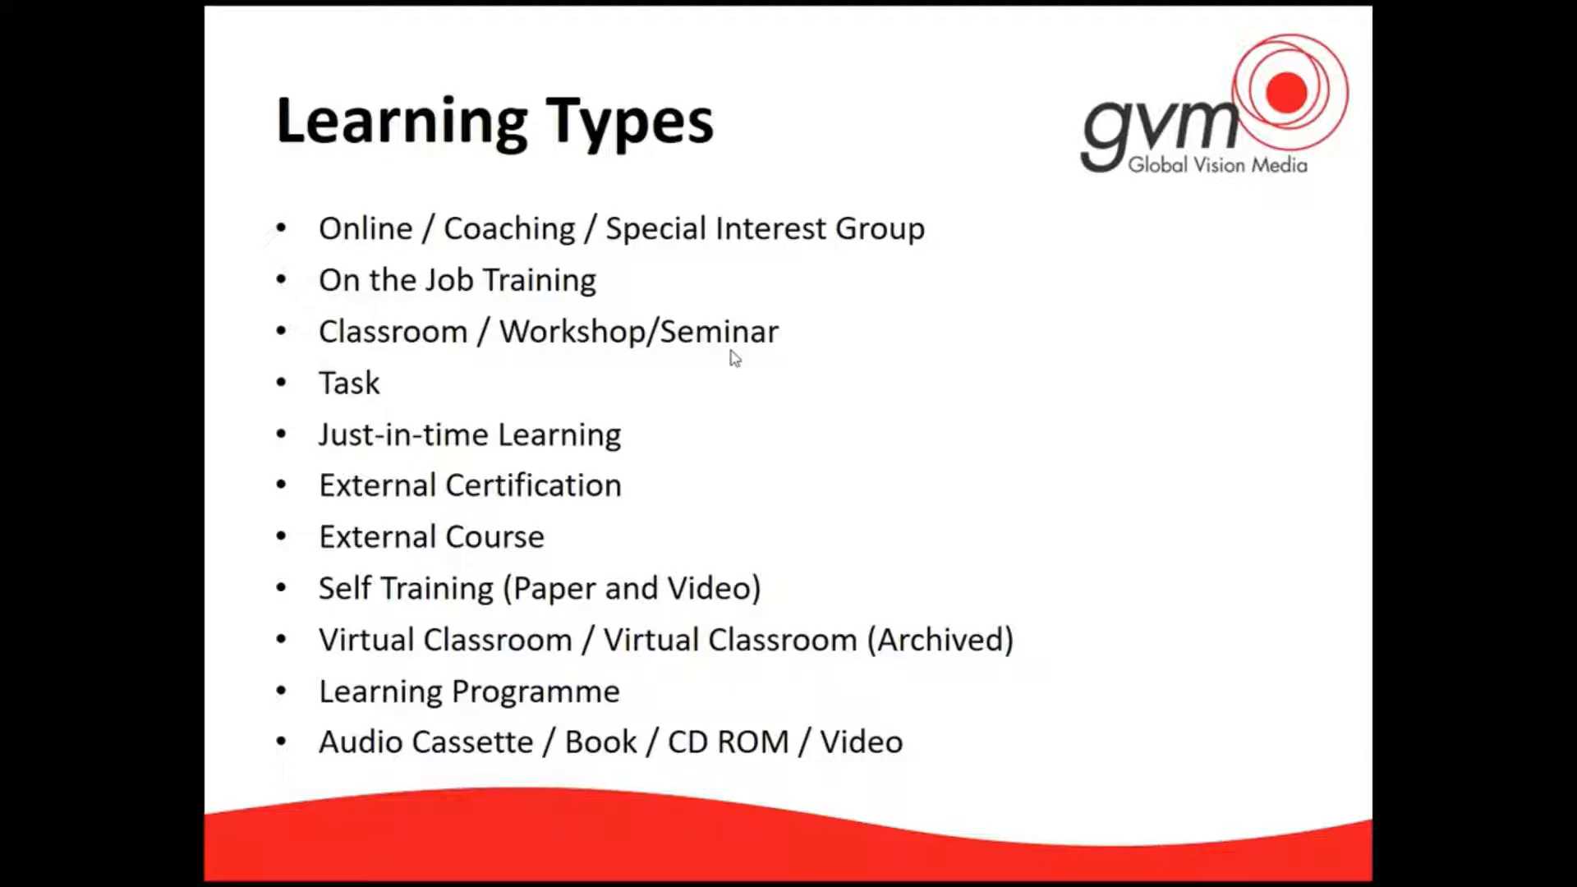
{"action": "key", "text": "alt+Tab"}
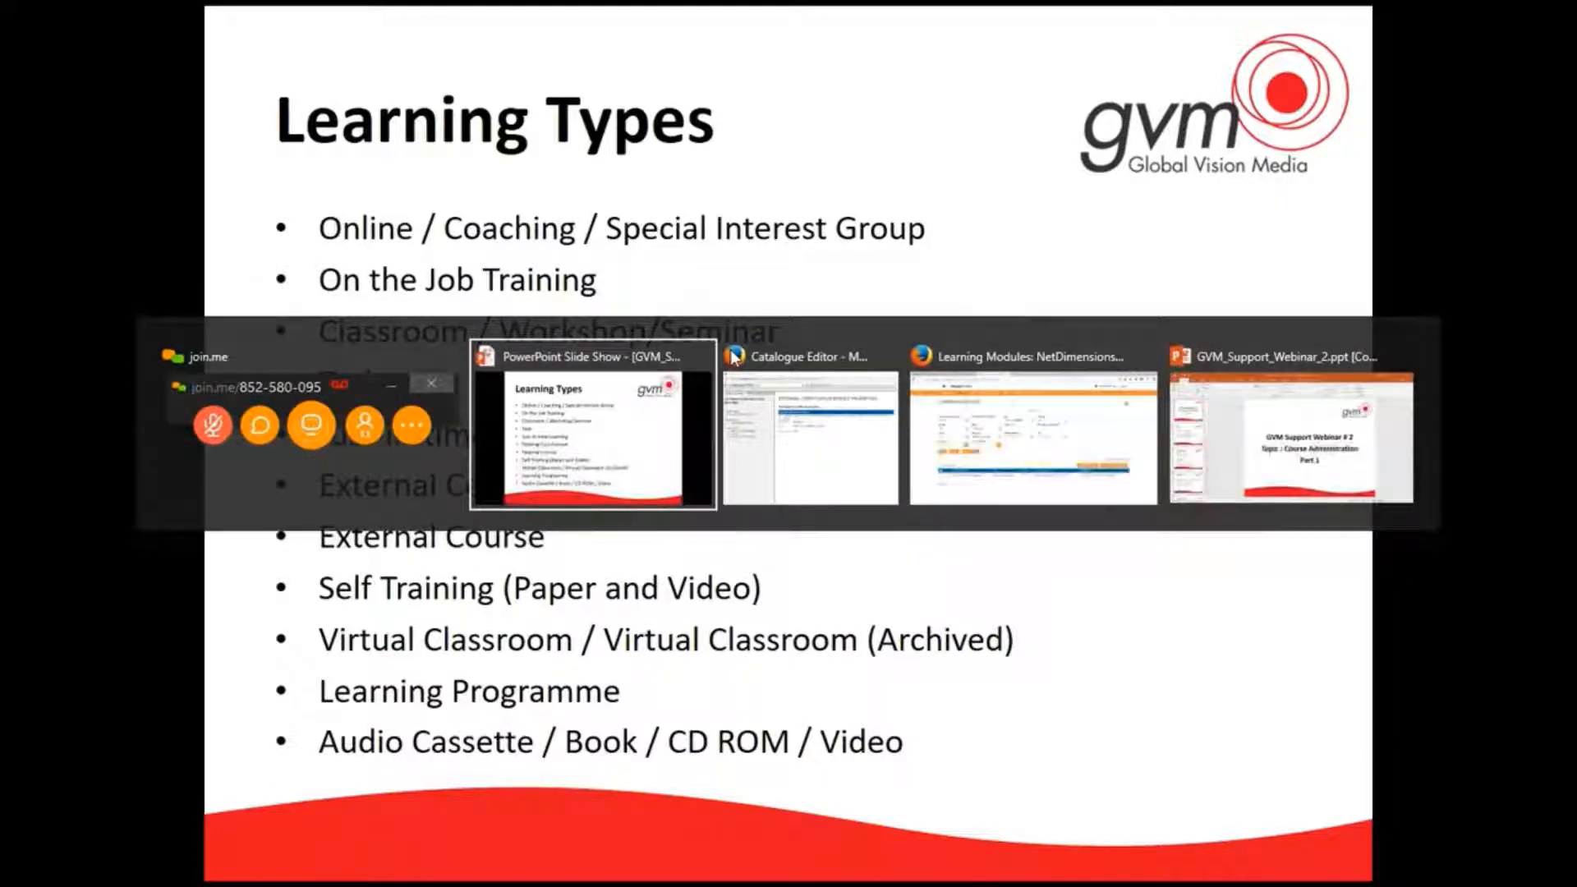
{"action": "key", "text": "alt+Tab"}
{"action": "key", "text": "alt+Tab"}
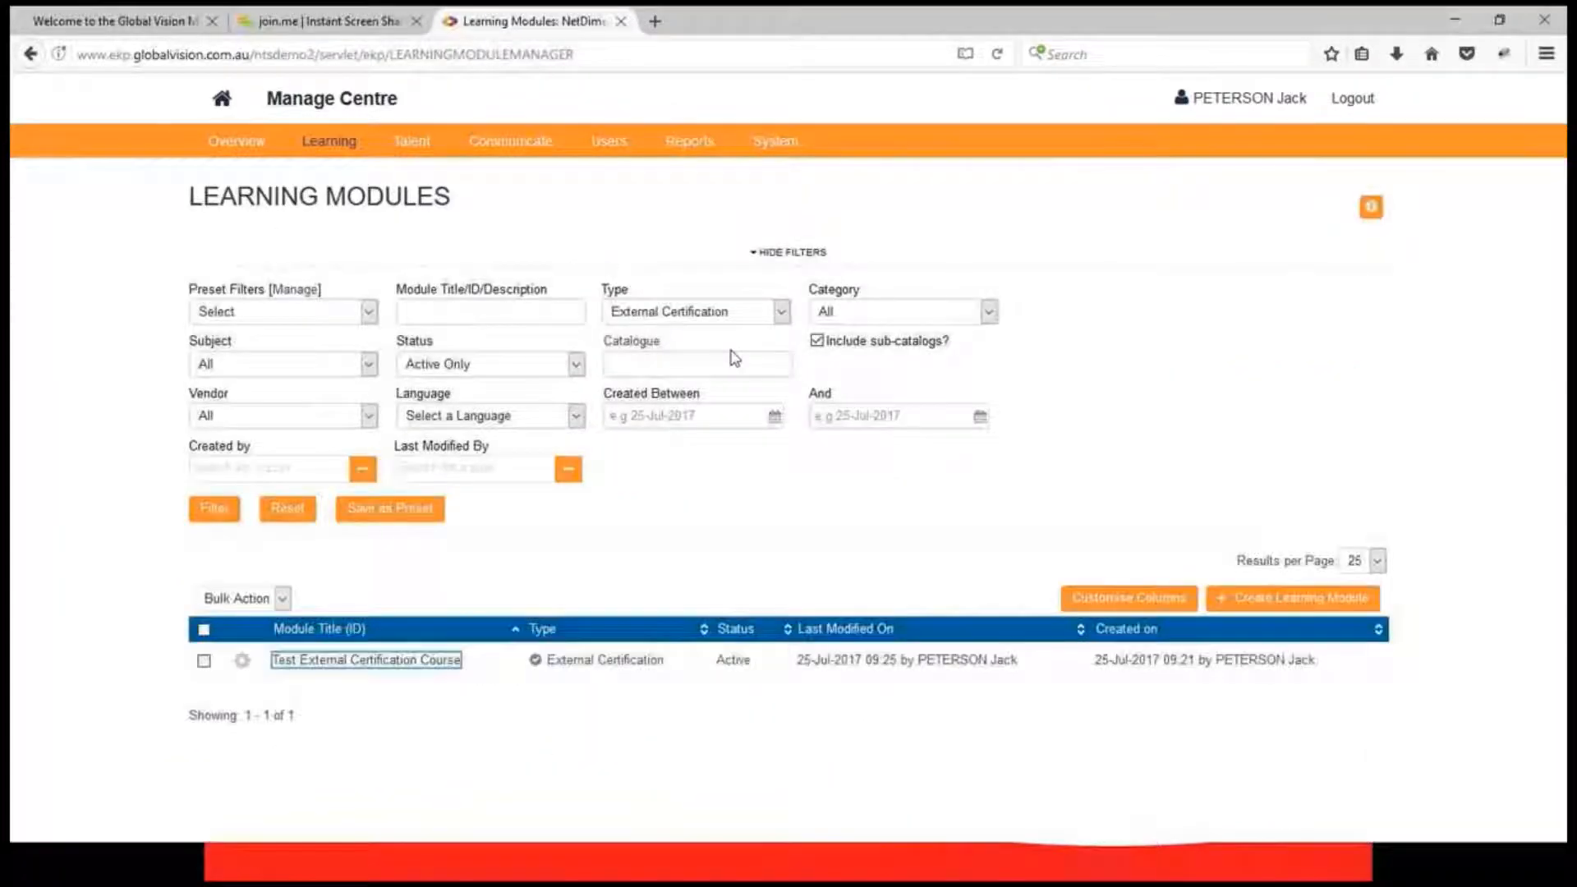
- Filter the learning modules by the External Course type and open Test External Course
{"action": "left_click", "coordinate": [780, 312]}
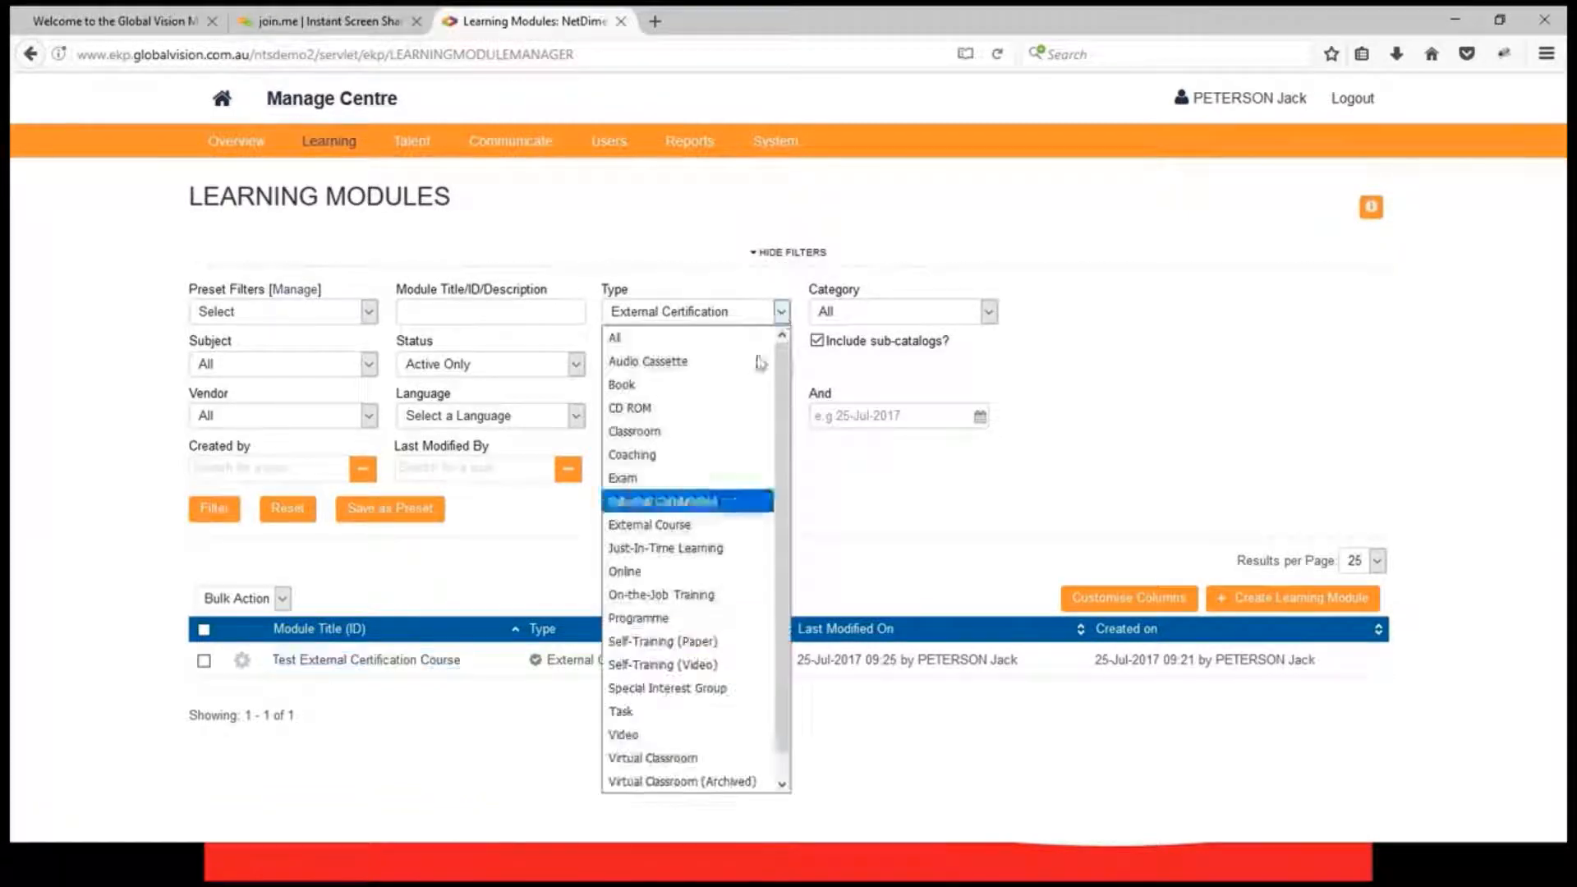
{"action": "left_click", "coordinate": [687, 502]}
{"action": "left_click", "coordinate": [204, 508]}
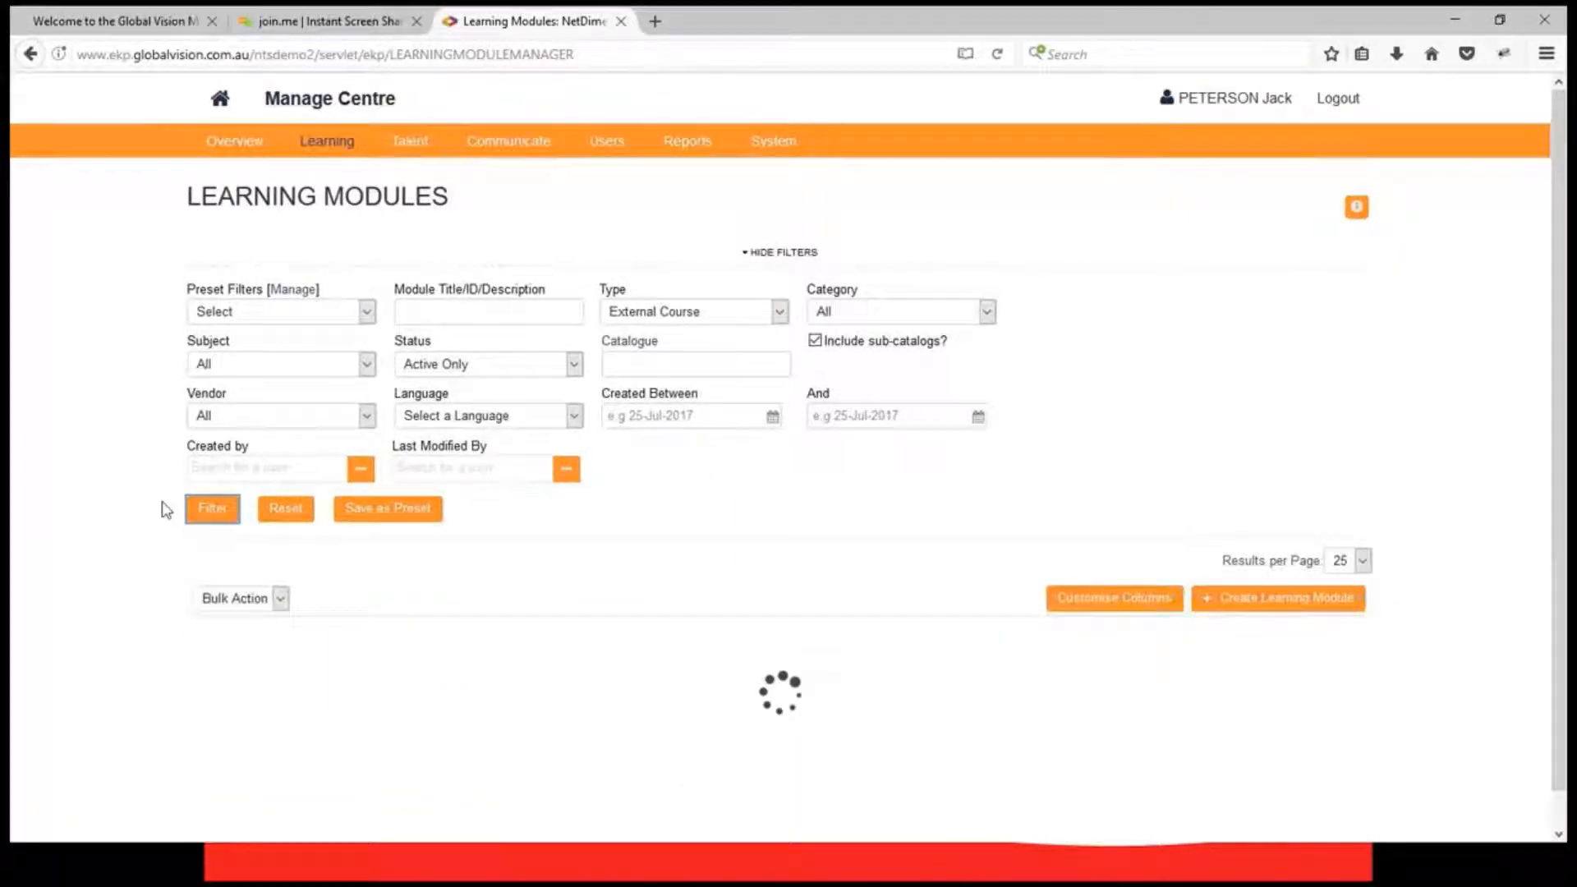
{"action": "left_click", "coordinate": [353, 660]}
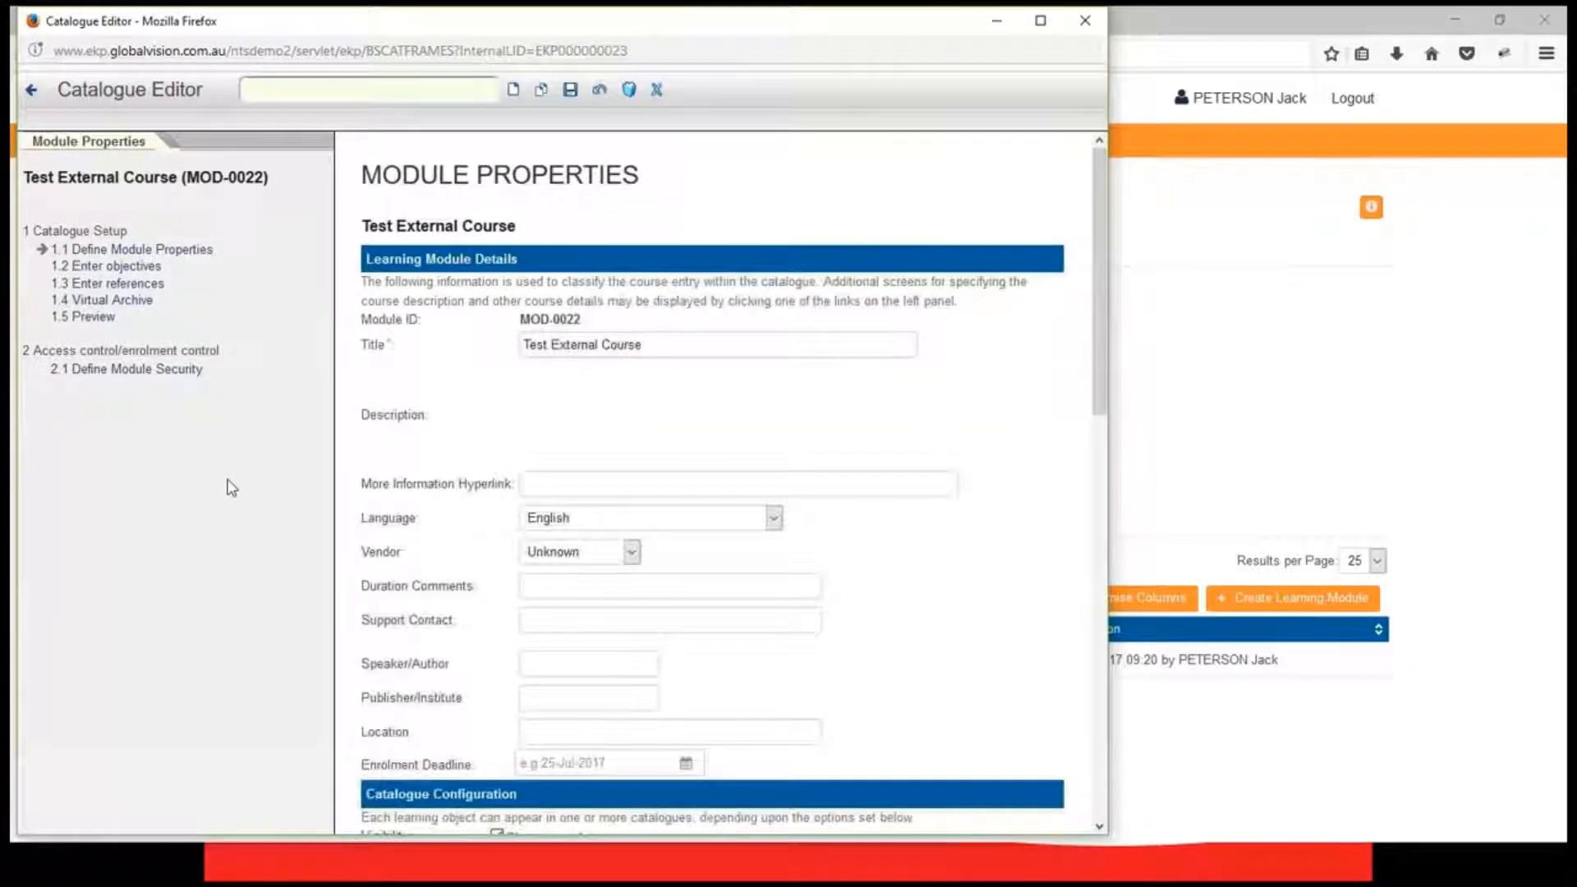
- Look through the properties, references and preview of Test External Course, then close its Catalogue Editor
{"action": "left_click", "coordinate": [126, 251]}
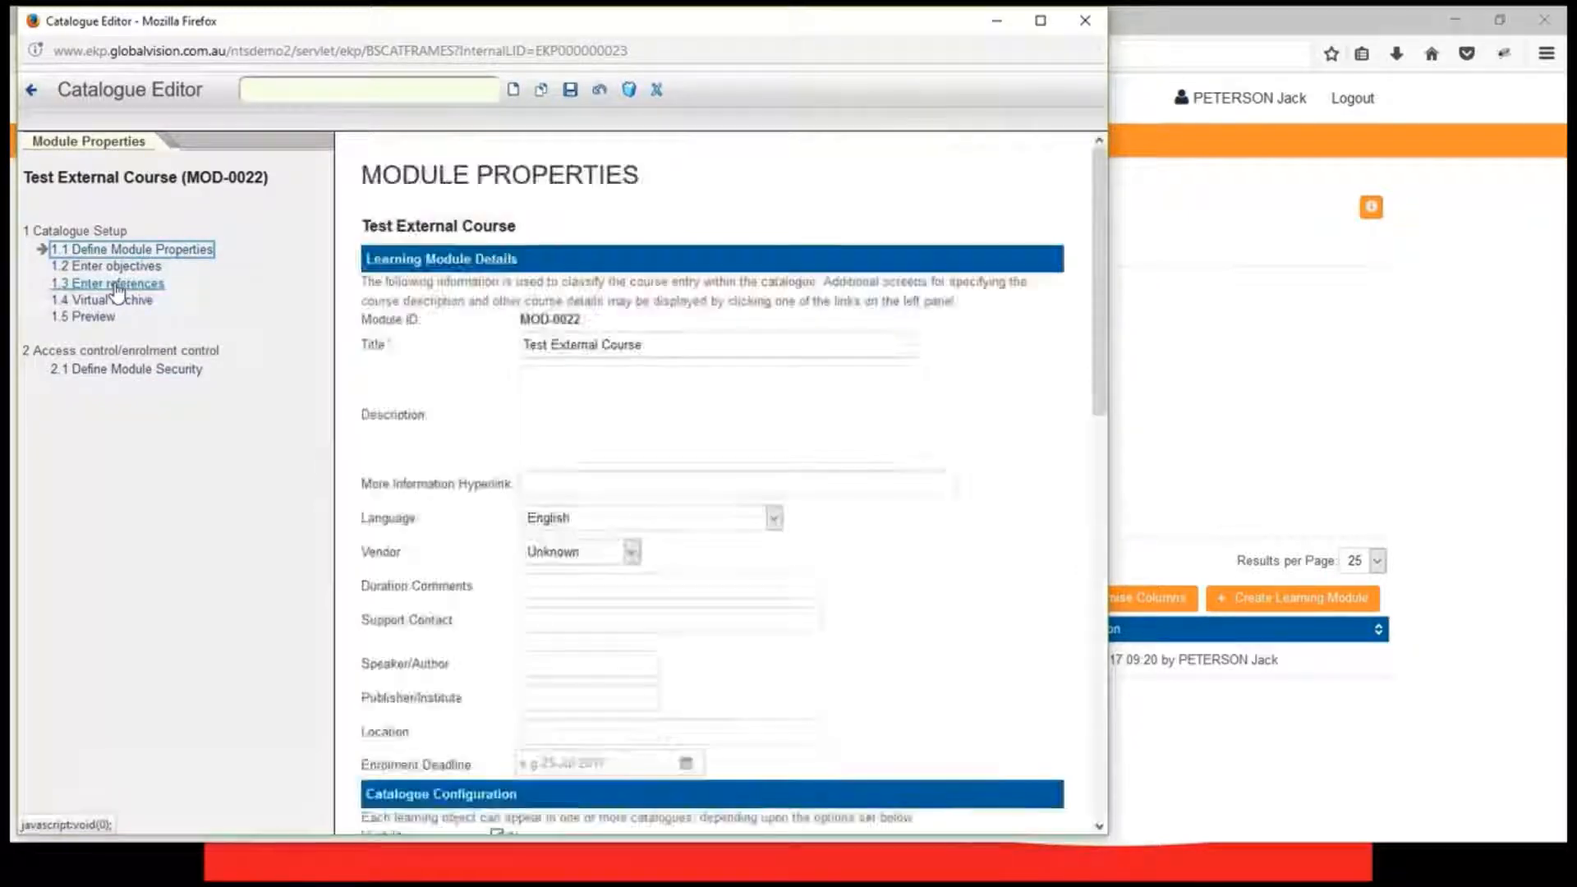
{"action": "left_click", "coordinate": [107, 283]}
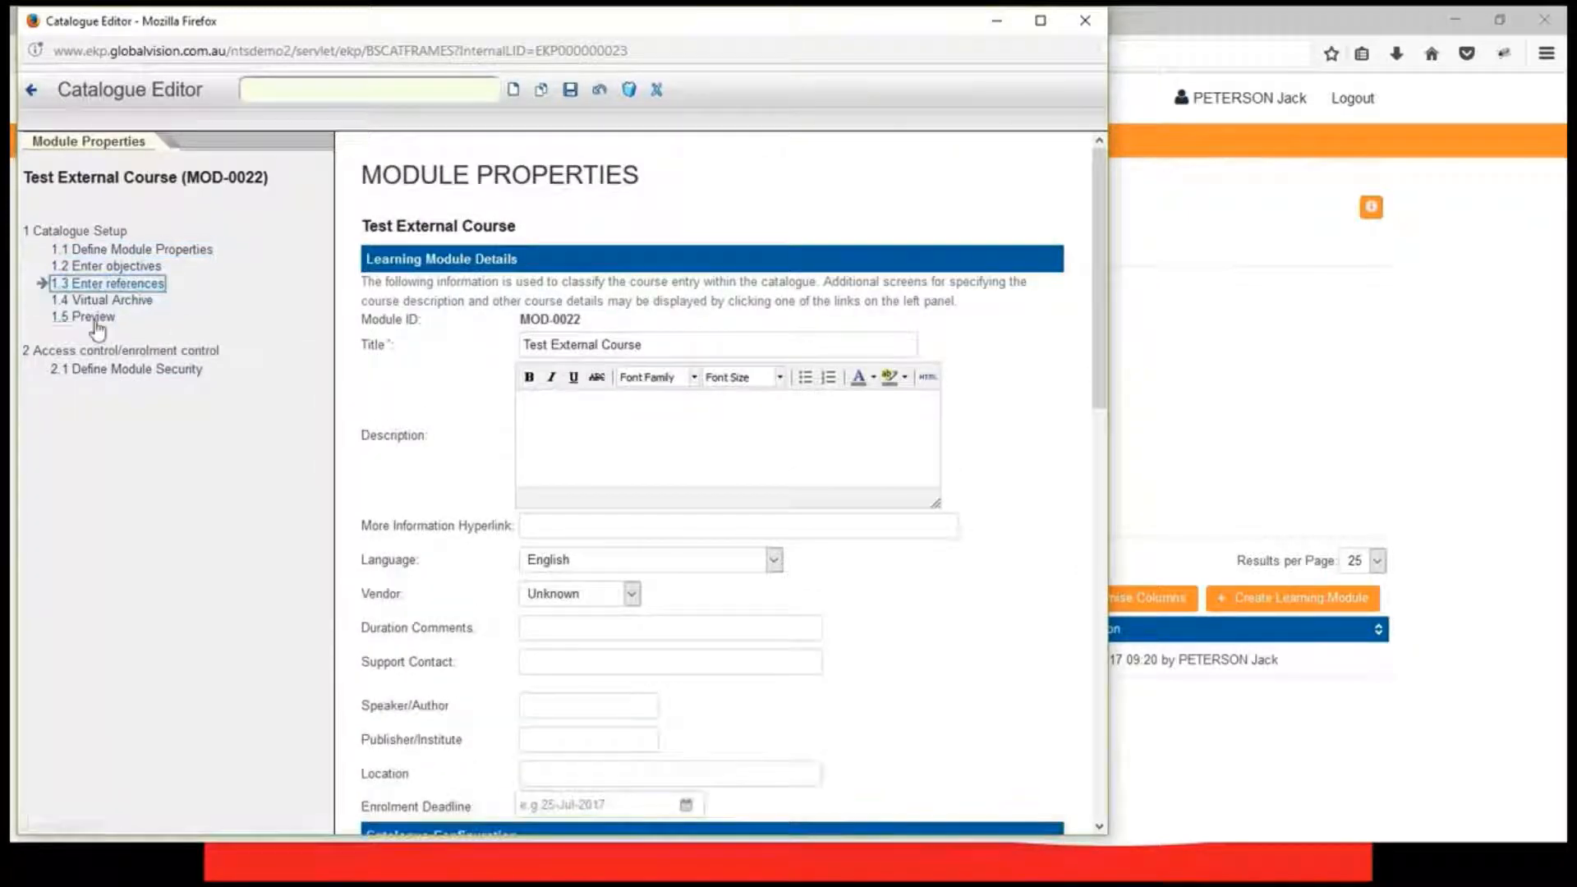
{"action": "left_click", "coordinate": [97, 318]}
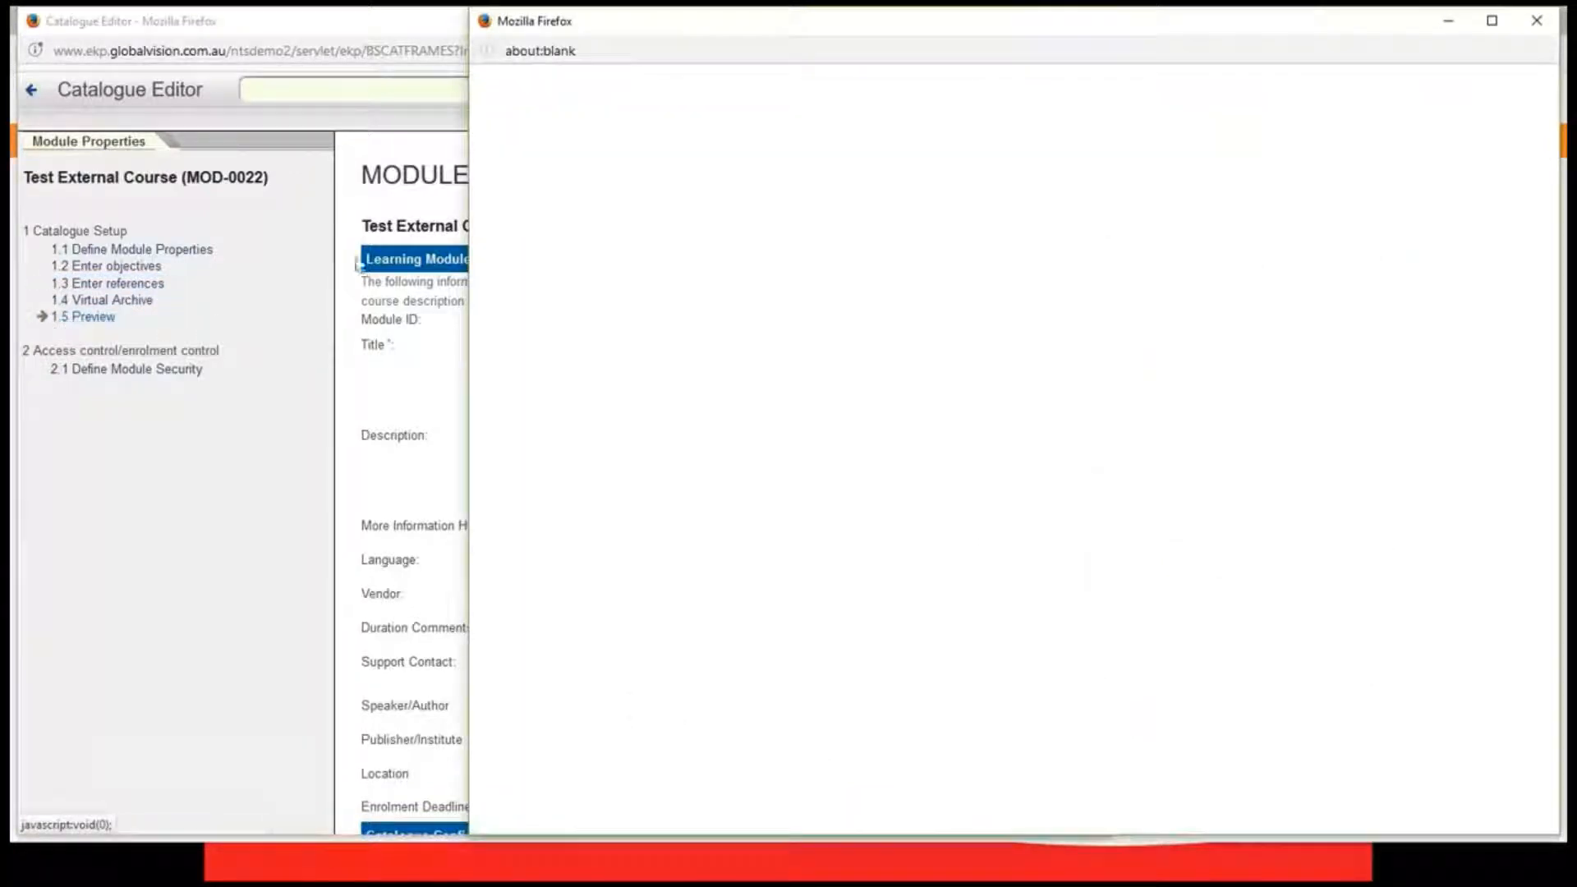
{"action": "left_click", "coordinate": [1536, 19]}
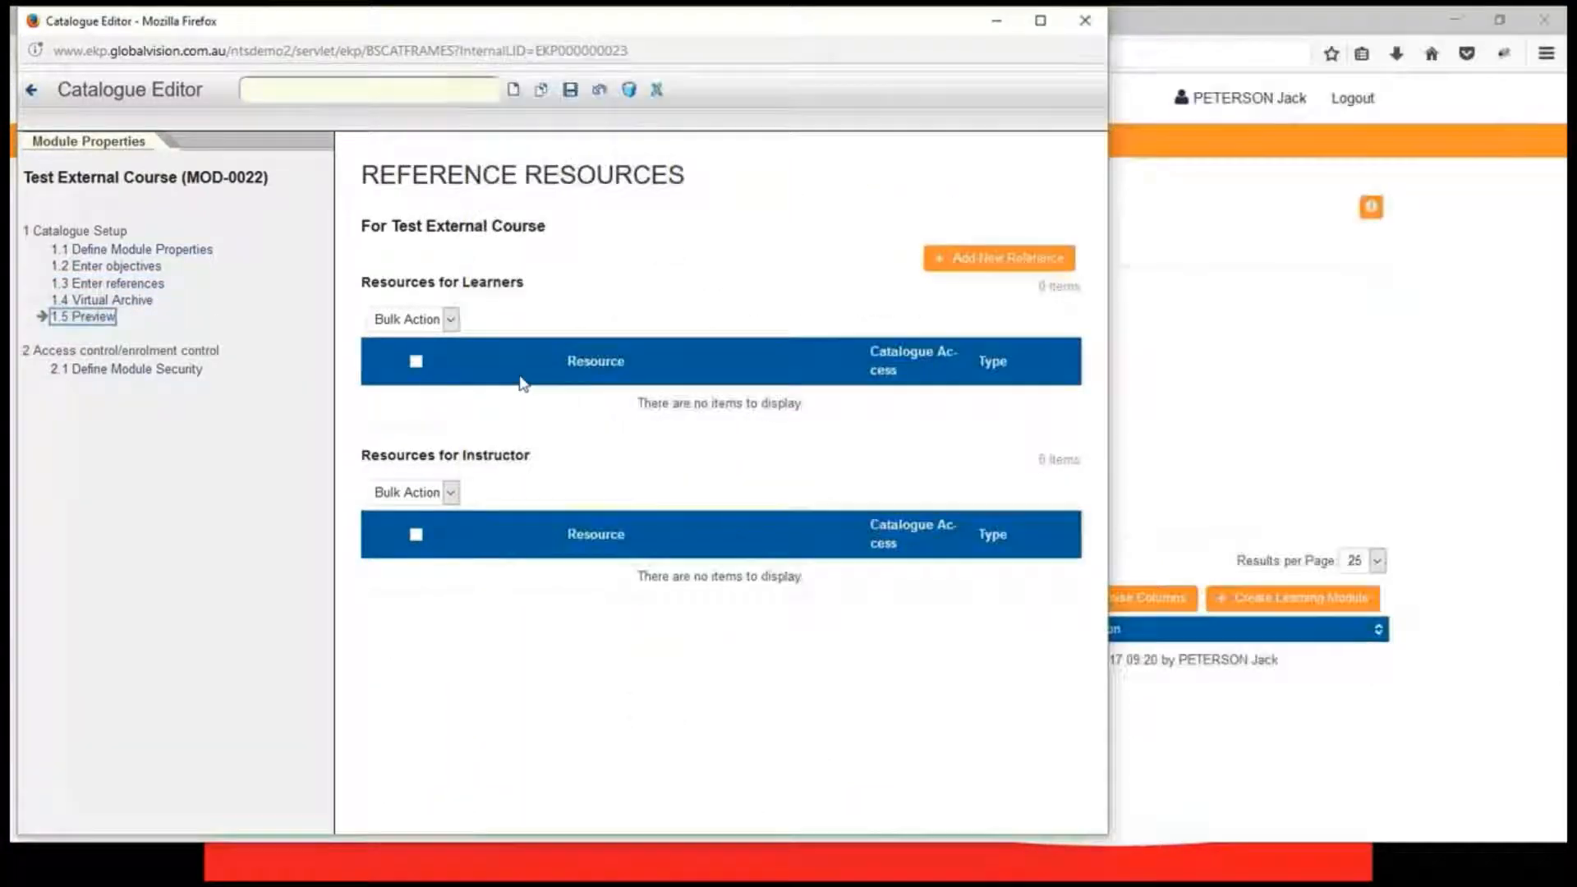
{"action": "left_click", "coordinate": [656, 90]}
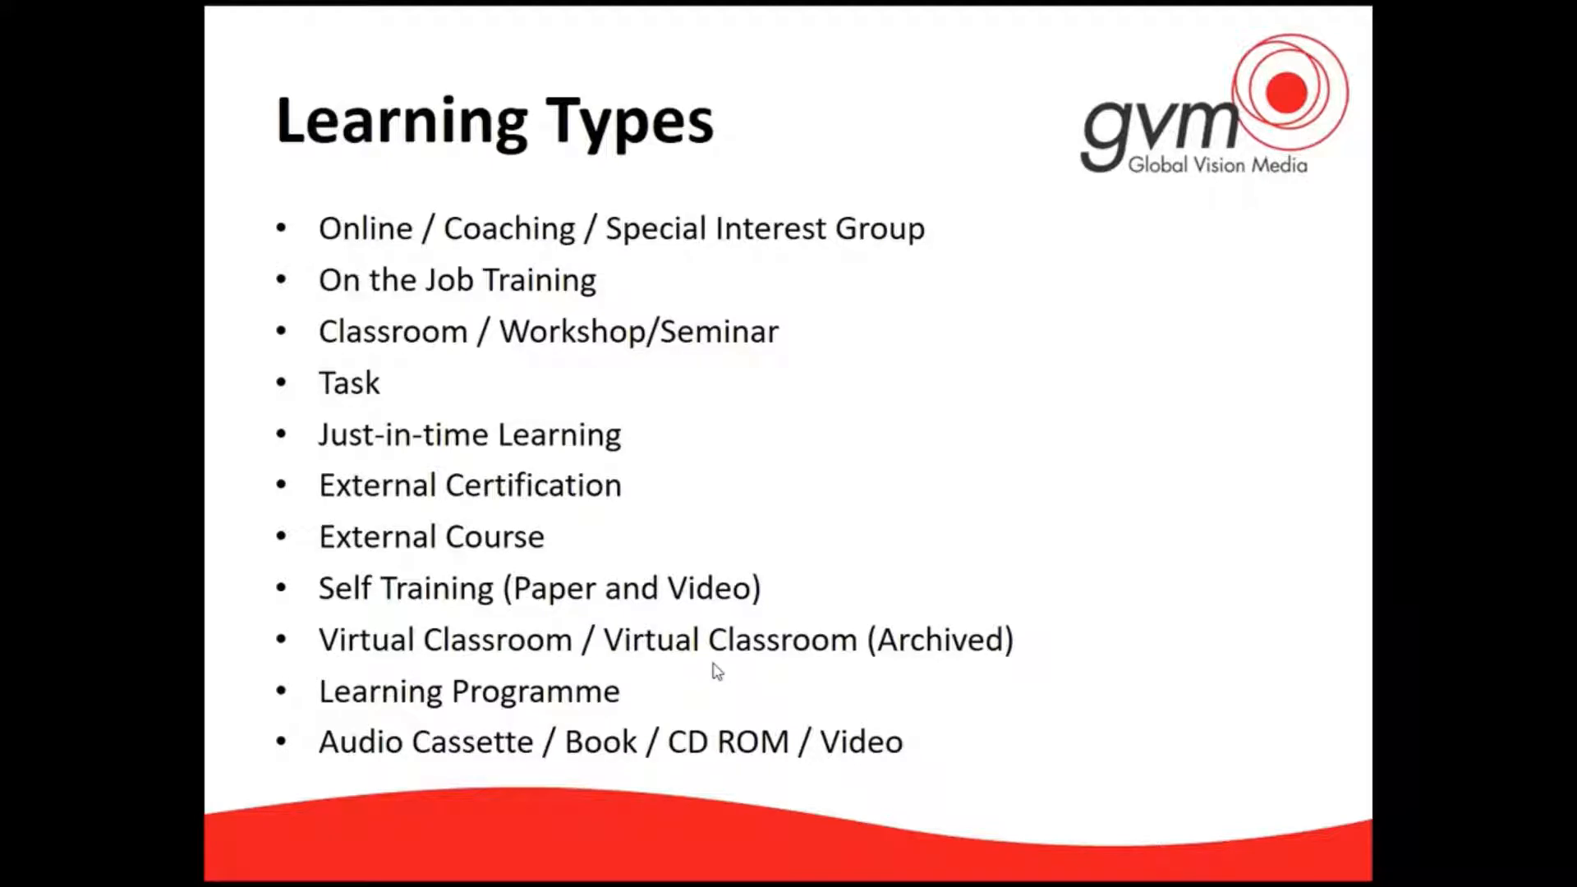
- Switch back to Firefox and filter the learning modules by the Self-Training (Paper) type
{"action": "key", "text": "alt+Tab"}
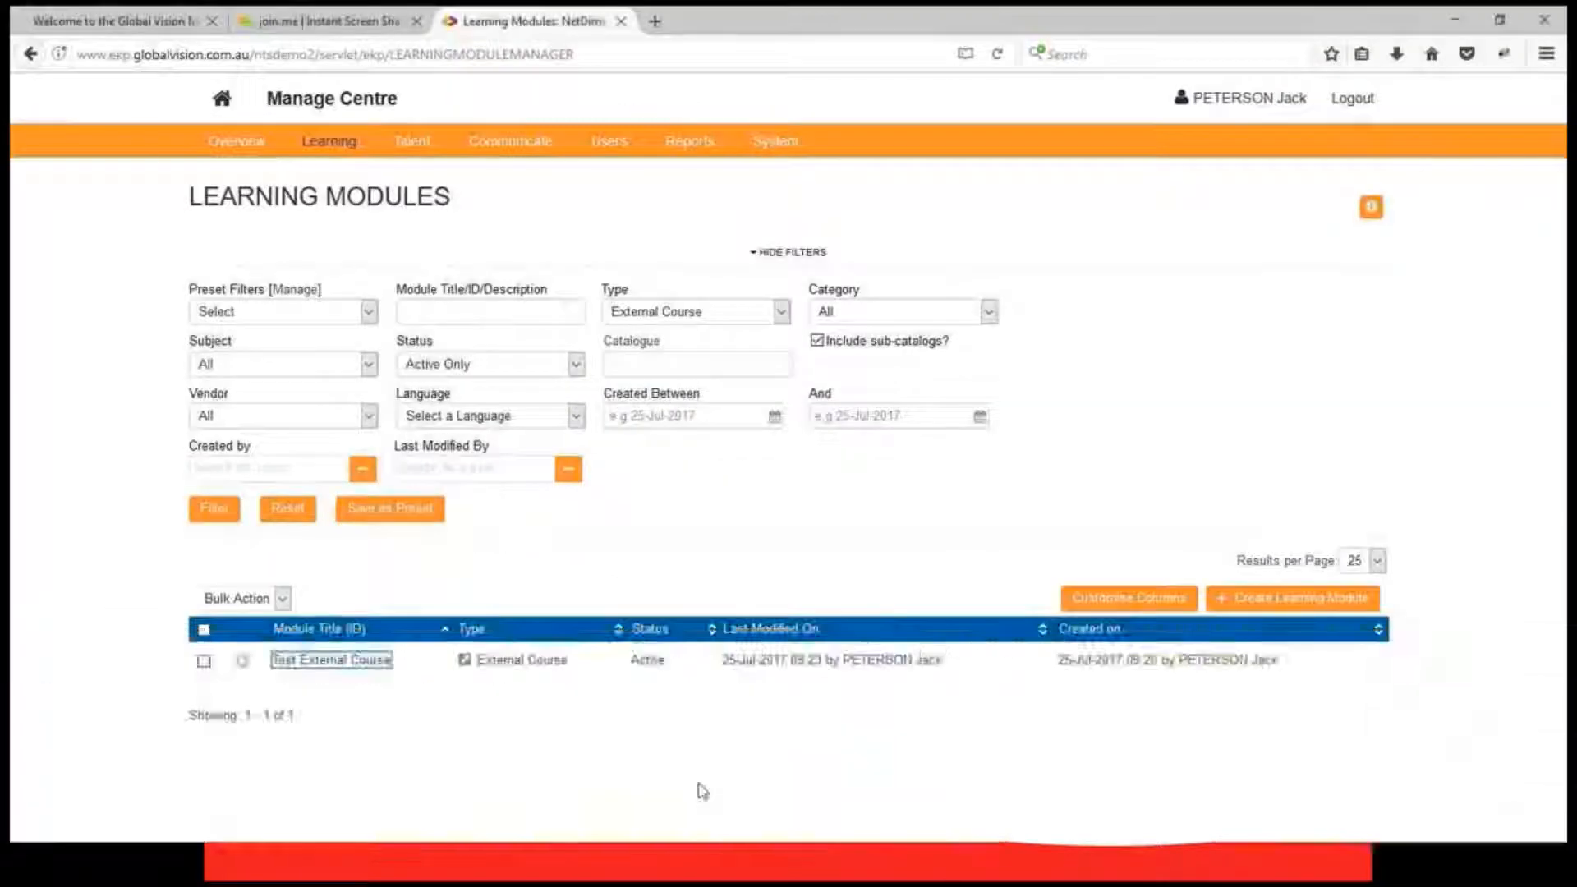
{"action": "left_click", "coordinate": [778, 311]}
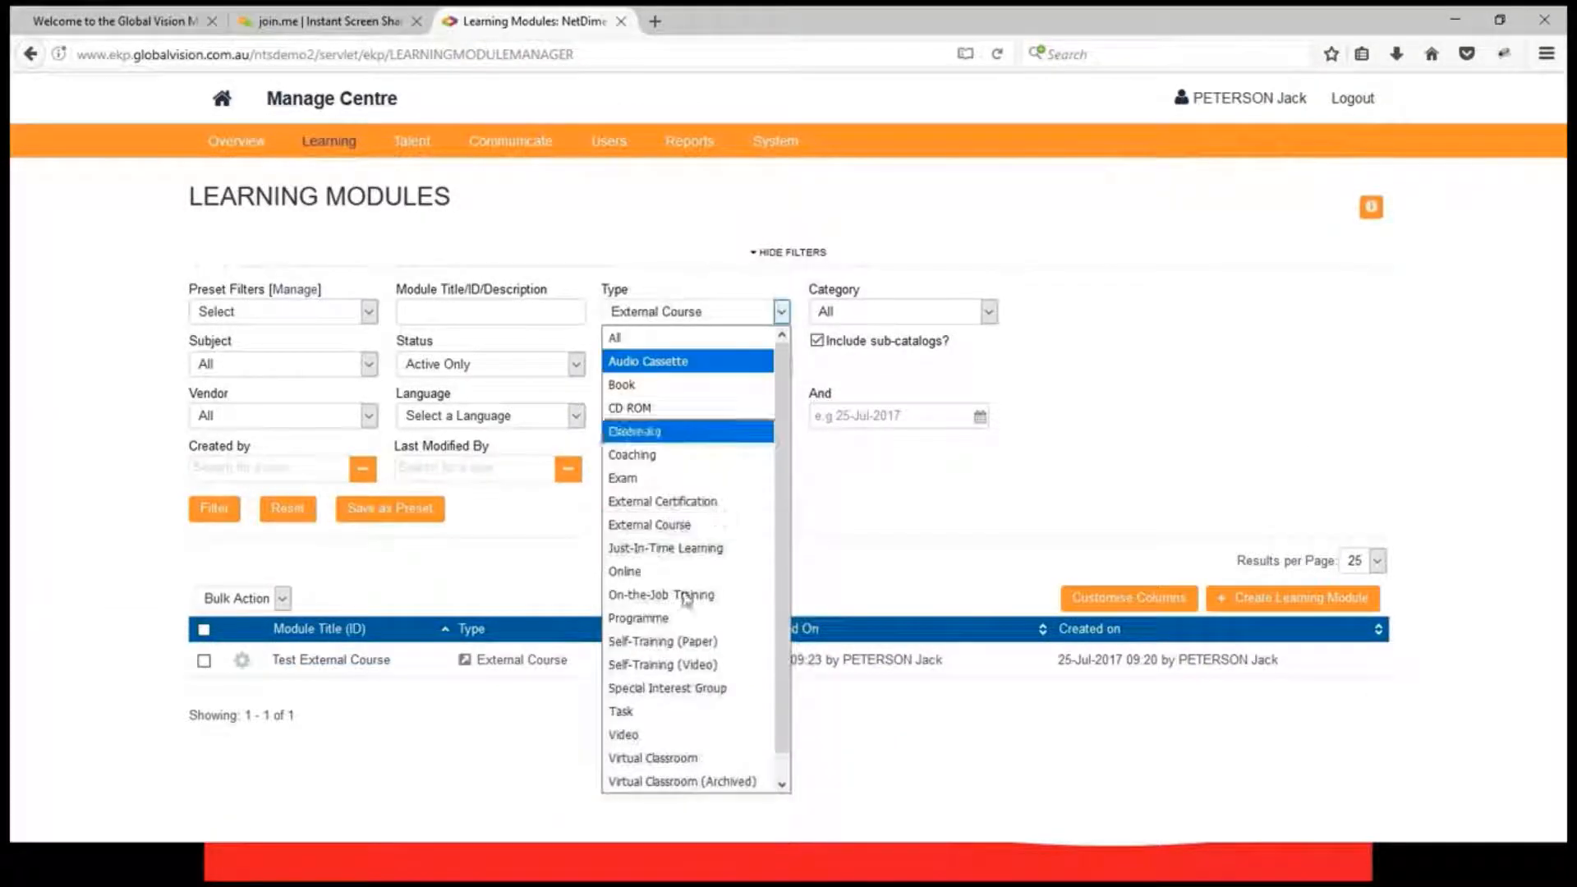
{"action": "left_click", "coordinate": [661, 640]}
{"action": "left_click", "coordinate": [210, 508]}
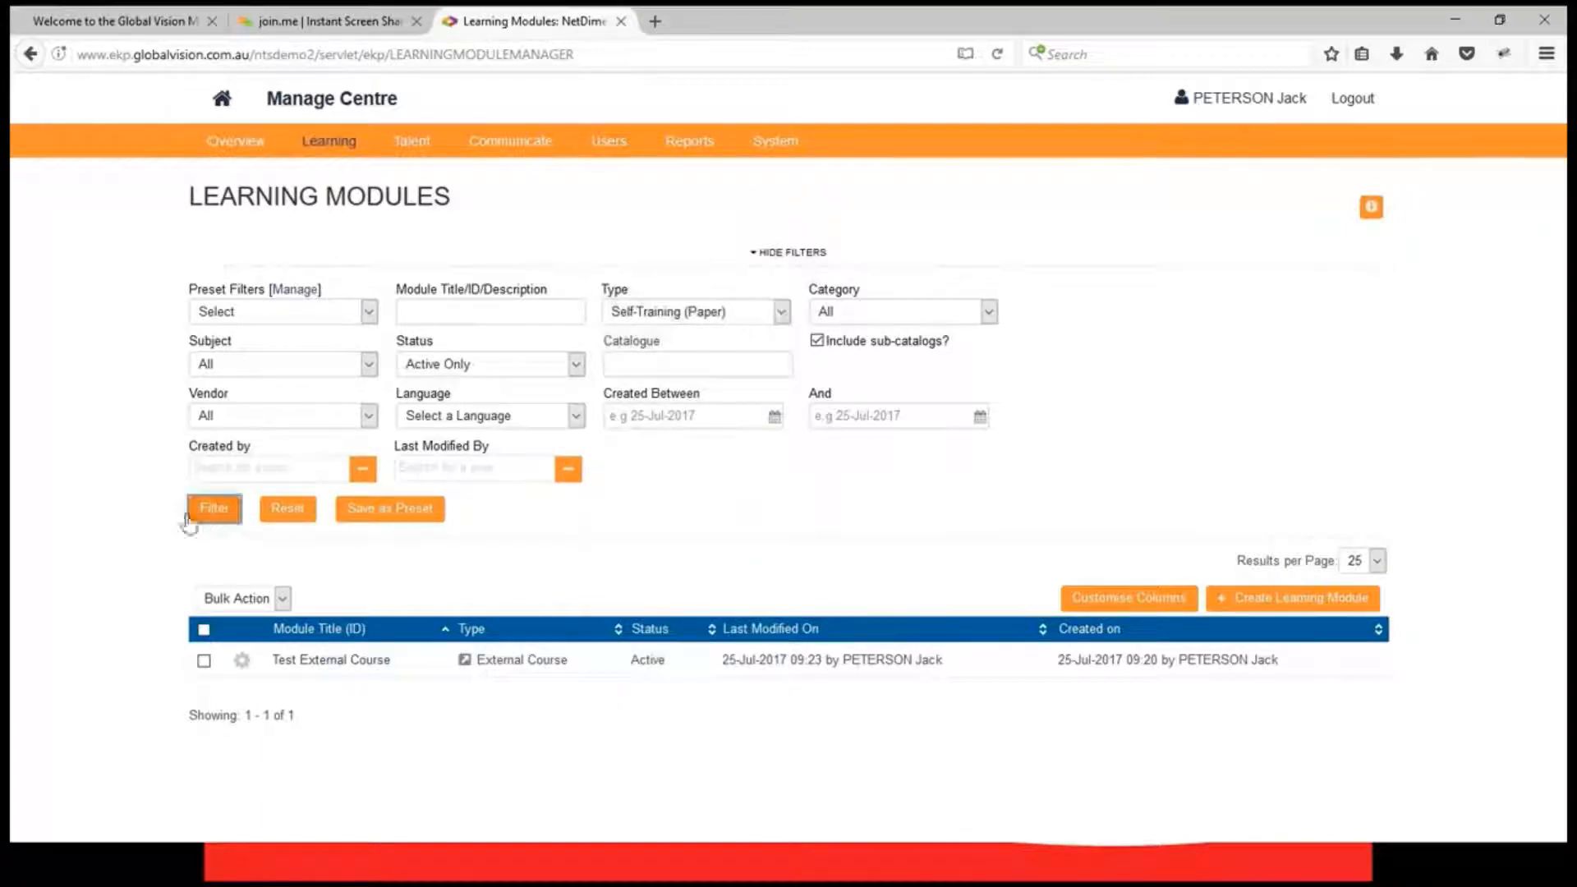
- Create a new learning module of type Self-Training (Paper) with a generated unique ID
{"action": "left_click", "coordinate": [1290, 599]}
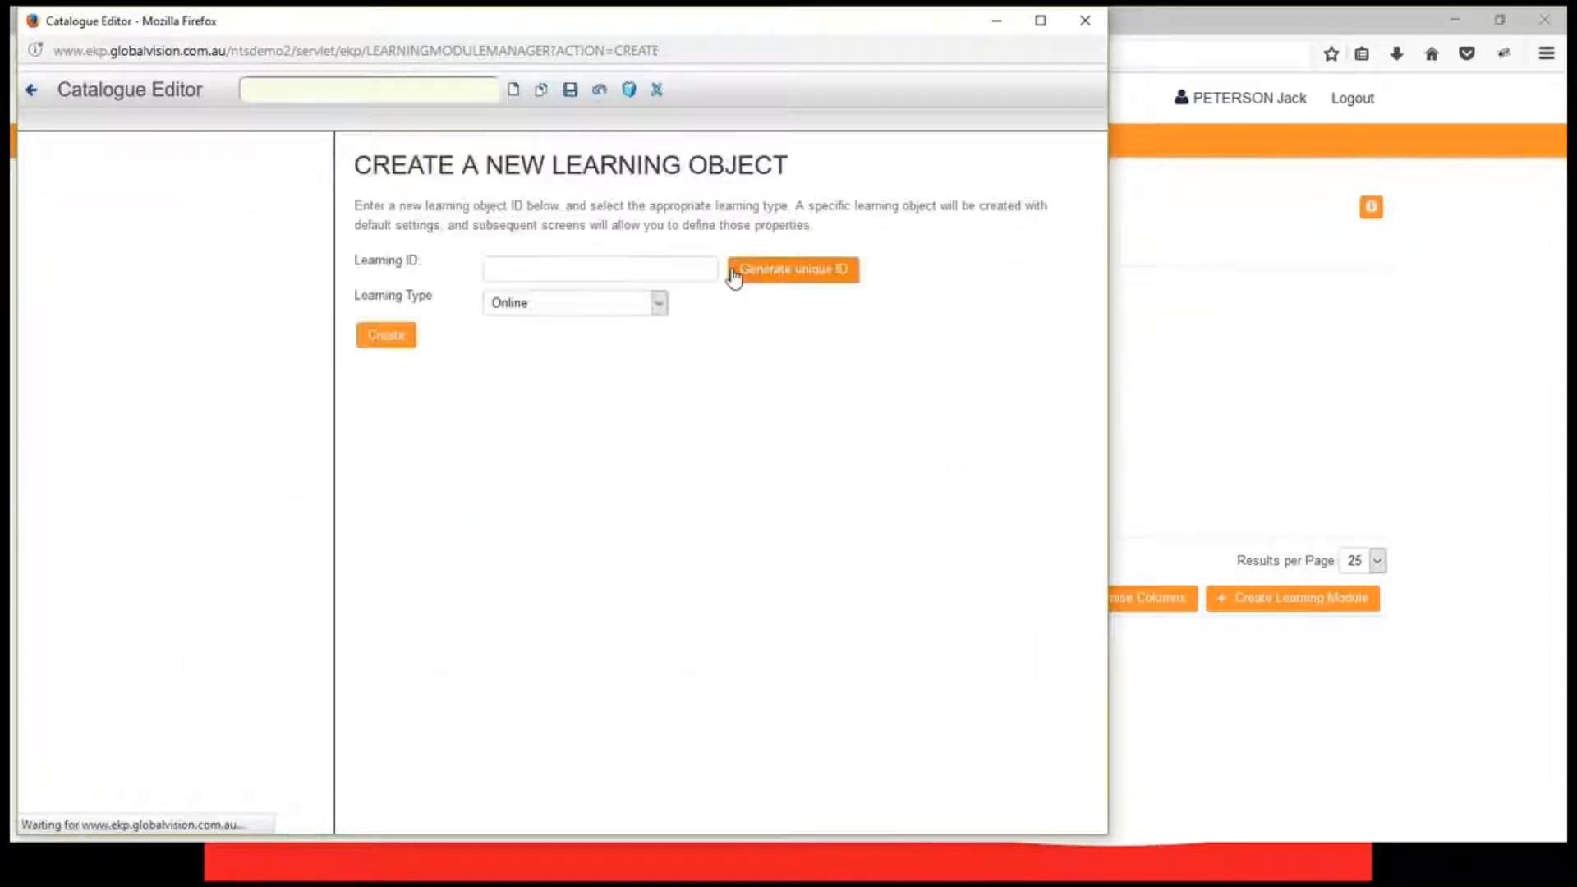
{"action": "left_click", "coordinate": [661, 305]}
{"action": "left_click", "coordinate": [552, 610]}
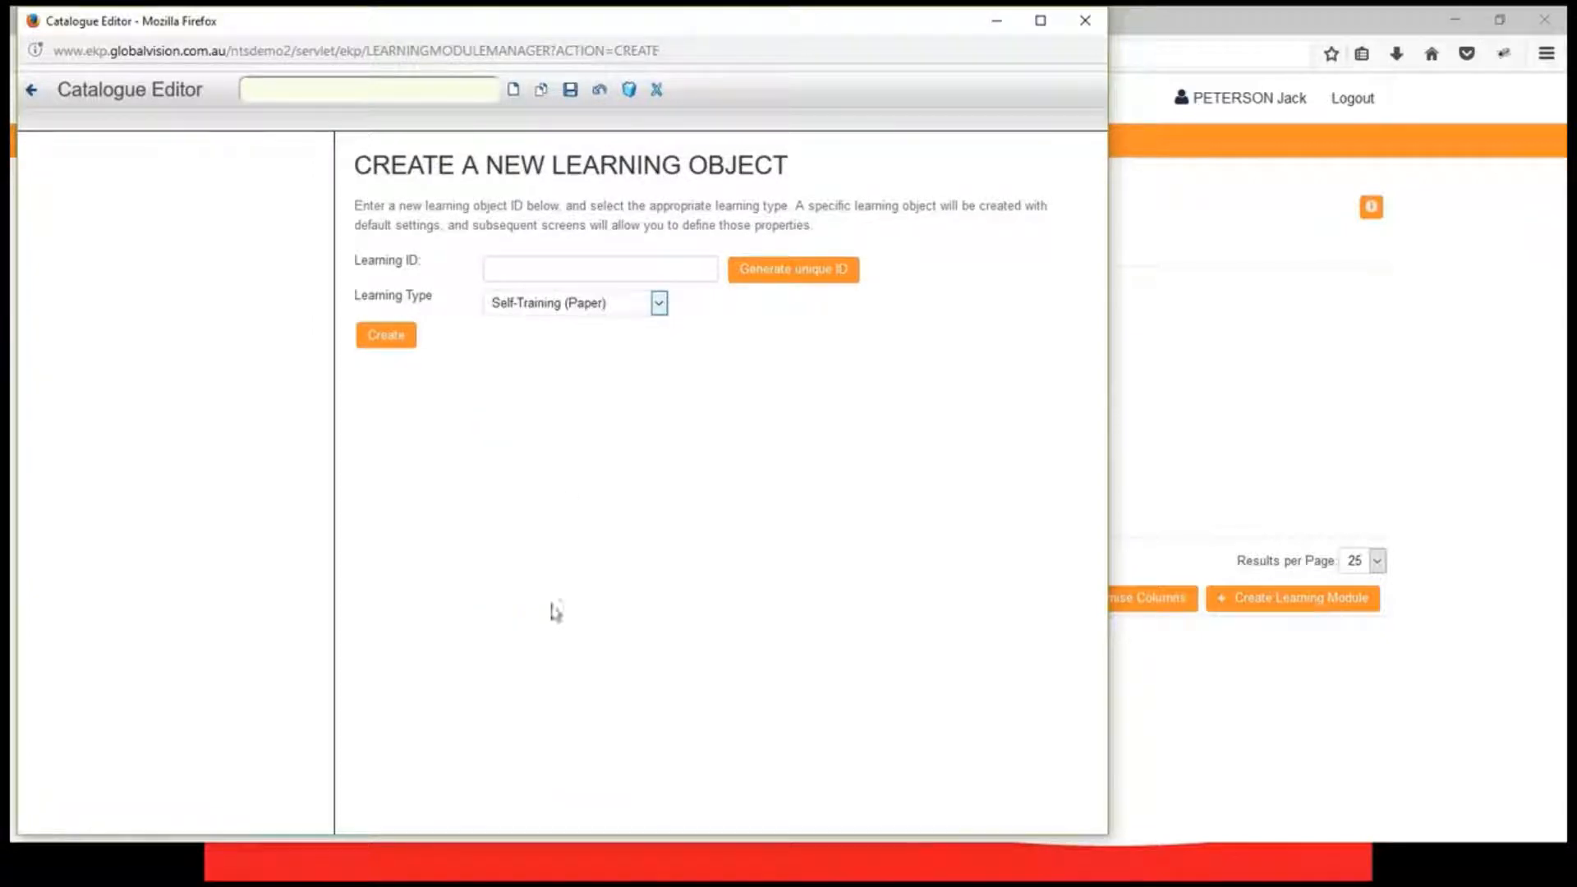
{"action": "left_click", "coordinate": [779, 270]}
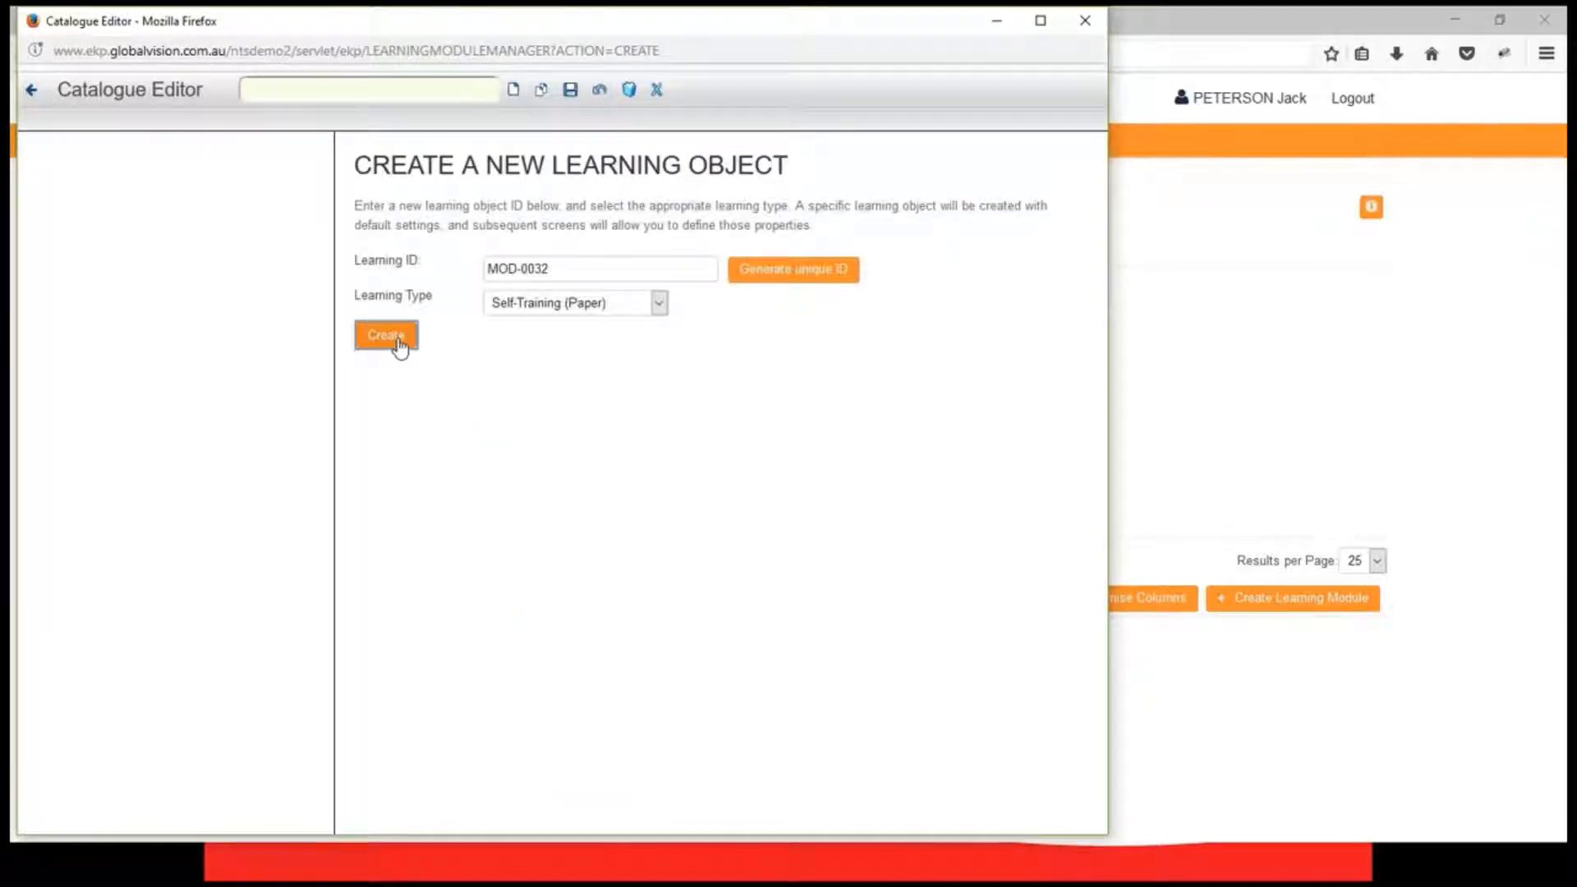
{"action": "left_click", "coordinate": [394, 340]}
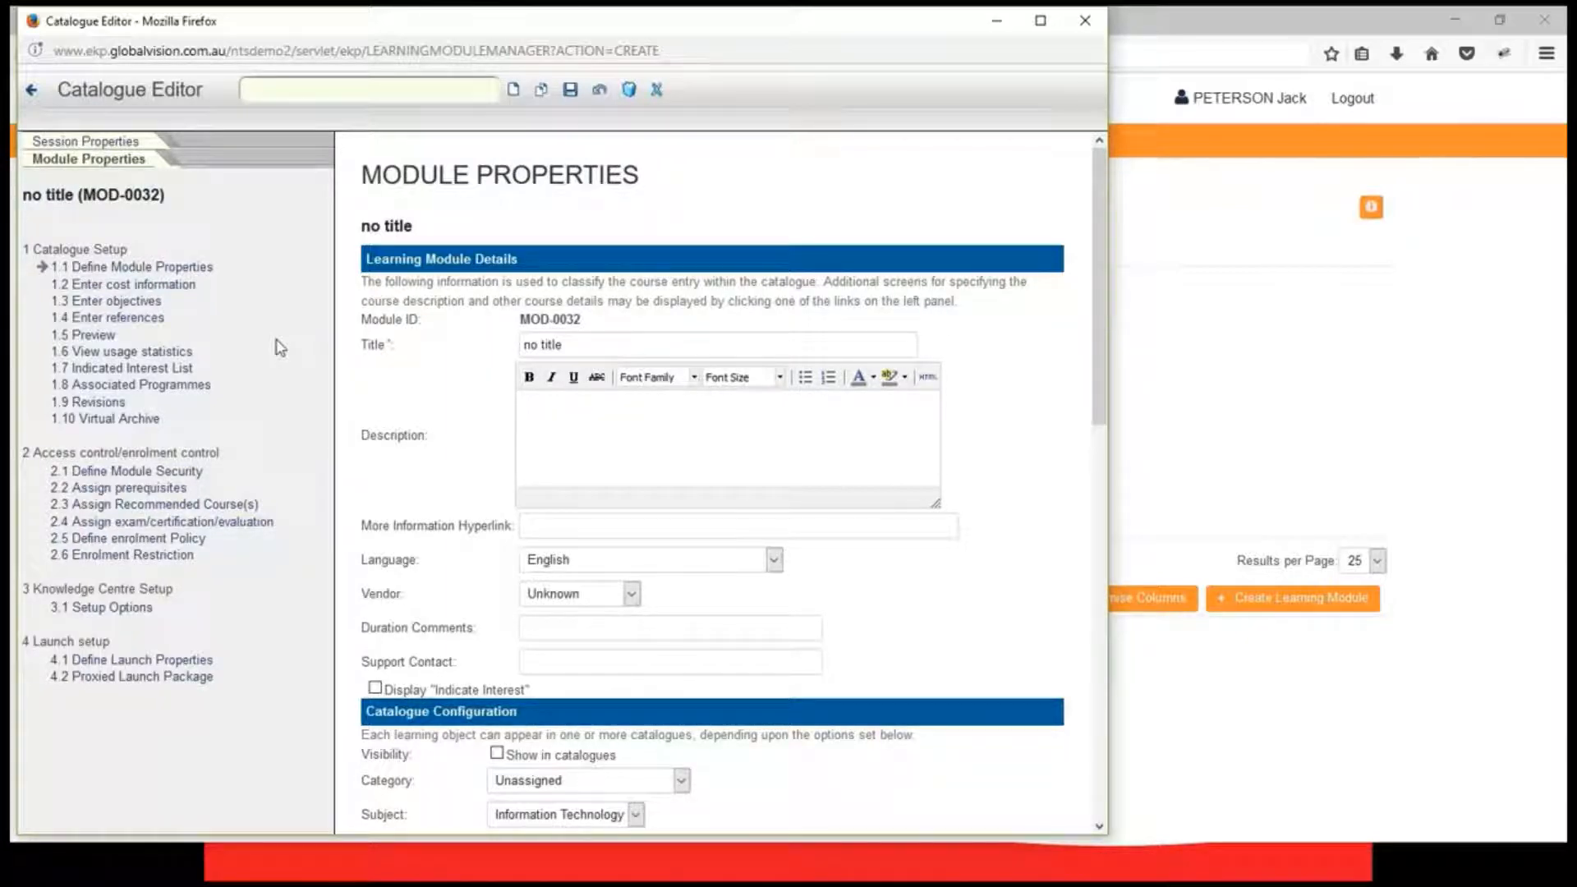
- Close the Catalogue Editor and bring up the PowerPoint slide listing the learning types
{"action": "left_click", "coordinate": [657, 90]}
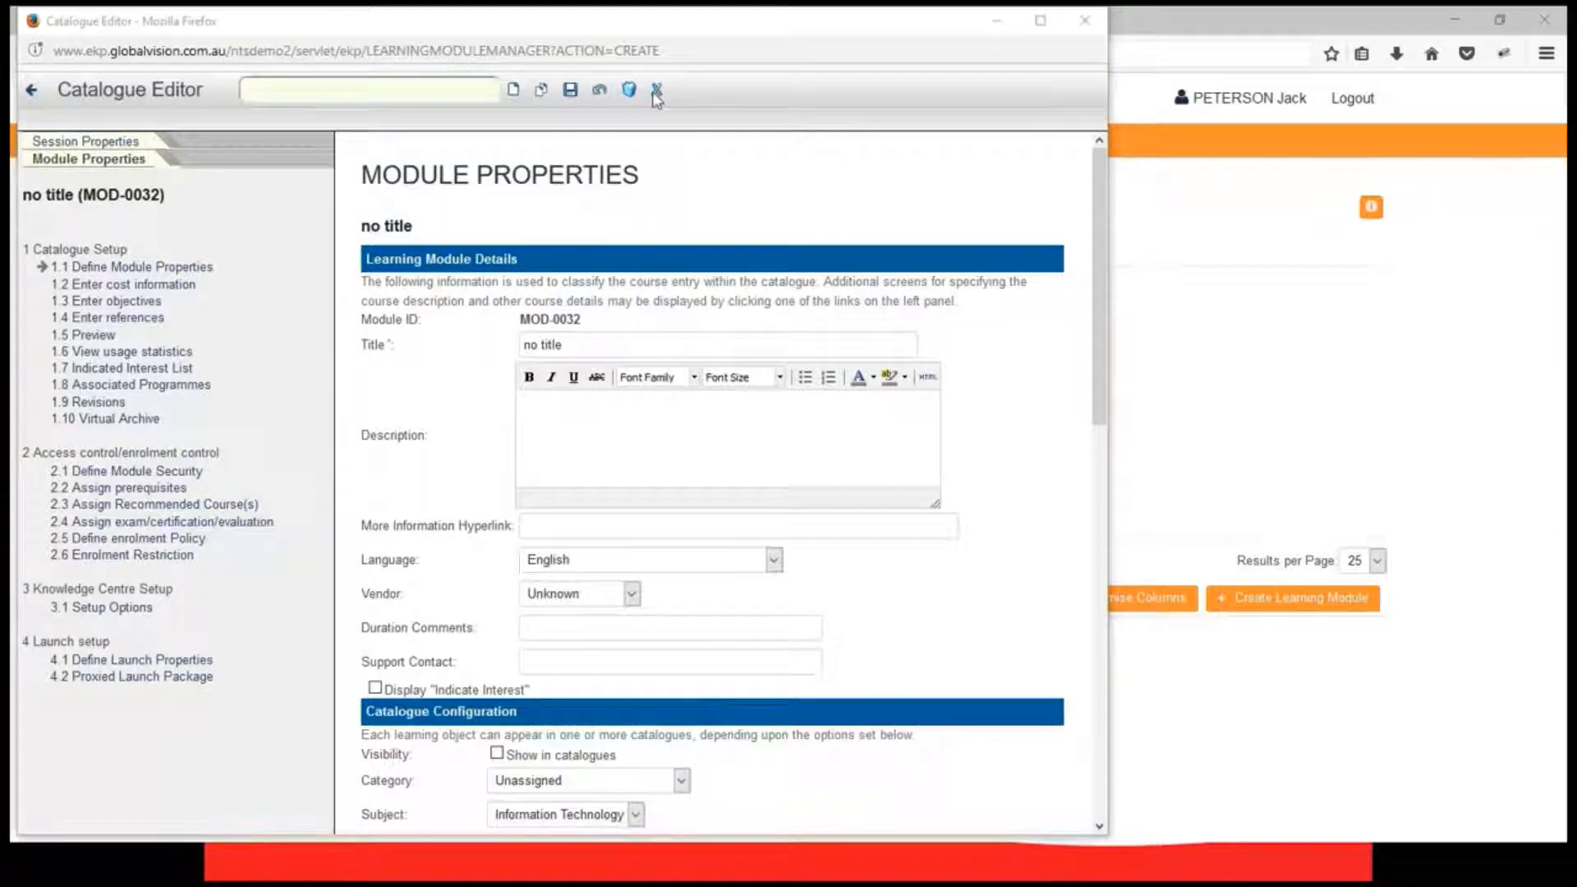
{"action": "left_click", "coordinate": [1090, 28]}
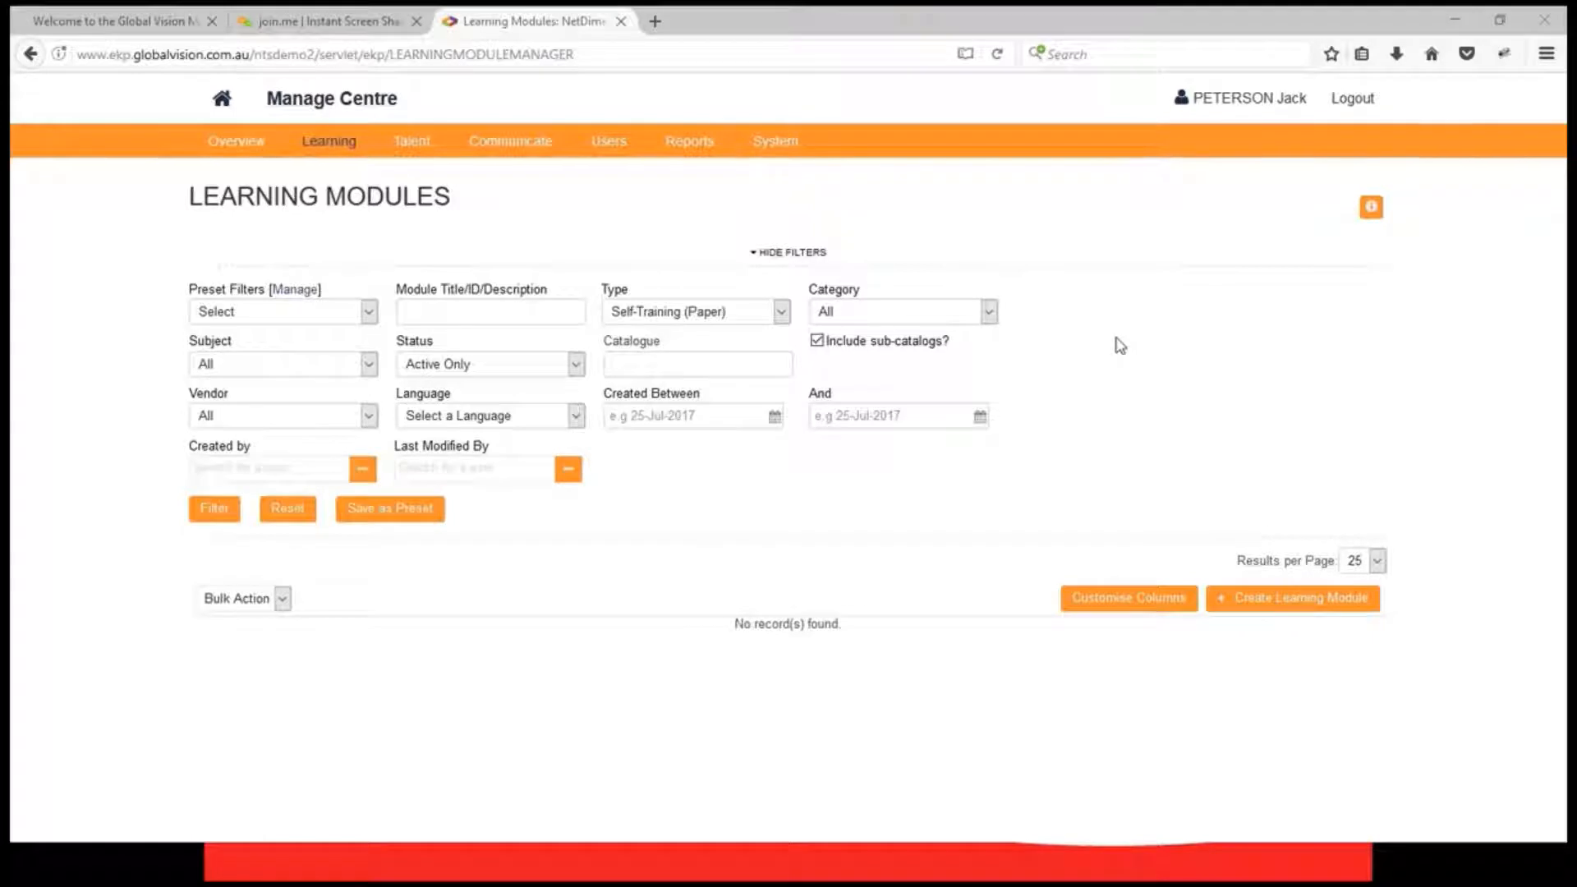
{"action": "left_click", "coordinate": [914, 856]}
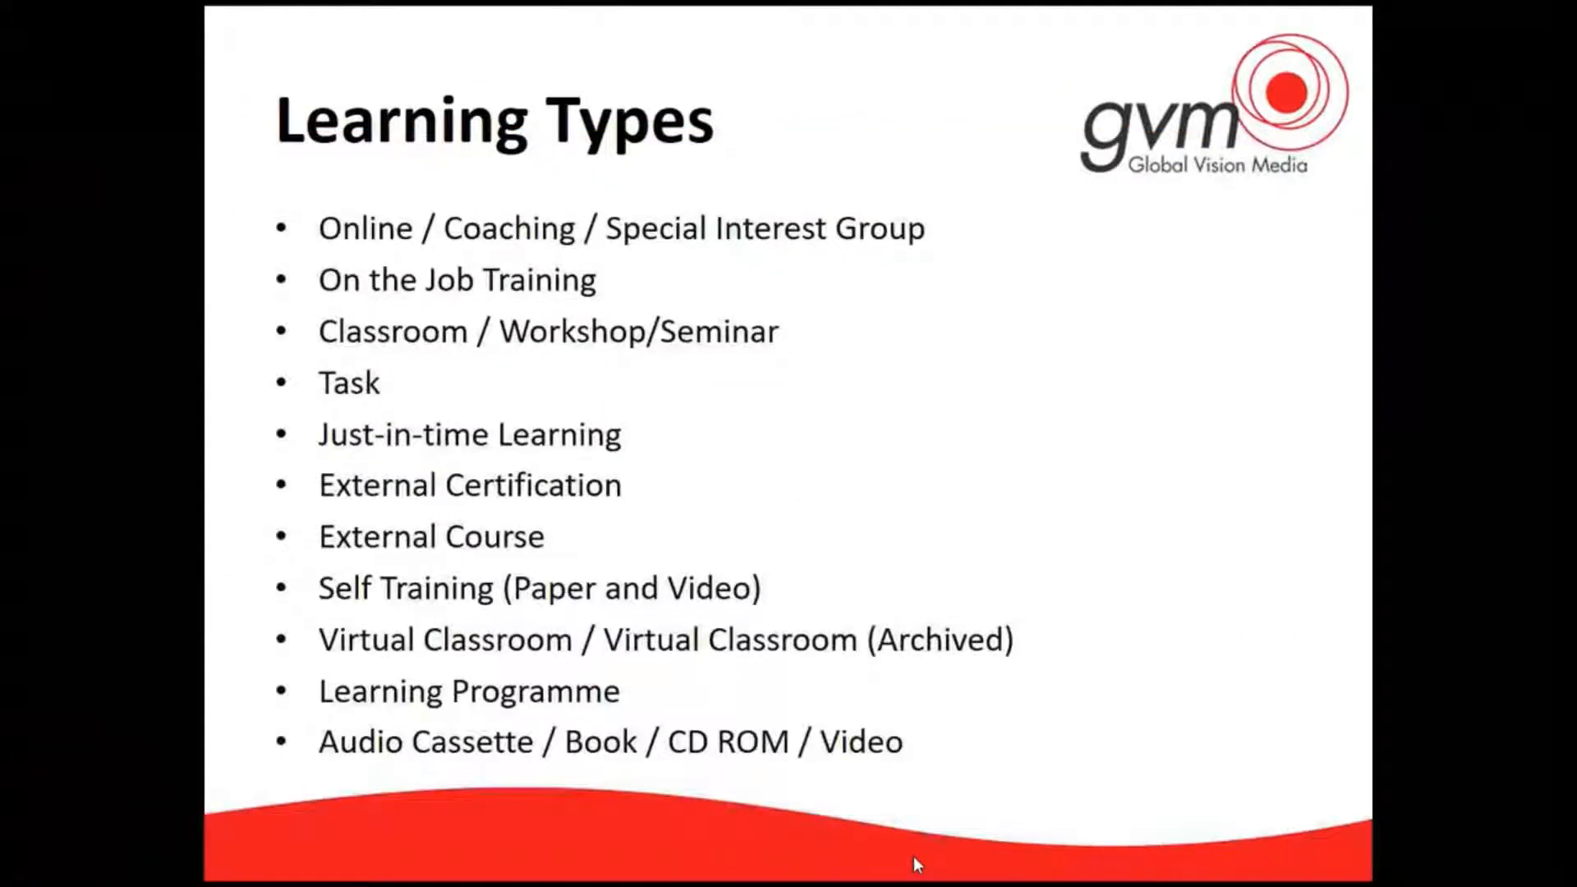
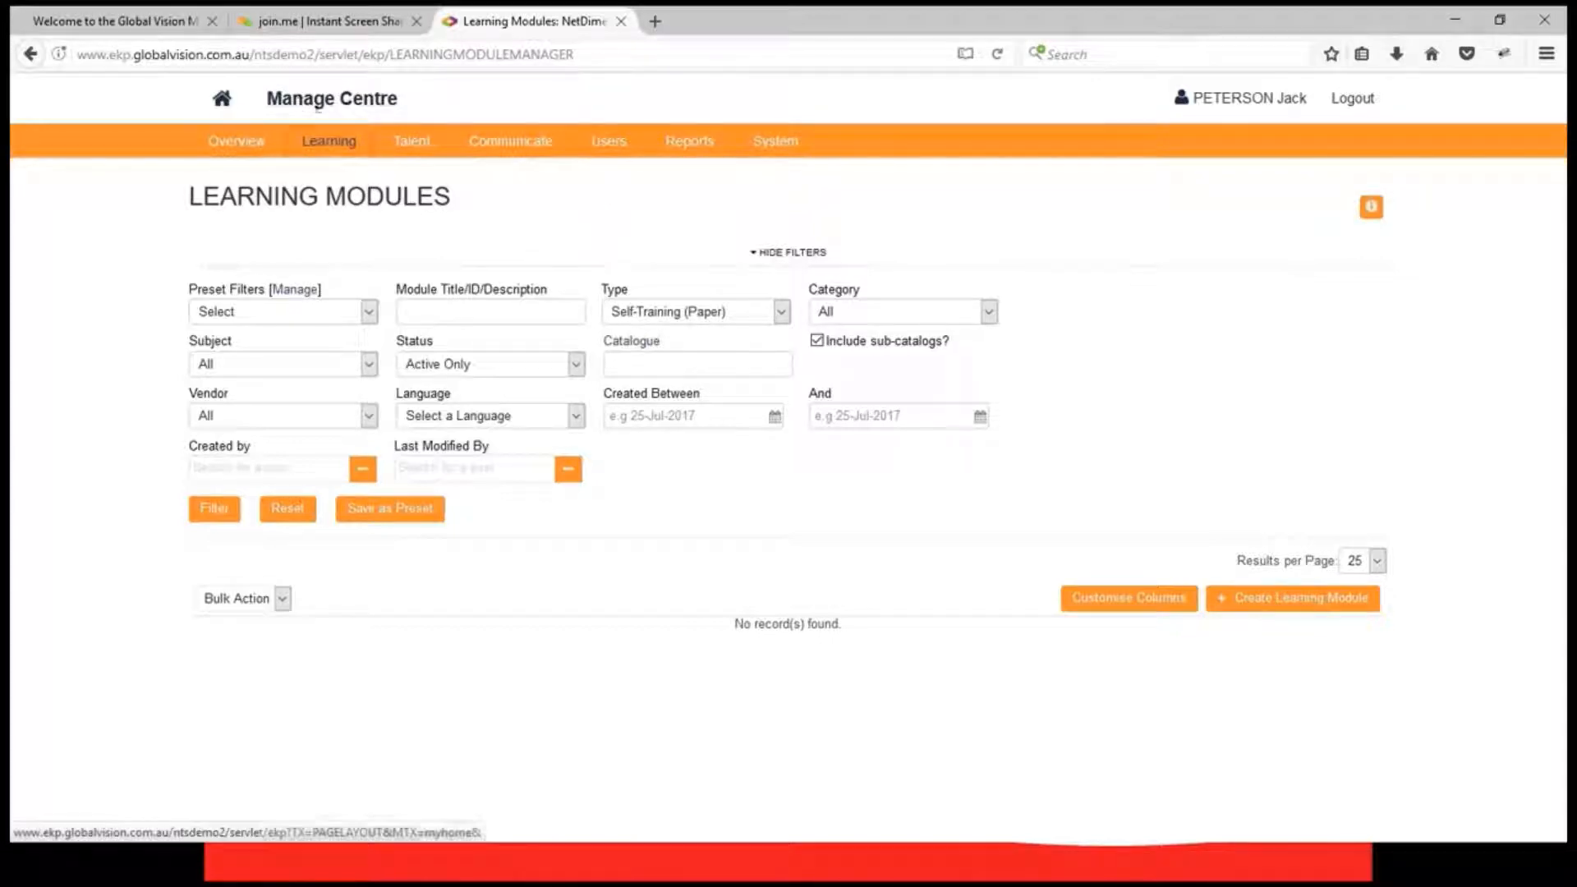
- Reopen the Learning Modules page and create a new Online learning module with a generated unique ID
{"action": "left_click", "coordinate": [323, 154]}
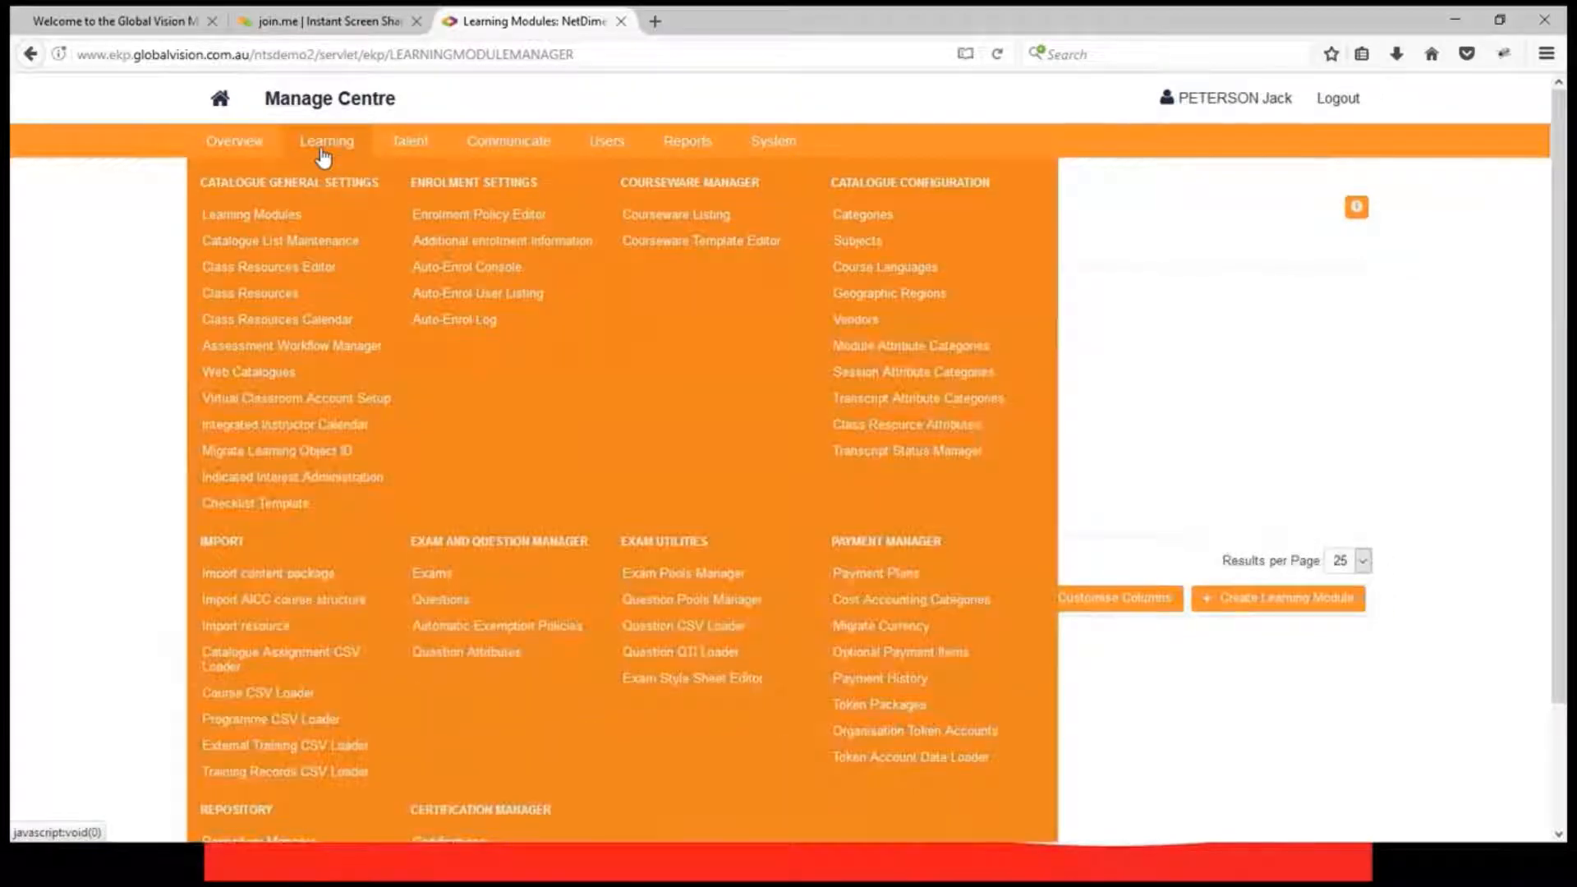
{"action": "left_click", "coordinate": [223, 218]}
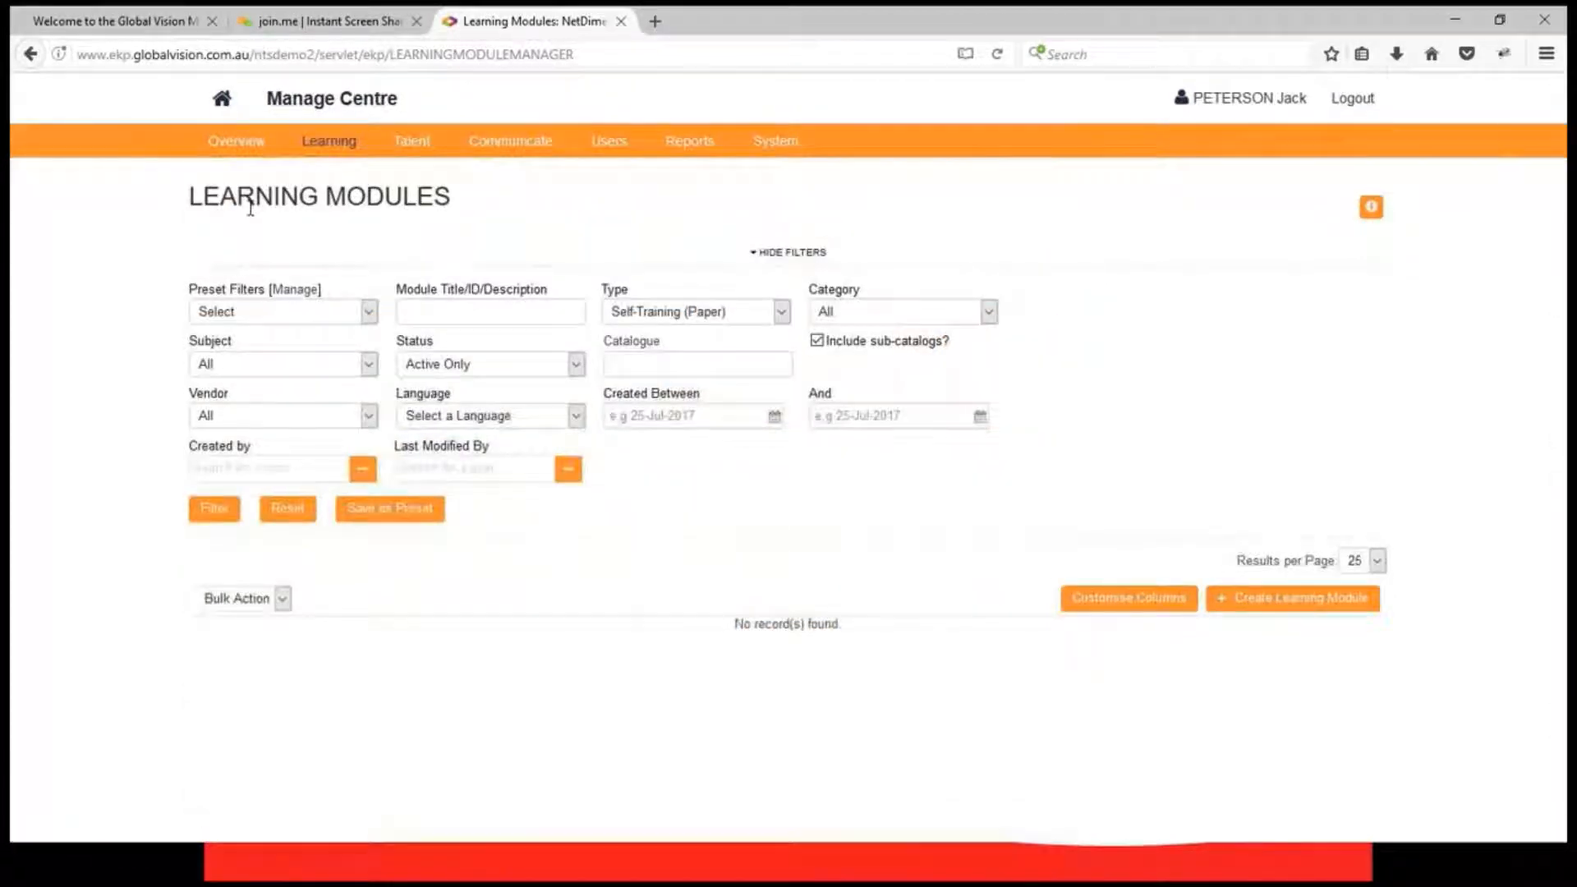
{"action": "left_click", "coordinate": [1328, 605]}
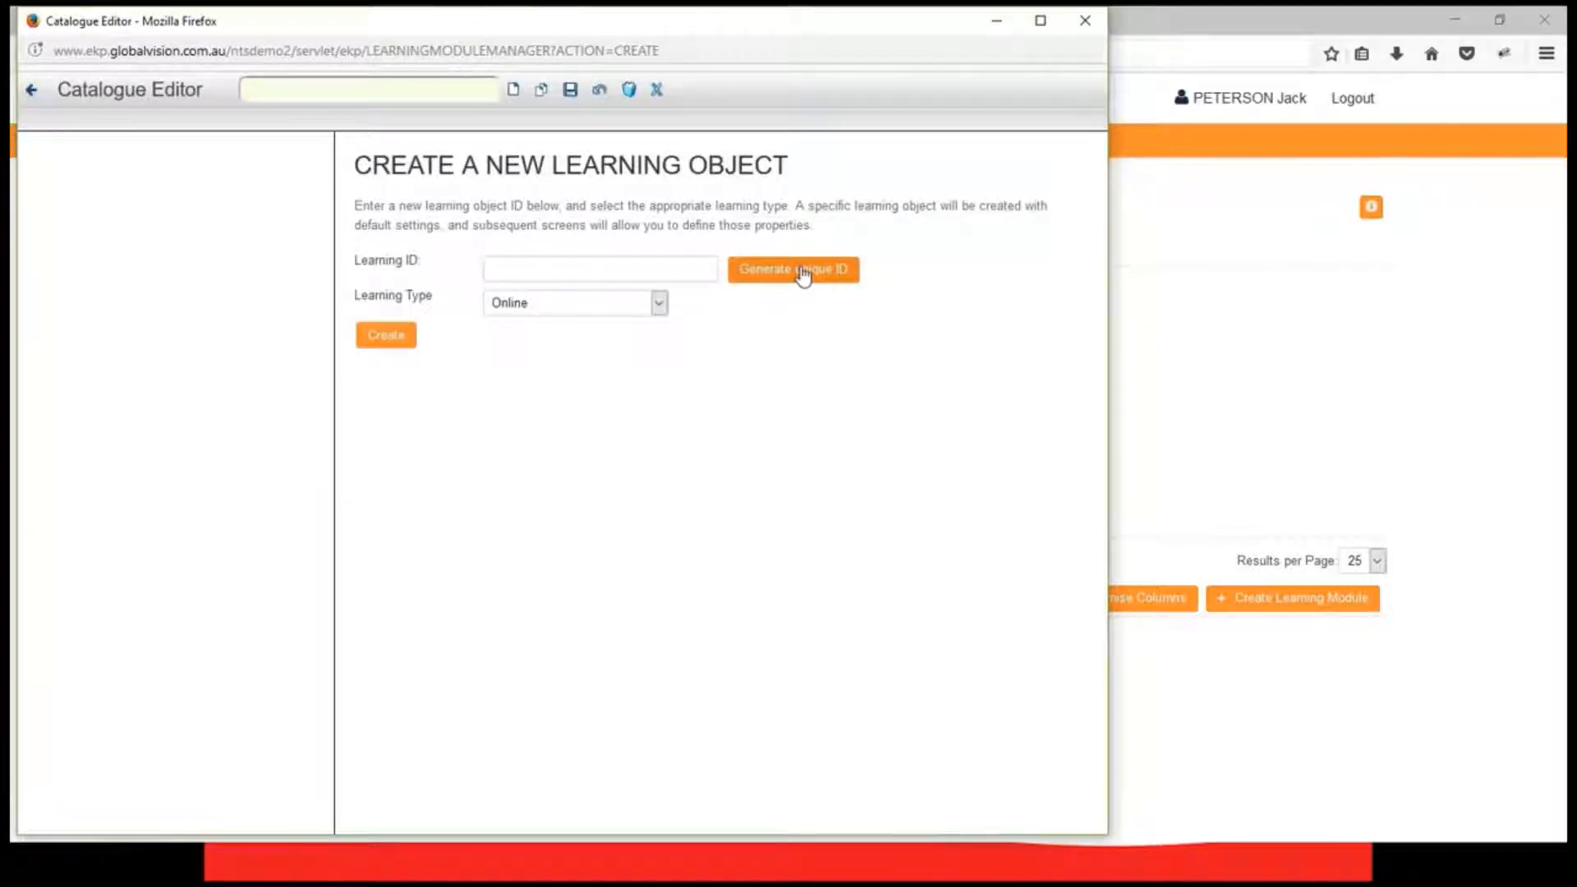
{"action": "left_click", "coordinate": [630, 266]}
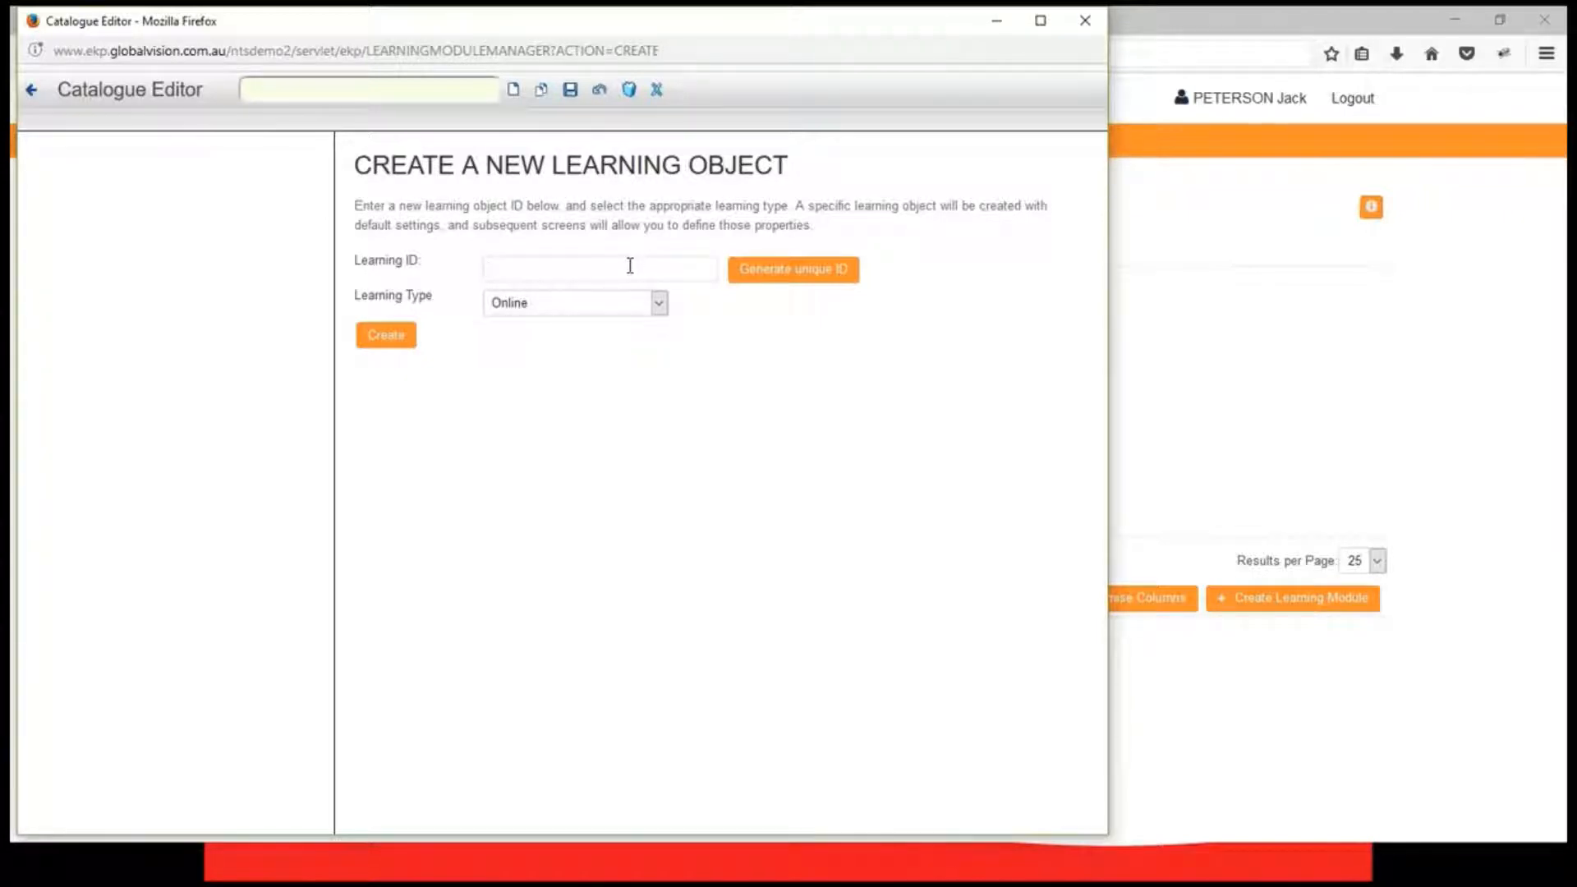
{"action": "left_click", "coordinate": [807, 279]}
{"action": "left_click", "coordinate": [659, 304]}
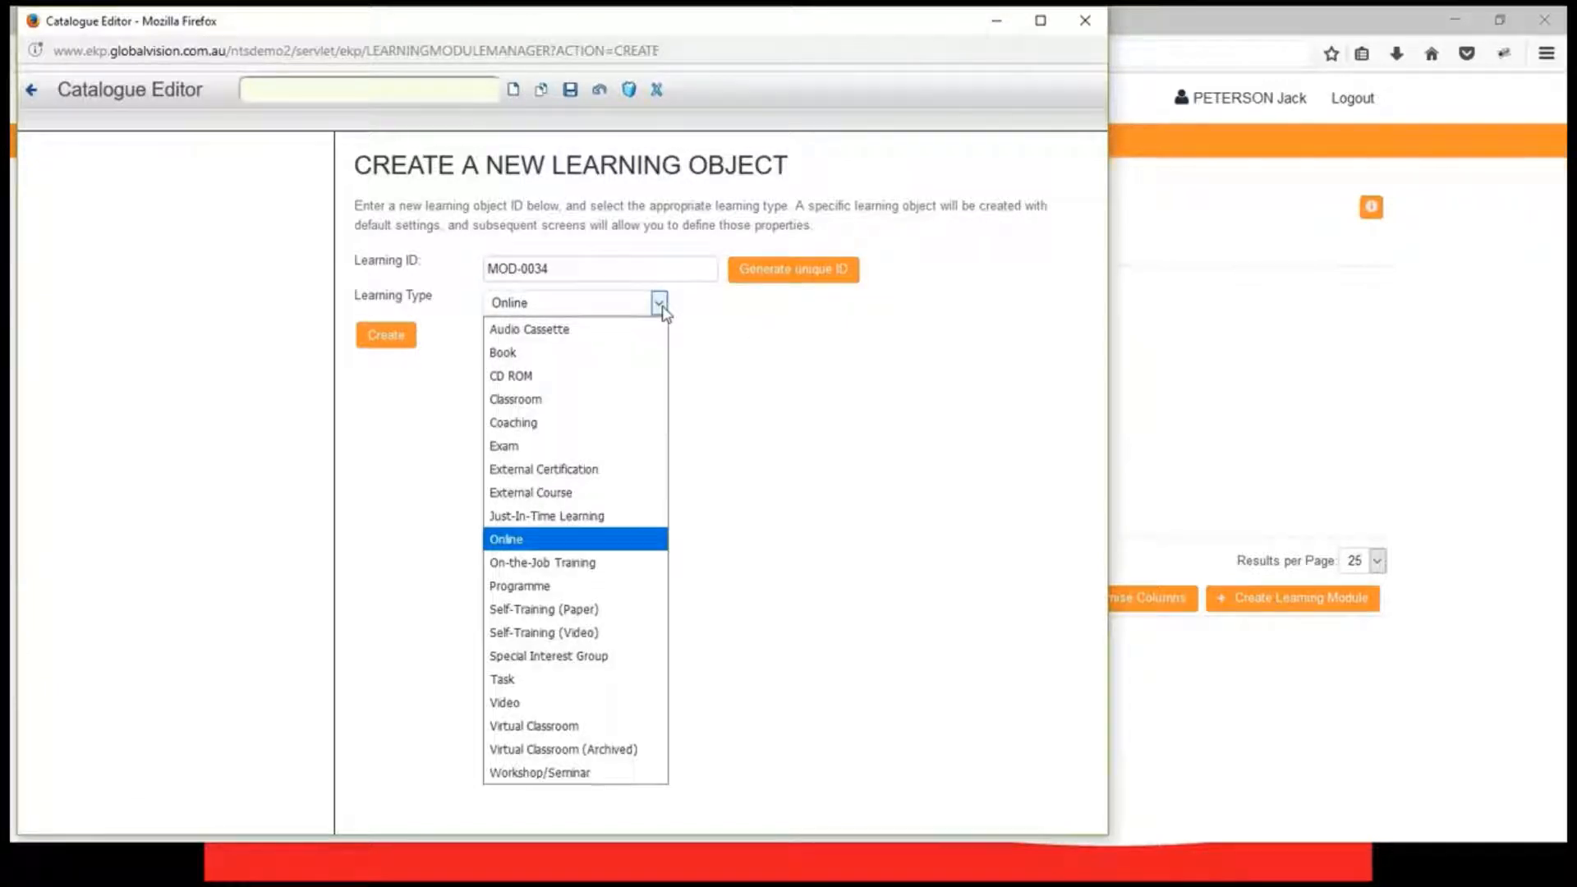
{"action": "left_click", "coordinate": [560, 541]}
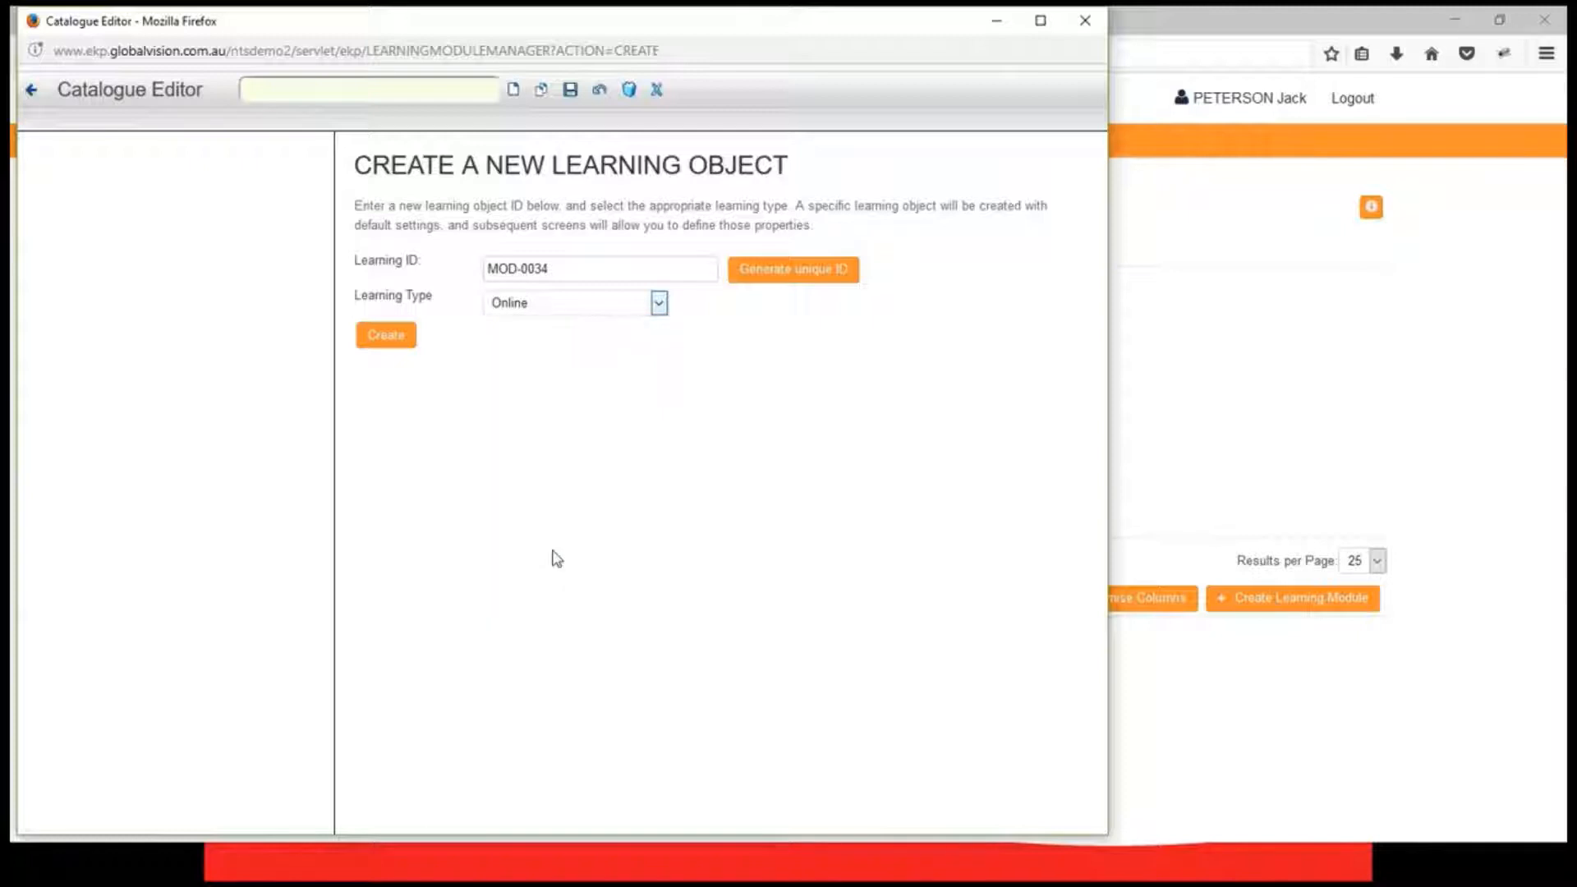
{"action": "left_click", "coordinate": [386, 335]}
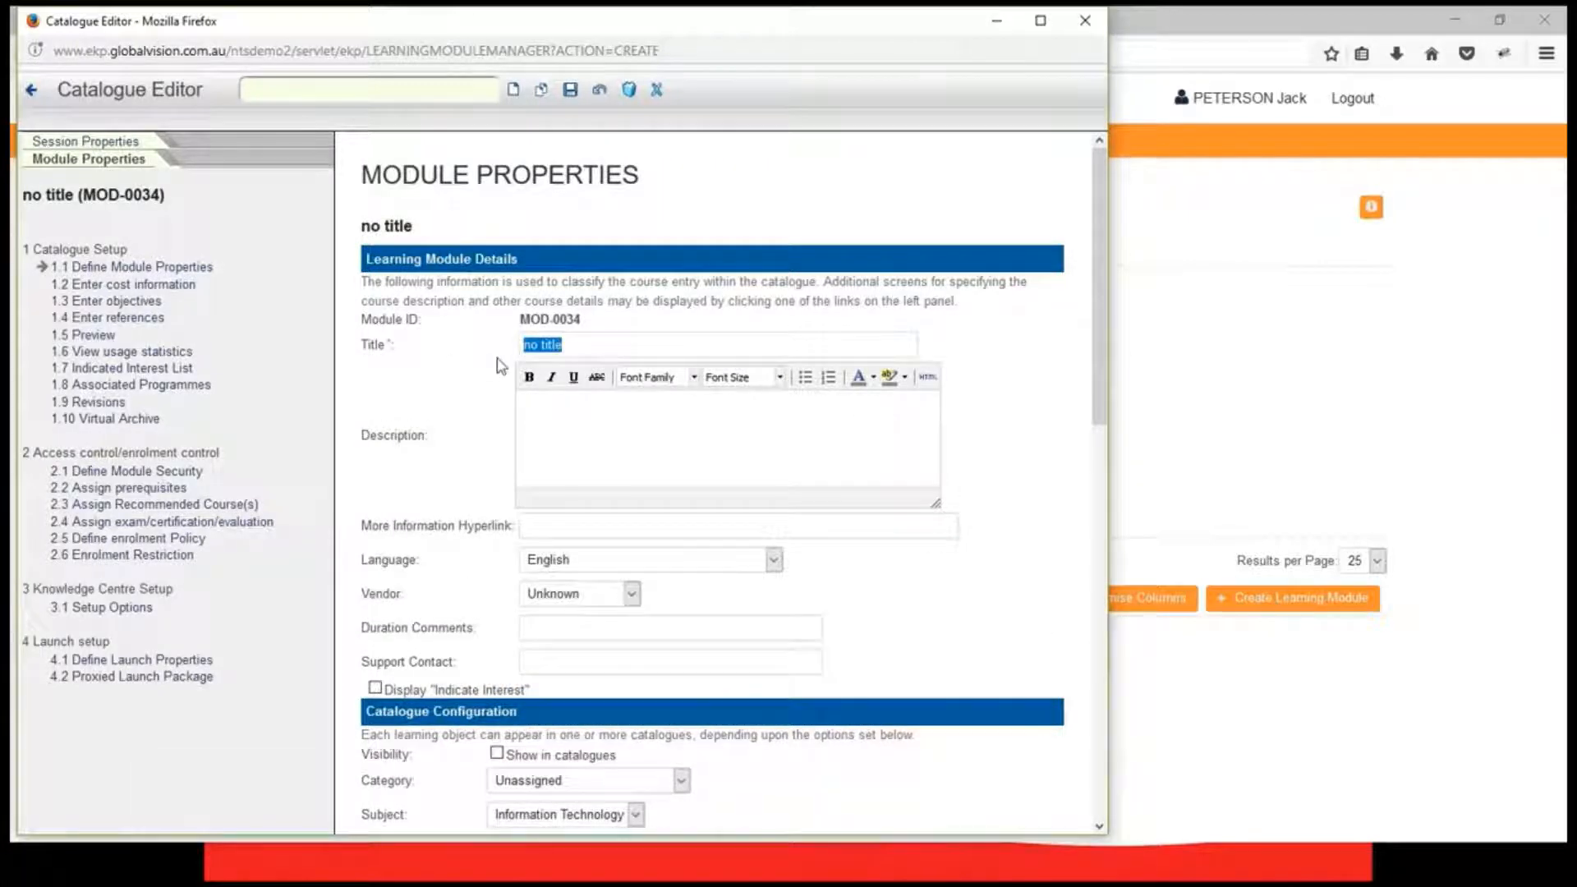
- Set the new module's title to "Test Online module"
{"action": "type", "text": "Test "}
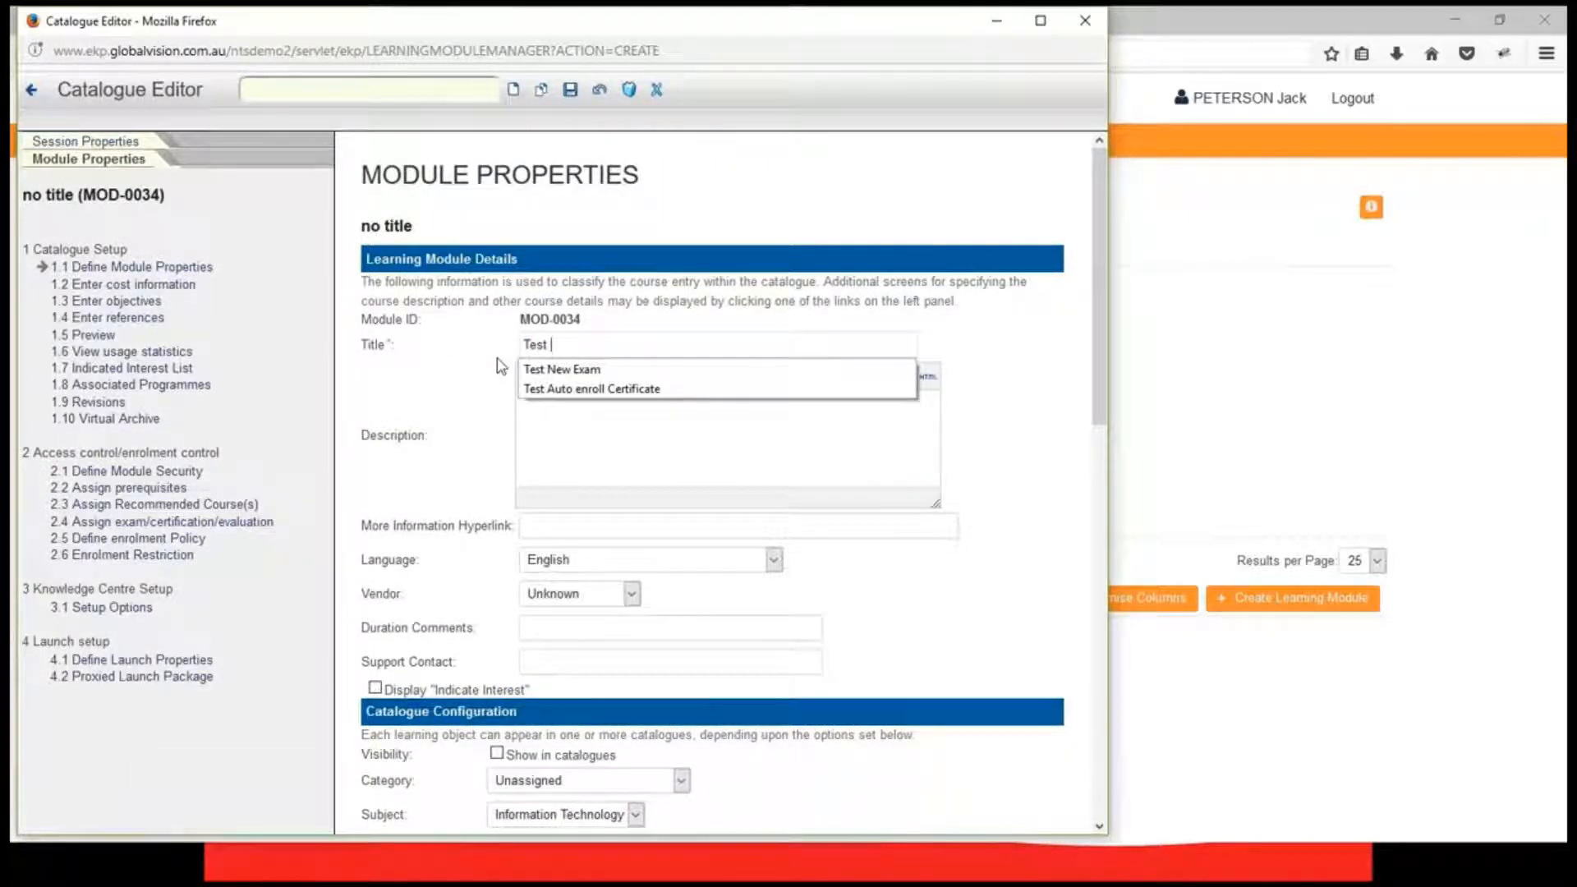
{"action": "type", "text": "Online"}
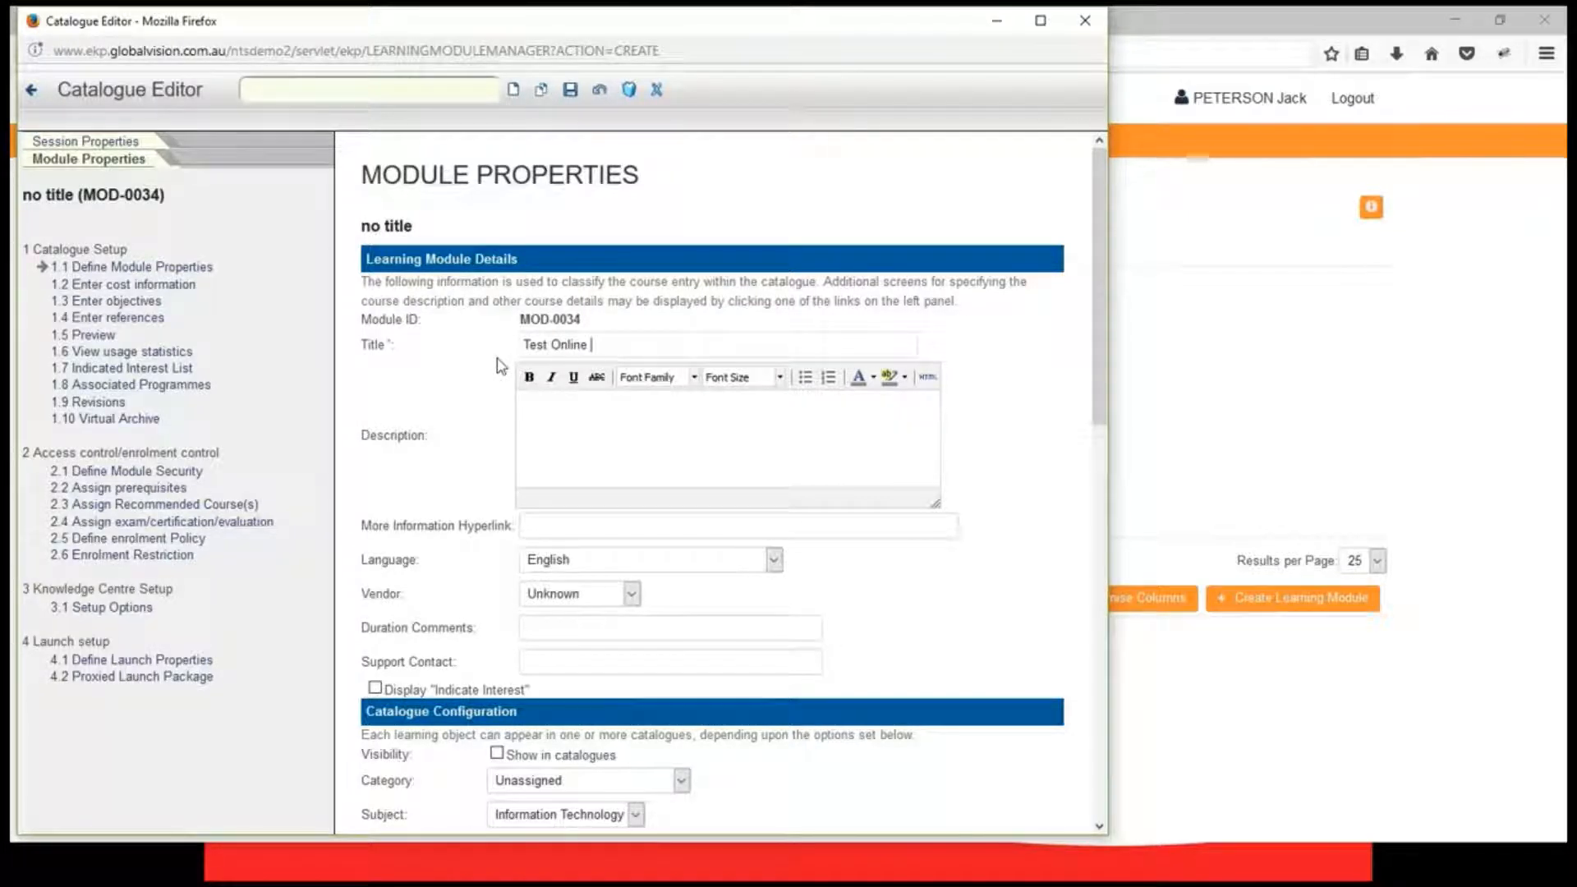
{"action": "type", "text": " module"}
- Assign the module to Default Public Catalog, enable showing it in catalogues and save it
{"action": "scroll", "coordinate": [493, 411], "scroll_direction": "down", "scroll_amount": 5}
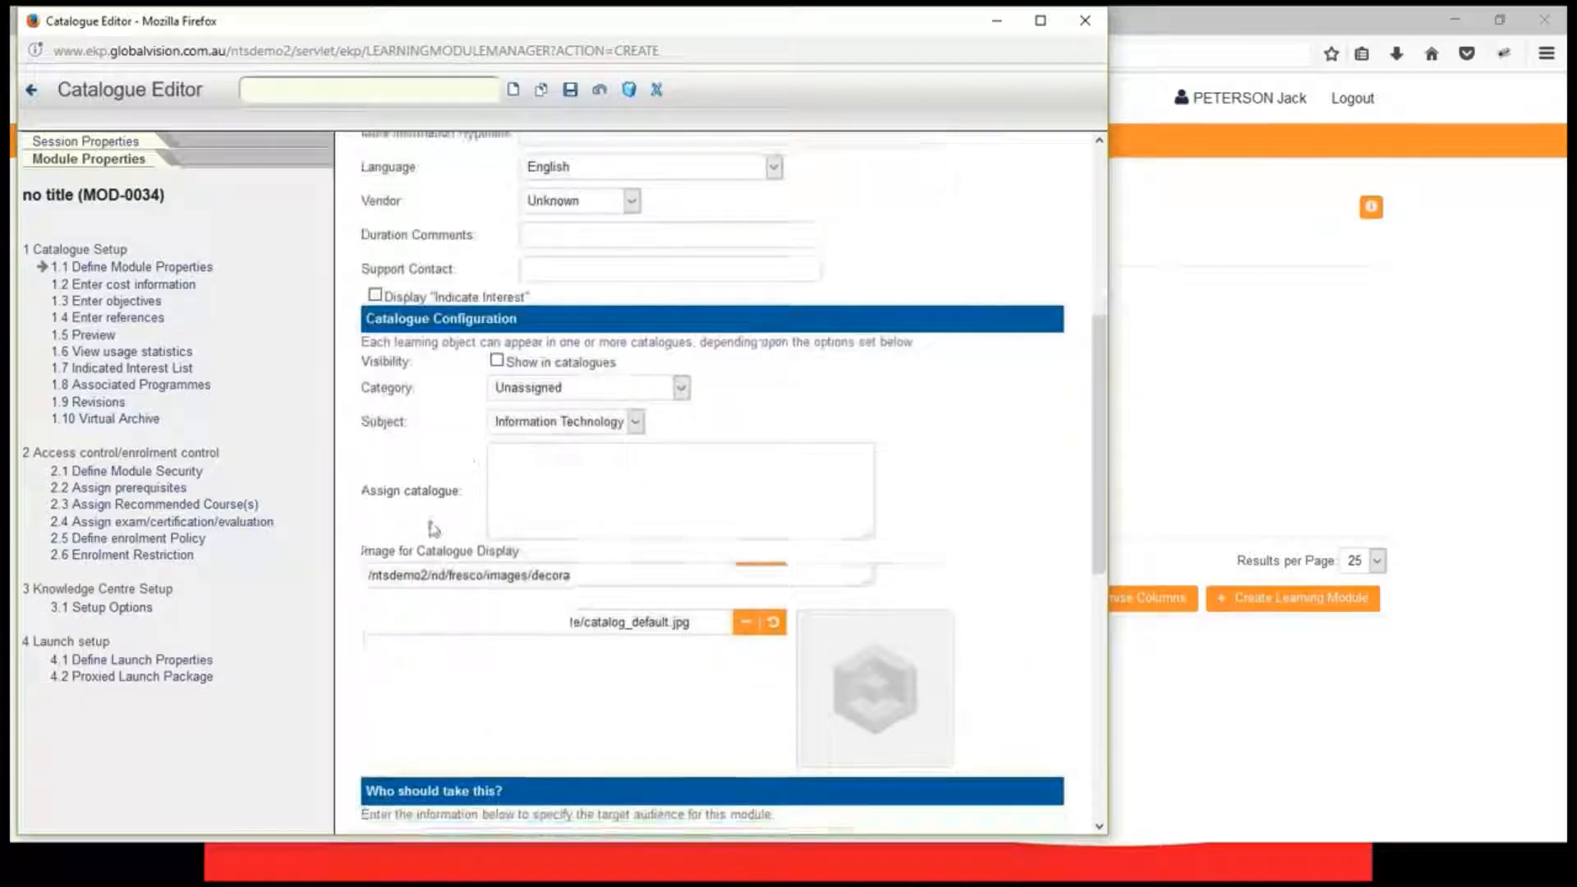
{"action": "scroll", "coordinate": [433, 528], "scroll_direction": "down", "scroll_amount": 1}
{"action": "left_click", "coordinate": [410, 442]}
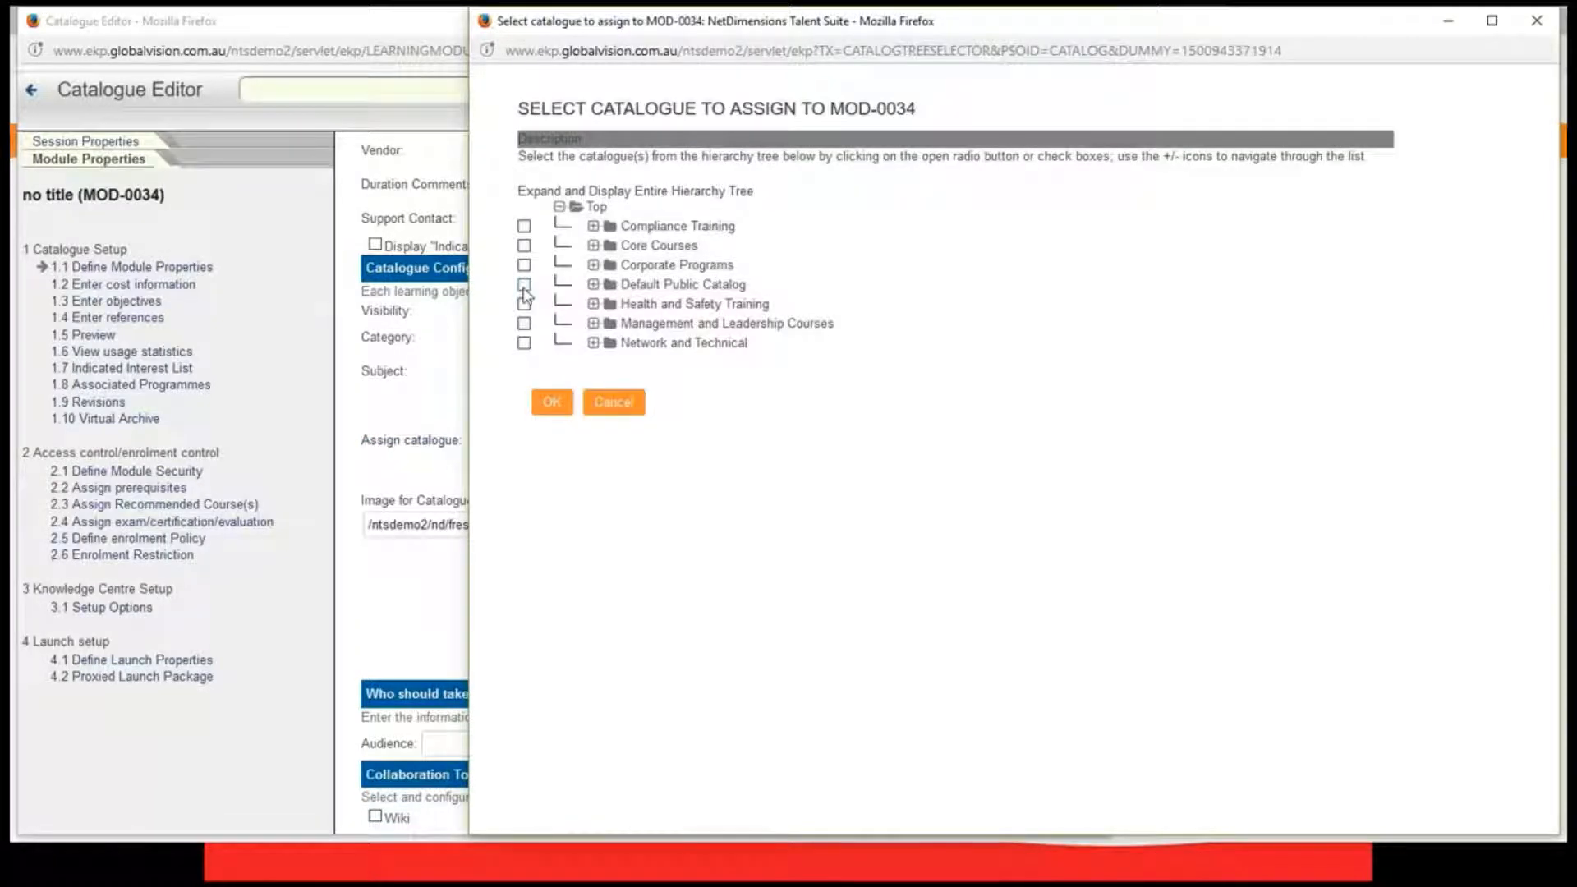
{"action": "left_click", "coordinate": [524, 285]}
{"action": "left_click", "coordinate": [552, 402]}
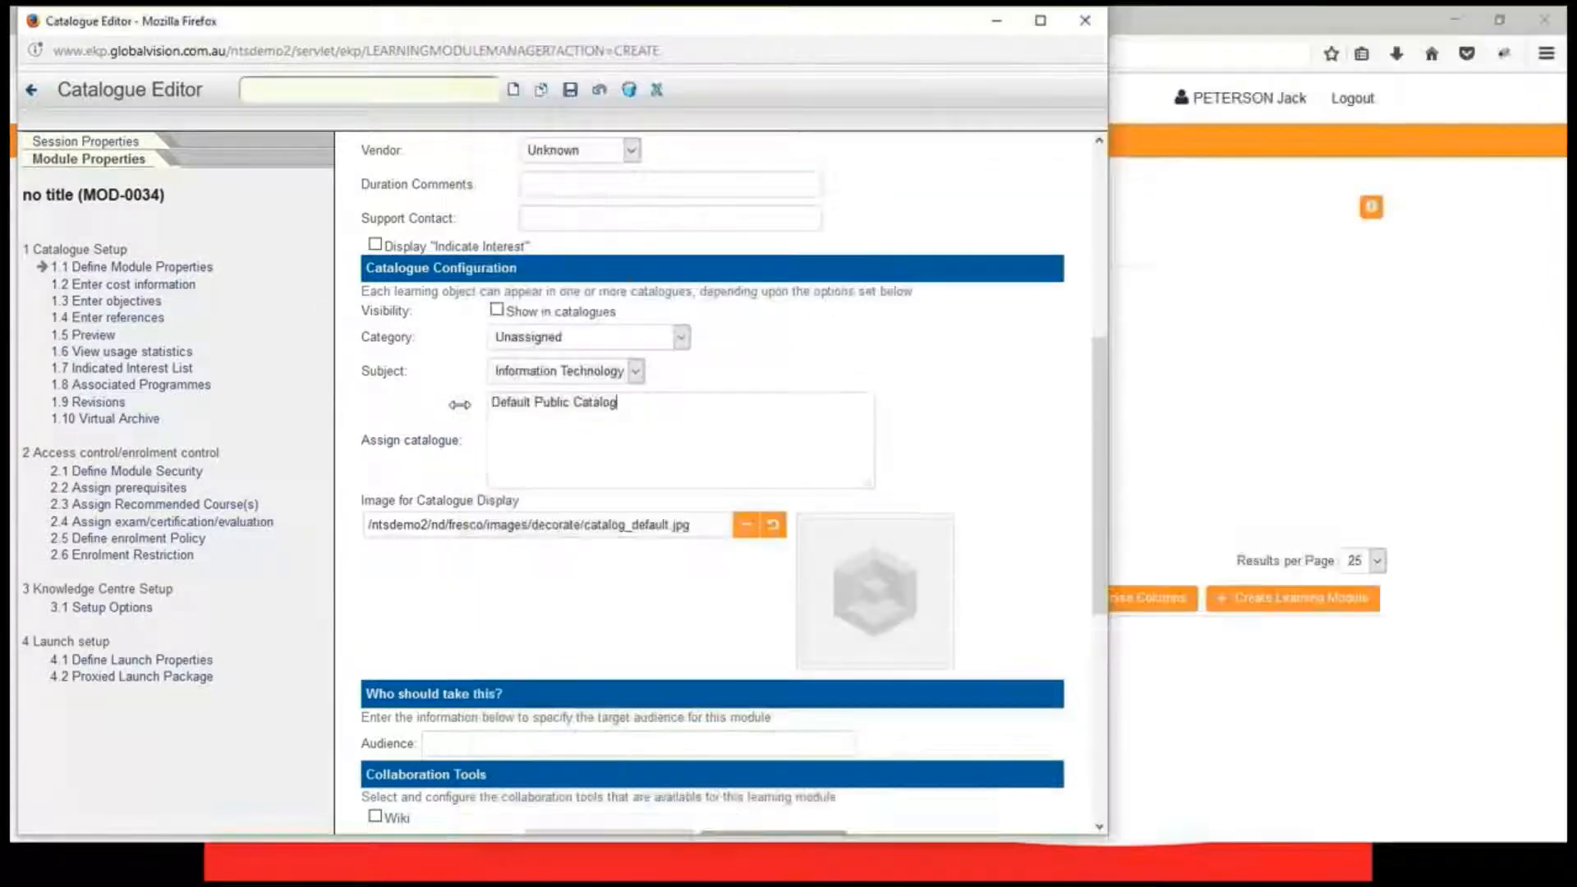
{"action": "left_click", "coordinate": [497, 309]}
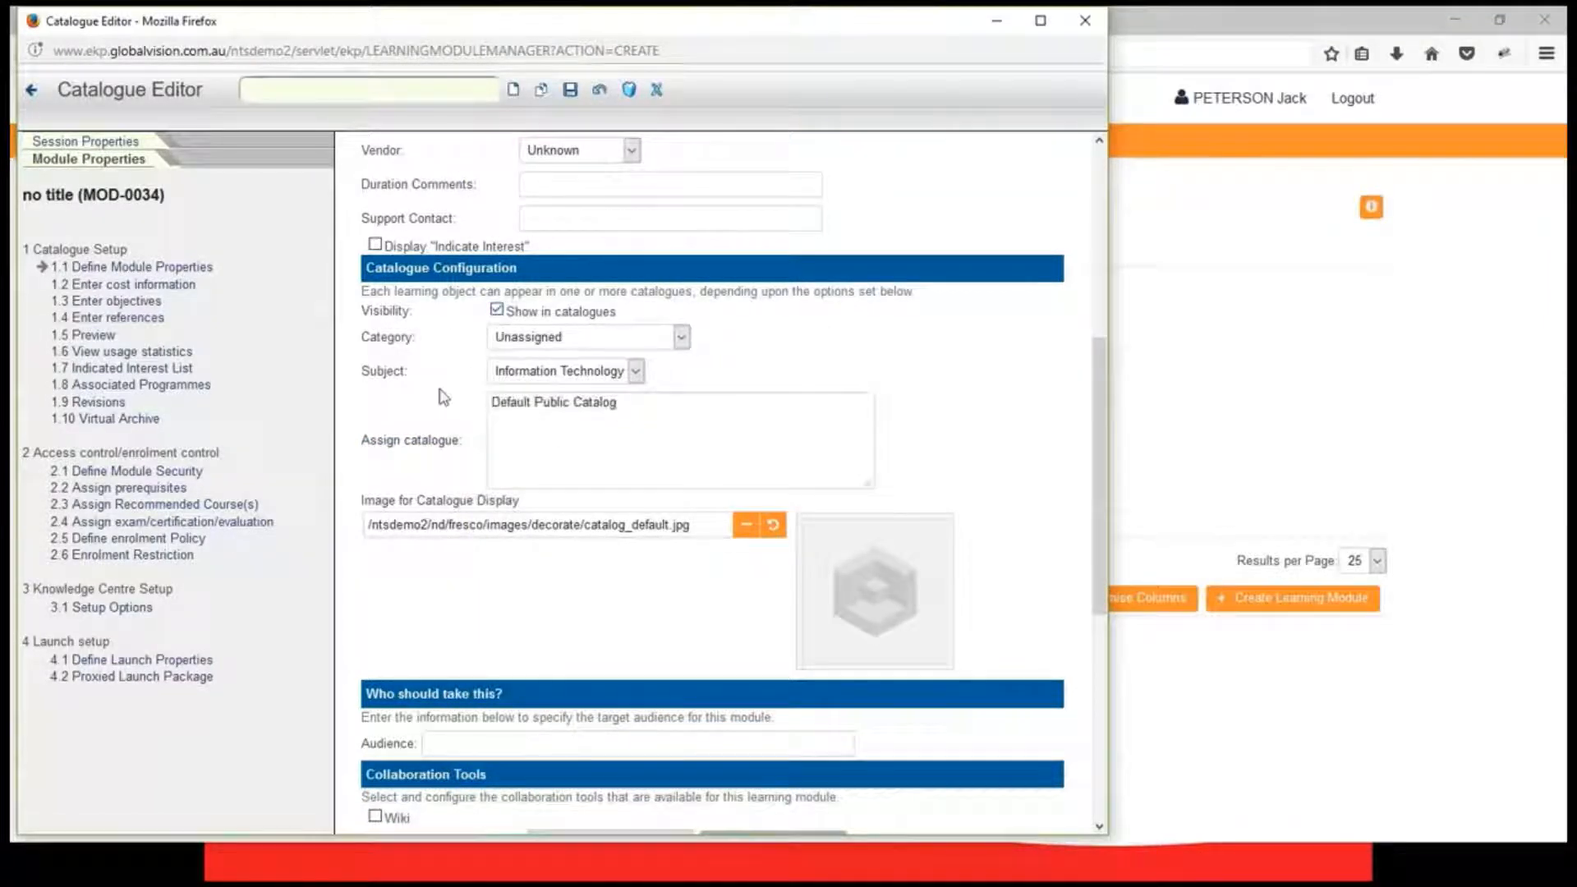
{"action": "scroll", "coordinate": [493, 288], "scroll_direction": "up", "scroll_amount": 2}
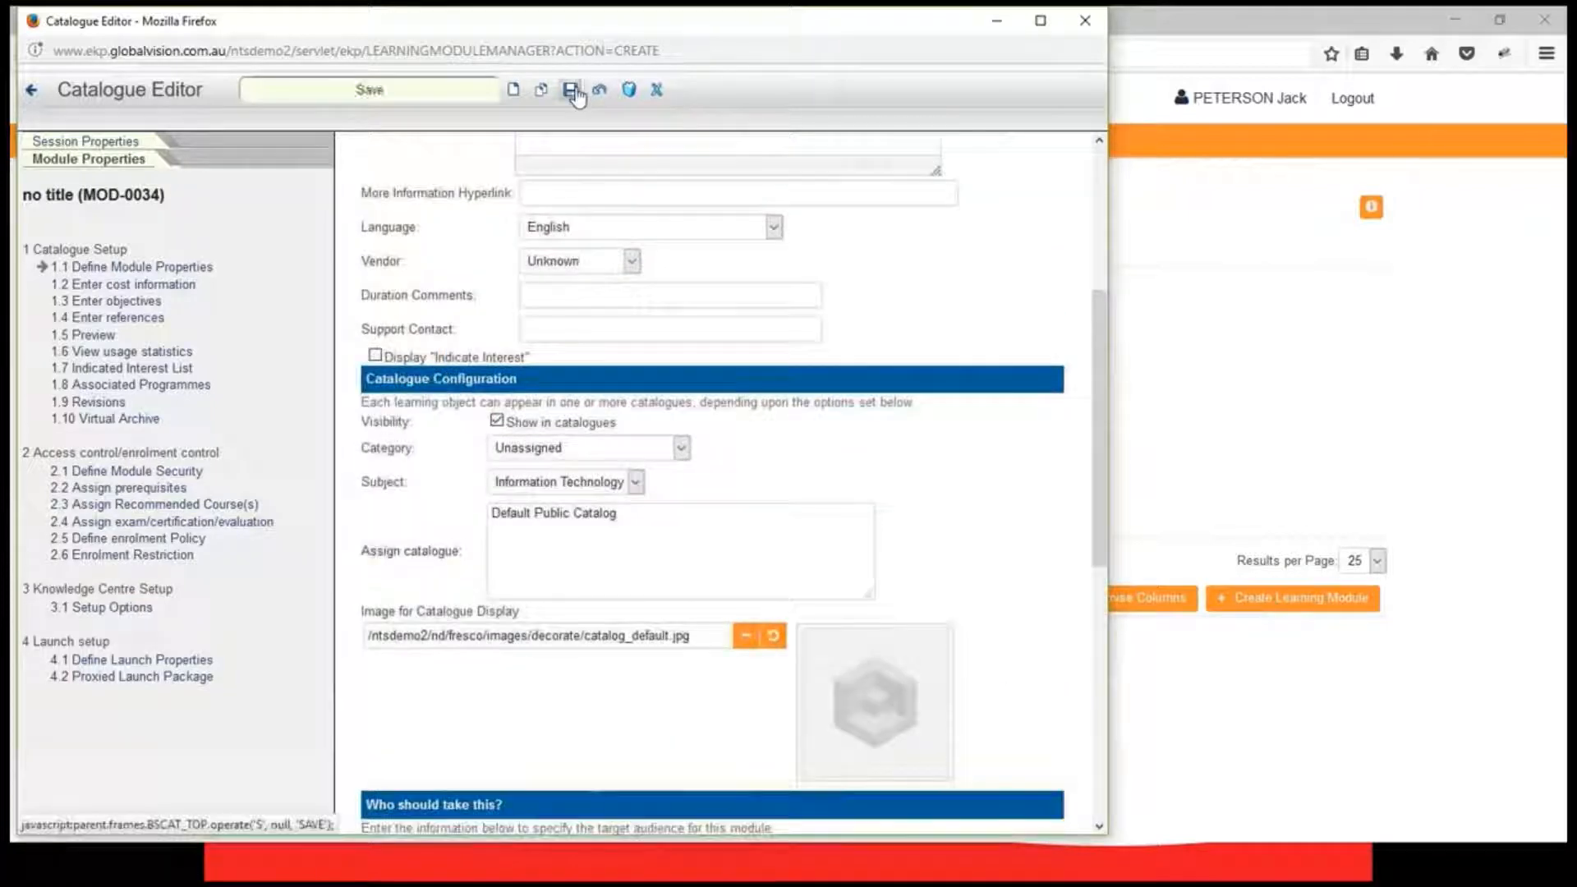
{"action": "left_click", "coordinate": [573, 91]}
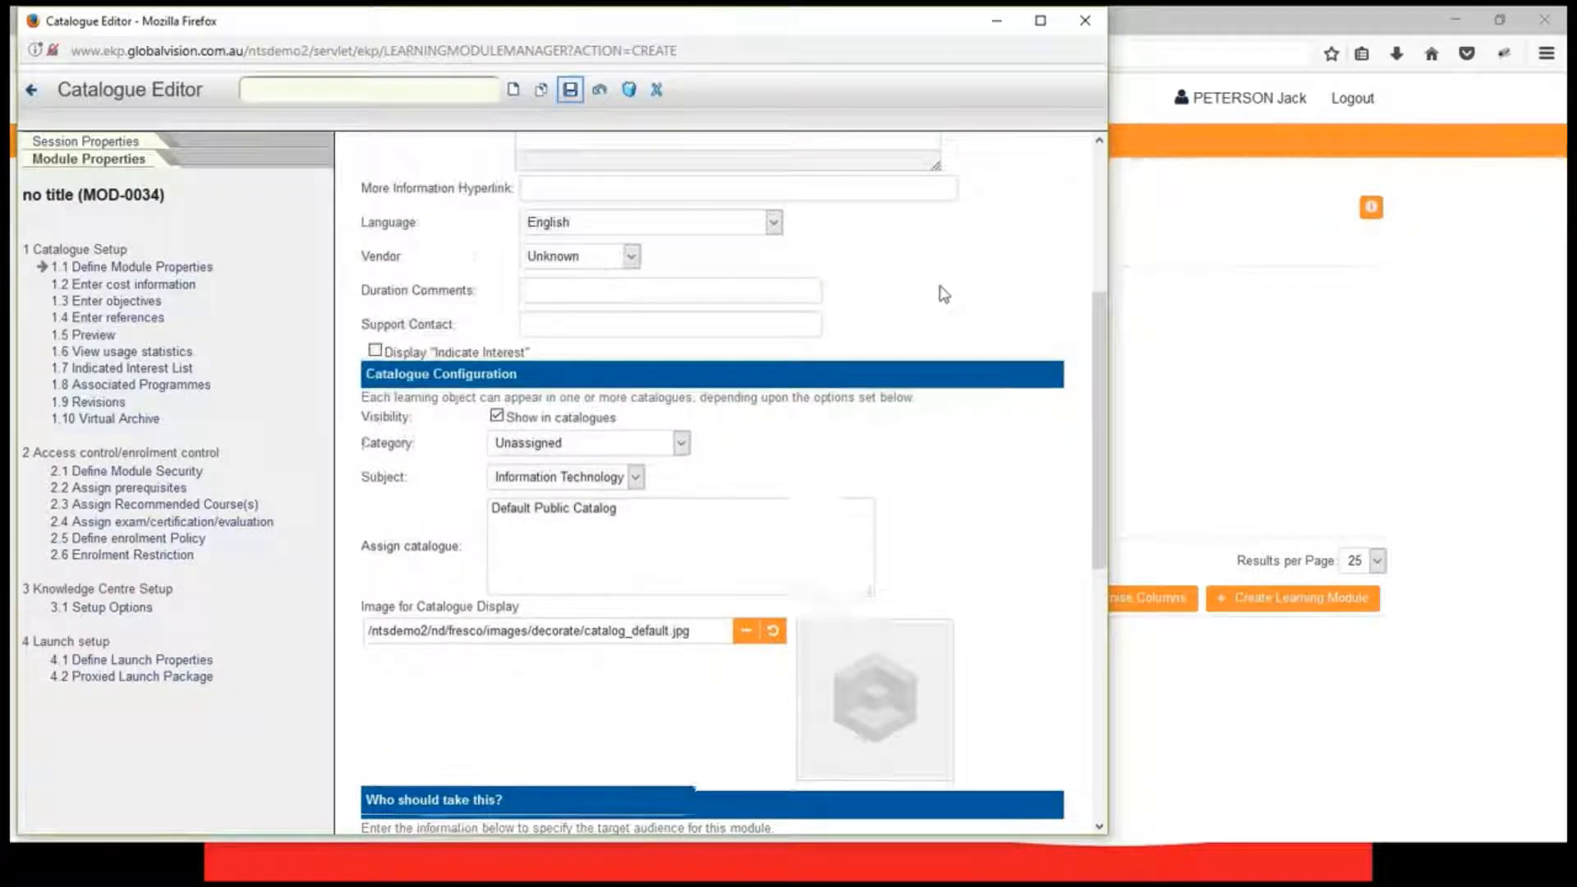
- Review the saved module's Catalogue Configuration and highlight its assigned catalogue
{"action": "scroll", "coordinate": [945, 294], "scroll_direction": "down", "scroll_amount": 2}
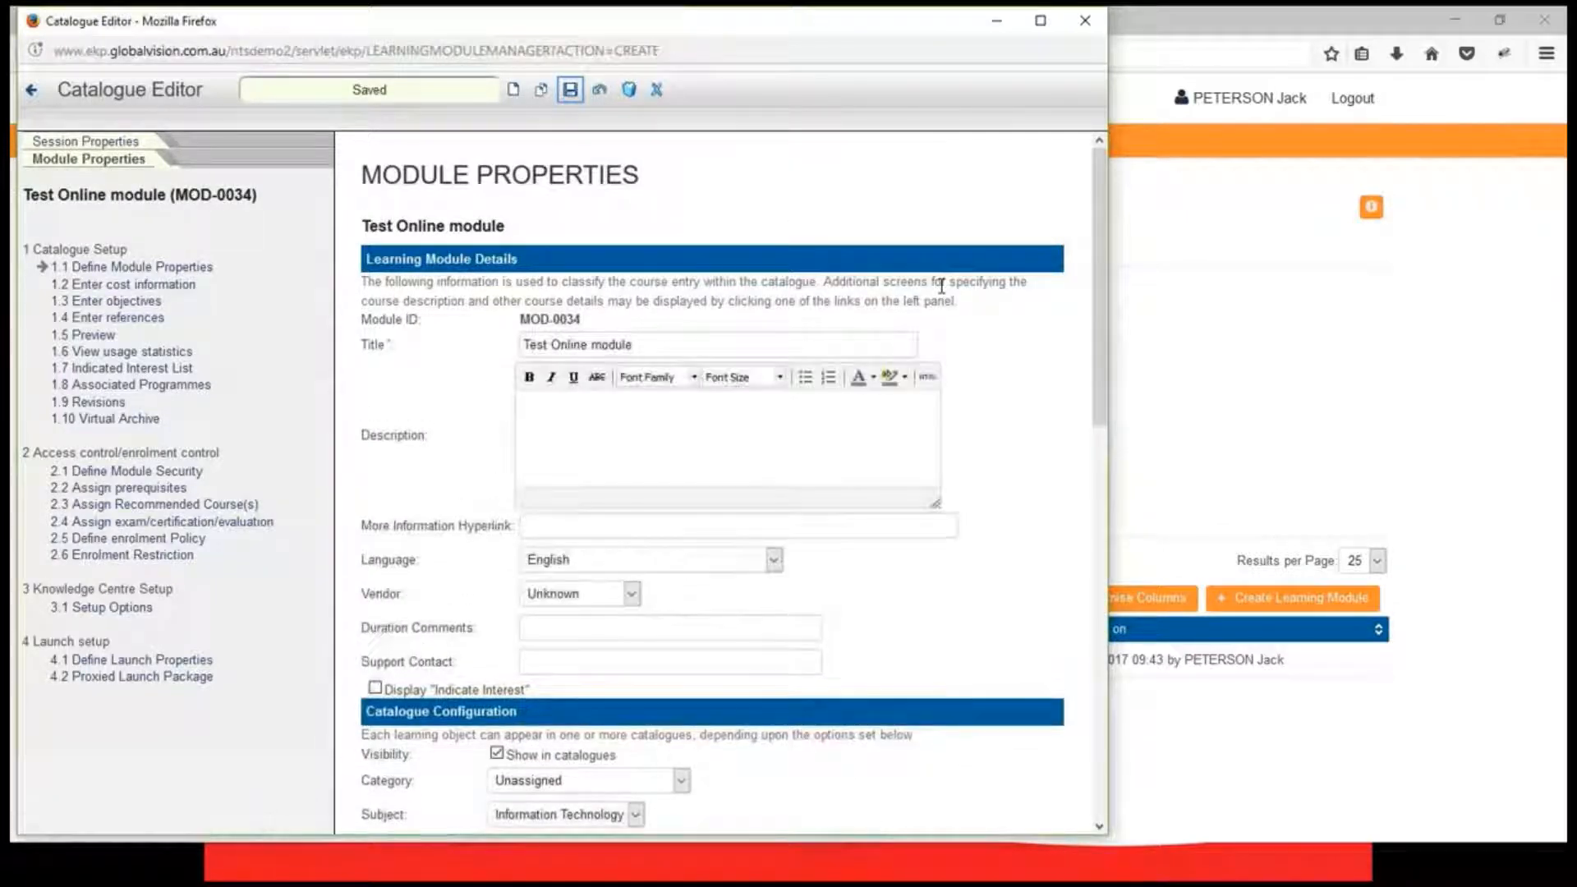
{"action": "scroll", "coordinate": [1069, 402], "scroll_direction": "down", "scroll_amount": 4}
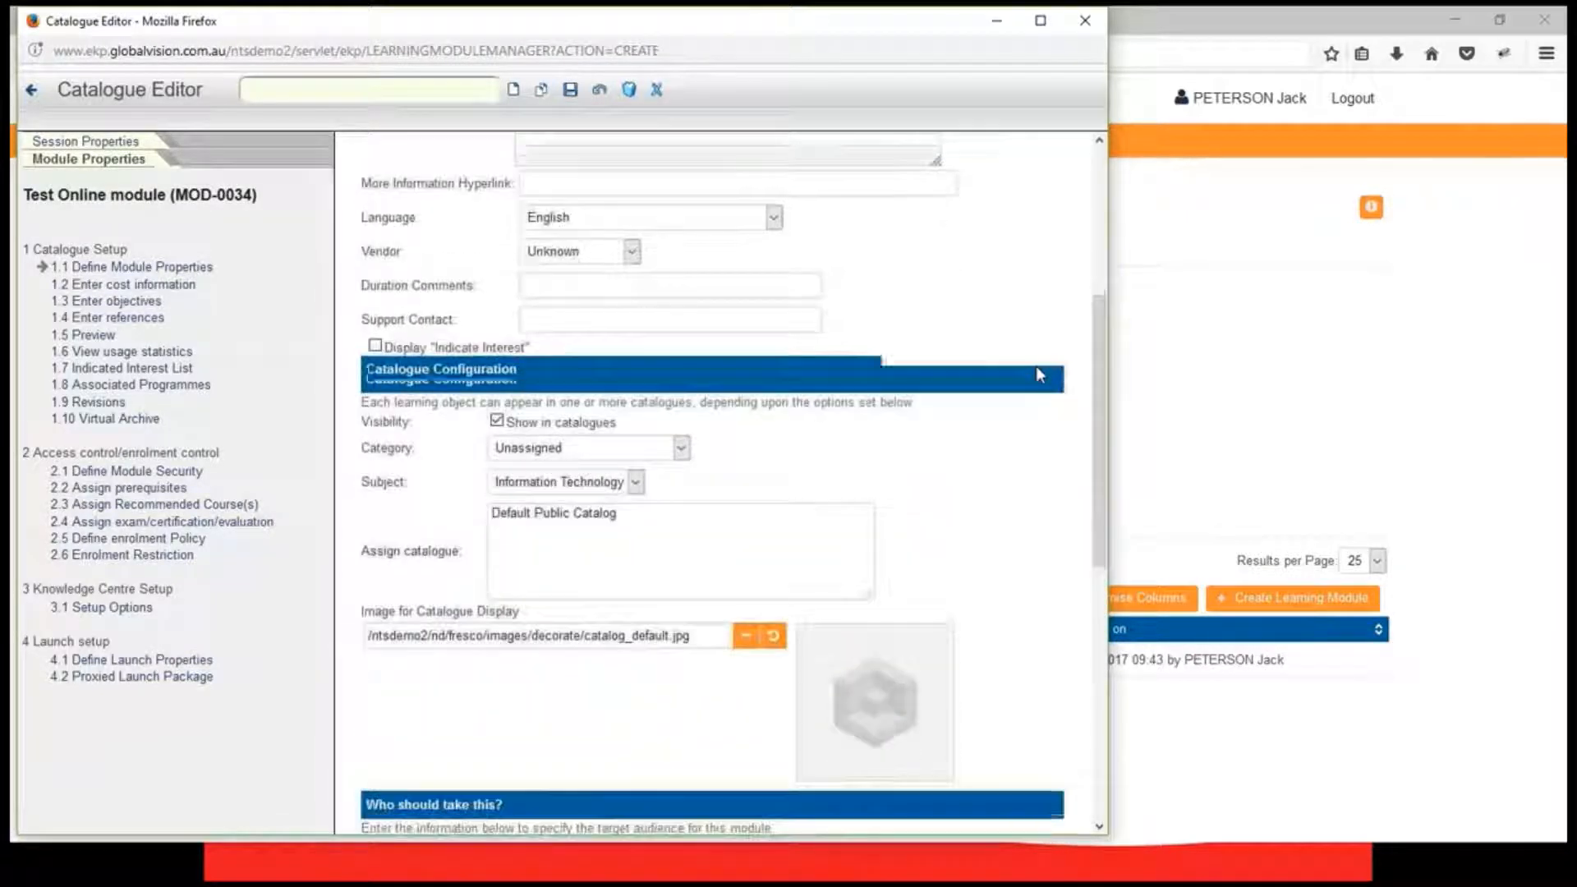
{"action": "scroll", "coordinate": [1039, 375], "scroll_direction": "down", "scroll_amount": 1}
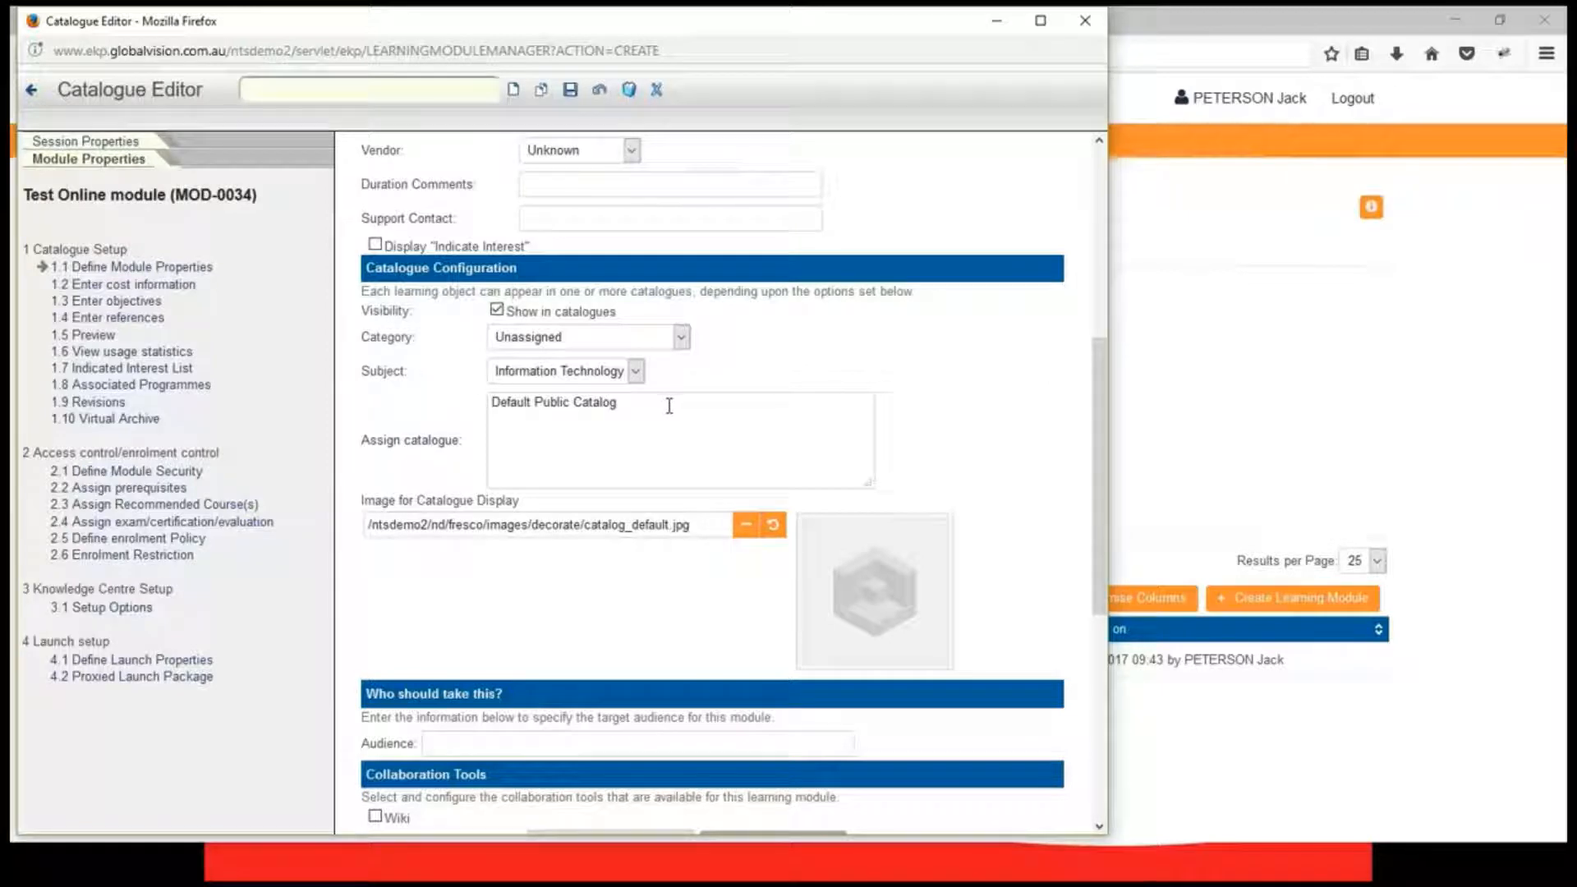
{"action": "left_click_drag", "start_coordinate": [670, 404], "coordinate": [480, 402]}
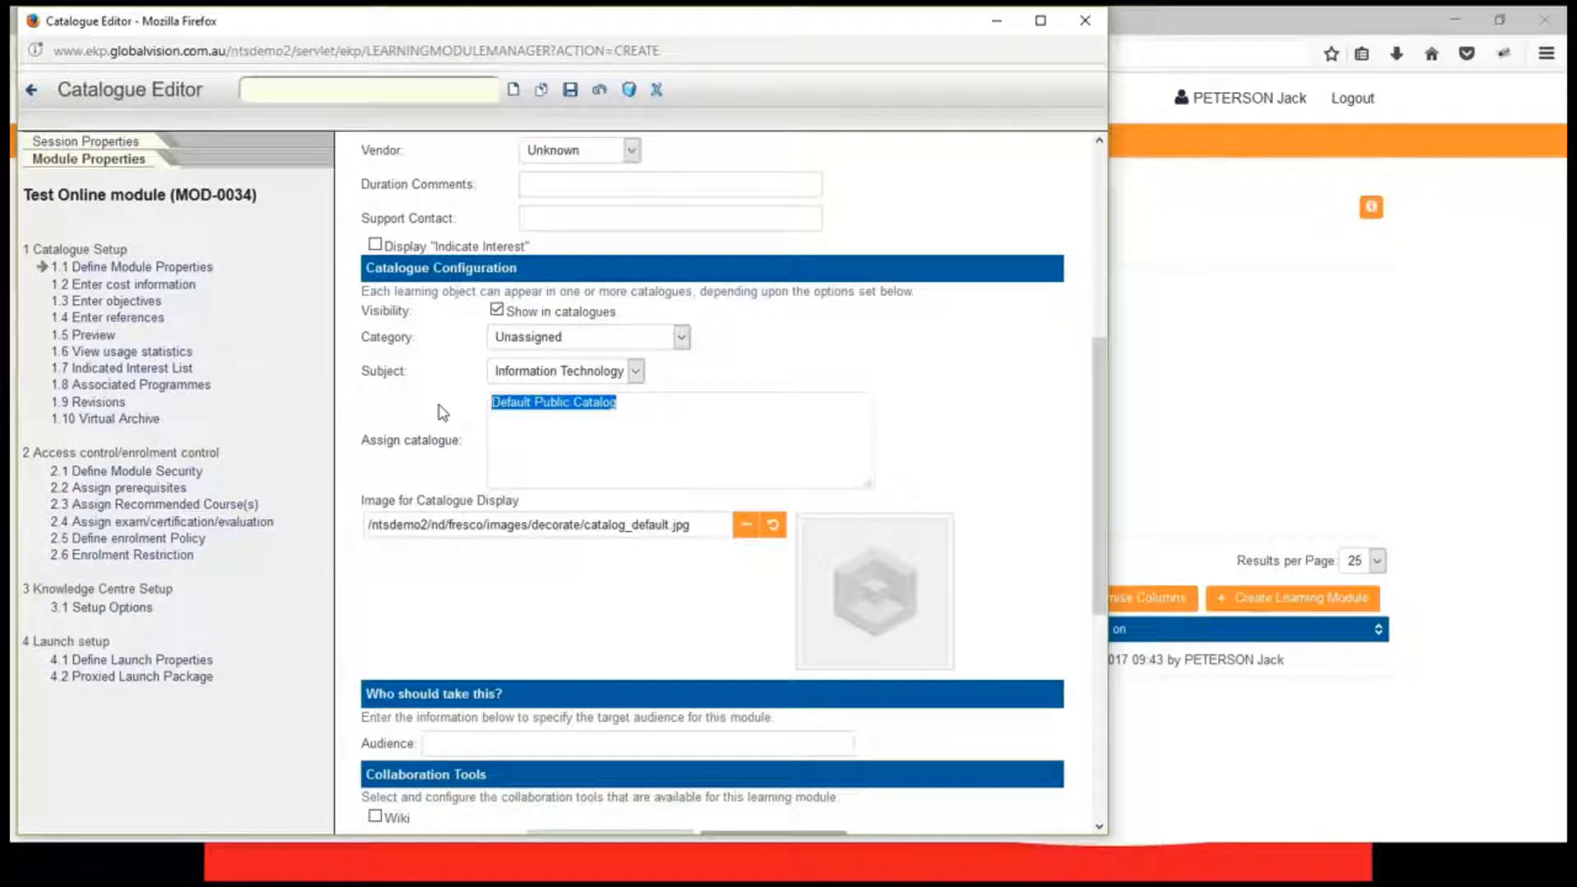
- Turn the Show in catalogues visibility option off and back on in the module's Catalogue Configuration
{"action": "left_click", "coordinate": [639, 304]}
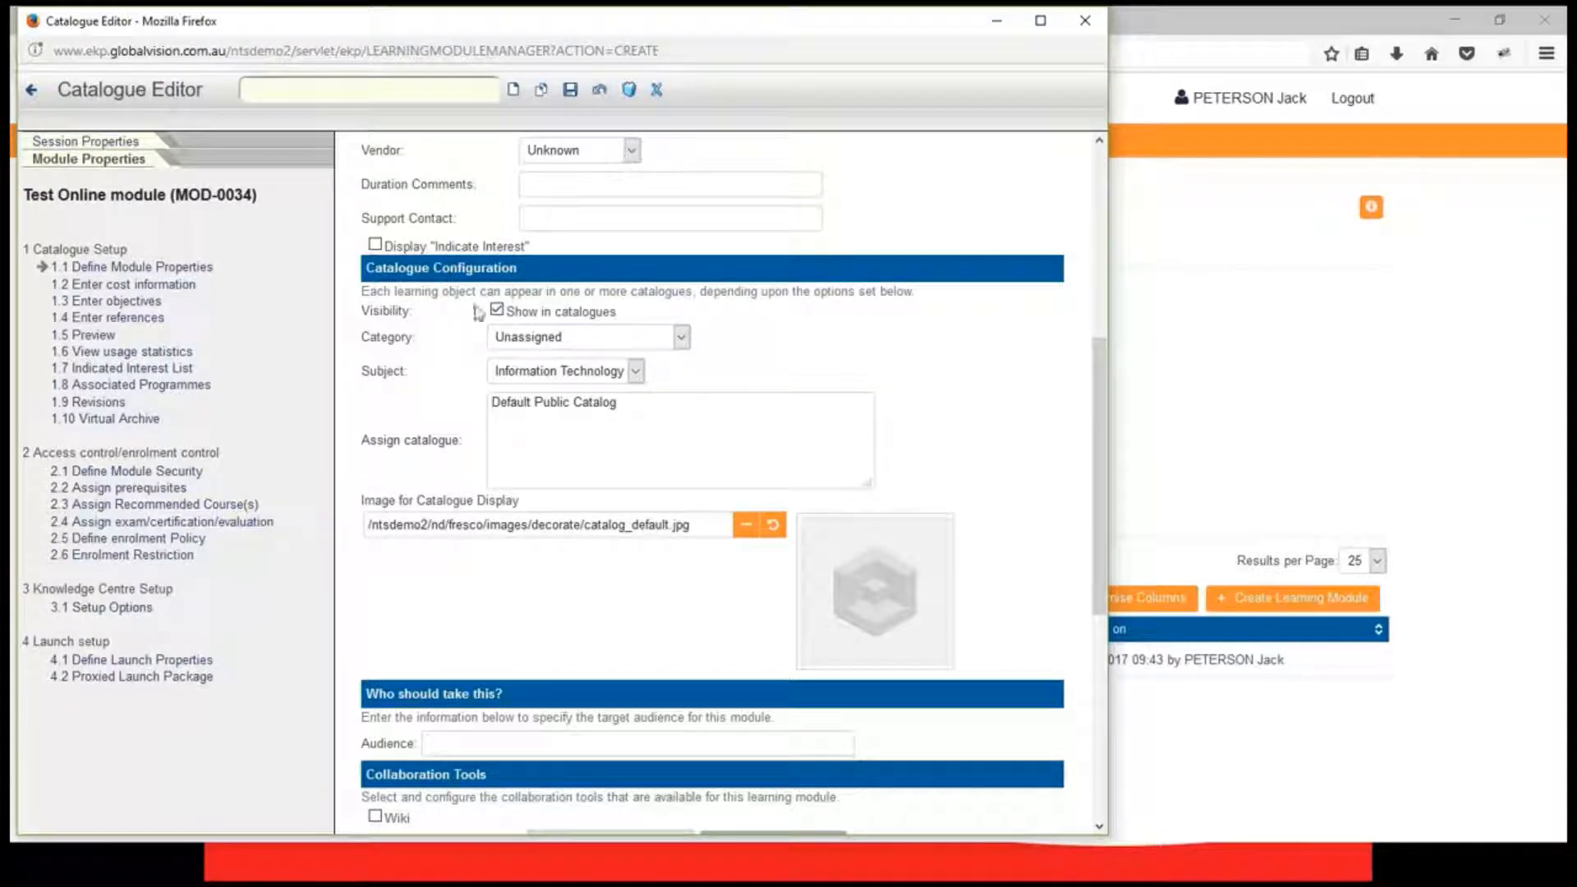
{"action": "left_click_drag", "start_coordinate": [478, 312], "coordinate": [635, 316]}
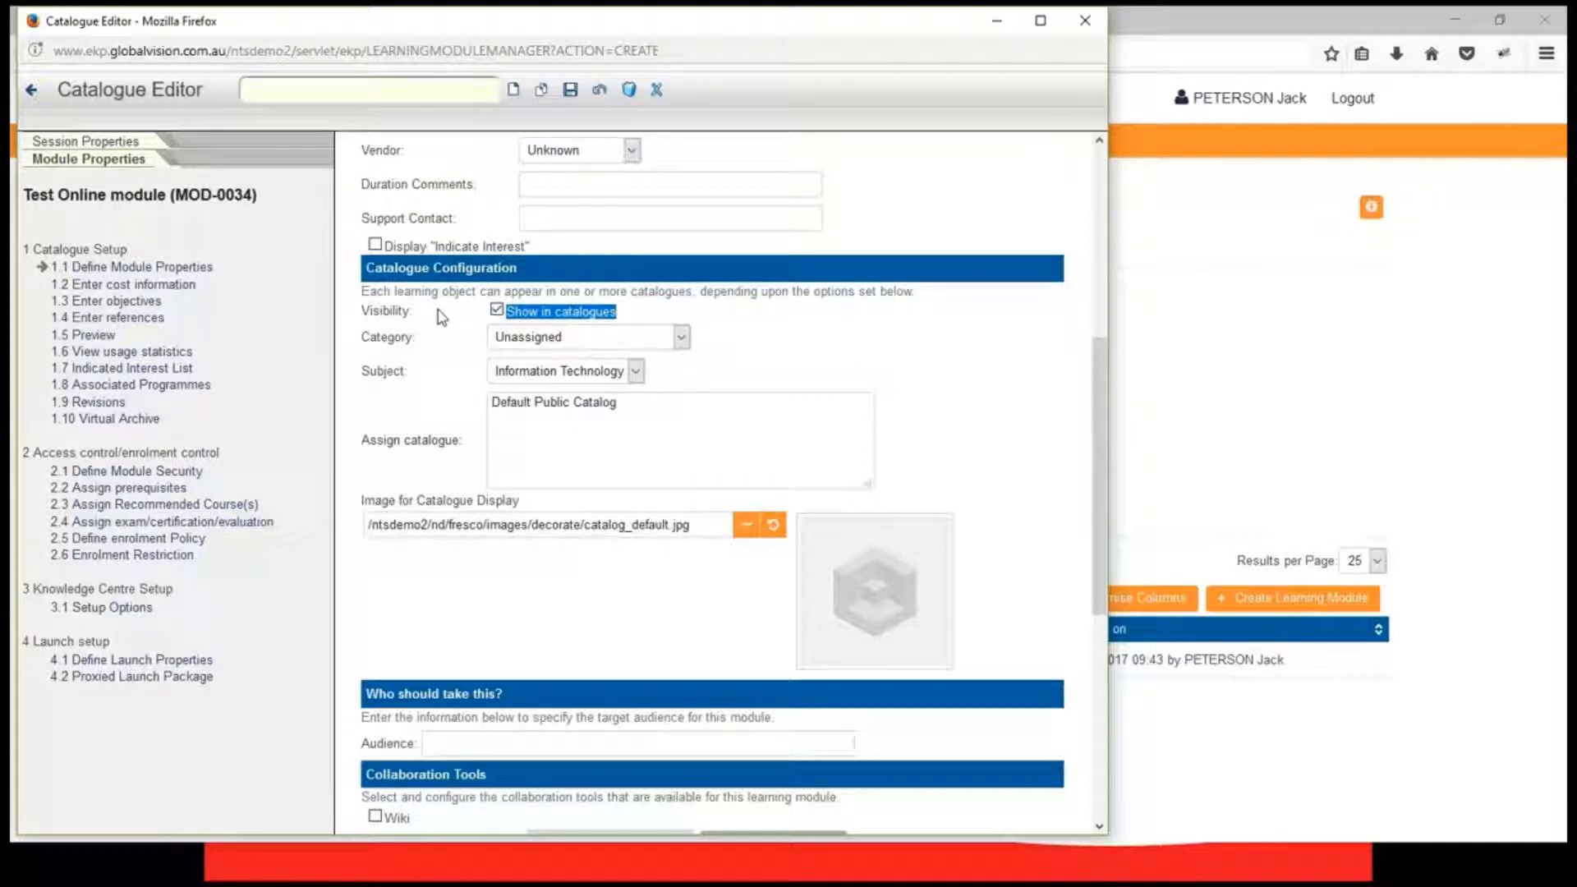
{"action": "left_click", "coordinate": [496, 309]}
{"action": "left_click", "coordinate": [790, 322]}
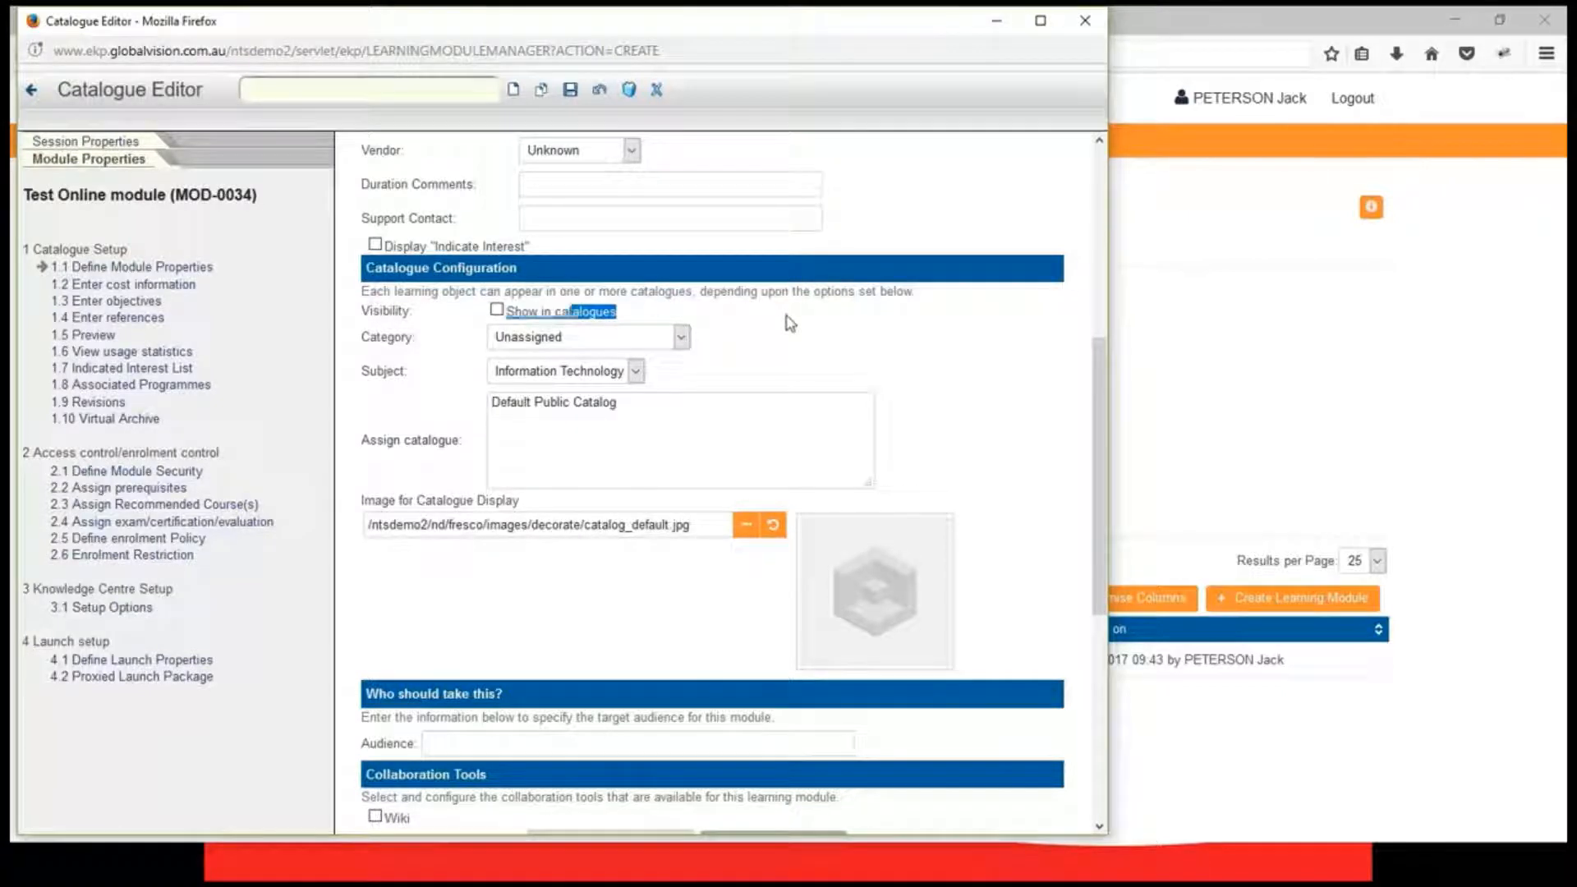
{"action": "left_click", "coordinate": [514, 316]}
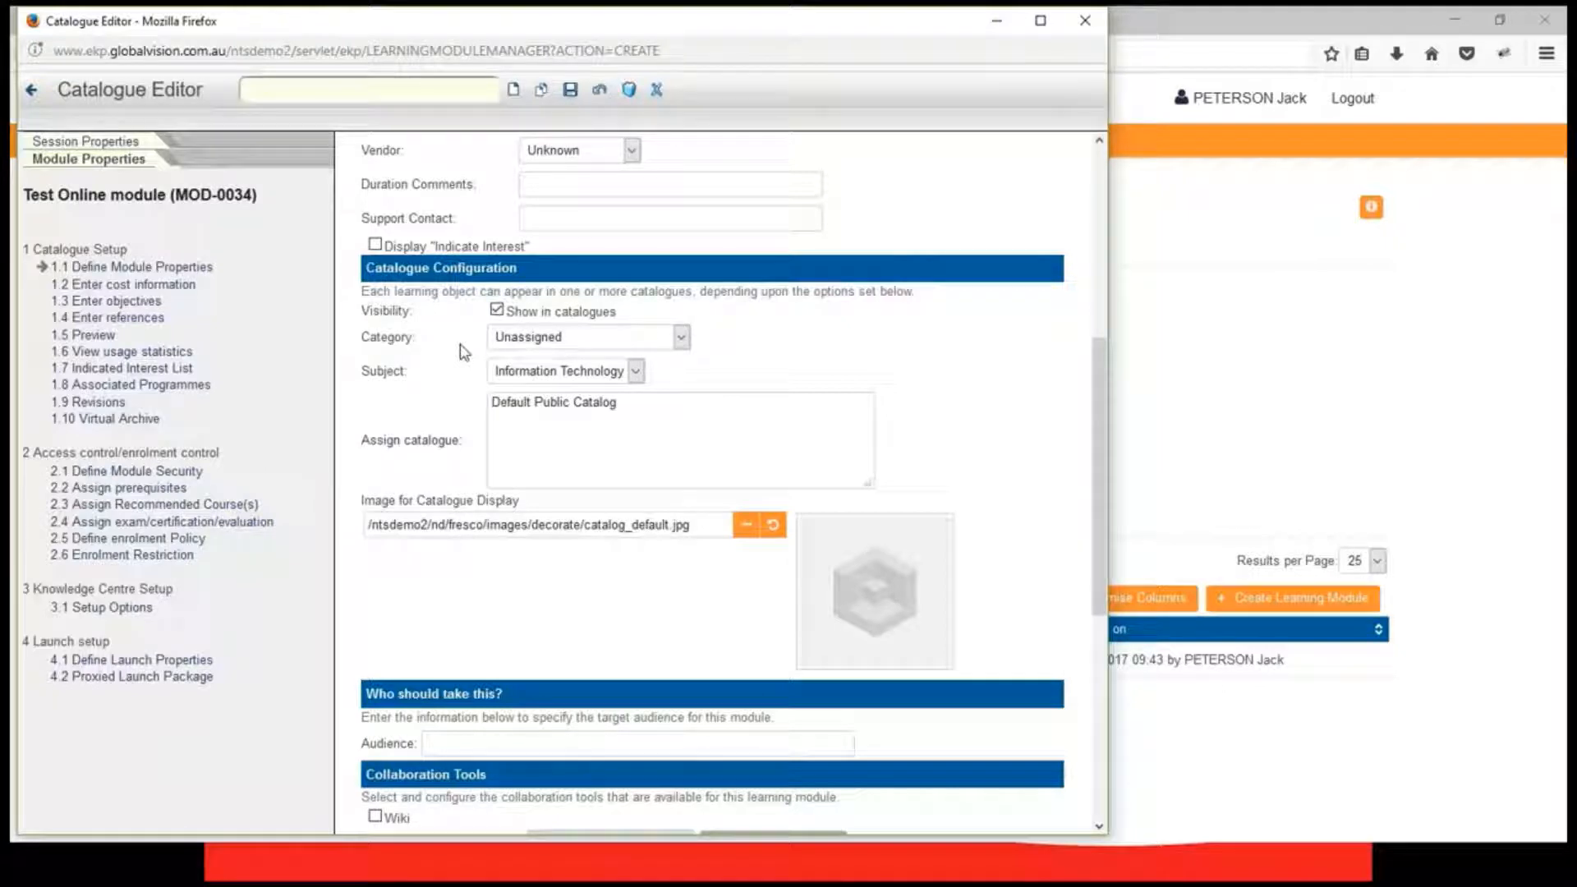
- Save Test Online module, close its Catalogue Editor and return to the Learning Modules list
{"action": "left_click", "coordinate": [570, 89]}
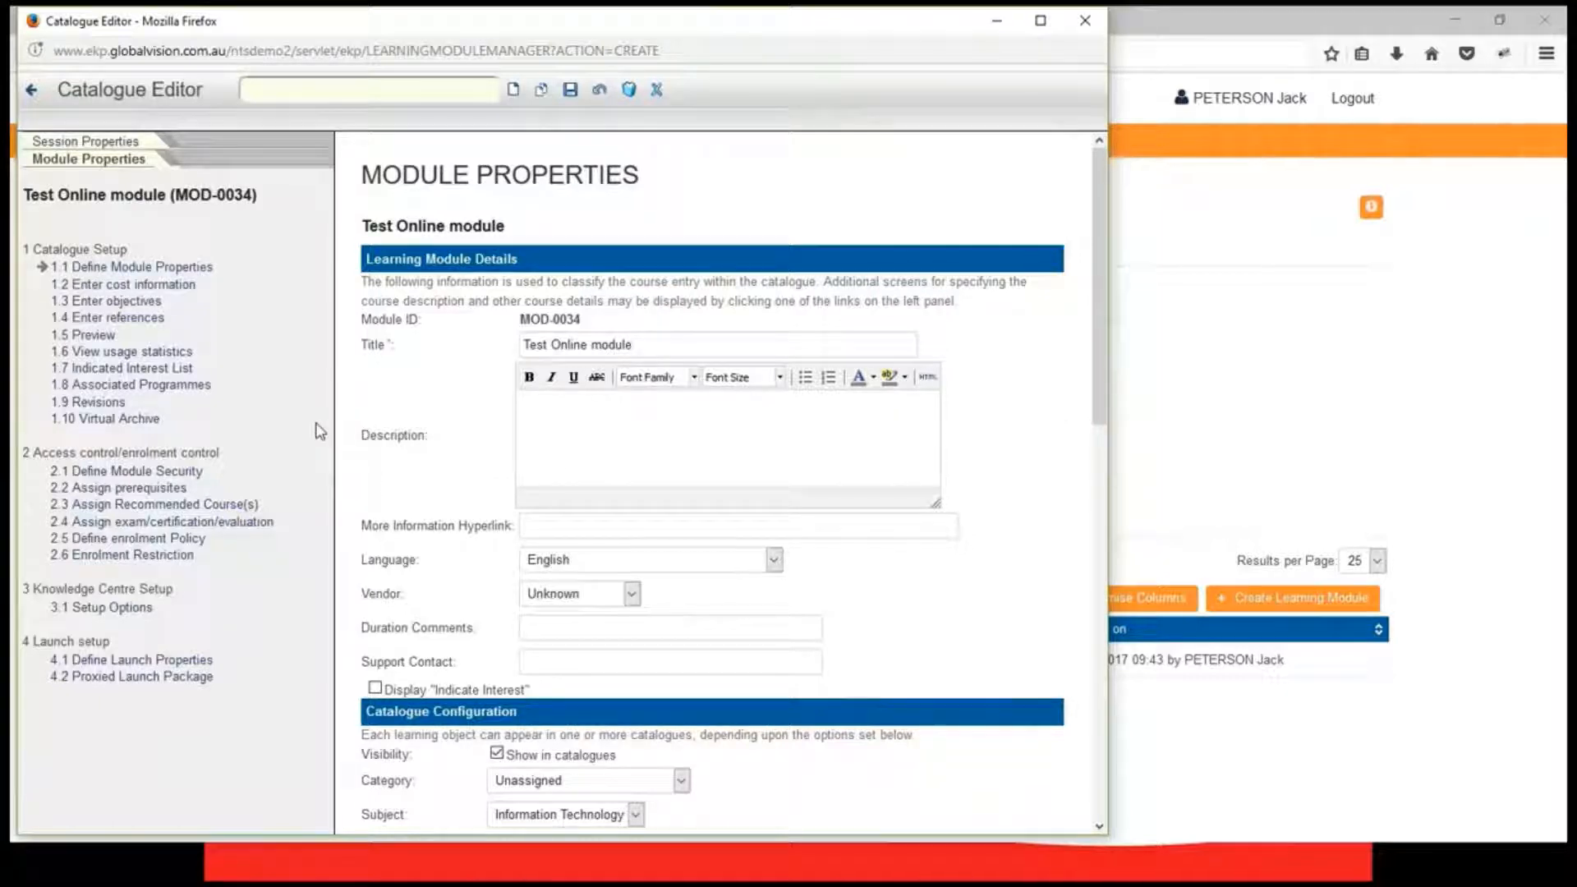
{"action": "left_click", "coordinate": [658, 92]}
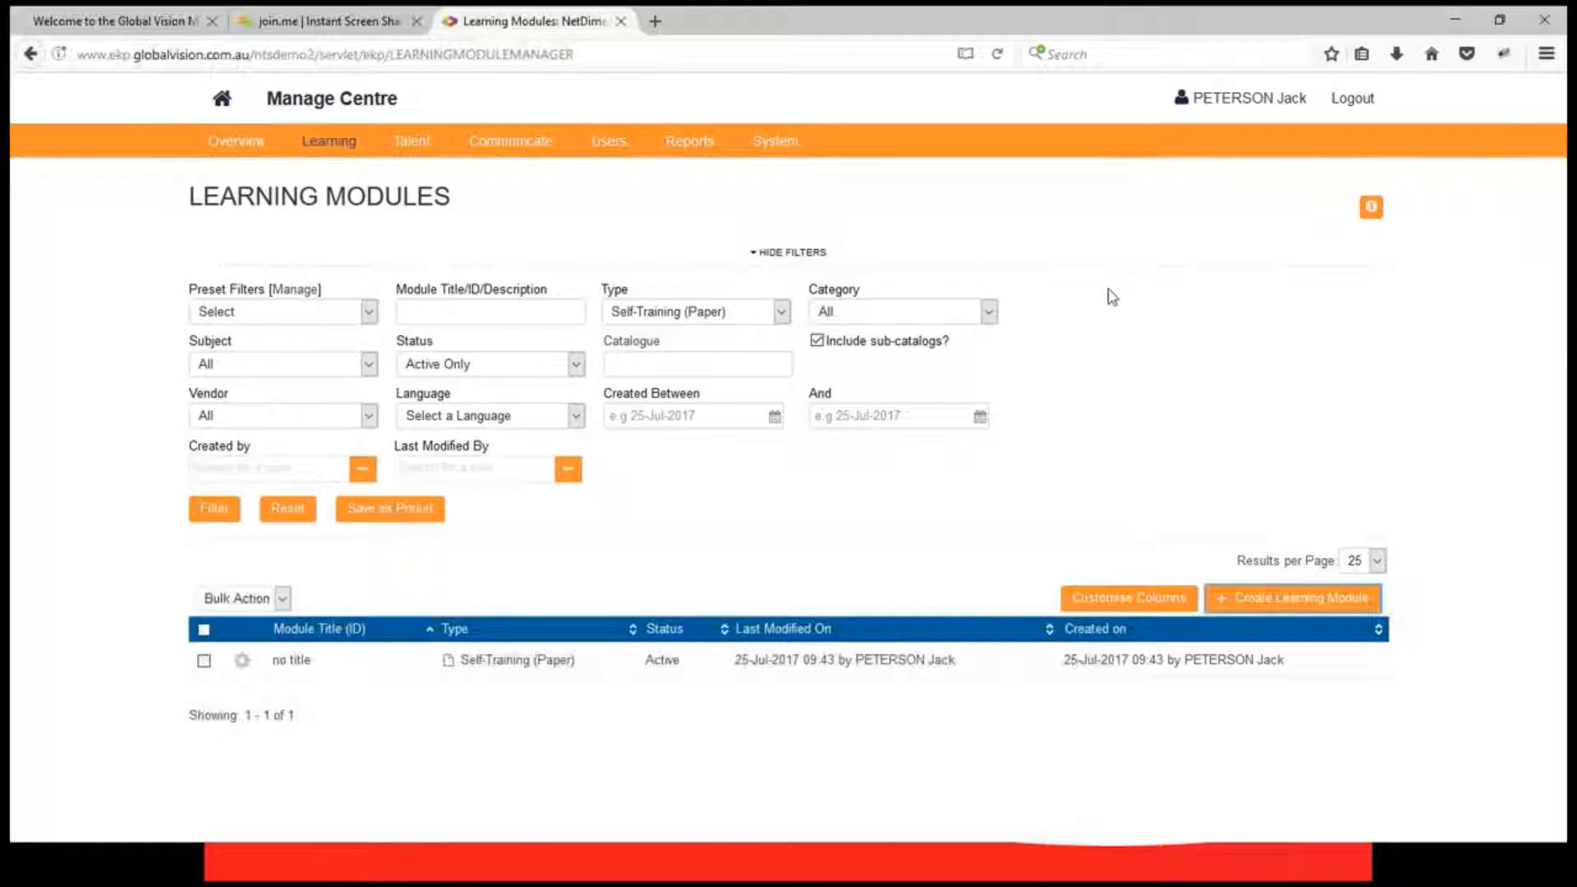
{"action": "left_click", "coordinate": [362, 153]}
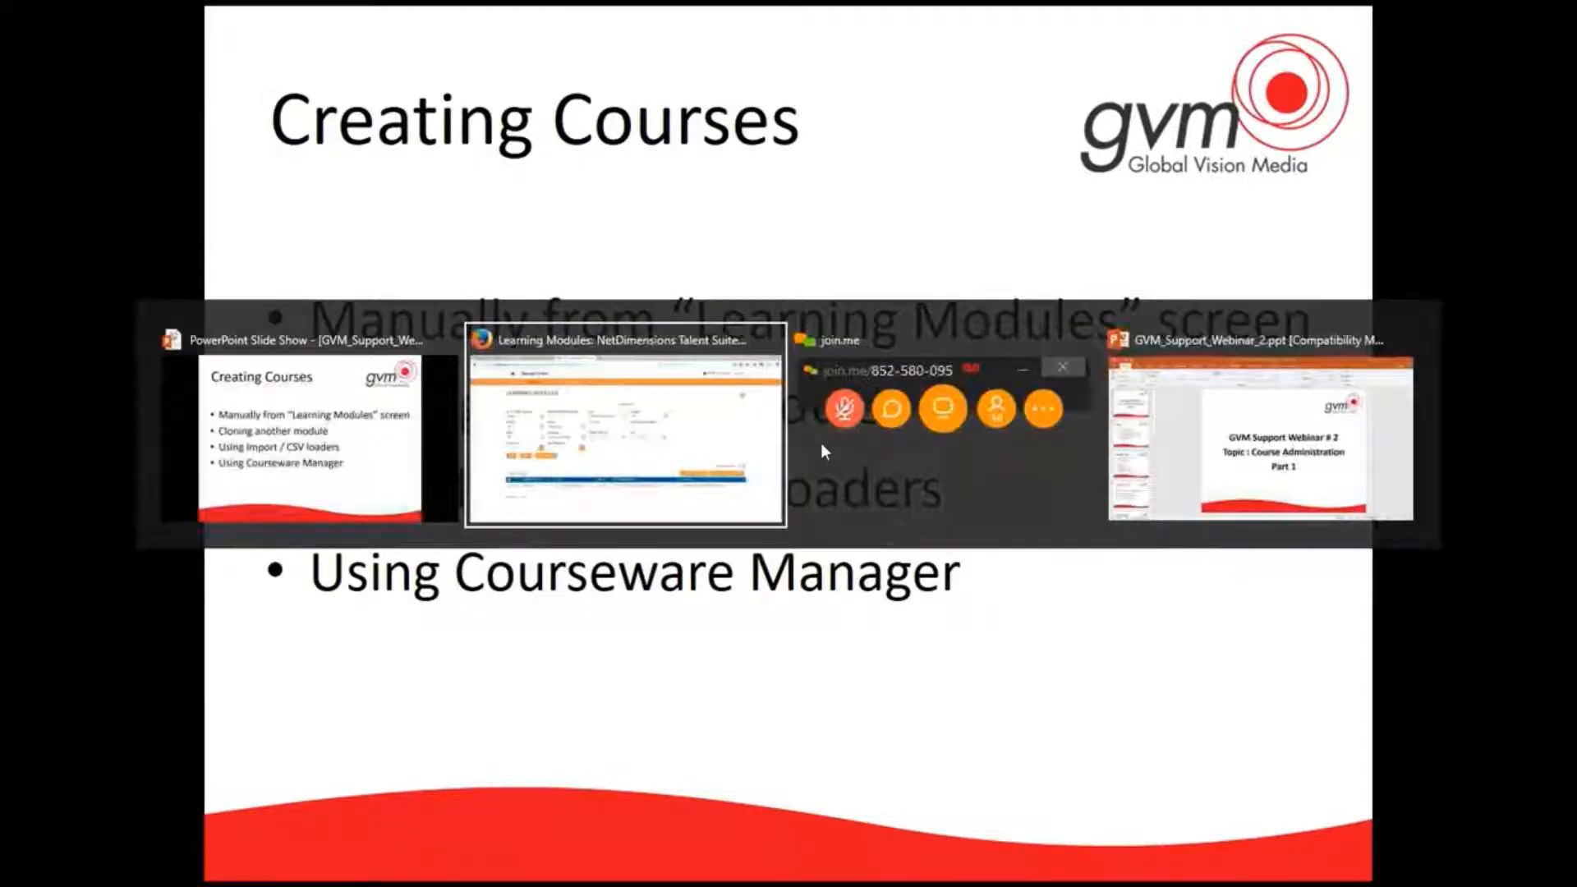
{"action": "key", "text": "alt+Tab"}
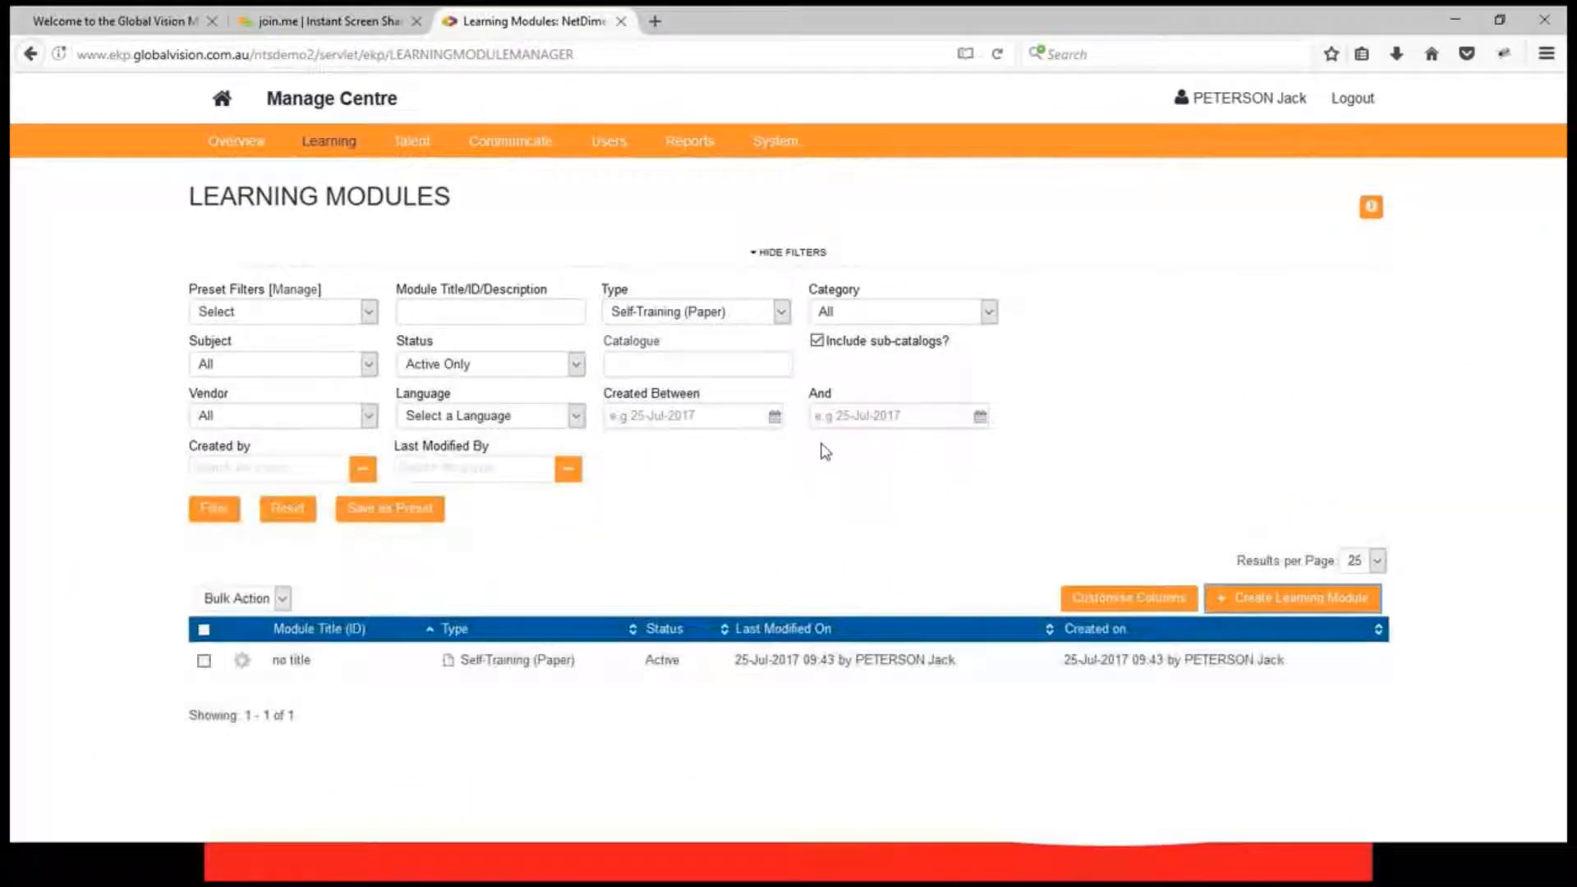
- Filter the learning modules by type Online and sort them by Last Modified On, newest first
{"action": "left_click", "coordinate": [781, 313]}
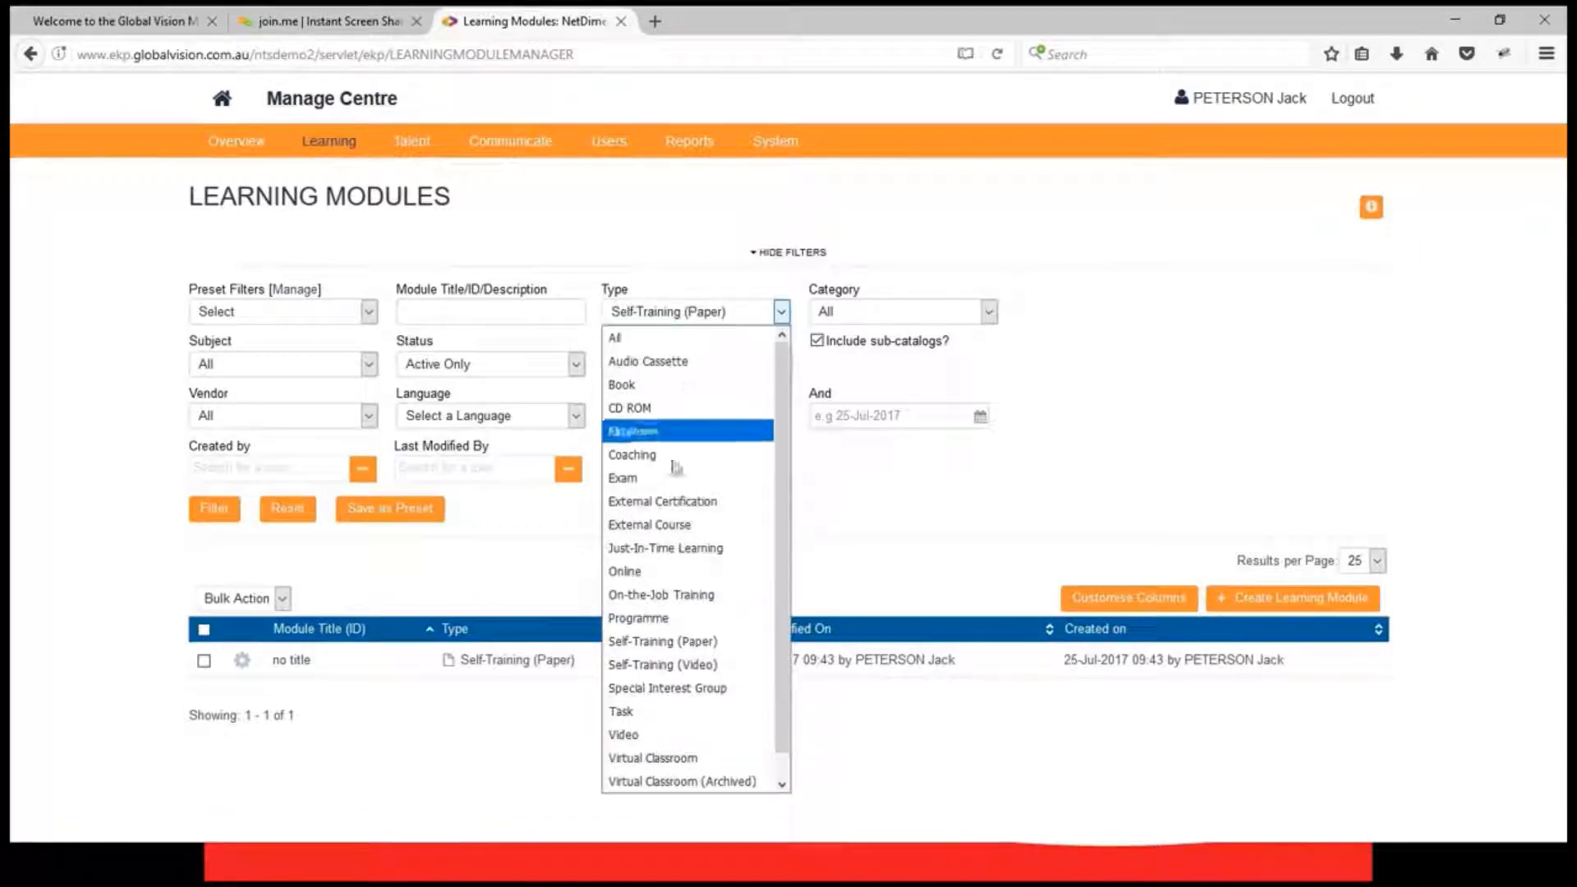
{"action": "left_click", "coordinate": [631, 571]}
{"action": "left_click", "coordinate": [216, 508]}
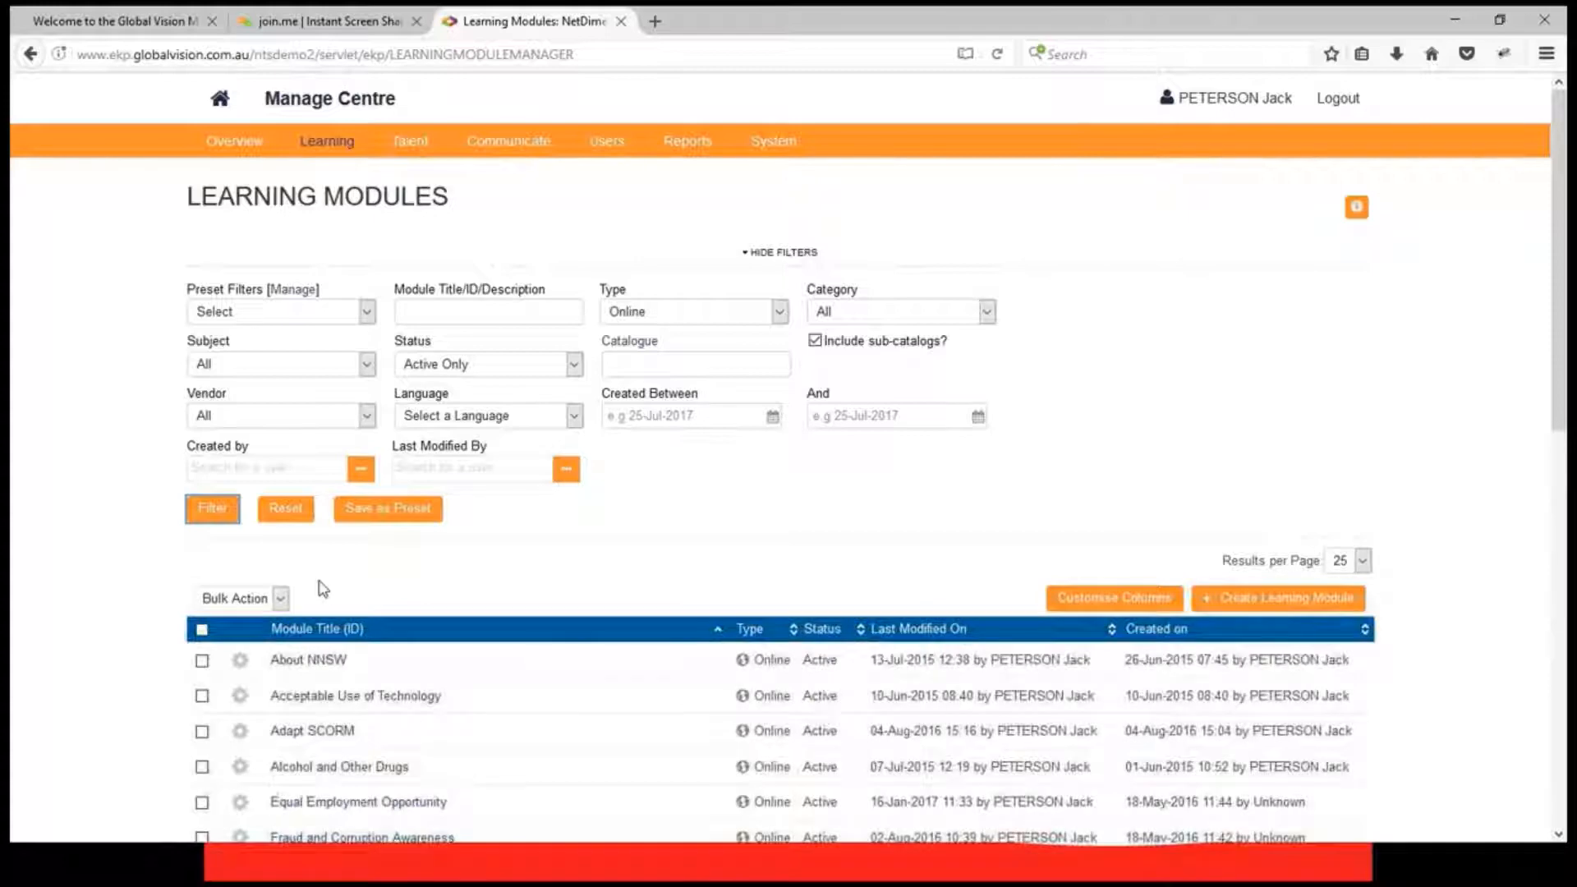
{"action": "left_click", "coordinate": [912, 630]}
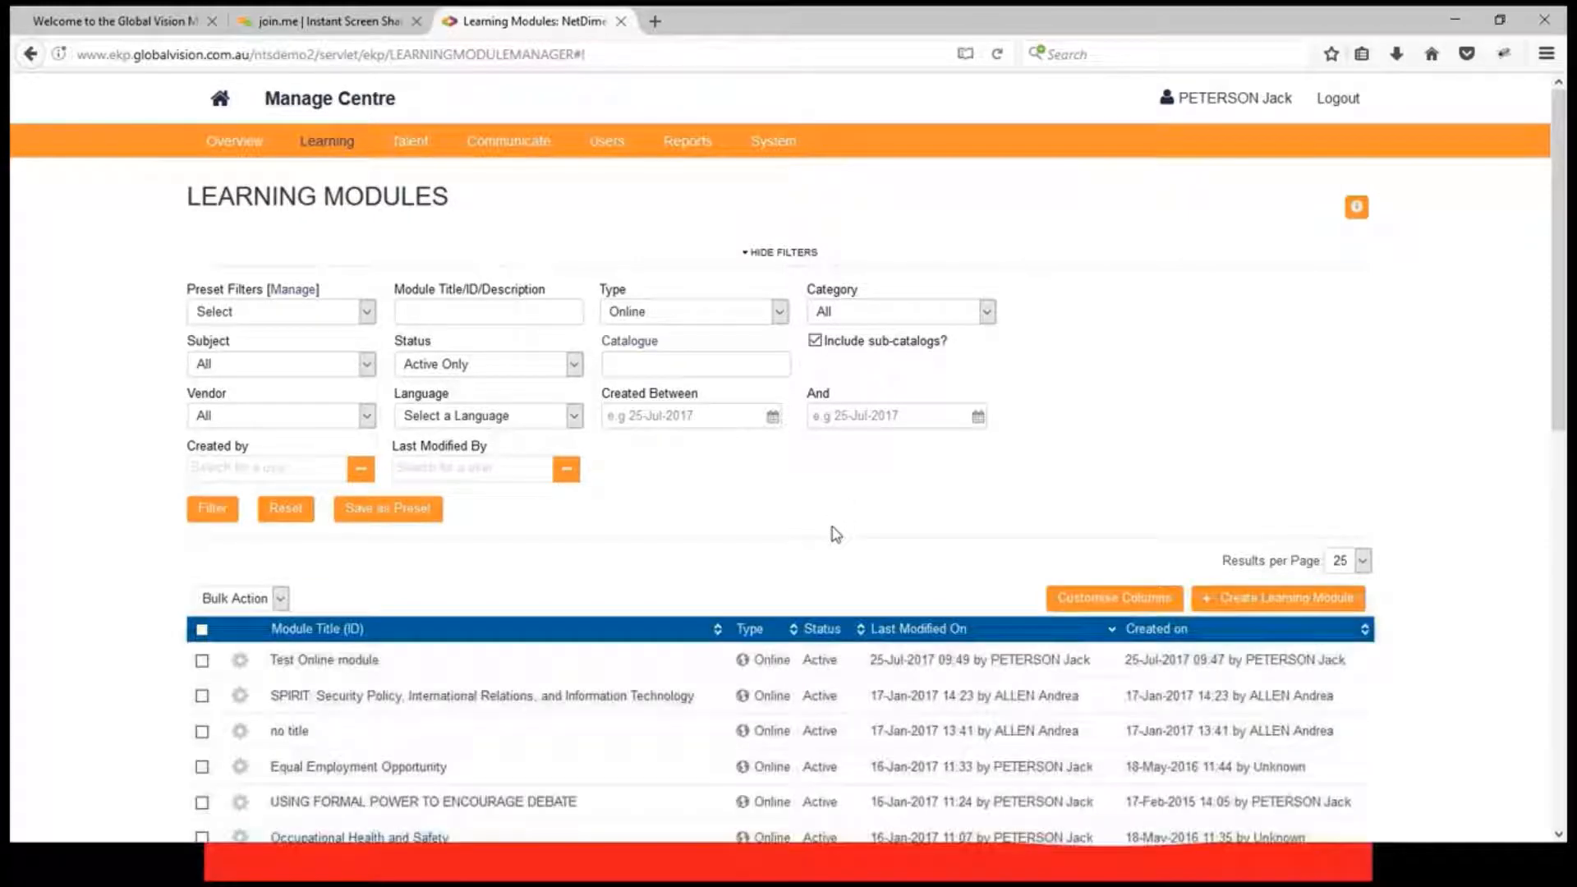
- Open Test Online module and clone its latest revision only, using the new learning ID MOD-0034_1
{"action": "left_click", "coordinate": [326, 661]}
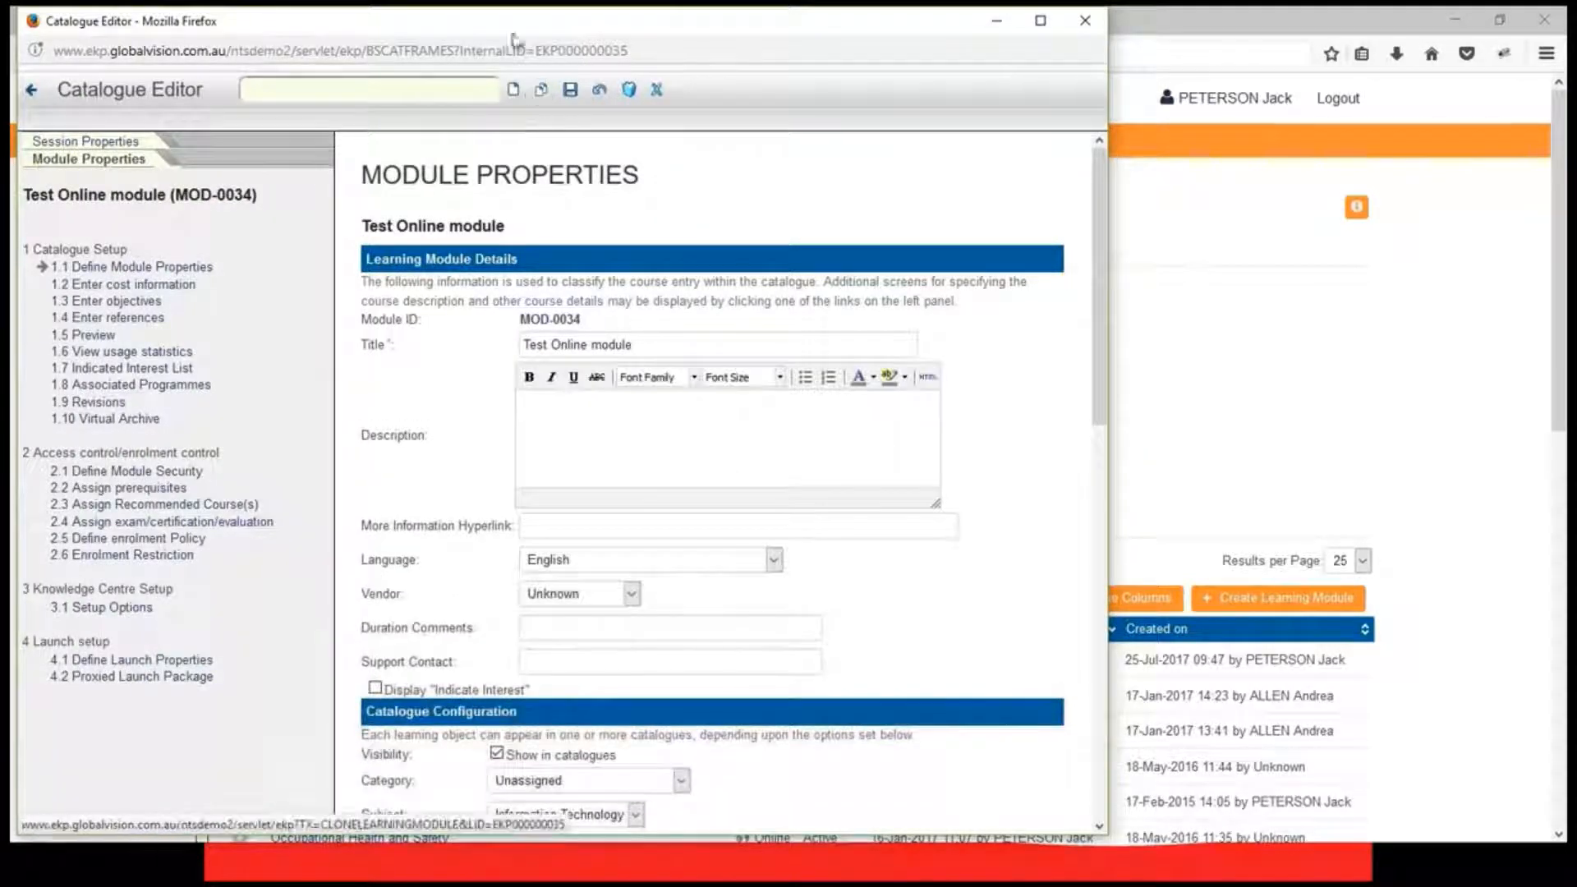
{"action": "left_click_drag", "start_coordinate": [515, 35], "coordinate": [608, 83]}
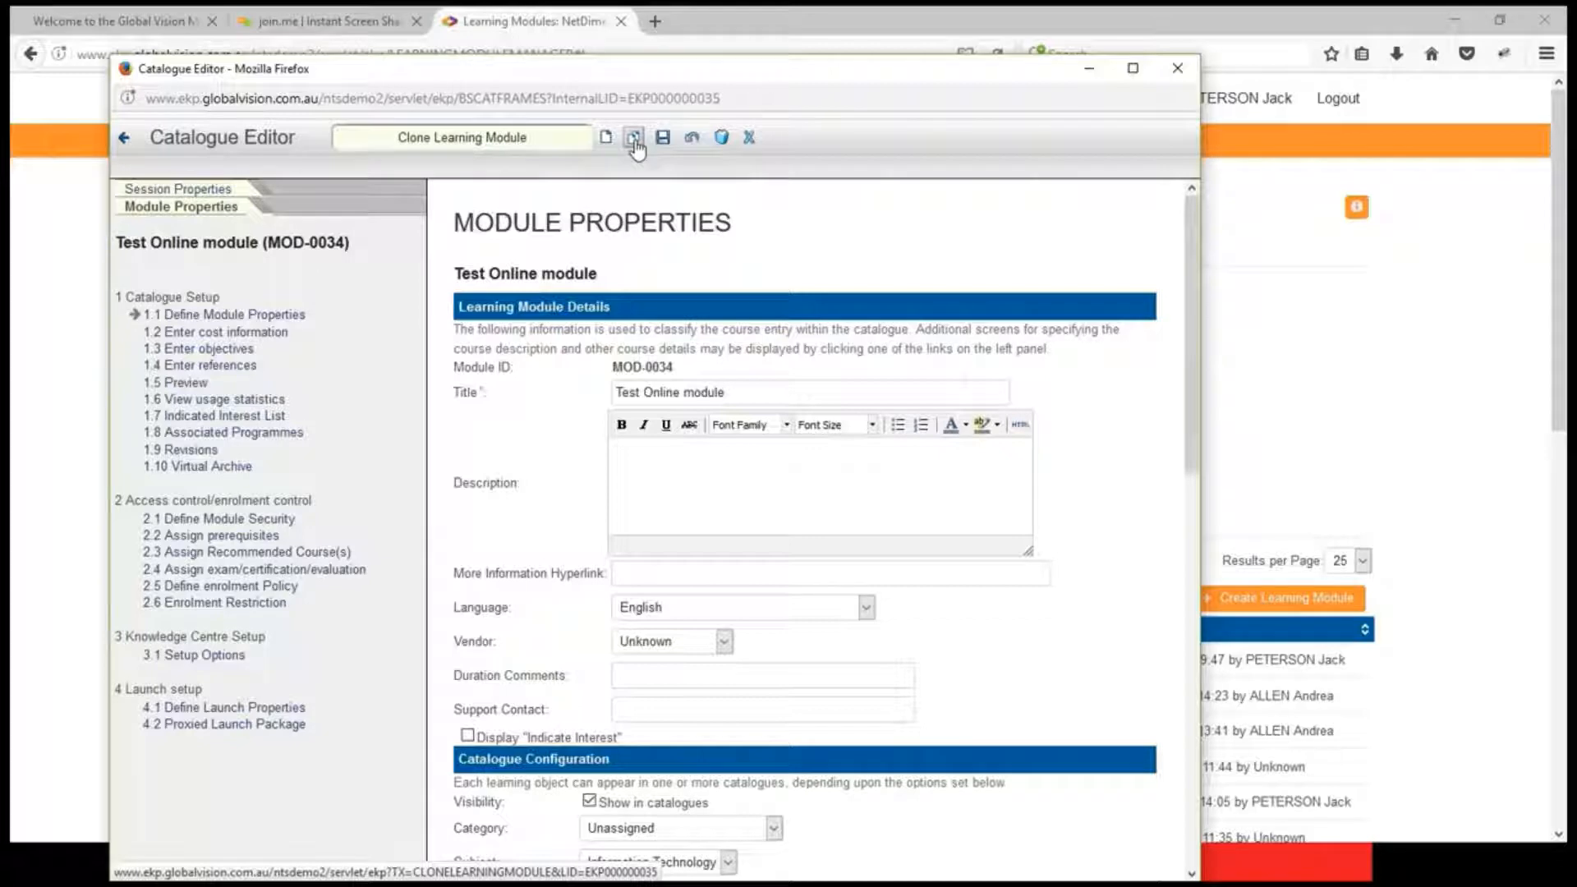
{"action": "left_click", "coordinate": [634, 139]}
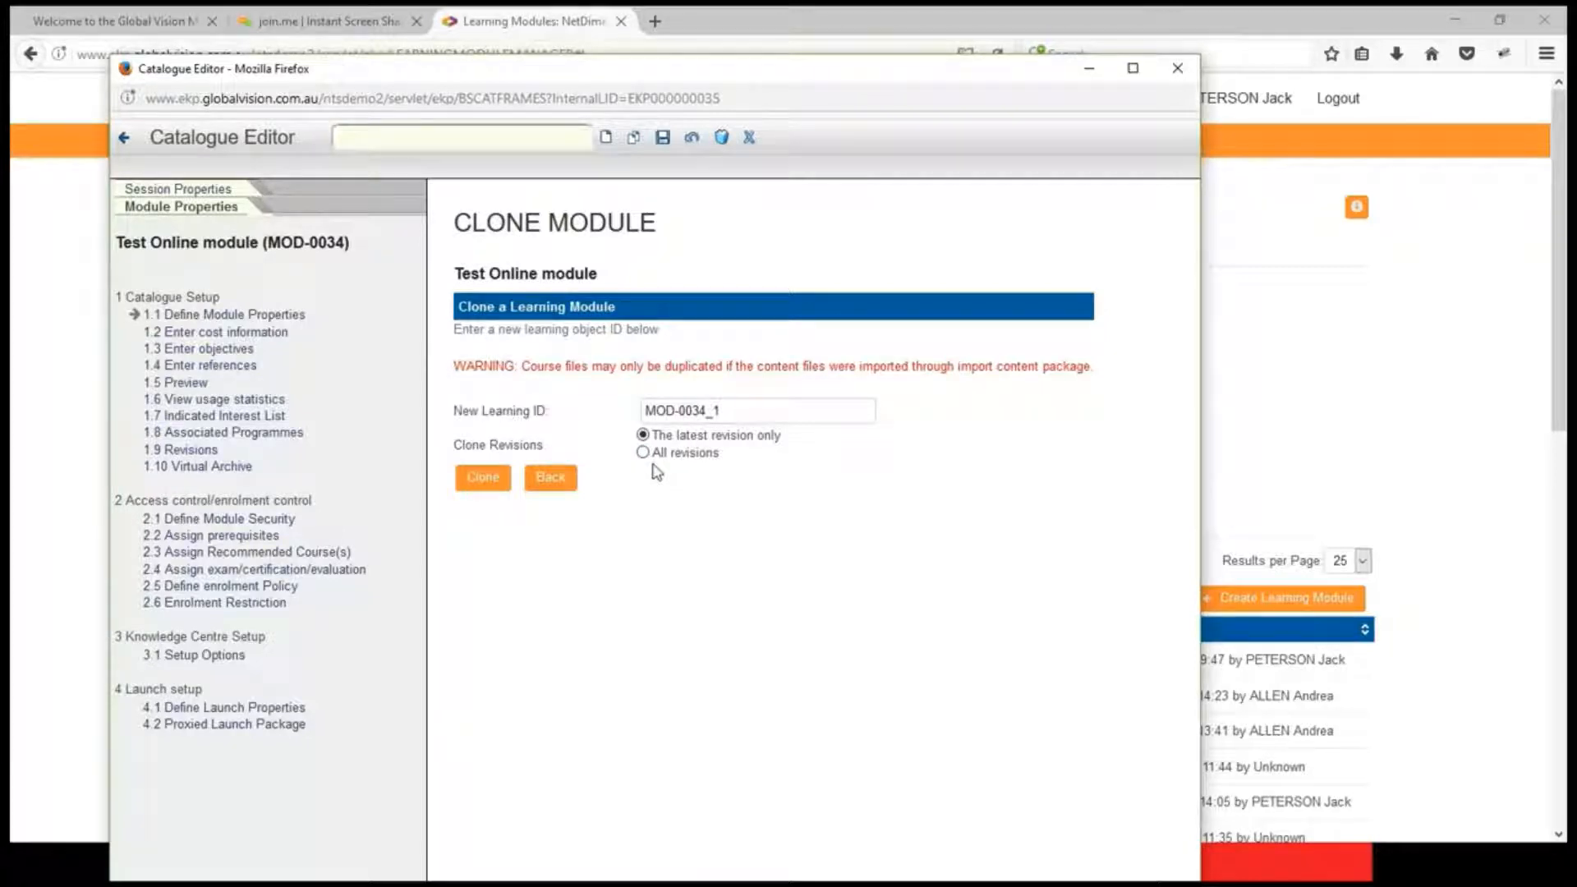
{"action": "left_click", "coordinate": [483, 479]}
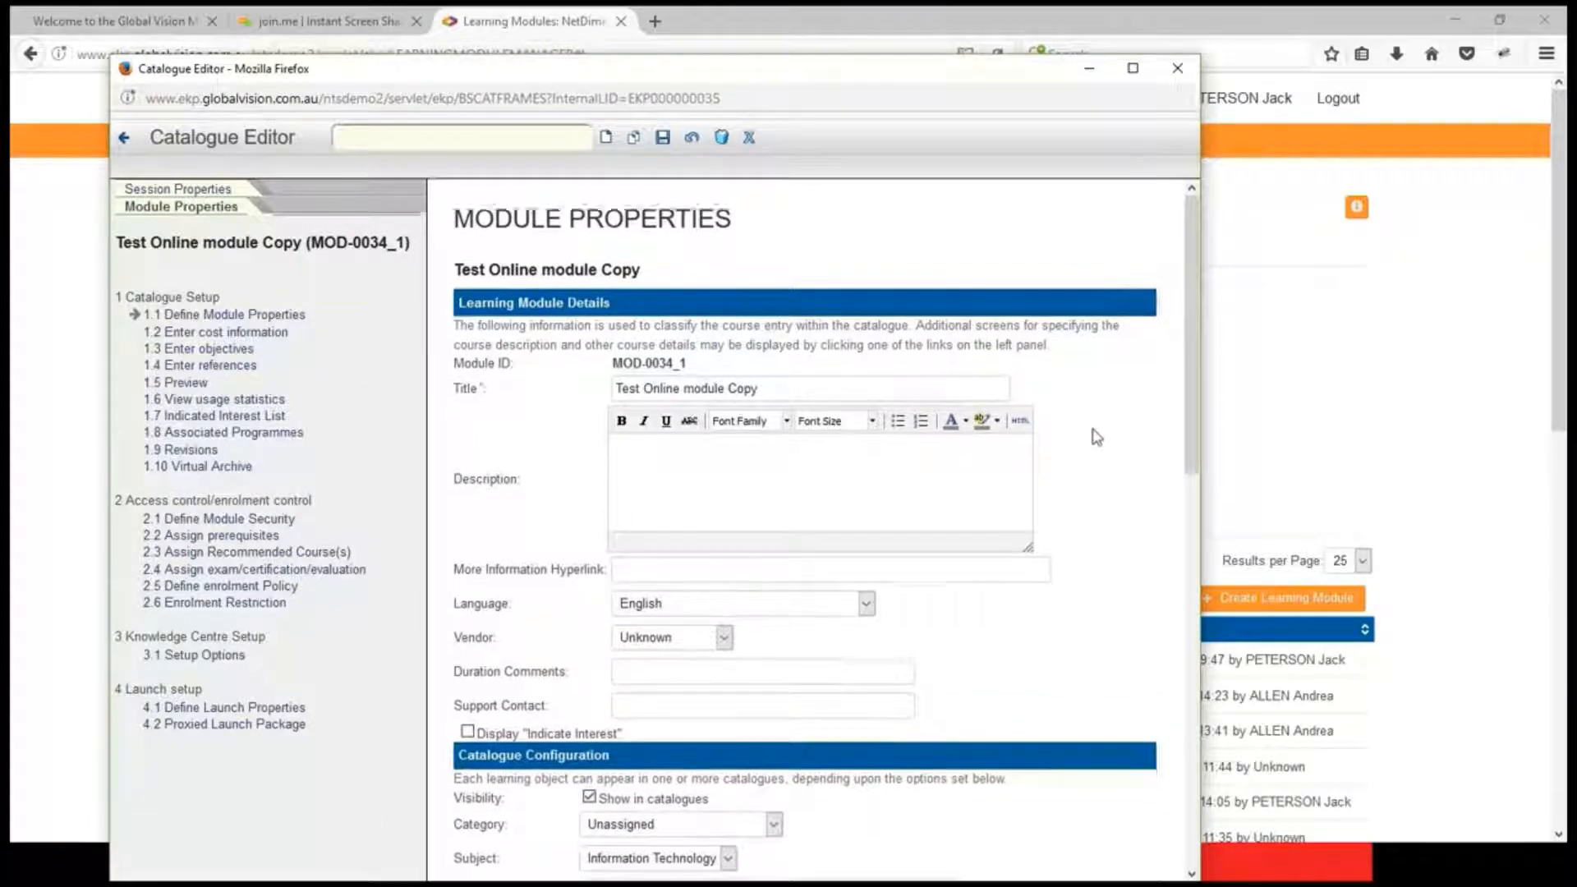
- Rename the cloned module to "Test Online module 2" and save it
{"action": "scroll", "coordinate": [1096, 436], "scroll_direction": "down", "scroll_amount": 5}
{"action": "scroll", "coordinate": [1096, 436], "scroll_direction": "up", "scroll_amount": 5}
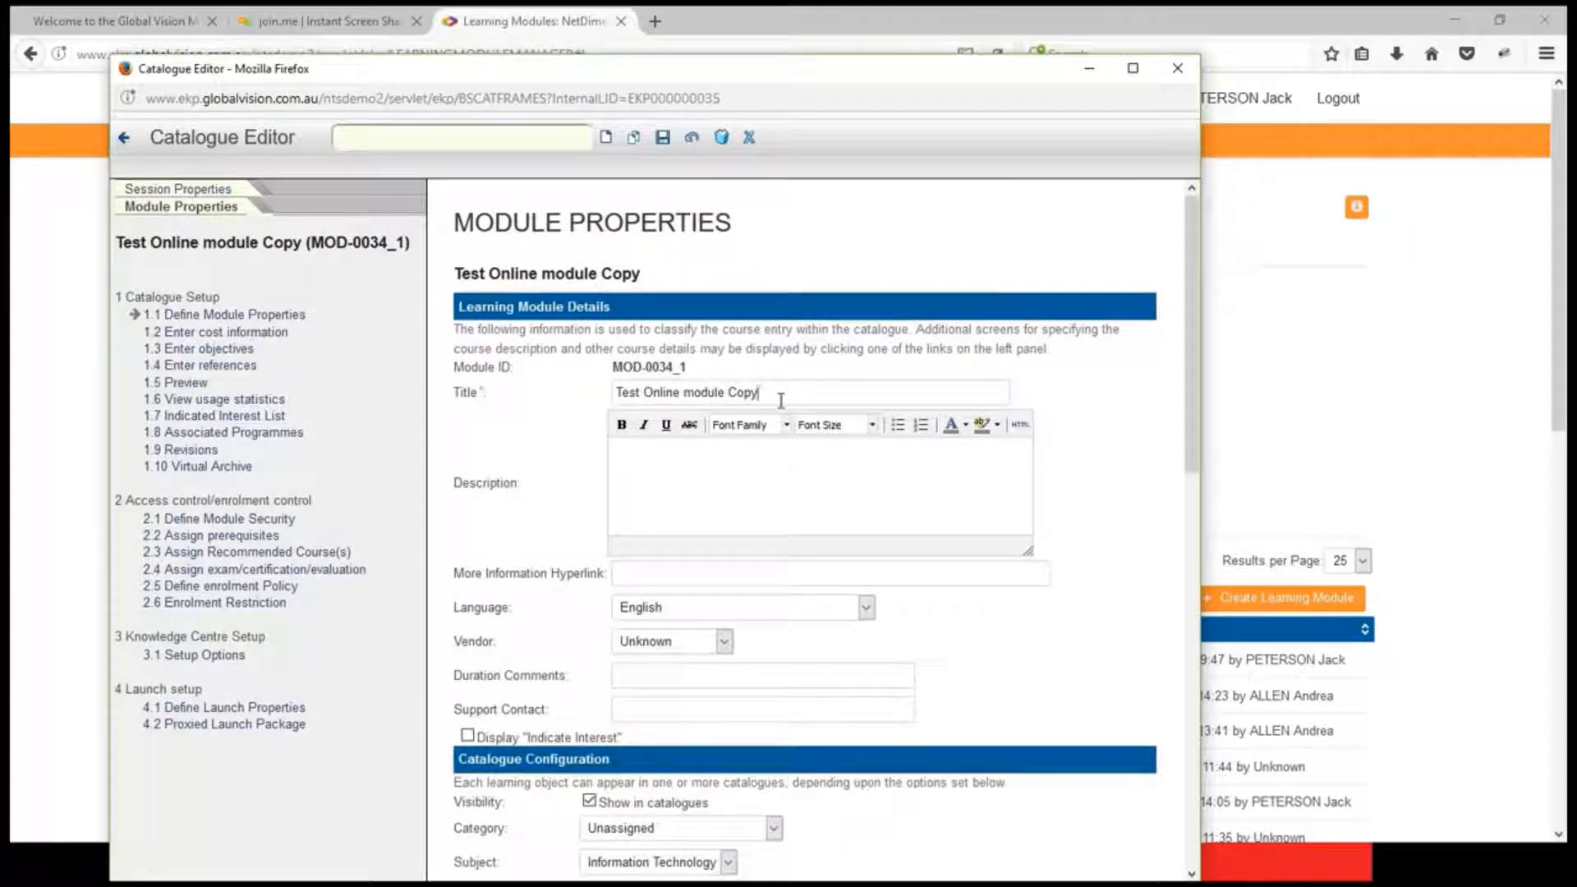
{"action": "left_click_drag", "start_coordinate": [759, 392], "coordinate": [730, 387]}
{"action": "key", "text": "BackSpace"}
{"action": "left_click", "coordinate": [663, 138]}
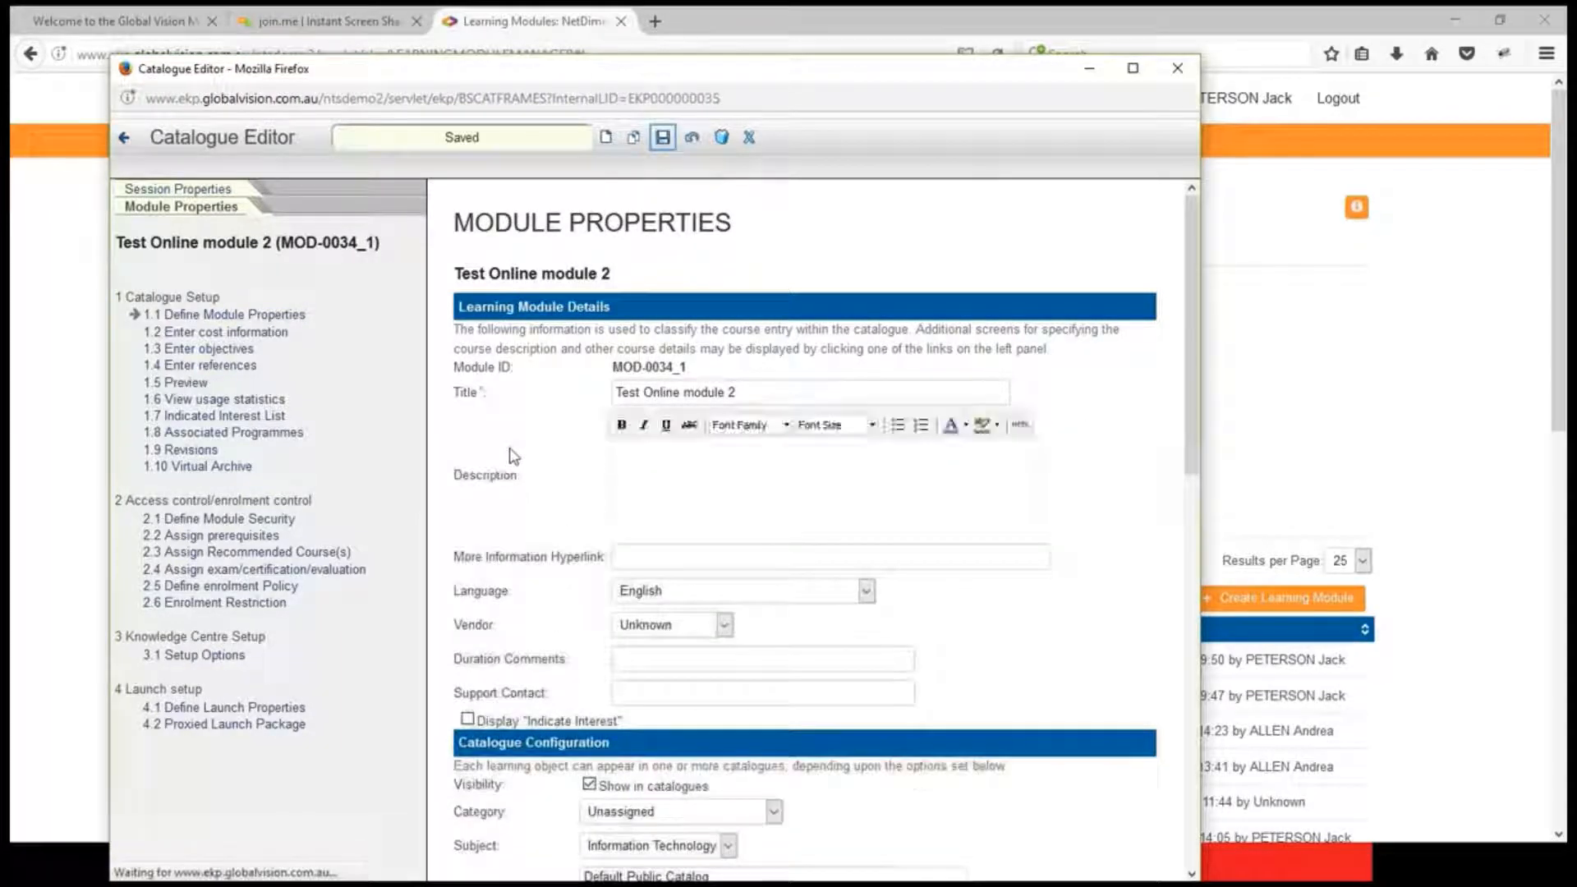
- Review the cloned module's properties, save it once more and close the Catalogue Editor
{"action": "scroll", "coordinate": [511, 450], "scroll_direction": "down", "scroll_amount": 3}
{"action": "scroll", "coordinate": [511, 450], "scroll_direction": "up", "scroll_amount": 4}
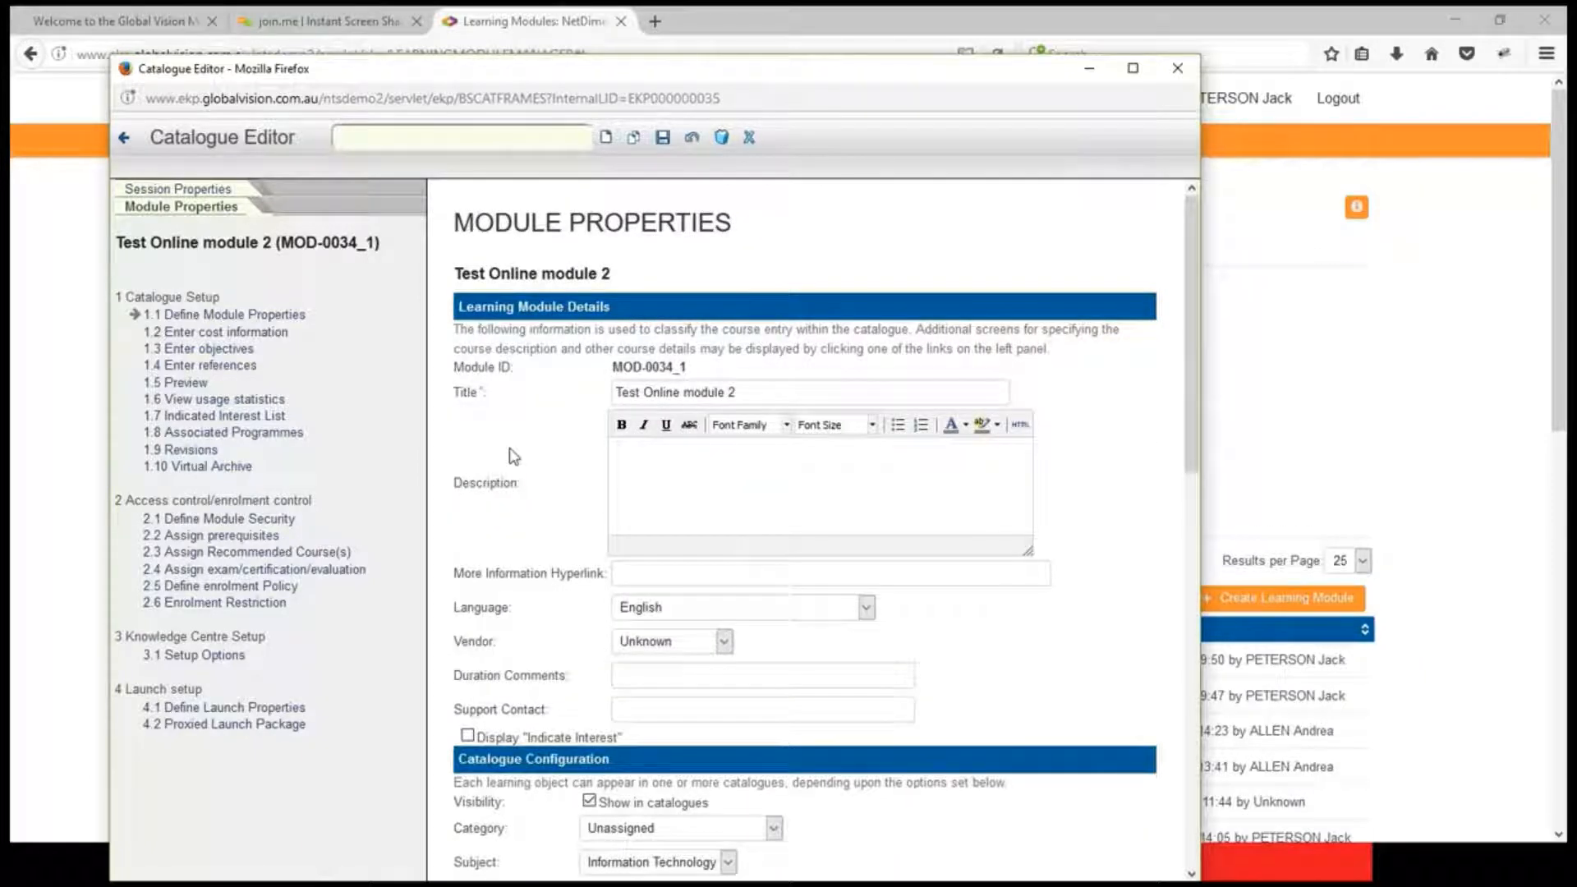
{"action": "left_click", "coordinate": [663, 140]}
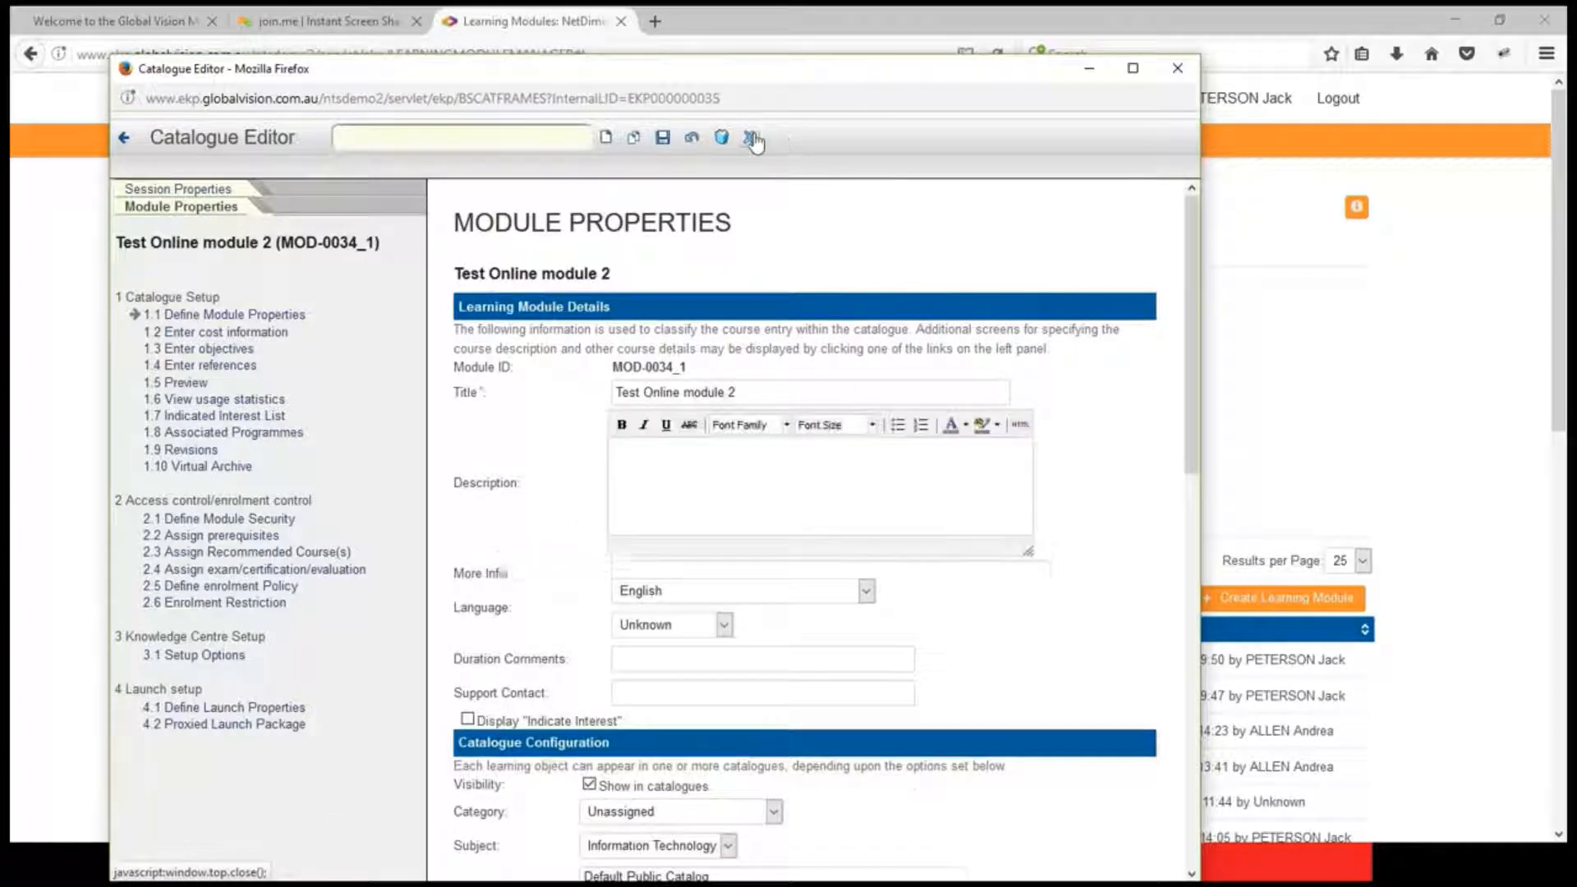
{"action": "left_click", "coordinate": [754, 139]}
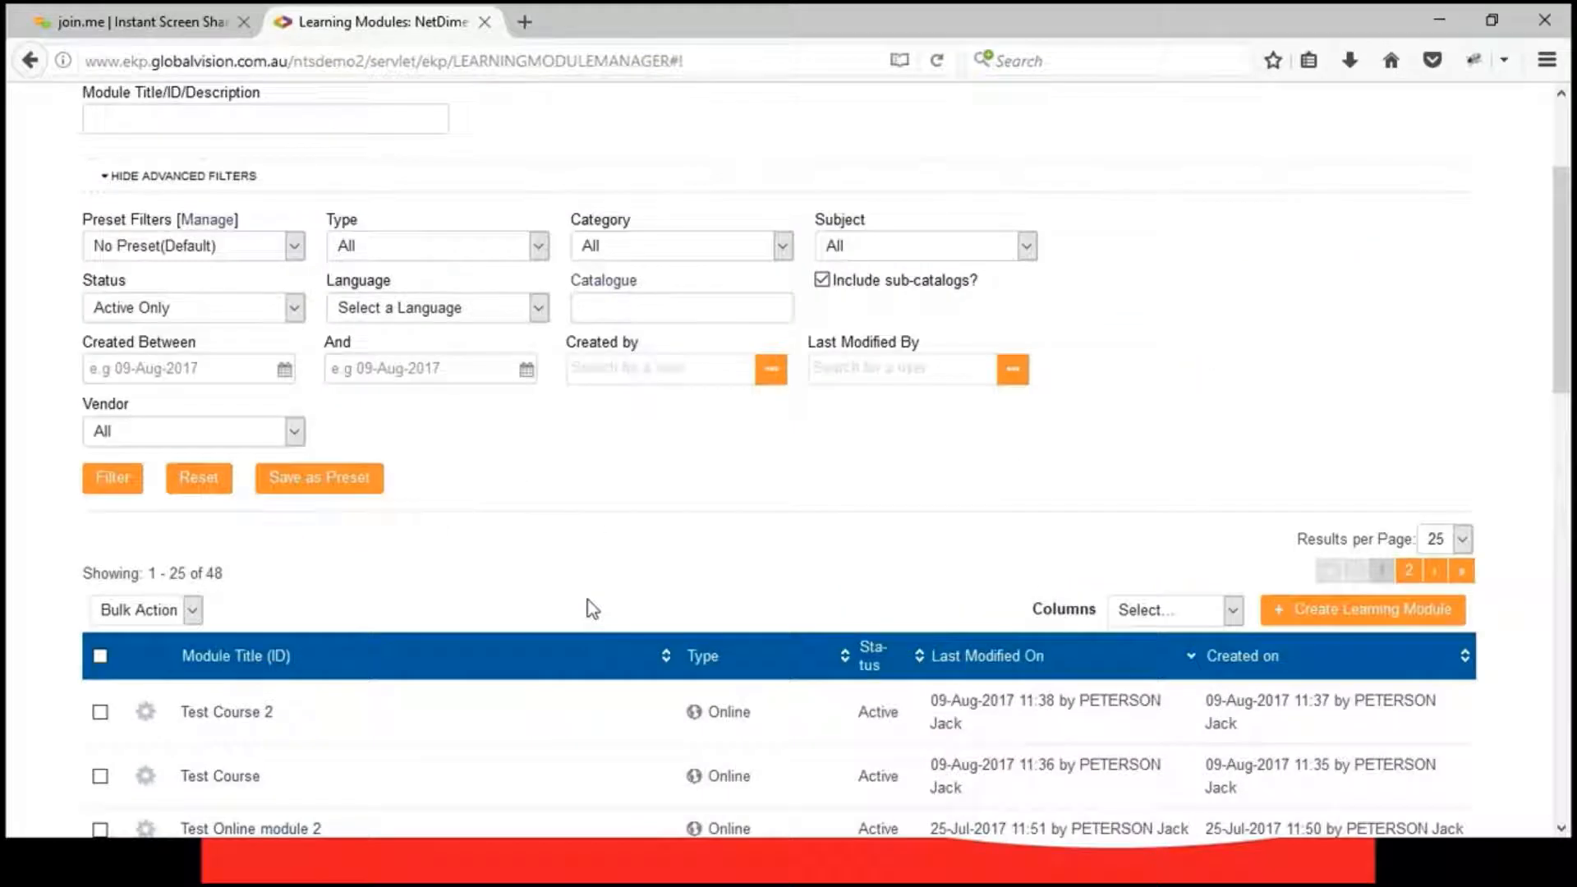
- Go to the Import content package page and submit build-child-safety.zip as the package for import
{"action": "left_click", "coordinate": [391, 867]}
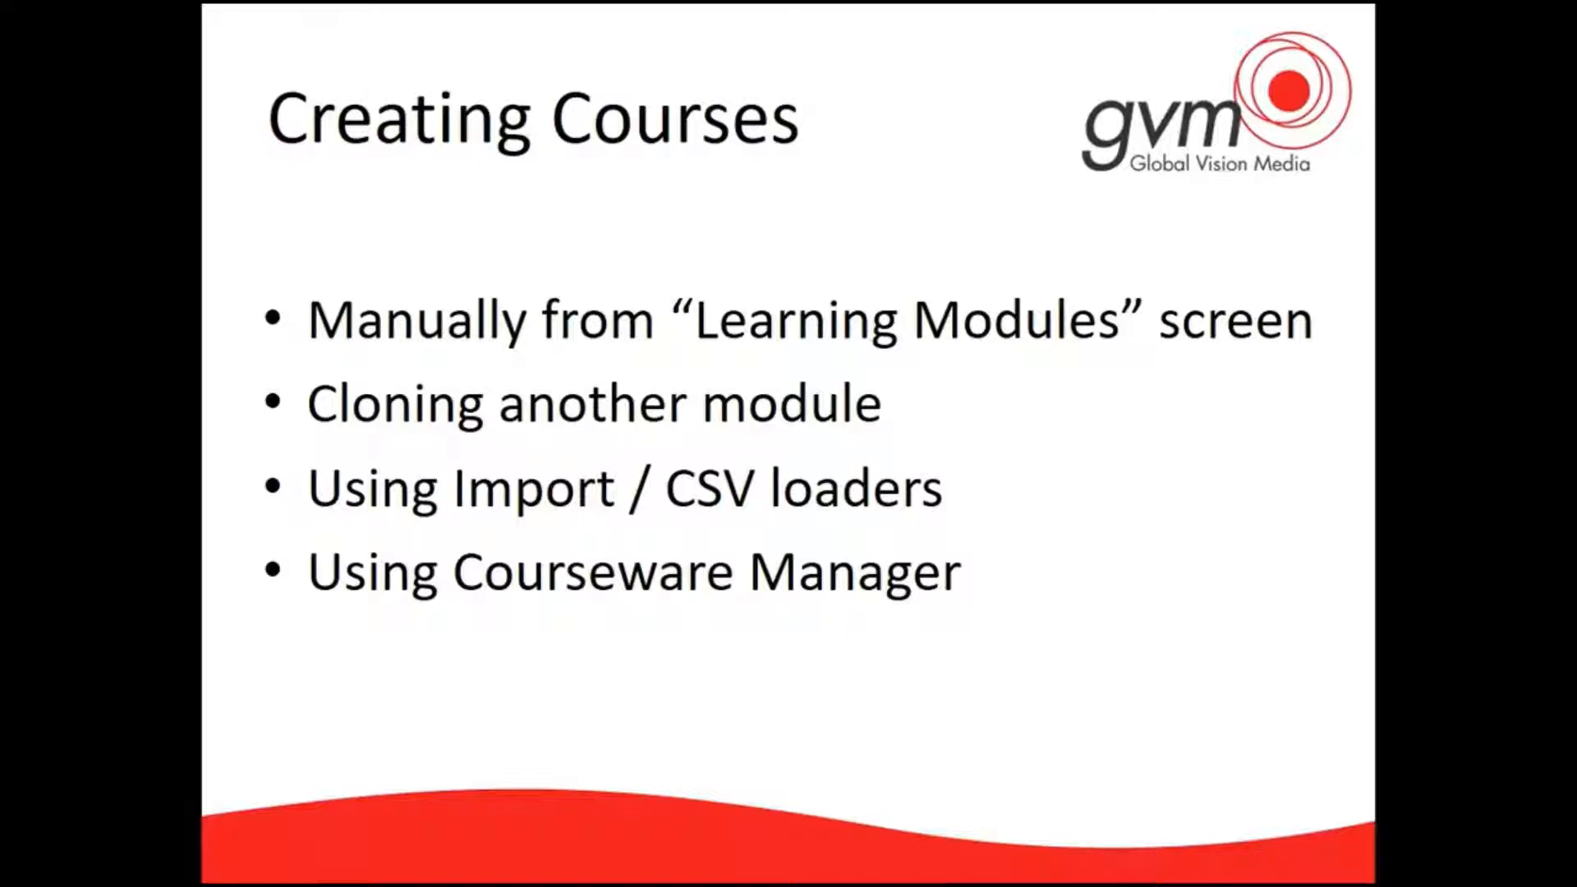
{"action": "key", "text": "alt+Tab"}
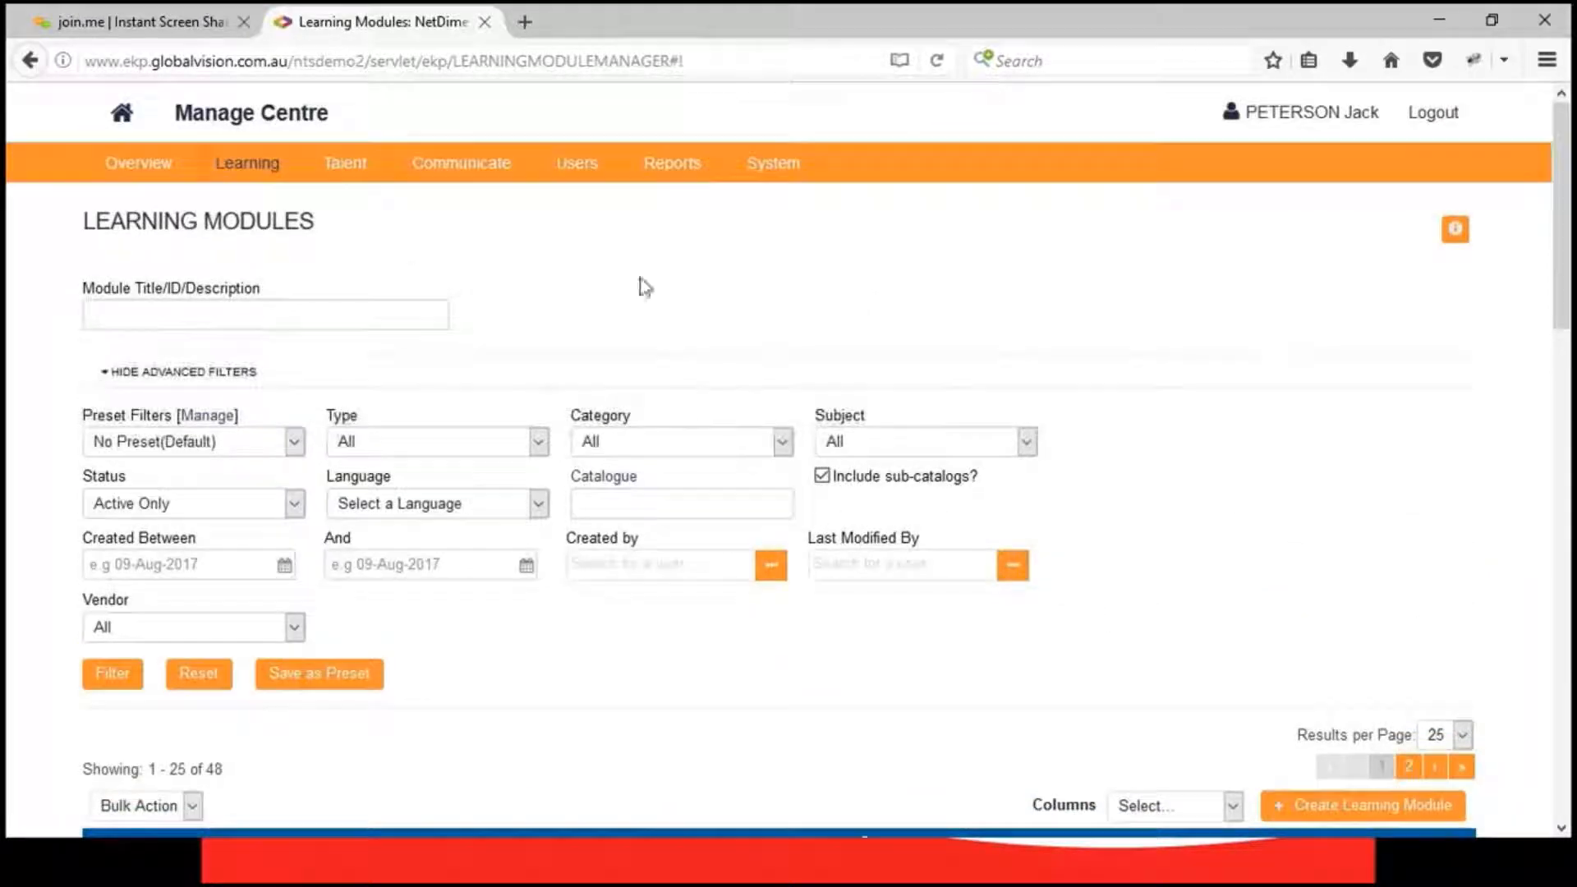
{"action": "left_click", "coordinate": [261, 166]}
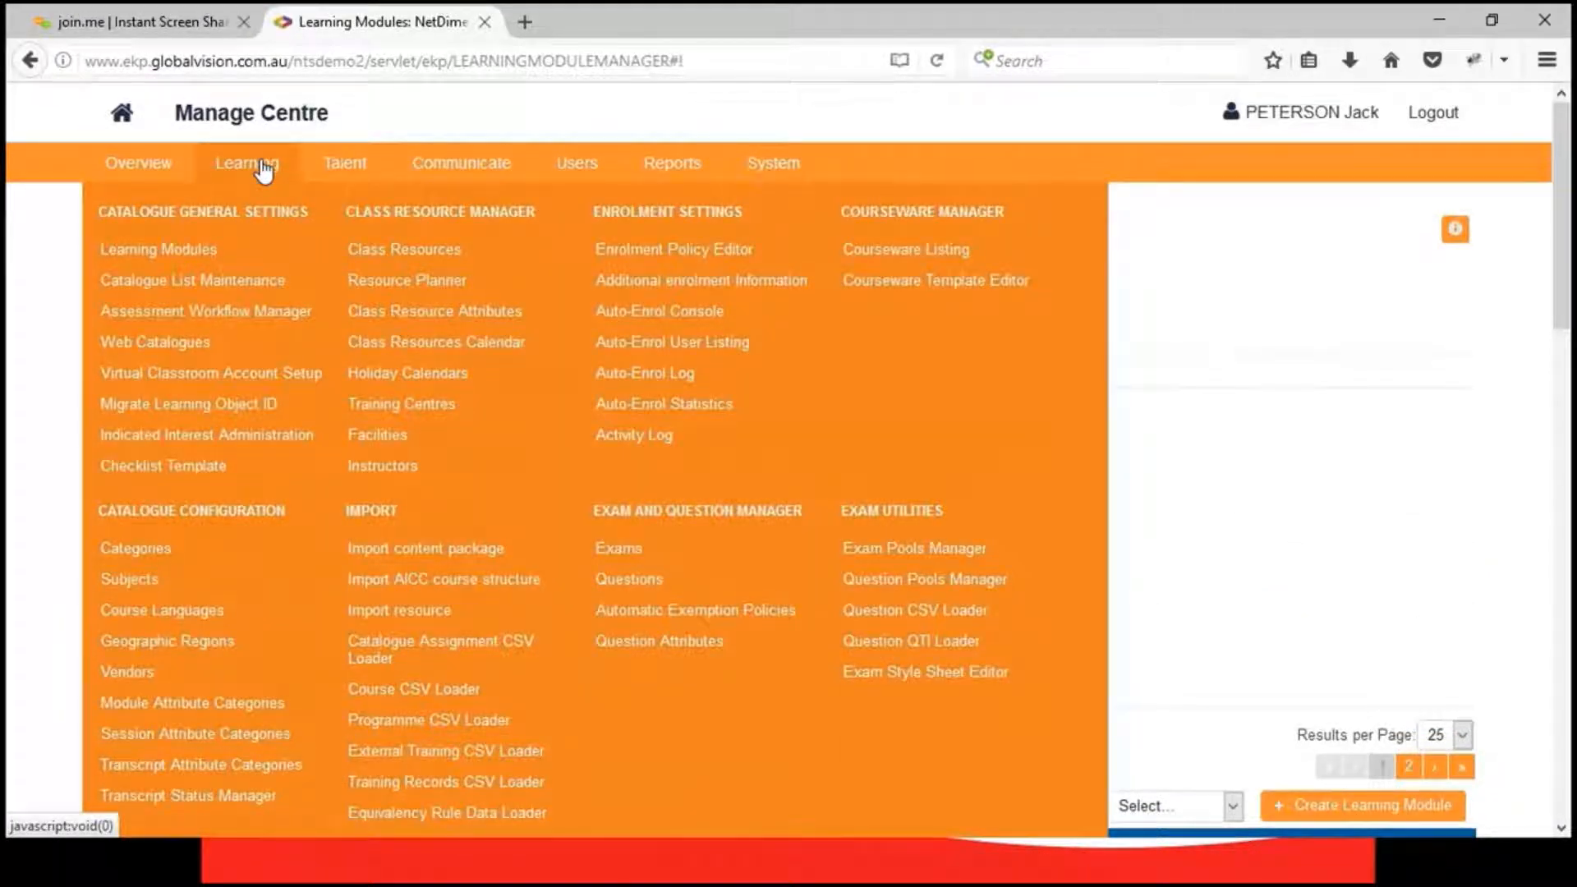
{"action": "left_click", "coordinate": [417, 552]}
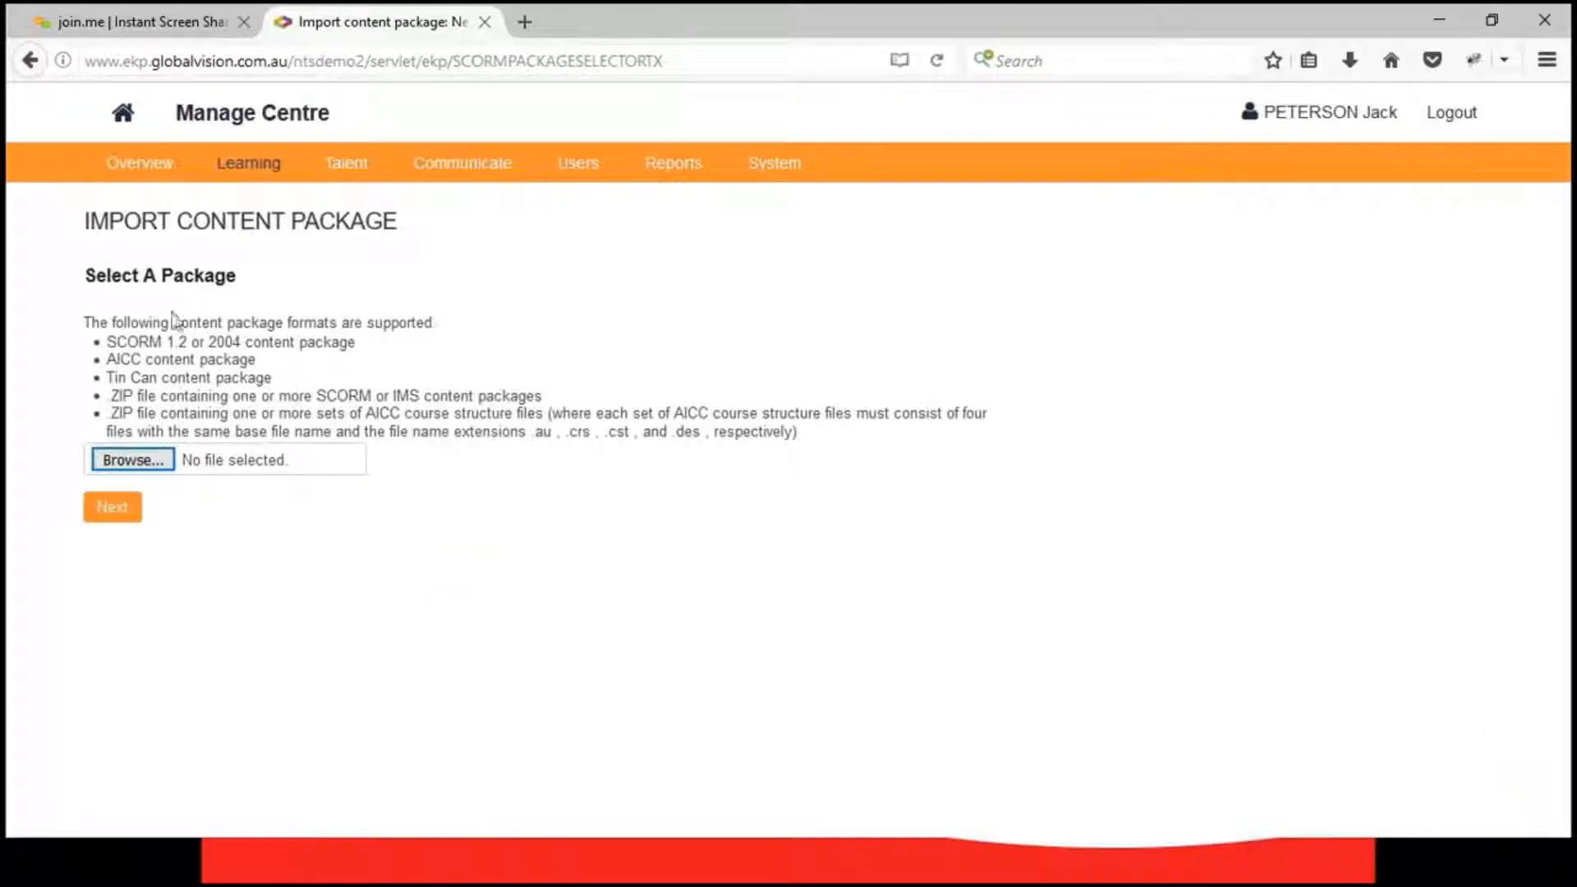
{"action": "left_click", "coordinate": [142, 462]}
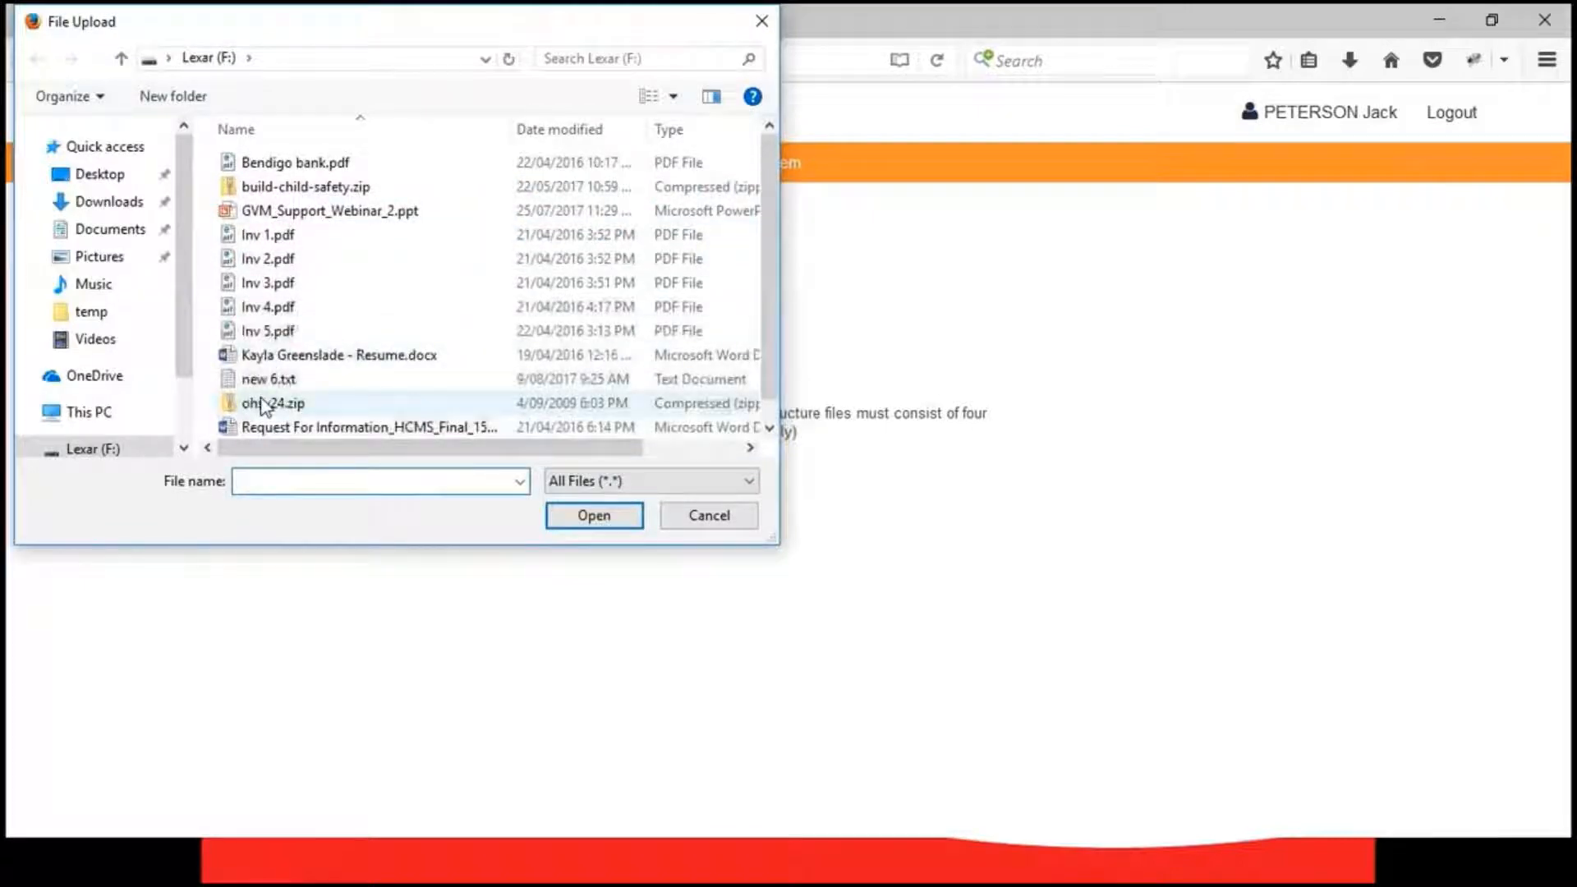
{"action": "left_click", "coordinate": [353, 187]}
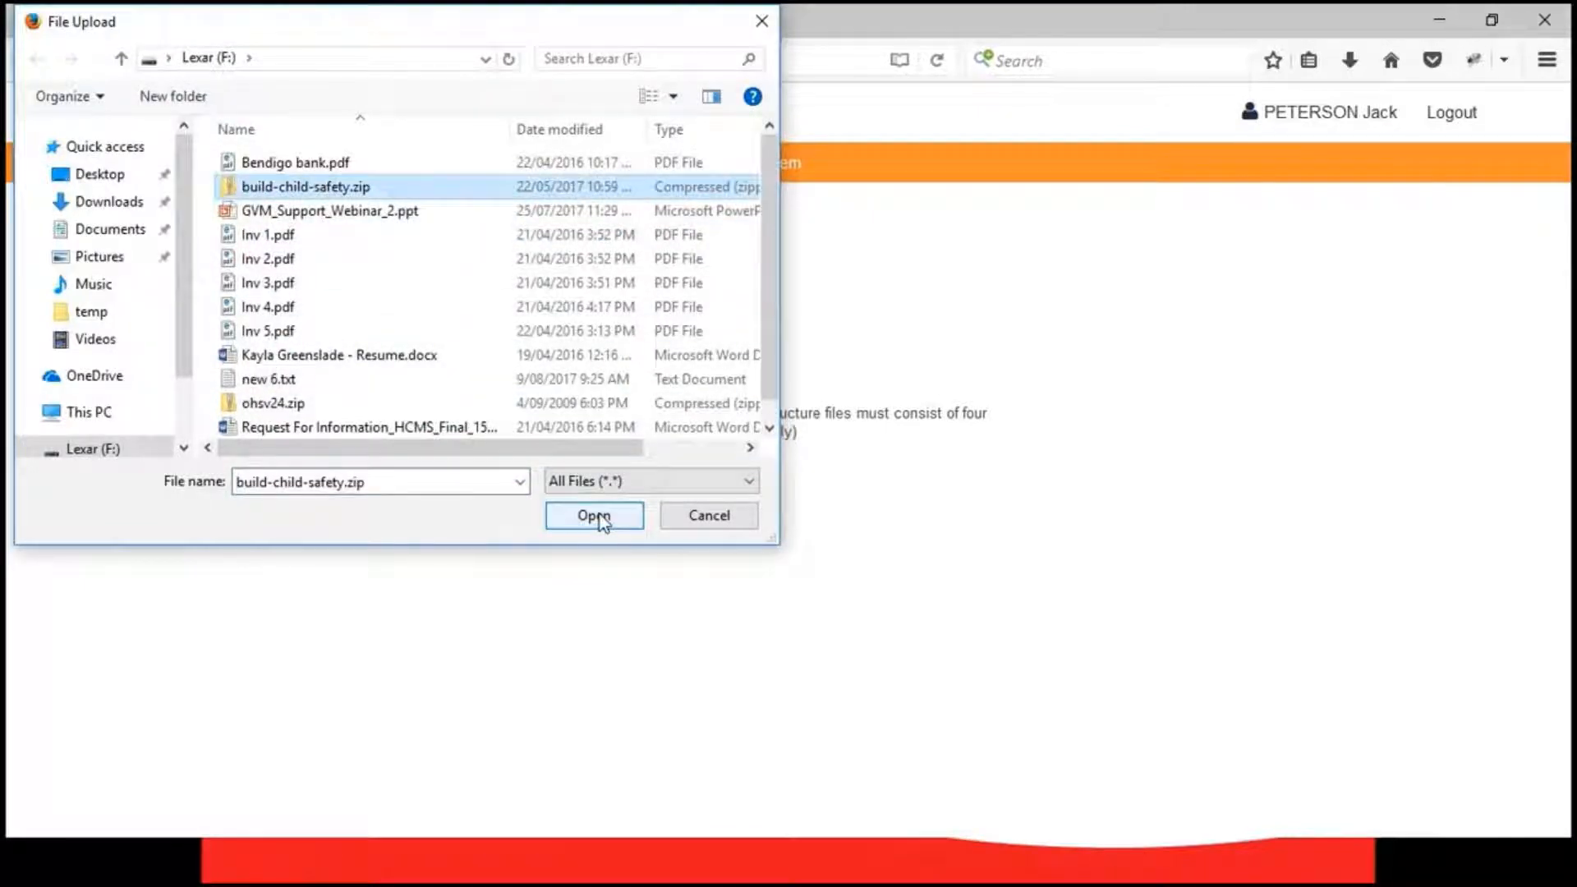
{"action": "left_click", "coordinate": [595, 516]}
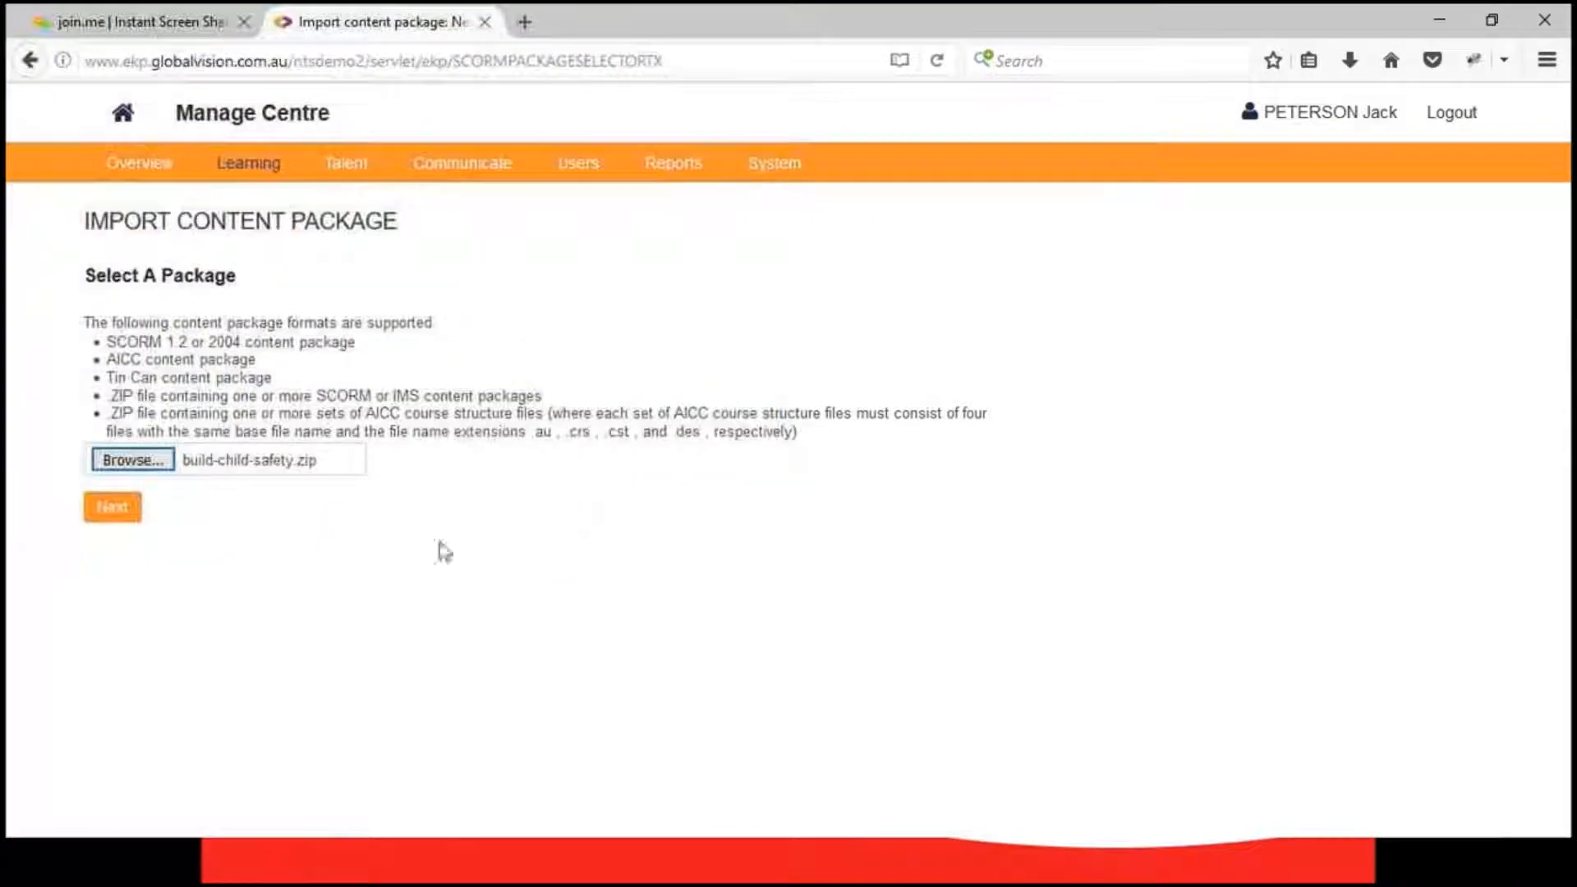
{"action": "left_click", "coordinate": [110, 511]}
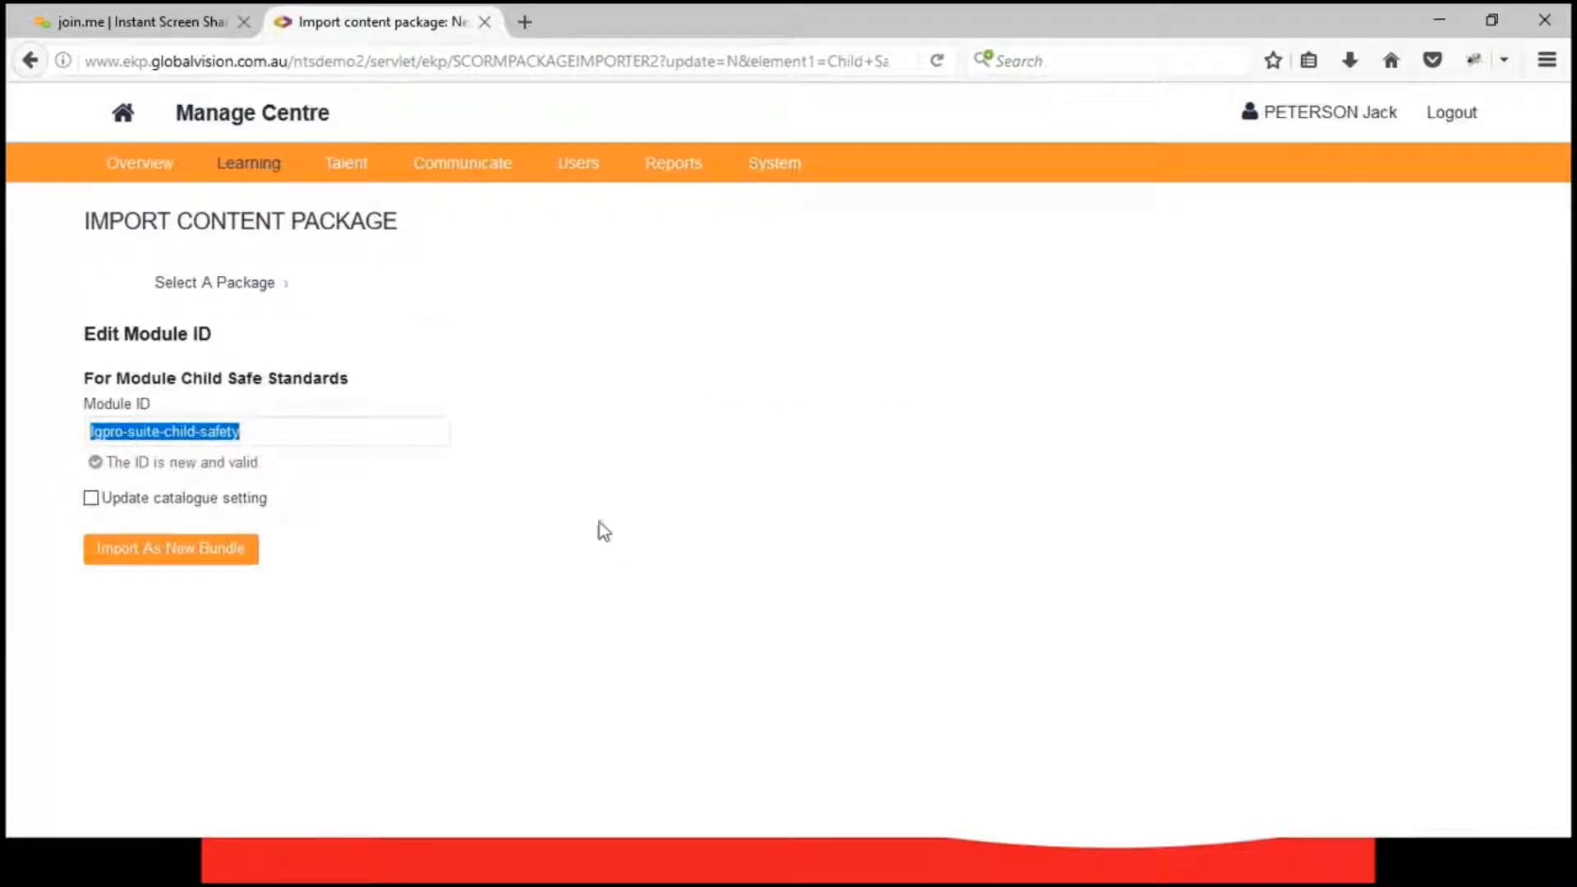
- Enable the catalogue setting update, assign Default Public Catalog with Show in catalogue enabled, and import the package as a new bundle
{"action": "left_click", "coordinate": [288, 441]}
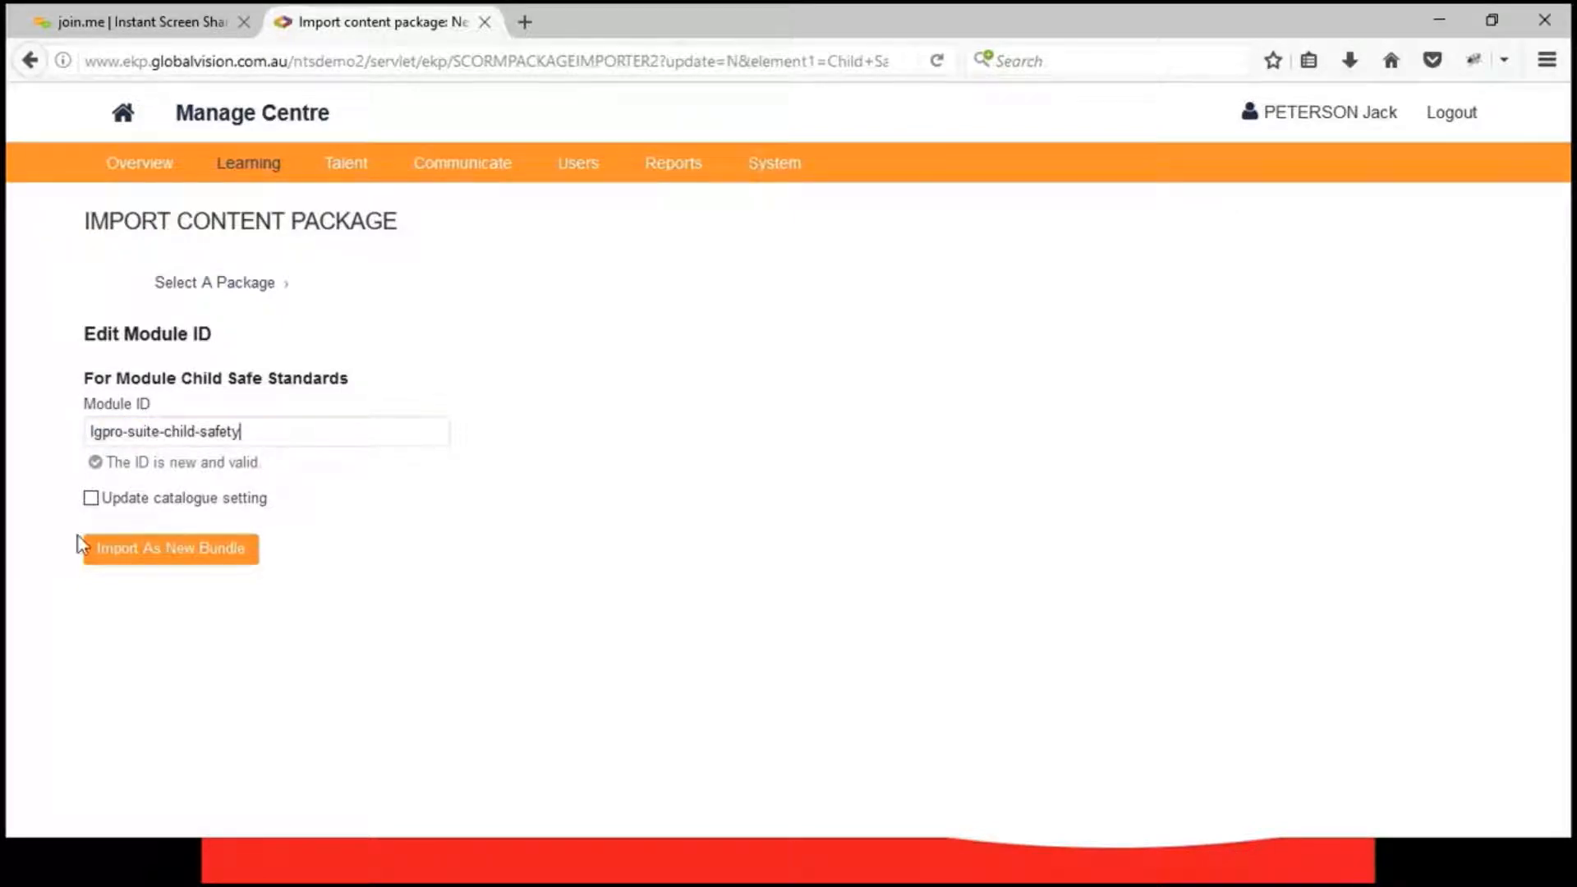
{"action": "left_click", "coordinate": [90, 499]}
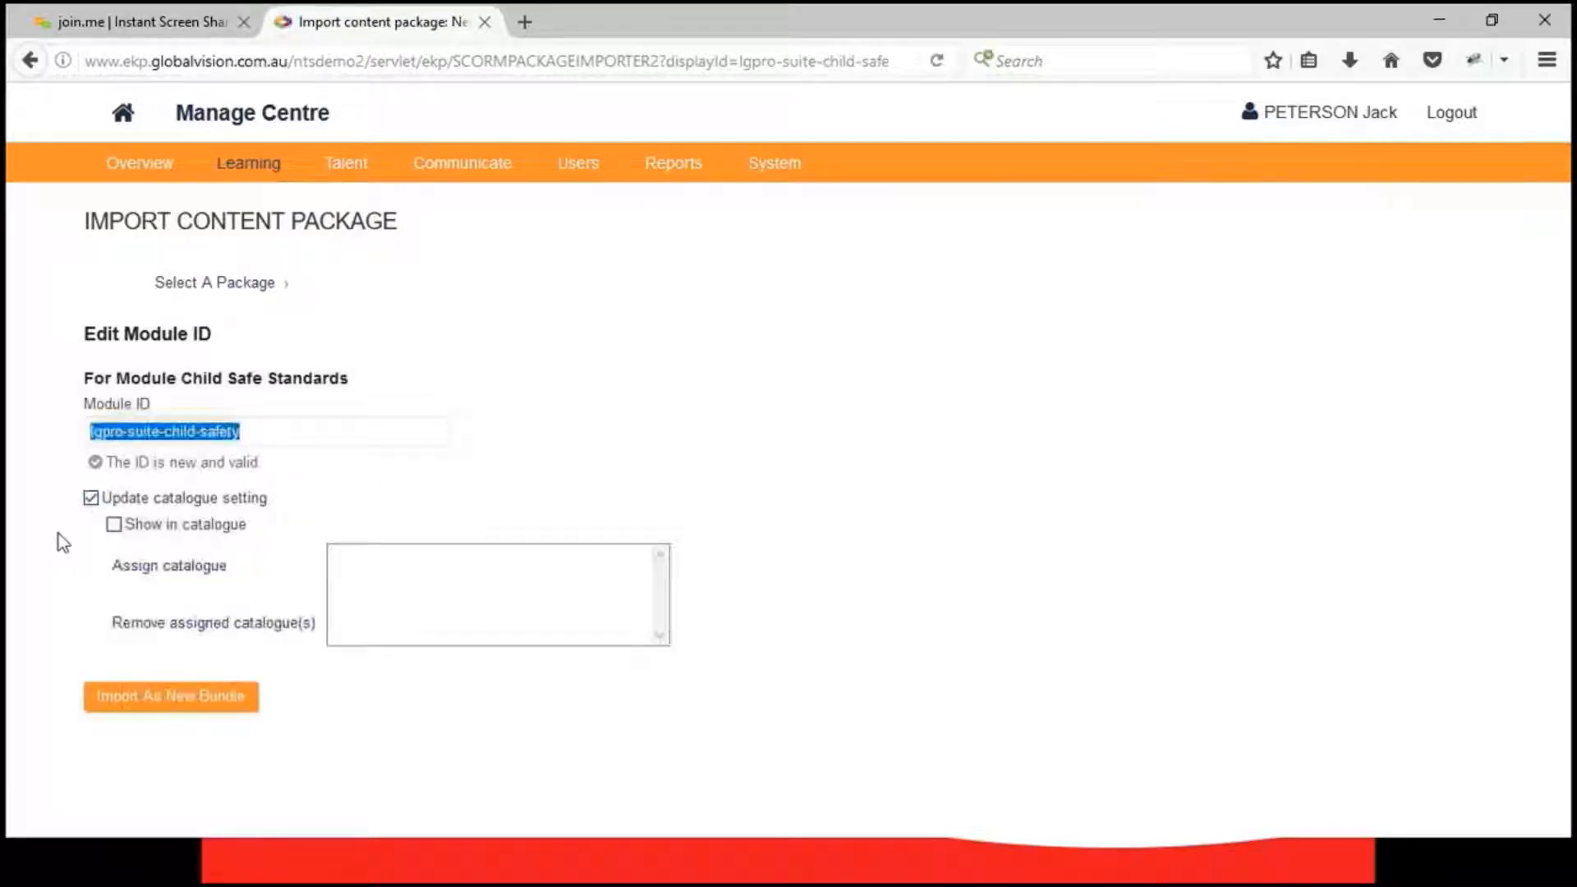
{"action": "left_click", "coordinate": [179, 567]}
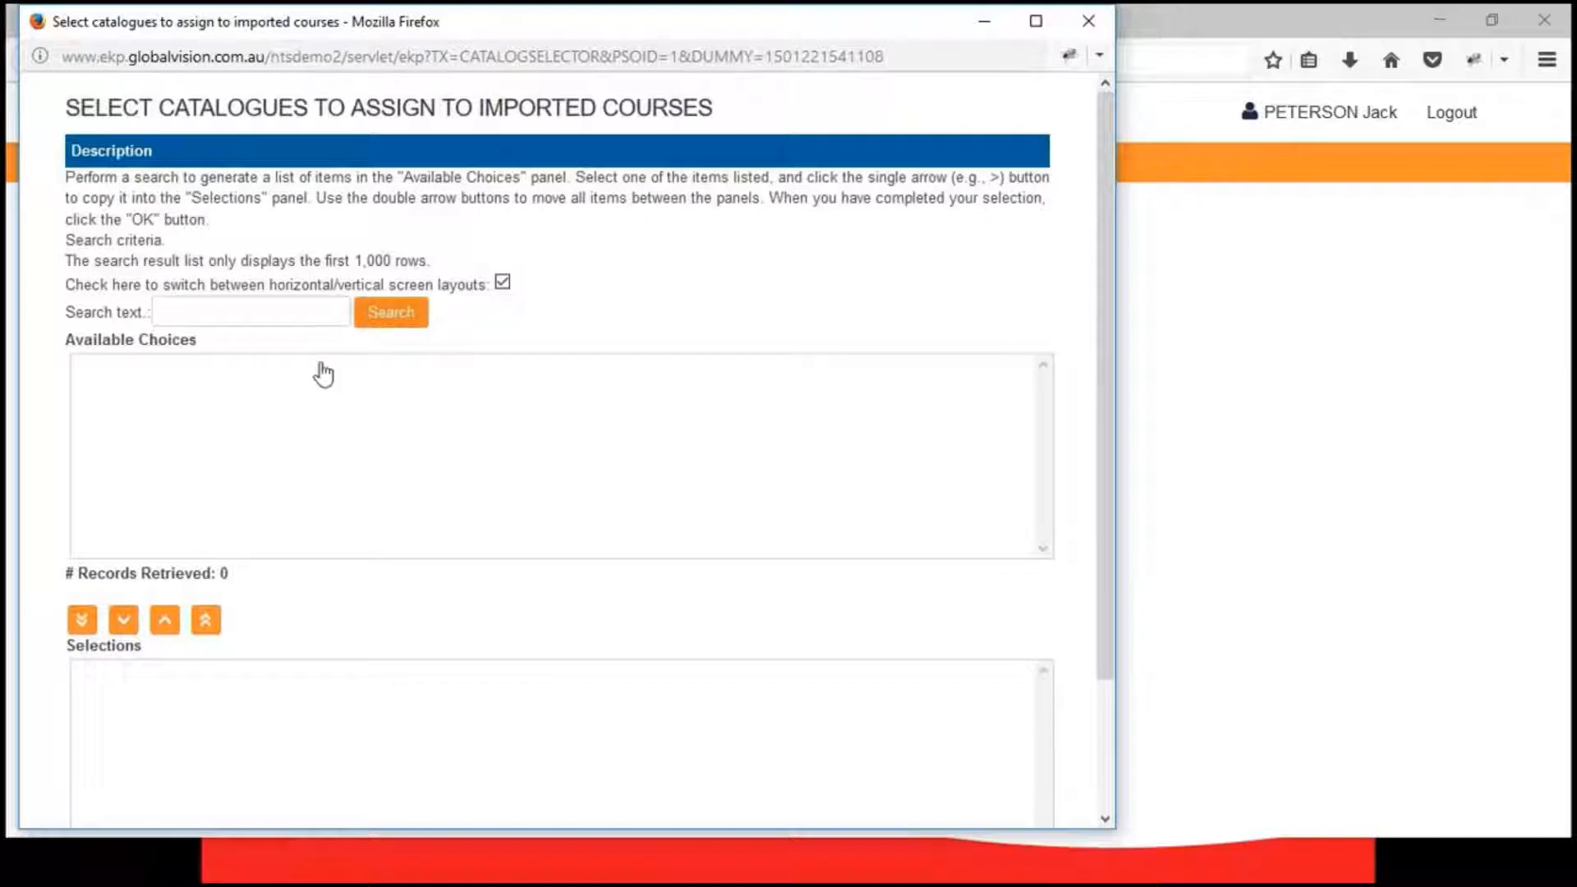
{"action": "double_click", "coordinate": [123, 421]}
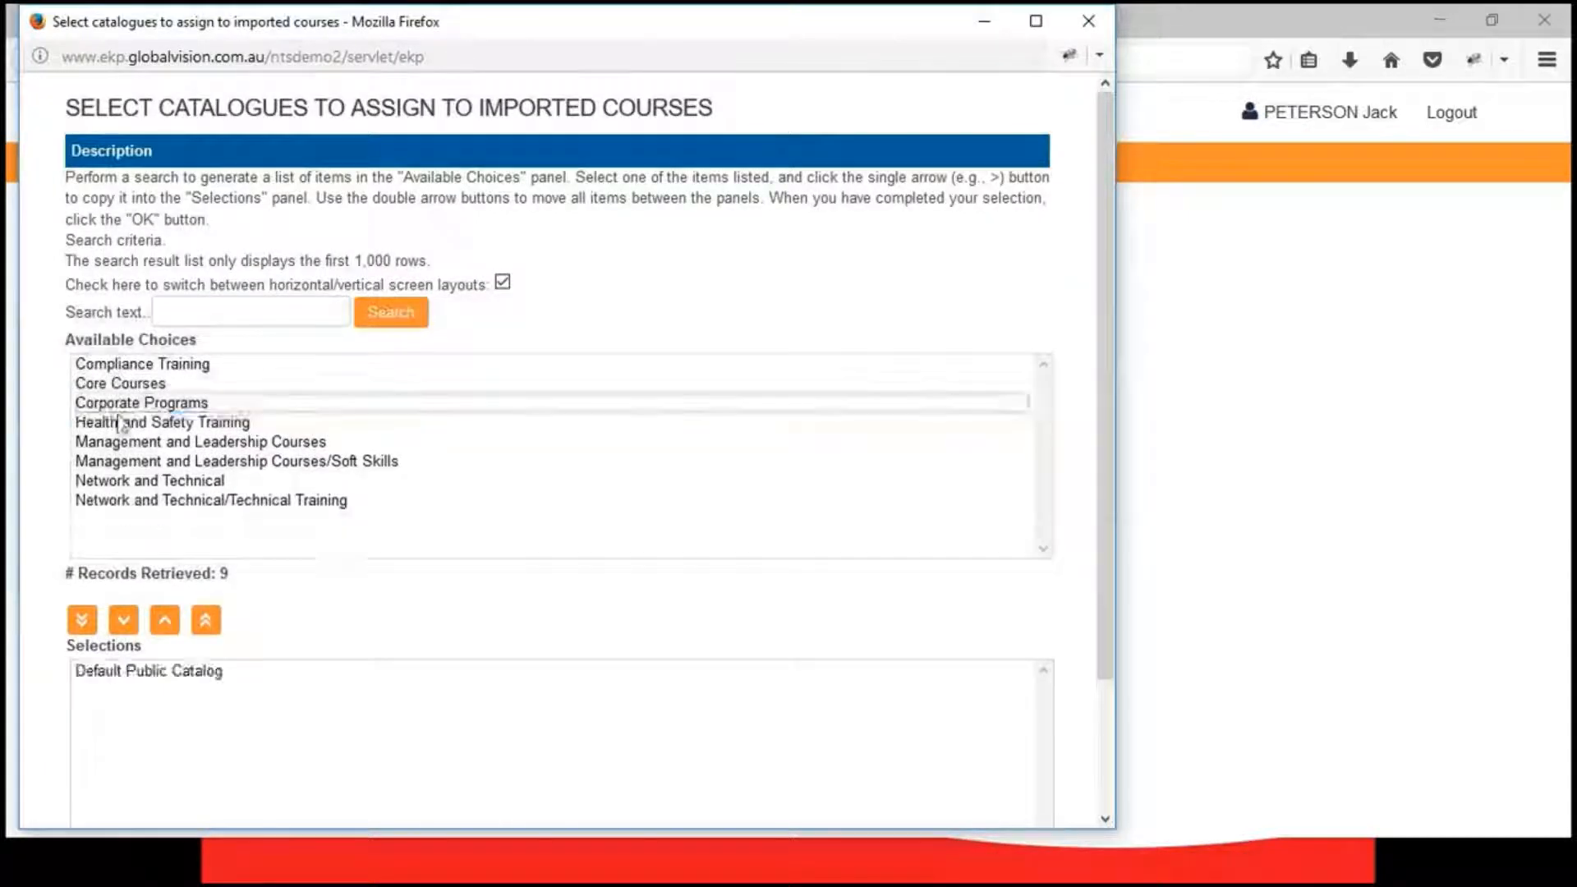
{"action": "scroll", "coordinate": [368, 637], "scroll_direction": "down", "scroll_amount": 3}
{"action": "scroll", "coordinate": [368, 637], "scroll_direction": "down", "scroll_amount": 2}
{"action": "left_click", "coordinate": [95, 753]}
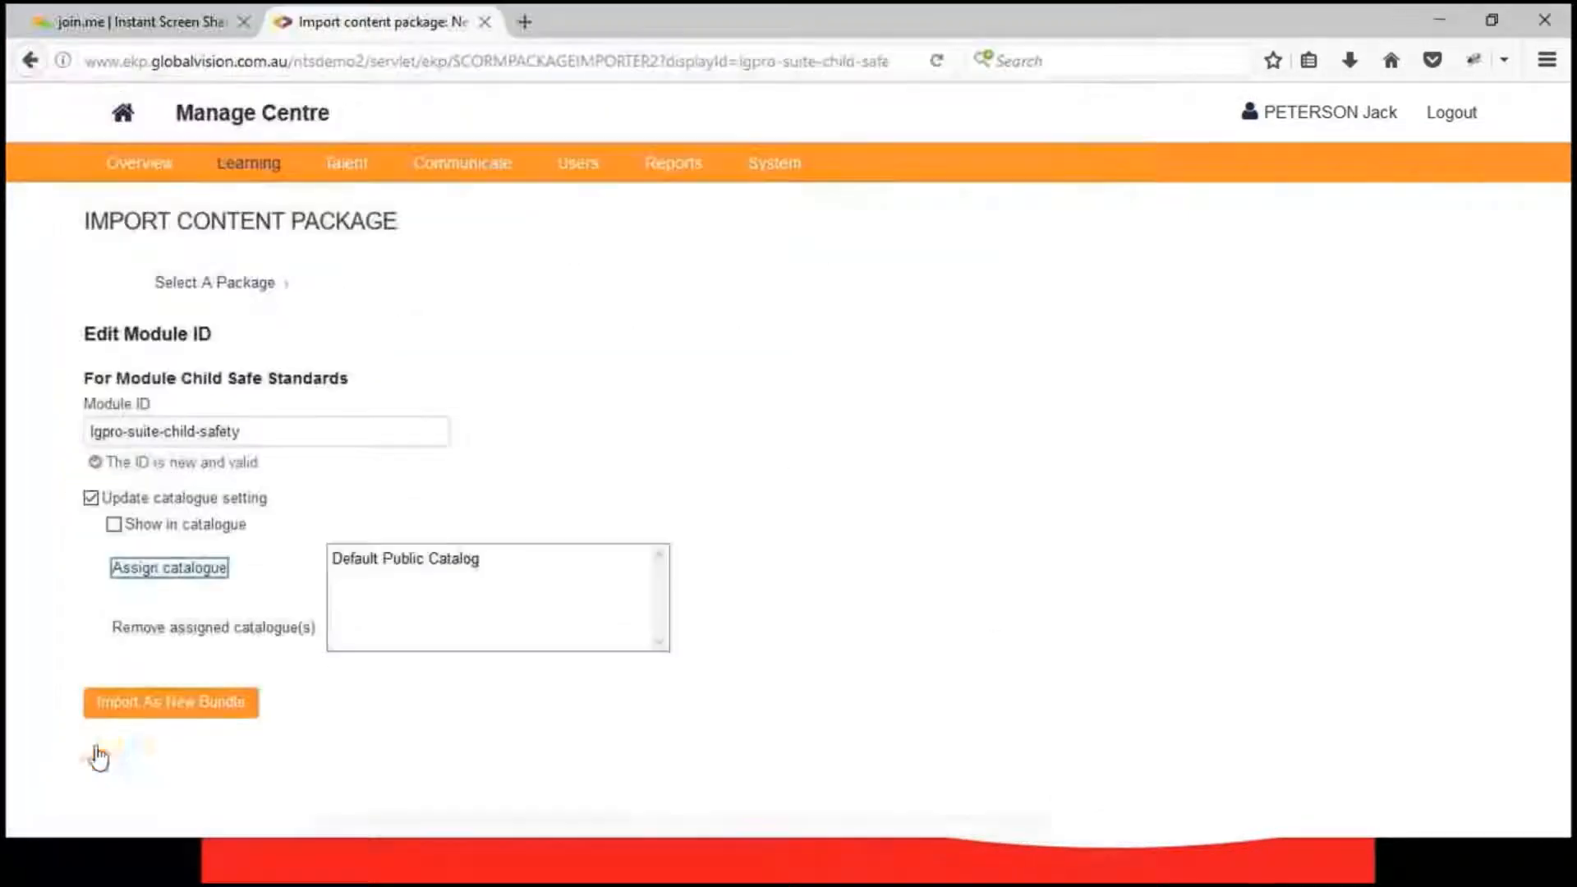
{"action": "left_click", "coordinate": [114, 525]}
{"action": "left_click", "coordinate": [175, 705]}
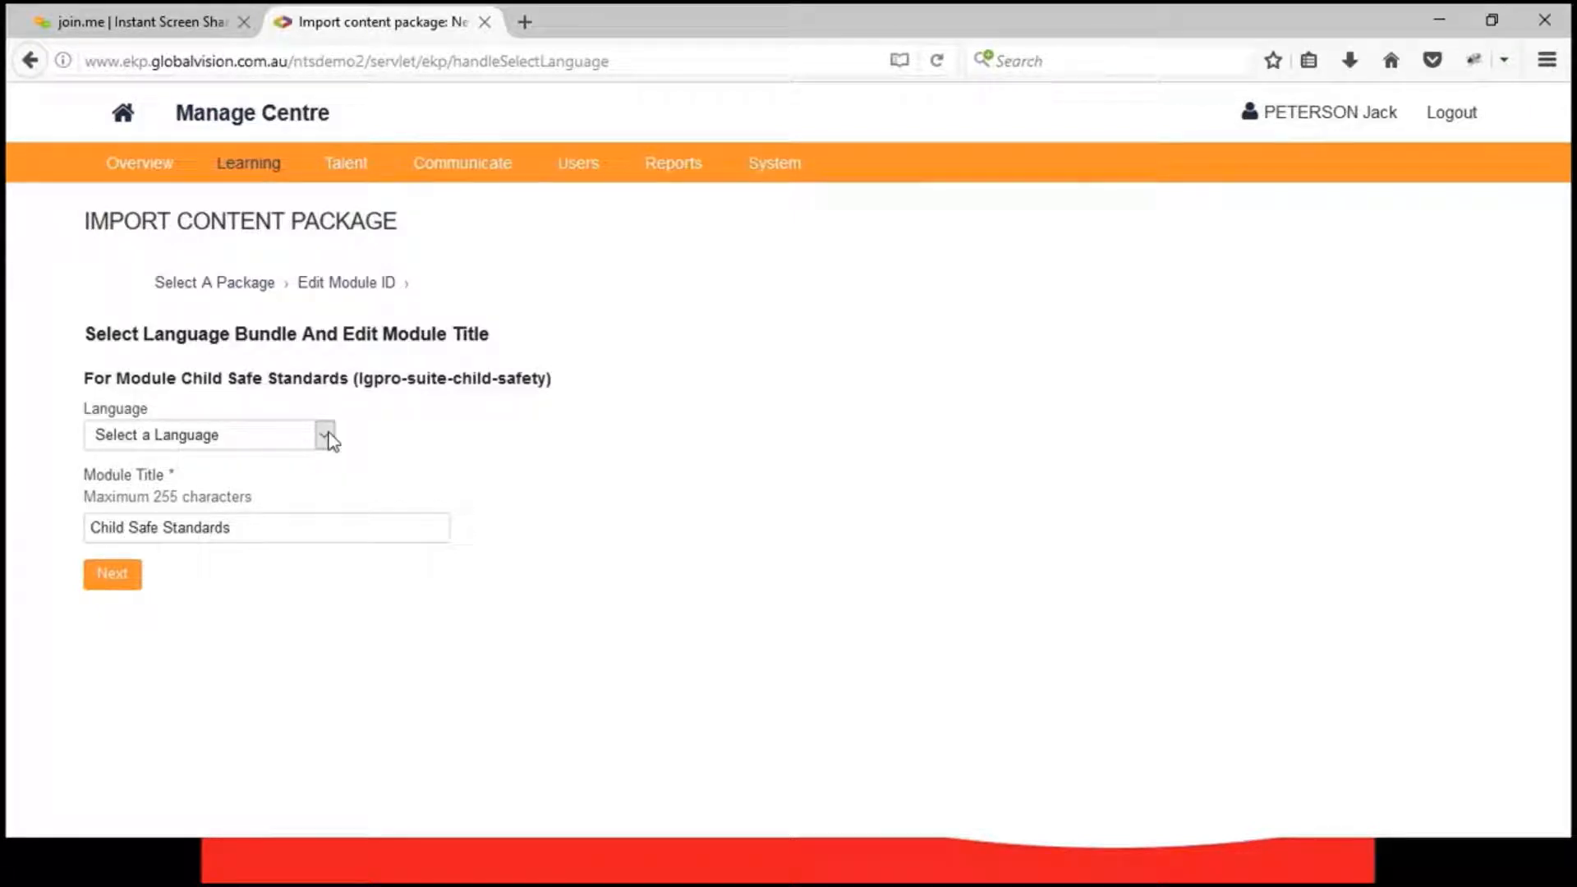
- Set the imported module's language to Multi-Language, keep the title Child Safe Standards and complete the import
{"action": "left_click", "coordinate": [326, 436]}
{"action": "left_click", "coordinate": [201, 499]}
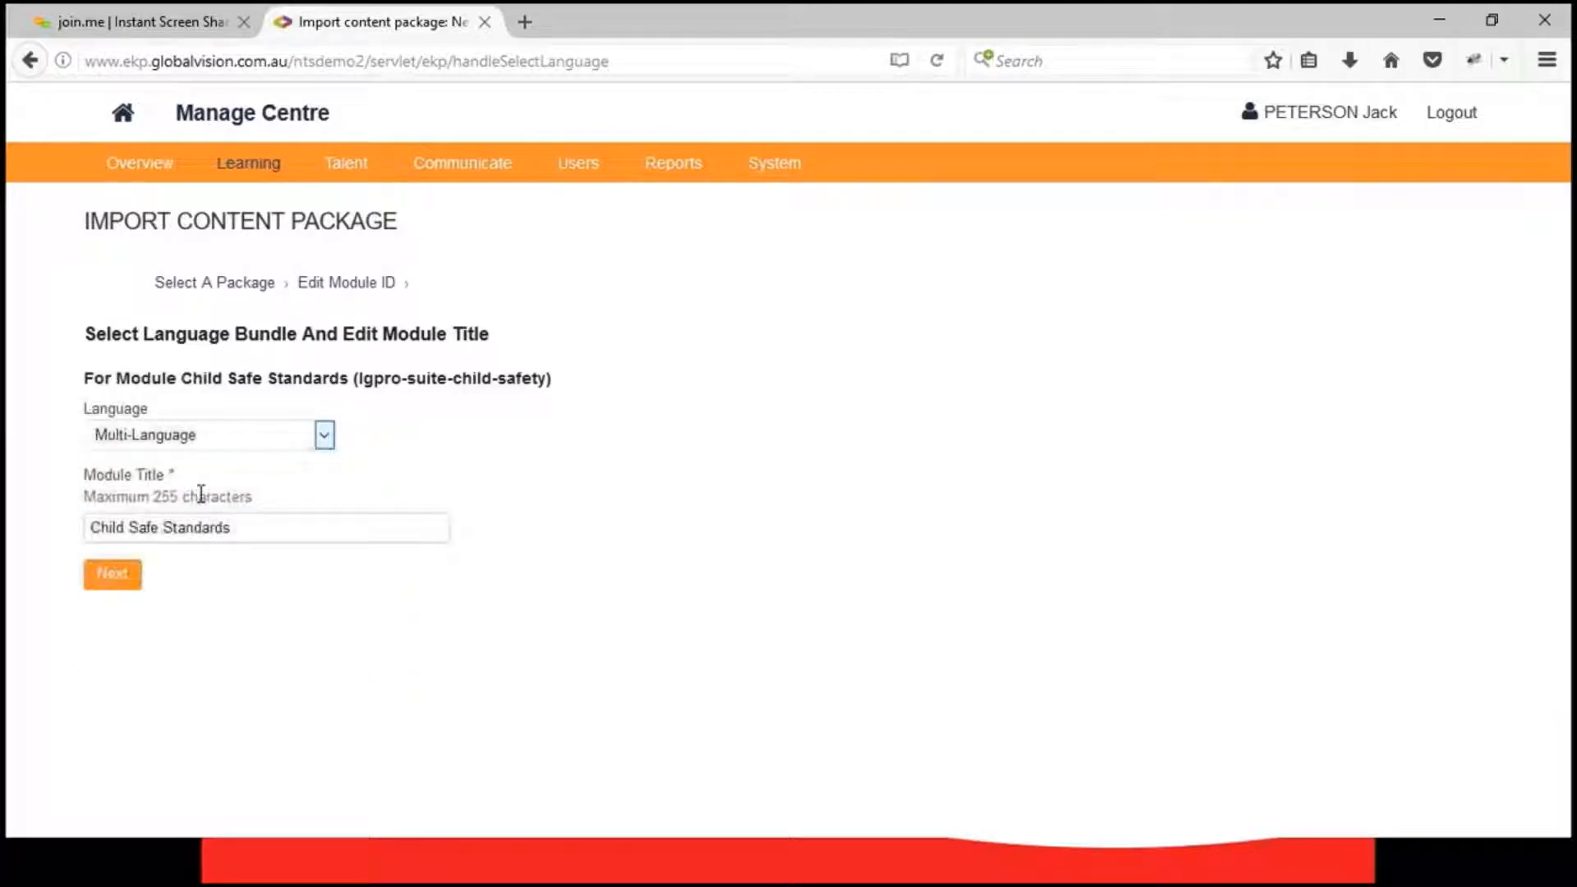
{"action": "left_click_drag", "start_coordinate": [89, 527], "coordinate": [264, 527]}
{"action": "left_click", "coordinate": [392, 526]}
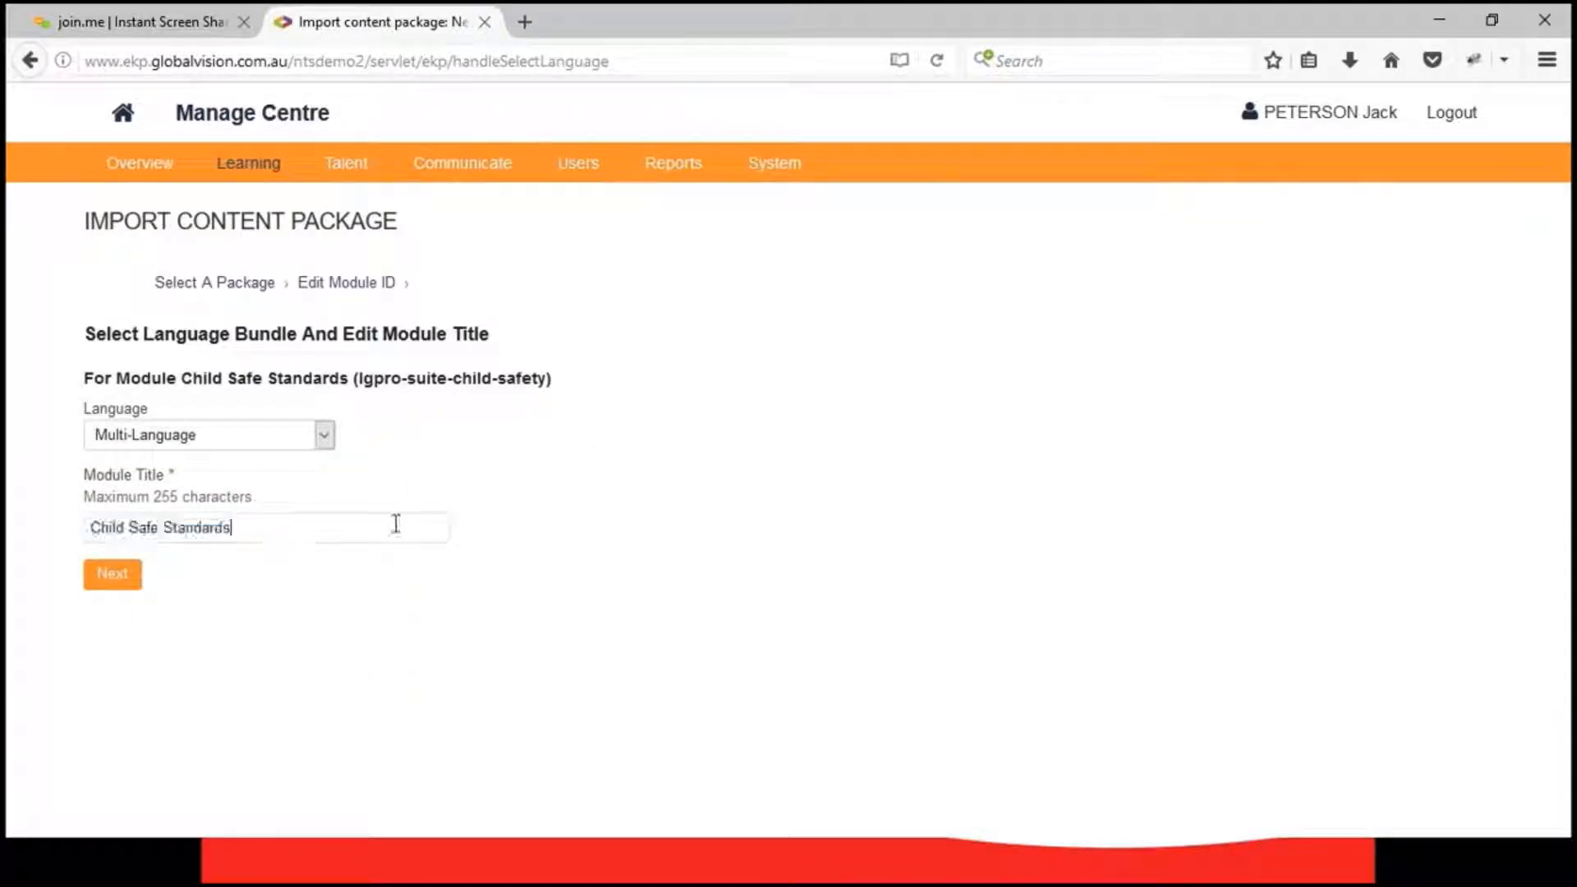
{"action": "left_click", "coordinate": [119, 585]}
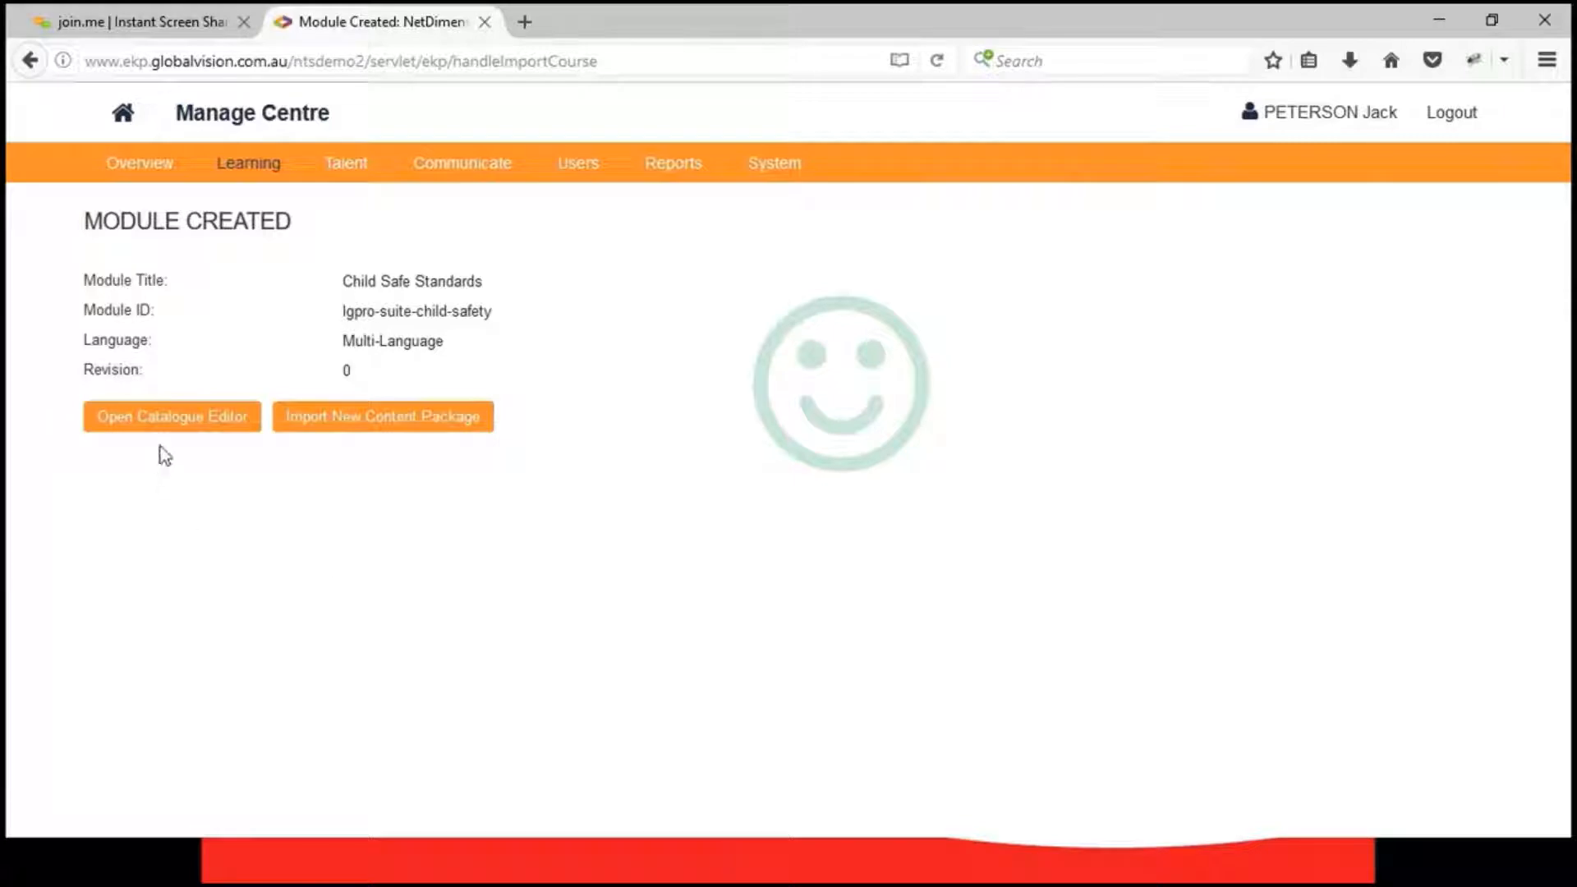
- Review the imported Child Safe Standards module's properties and catalogue configuration in a maximized Catalogue Editor, and close the editor
{"action": "left_click", "coordinate": [170, 427]}
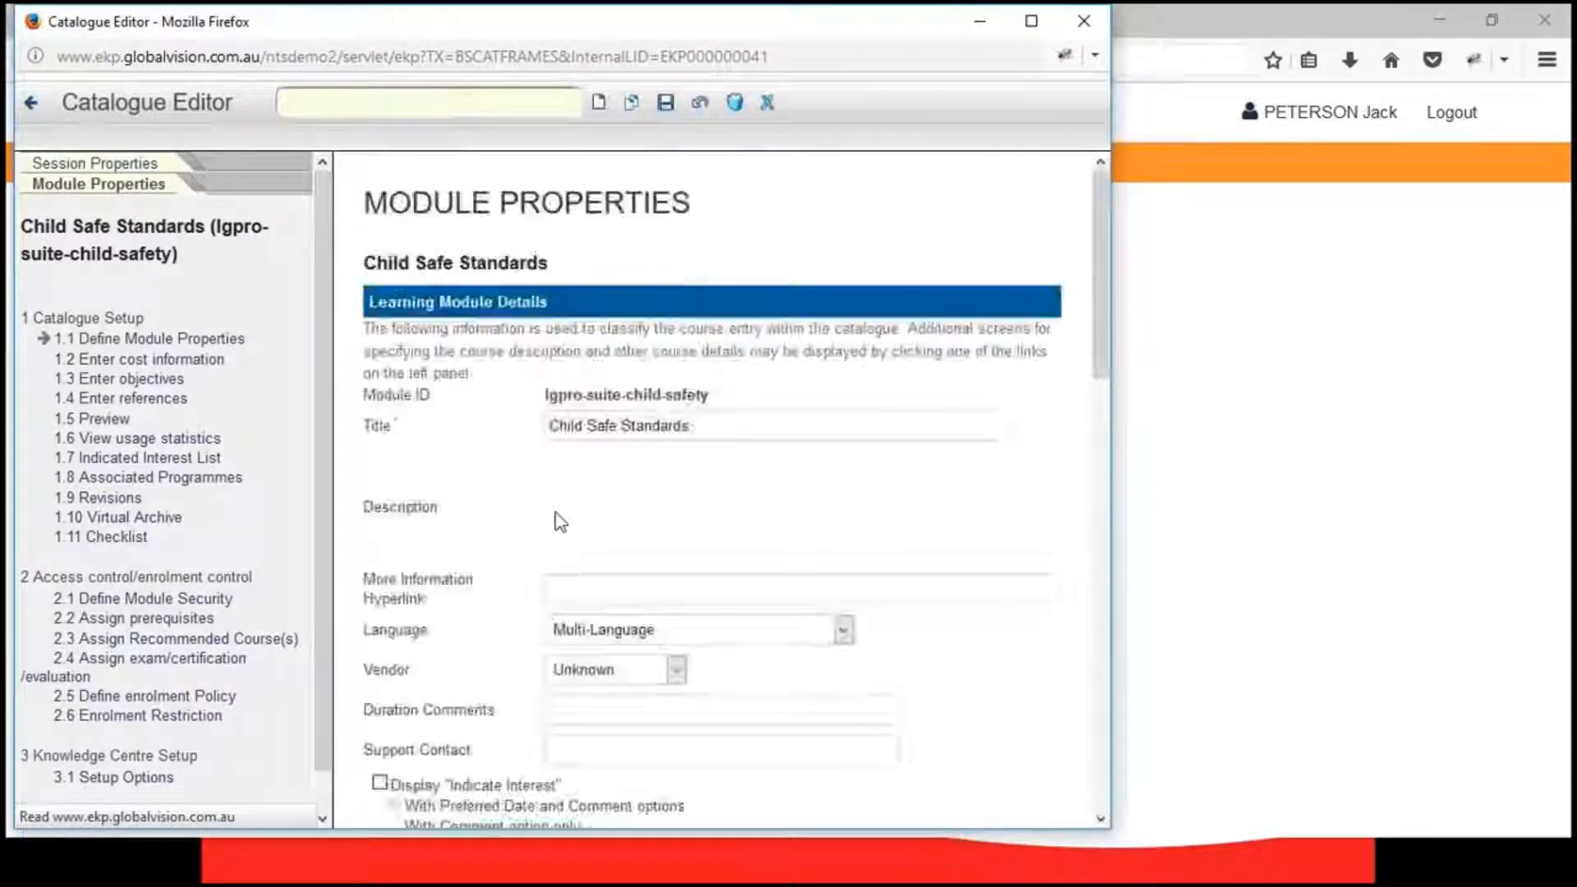
{"action": "left_click", "coordinate": [1032, 21]}
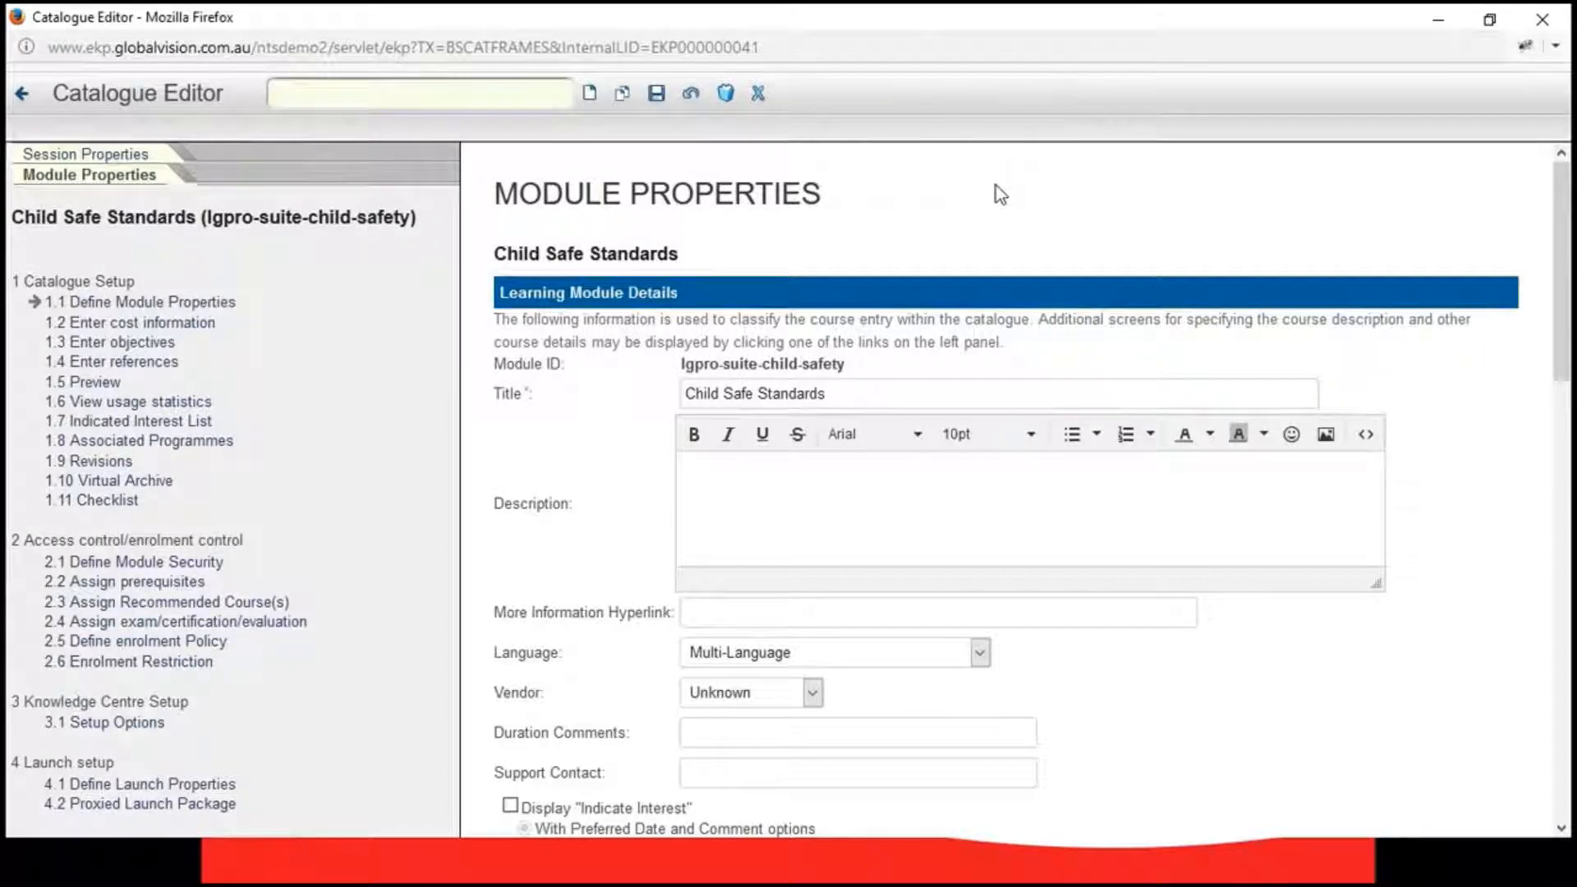
{"action": "scroll", "coordinate": [998, 193], "scroll_direction": "down", "scroll_amount": 3}
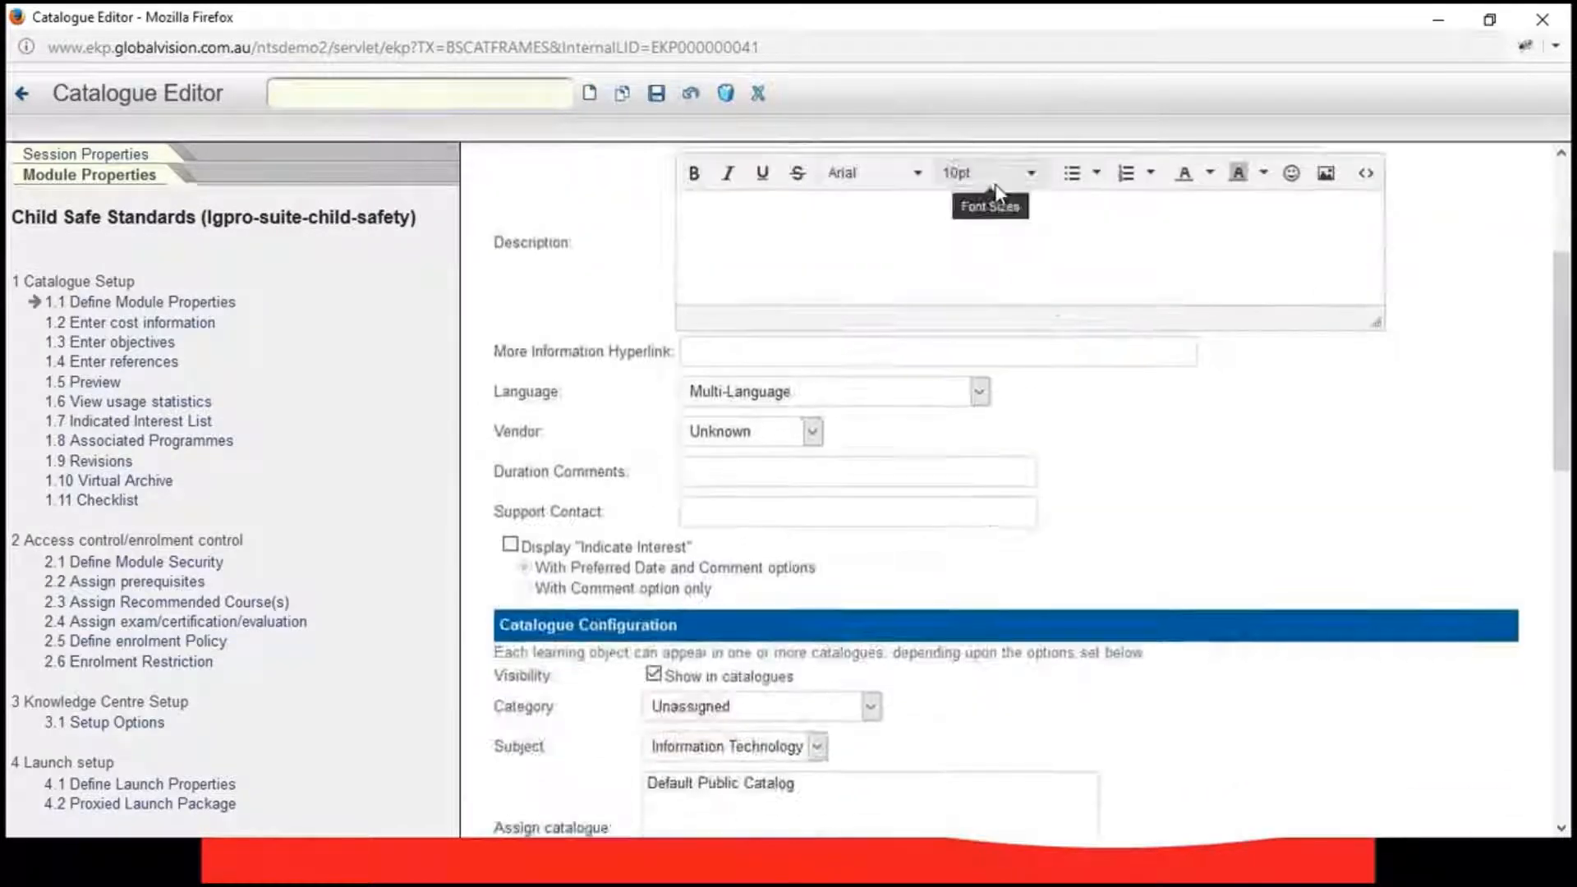
{"action": "scroll", "coordinate": [998, 194], "scroll_direction": "up", "scroll_amount": 3}
{"action": "left_click_drag", "start_coordinate": [859, 393], "coordinate": [659, 392]}
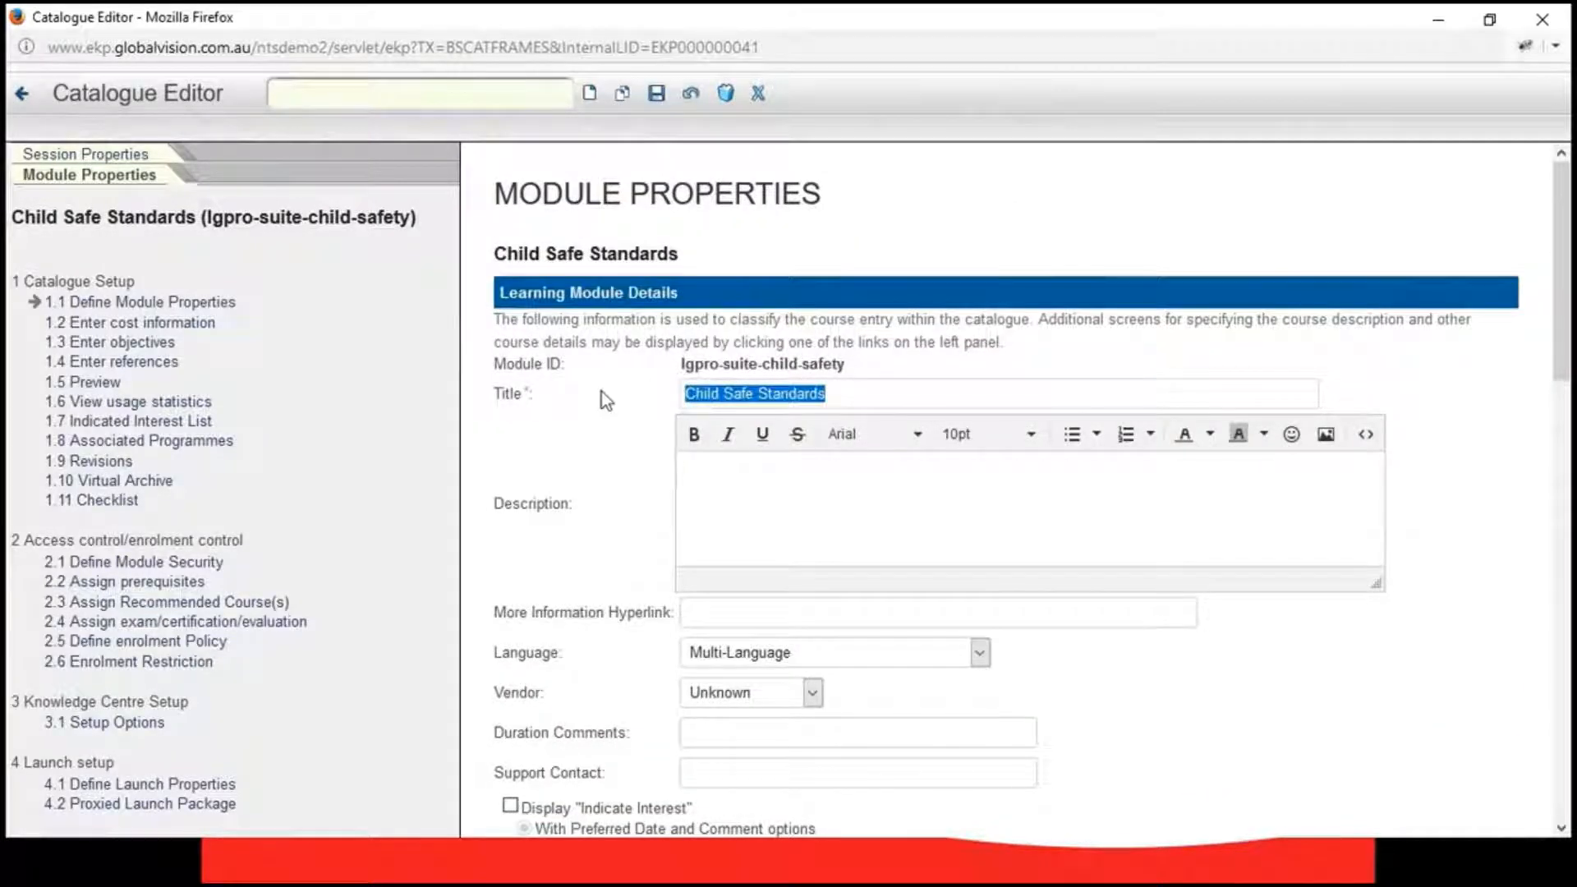
{"action": "scroll", "coordinate": [601, 391], "scroll_direction": "down", "scroll_amount": 3}
{"action": "scroll", "coordinate": [602, 391], "scroll_direction": "down", "scroll_amount": 5}
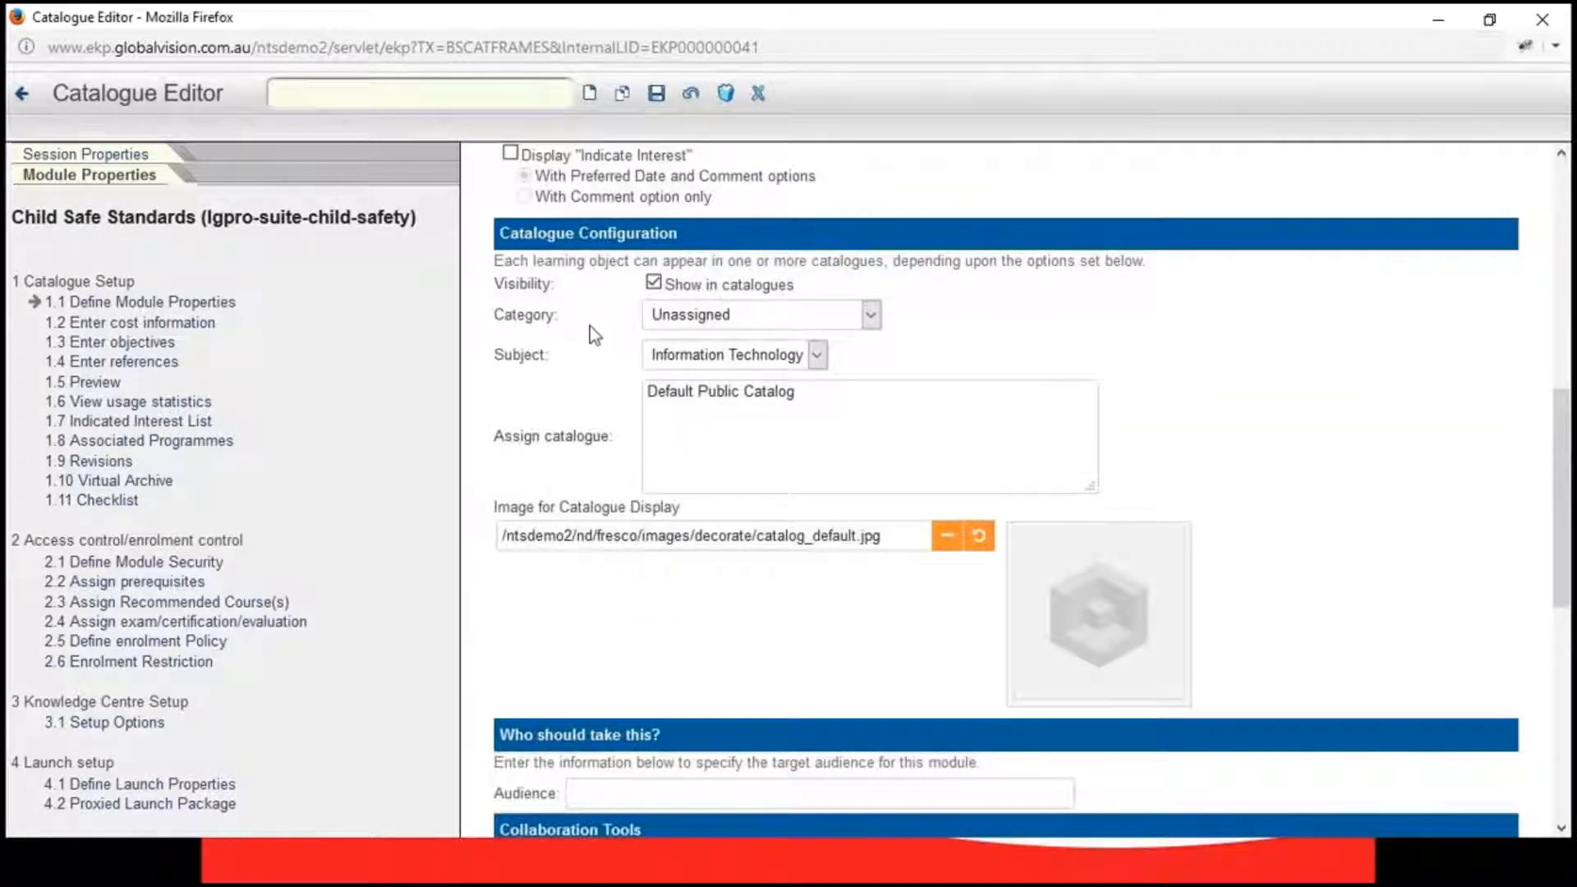
{"action": "scroll", "coordinate": [575, 326], "scroll_direction": "down", "scroll_amount": 2}
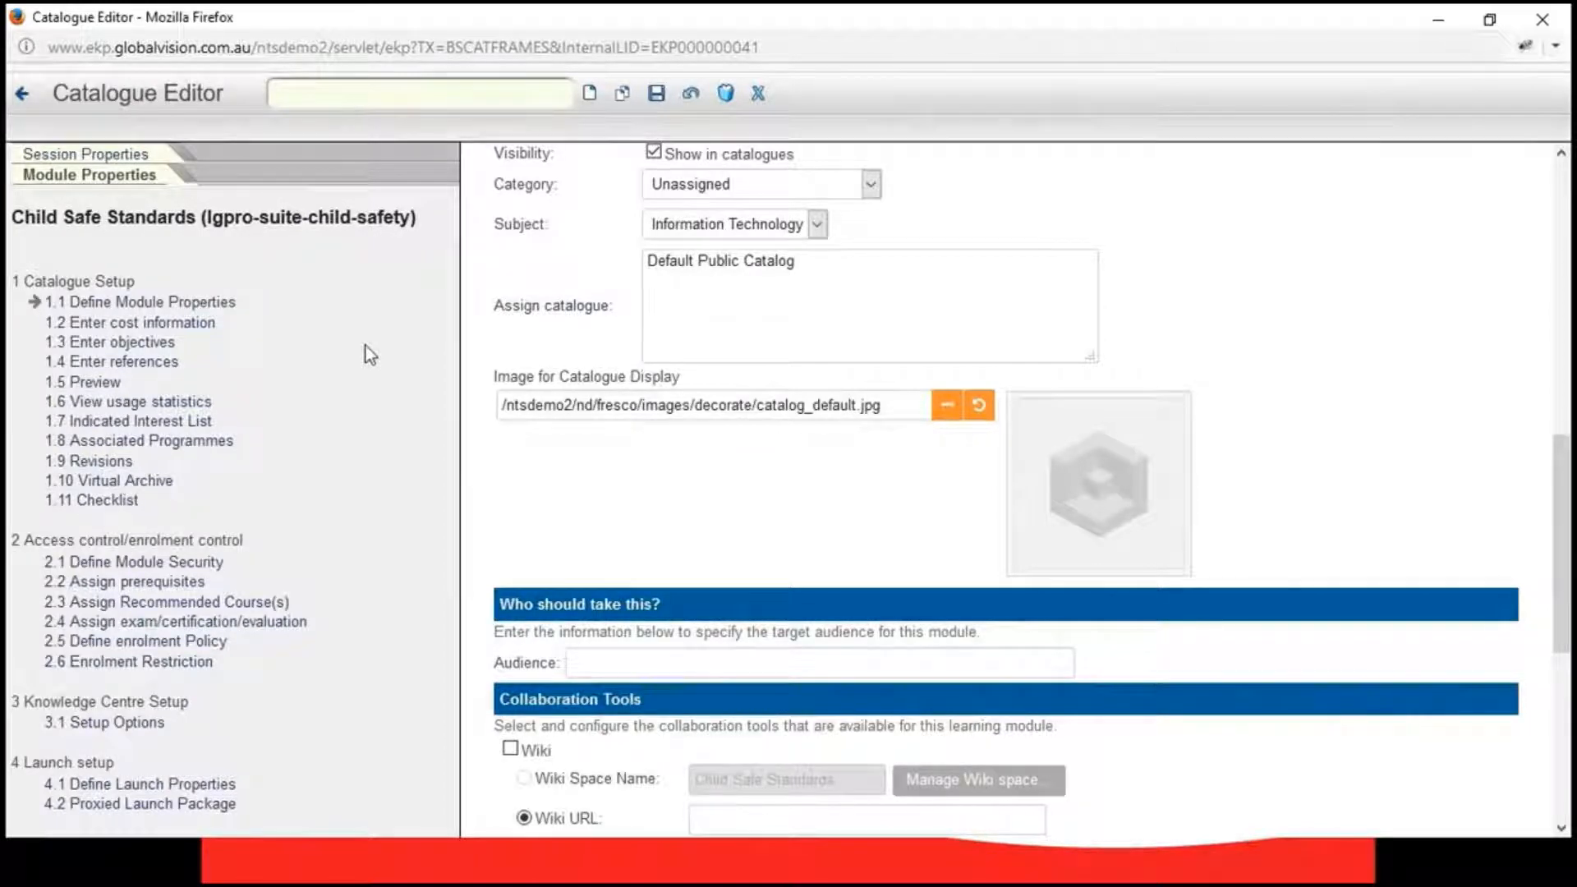
{"action": "scroll", "coordinate": [1540, 386], "scroll_direction": "up", "scroll_amount": 5}
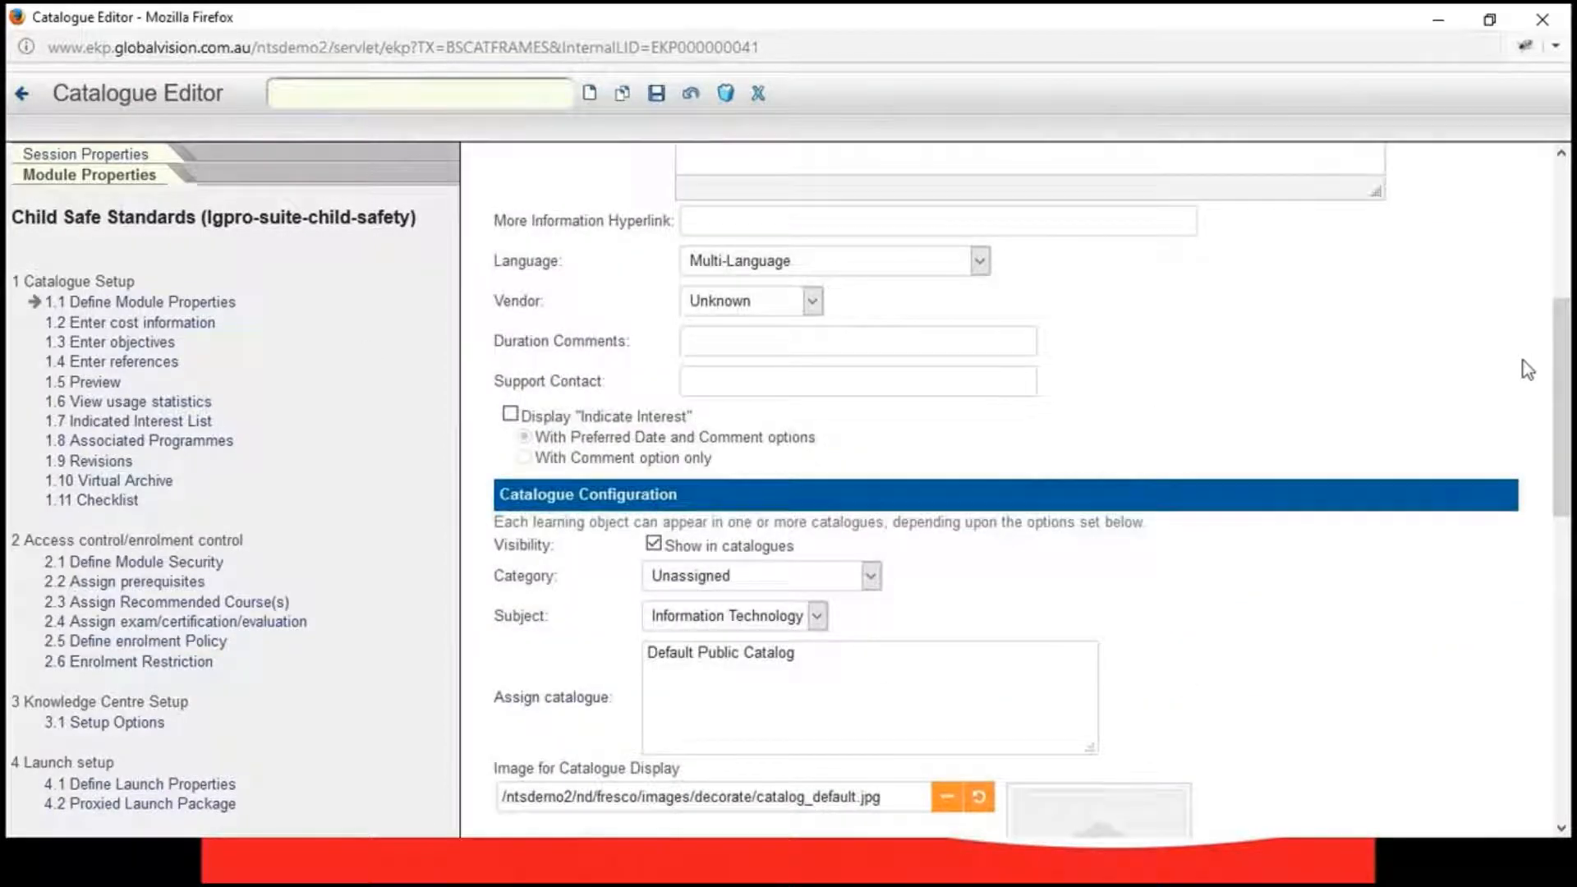
{"action": "scroll", "coordinate": [1532, 374], "scroll_direction": "up", "scroll_amount": 3}
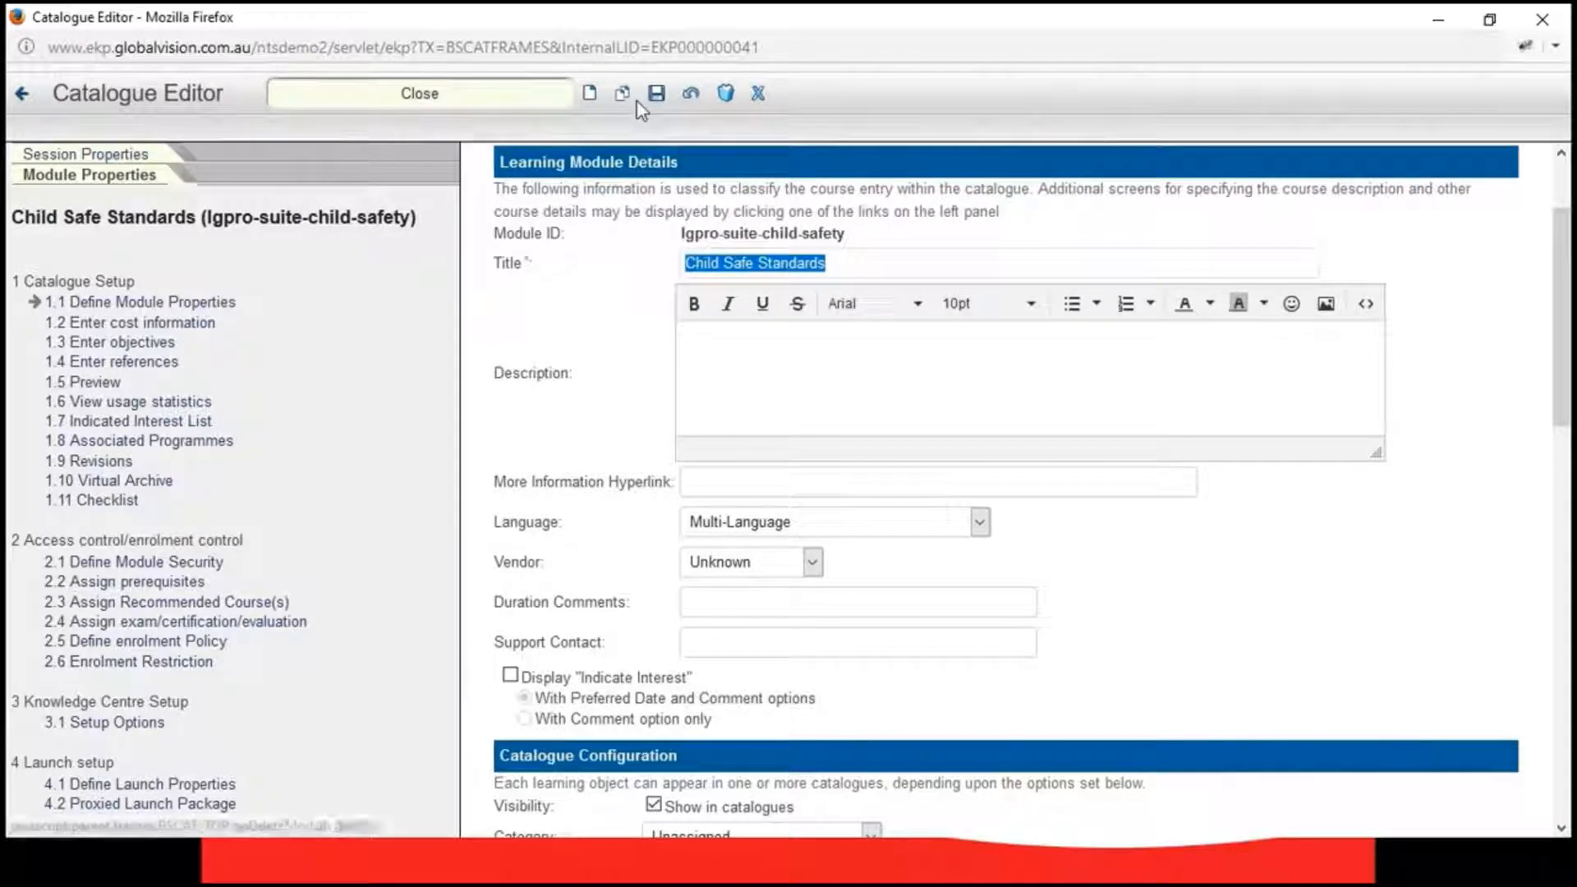
{"action": "left_click", "coordinate": [759, 100]}
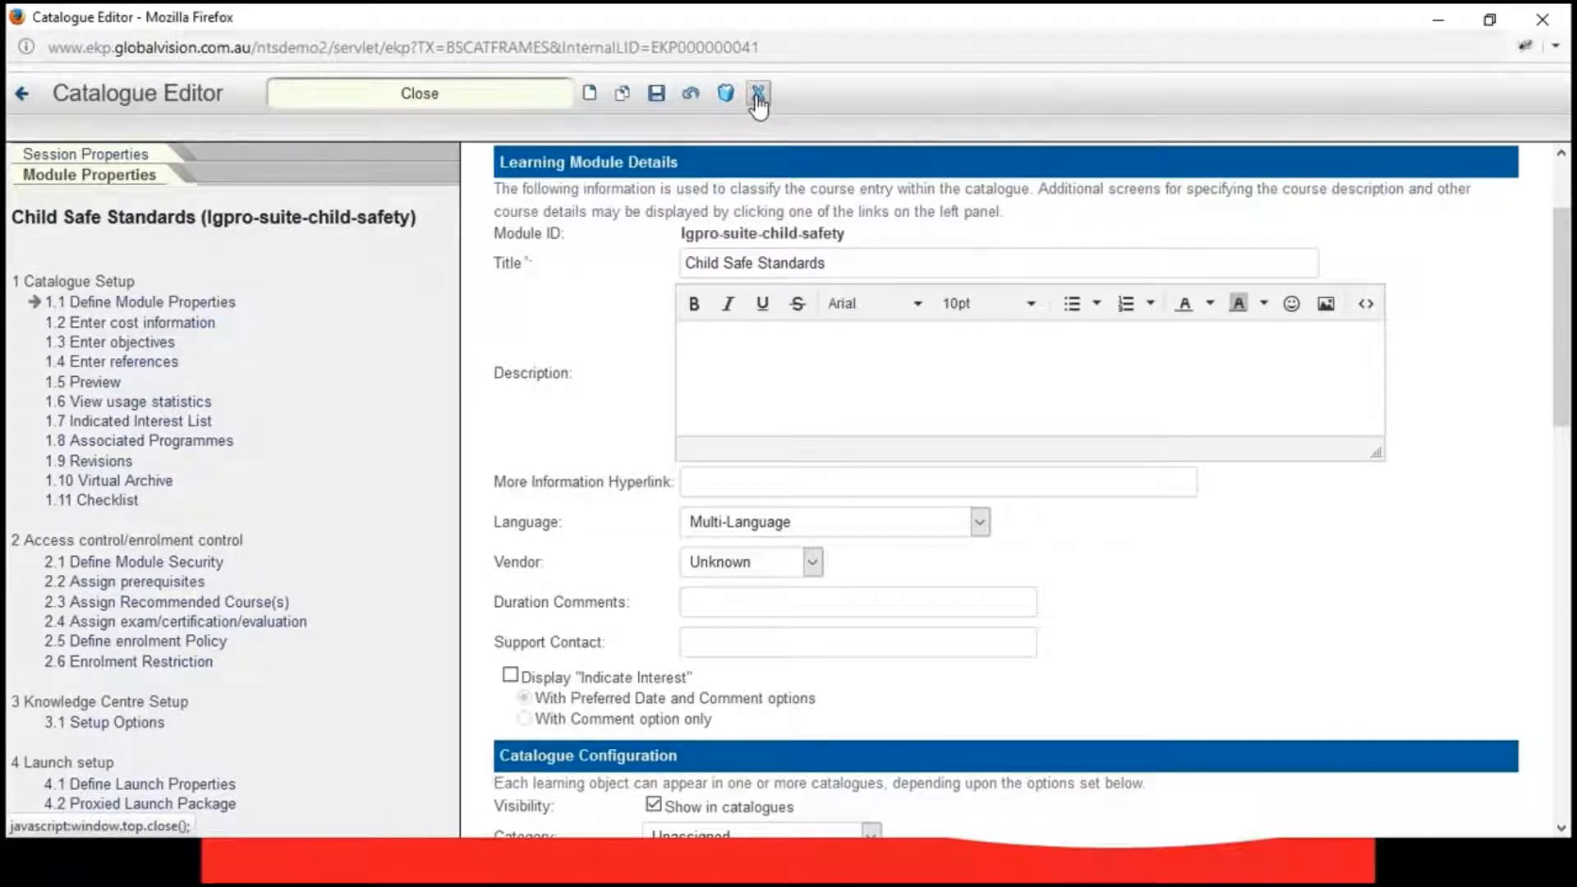
{"action": "left_click", "coordinate": [759, 100]}
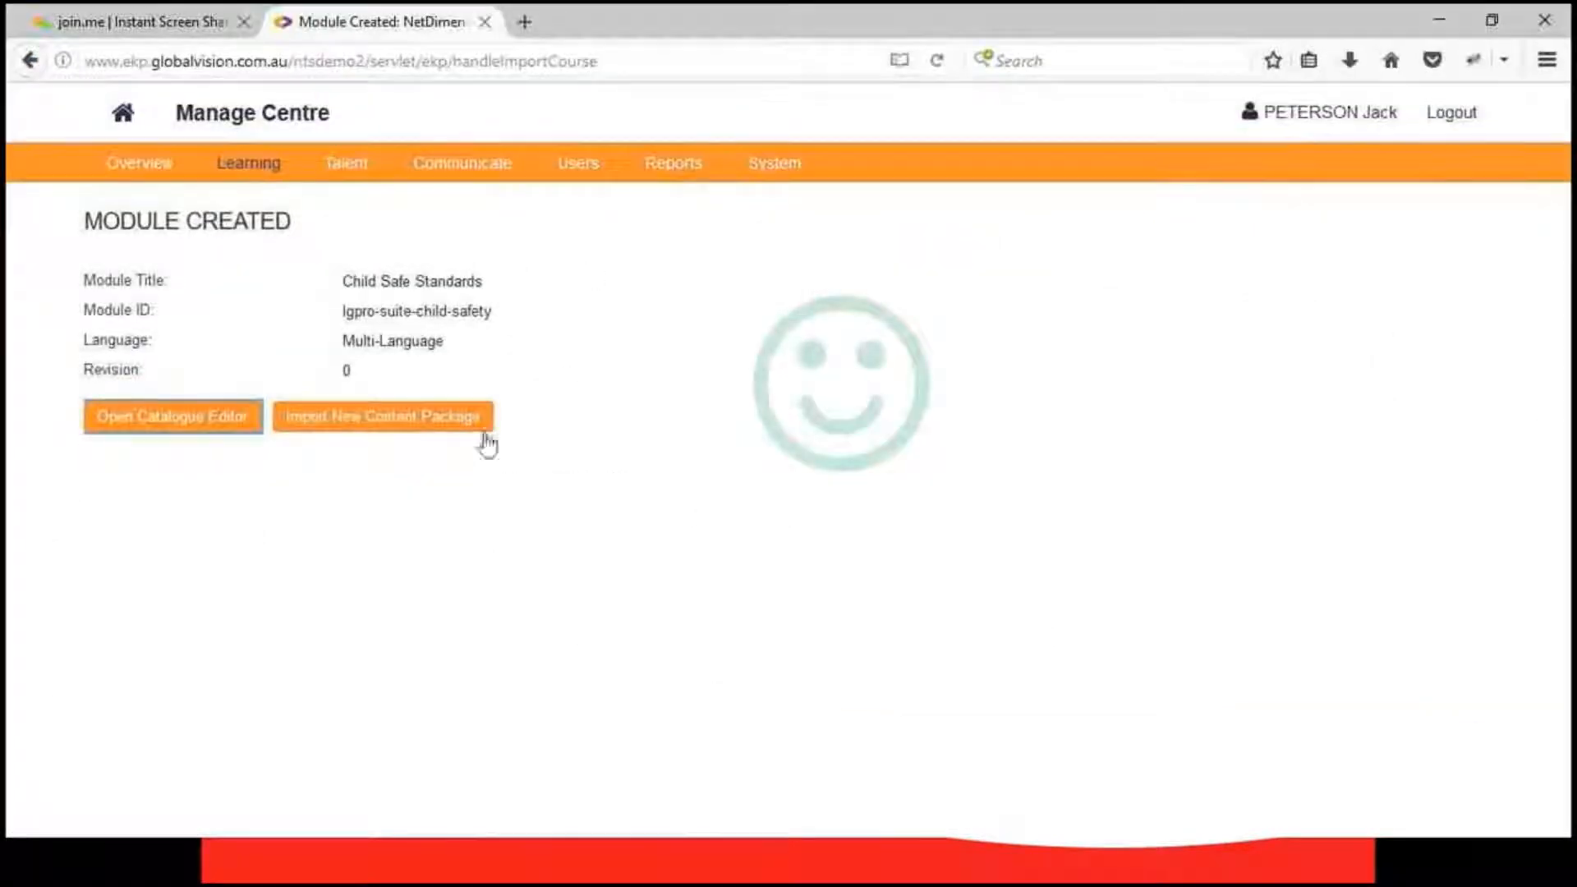
- Go to the Course CSV Loader page, download the CSV file template and open coursedataloadertemplate.csv in Microsoft Excel
{"action": "mouse_move", "coordinate": [235, 171]}
{"action": "scroll", "coordinate": [496, 498], "scroll_direction": "down", "scroll_amount": 3}
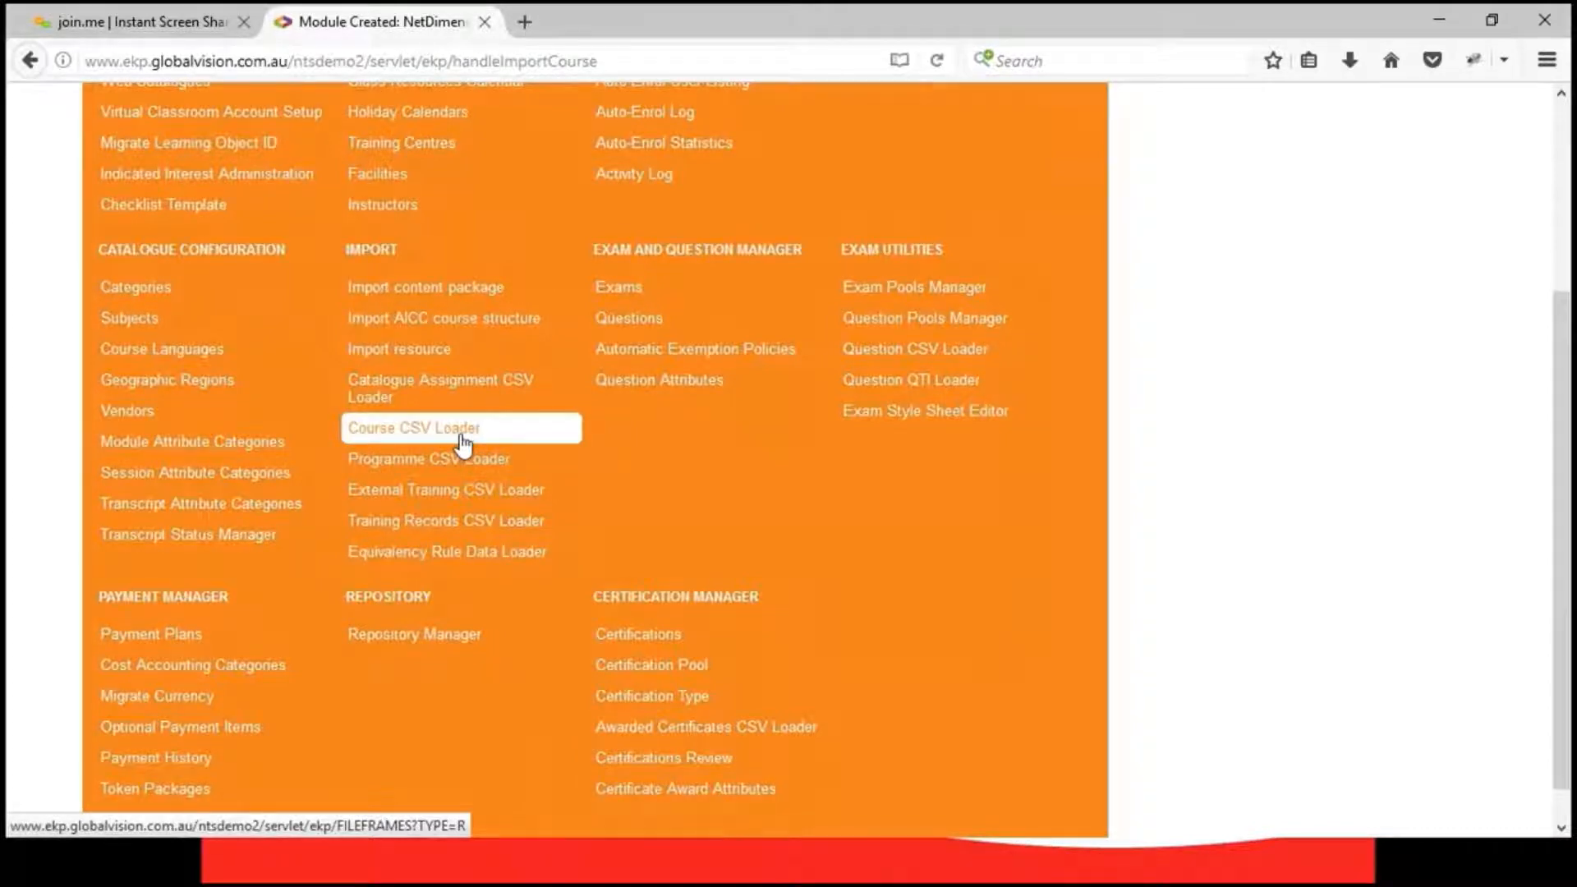
{"action": "left_click", "coordinate": [464, 444]}
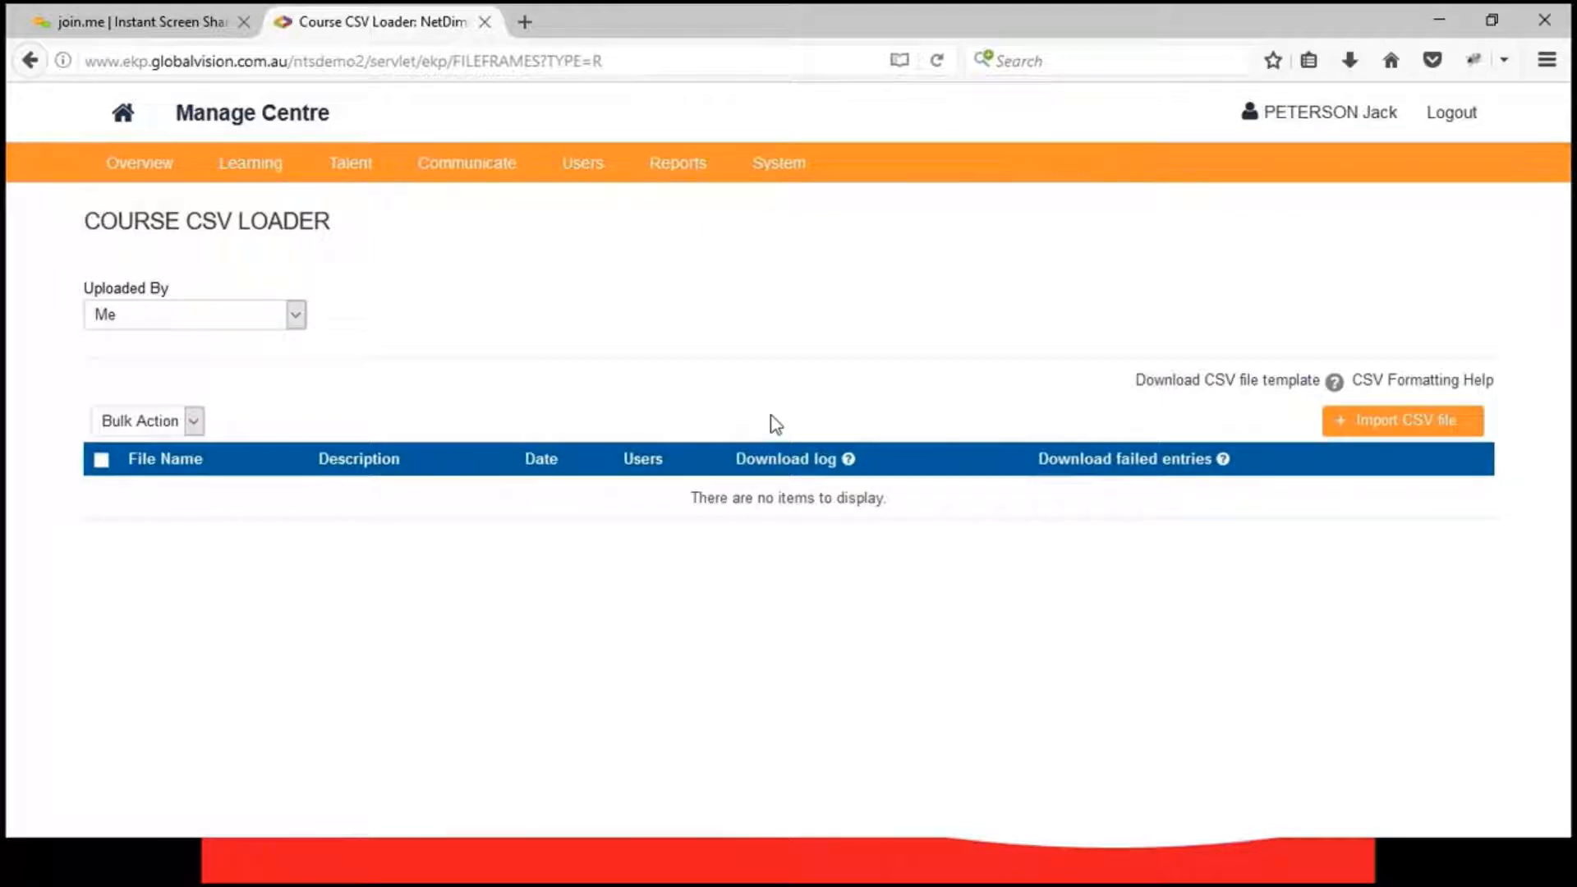
{"action": "left_click", "coordinate": [1243, 386]}
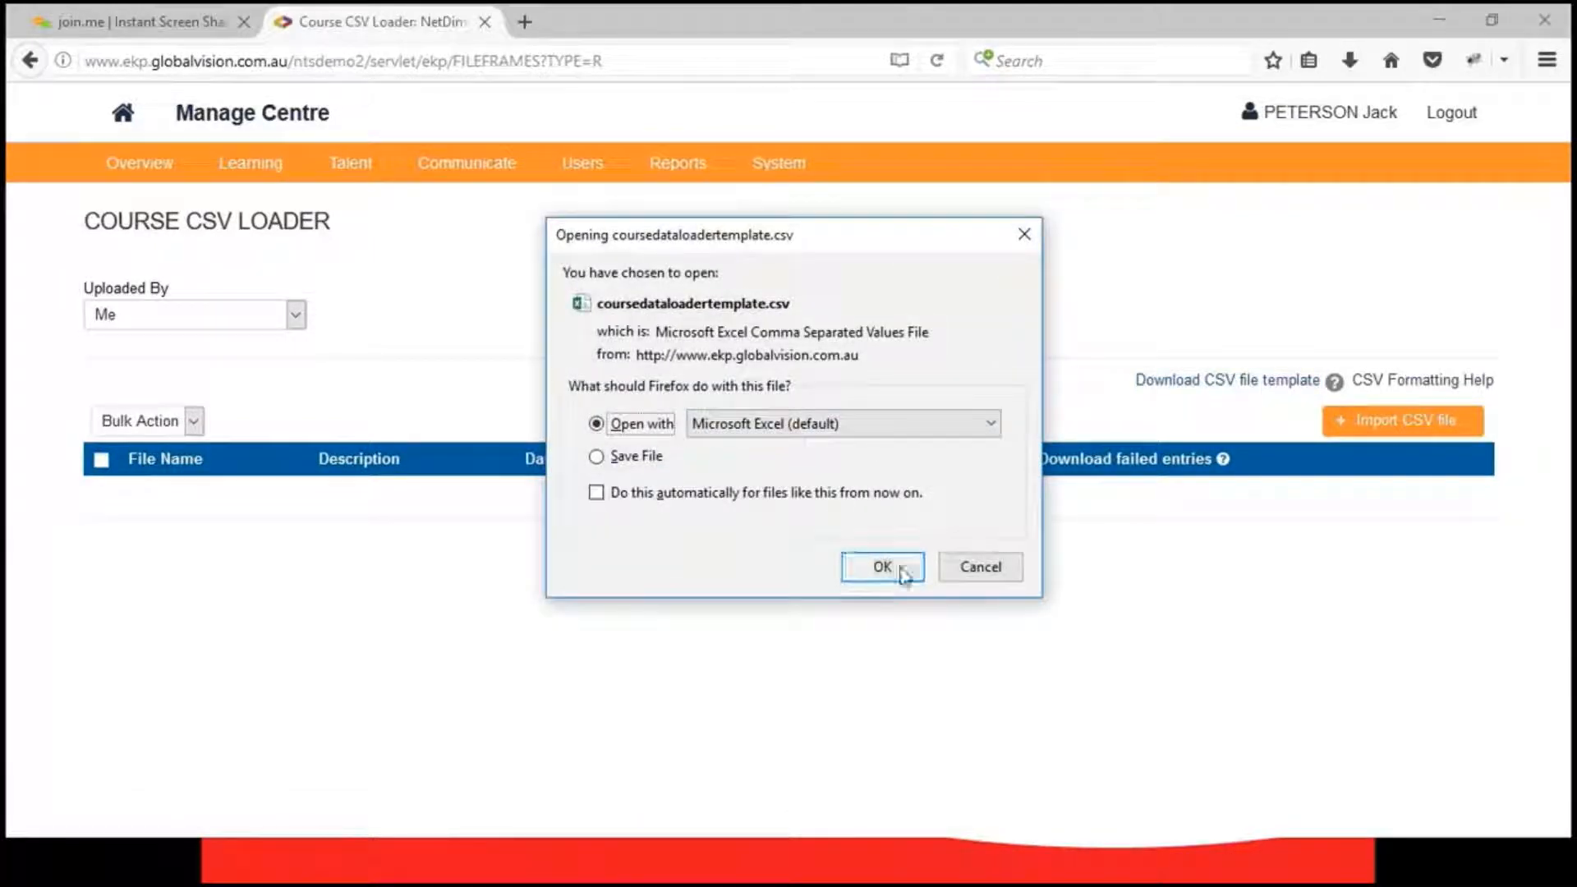
{"action": "left_click", "coordinate": [901, 567]}
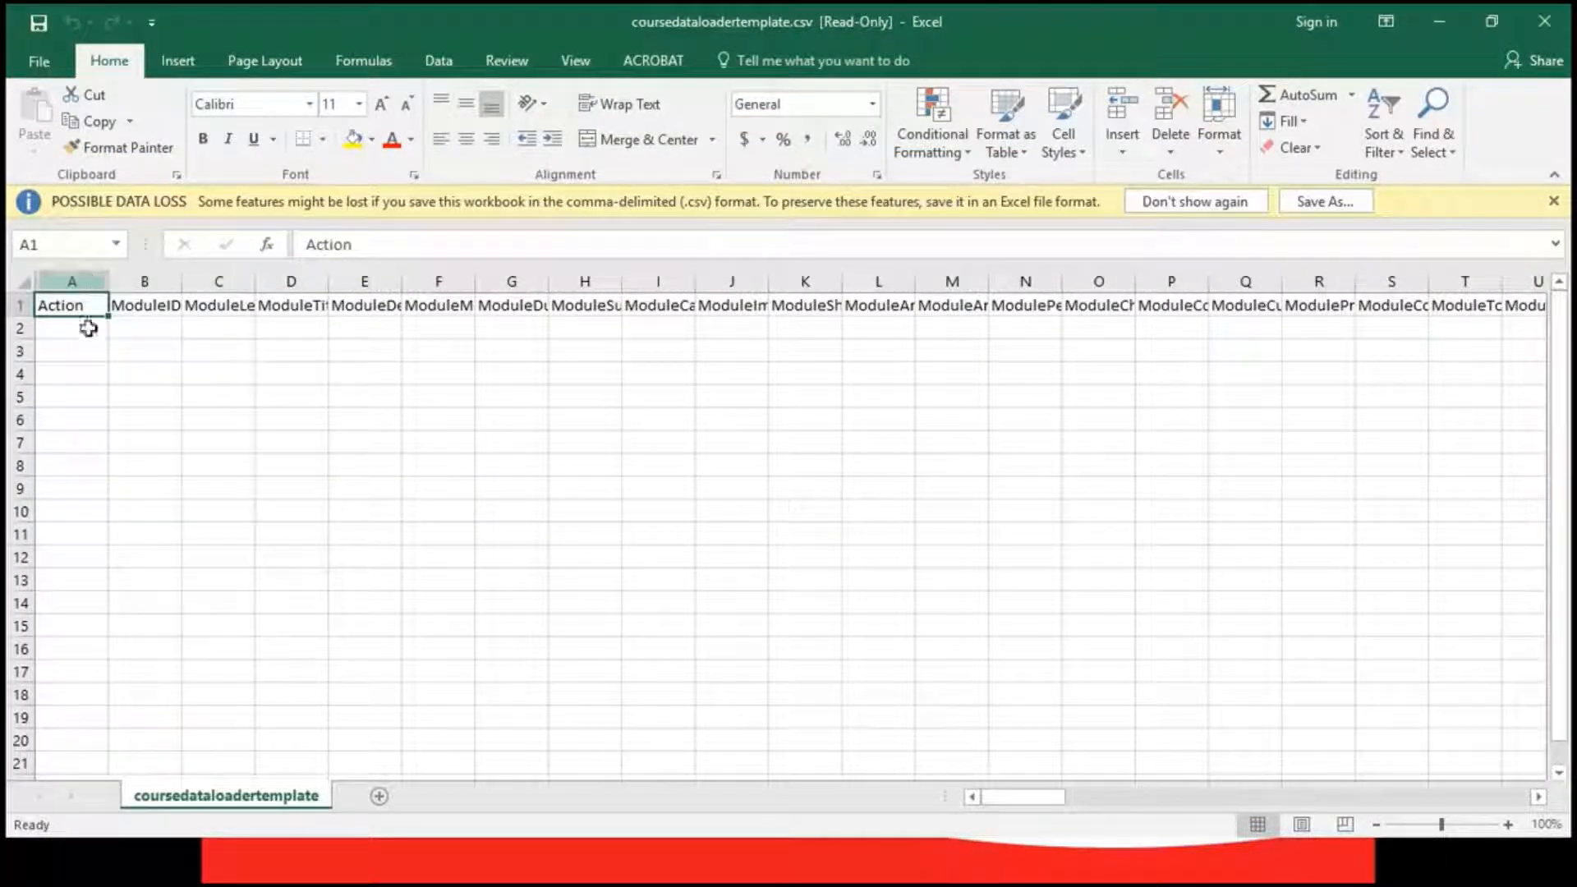
- Examine the template's header row from the Action column through the session columns, and minimize the workbook
{"action": "left_click_drag", "start_coordinate": [88, 319], "coordinate": [1546, 303]}
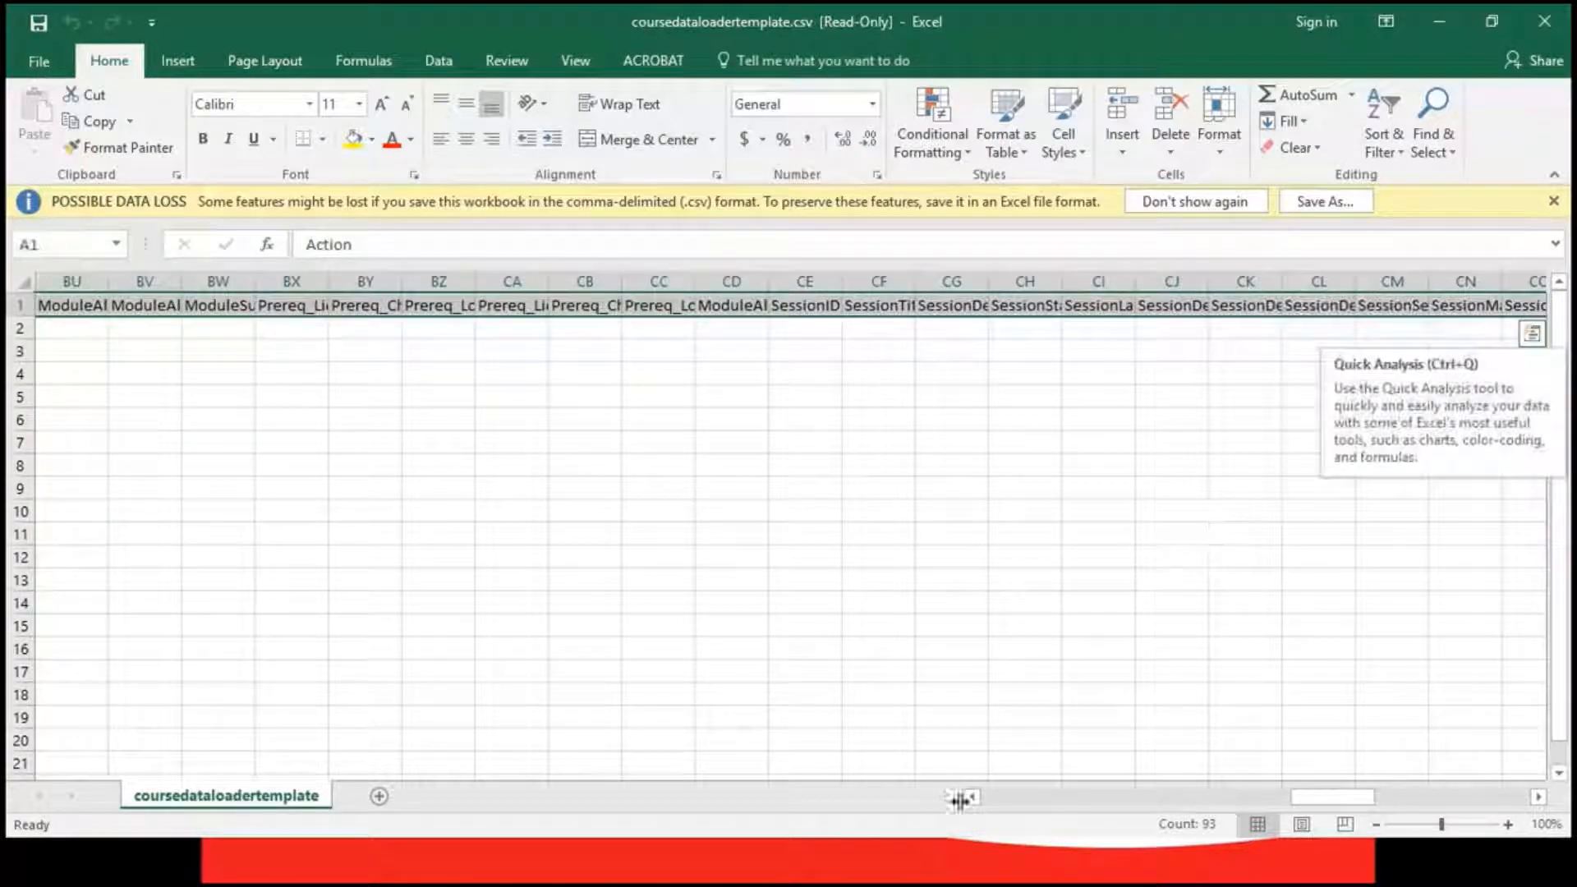
{"action": "left_click_drag", "start_coordinate": [1350, 797], "coordinate": [994, 798]}
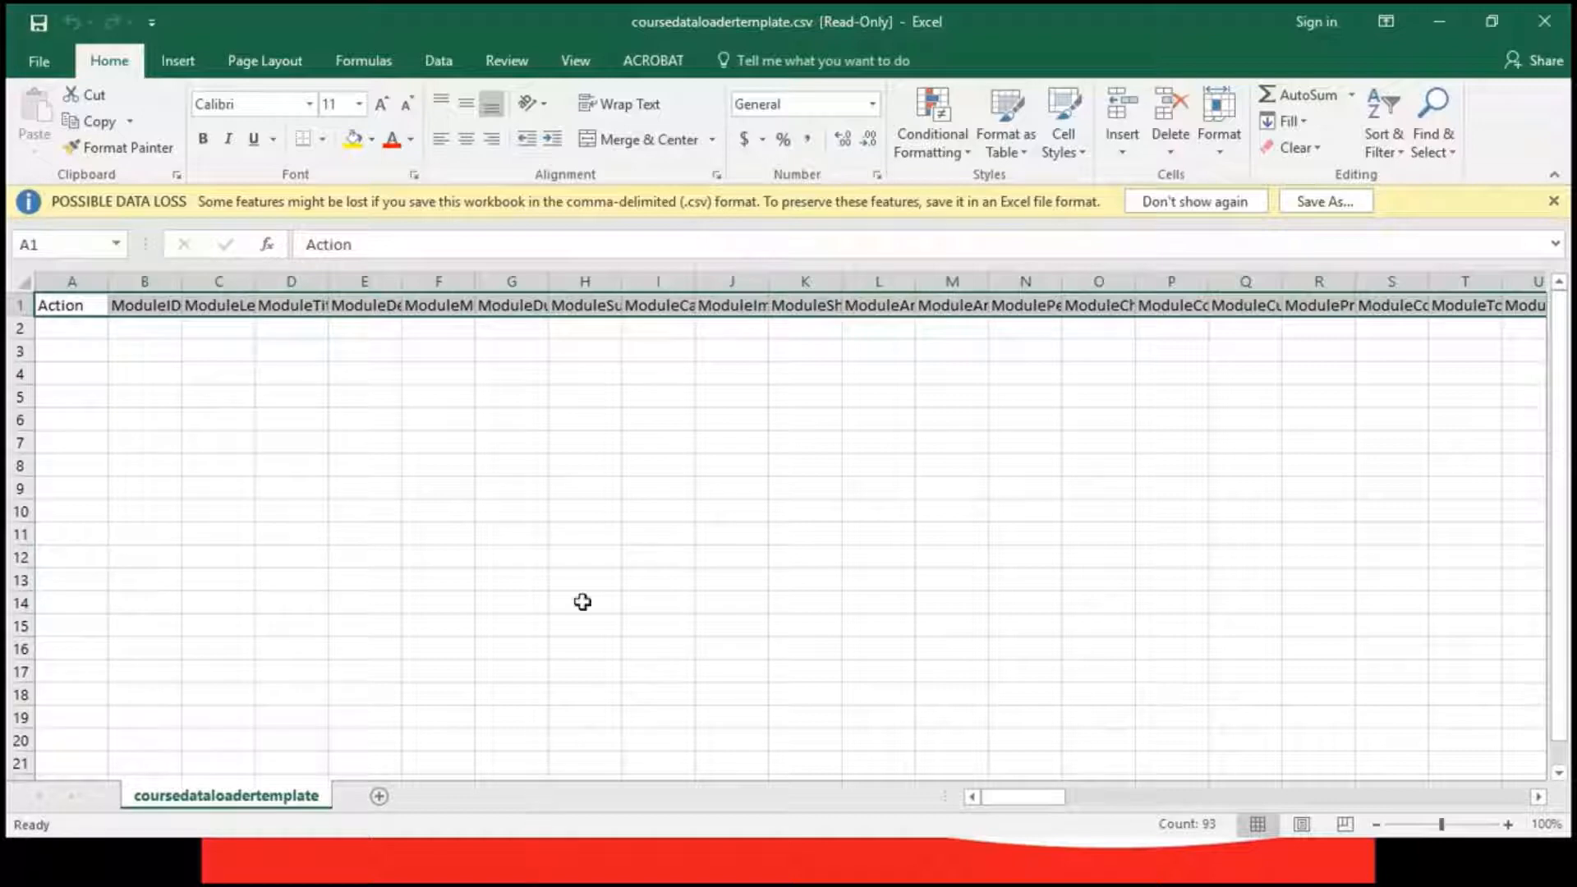
{"action": "left_click", "coordinate": [1447, 18]}
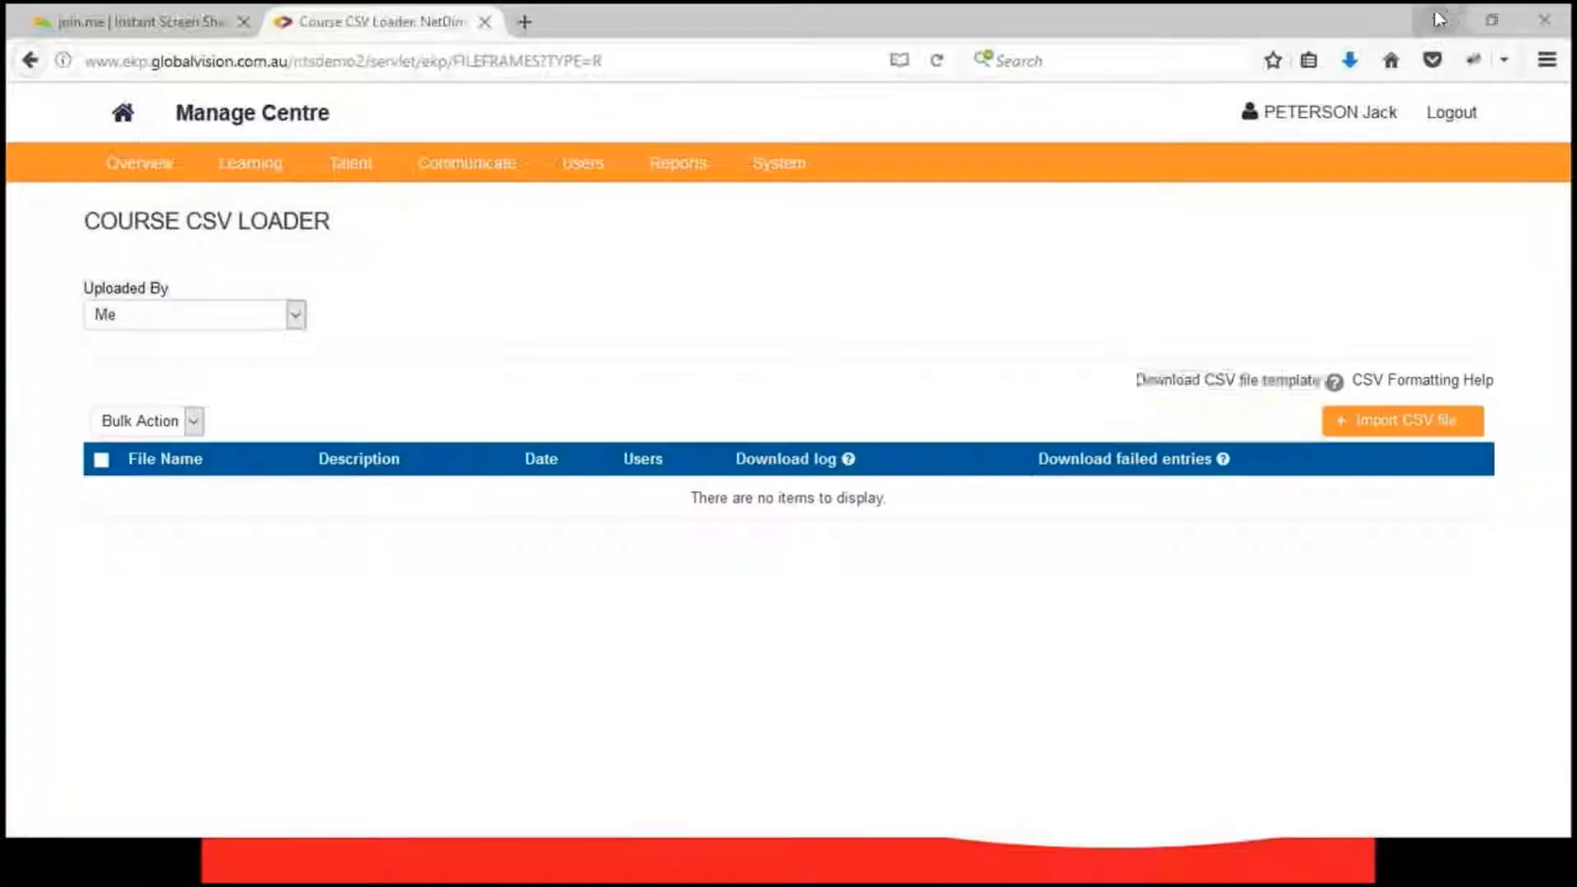
- Open the CSV Formatting Help and examine the permitted values for the Action, ModuleID, ModuleLearningType and following fields
{"action": "left_click", "coordinate": [1467, 382]}
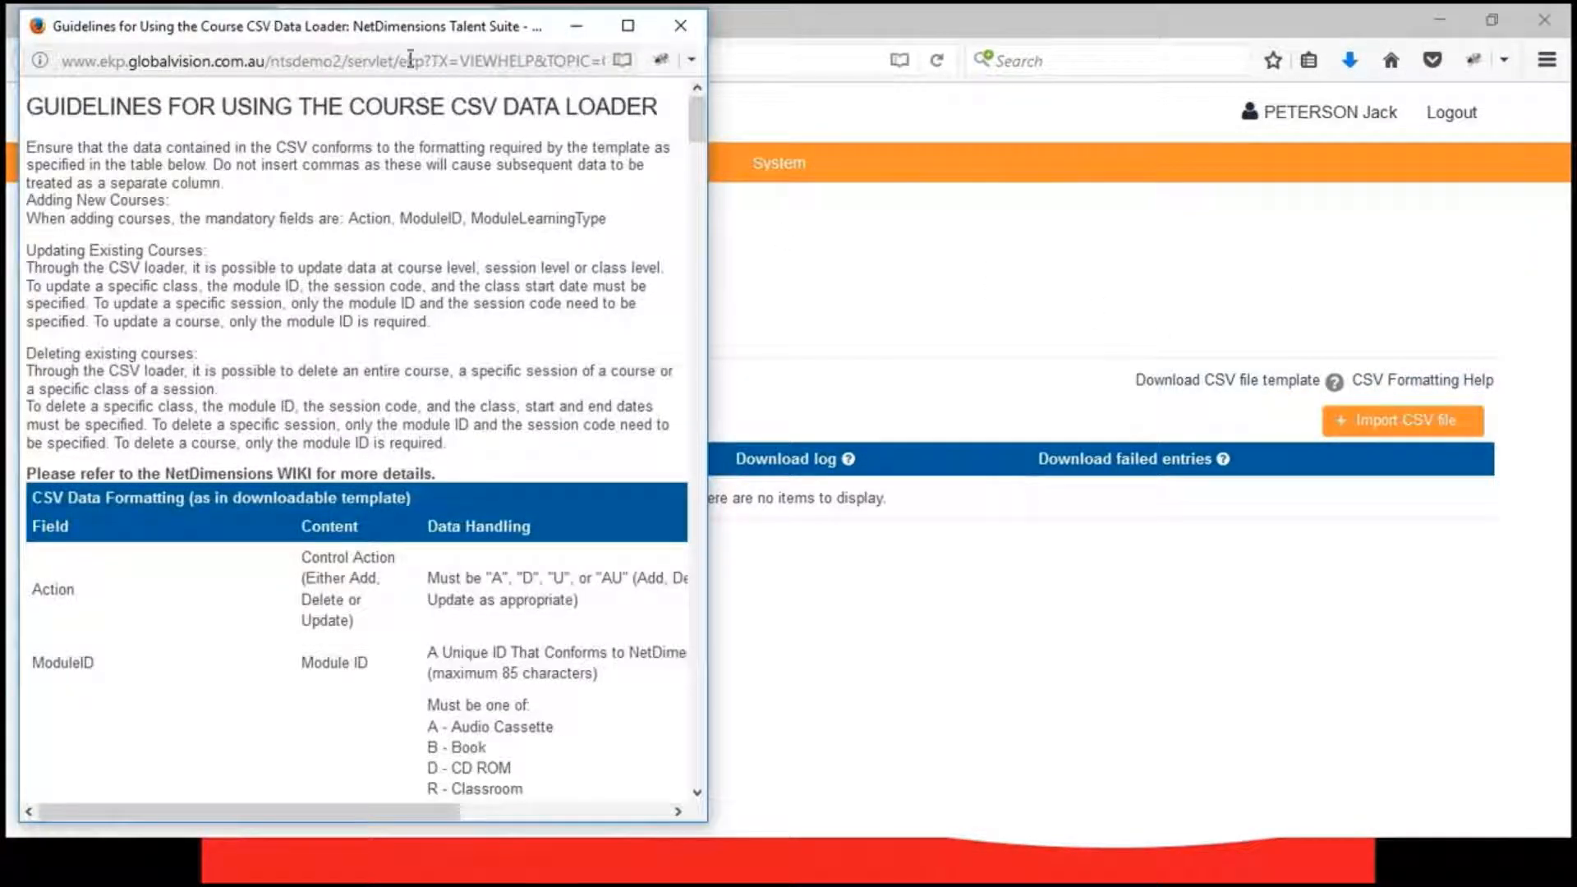
{"action": "scroll", "coordinate": [182, 345], "scroll_direction": "down", "scroll_amount": 5}
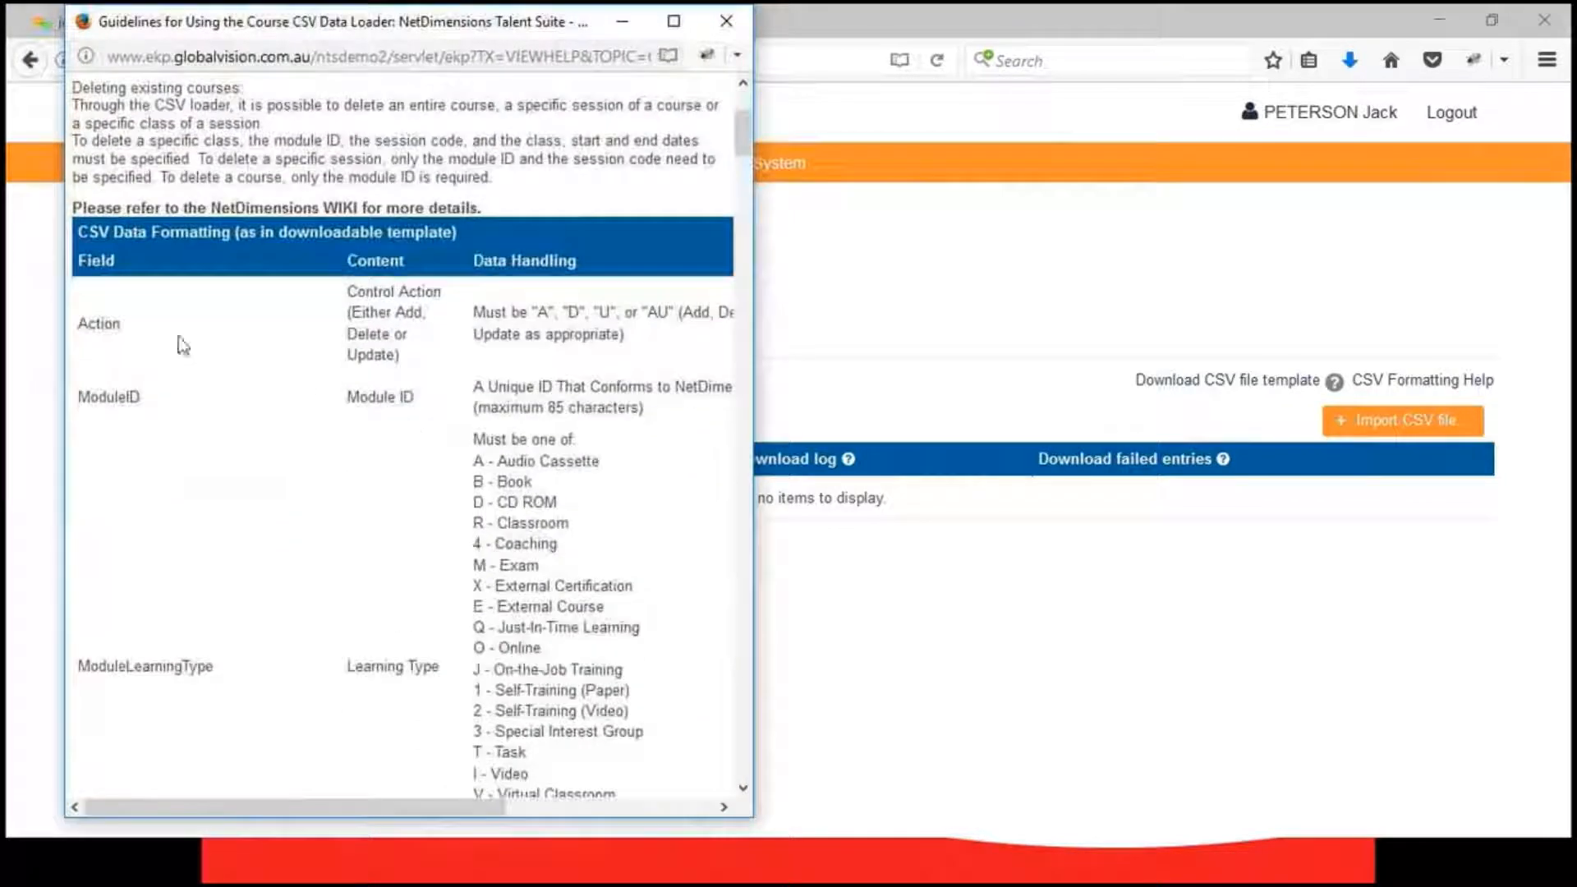
{"action": "scroll", "coordinate": [131, 328], "scroll_direction": "up", "scroll_amount": 3}
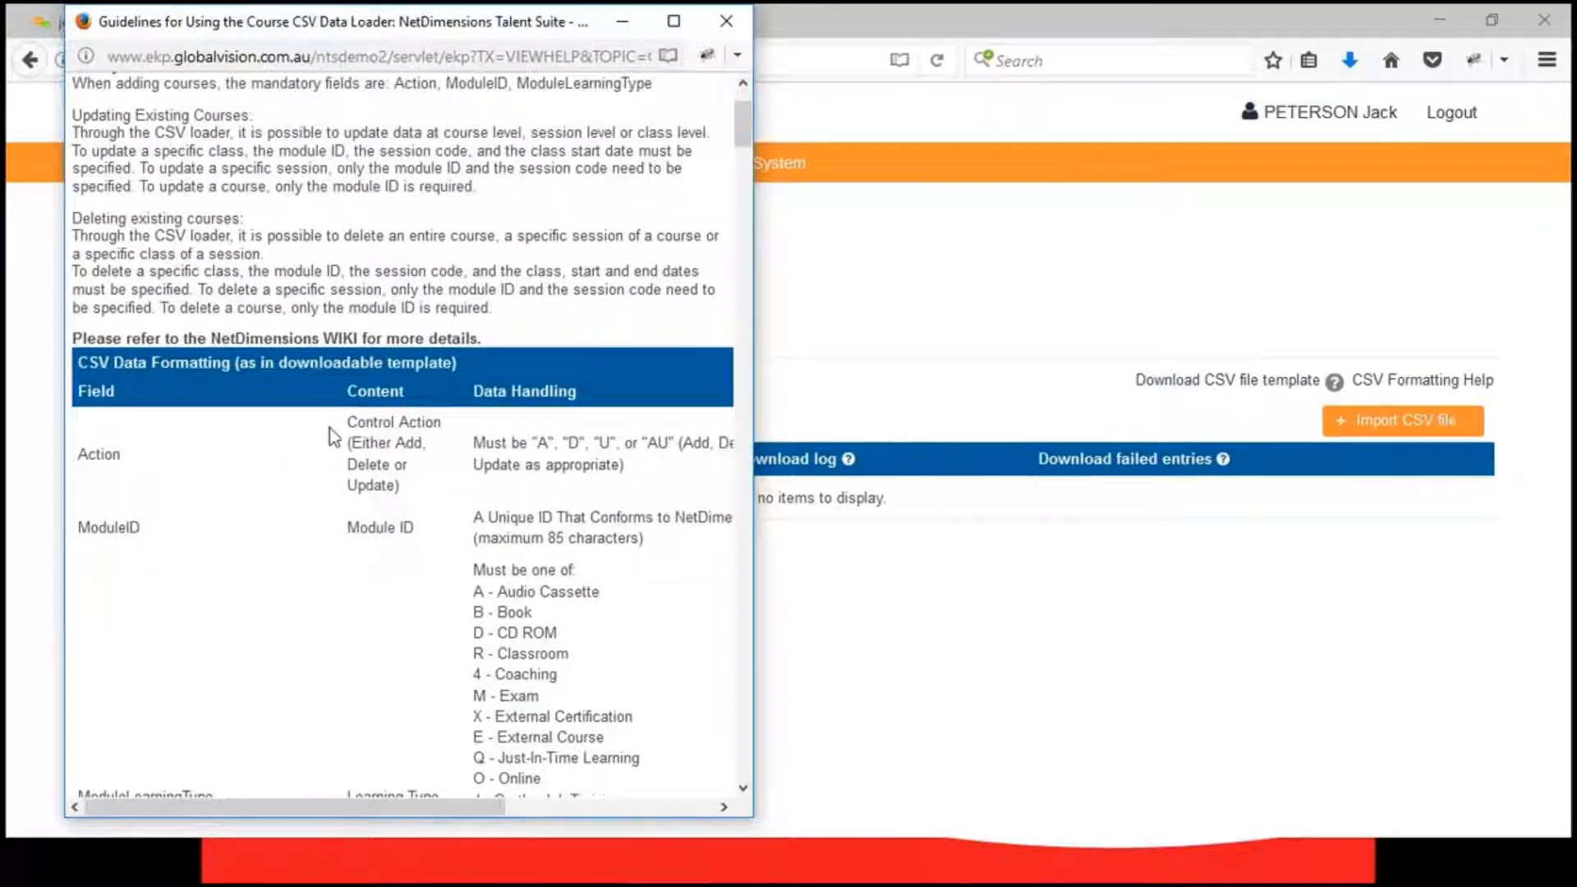
{"action": "left_click_drag", "start_coordinate": [333, 437], "coordinate": [437, 490]}
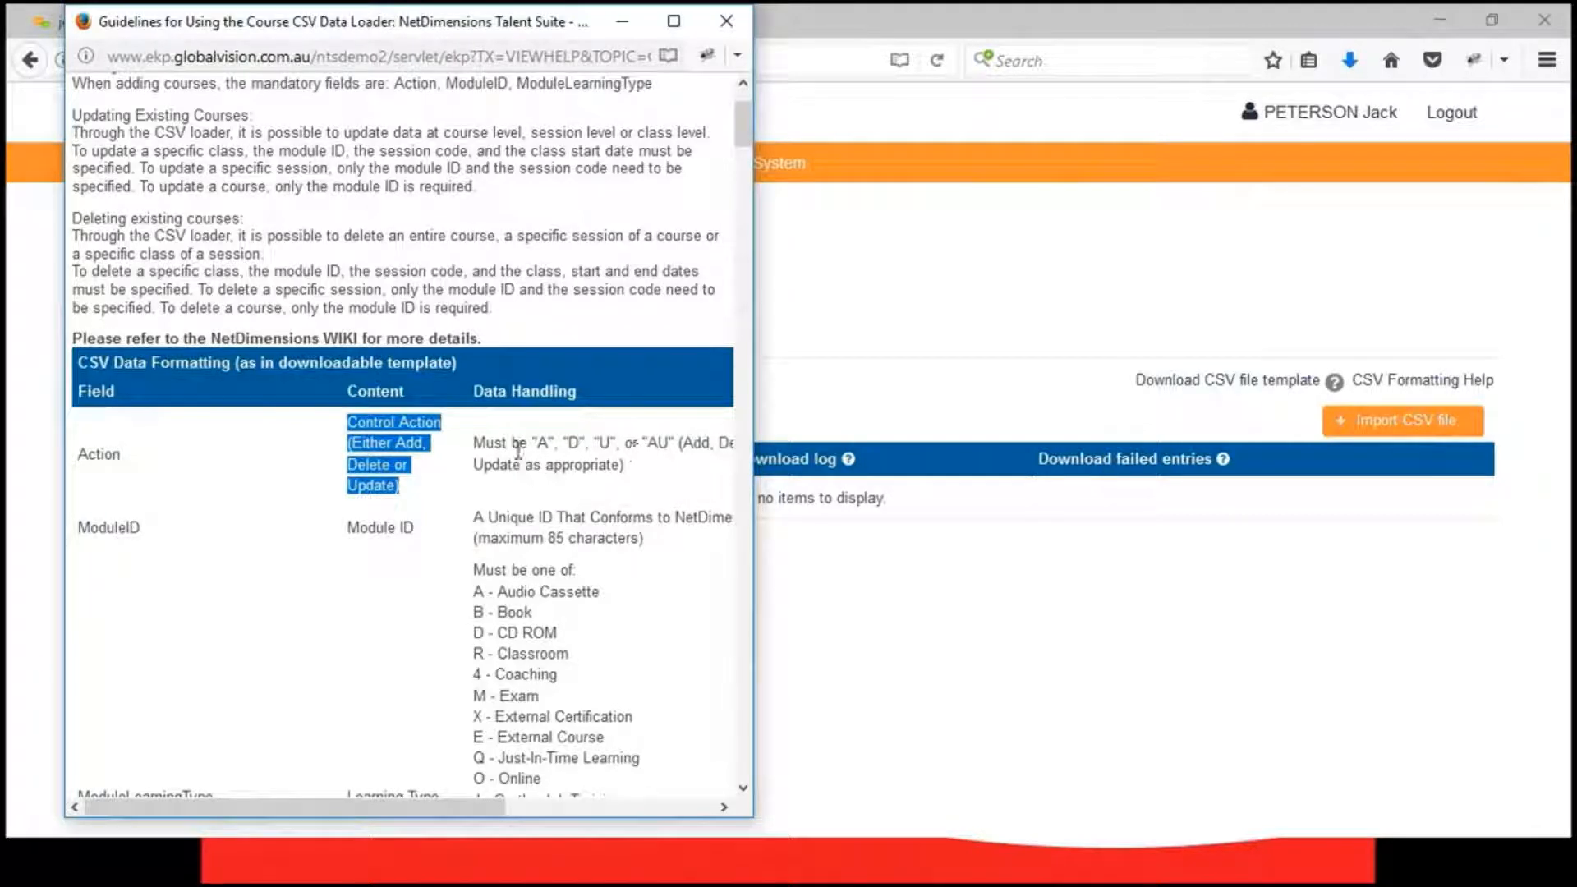
{"action": "left_click_drag", "start_coordinate": [532, 444], "coordinate": [555, 445]}
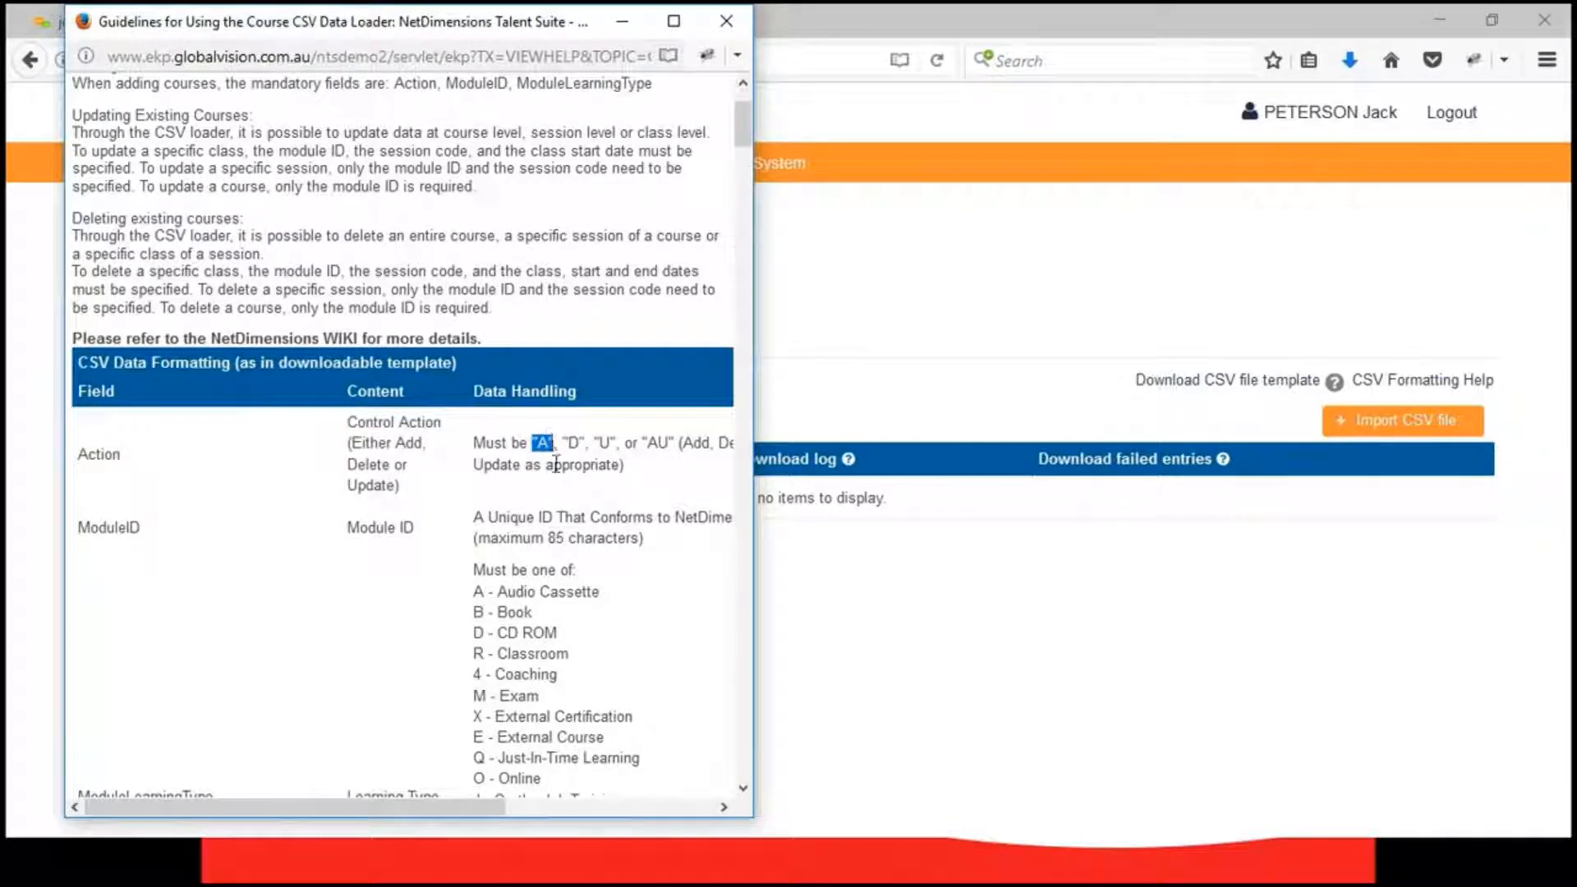
{"action": "scroll", "coordinate": [556, 463], "scroll_direction": "down", "scroll_amount": 3}
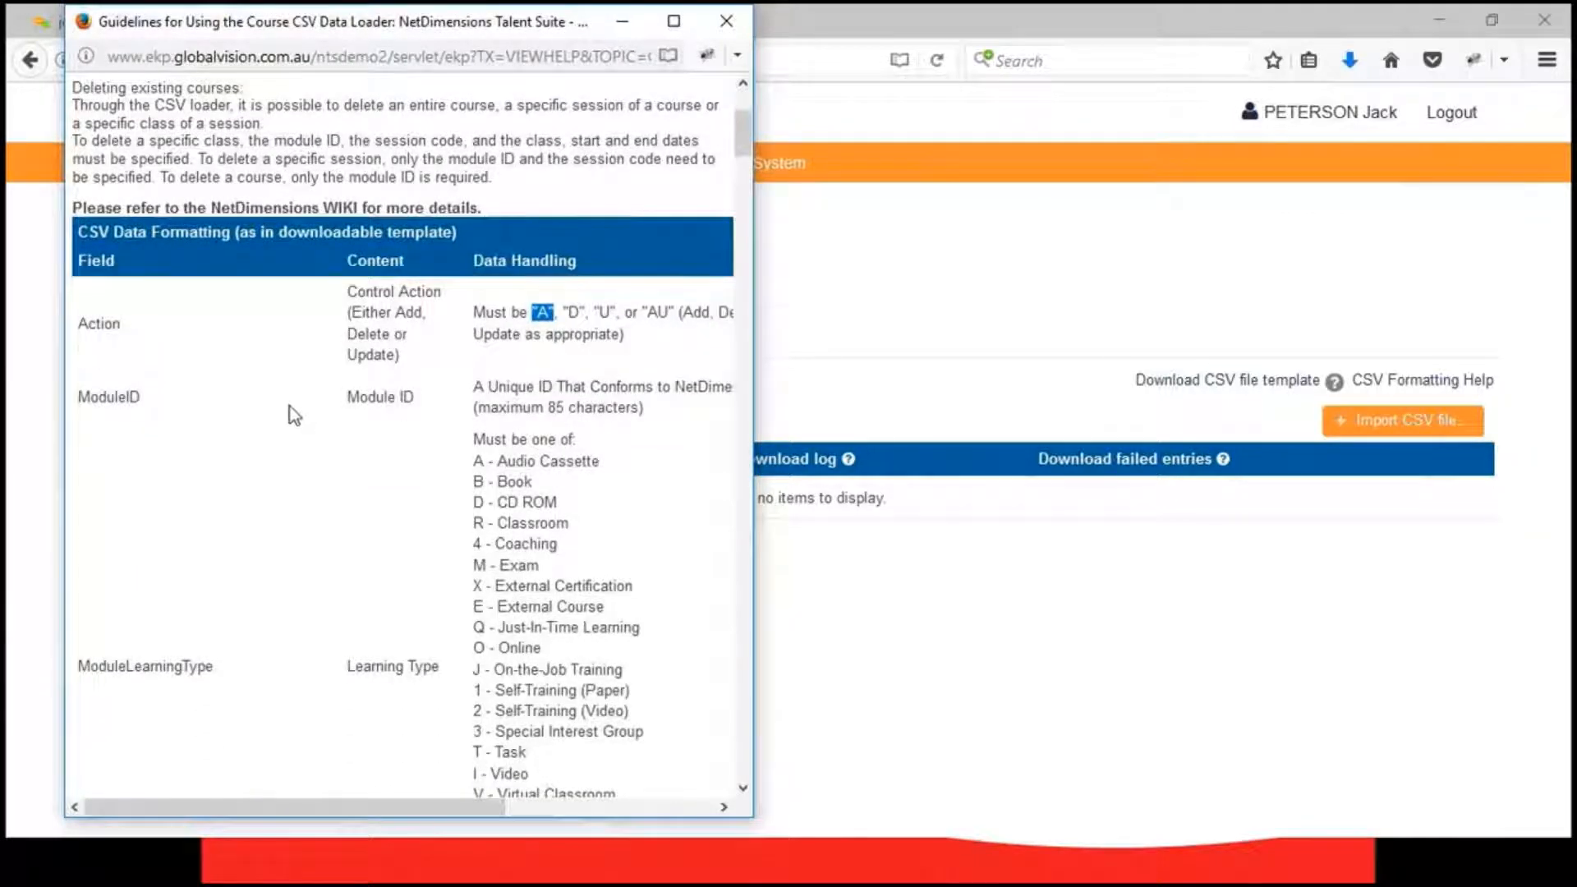
{"action": "scroll", "coordinate": [292, 411], "scroll_direction": "down", "scroll_amount": 3}
{"action": "scroll", "coordinate": [271, 427], "scroll_direction": "down", "scroll_amount": 3}
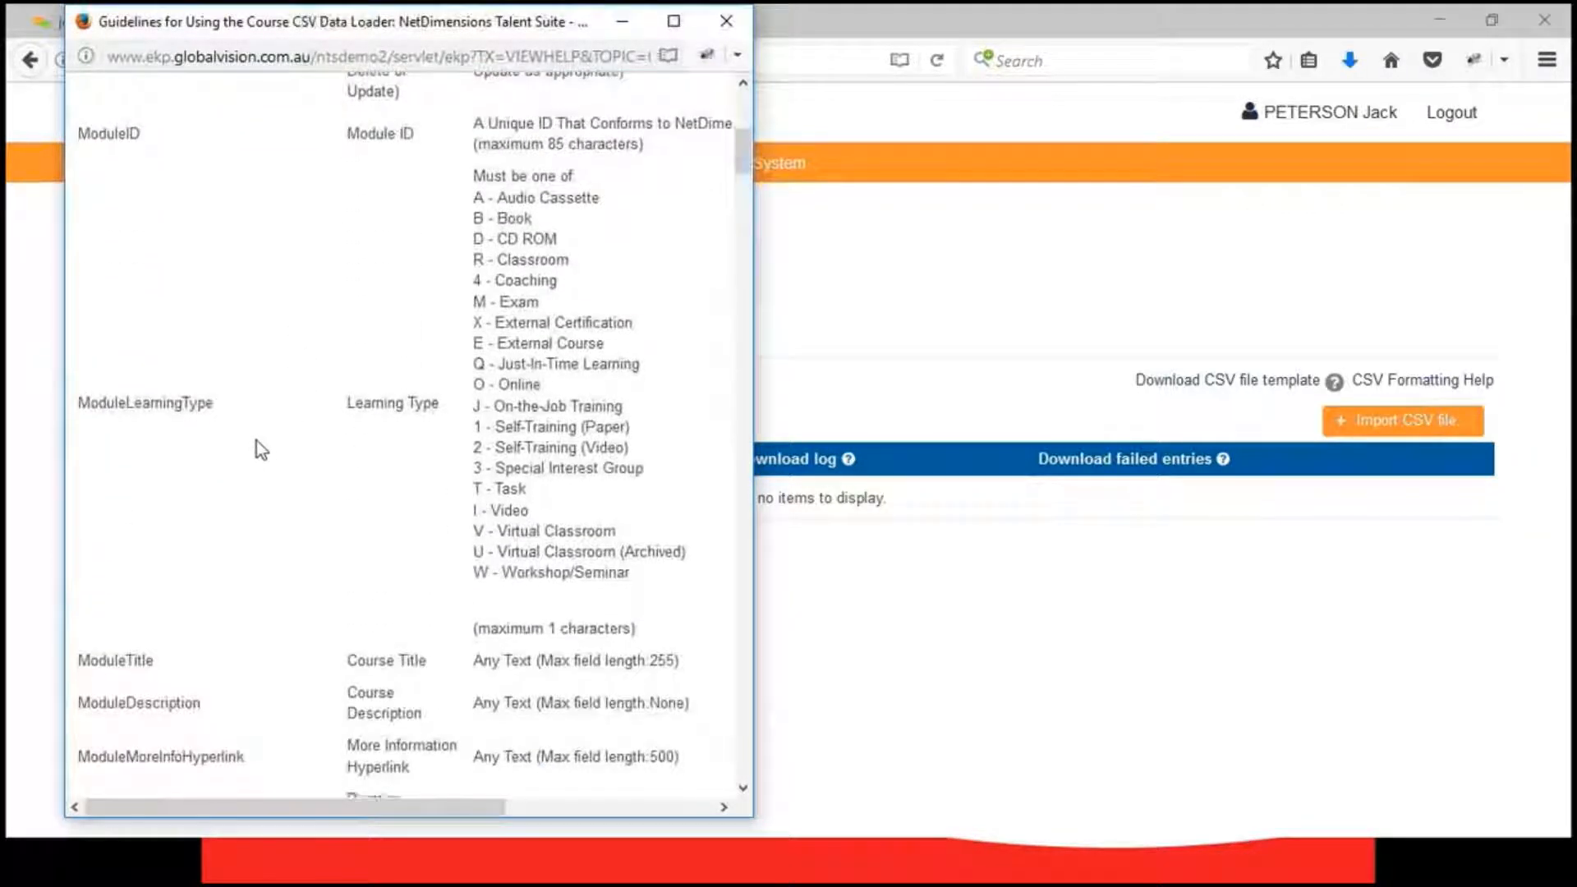
{"action": "scroll", "coordinate": [257, 441], "scroll_direction": "down", "scroll_amount": 3}
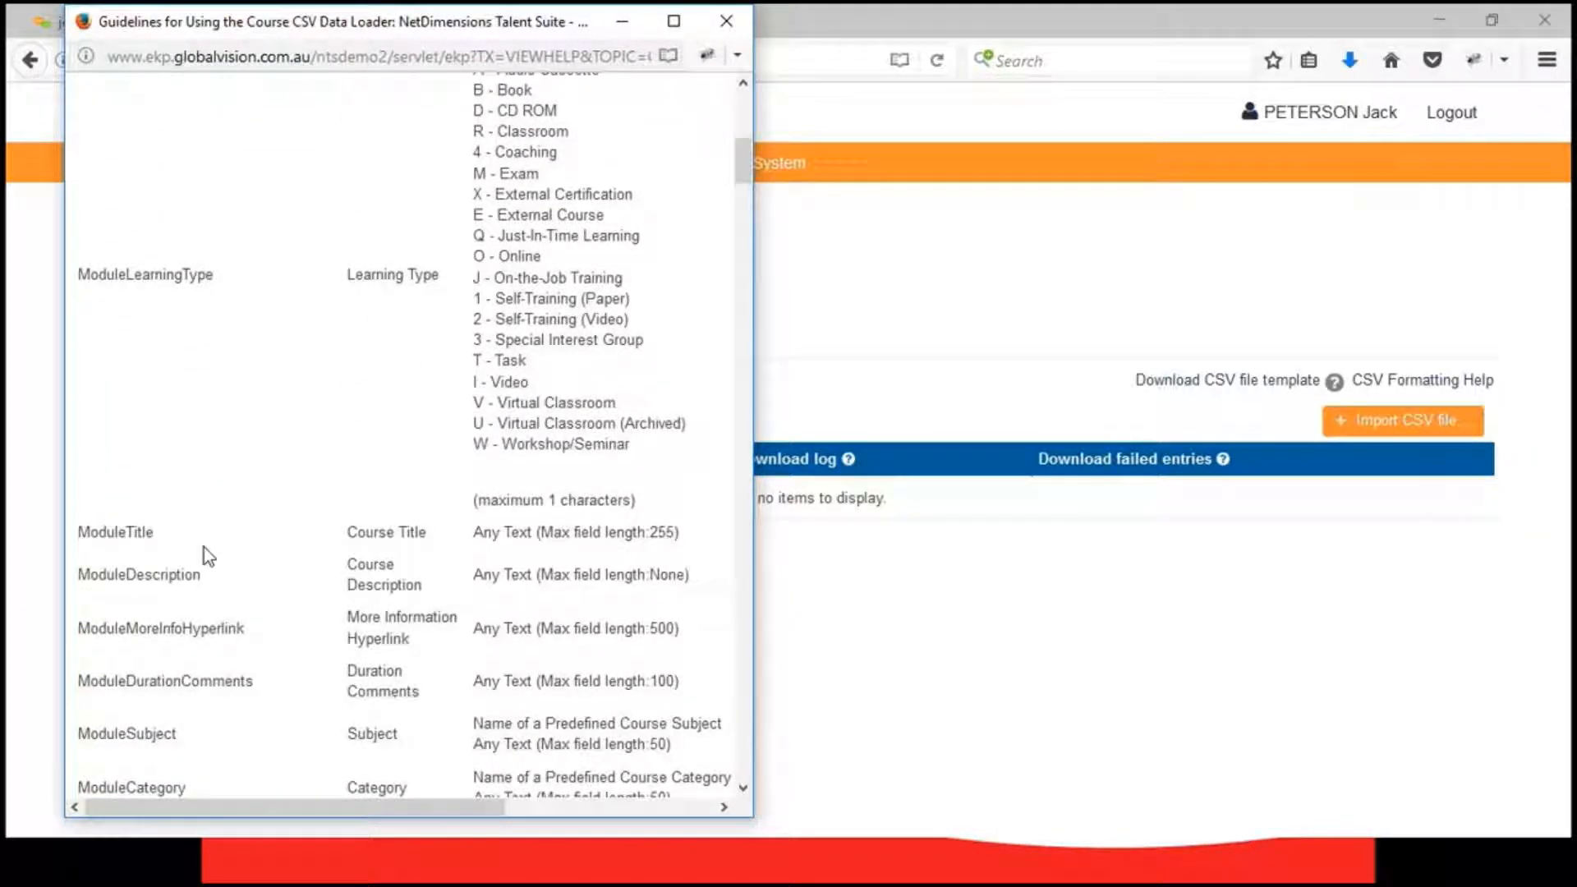
- Review which fields the guidelines make mandatory when adding new courses, and close the CSV formatting help
{"action": "scroll", "coordinate": [203, 547], "scroll_direction": "up", "scroll_amount": 7}
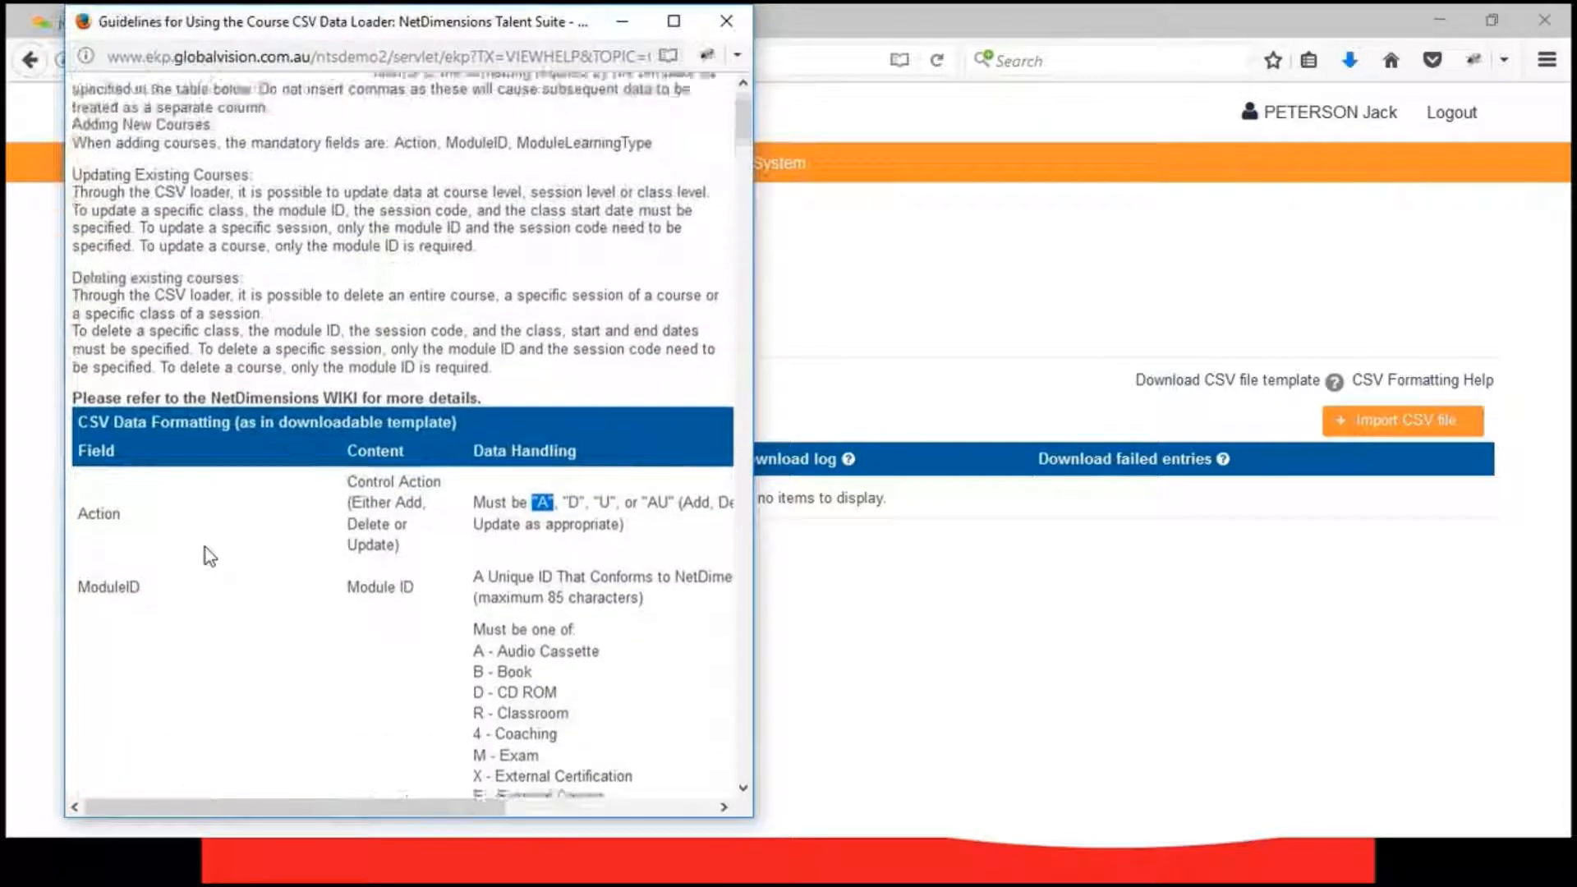
{"action": "scroll", "coordinate": [205, 547], "scroll_direction": "up", "scroll_amount": 2}
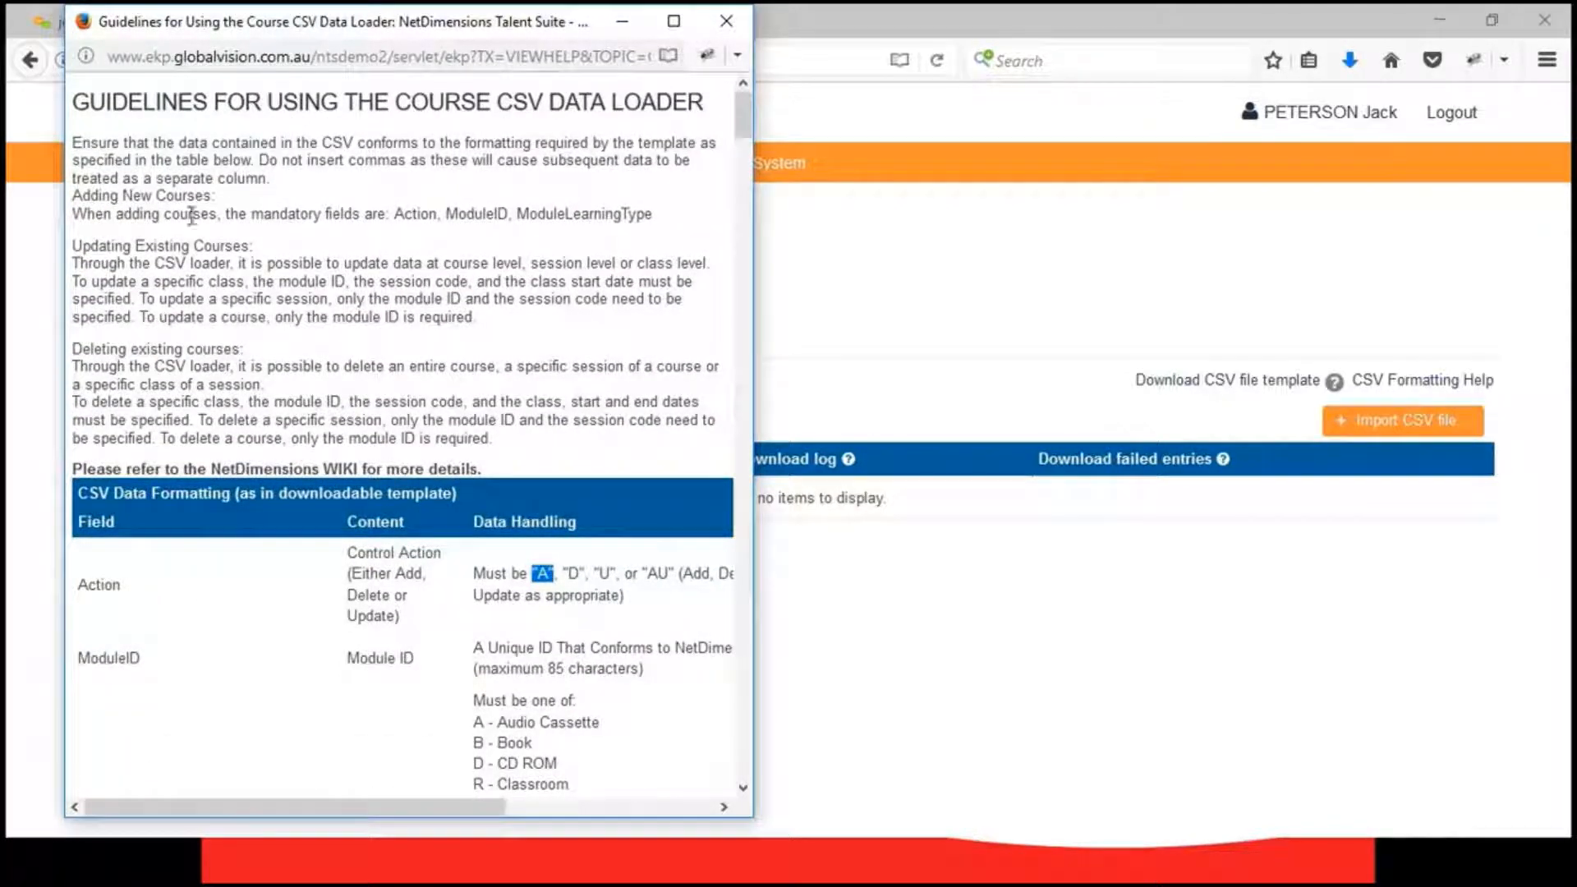
{"action": "left_click_drag", "start_coordinate": [395, 215], "coordinate": [670, 219]}
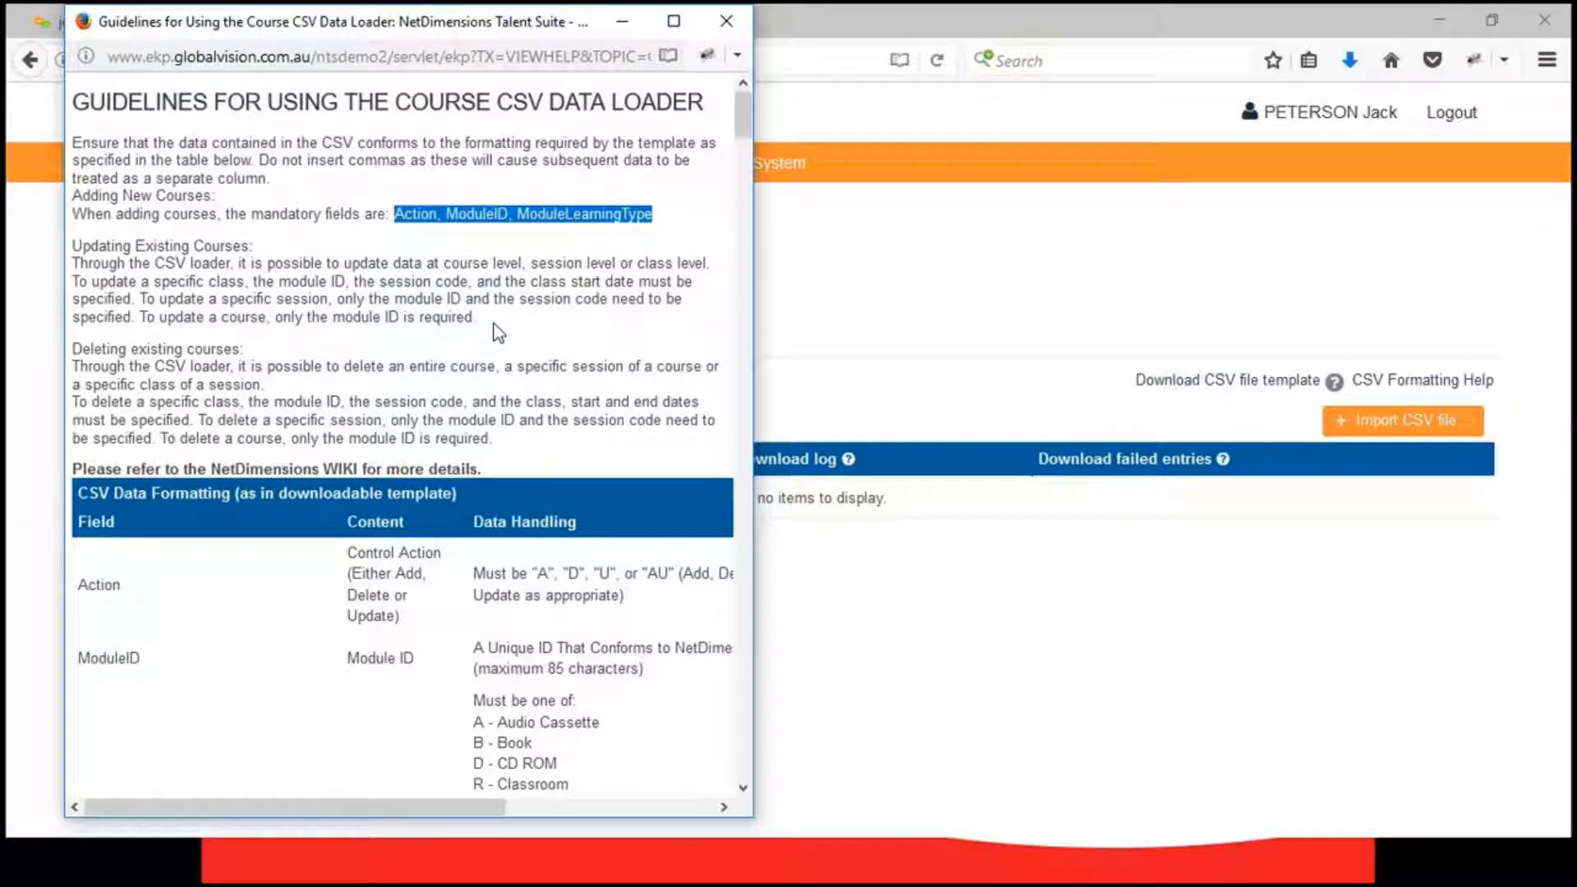
{"action": "scroll", "coordinate": [498, 333], "scroll_direction": "down", "scroll_amount": 2}
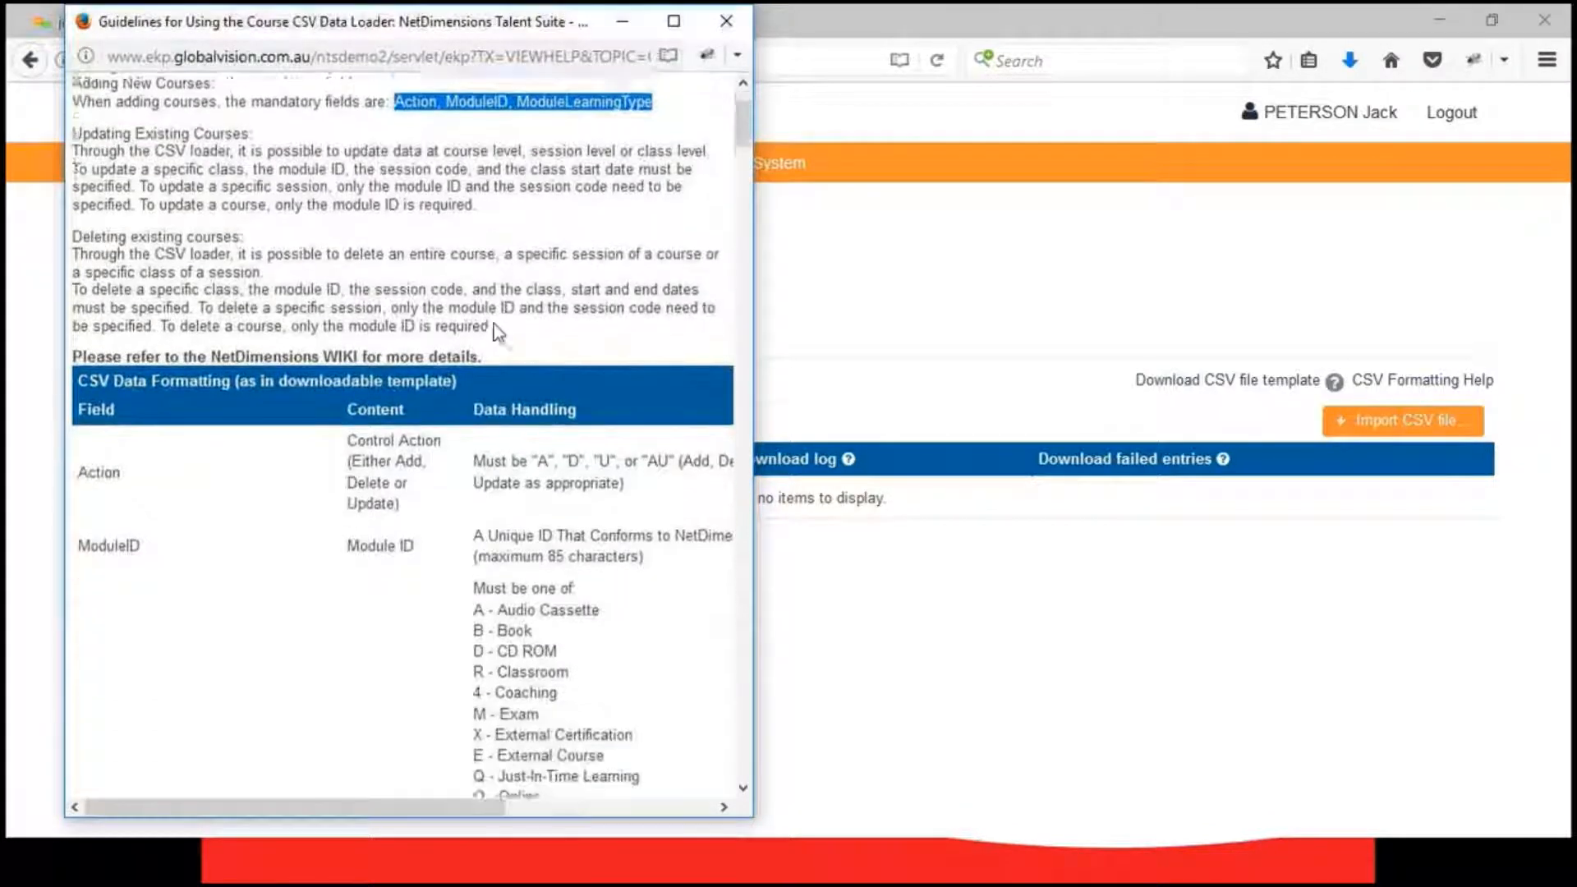
{"action": "scroll", "coordinate": [499, 333], "scroll_direction": "up", "scroll_amount": 2}
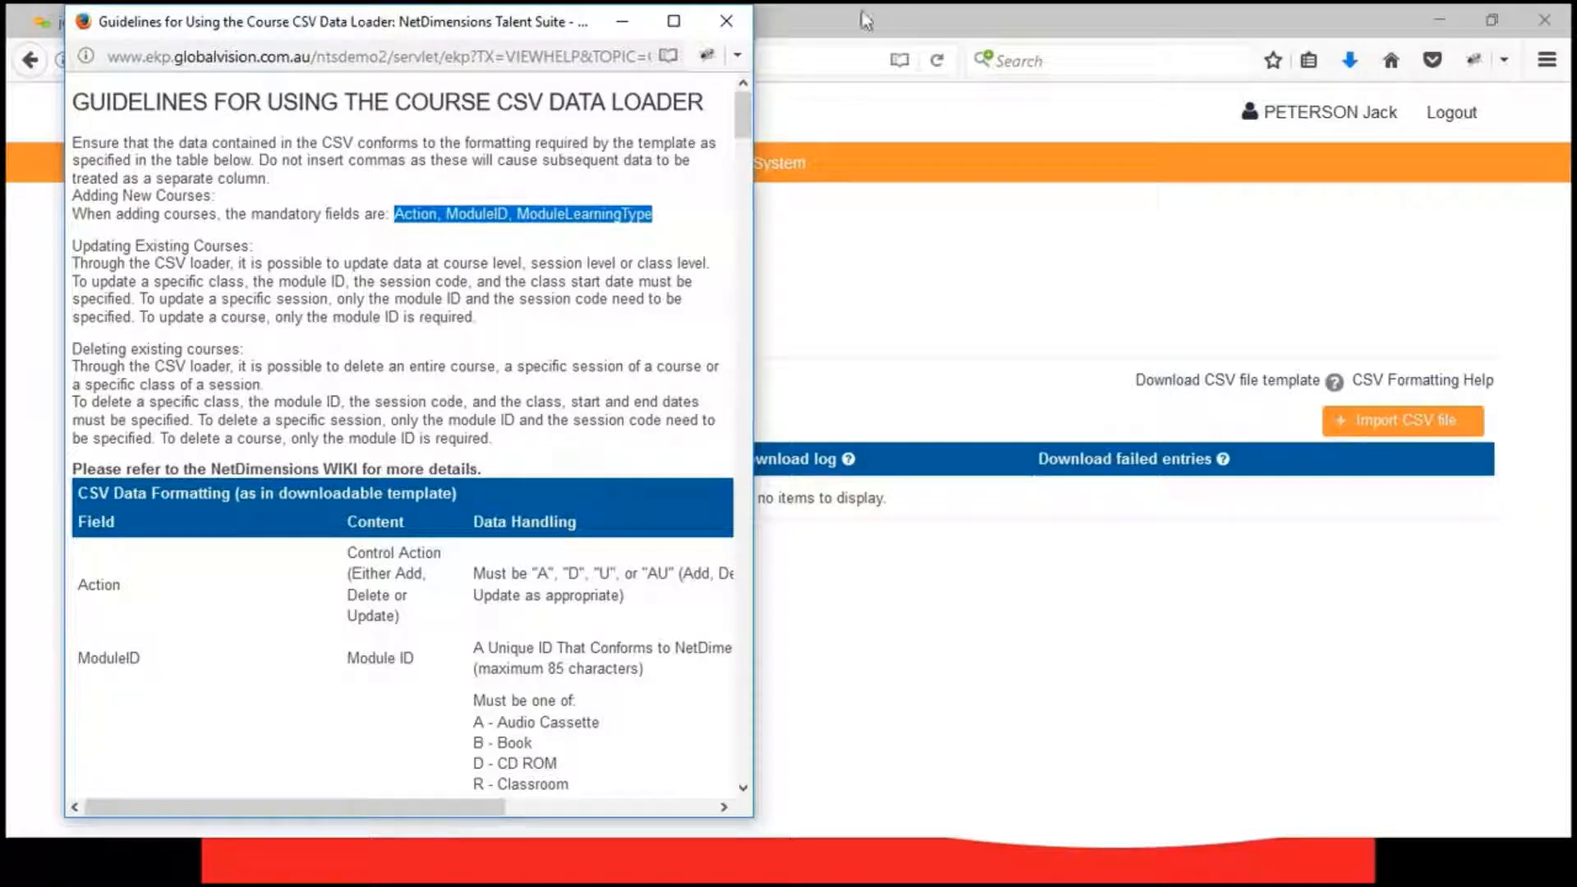
{"action": "left_click", "coordinate": [726, 20]}
- Check the Creating Courses slide in the presentation and return to the Course CSV Loader page in the browser
{"action": "left_click", "coordinate": [539, 862]}
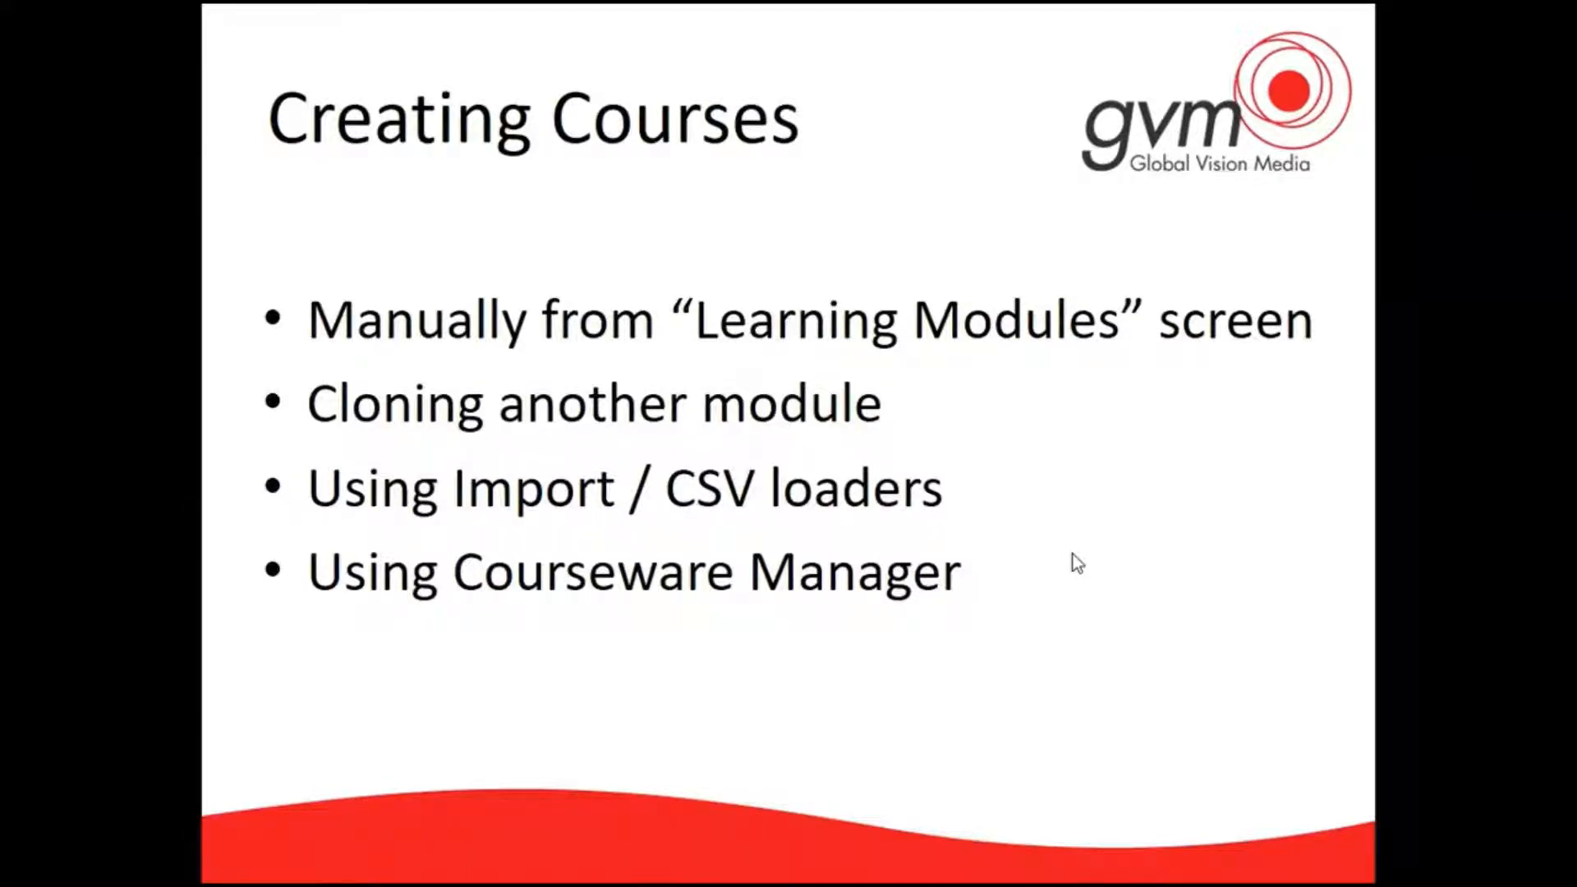
{"action": "key", "text": "alt+Tab"}
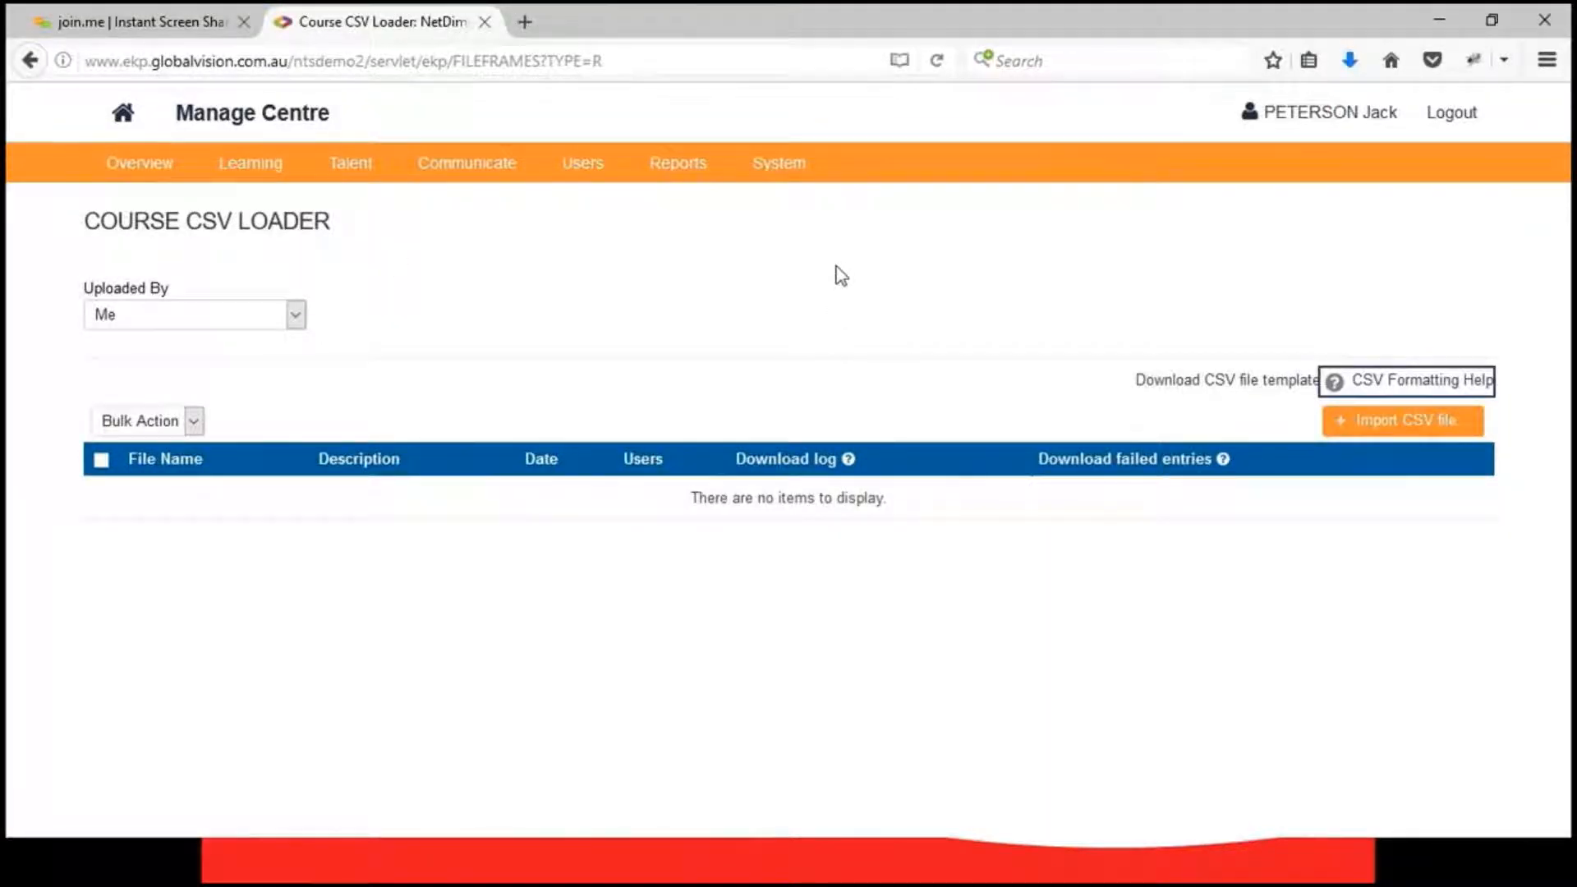
- Go to the Courseware Listing and open the New Courseware Project in the Courseware Editor
{"action": "left_click", "coordinate": [251, 165]}
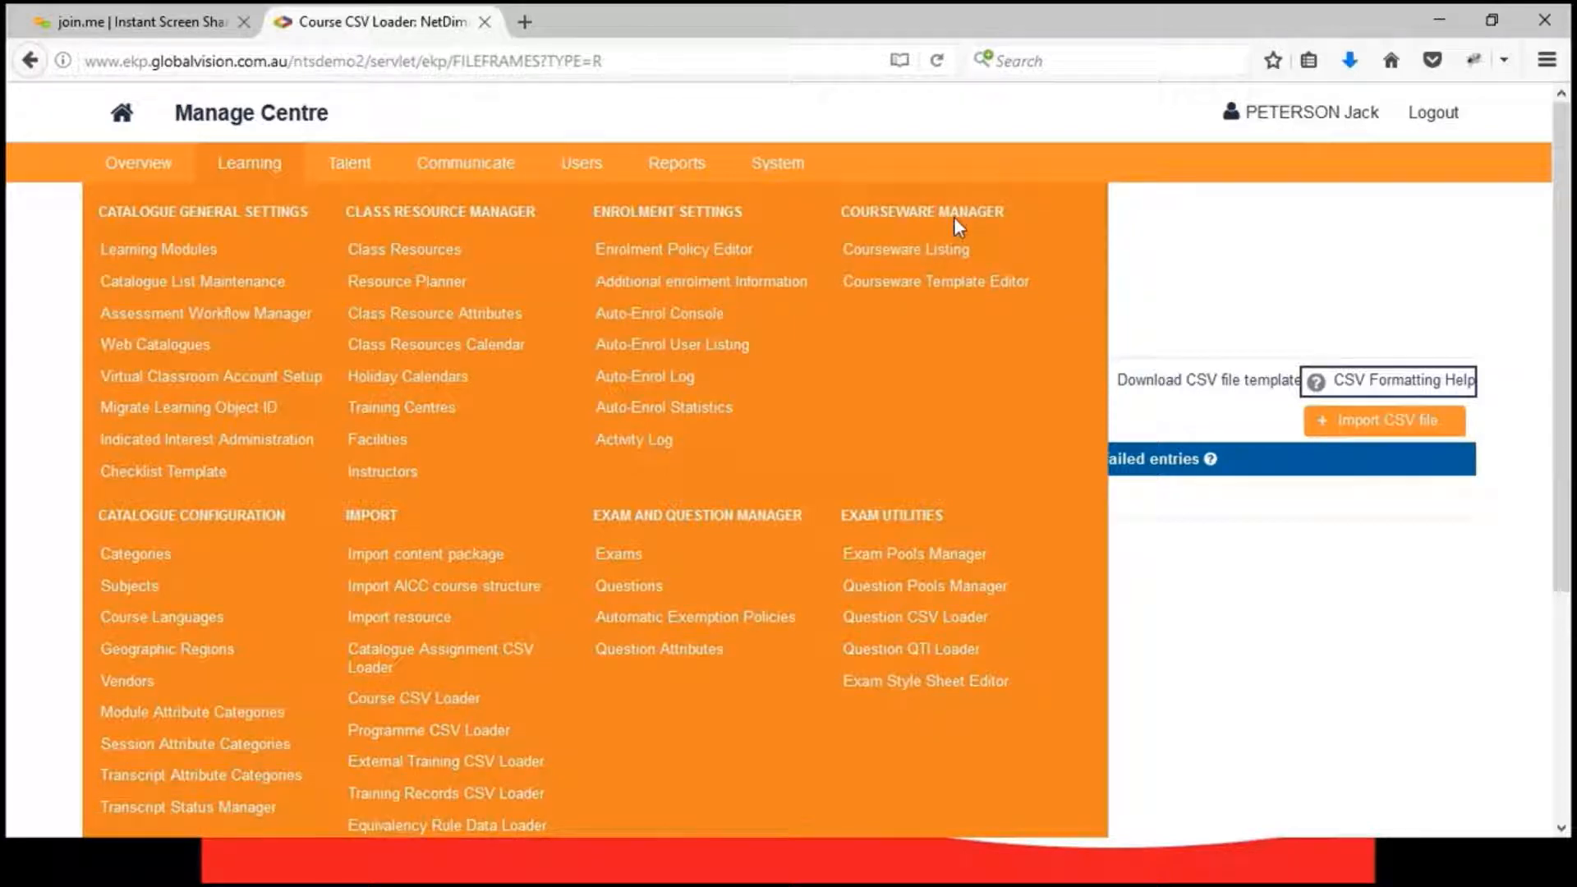
{"action": "left_click", "coordinate": [924, 258]}
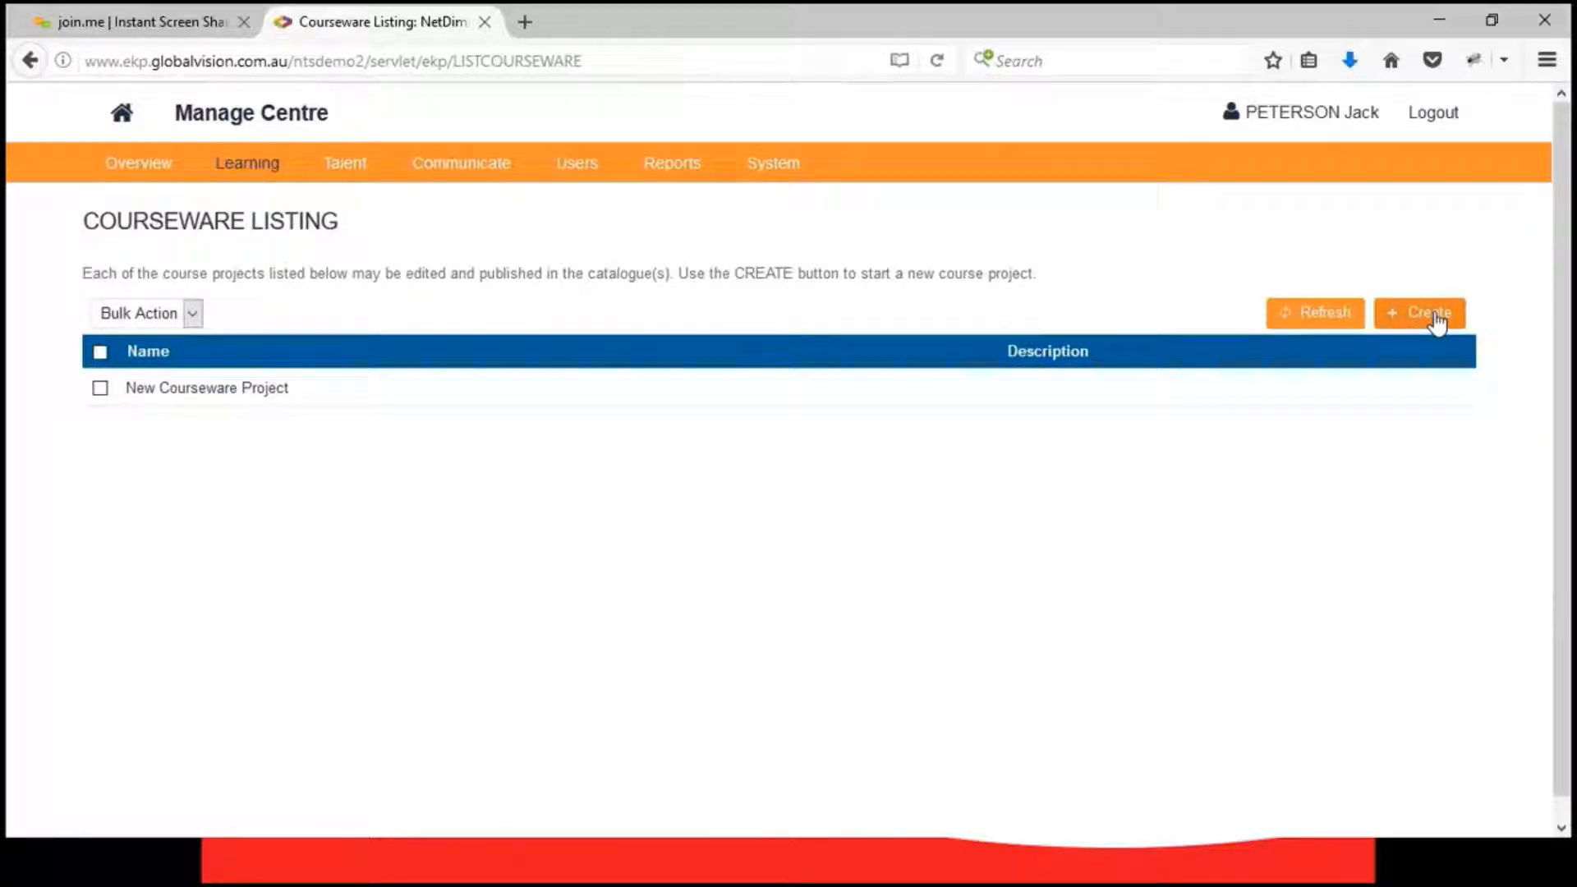
{"action": "left_click", "coordinate": [210, 396]}
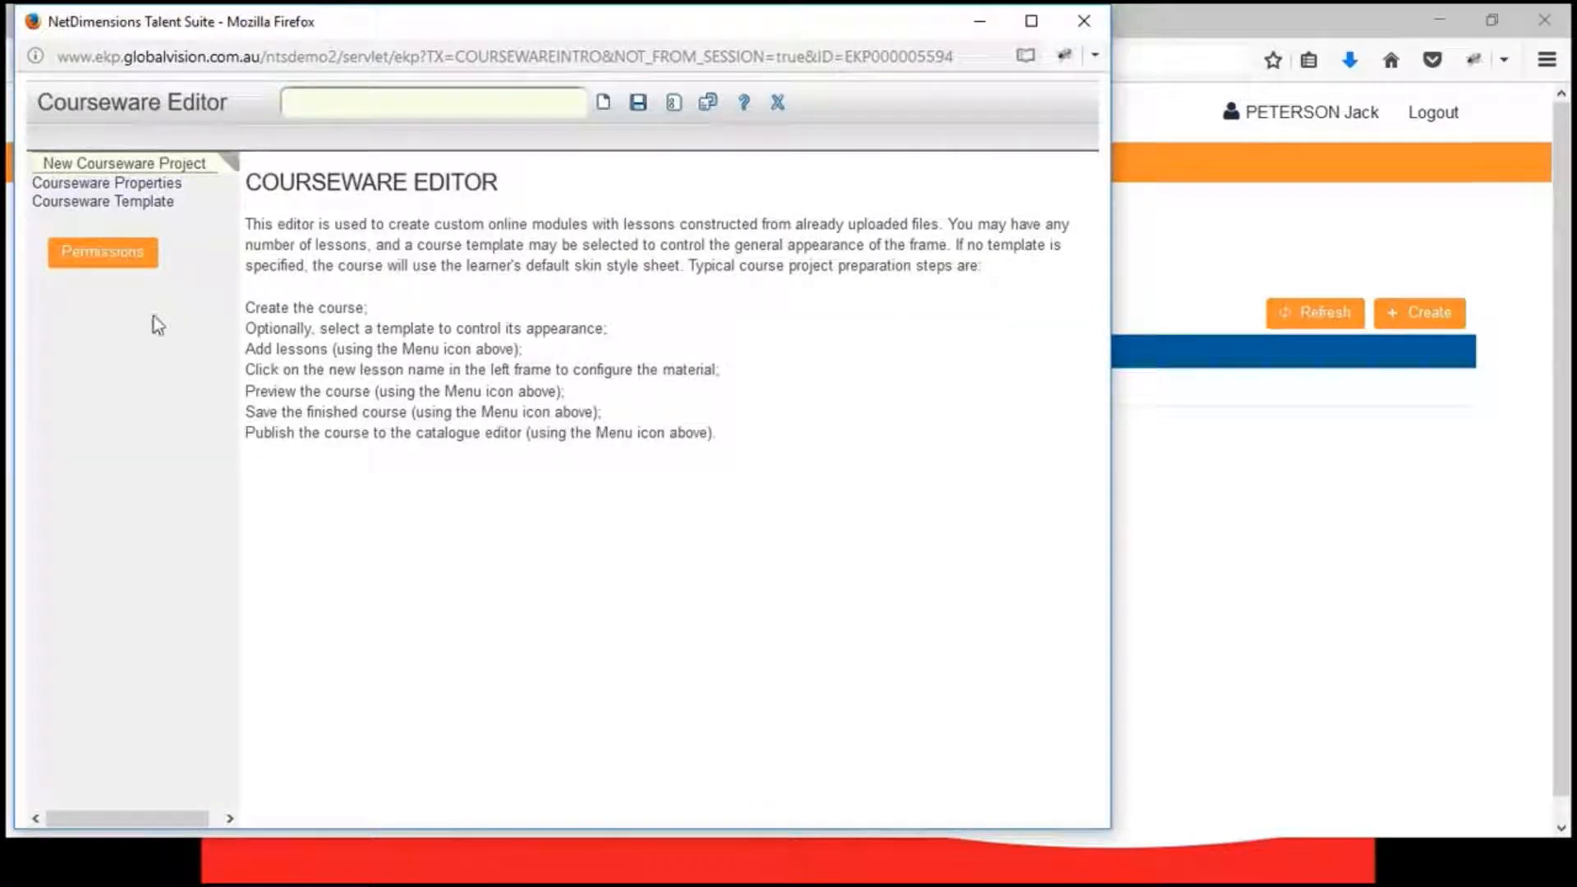
- Set the courseware title to "Courseware course" and its description to "test courseware course", and update the properties
{"action": "left_click", "coordinate": [78, 184]}
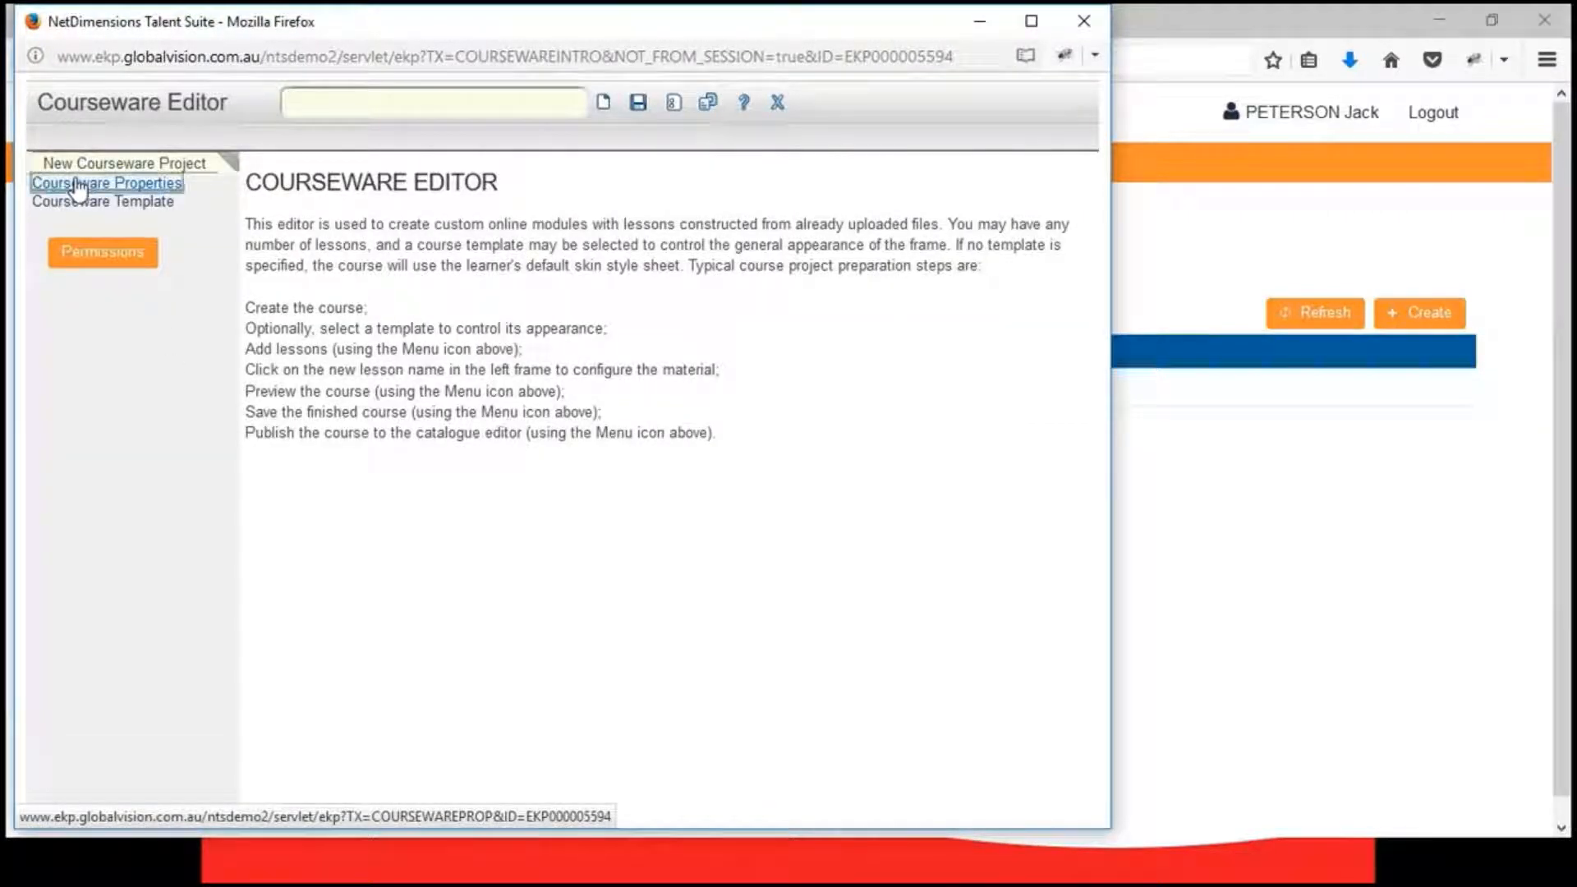
{"action": "left_click", "coordinate": [472, 304]}
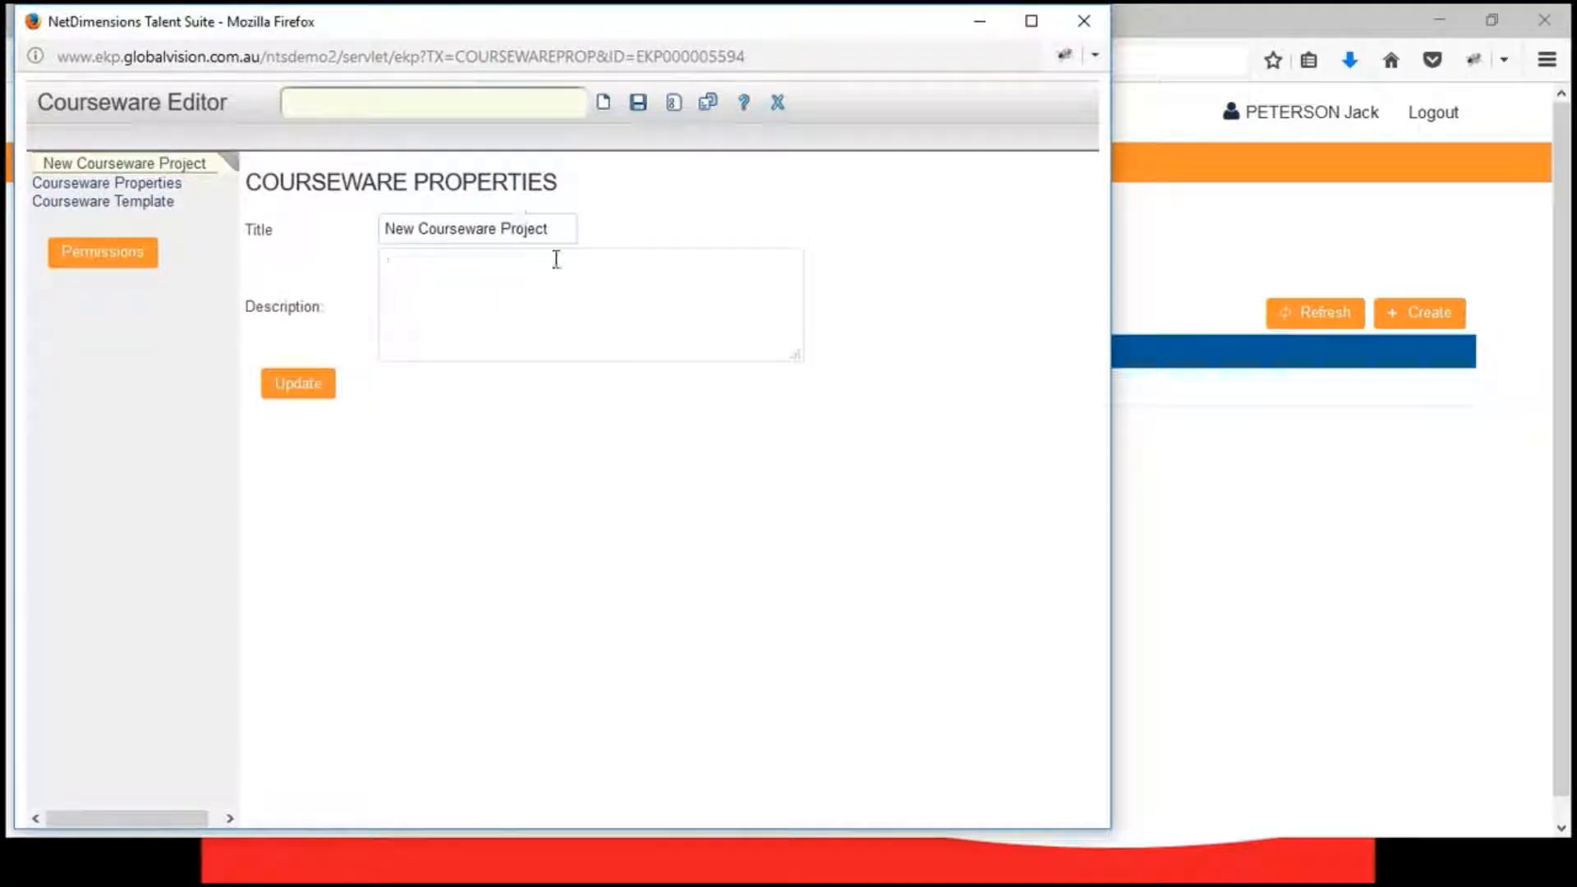
{"action": "left_click_drag", "start_coordinate": [559, 228], "coordinate": [260, 214]}
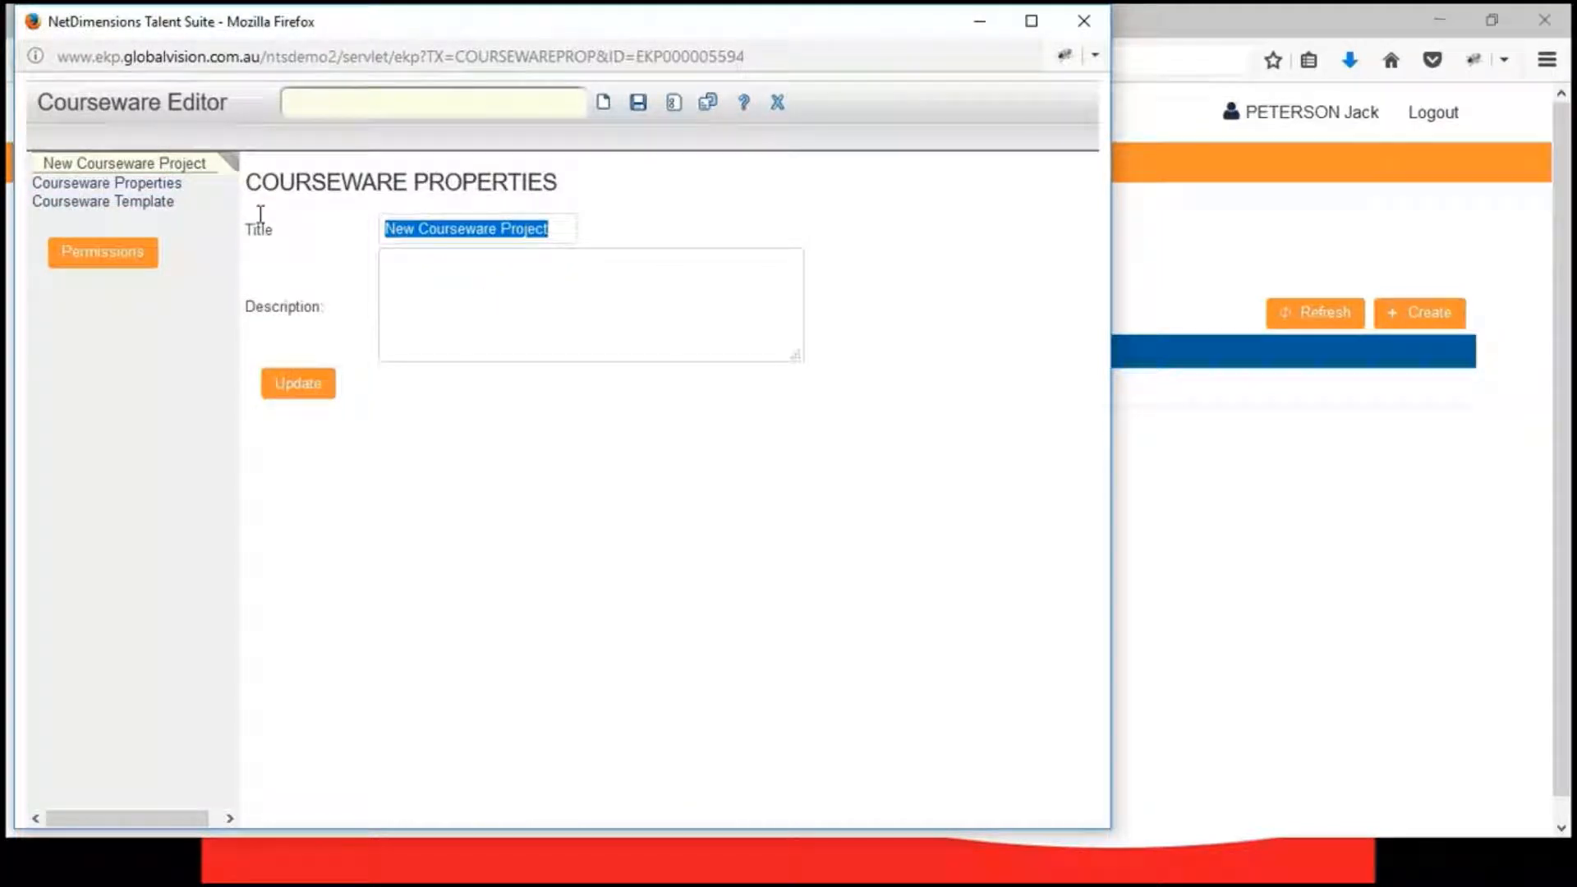
{"action": "type", "text": "Coursew"}
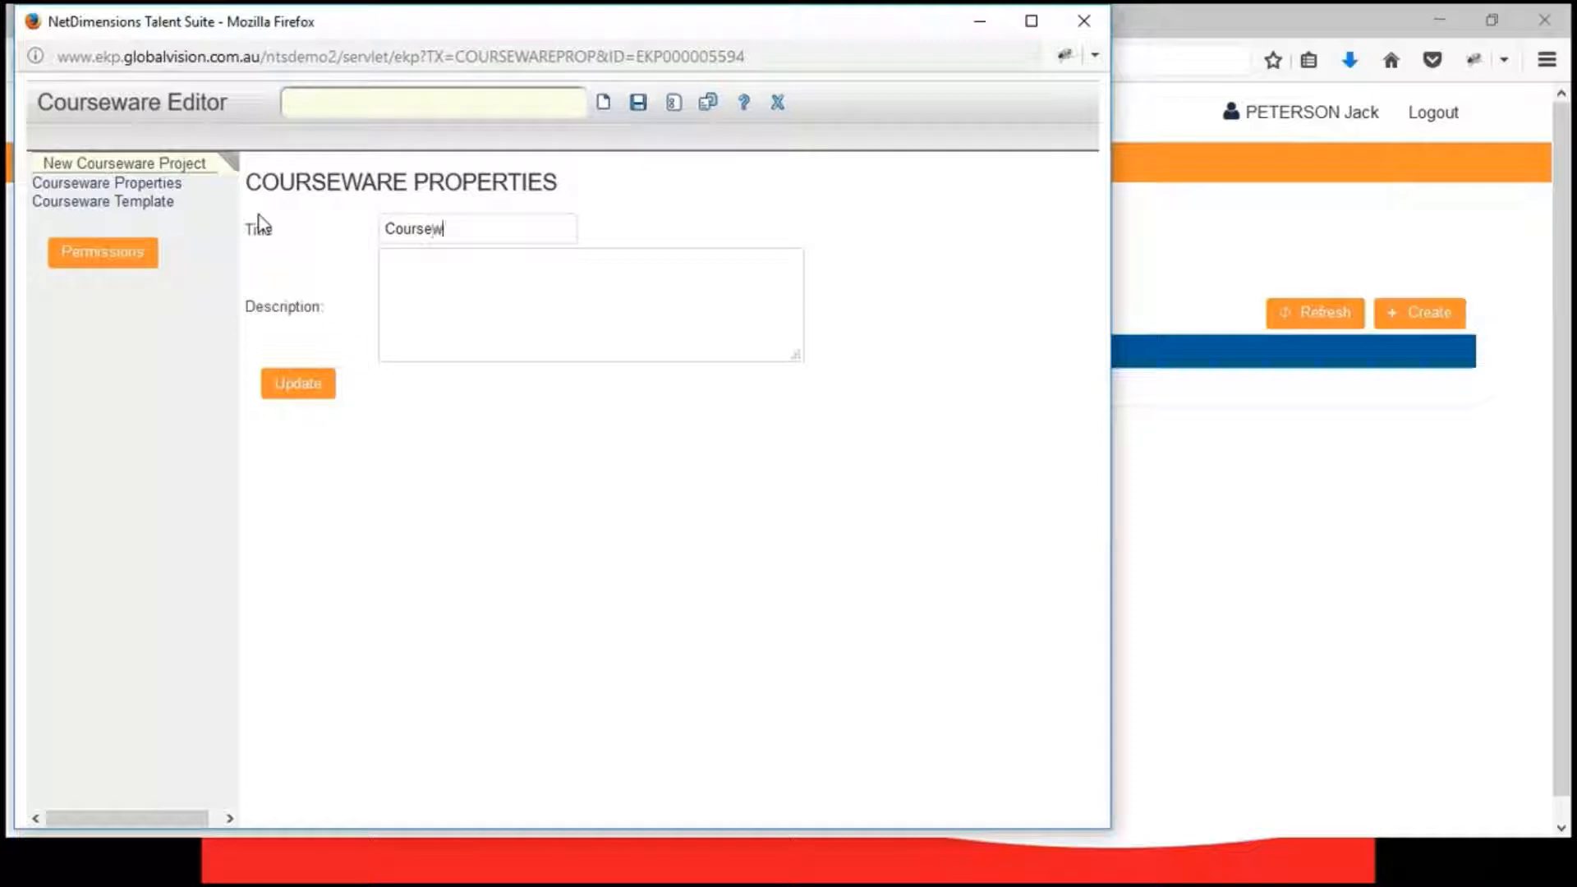
{"action": "type", "text": "are course"}
{"action": "left_click", "coordinate": [540, 308]}
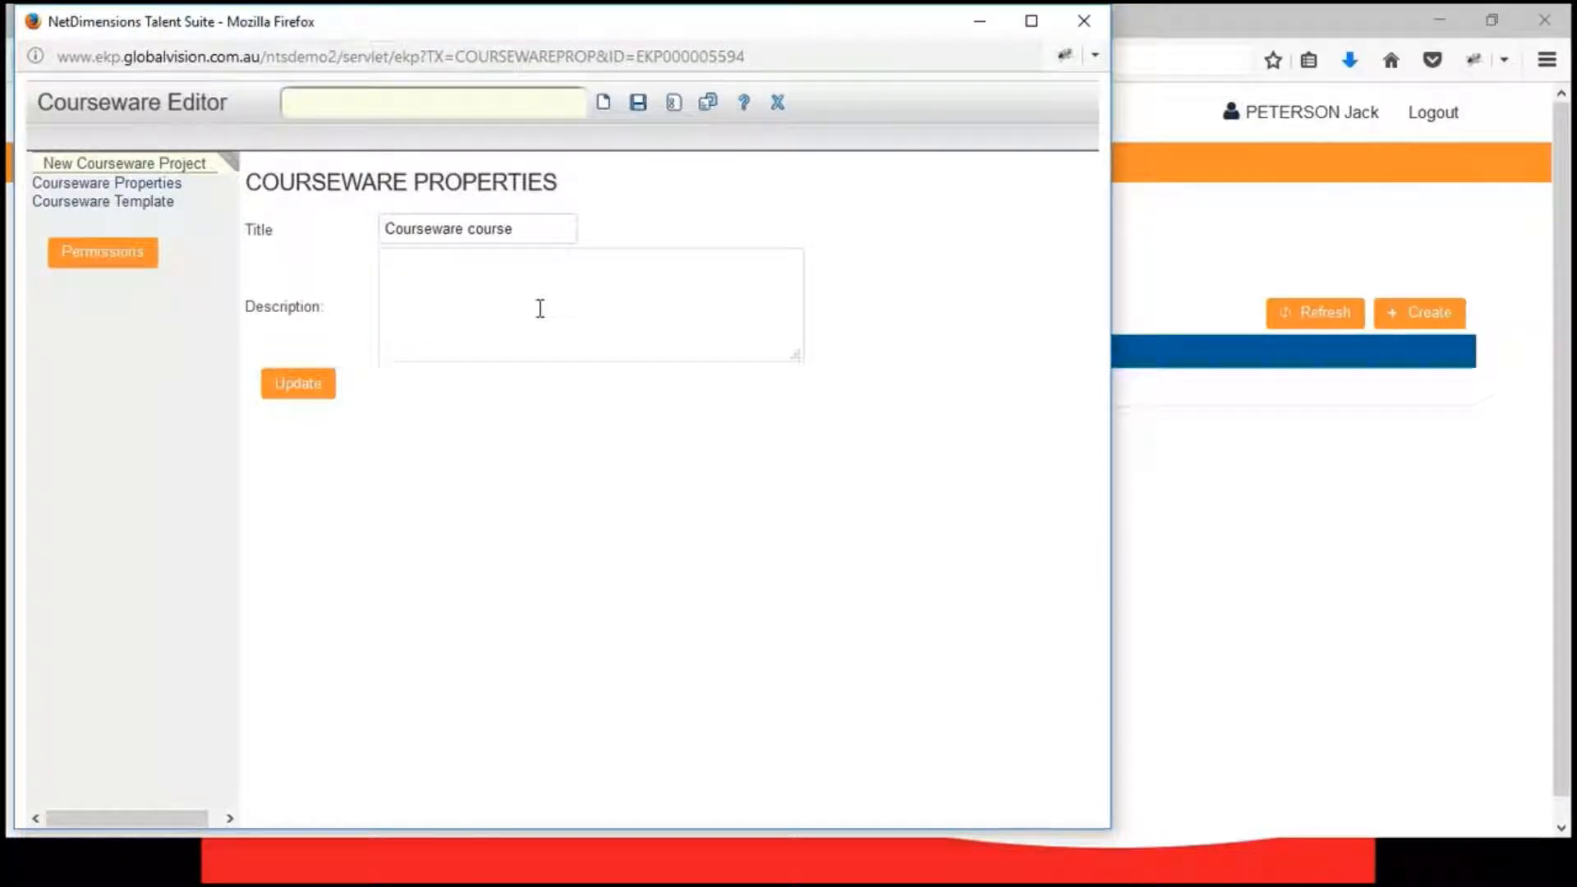
{"action": "type", "text": "test courseware course"}
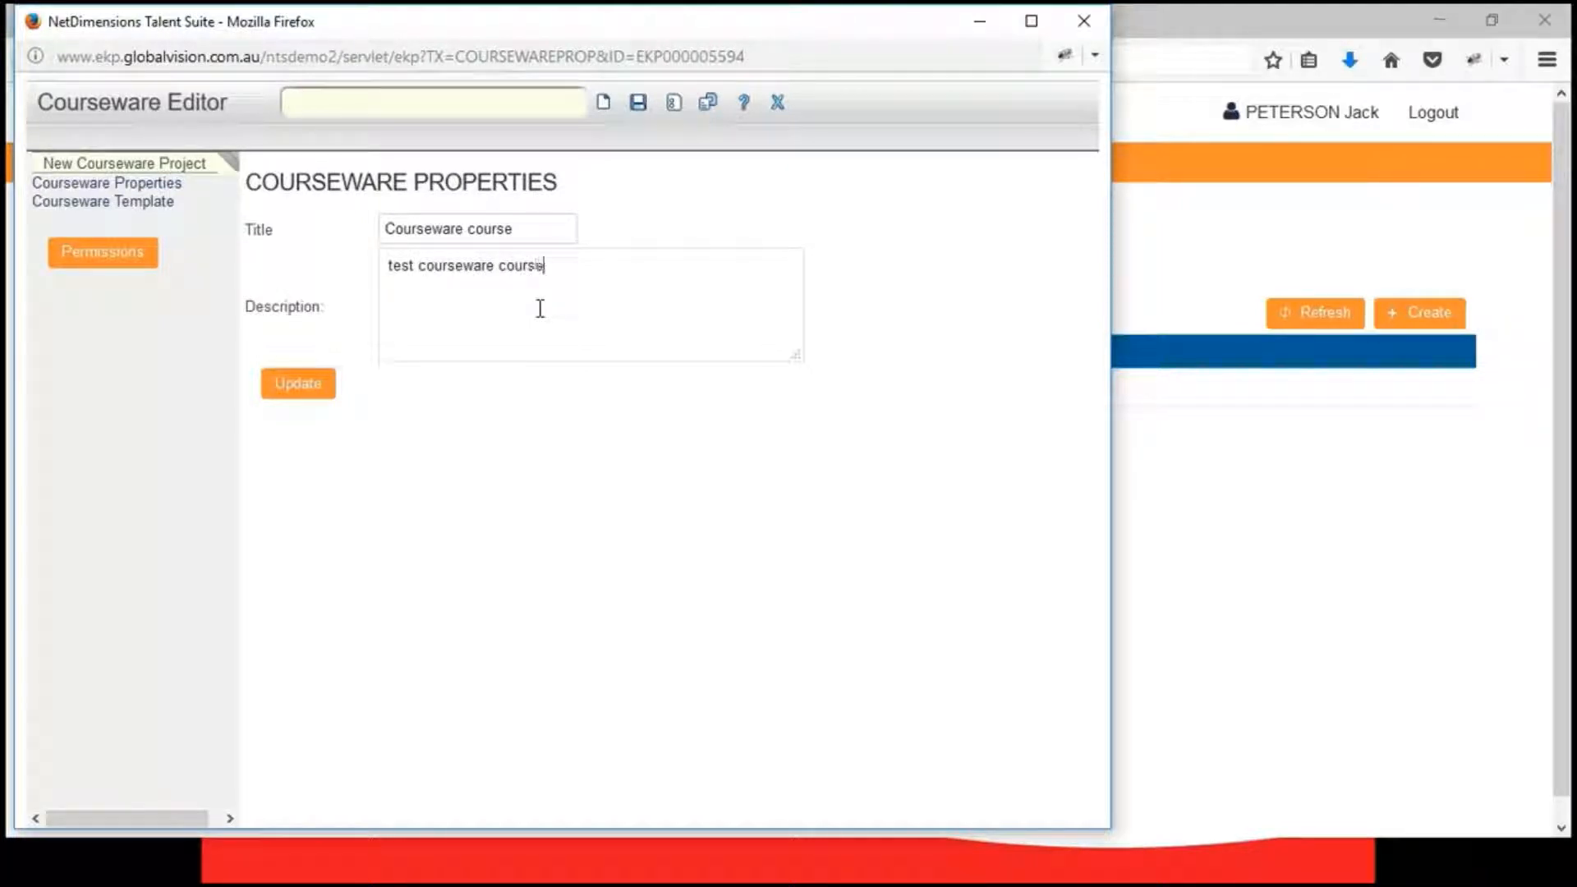
{"action": "left_click", "coordinate": [289, 383]}
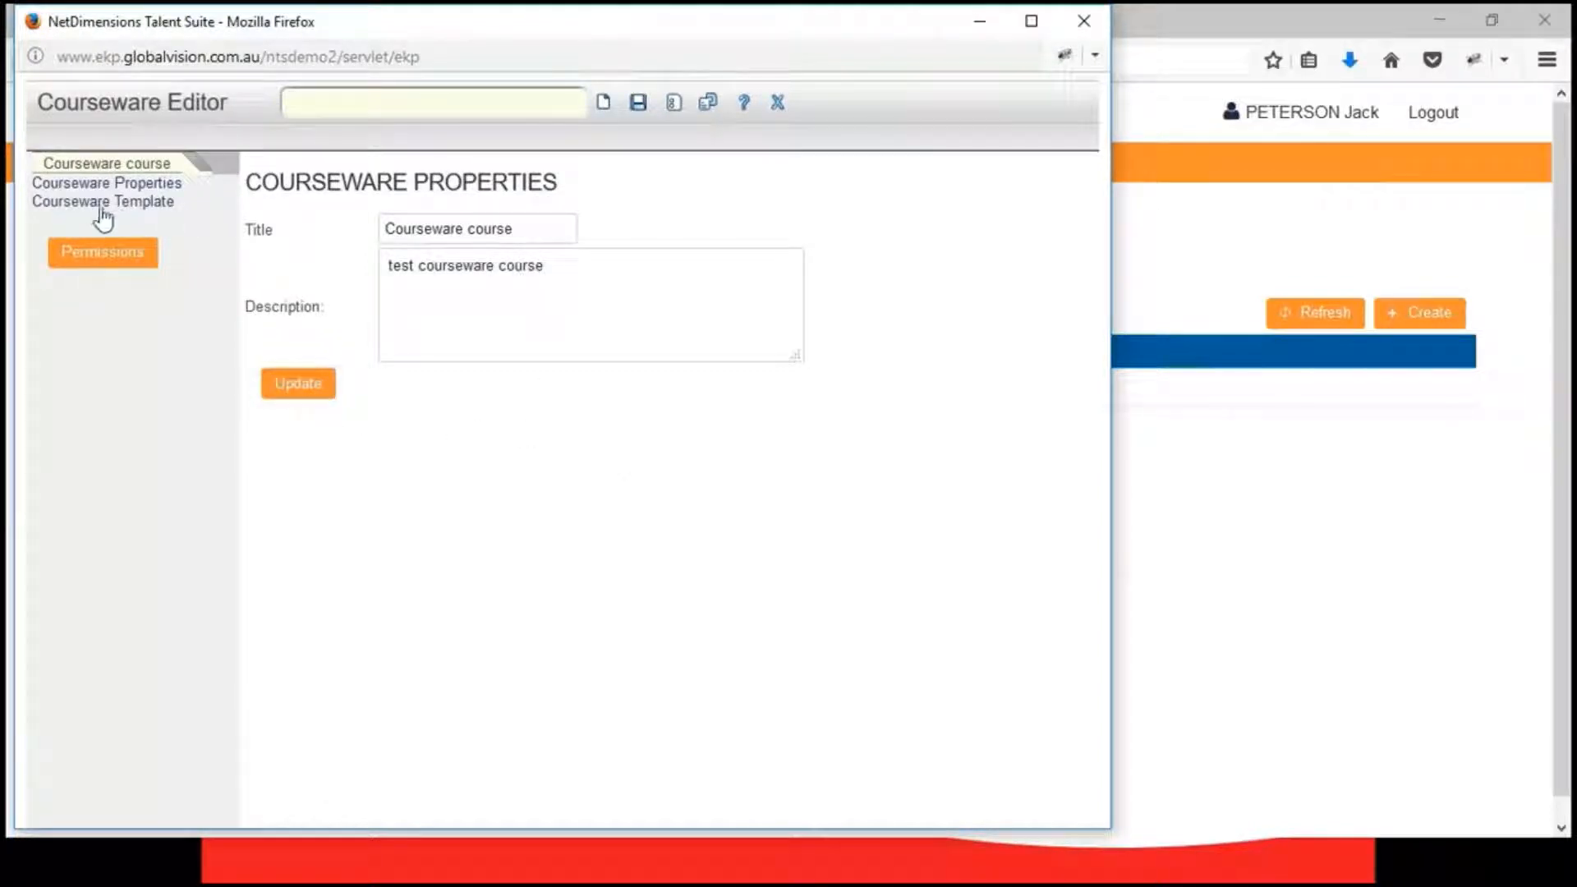
- Add a new lesson to the course, enter the title "Topic1" and look over its run-time and address settings
{"action": "left_click", "coordinate": [604, 105]}
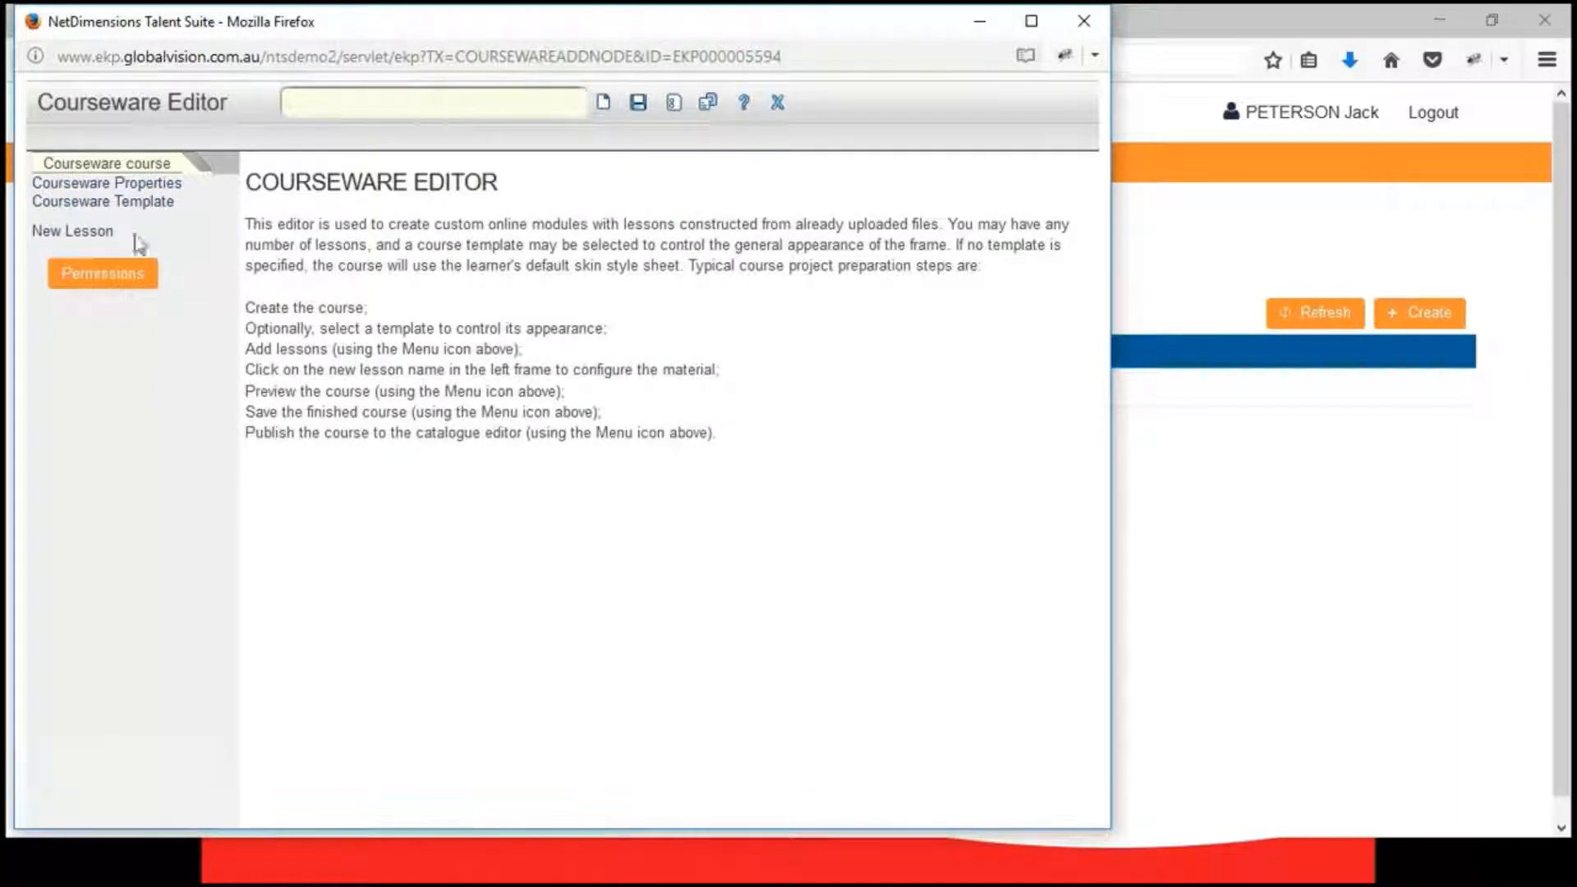
{"action": "left_click", "coordinate": [73, 240]}
{"action": "left_click_drag", "start_coordinate": [435, 263], "coordinate": [333, 249]}
{"action": "type", "text": "T"}
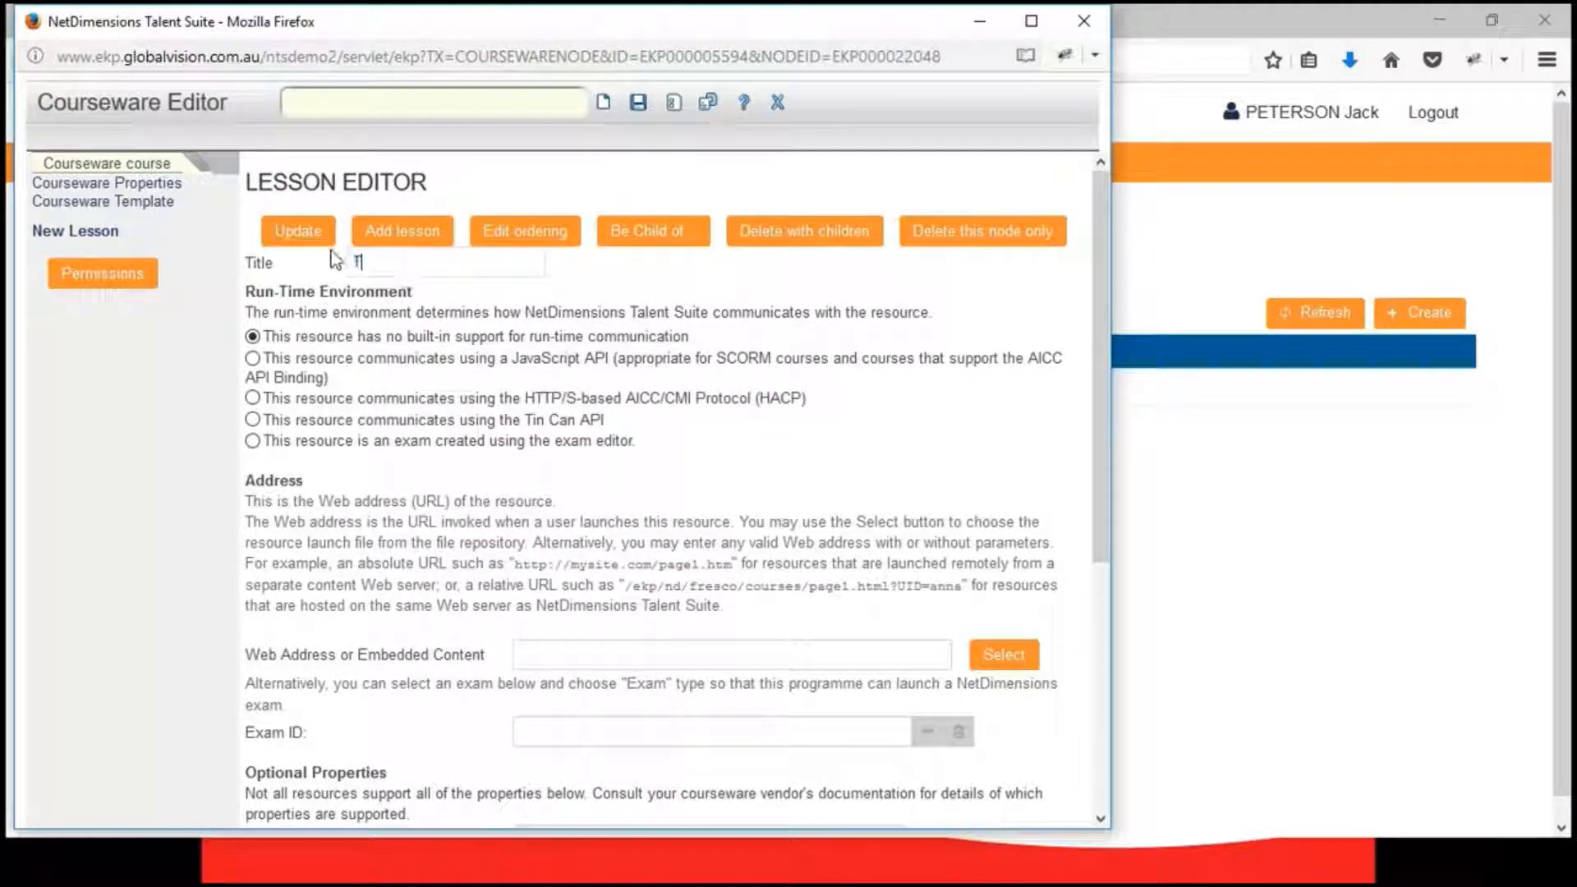
{"action": "type", "text": "opic1"}
{"action": "scroll", "coordinate": [529, 387], "scroll_direction": "down", "scroll_amount": 2}
{"action": "scroll", "coordinate": [531, 376], "scroll_direction": "up", "scroll_amount": 2}
{"action": "scroll", "coordinate": [316, 464], "scroll_direction": "down", "scroll_amount": 1}
{"action": "scroll", "coordinate": [316, 464], "scroll_direction": "up", "scroll_amount": 1}
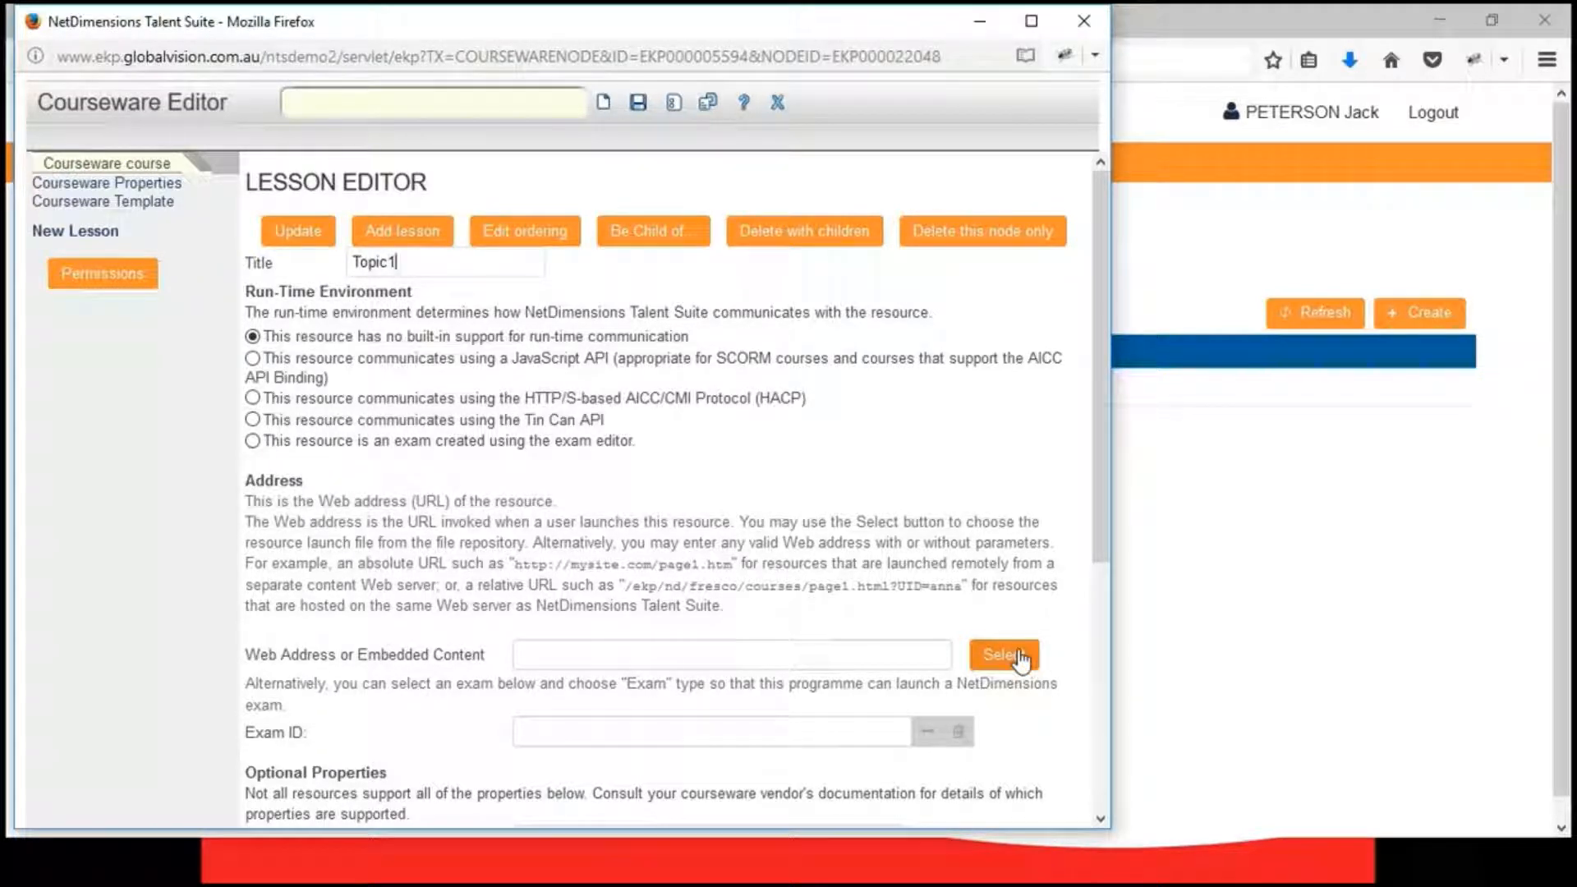
- Link "NetDimensions Talent Suite 11.1 HR Administration Guide.pdf" from the NTS repository folder as the lesson's web address, and update the lesson
{"action": "left_click", "coordinate": [1018, 655]}
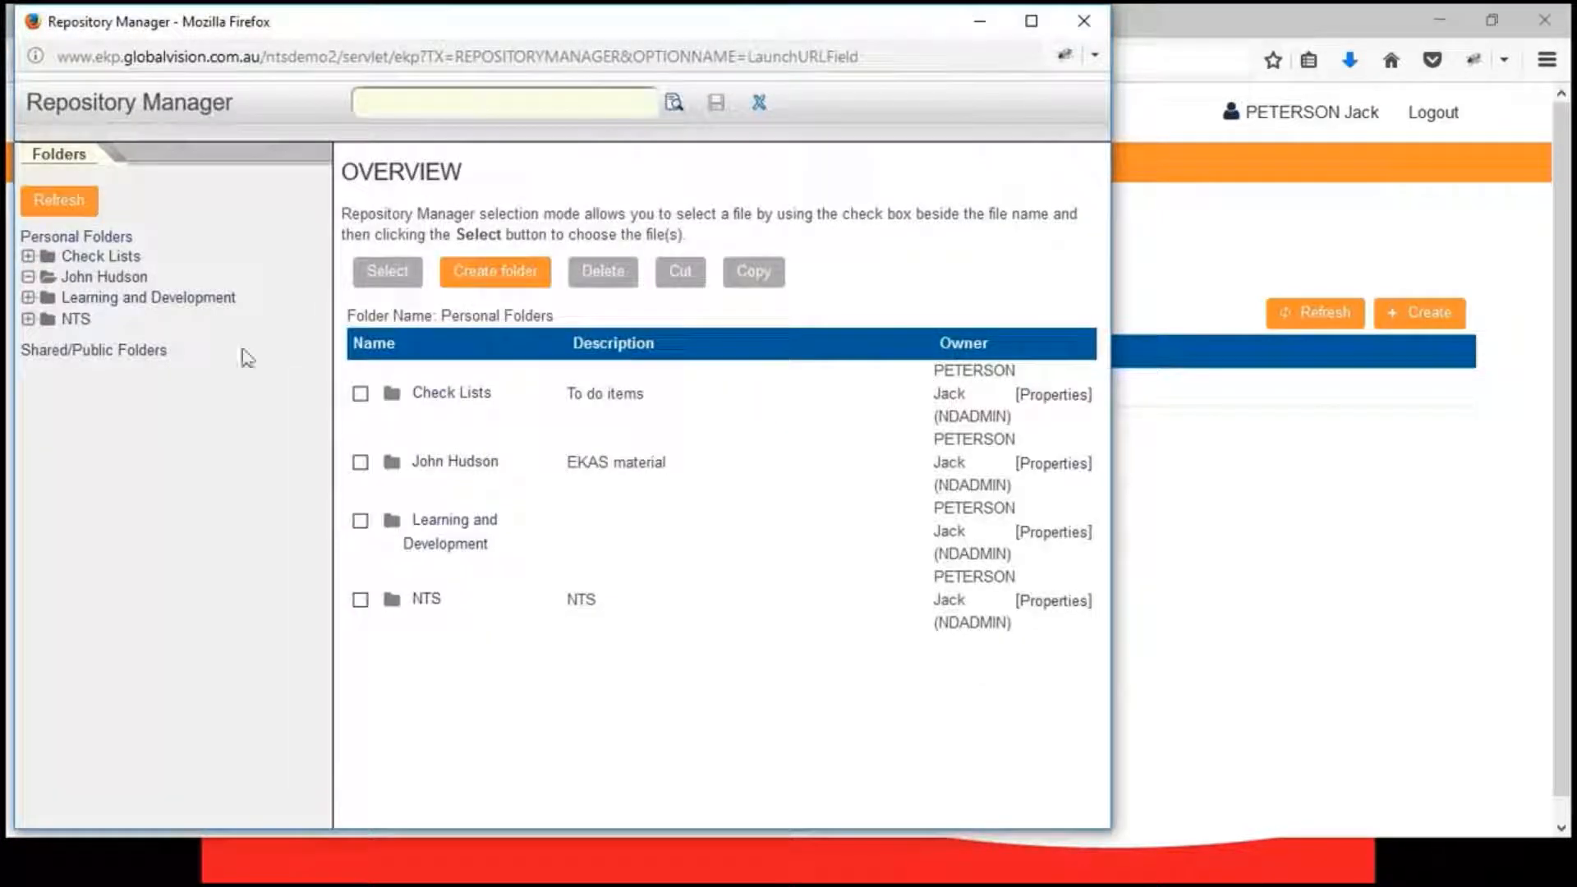
{"action": "left_click", "coordinate": [76, 318]}
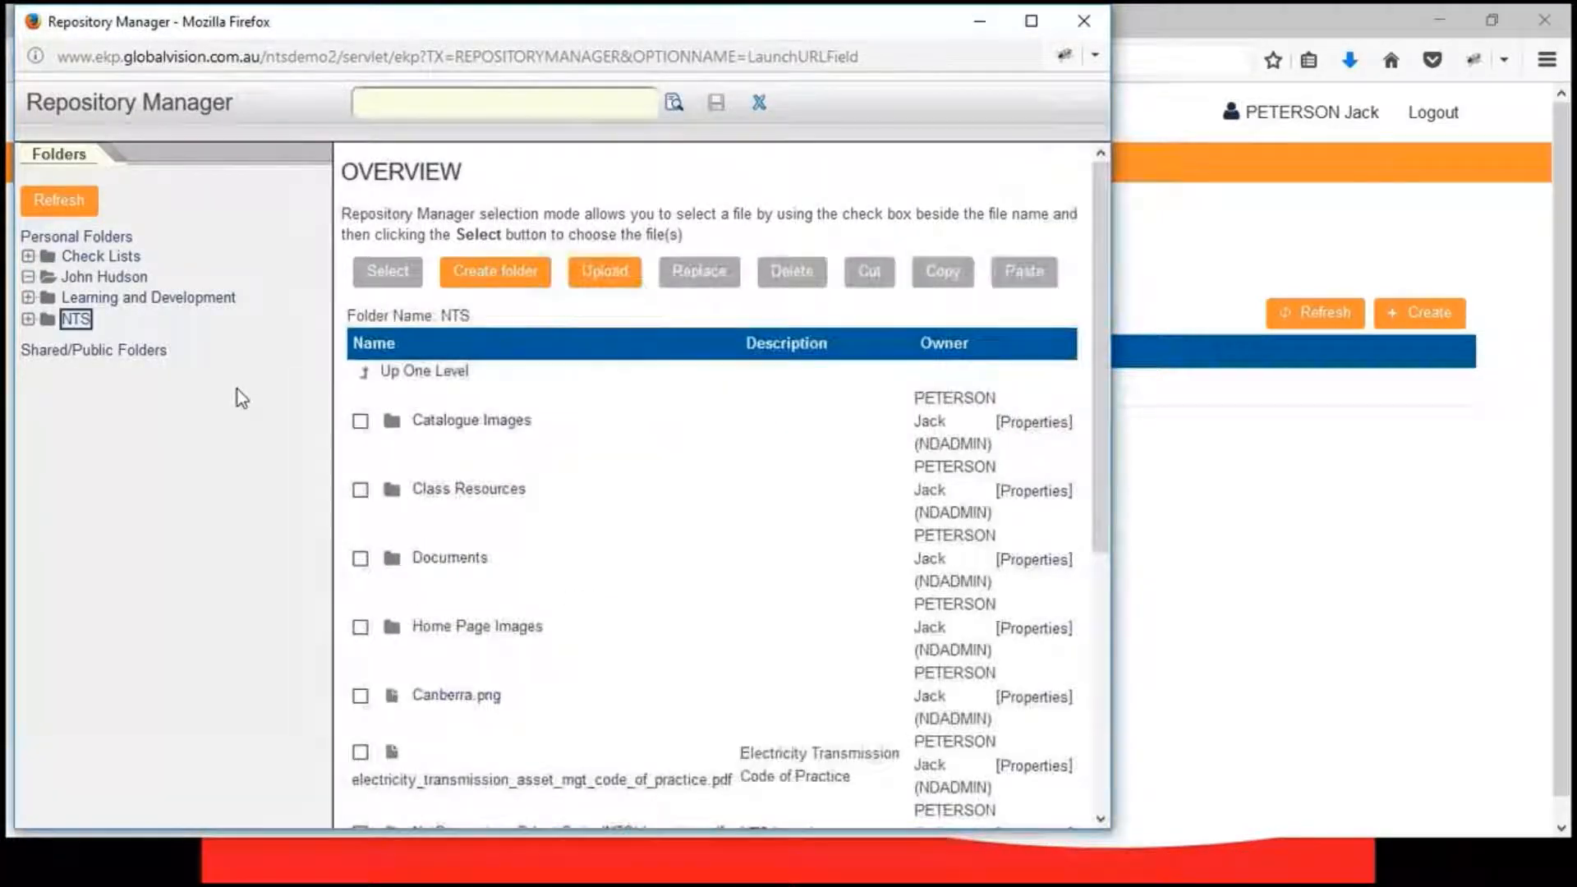
{"action": "scroll", "coordinate": [451, 488], "scroll_direction": "down", "scroll_amount": 5}
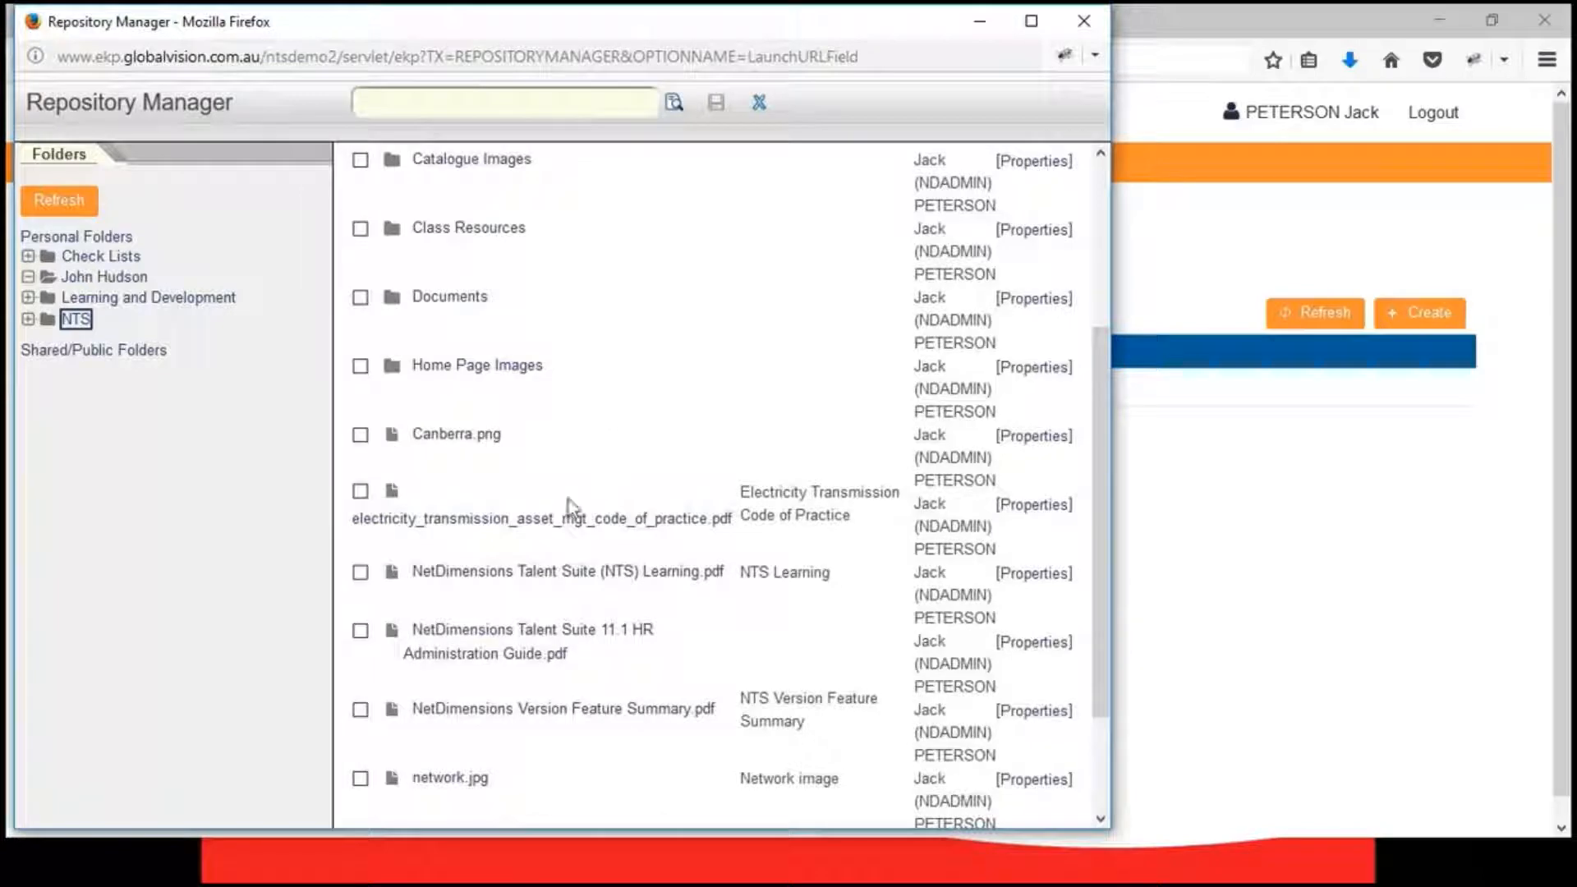
{"action": "left_click", "coordinate": [361, 631]}
{"action": "scroll", "coordinate": [520, 403], "scroll_direction": "up", "scroll_amount": 5}
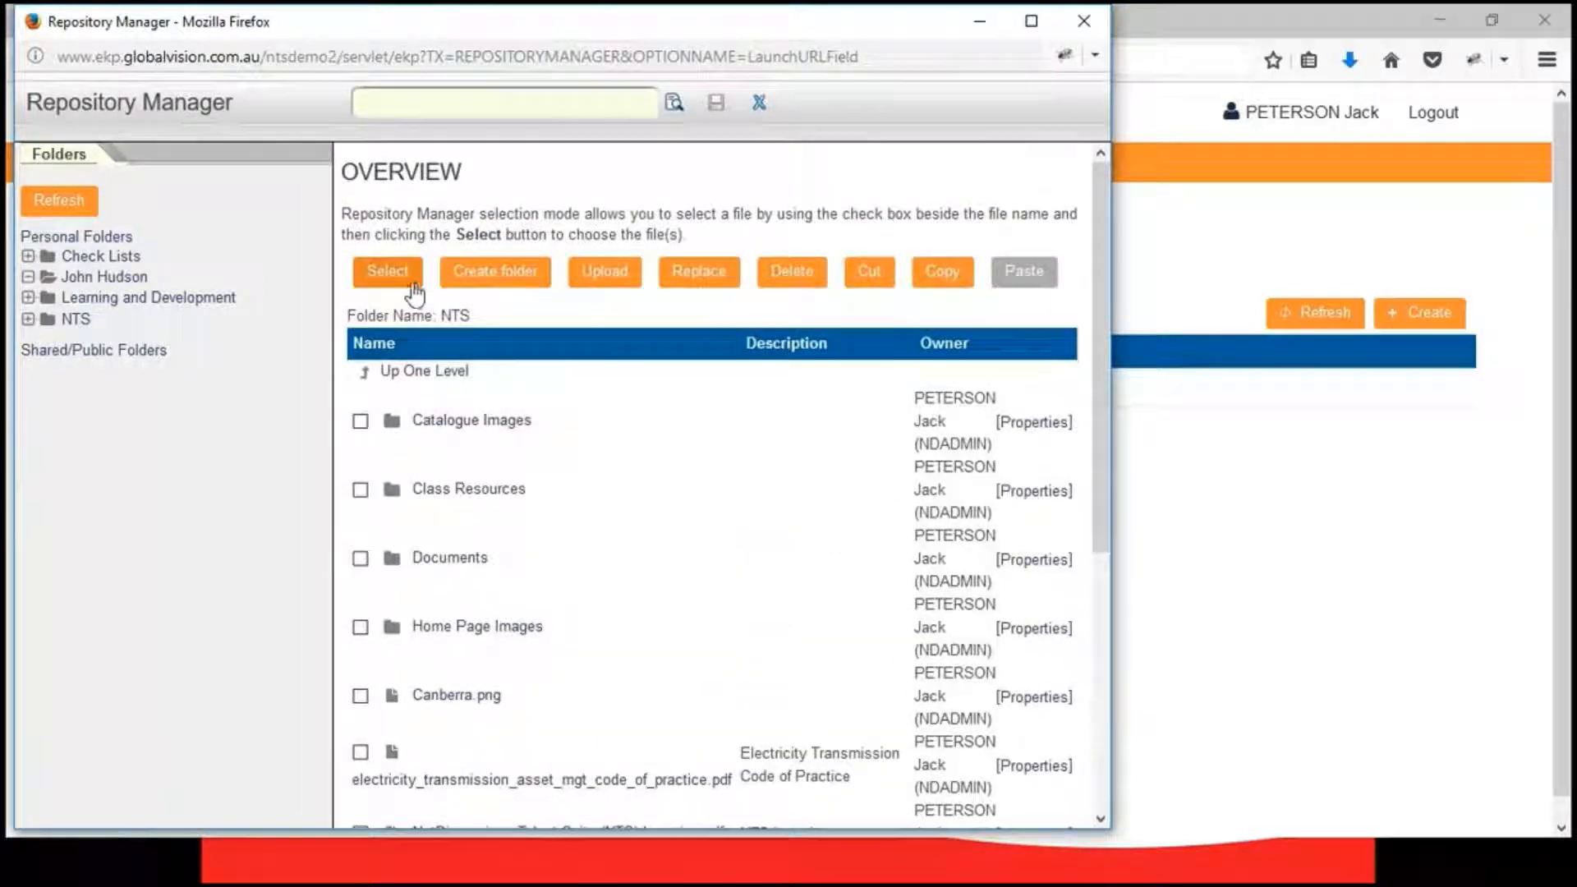
{"action": "left_click", "coordinate": [387, 272]}
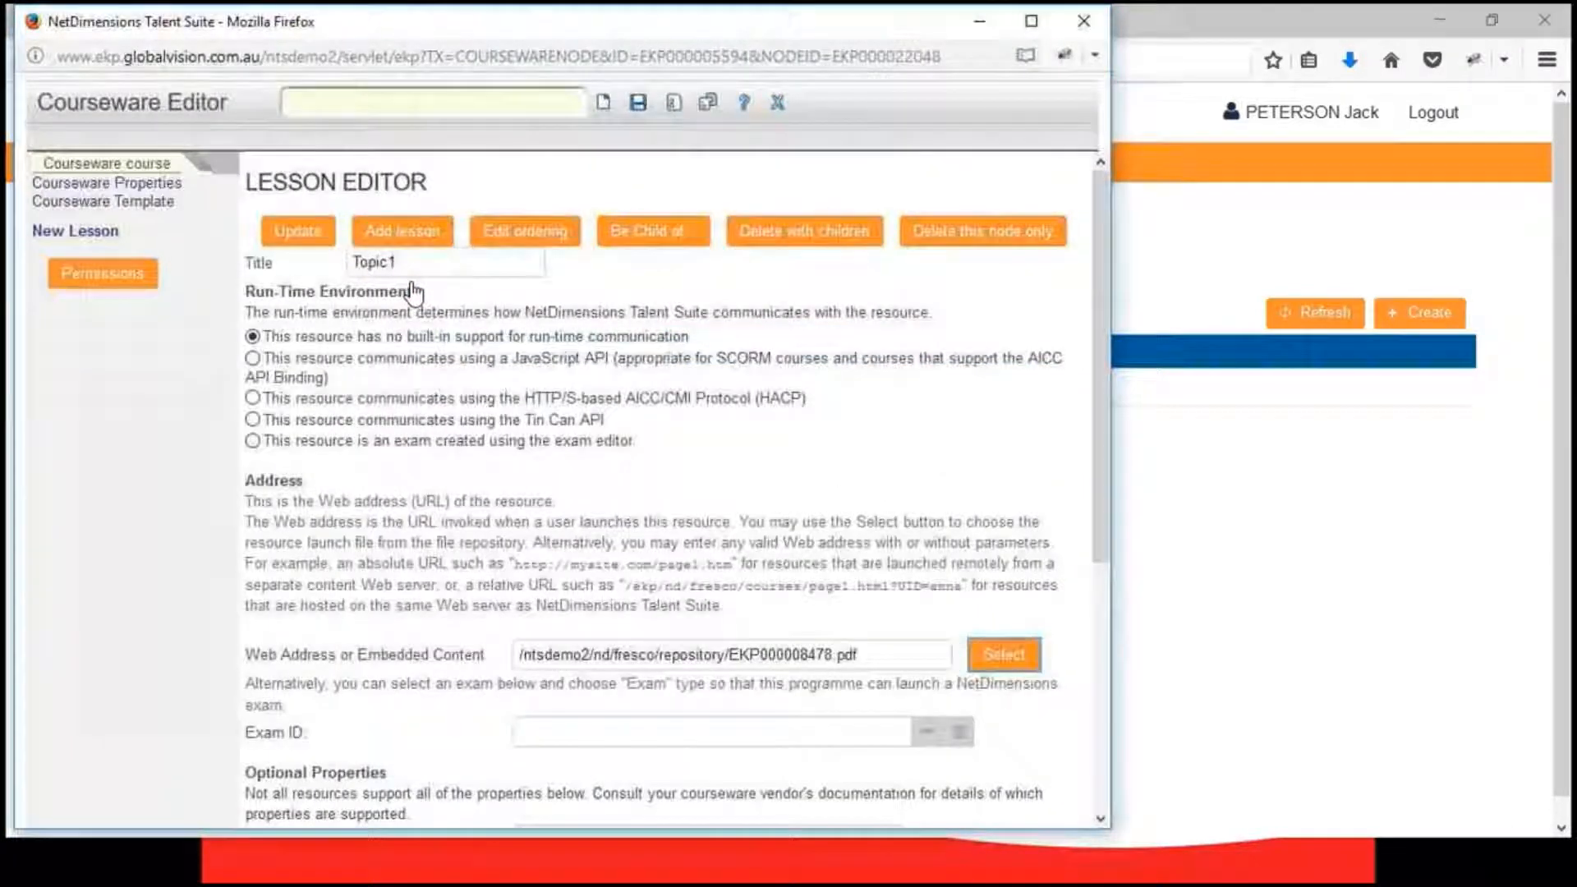
{"action": "scroll", "coordinate": [897, 457], "scroll_direction": "down", "scroll_amount": 4}
{"action": "scroll", "coordinate": [903, 461], "scroll_direction": "up", "scroll_amount": 4}
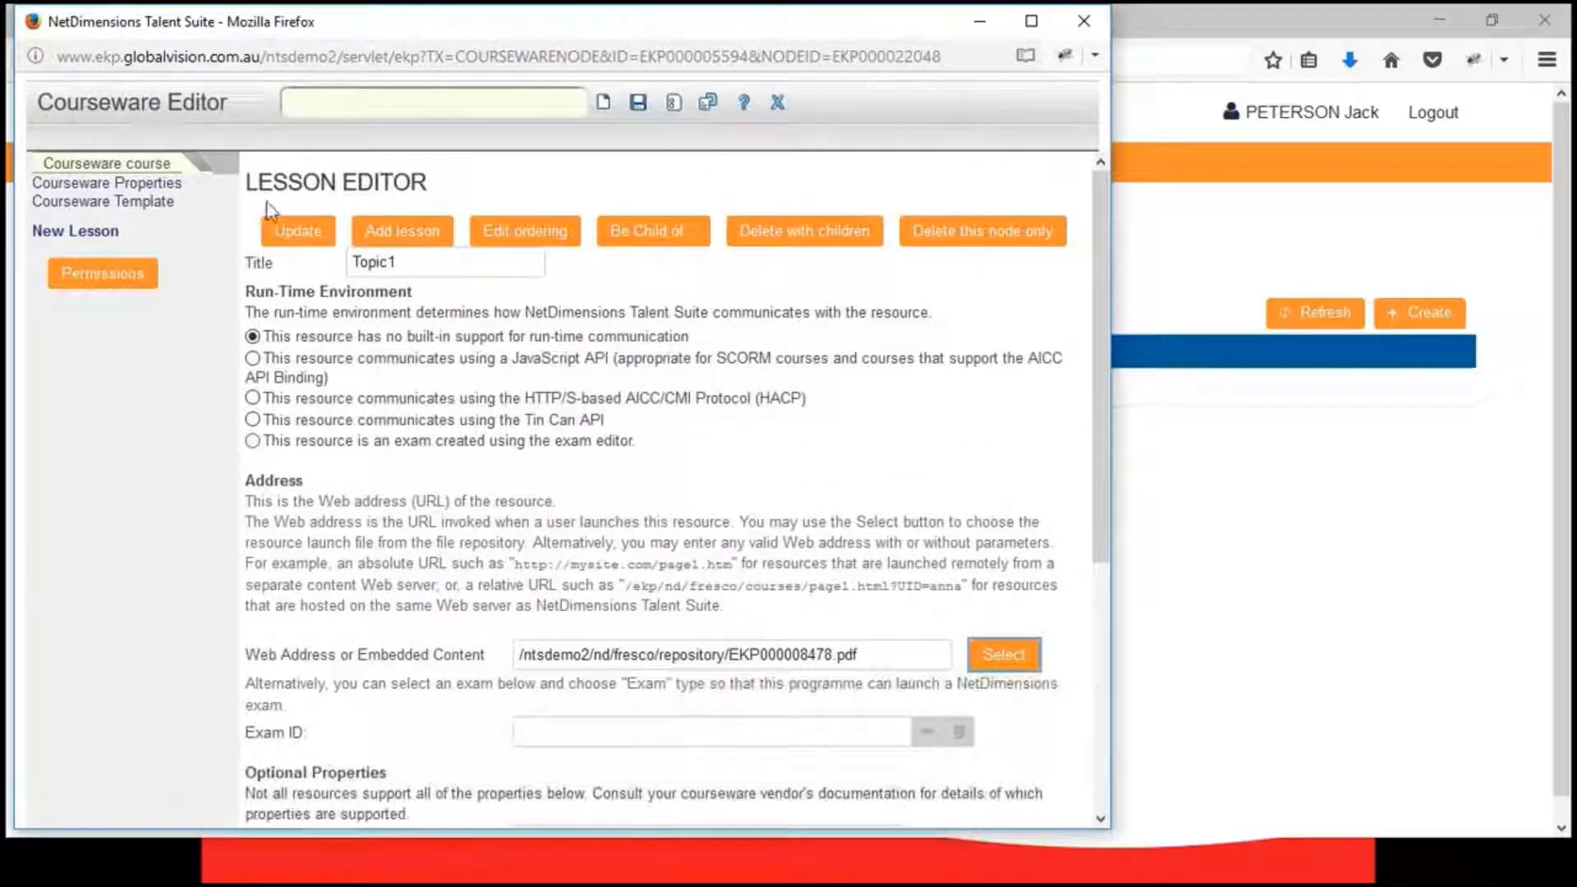
{"action": "left_click", "coordinate": [298, 232]}
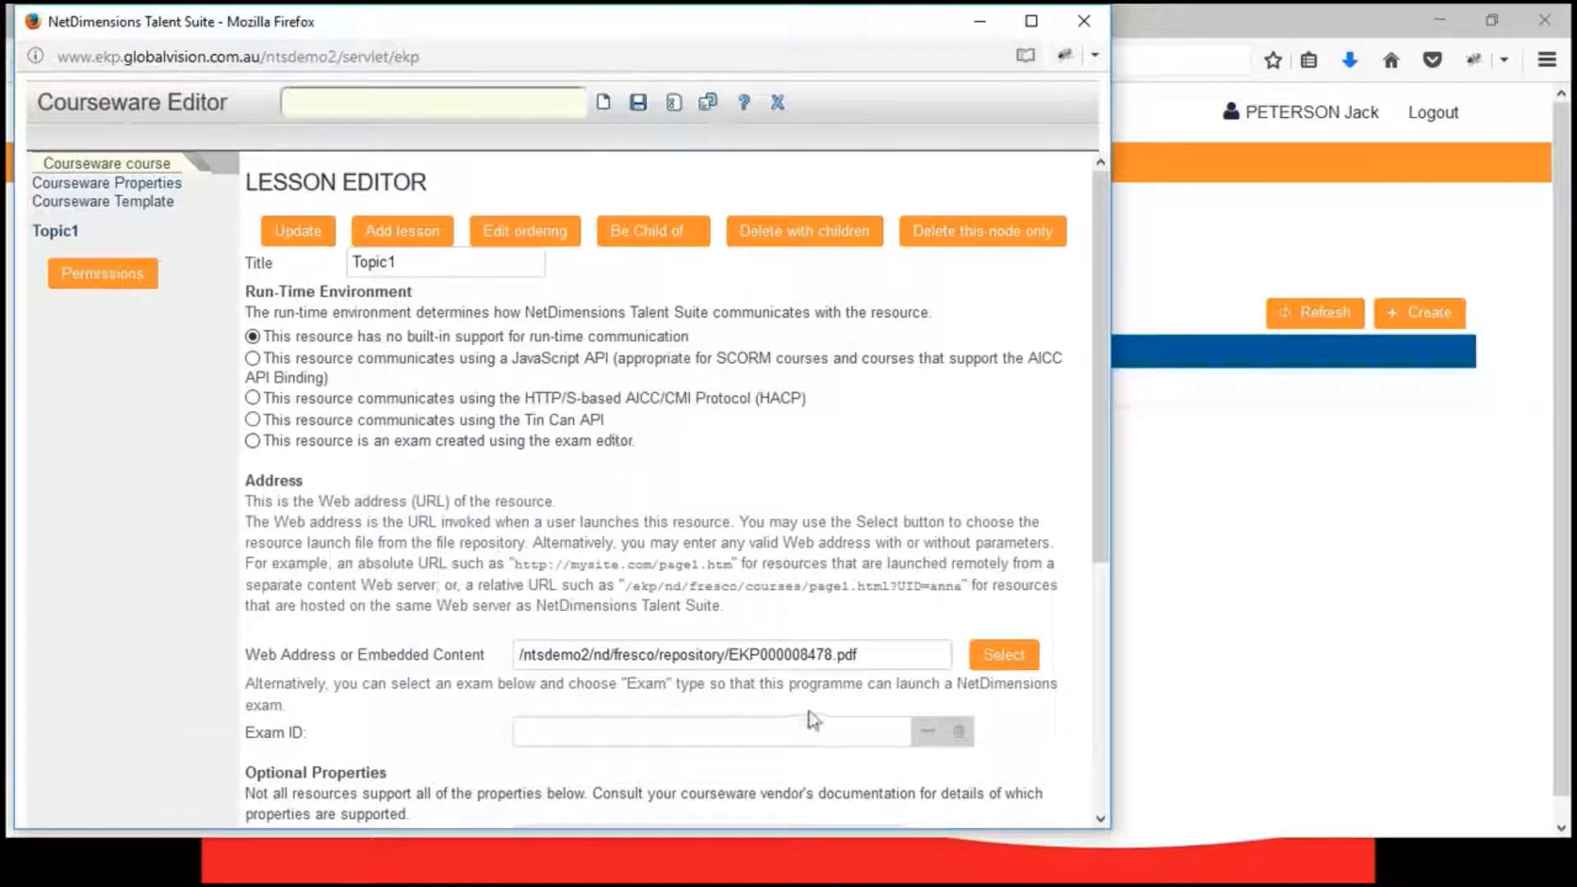
- Set Topic1's run-time environment to an exam created using the exam editor, and save the course
{"action": "left_click_drag", "start_coordinate": [884, 662], "coordinate": [680, 643]}
{"action": "left_click", "coordinate": [749, 448]}
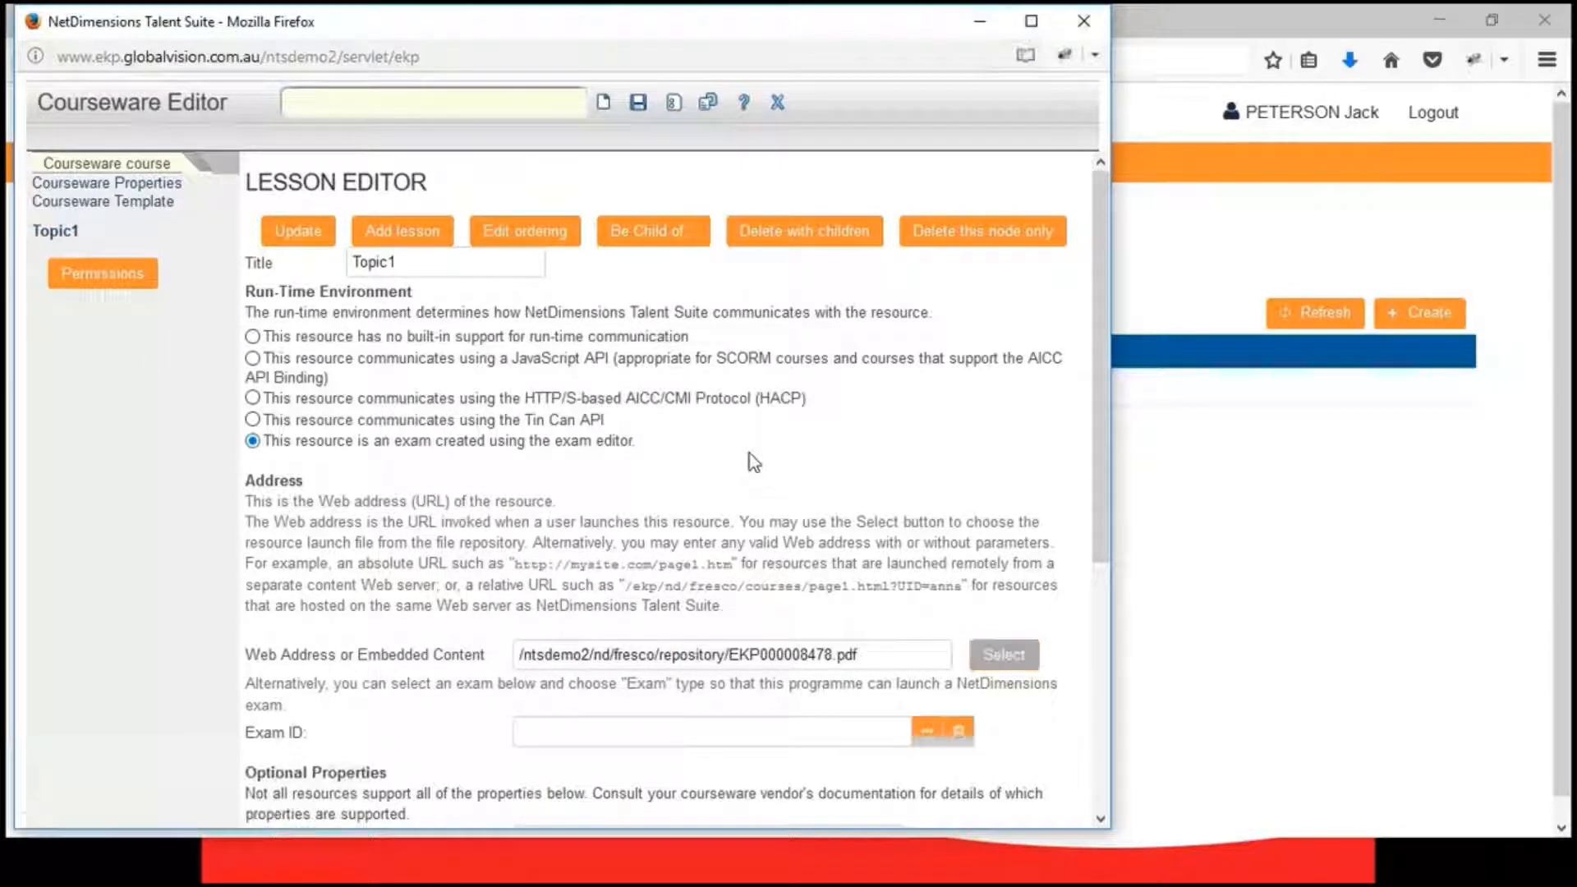
{"action": "left_click", "coordinate": [639, 104]}
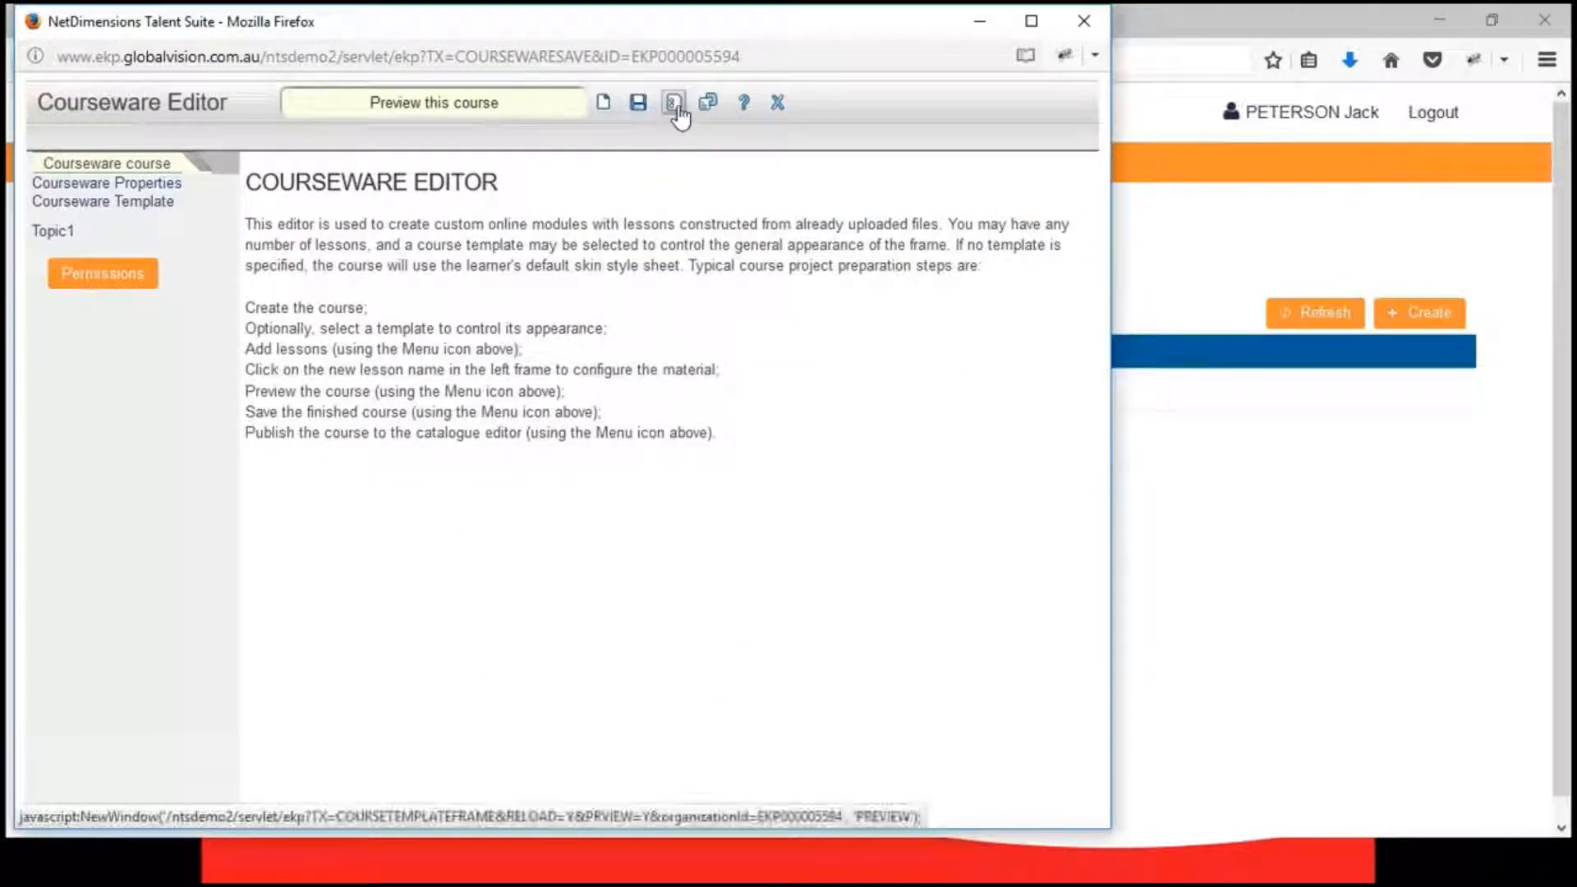
- Preview the course, close the preview and reopen Topic1 in the Lesson Editor
{"action": "left_click", "coordinate": [674, 109]}
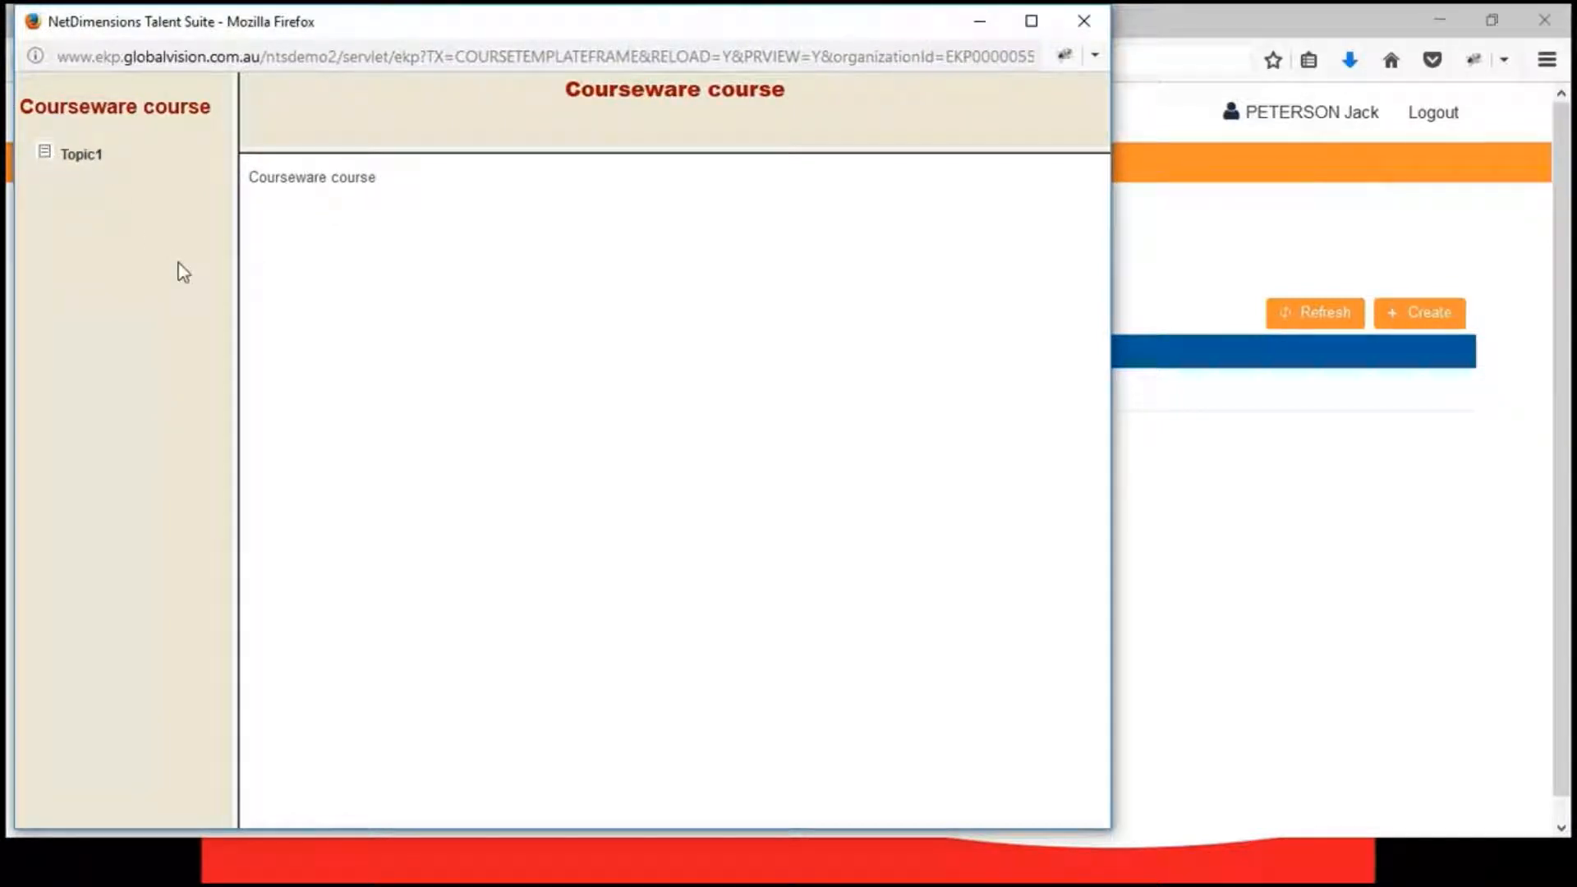
{"action": "left_click", "coordinate": [1061, 27]}
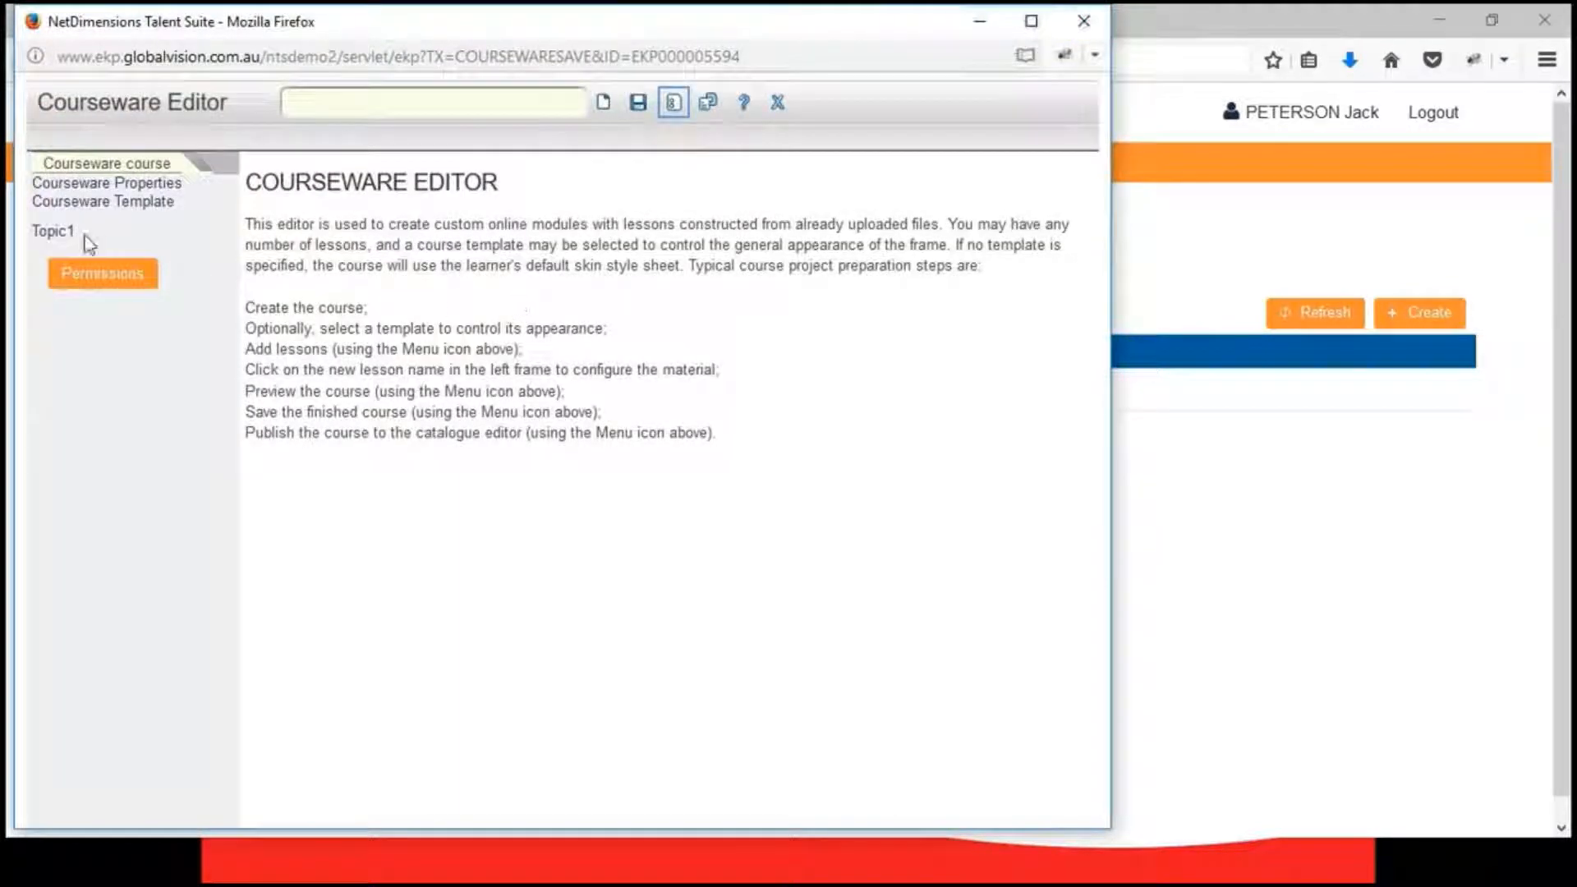
{"action": "left_click", "coordinate": [51, 233]}
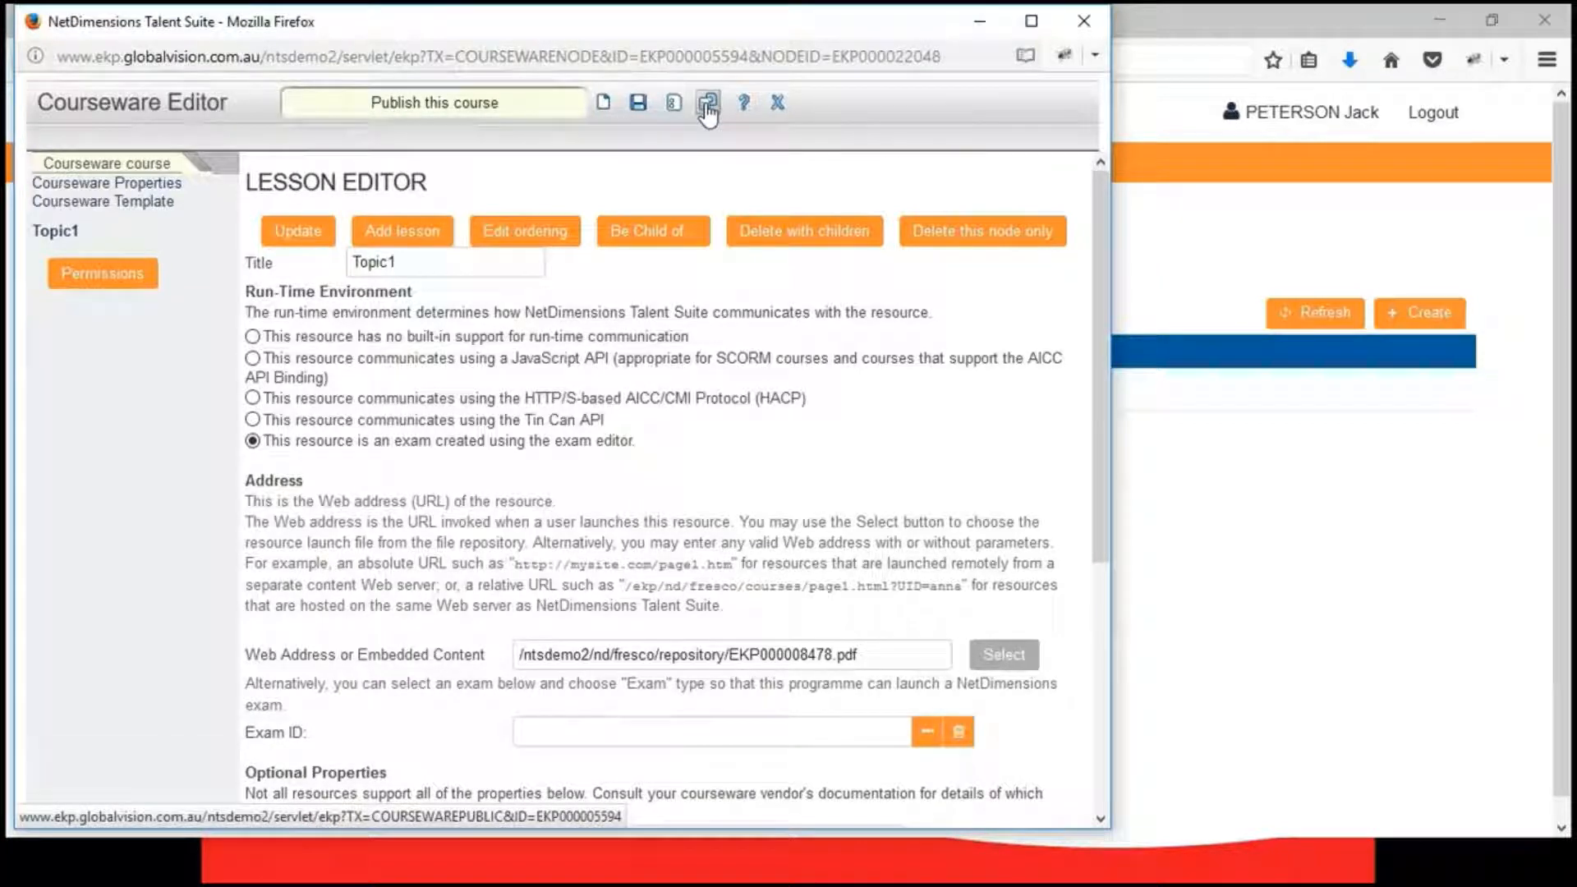
- Publish the course as a new bundle, shown in the catalogue and assigned to the Default Public Catalog
{"action": "left_click", "coordinate": [707, 107]}
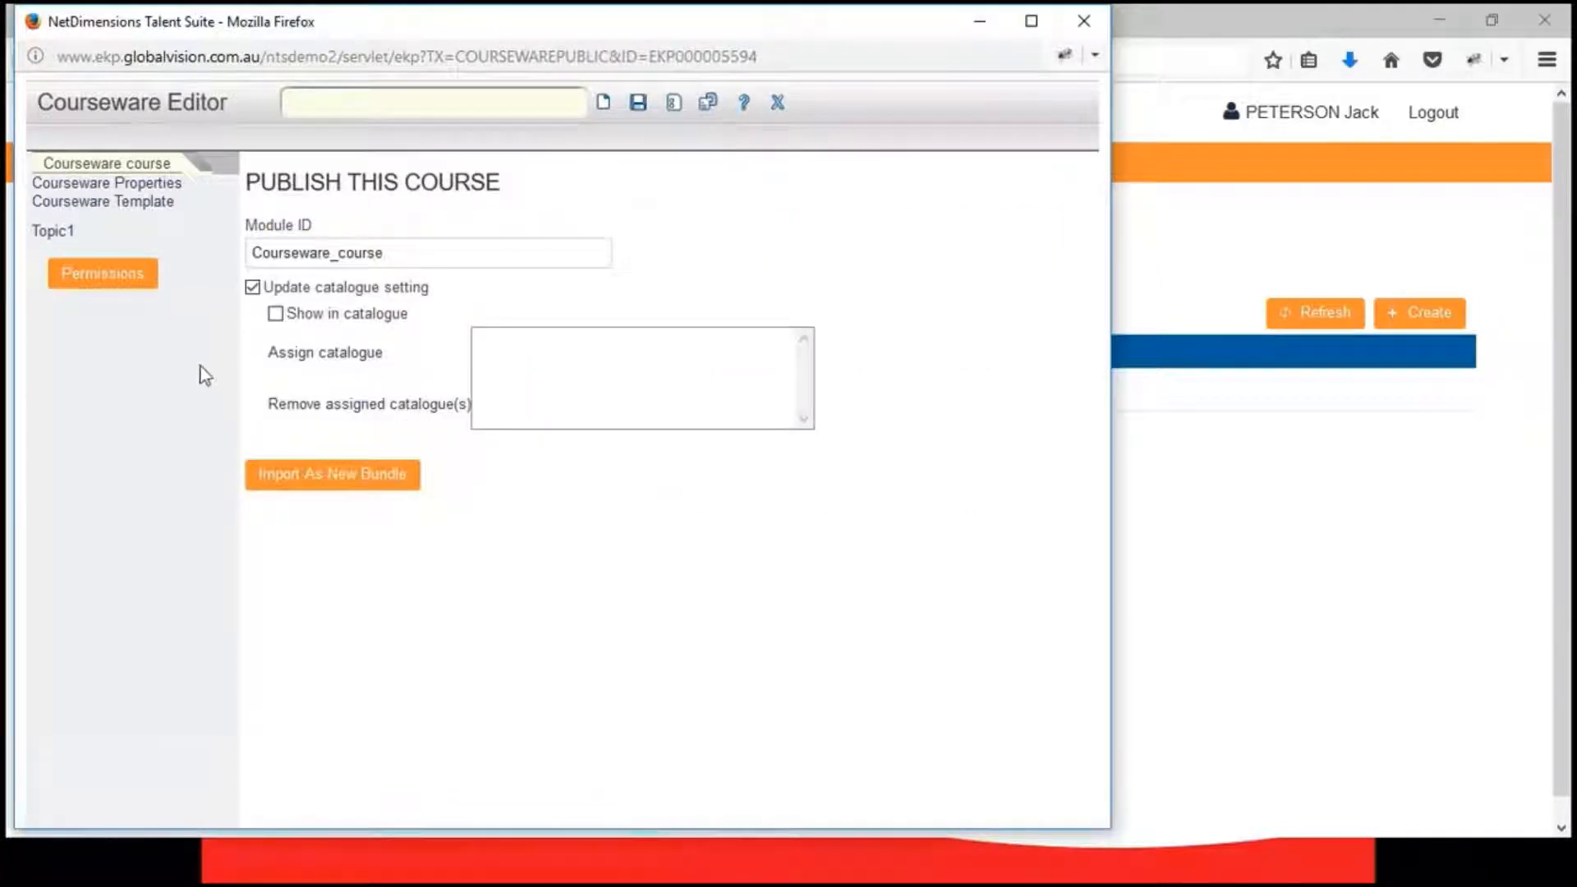
{"action": "double_click", "coordinate": [454, 263]}
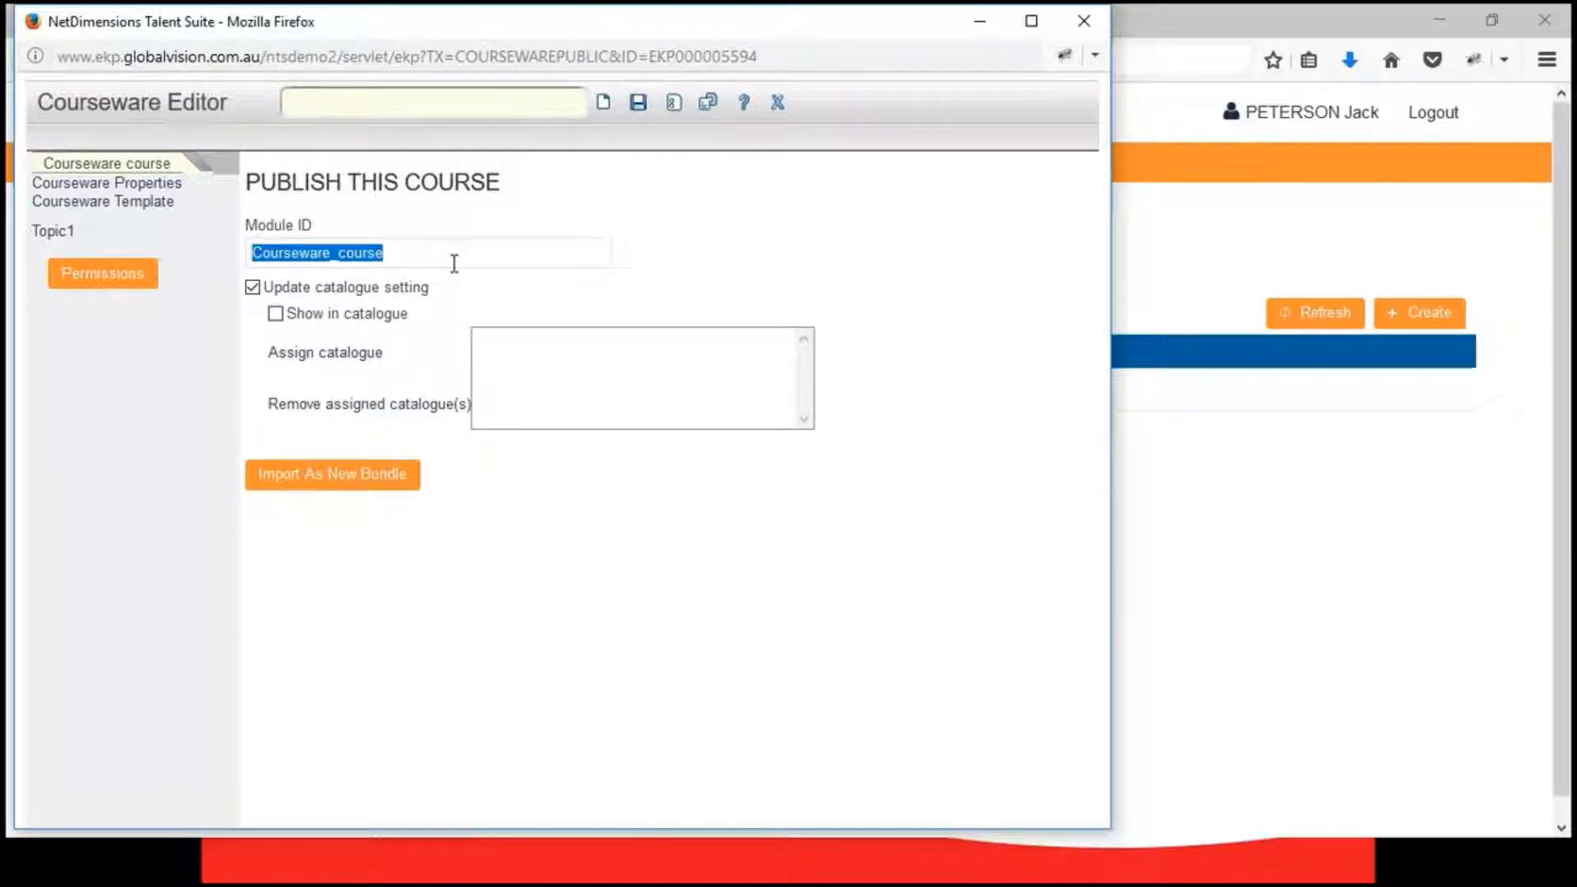
{"action": "left_click", "coordinate": [276, 313]}
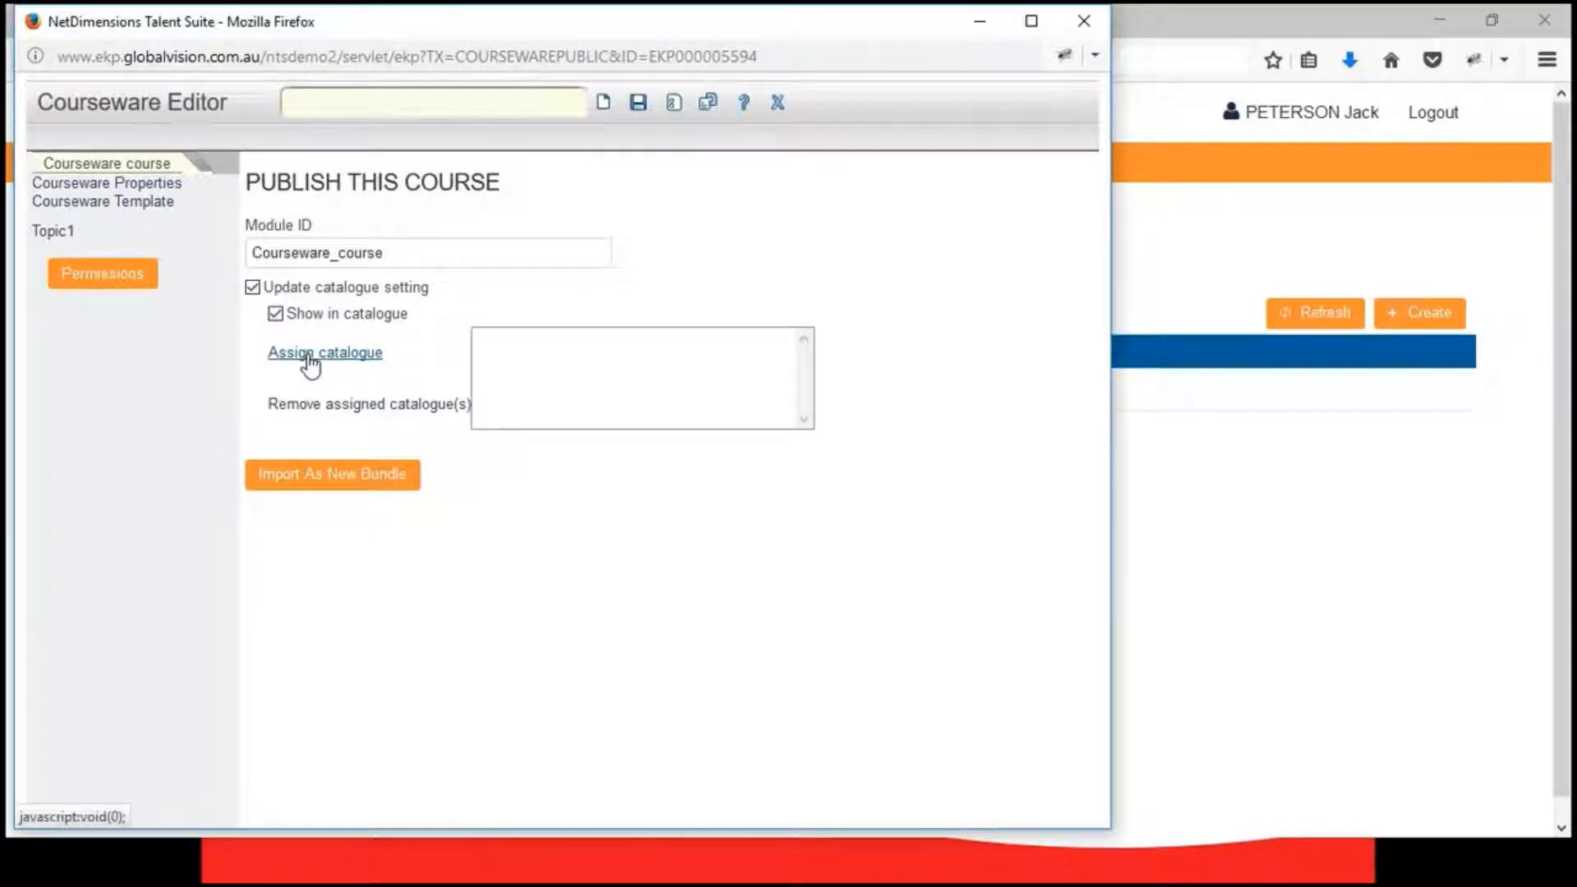
{"action": "left_click", "coordinate": [373, 354]}
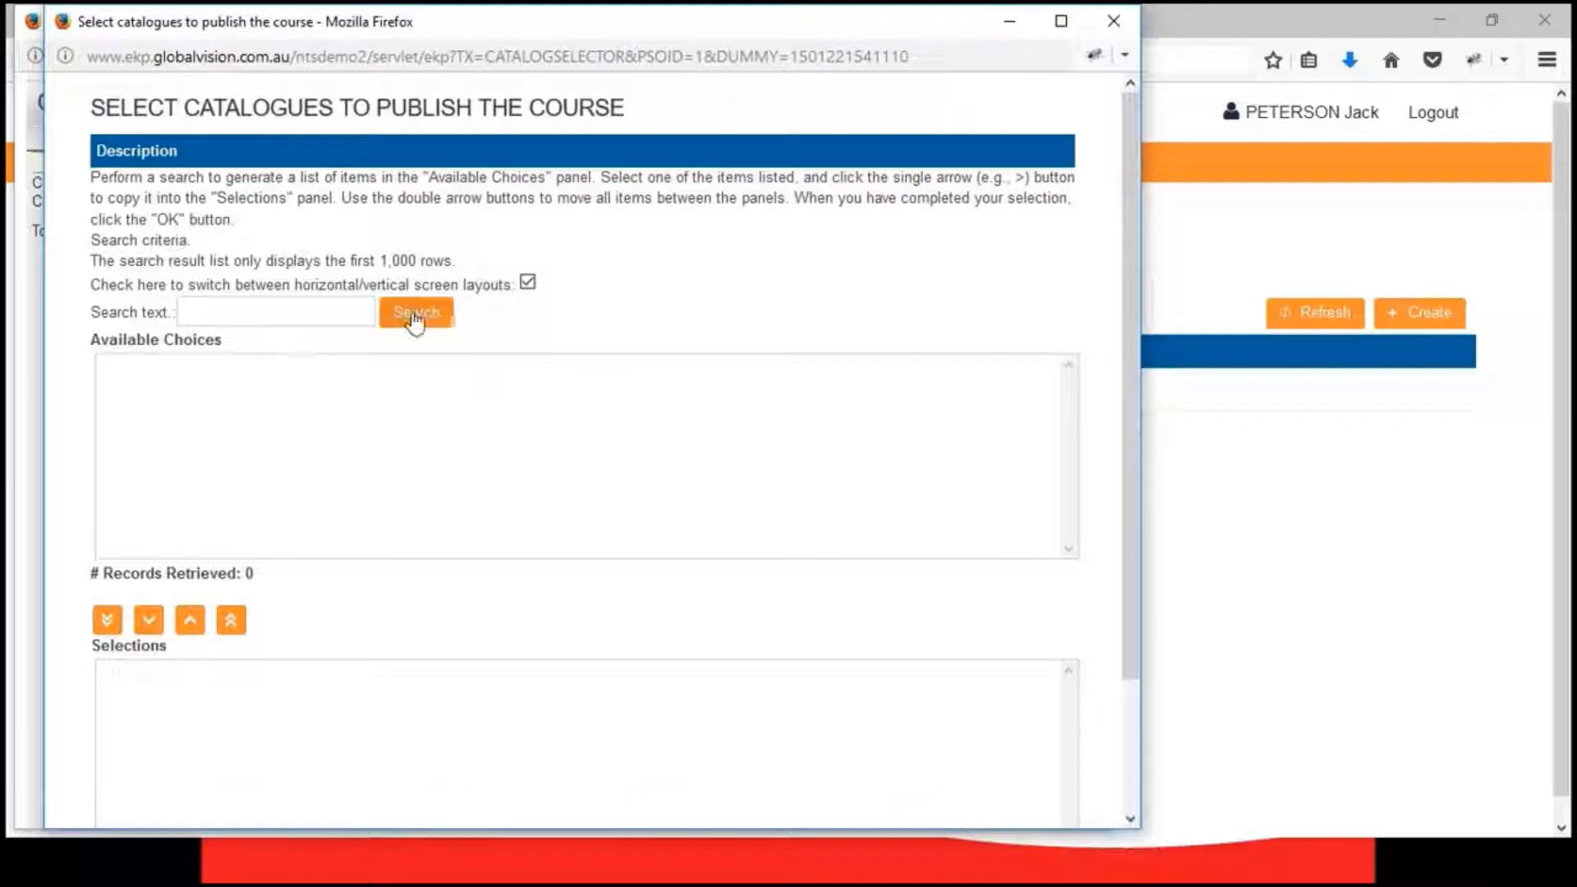
{"action": "left_click", "coordinate": [416, 312]}
{"action": "double_click", "coordinate": [161, 423]}
{"action": "scroll", "coordinate": [173, 624], "scroll_direction": "down", "scroll_amount": 3}
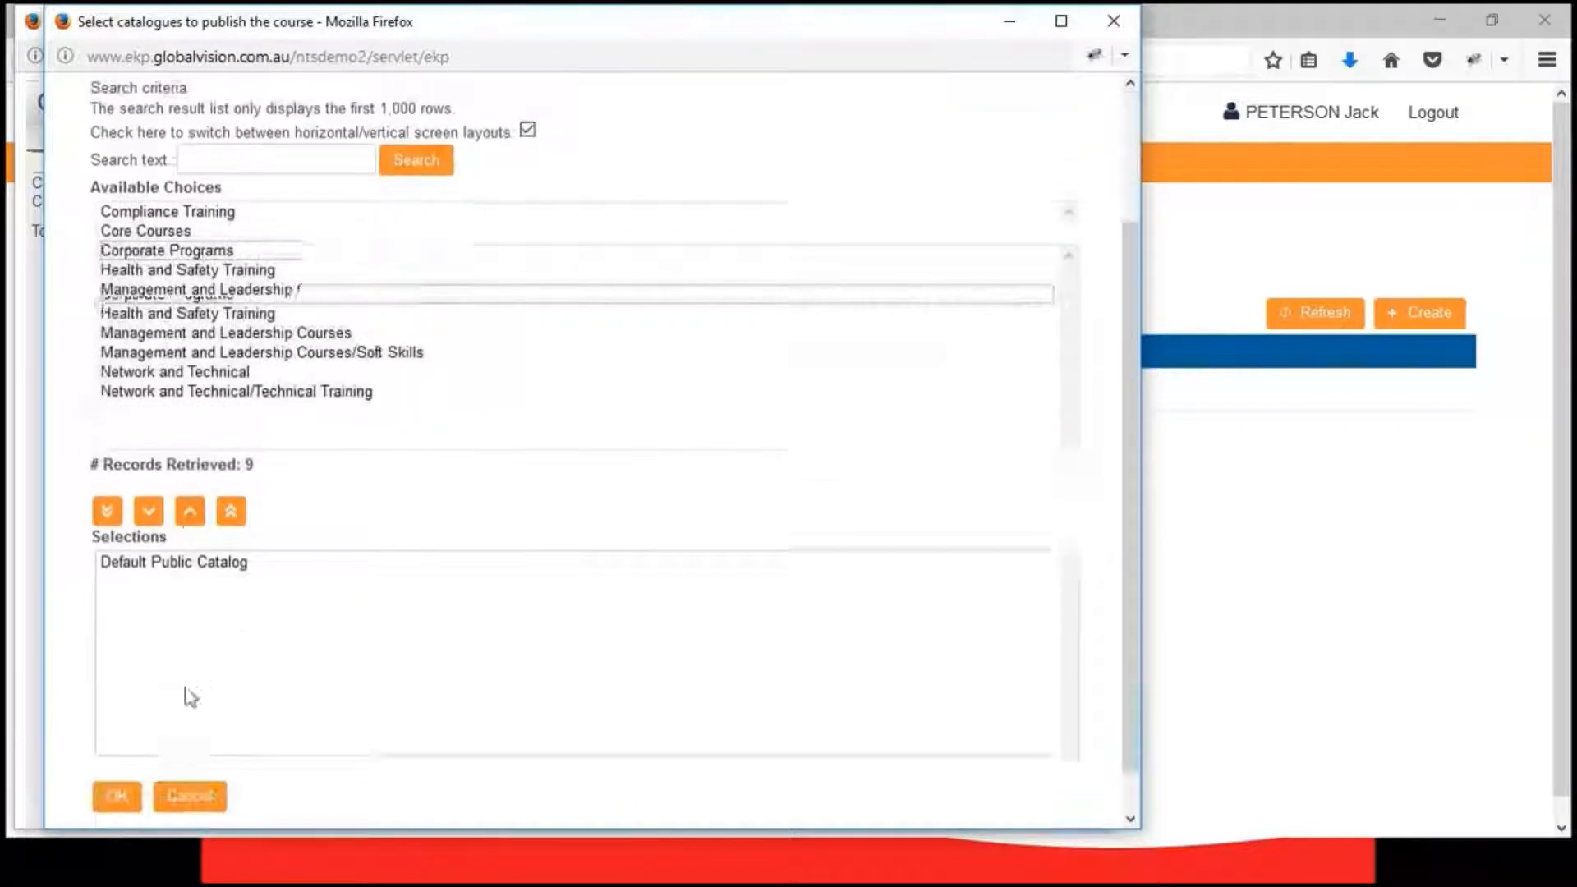
{"action": "left_click", "coordinate": [112, 795]}
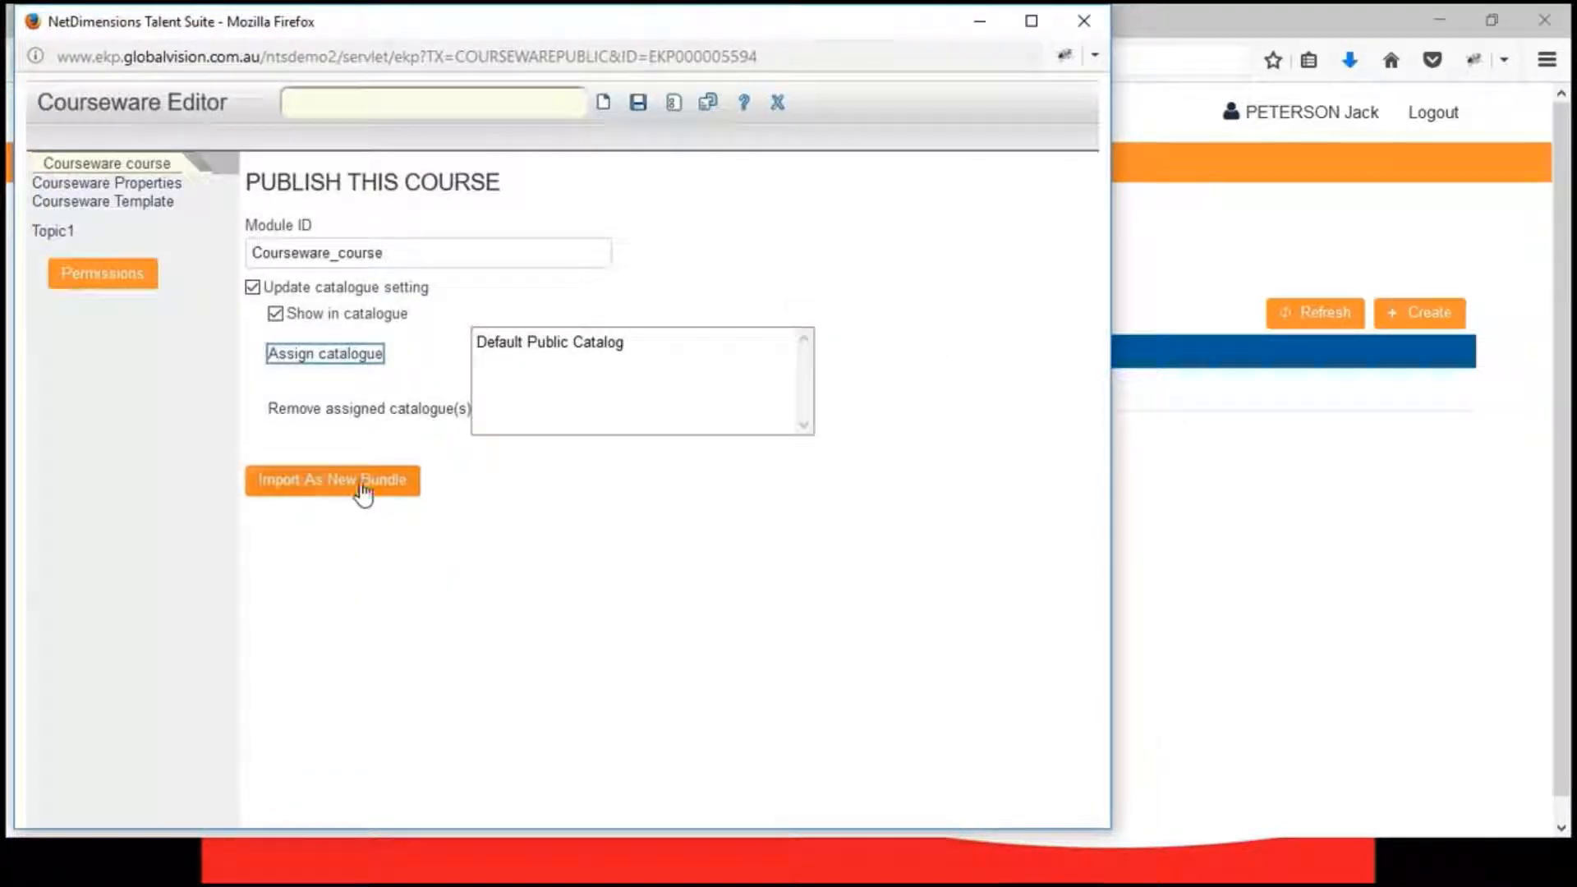
{"action": "left_click", "coordinate": [361, 488]}
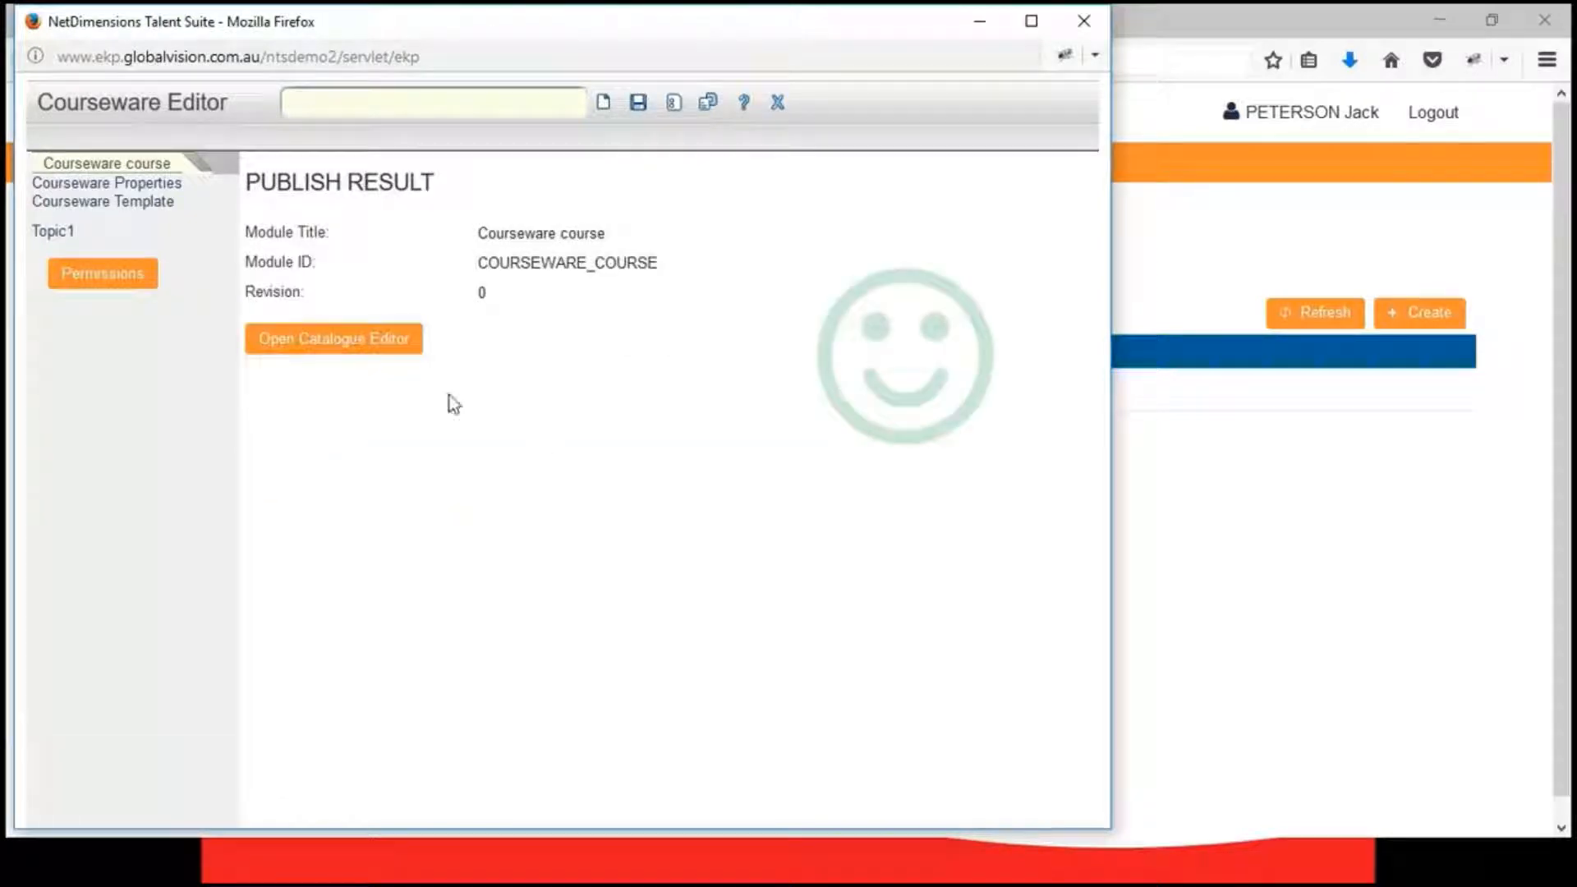
- Open the published course in the Catalogue Editor and review its module details and catalogue configuration
{"action": "left_click", "coordinate": [373, 342]}
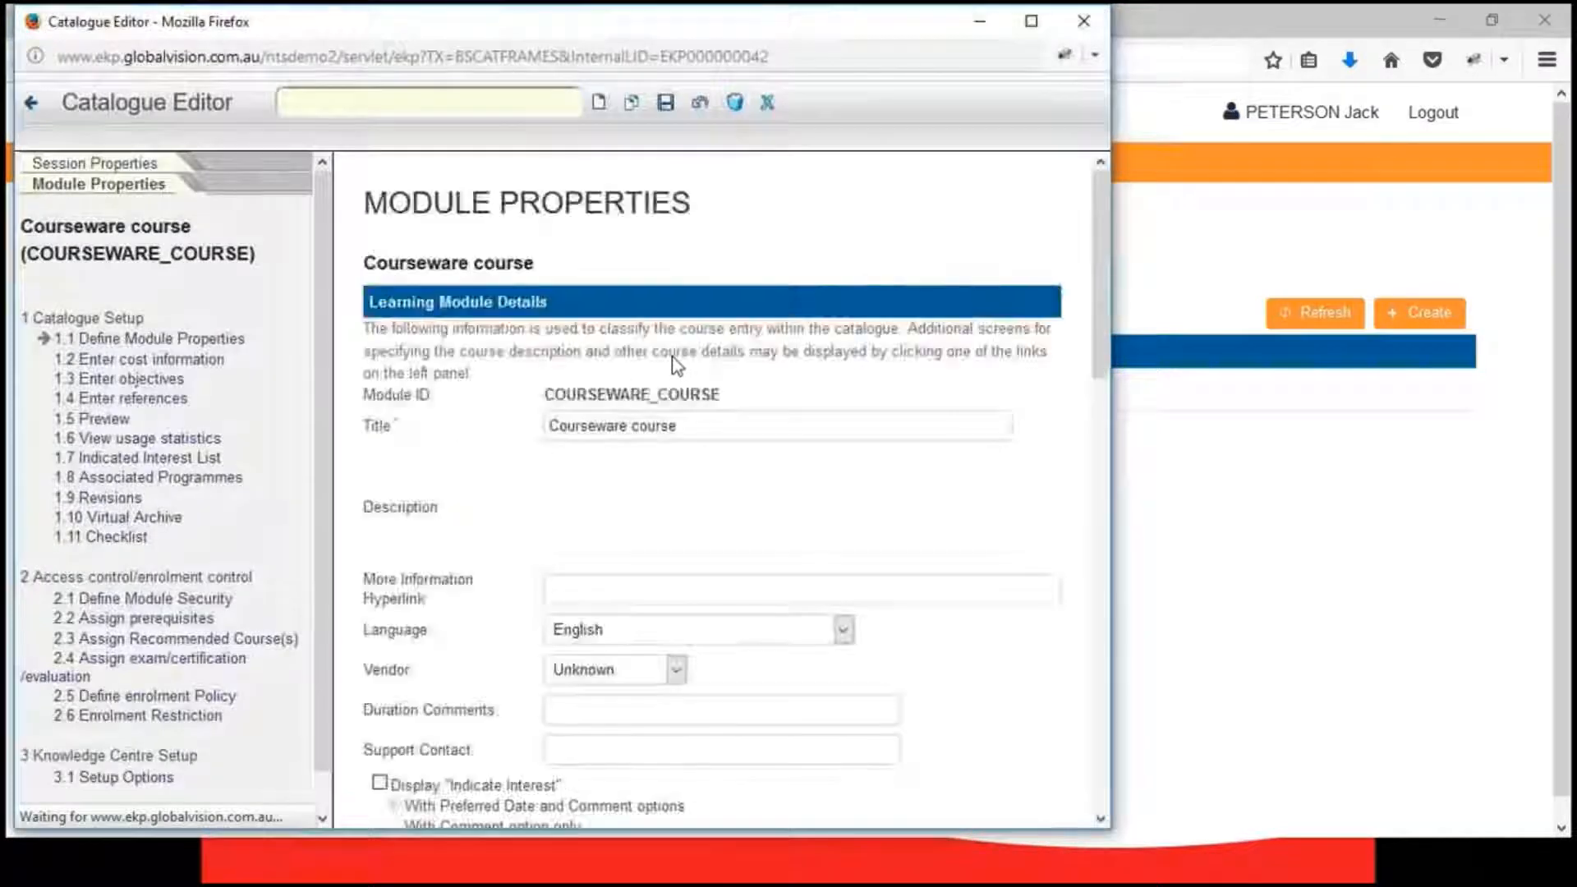
{"action": "scroll", "coordinate": [866, 358], "scroll_direction": "down", "scroll_amount": 1}
{"action": "scroll", "coordinate": [867, 358], "scroll_direction": "down", "scroll_amount": 5}
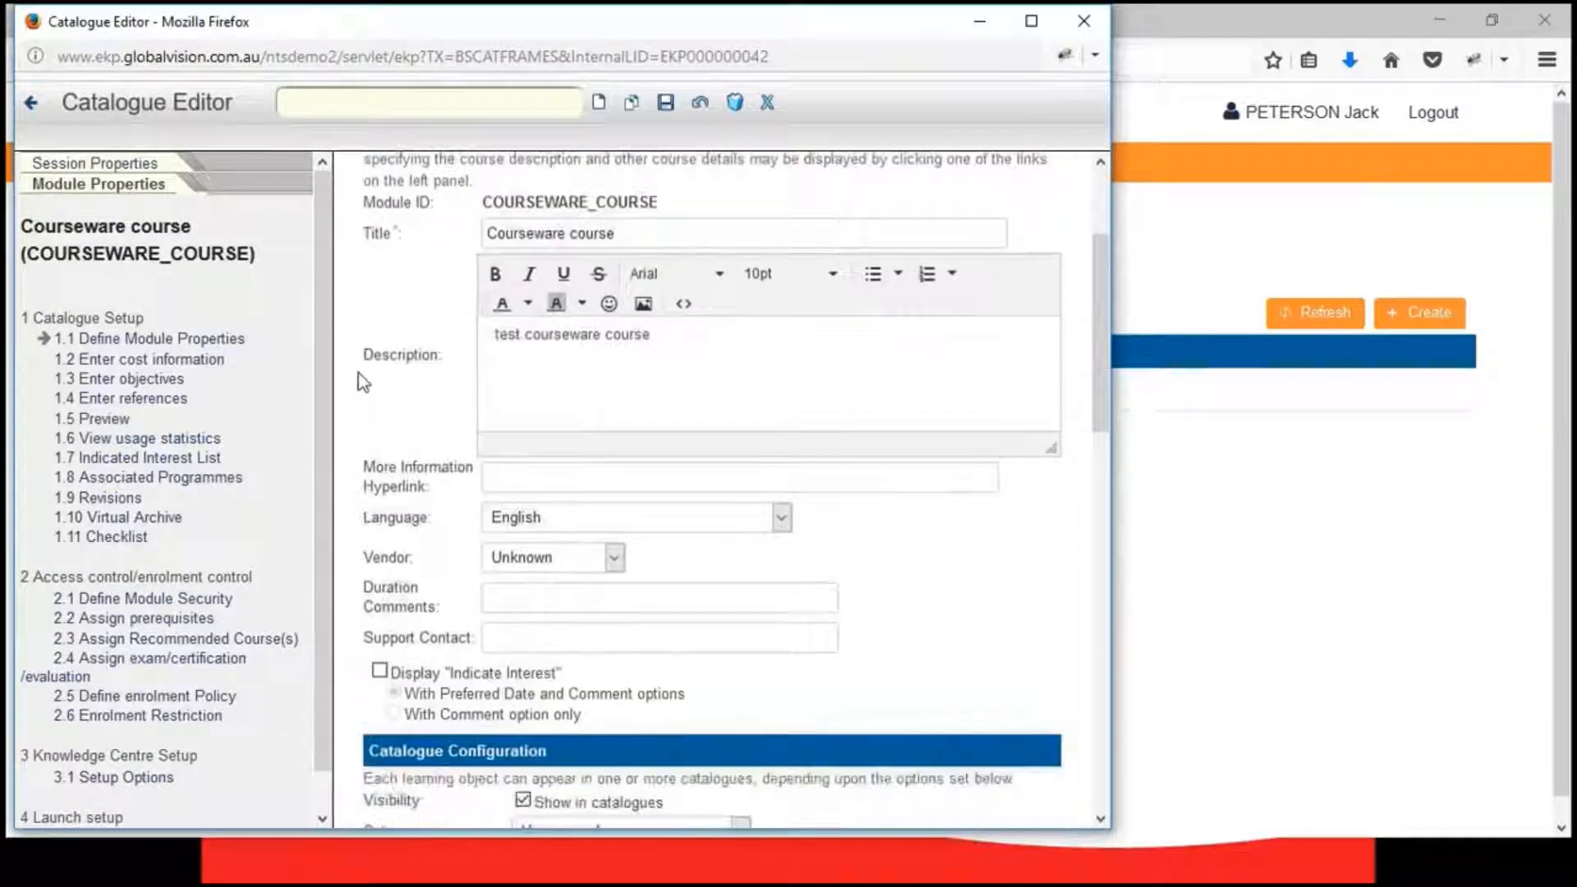
{"action": "scroll", "coordinate": [265, 447], "scroll_direction": "down", "scroll_amount": 1}
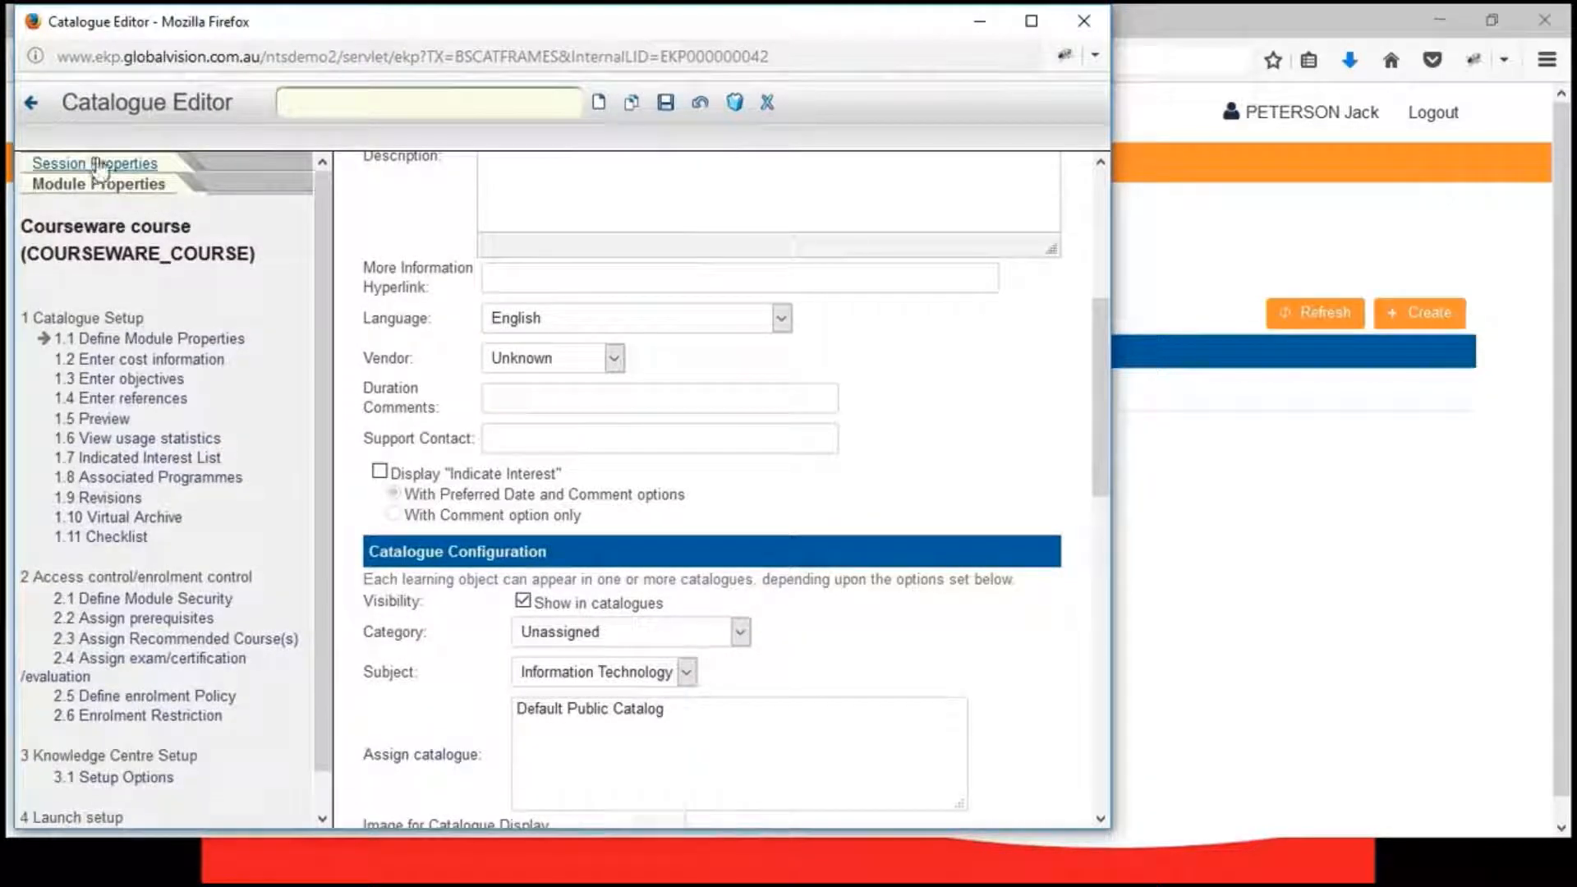
- Preview the Courseware course in the Knowledge Centre from its session properties, launch it, and close the launched content and the preview
{"action": "scroll", "coordinate": [247, 456], "scroll_direction": "down", "scroll_amount": 1}
{"action": "scroll", "coordinate": [98, 296], "scroll_direction": "up", "scroll_amount": 2}
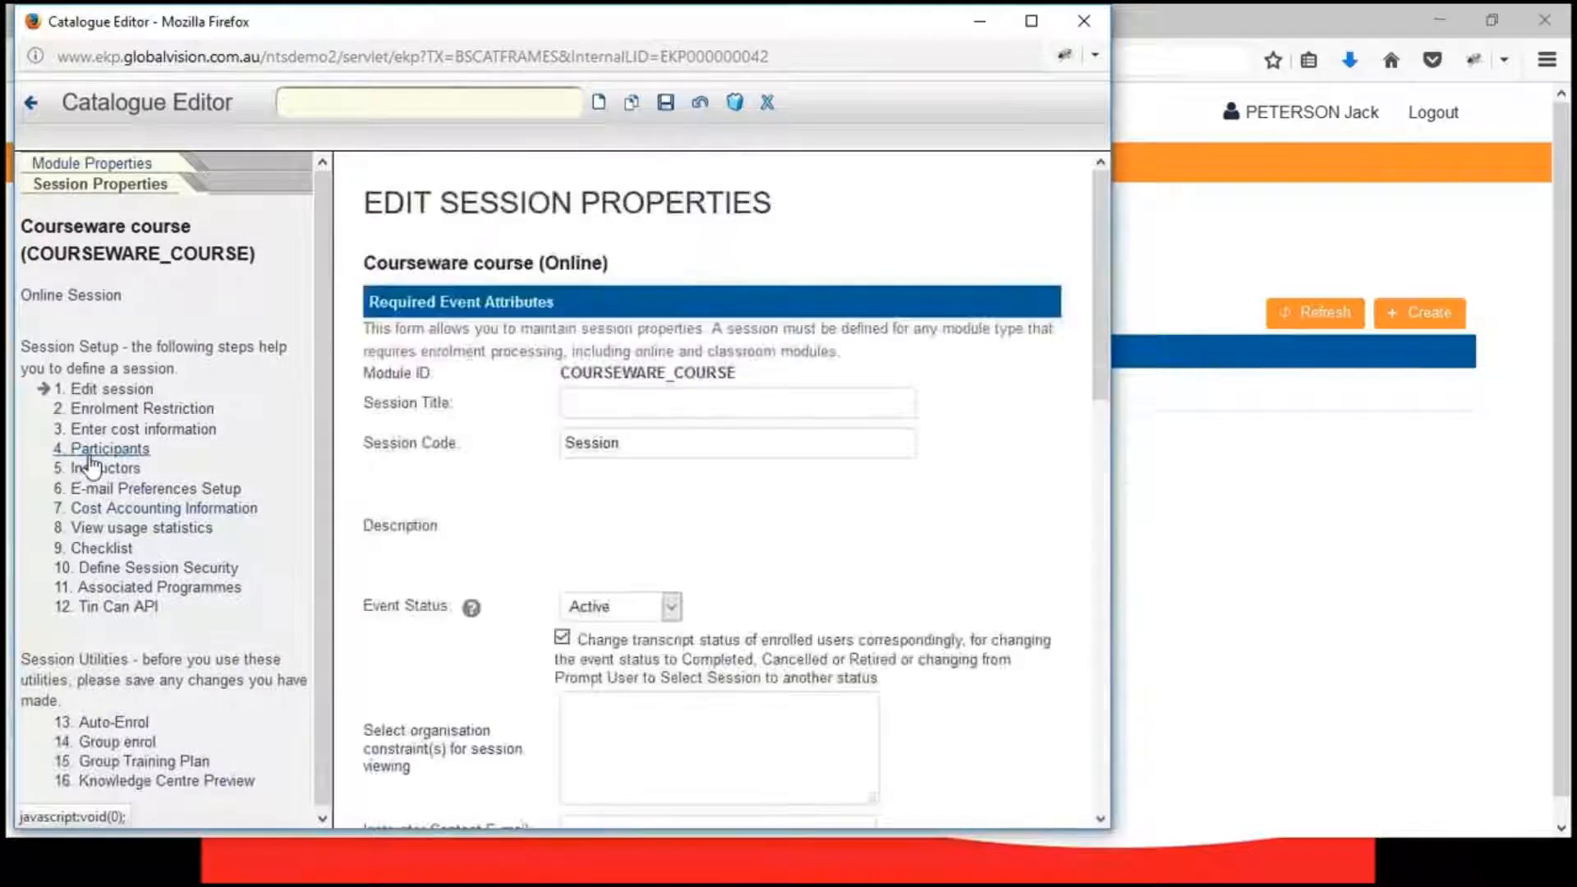
{"action": "left_click", "coordinate": [156, 778]}
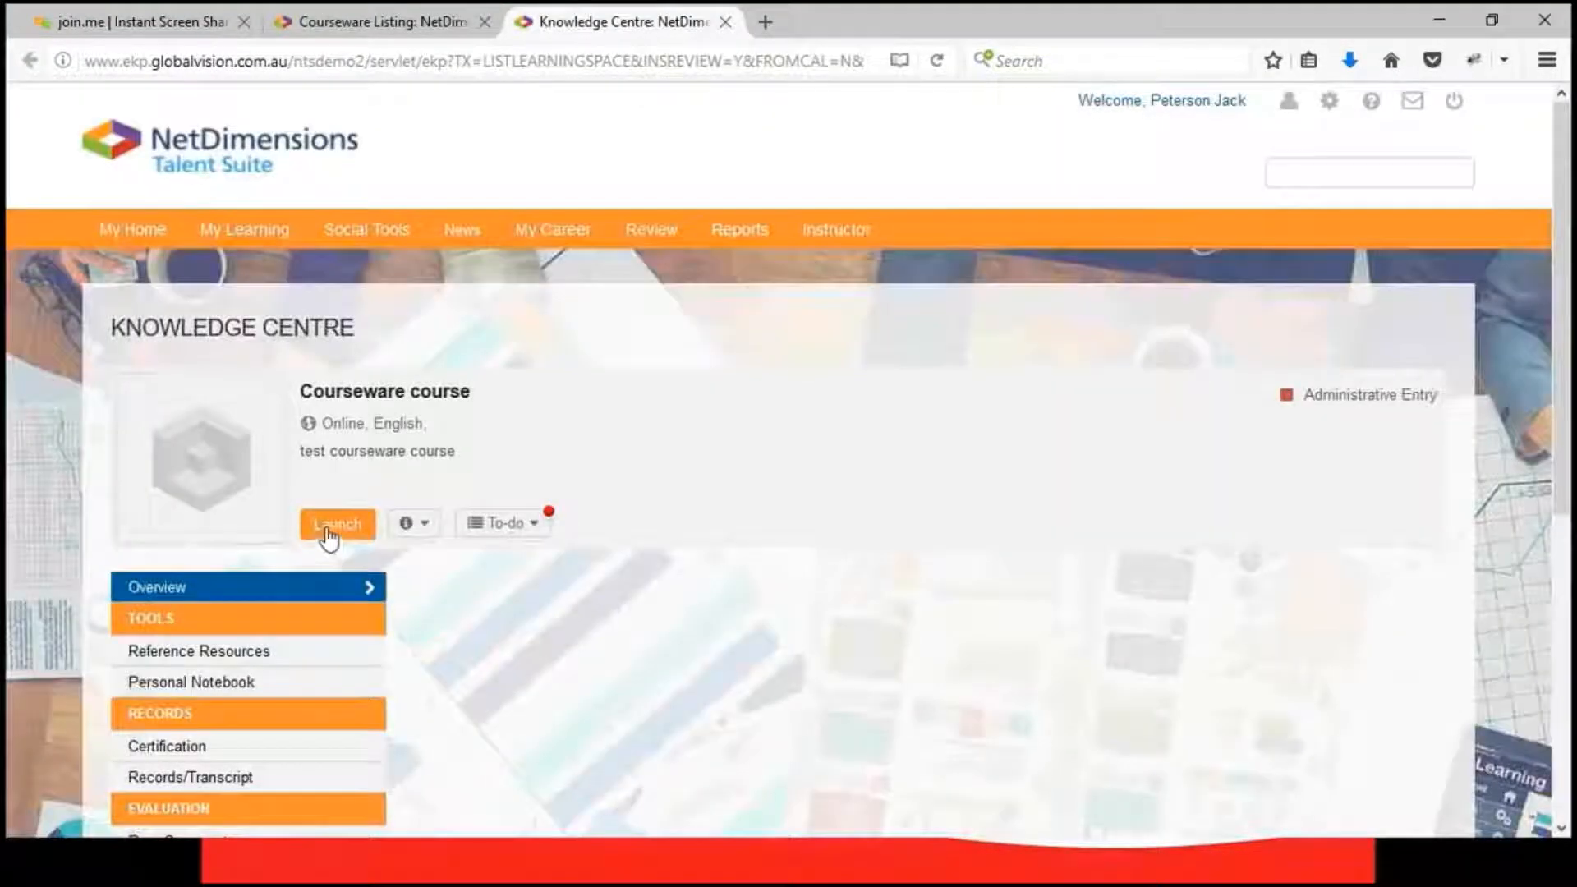
{"action": "left_click", "coordinate": [325, 526]}
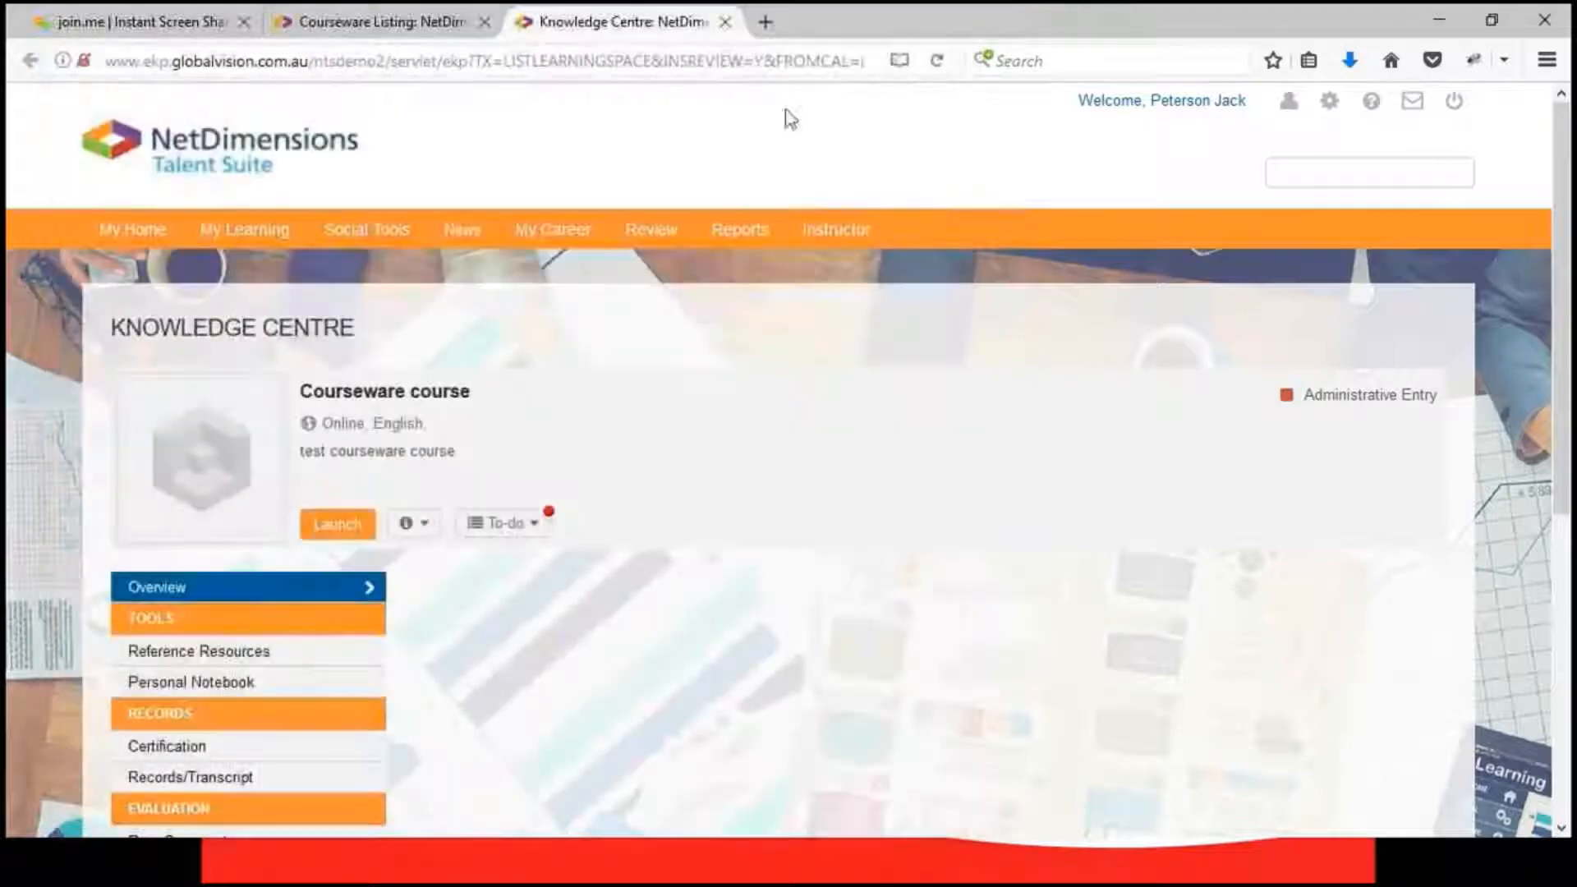
{"action": "left_click", "coordinate": [934, 36]}
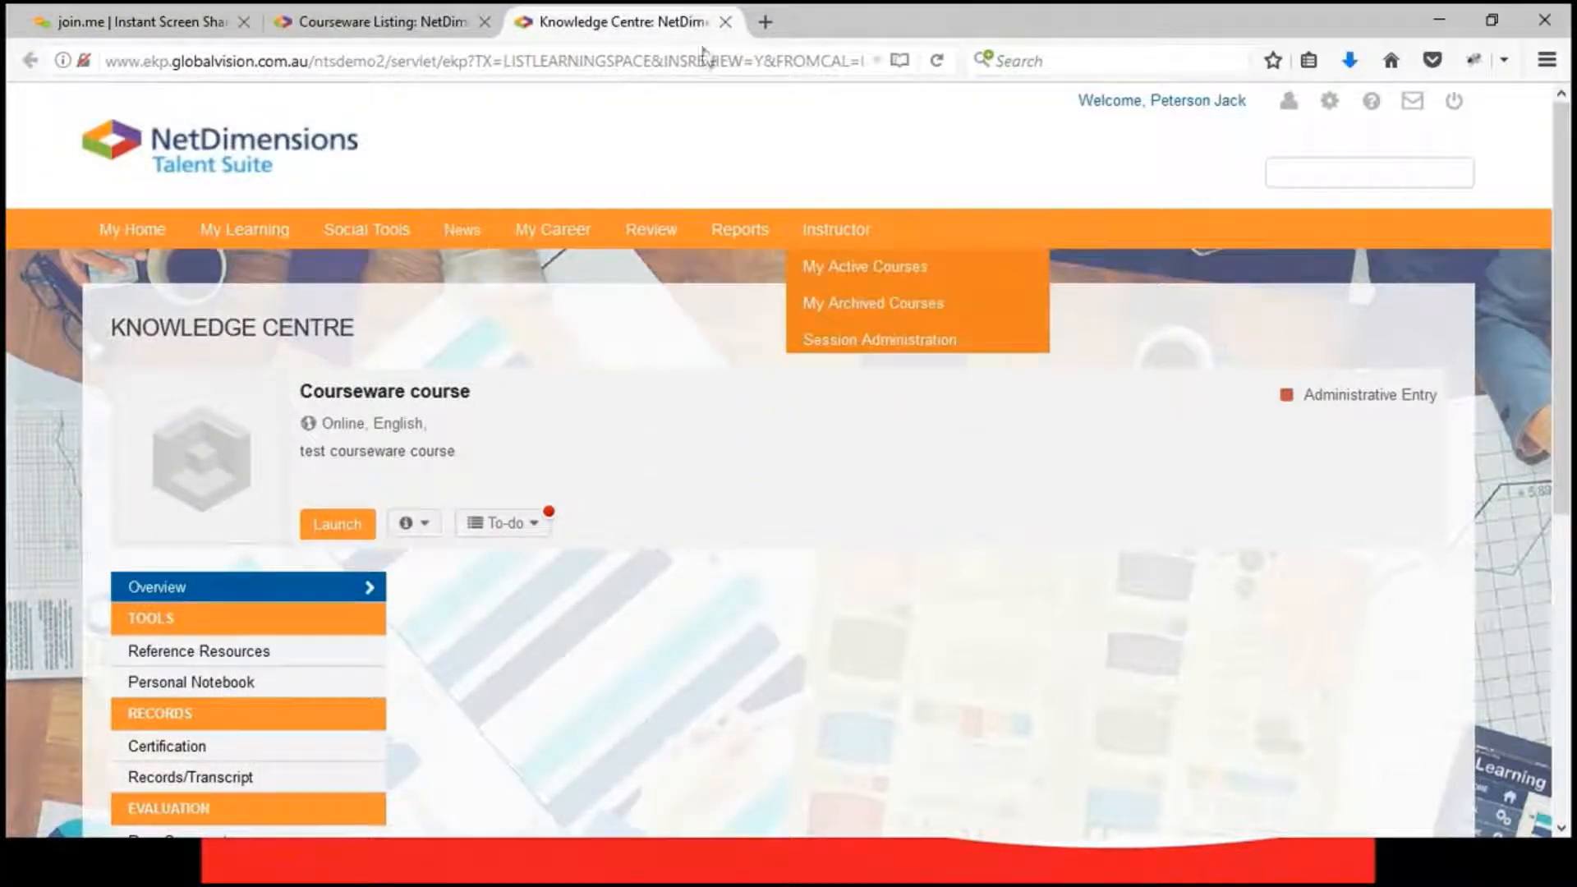
{"action": "left_click", "coordinate": [725, 22]}
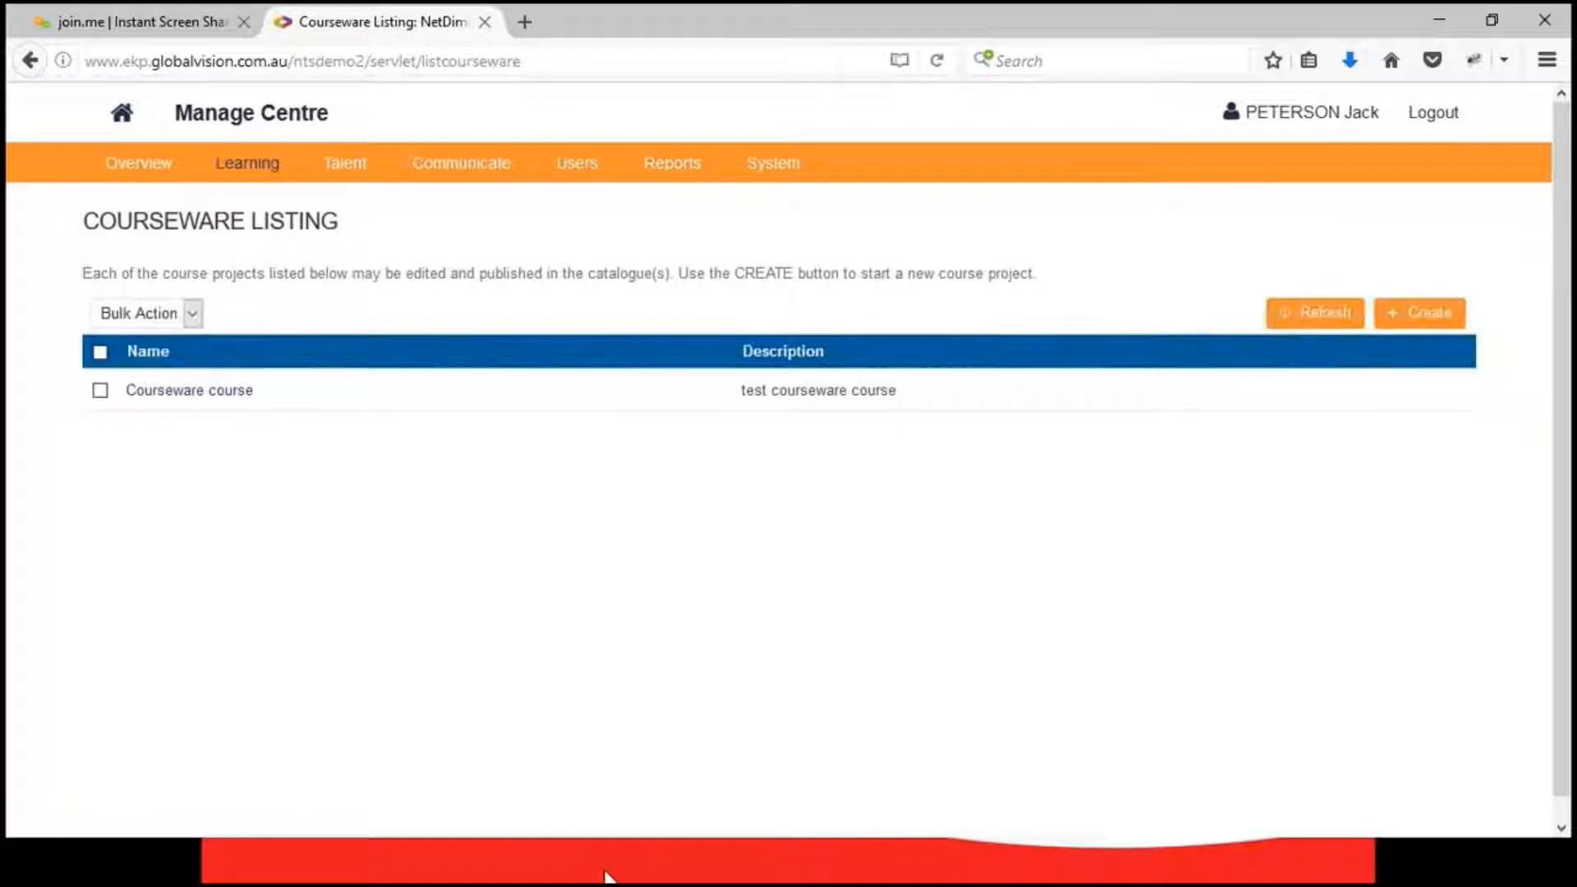
- Switch to the PowerPoint slide show and advance to the Module Setup slide
{"action": "left_click", "coordinate": [539, 856]}
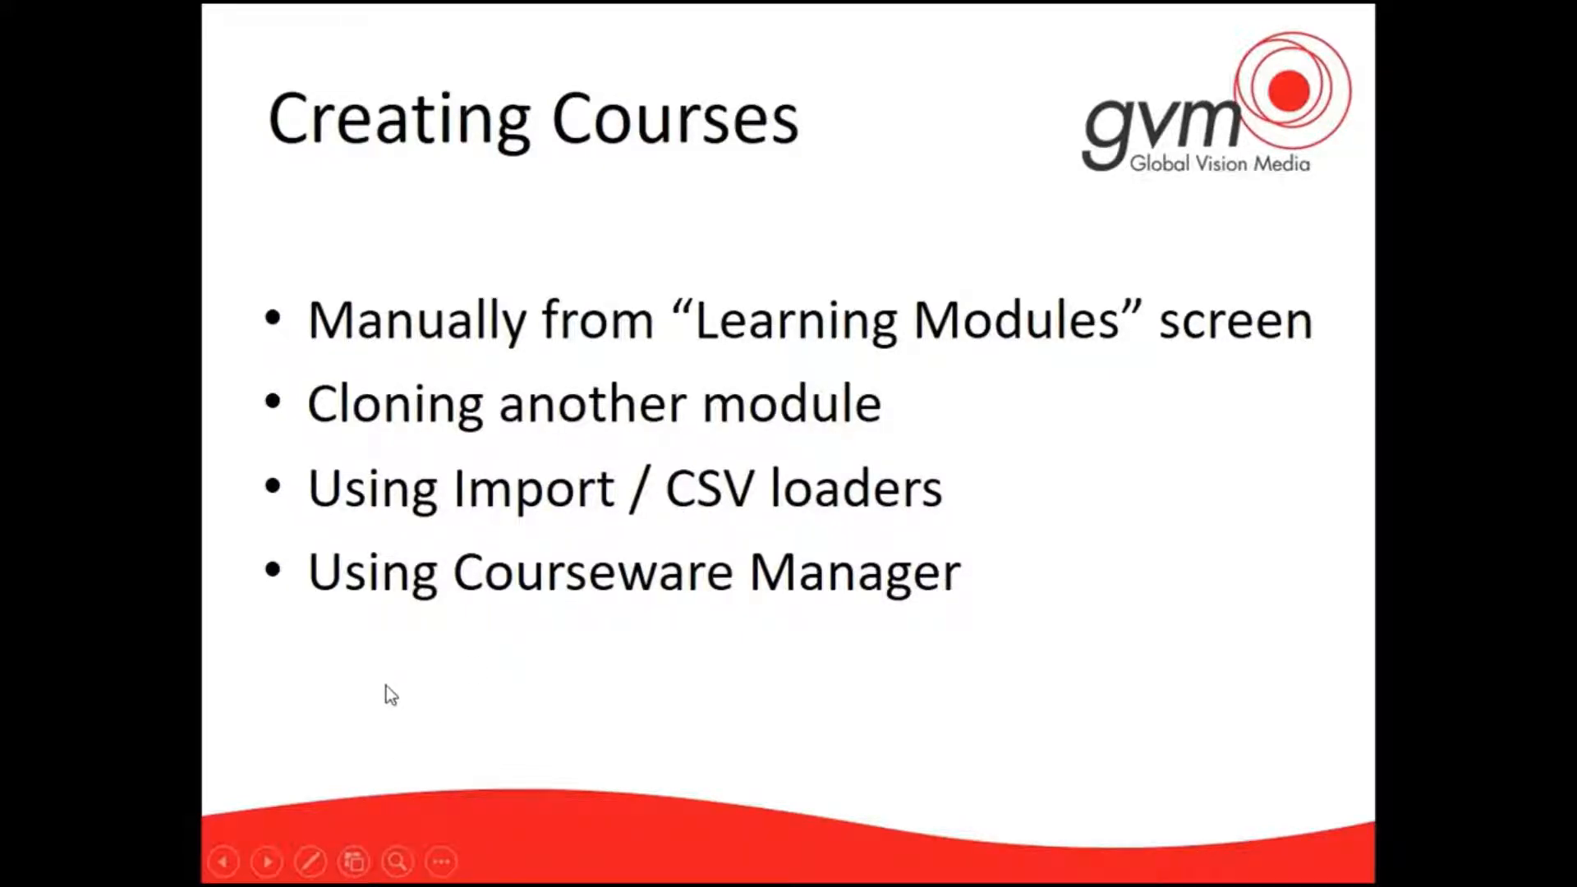
{"action": "left_click", "coordinate": [268, 865]}
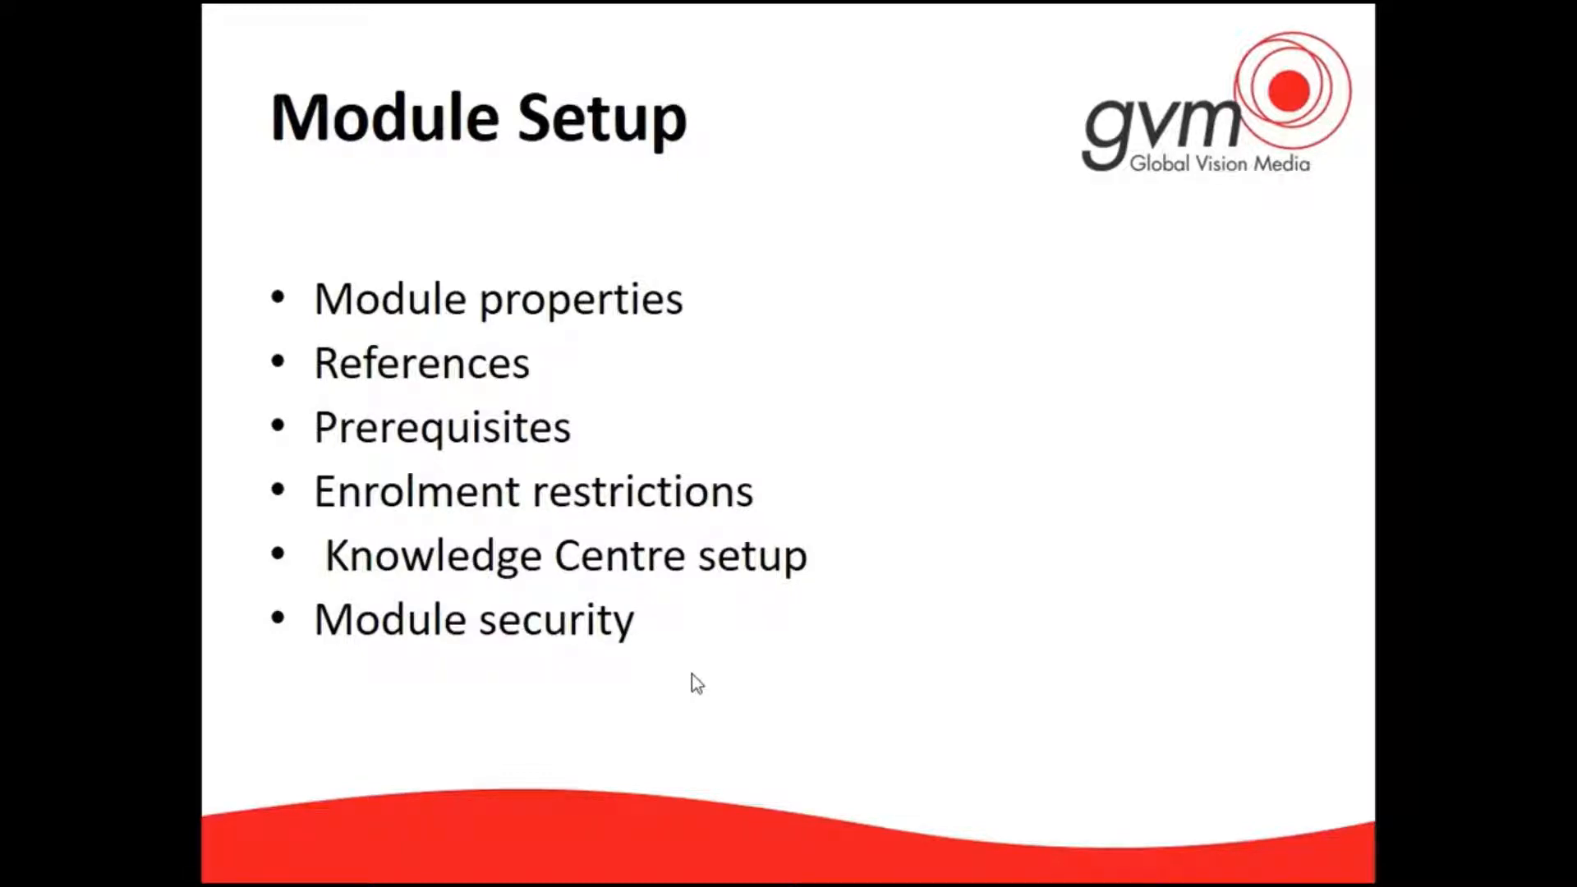
- Switch to the Catalogue Editor window, maximise it, and return to it after a glance at the Module Setup slide
{"action": "key", "text": "alt+Tab"}
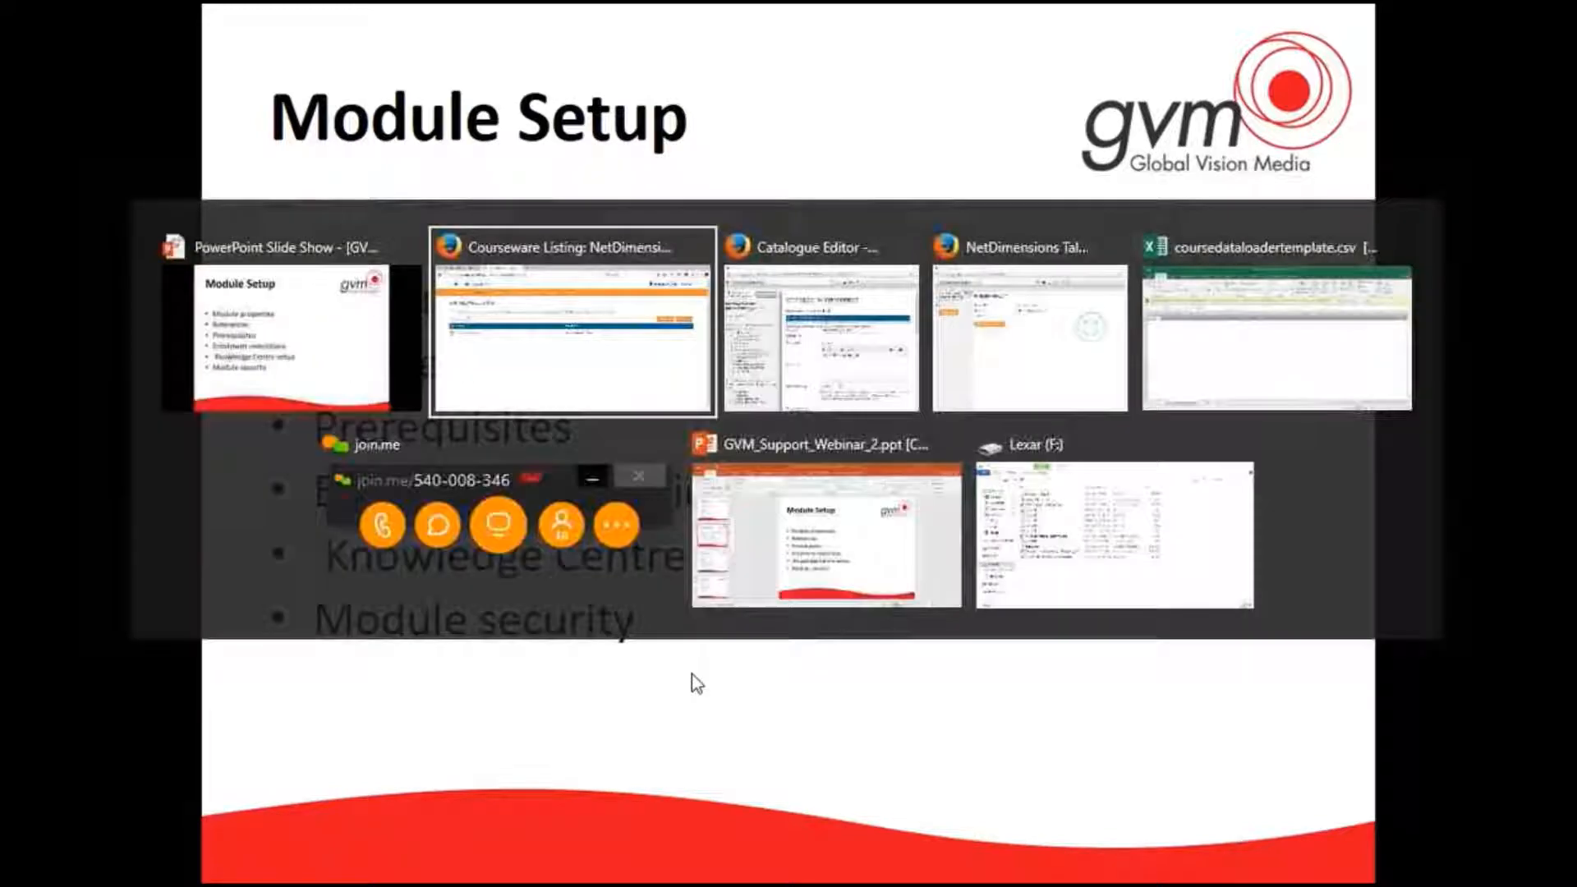
{"action": "key", "text": "alt+Tab"}
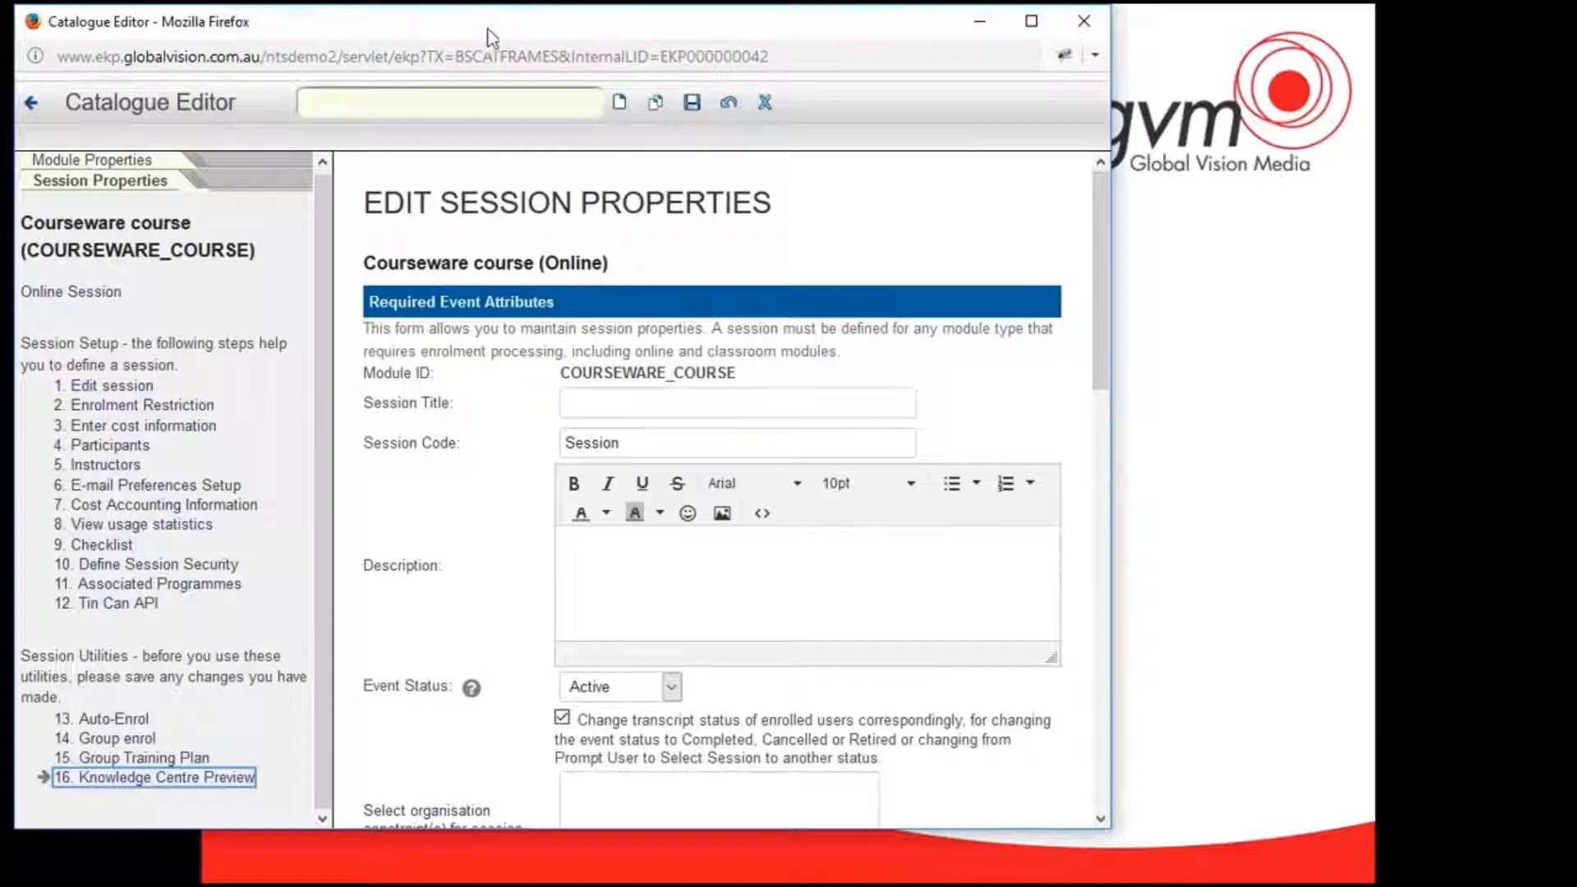
{"action": "left_click_drag", "start_coordinate": [491, 37], "coordinate": [700, 58]}
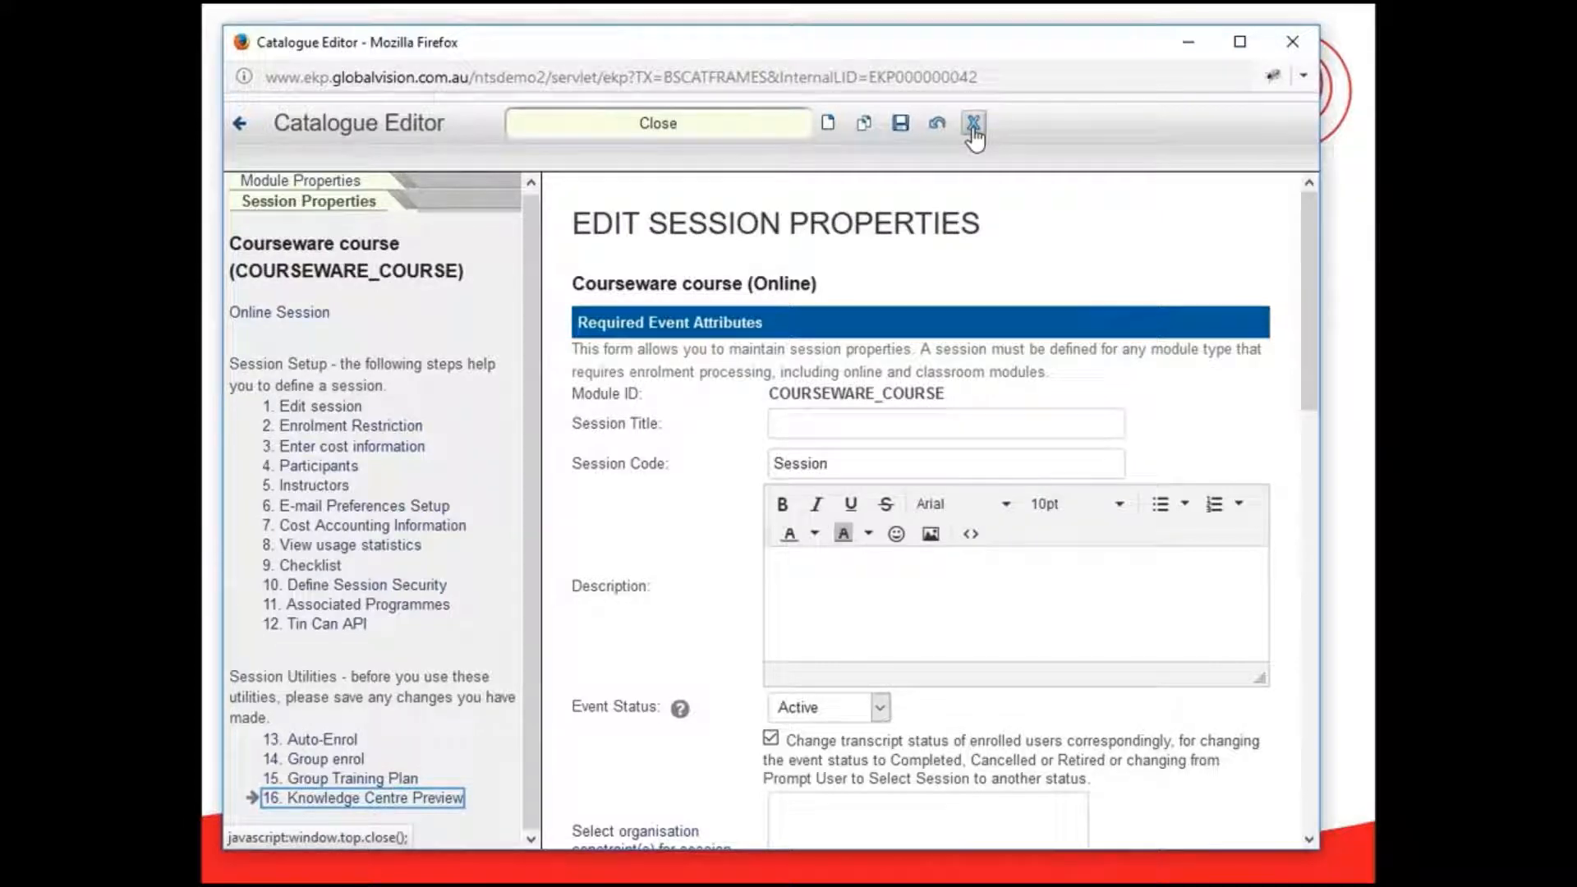
{"action": "left_click", "coordinate": [1240, 41]}
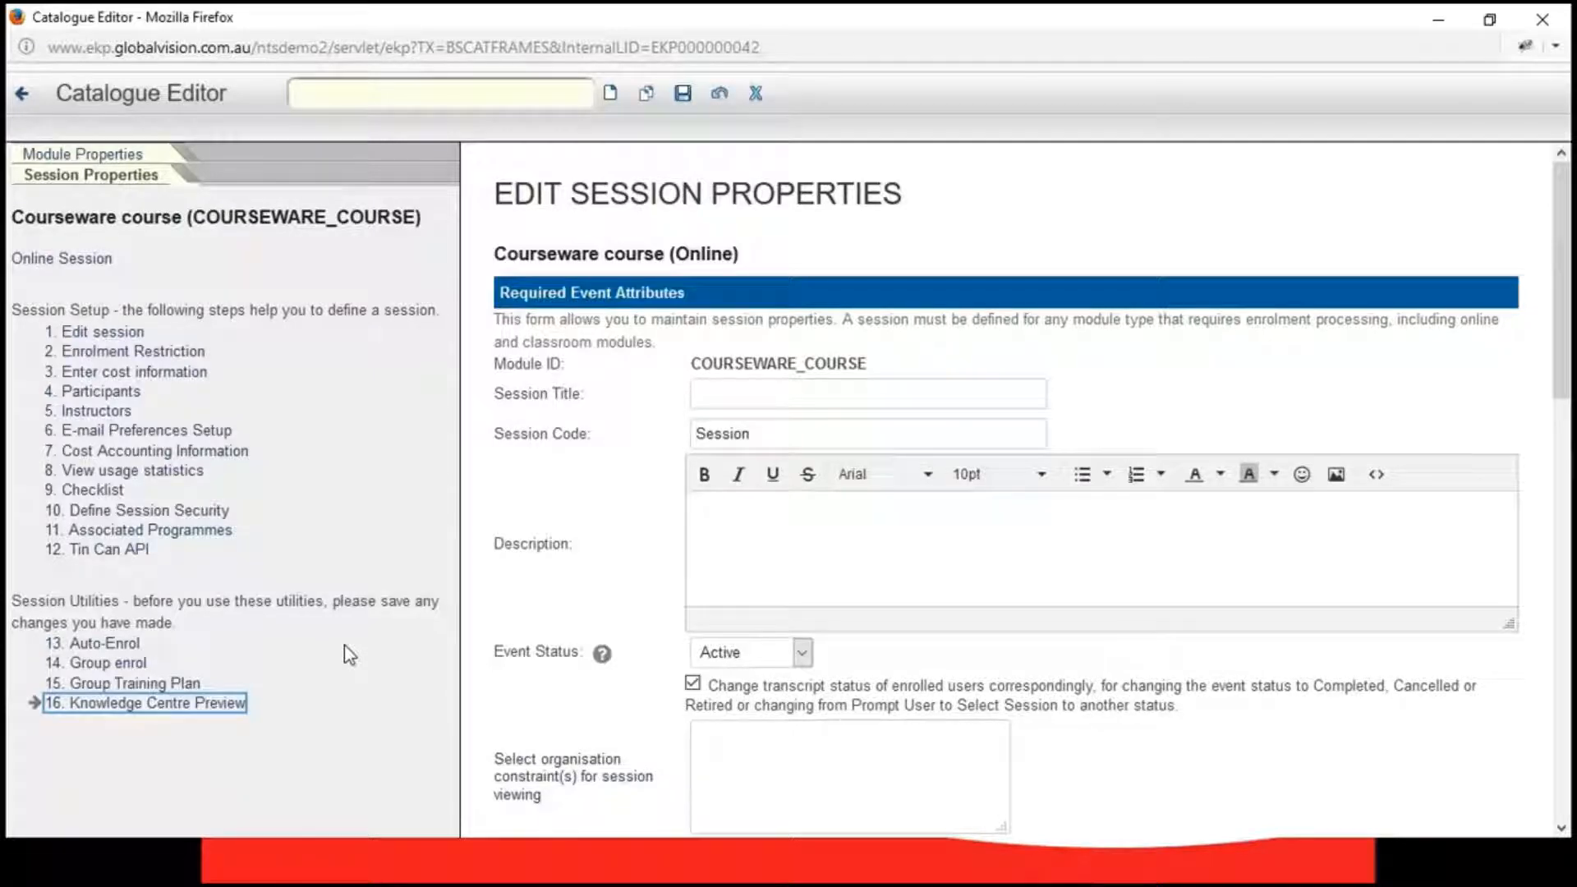
{"action": "left_click", "coordinate": [327, 850]}
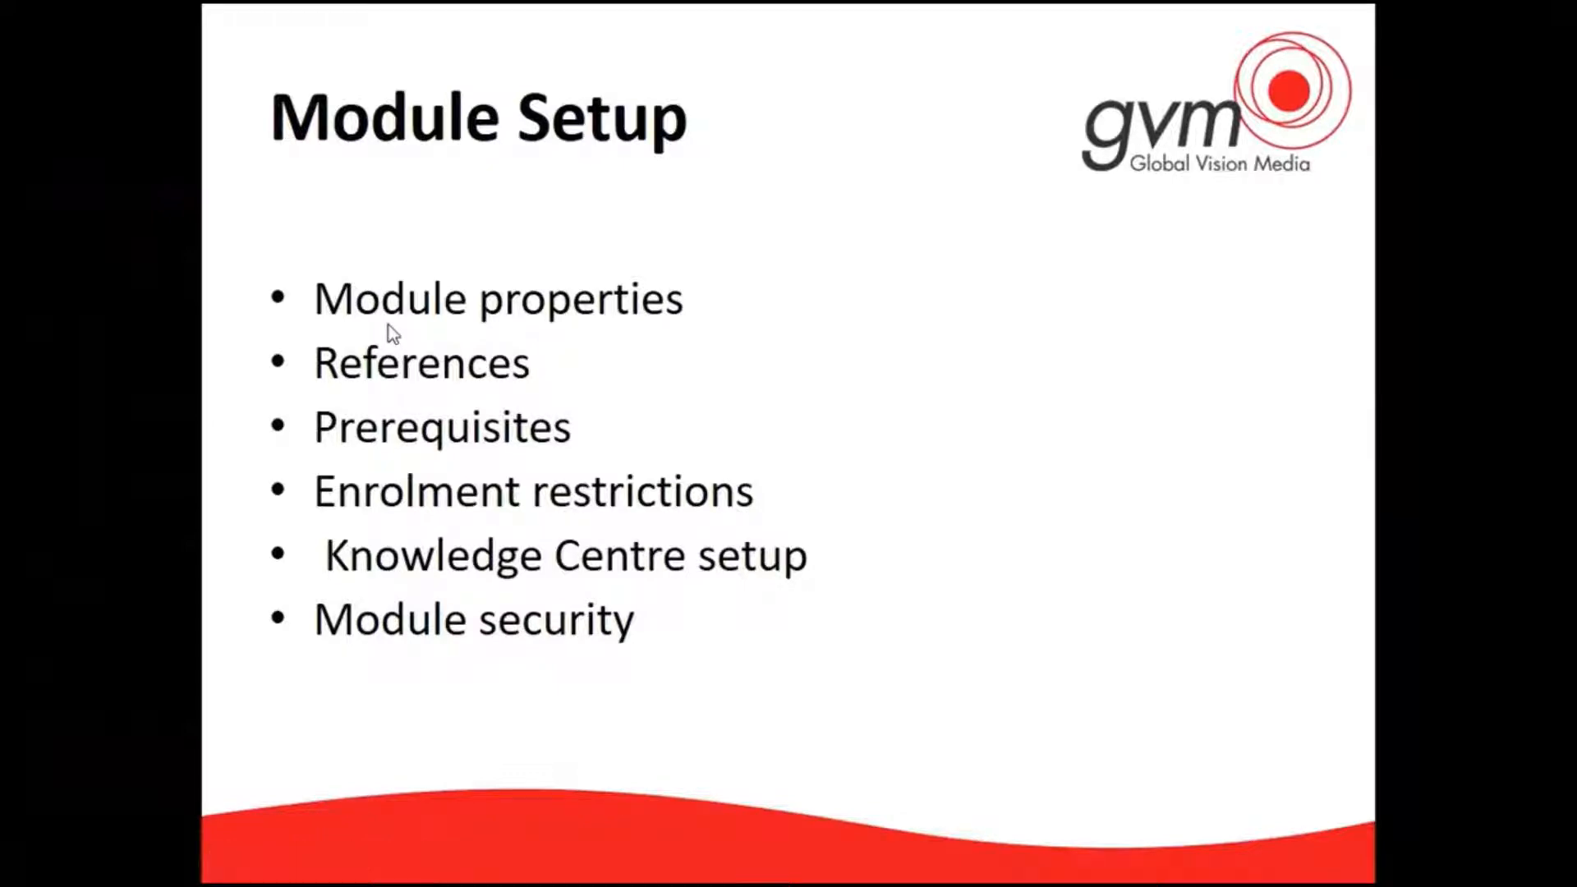
{"action": "key", "text": "alt+Tab"}
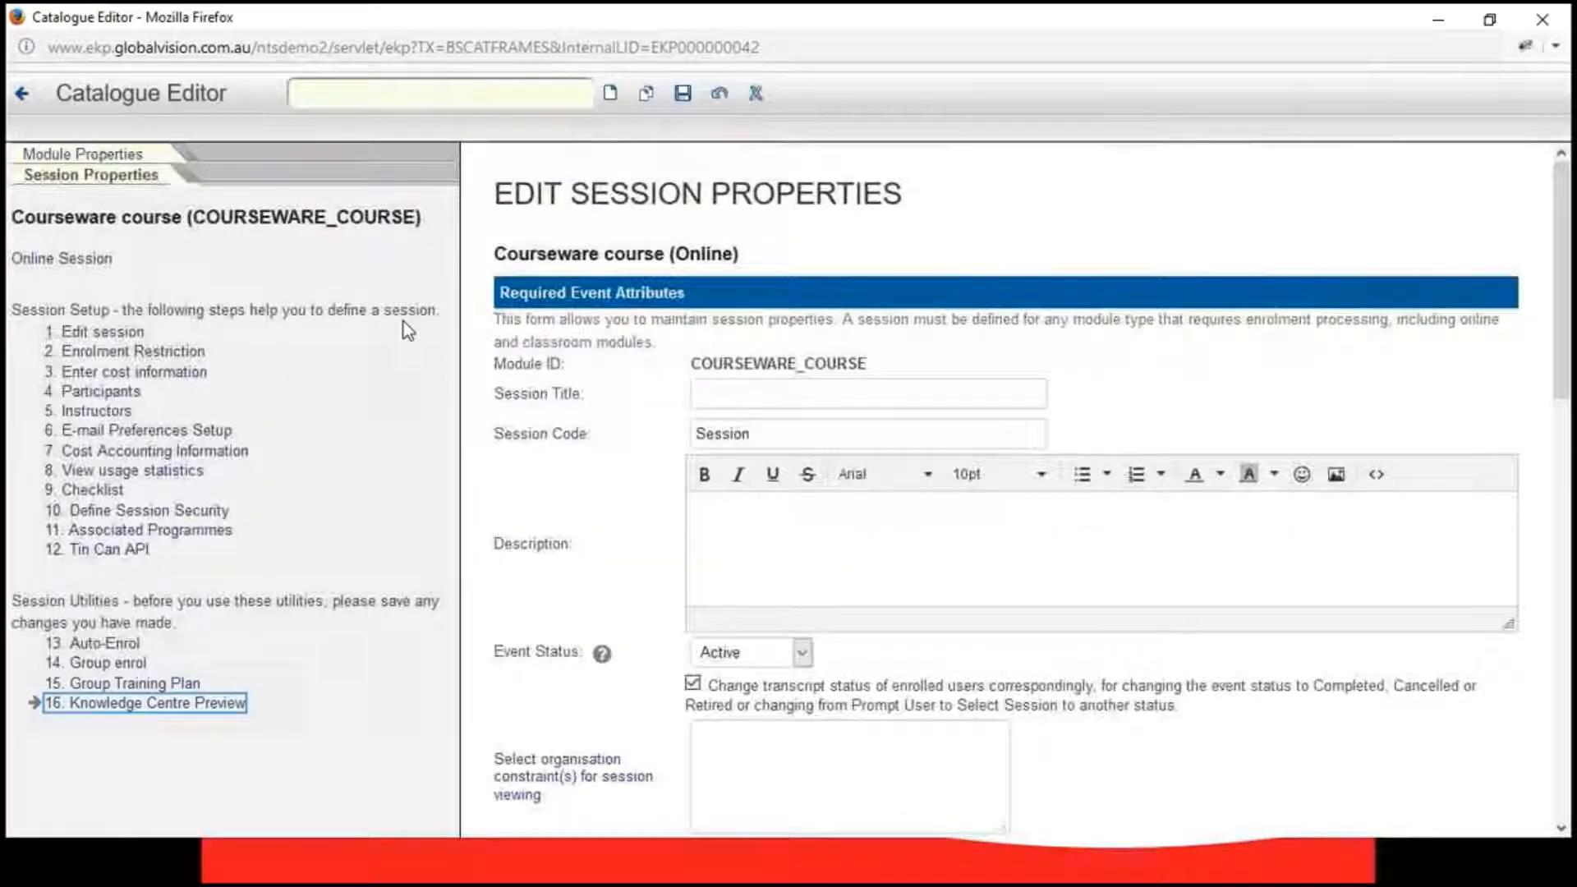
- Review the Courseware course's module properties, including its description, catalogue configuration, target audience and collaboration tools
{"action": "left_click", "coordinate": [76, 157]}
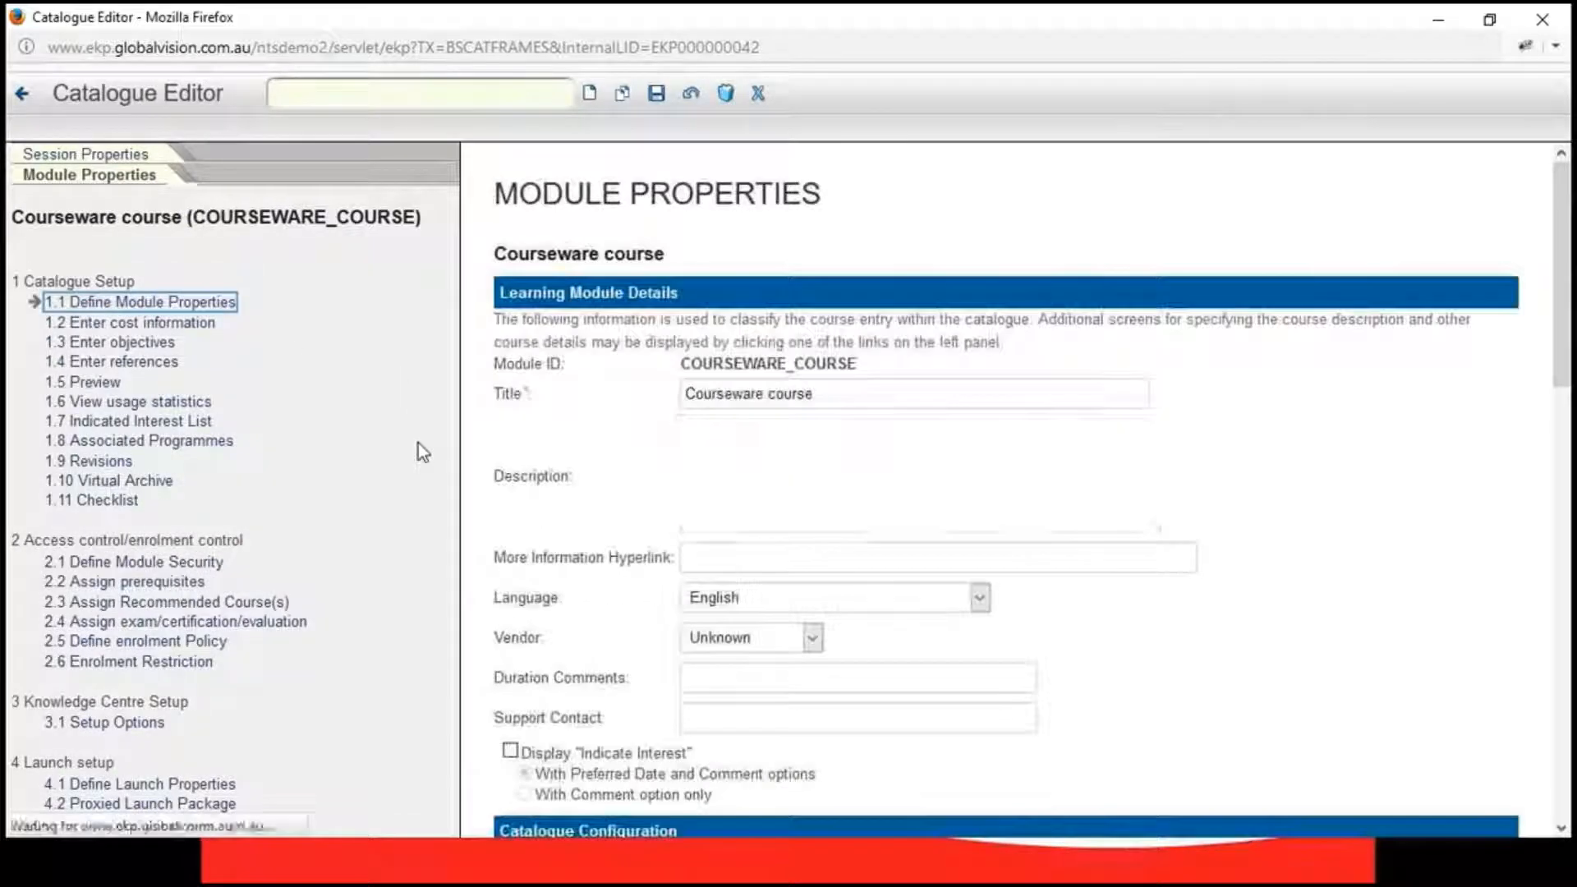
{"action": "scroll", "coordinate": [1429, 413], "scroll_direction": "down", "scroll_amount": 2}
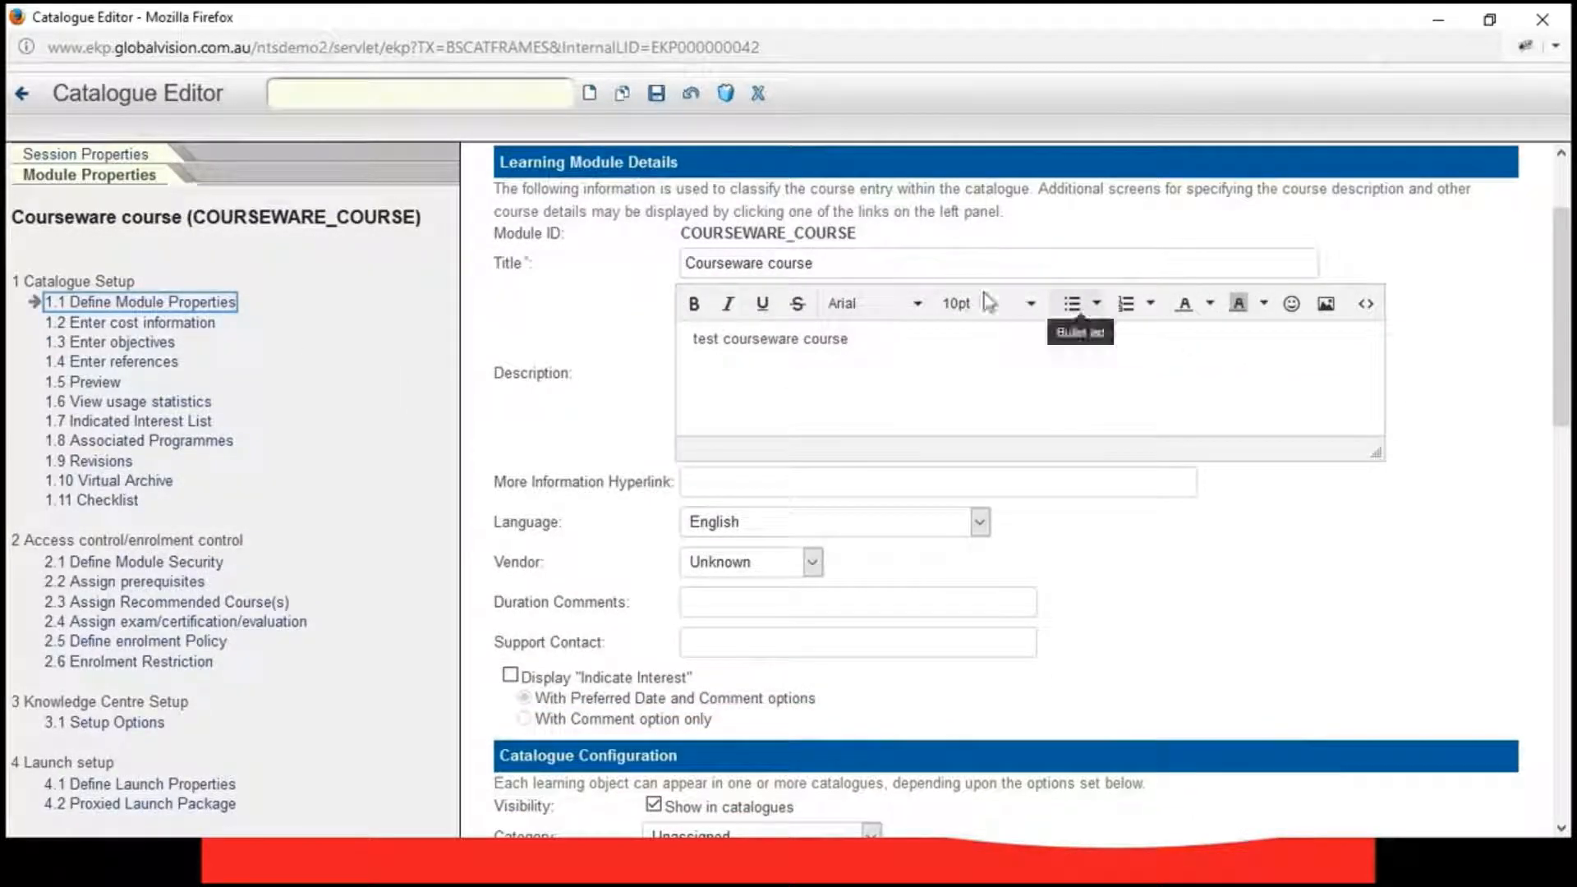
{"action": "scroll", "coordinate": [904, 261], "scroll_direction": "down", "scroll_amount": 5}
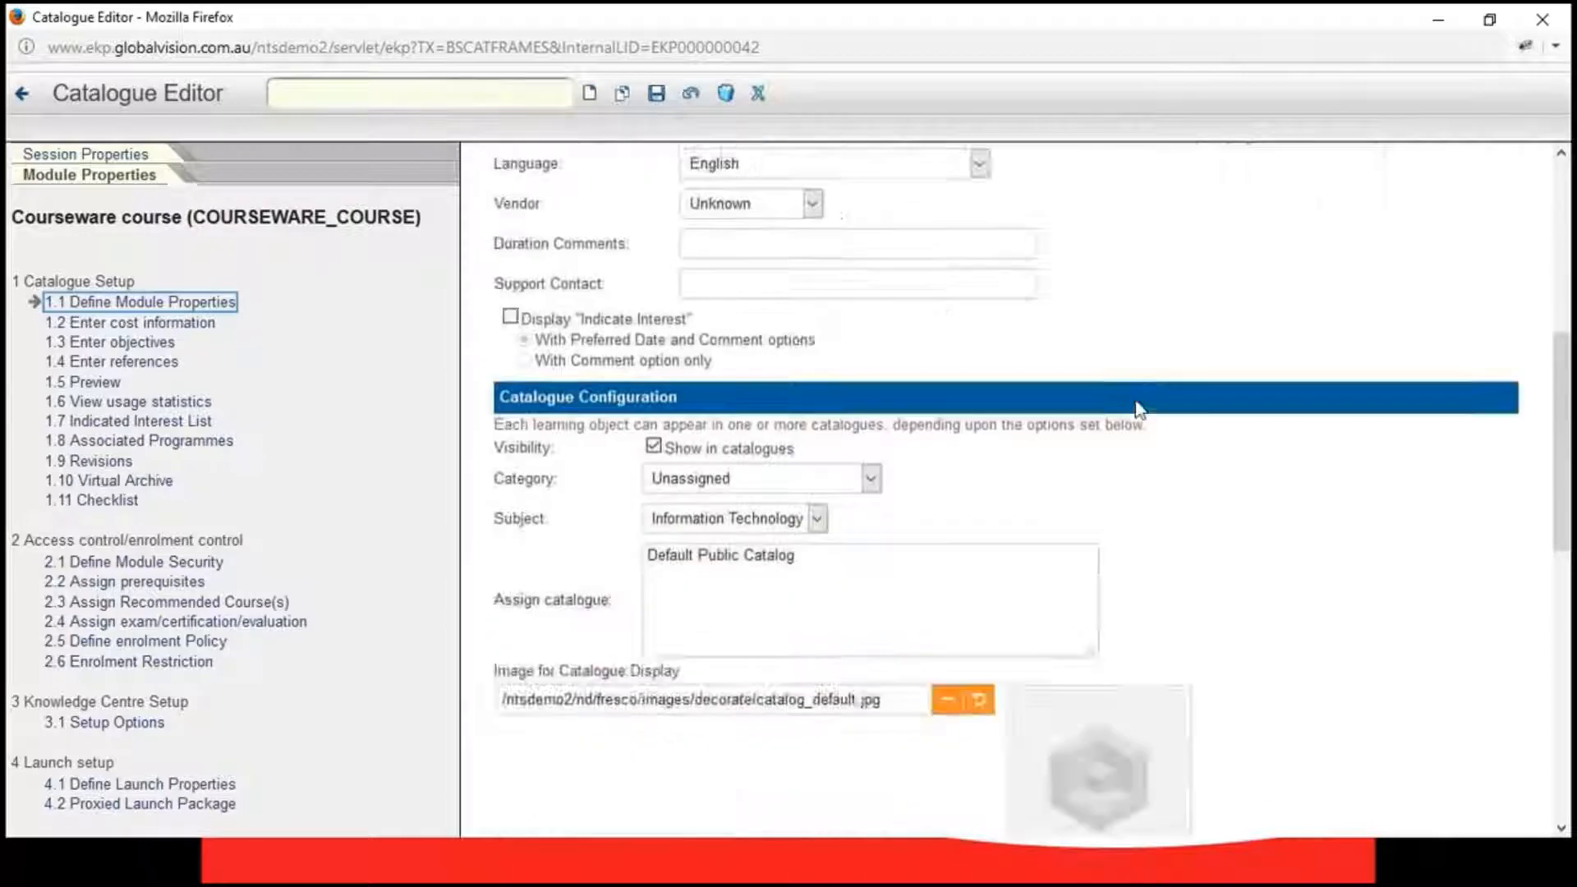
{"action": "scroll", "coordinate": [649, 440], "scroll_direction": "down", "scroll_amount": 2}
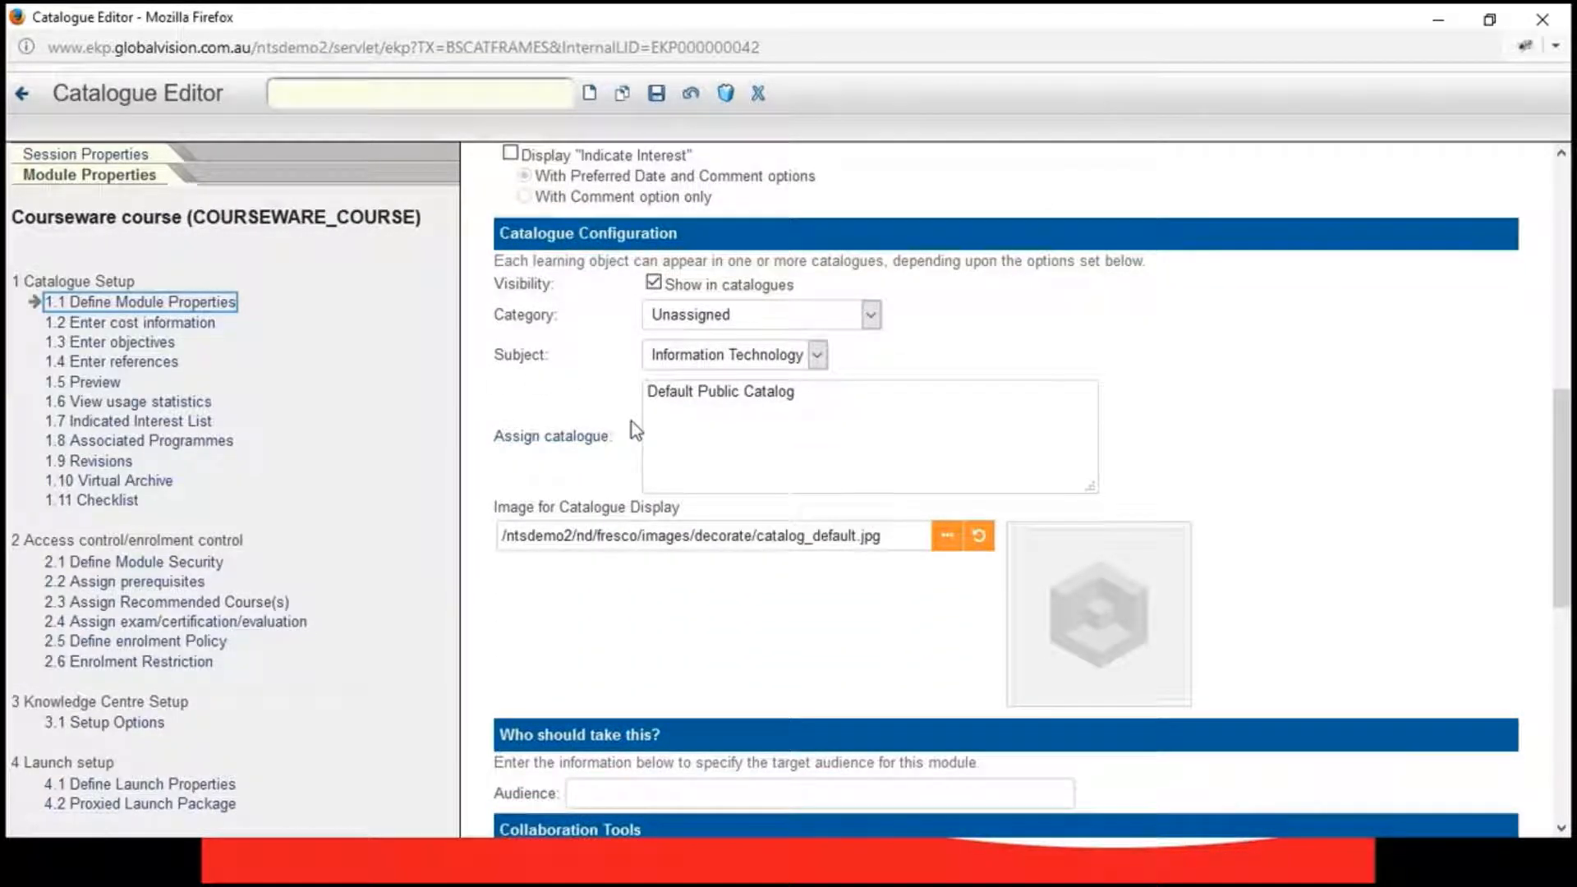
{"action": "scroll", "coordinate": [567, 387], "scroll_direction": "down", "scroll_amount": 7}
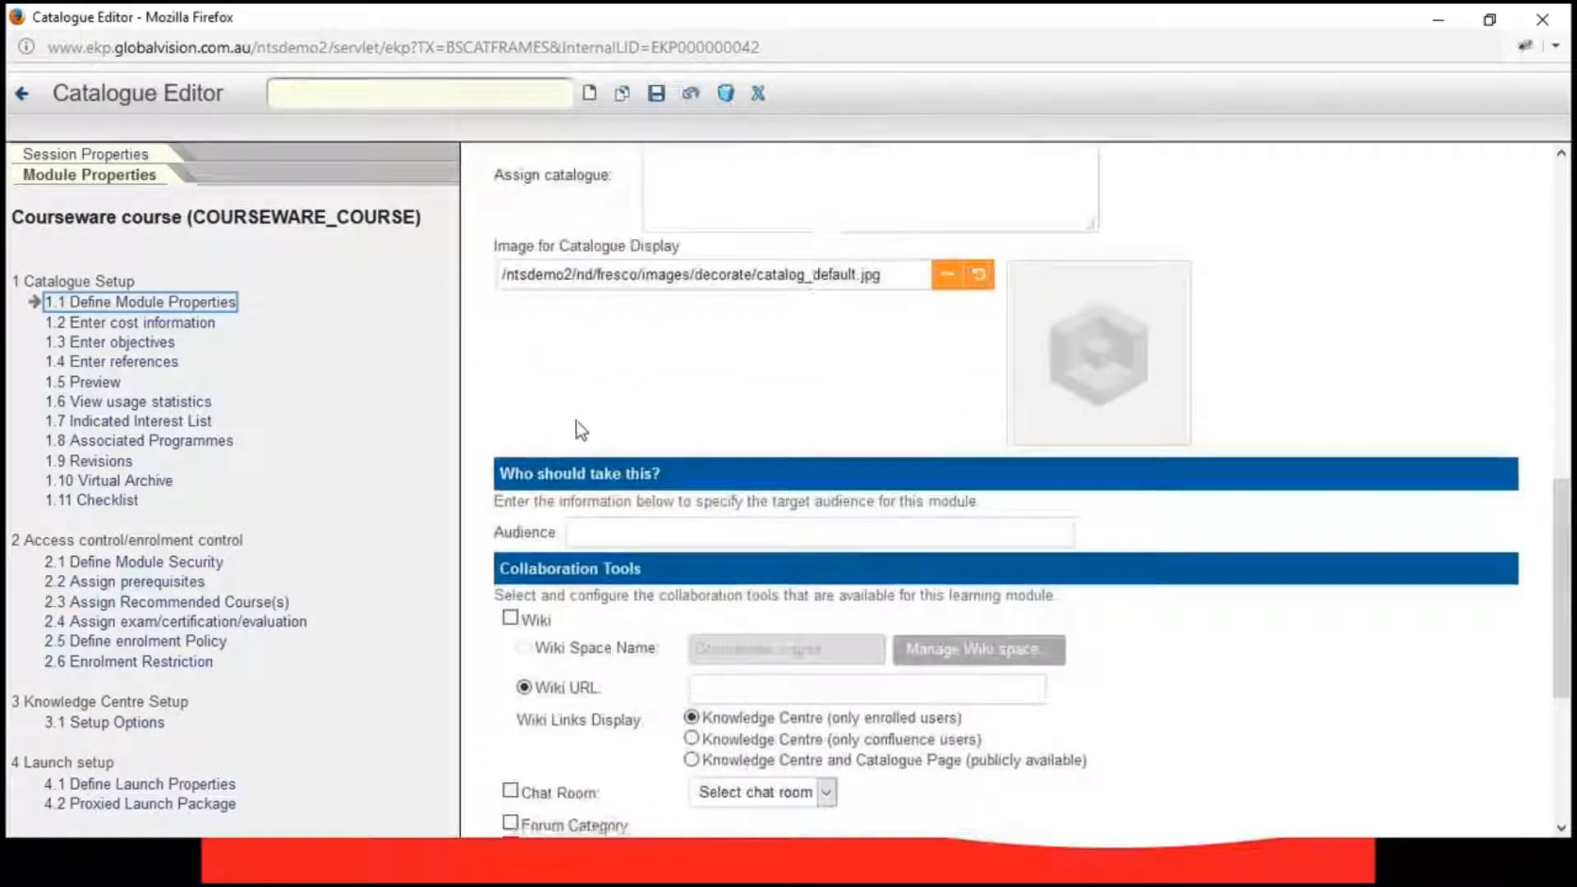
{"action": "scroll", "coordinate": [577, 423], "scroll_direction": "up", "scroll_amount": 15}
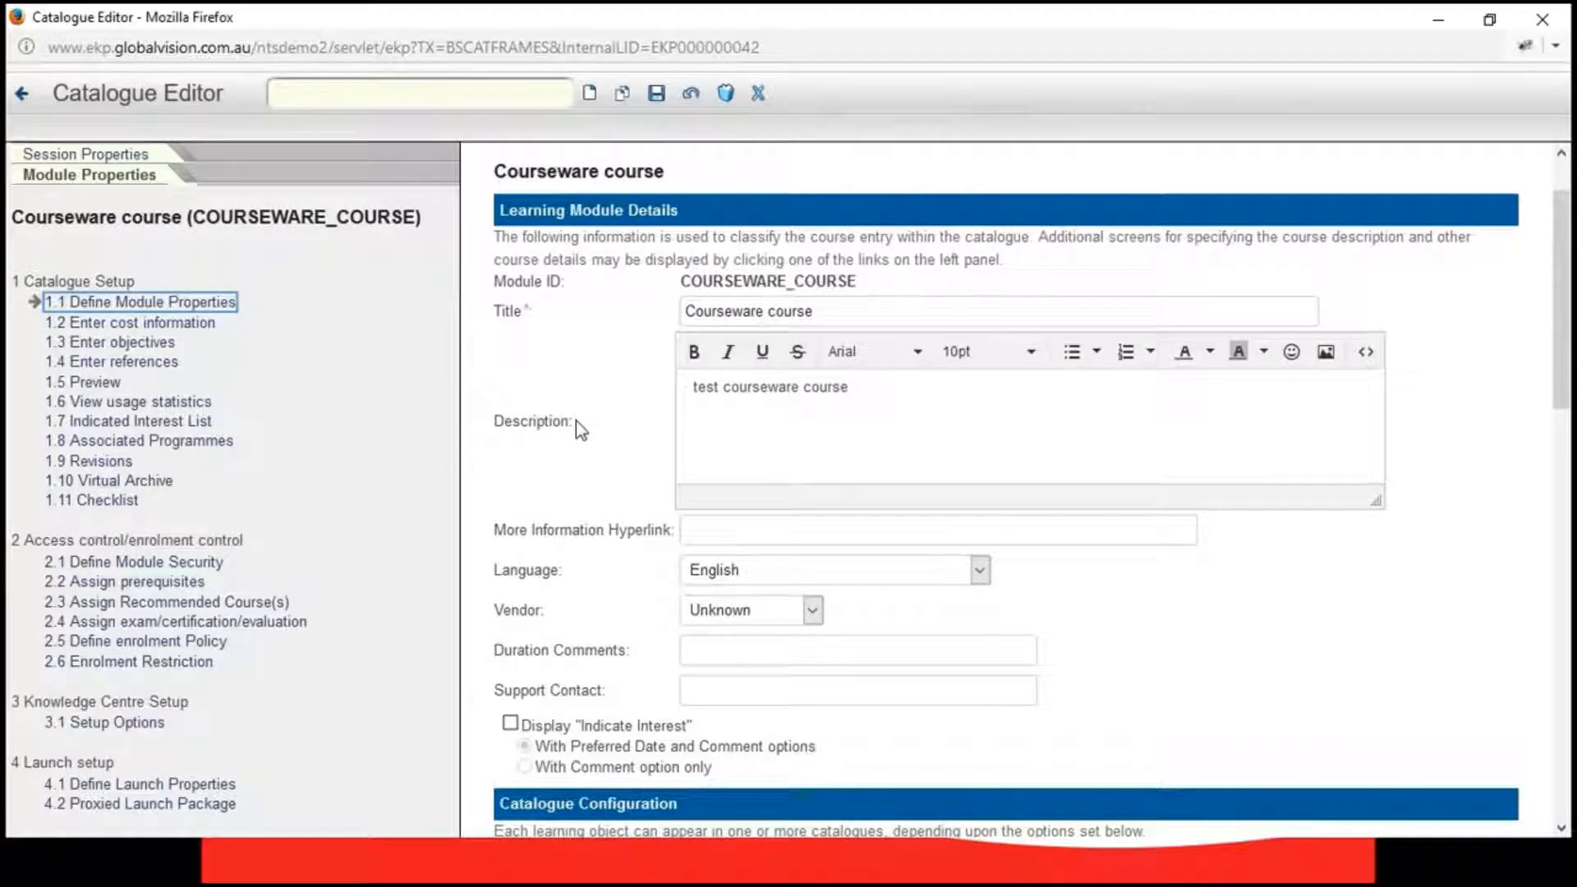
{"action": "scroll", "coordinate": [575, 420], "scroll_direction": "down", "scroll_amount": 10}
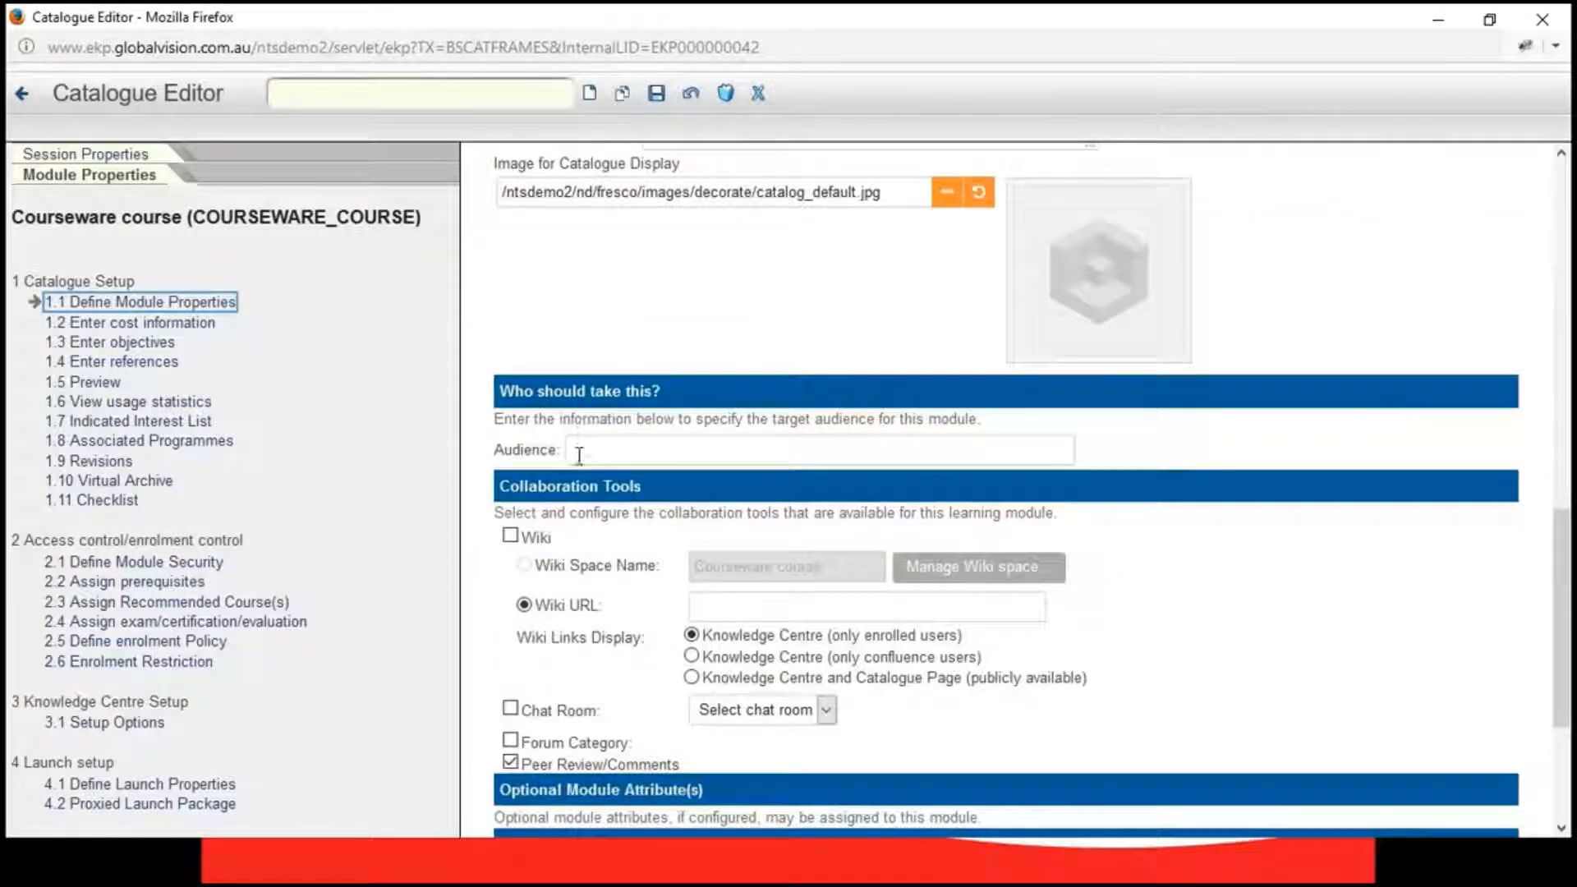
{"action": "left_click", "coordinate": [626, 451]}
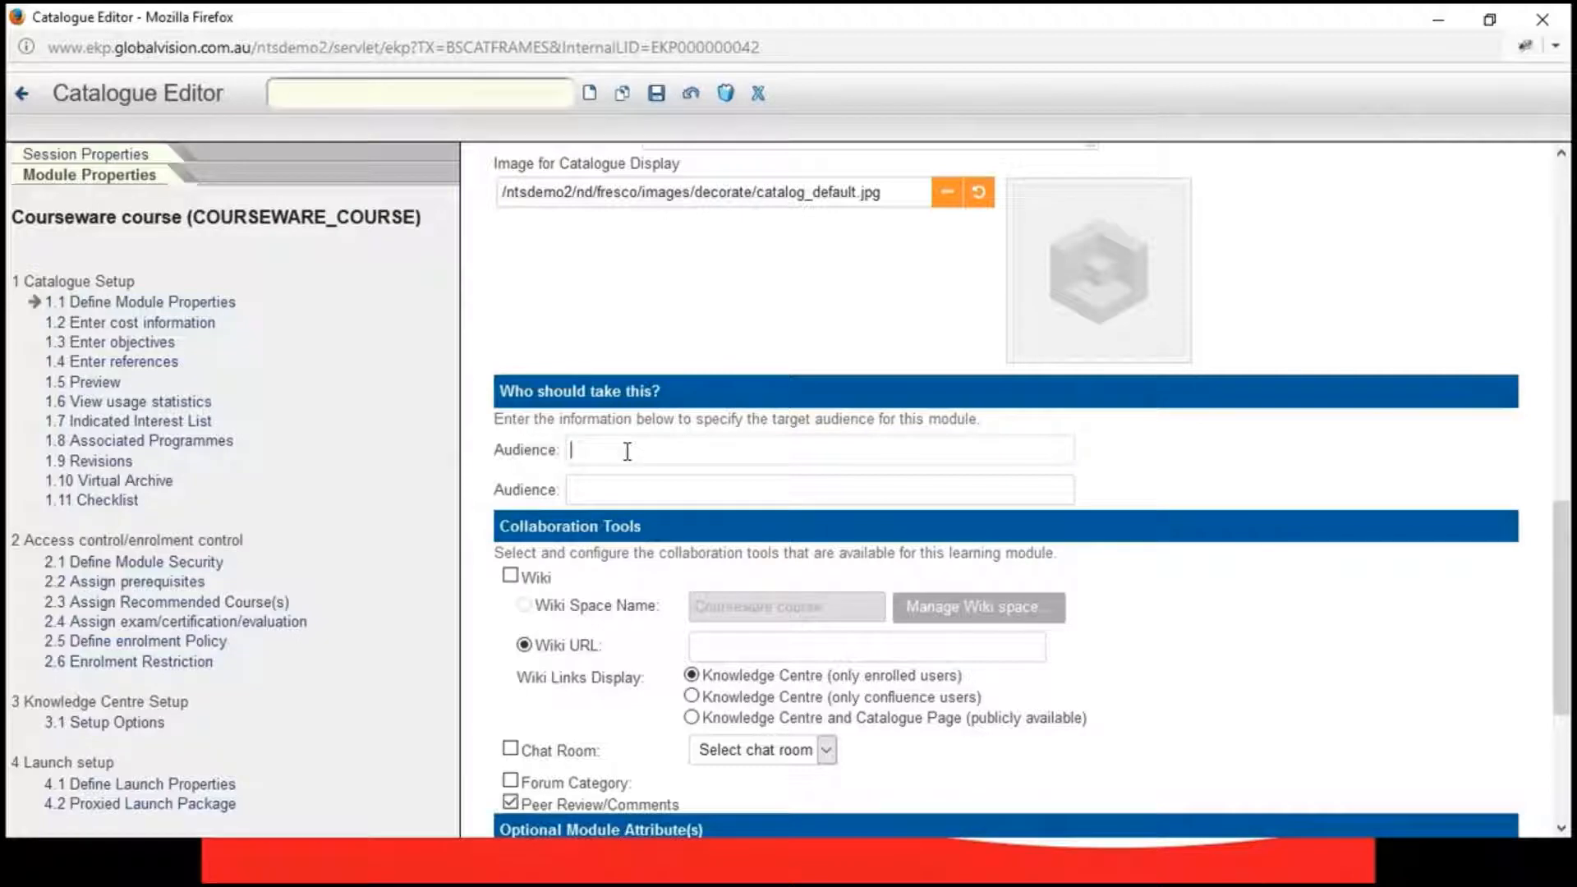
{"action": "scroll", "coordinate": [627, 451], "scroll_direction": "up", "scroll_amount": 10}
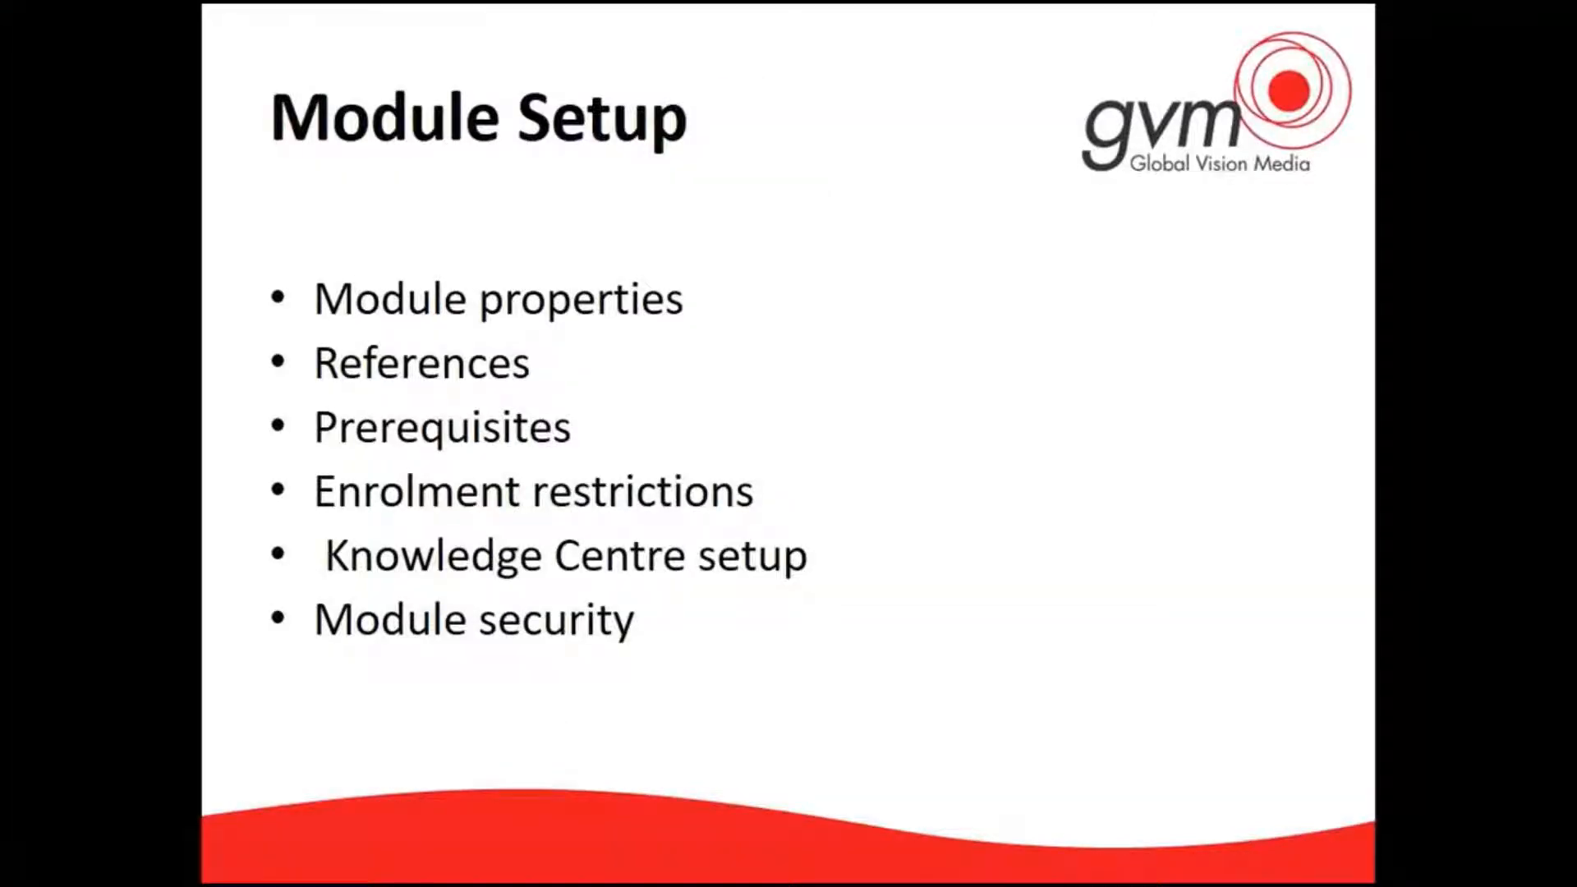
{"action": "key", "text": "alt+Tab"}
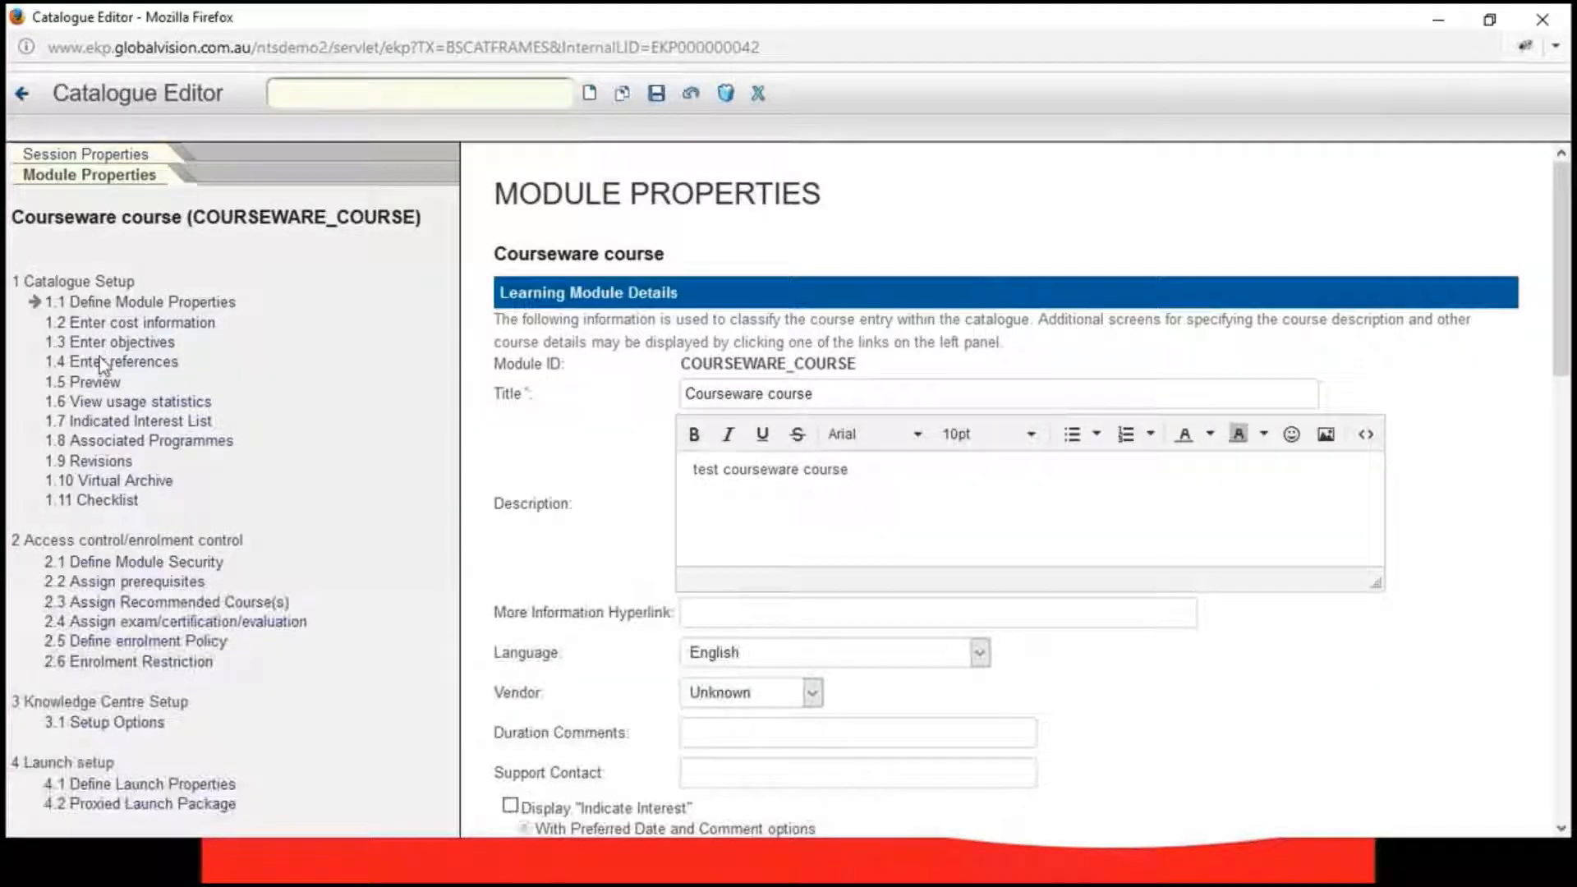
- Start a new reference for the Courseware course using NetDimensions Talent Suite (NTS) Learning.pdf from the NTS repository folder
{"action": "left_click", "coordinate": [101, 363]}
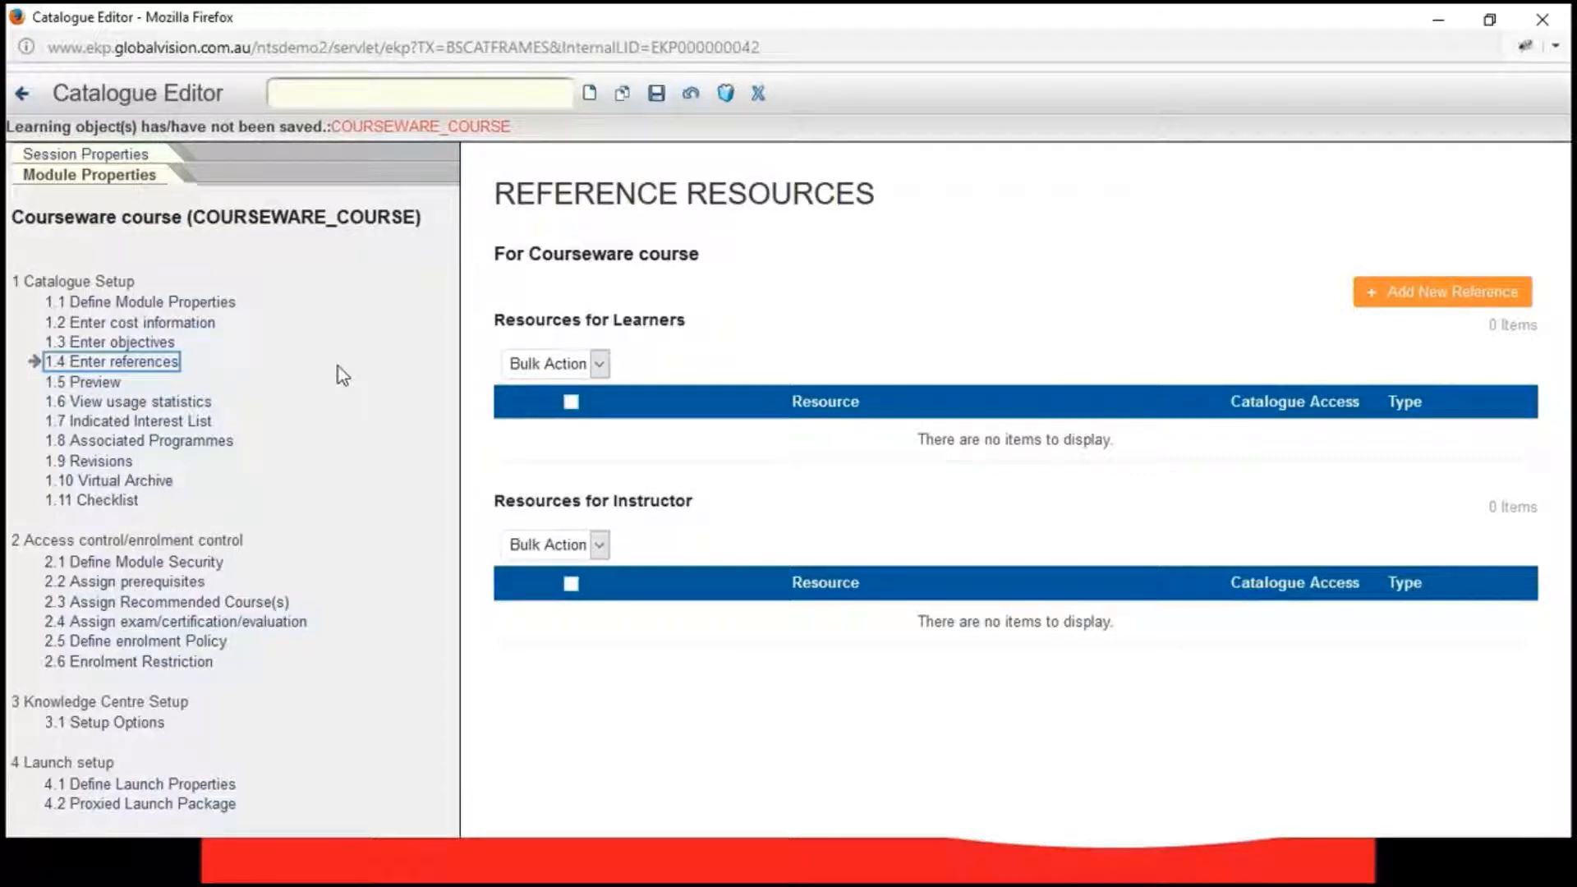
{"action": "left_click", "coordinate": [1438, 302]}
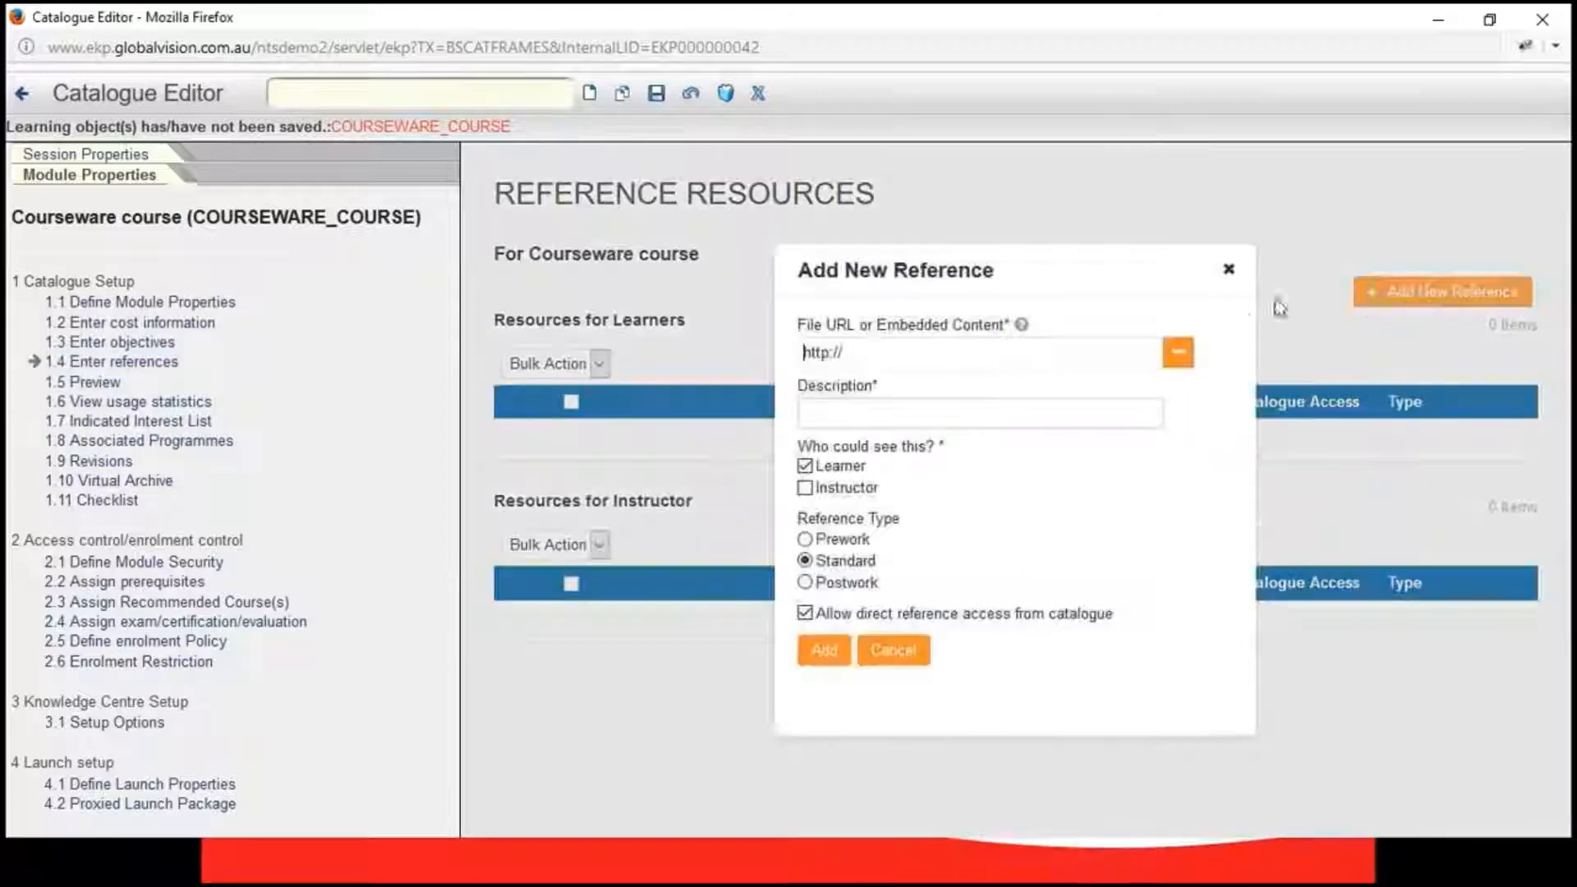
{"action": "left_click", "coordinate": [1180, 355]}
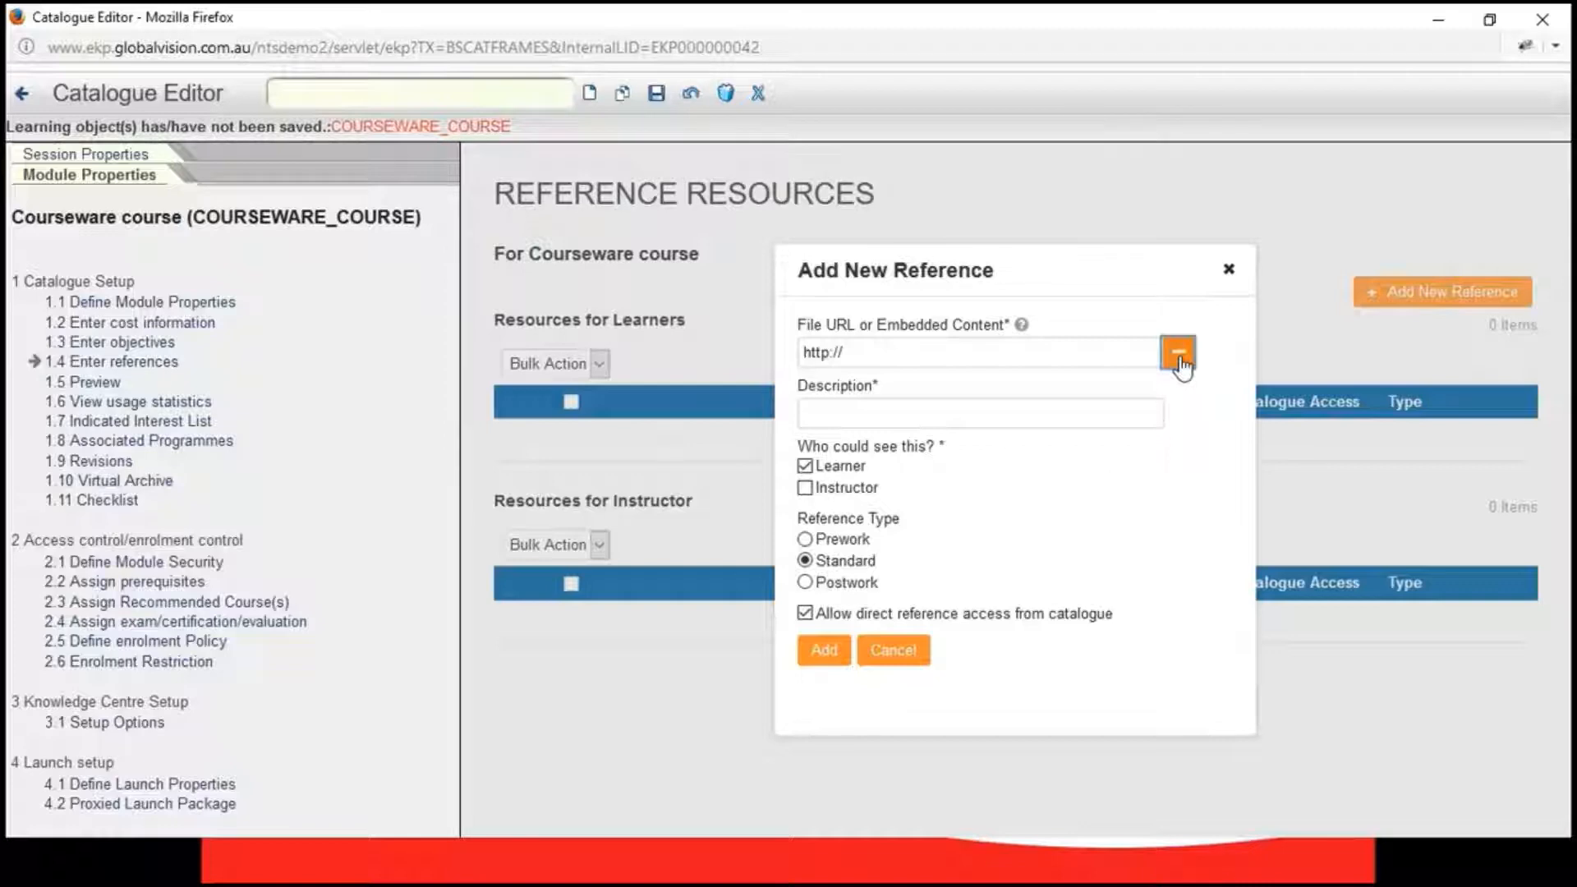
{"action": "left_click", "coordinate": [1179, 358]}
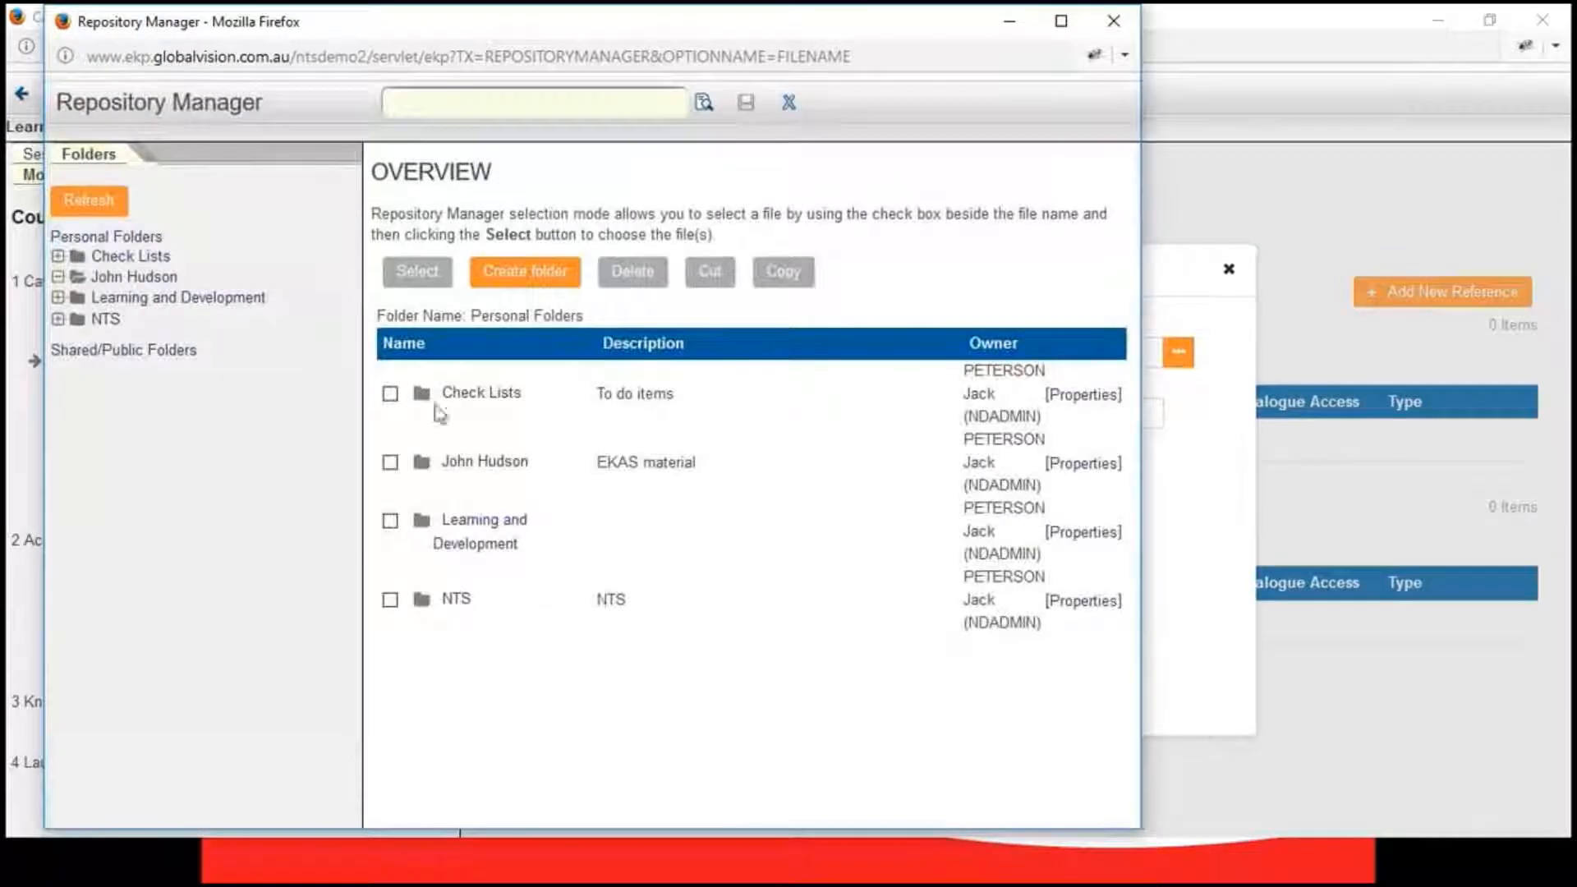
{"action": "left_click", "coordinate": [465, 606]}
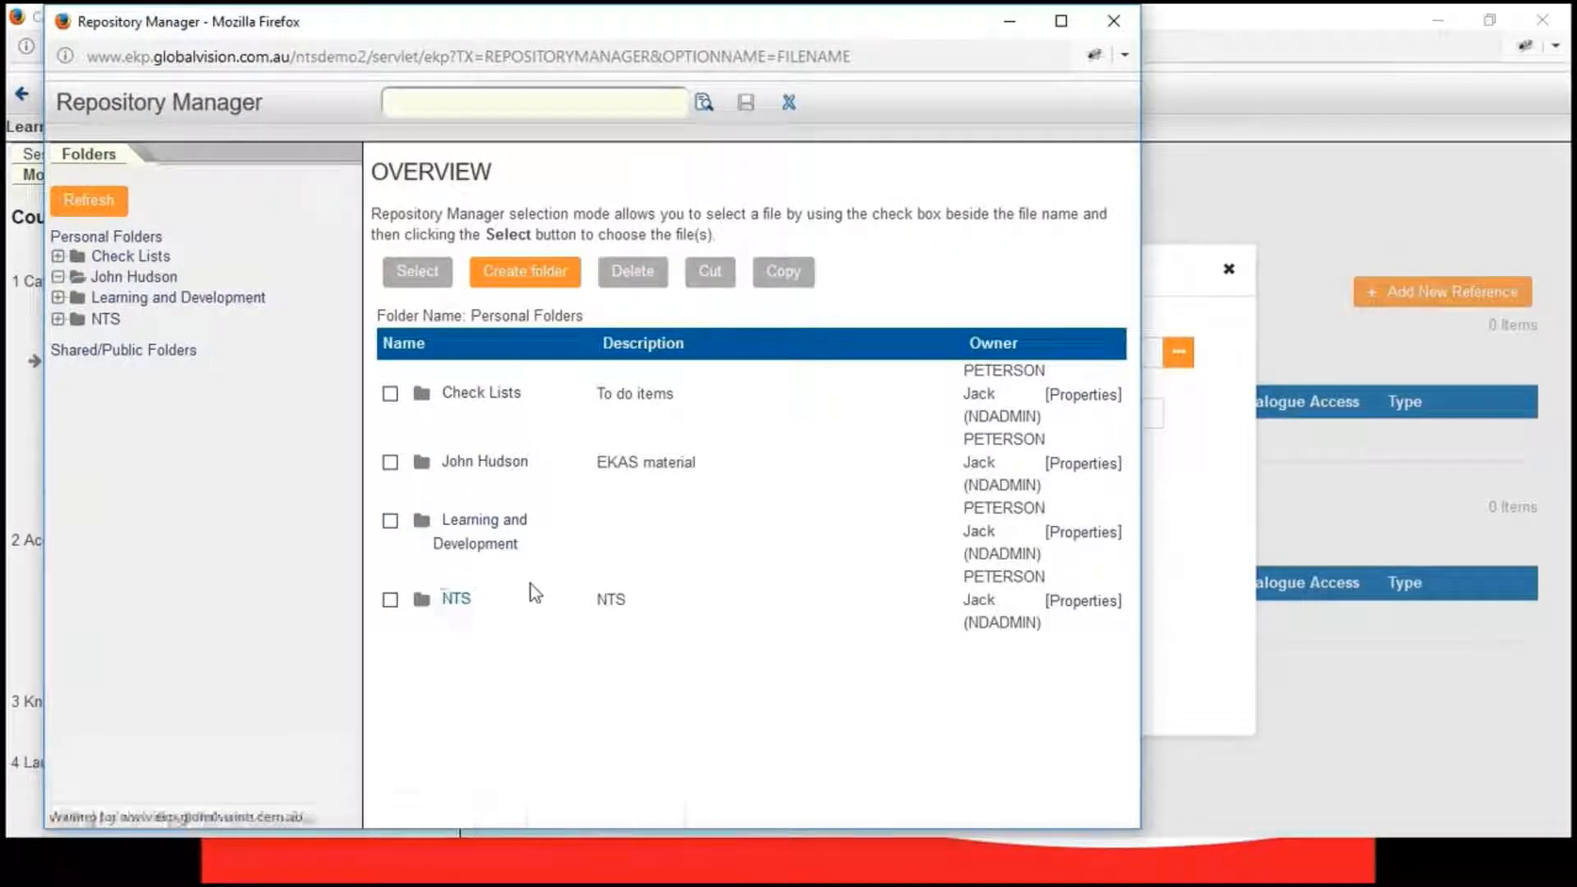
{"action": "scroll", "coordinate": [534, 585], "scroll_direction": "down", "scroll_amount": 5}
{"action": "left_click", "coordinate": [390, 427]}
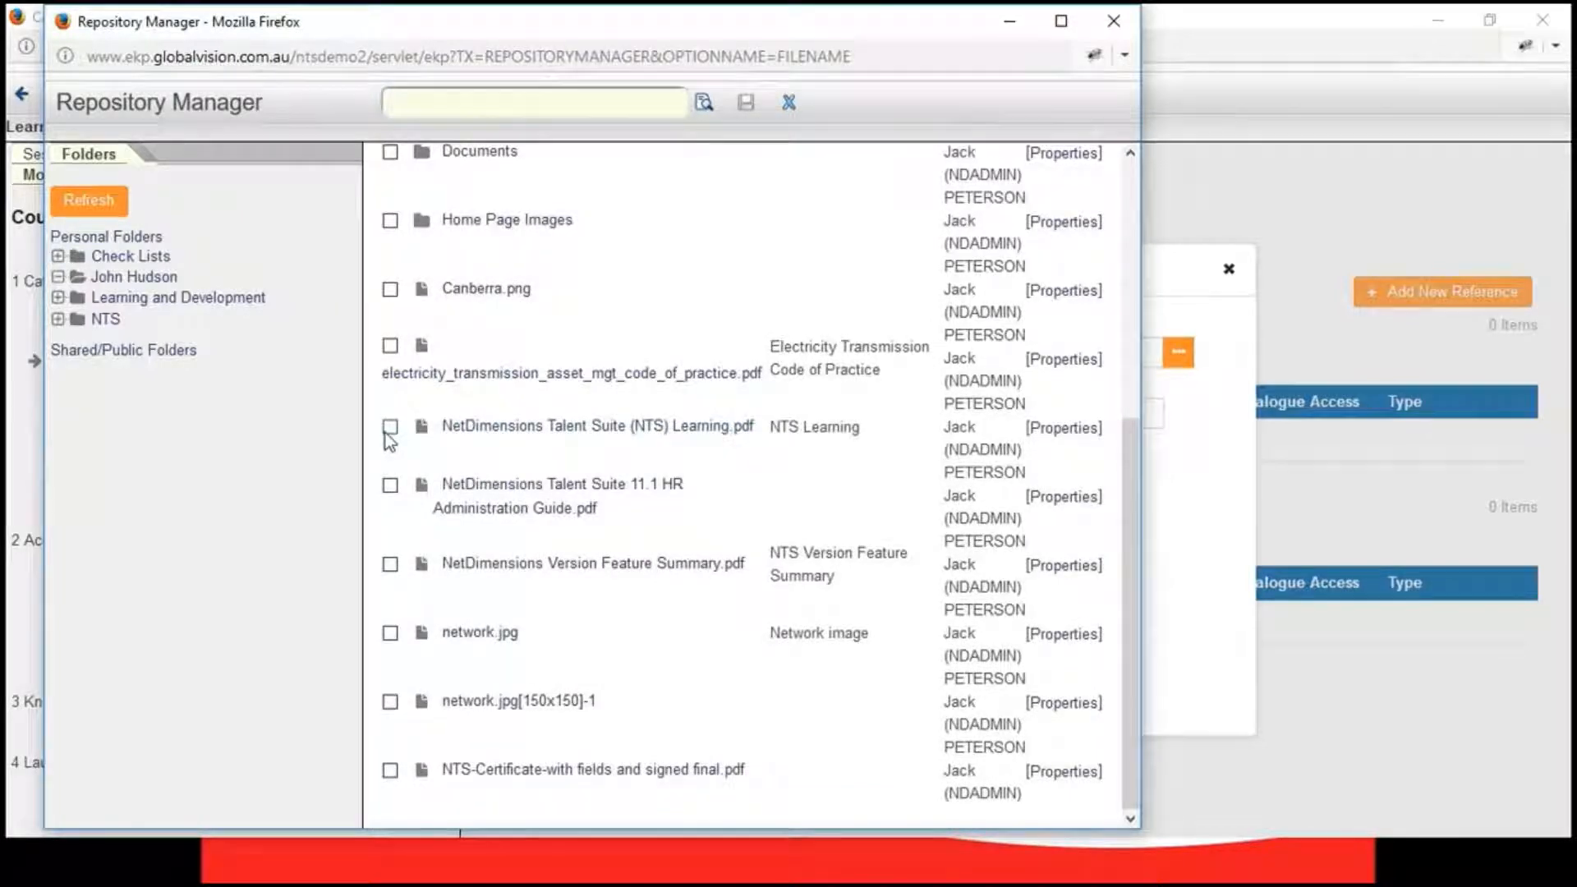
{"action": "scroll", "coordinate": [575, 534], "scroll_direction": "up", "scroll_amount": 5}
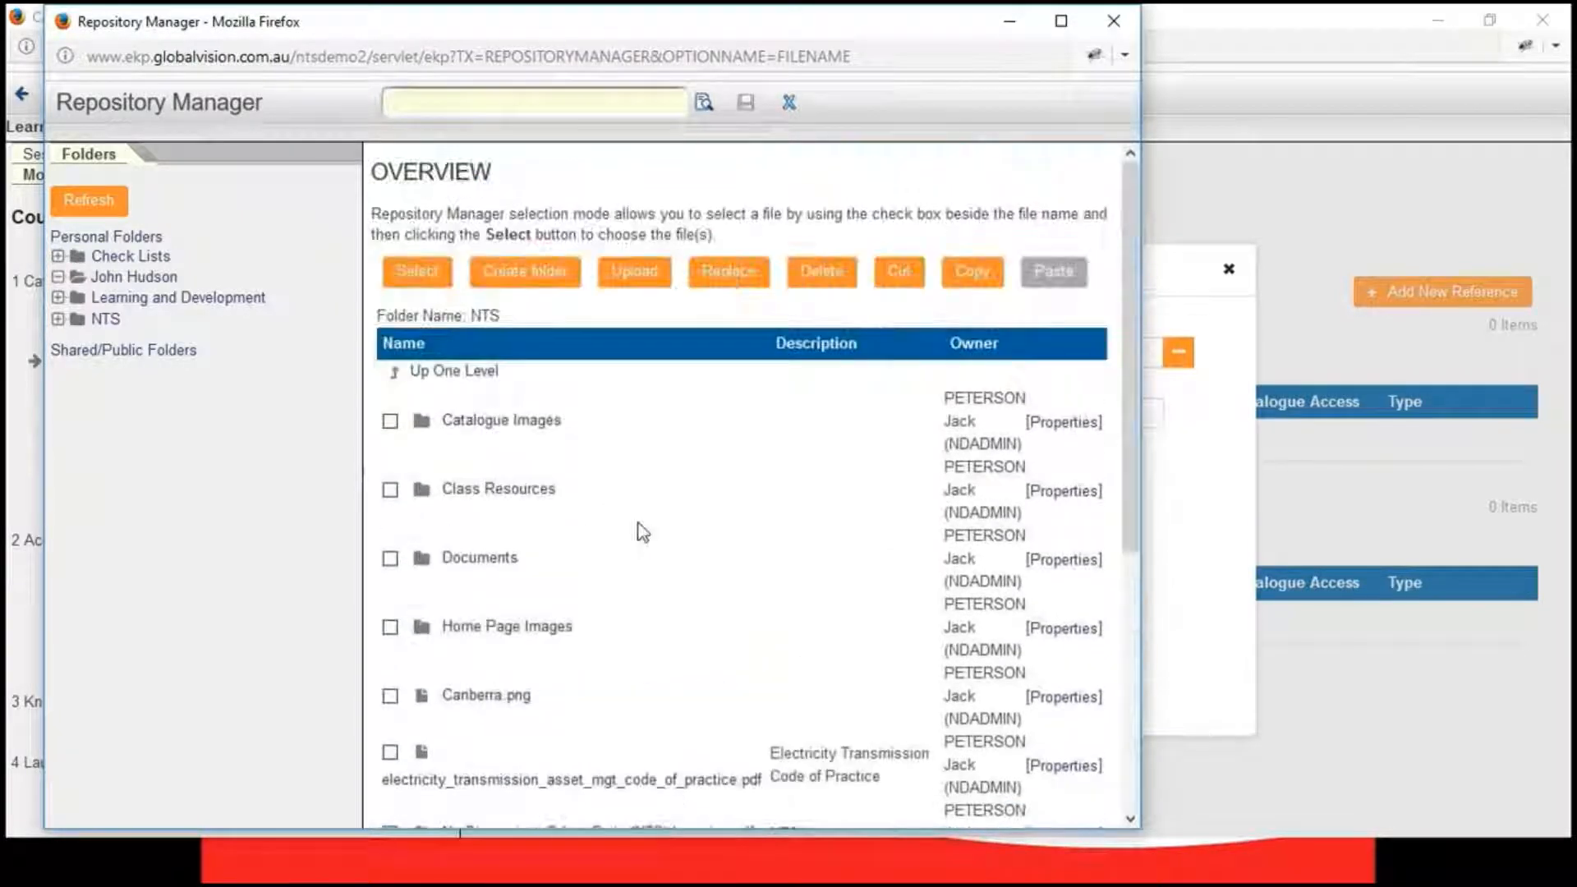
{"action": "left_click", "coordinate": [416, 271]}
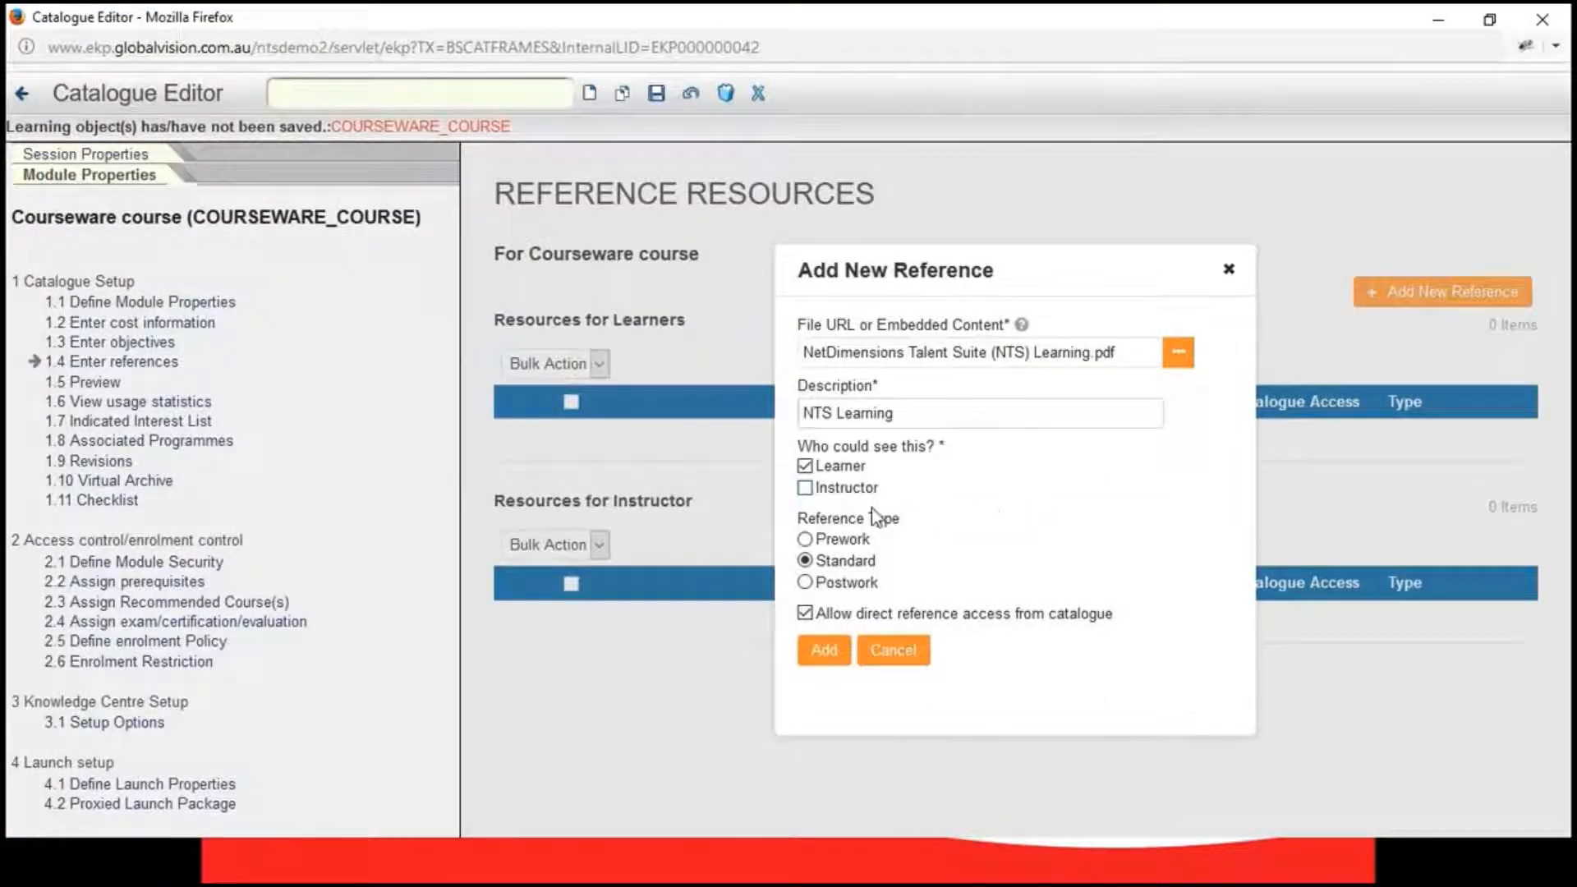
- Make the reference visible to instructors as well as learners, add it, and save the module
{"action": "left_click", "coordinate": [805, 488]}
{"action": "left_click", "coordinate": [824, 650]}
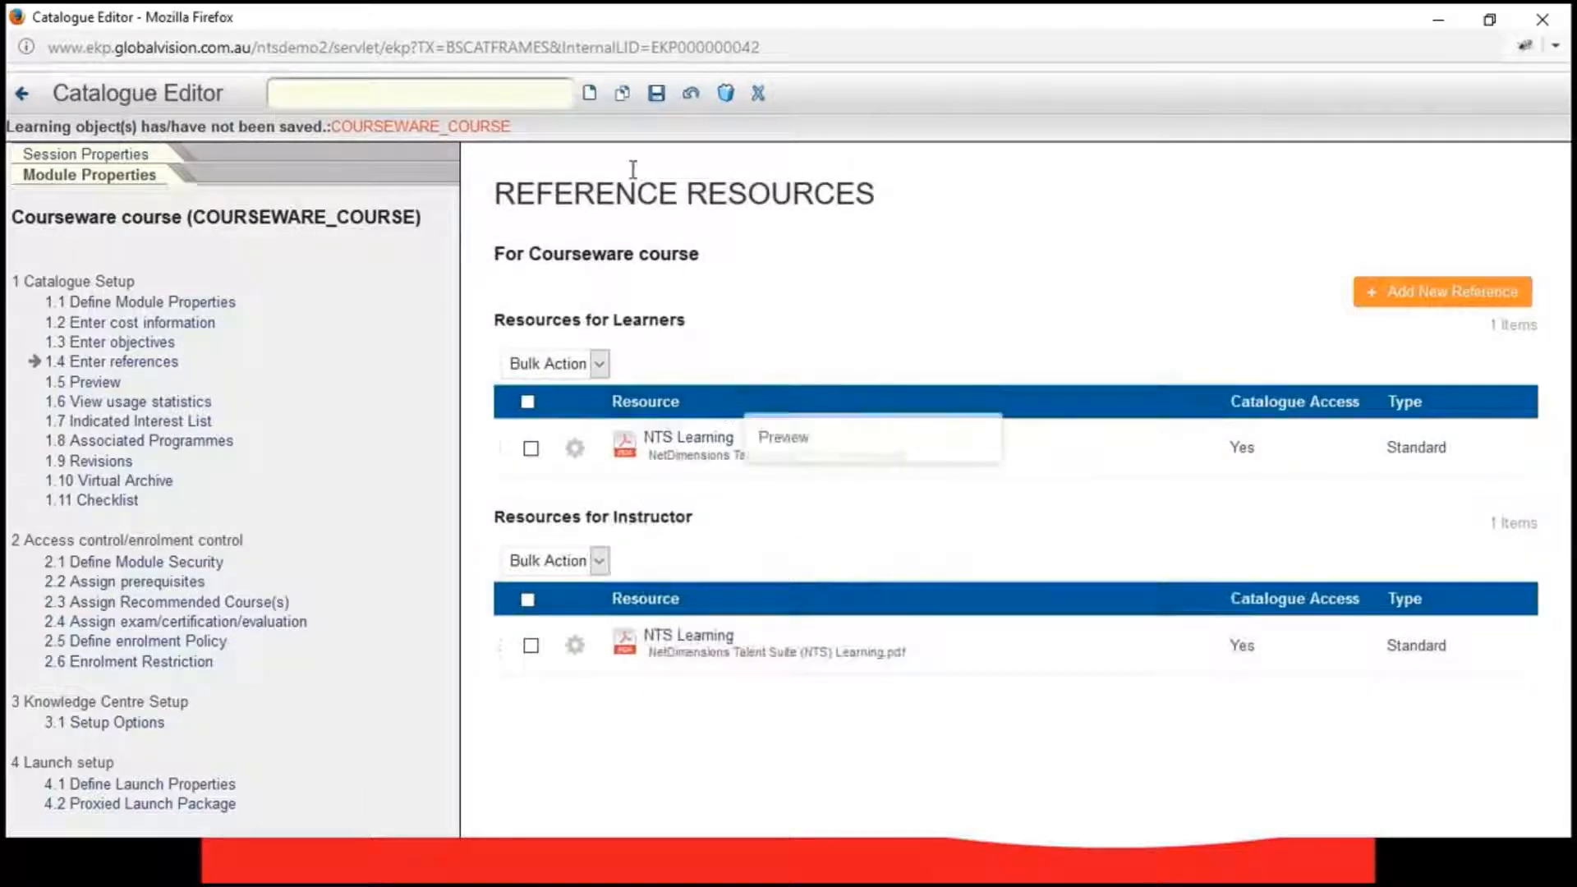
{"action": "left_click", "coordinate": [654, 93]}
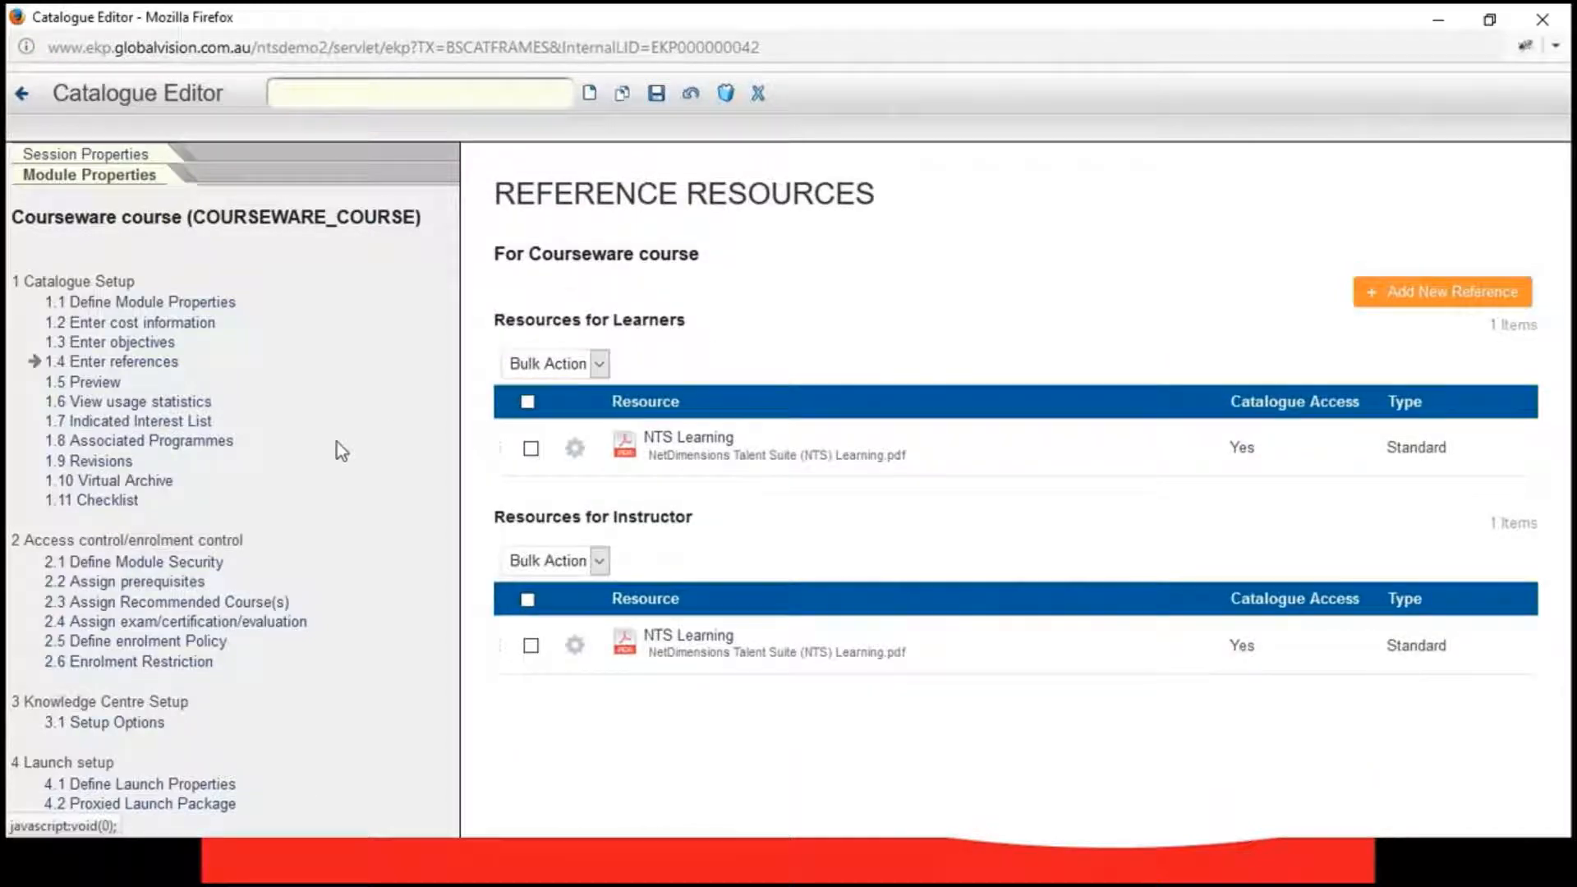
- Preview the Courseware course's Knowledge Centre from its session properties, examine the learner and instructor resources, and close the preview
{"action": "left_click", "coordinate": [85, 154]}
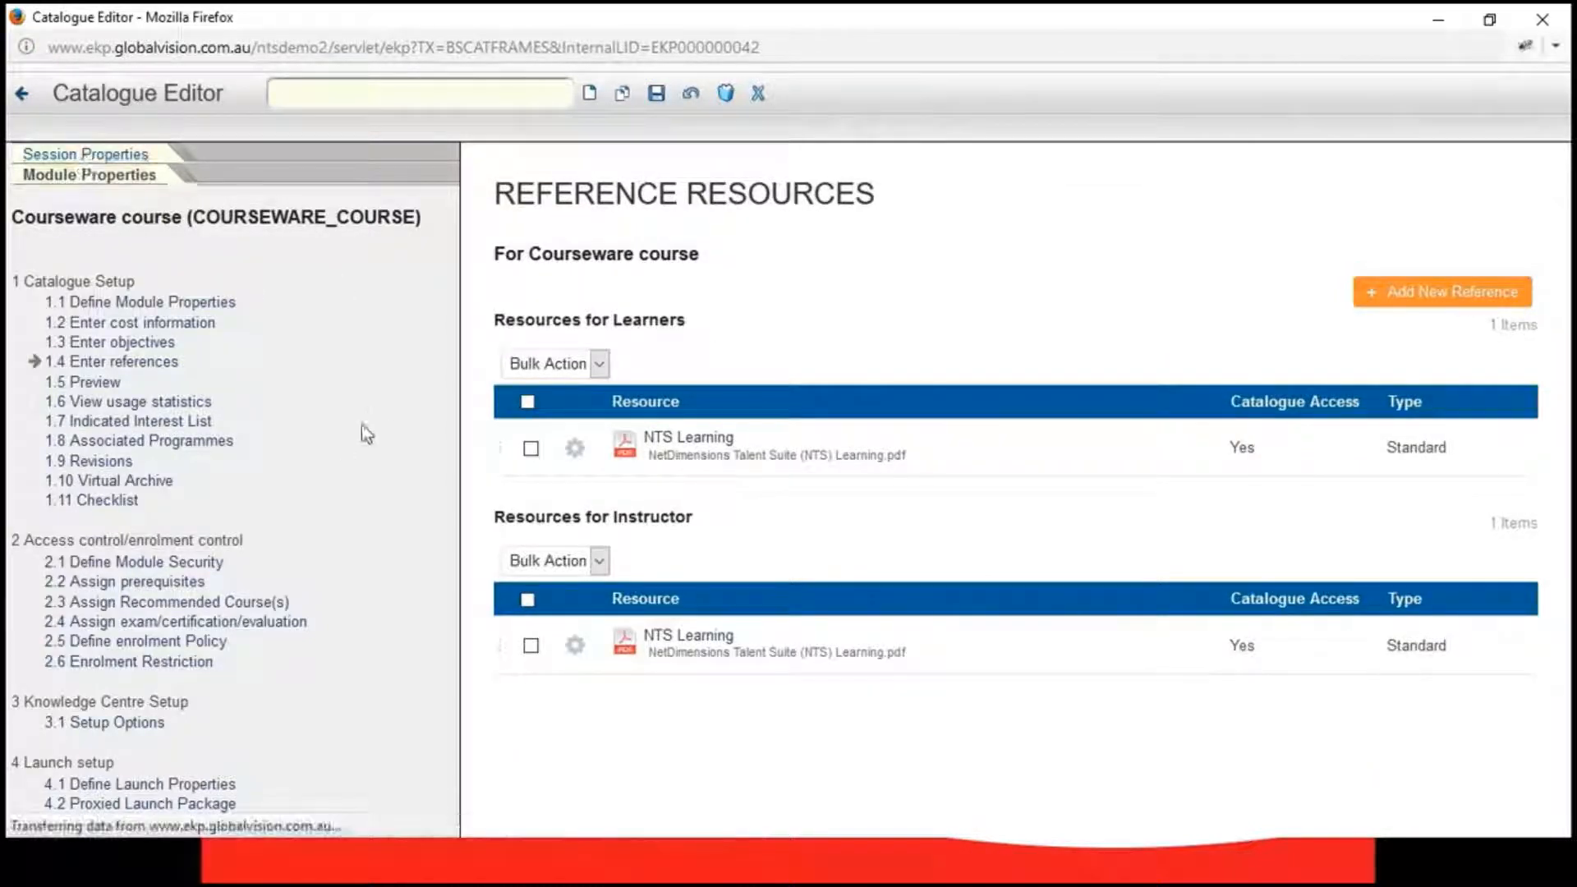
{"action": "left_click", "coordinate": [162, 715]}
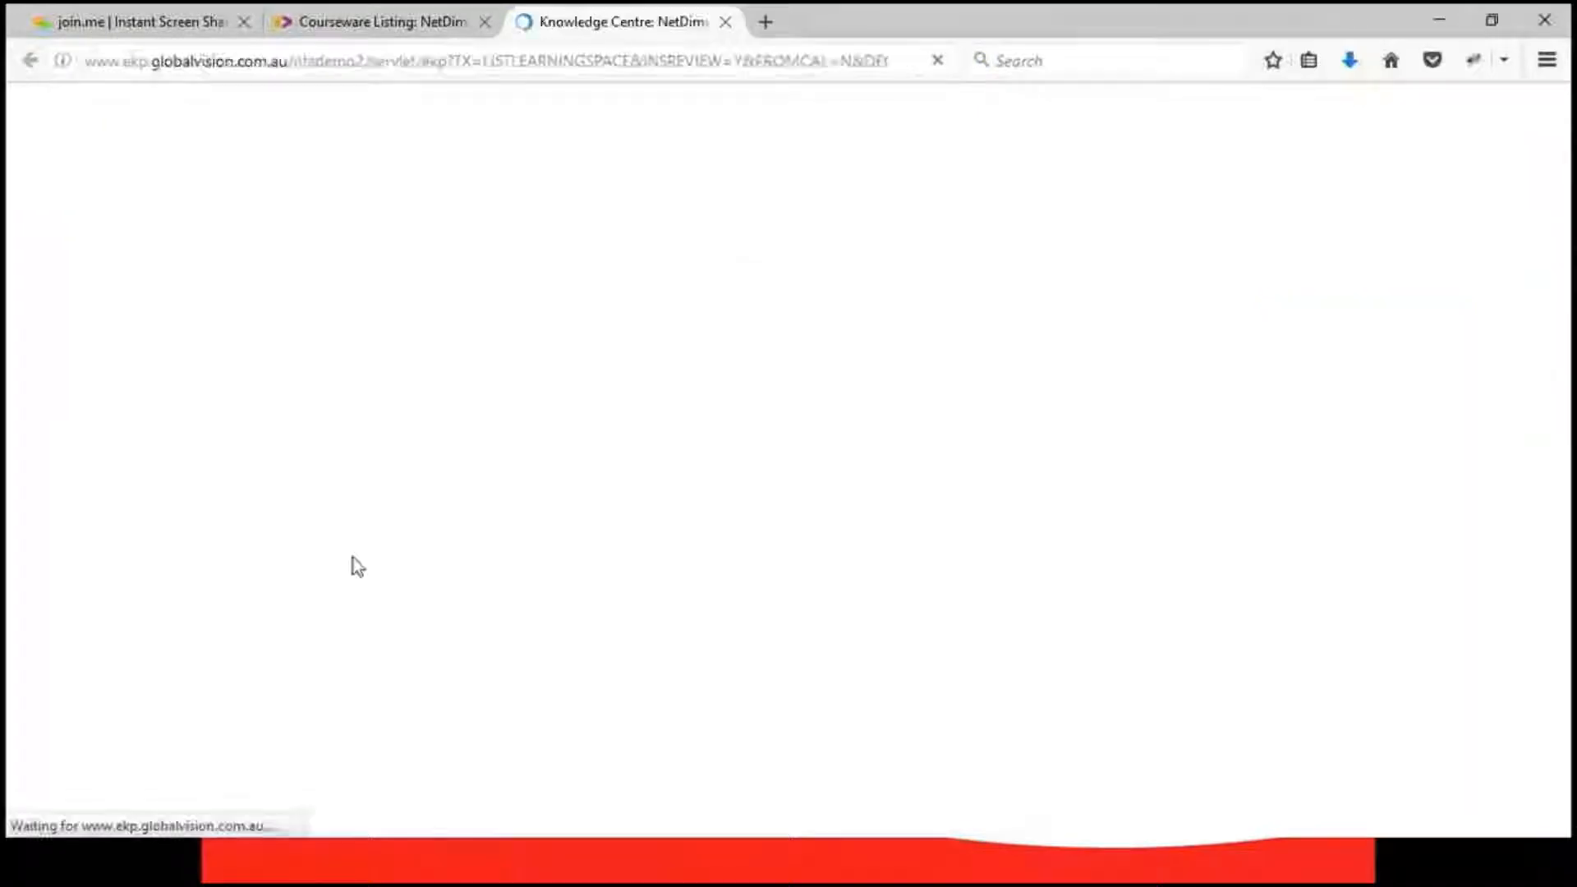
{"action": "scroll", "coordinate": [603, 557], "scroll_direction": "down", "scroll_amount": 4}
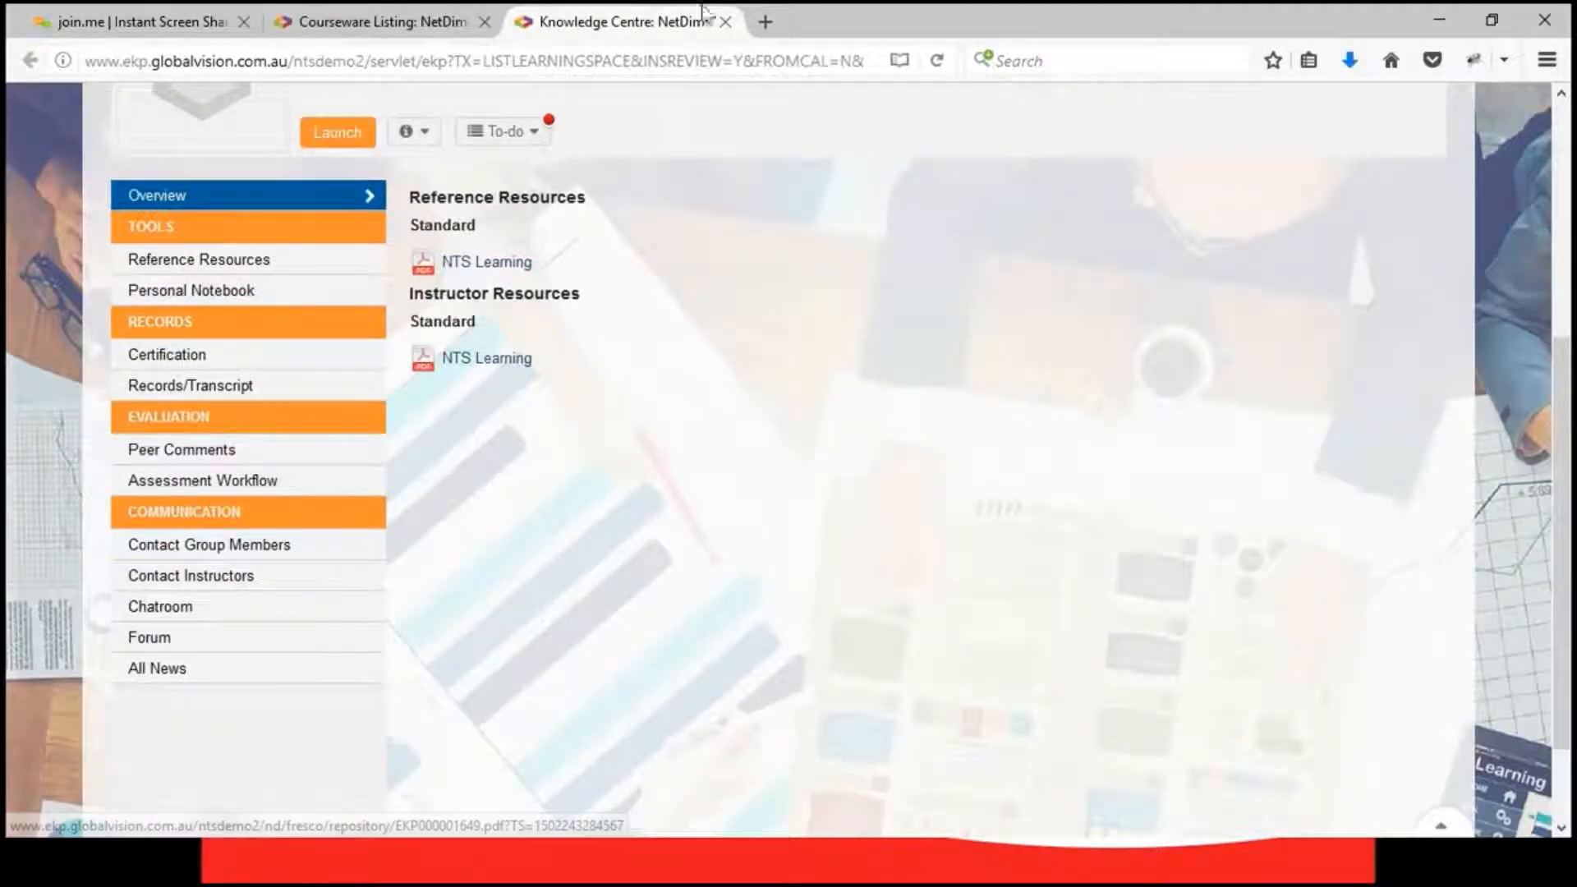
{"action": "left_click", "coordinate": [726, 22]}
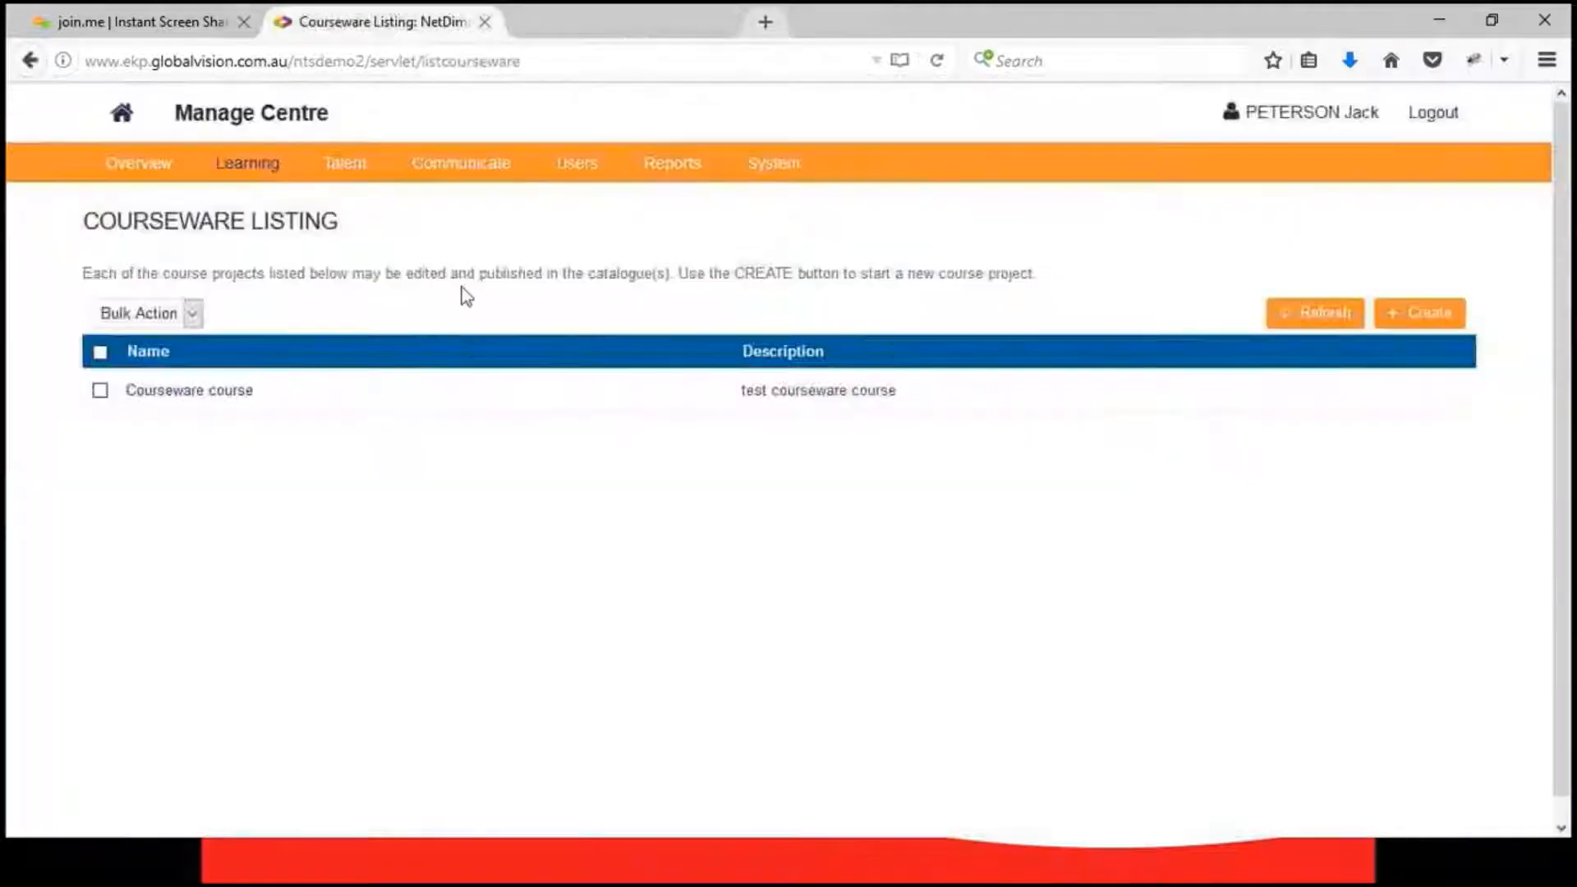
- Switch back to the Catalogue Editor window after a glance at the Module Setup slide
{"action": "left_click", "coordinate": [526, 856]}
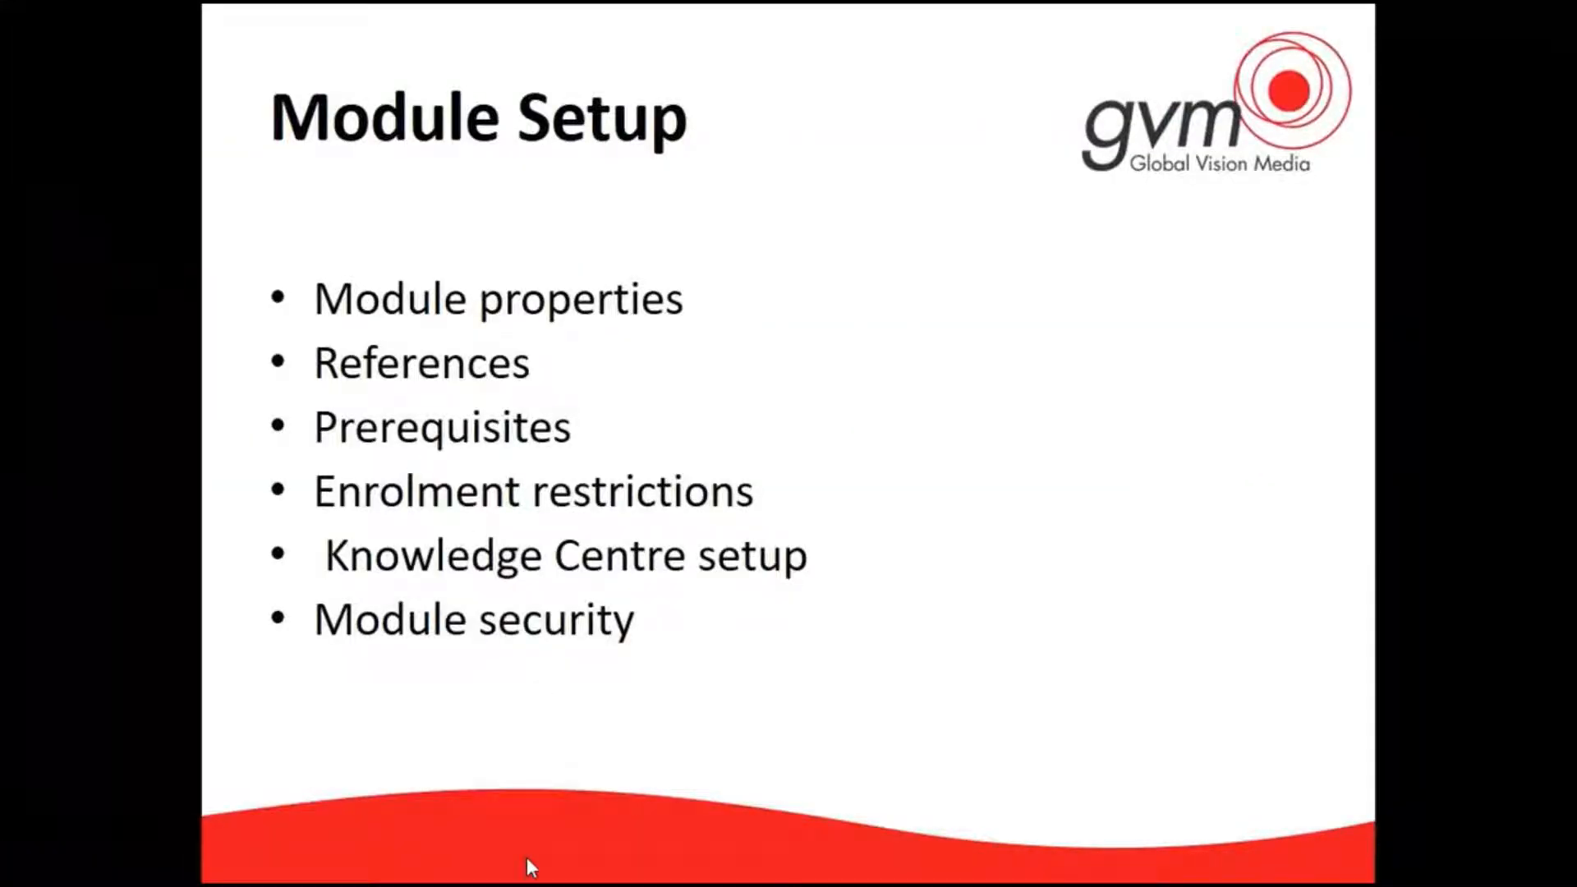
{"action": "key", "text": "alt+Tab"}
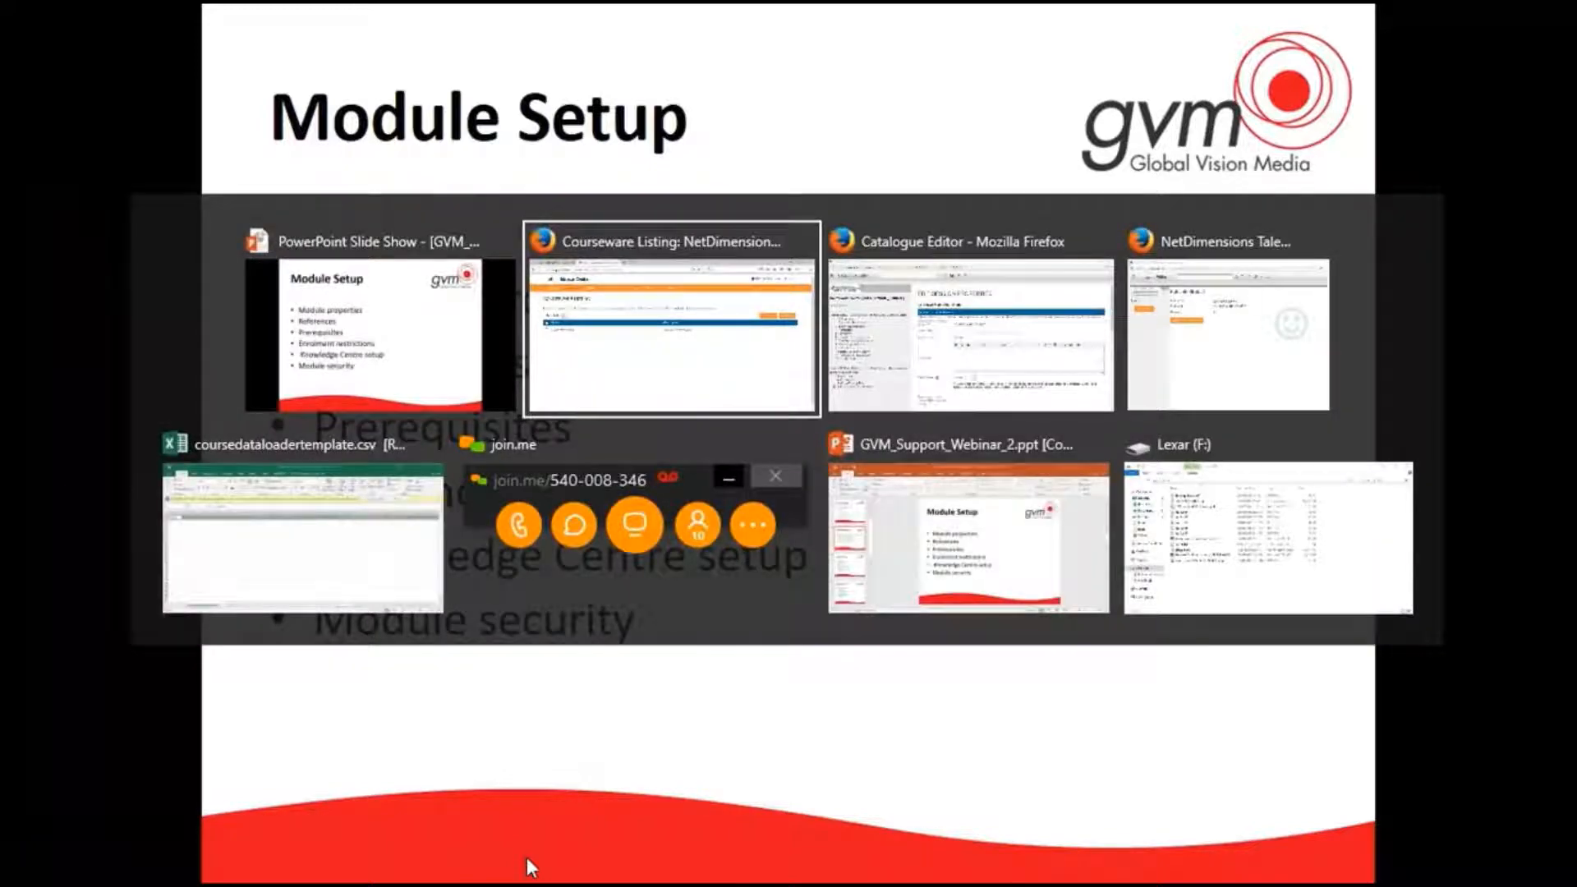
{"action": "key", "text": "alt+Tab"}
{"action": "key", "text": "alt+Tab"}
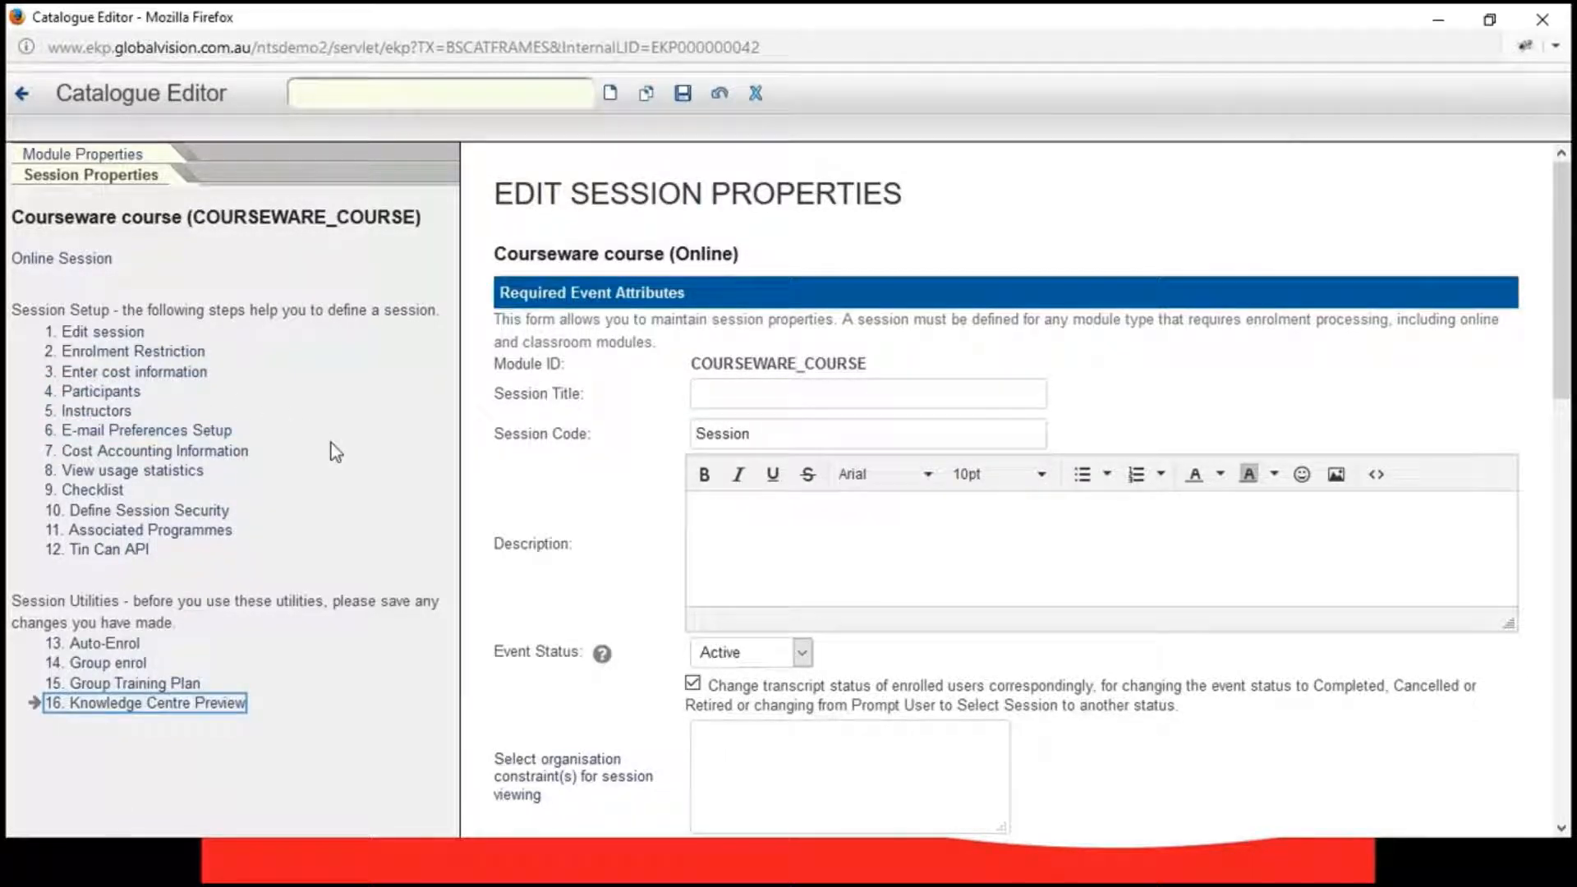
- Open the prerequisite assignment in the module properties, list all available modules and add Adapt SCORM to the required modules
{"action": "left_click", "coordinate": [58, 155]}
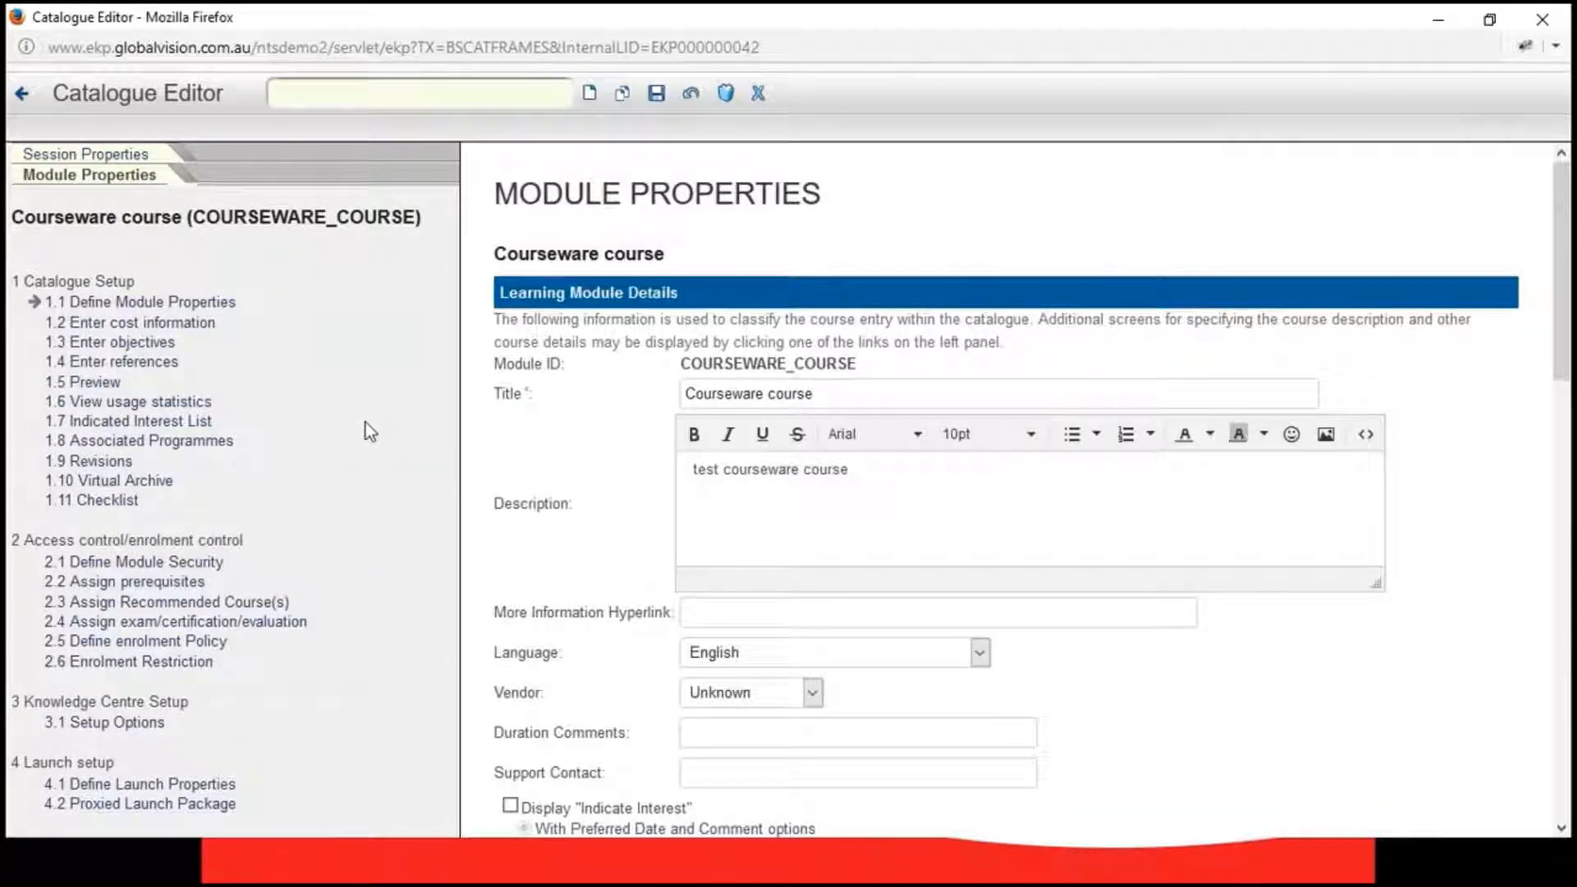
{"action": "left_click", "coordinate": [137, 584]}
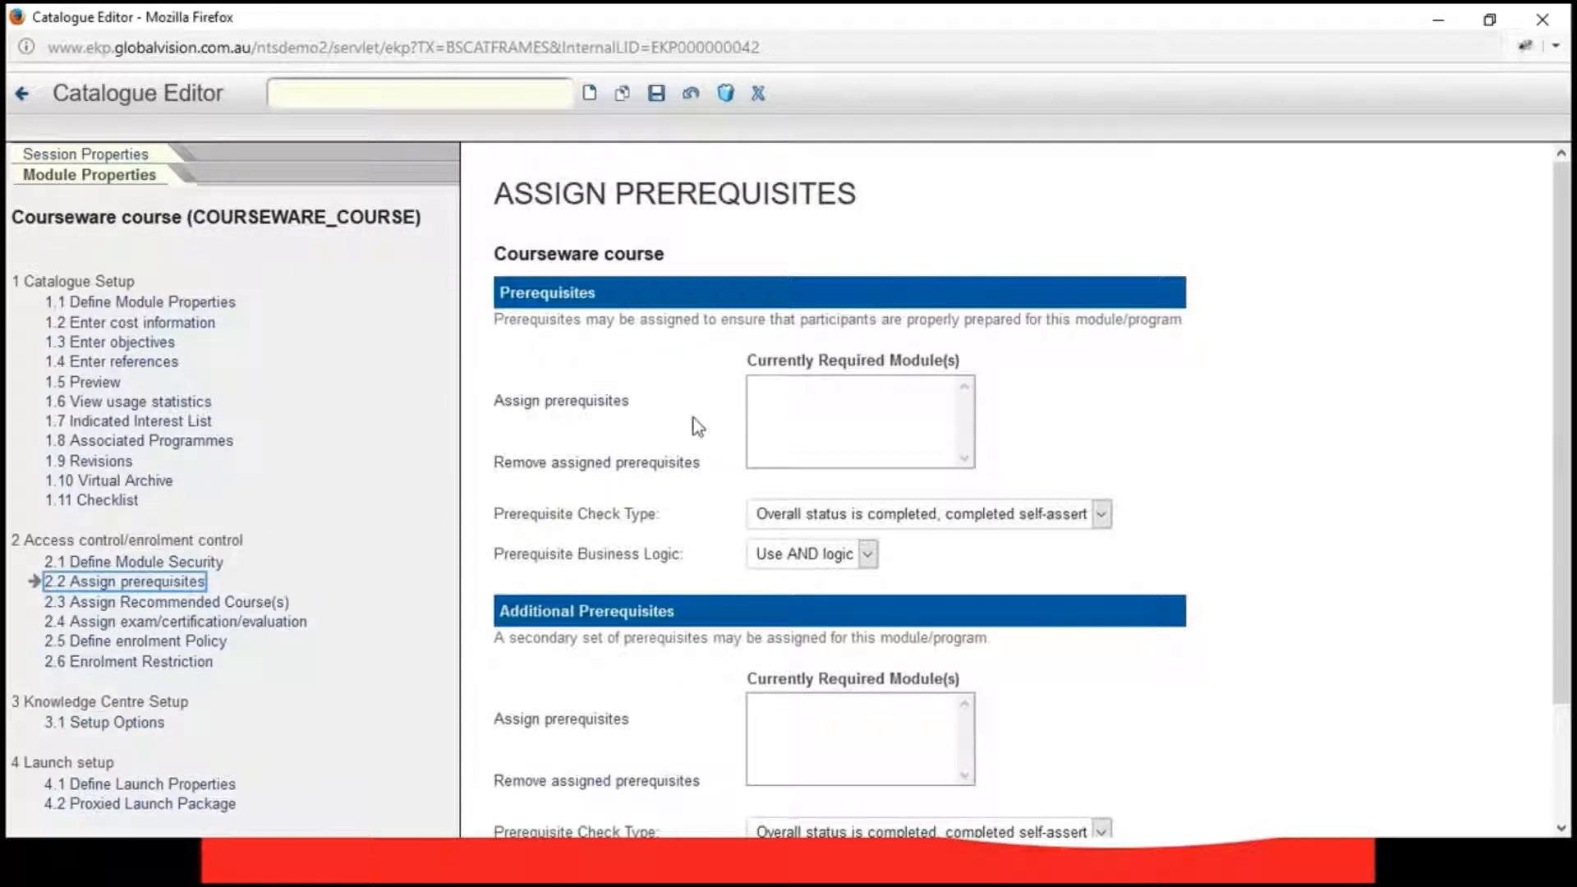
{"action": "left_click", "coordinate": [612, 401]}
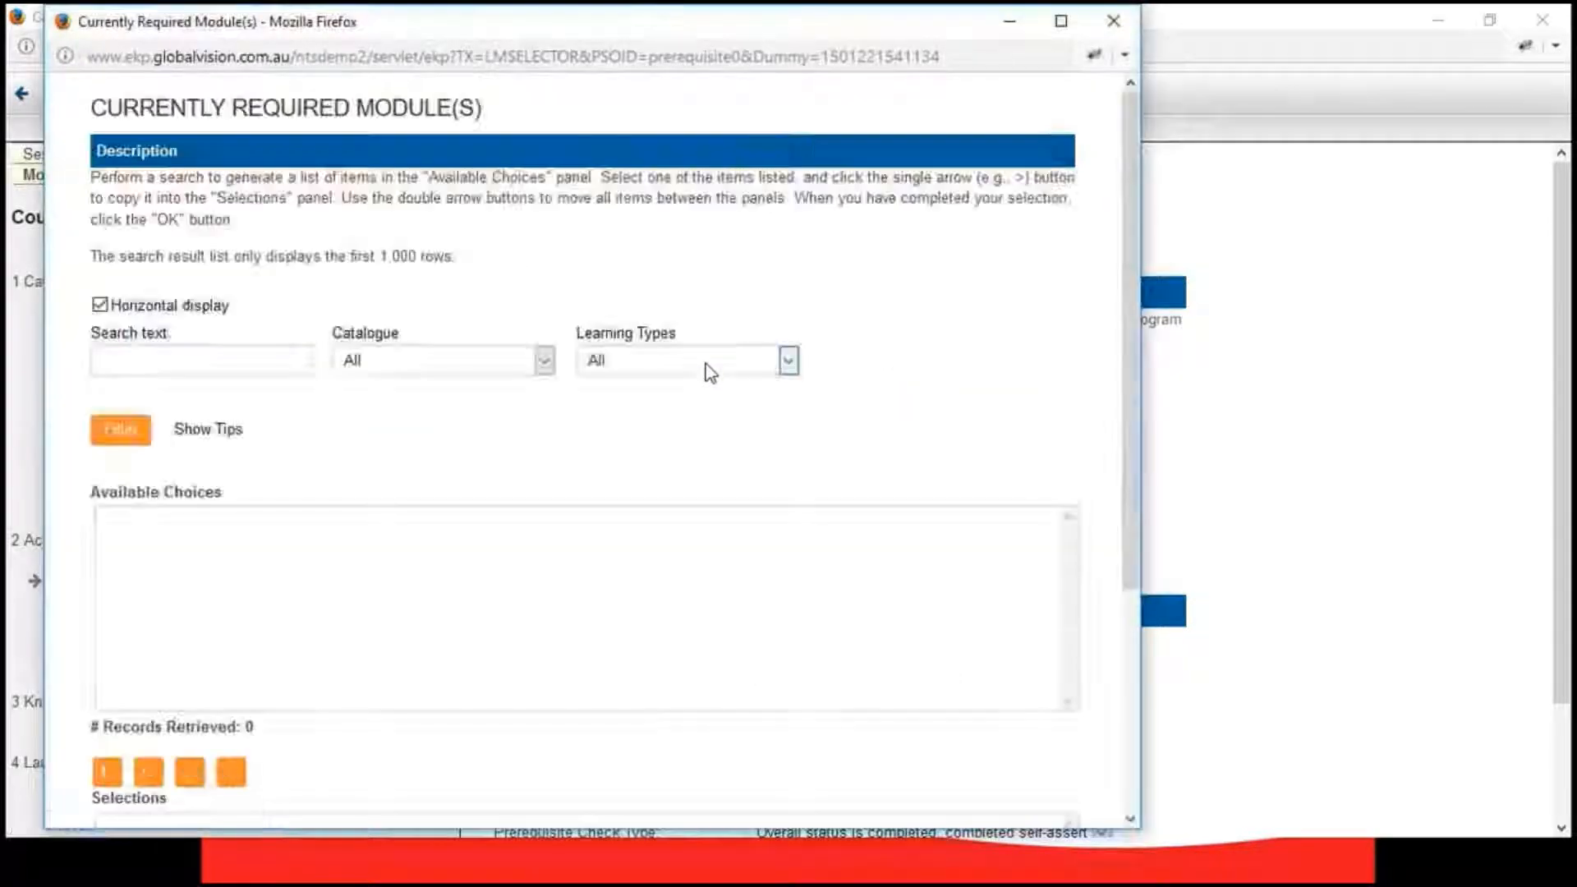
{"action": "left_click", "coordinate": [141, 437]}
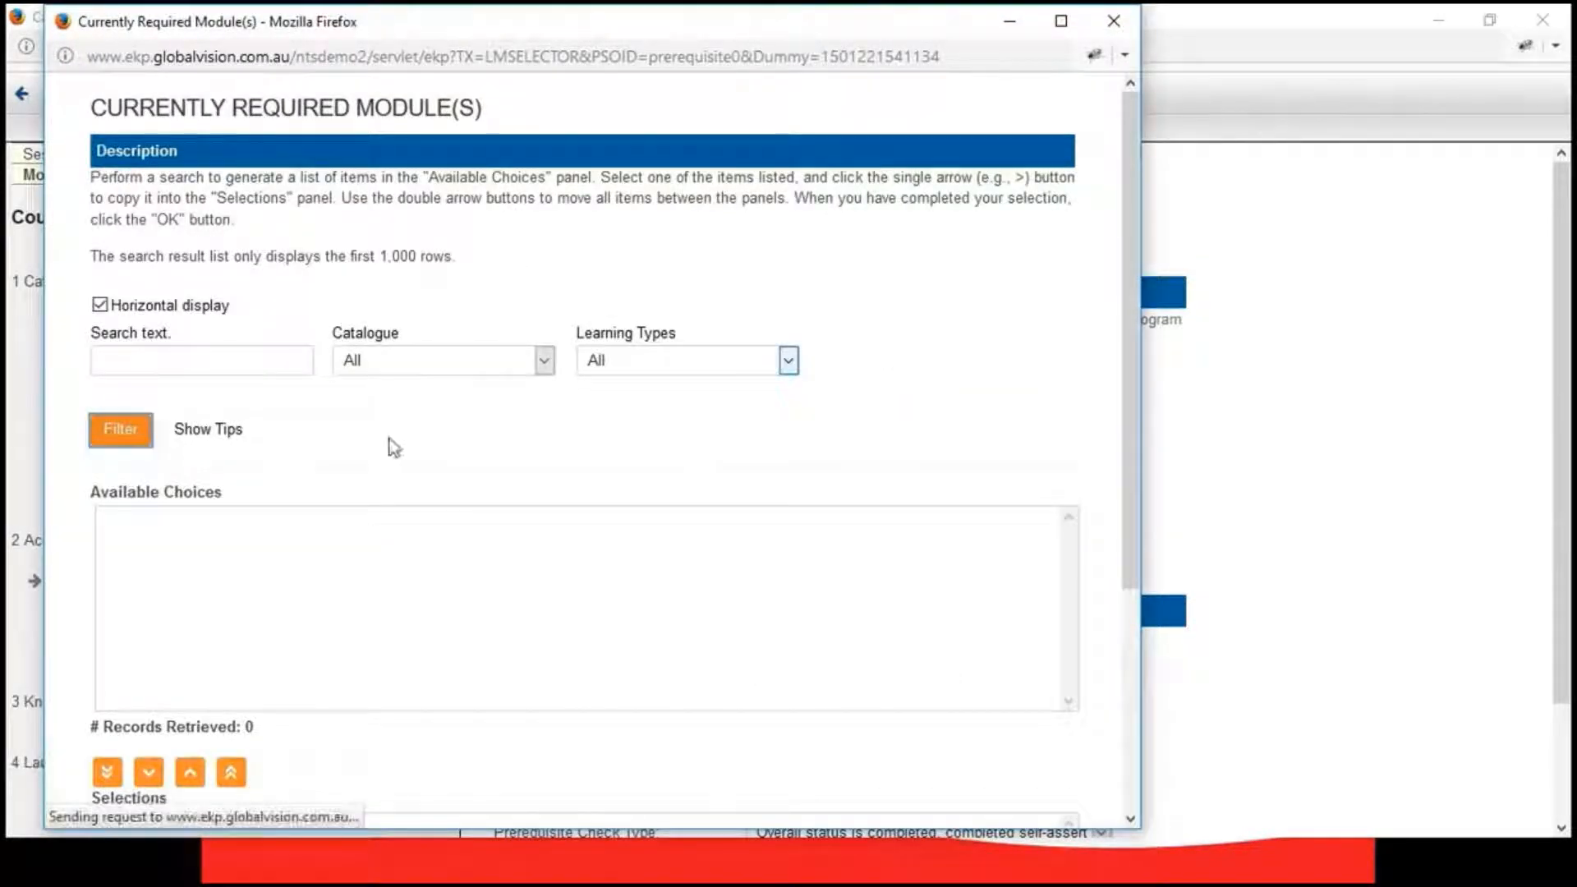
{"action": "scroll", "coordinate": [398, 444], "scroll_direction": "down", "scroll_amount": 3}
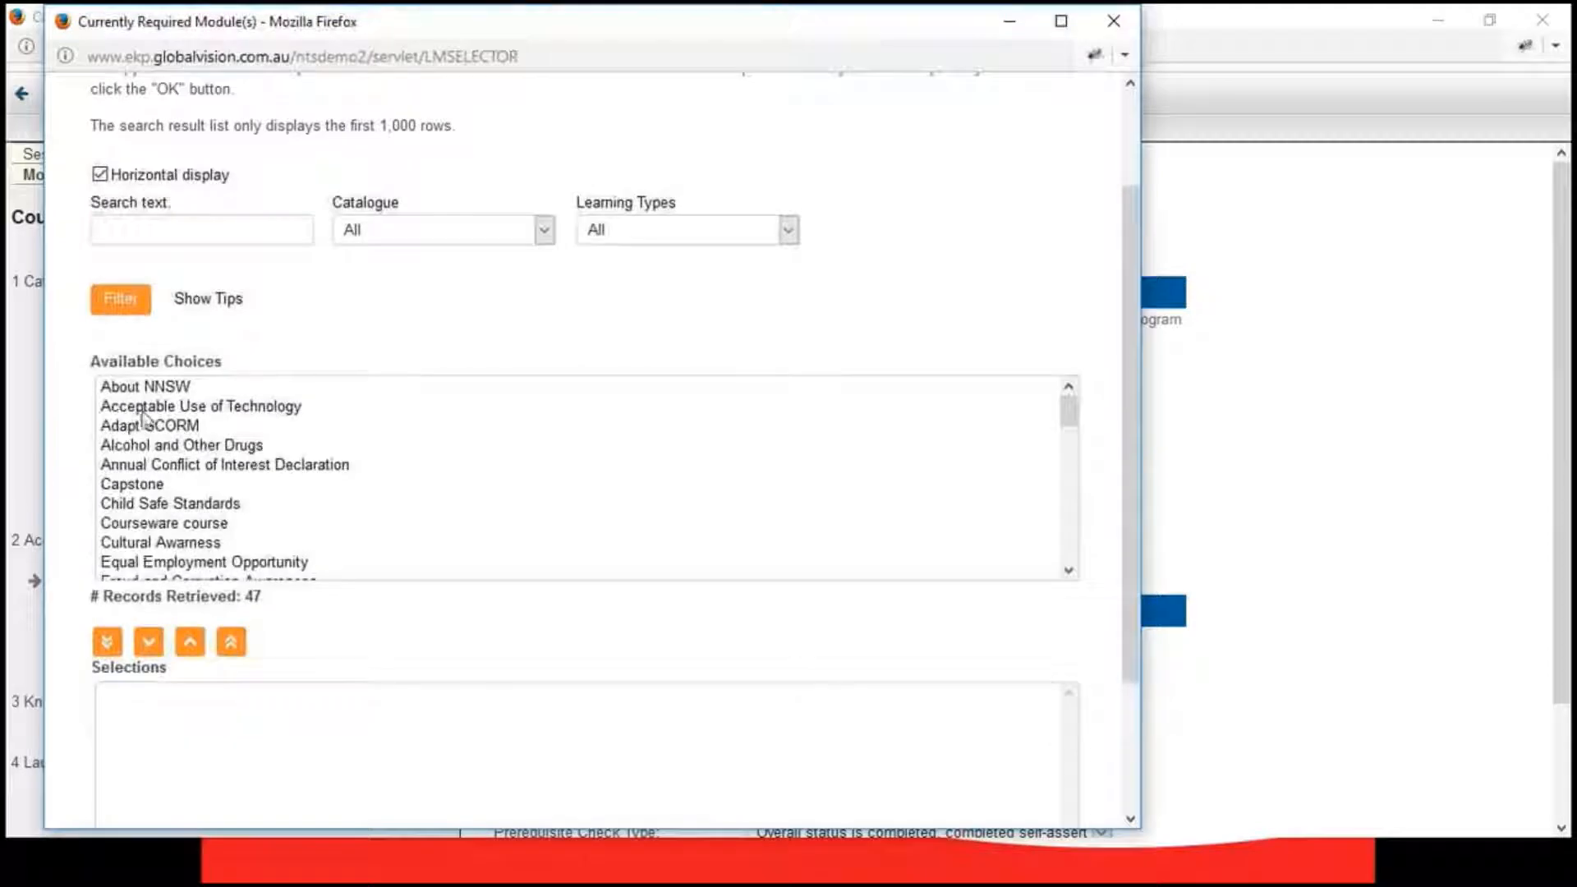
{"action": "double_click", "coordinate": [144, 423]}
- Add Child Safe Standards to the required modules and confirm the prerequisite selection
{"action": "scroll", "coordinate": [377, 542], "scroll_direction": "down", "scroll_amount": 10}
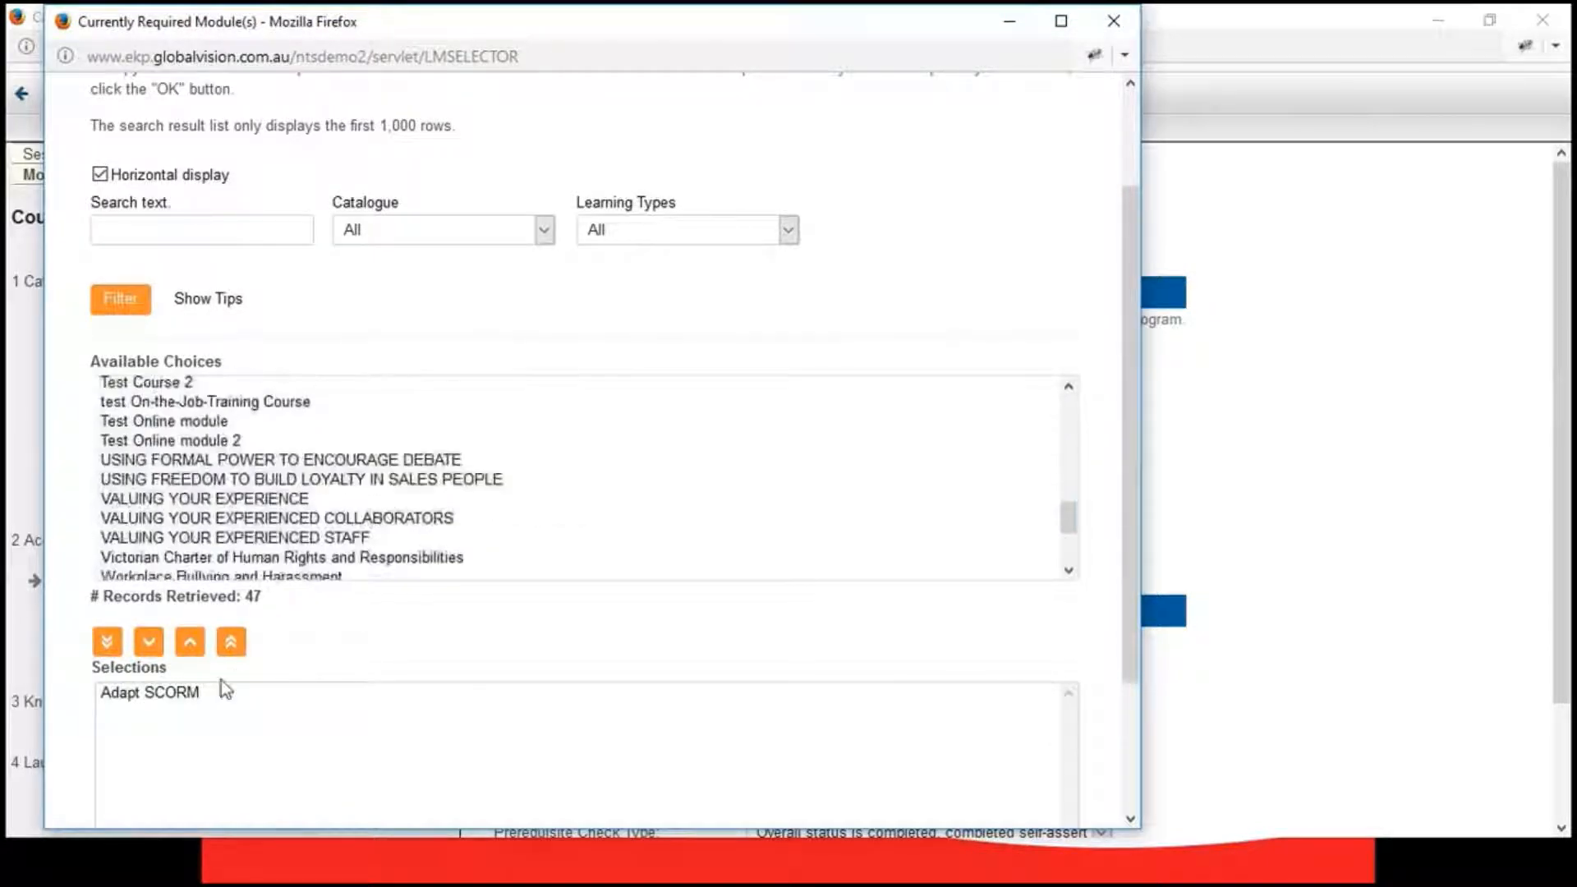
{"action": "scroll", "coordinate": [226, 688], "scroll_direction": "up", "scroll_amount": 3}
{"action": "scroll", "coordinate": [188, 623], "scroll_direction": "up", "scroll_amount": 5}
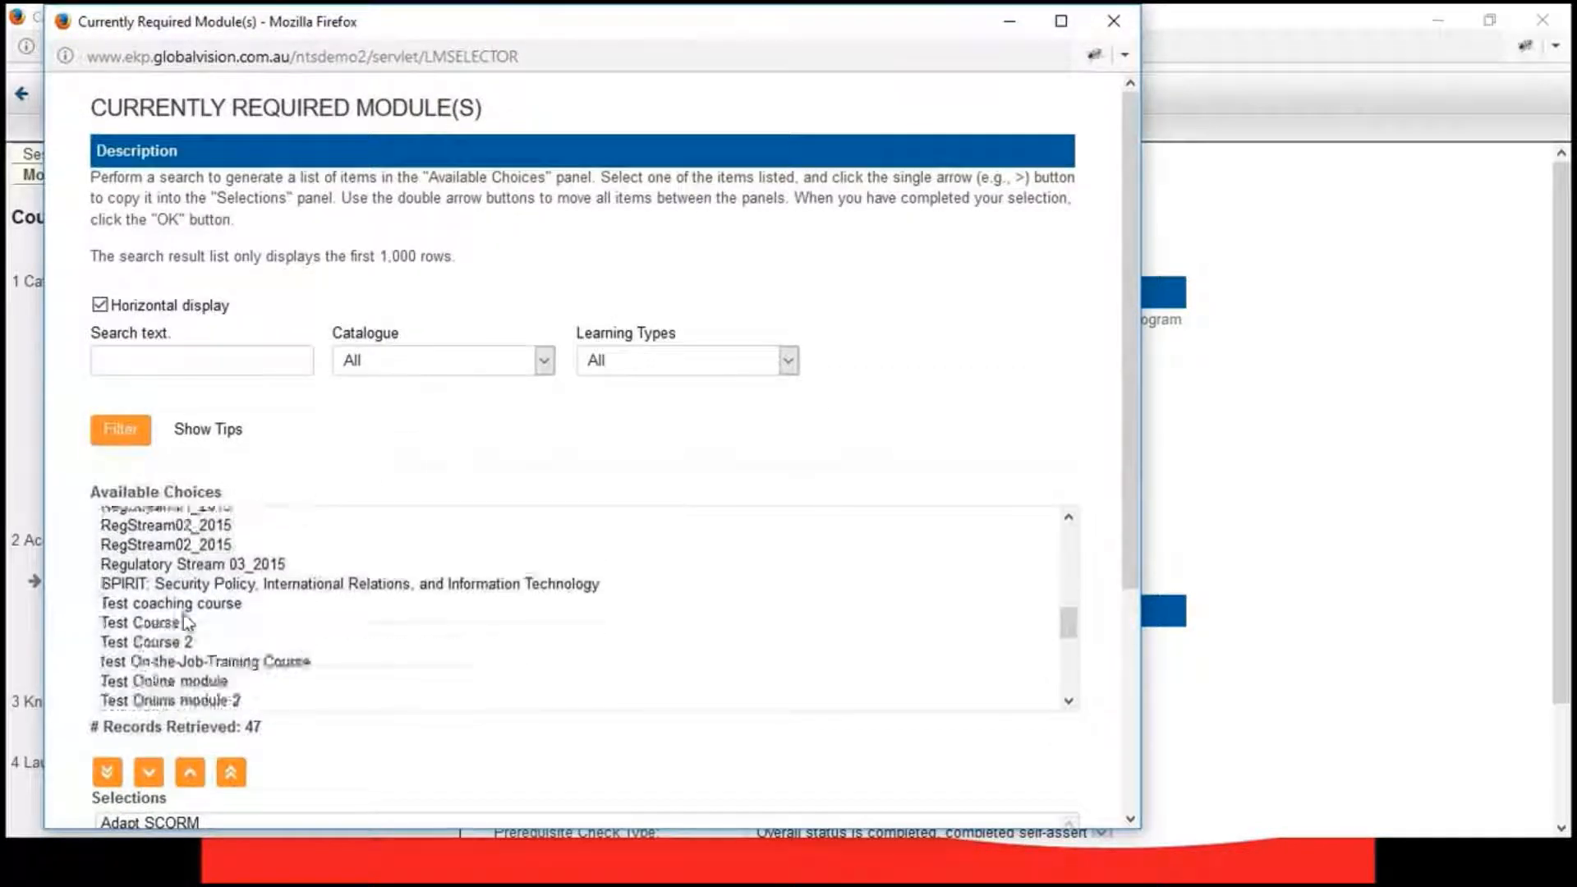
{"action": "scroll", "coordinate": [187, 623], "scroll_direction": "up", "scroll_amount": 3}
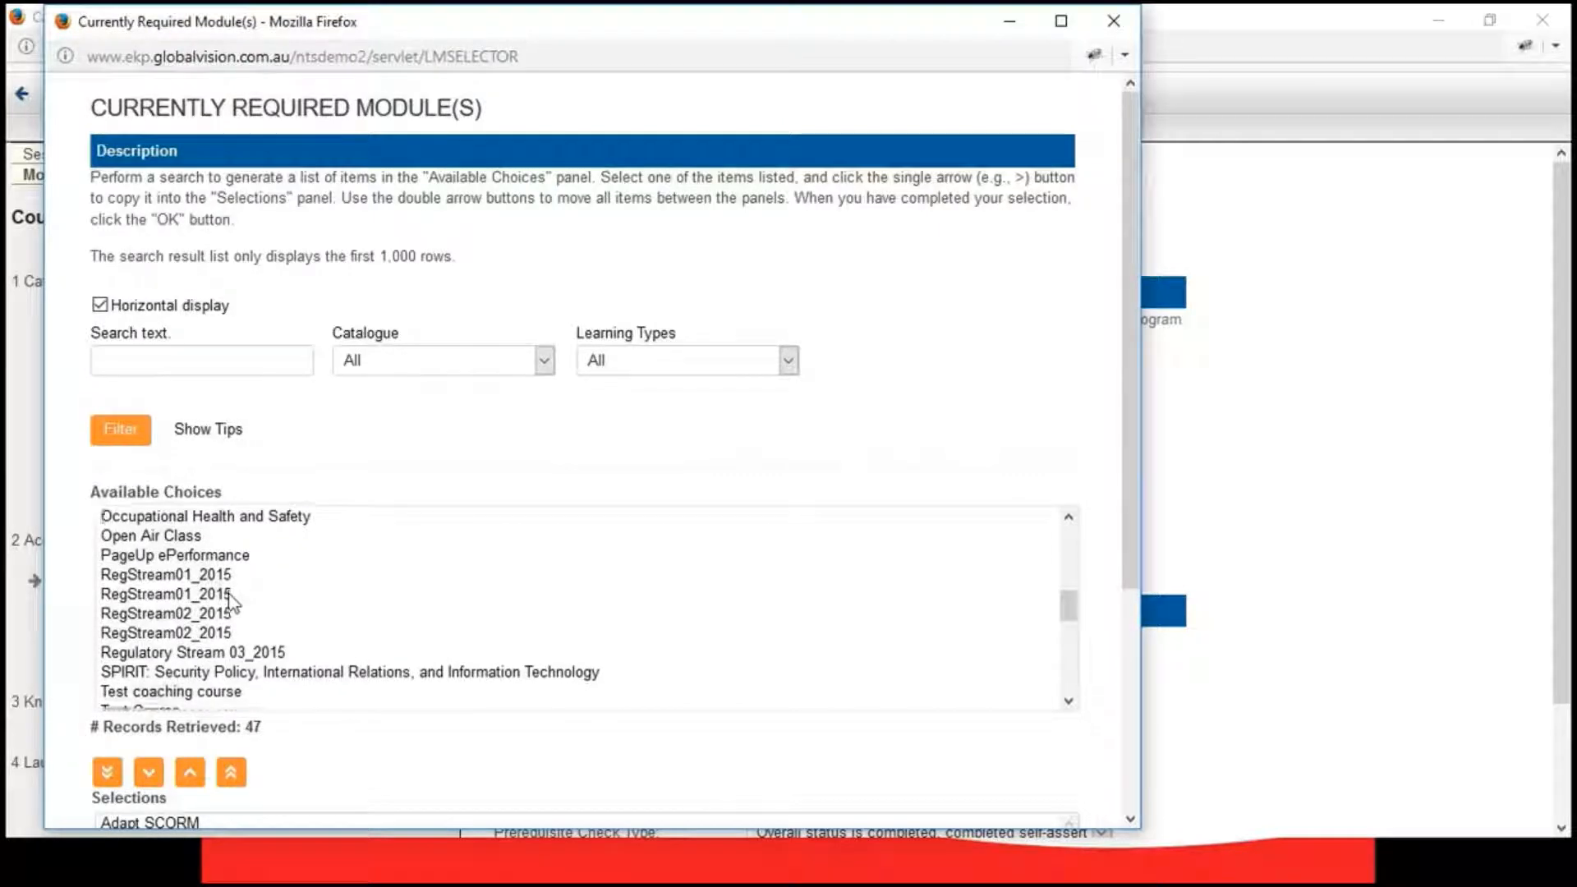
{"action": "scroll", "coordinate": [231, 603], "scroll_direction": "down", "scroll_amount": 6}
{"action": "scroll", "coordinate": [222, 604], "scroll_direction": "up", "scroll_amount": 15}
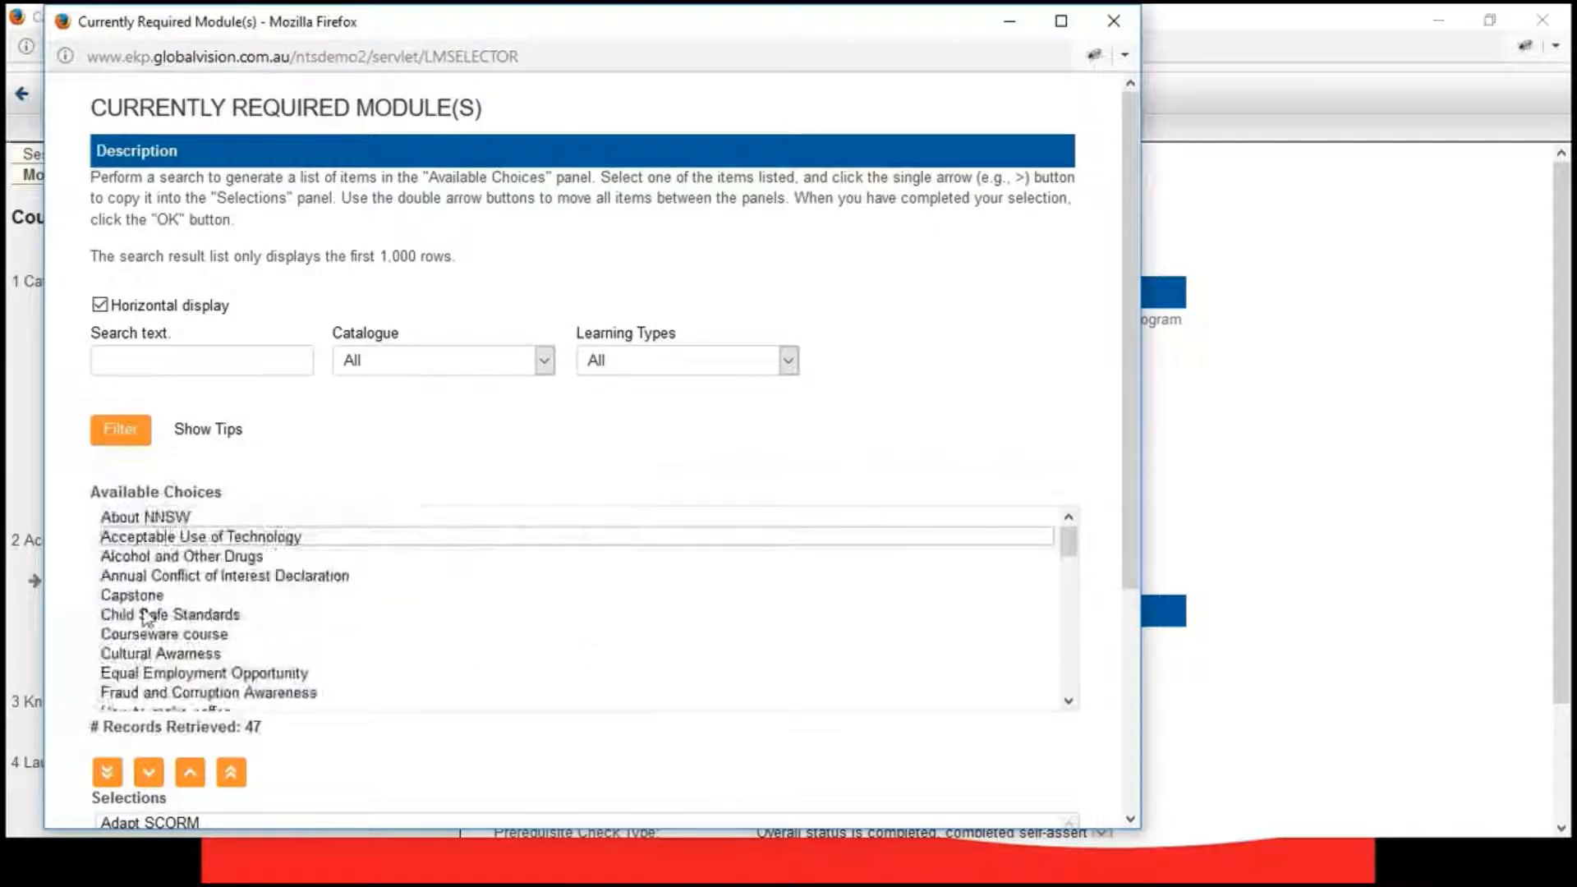
{"action": "left_click", "coordinate": [165, 614]}
{"action": "scroll", "coordinate": [246, 649], "scroll_direction": "down", "scroll_amount": 10}
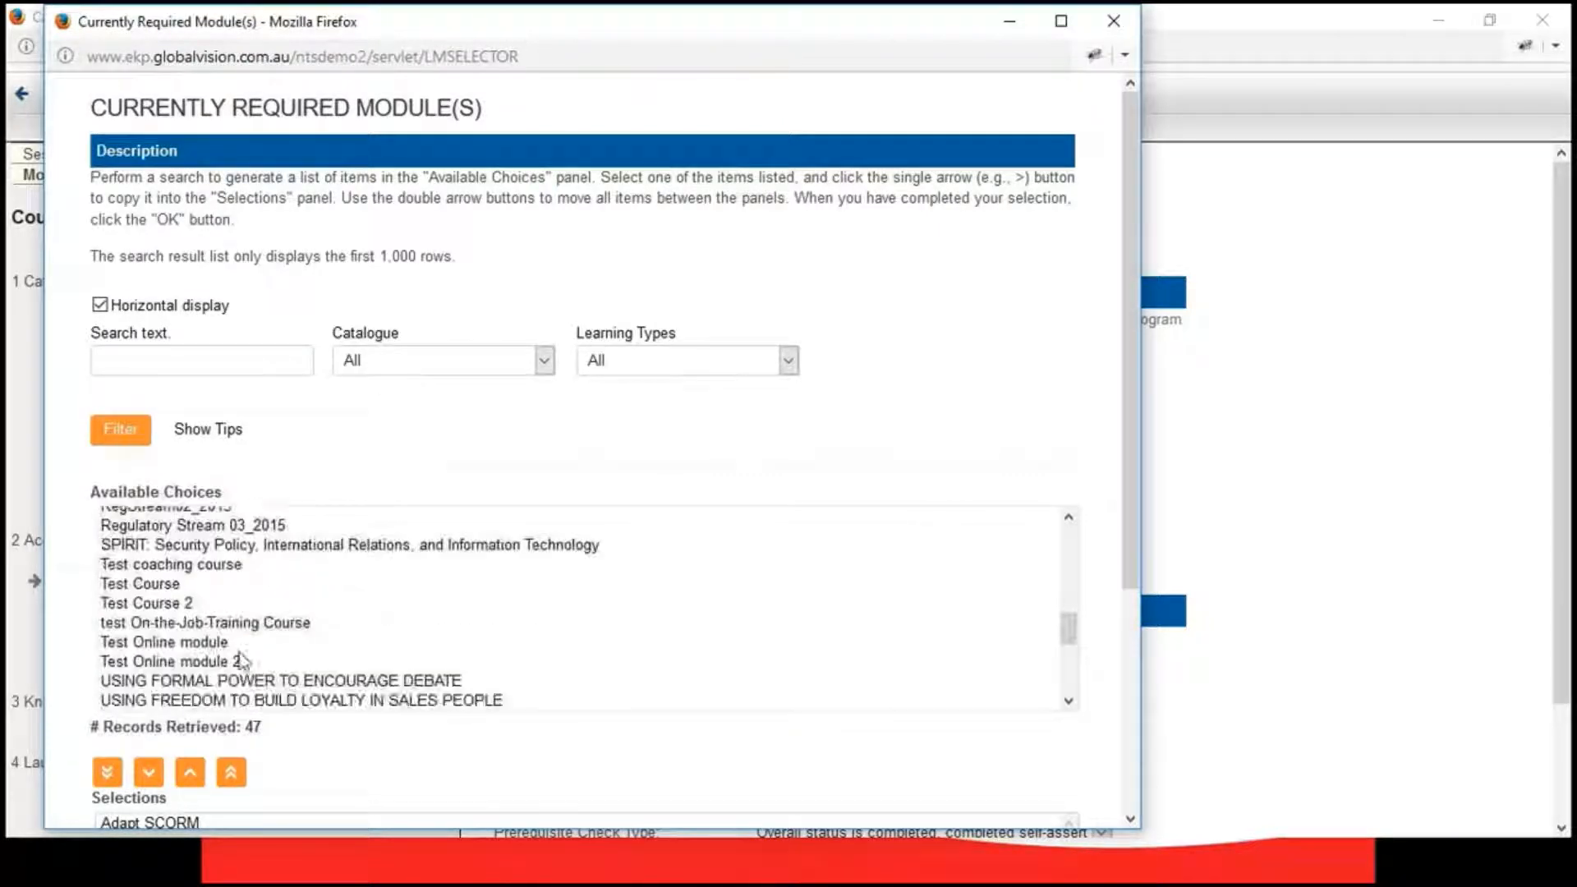
{"action": "left_click", "coordinate": [1059, 21]}
{"action": "scroll", "coordinate": [476, 634], "scroll_direction": "down", "scroll_amount": 3}
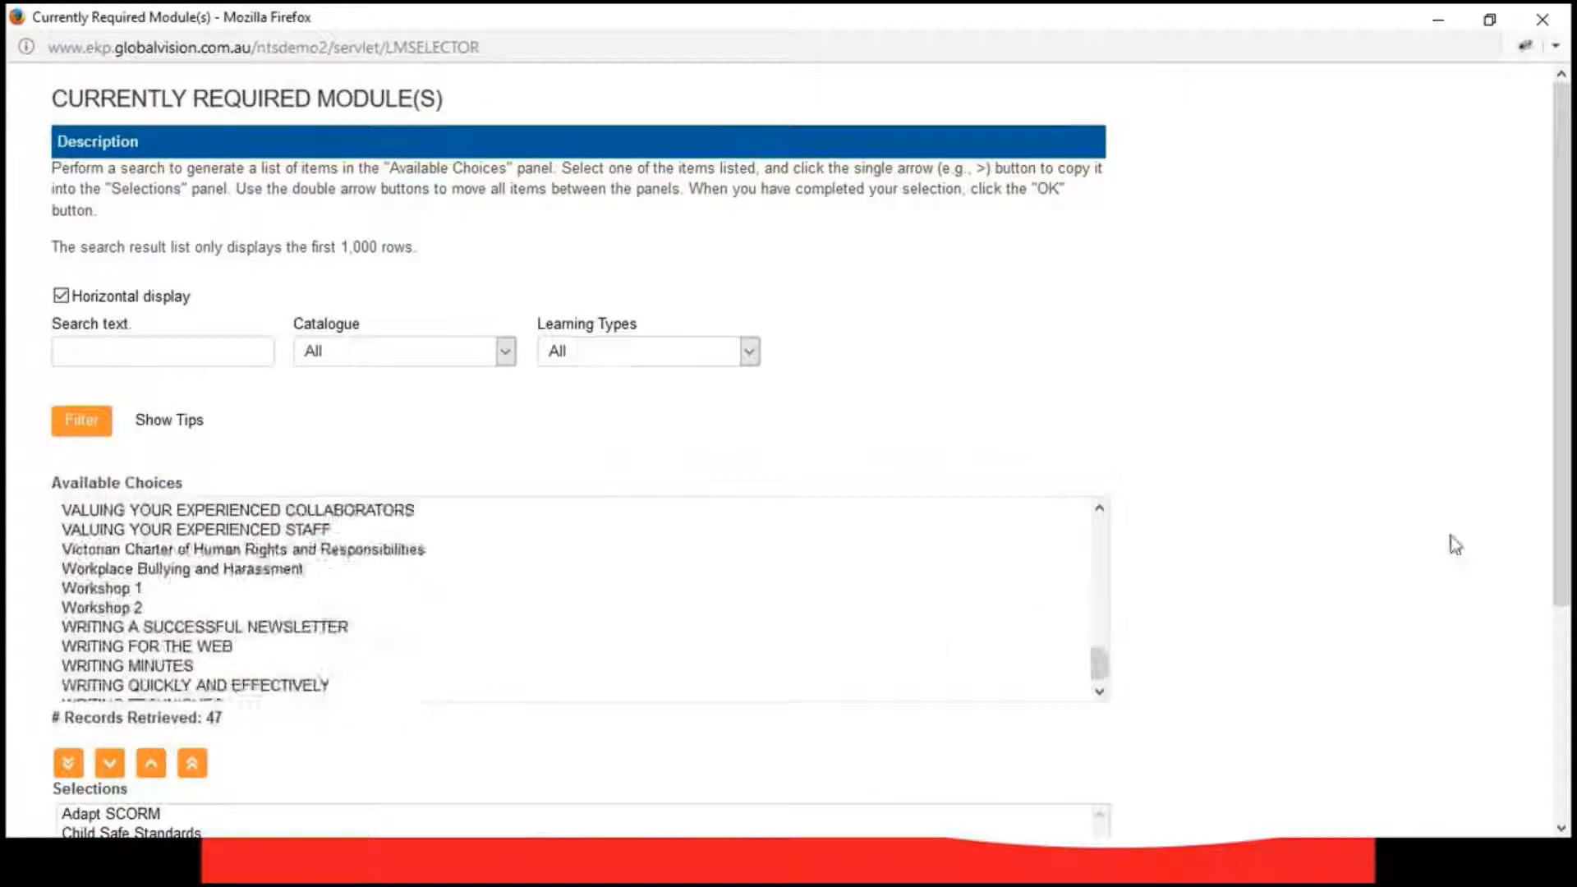
{"action": "scroll", "coordinate": [1451, 536], "scroll_direction": "down", "scroll_amount": 3}
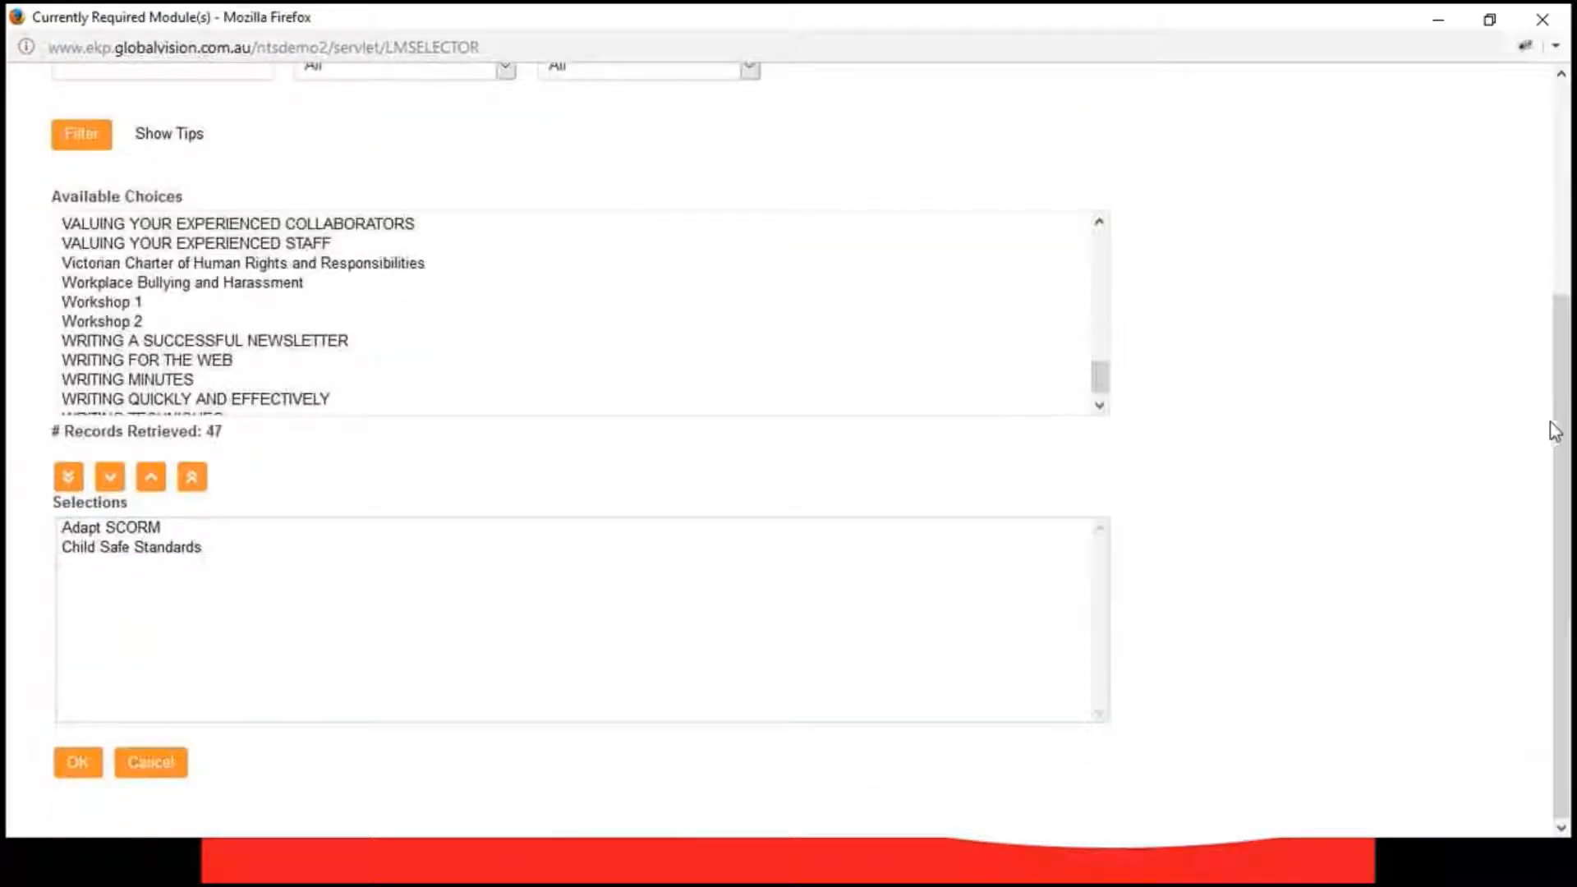
{"action": "left_click", "coordinate": [69, 764]}
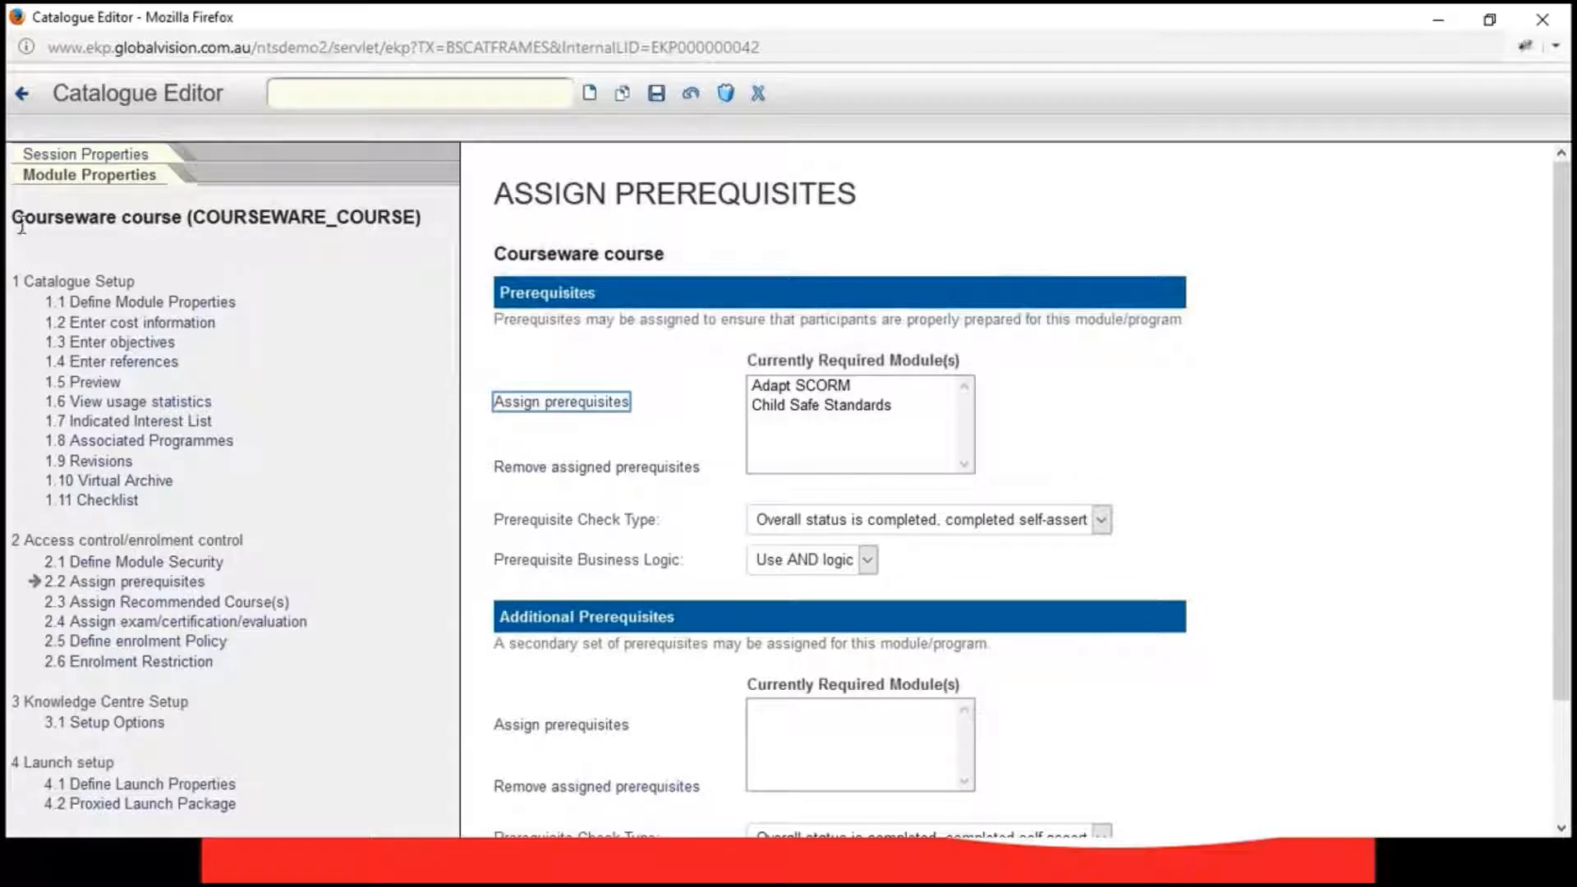
- Set the check type of the main prerequisites to "CMI lesson status must be completed."
{"action": "left_click", "coordinate": [762, 406]}
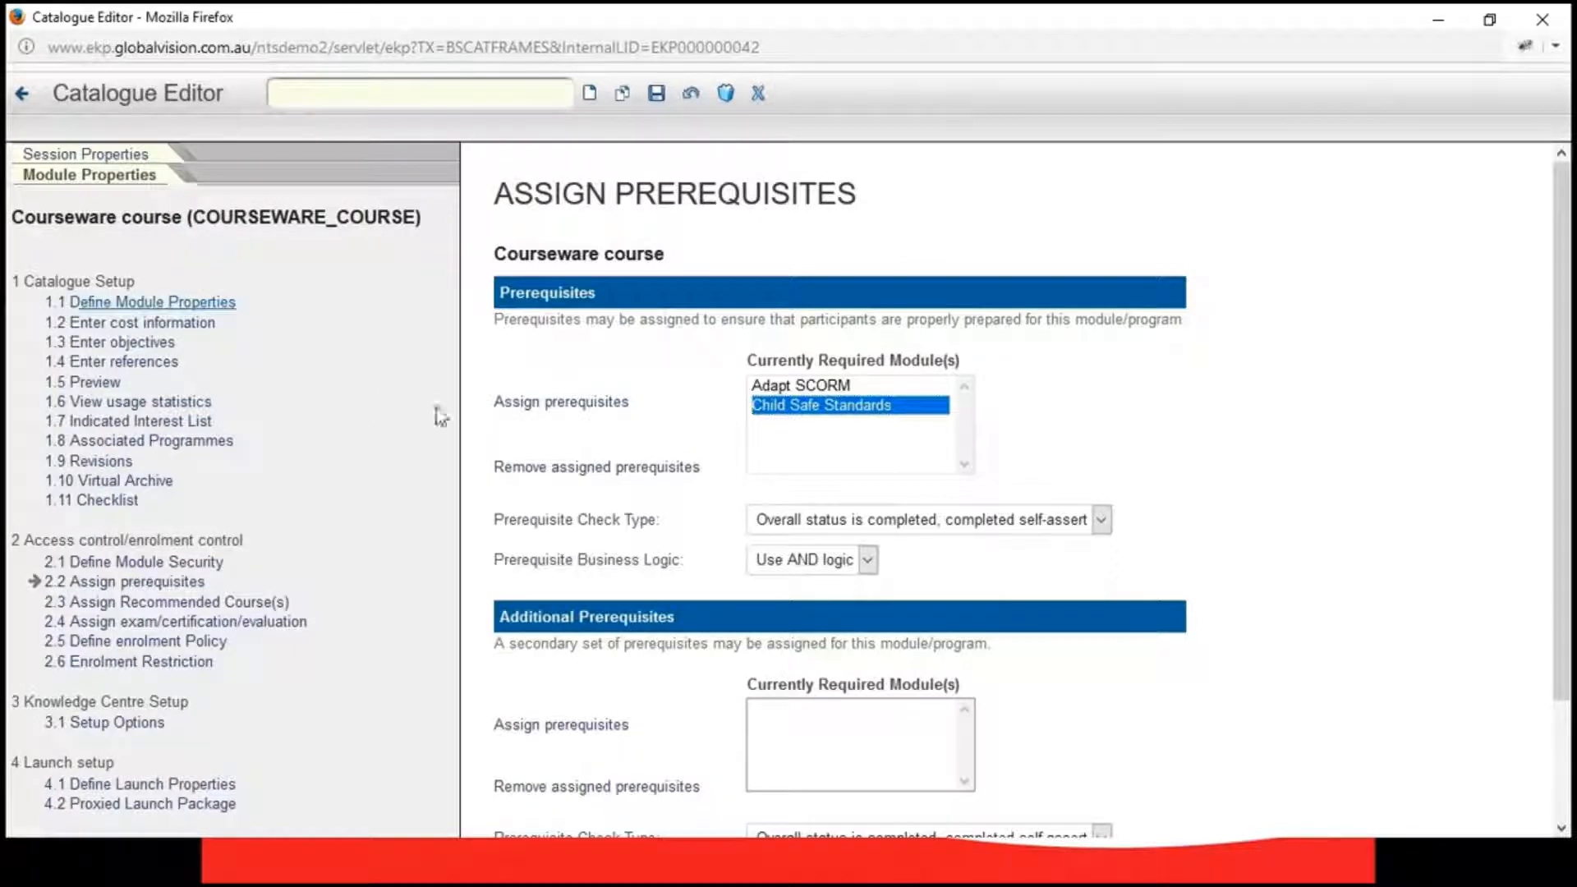
{"action": "scroll", "coordinate": [1246, 511], "scroll_direction": "down", "scroll_amount": 3}
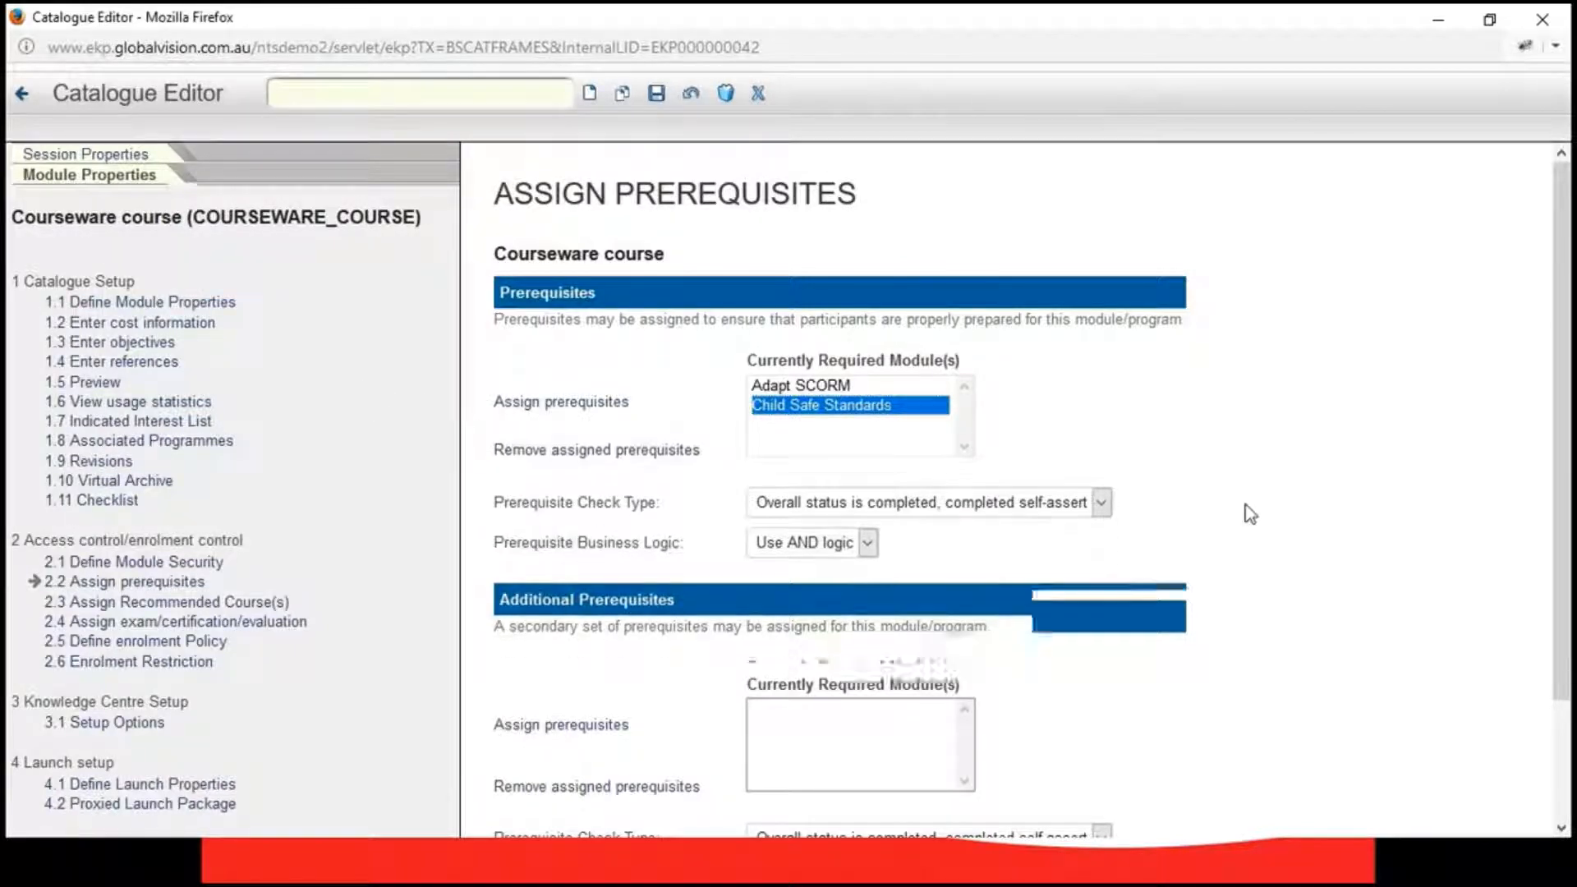
{"action": "left_click_drag", "start_coordinate": [673, 392], "coordinate": [490, 391]}
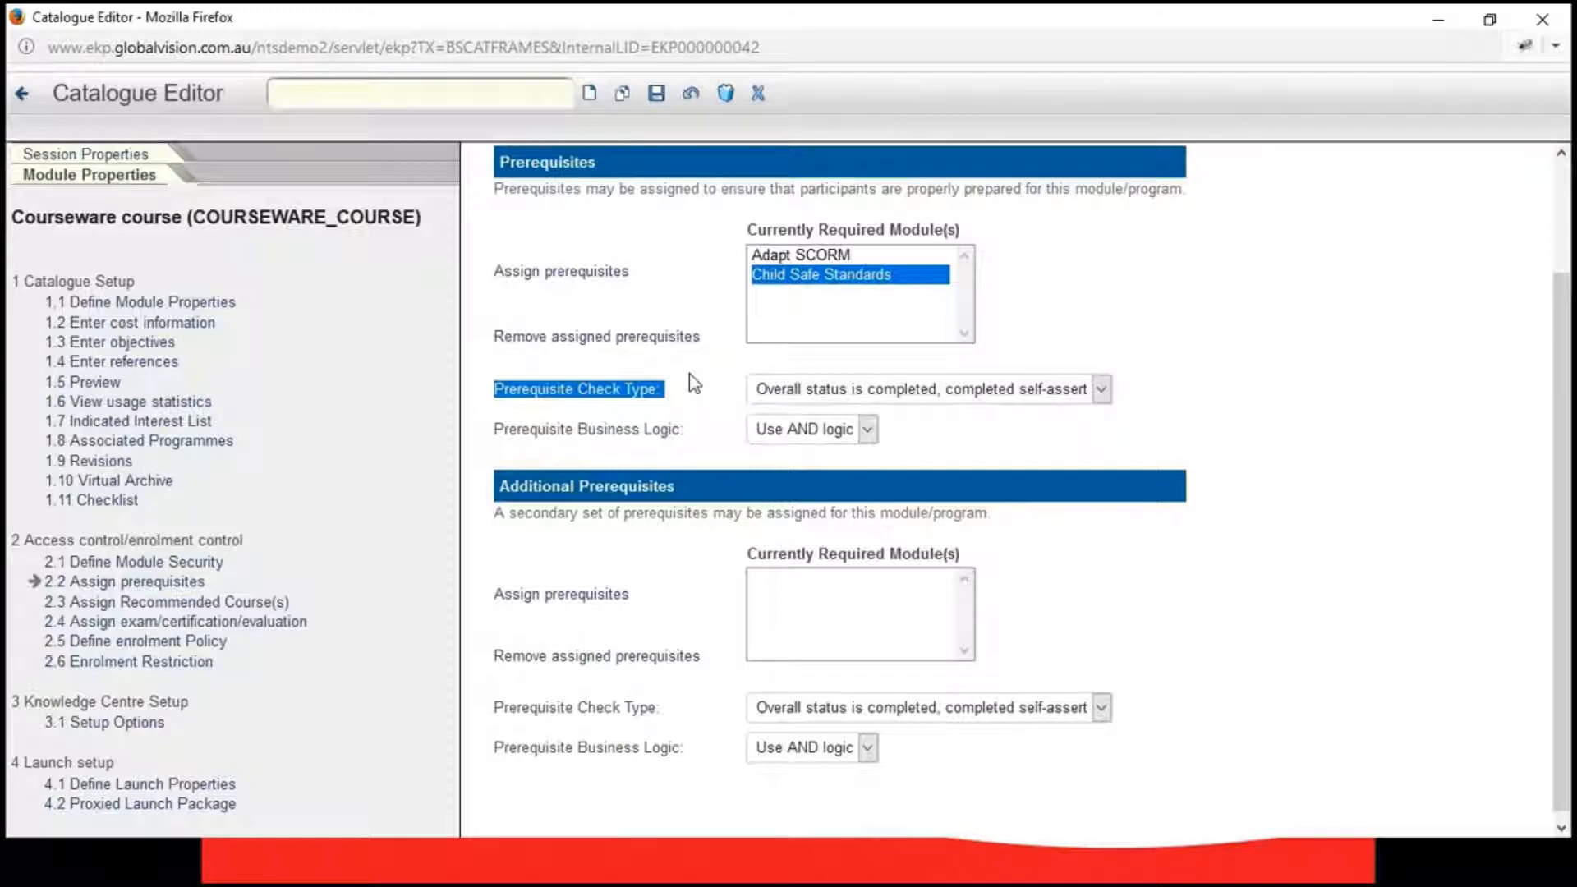
{"action": "left_click", "coordinate": [1102, 389]}
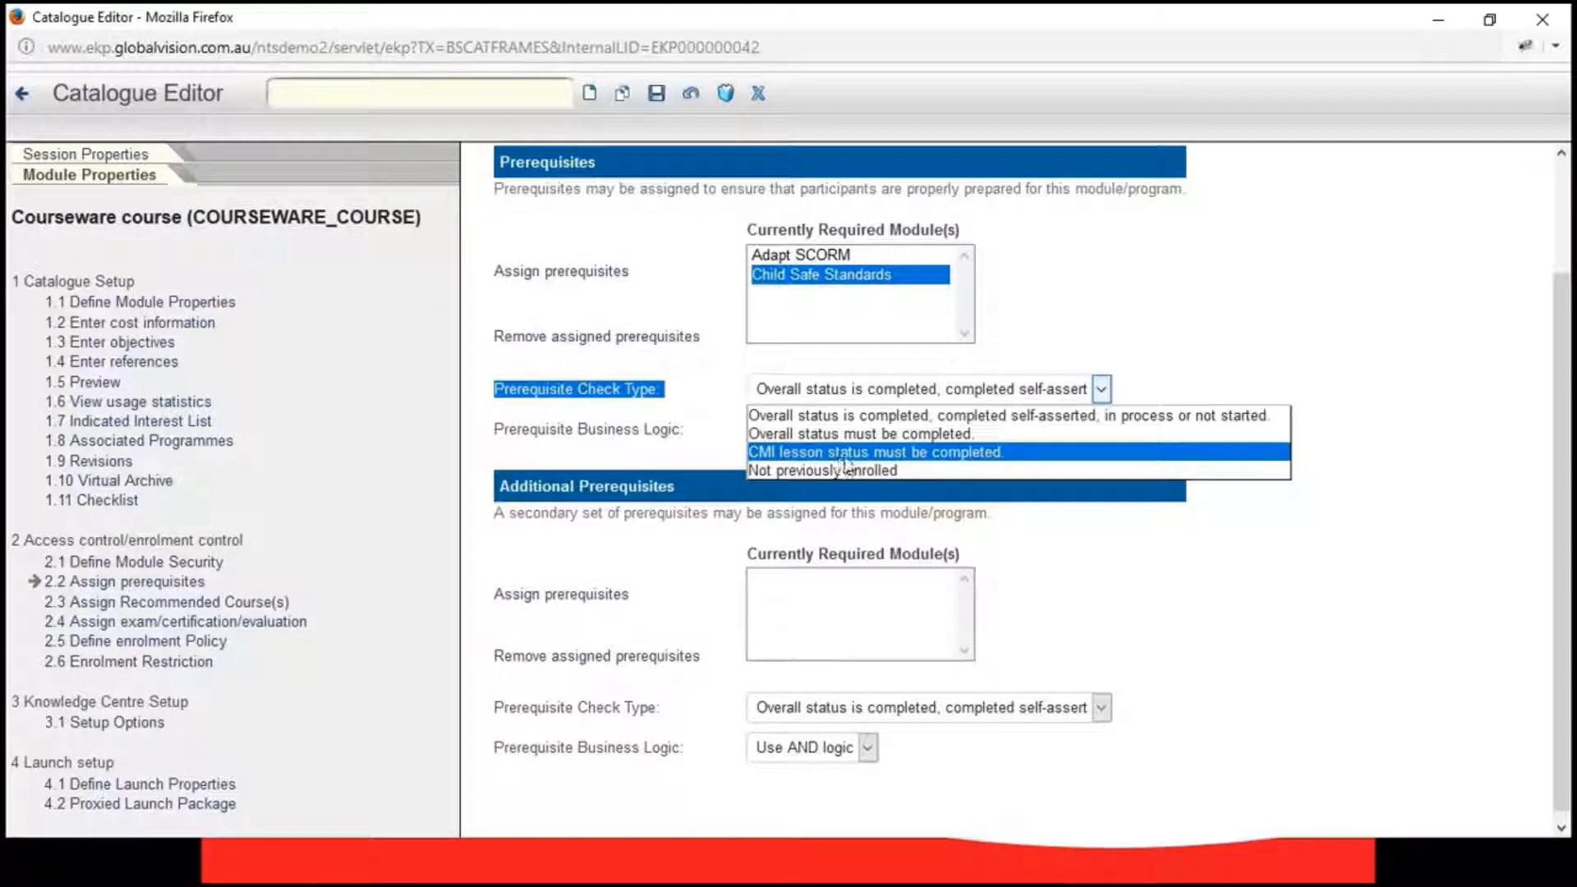
{"action": "left_click", "coordinate": [897, 456]}
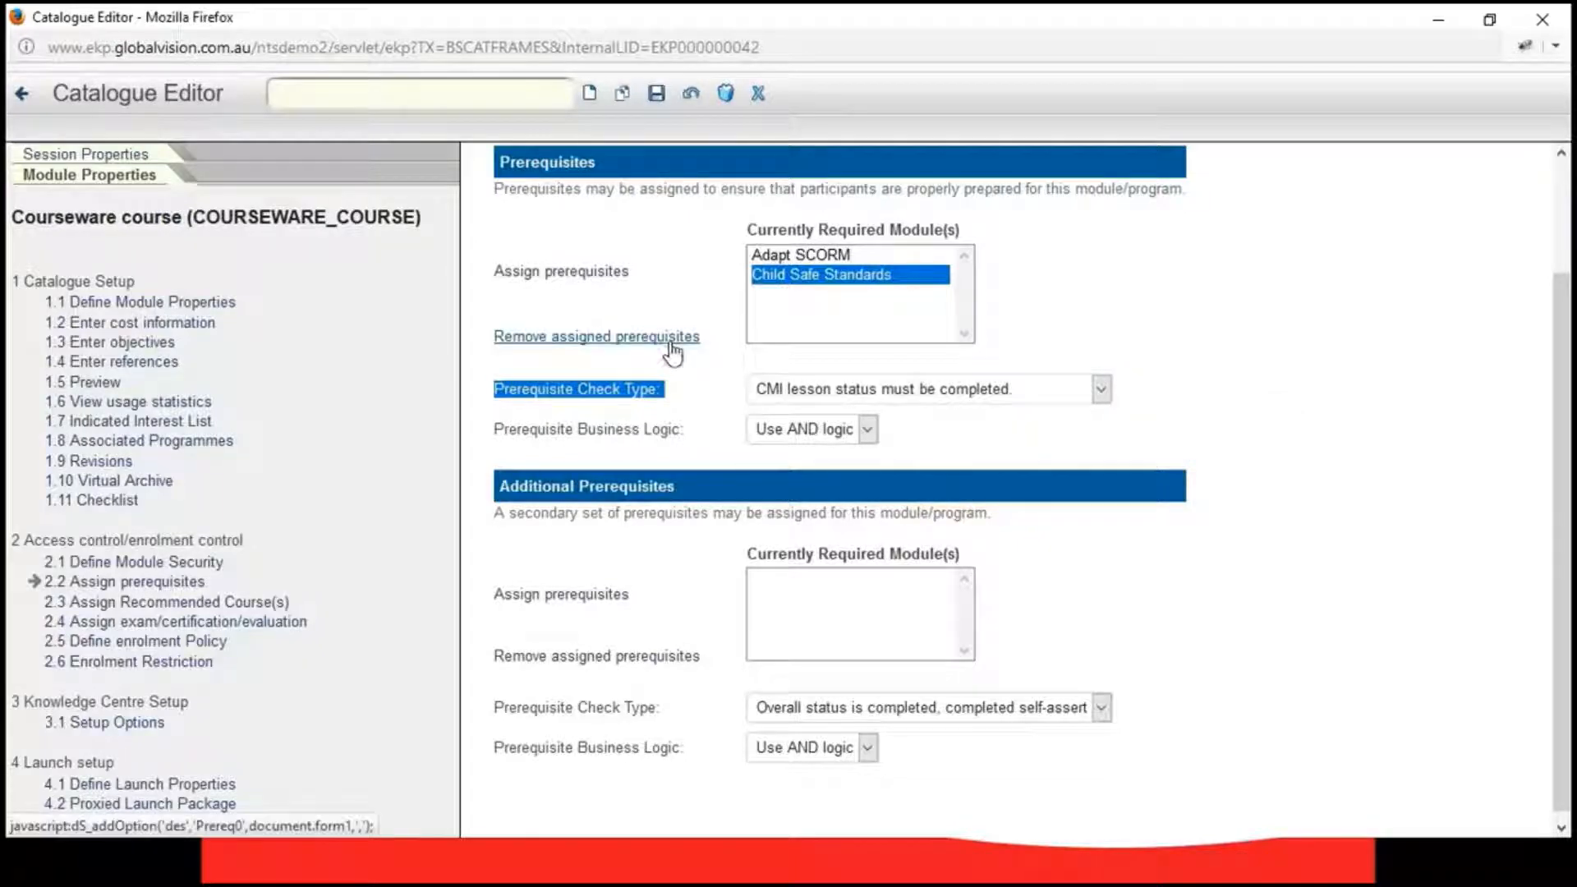
- Set the check type of the main prerequisites to "Not previously enrolled"
{"action": "left_click", "coordinate": [1101, 389]}
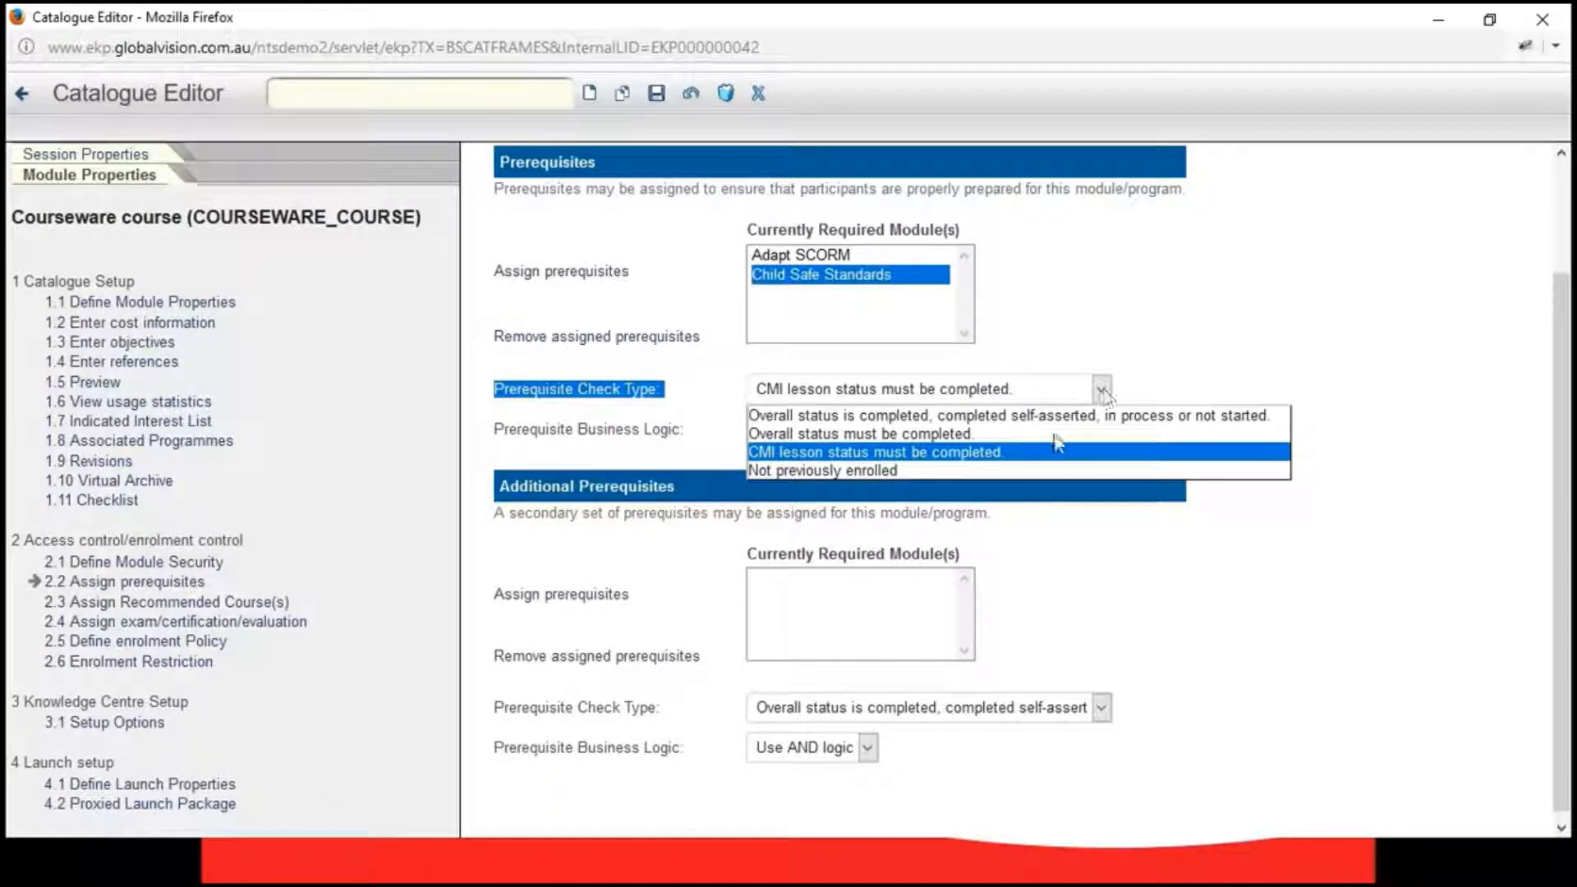
{"action": "left_click", "coordinate": [967, 474]}
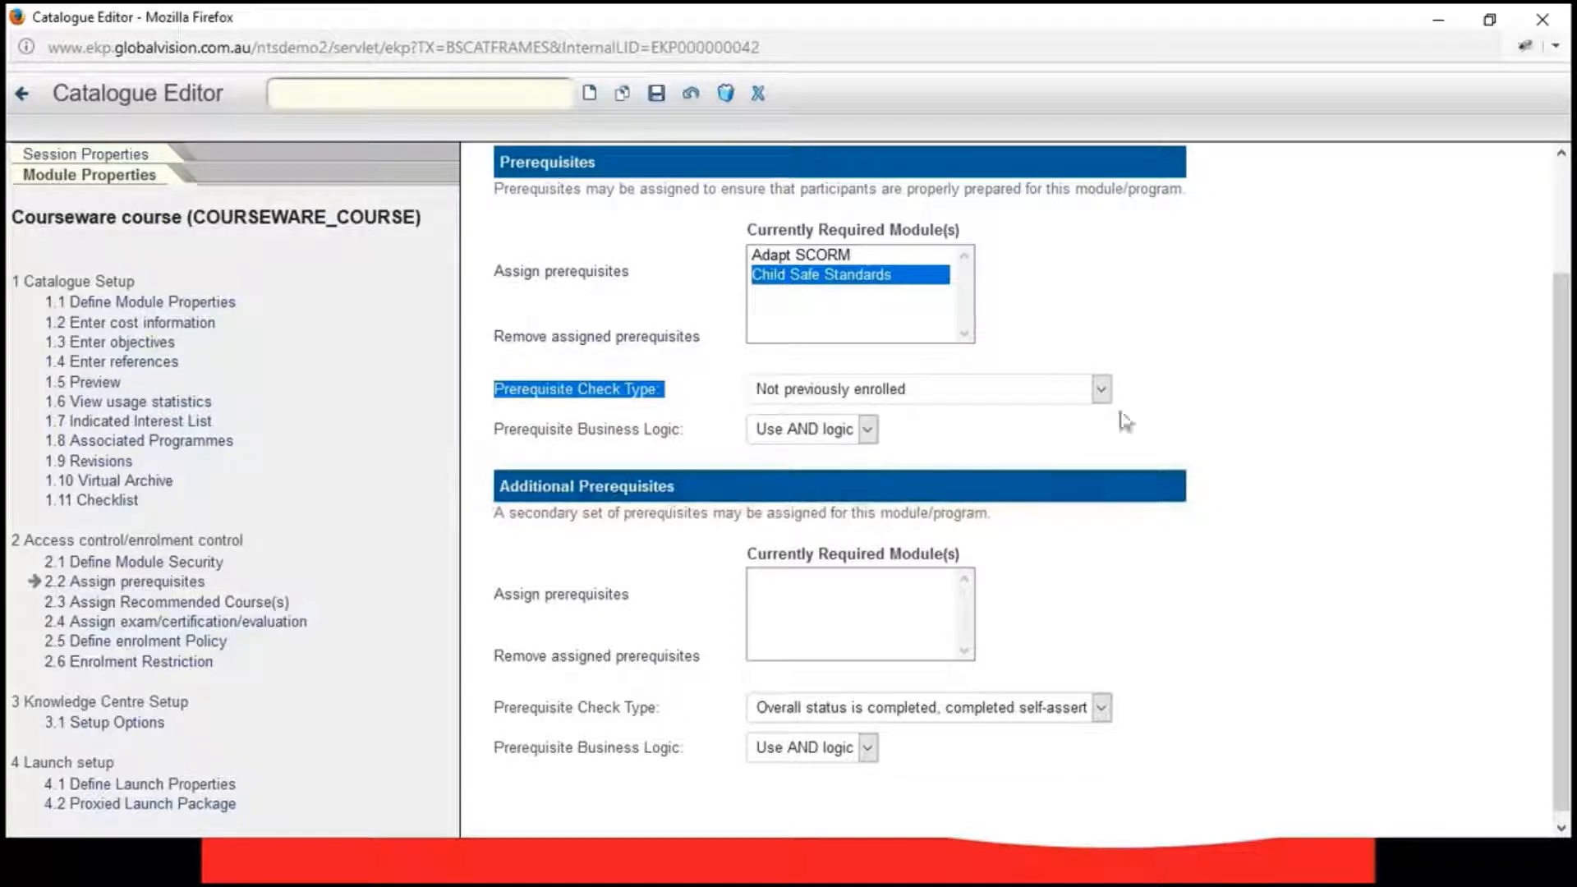
{"action": "left_click", "coordinate": [1262, 393]}
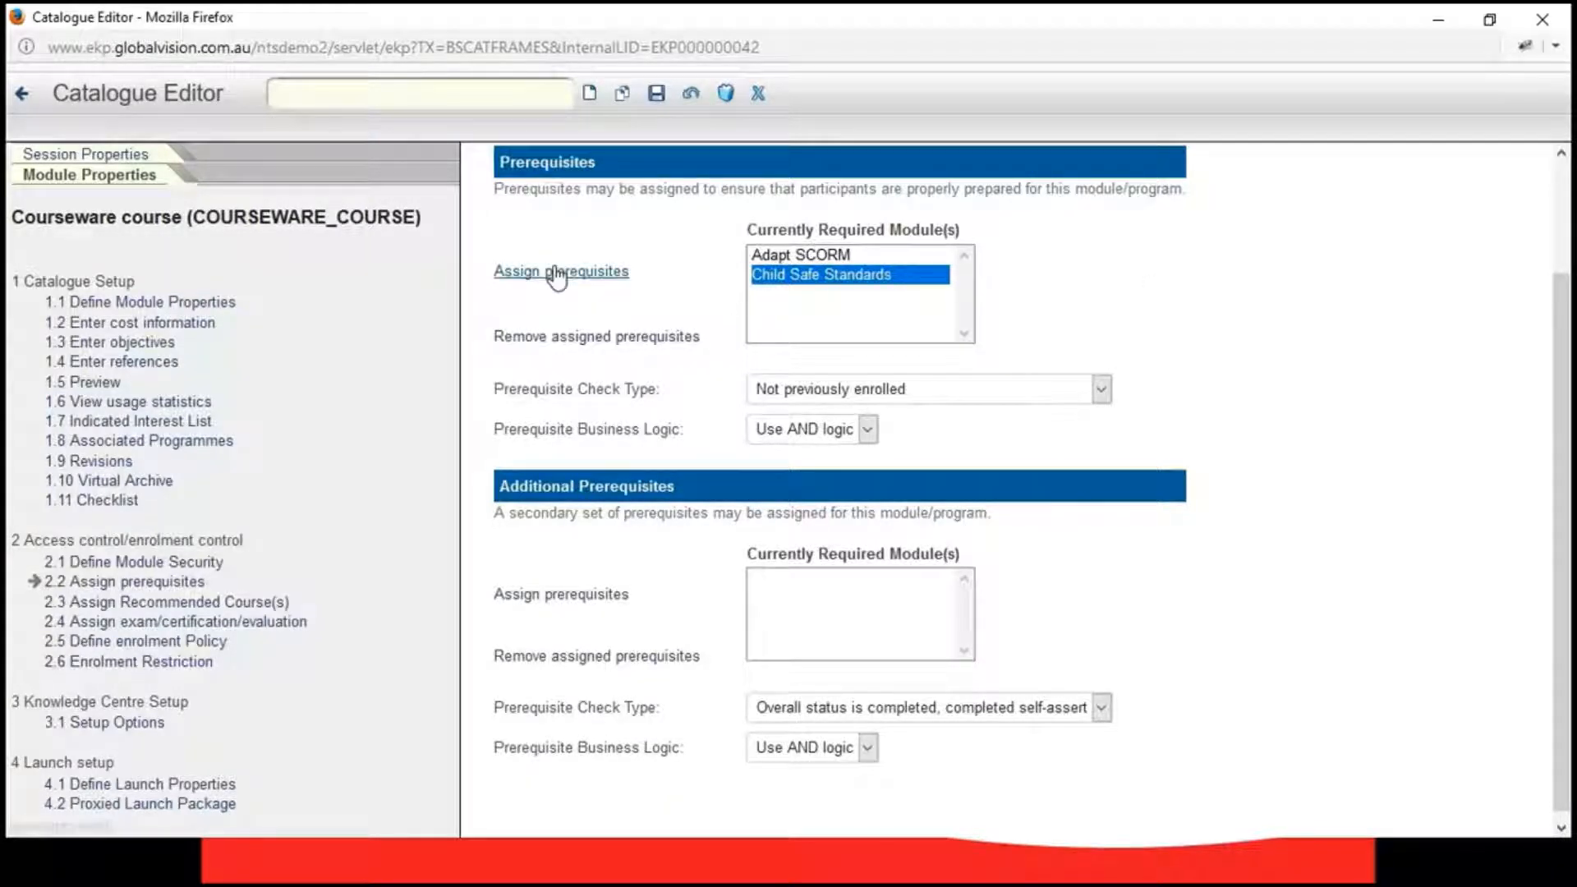
{"action": "scroll", "coordinate": [629, 493], "scroll_direction": "down", "scroll_amount": 1}
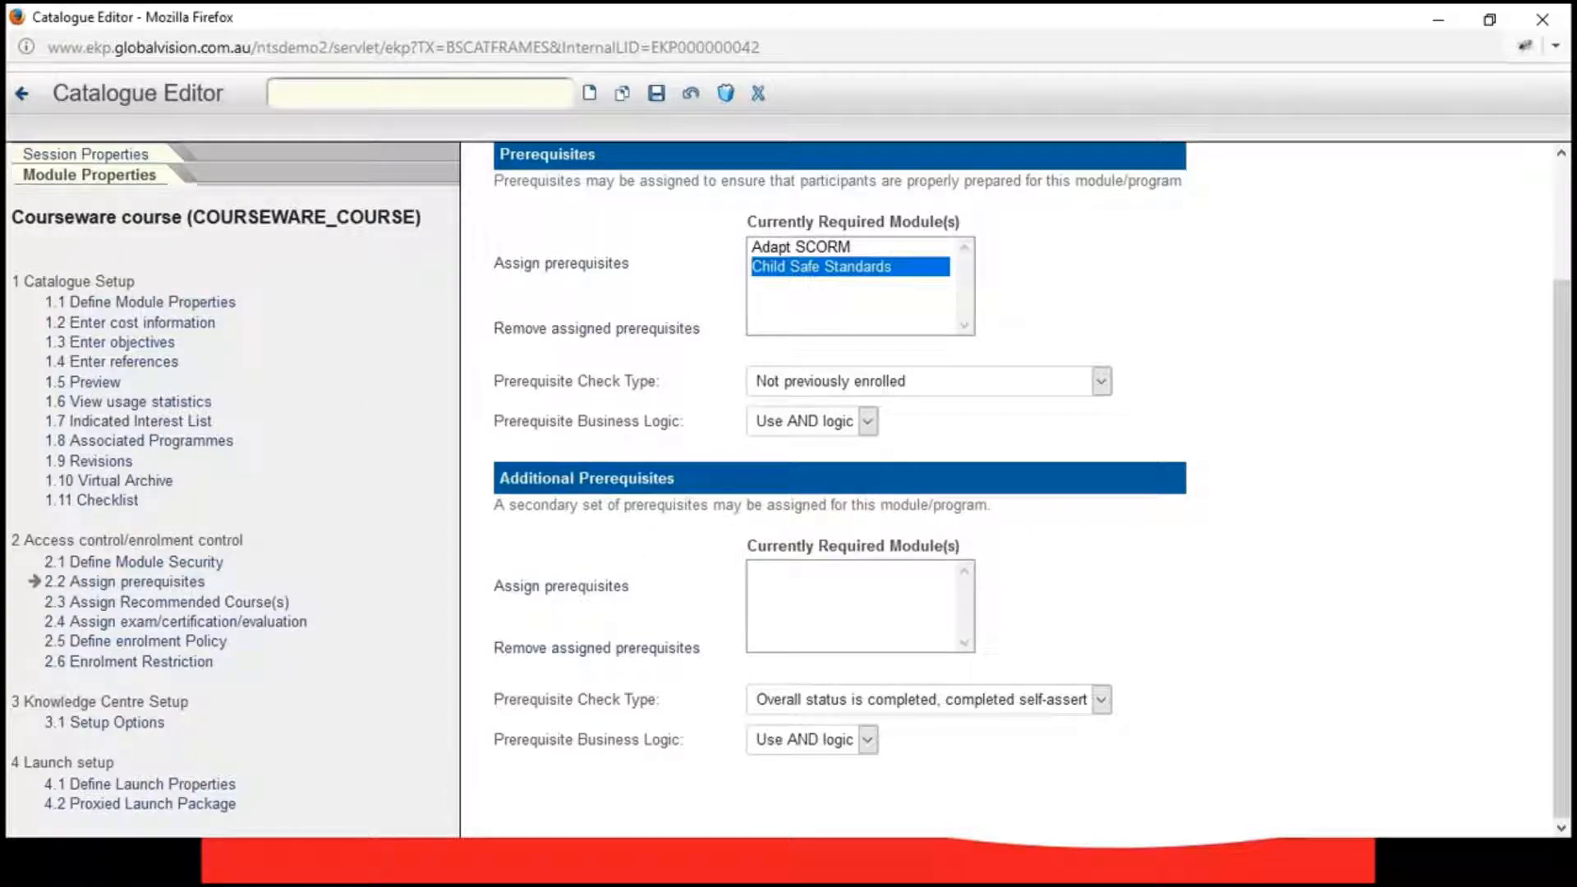
- After a glance at the Module Setup slide, open the course's enrolment restriction and set its restriction process to Use Module Restriction
{"action": "left_click", "coordinate": [513, 879]}
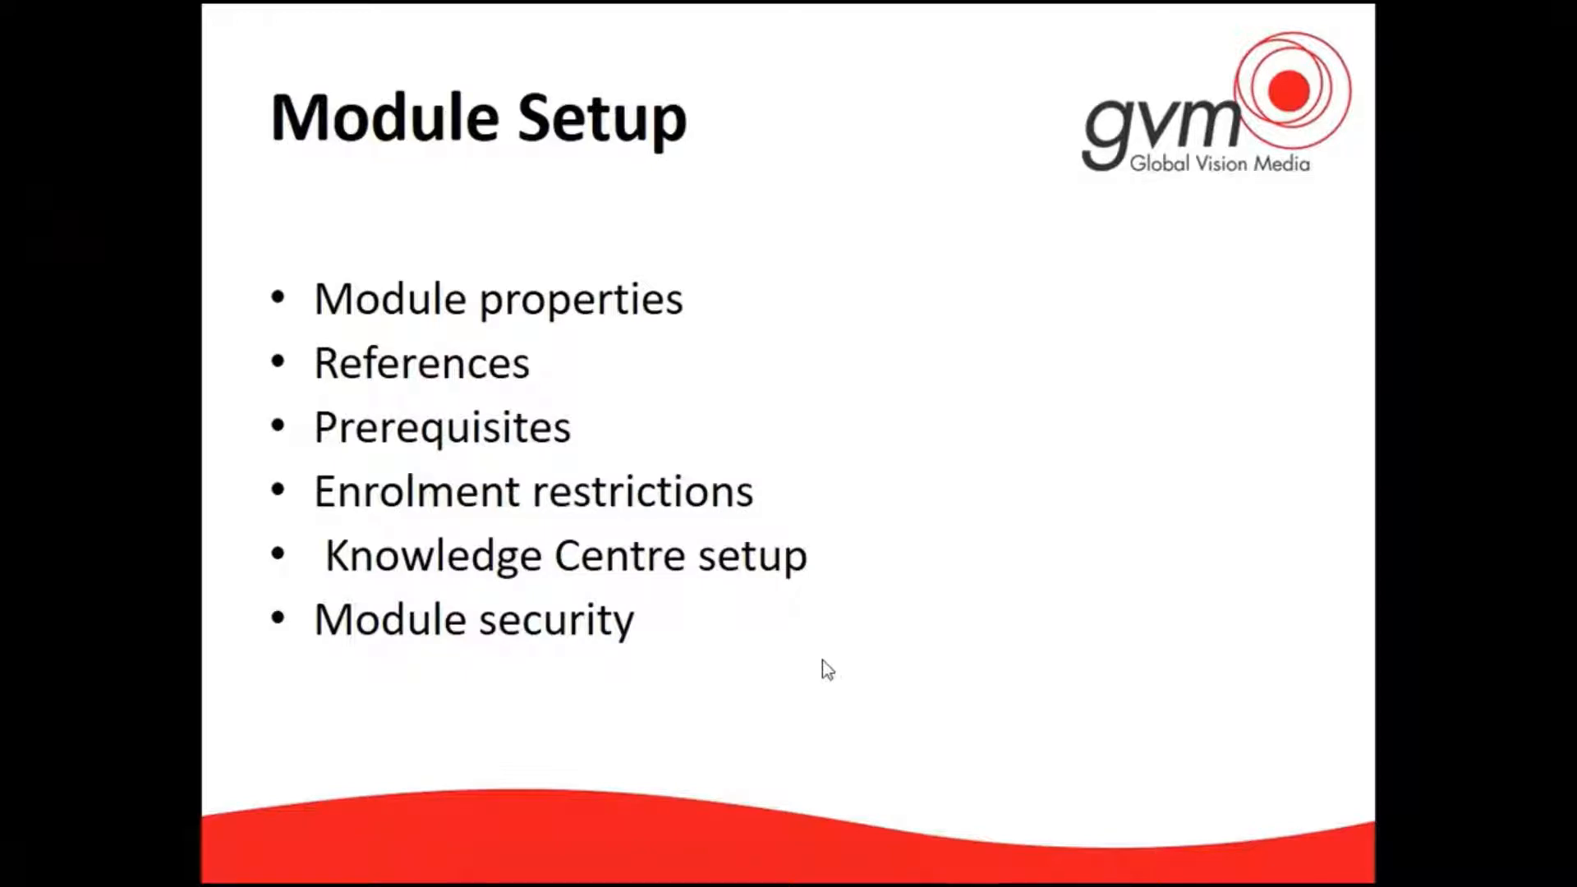
{"action": "key", "text": "alt+Tab"}
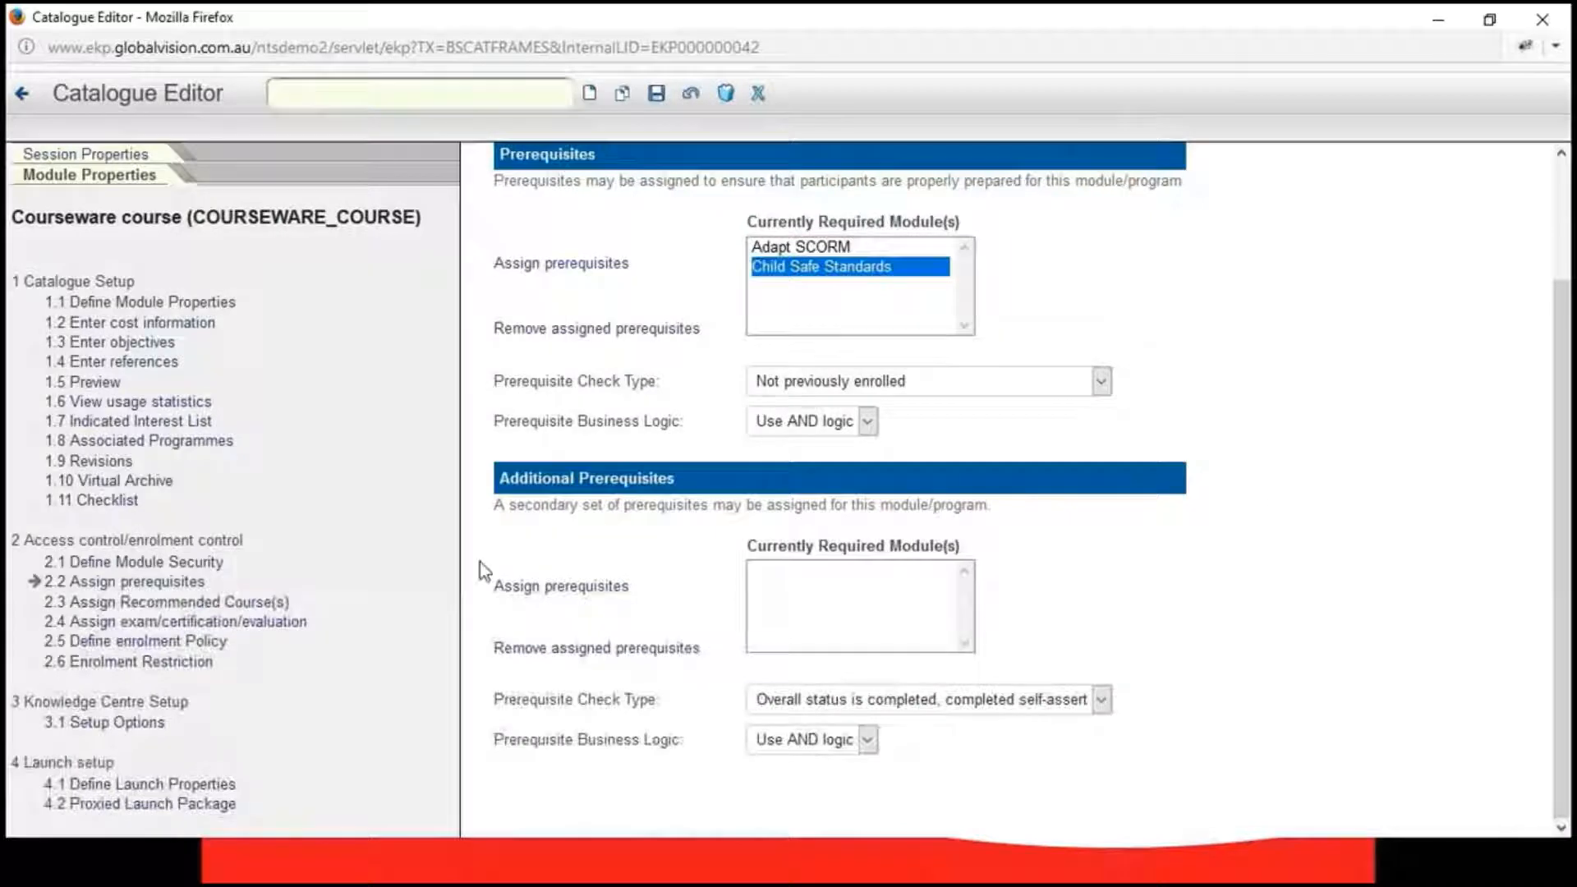
{"action": "left_click", "coordinate": [132, 662]}
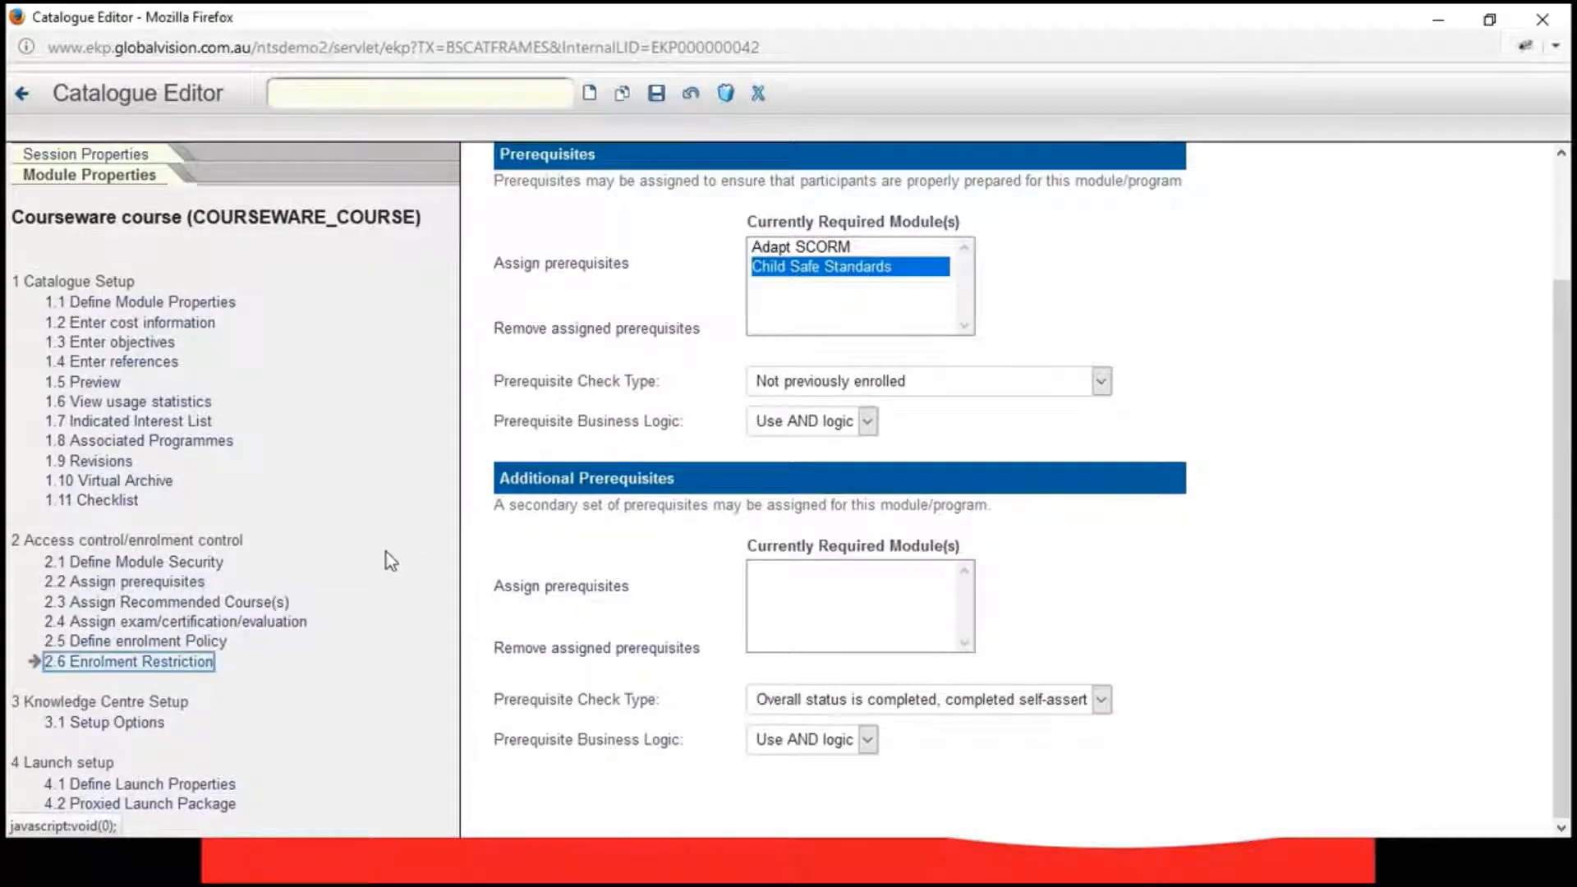
{"action": "scroll", "coordinate": [1180, 448], "scroll_direction": "down", "scroll_amount": 3}
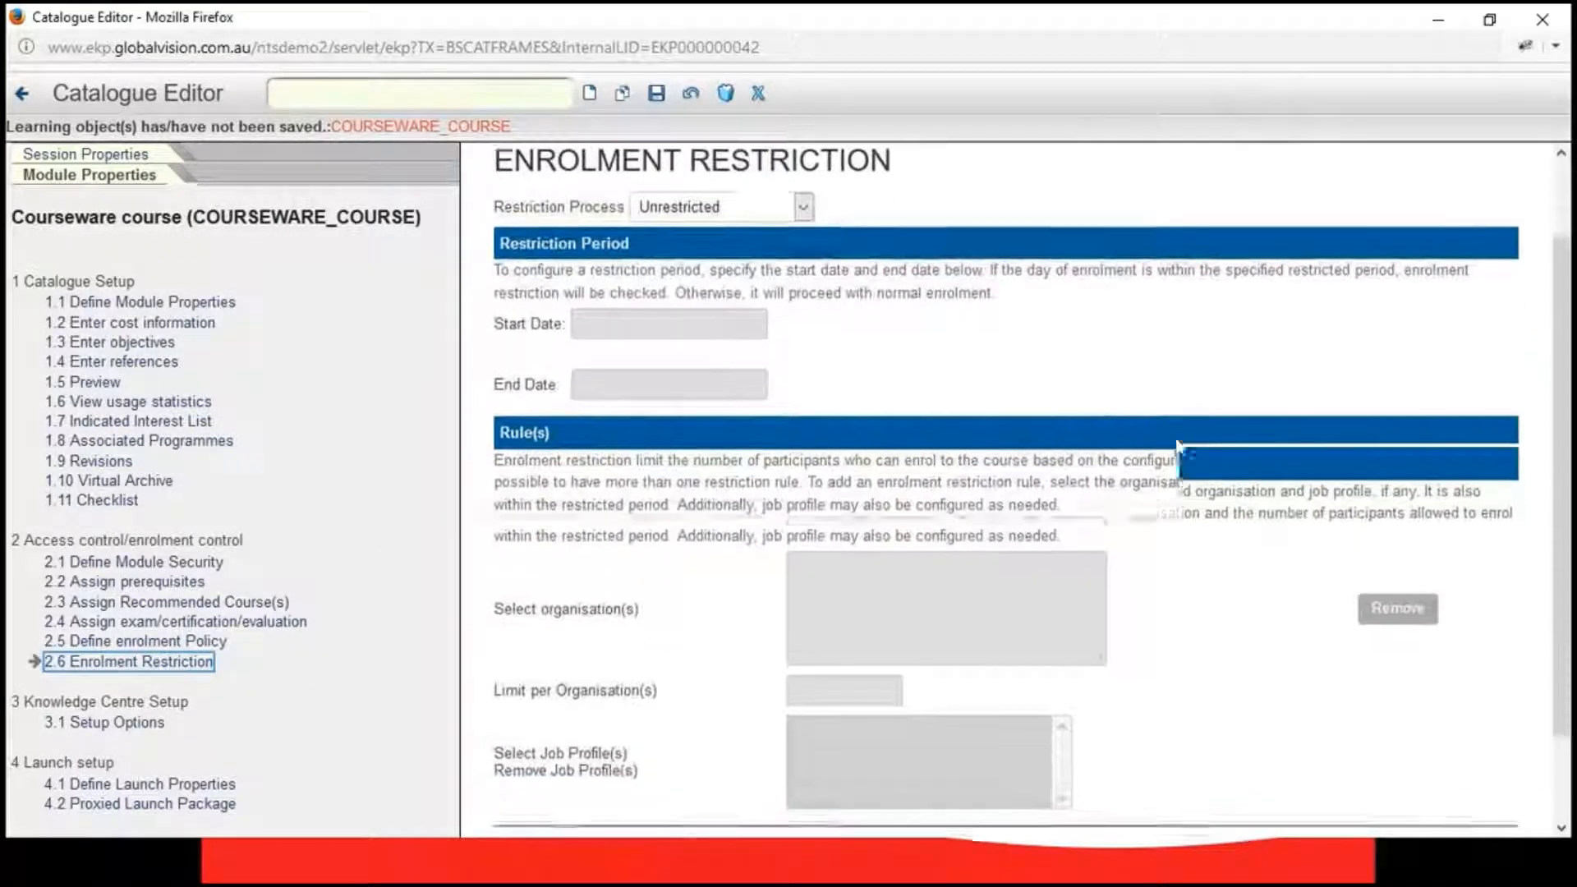
{"action": "left_click", "coordinate": [804, 165]}
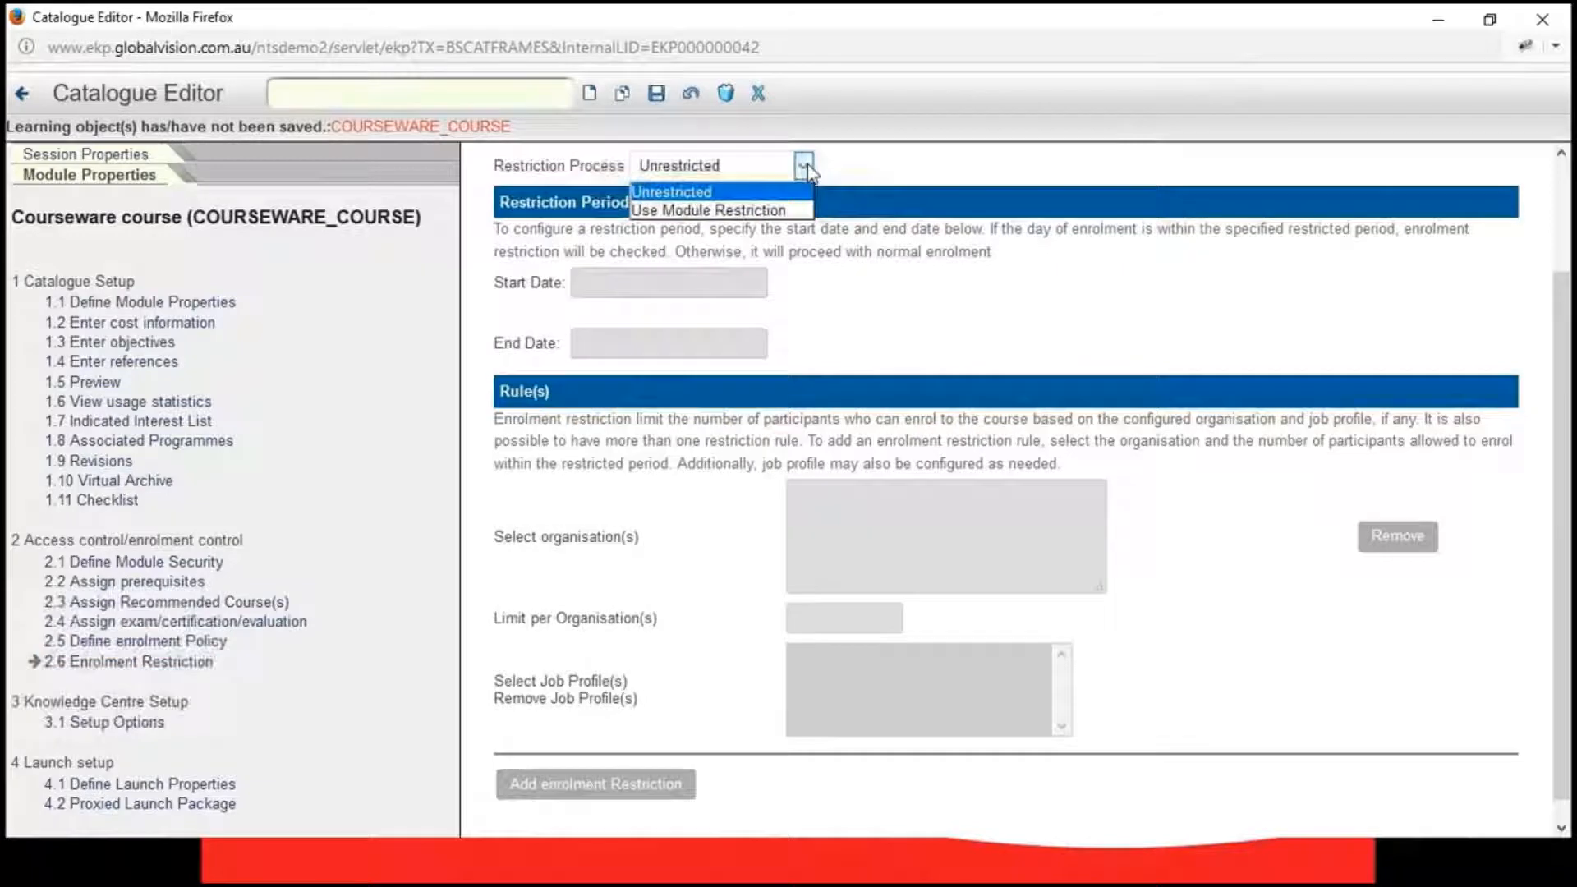
{"action": "left_click", "coordinate": [780, 210]}
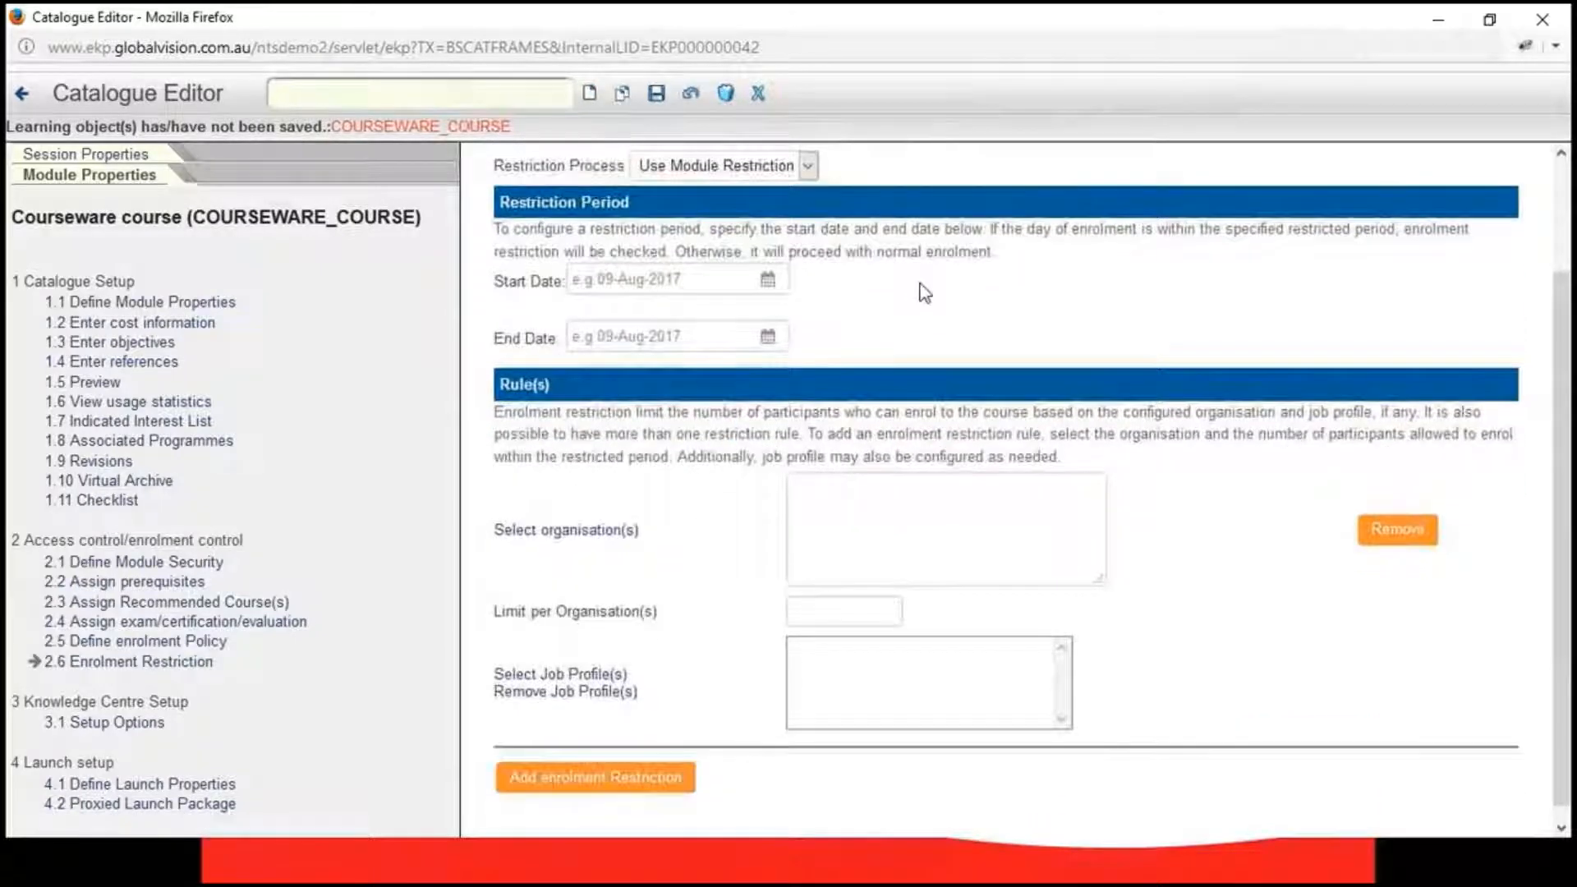
- Examine the restriction period's start and end date calendars and the rule fields for organisations, limits and job profiles
{"action": "left_click", "coordinate": [616, 280]}
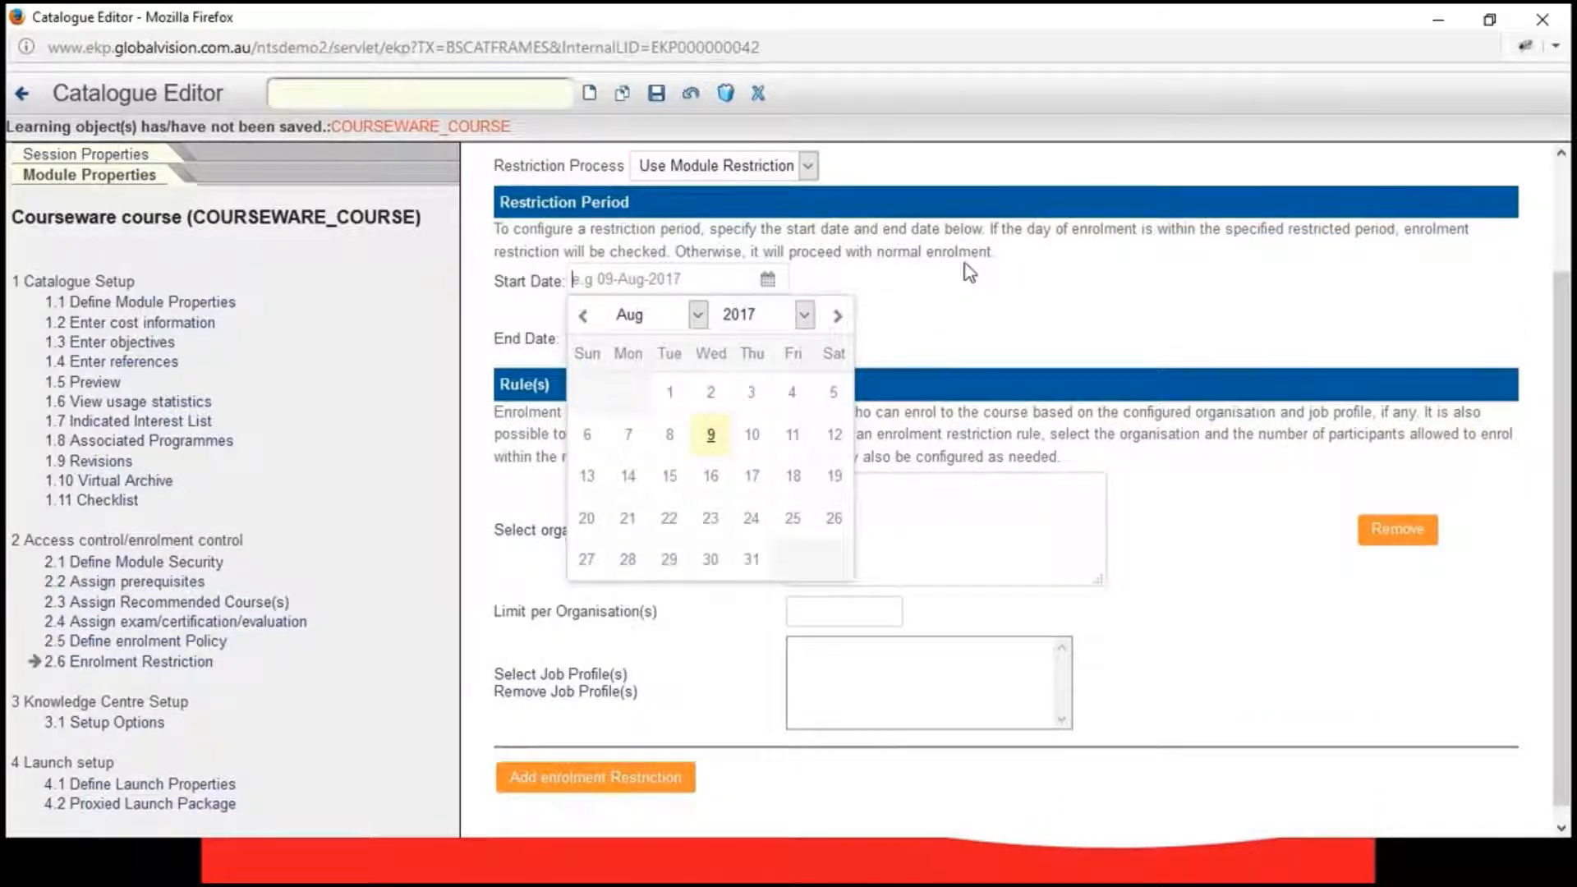
{"action": "left_click", "coordinate": [1086, 282]}
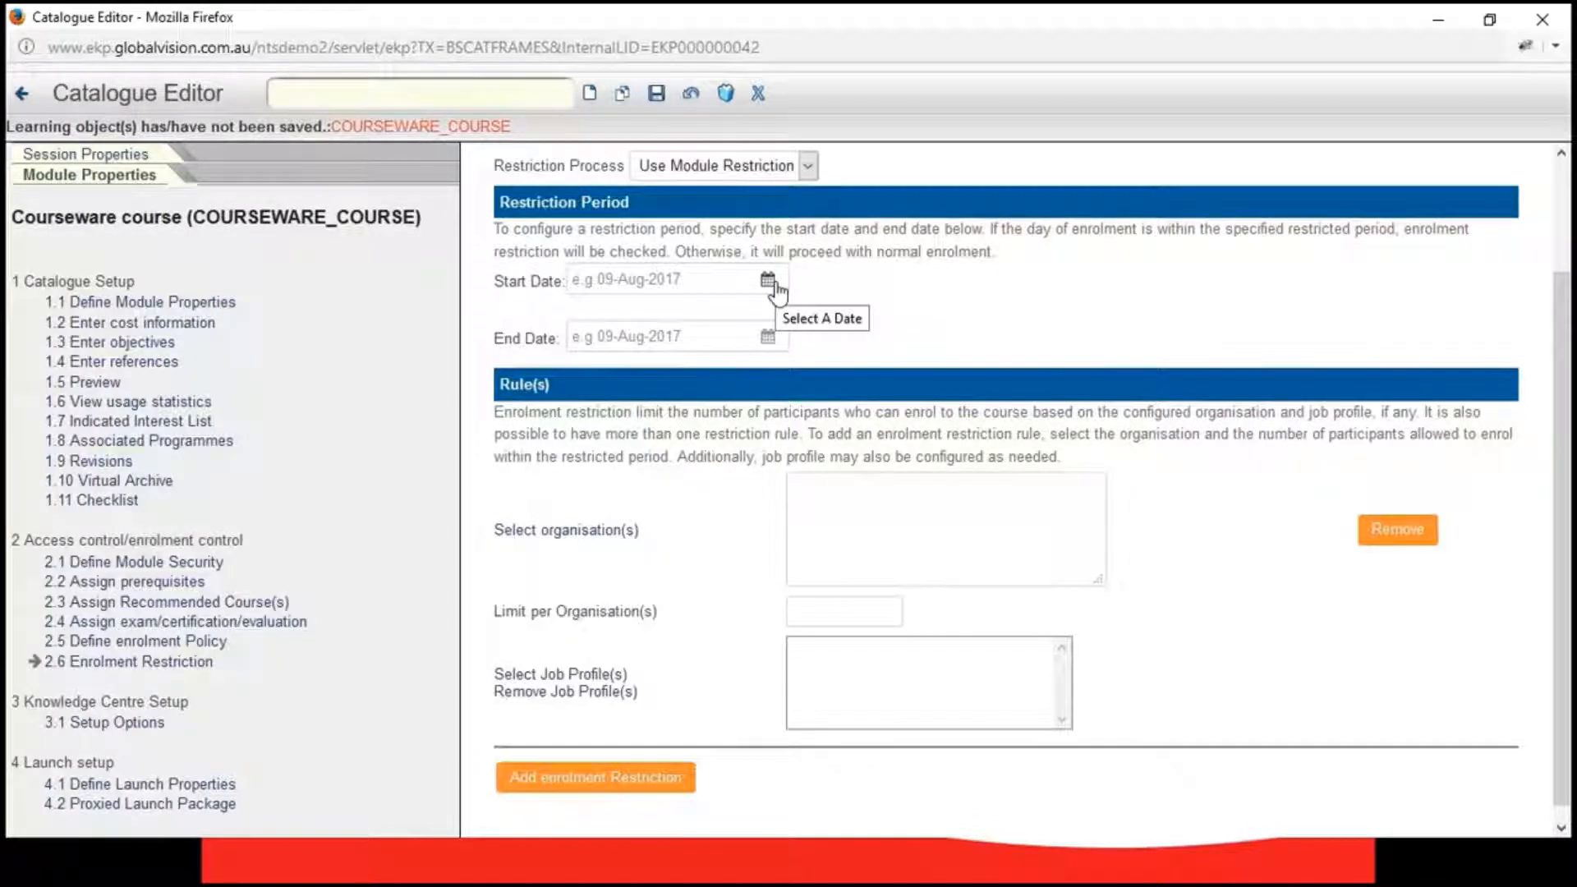
{"action": "left_click", "coordinate": [692, 340]}
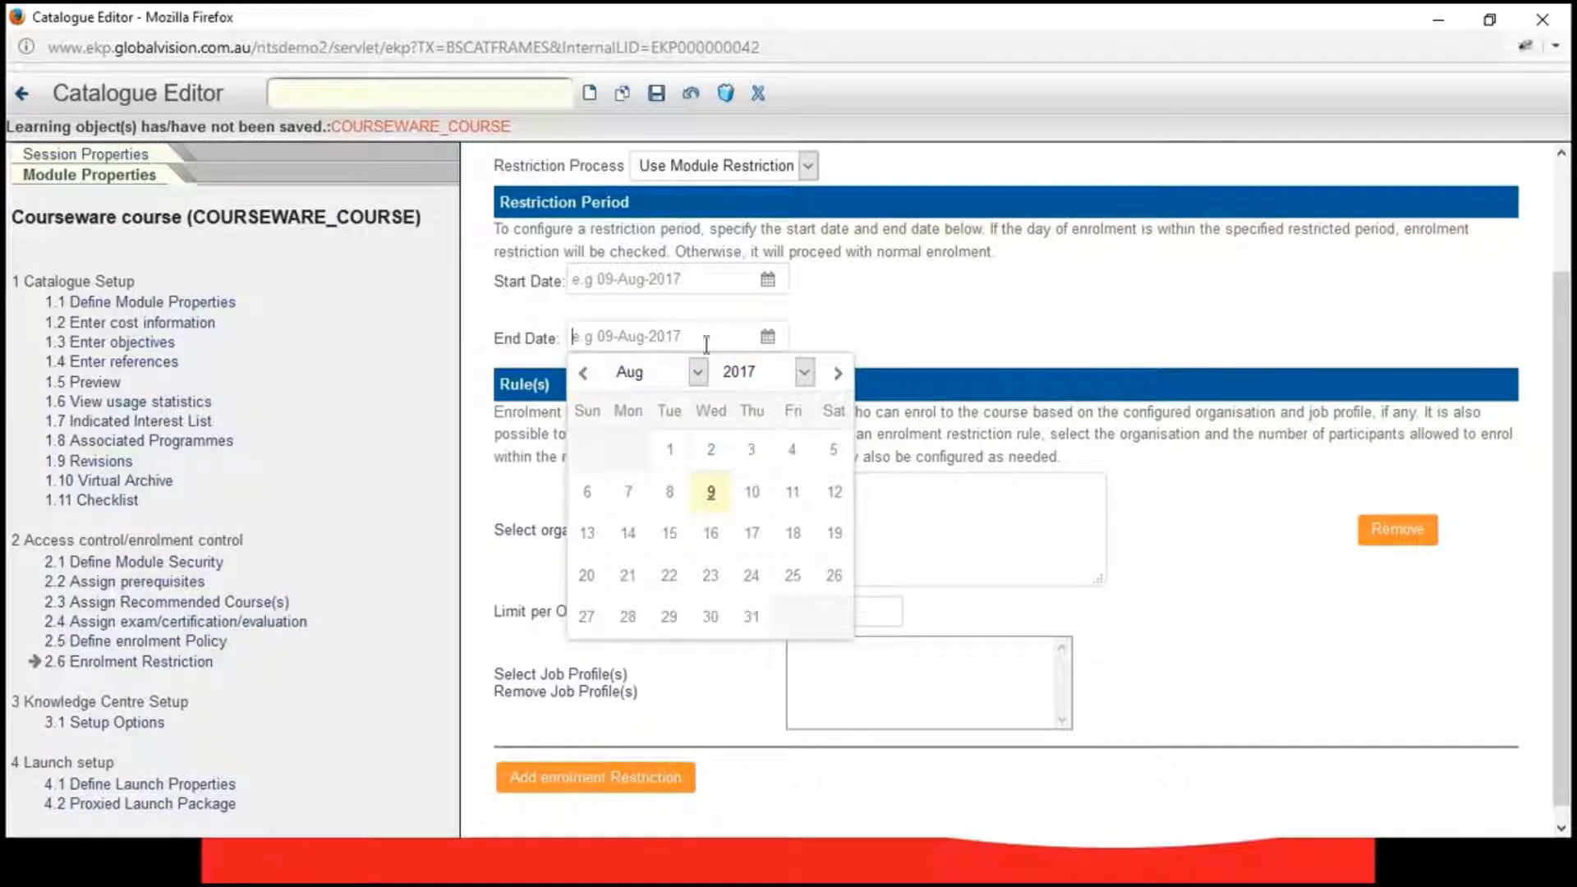
{"action": "left_click", "coordinate": [1091, 391]}
{"action": "scroll", "coordinate": [1142, 427], "scroll_direction": "down", "scroll_amount": 1}
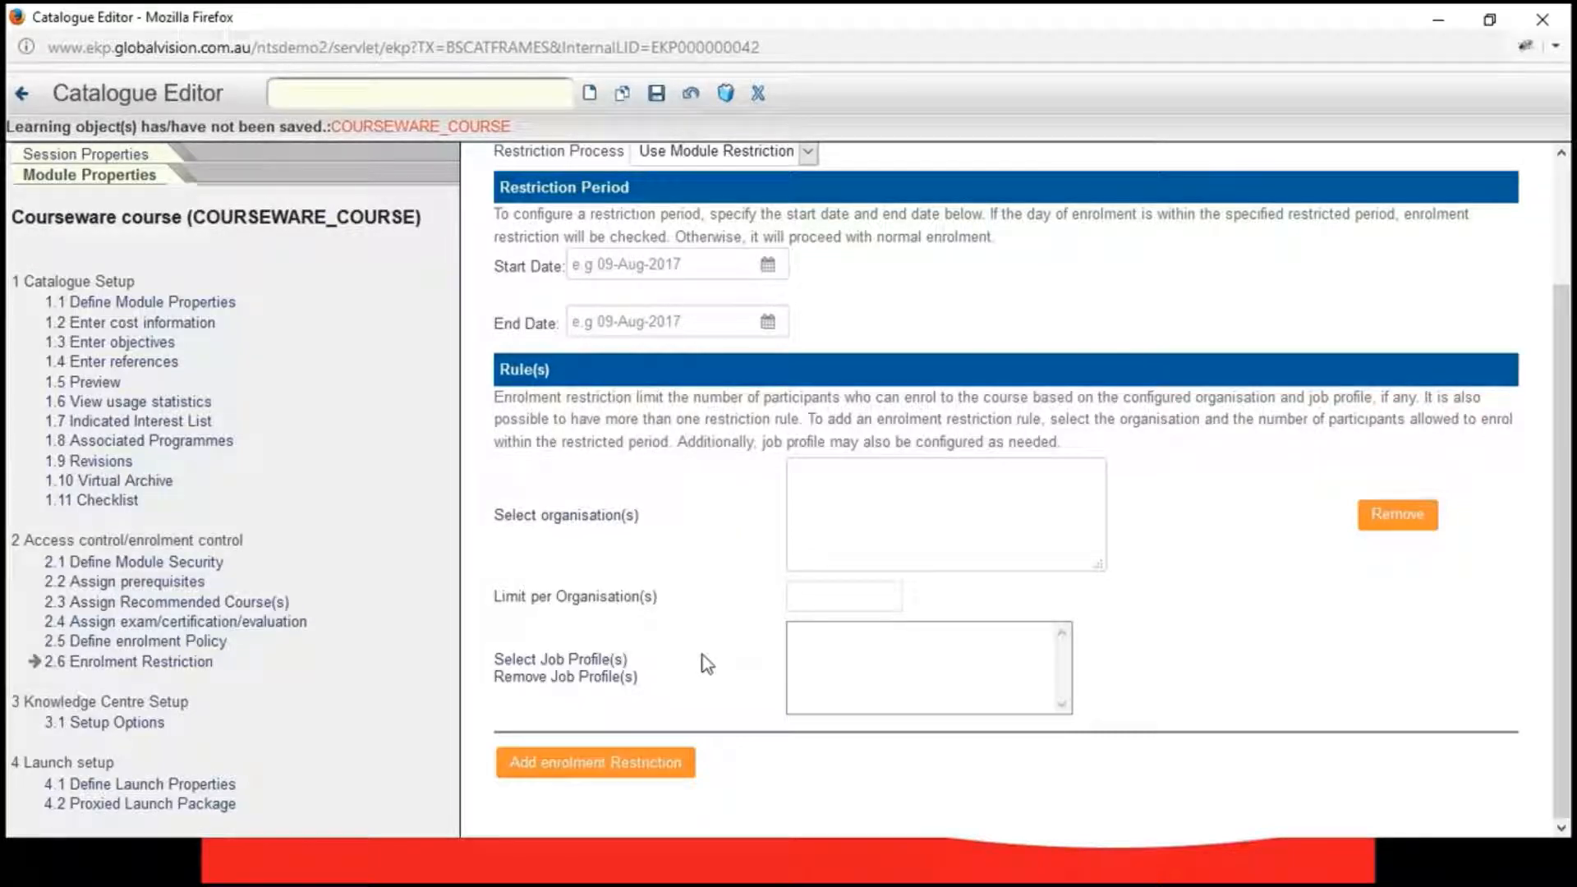
{"action": "scroll", "coordinate": [706, 664], "scroll_direction": "up", "scroll_amount": 1}
{"action": "scroll", "coordinate": [706, 664], "scroll_direction": "up", "scroll_amount": 2}
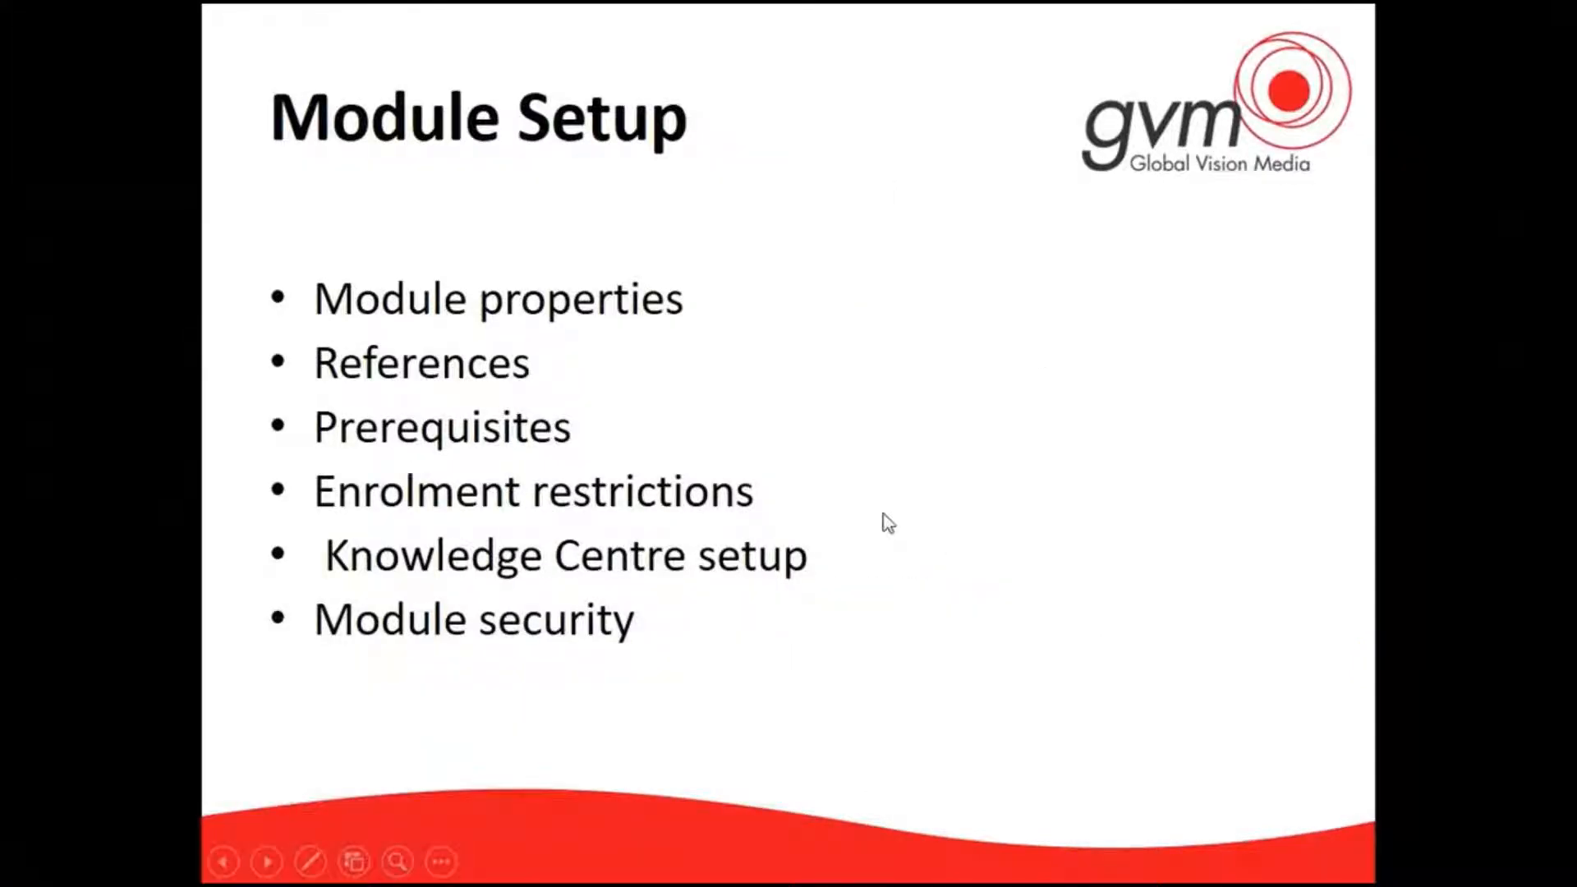
- Try to open the session properties and save the courseware course, and return to the Manage Centre
{"action": "key", "text": "alt+Tab"}
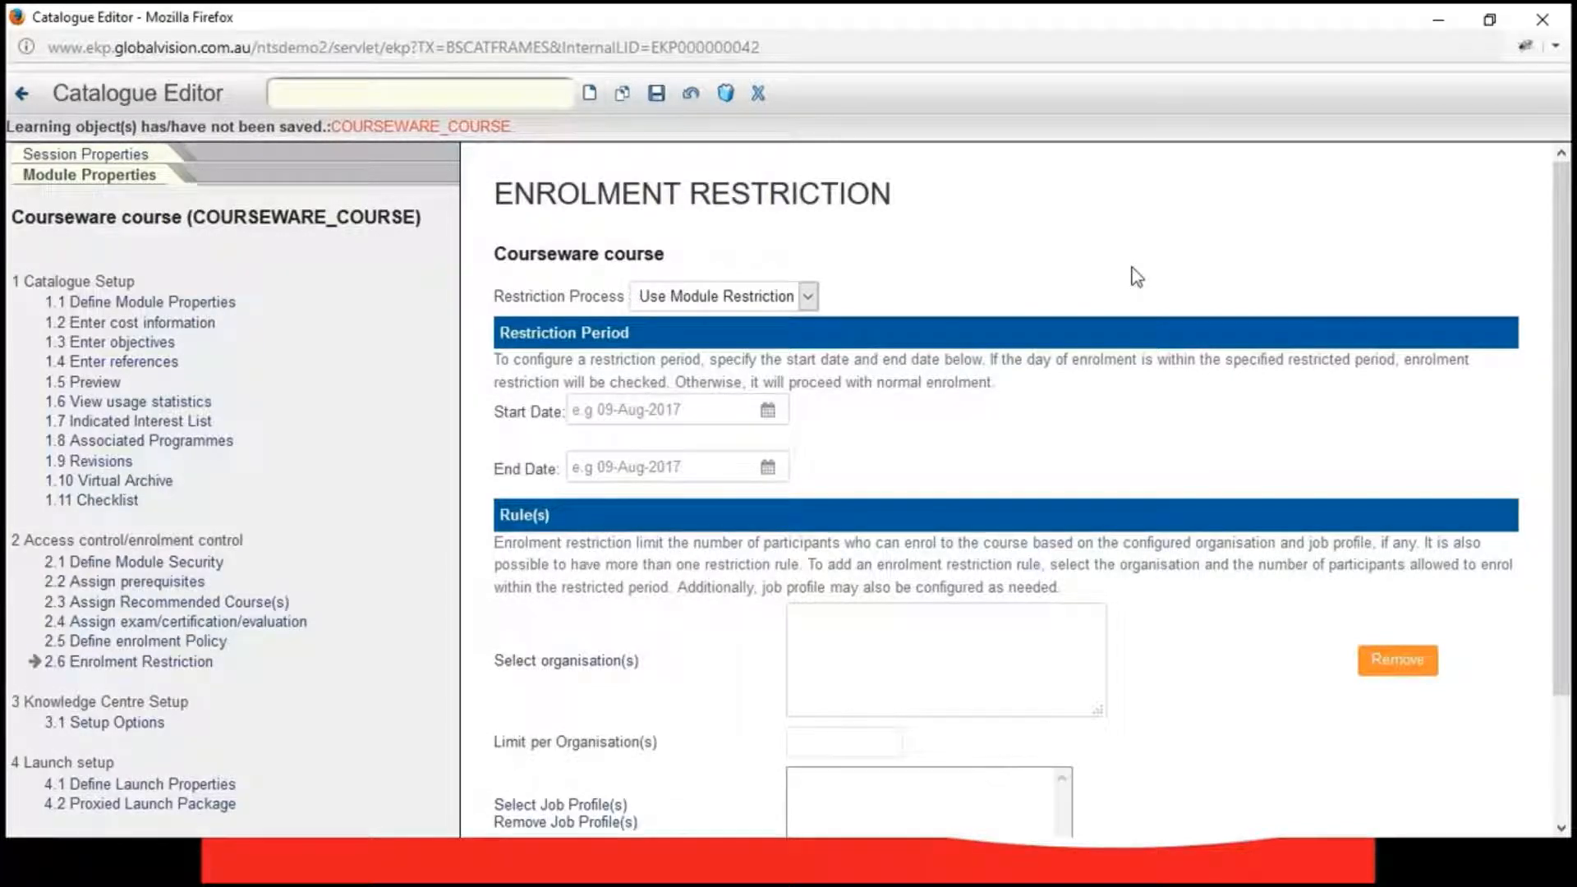
{"action": "left_click", "coordinate": [74, 161]}
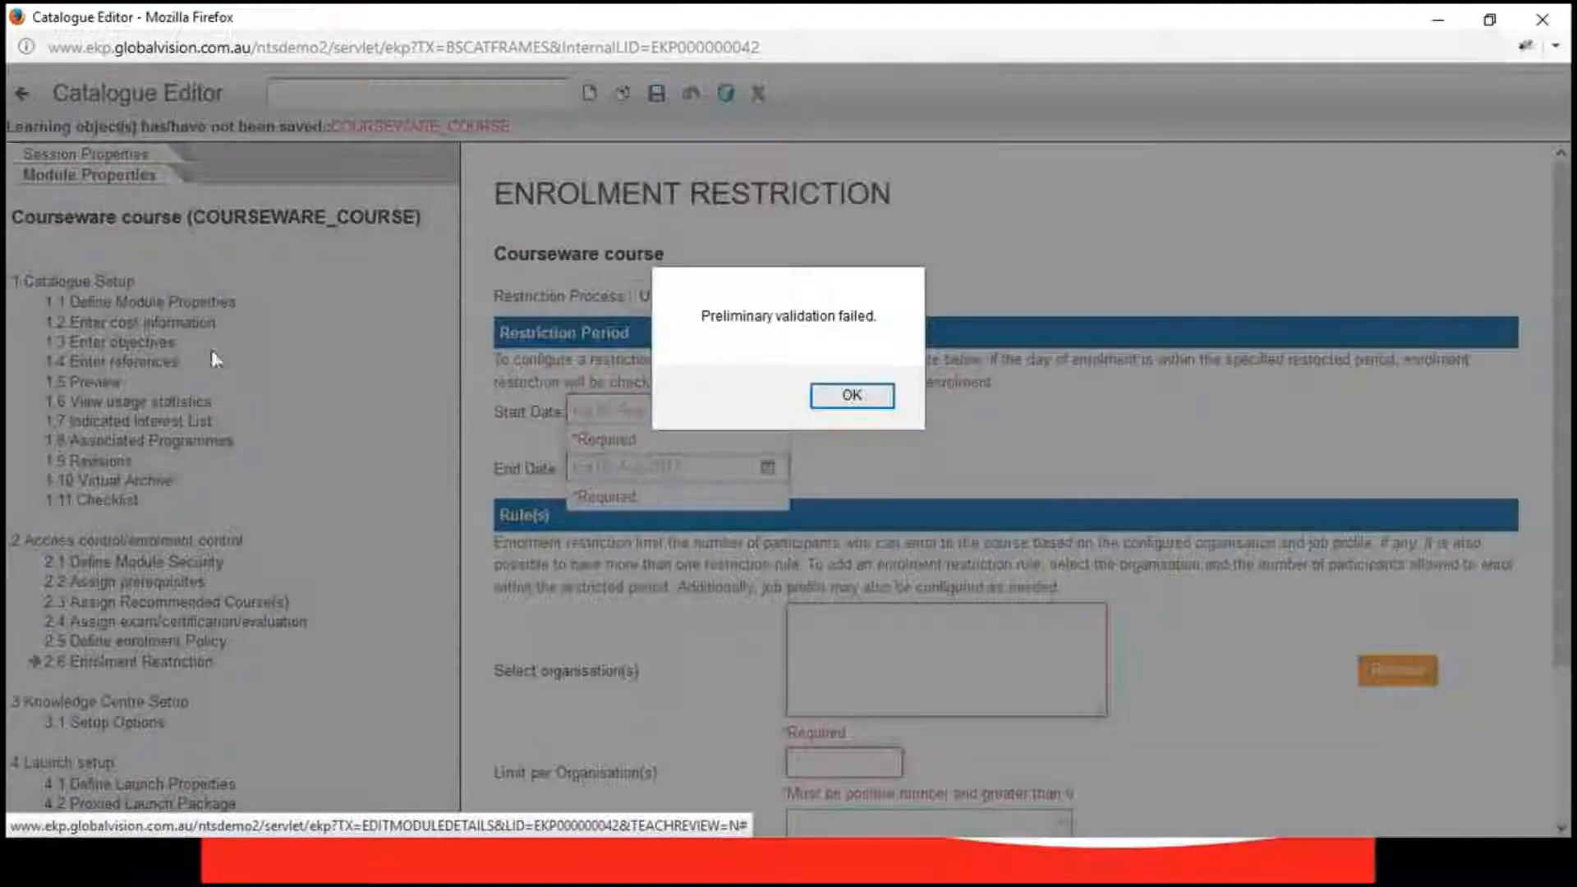
{"action": "left_click", "coordinate": [852, 396]}
{"action": "left_click", "coordinate": [656, 92]}
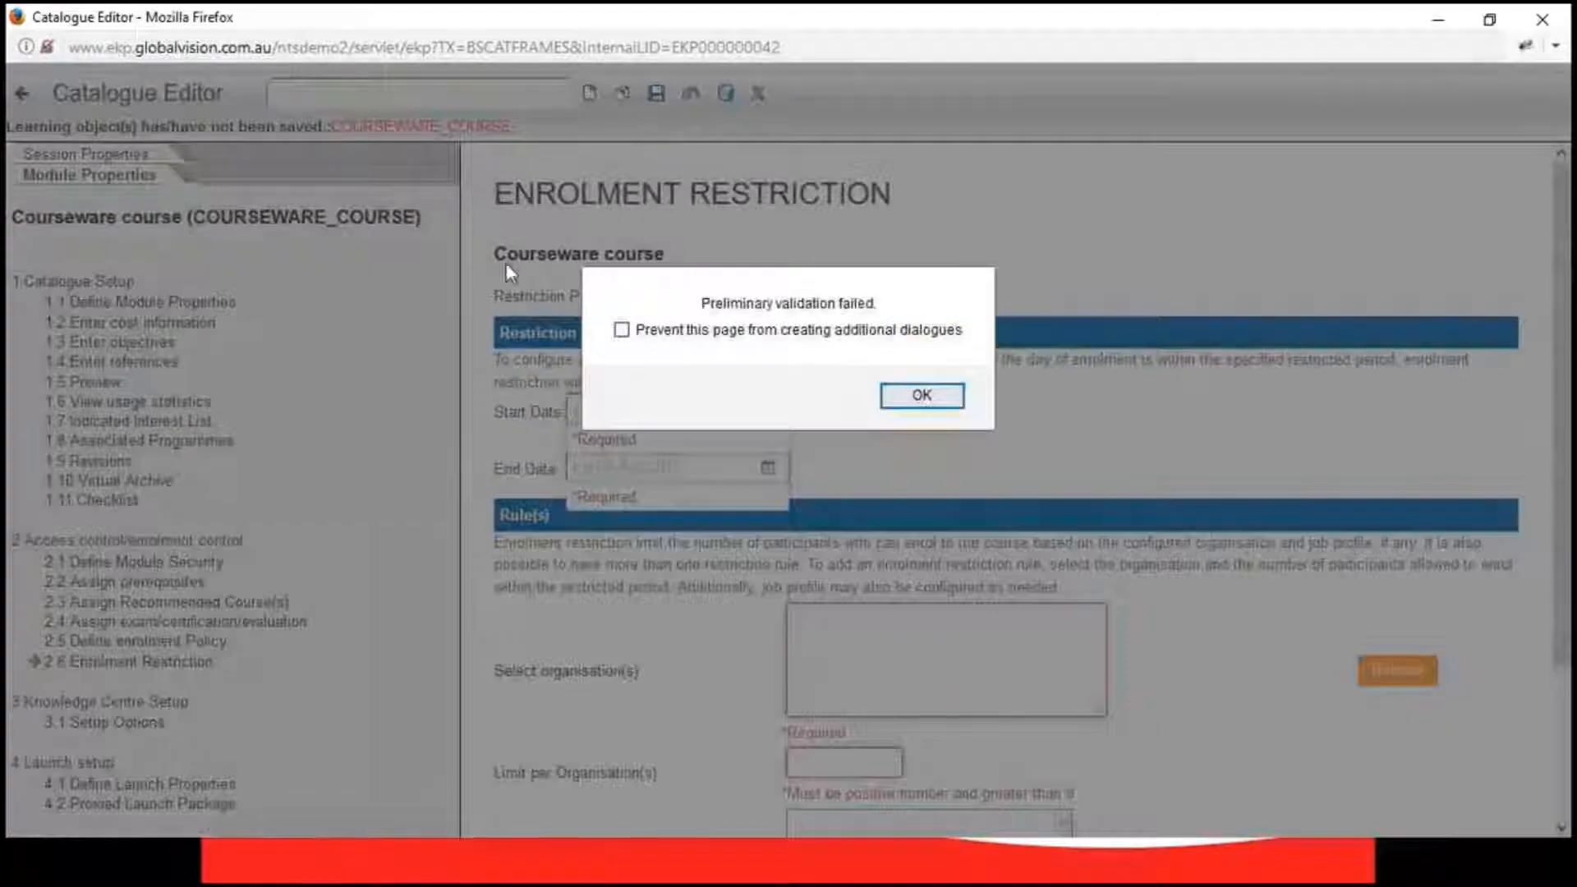
{"action": "left_click", "coordinate": [922, 396]}
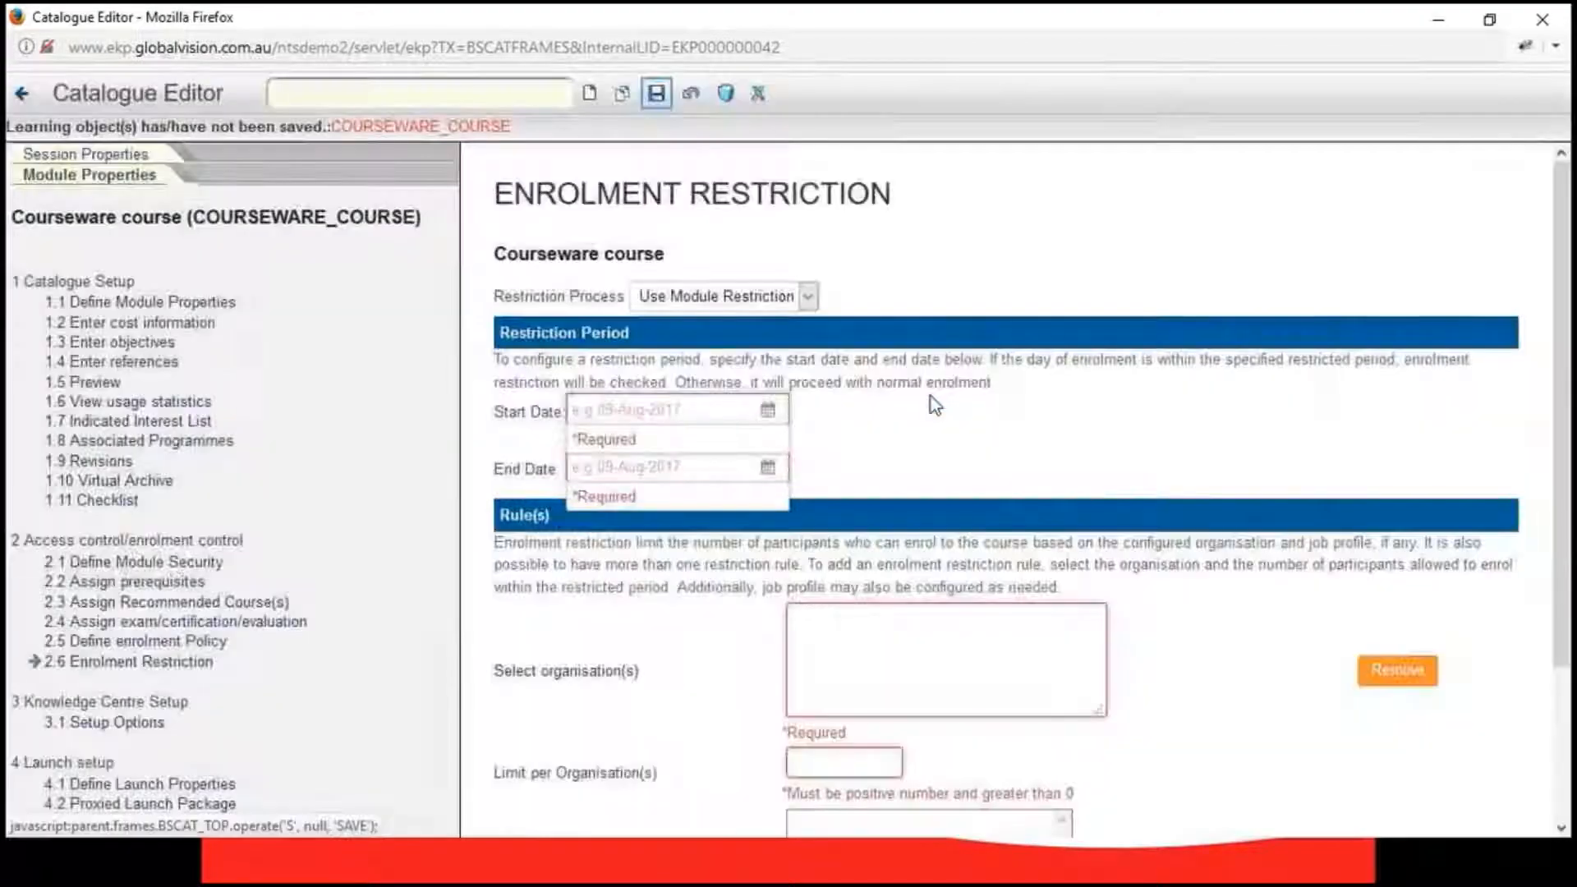
{"action": "left_click", "coordinate": [760, 97]}
{"action": "key", "text": "alt+Tab"}
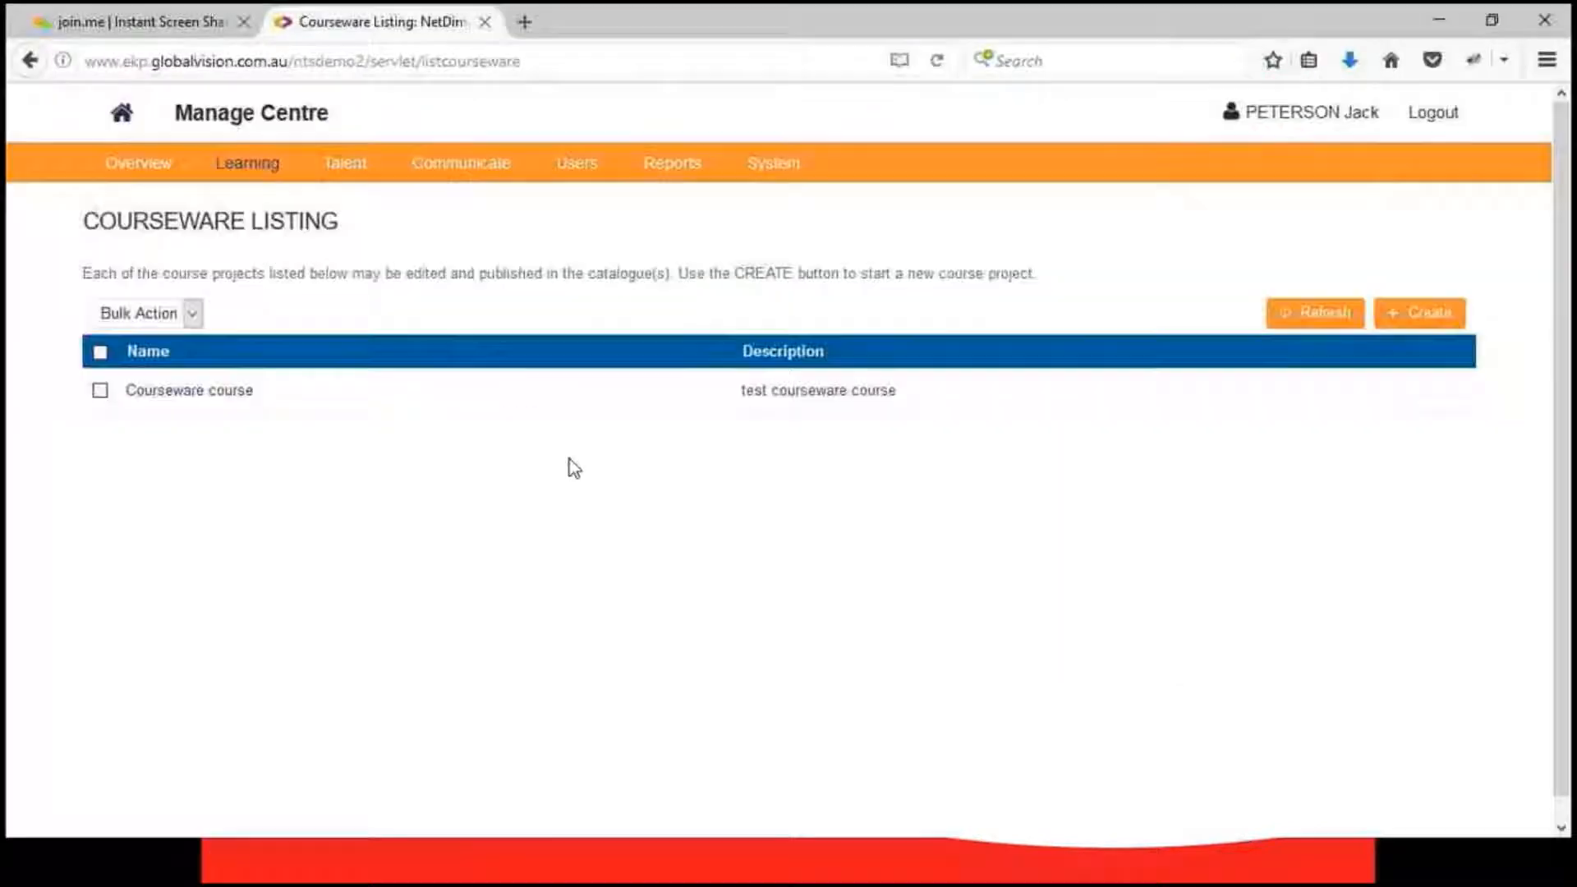
- List the learning modules sorted by last modification, open Child Safe Standards in the Catalogue Editor and save it
{"action": "left_click", "coordinate": [233, 164]}
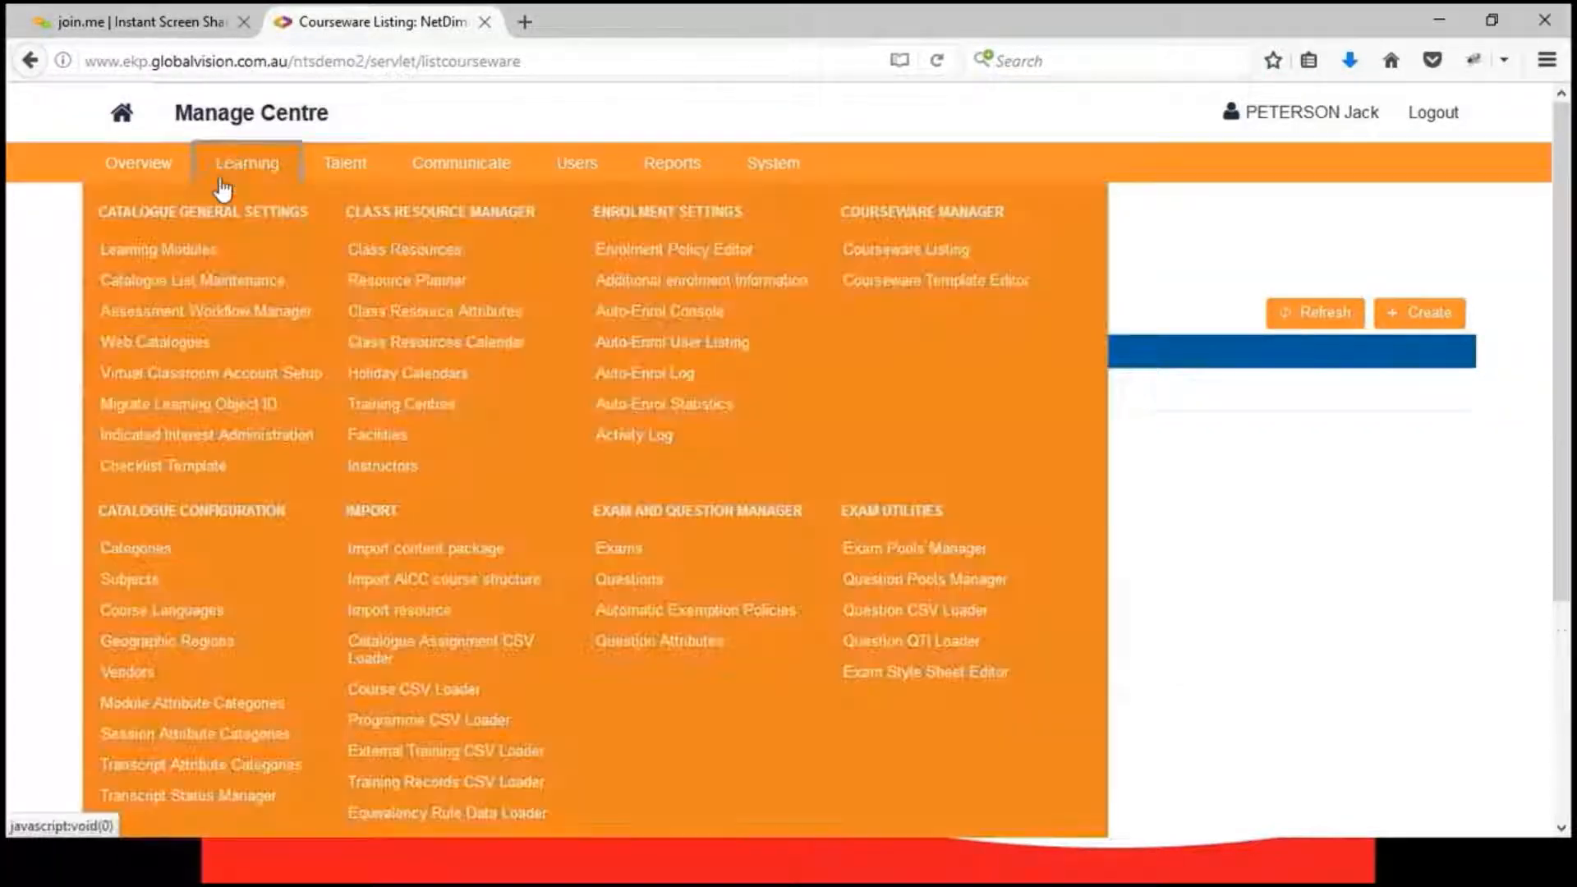
{"action": "left_click", "coordinate": [165, 246]}
{"action": "scroll", "coordinate": [122, 451], "scroll_direction": "down", "scroll_amount": 2}
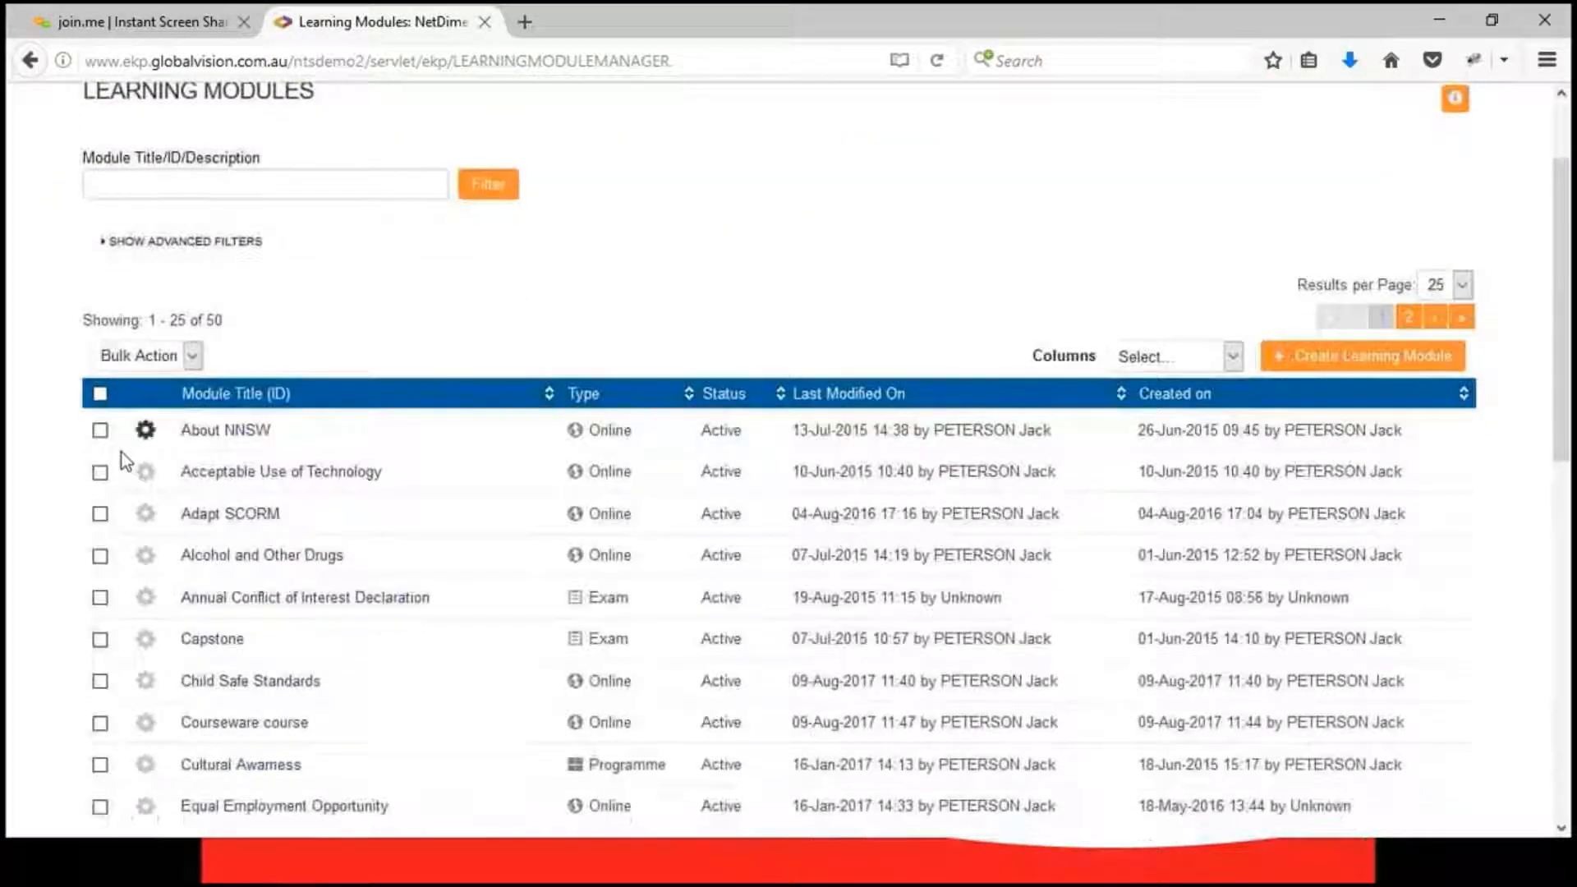
{"action": "left_click", "coordinate": [825, 392]}
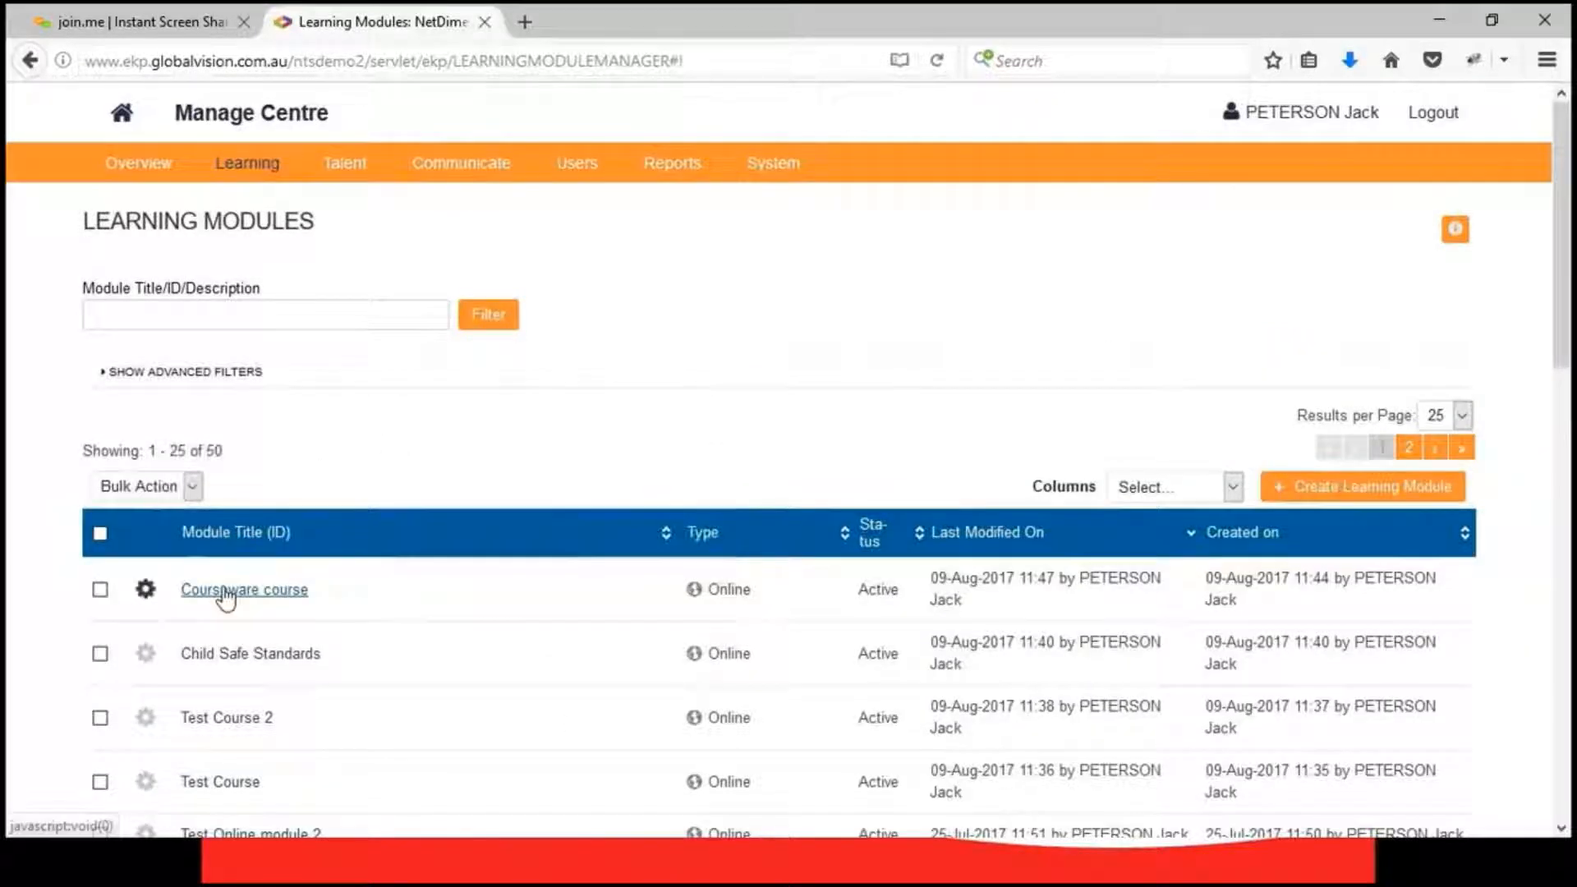
{"action": "left_click", "coordinate": [242, 655]}
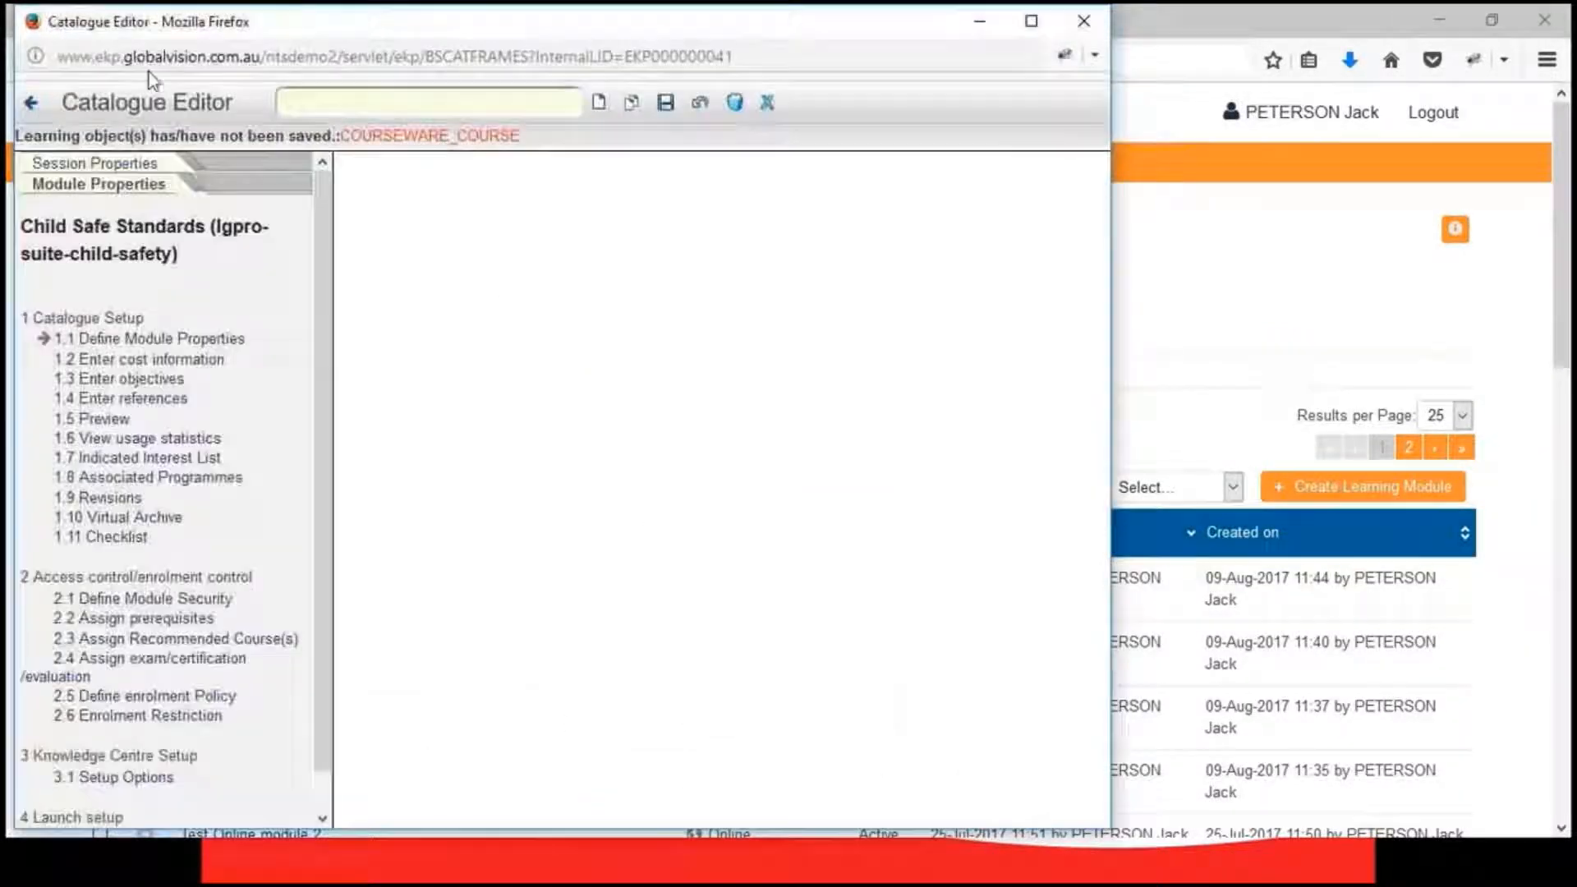
{"action": "left_click", "coordinate": [665, 102]}
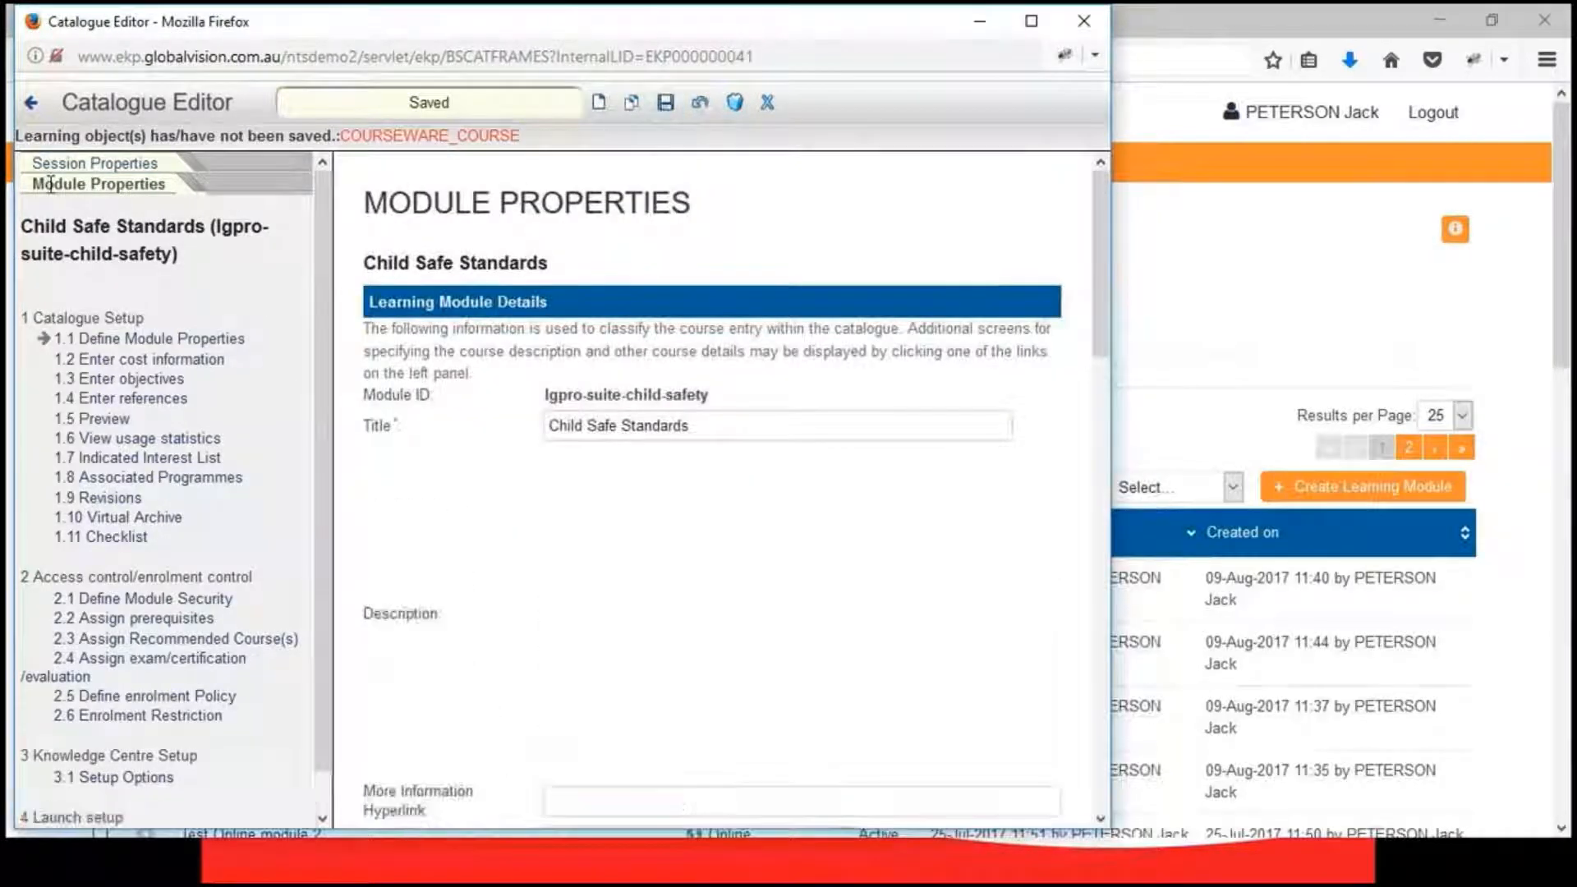
- Open the Knowledge Centre preview from the Child Safe Standards session properties and view its areas
{"action": "left_click", "coordinate": [115, 163]}
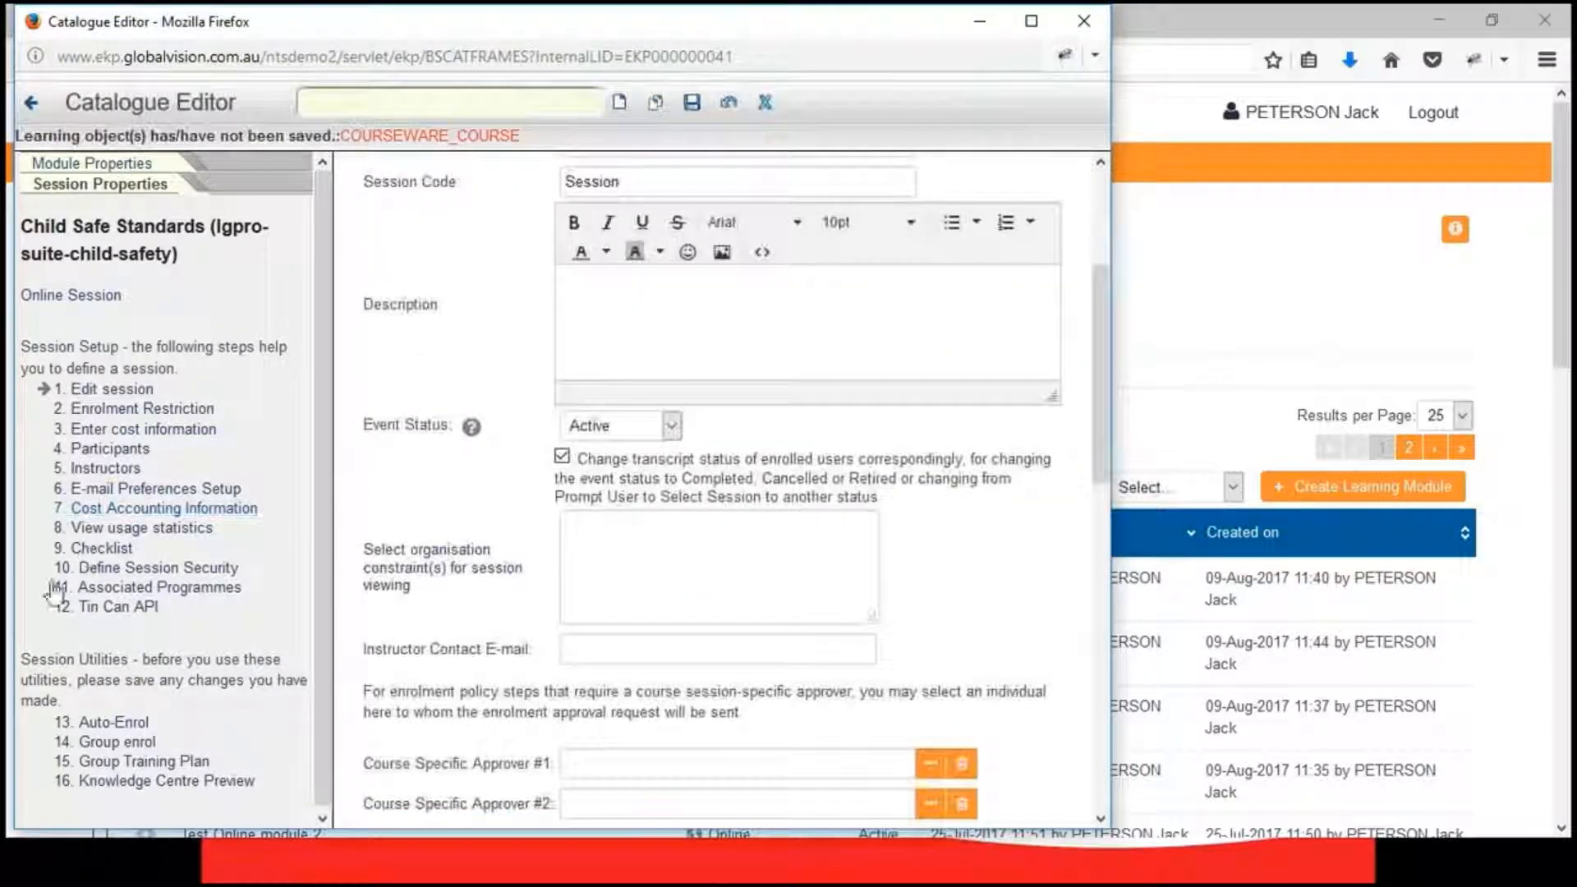
{"action": "left_click", "coordinate": [152, 776]}
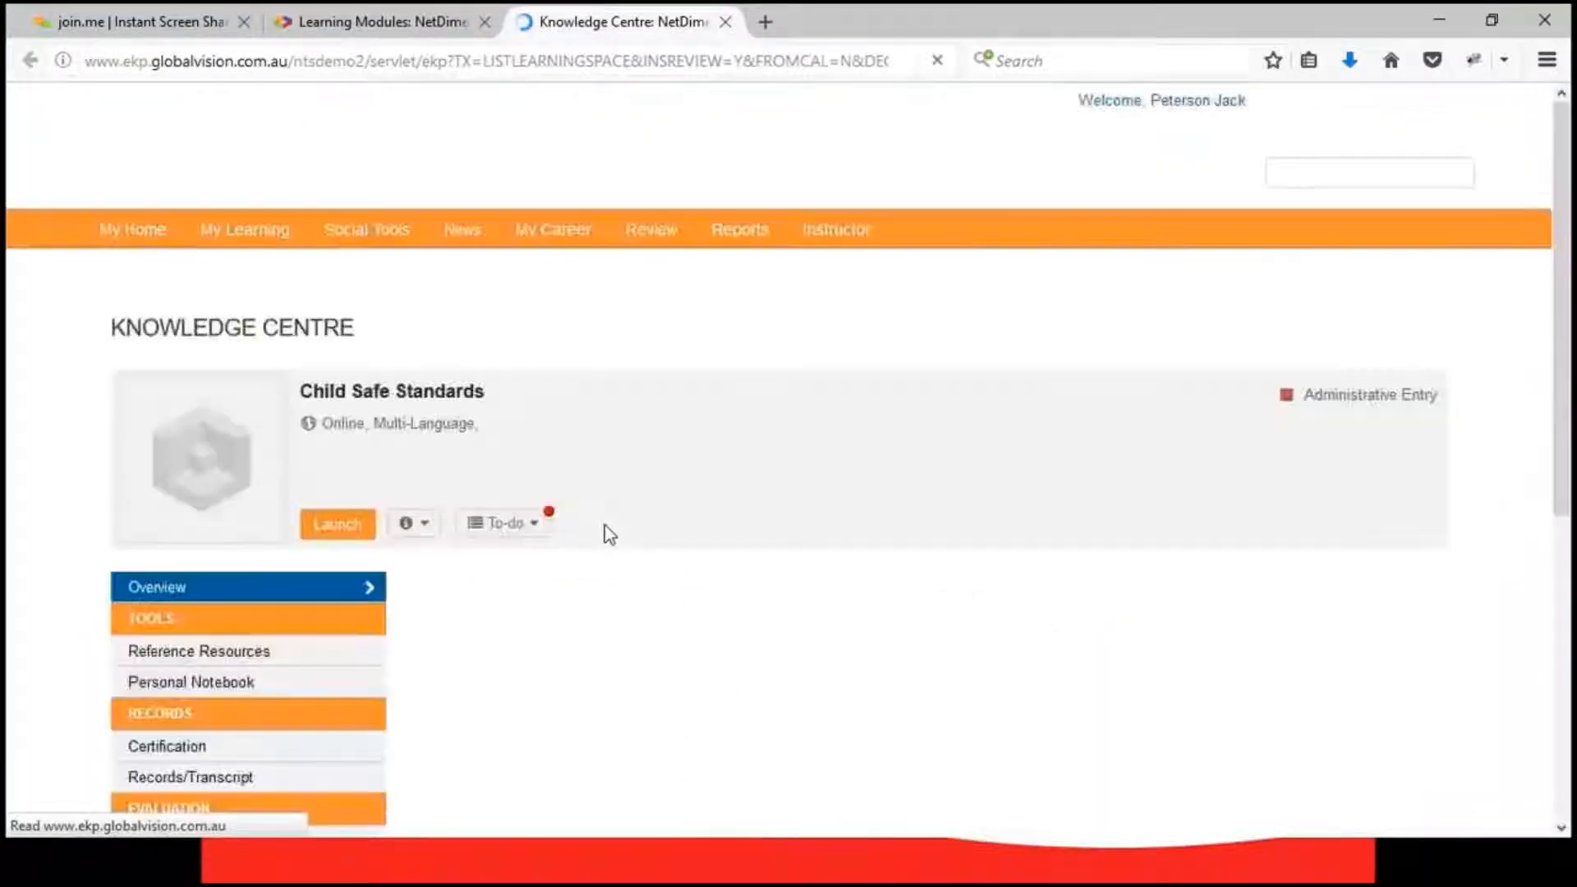
{"action": "scroll", "coordinate": [662, 504], "scroll_direction": "down", "scroll_amount": 3}
{"action": "scroll", "coordinate": [663, 501], "scroll_direction": "down", "scroll_amount": 2}
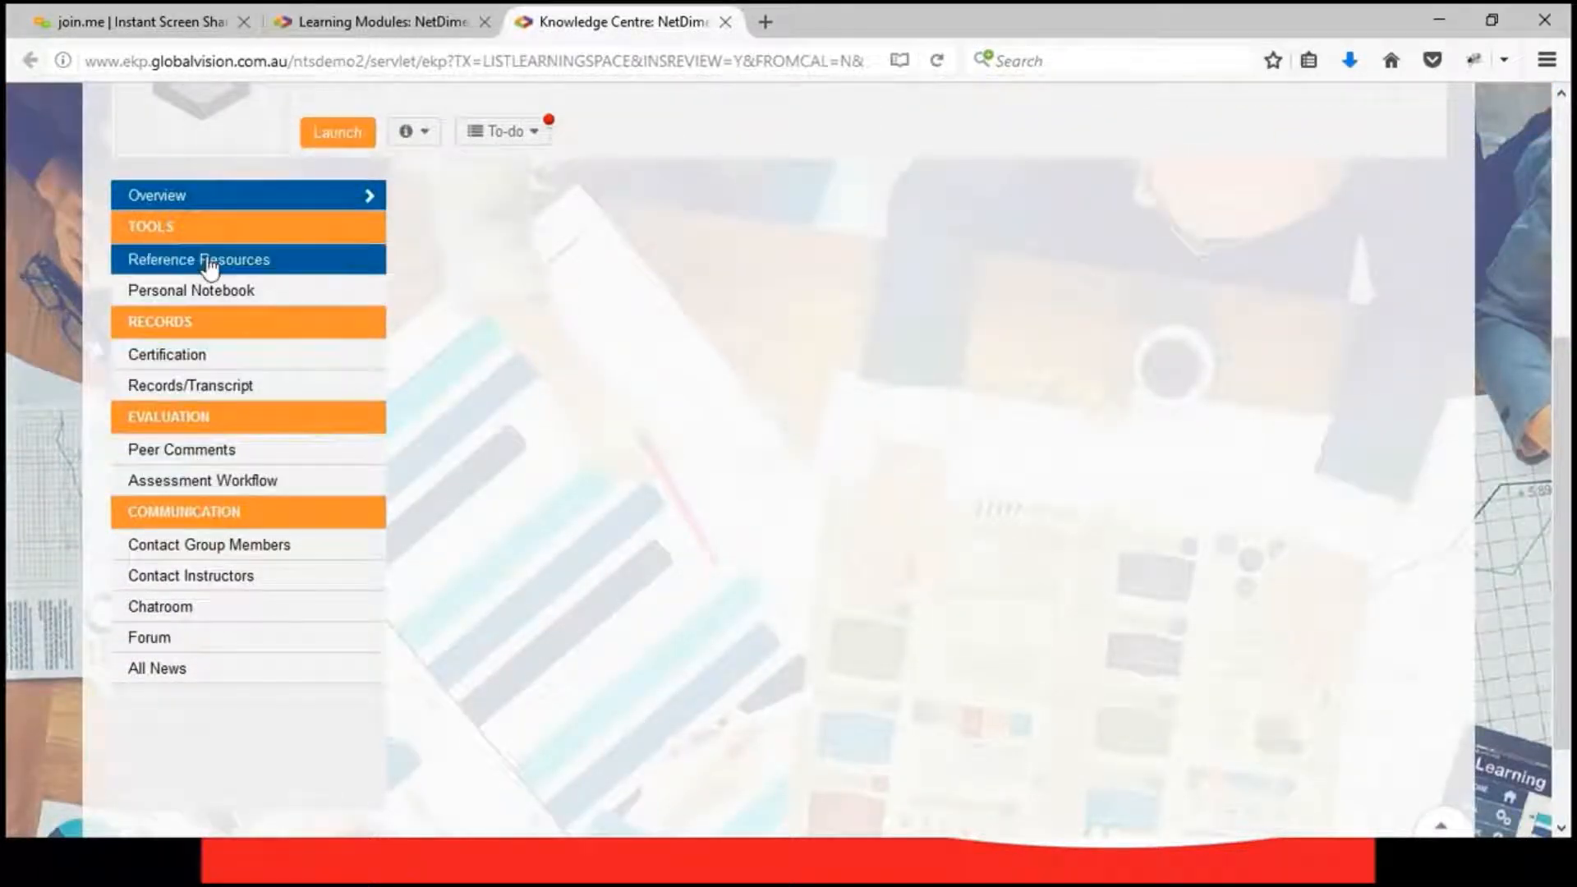
- Look through the Reference Resources, Personal Notebook and remaining areas of the Knowledge Centre preview, and close it
{"action": "left_click", "coordinate": [210, 259]}
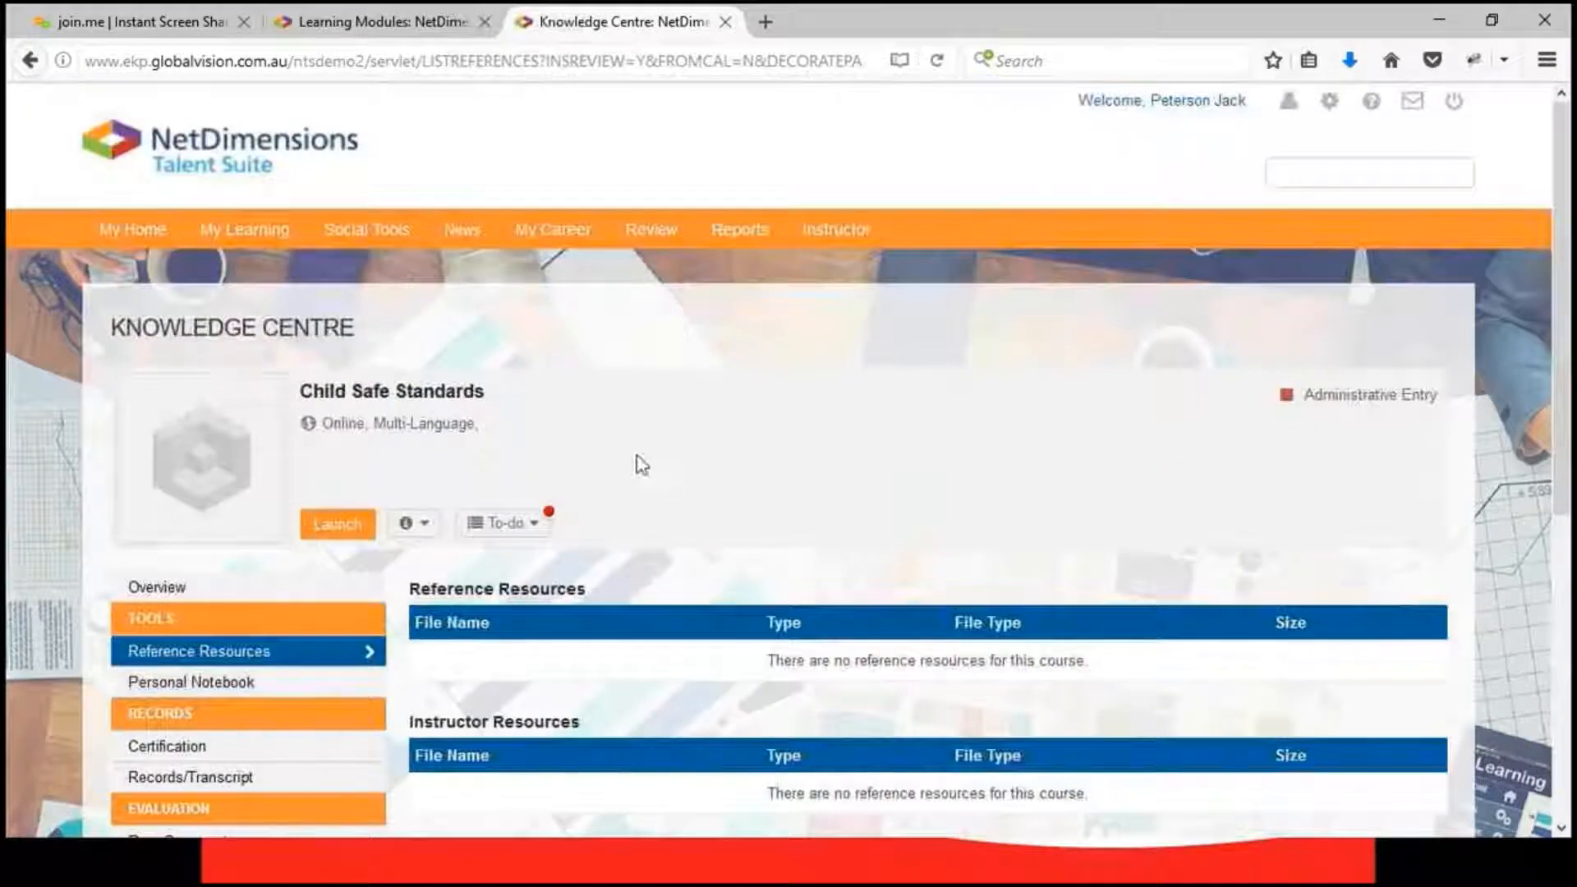
{"action": "scroll", "coordinate": [637, 461], "scroll_direction": "down", "scroll_amount": 4}
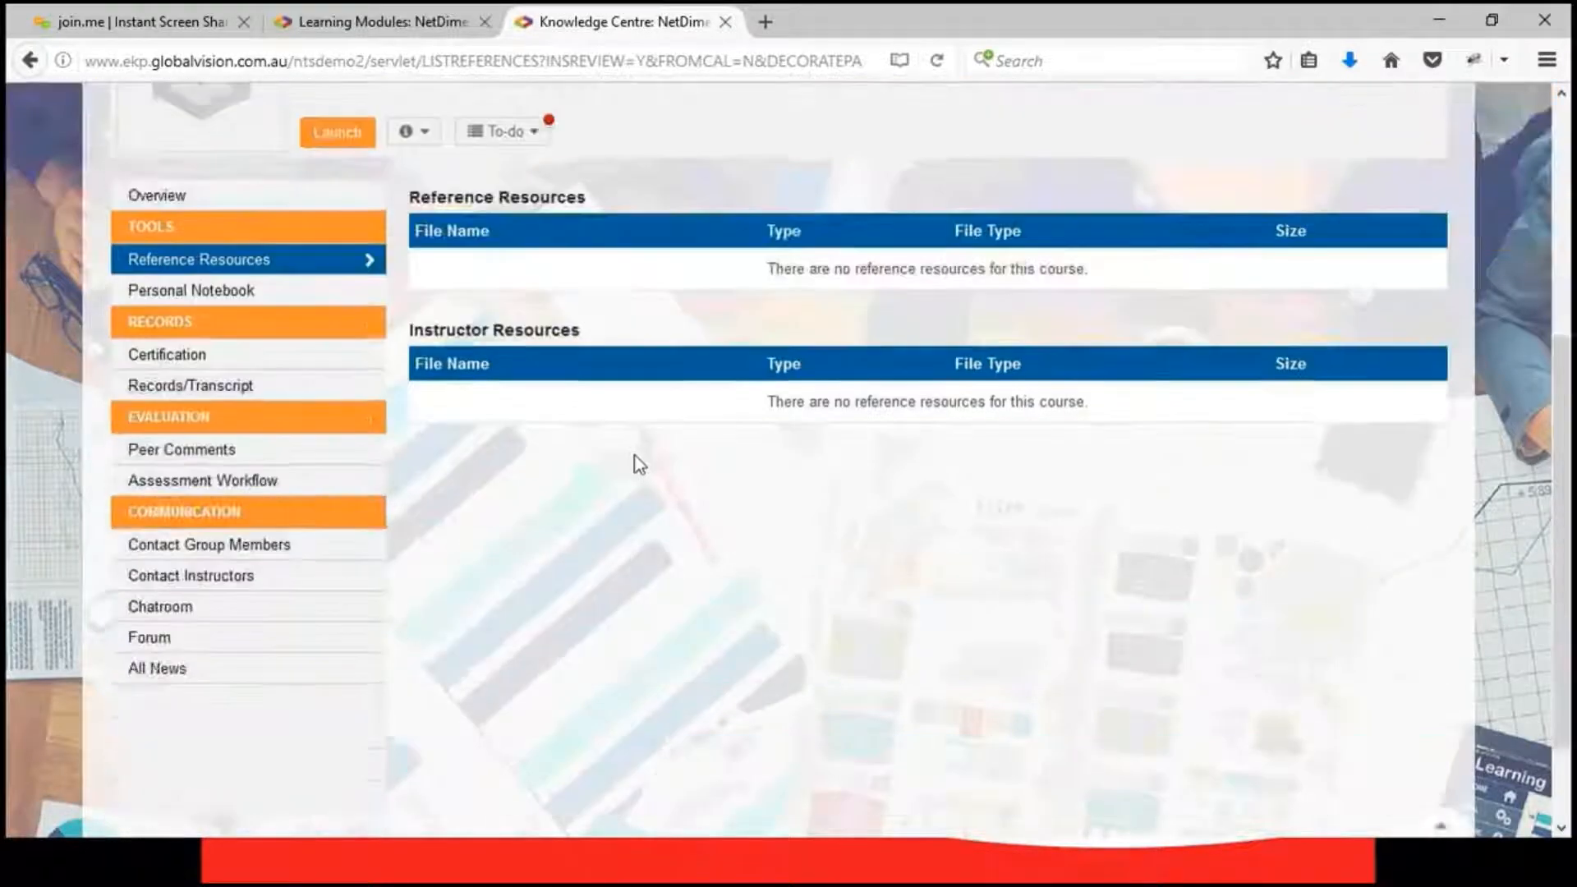
{"action": "left_click", "coordinate": [230, 294]}
{"action": "scroll", "coordinate": [649, 382], "scroll_direction": "down", "scroll_amount": 2}
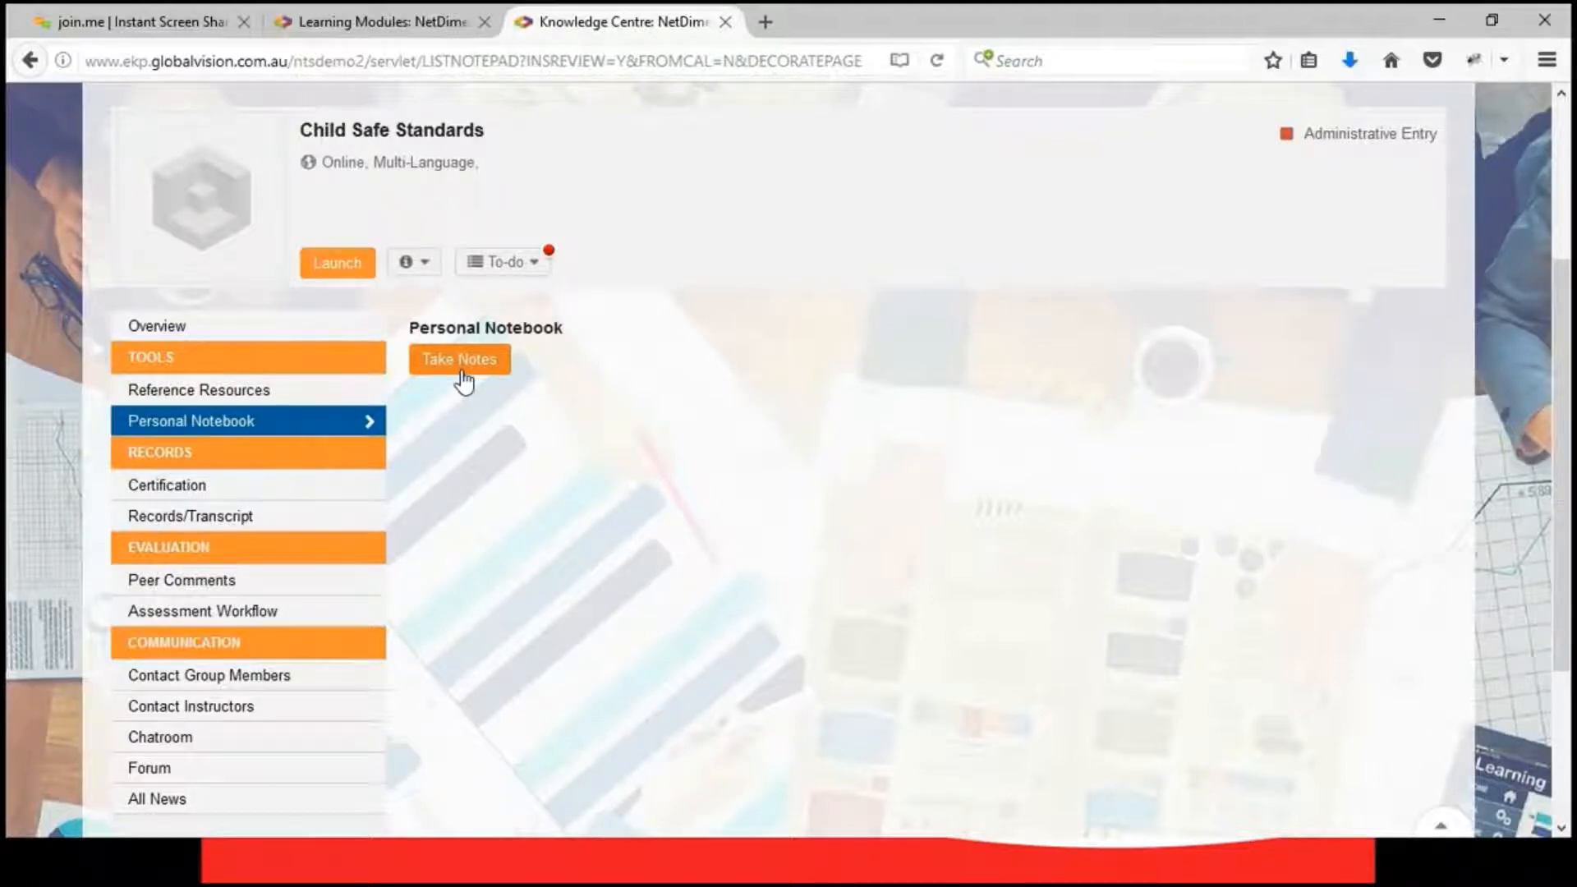
{"action": "scroll", "coordinate": [212, 489], "scroll_direction": "down", "scroll_amount": 1}
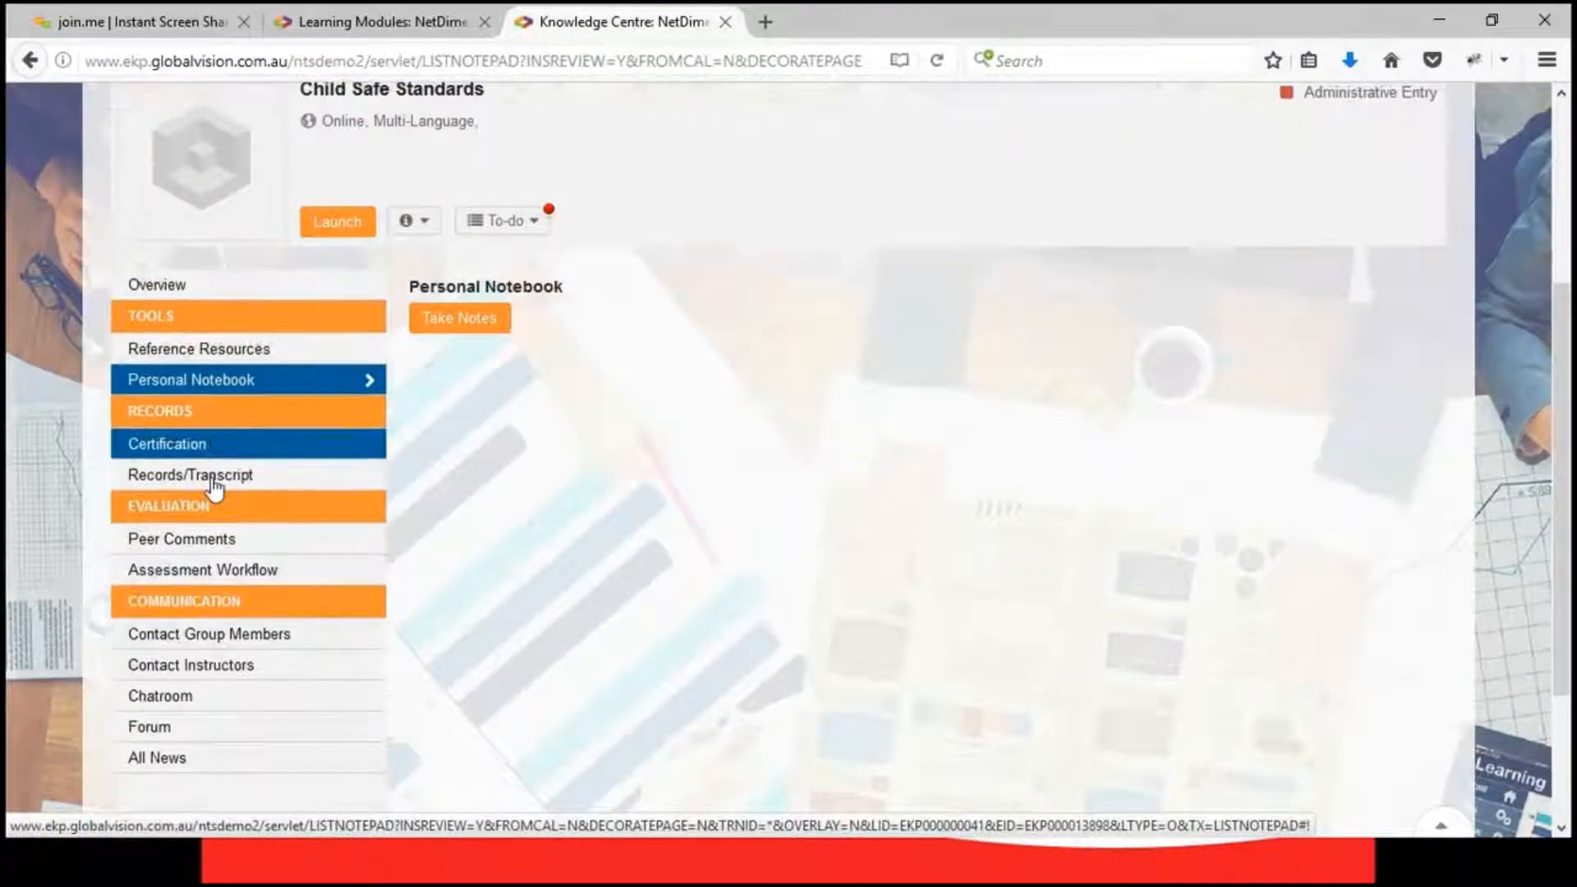
{"action": "scroll", "coordinate": [214, 486], "scroll_direction": "down", "scroll_amount": 1}
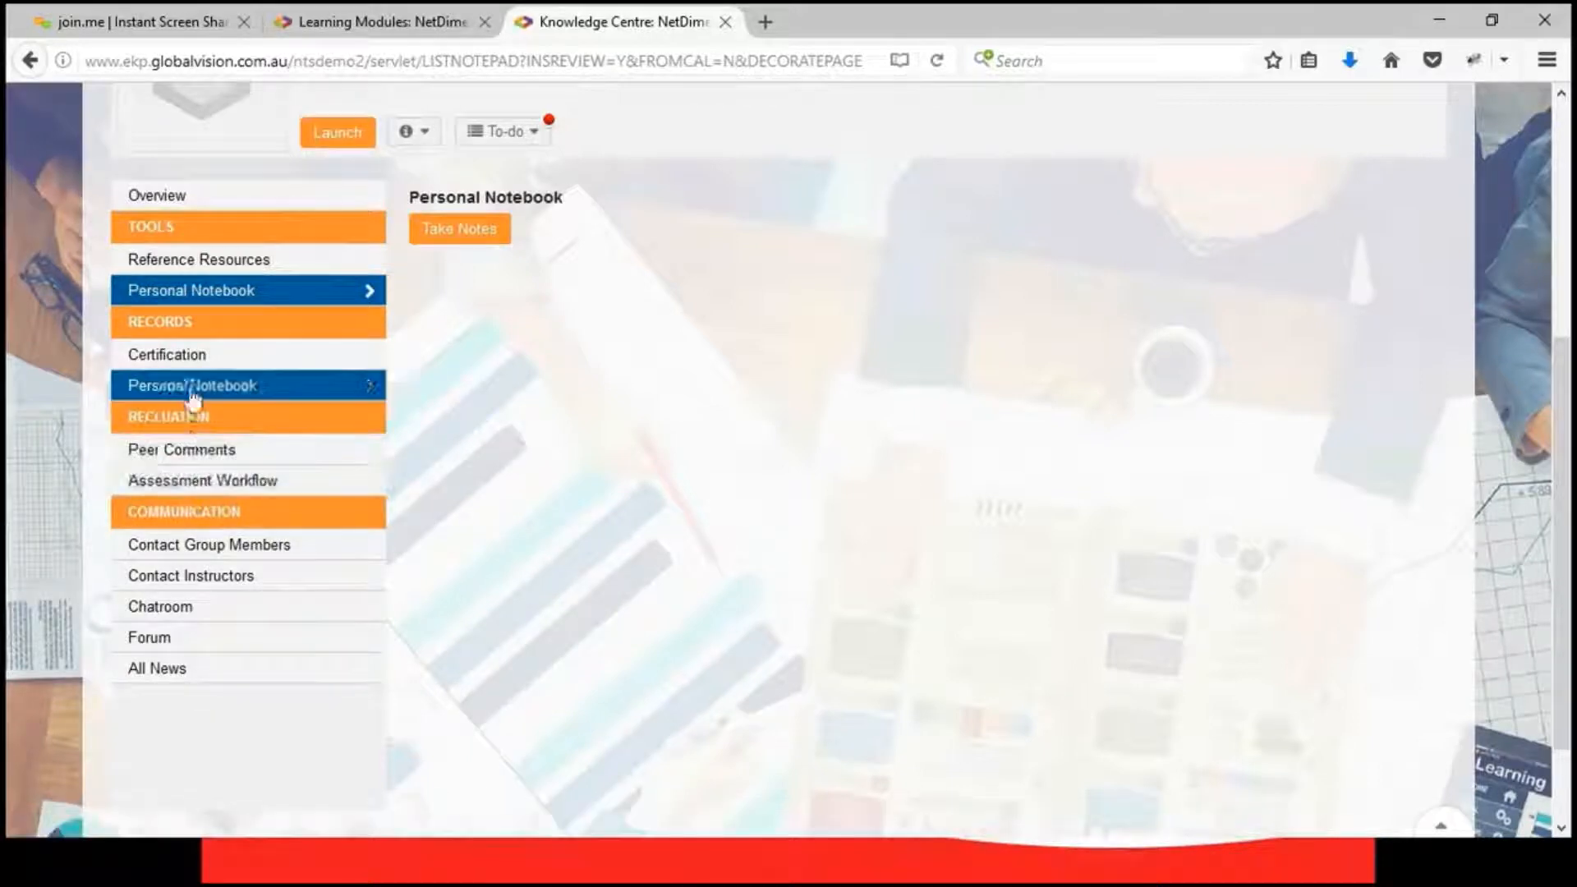
{"action": "scroll", "coordinate": [834, 577], "scroll_direction": "up", "scroll_amount": 3}
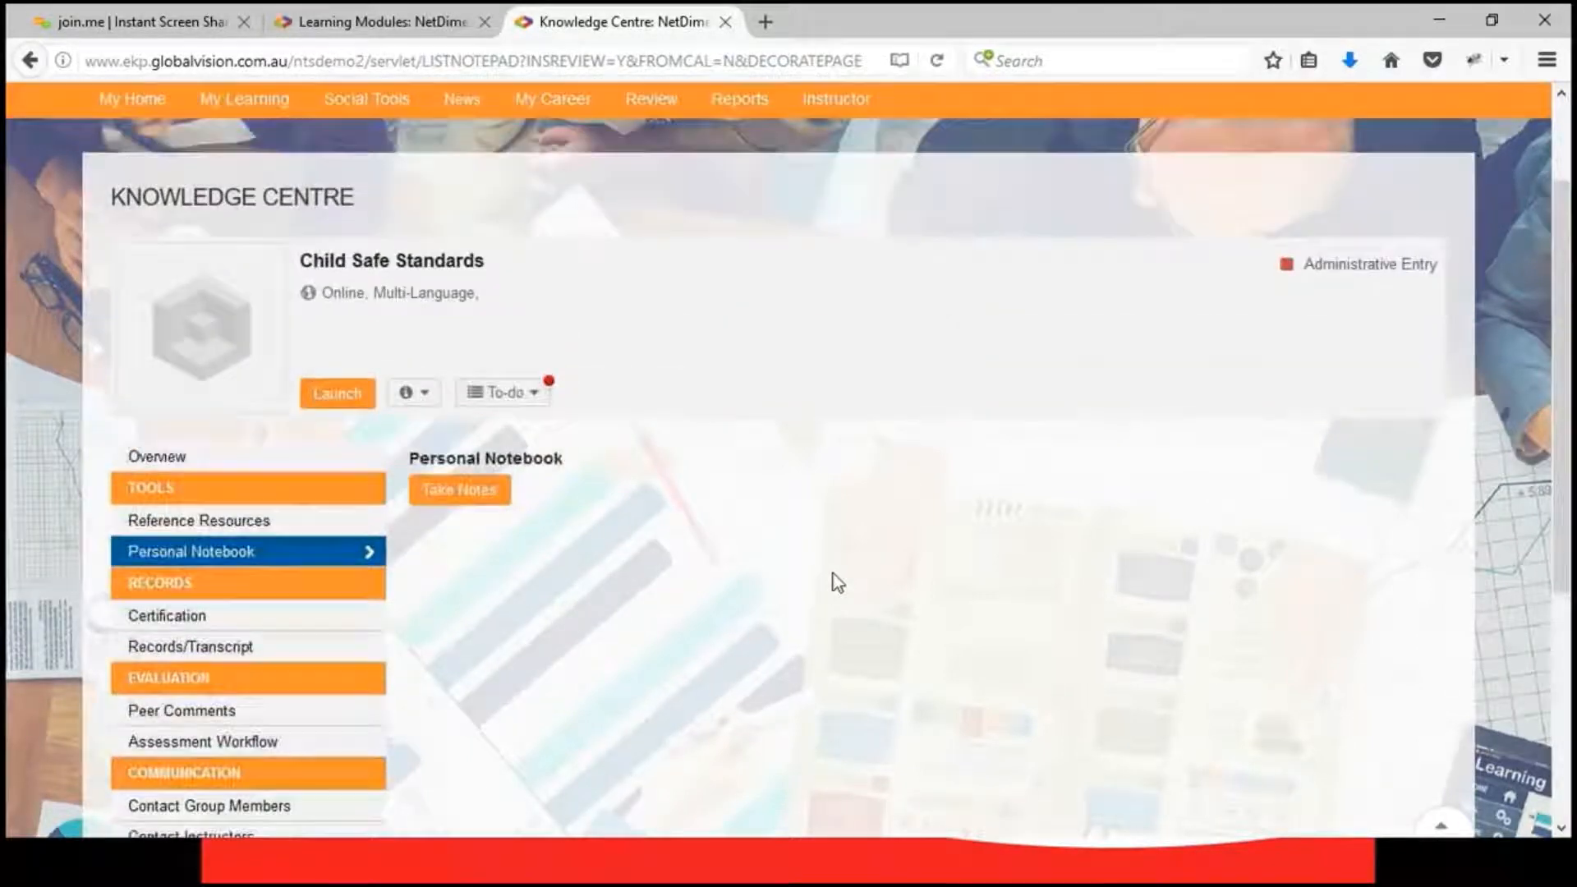
{"action": "scroll", "coordinate": [834, 578], "scroll_direction": "down", "scroll_amount": 2}
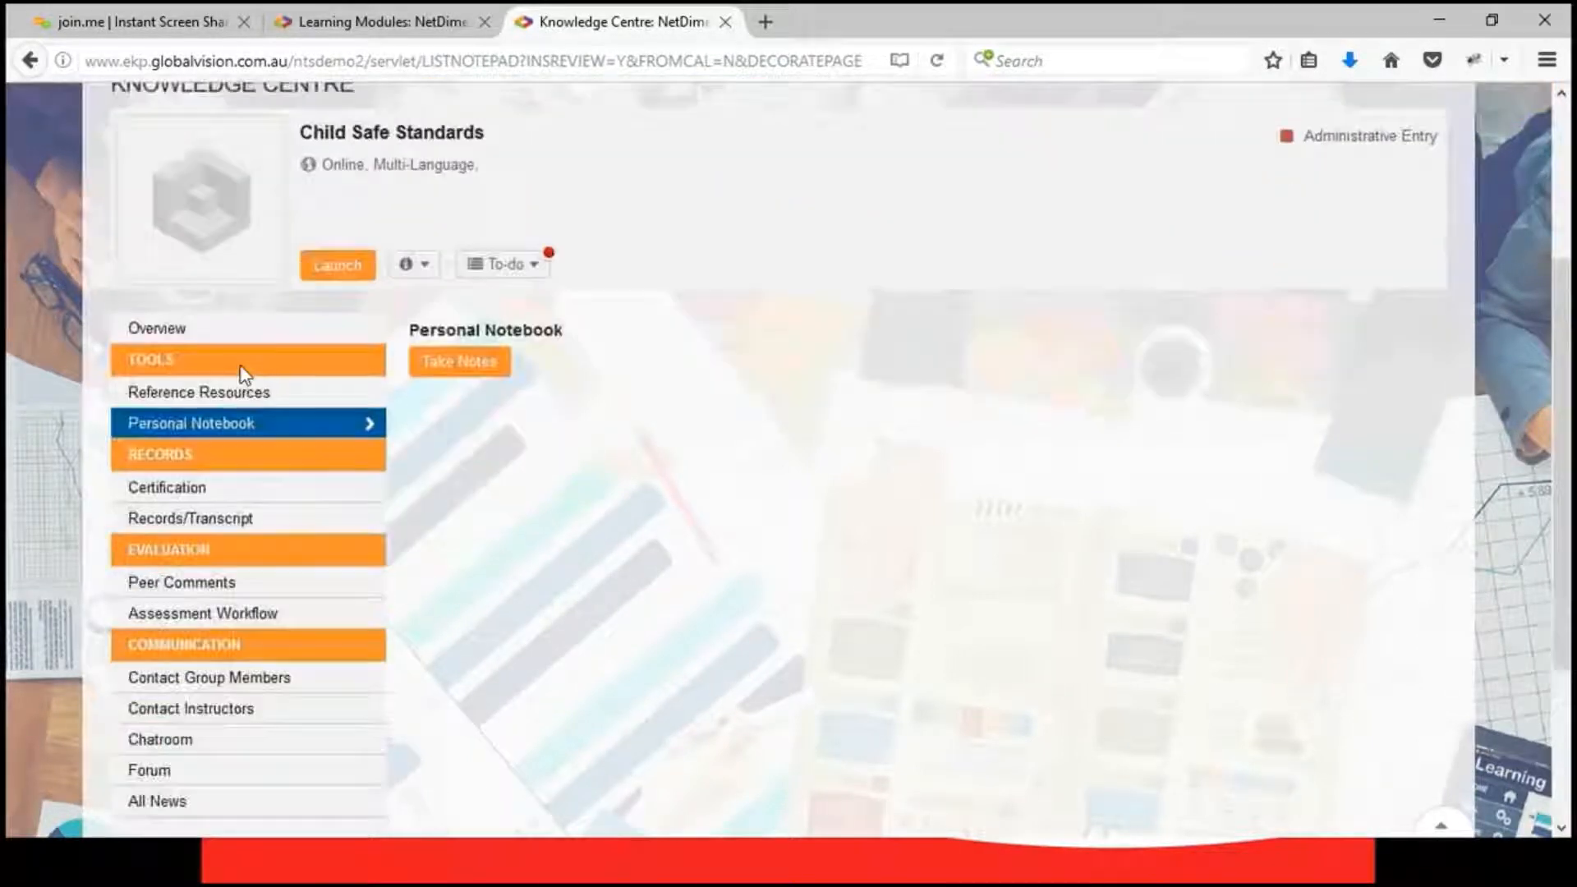
{"action": "left_click", "coordinate": [726, 22]}
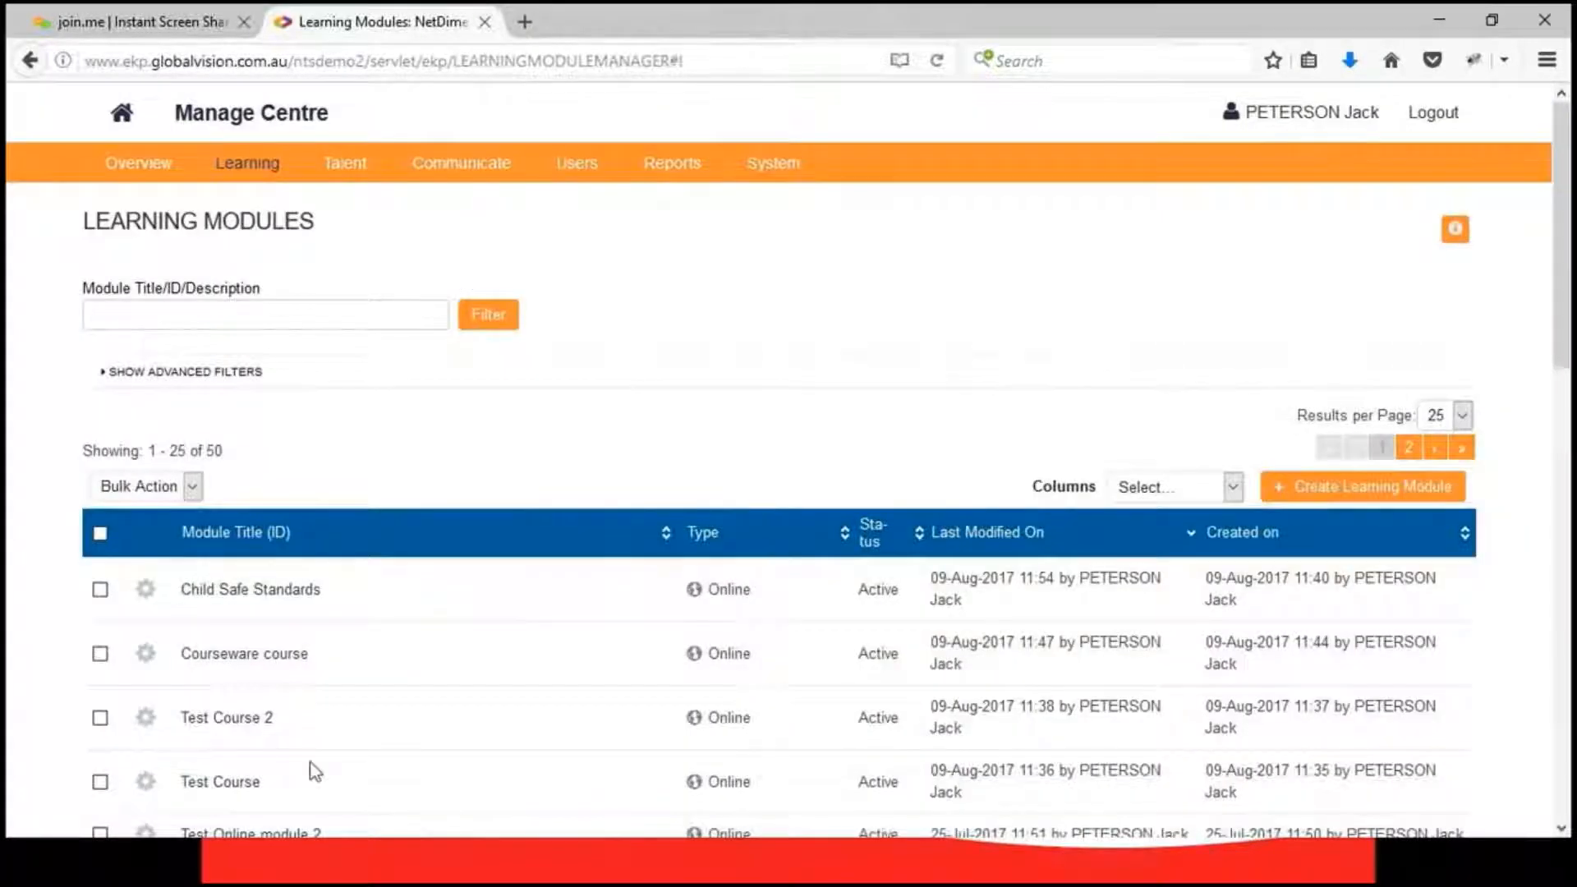
- Open the Knowledge Centre setup options in the Child Safe Standards module properties and maximize the editor window
{"action": "key", "text": "alt+Tab"}
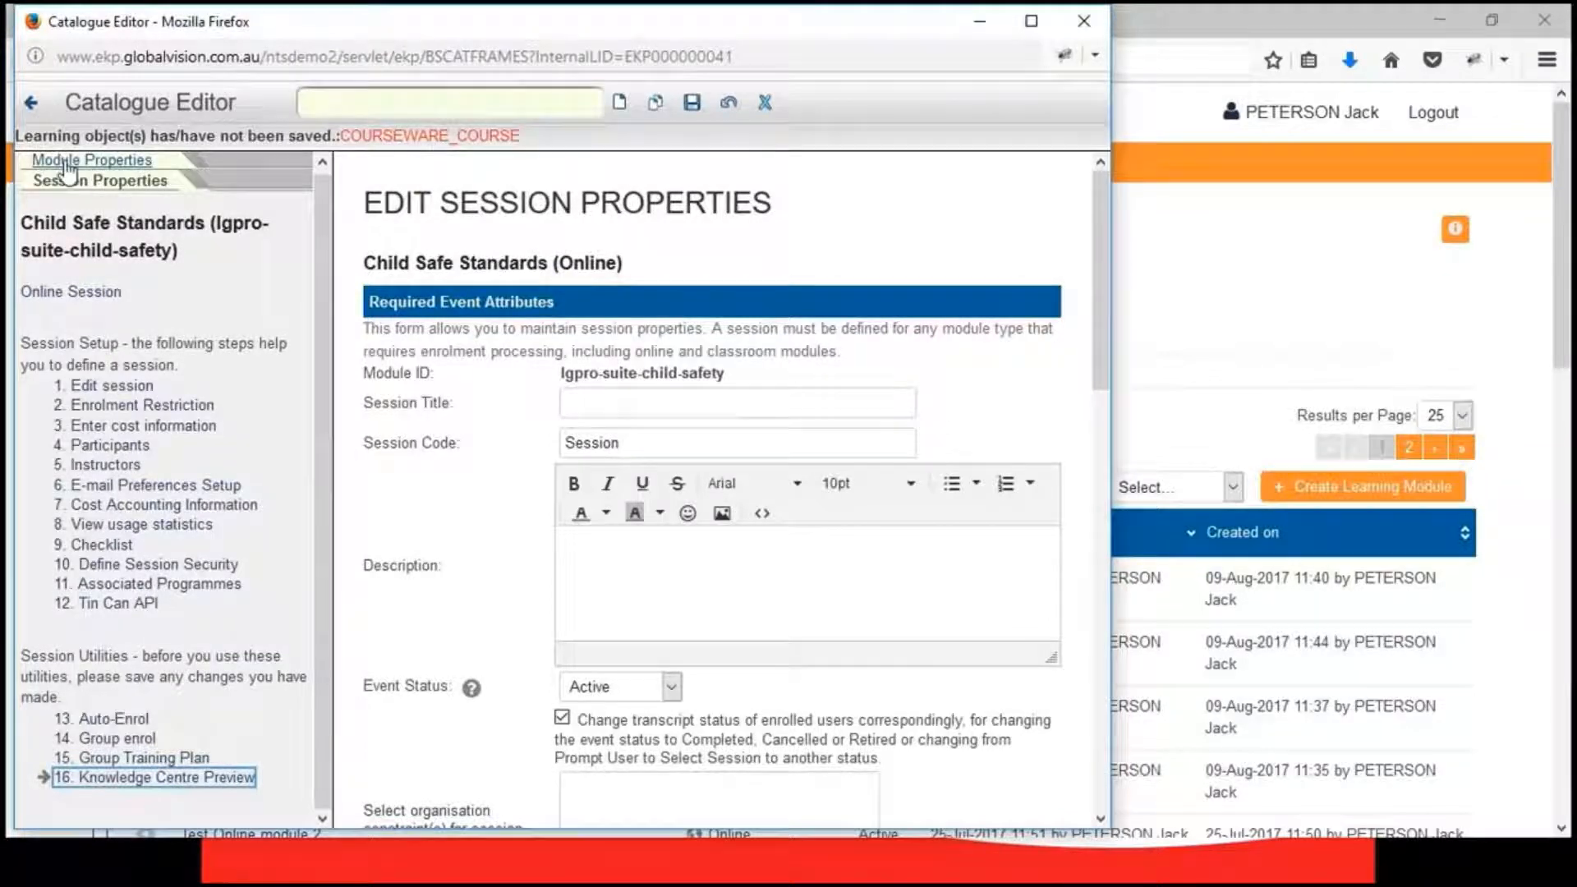
{"action": "left_click", "coordinate": [66, 161]}
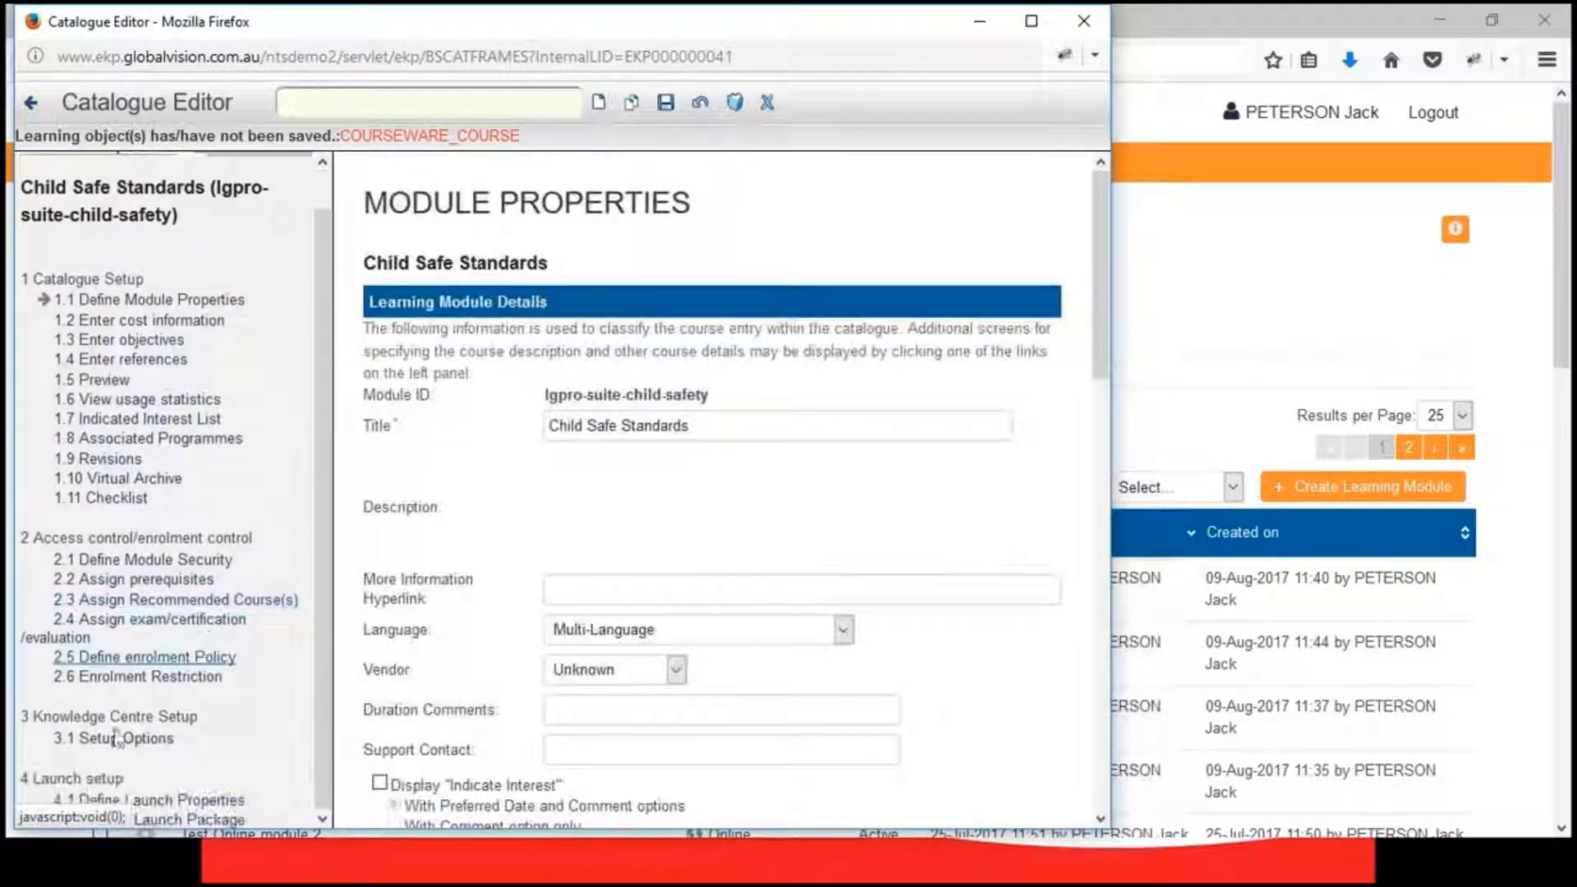
{"action": "left_click", "coordinate": [115, 739]}
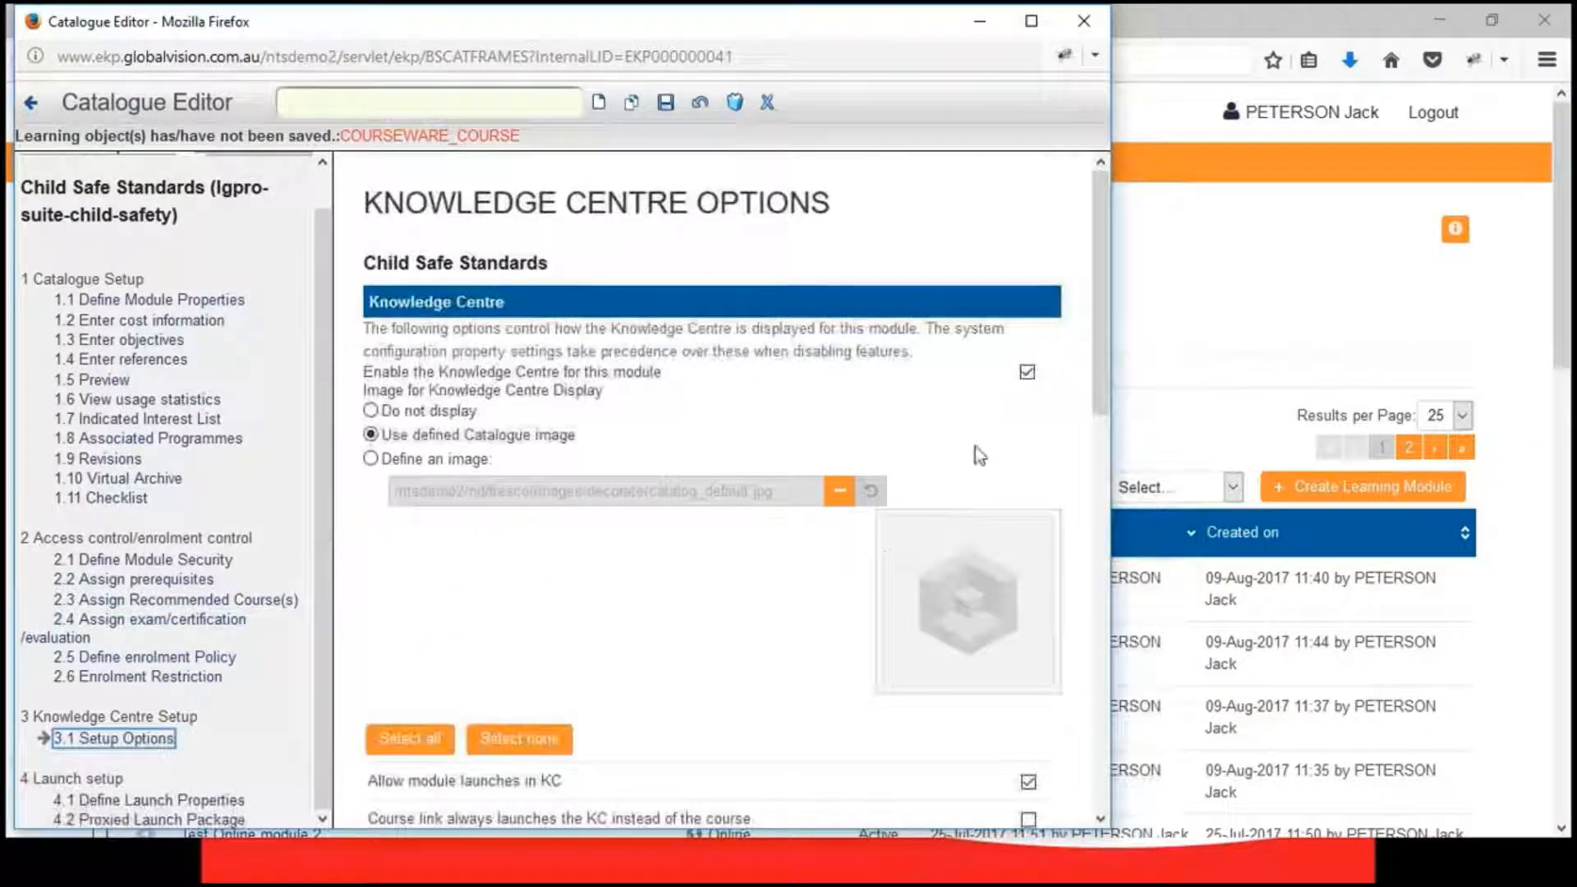
{"action": "scroll", "coordinate": [979, 456], "scroll_direction": "down", "scroll_amount": 5}
{"action": "scroll", "coordinate": [979, 448], "scroll_direction": "up", "scroll_amount": 5}
{"action": "left_click", "coordinate": [1032, 21]}
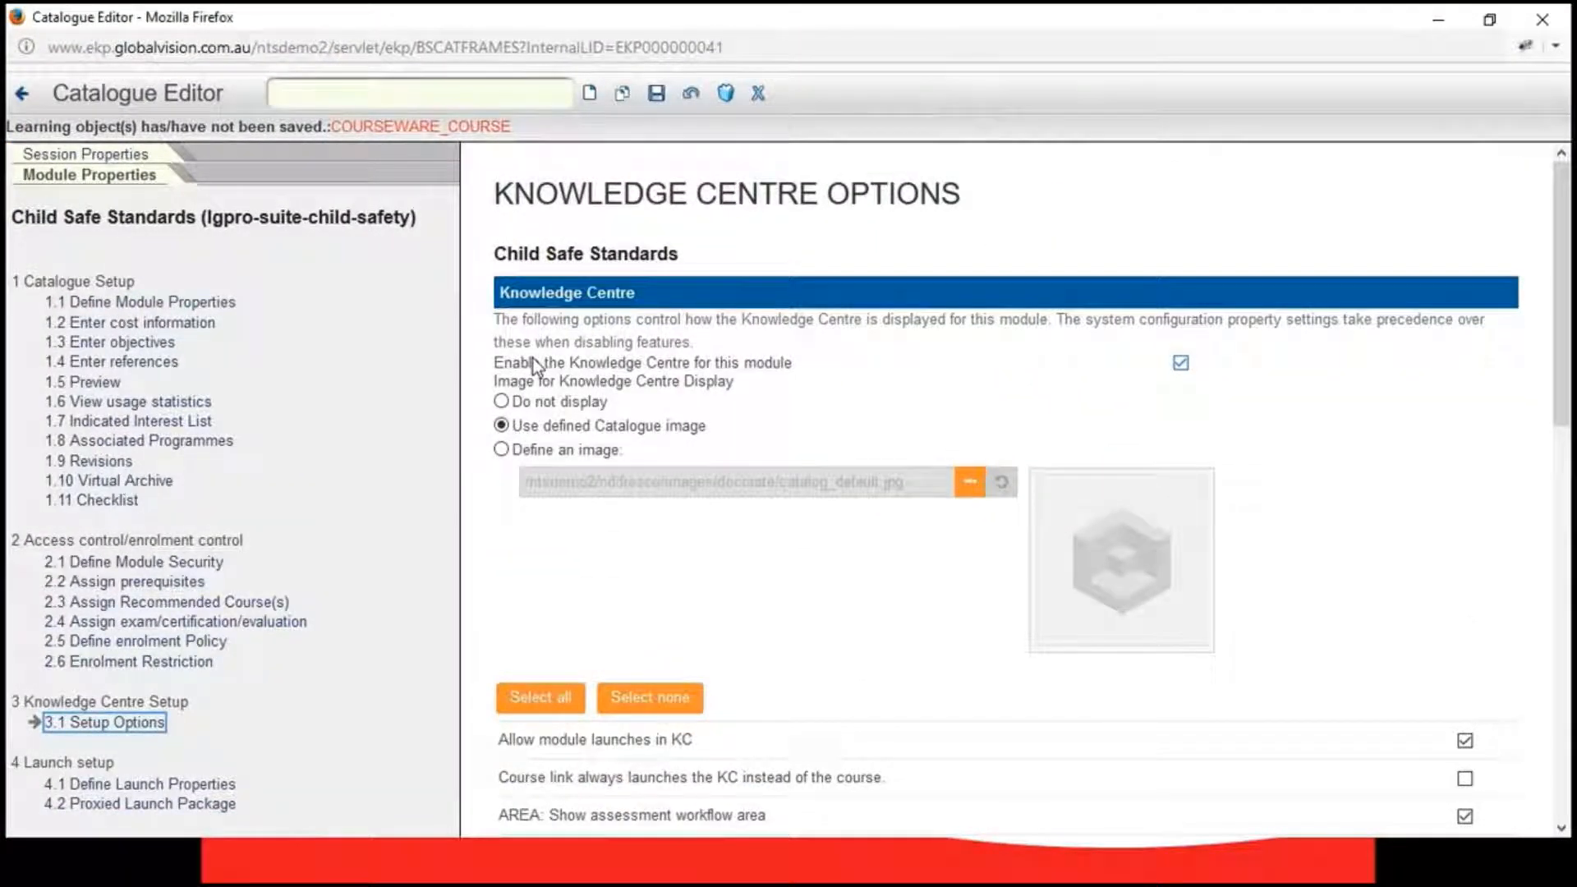
- Disable and re-enable the Knowledge Centre for this module, and review the options for launching it and showing its areas
{"action": "left_click", "coordinate": [1181, 362]}
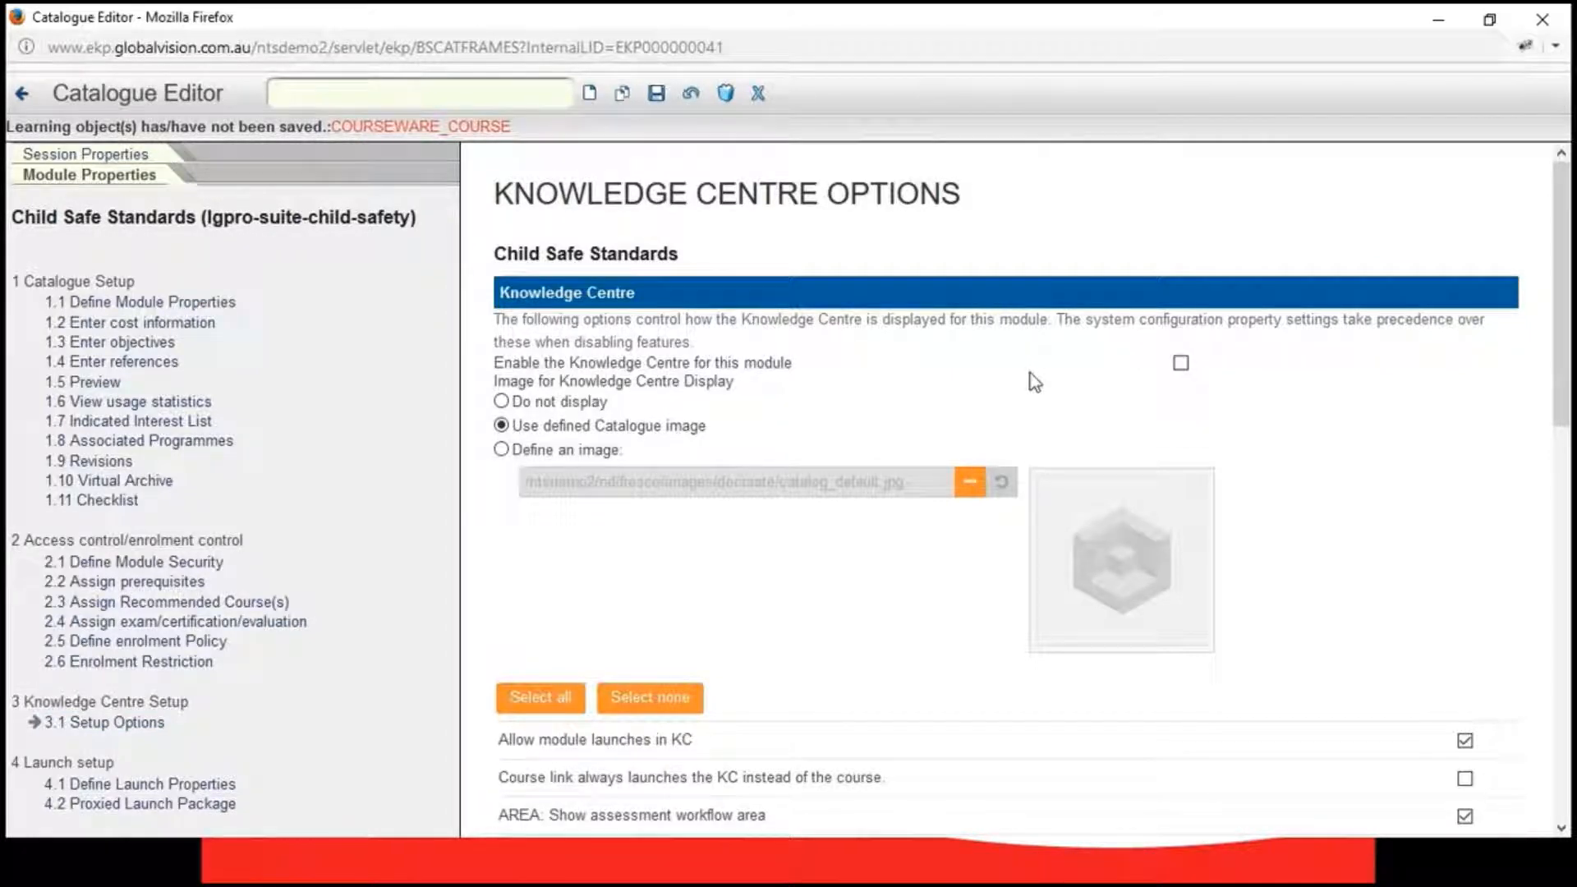
{"action": "left_click", "coordinate": [1181, 362]}
{"action": "scroll", "coordinate": [1037, 371], "scroll_direction": "down", "scroll_amount": 3}
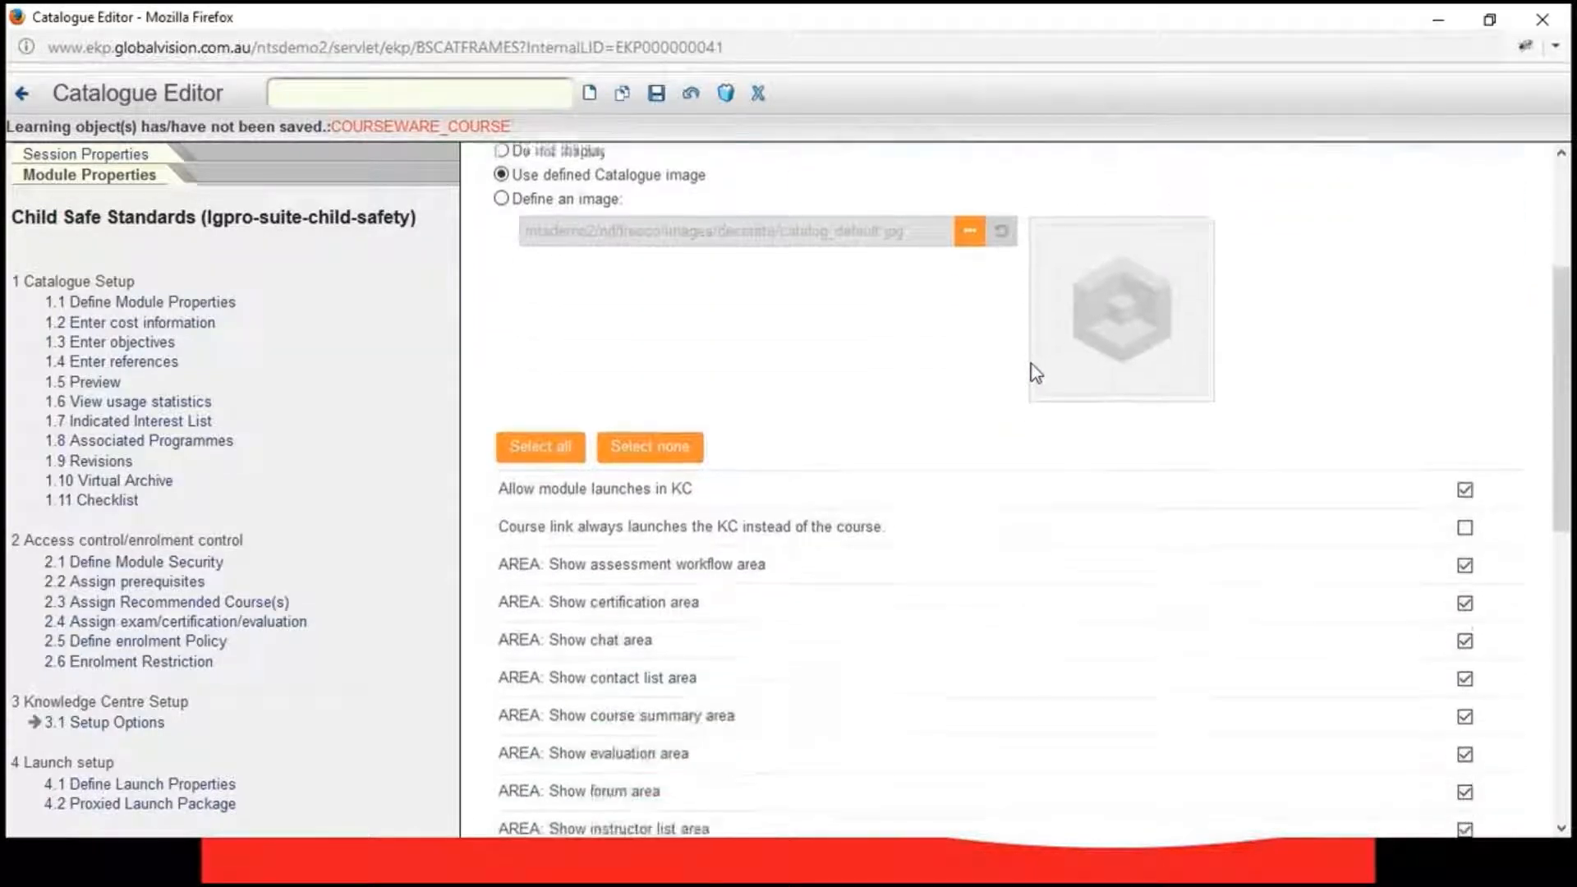
{"action": "scroll", "coordinate": [1033, 366], "scroll_direction": "down", "scroll_amount": 3}
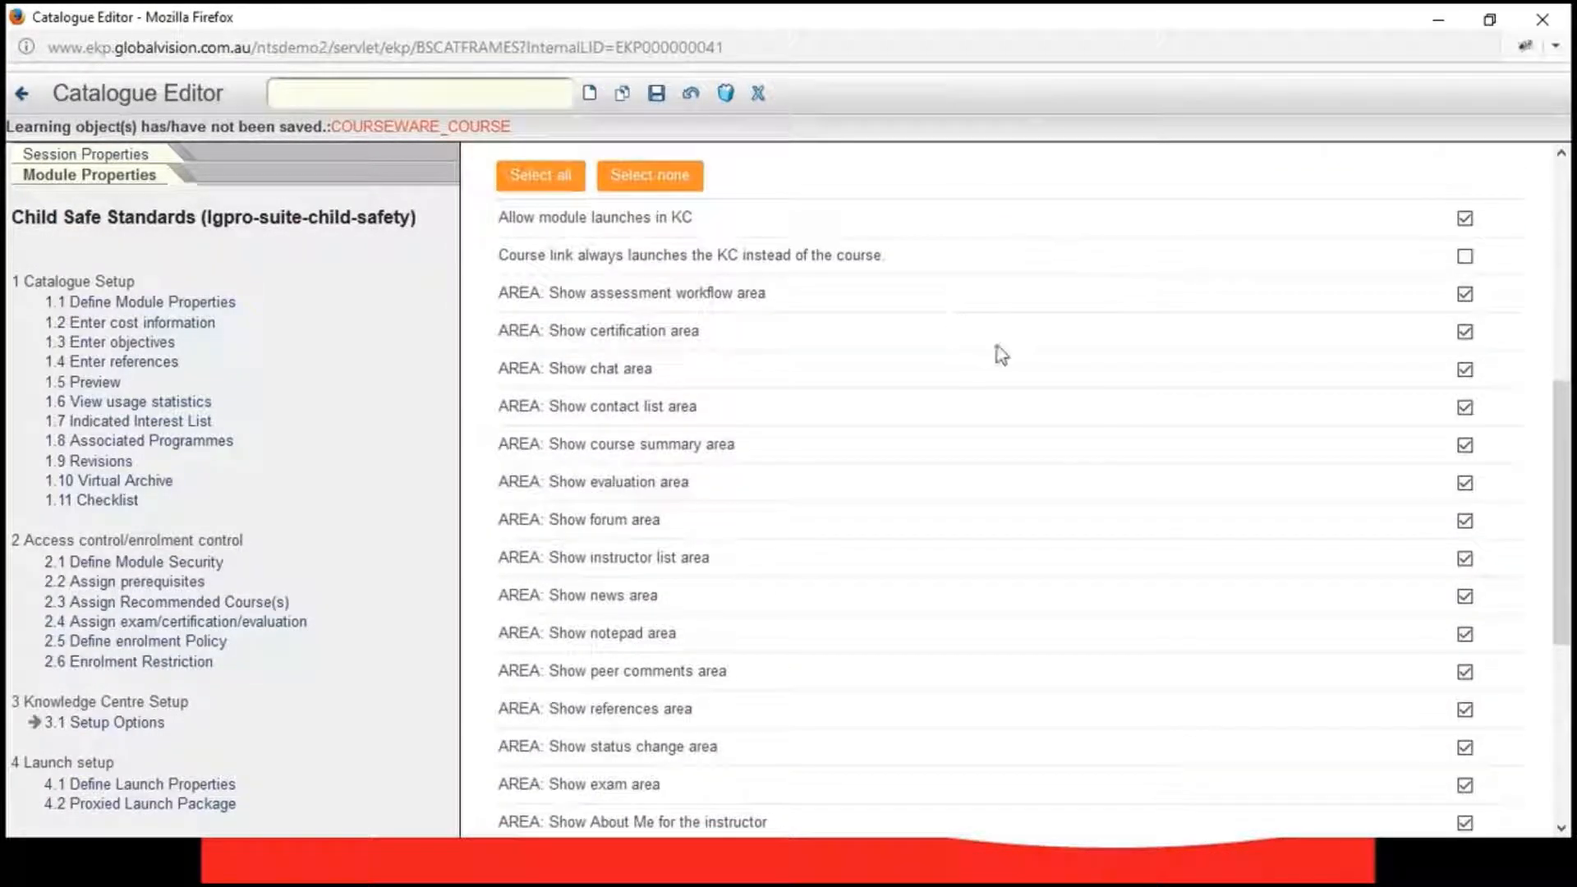
{"action": "scroll", "coordinate": [1058, 346], "scroll_direction": "down", "scroll_amount": 2}
{"action": "scroll", "coordinate": [1071, 388], "scroll_direction": "up", "scroll_amount": 3}
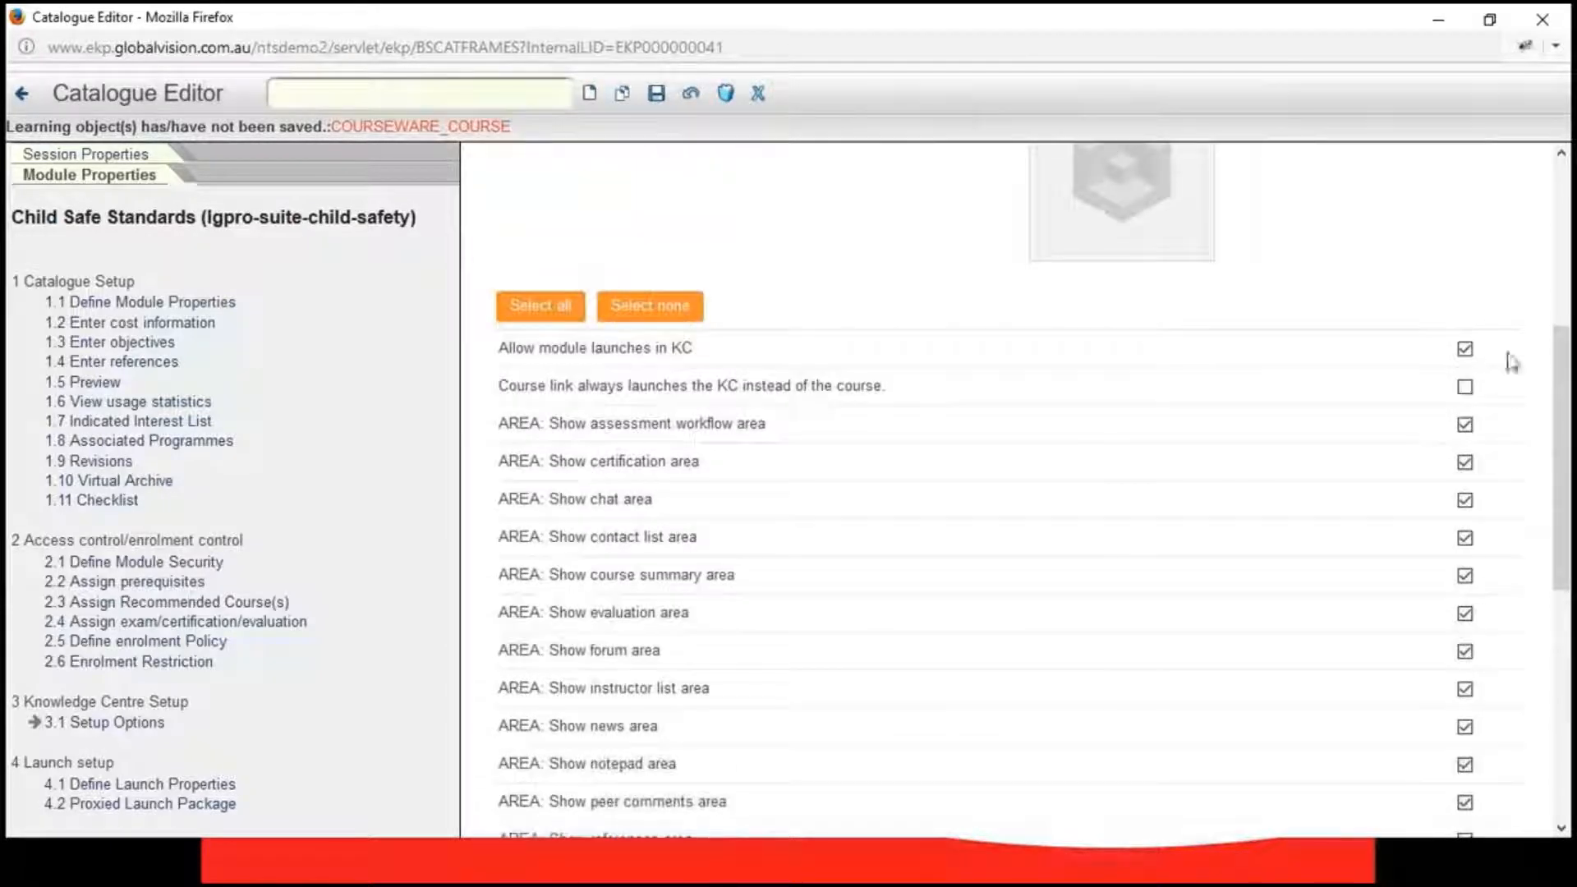
{"action": "scroll", "coordinate": [1127, 440], "scroll_direction": "down", "scroll_amount": 2}
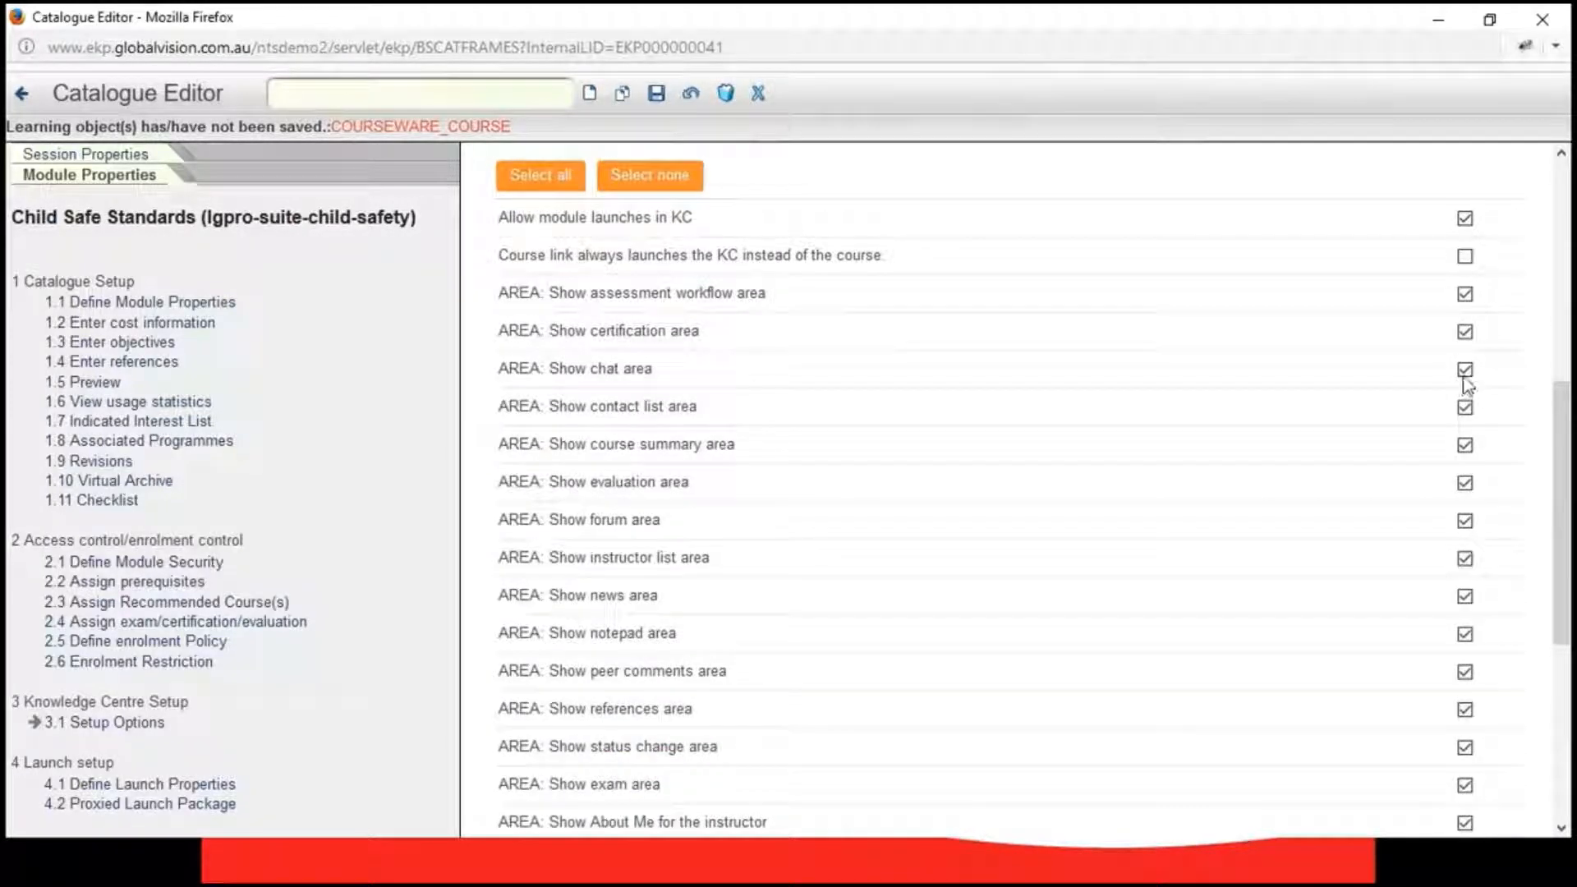
- Hide the certification, chat and evaluation areas in the Child Safe Standards Knowledge Centre options and save the module
{"action": "left_click", "coordinate": [1466, 371]}
{"action": "scroll", "coordinate": [1250, 493], "scroll_direction": "down", "scroll_amount": 5}
{"action": "scroll", "coordinate": [1250, 486], "scroll_direction": "up", "scroll_amount": 3}
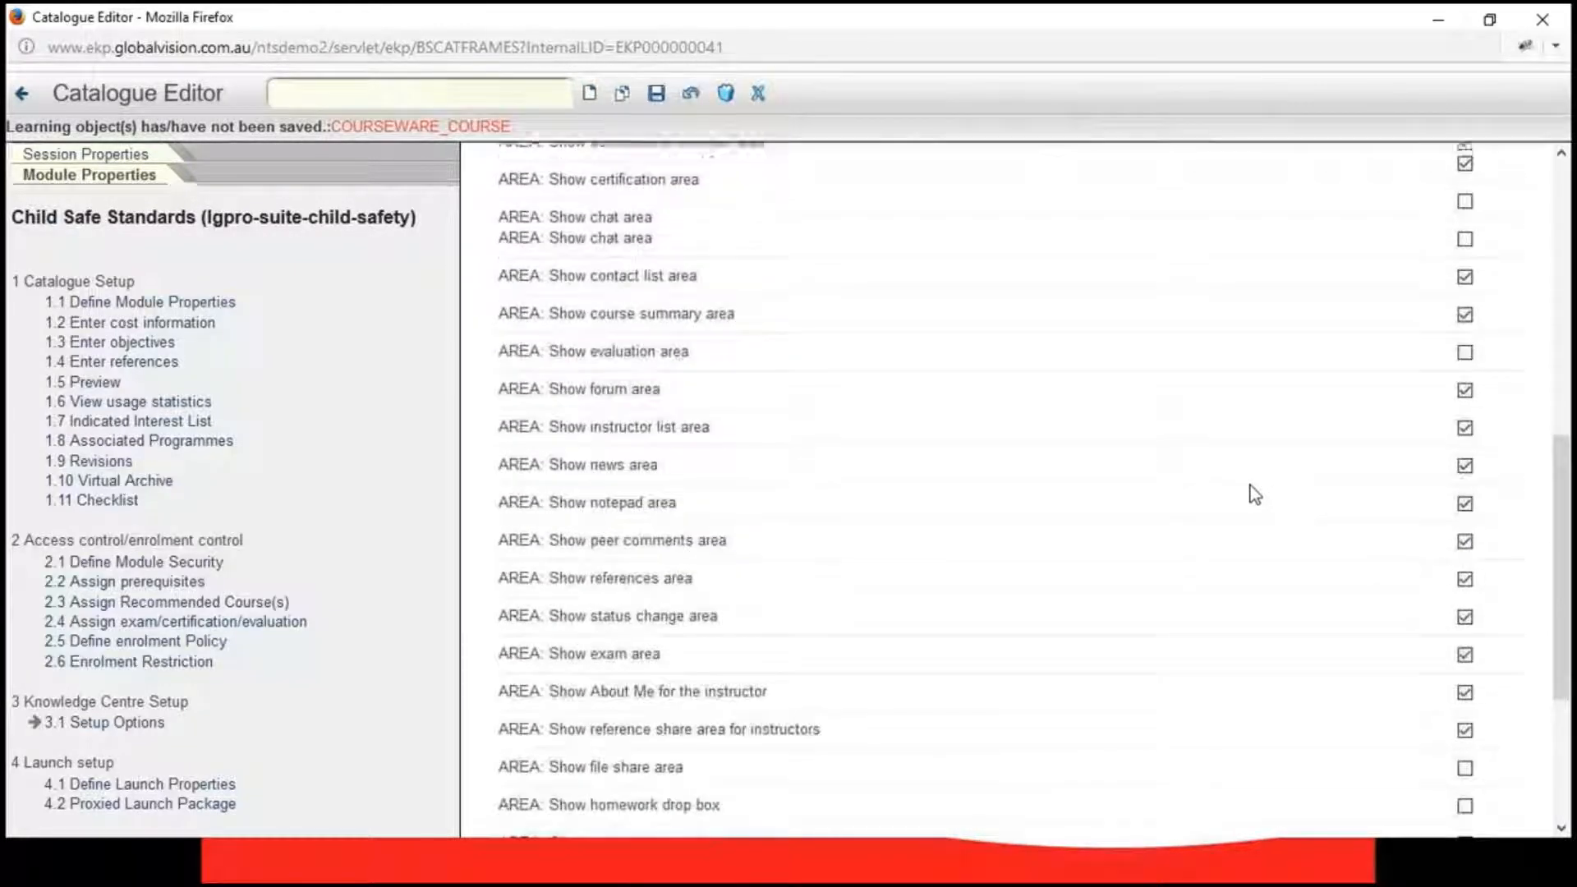
{"action": "scroll", "coordinate": [1254, 493], "scroll_direction": "down", "scroll_amount": 3}
{"action": "scroll", "coordinate": [1255, 493], "scroll_direction": "up", "scroll_amount": 3}
{"action": "scroll", "coordinate": [1255, 493], "scroll_direction": "up", "scroll_amount": 5}
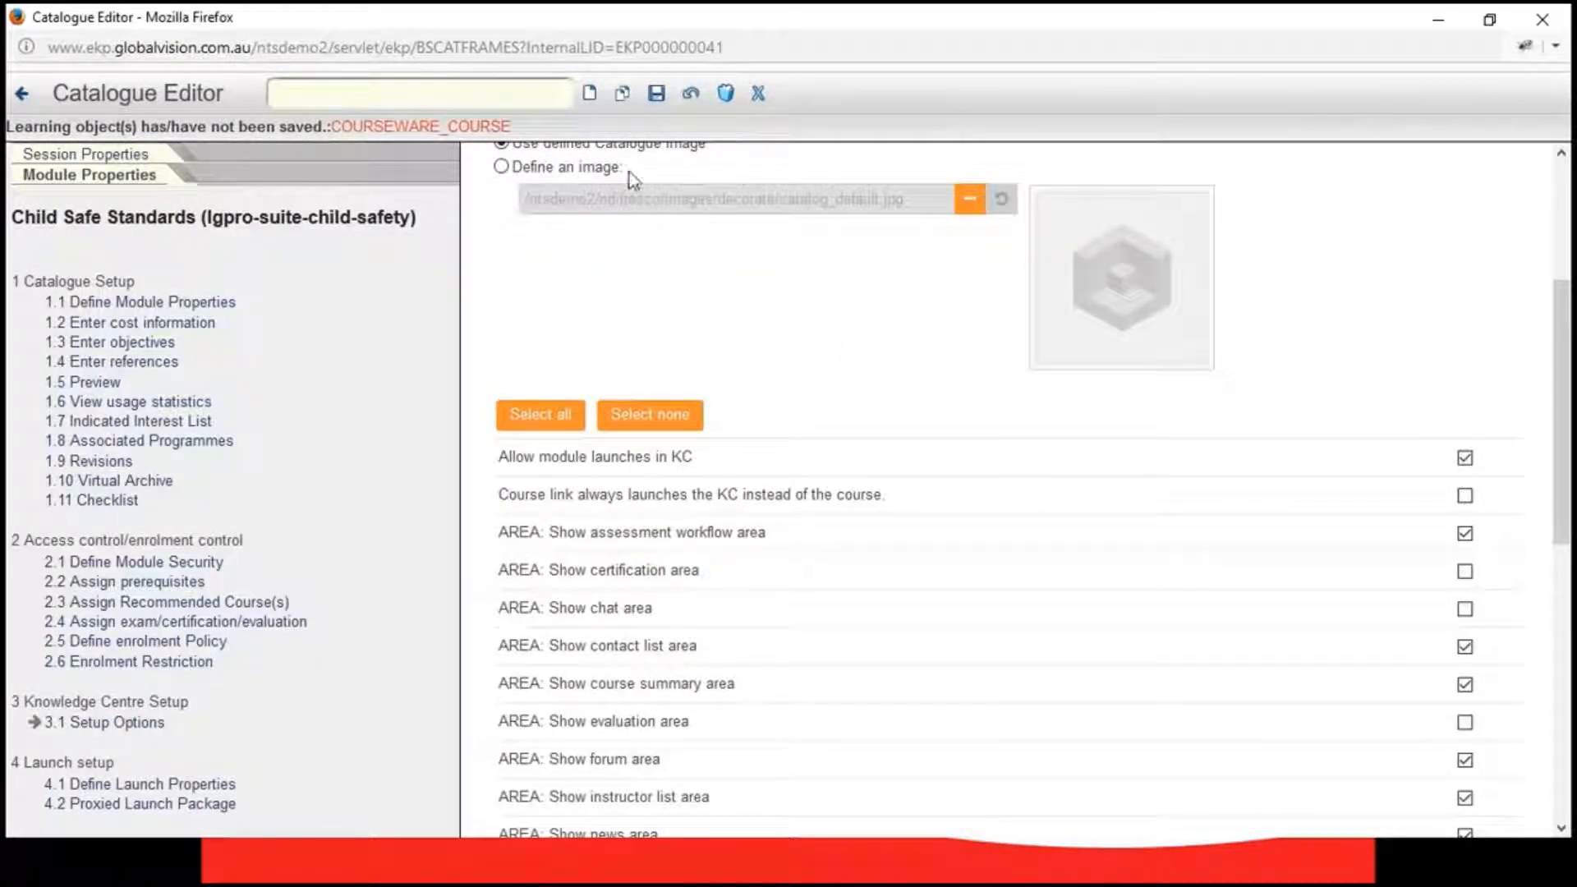
{"action": "left_click", "coordinate": [656, 95]}
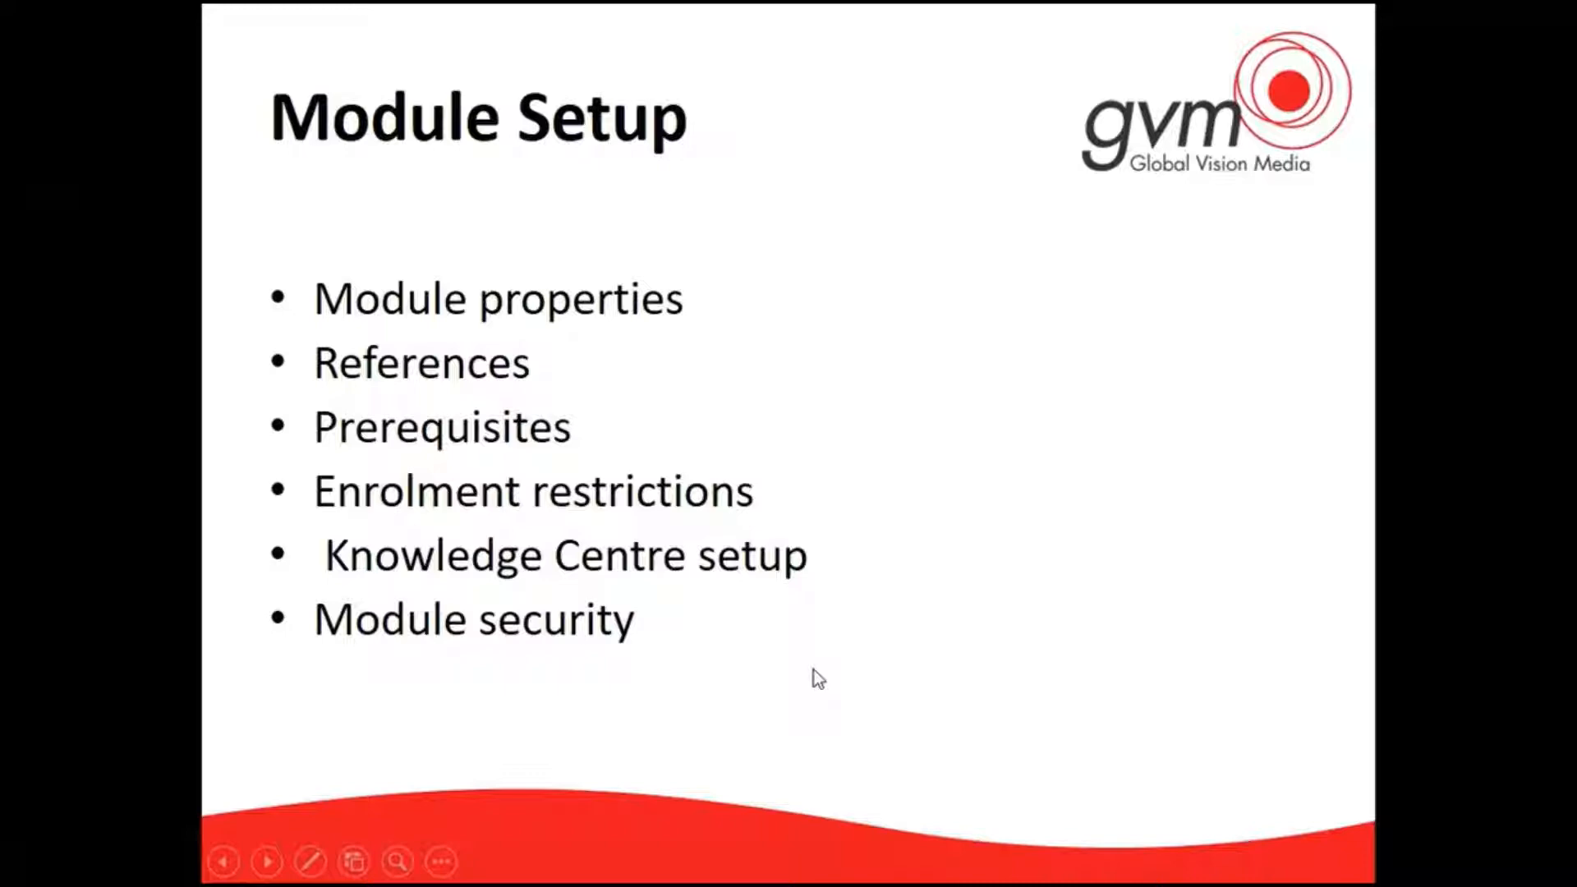
{"action": "key", "text": "alt+Tab"}
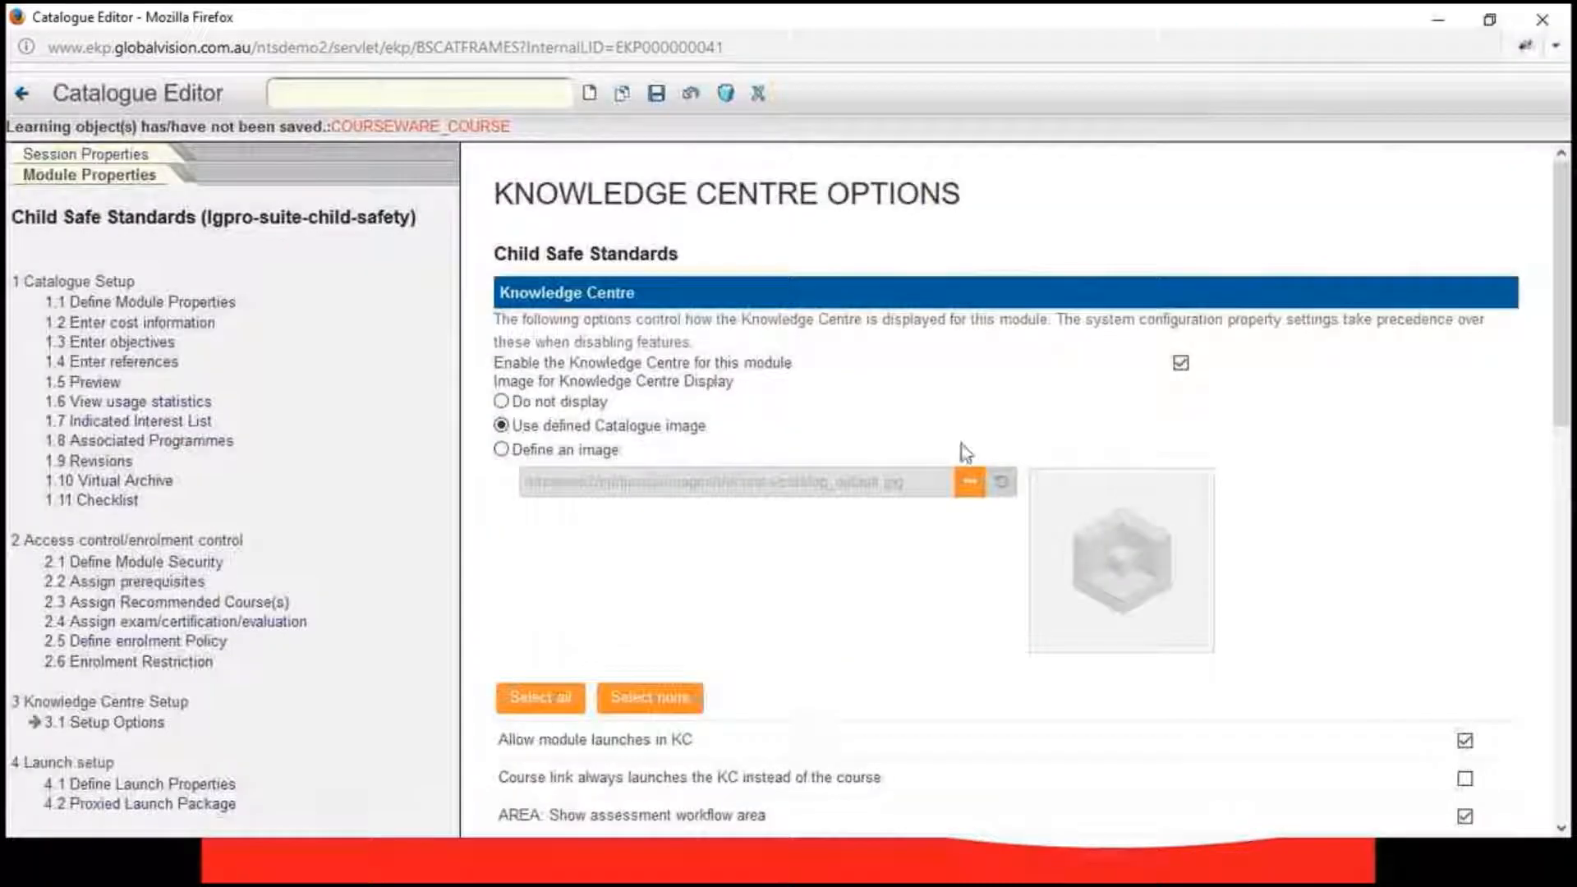
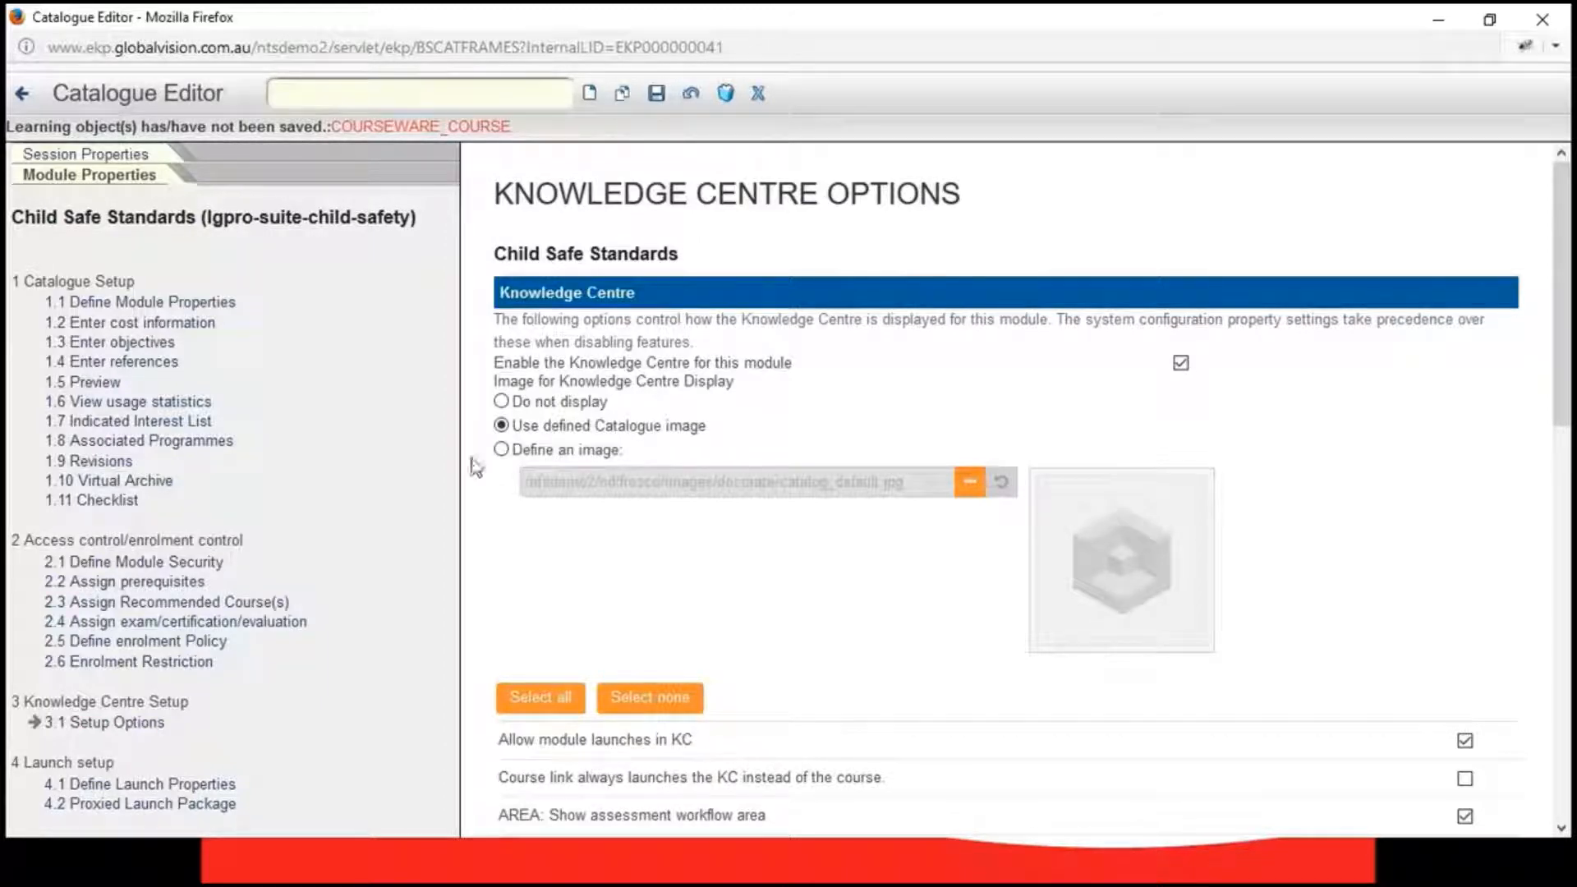
- Open the module security permissions for Child Safe Standards and view the criteria types available for read-only access
{"action": "left_click", "coordinate": [142, 565]}
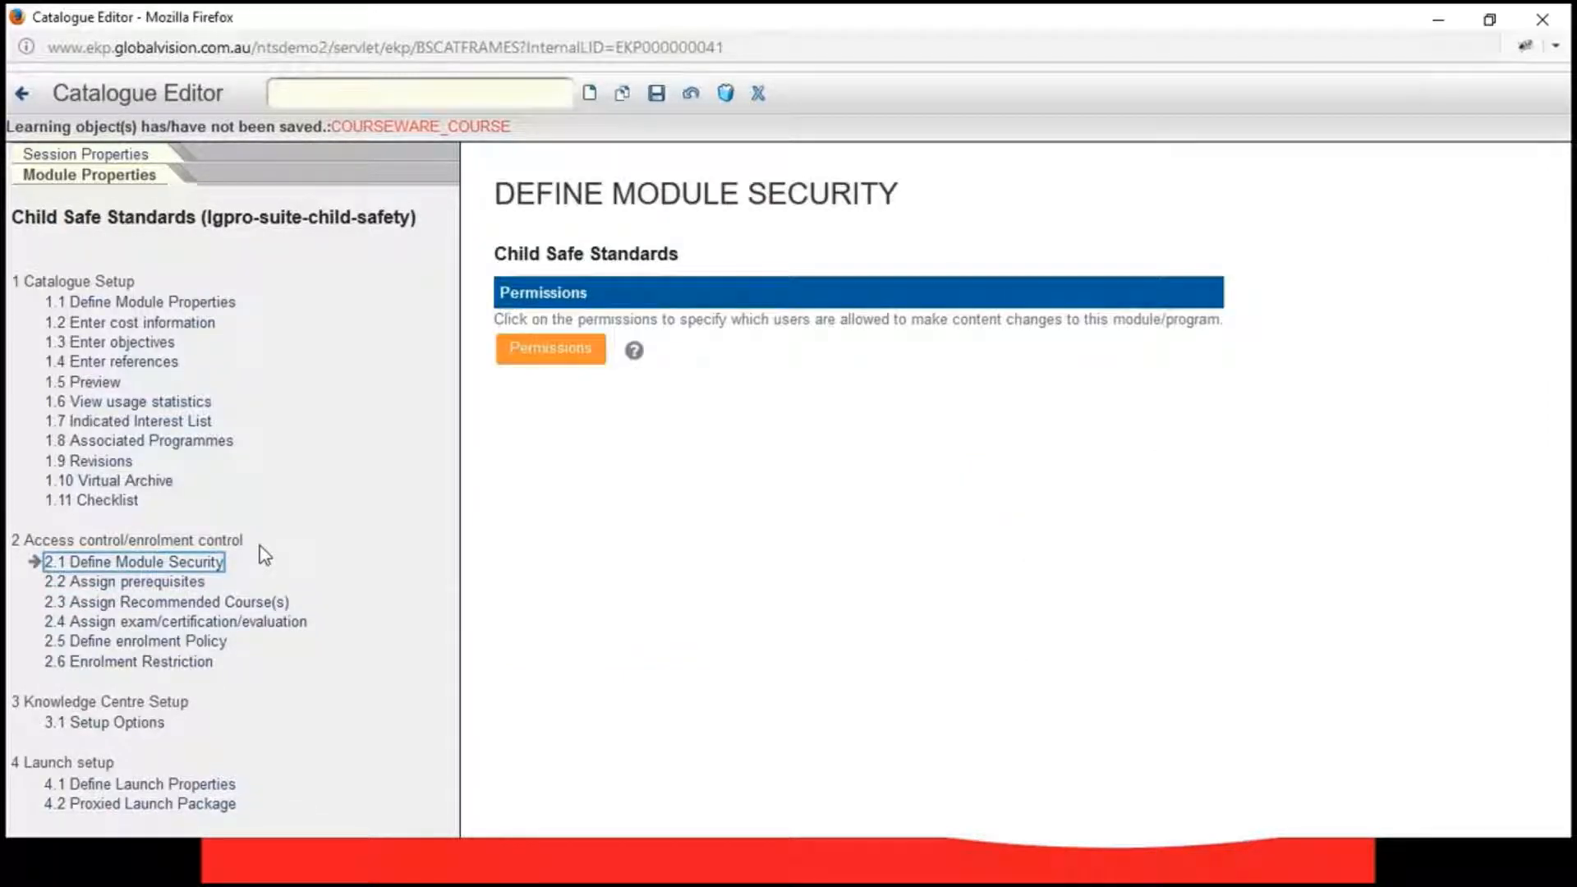
{"action": "left_click", "coordinate": [557, 358]}
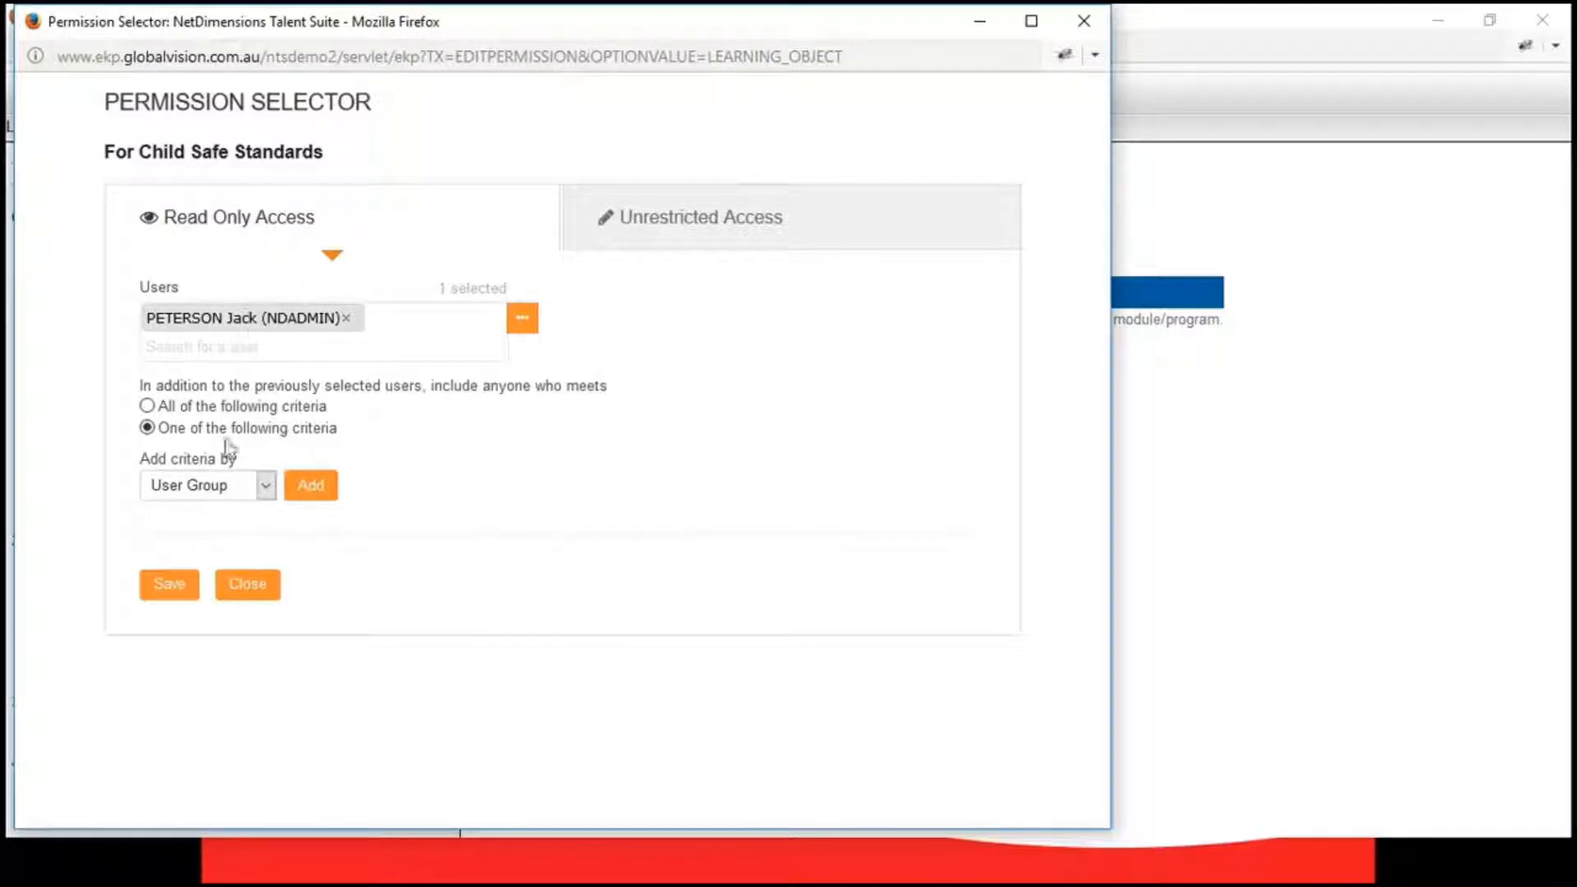
{"action": "left_click", "coordinate": [265, 486]}
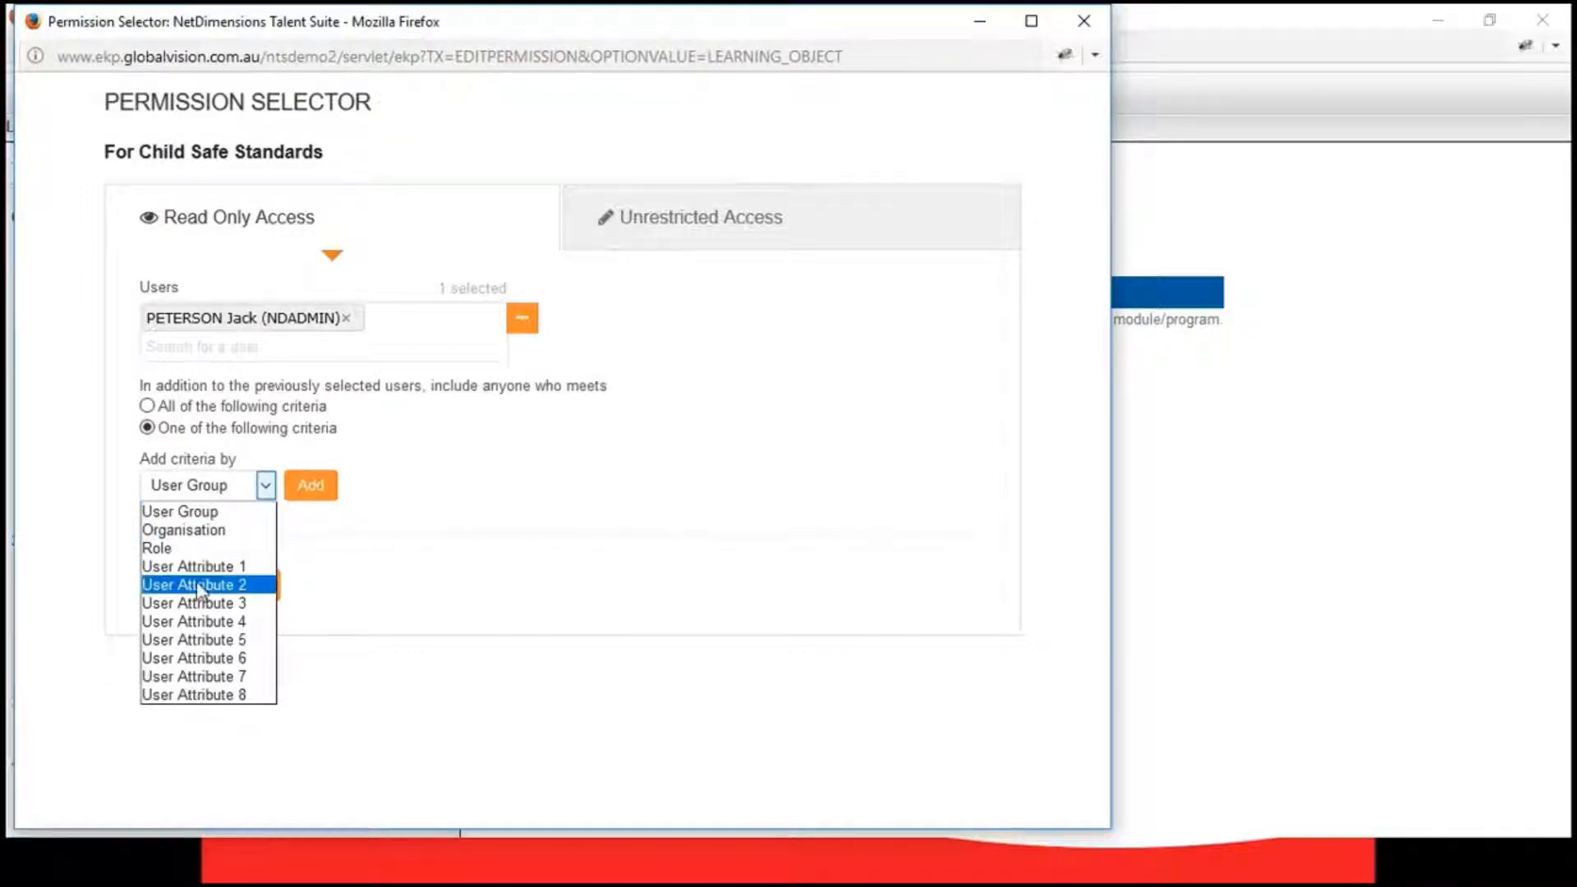
{"action": "left_click", "coordinate": [478, 484]}
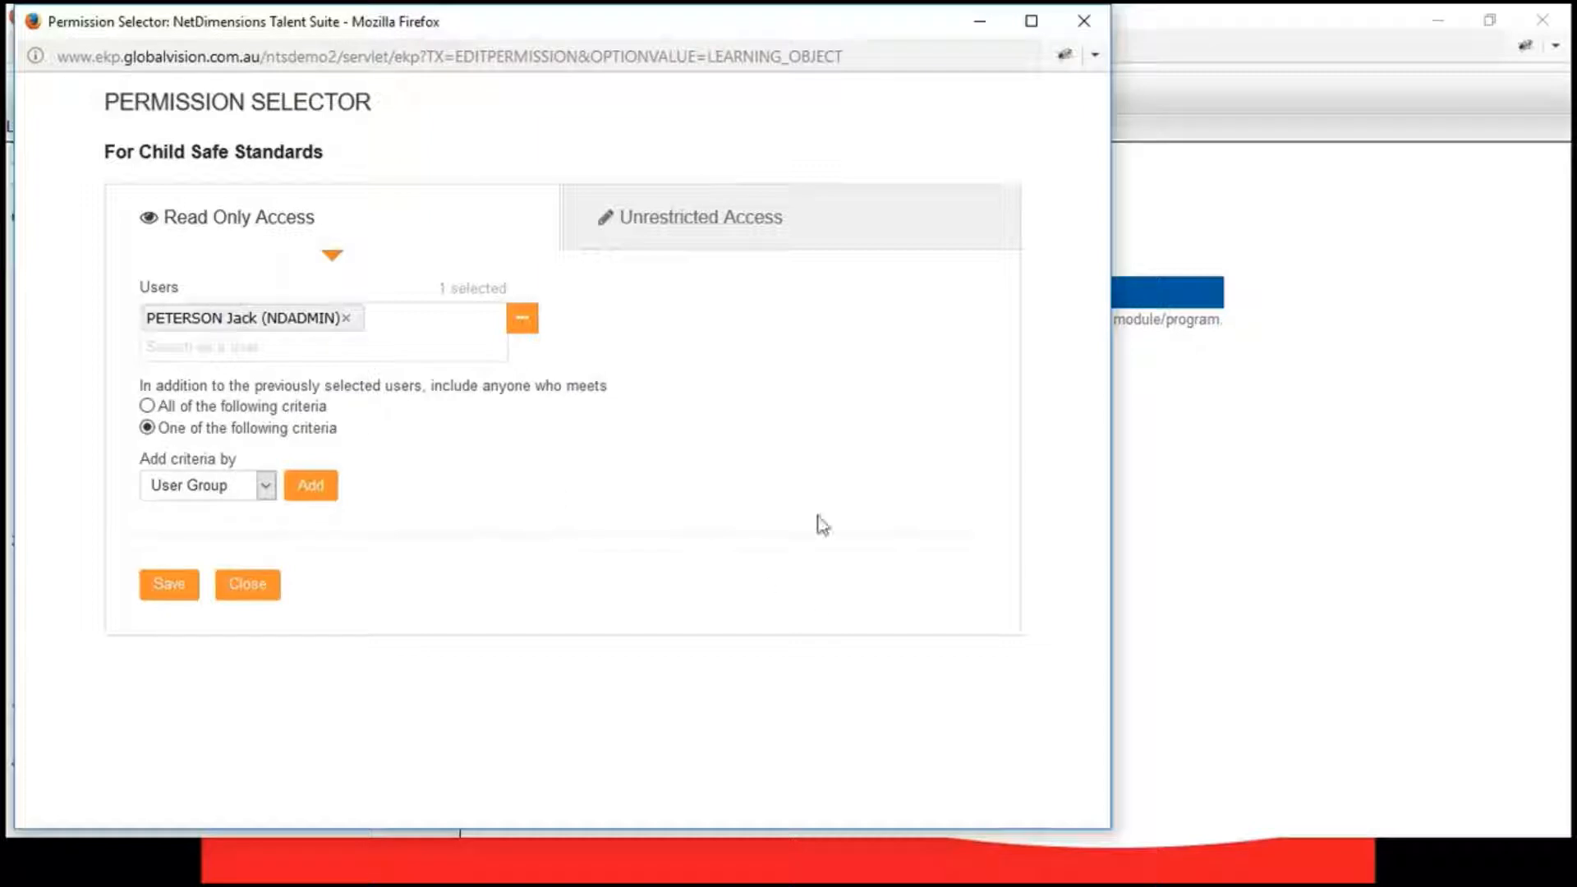
- View the unrestricted access permissions for Child Safe Standards and close the permission selector
{"action": "left_click", "coordinate": [851, 228]}
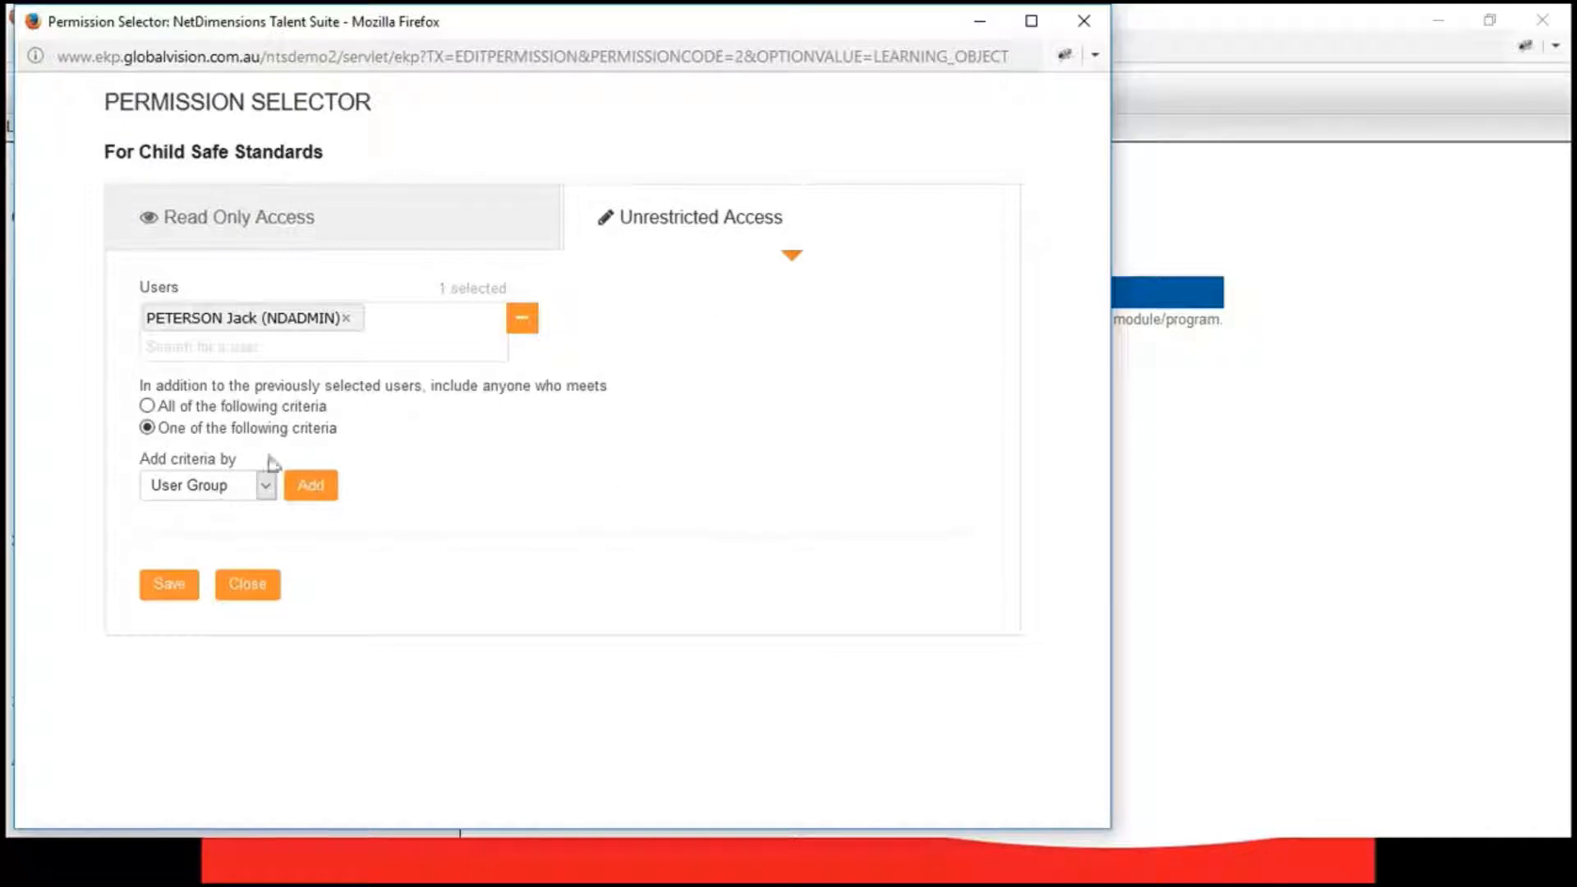
{"action": "left_click", "coordinate": [195, 602]}
{"action": "left_click", "coordinate": [264, 592]}
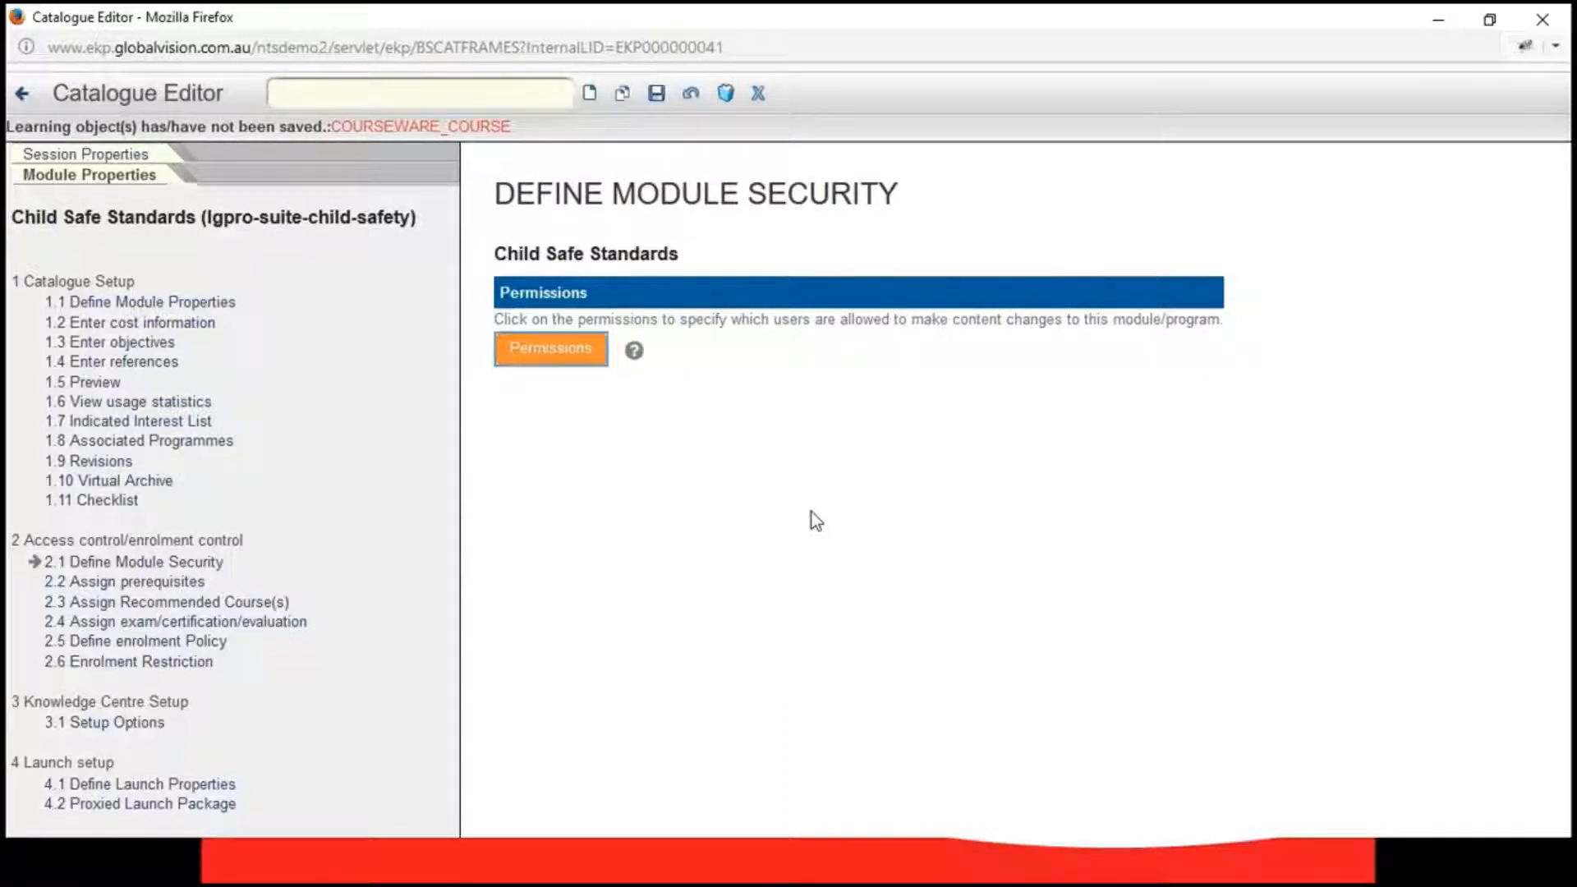
- Close the Catalogue Editor and advance the slide show to the Session Setup slide
{"action": "left_click", "coordinate": [758, 92]}
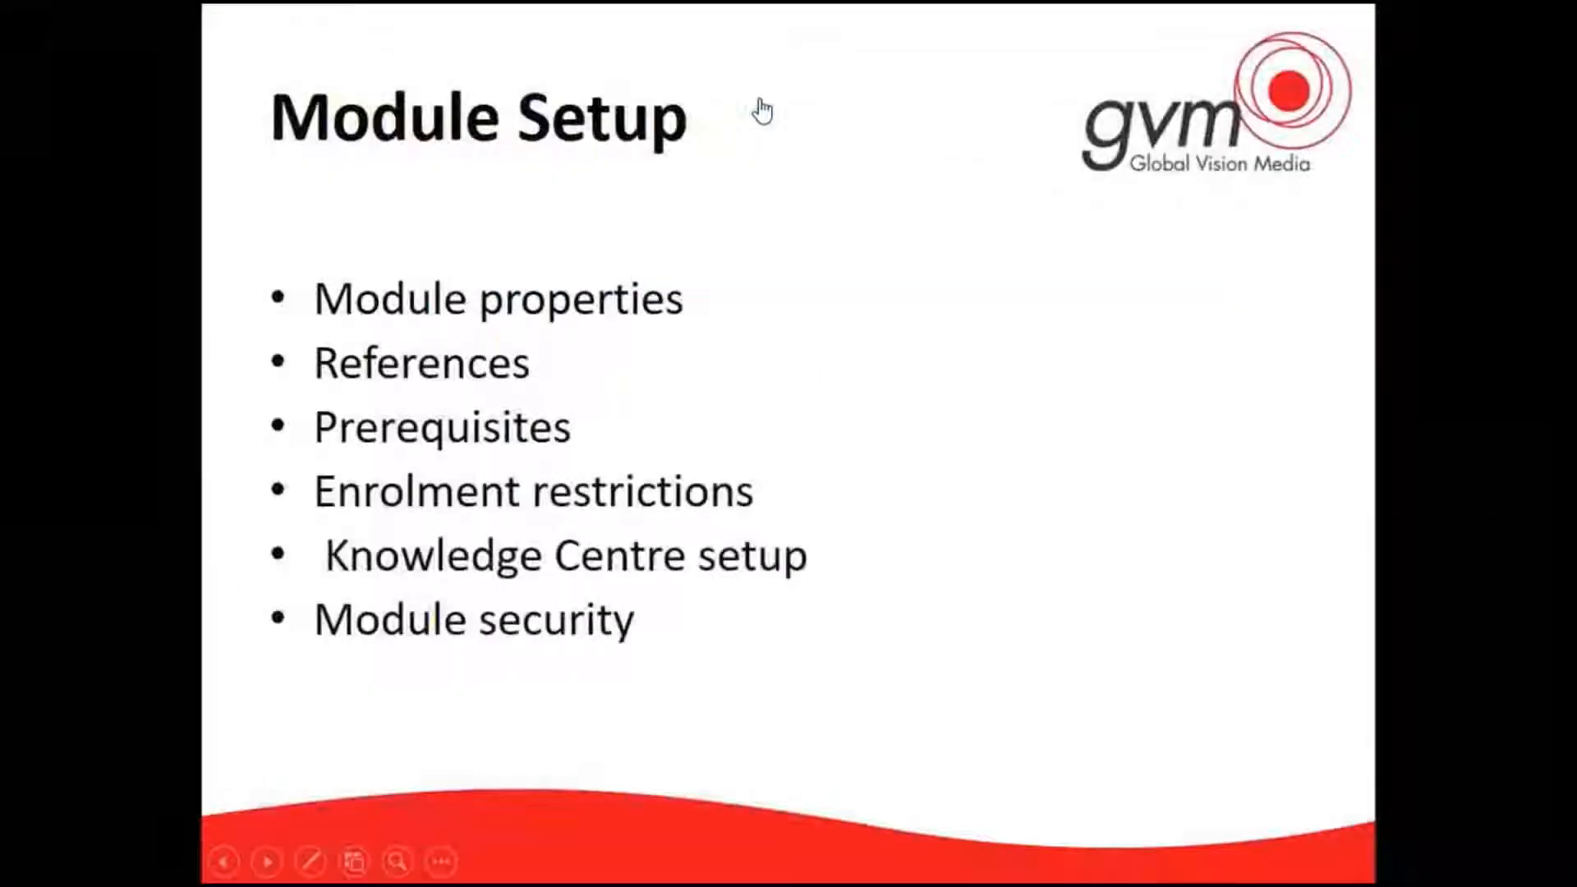
{"action": "left_click", "coordinate": [663, 704]}
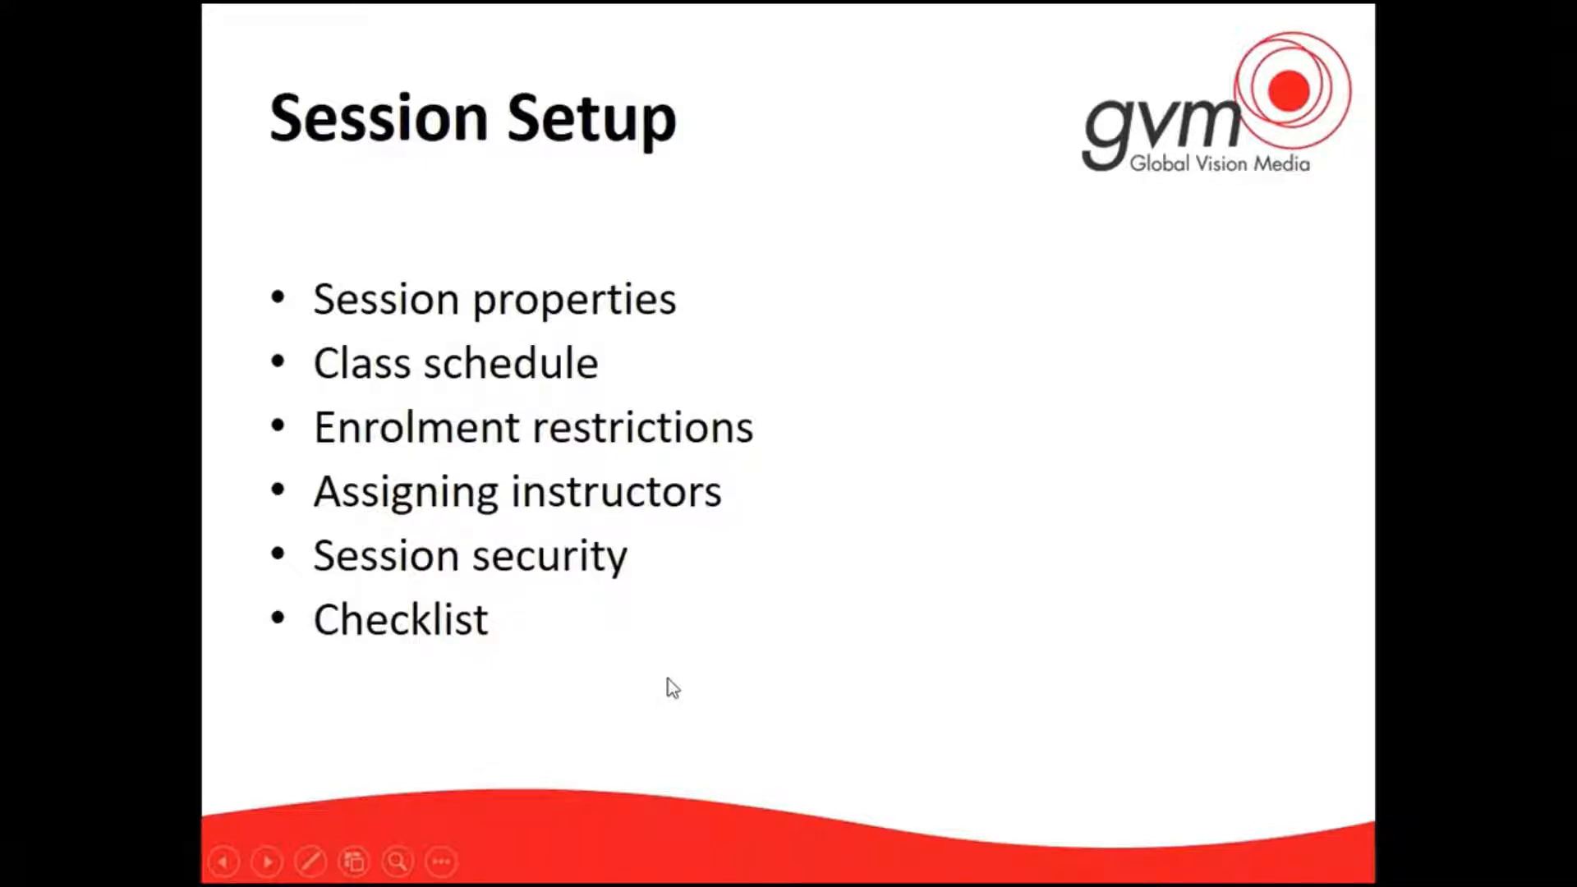
- Switch to Firefox, close the Courseware Editor and bring up the Learning Modules page
{"action": "key", "text": "alt+Tab"}
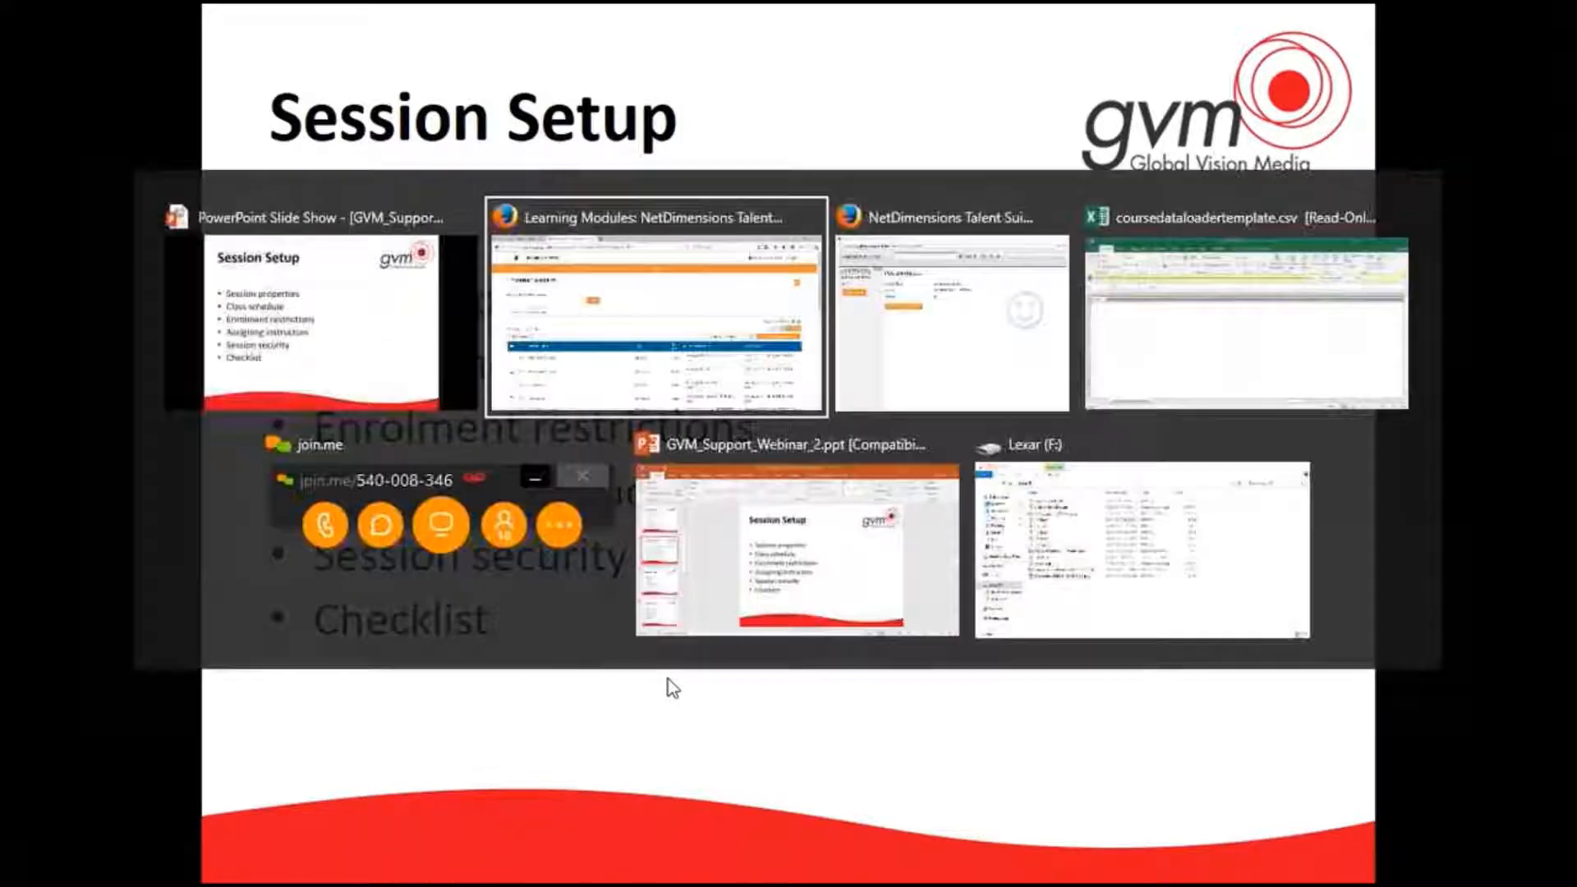
{"action": "key", "text": "alt+Tab"}
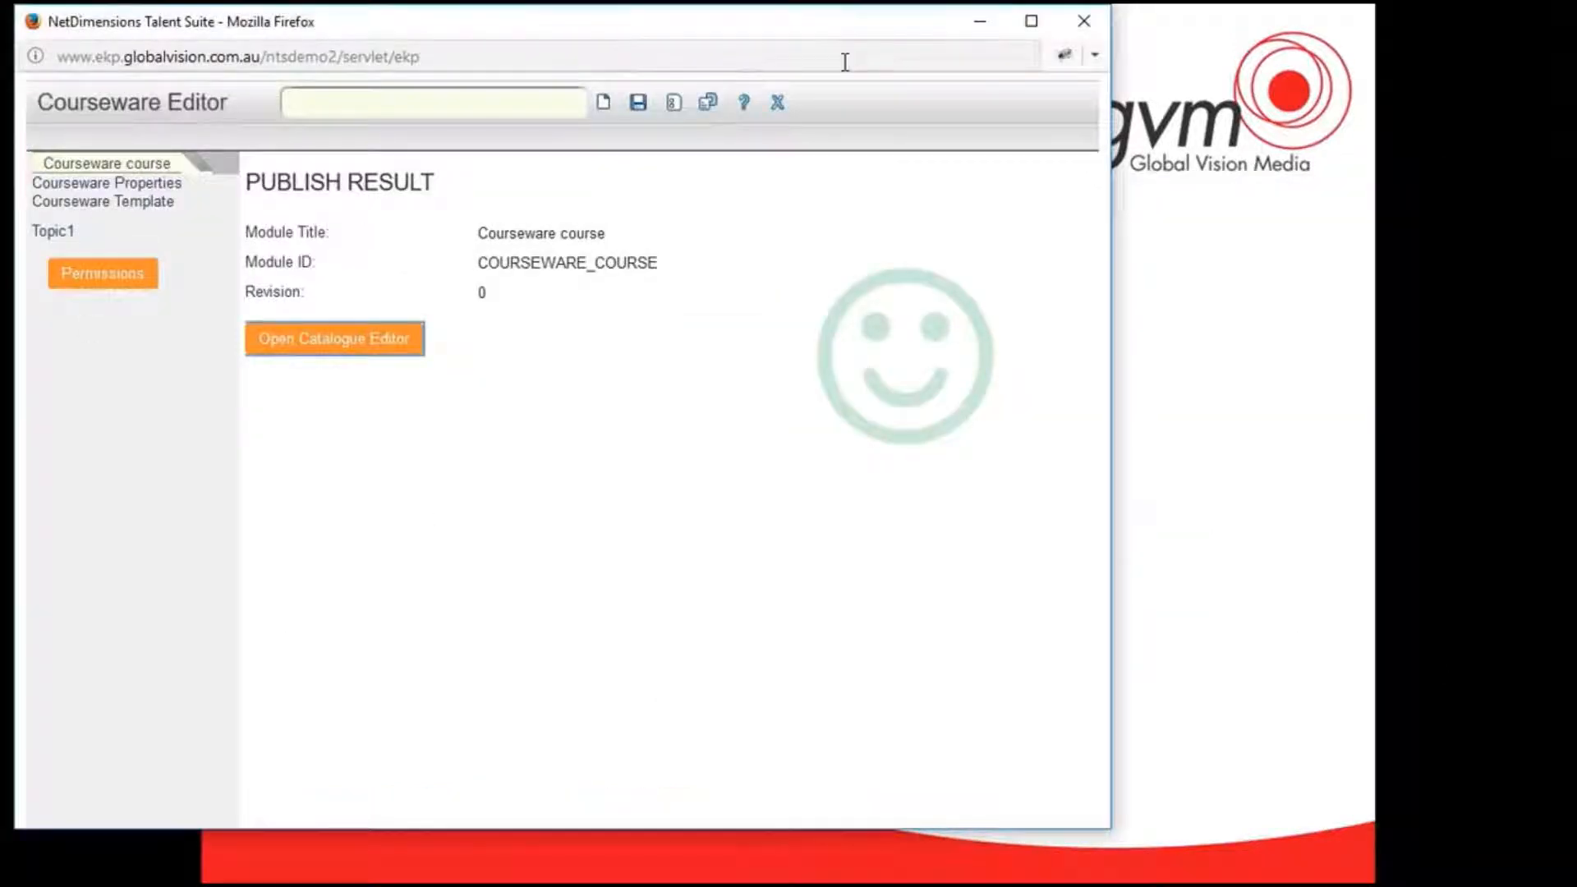
{"action": "left_click", "coordinate": [777, 102]}
{"action": "key", "text": "alt+Tab"}
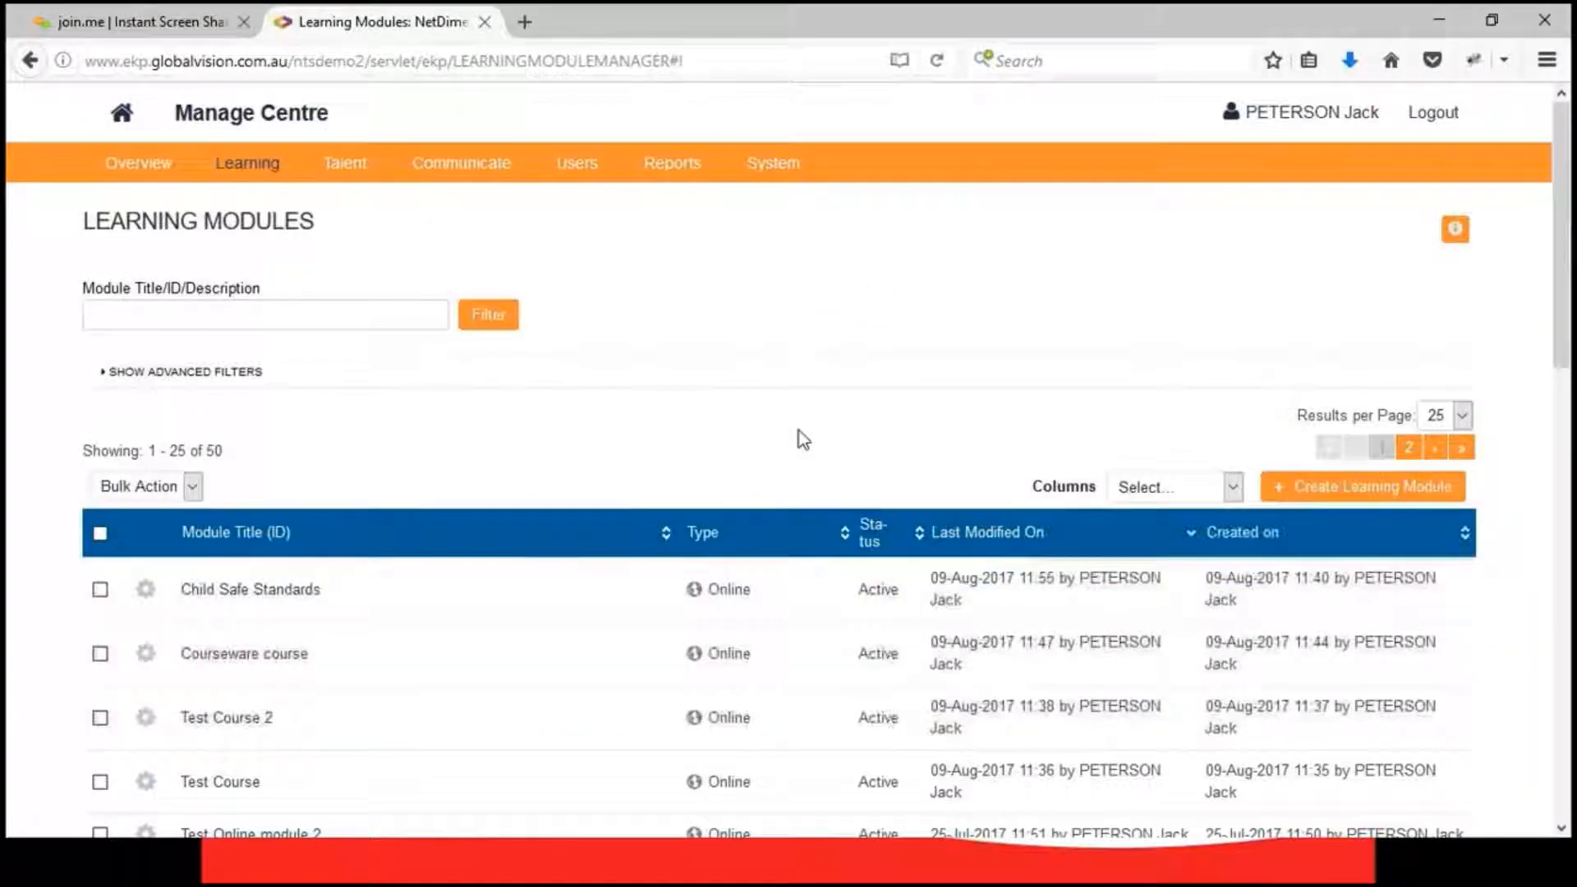
- Open the session properties of the Child Safe Standards module, view them and close the editor window
{"action": "left_click", "coordinate": [280, 597]}
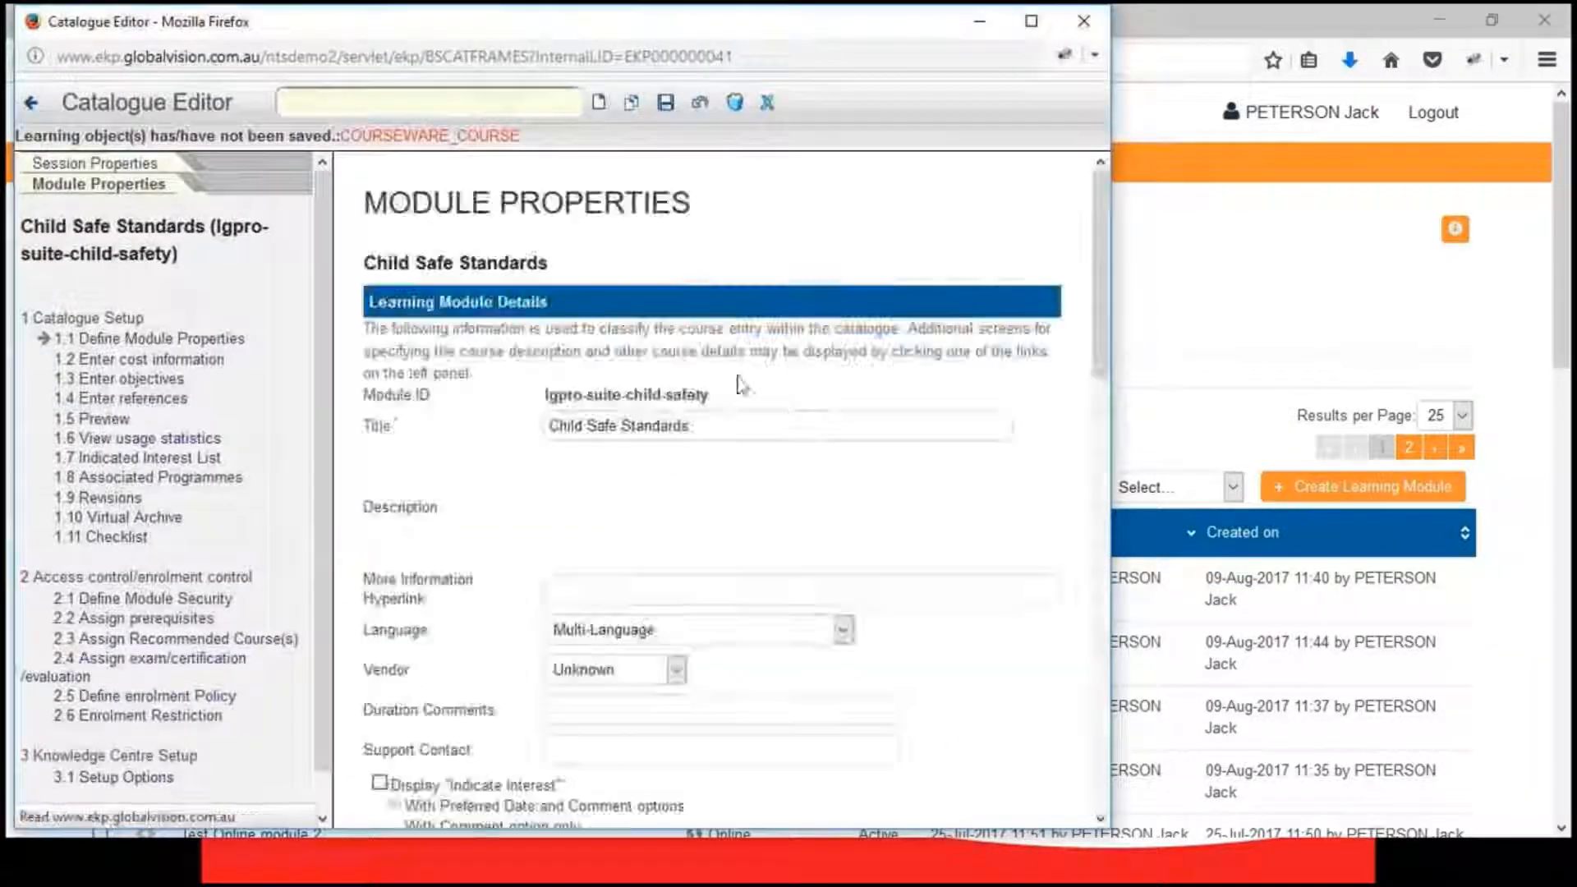
{"action": "left_click", "coordinate": [82, 163]}
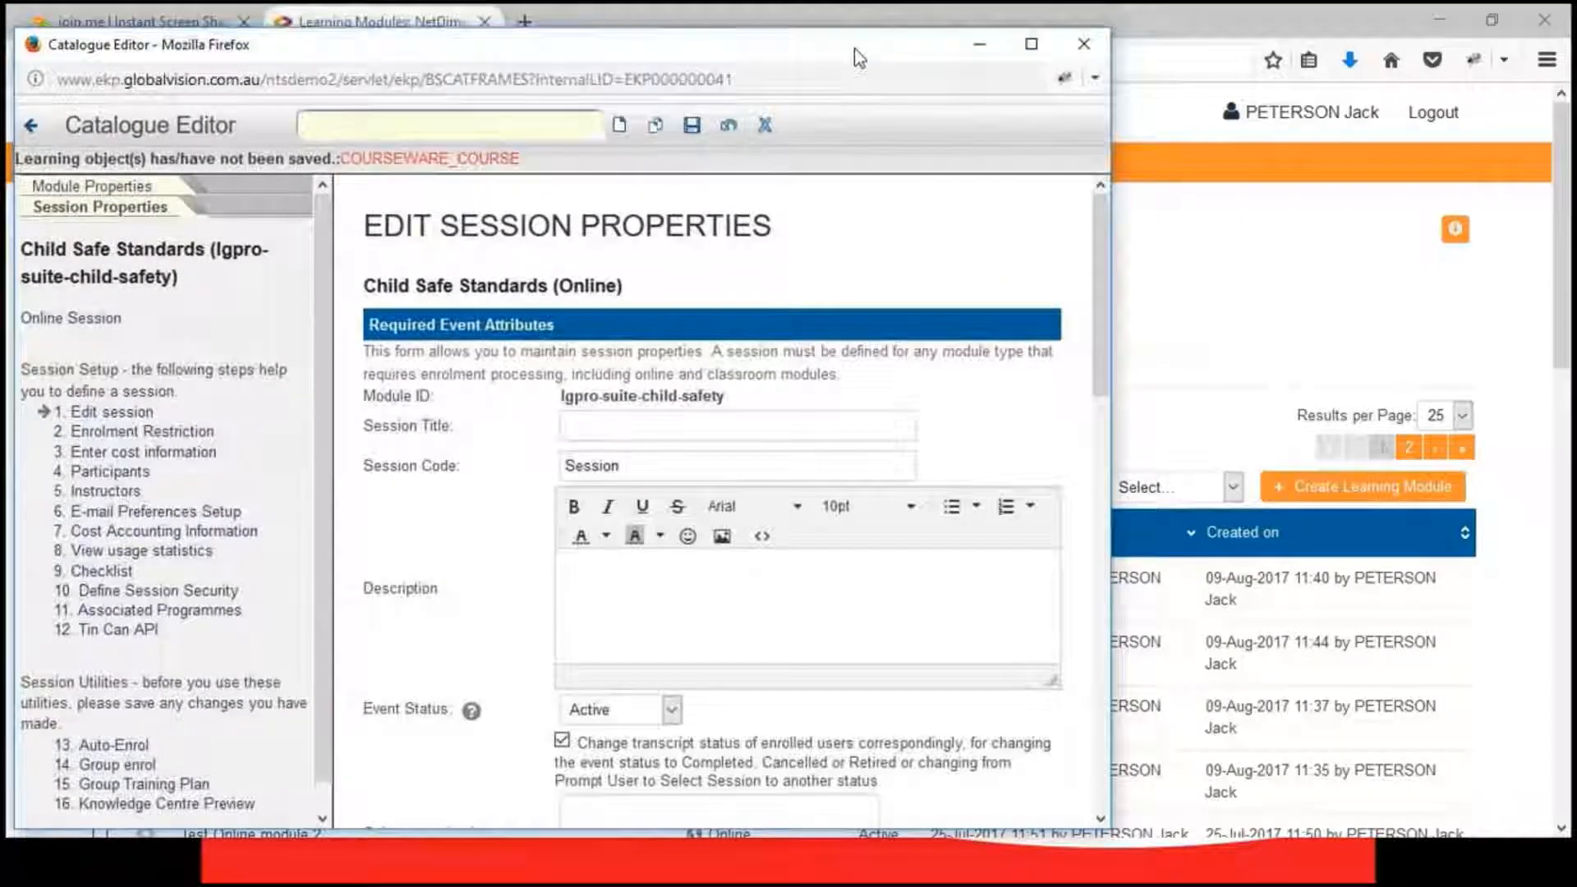
{"action": "left_click_drag", "start_coordinate": [859, 33], "coordinate": [1101, 41]}
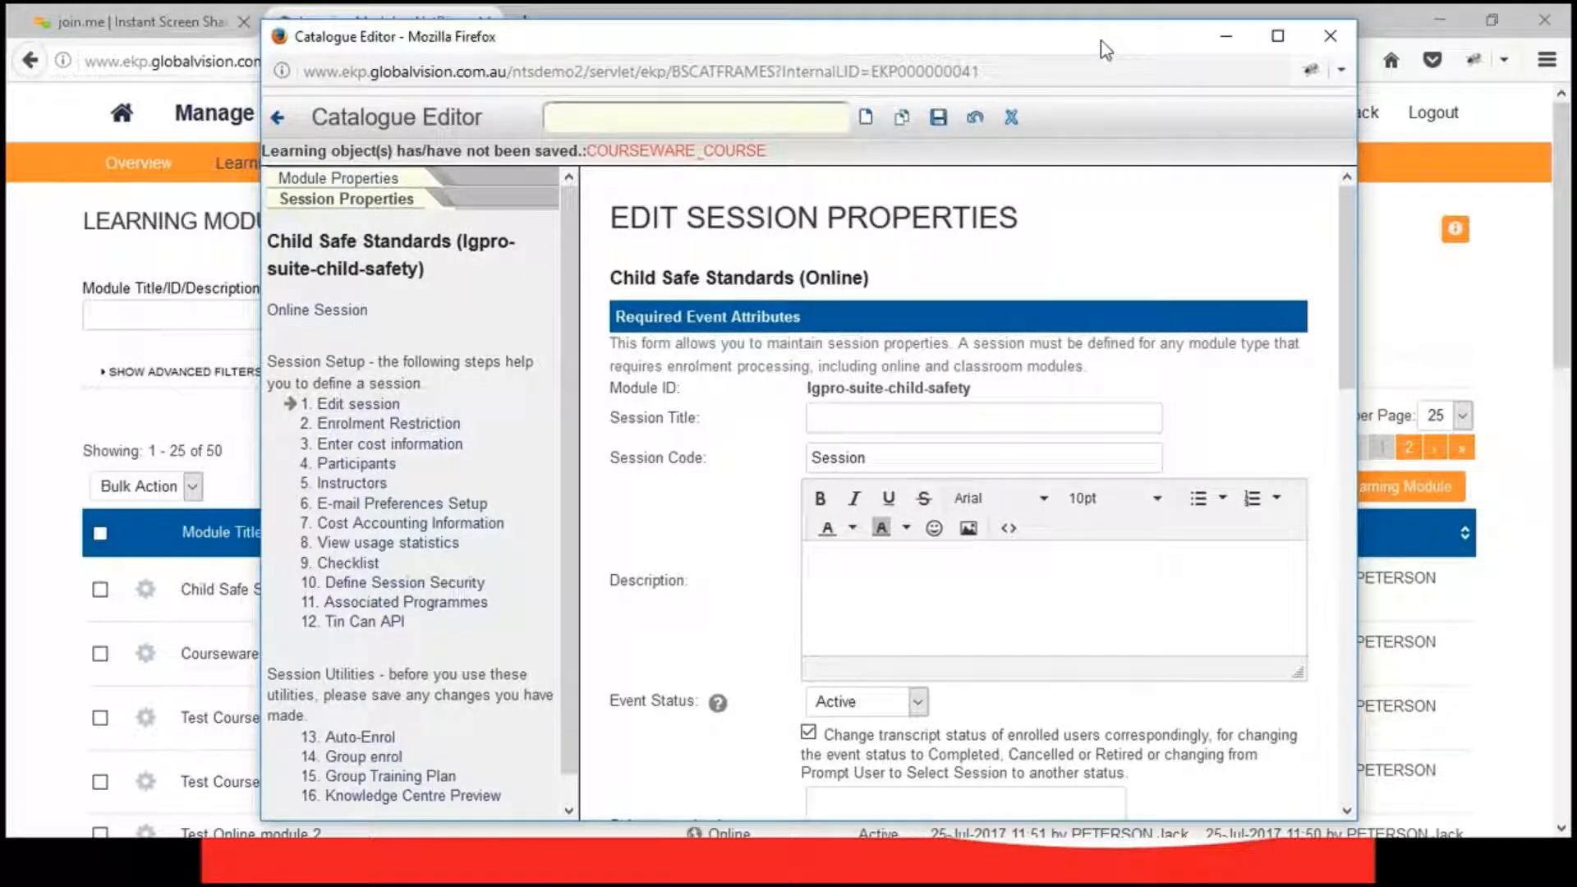
{"action": "left_click", "coordinate": [1353, 38]}
- Look through the learning modules list and show its advanced filters
{"action": "scroll", "coordinate": [553, 511], "scroll_direction": "down", "scroll_amount": 5}
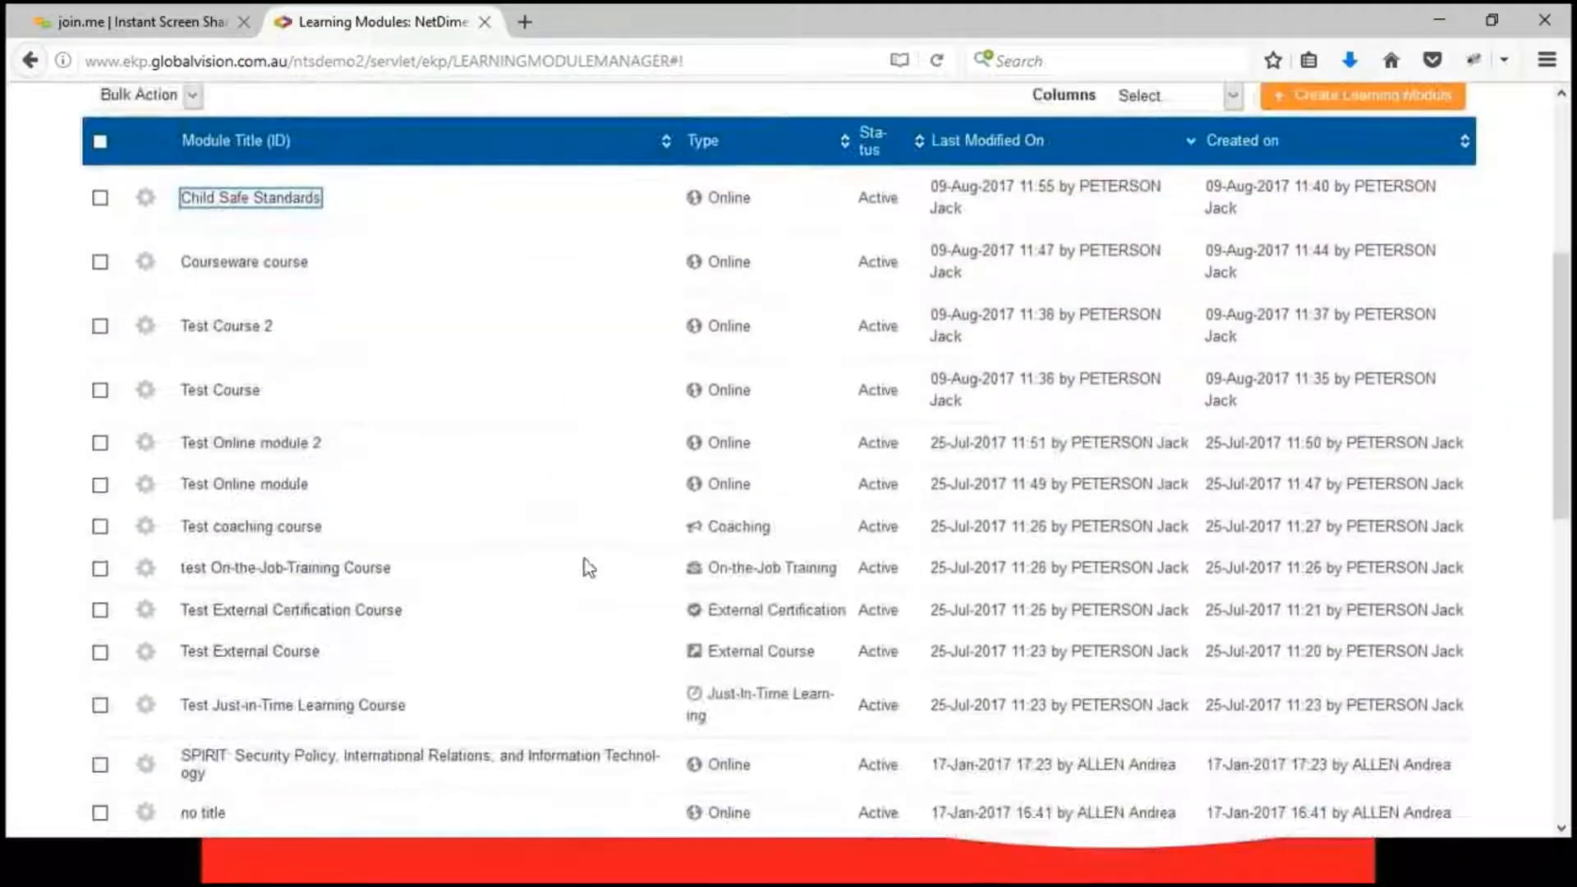
{"action": "scroll", "coordinate": [570, 556], "scroll_direction": "down", "scroll_amount": 2}
{"action": "scroll", "coordinate": [571, 556], "scroll_direction": "up", "scroll_amount": 5}
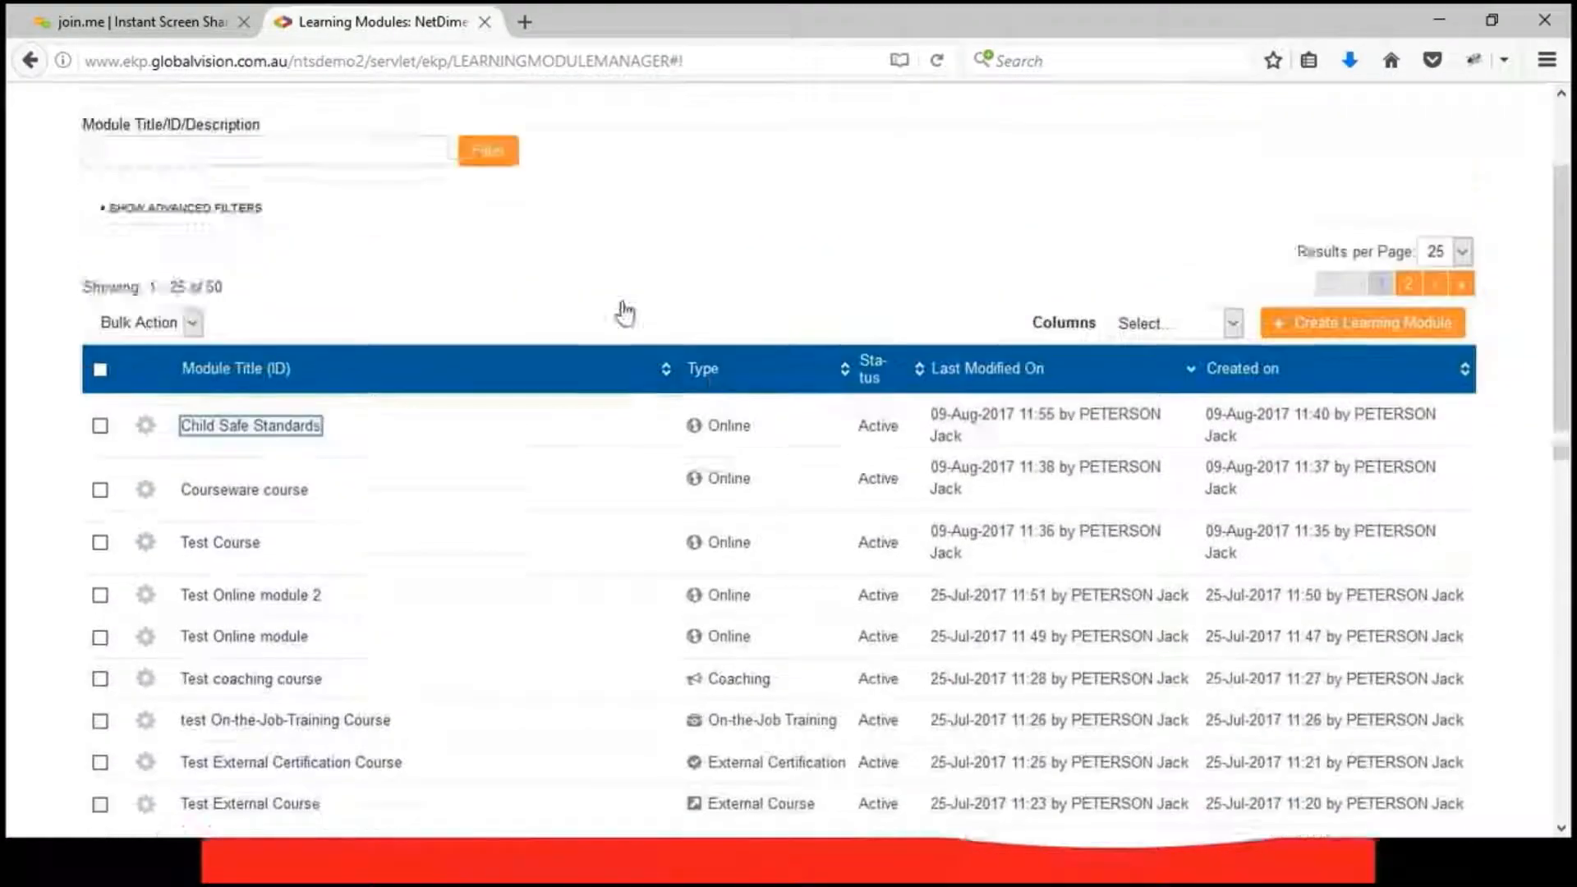
{"action": "scroll", "coordinate": [624, 312], "scroll_direction": "up", "scroll_amount": 3}
{"action": "left_click", "coordinate": [115, 373]}
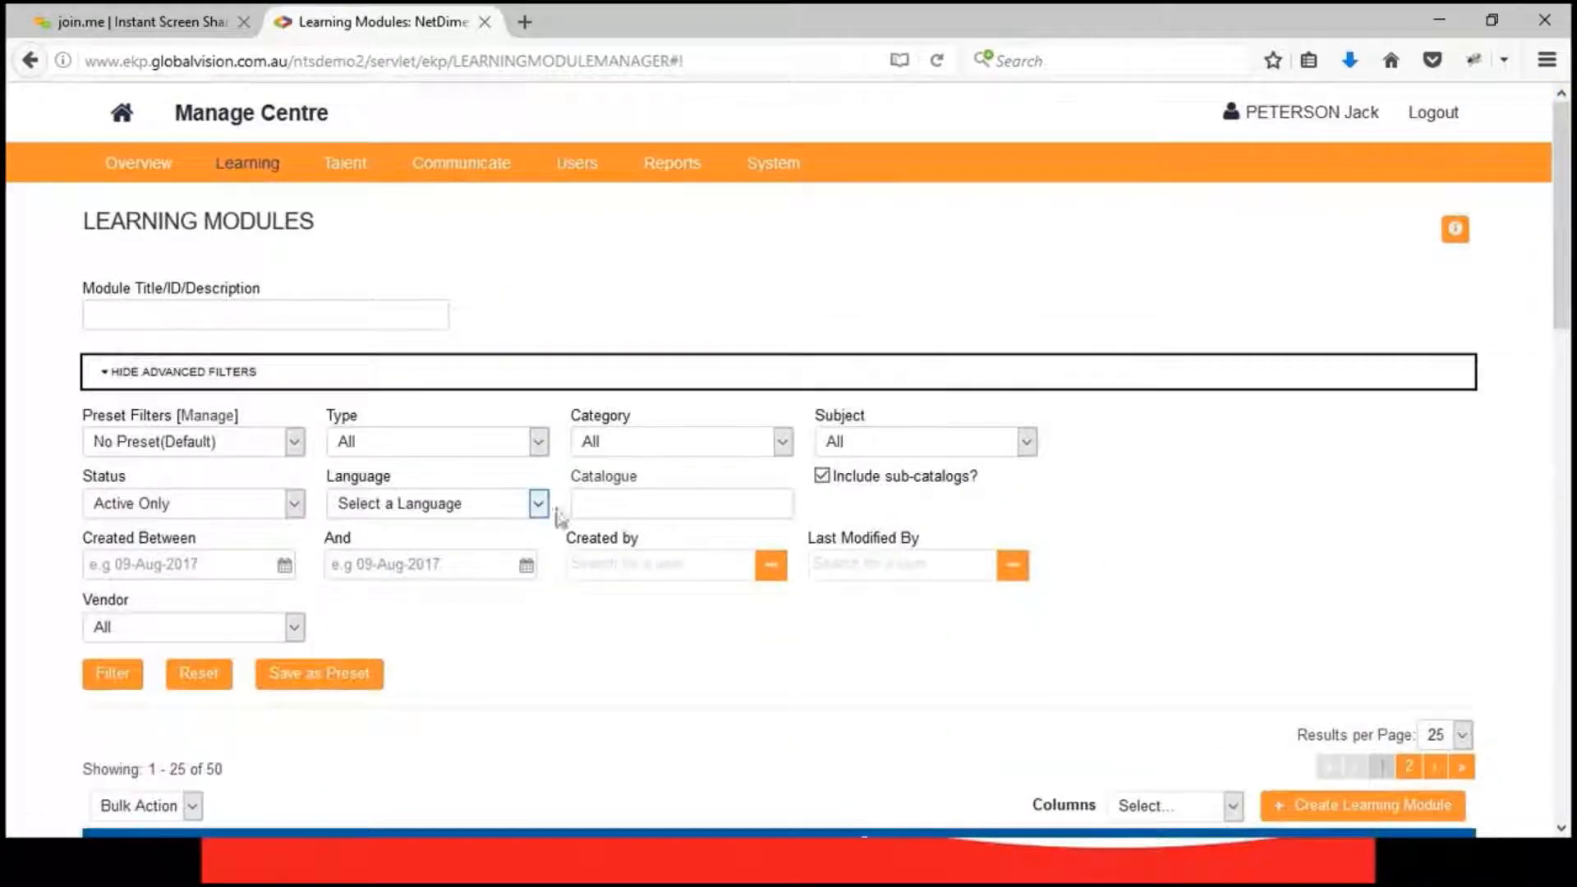
- Filter the learning modules list to show only modules of type Classroom
{"action": "left_click", "coordinate": [539, 444]}
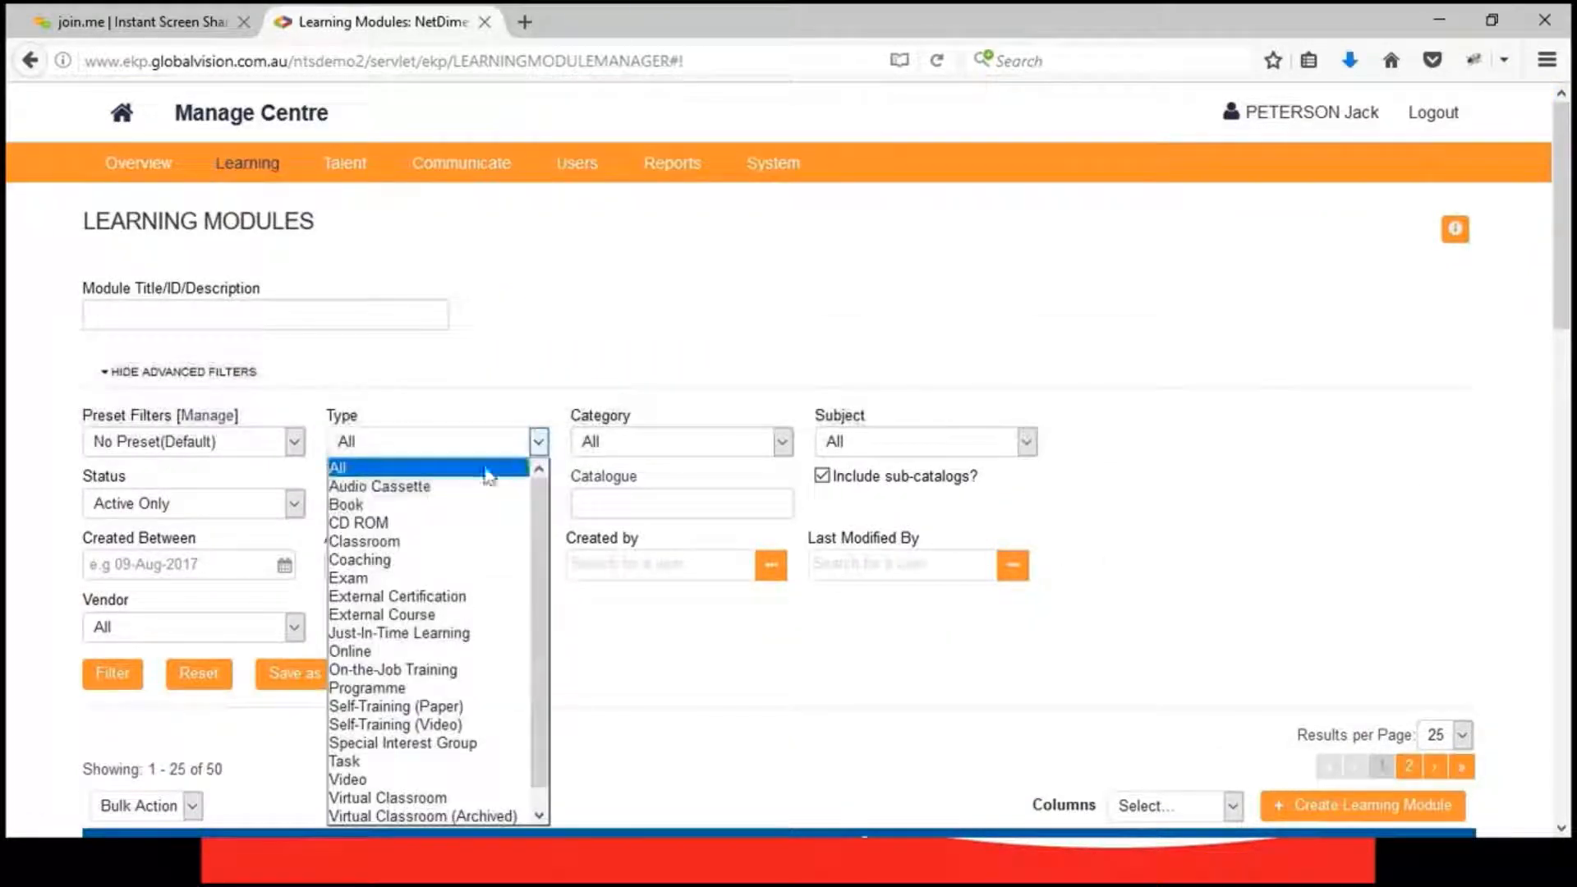
{"action": "left_click", "coordinate": [380, 544]}
{"action": "left_click", "coordinate": [115, 672]}
{"action": "scroll", "coordinate": [595, 664], "scroll_direction": "down", "scroll_amount": 3}
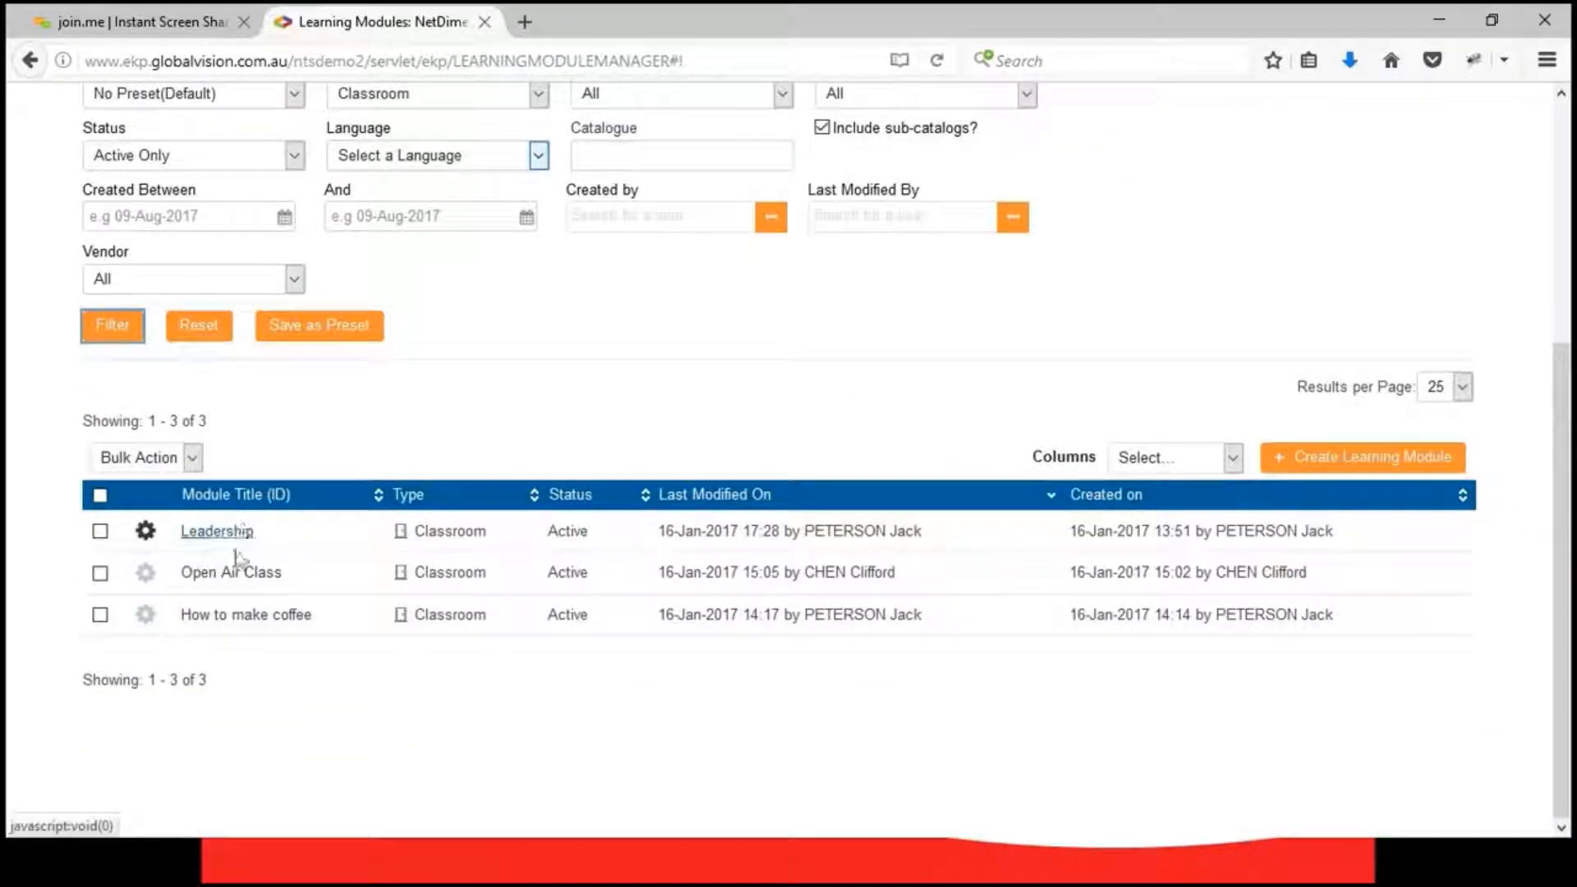
- Open the How to make coffee module in a maximized editor window and add a new session to it
{"action": "left_click", "coordinate": [234, 618]}
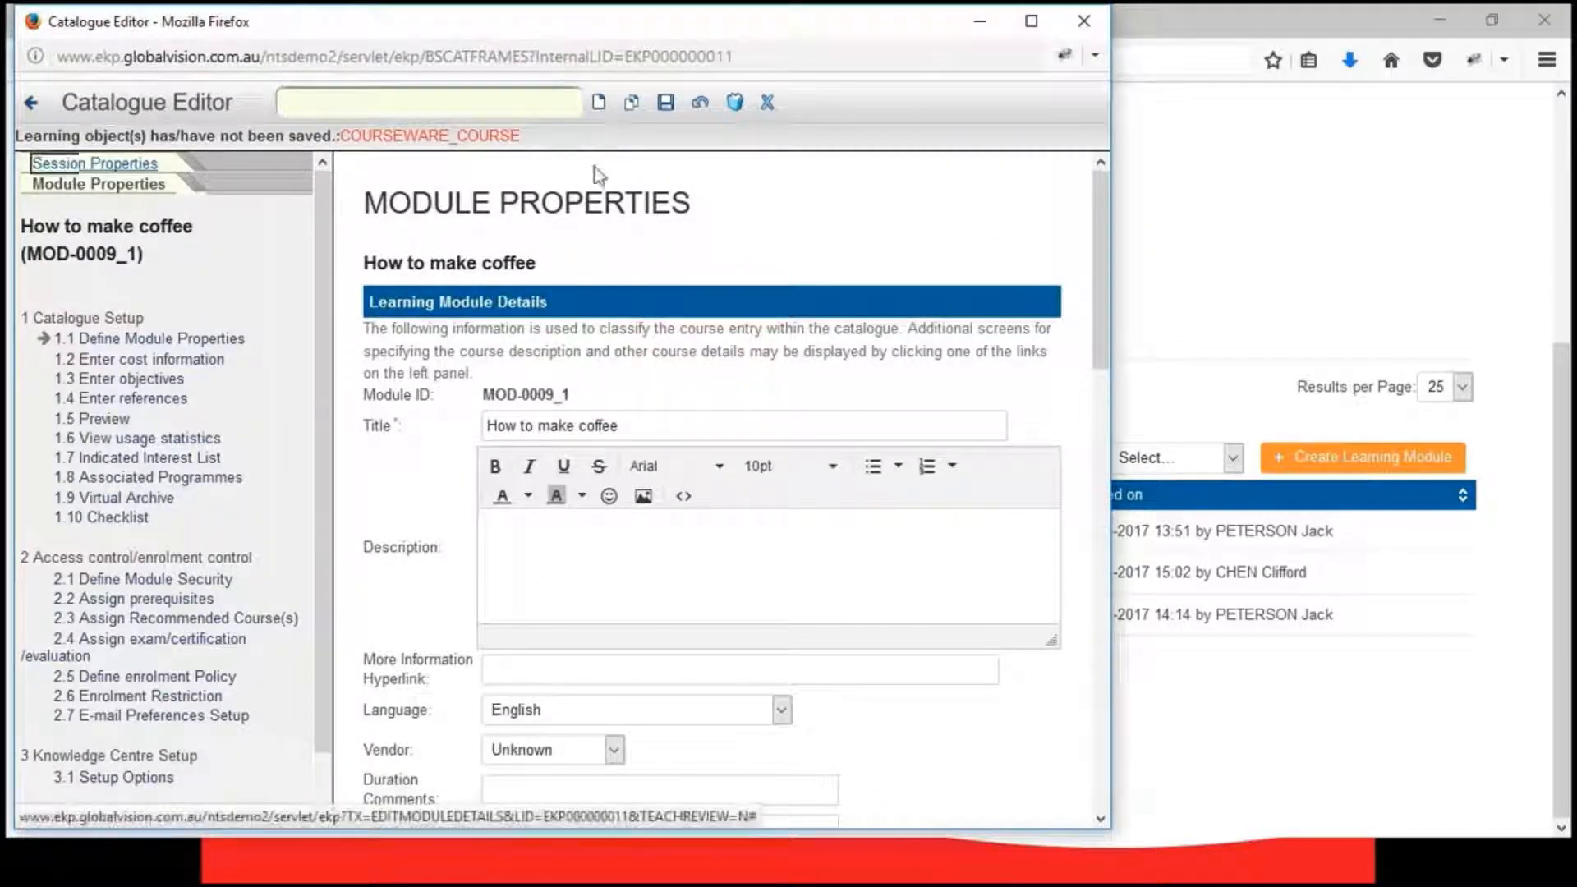
{"action": "left_click", "coordinate": [1030, 22]}
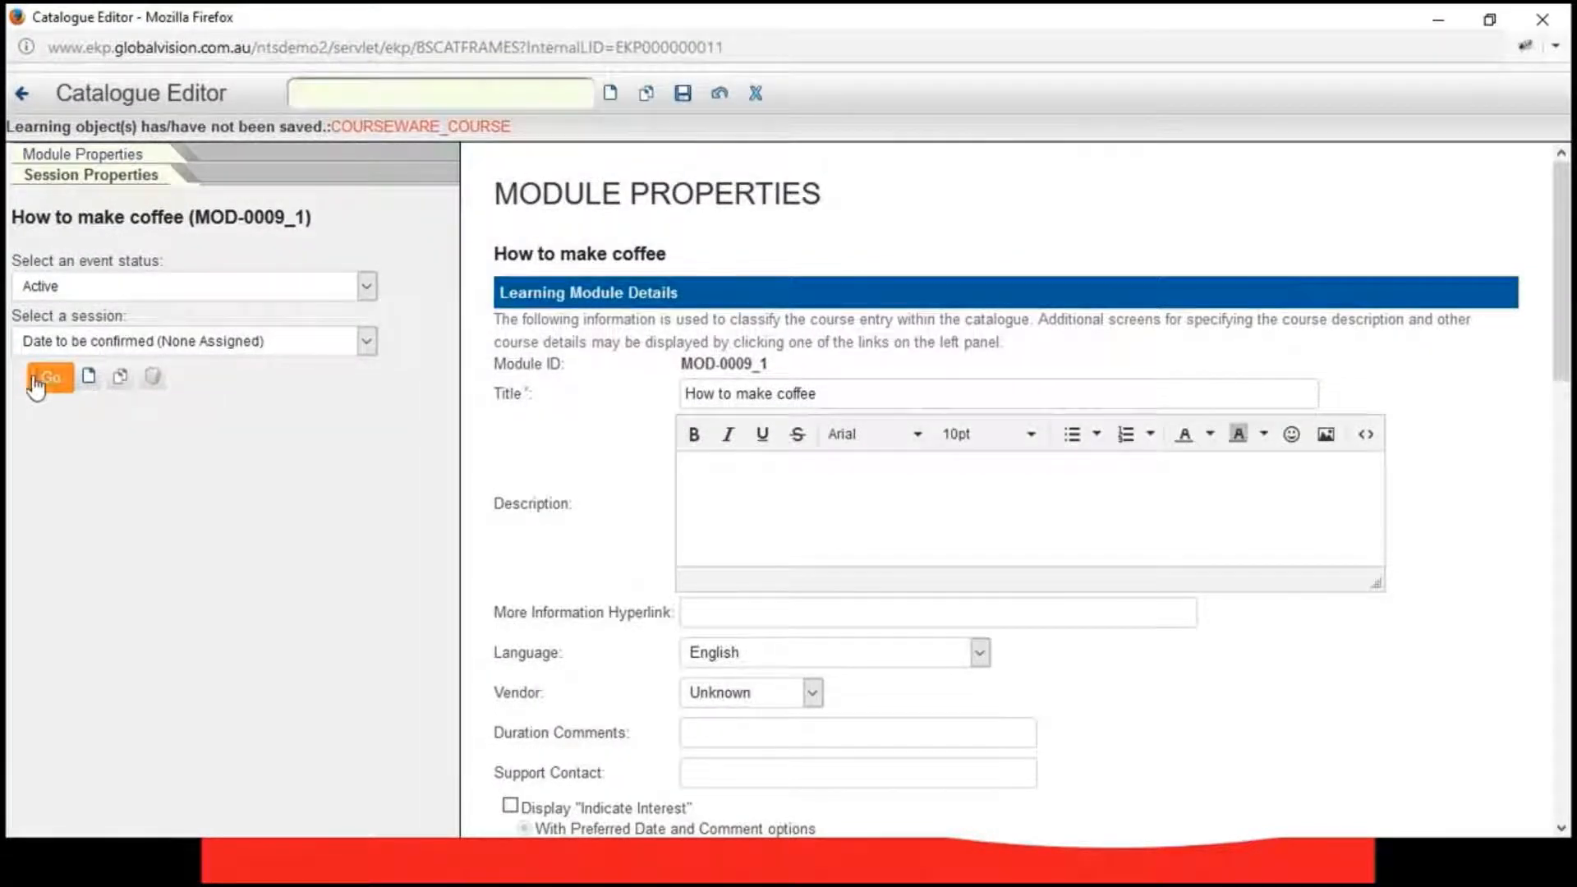
{"action": "left_click", "coordinate": [88, 380]}
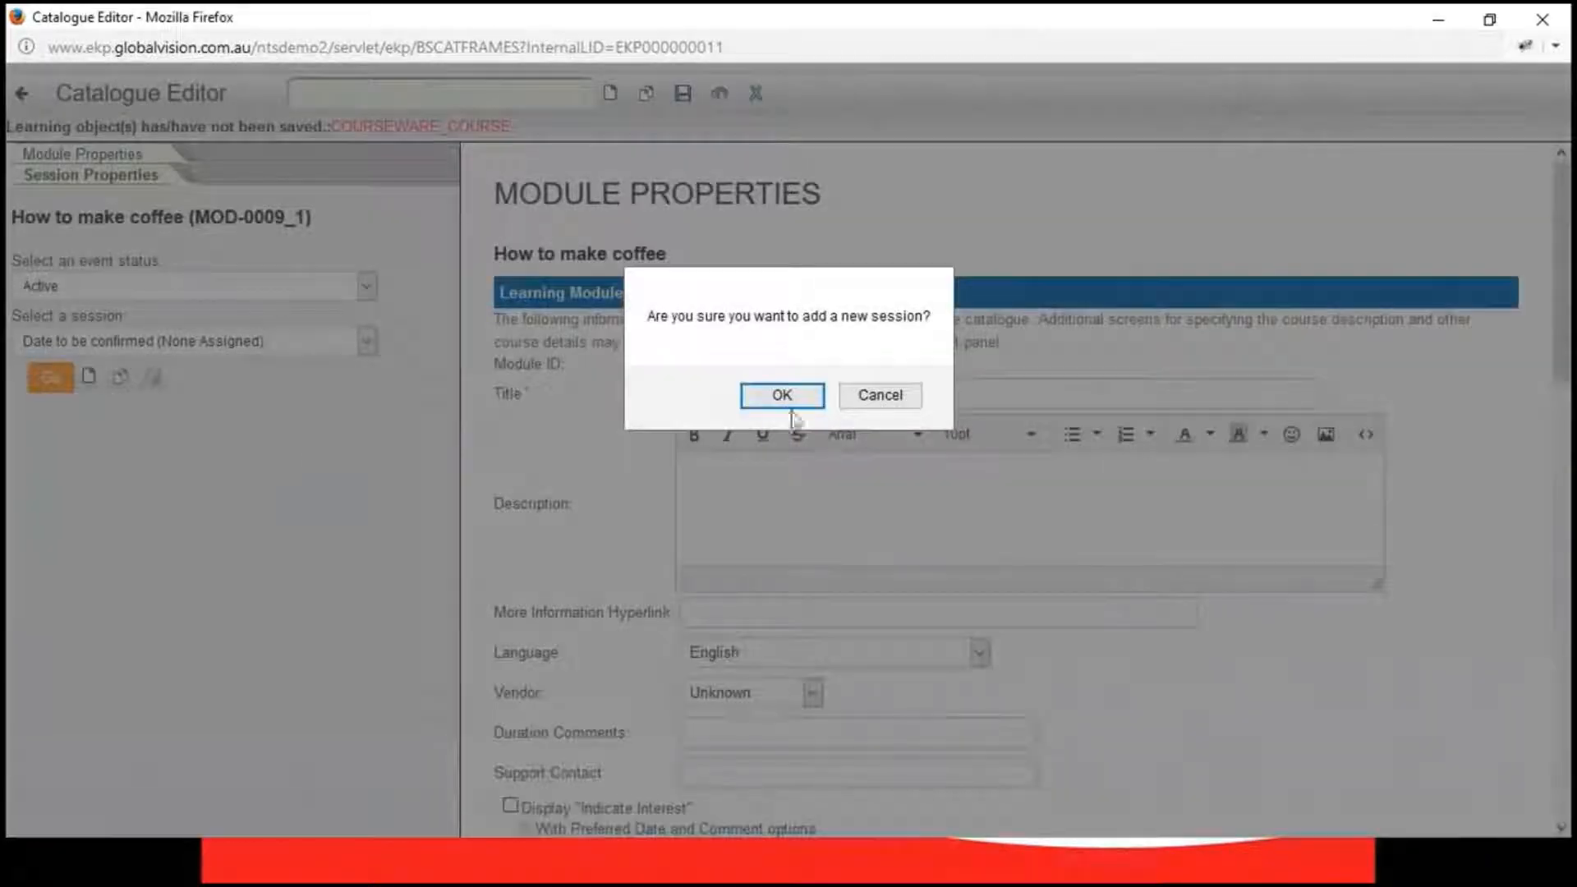
{"action": "left_click", "coordinate": [801, 400]}
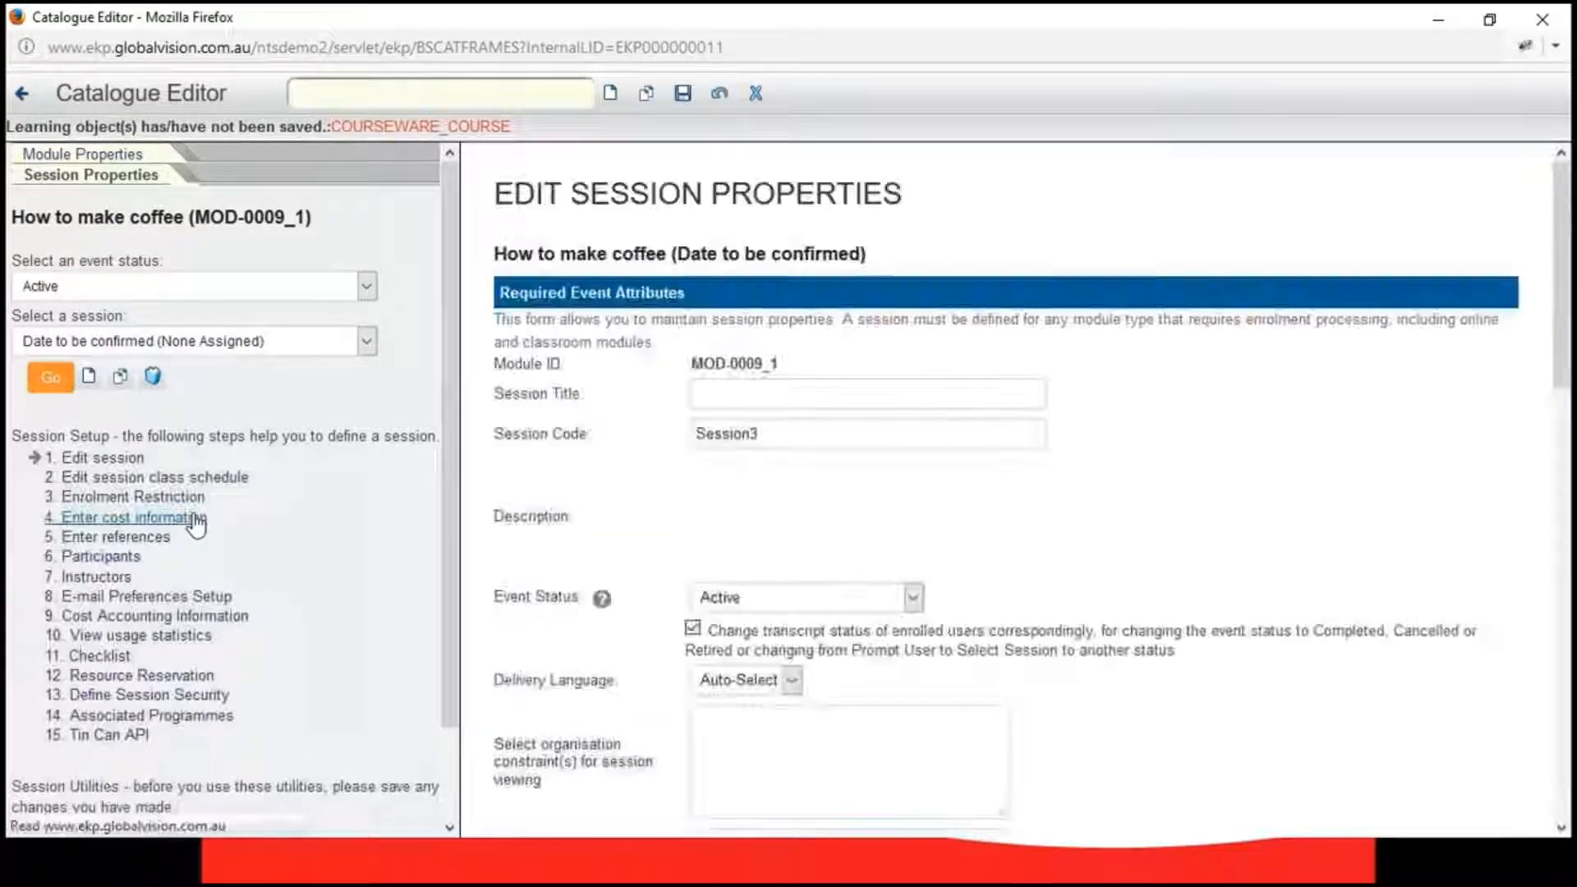
- Look over the new session's properties, from the session title, code and description to the approvers and enrolment limits
{"action": "scroll", "coordinate": [516, 495], "scroll_direction": "down", "scroll_amount": 3}
{"action": "scroll", "coordinate": [516, 496], "scroll_direction": "down", "scroll_amount": 3}
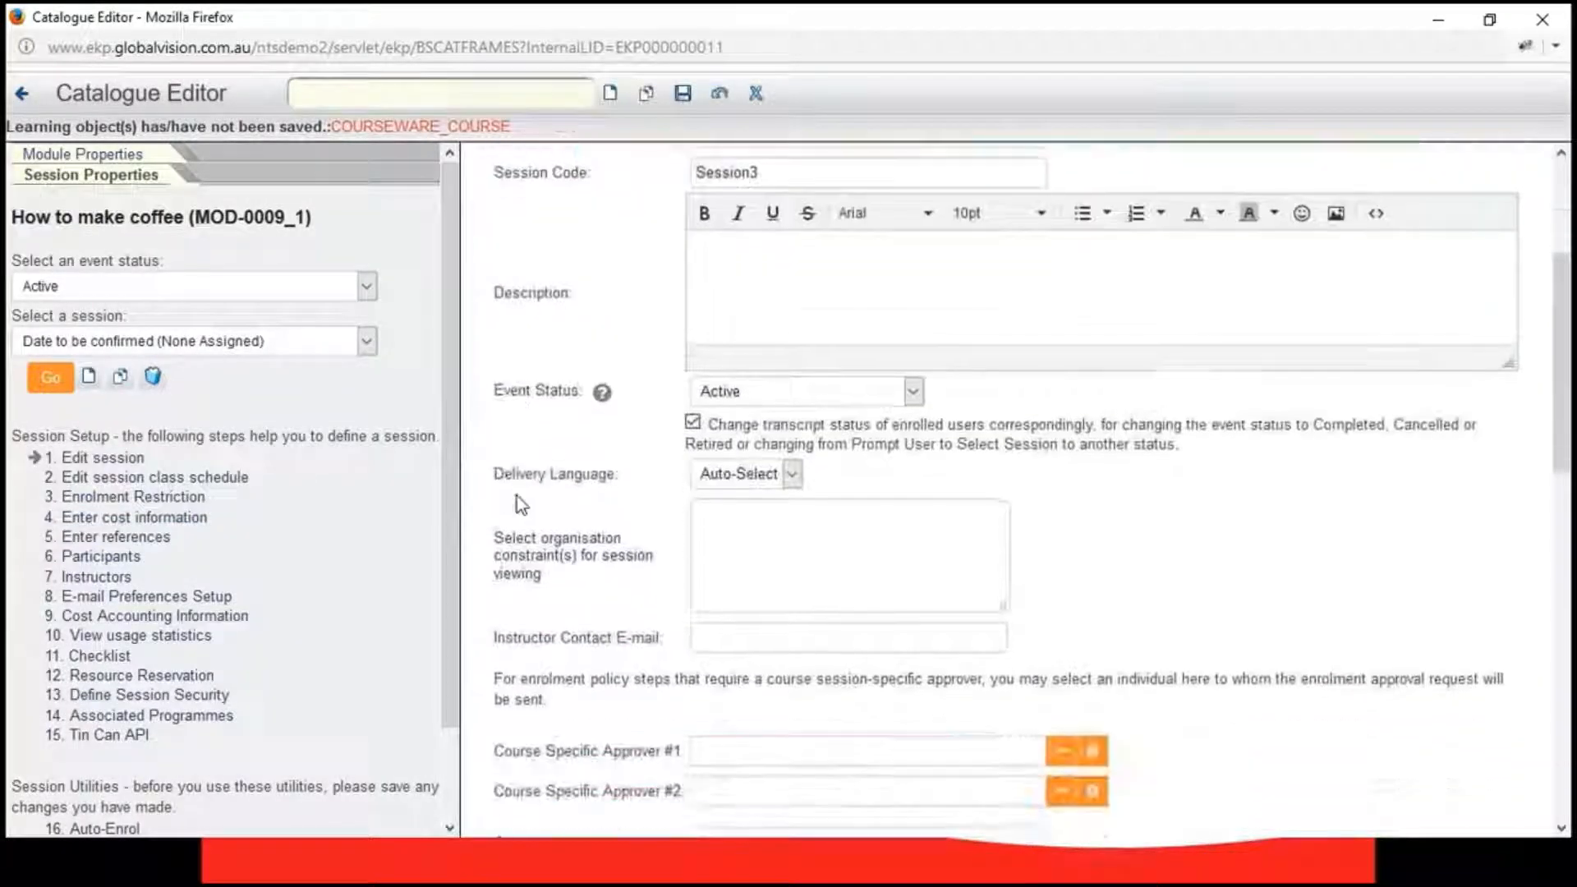
{"action": "scroll", "coordinate": [712, 477], "scroll_direction": "down", "scroll_amount": 2}
{"action": "scroll", "coordinate": [600, 493], "scroll_direction": "up", "scroll_amount": 8}
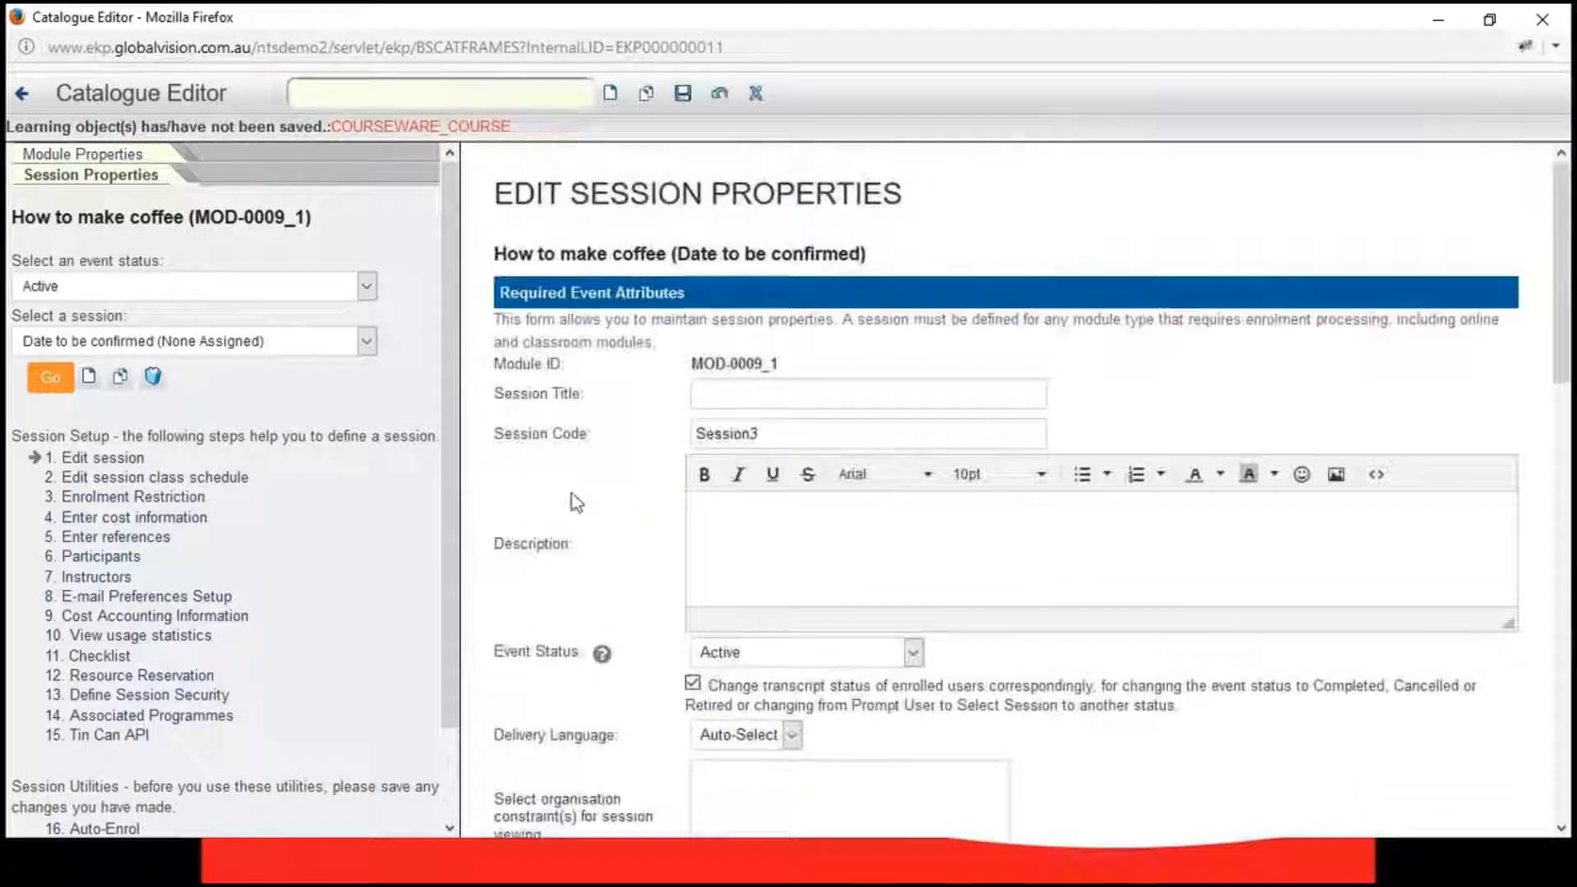
{"action": "scroll", "coordinate": [600, 495], "scroll_direction": "down", "scroll_amount": 3}
{"action": "scroll", "coordinate": [600, 496], "scroll_direction": "up", "scroll_amount": 4}
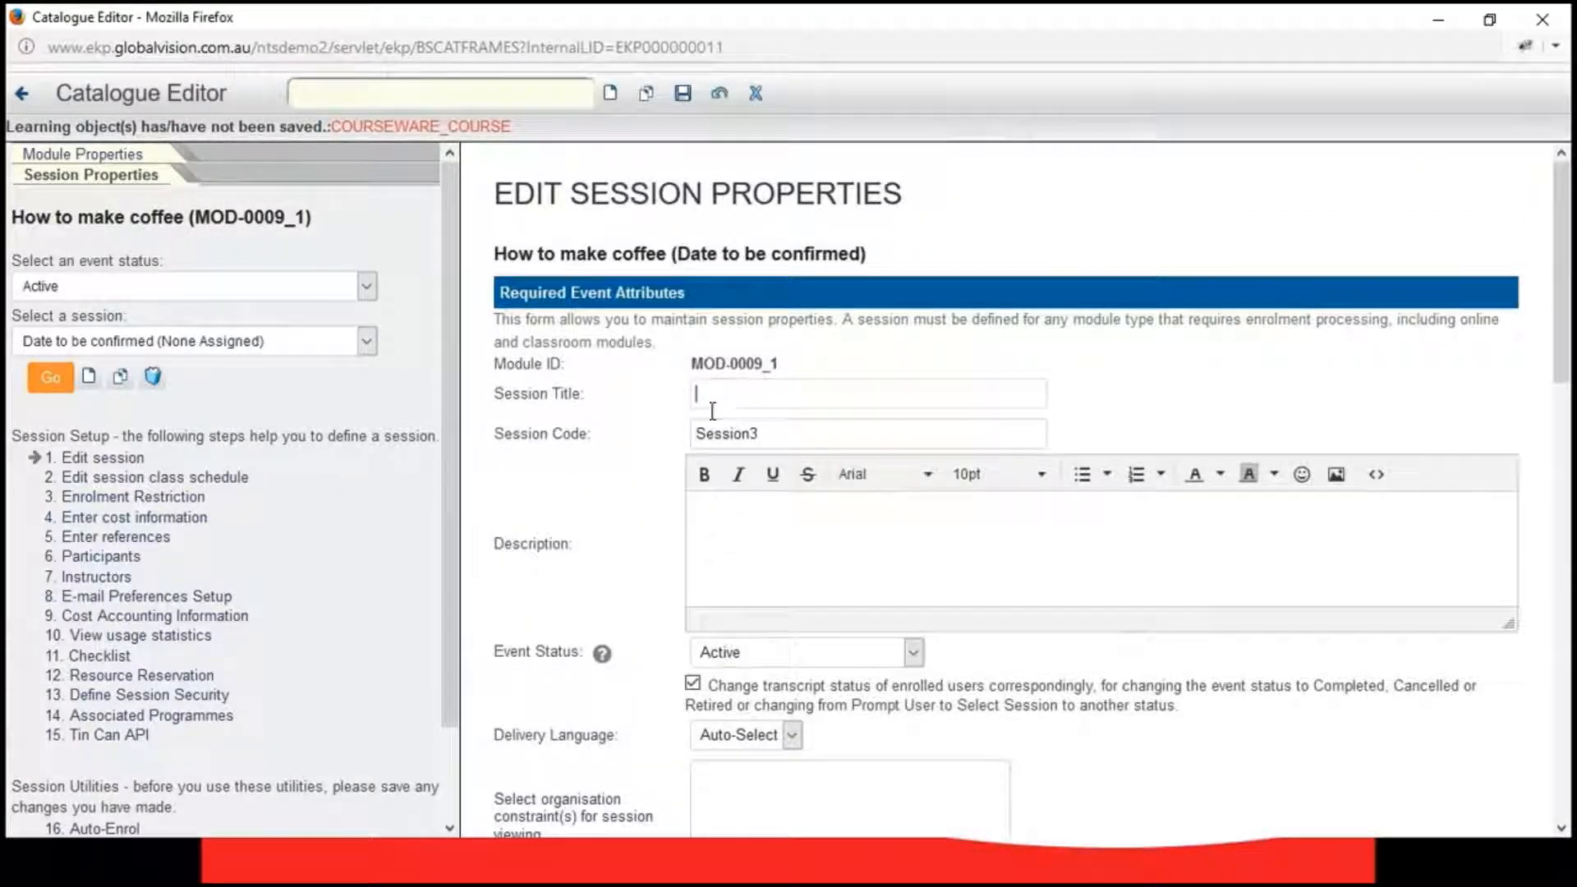
{"action": "scroll", "coordinate": [602, 538], "scroll_direction": "down", "scroll_amount": 3}
{"action": "left_click", "coordinate": [777, 459]}
{"action": "scroll", "coordinate": [644, 534], "scroll_direction": "down", "scroll_amount": 9}
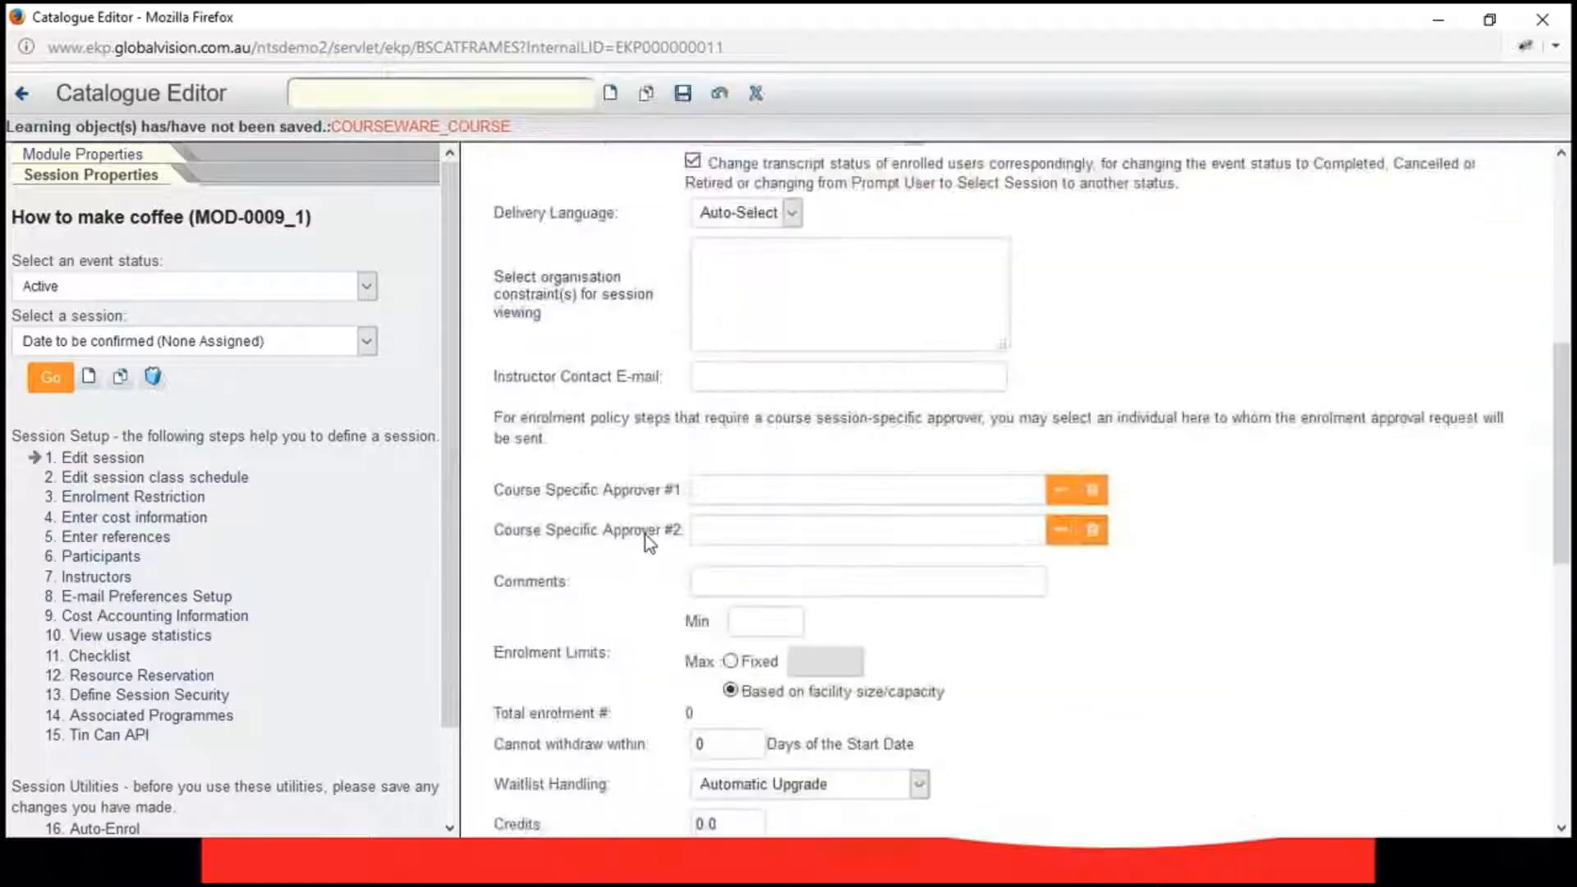
- Check which event status options are available for the session
{"action": "scroll", "coordinate": [644, 534], "scroll_direction": "up", "scroll_amount": 6}
{"action": "left_click", "coordinate": [915, 393]}
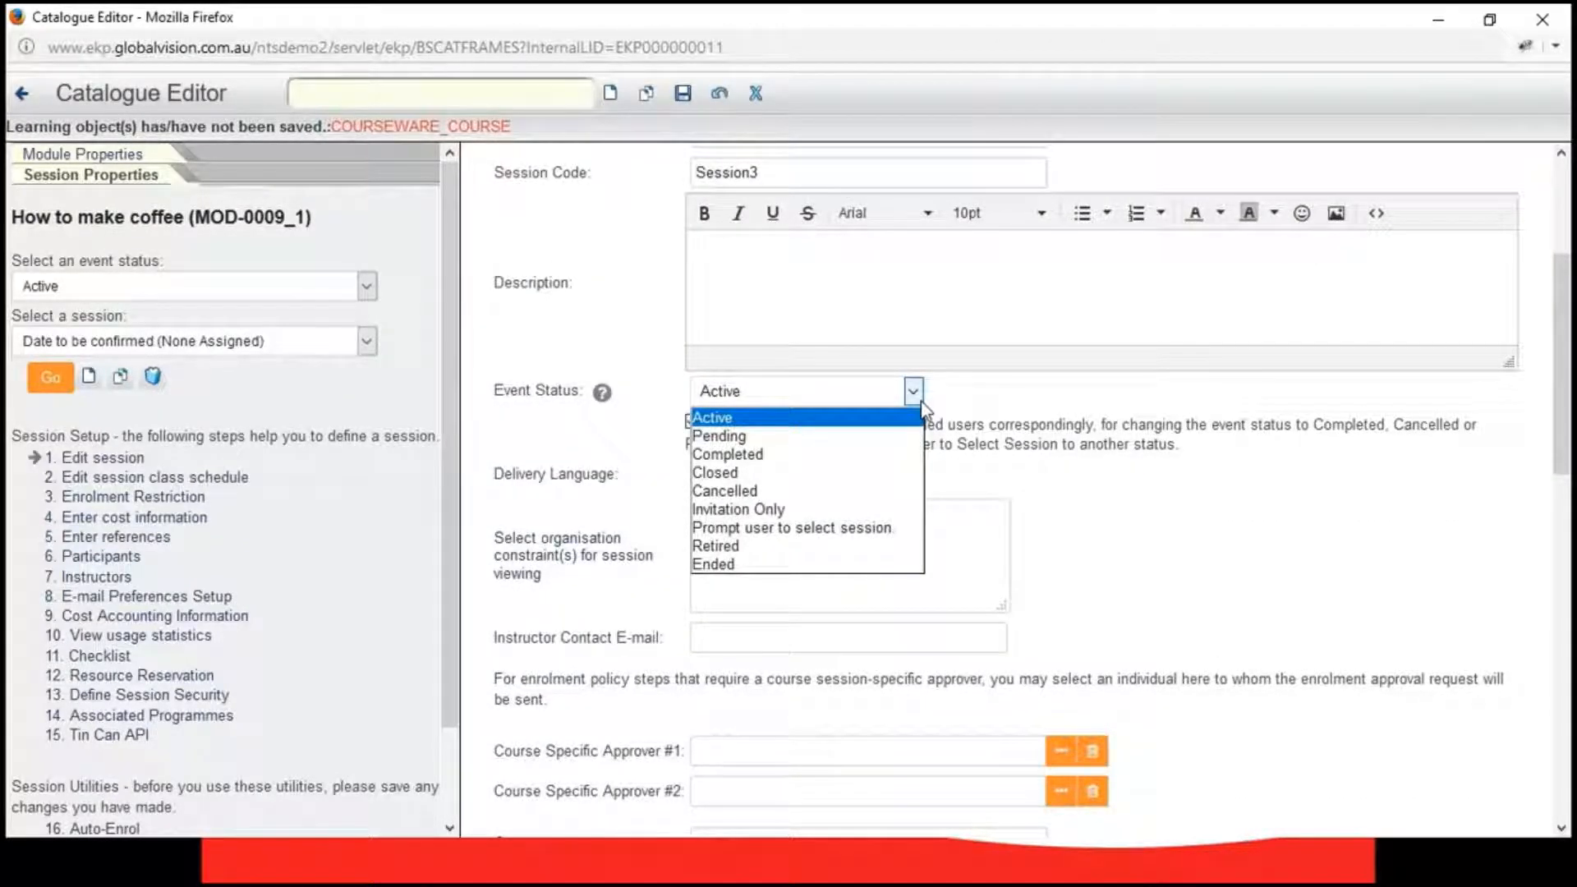
{"action": "left_click", "coordinate": [923, 406]}
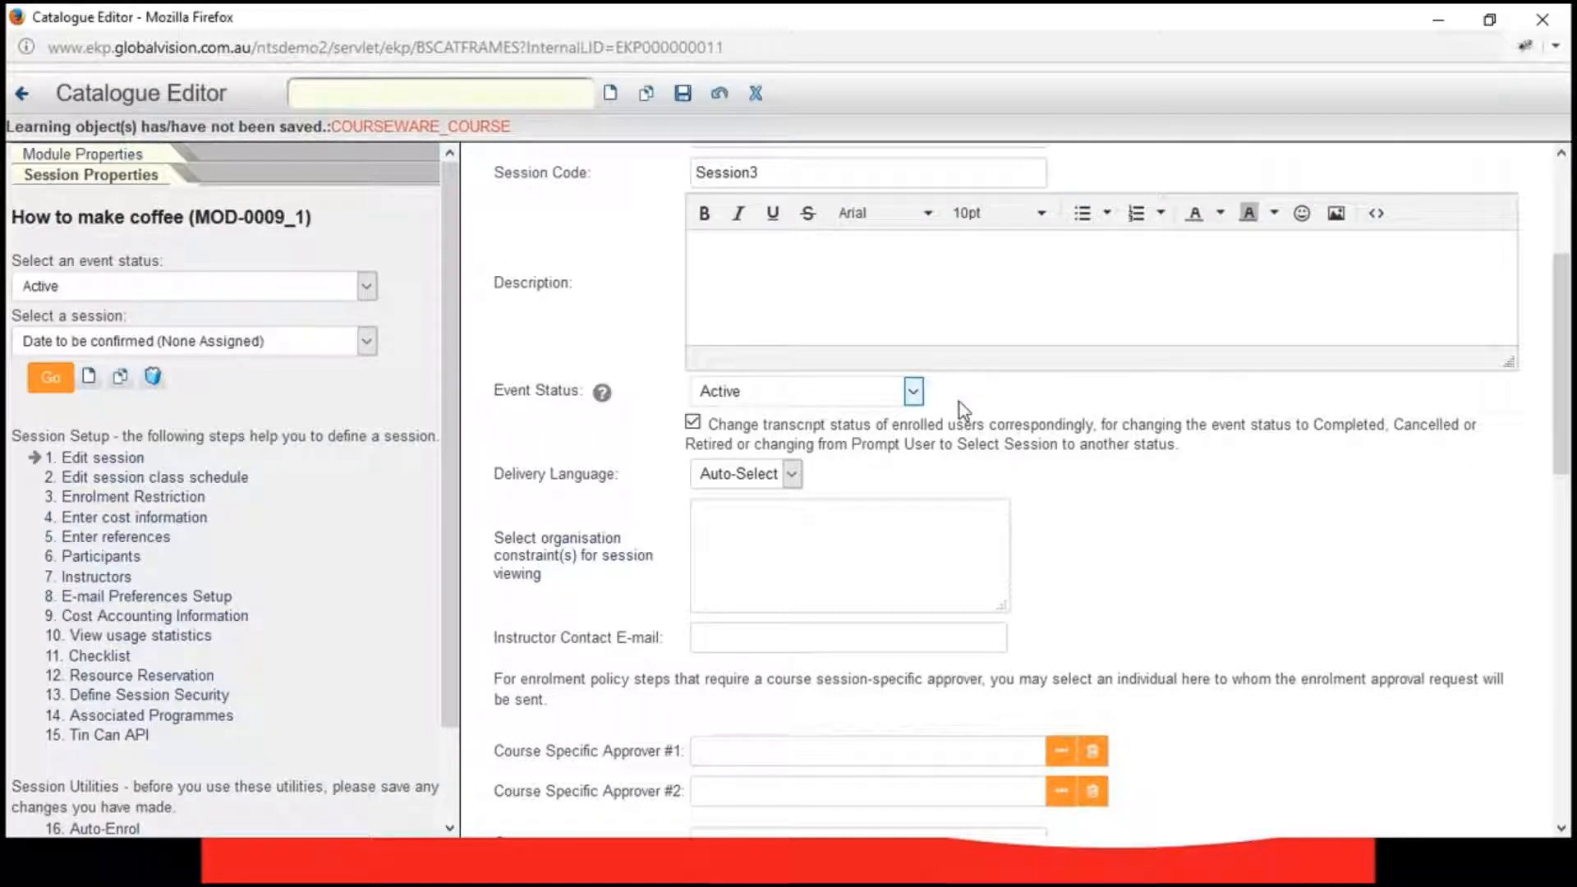
- Examine the session's organisation constraints, course-specific approvers, enrolment limits and withdrawal settings
{"action": "scroll", "coordinate": [963, 408], "scroll_direction": "down", "scroll_amount": 3}
{"action": "scroll", "coordinate": [961, 403], "scroll_direction": "down", "scroll_amount": 3}
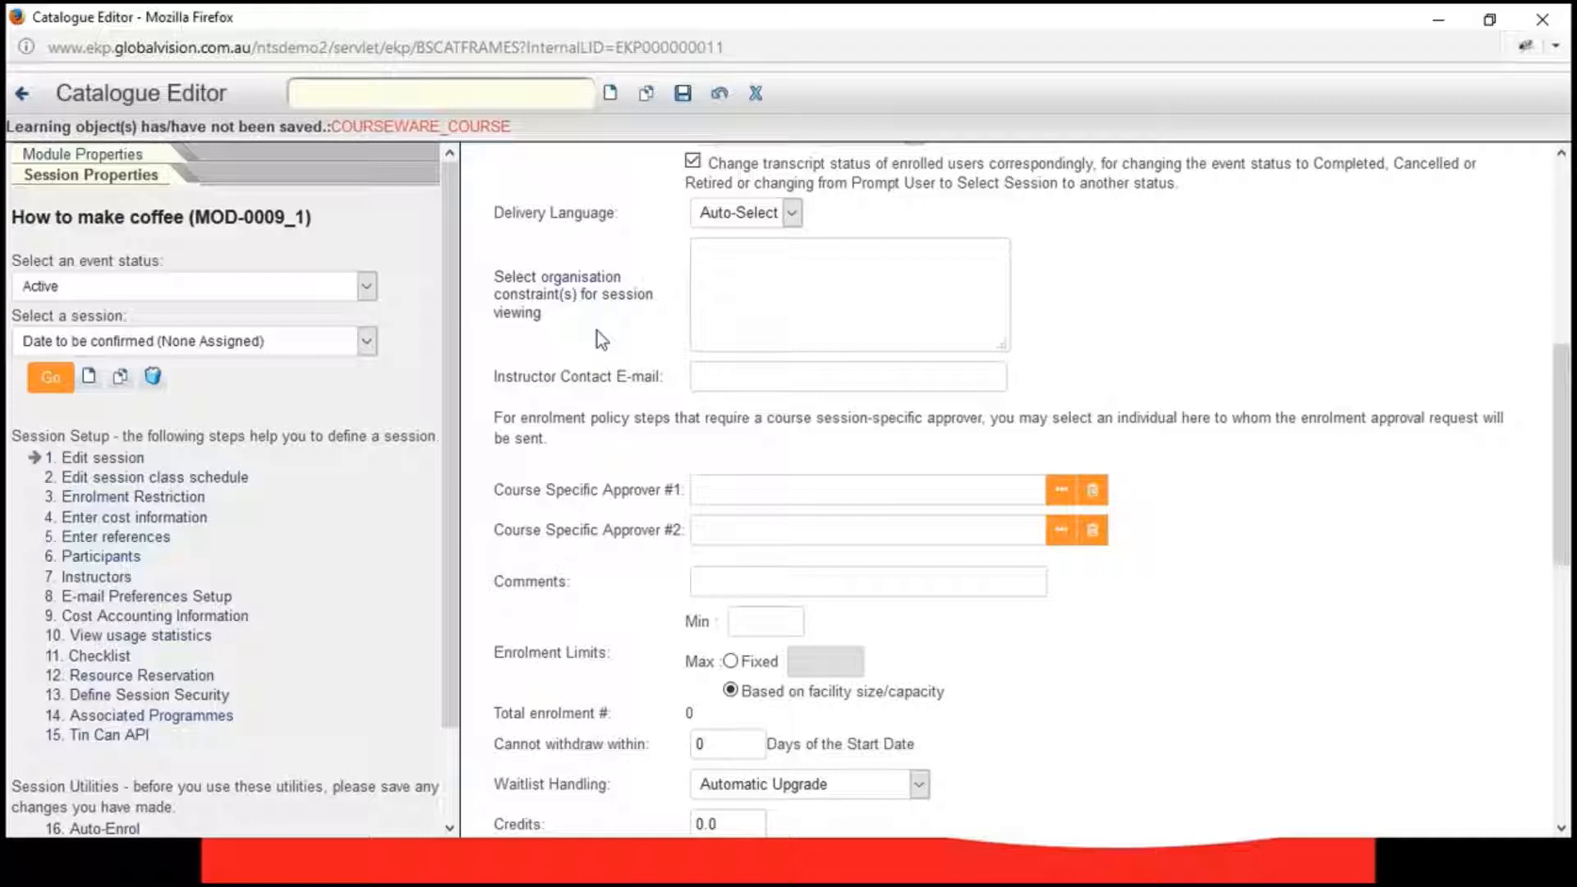
{"action": "scroll", "coordinate": [595, 588], "scroll_direction": "down", "scroll_amount": 3}
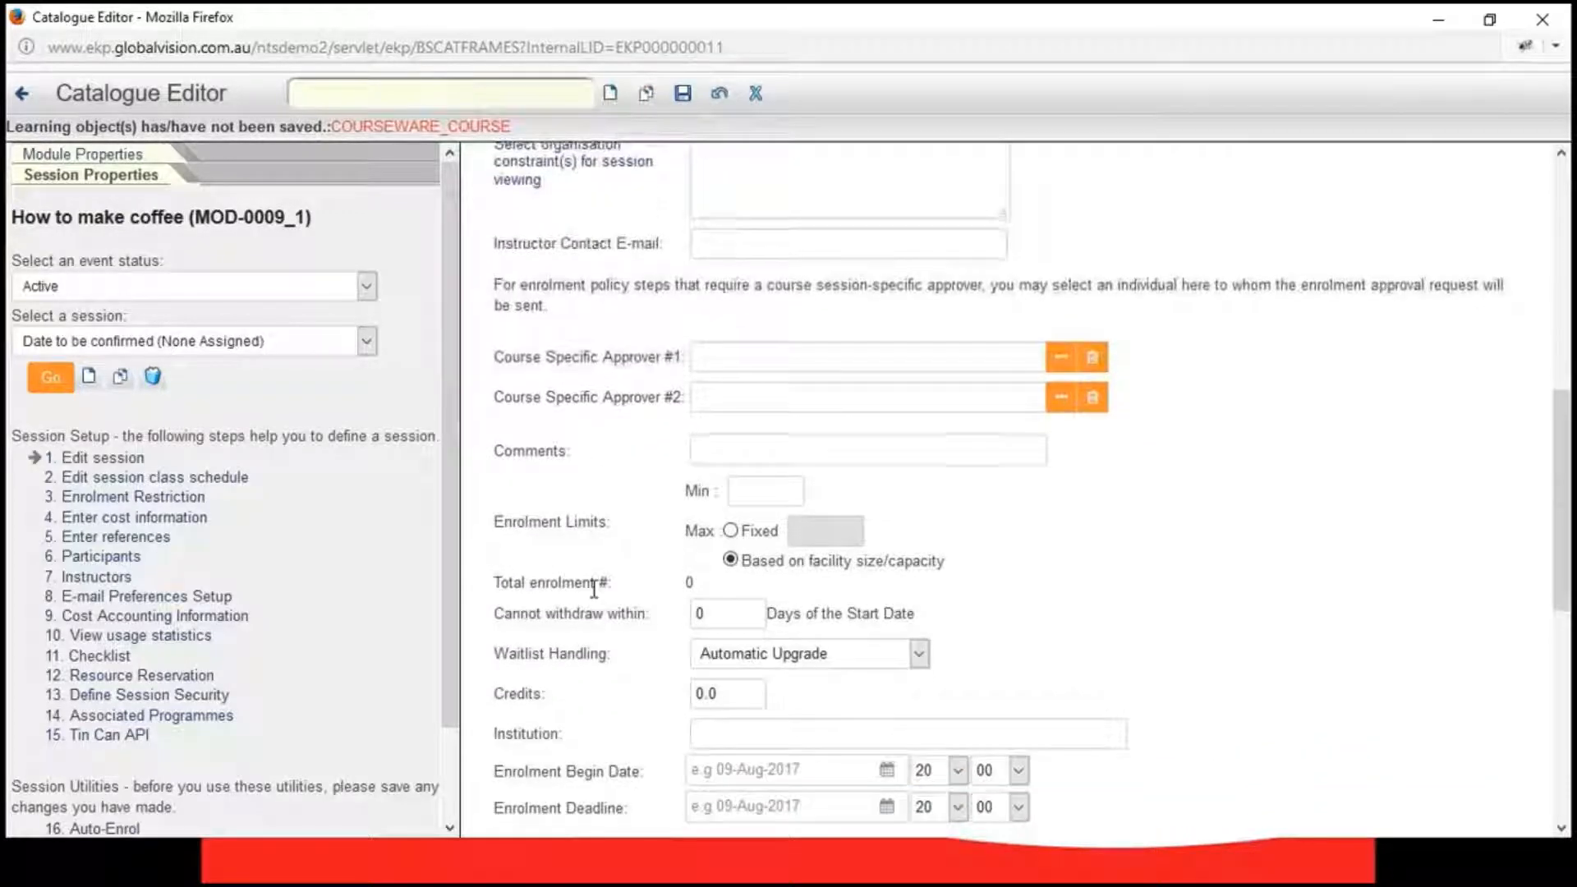
{"action": "scroll", "coordinate": [595, 588], "scroll_direction": "down", "scroll_amount": 3}
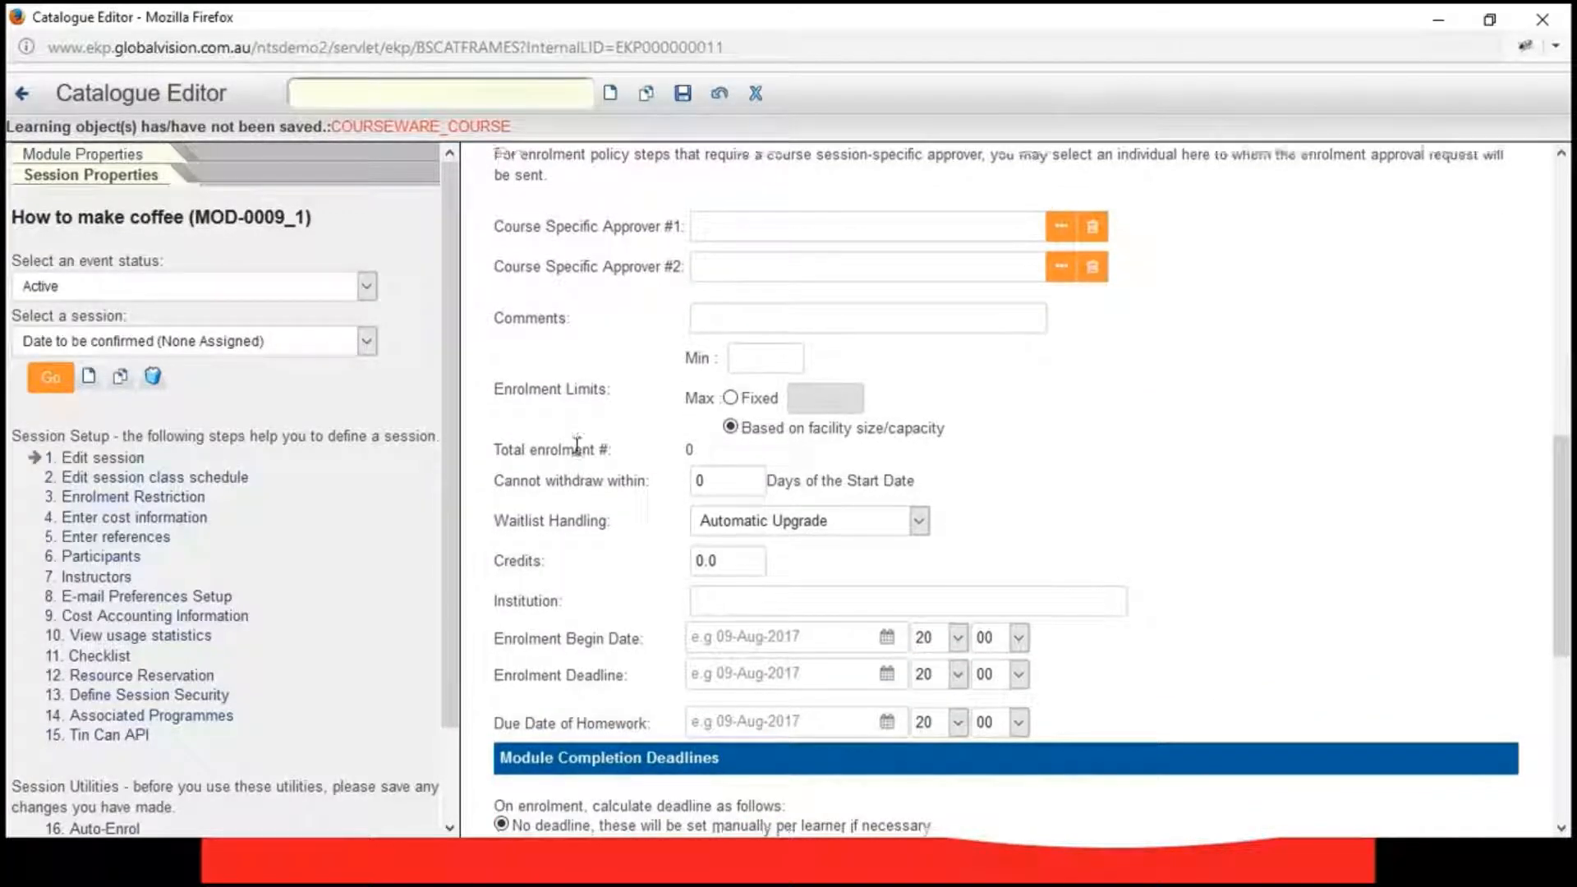
{"action": "scroll", "coordinate": [577, 446], "scroll_direction": "down", "scroll_amount": 3}
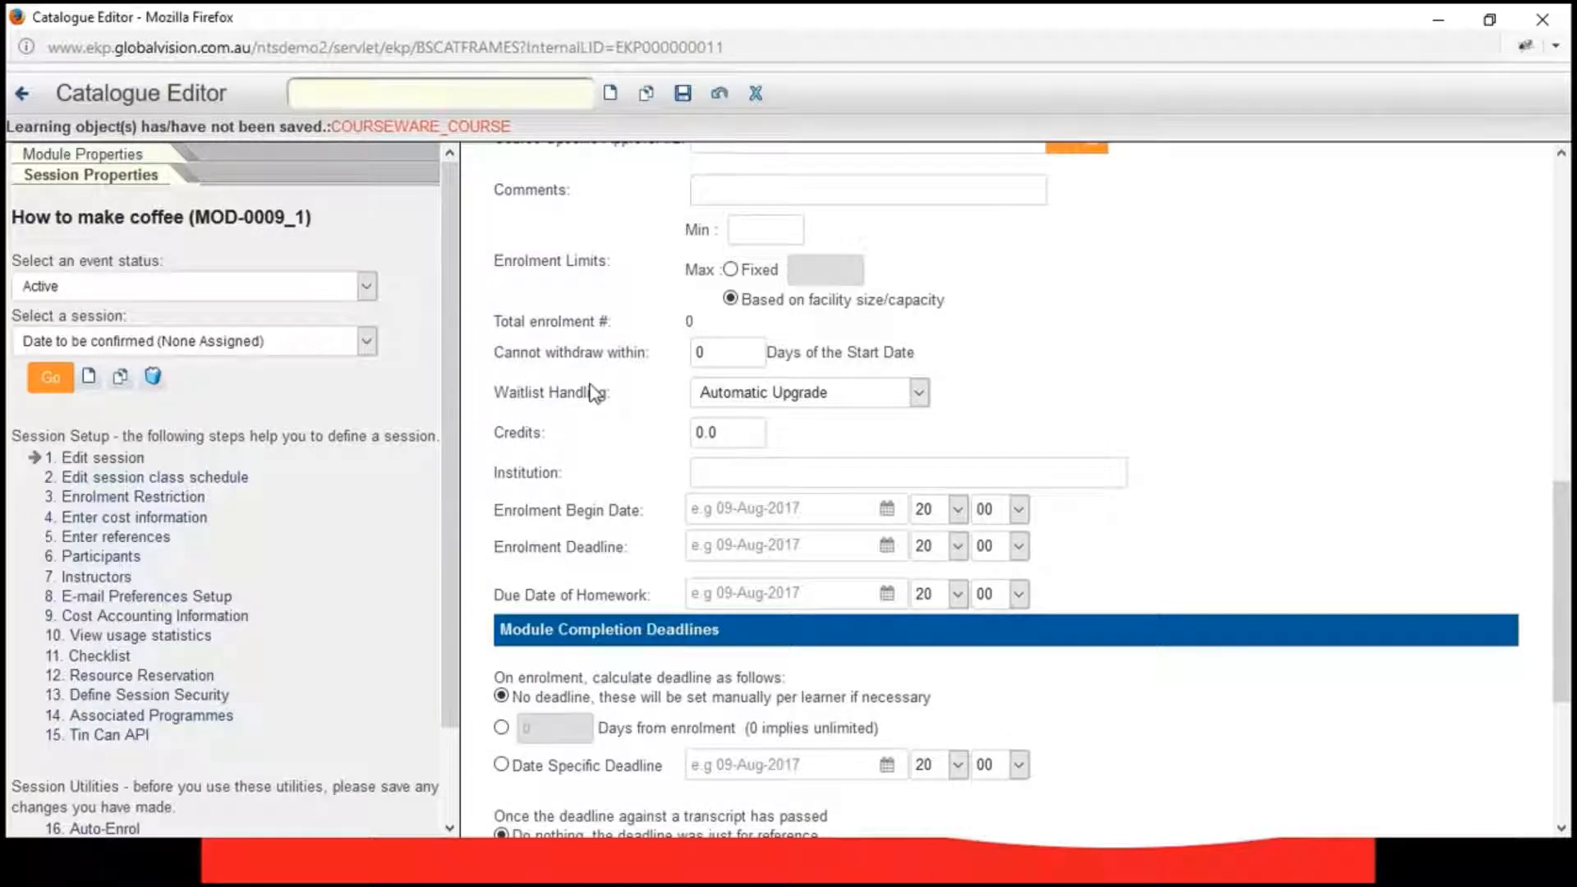
{"action": "scroll", "coordinate": [594, 395], "scroll_direction": "up", "scroll_amount": 3}
{"action": "left_click", "coordinate": [756, 360]}
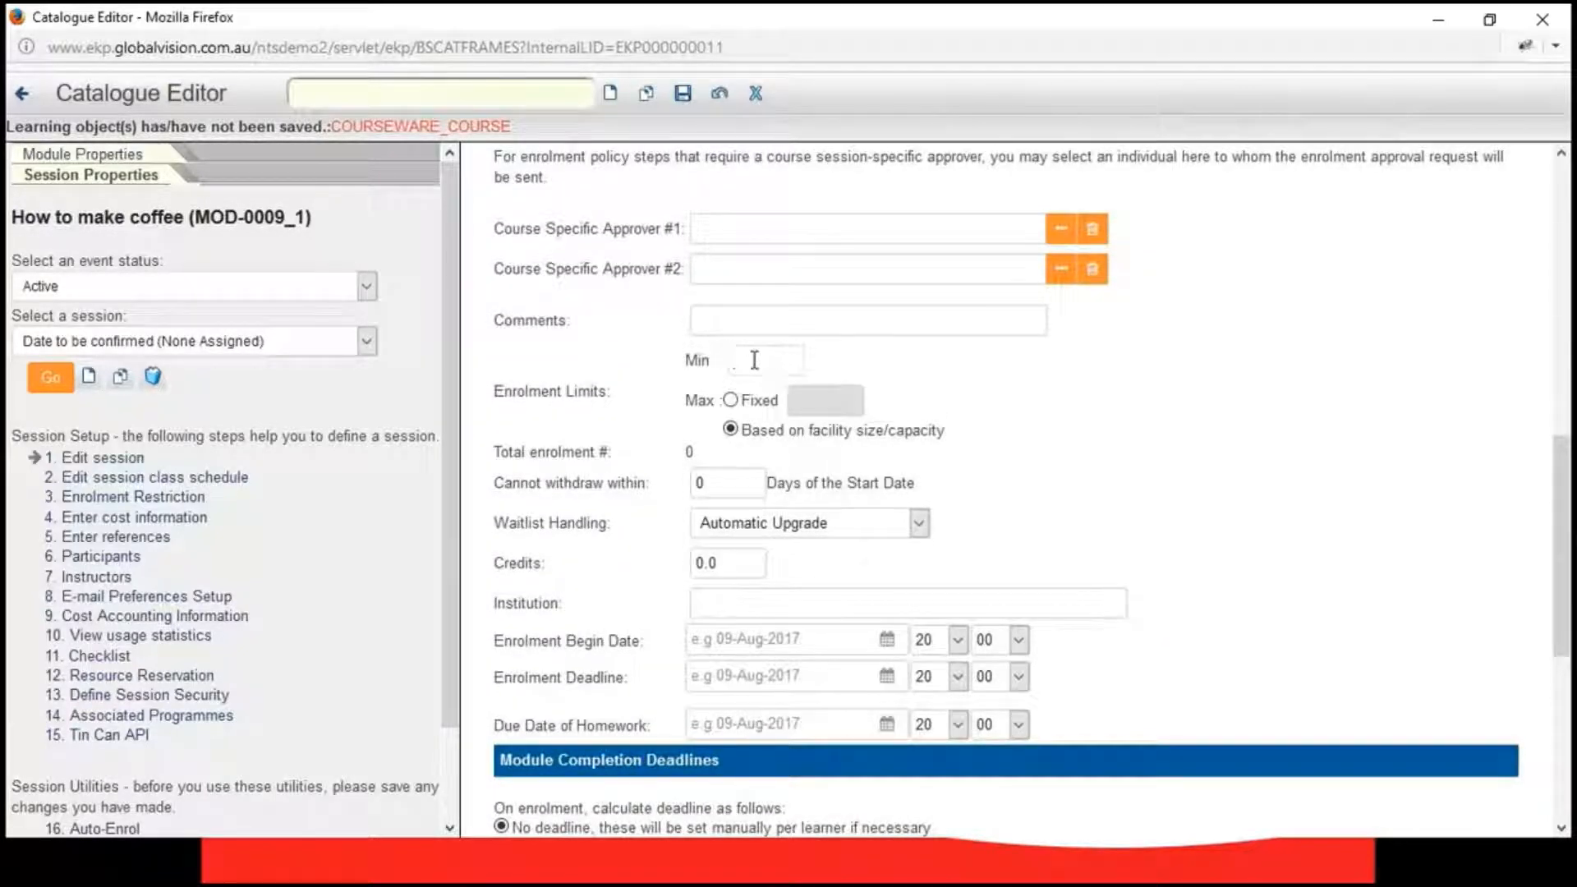
{"action": "scroll", "coordinate": [613, 379], "scroll_direction": "down", "scroll_amount": 3}
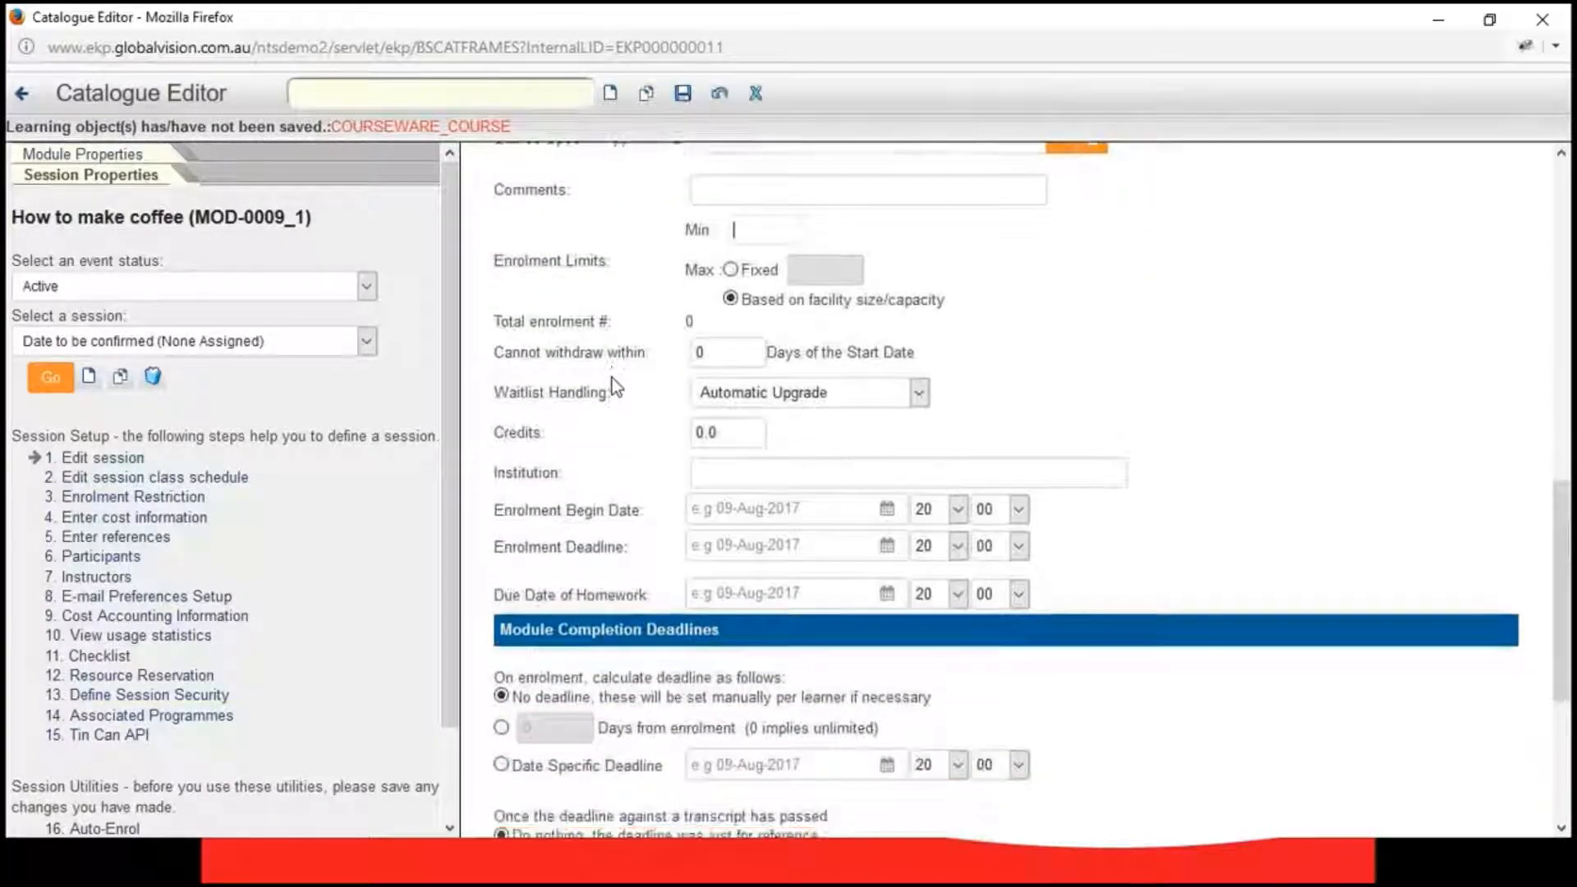
{"action": "scroll", "coordinate": [612, 378], "scroll_direction": "down", "scroll_amount": 1}
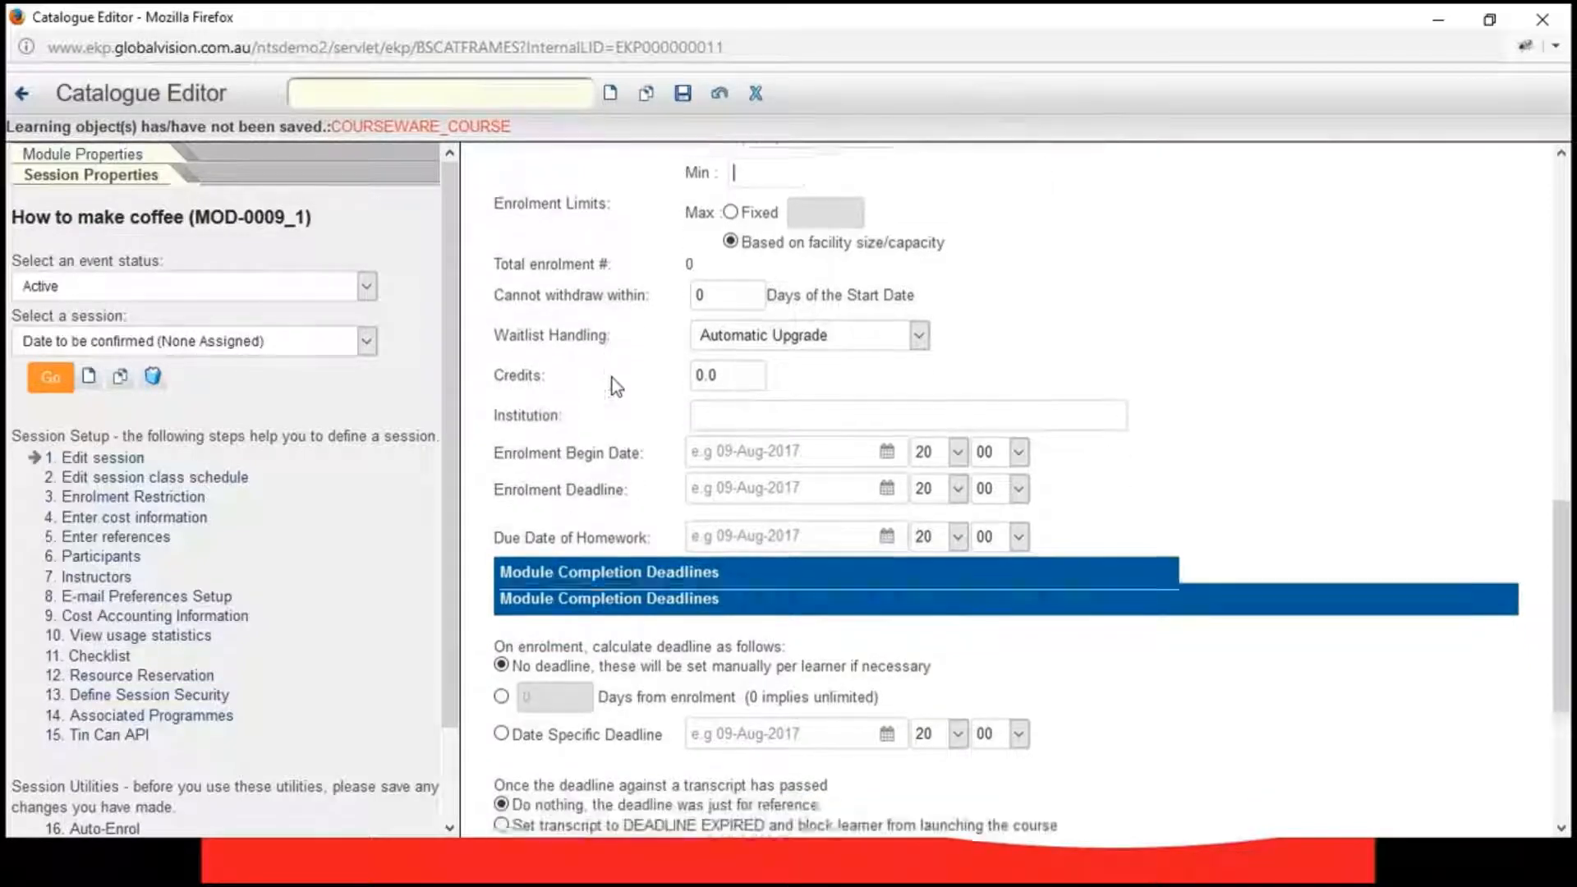
- Review the waitlist handling options and set the session to No waitlist
{"action": "left_click", "coordinate": [920, 274]}
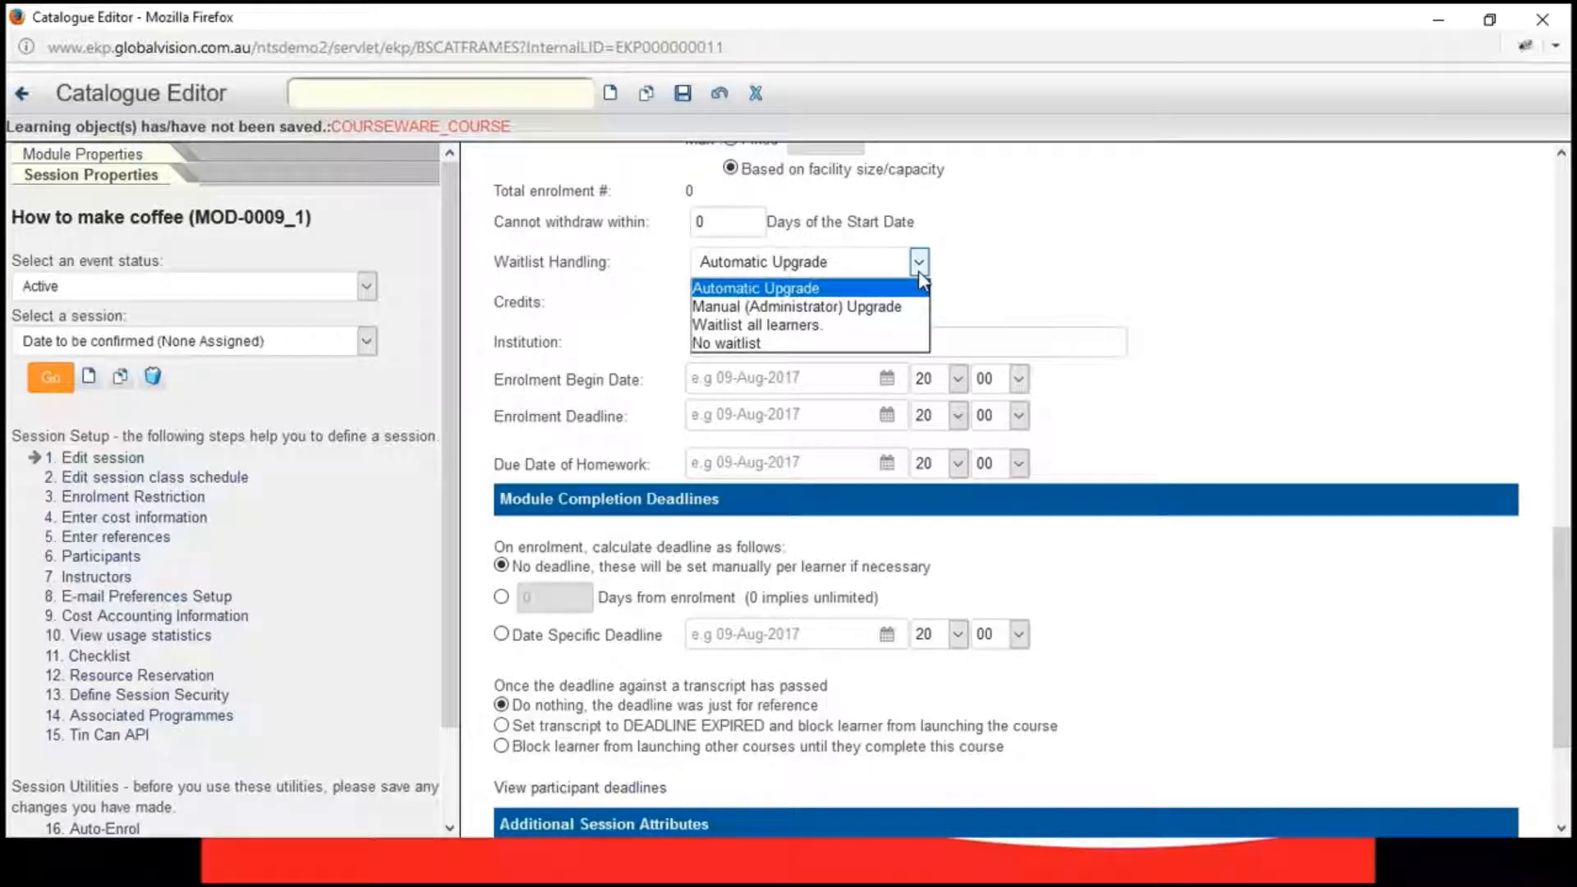
{"action": "left_click", "coordinate": [1088, 274]}
{"action": "scroll", "coordinate": [1091, 284], "scroll_direction": "up", "scroll_amount": 5}
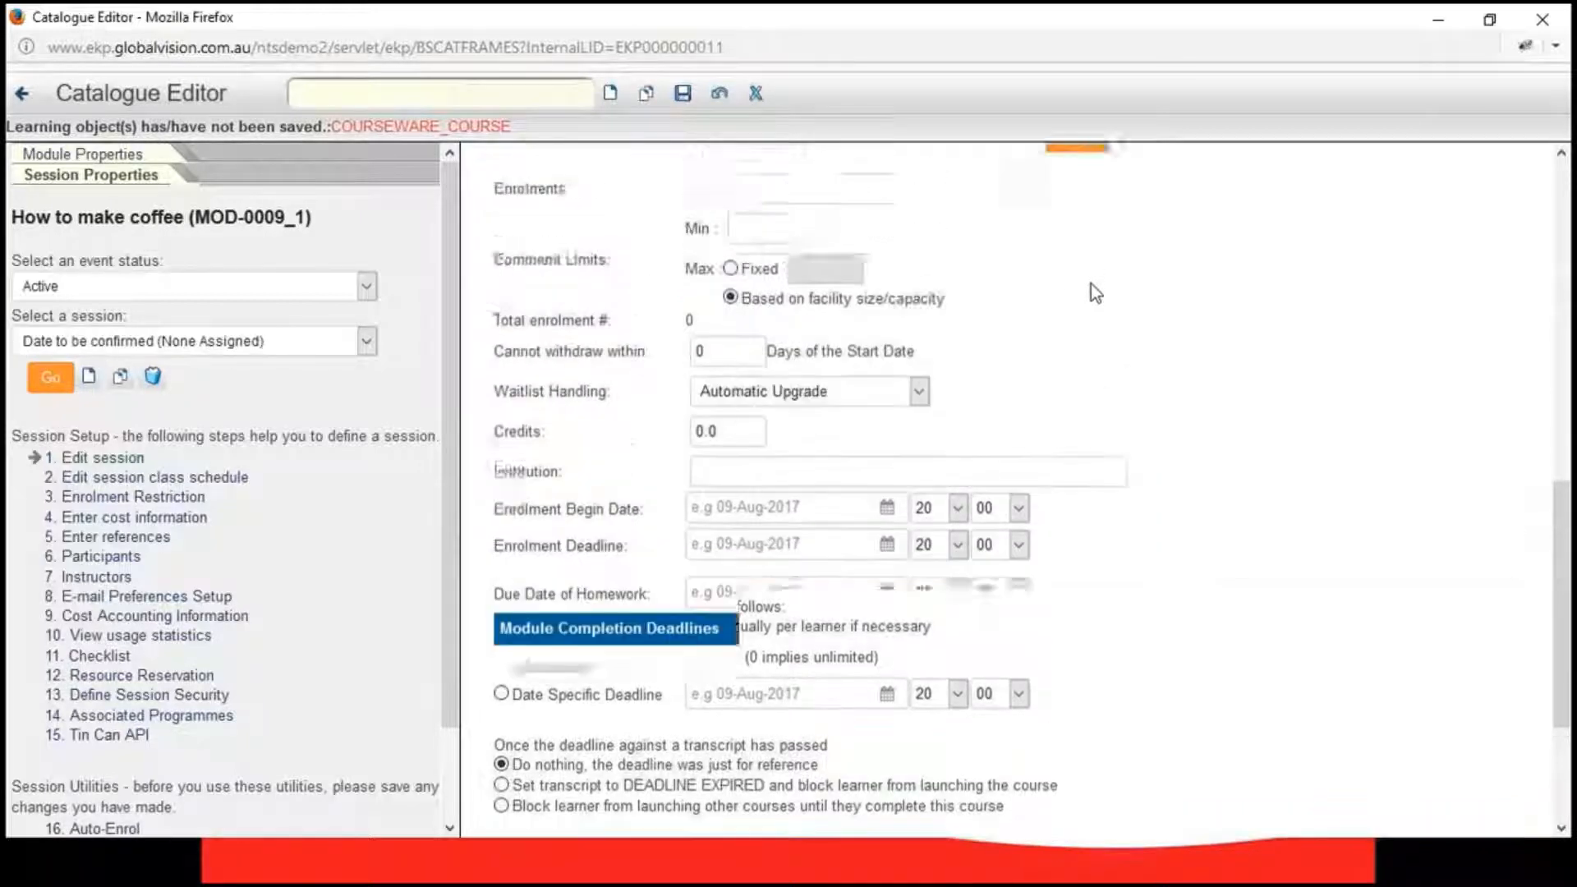
{"action": "scroll", "coordinate": [1140, 384], "scroll_direction": "down", "scroll_amount": 4}
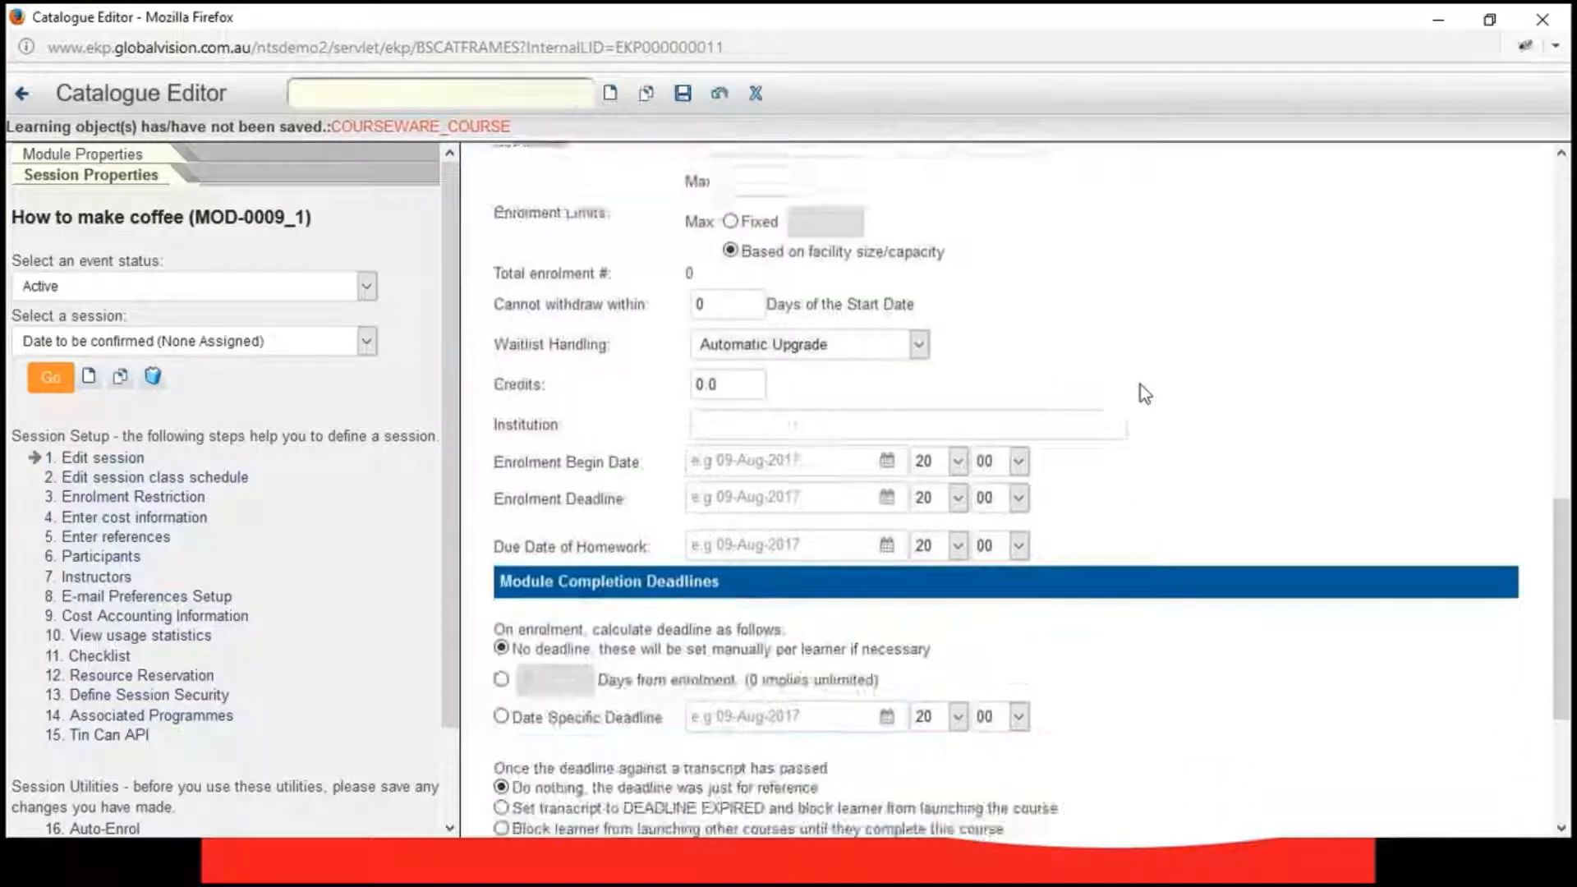
{"action": "scroll", "coordinate": [1175, 279], "scroll_direction": "up", "scroll_amount": 2}
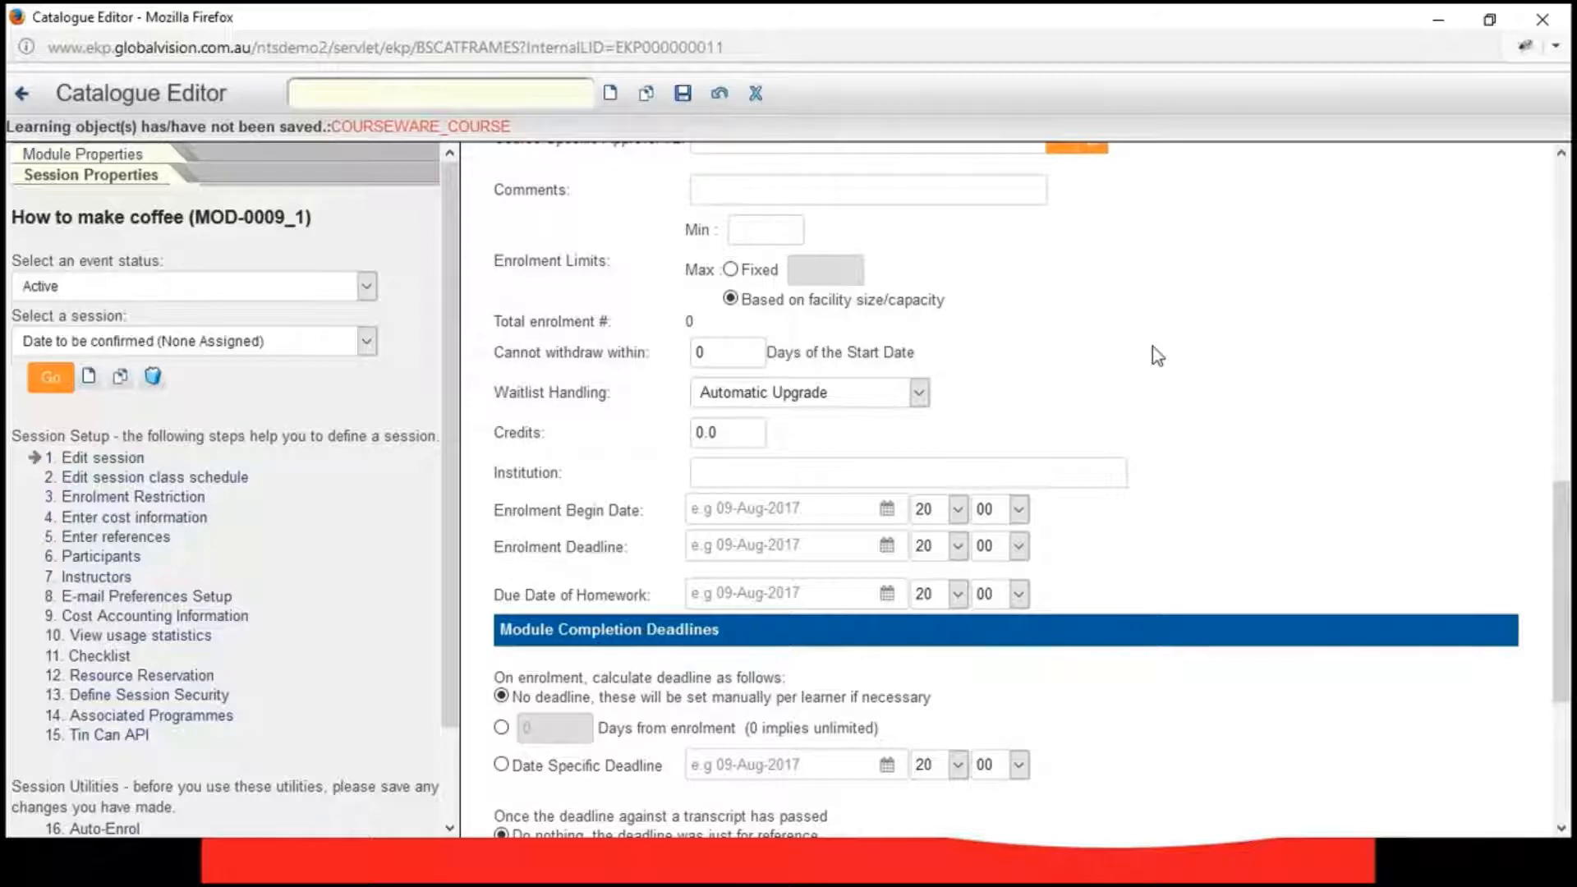
{"action": "left_click", "coordinate": [922, 392]}
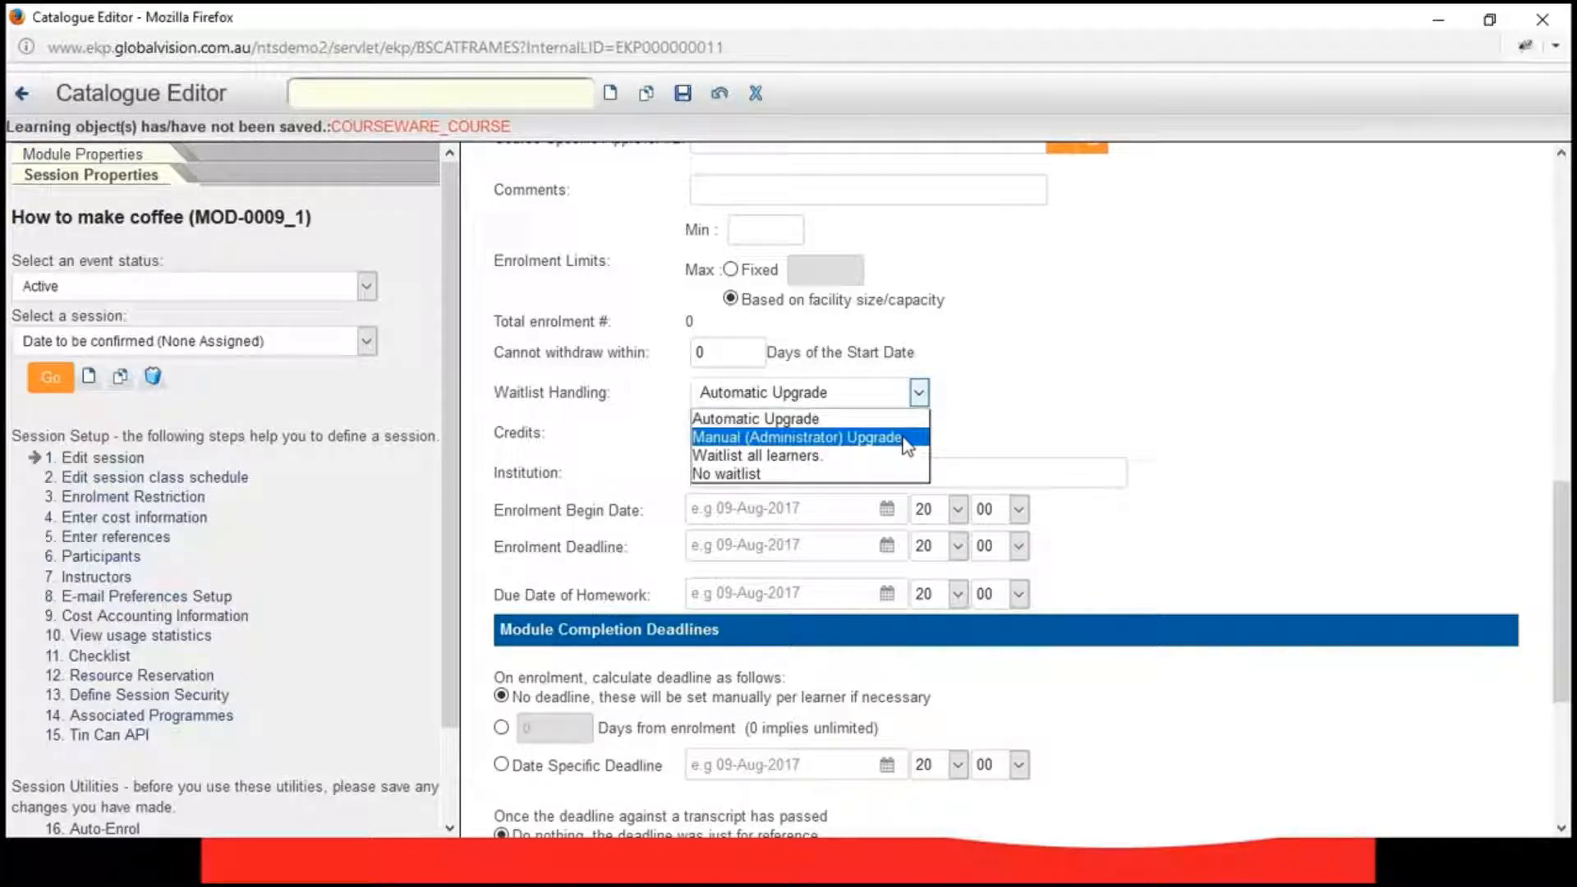
{"action": "left_click", "coordinate": [796, 473]}
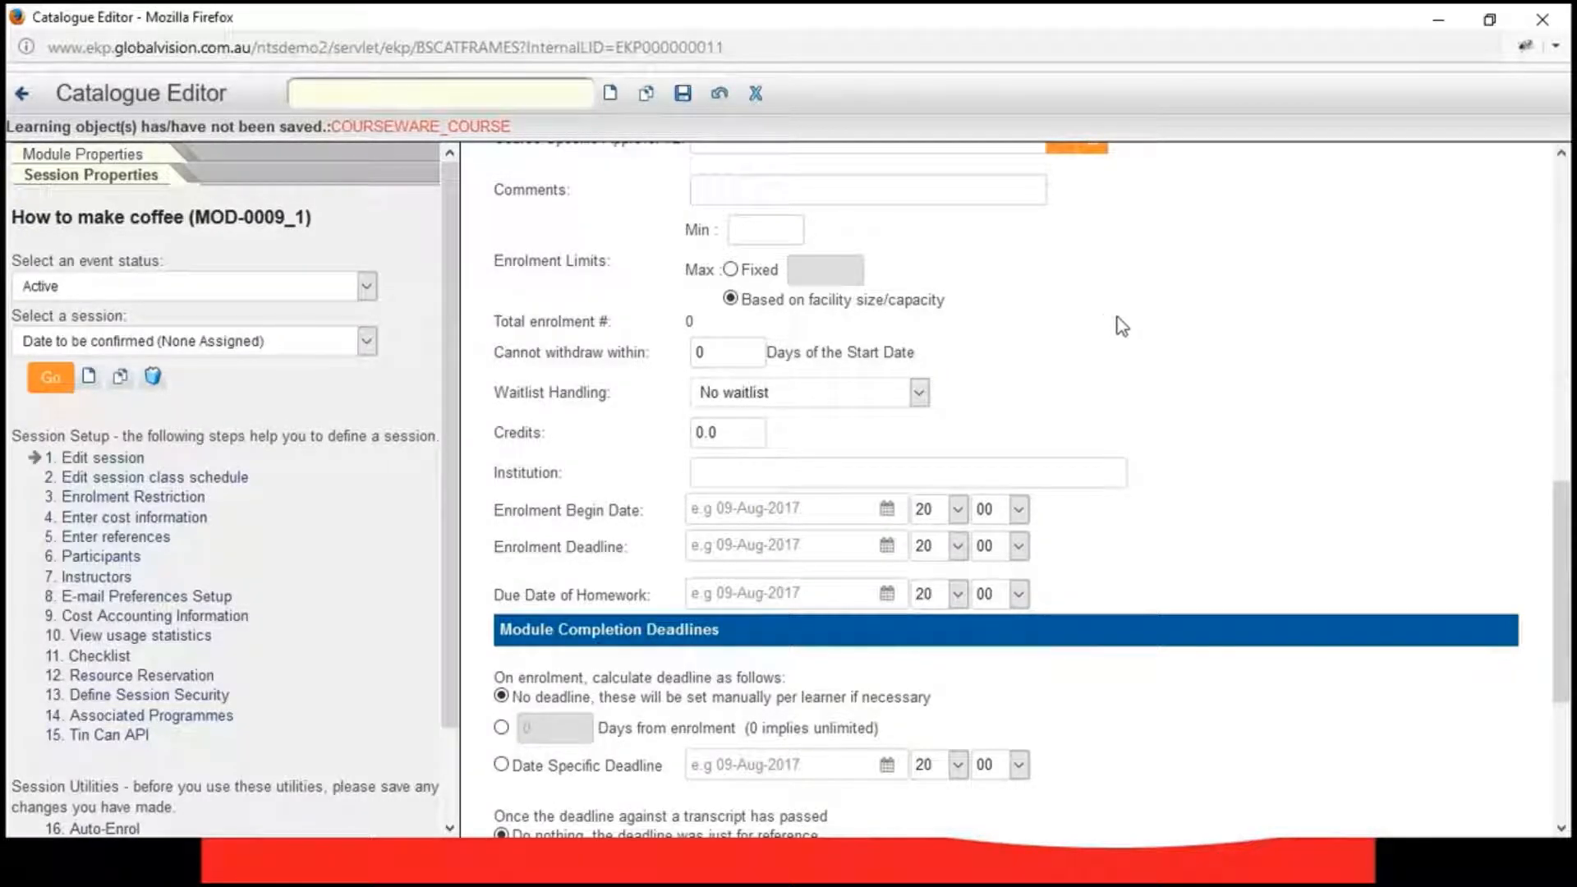
- Review the session's enrolment begin date, enrolment deadline, homework due date and module completion deadline settings
{"action": "scroll", "coordinate": [1109, 345], "scroll_direction": "down", "scroll_amount": 3}
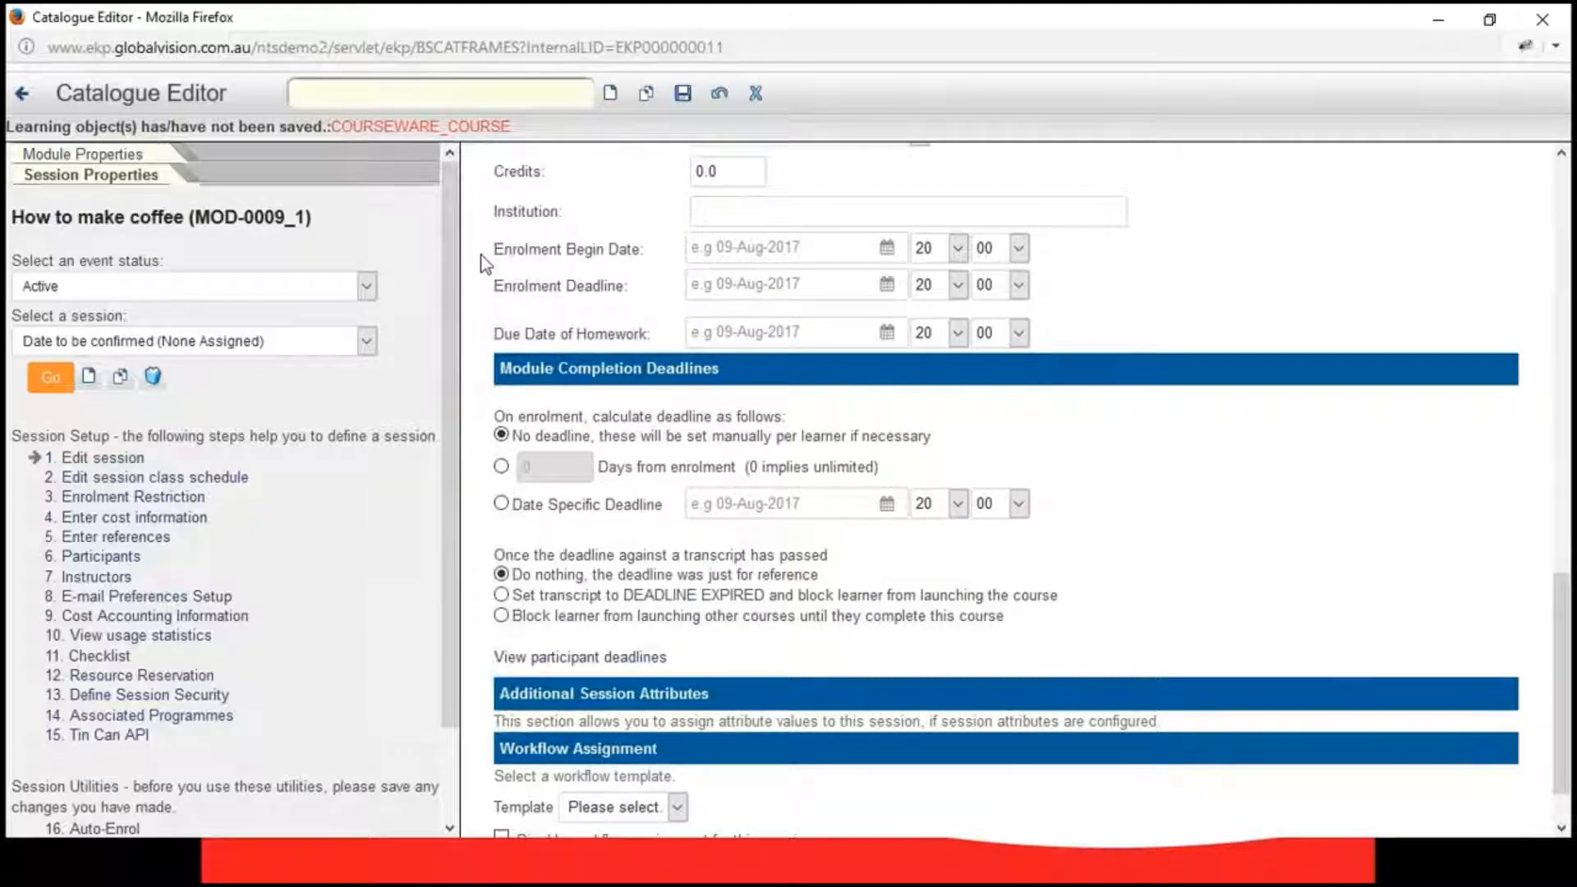
{"action": "left_click_drag", "start_coordinate": [484, 253], "coordinate": [649, 290]}
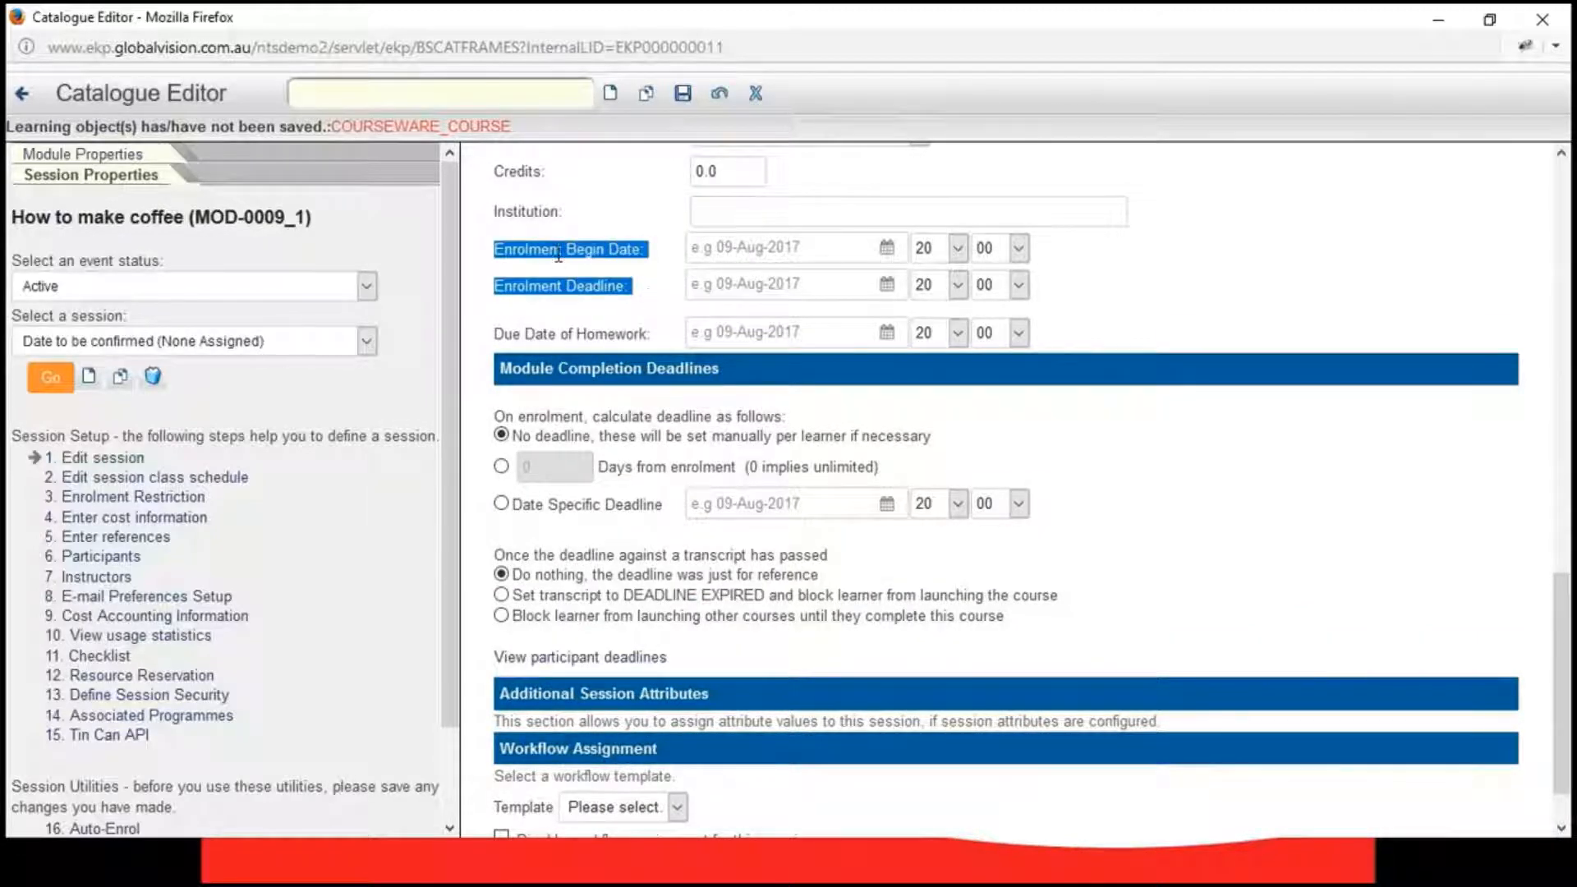
{"action": "scroll", "coordinate": [1172, 298], "scroll_direction": "up", "scroll_amount": 2}
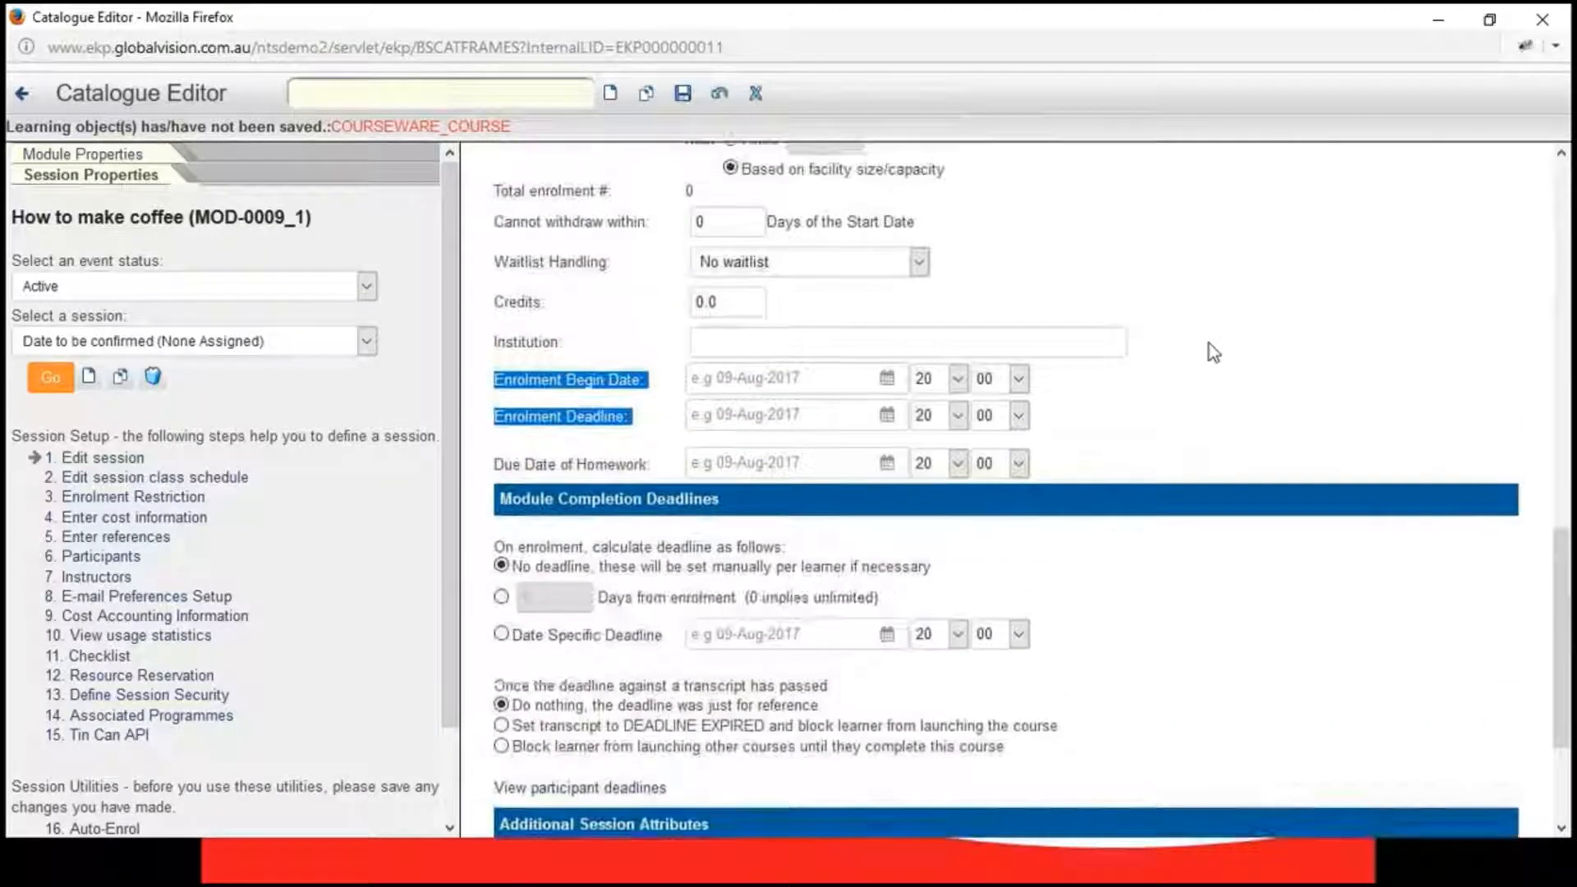
{"action": "left_click", "coordinate": [660, 430]}
{"action": "scroll", "coordinate": [660, 430], "scroll_direction": "down", "scroll_amount": 3}
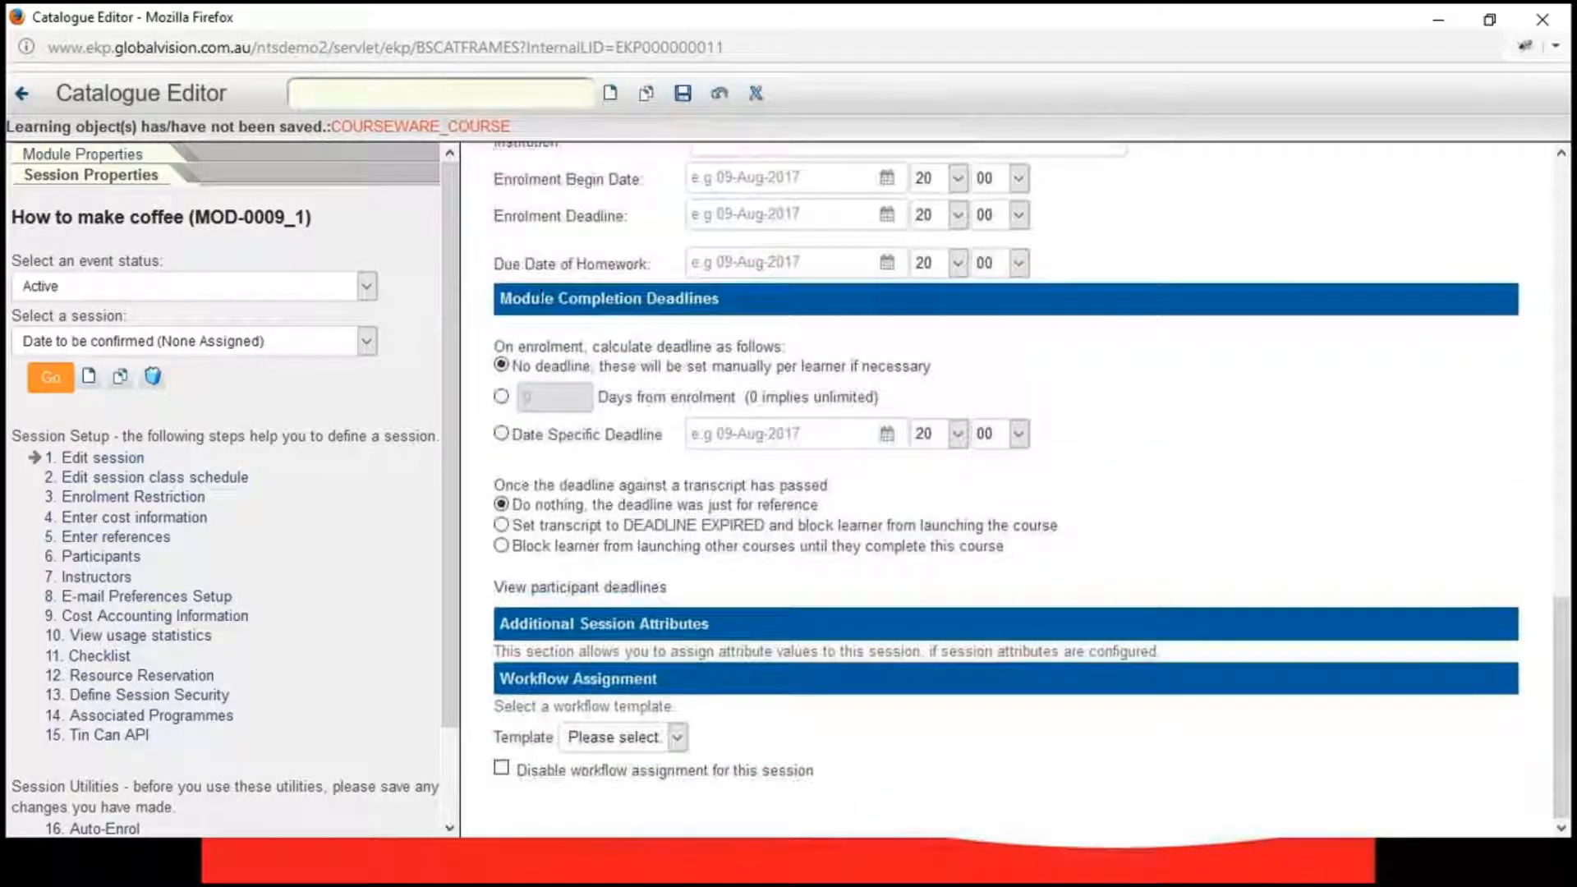
{"action": "triple_click", "coordinate": [609, 267]}
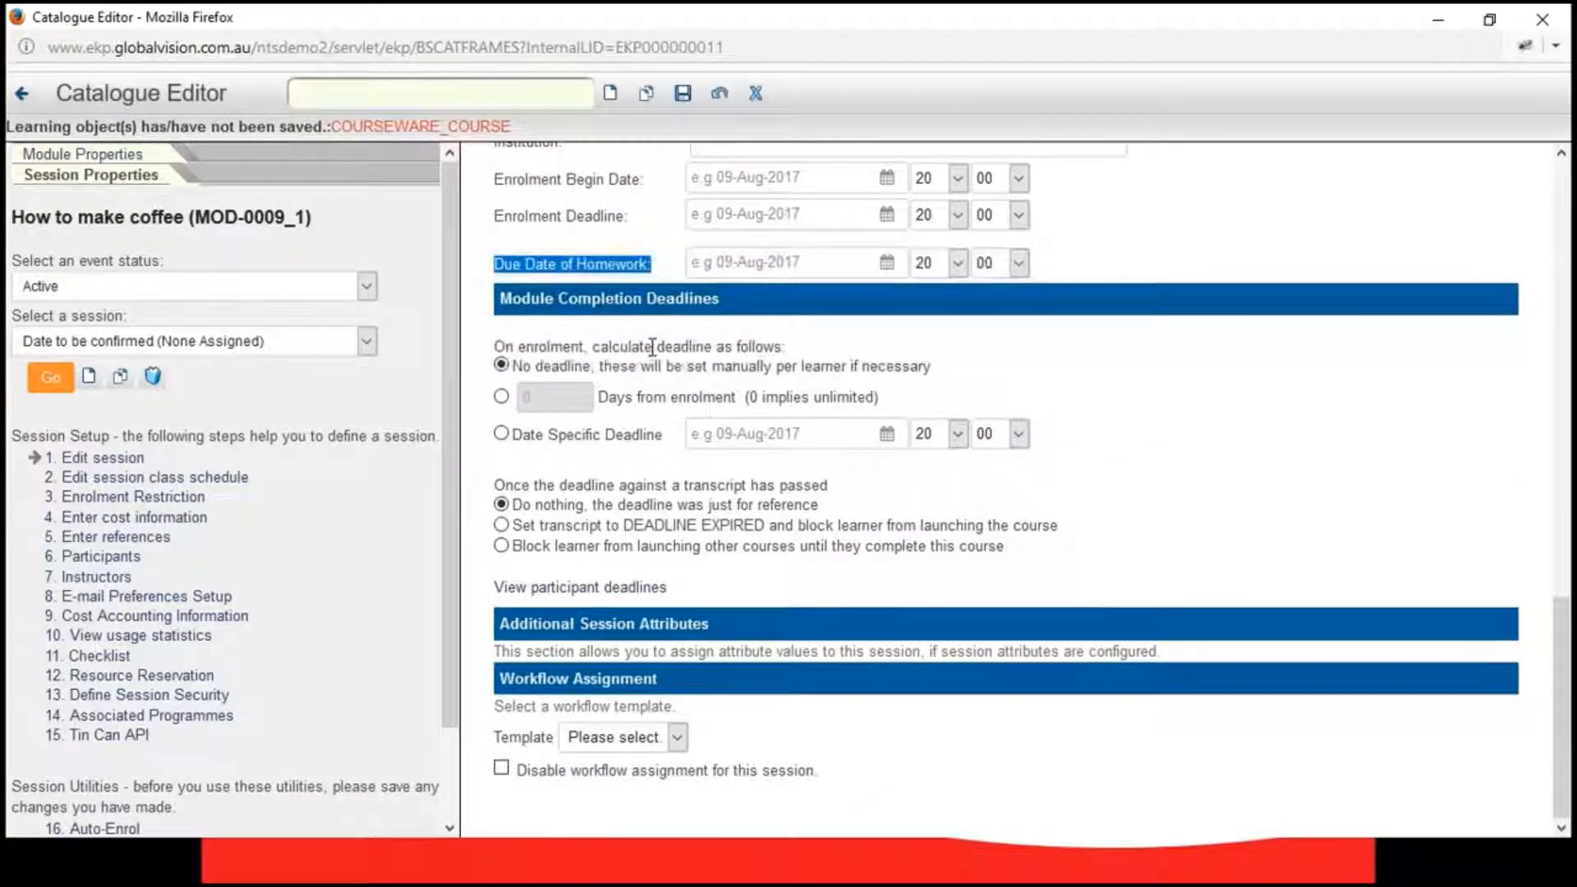
{"action": "scroll", "coordinate": [1274, 427], "scroll_direction": "down", "scroll_amount": 3}
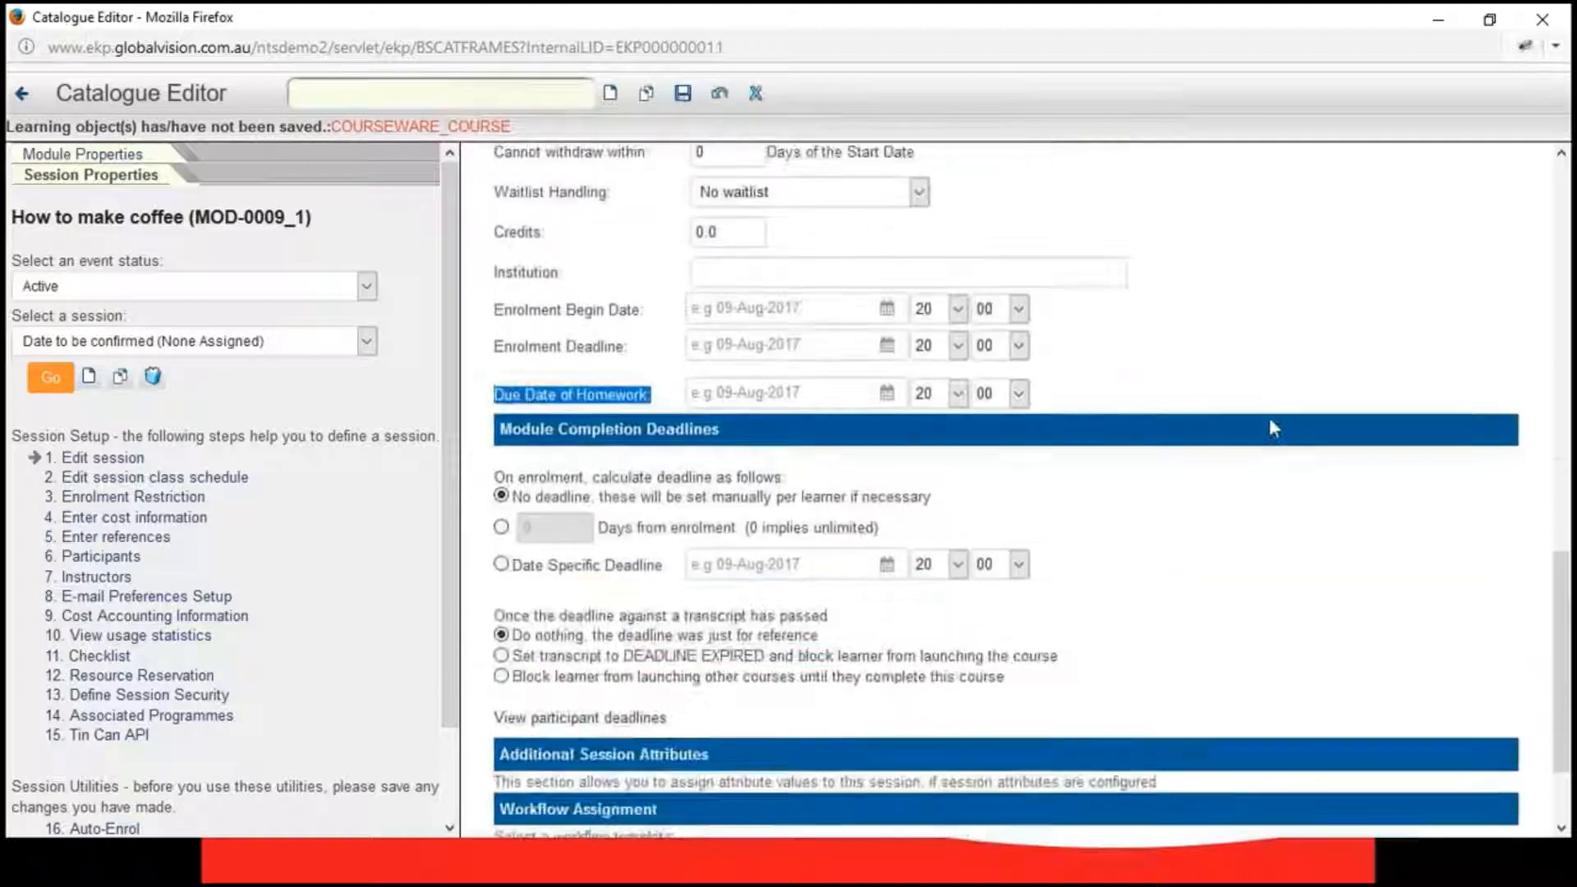
{"action": "scroll", "coordinate": [1273, 426], "scroll_direction": "up", "scroll_amount": 5}
{"action": "scroll", "coordinate": [1270, 416], "scroll_direction": "down", "scroll_amount": 2}
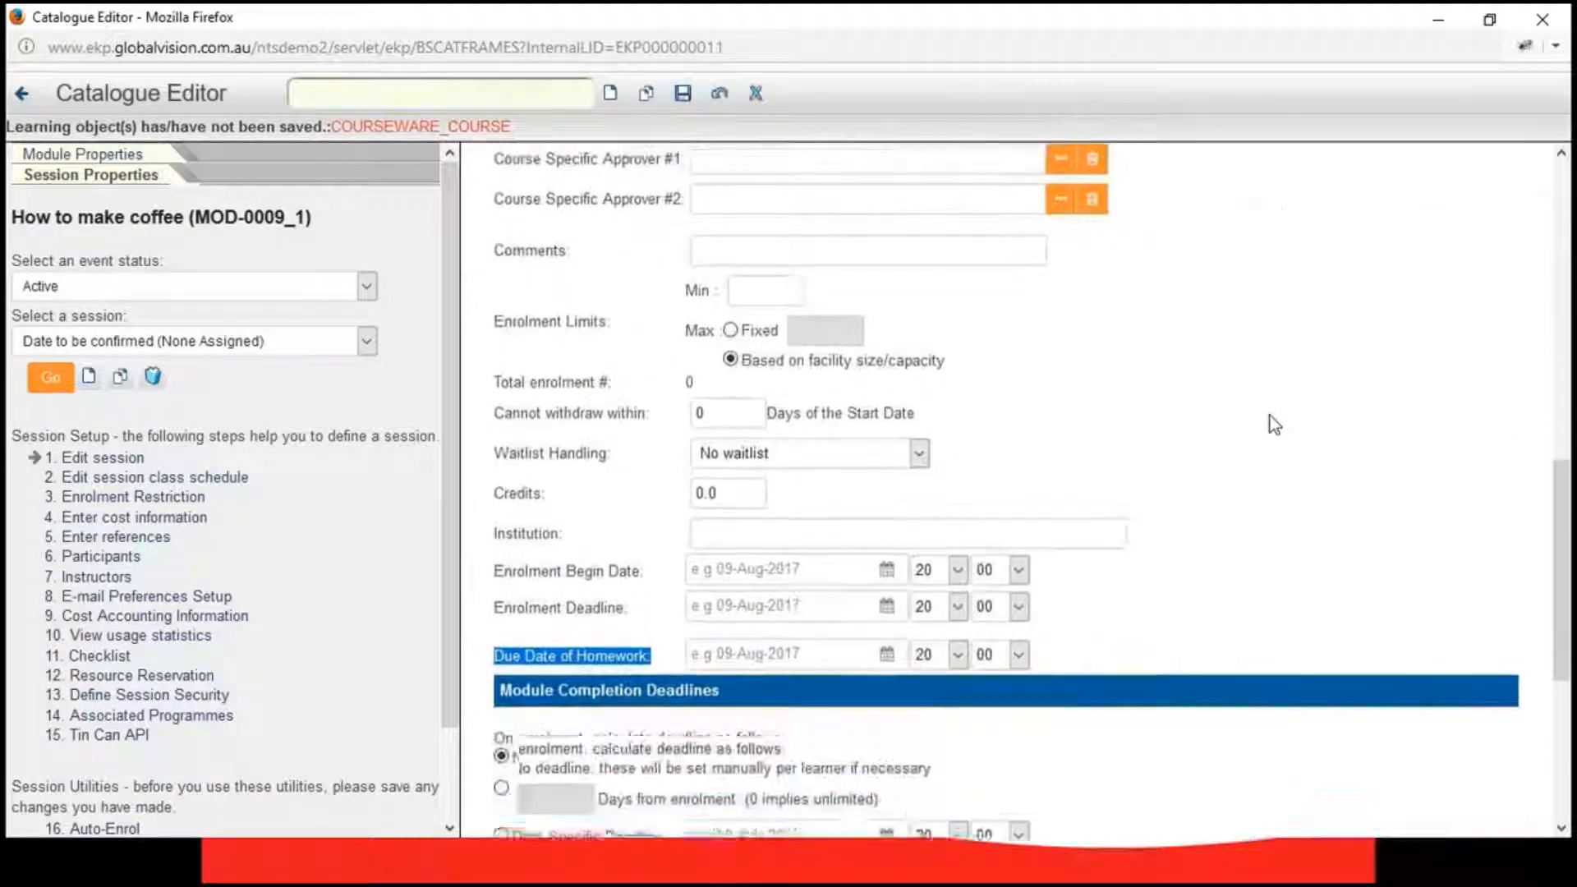
{"action": "scroll", "coordinate": [1270, 415], "scroll_direction": "up", "scroll_amount": 4}
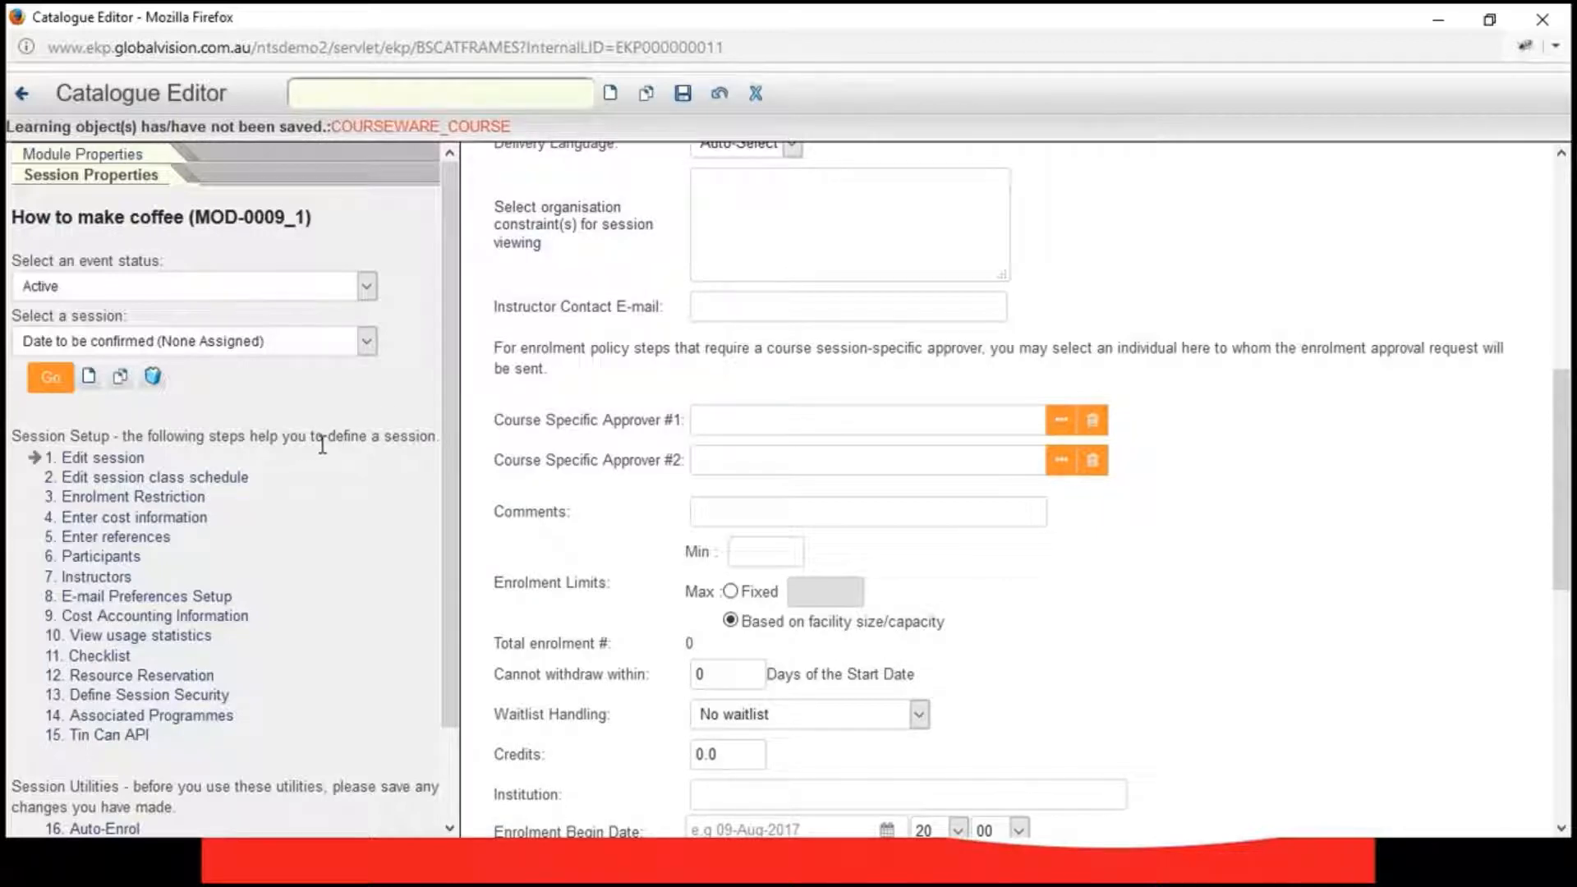
- Start a new class in the session's class schedule and set its period to 10-Aug-2017, 9:00 to 17:00
{"action": "left_click", "coordinate": [141, 483]}
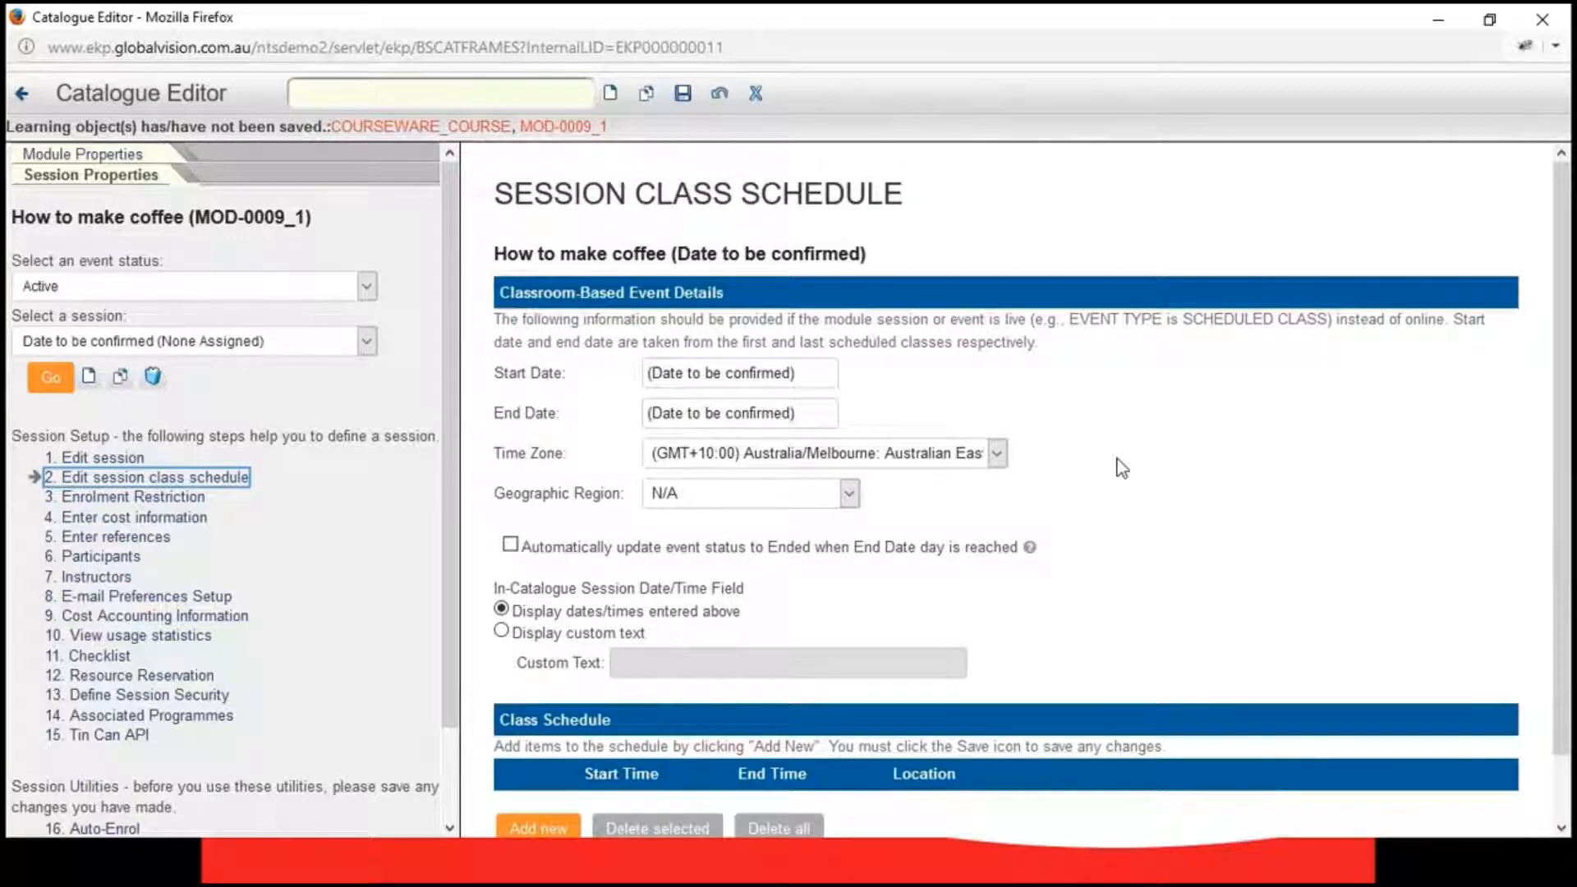
{"action": "scroll", "coordinate": [1122, 468], "scroll_direction": "down", "scroll_amount": 2}
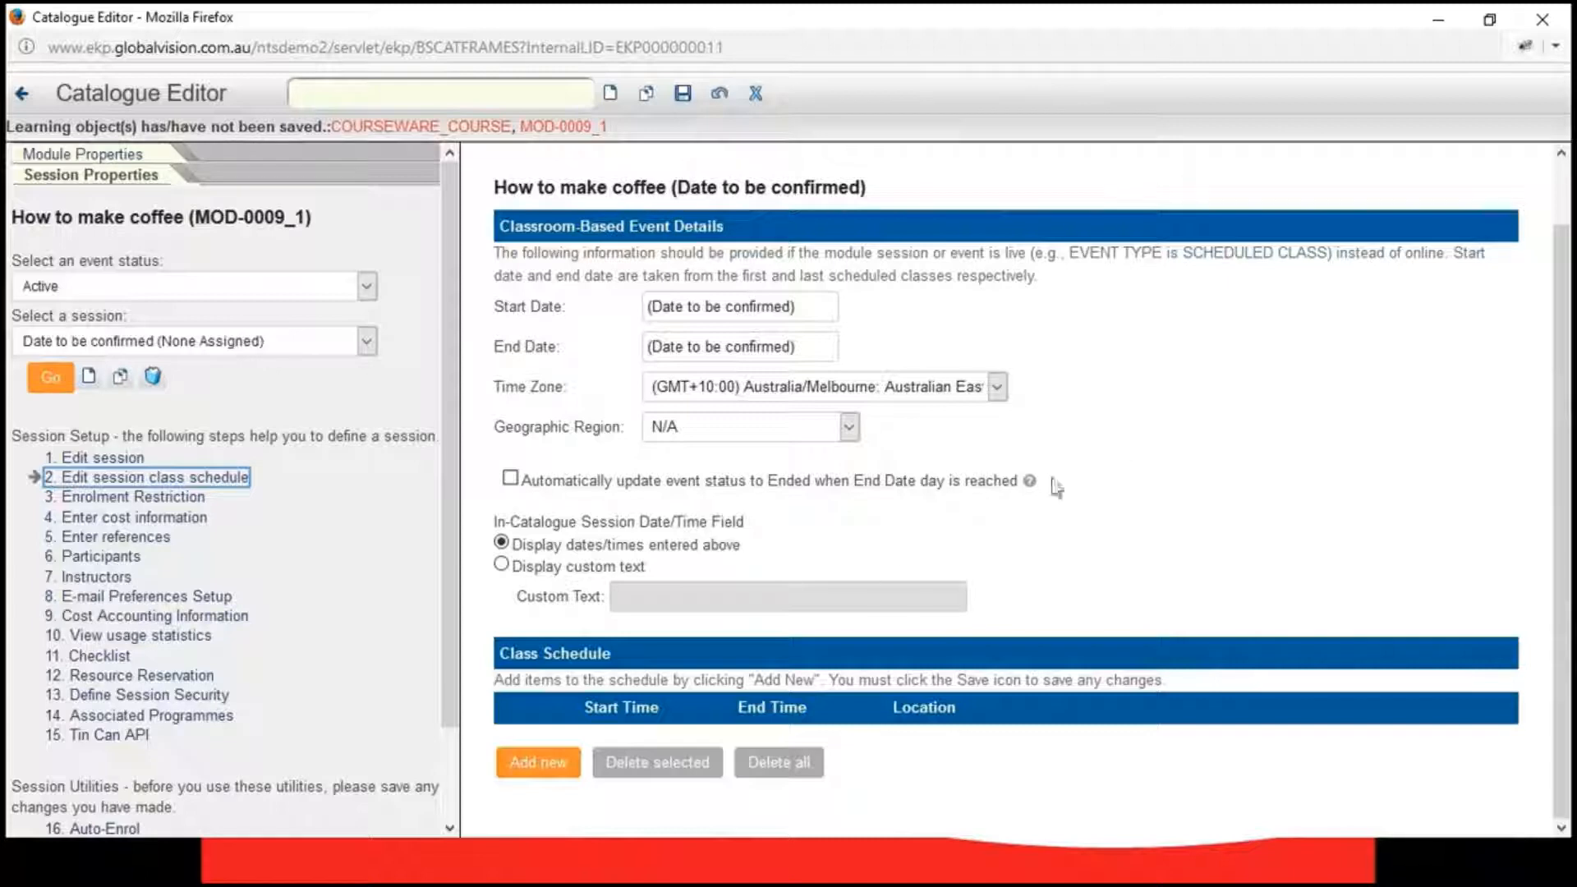
{"action": "left_click", "coordinate": [538, 762]}
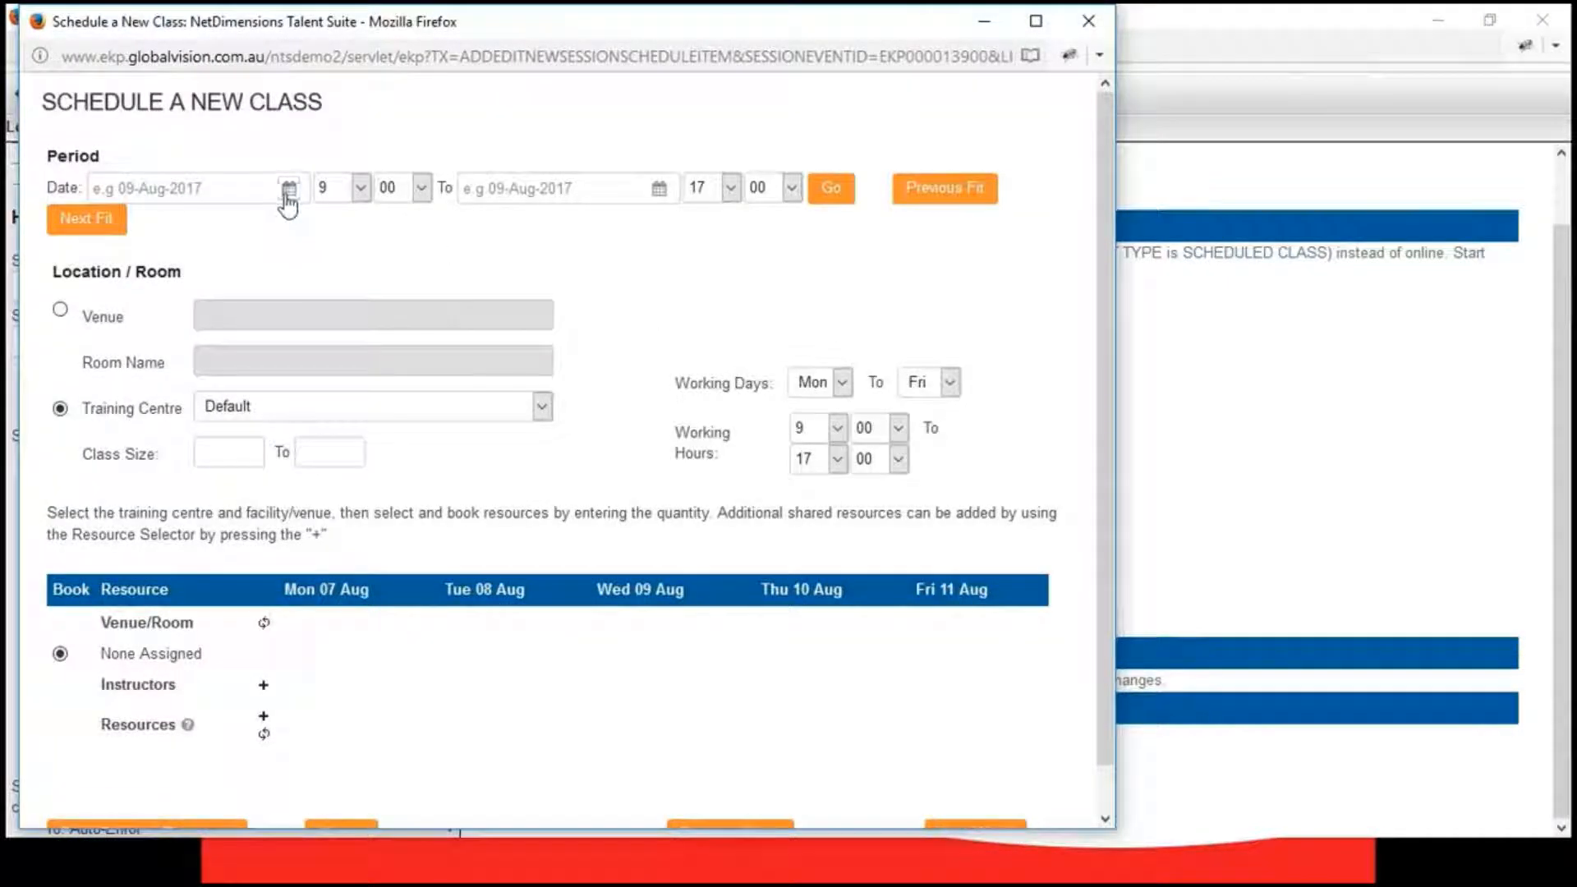
{"action": "left_click", "coordinate": [288, 191]}
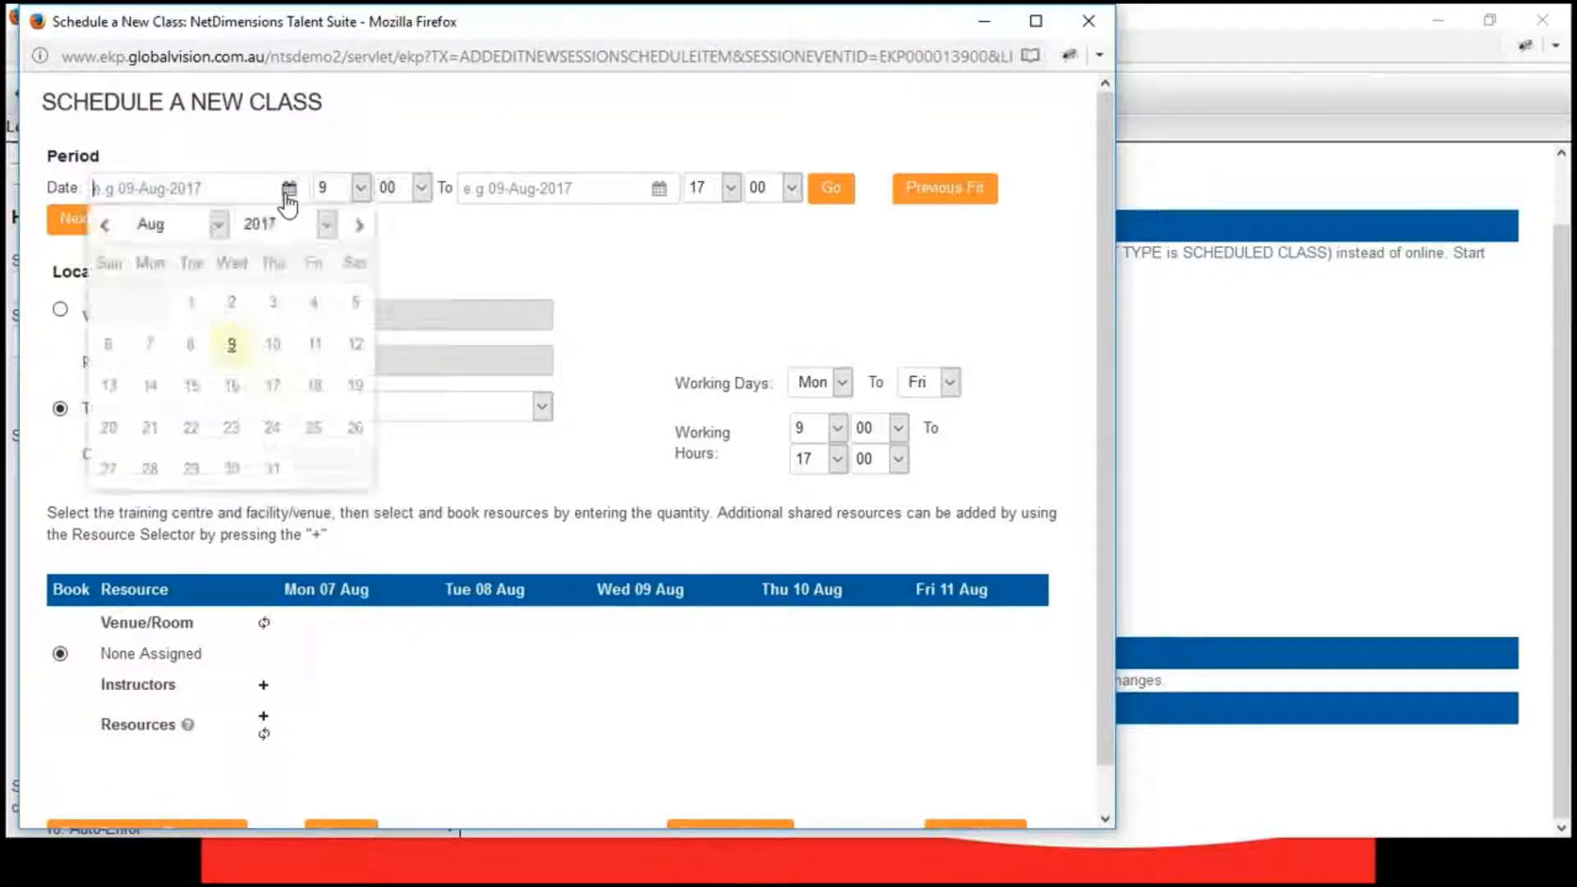
{"action": "left_click", "coordinate": [272, 352]}
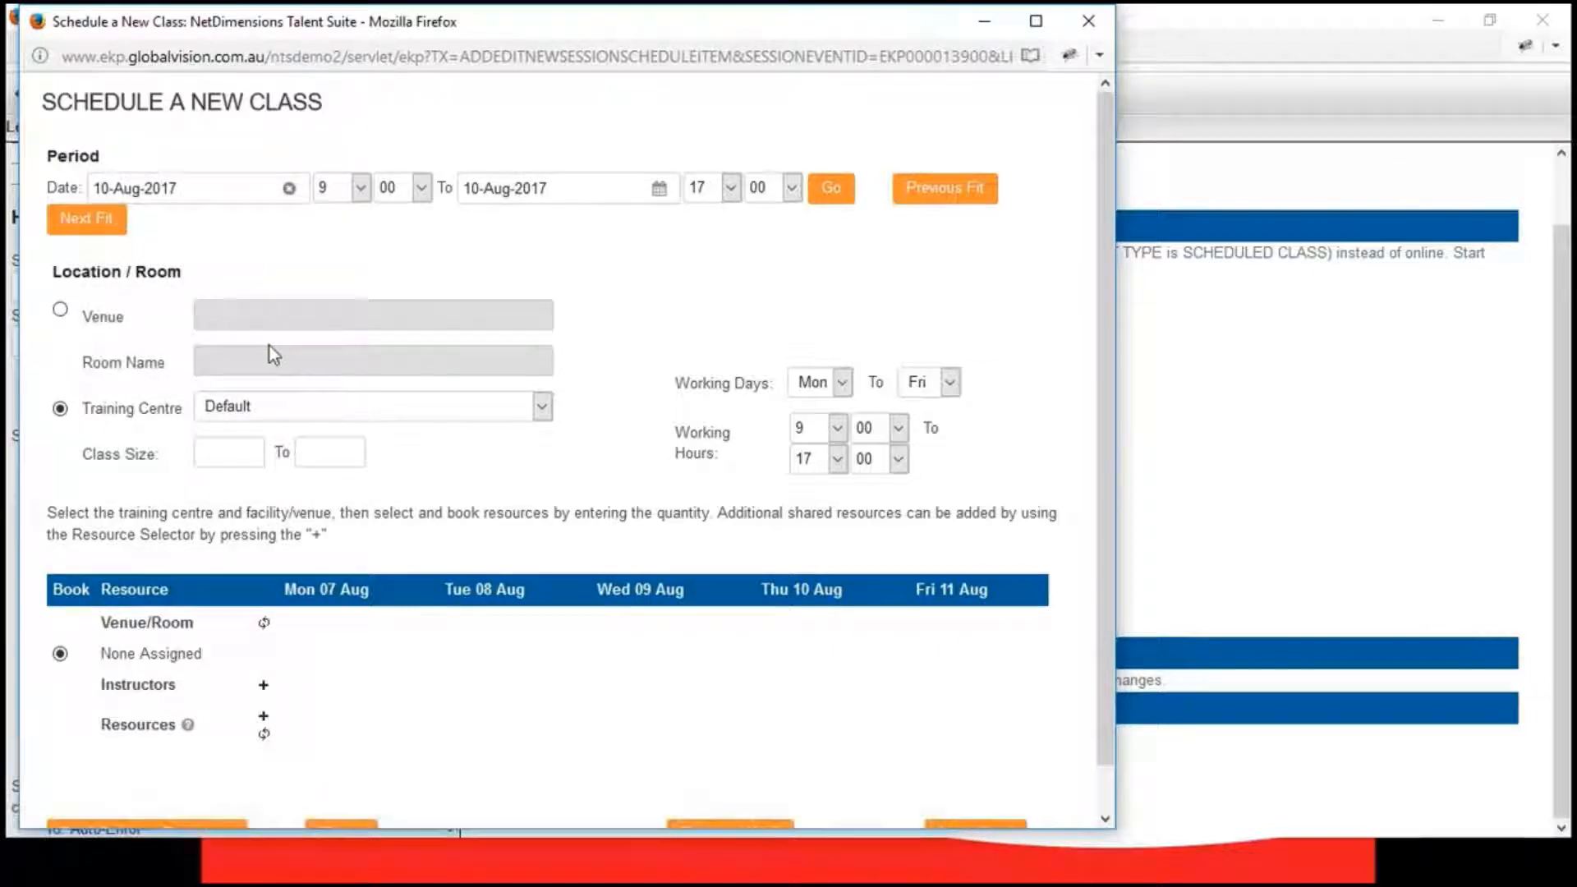
{"action": "left_click", "coordinate": [841, 200]}
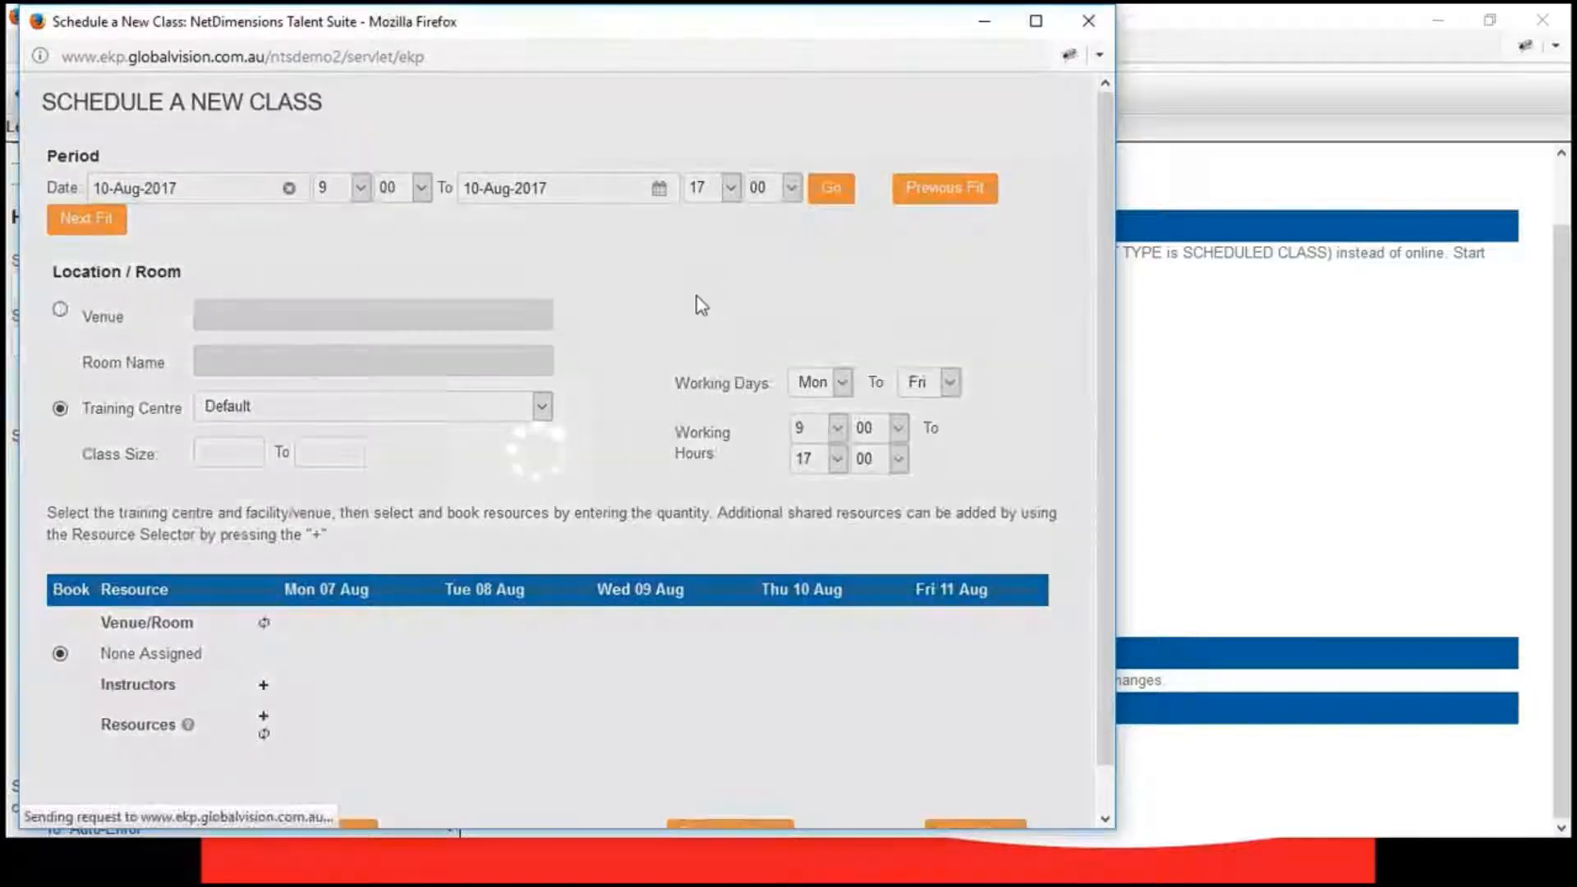
- Set the class's training centre to Brisbane Training Centre and book CBT Room 1 for it
{"action": "scroll", "coordinate": [667, 327], "scroll_direction": "down", "scroll_amount": 1}
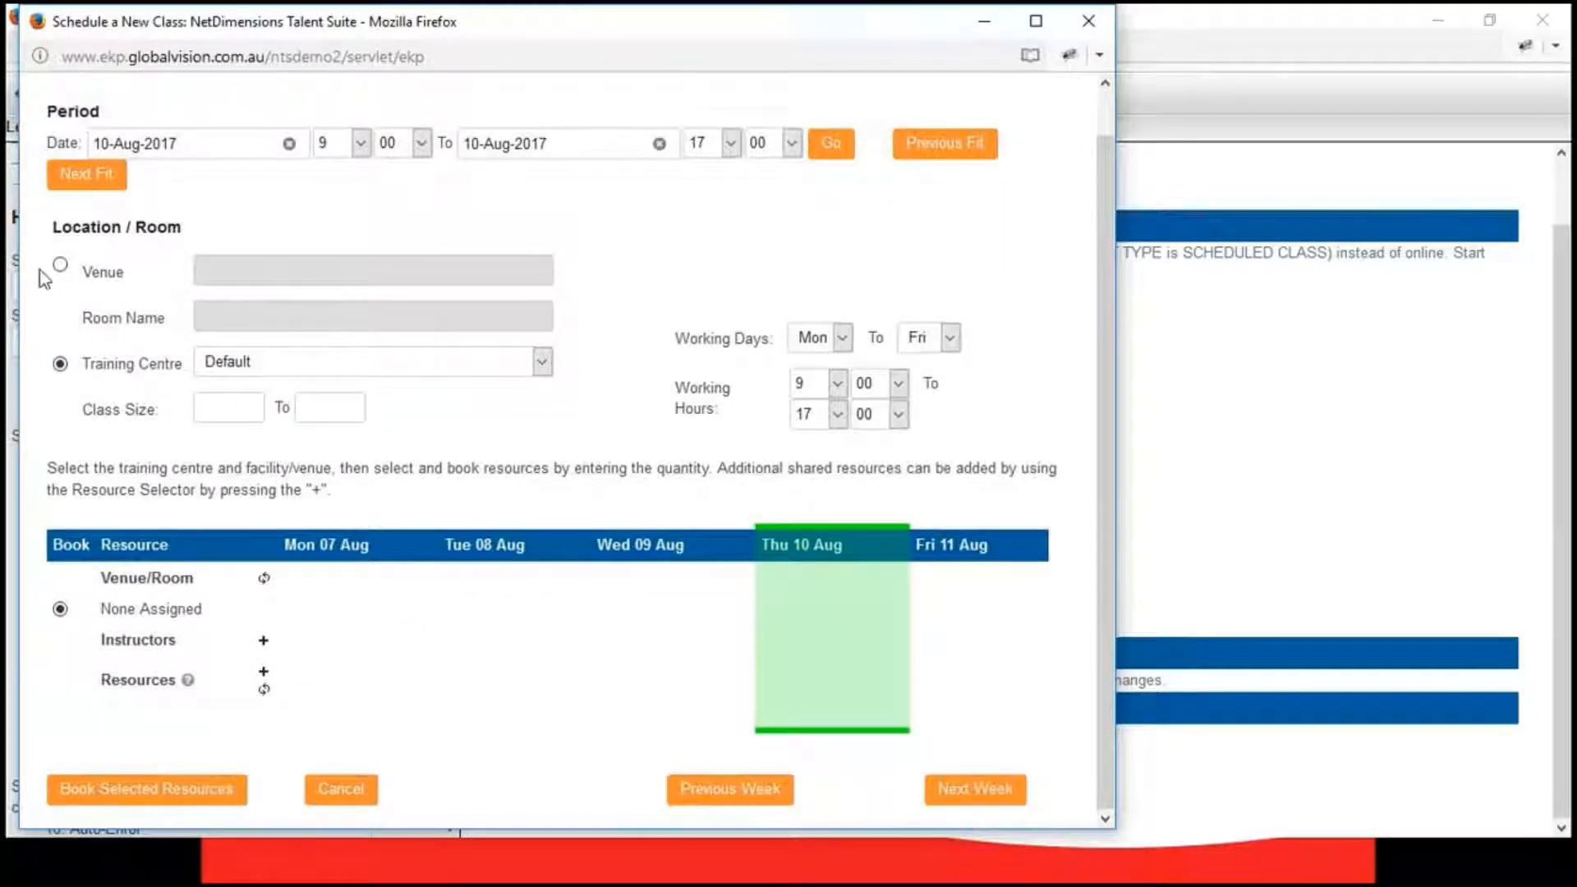
{"action": "left_click", "coordinate": [462, 365]}
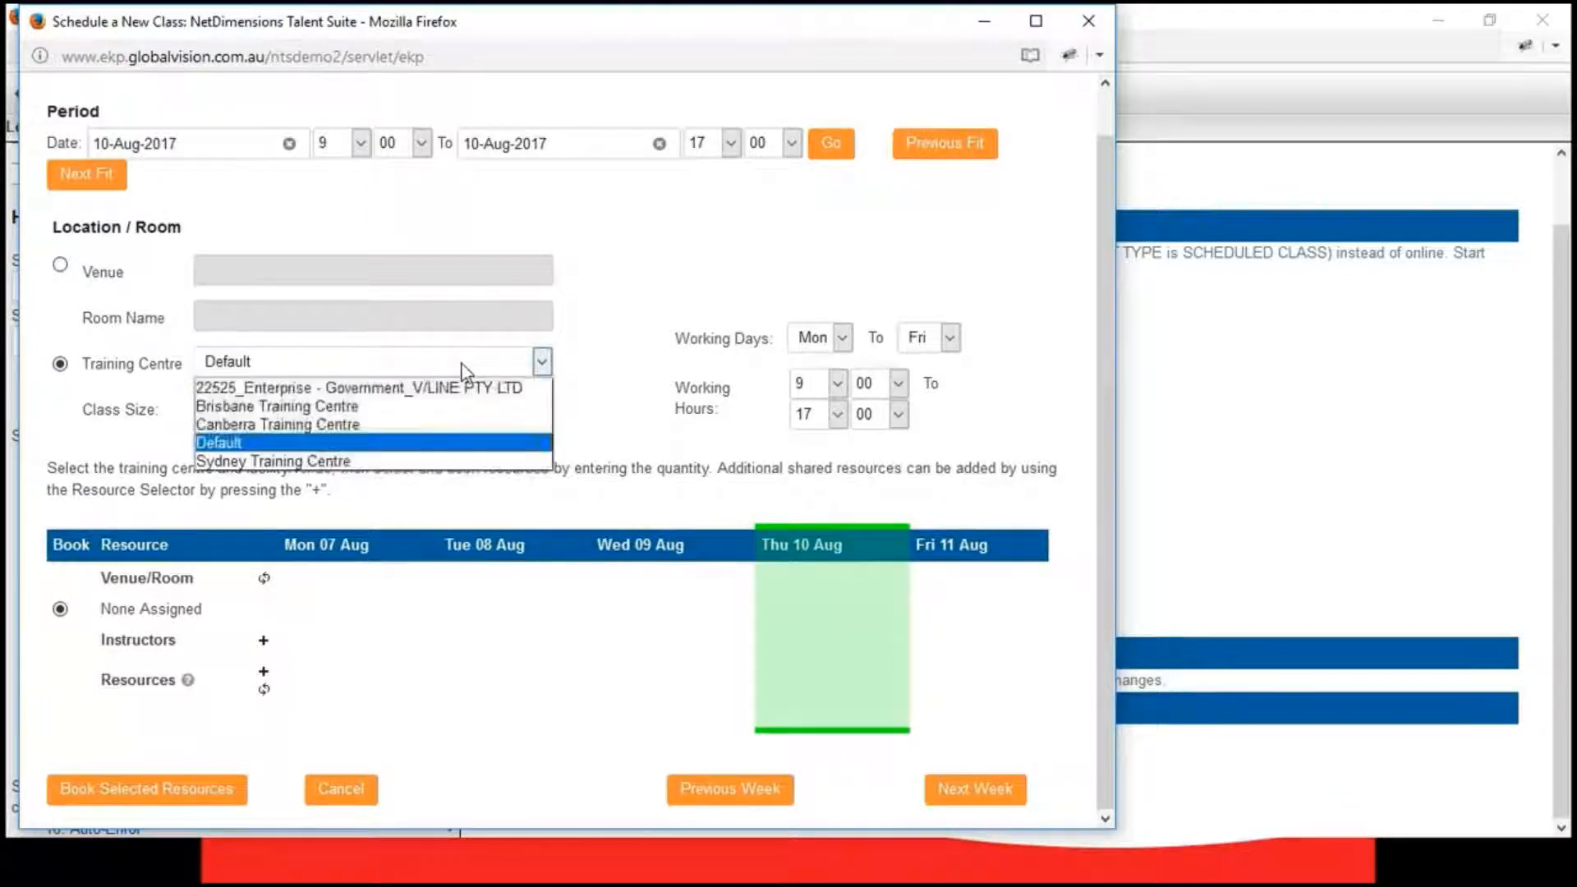
{"action": "left_click", "coordinate": [296, 409]}
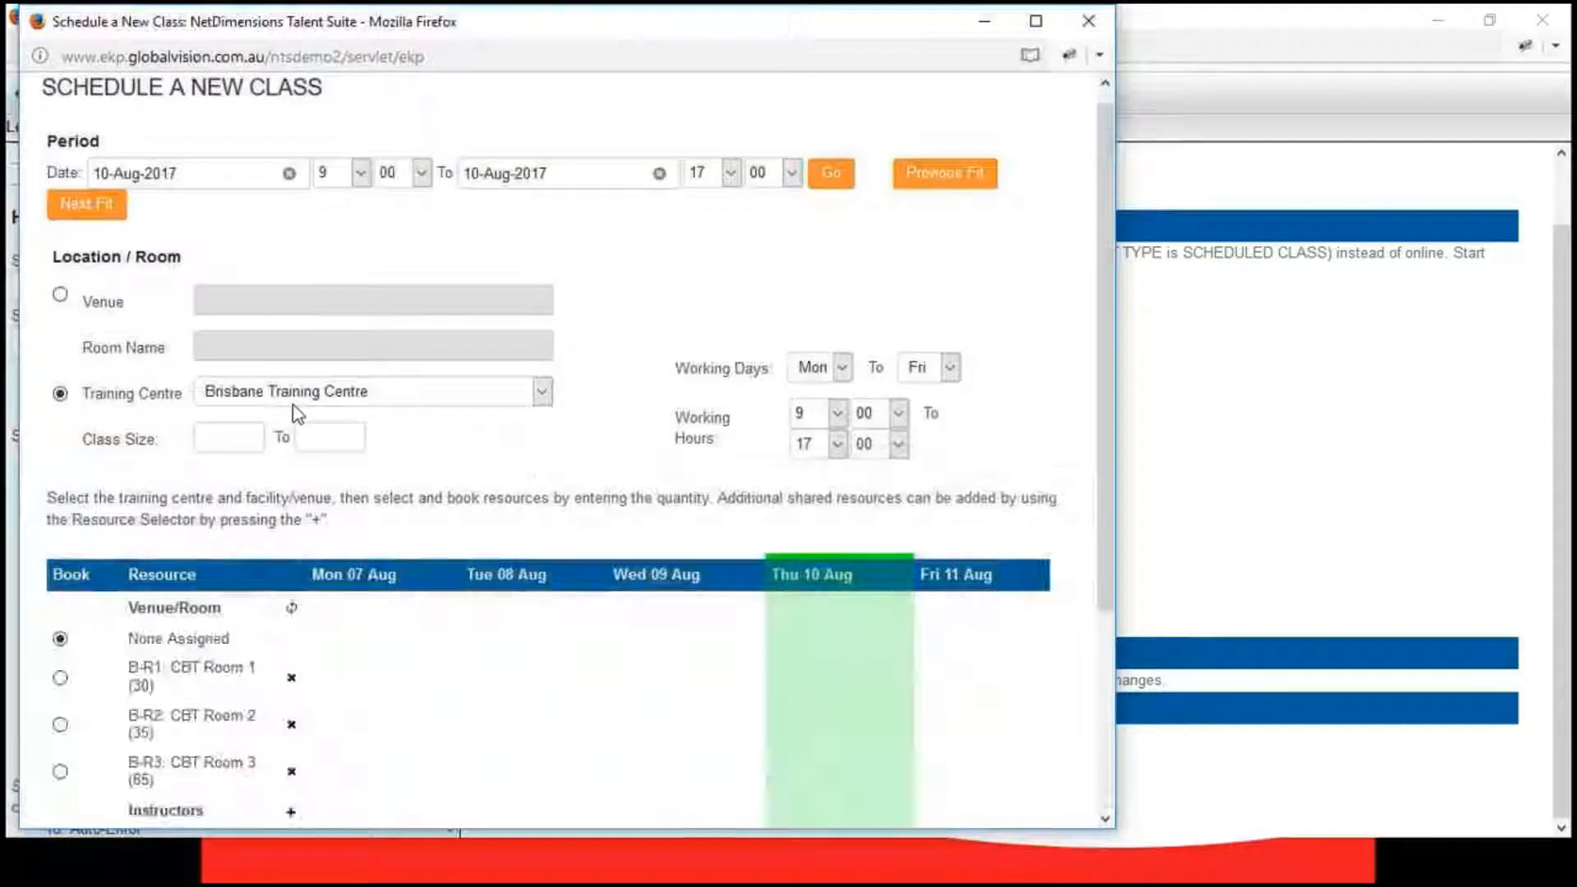
{"action": "scroll", "coordinate": [146, 476], "scroll_direction": "down", "scroll_amount": 5}
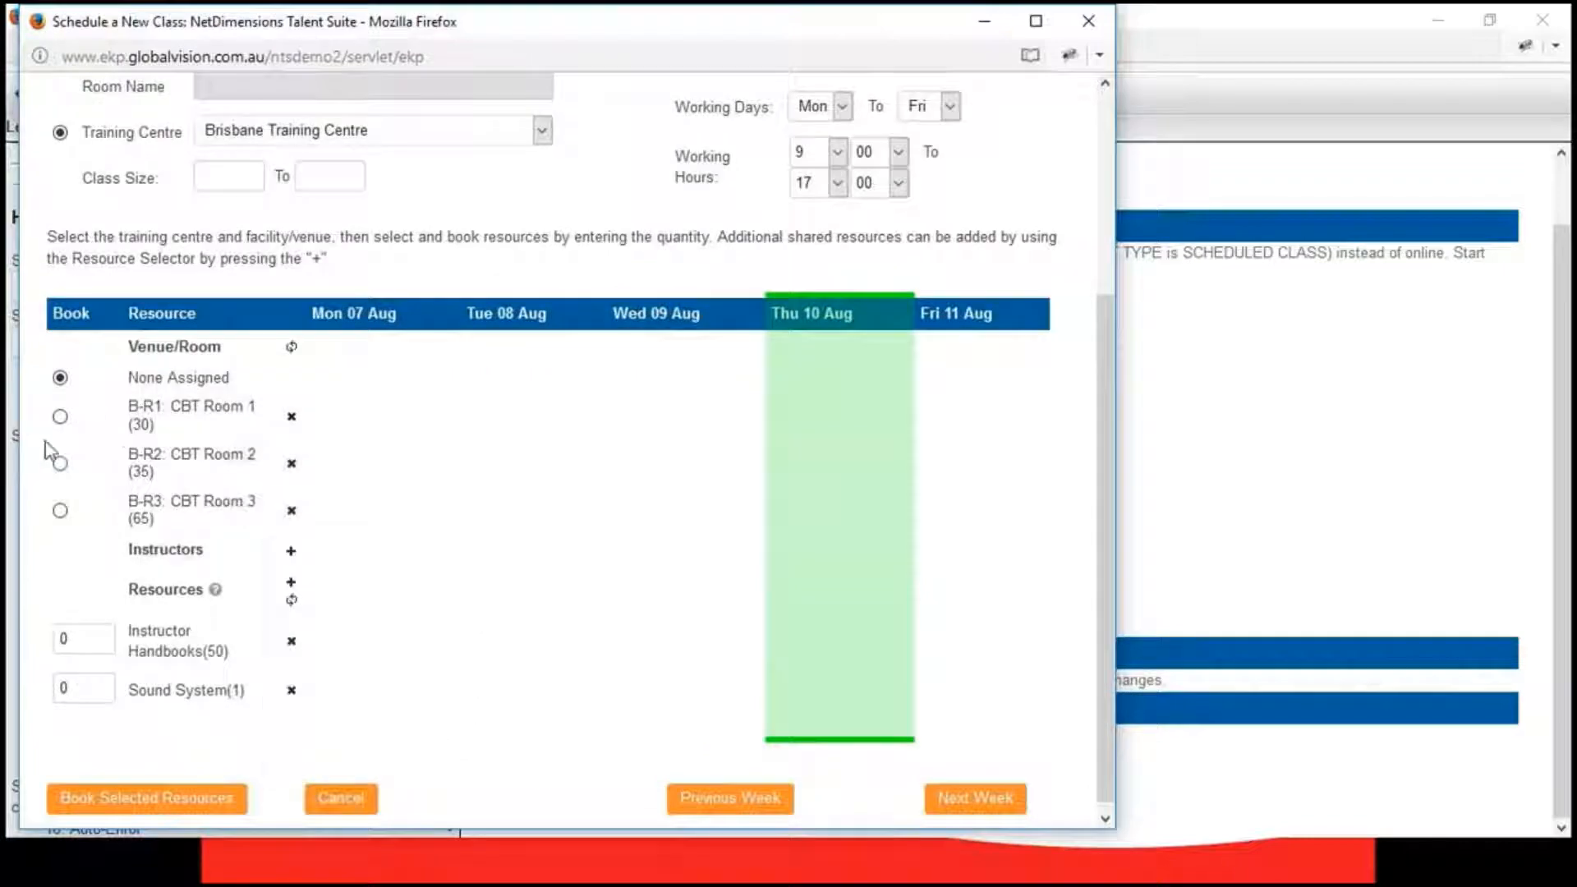
{"action": "left_click", "coordinate": [60, 417]}
{"action": "left_click", "coordinate": [153, 801]}
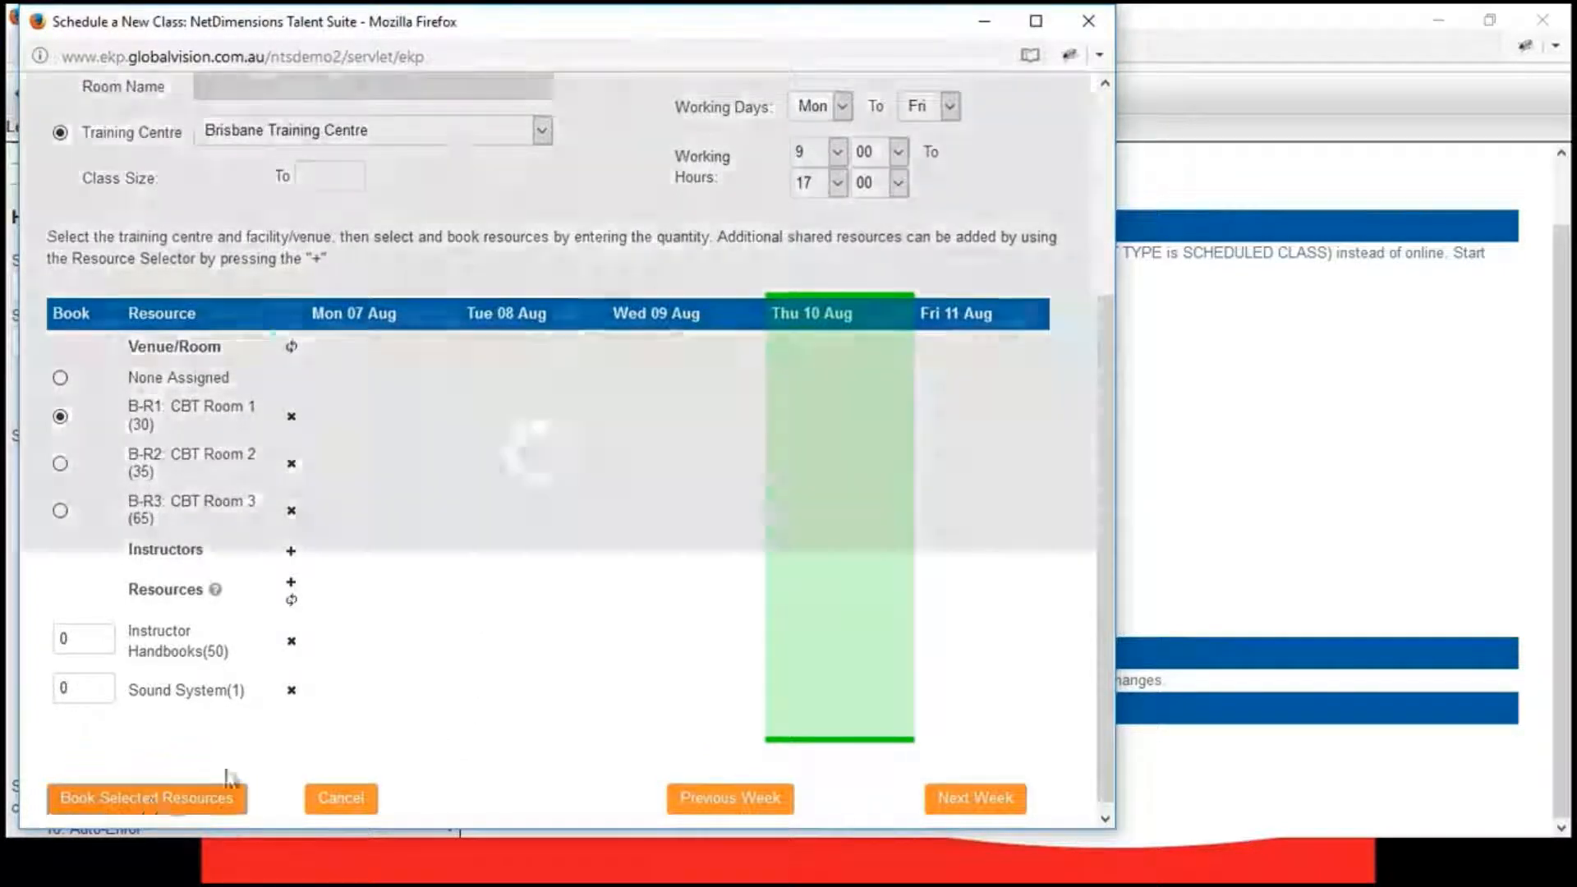
- Edit the scheduled class to use the custom venue "test room" instead of a training centre, rebook it and save the session
{"action": "scroll", "coordinate": [925, 684], "scroll_direction": "down", "scroll_amount": 2}
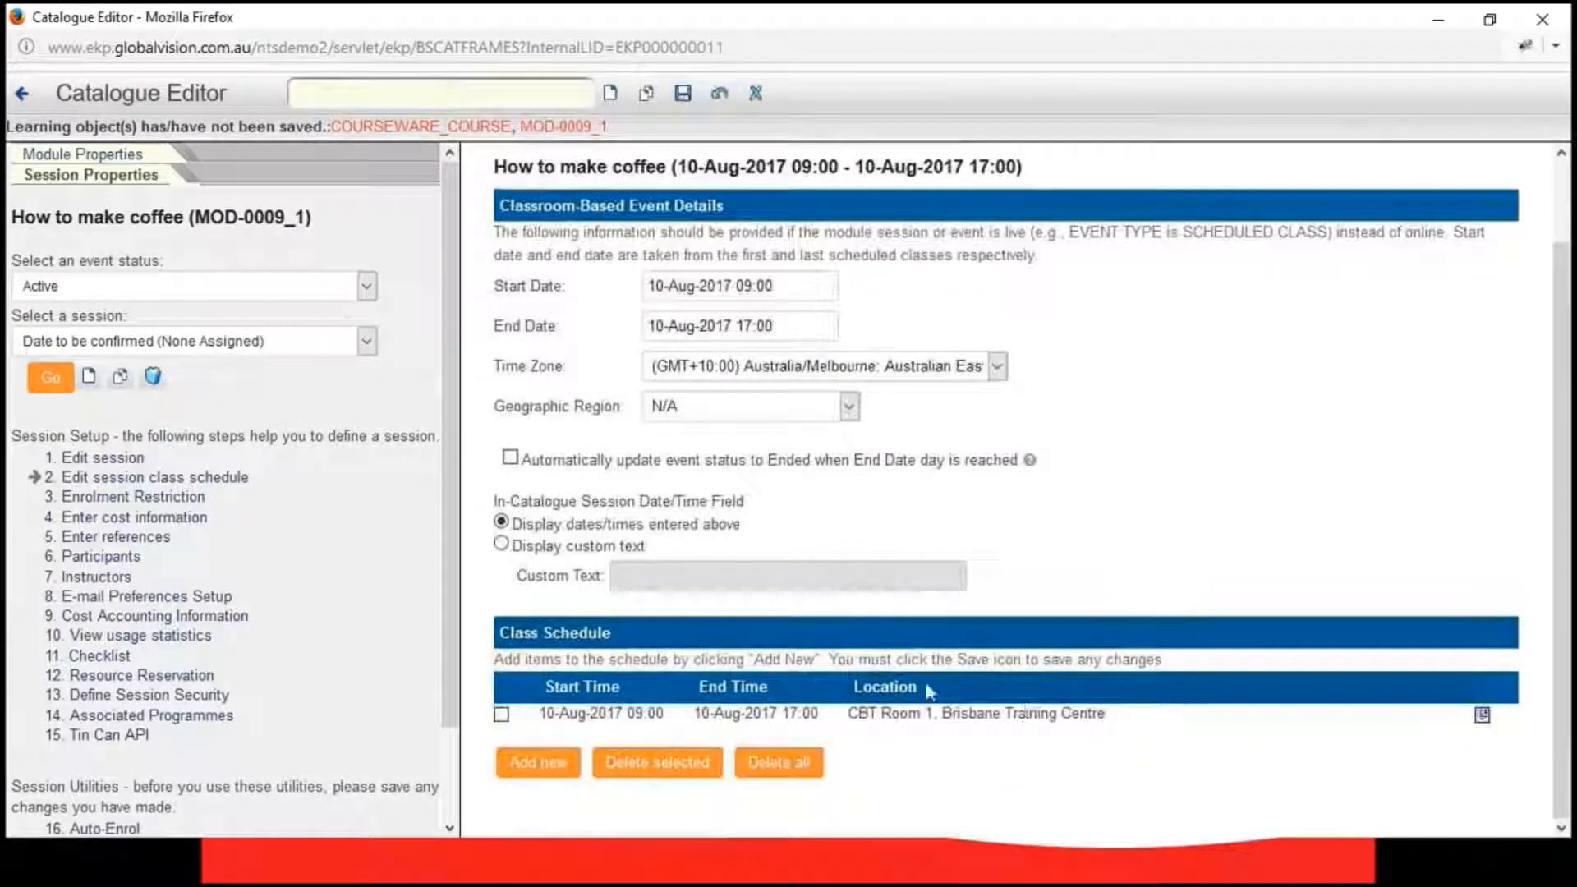
{"action": "left_click", "coordinate": [1482, 717]}
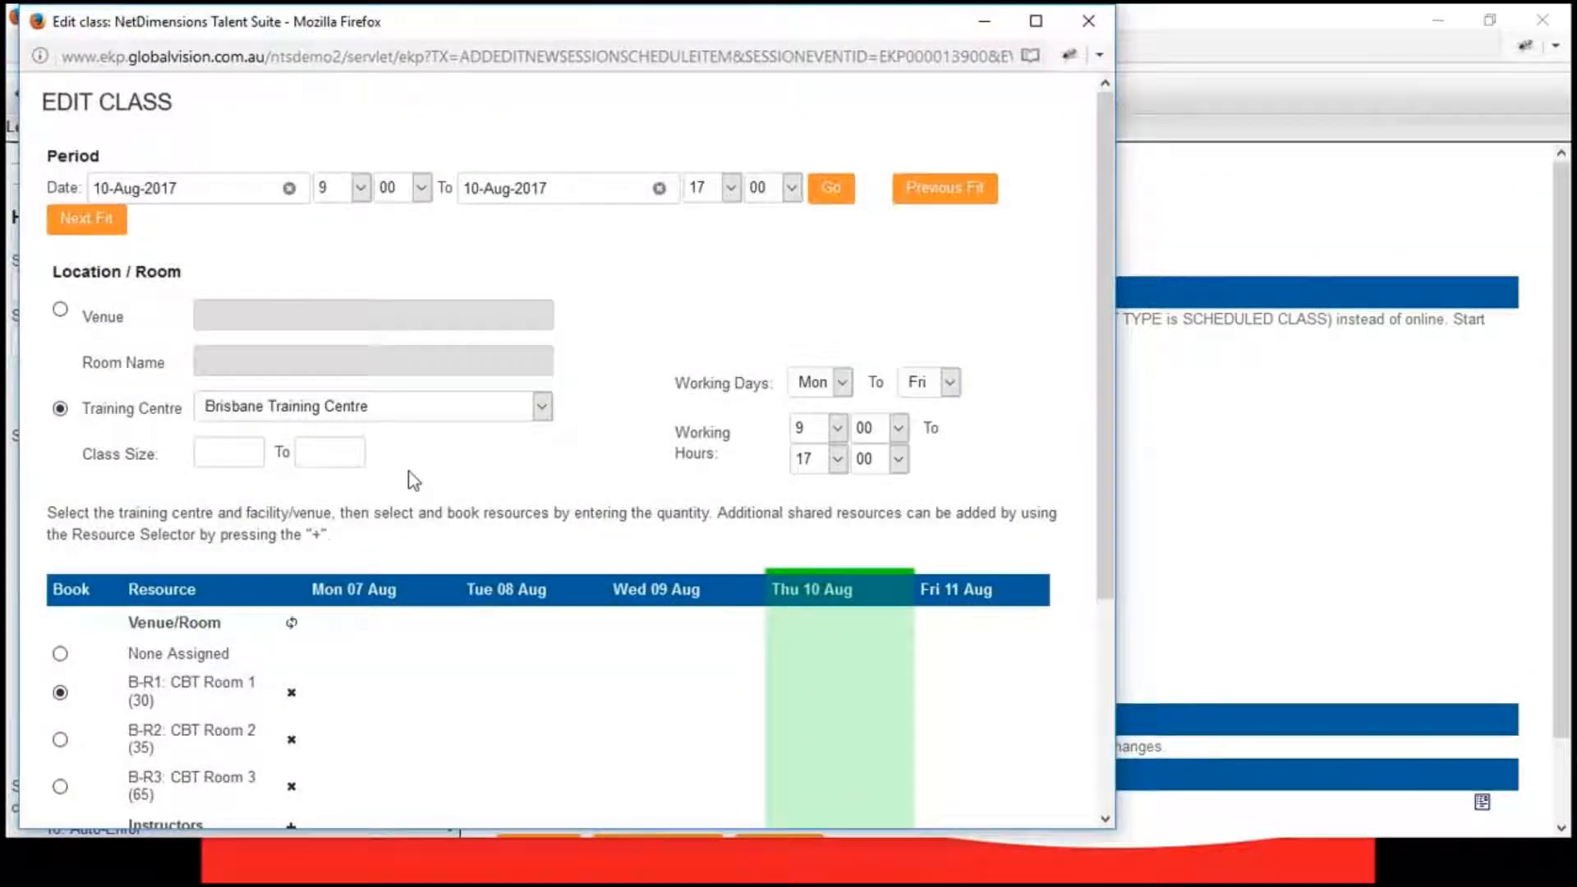
{"action": "left_click", "coordinate": [546, 409]}
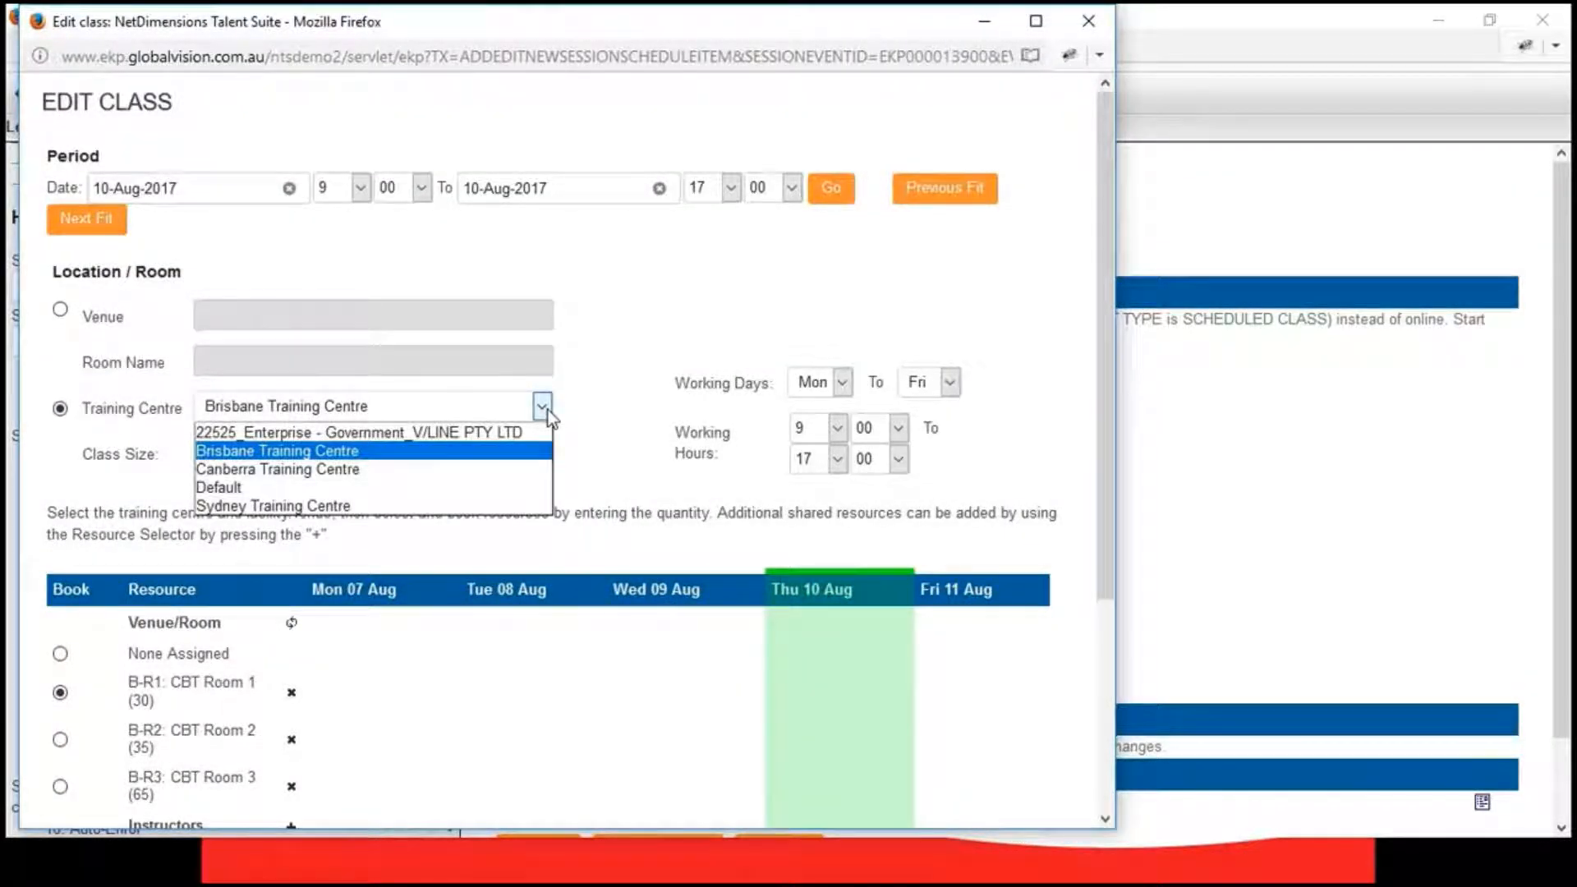
{"action": "left_click", "coordinate": [549, 409]}
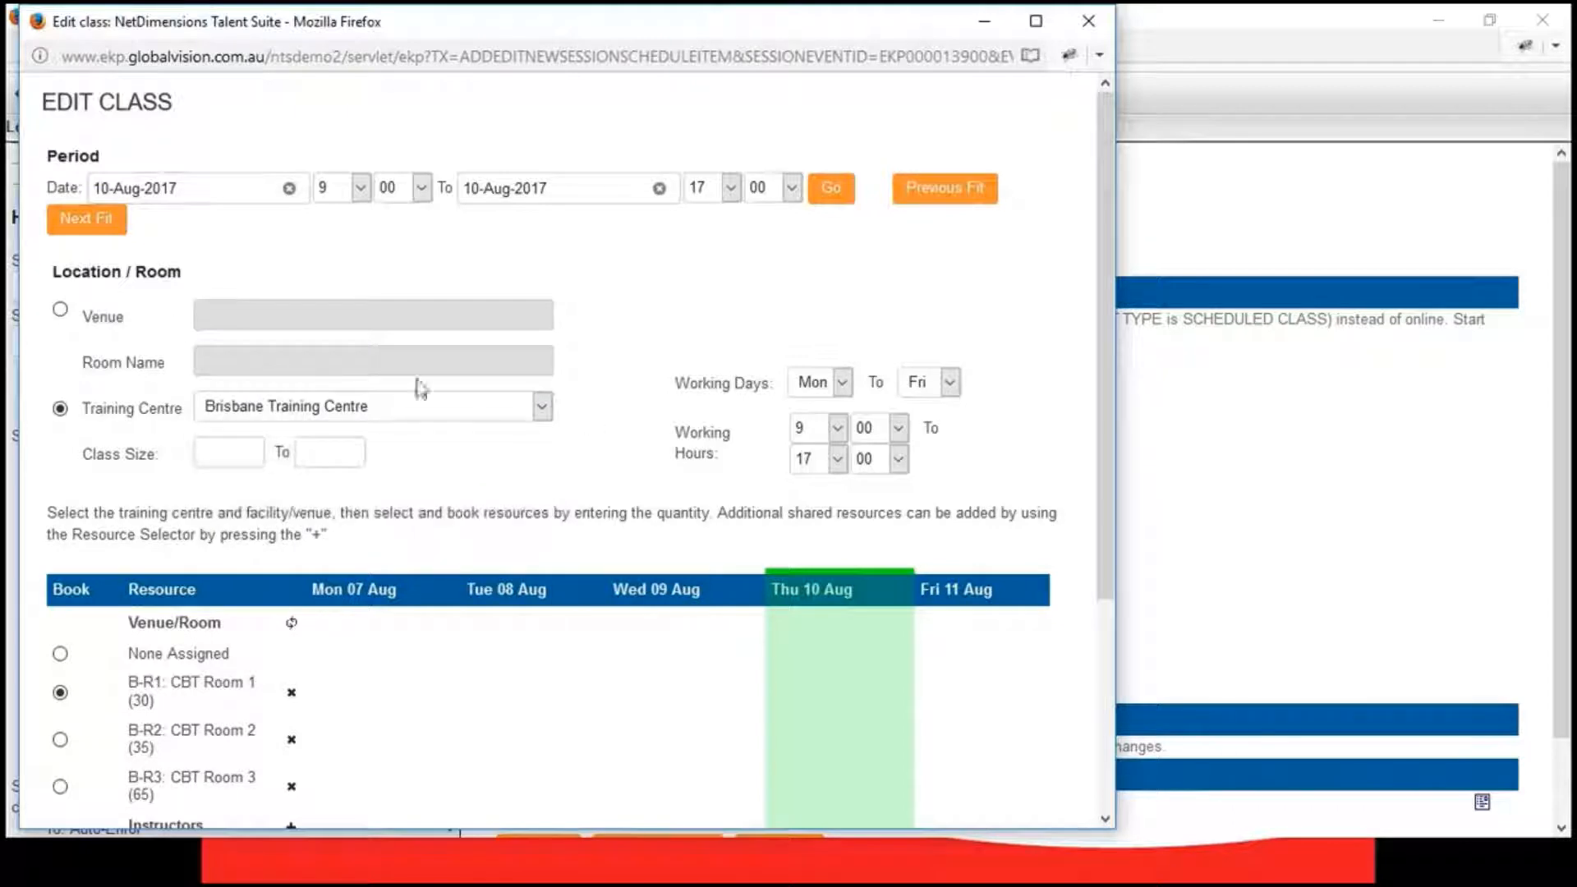
{"action": "left_click", "coordinate": [61, 313]}
{"action": "left_click", "coordinate": [332, 317]}
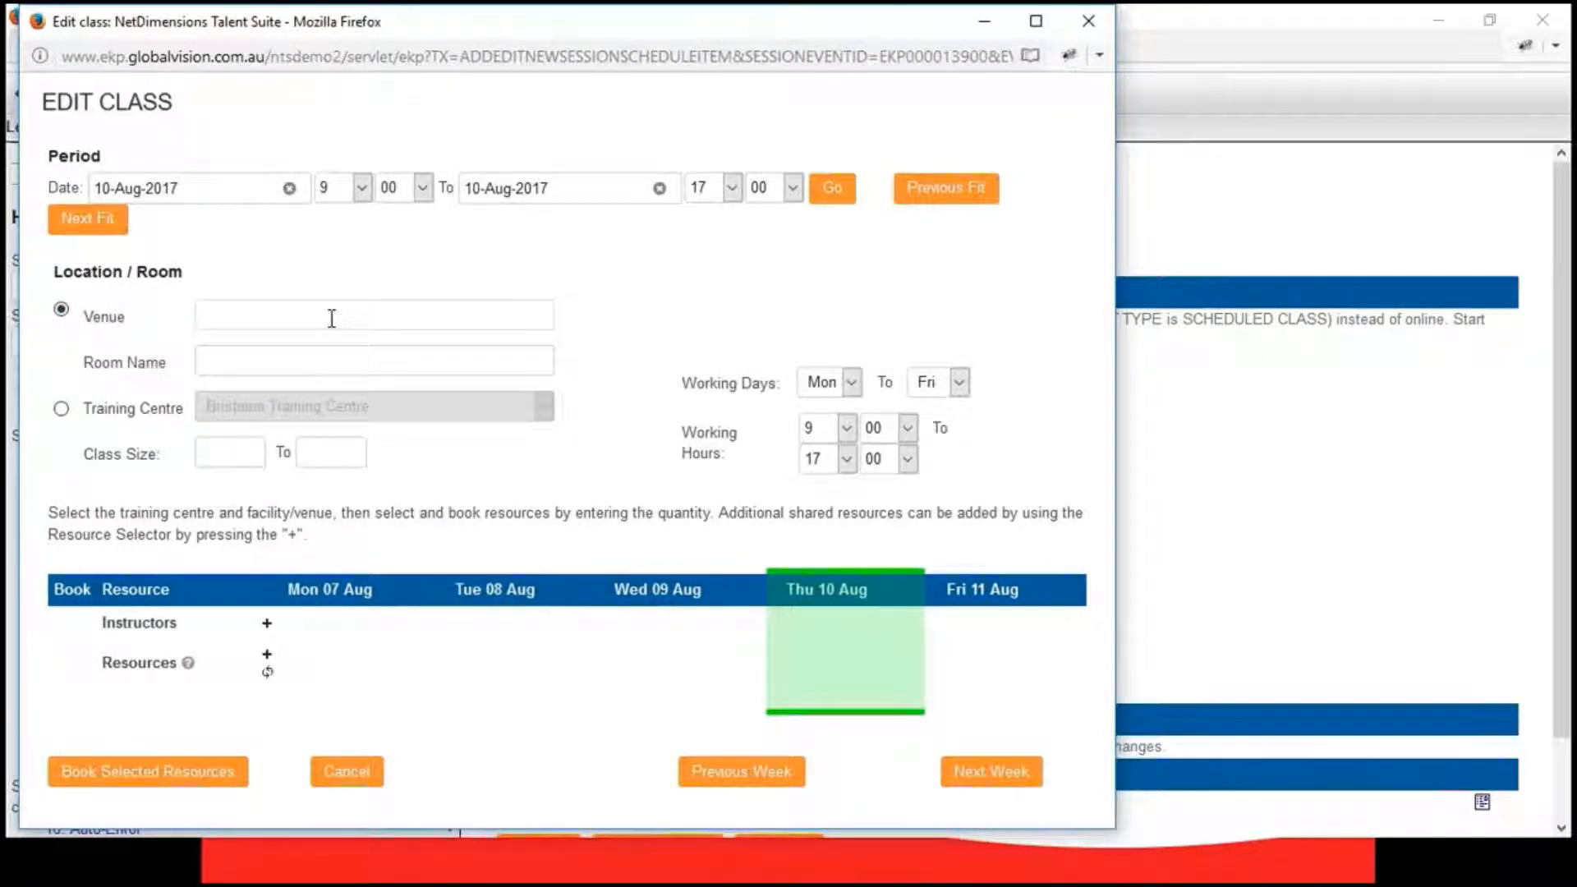
{"action": "type", "text": "test room"}
{"action": "left_click", "coordinate": [152, 776]}
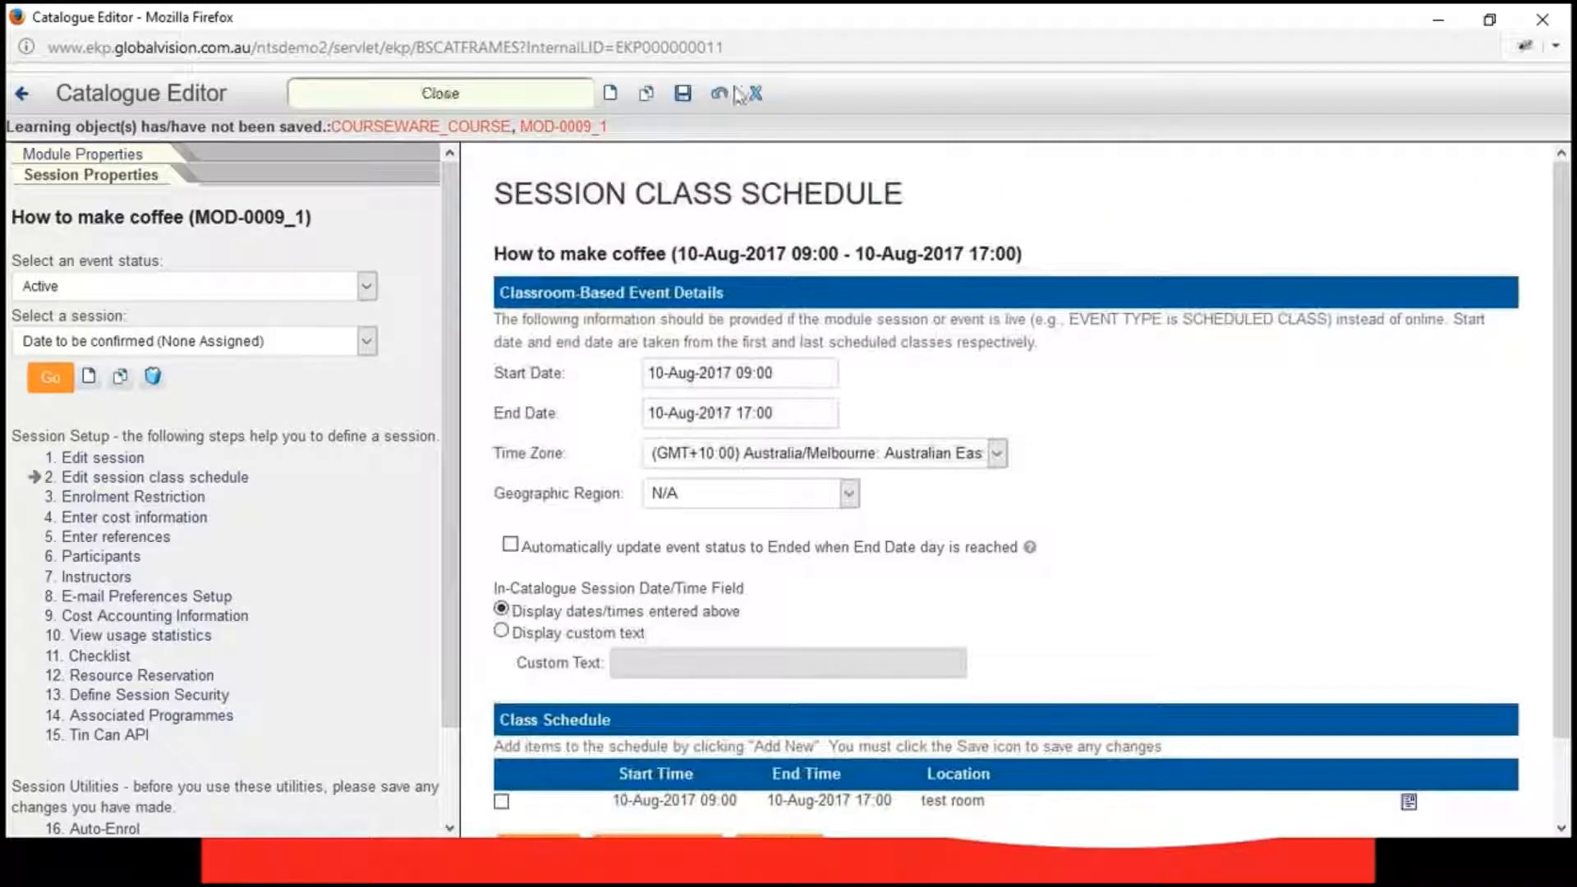
{"action": "left_click", "coordinate": [682, 93]}
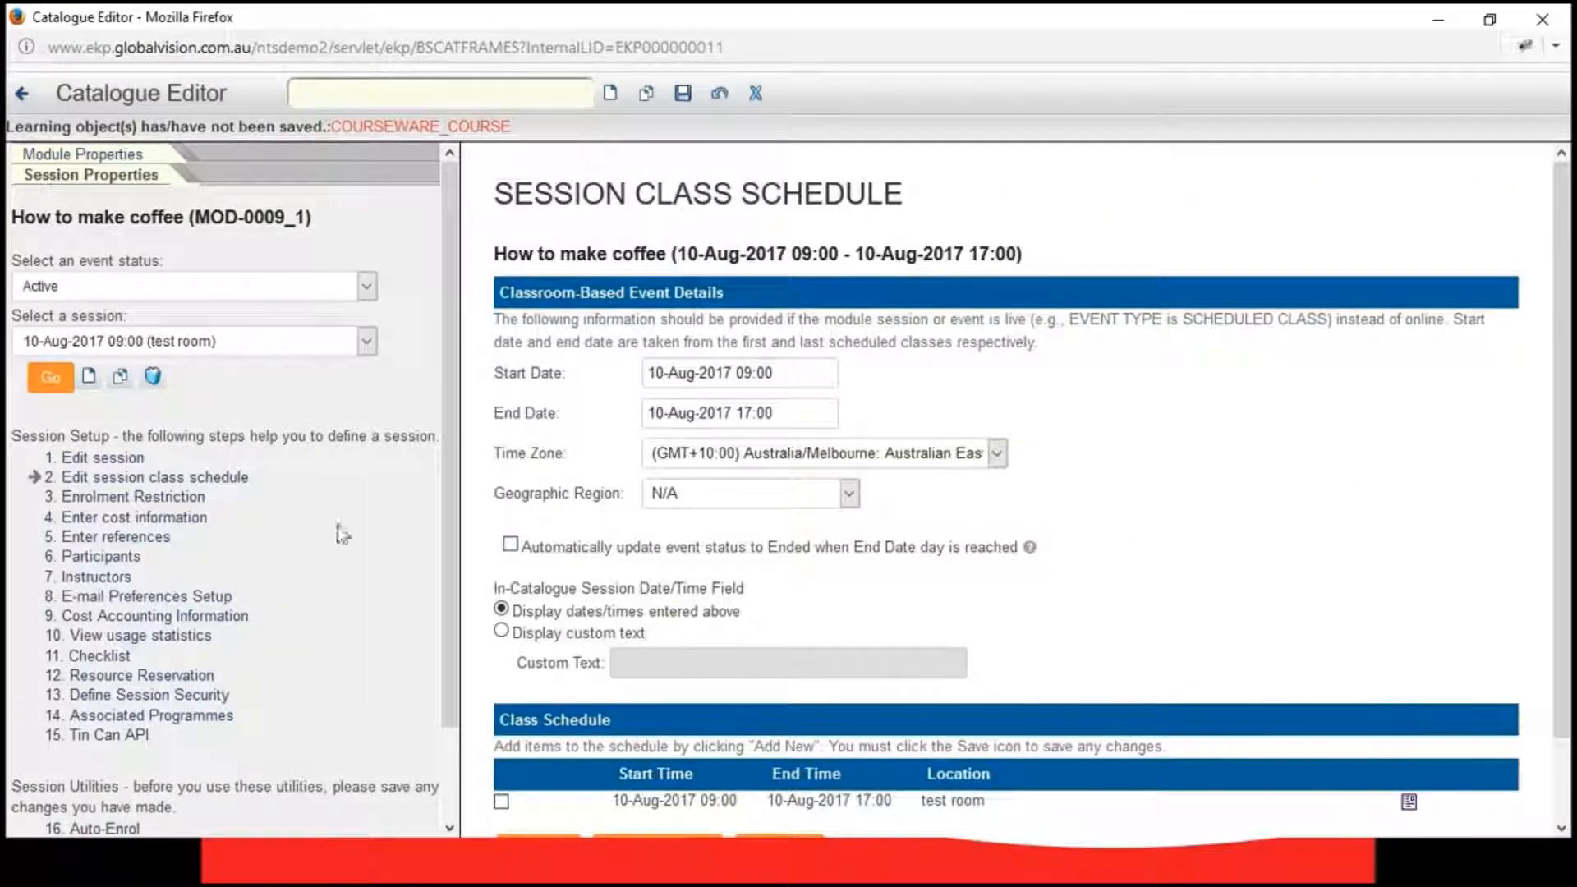
{"action": "left_click", "coordinate": [358, 844]}
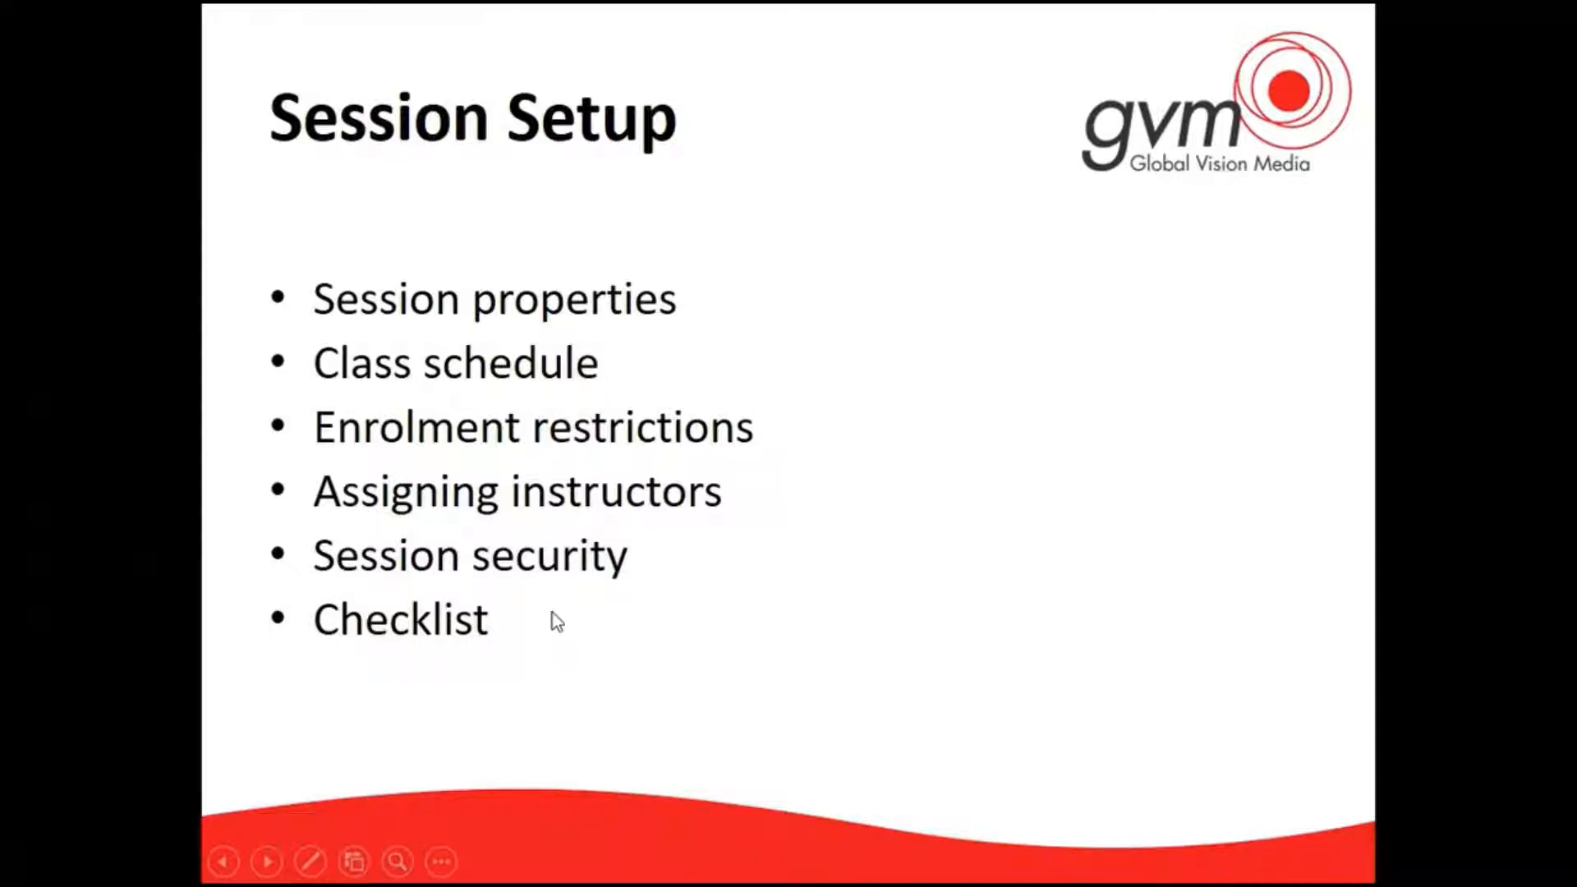
{"action": "key", "text": "alt+Tab"}
{"action": "key", "text": "alt+Tab"}
{"action": "key", "text": "alt+Tab"}
{"action": "key", "text": "alt+Tab"}
{"action": "key", "text": "alt+Tab"}
{"action": "key", "text": "alt+Tab"}
{"action": "key", "text": "alt+Tab"}
{"action": "key", "text": "alt+Tab"}
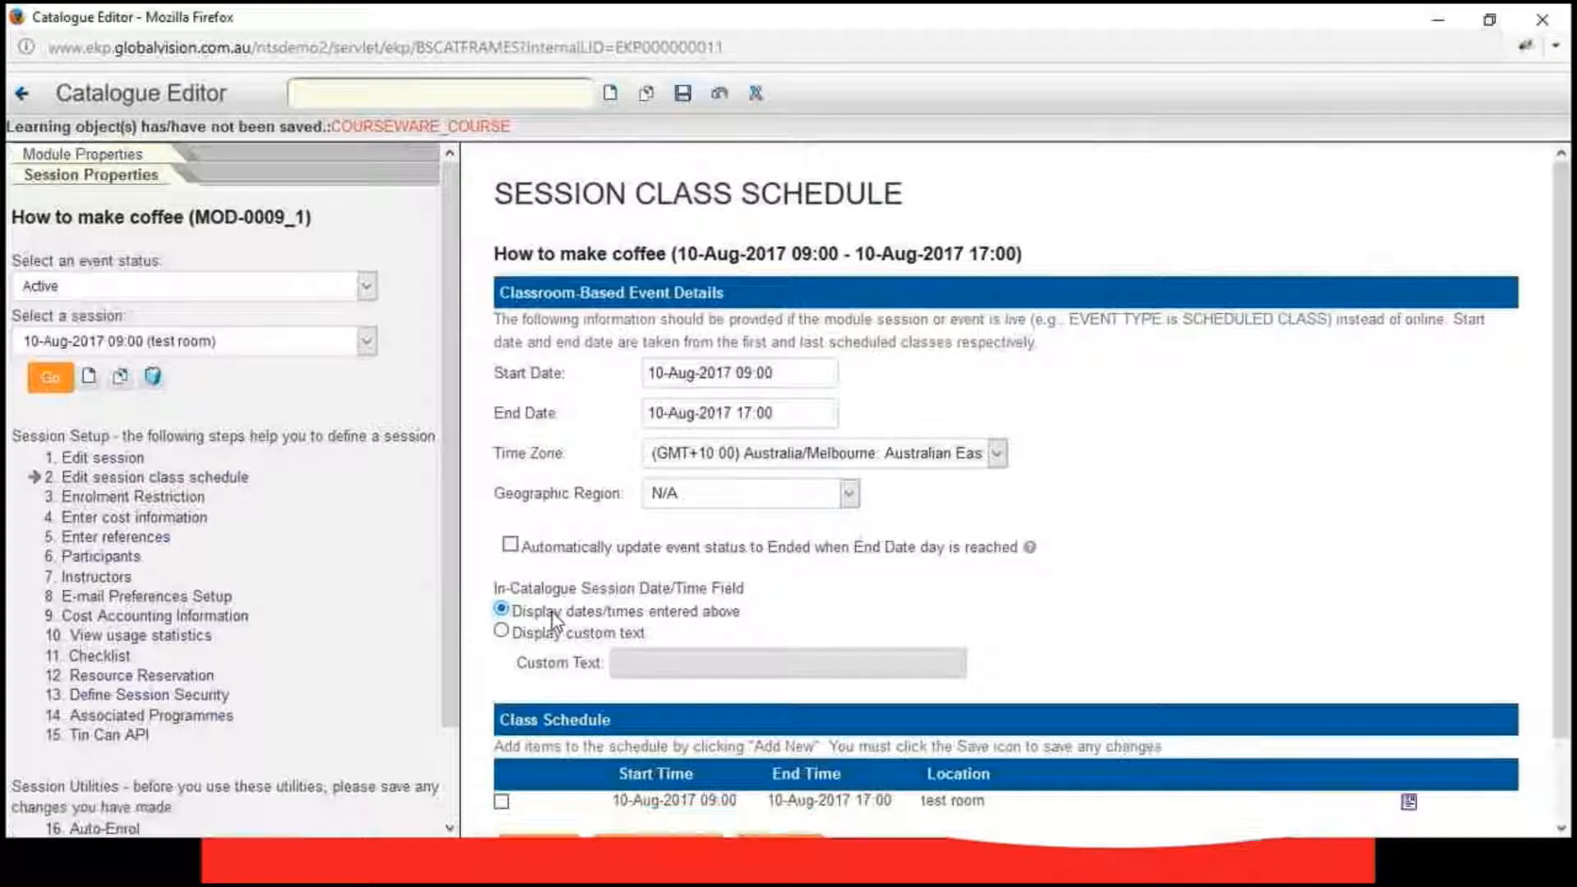
- Review the session's enrolment restriction settings, compare the session and module restriction options, and set the restriction process to Unrestricted
{"action": "scroll", "coordinate": [366, 560], "scroll_direction": "down", "scroll_amount": 3}
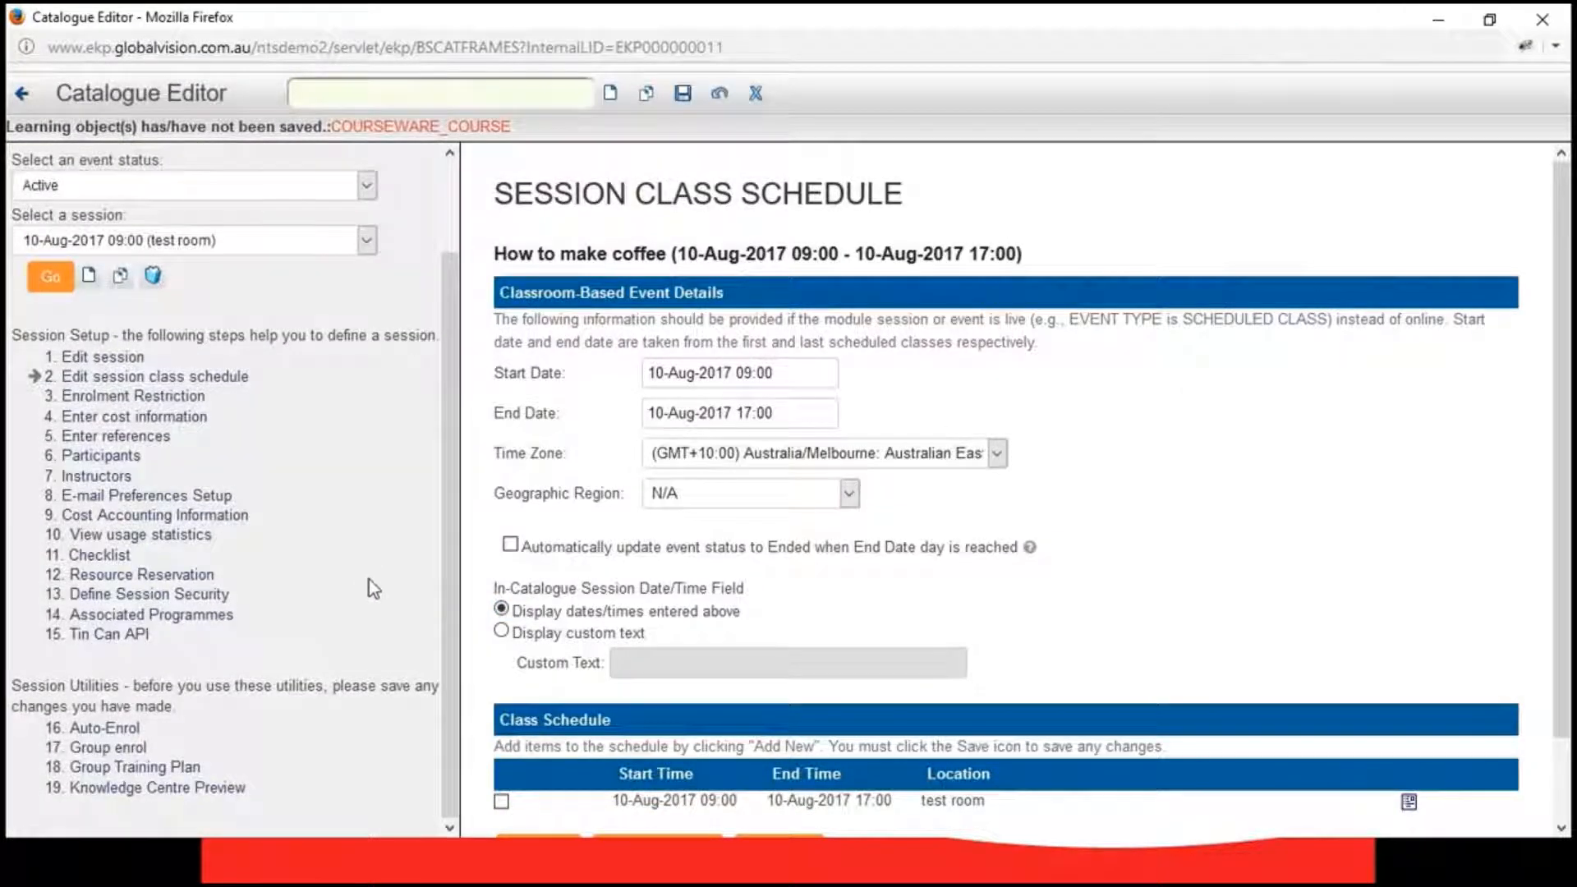
{"action": "left_click", "coordinate": [111, 397]}
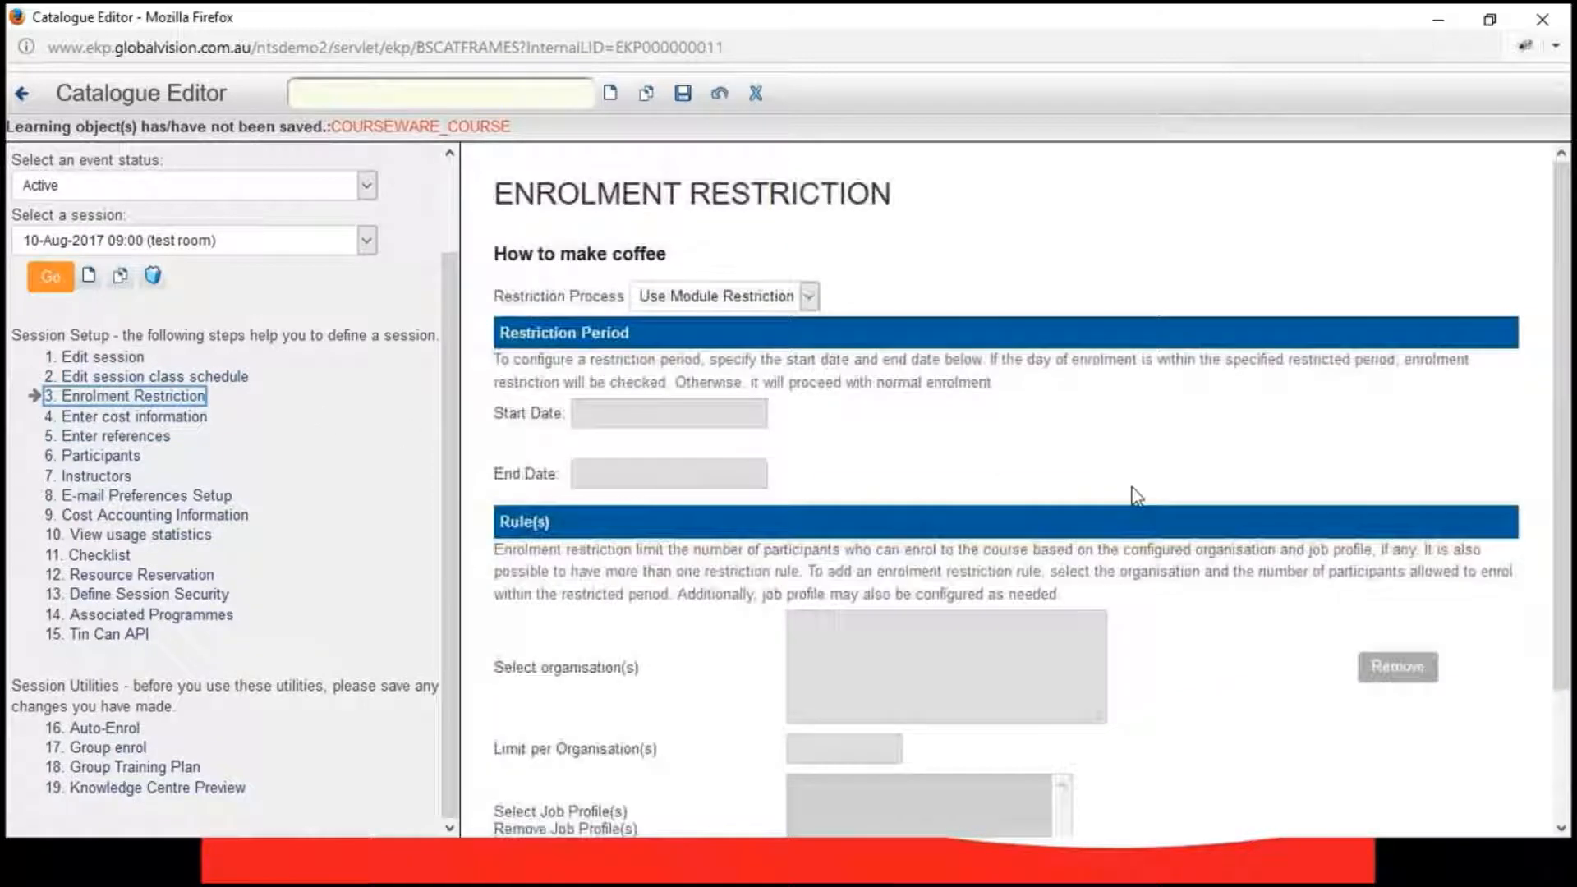
{"action": "scroll", "coordinate": [1117, 470], "scroll_direction": "down", "scroll_amount": 3}
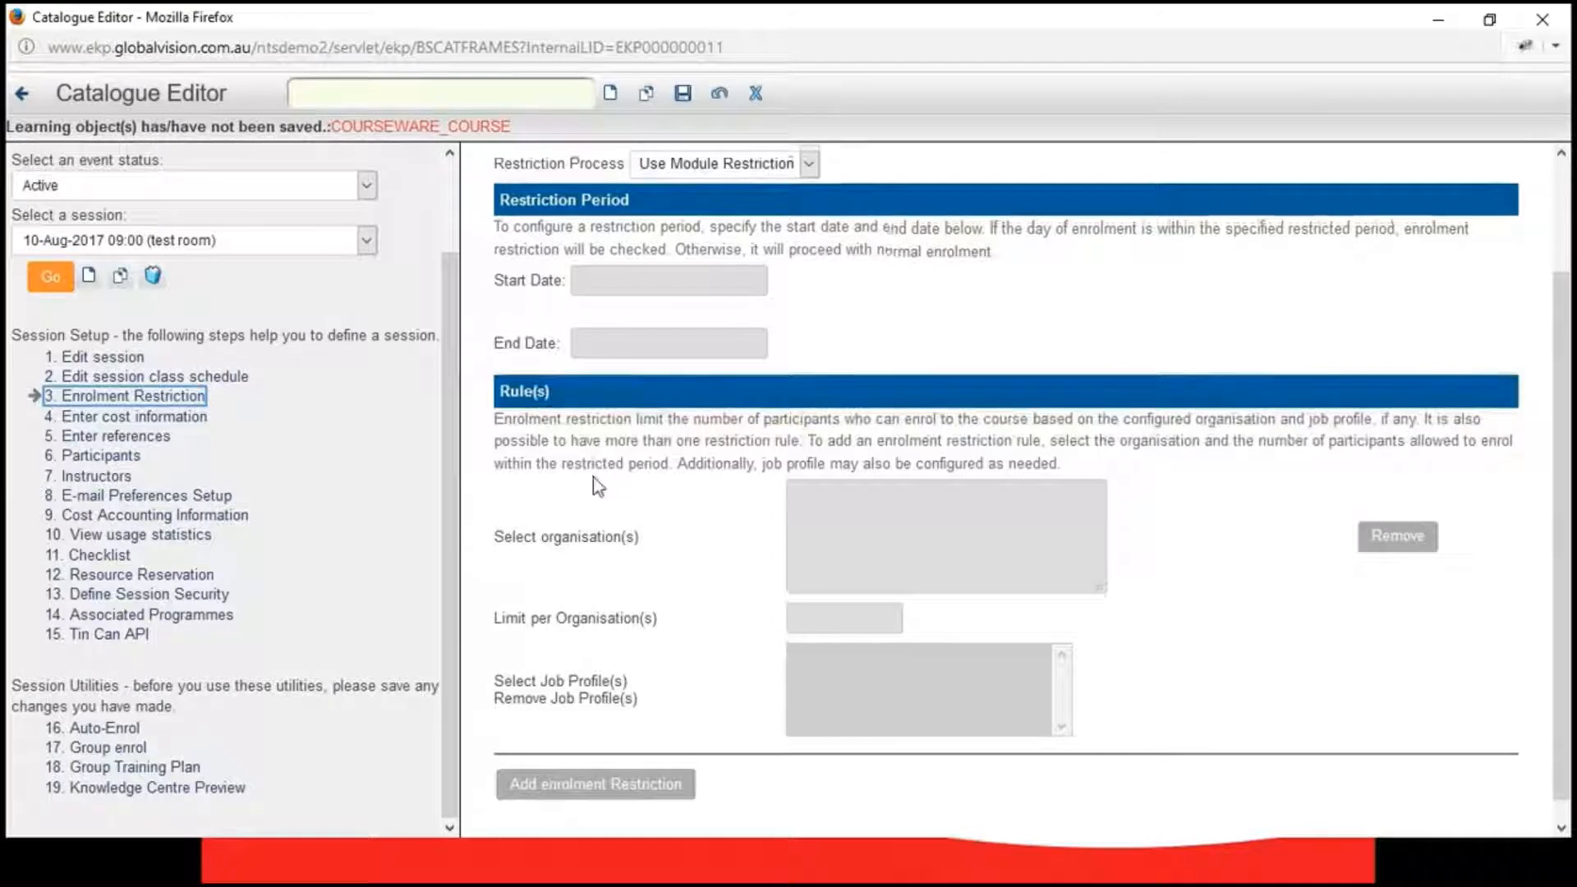
{"action": "scroll", "coordinate": [593, 477], "scroll_direction": "down", "scroll_amount": 1}
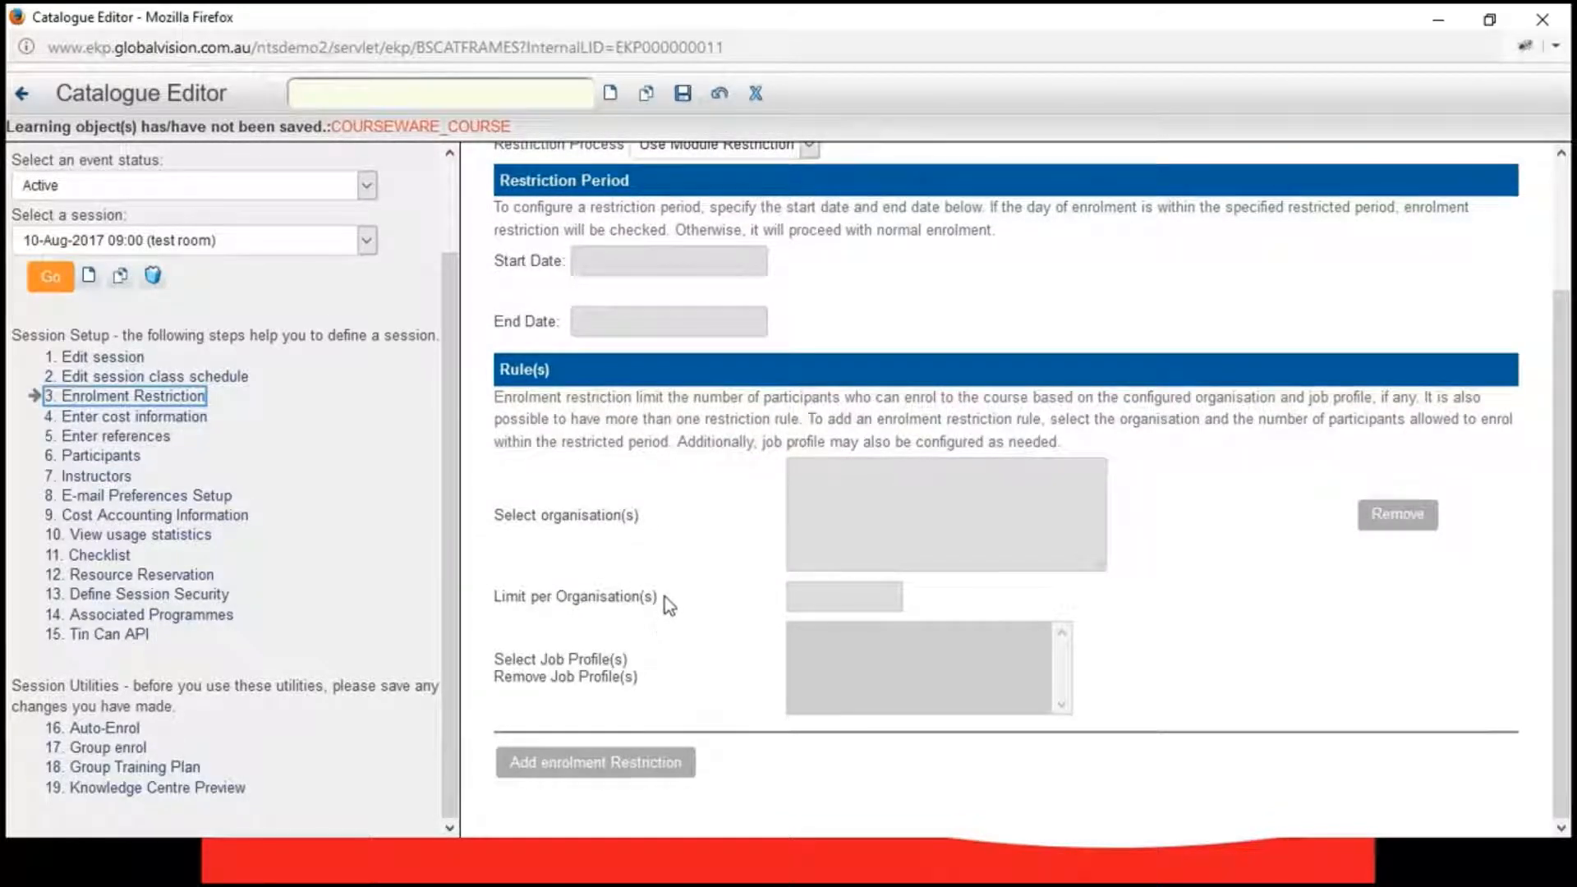
{"action": "scroll", "coordinate": [663, 596], "scroll_direction": "up", "scroll_amount": 3}
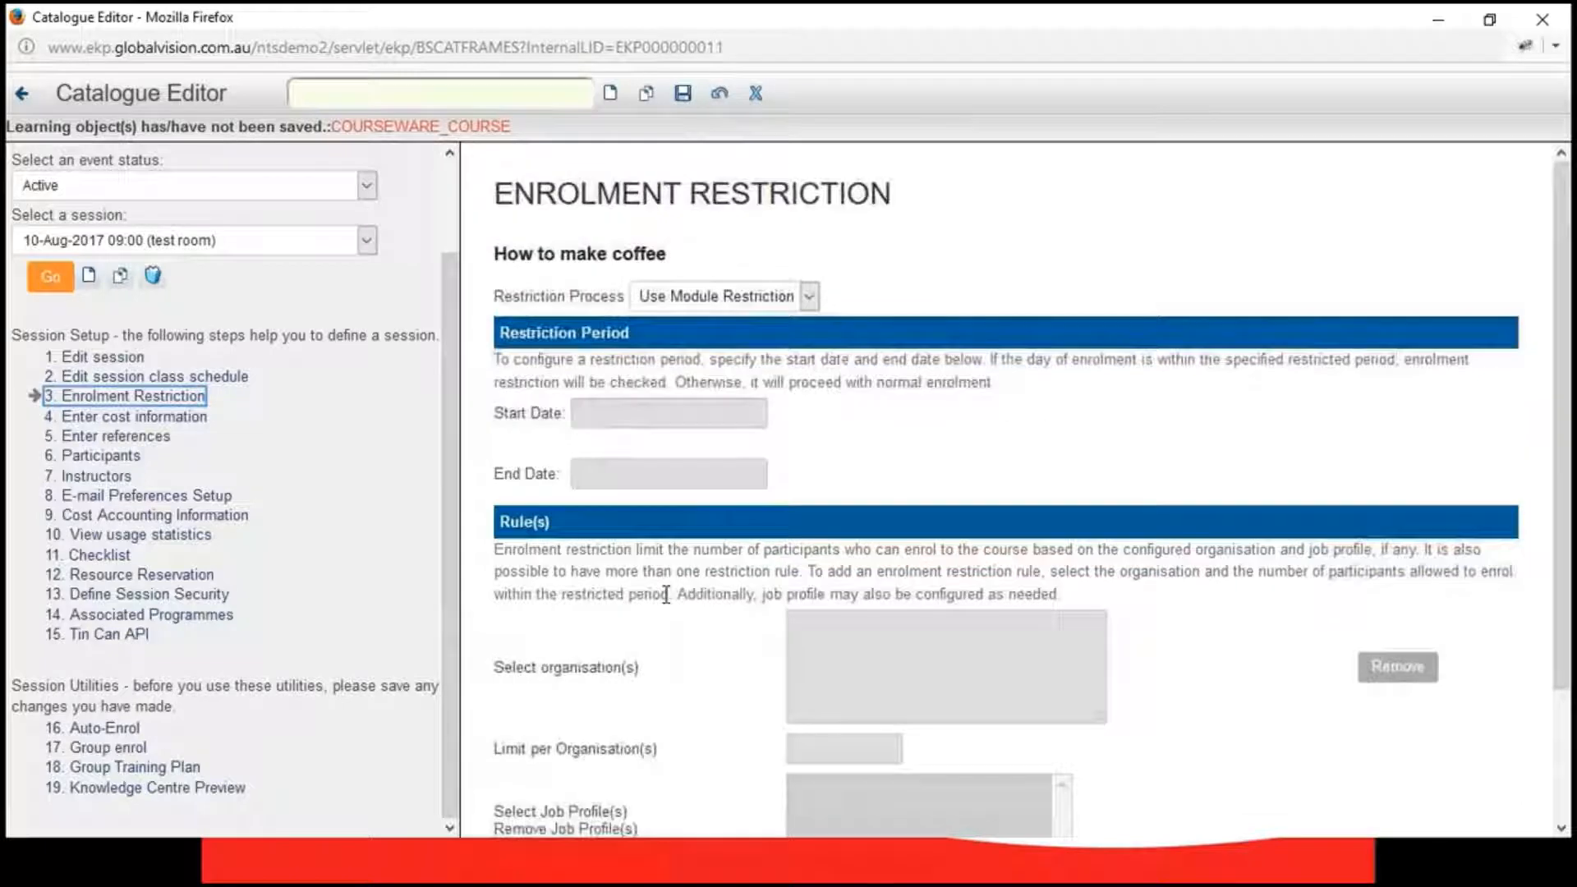
{"action": "left_click", "coordinate": [810, 297]}
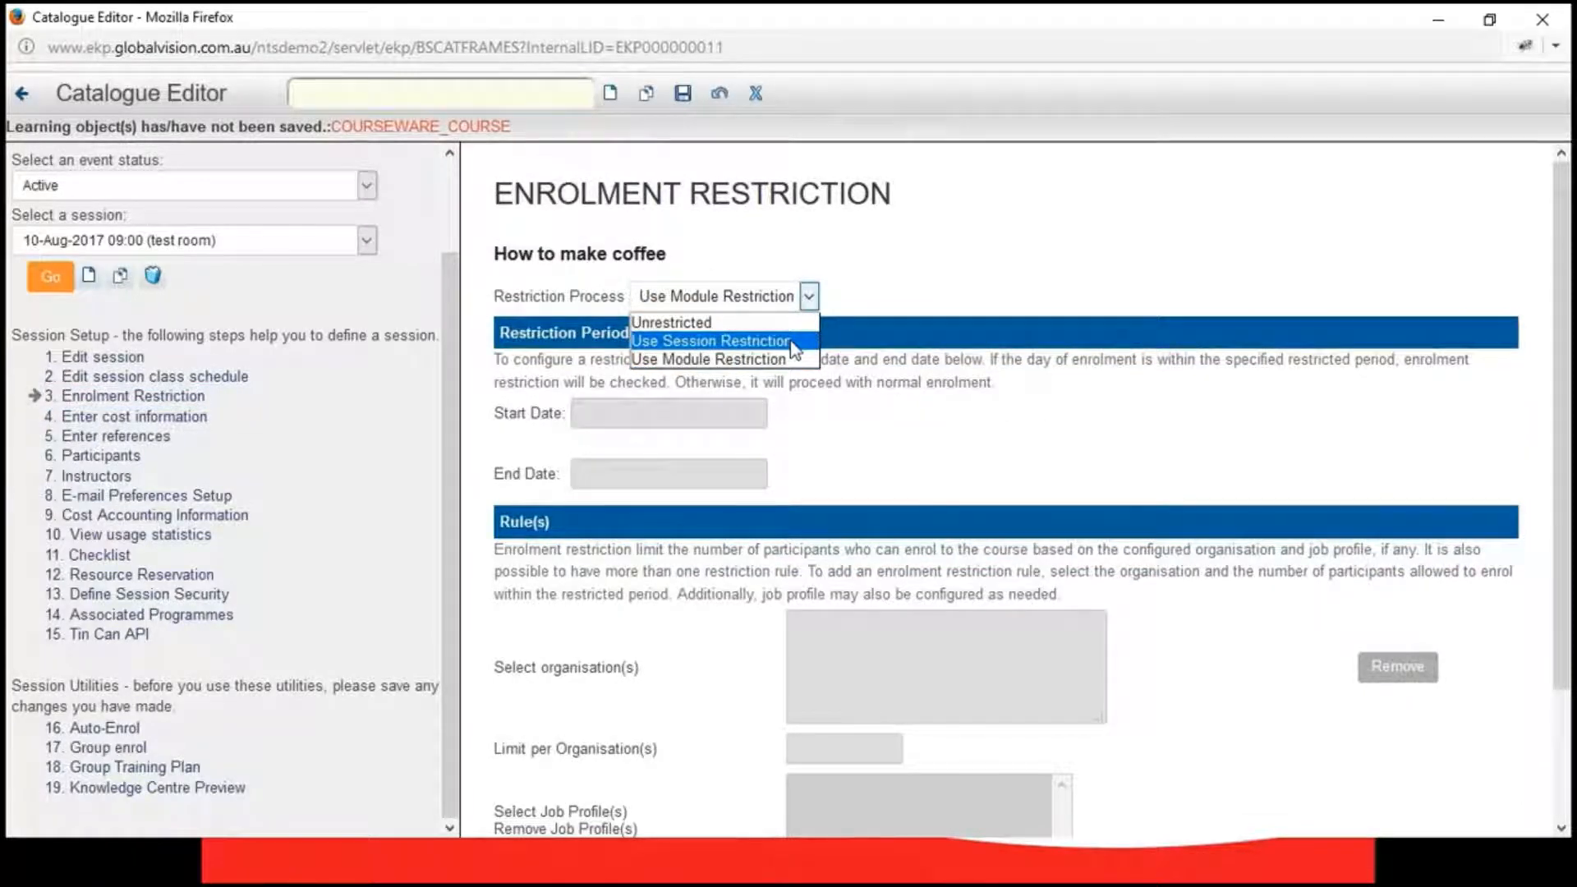
{"action": "left_click", "coordinate": [794, 341]}
{"action": "left_click", "coordinate": [815, 297]}
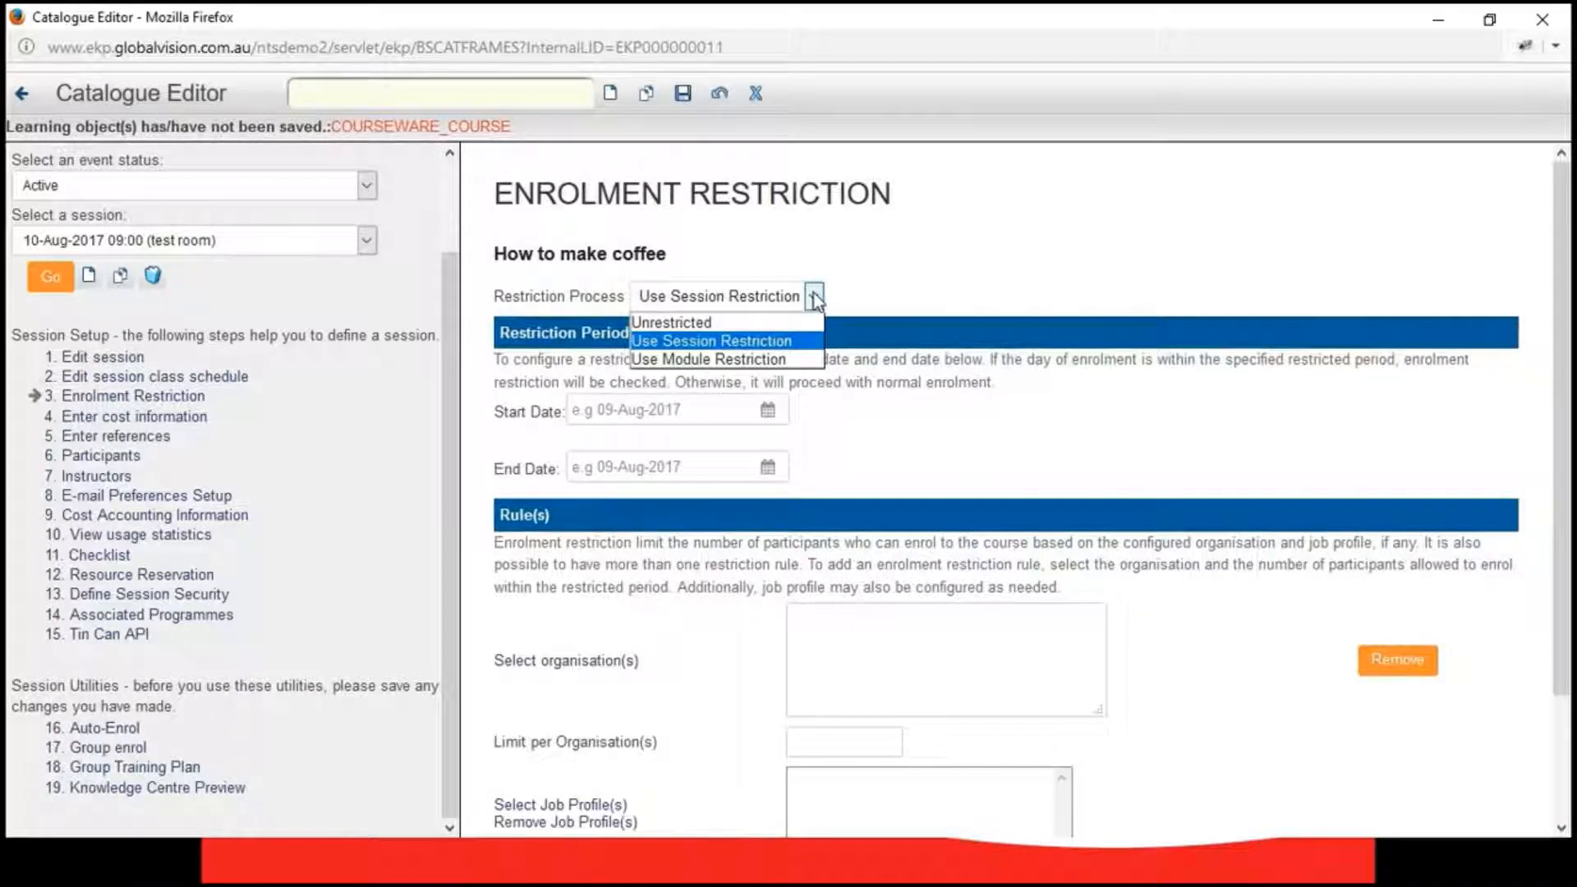
{"action": "left_click", "coordinate": [792, 360]}
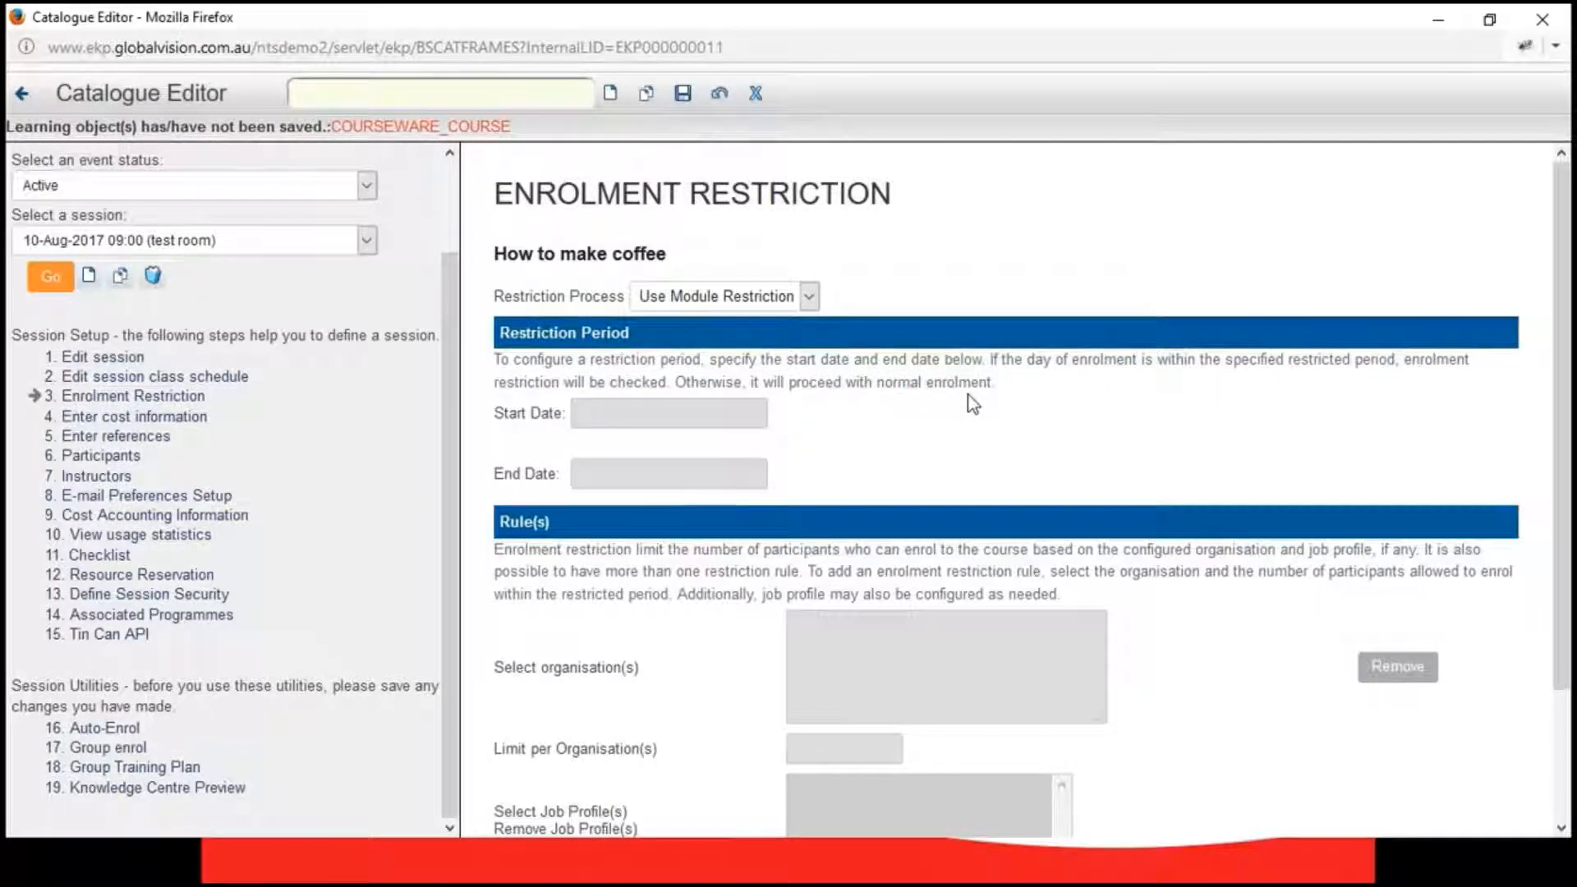
{"action": "left_click", "coordinate": [810, 297]}
{"action": "left_click", "coordinate": [682, 319]}
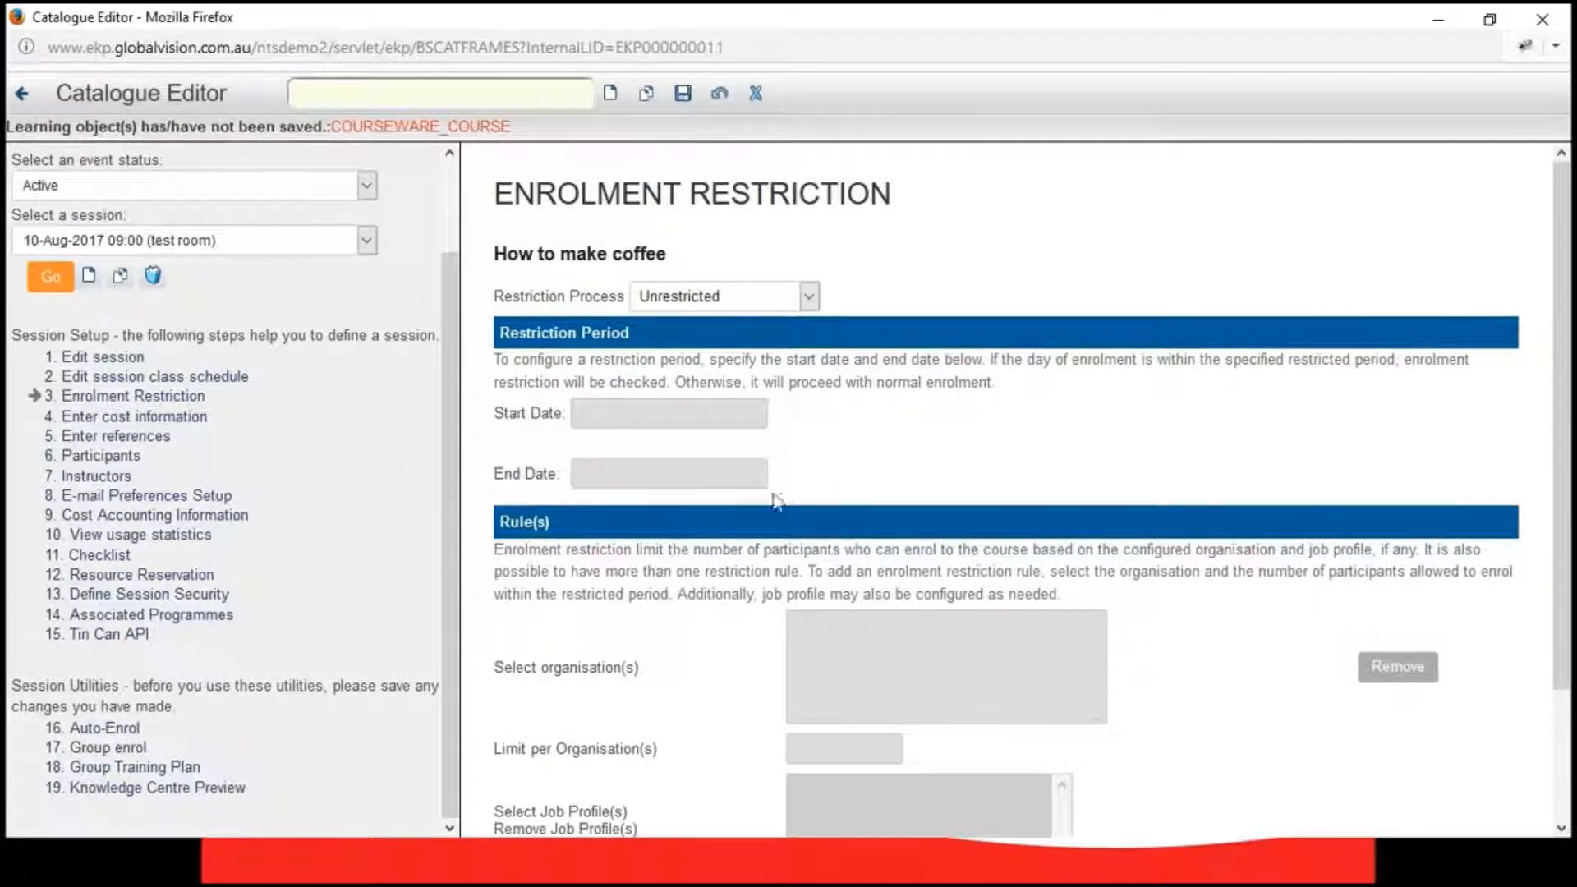
{"action": "left_click", "coordinate": [409, 880]}
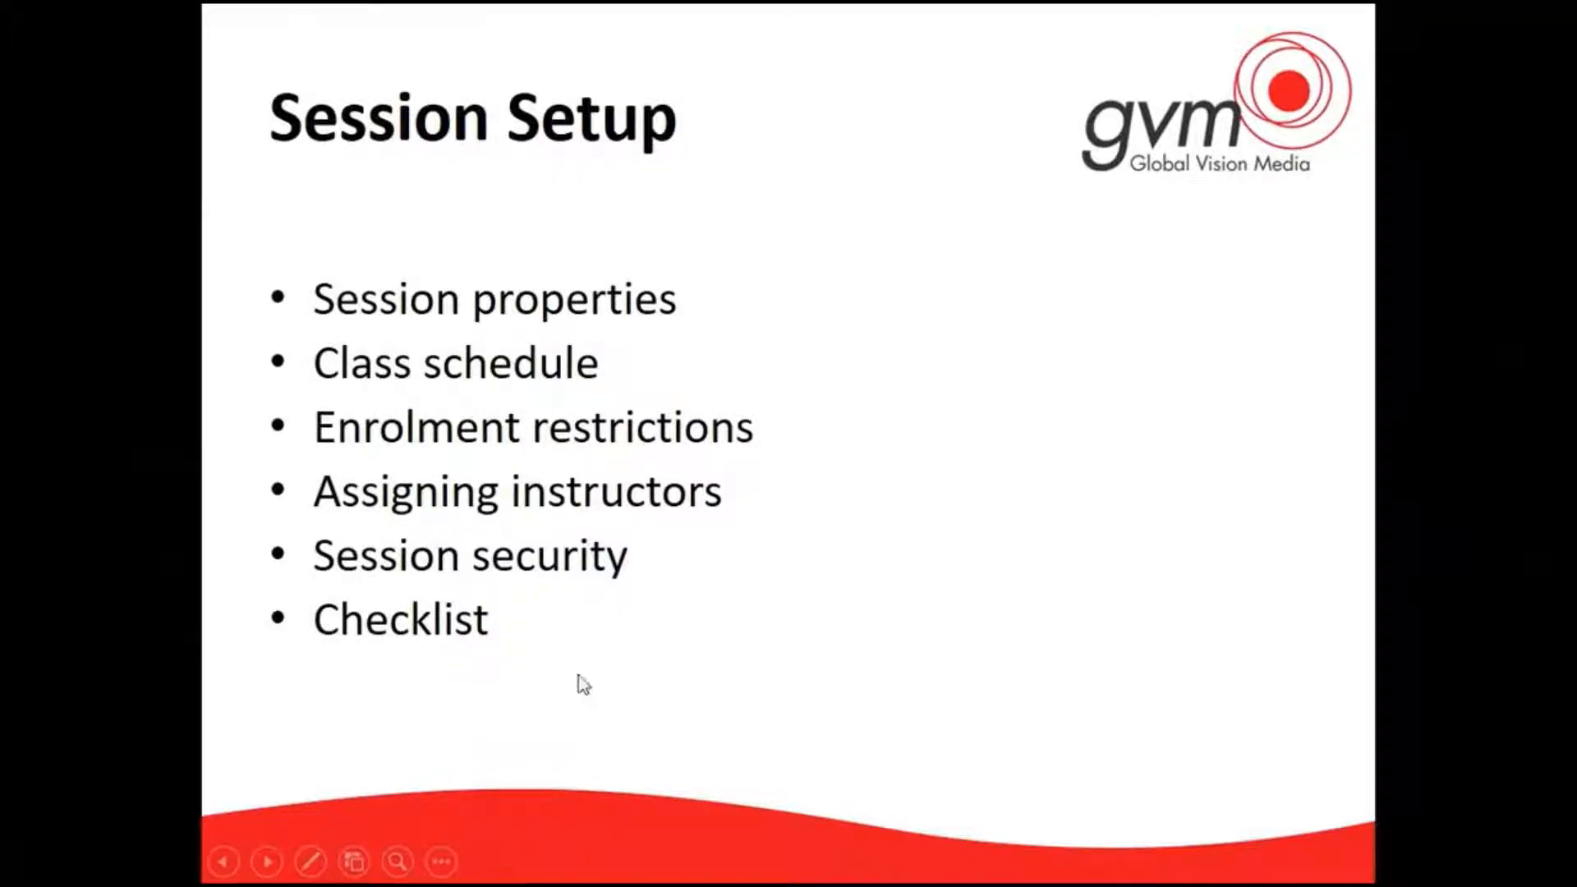
{"action": "key", "text": "alt+Tab"}
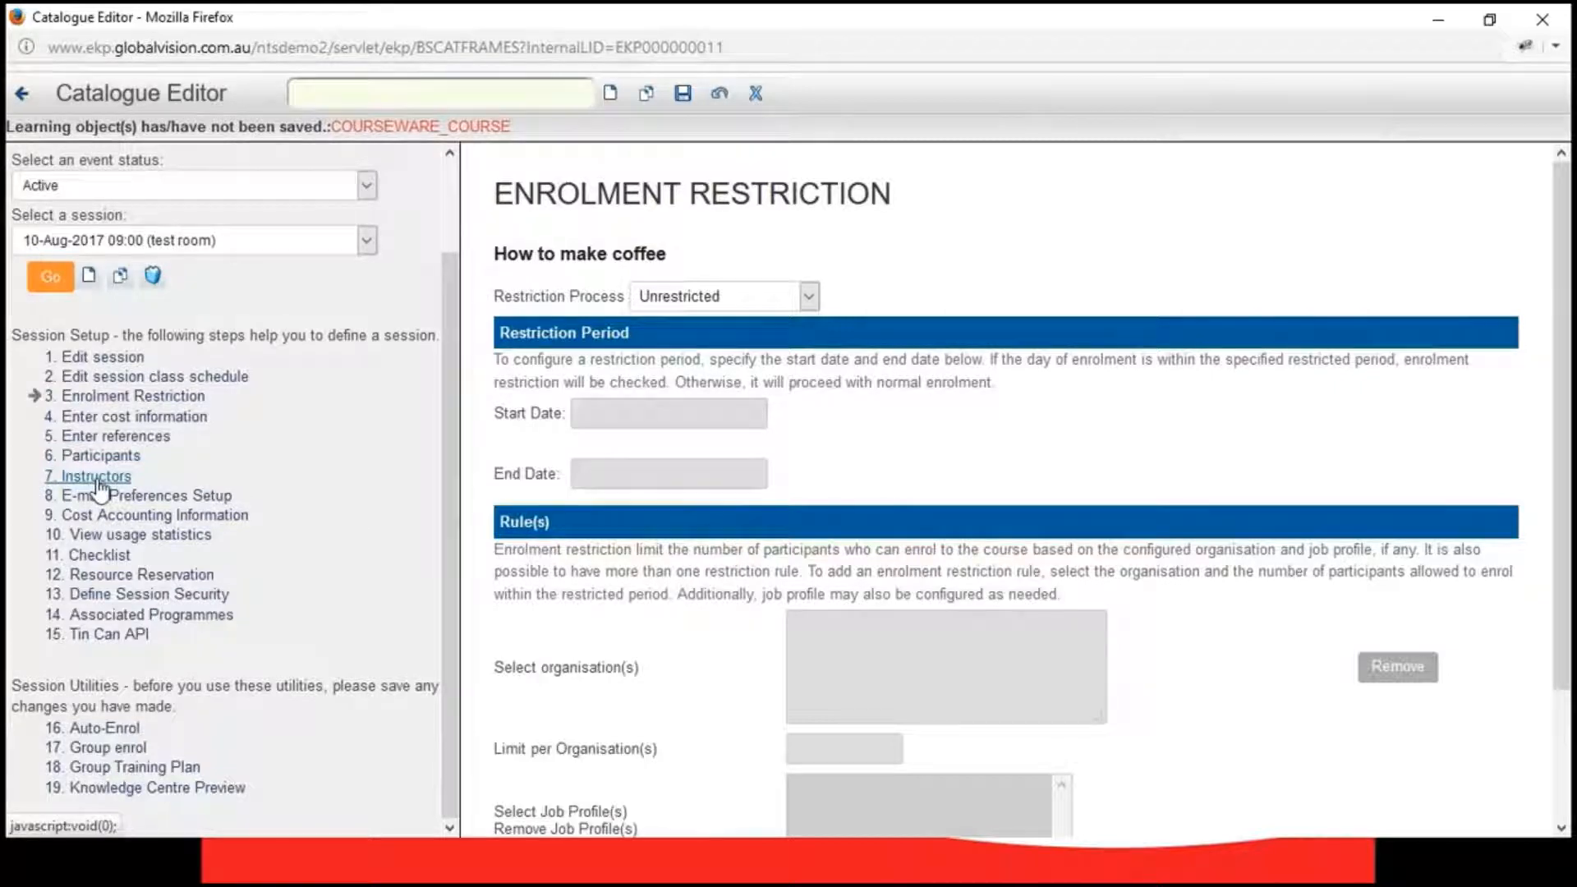
- Search all users and manually assign the second listed user as the session's default instructor
{"action": "left_click", "coordinate": [97, 478]}
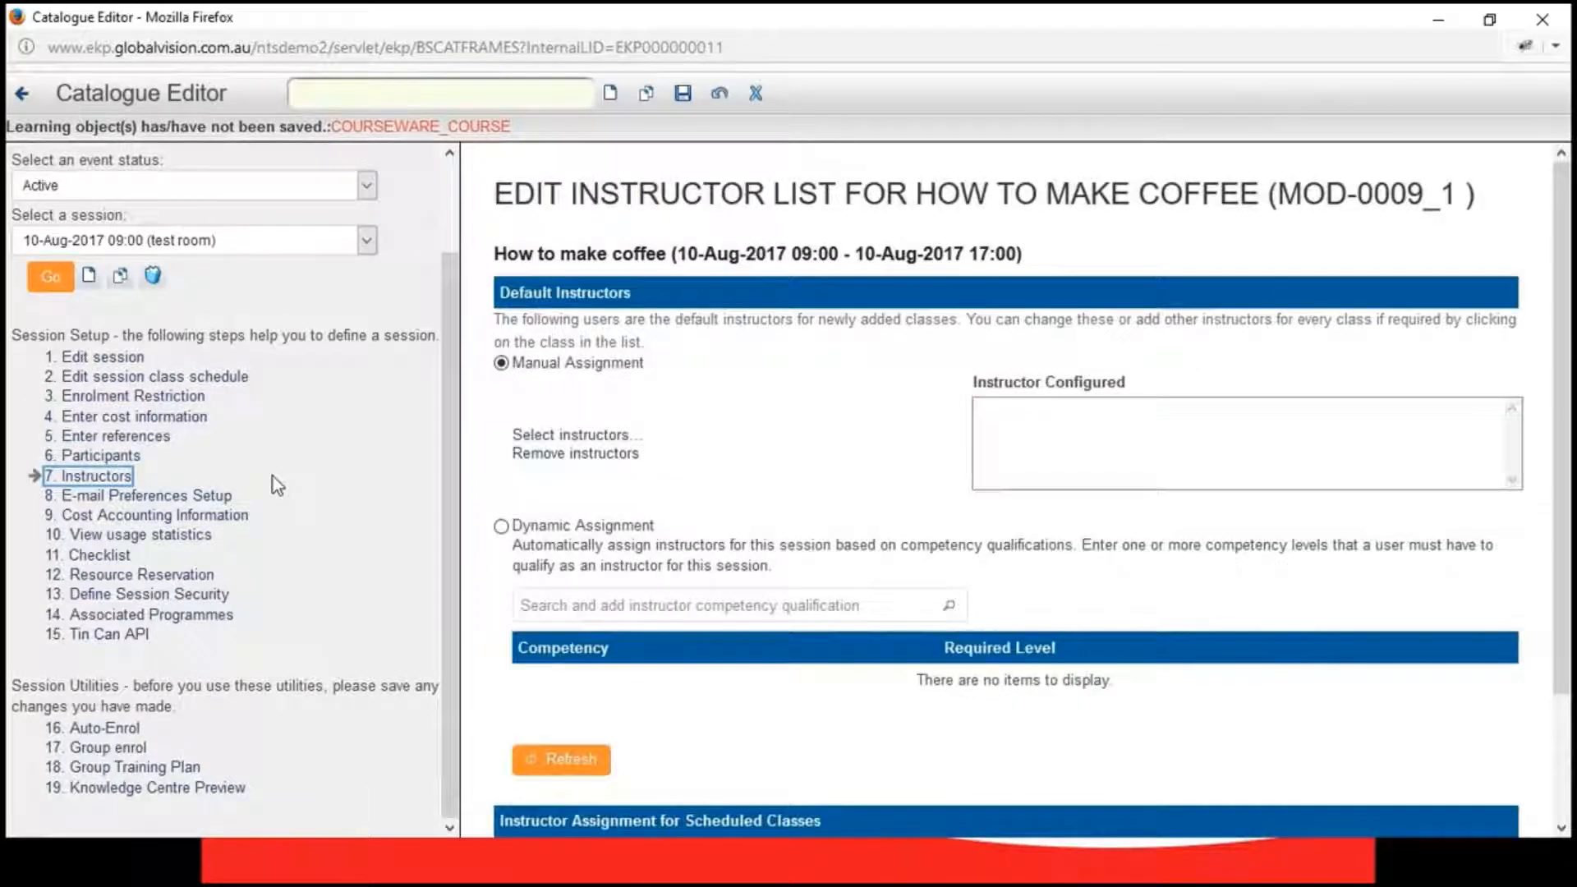
{"action": "left_click", "coordinate": [596, 438]}
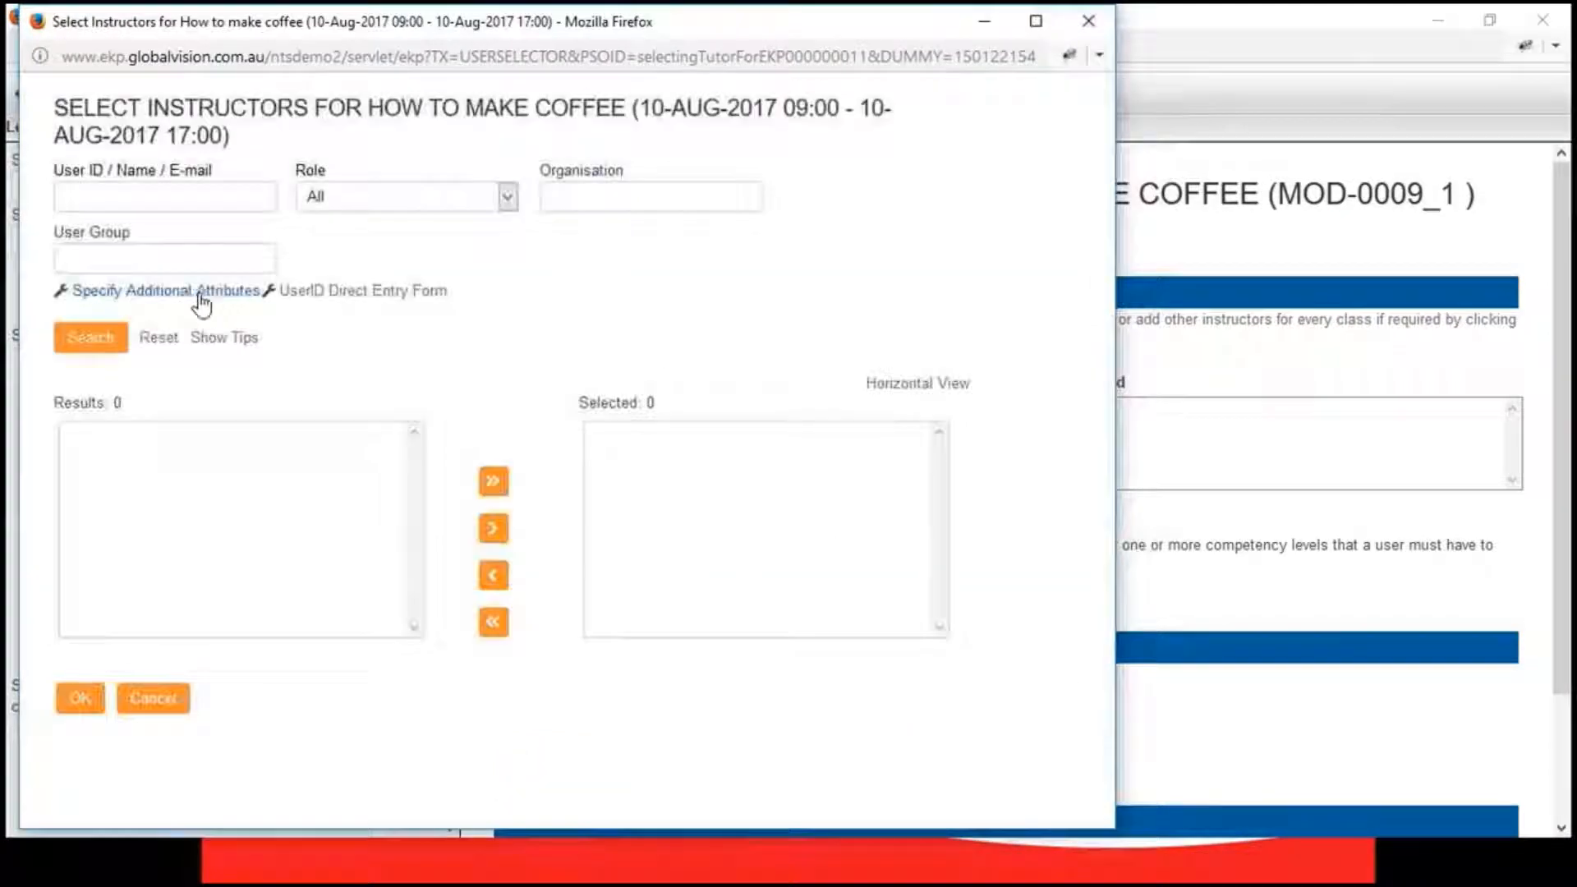
{"action": "left_click", "coordinate": [78, 337]}
{"action": "left_click", "coordinate": [164, 456]}
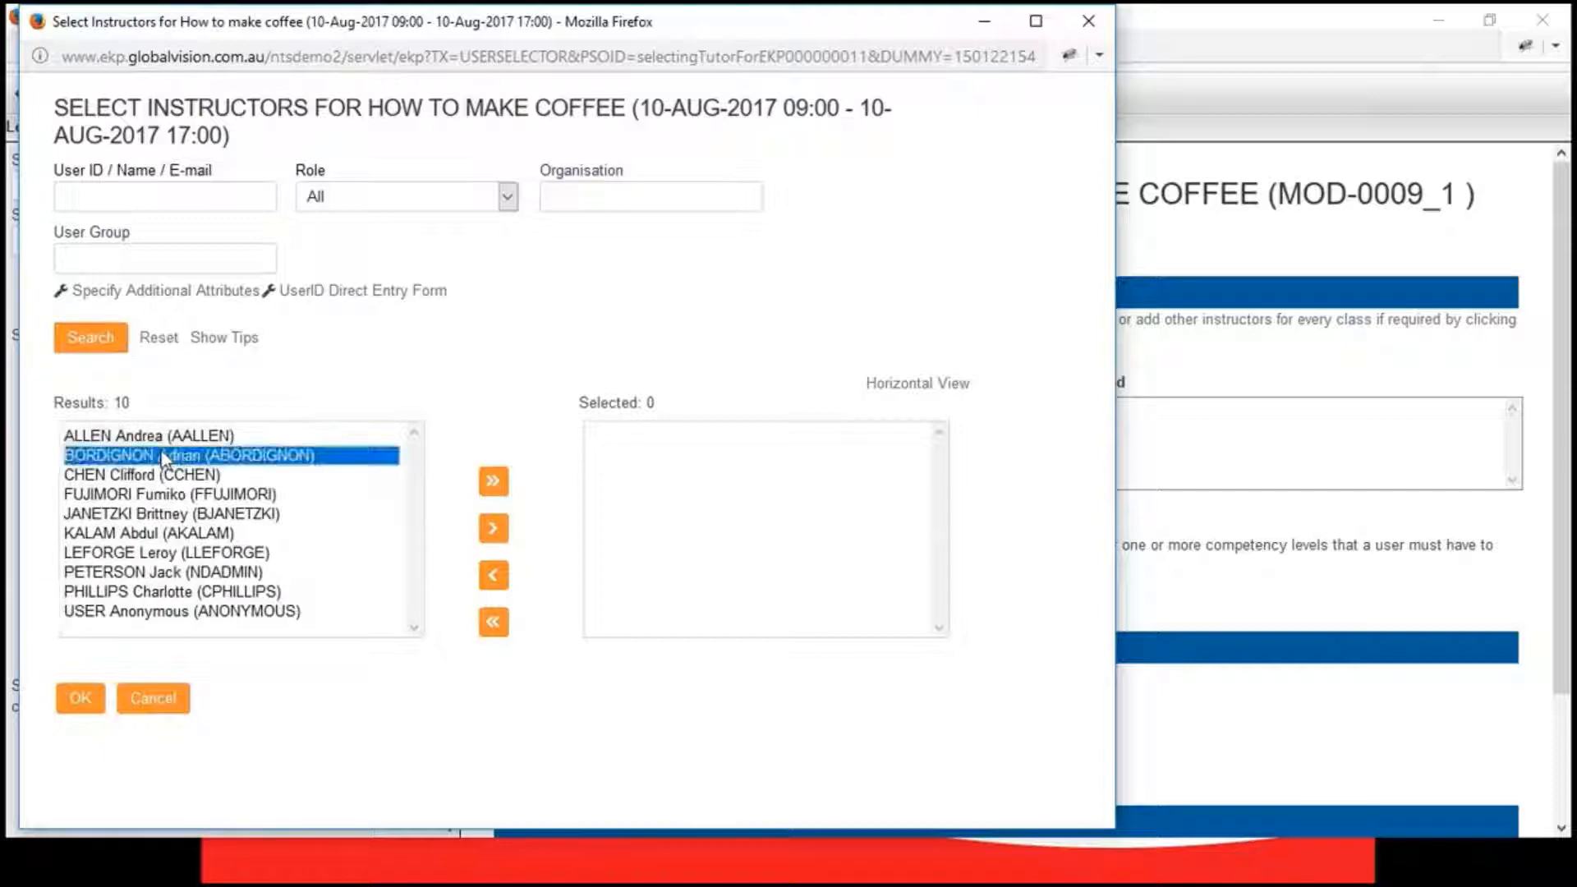
{"action": "double_click", "coordinate": [164, 456]}
{"action": "left_click", "coordinate": [80, 698]}
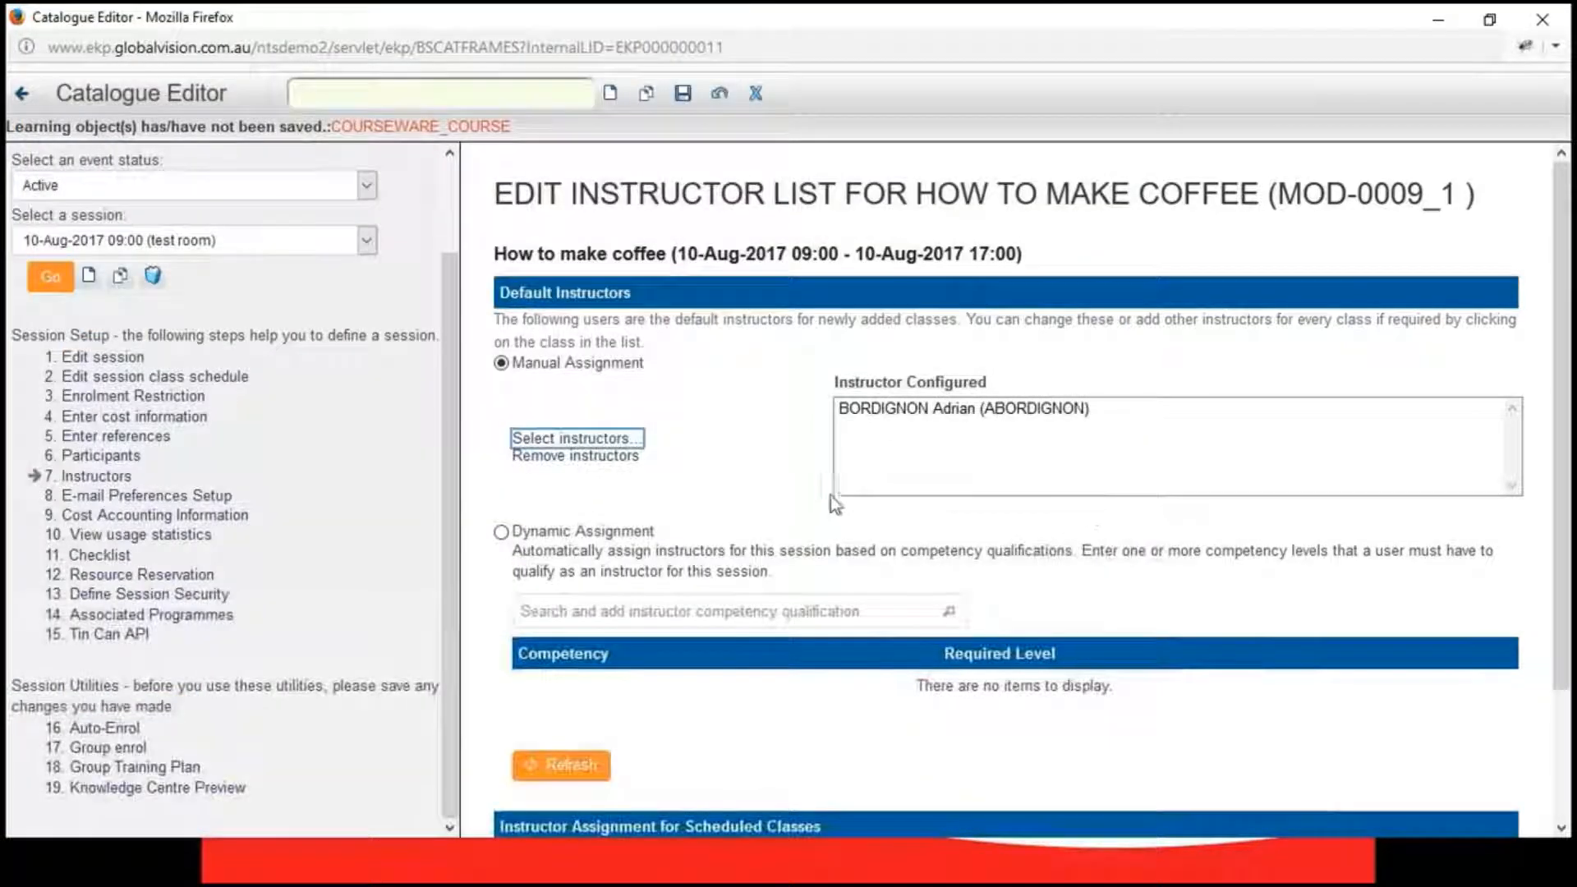
- Check the instructor assignment for the scheduled class and save the session's instructor settings
{"action": "scroll", "coordinate": [830, 495], "scroll_direction": "down", "scroll_amount": 3}
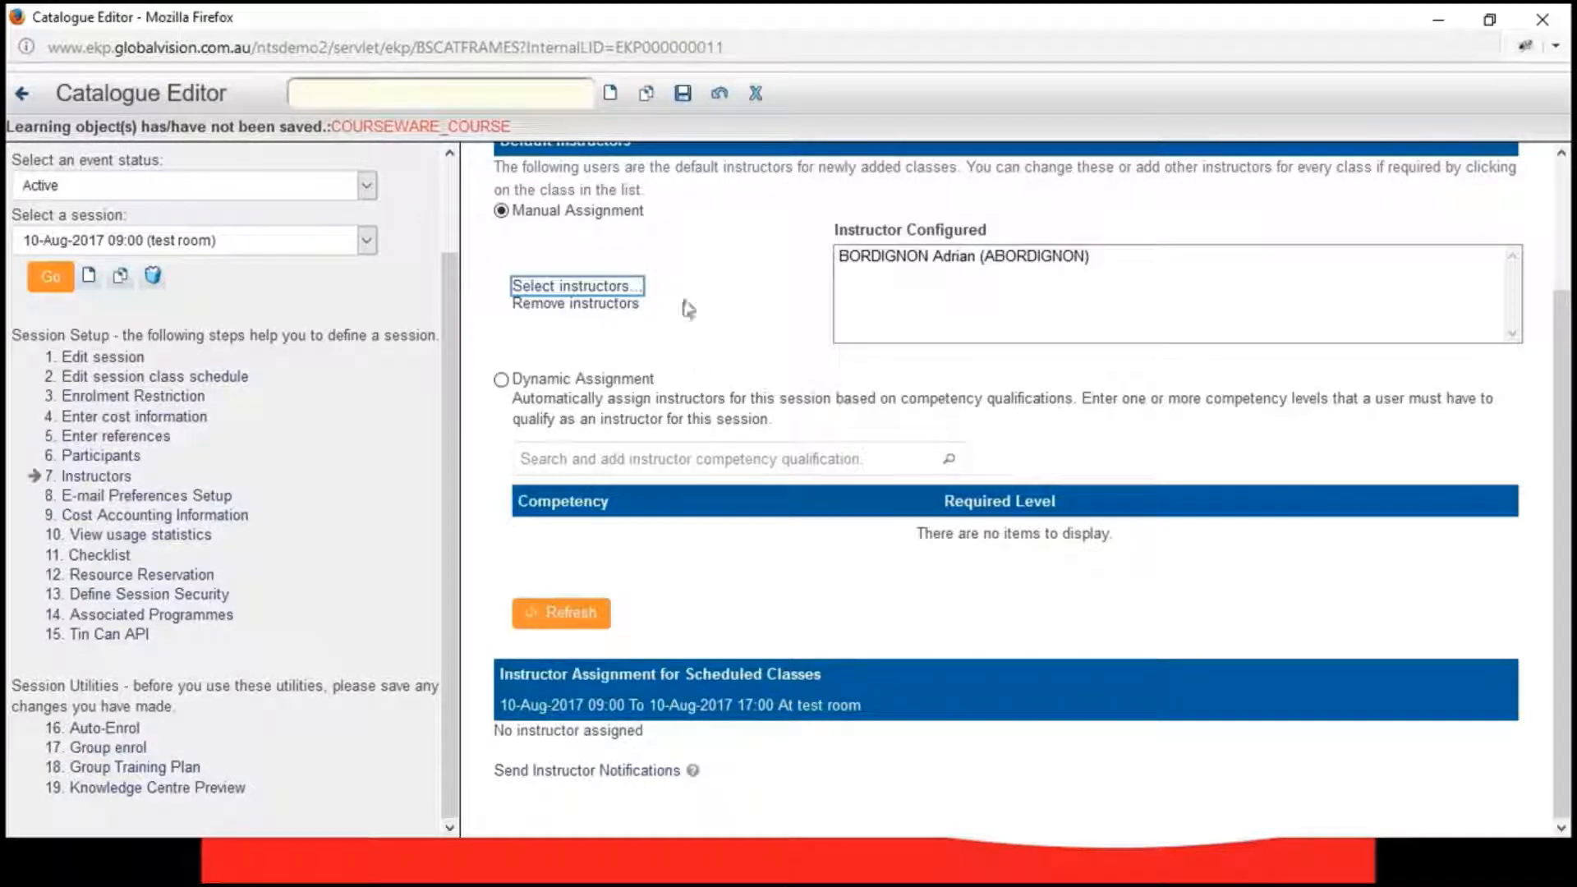
{"action": "scroll", "coordinate": [666, 277], "scroll_direction": "up", "scroll_amount": 3}
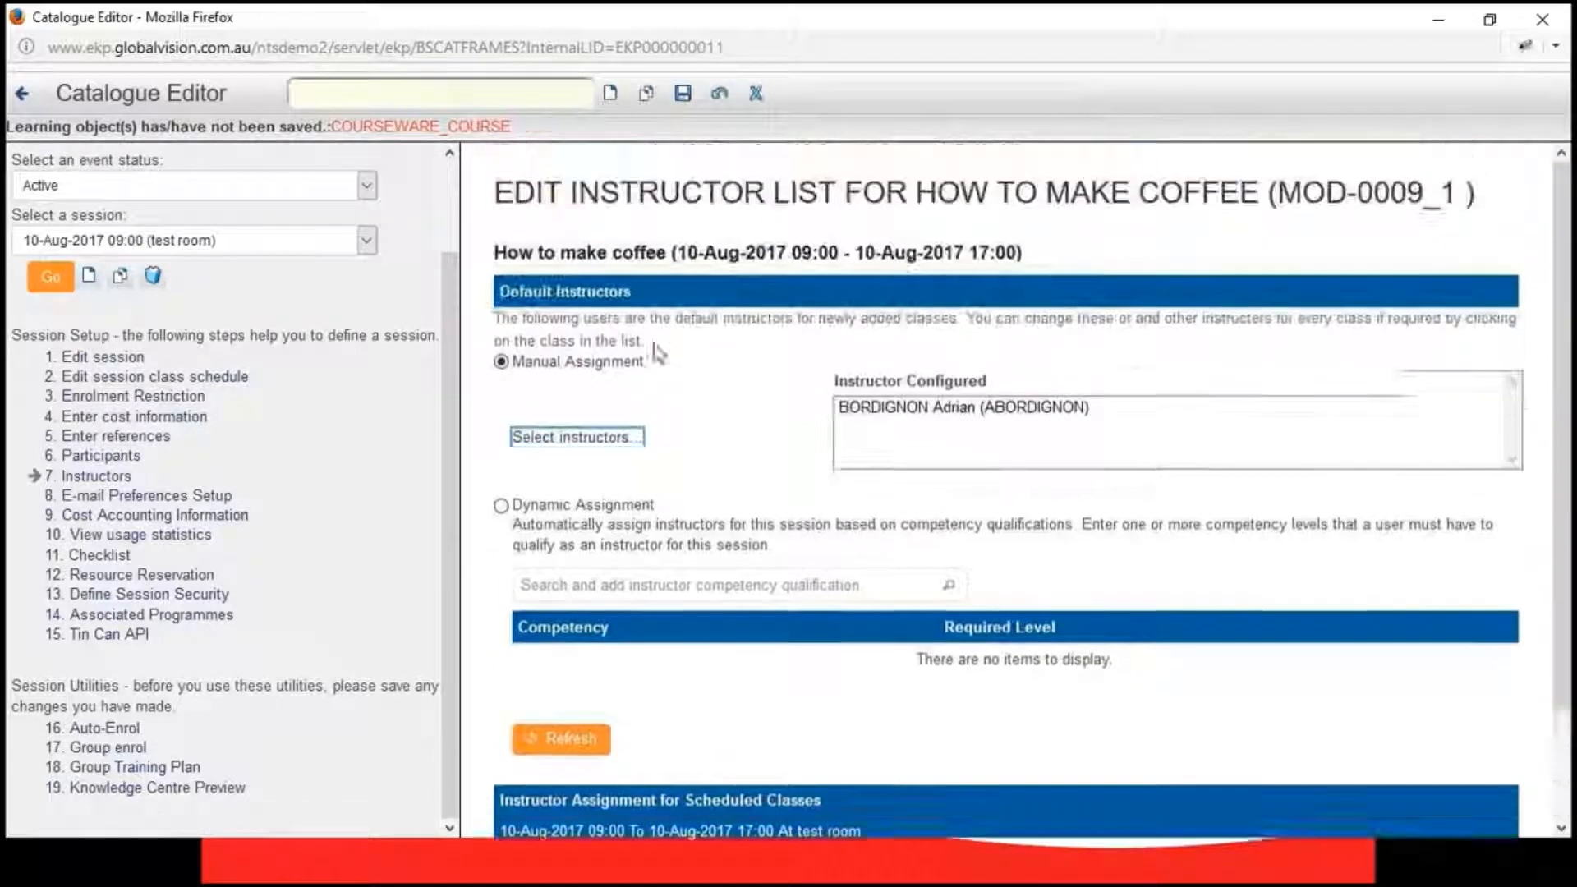
{"action": "left_click", "coordinate": [682, 94]}
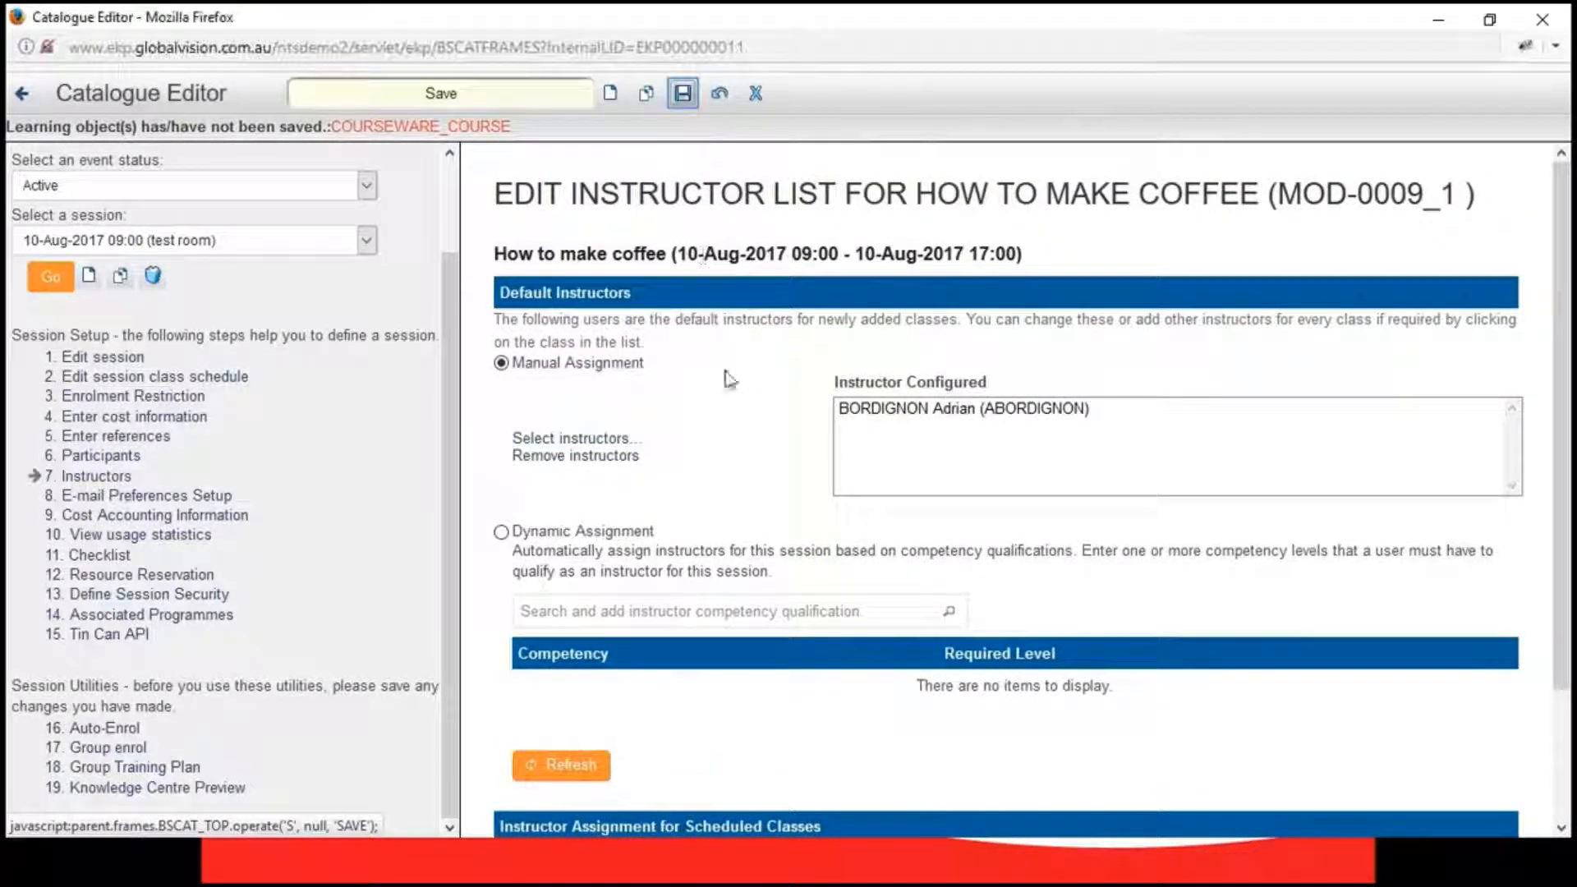
{"action": "scroll", "coordinate": [731, 441], "scroll_direction": "down", "scroll_amount": 3}
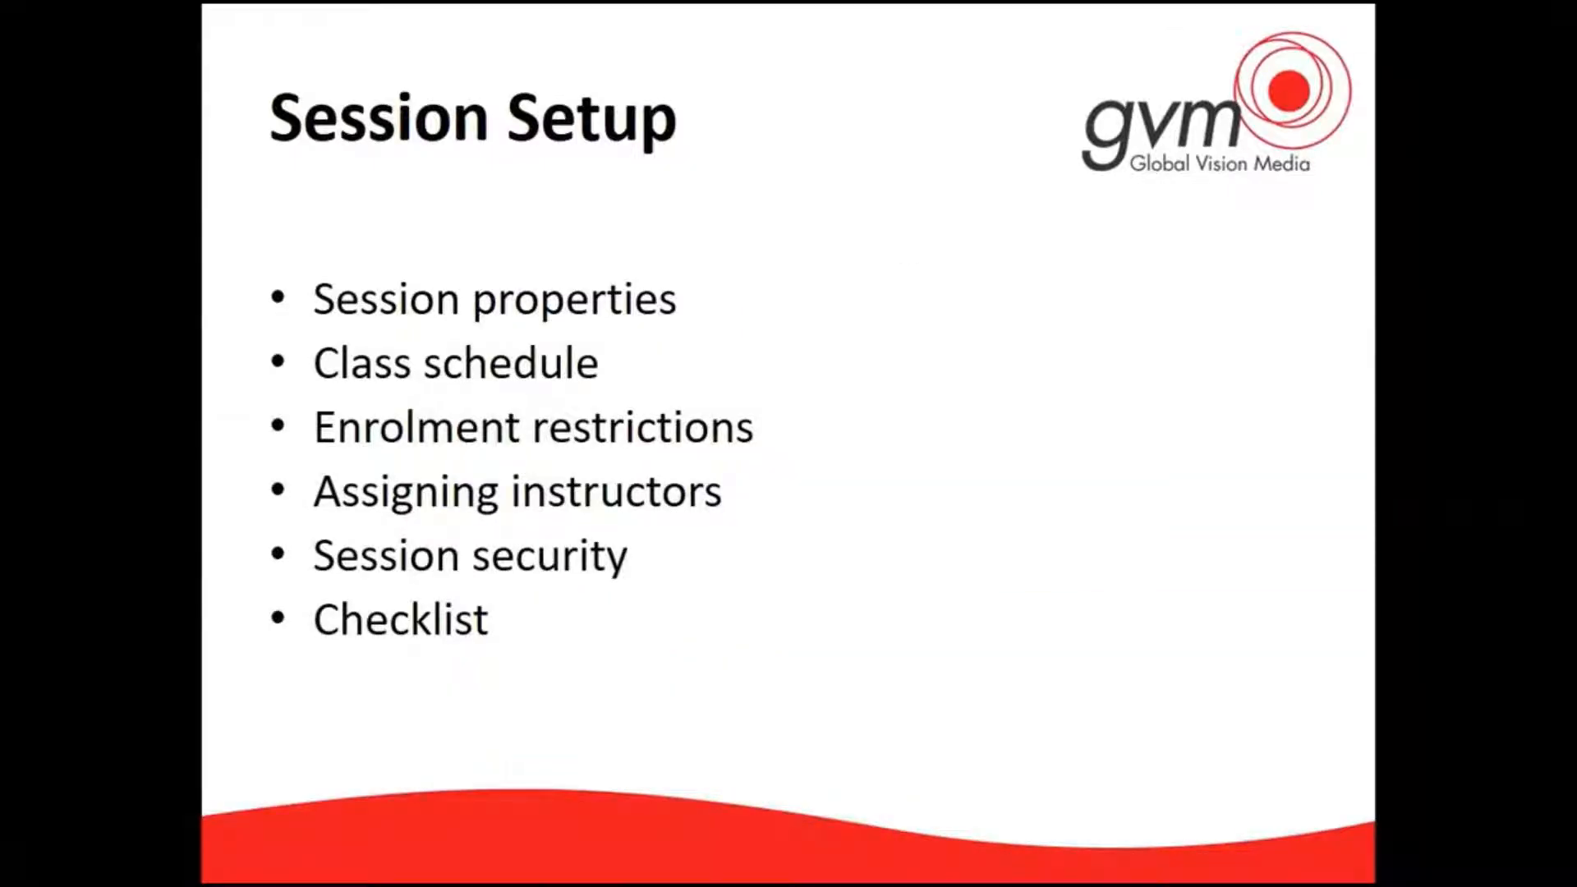
- Return to the Catalogue Editor, open the session security permissions for viewing and close the permission selector
{"action": "key", "text": "alt+Tab"}
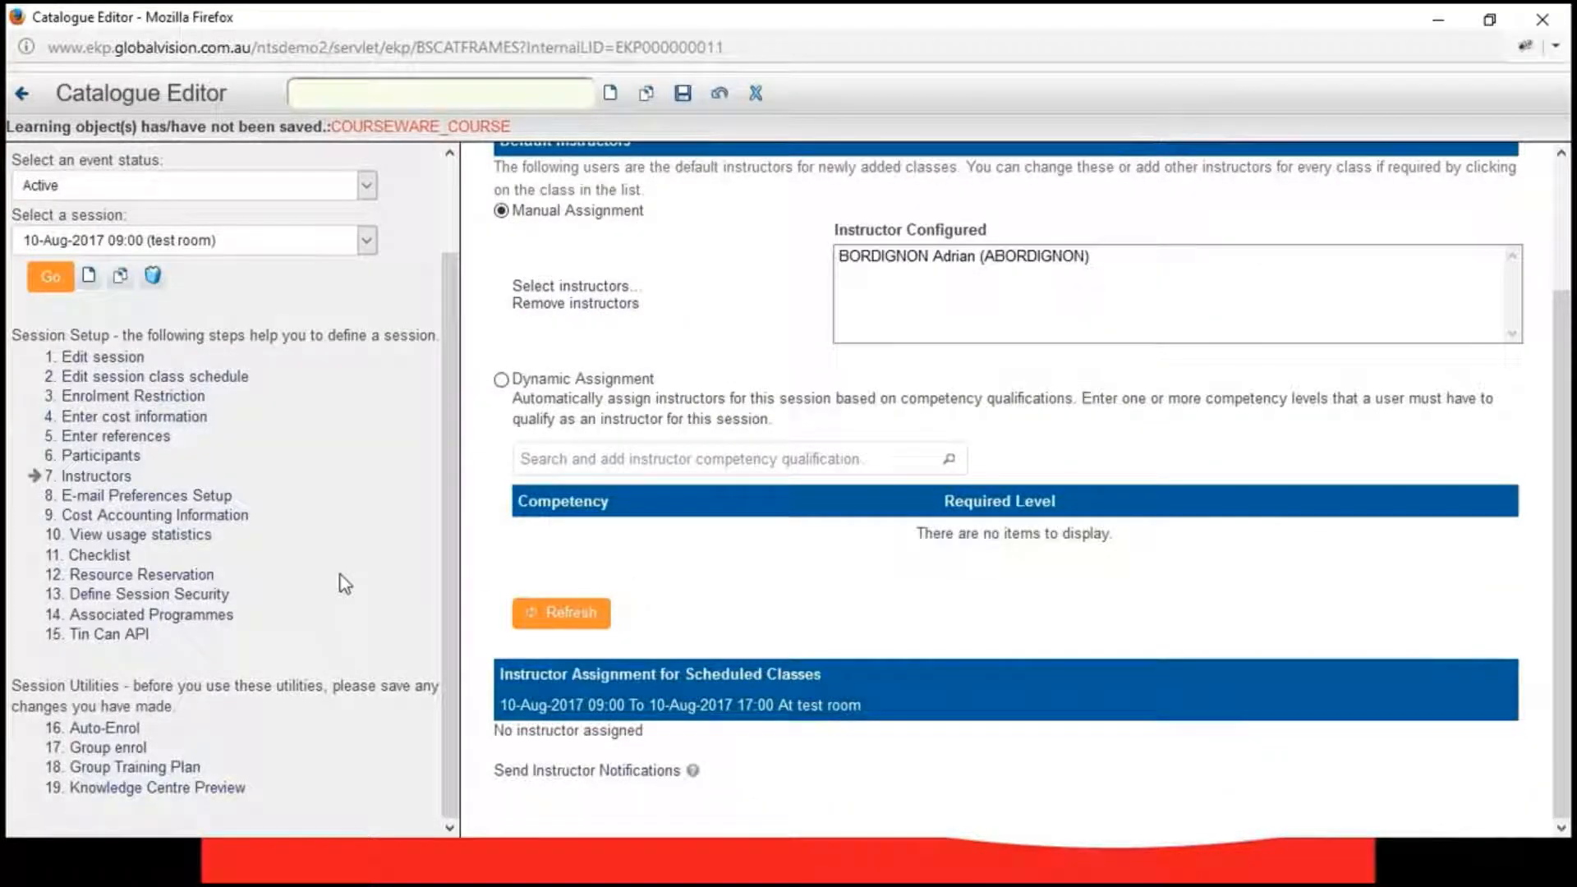
{"action": "left_click", "coordinate": [152, 594]}
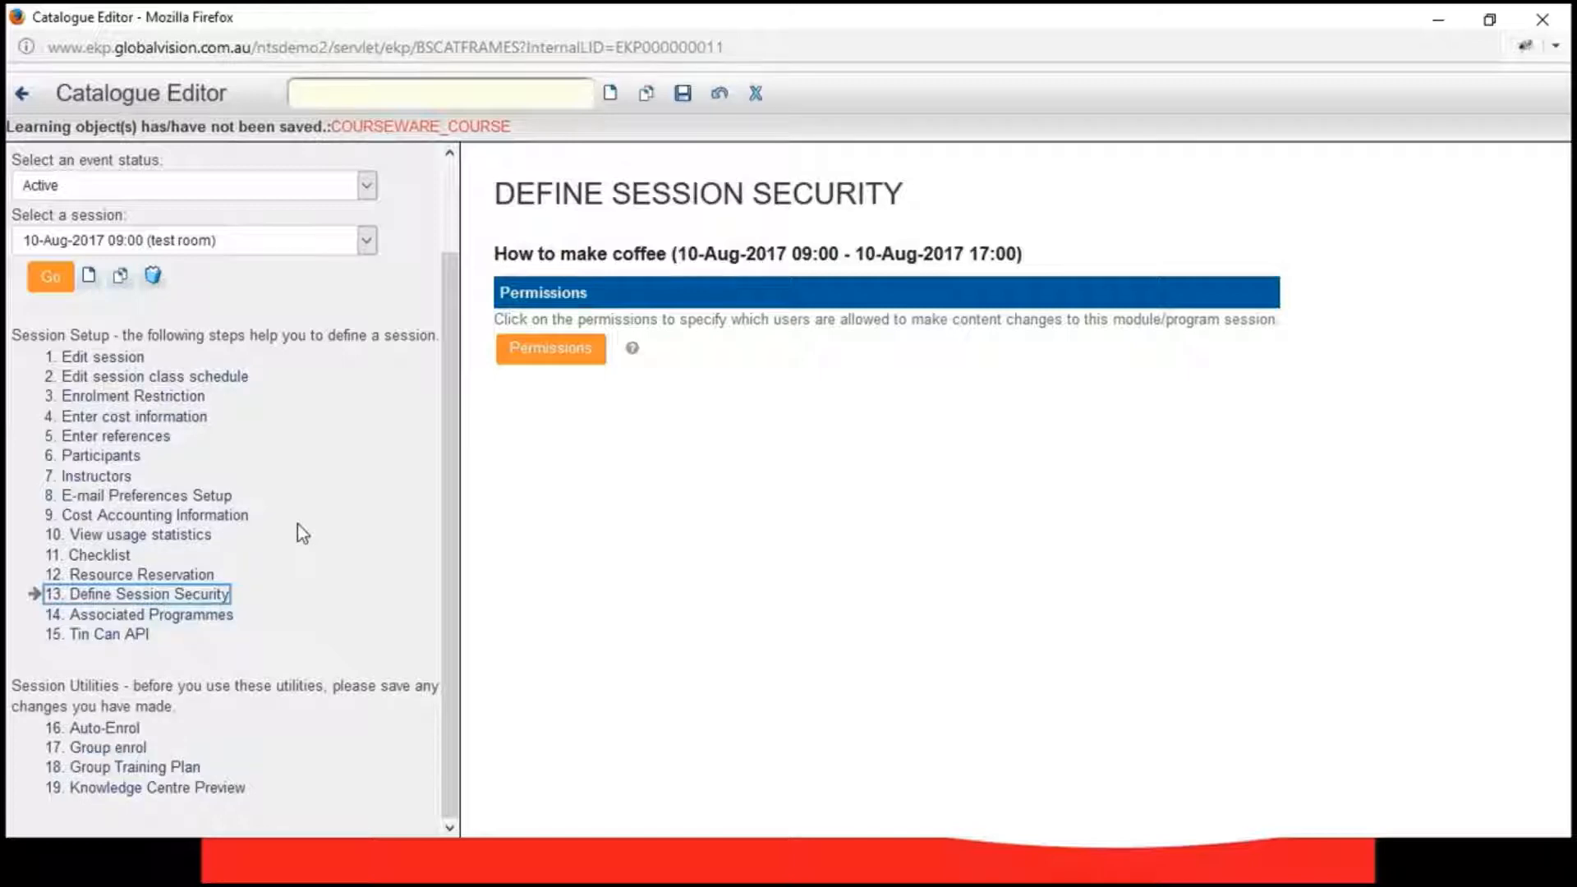
{"action": "left_click", "coordinate": [538, 352]}
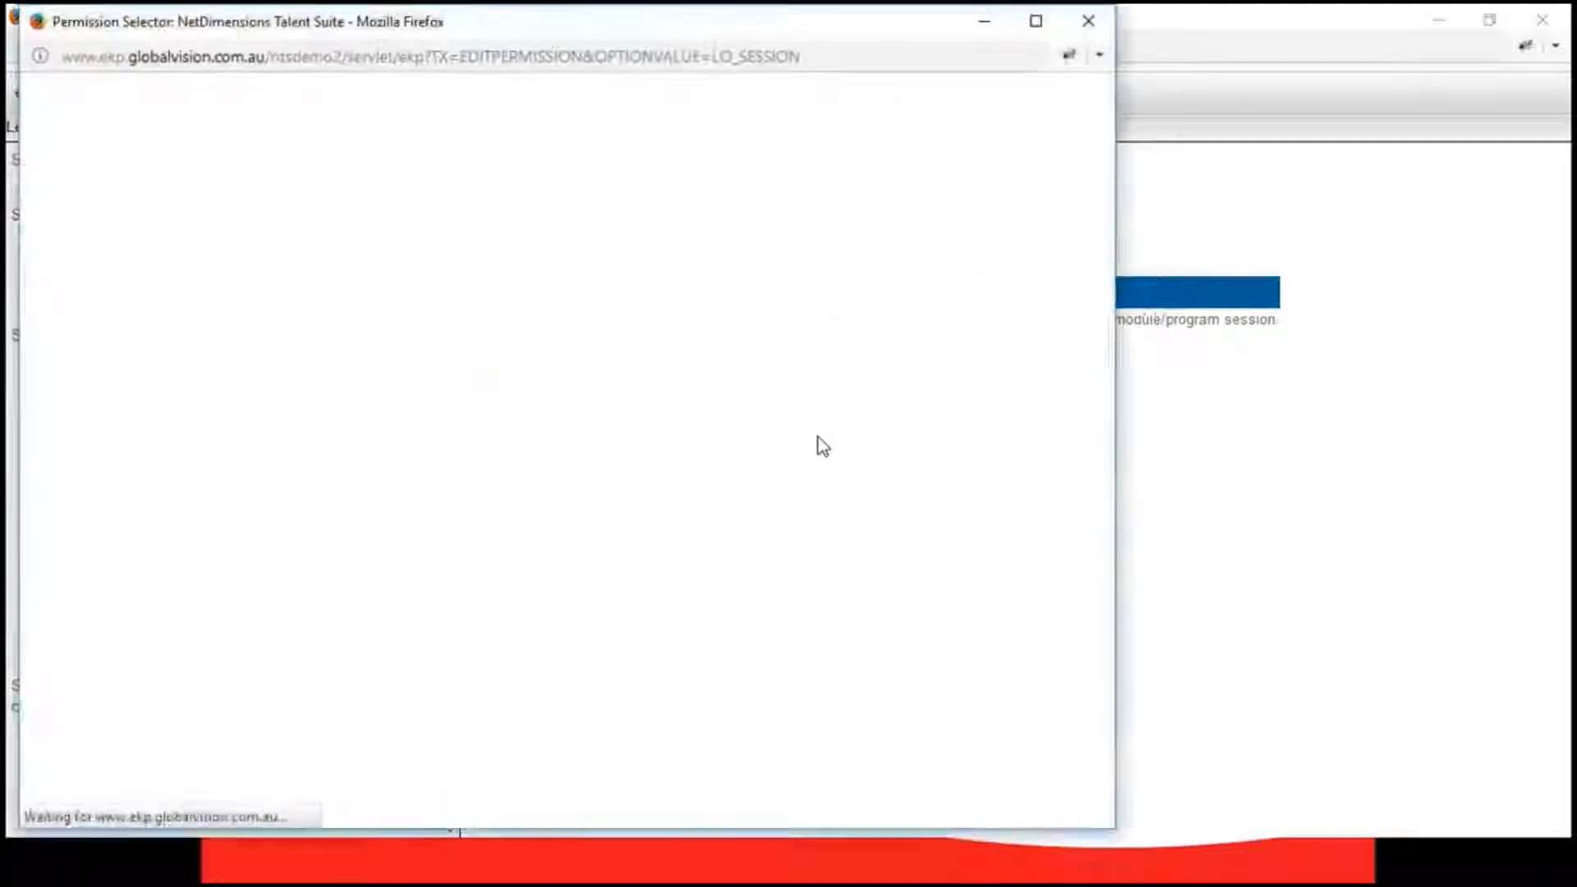
{"action": "left_click", "coordinate": [1080, 31]}
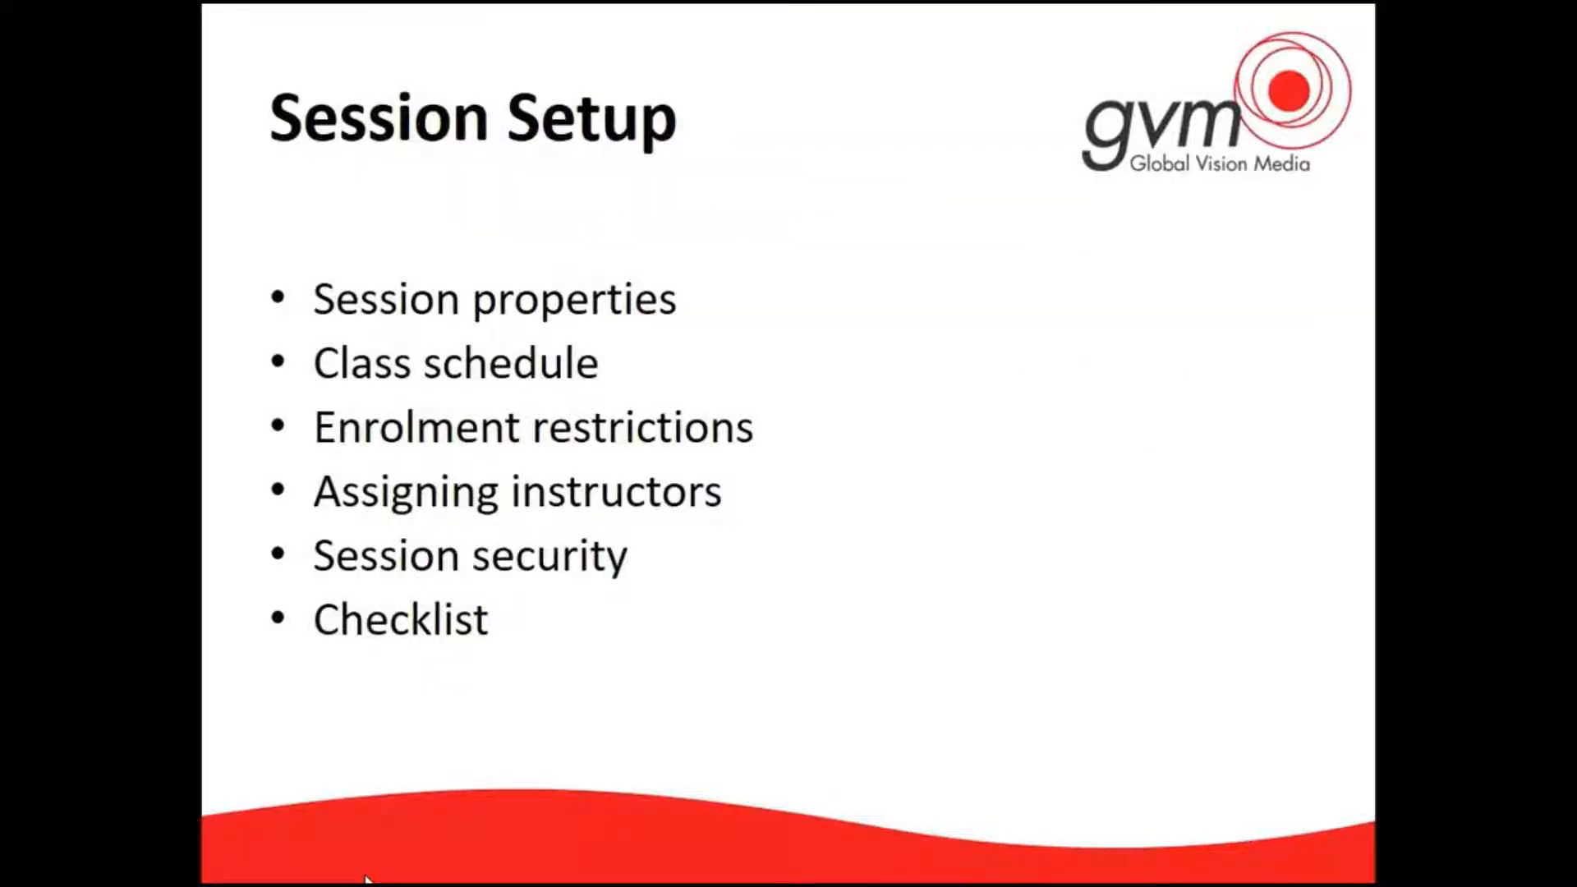
- Switch back to the Catalogue Editor, open the session's checklist and start a new item named "Book flights for learners"
{"action": "key", "text": "alt+Tab"}
{"action": "key", "text": "alt+Tab"}
{"action": "key", "text": "alt+Tab"}
{"action": "key", "text": "alt+Tab"}
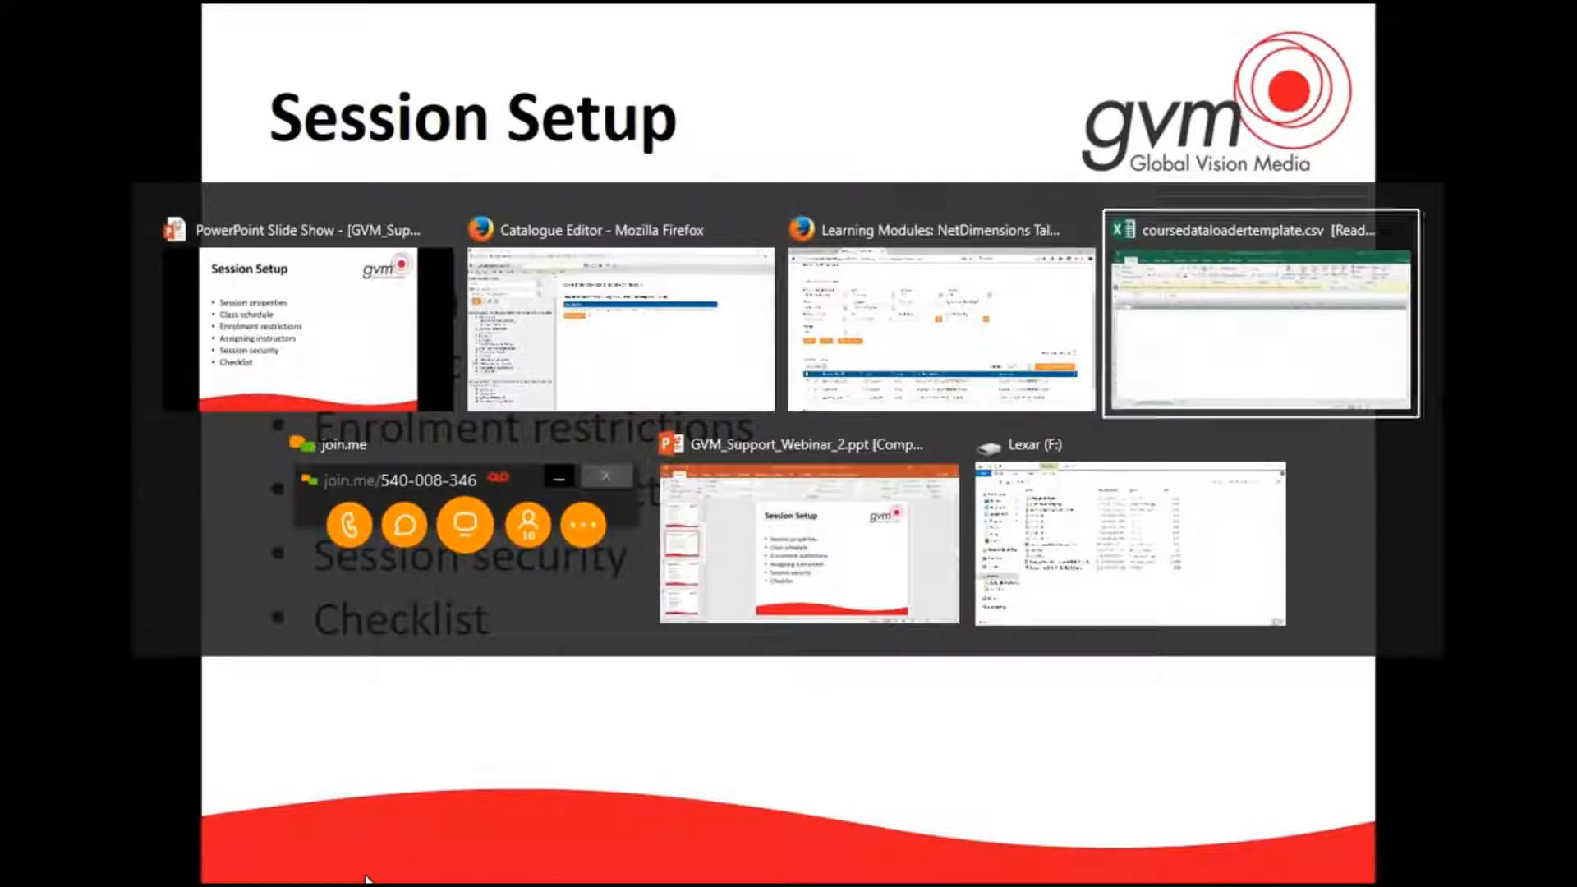
{"action": "key", "text": "alt+Tab"}
{"action": "key", "text": "alt+Tab"}
{"action": "key", "text": "alt+Tab"}
{"action": "key", "text": "alt+Tab"}
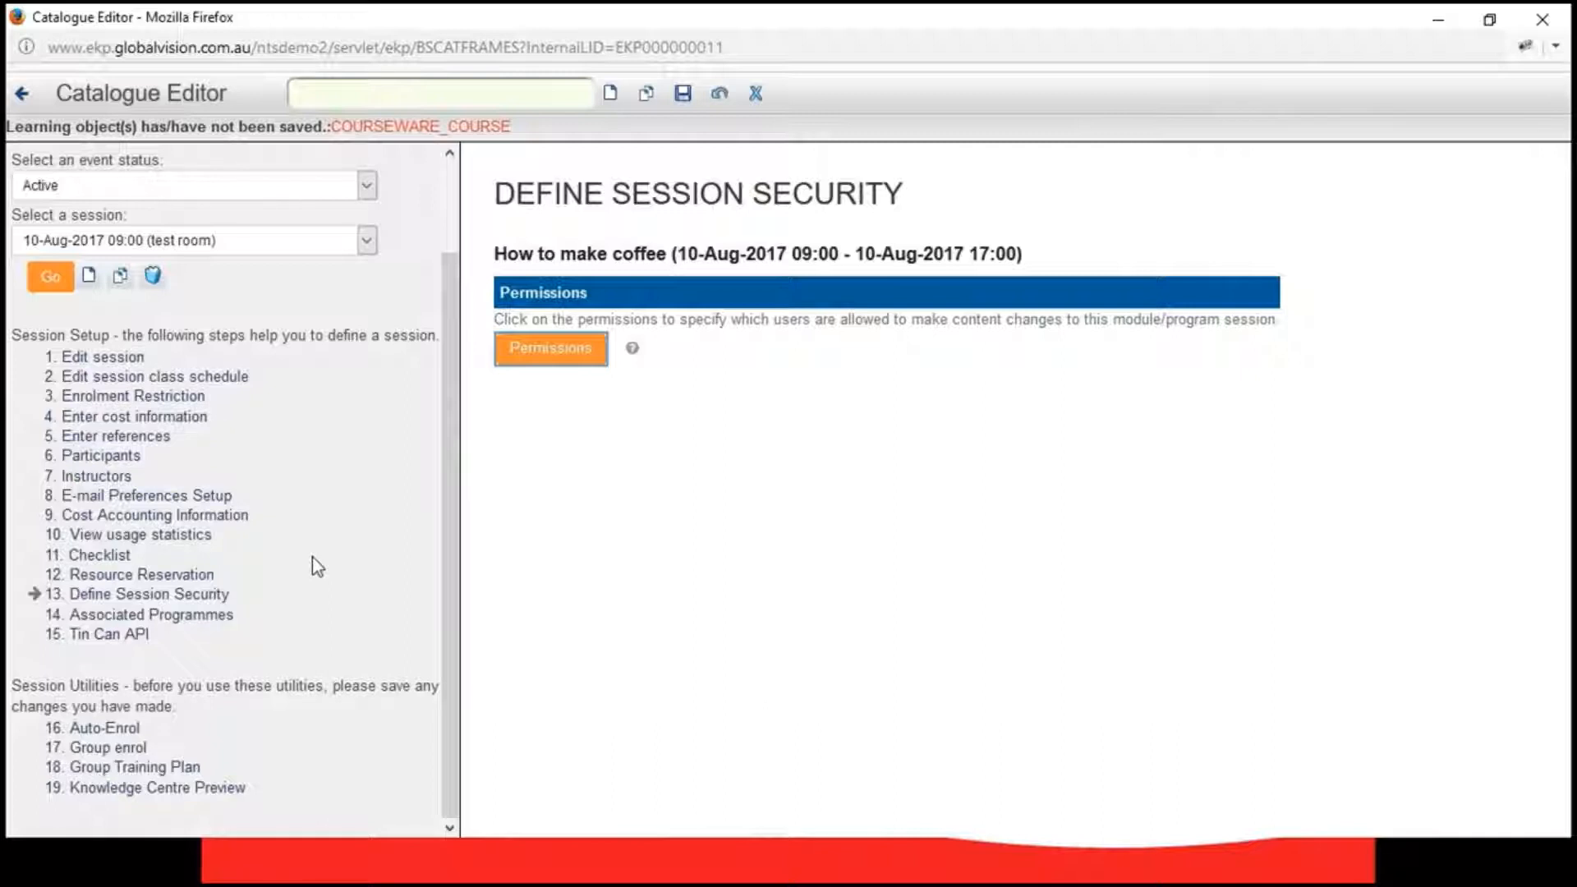
{"action": "left_click", "coordinate": [99, 555]}
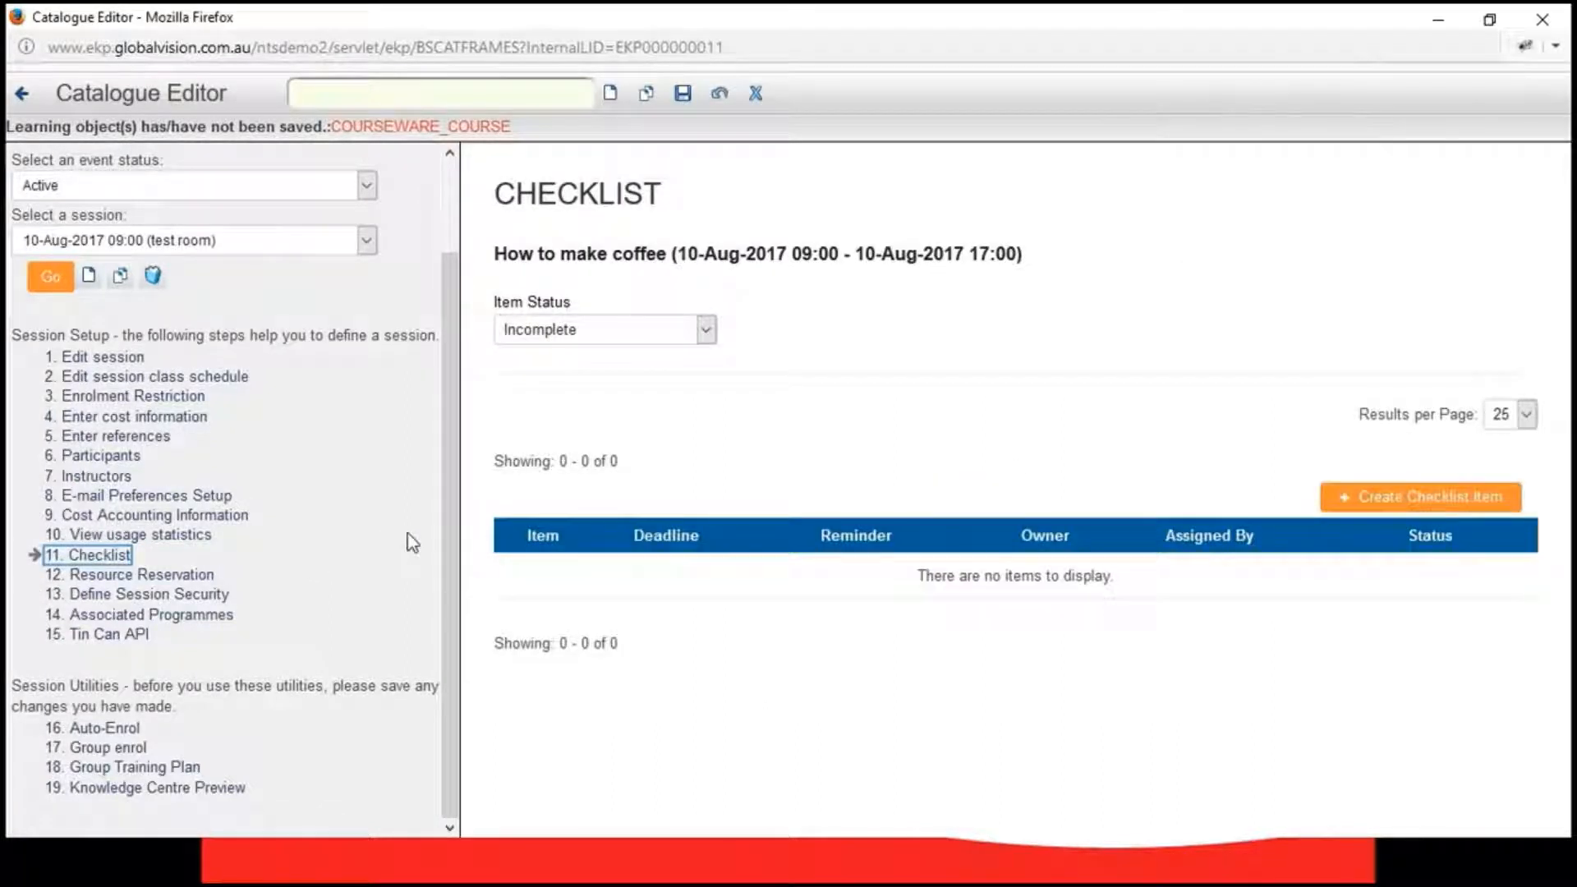
{"action": "left_click", "coordinate": [1346, 496]}
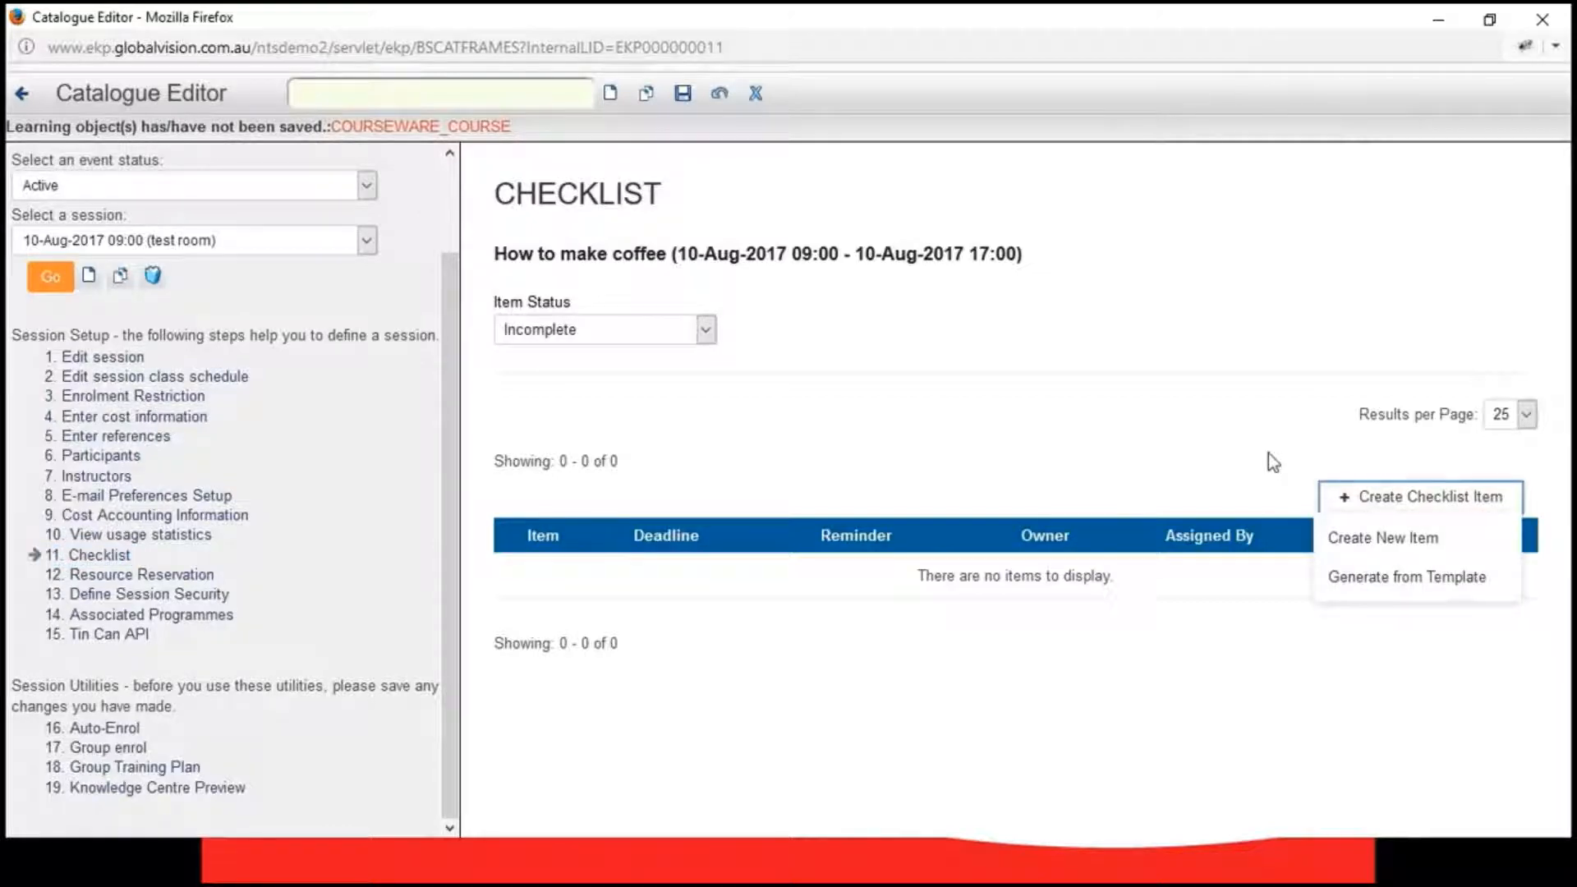
{"action": "left_click", "coordinate": [1352, 538]}
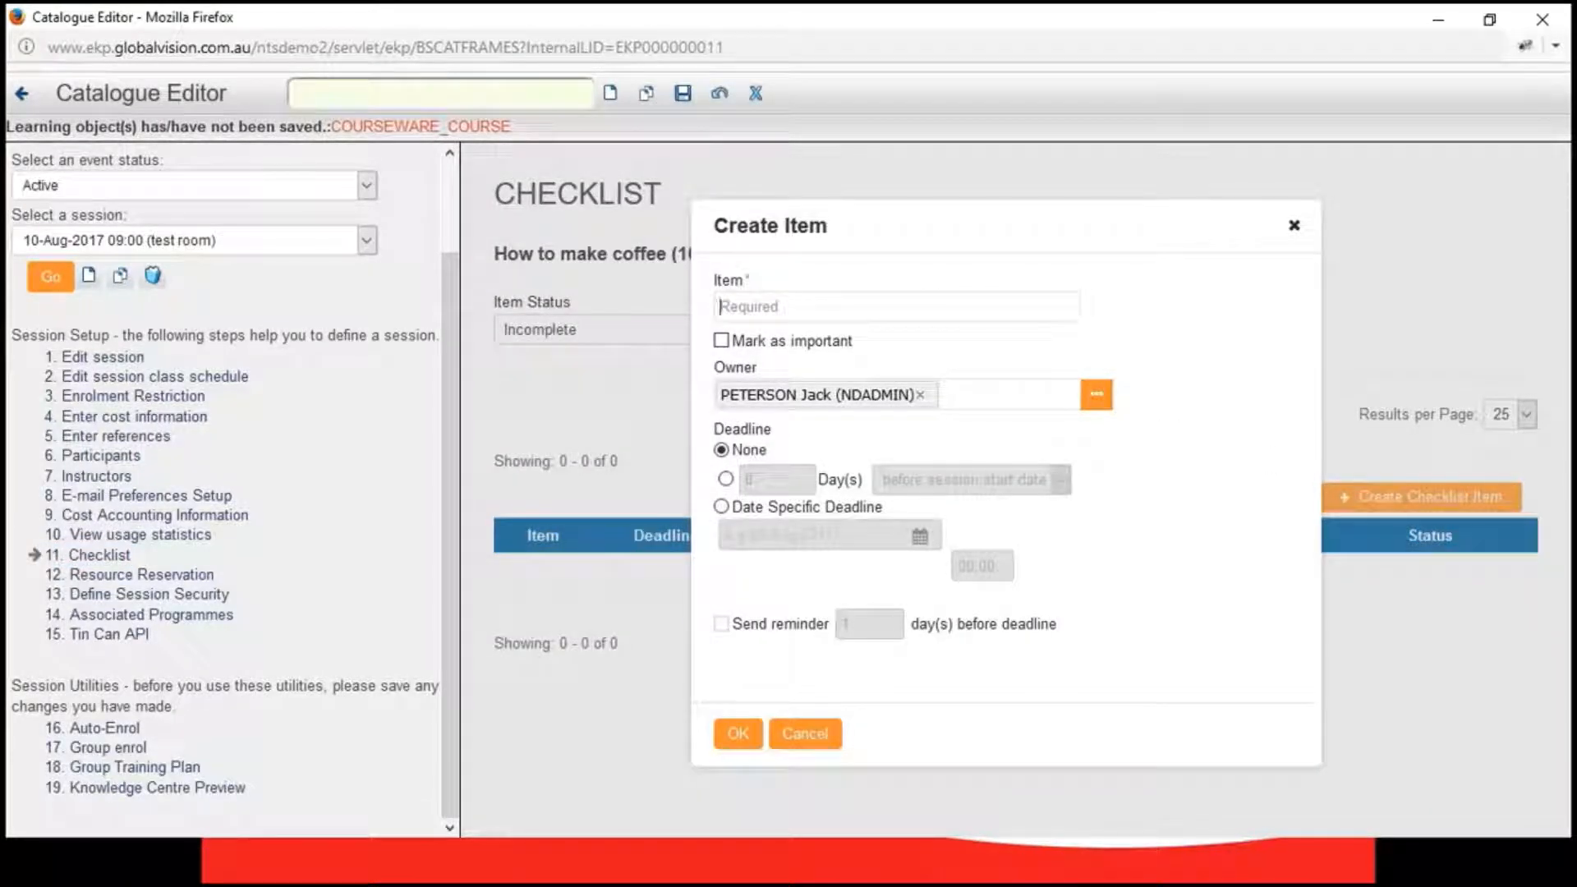
{"action": "type", "text": "Book flights for learners"}
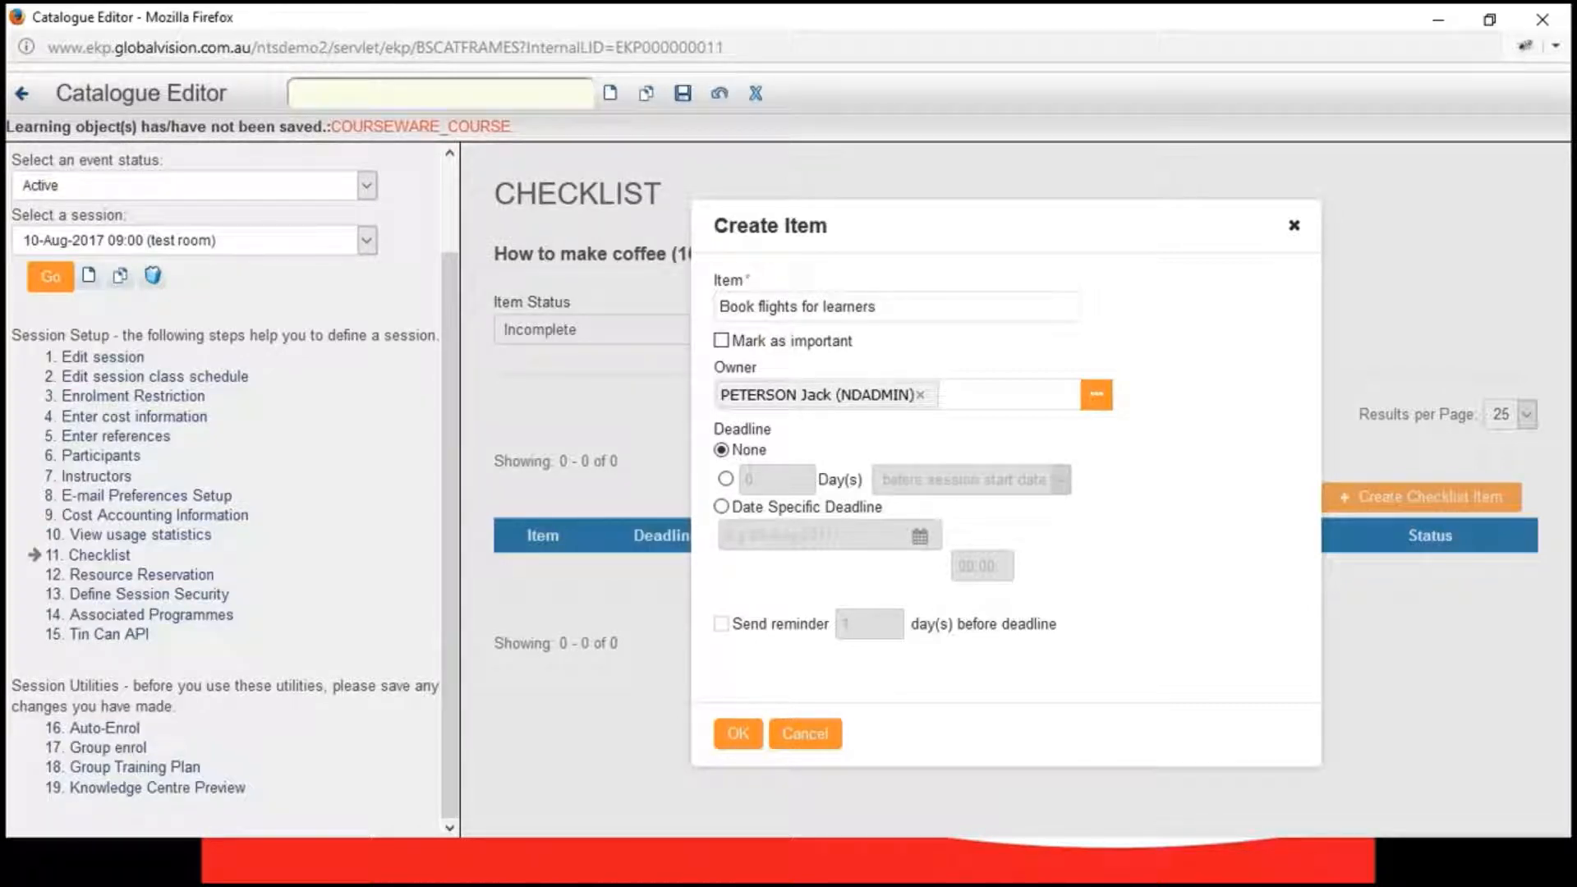
- Mark the checklist item as important, set its deadline 7 days before session start with a 1-day reminder, and try to create it
{"action": "left_click", "coordinate": [723, 341]}
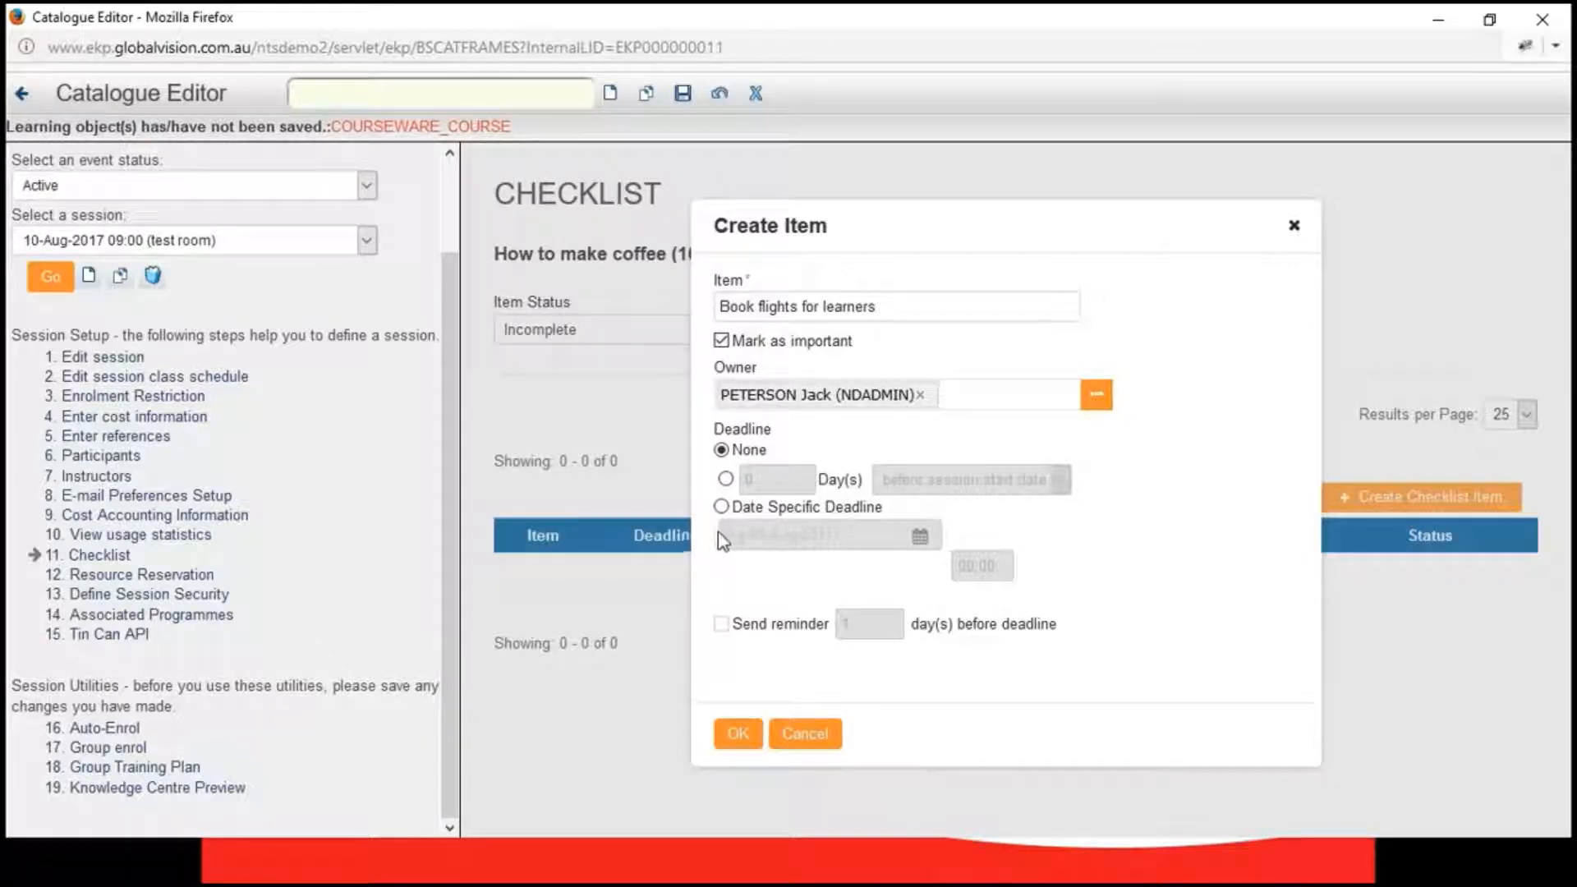
{"action": "left_click", "coordinate": [725, 480]}
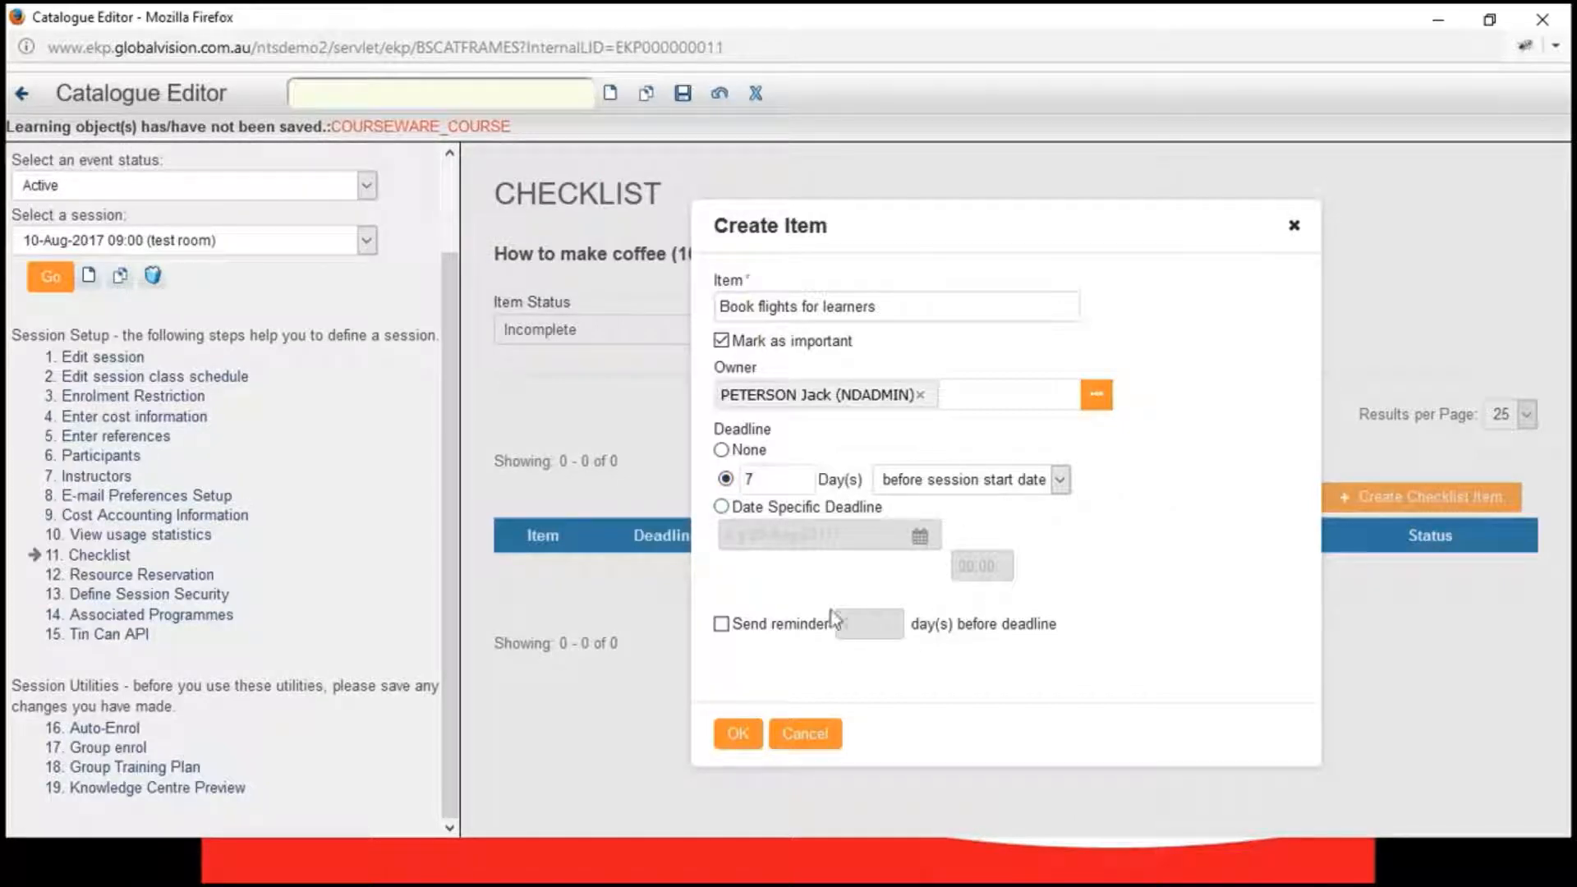
{"action": "left_click", "coordinate": [722, 626]}
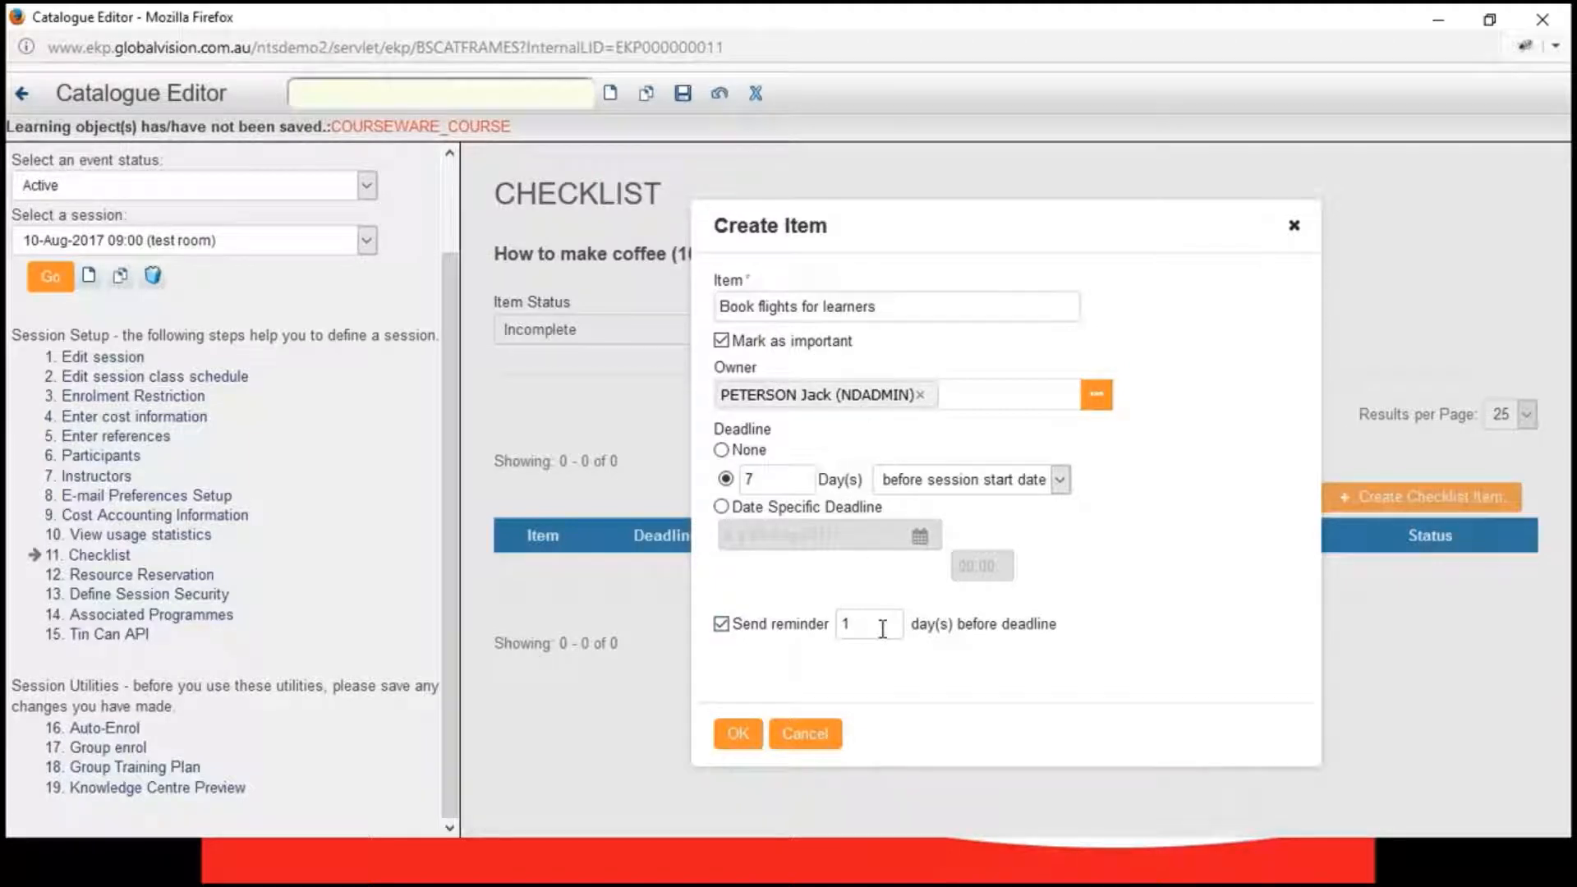
{"action": "left_click_drag", "start_coordinate": [878, 630], "coordinate": [806, 623]}
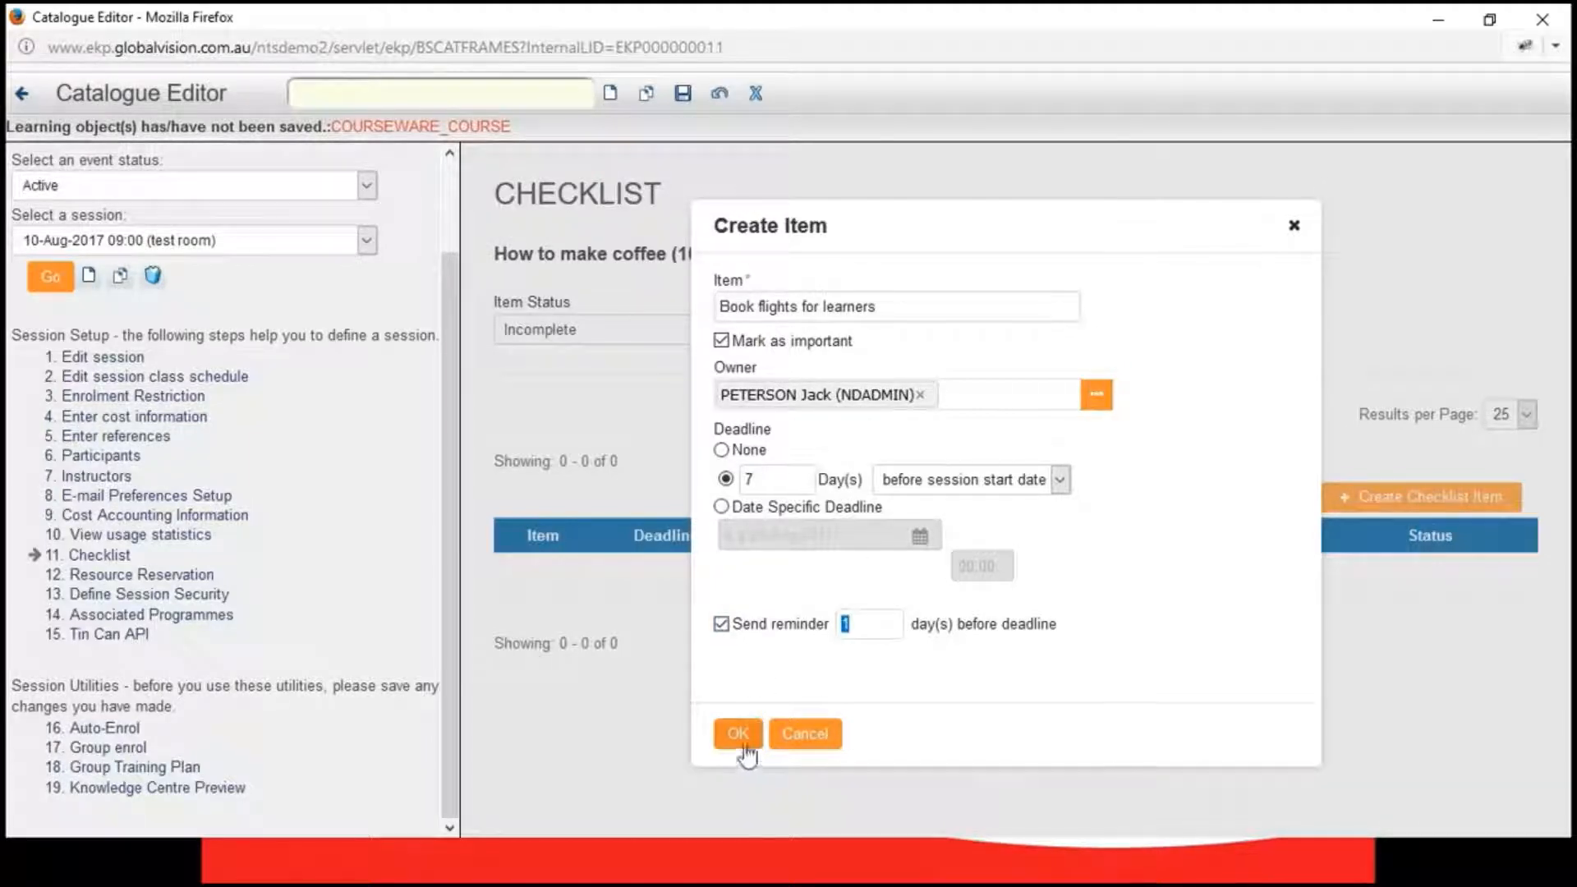
{"action": "left_click", "coordinate": [738, 733]}
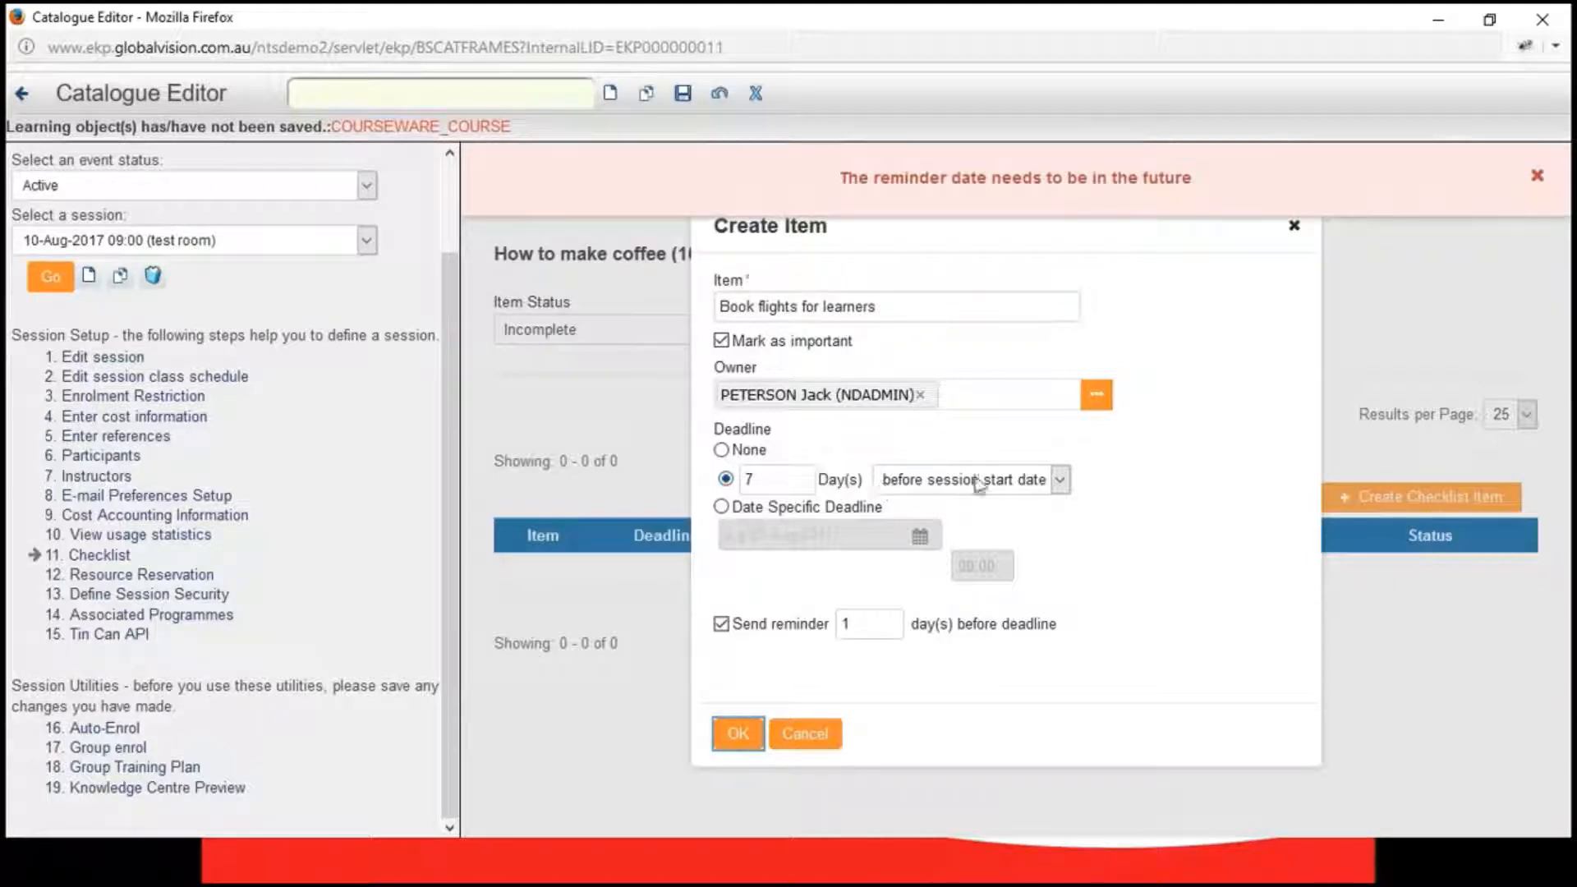
- Set the checklist item's deadline to 7 days after session end date, create the item and save the session
{"action": "left_click", "coordinate": [1060, 479]}
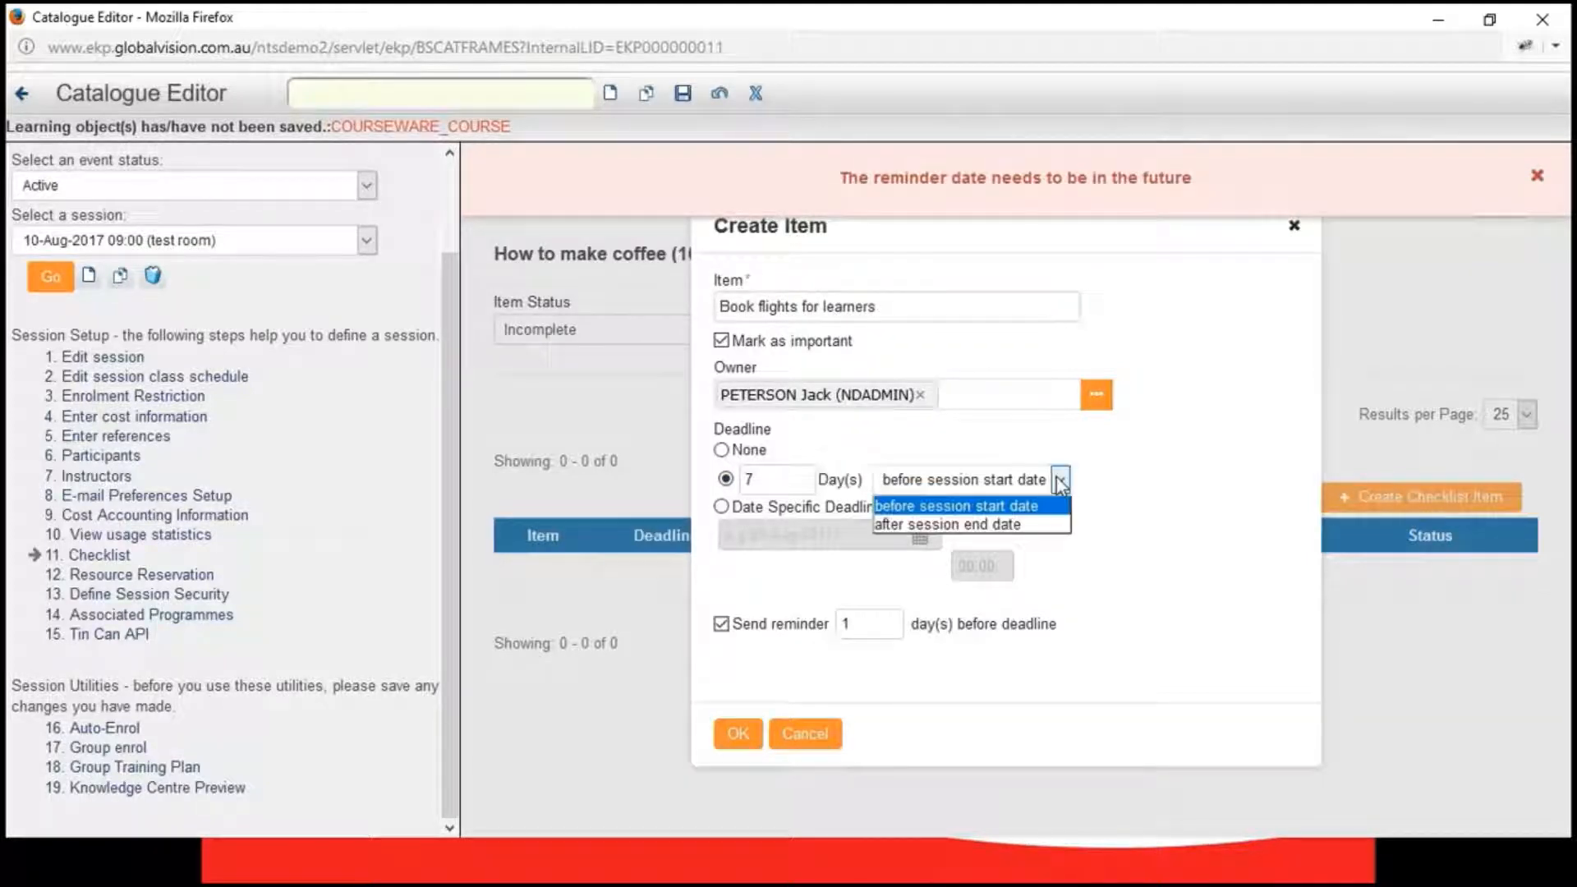
{"action": "left_click", "coordinate": [994, 524]}
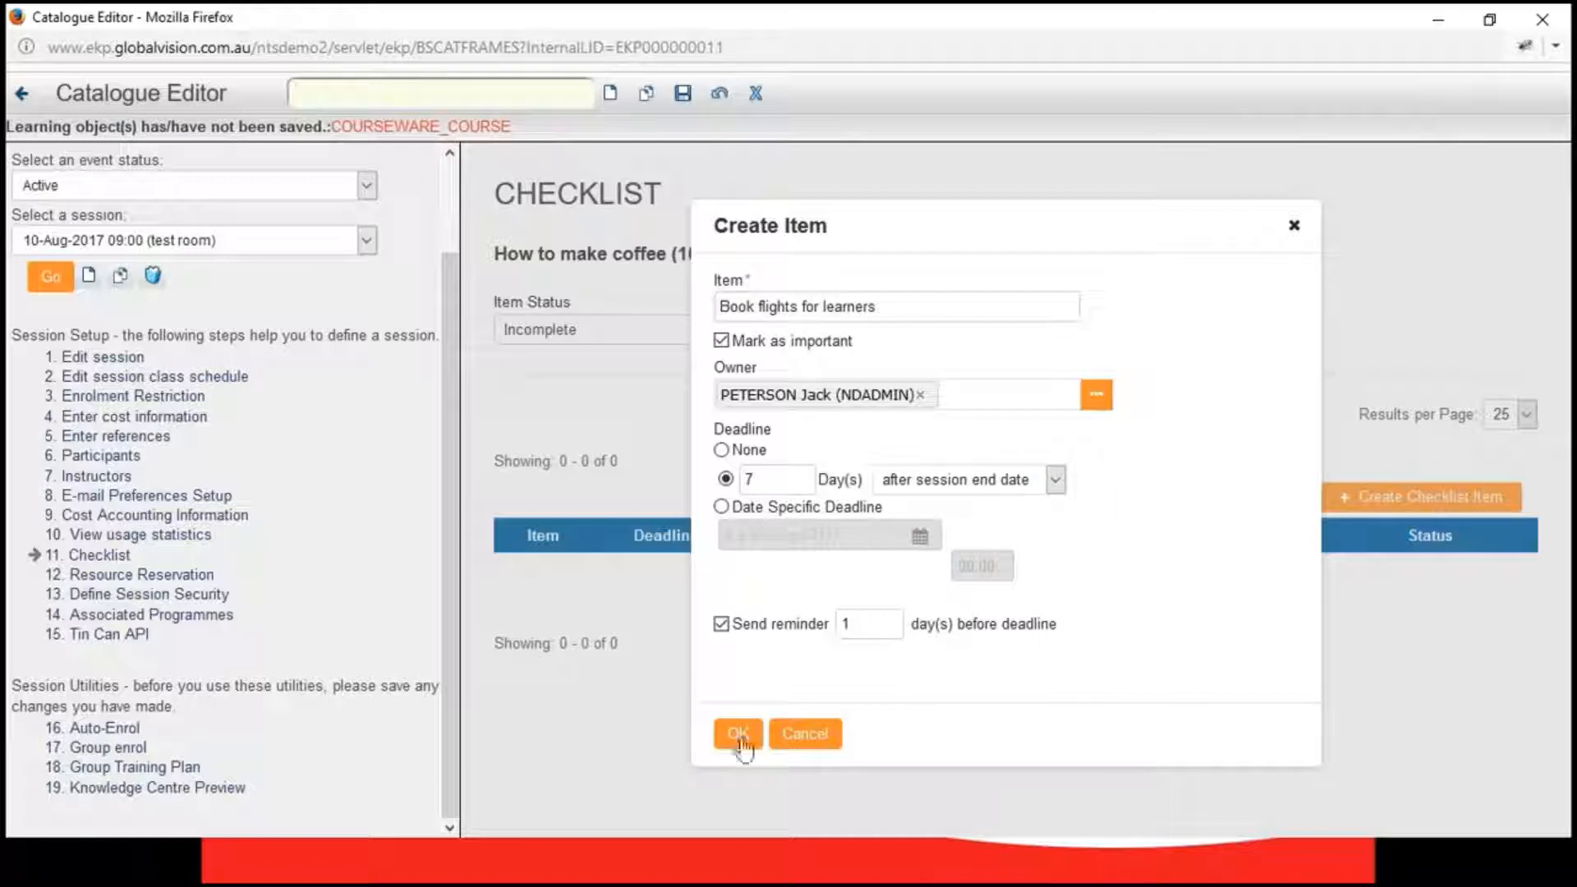
{"action": "left_click", "coordinate": [739, 740]}
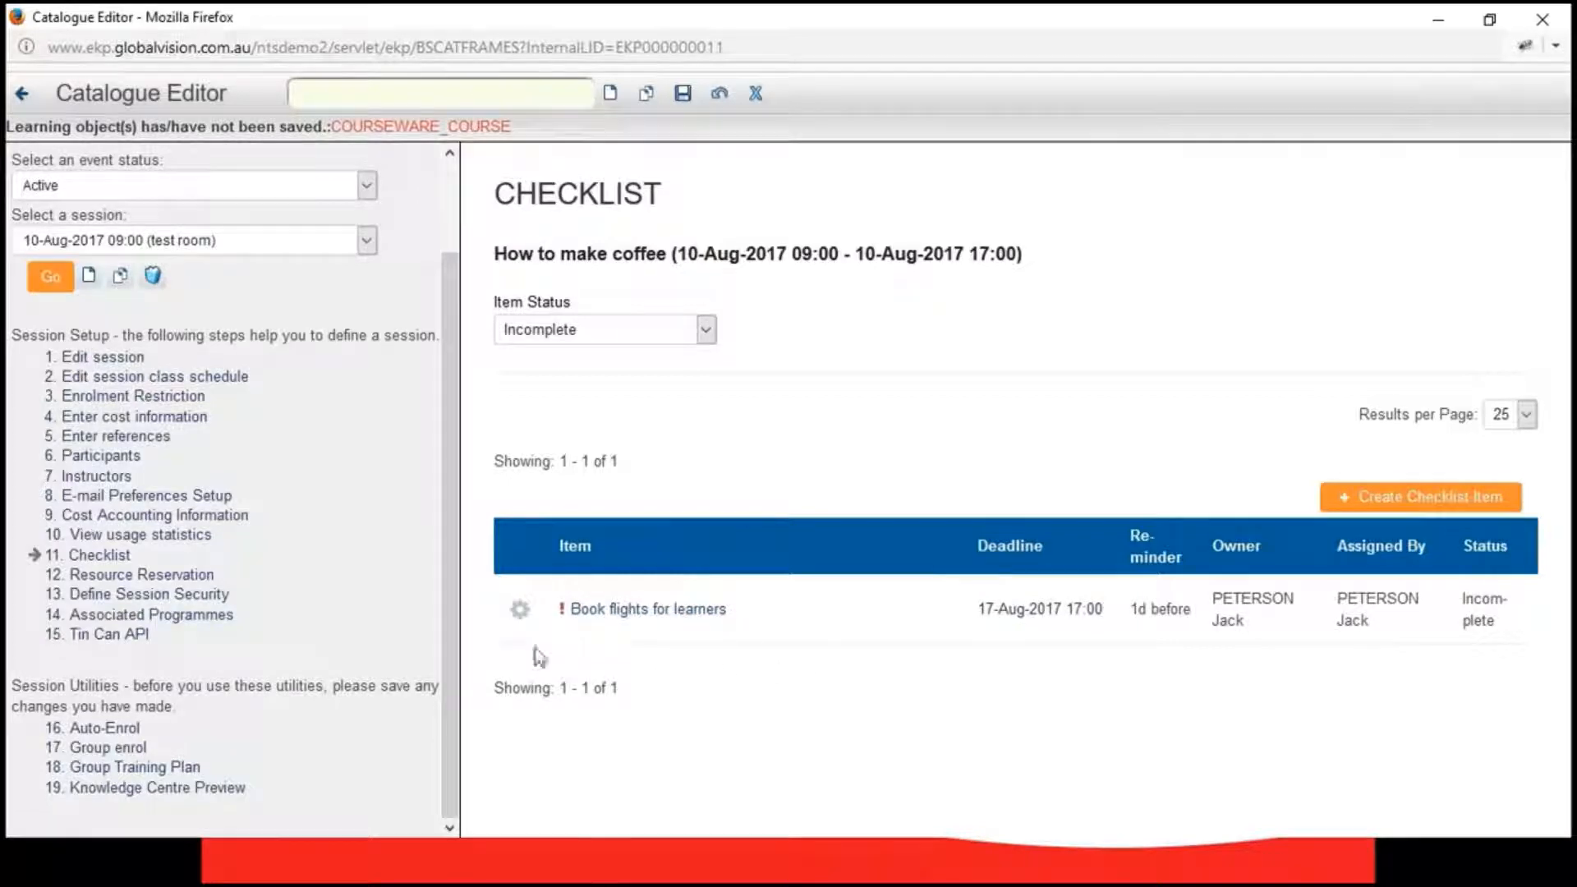
{"action": "left_click", "coordinate": [516, 610]}
{"action": "left_click", "coordinate": [682, 93]}
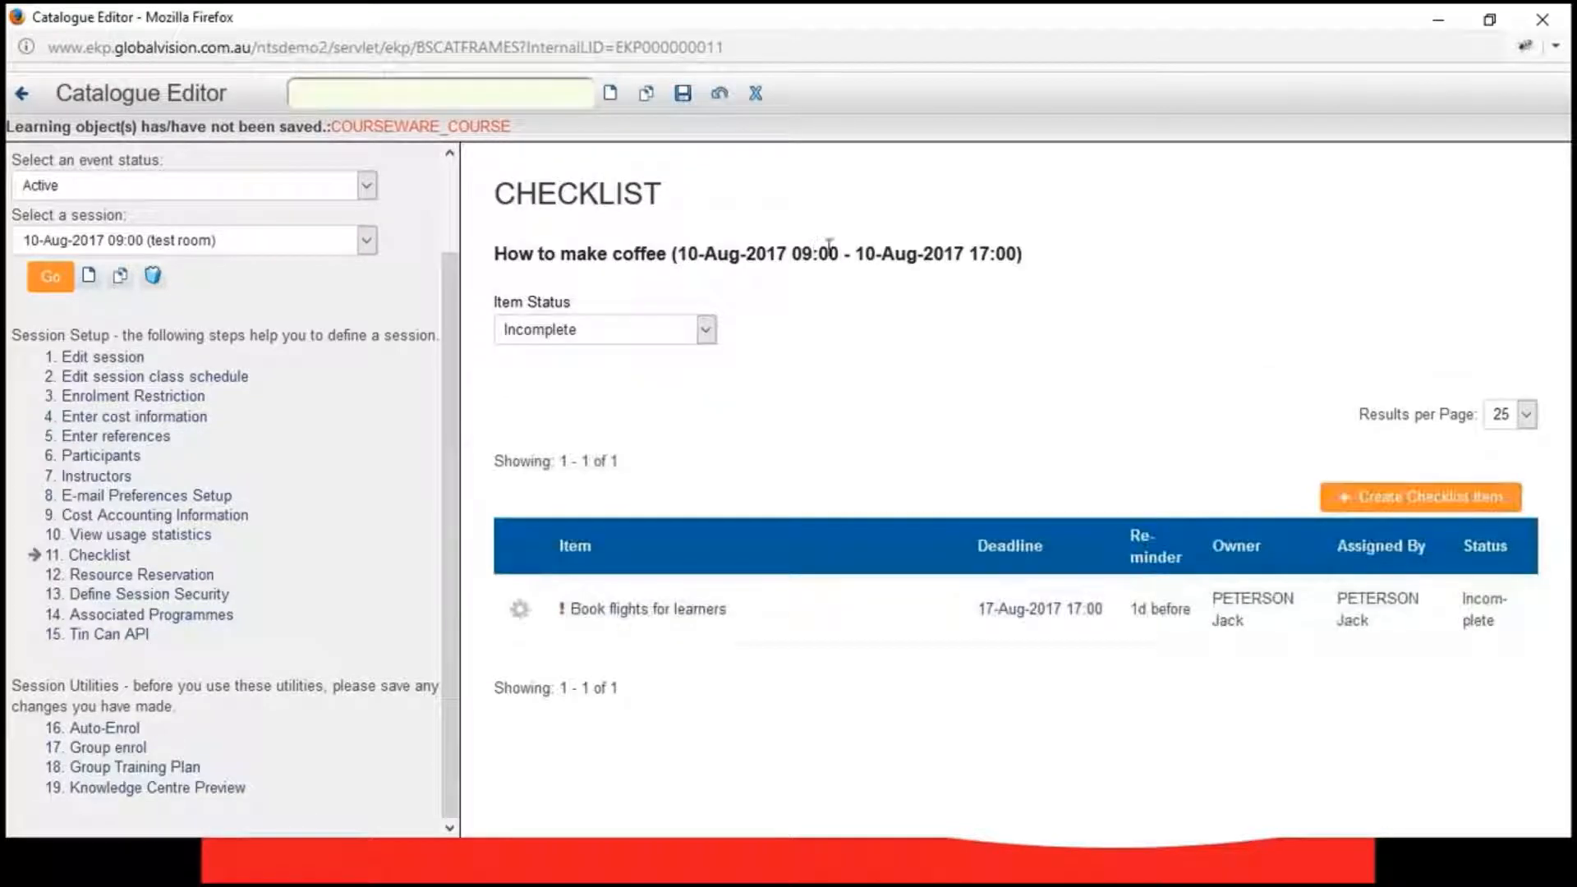
- Switch to the Learning Modules browser window, go to the learner home page and review the current courses under My Learning
{"action": "left_click", "coordinate": [1438, 19]}
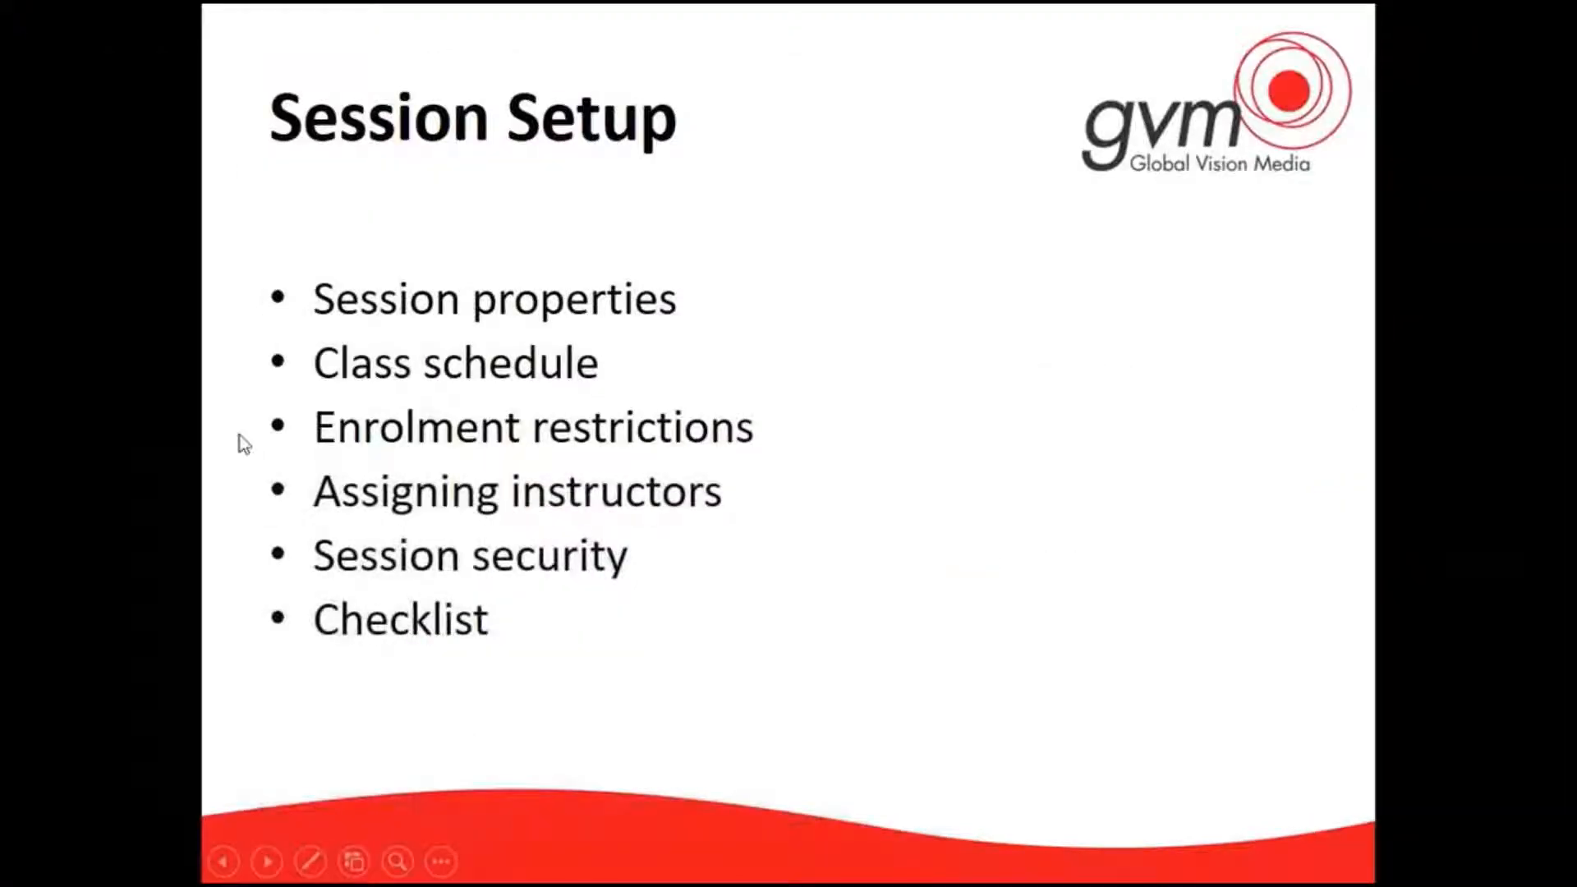
{"action": "key", "text": "alt+Tab"}
{"action": "key", "text": "alt+Tab"}
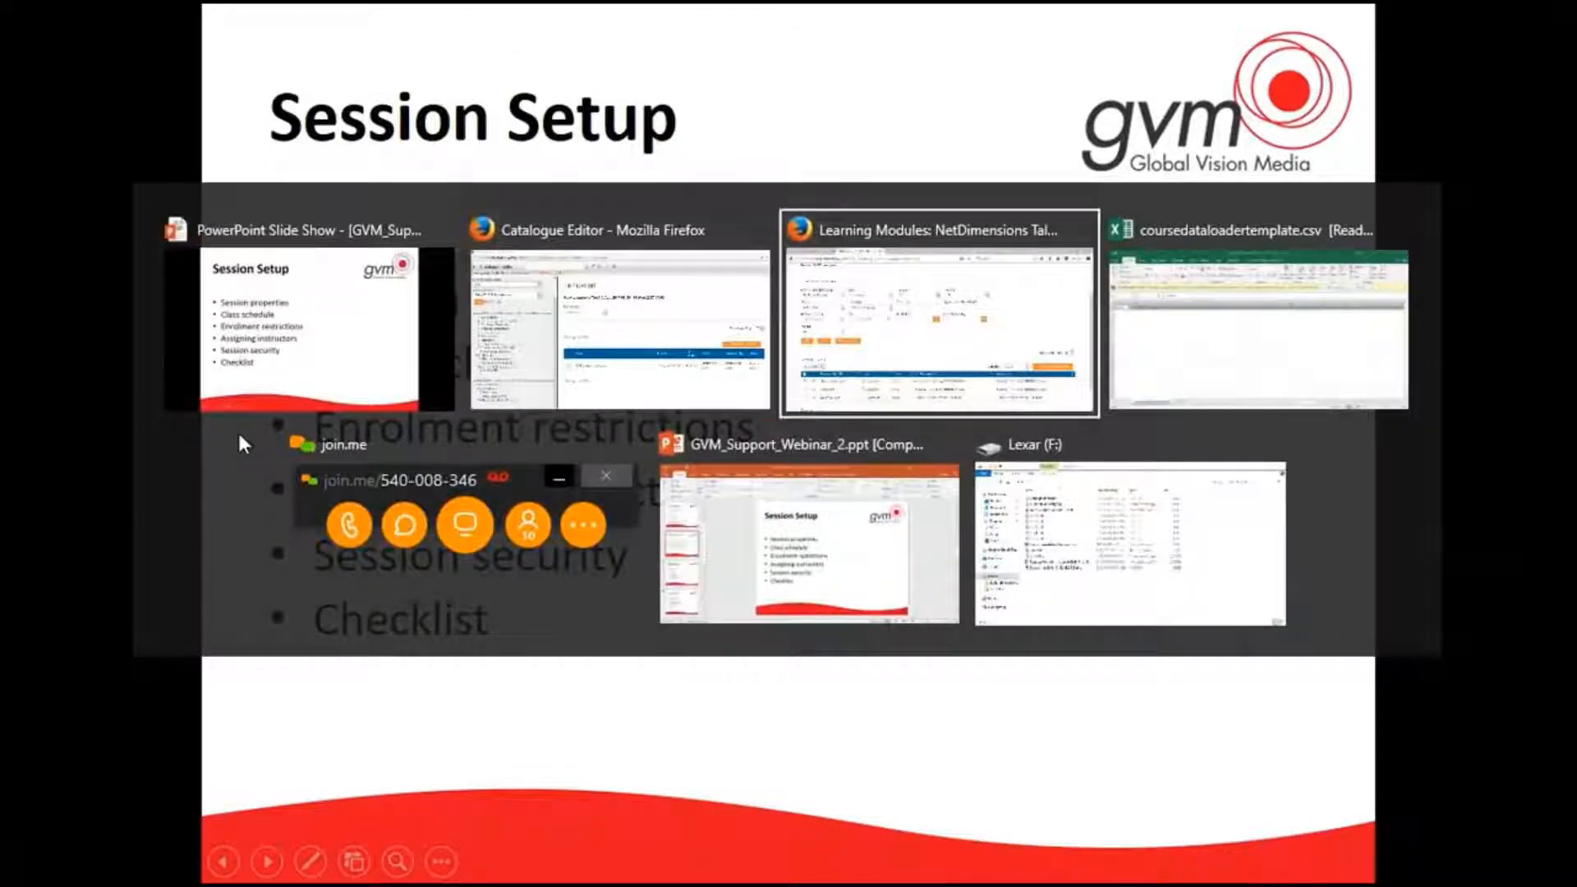
{"action": "scroll", "coordinate": [130, 134], "scroll_direction": "up", "scroll_amount": 3}
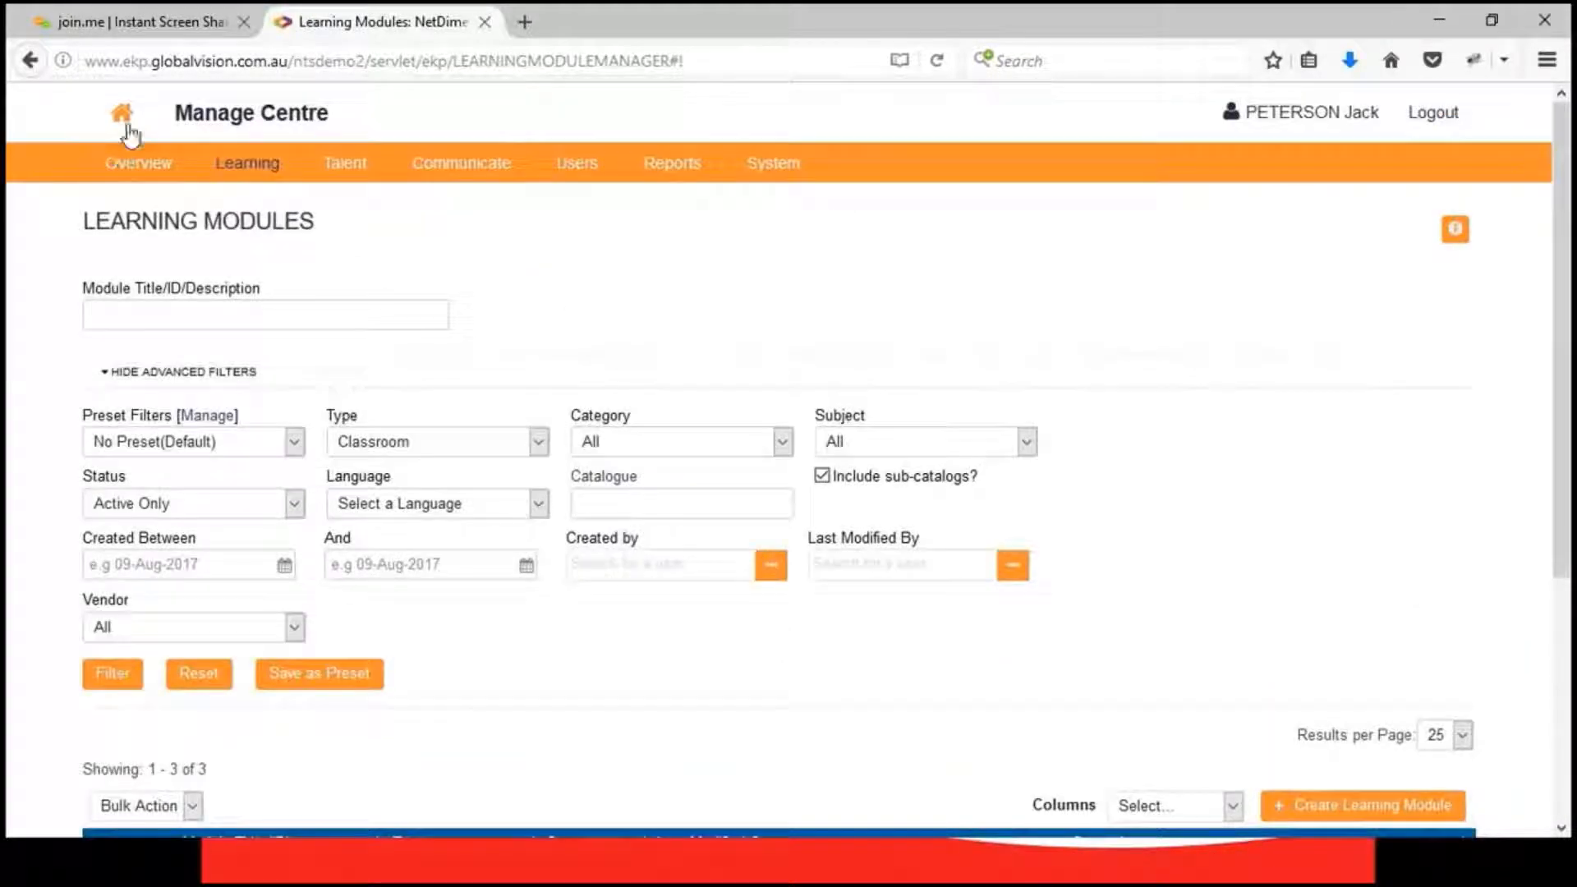
{"action": "left_click", "coordinate": [129, 129]}
{"action": "mouse_move", "coordinate": [501, 240]}
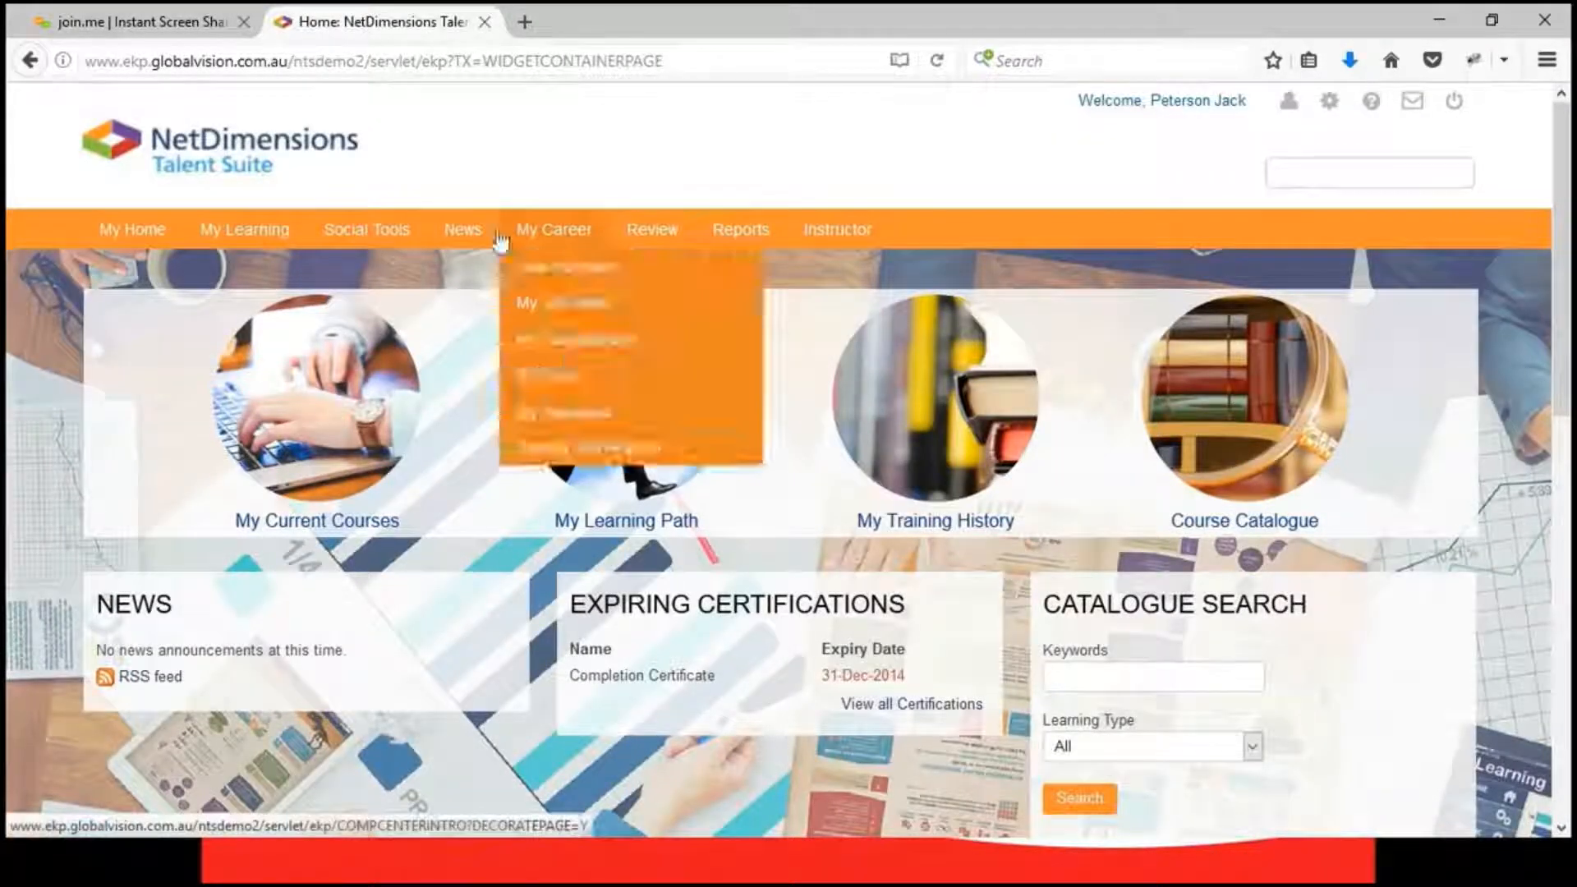
{"action": "mouse_move", "coordinate": [263, 238]}
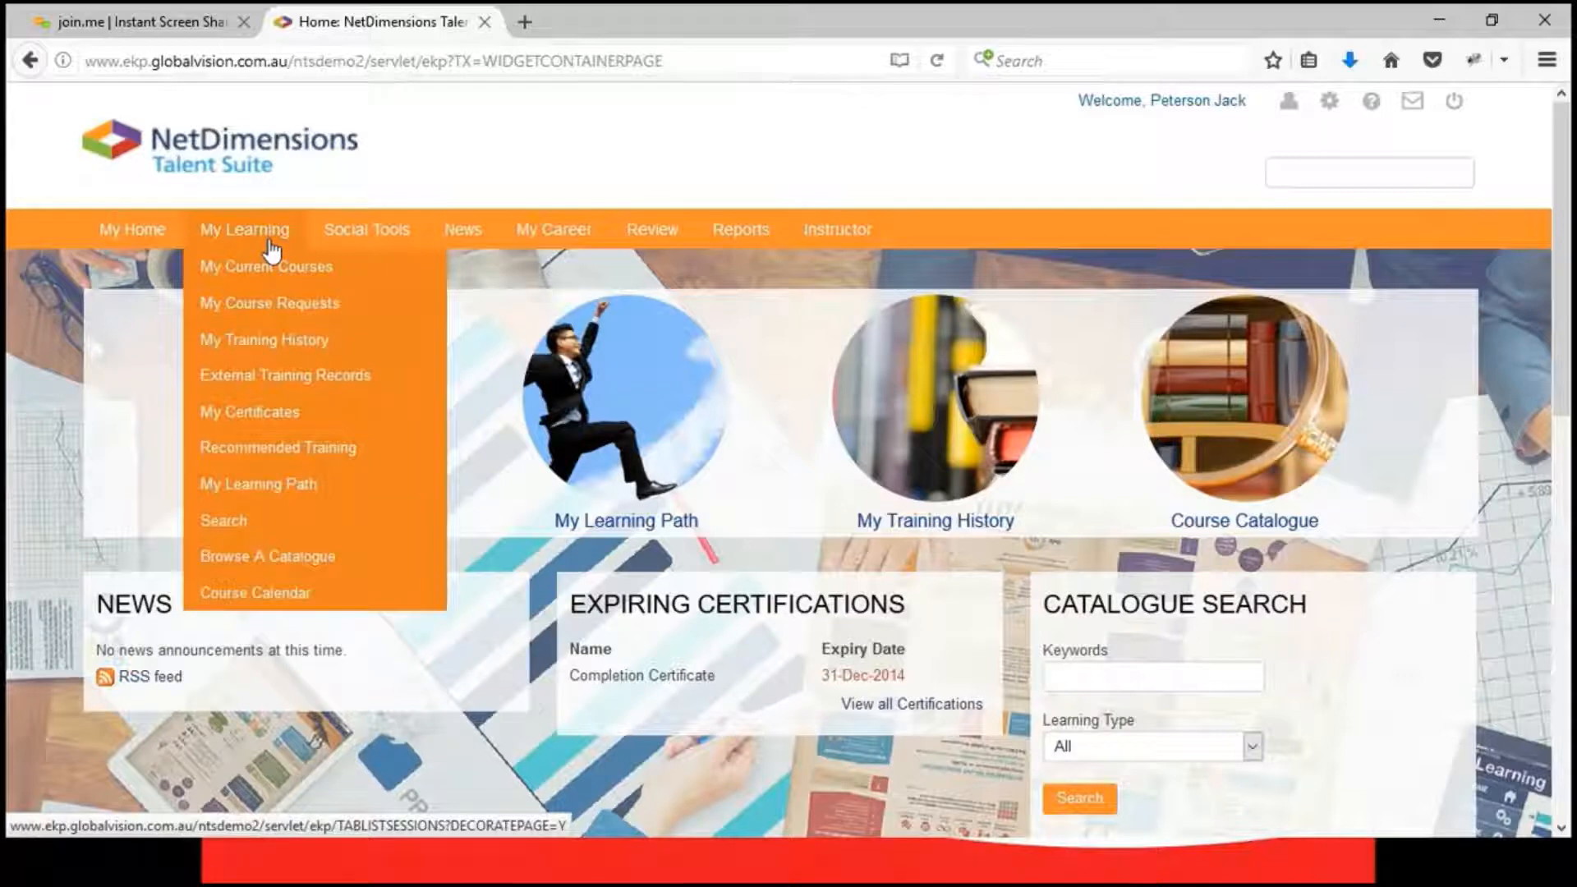
{"action": "mouse_move", "coordinate": [664, 241]}
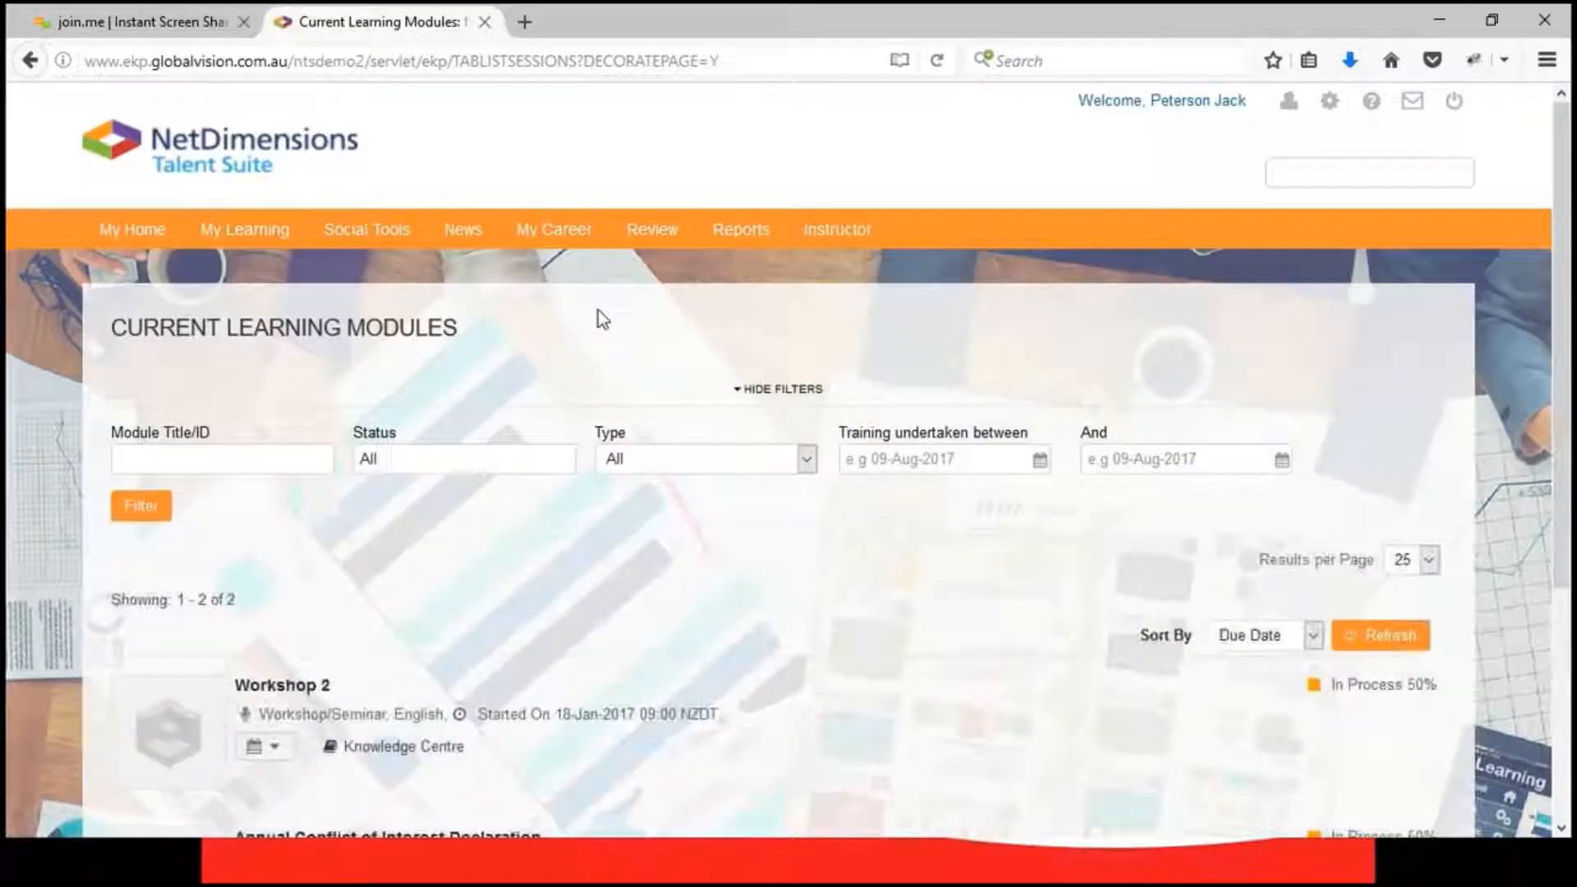
{"action": "scroll", "coordinate": [553, 386], "scroll_direction": "down", "scroll_amount": 3}
{"action": "scroll", "coordinate": [430, 472], "scroll_direction": "down", "scroll_amount": 1}
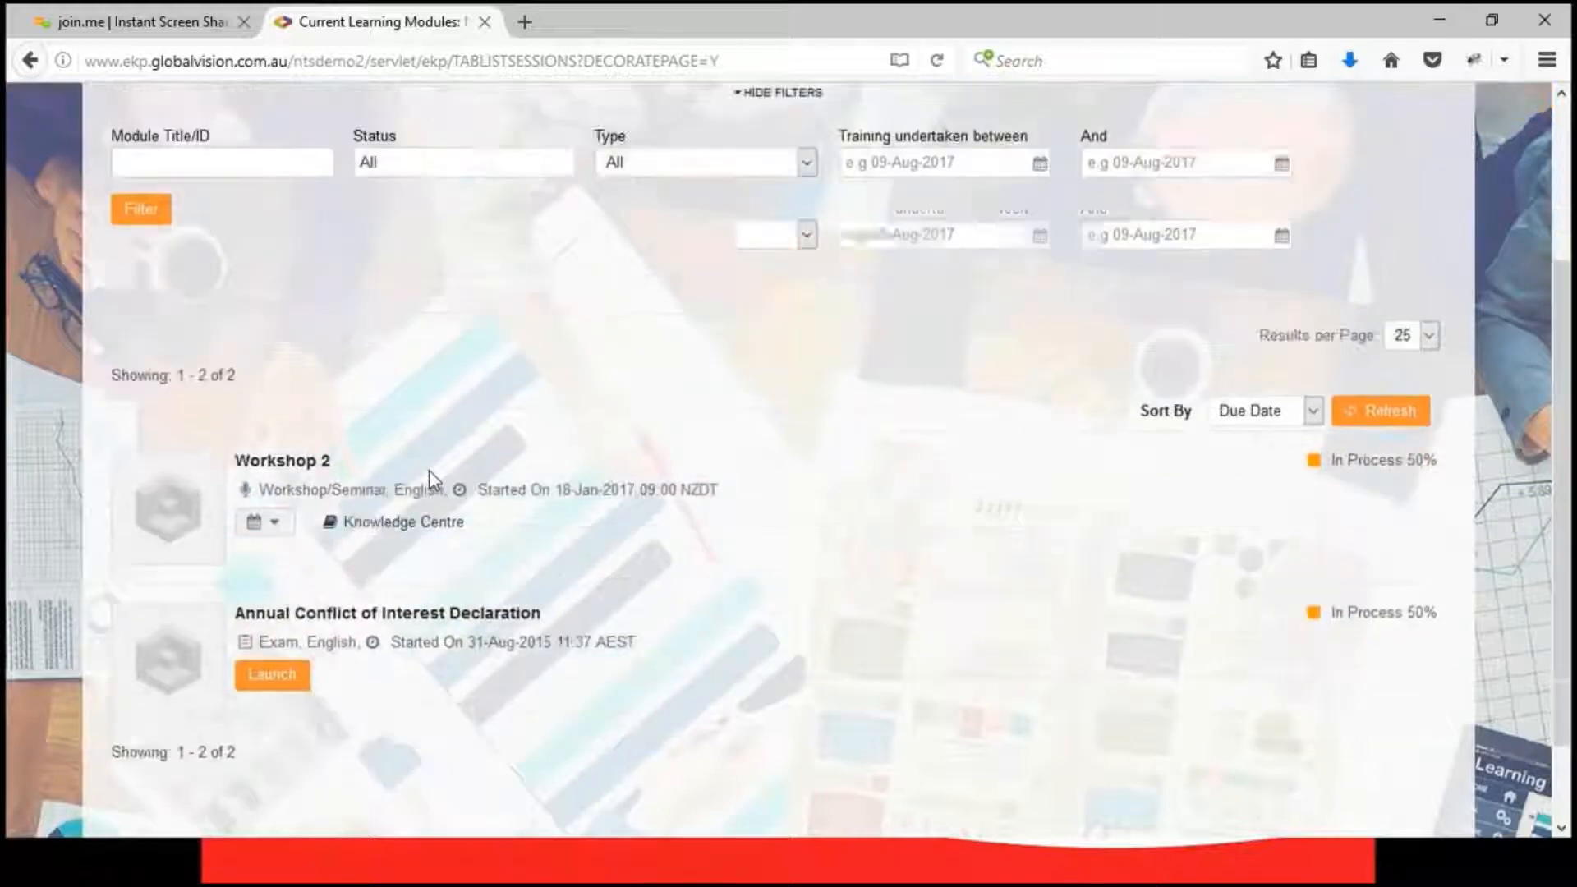
{"action": "scroll", "coordinate": [431, 472], "scroll_direction": "up", "scroll_amount": 2}
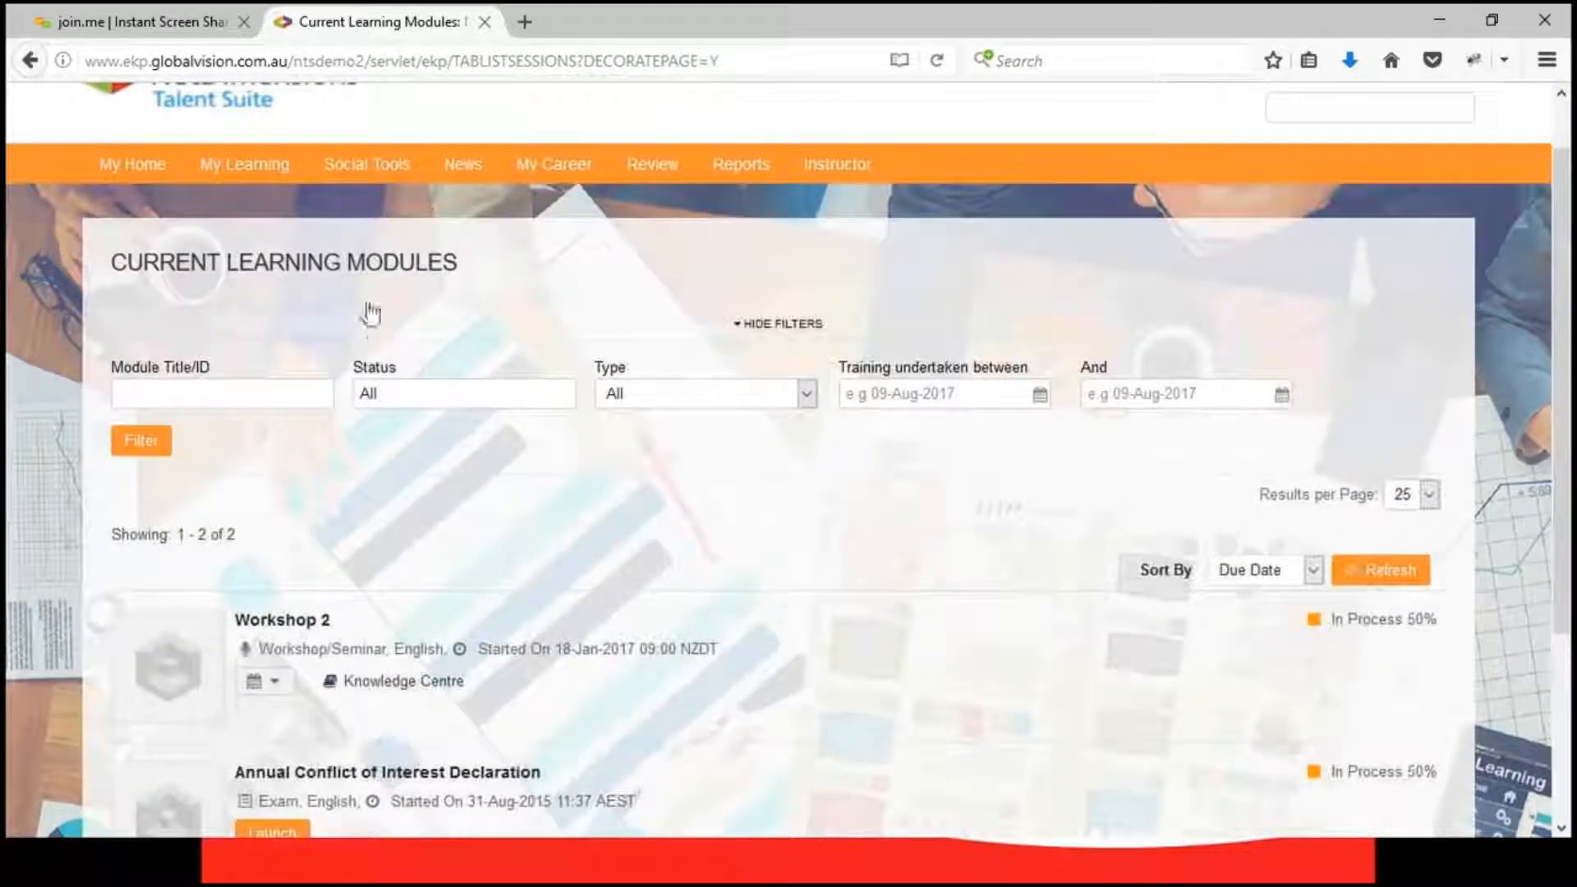
{"action": "mouse_move", "coordinate": [355, 171]}
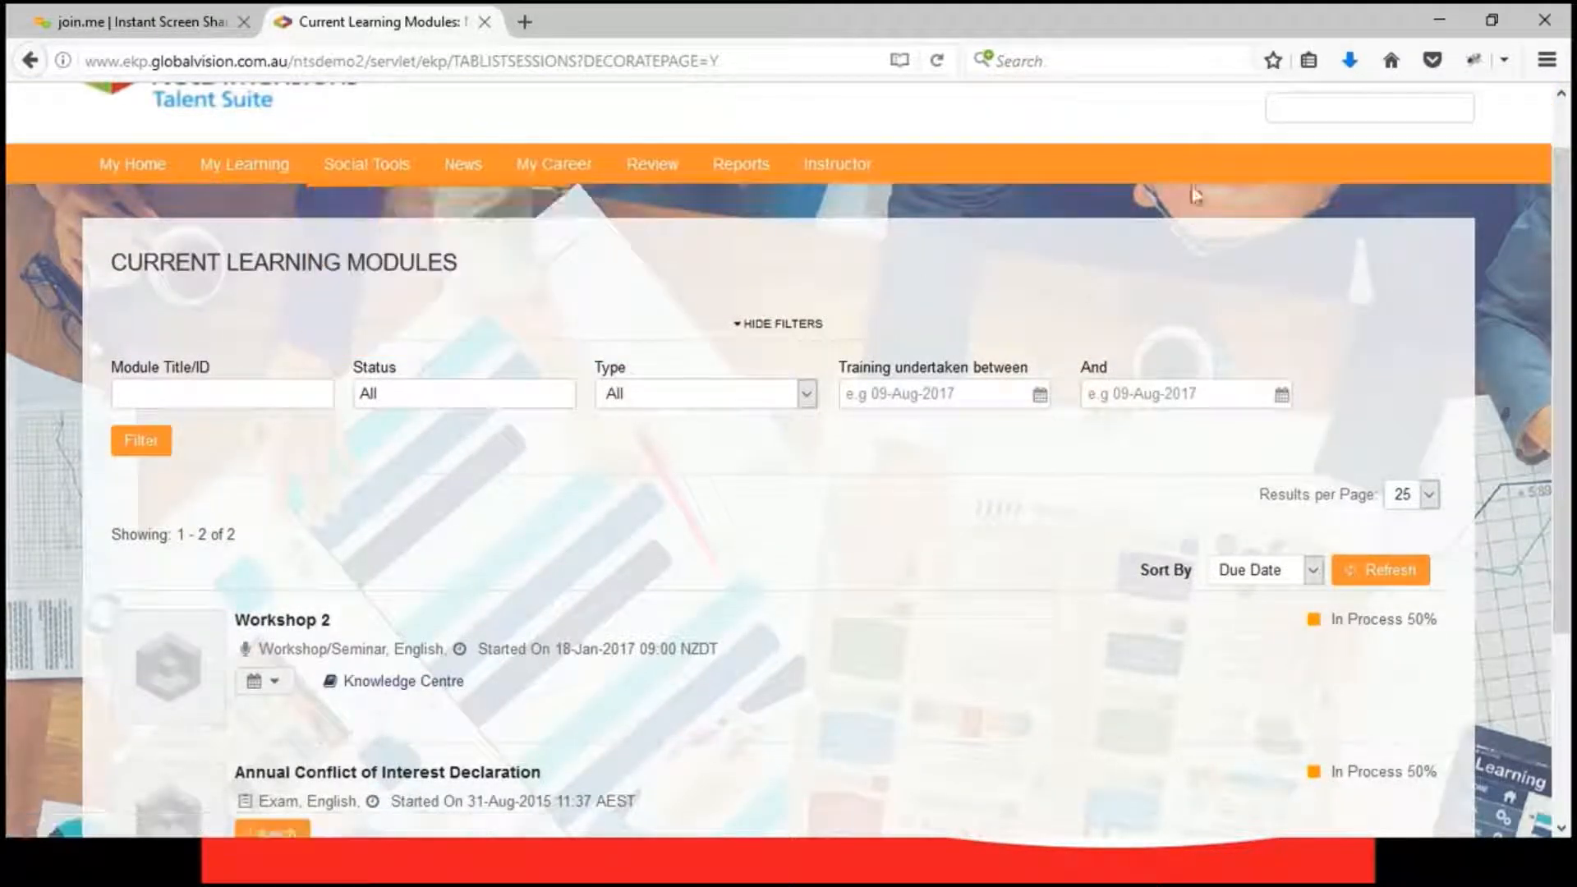
{"action": "scroll", "coordinate": [1306, 246], "scroll_direction": "up", "scroll_amount": 2}
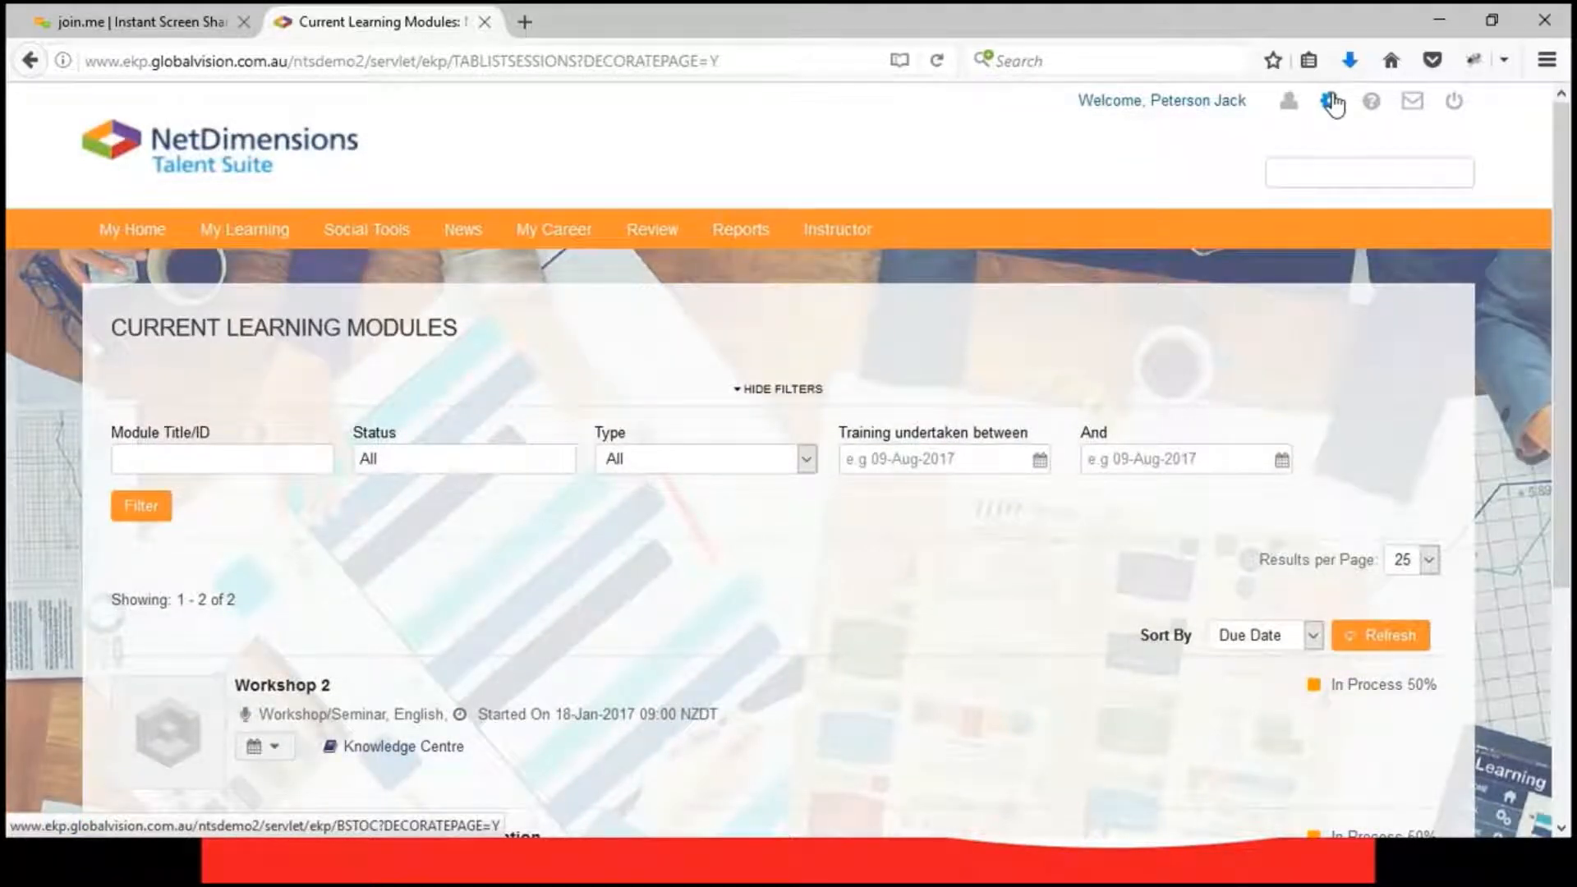
- Return to the Manage Centre and open the Learning Modules list in the catalogue settings
{"action": "left_click", "coordinate": [1331, 101]}
{"action": "left_click", "coordinate": [169, 304]}
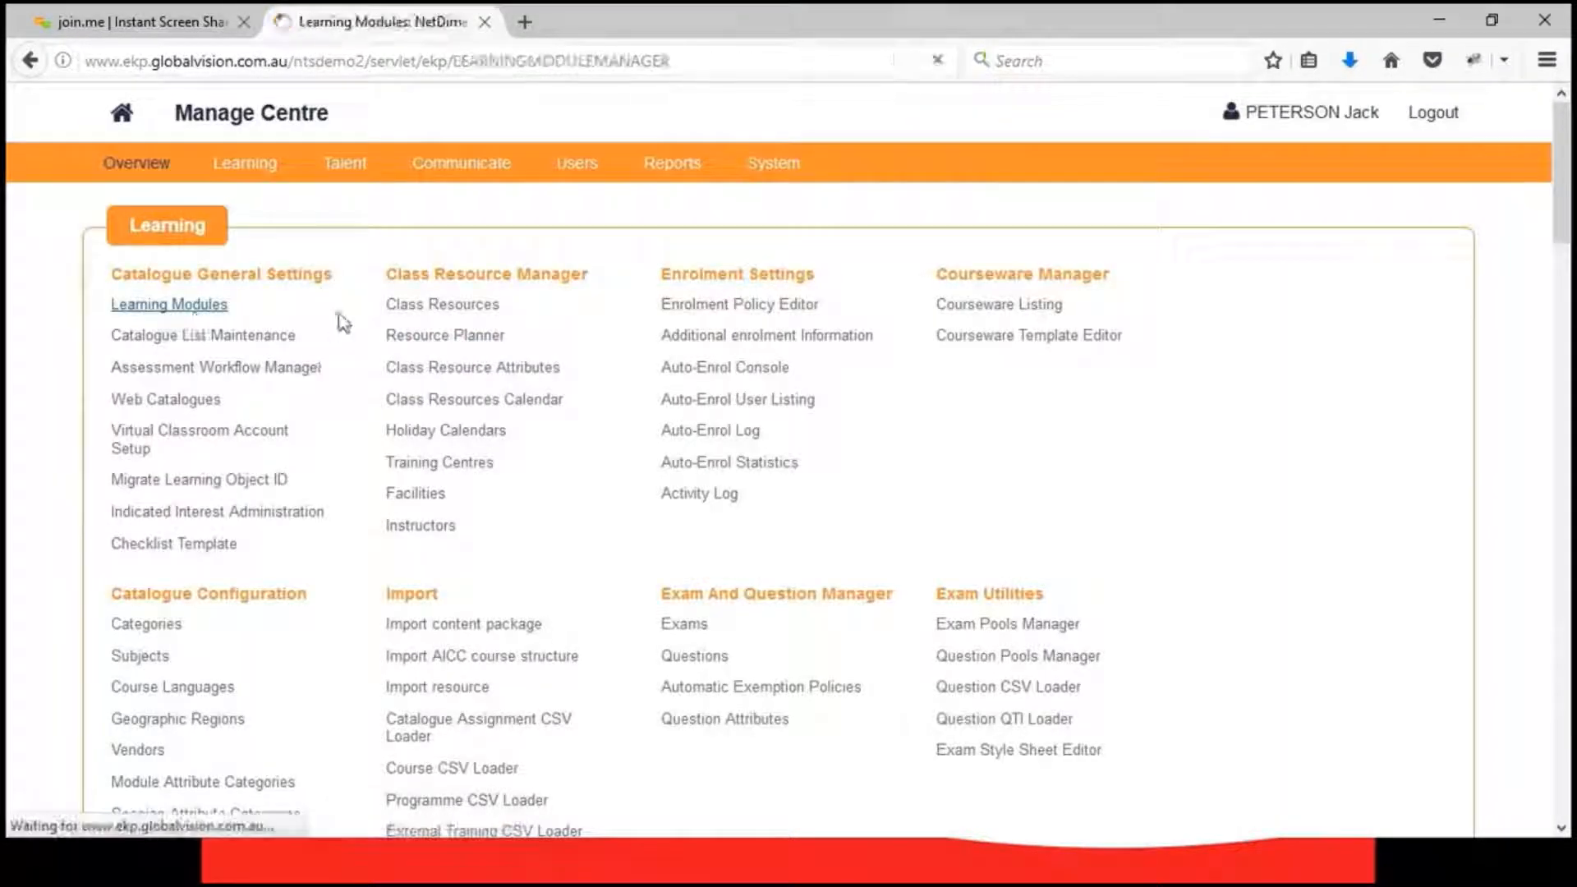
{"action": "scroll", "coordinate": [496, 608], "scroll_direction": "down", "scroll_amount": 2}
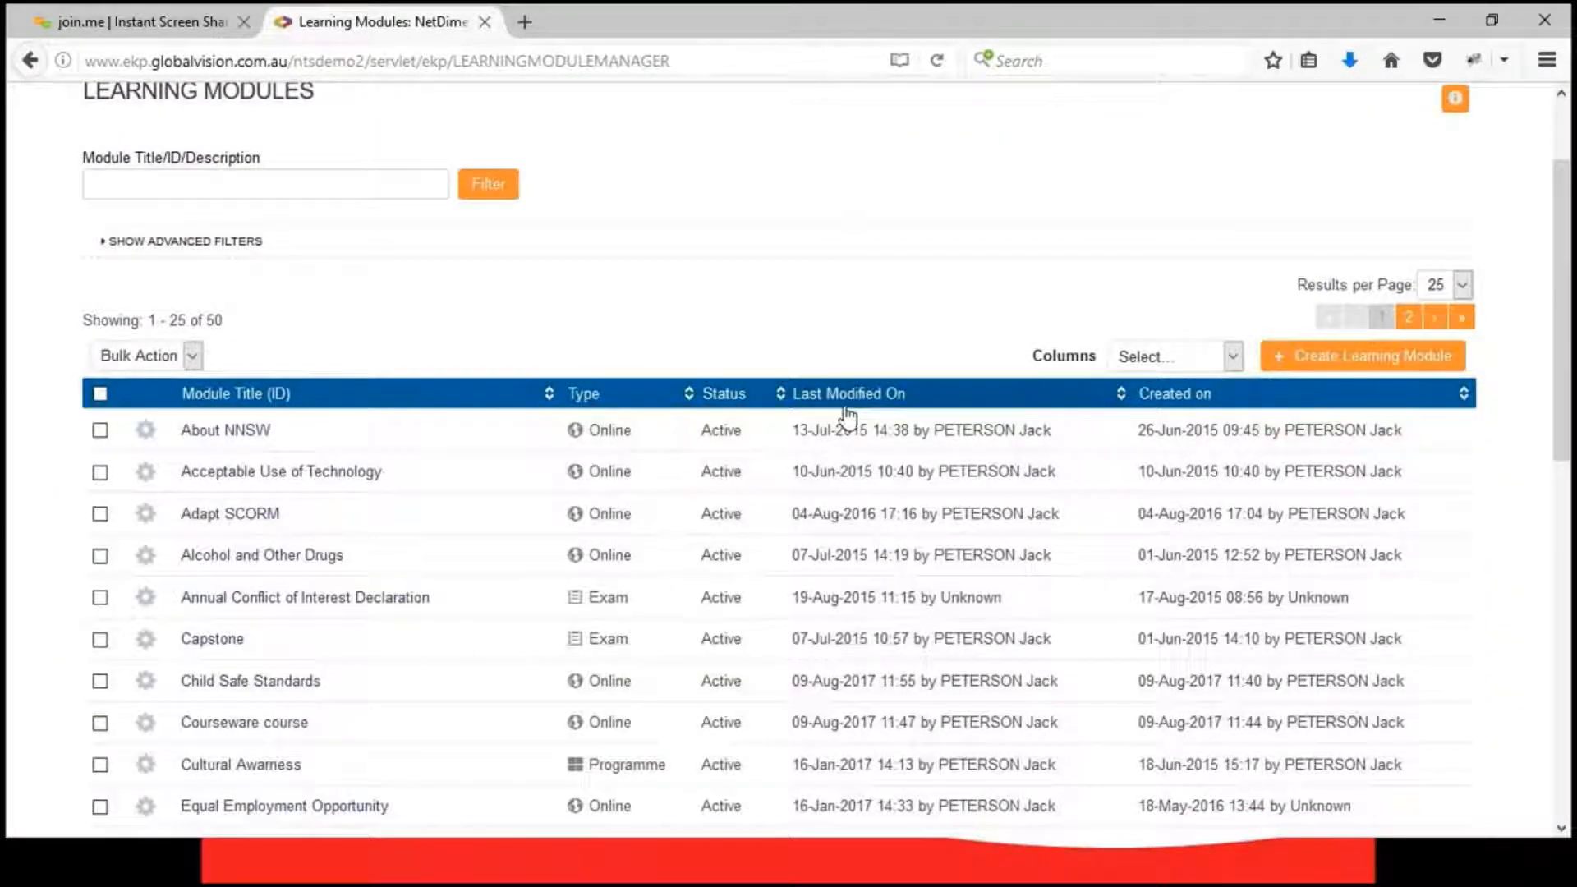
- Sort the learning modules by last modified date, open How to make coffee and load its 10-Aug-2017 09:00 (test room) session
{"action": "left_click", "coordinate": [883, 398]}
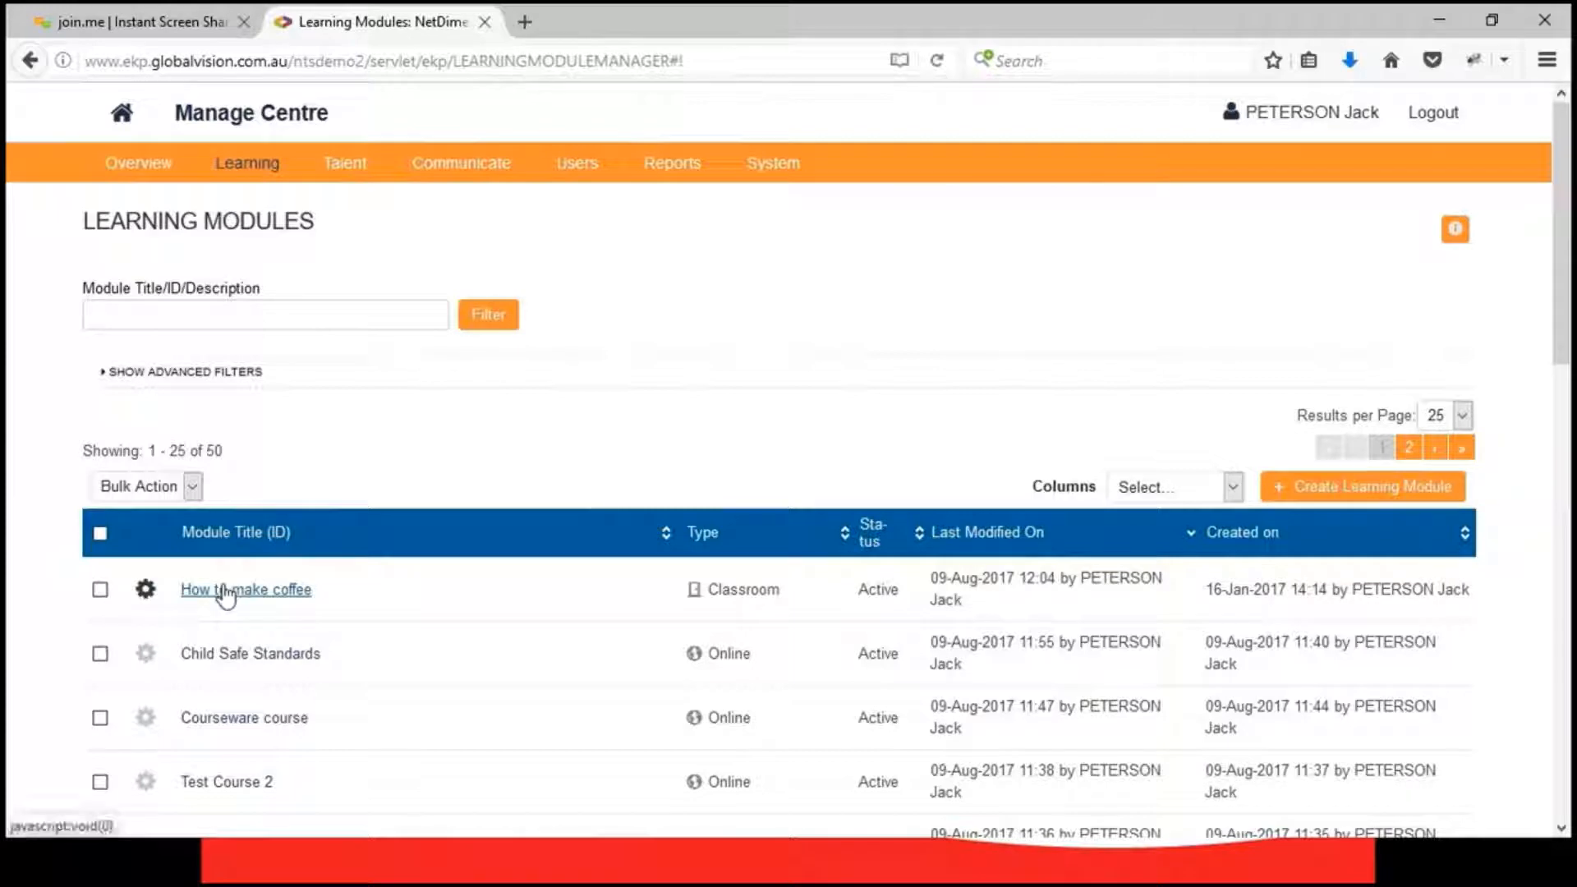
{"action": "left_click", "coordinate": [240, 592]}
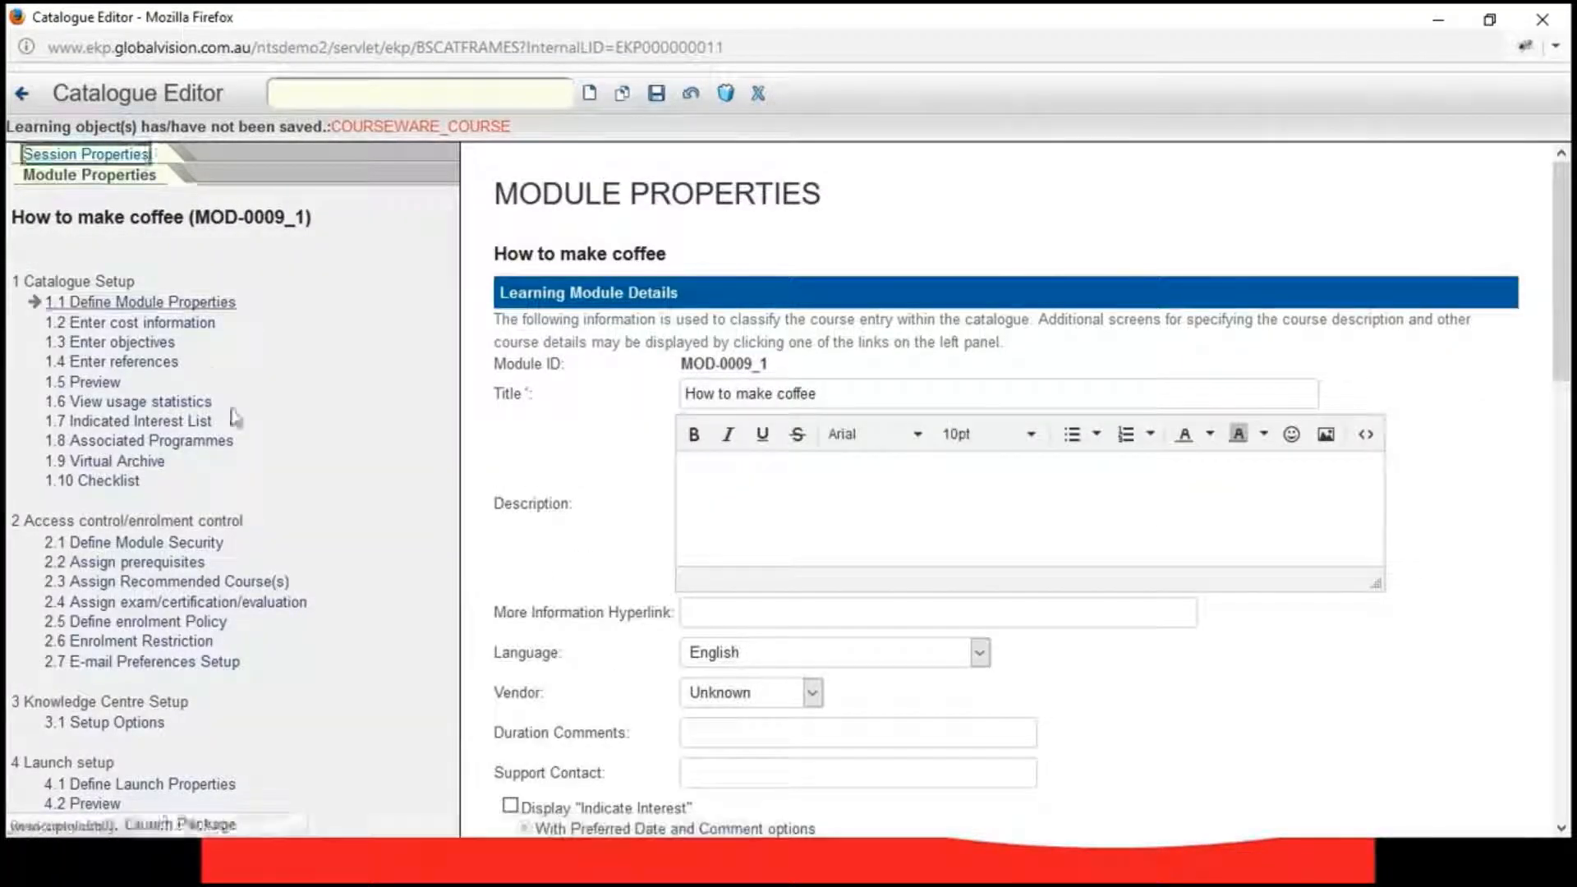
{"action": "left_click", "coordinate": [85, 154]}
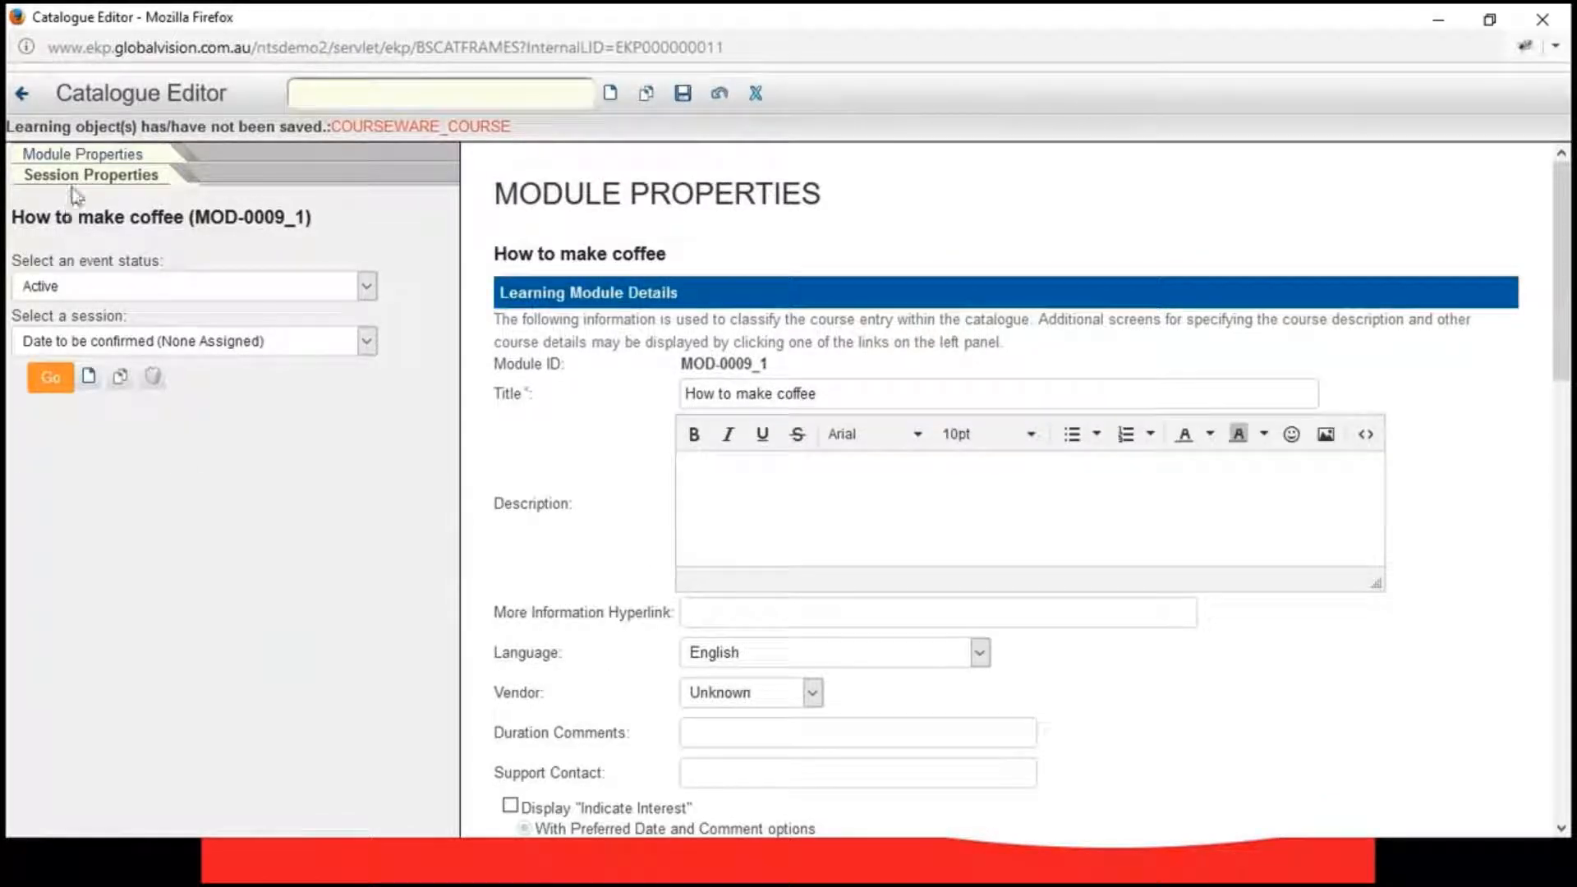
{"action": "left_click", "coordinate": [330, 343]}
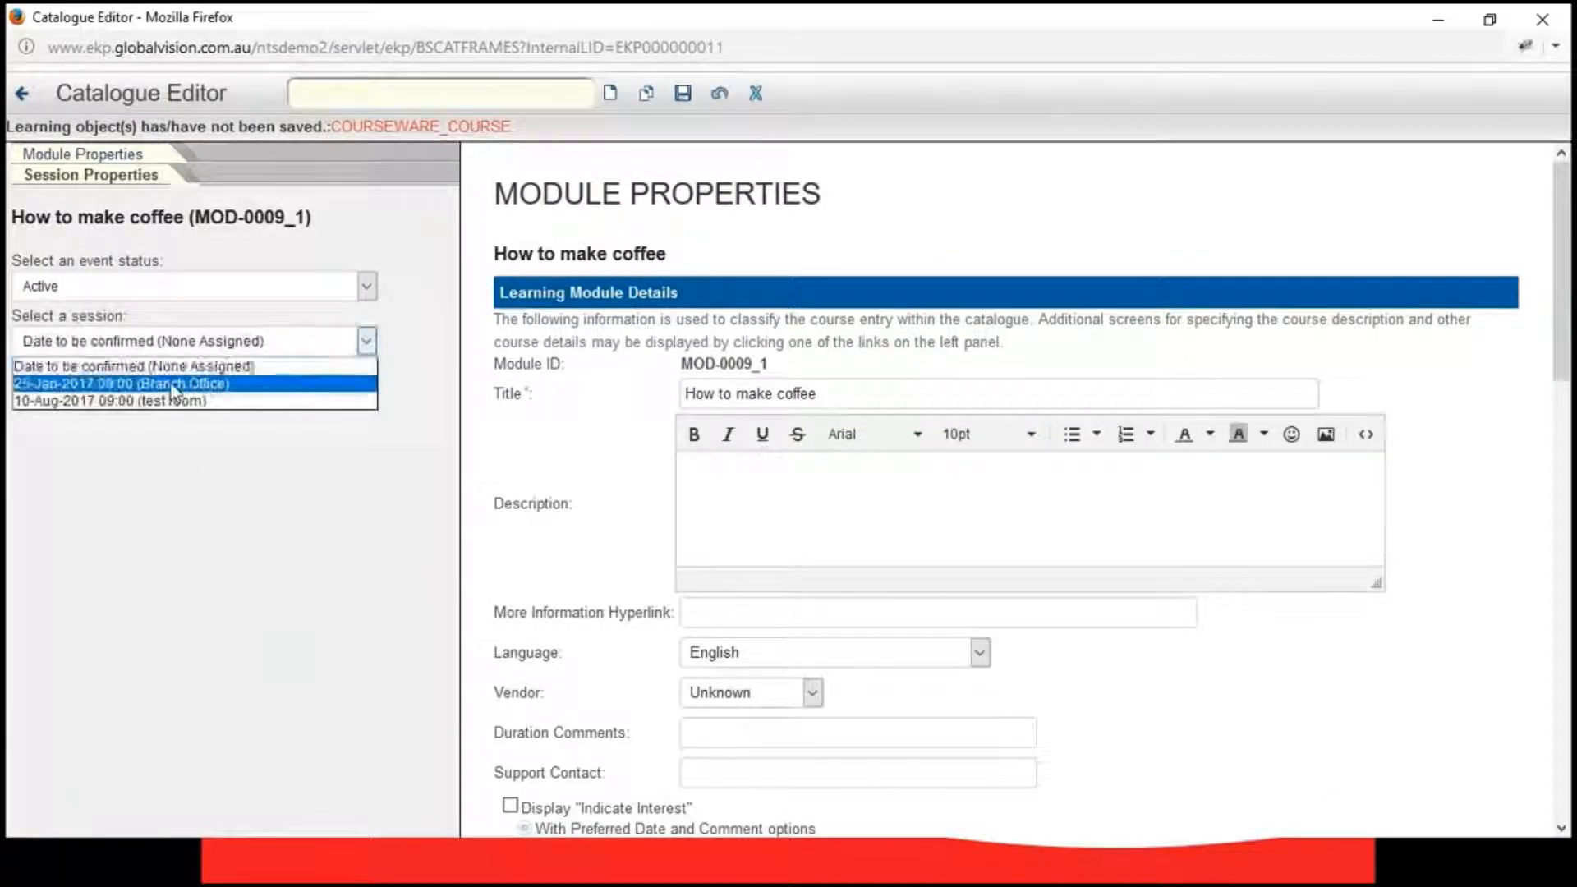
{"action": "left_click", "coordinate": [142, 403]}
{"action": "left_click", "coordinate": [57, 383]}
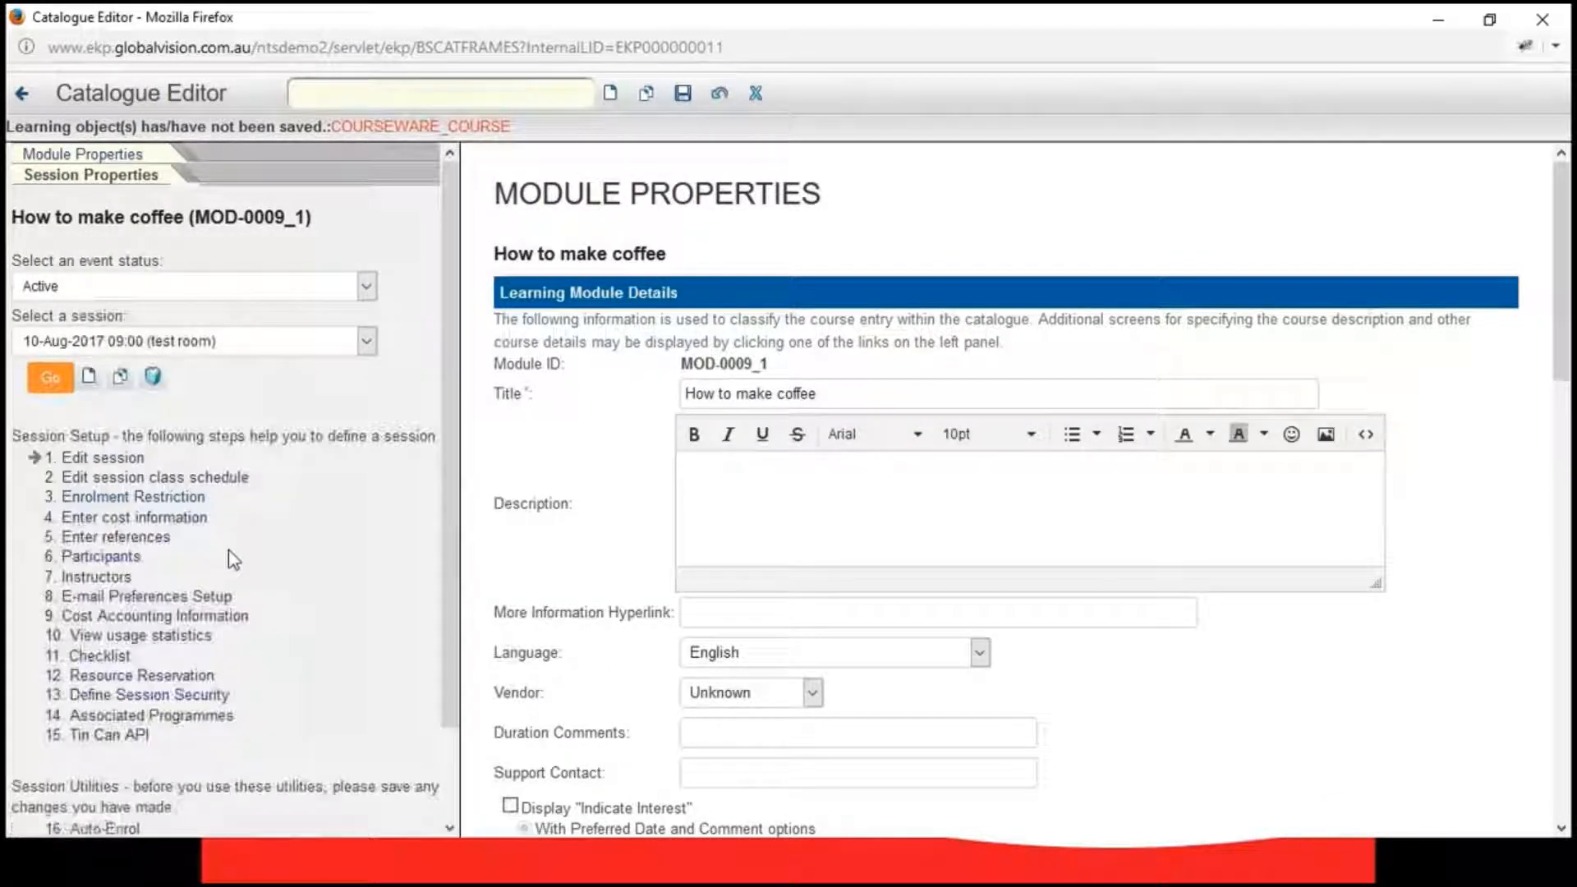
- Open the session's Knowledge Centre preview and examine its overview, including the instructors and exams sections
{"action": "left_click", "coordinate": [132, 787]}
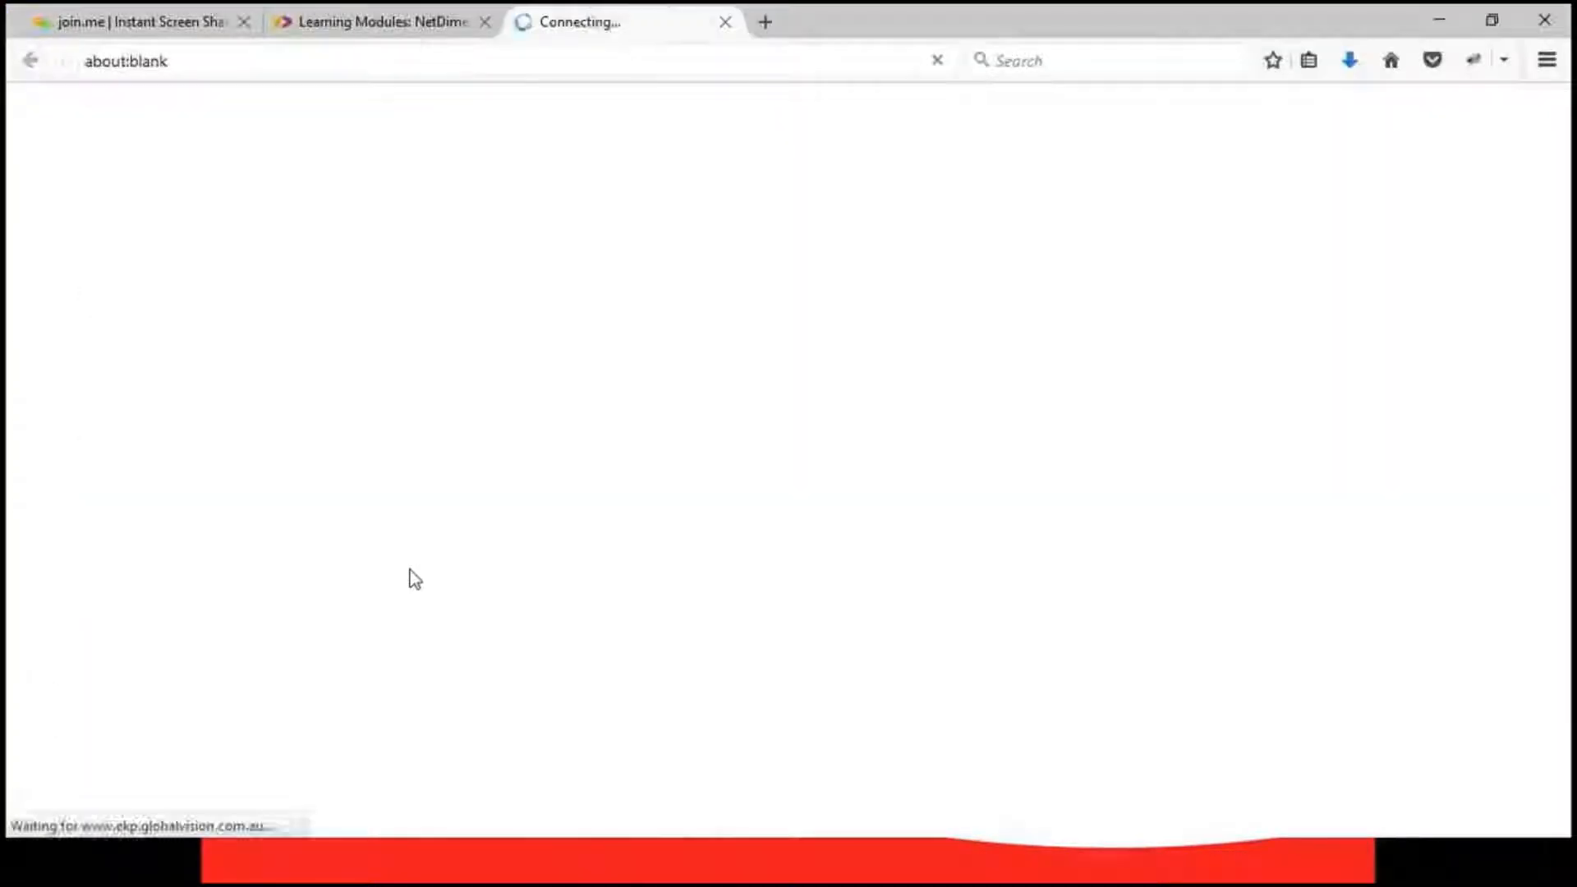
{"action": "scroll", "coordinate": [465, 558], "scroll_direction": "down", "scroll_amount": 5}
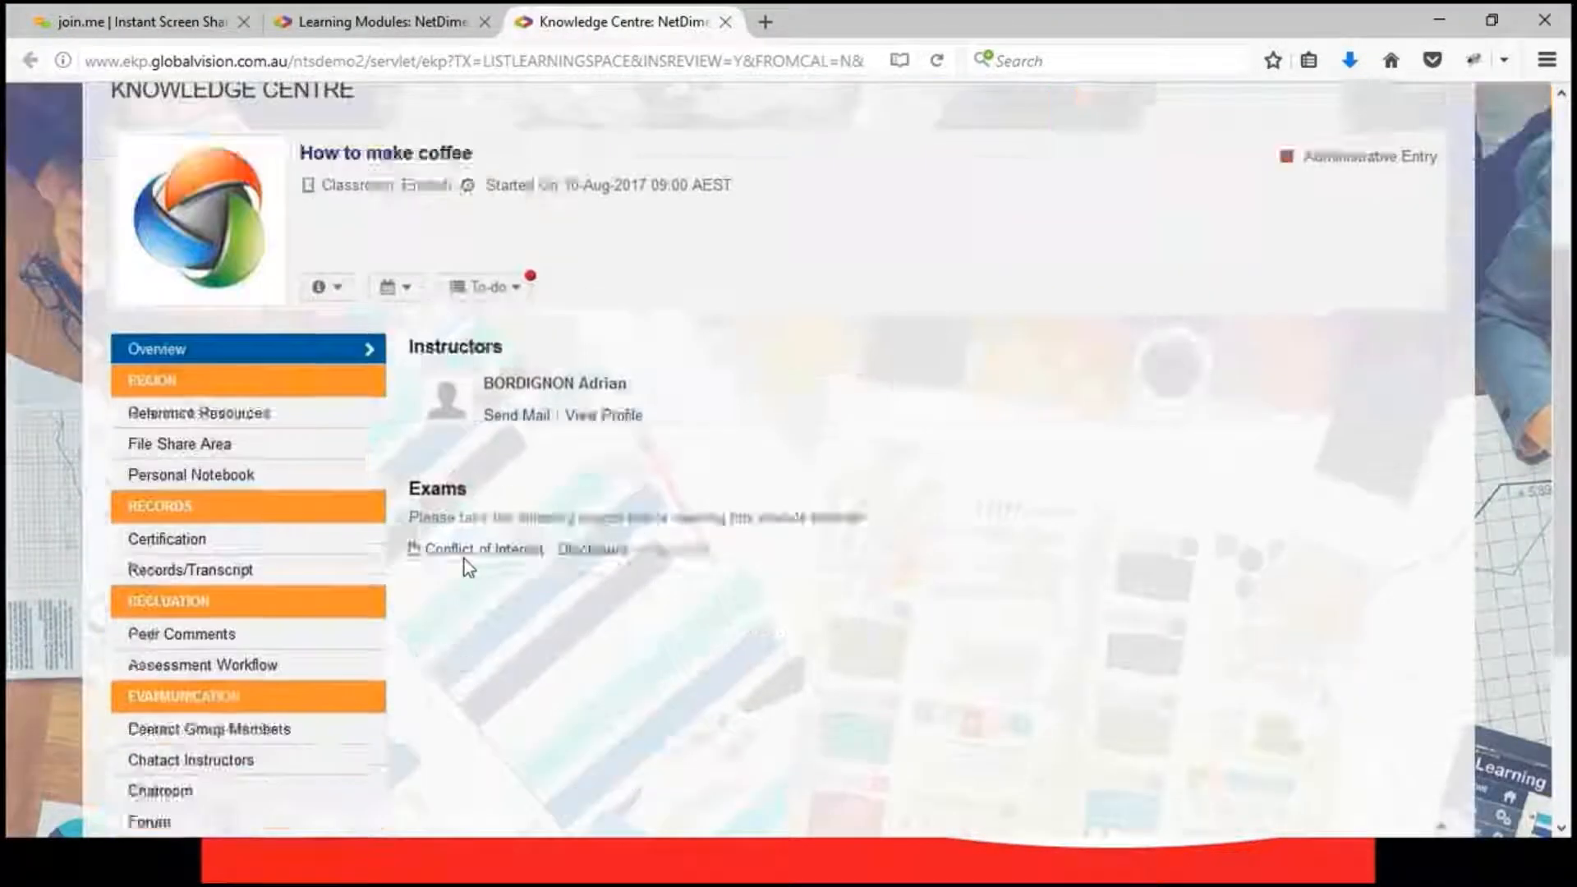
{"action": "scroll", "coordinate": [593, 546], "scroll_direction": "down", "scroll_amount": 2}
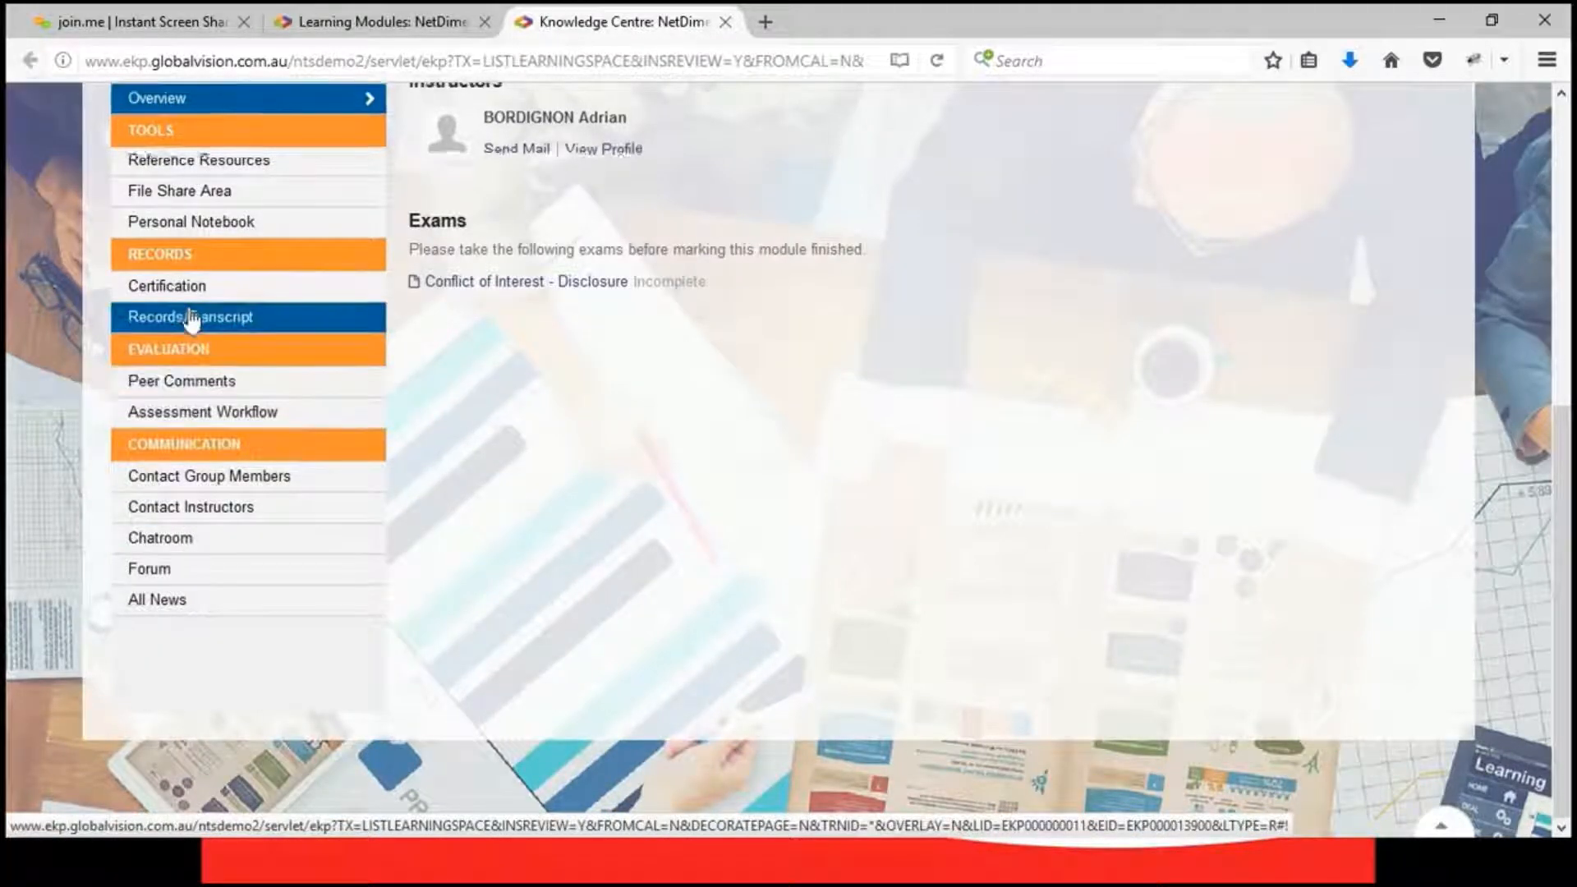
{"action": "scroll", "coordinate": [191, 361], "scroll_direction": "up", "scroll_amount": 3}
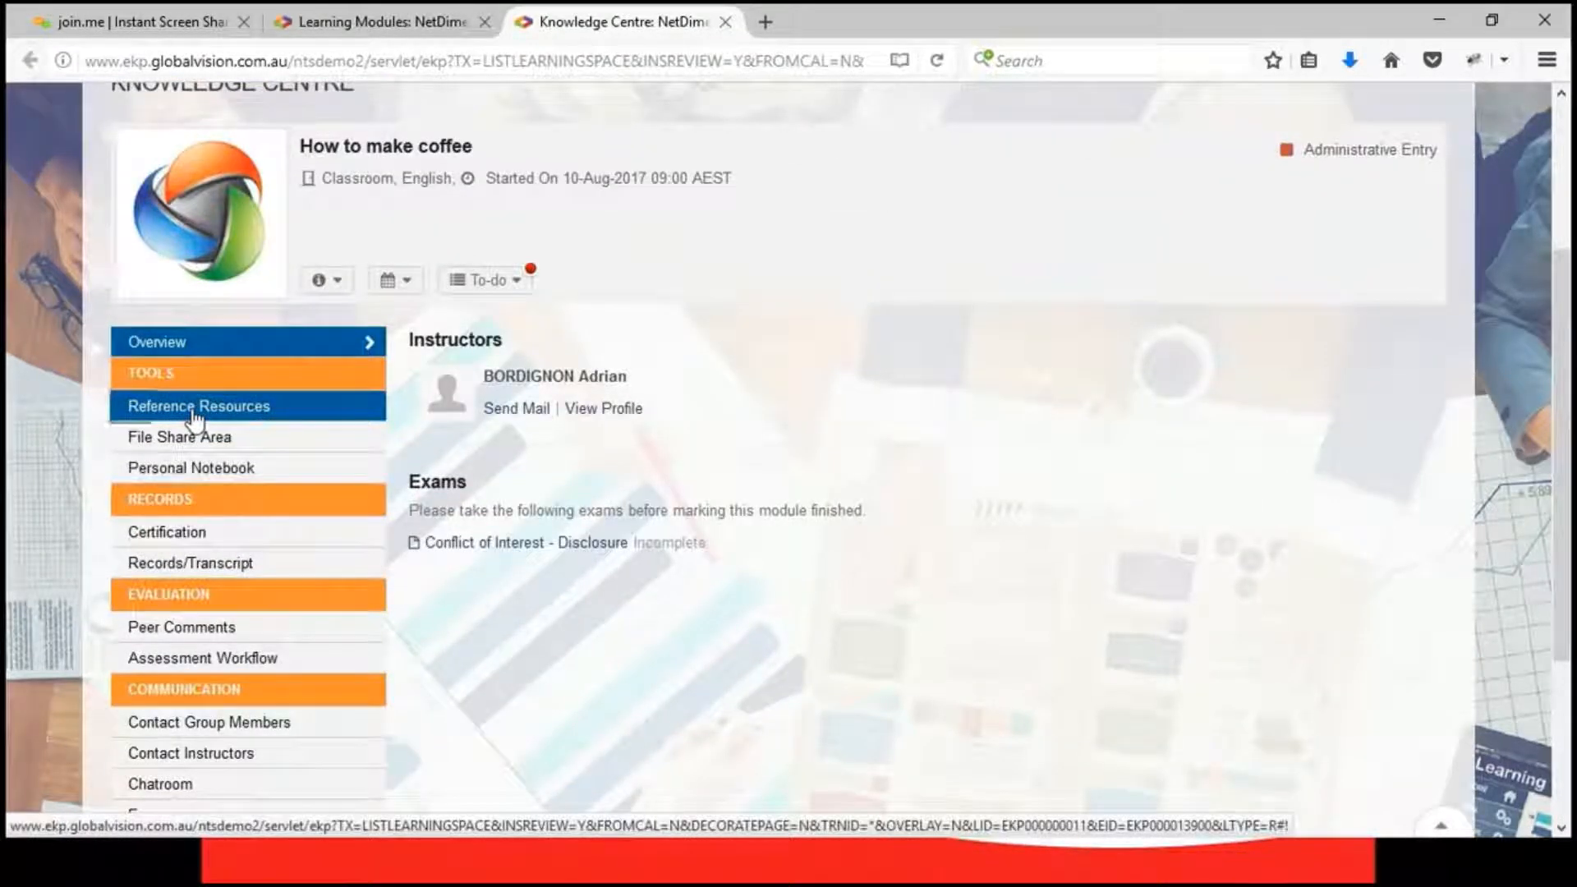
- Check the reference resources, the to-do exams and the course information details in the Knowledge Centre preview
{"action": "left_click", "coordinate": [194, 411]}
{"action": "left_click", "coordinate": [528, 529]}
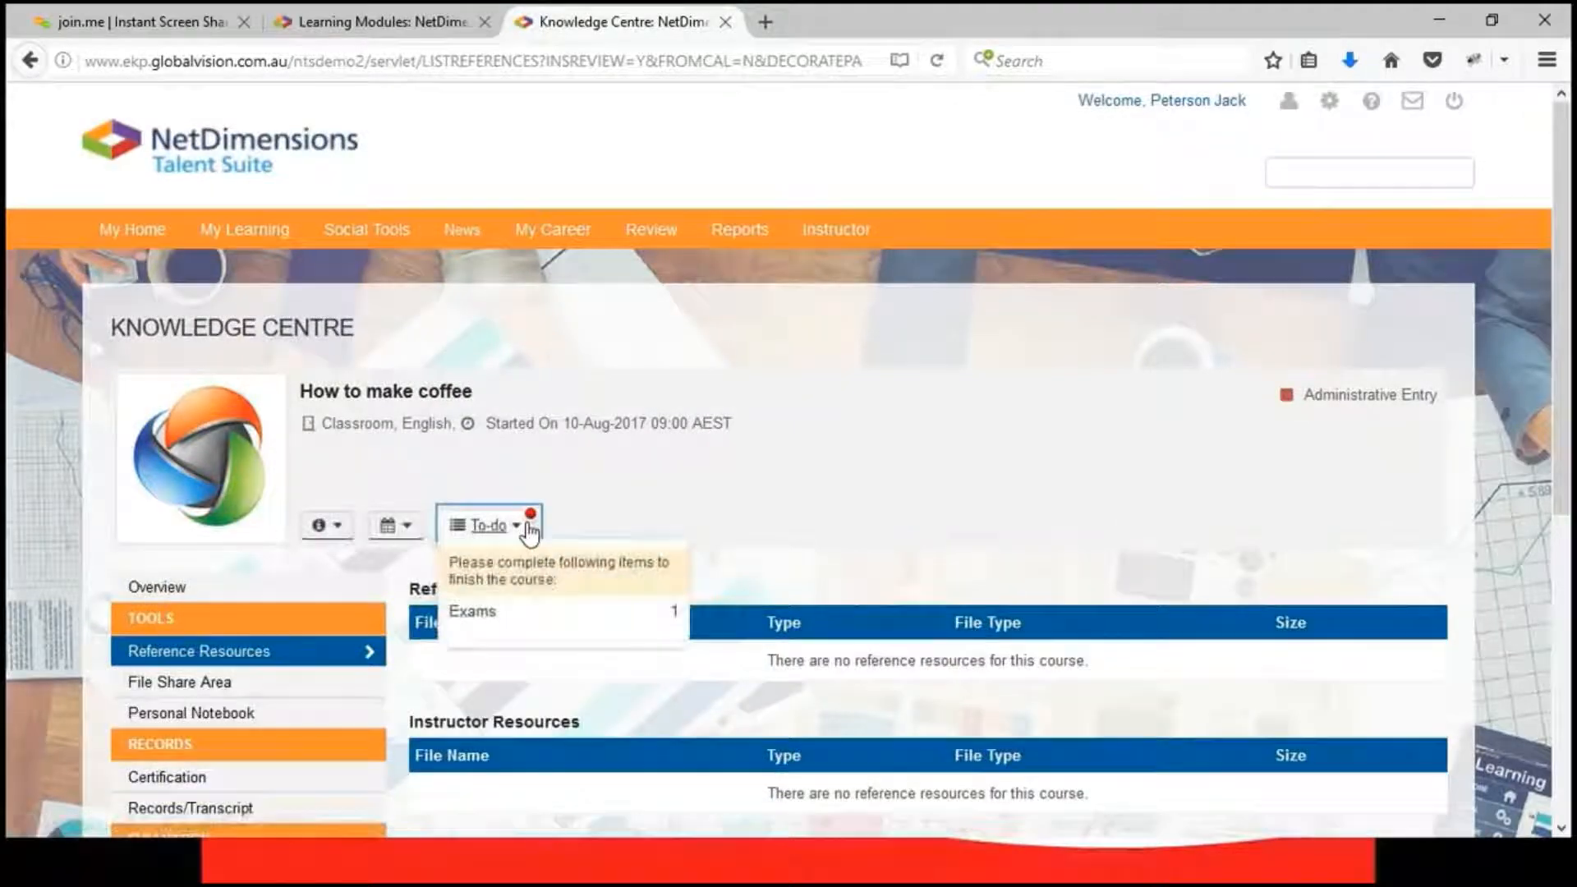
{"action": "scroll", "coordinate": [538, 535], "scroll_direction": "down", "scroll_amount": 3}
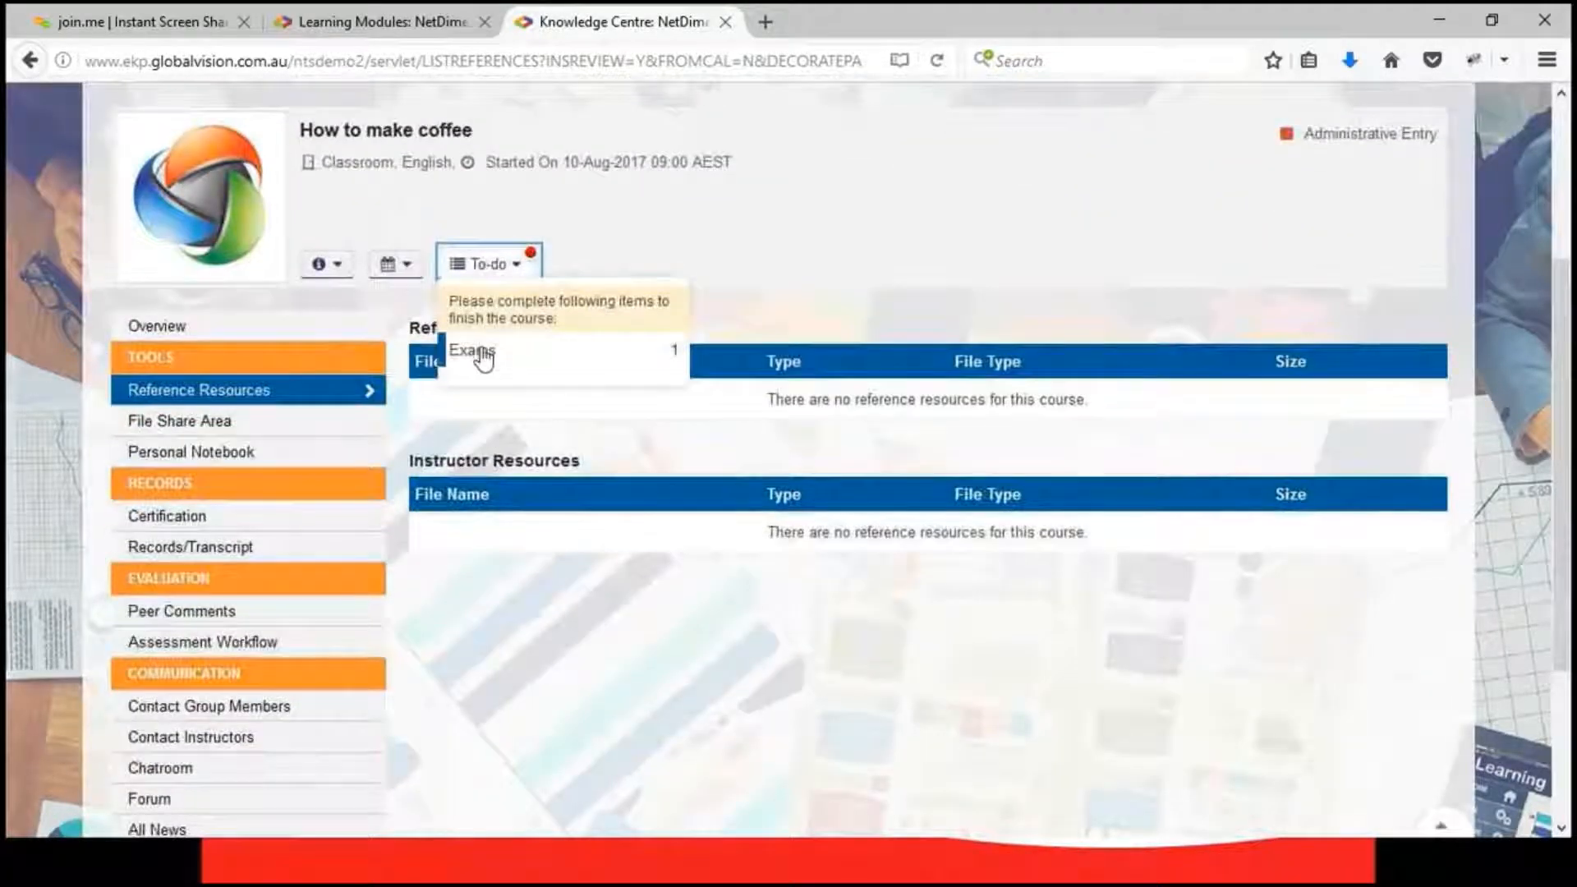
{"action": "left_click", "coordinate": [483, 358]}
{"action": "scroll", "coordinate": [605, 394], "scroll_direction": "down", "scroll_amount": 5}
{"action": "scroll", "coordinate": [345, 274], "scroll_direction": "up", "scroll_amount": 1}
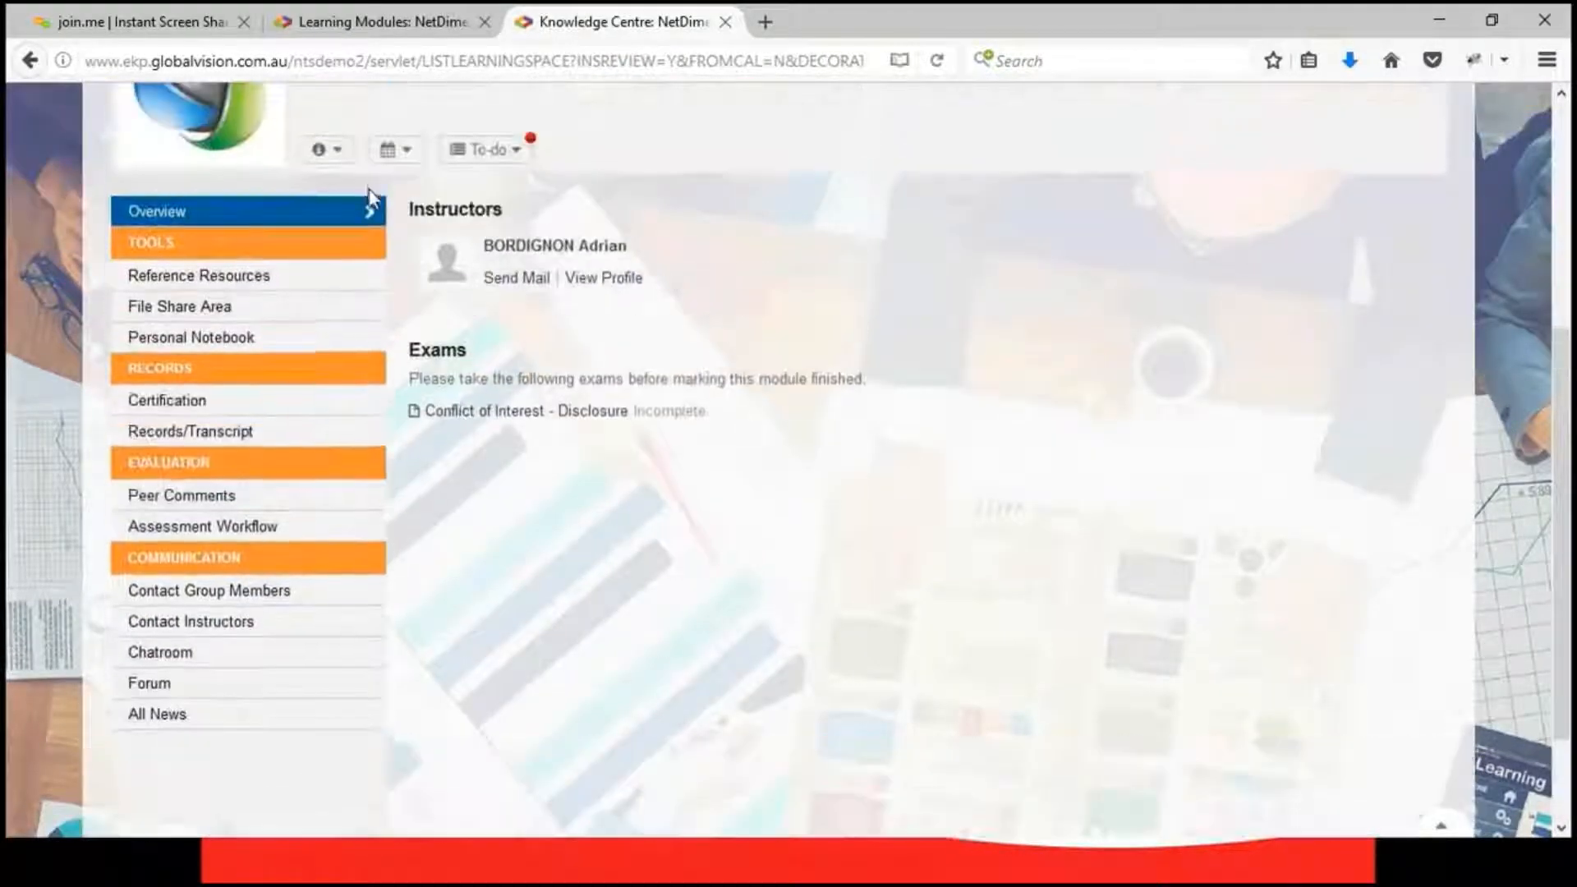
{"action": "left_click", "coordinate": [333, 151]}
{"action": "scroll", "coordinate": [48, 397], "scroll_direction": "up", "scroll_amount": 4}
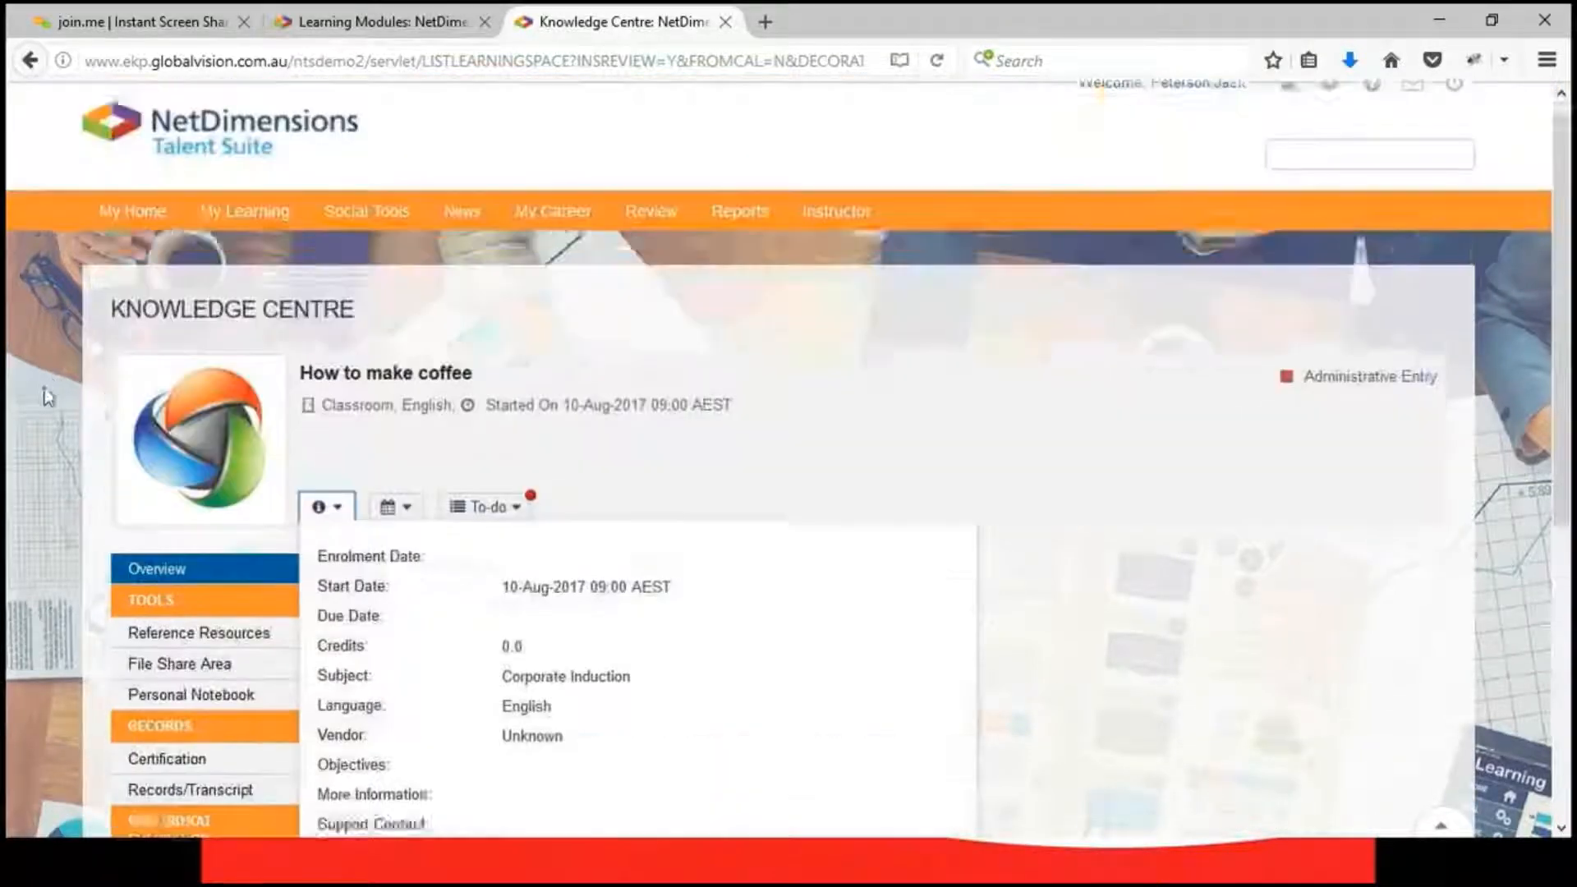
- View the learner home page and return to the Manage Centre overview
{"action": "left_click", "coordinate": [243, 228]}
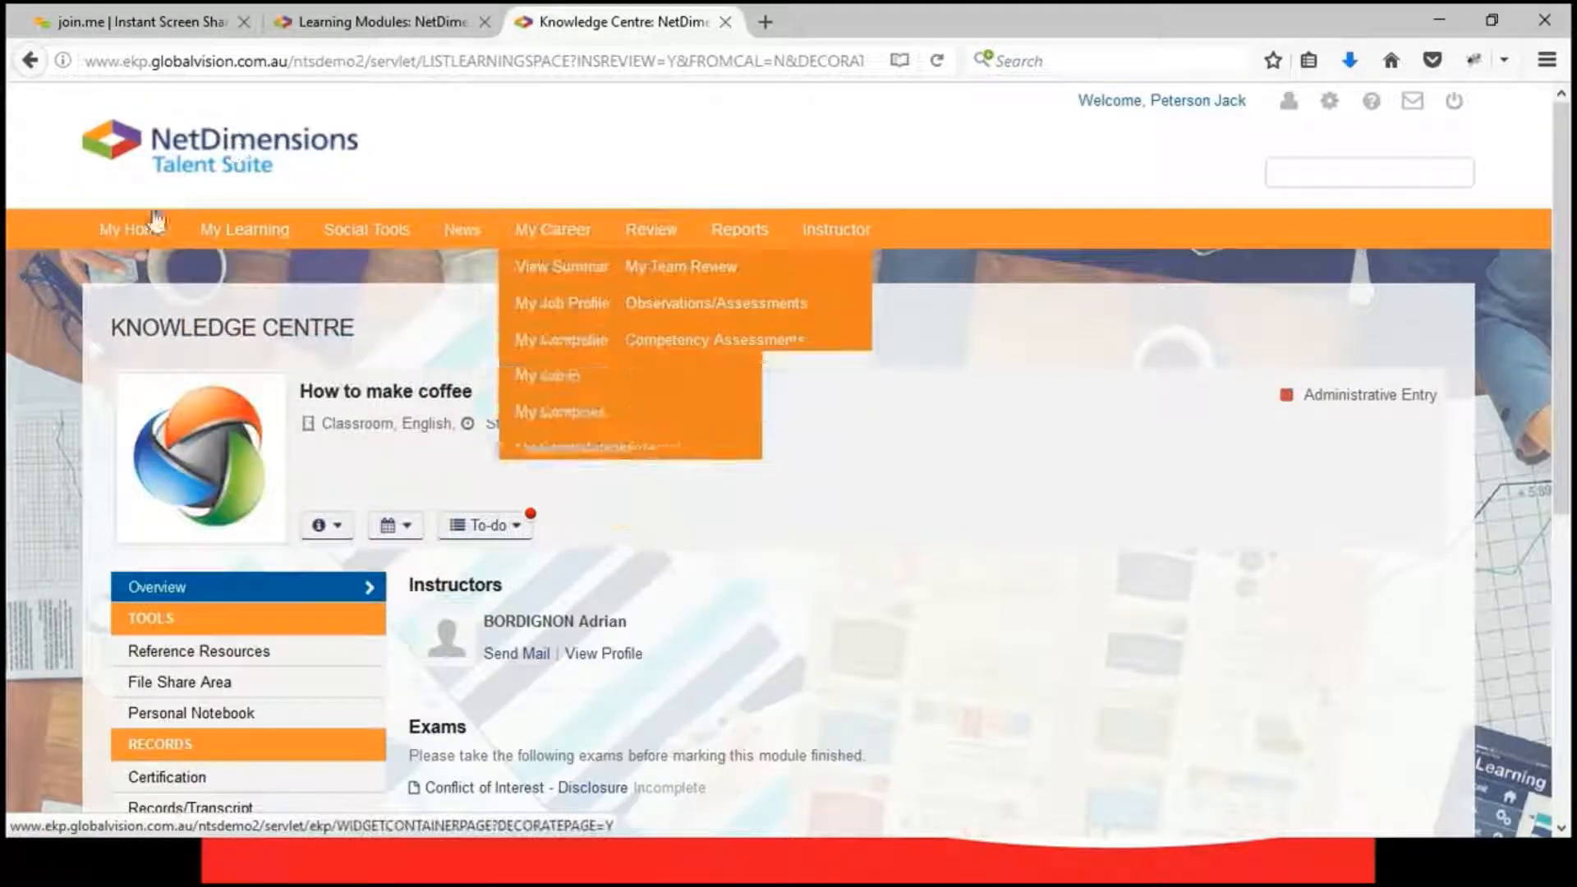
{"action": "left_click", "coordinate": [148, 234]}
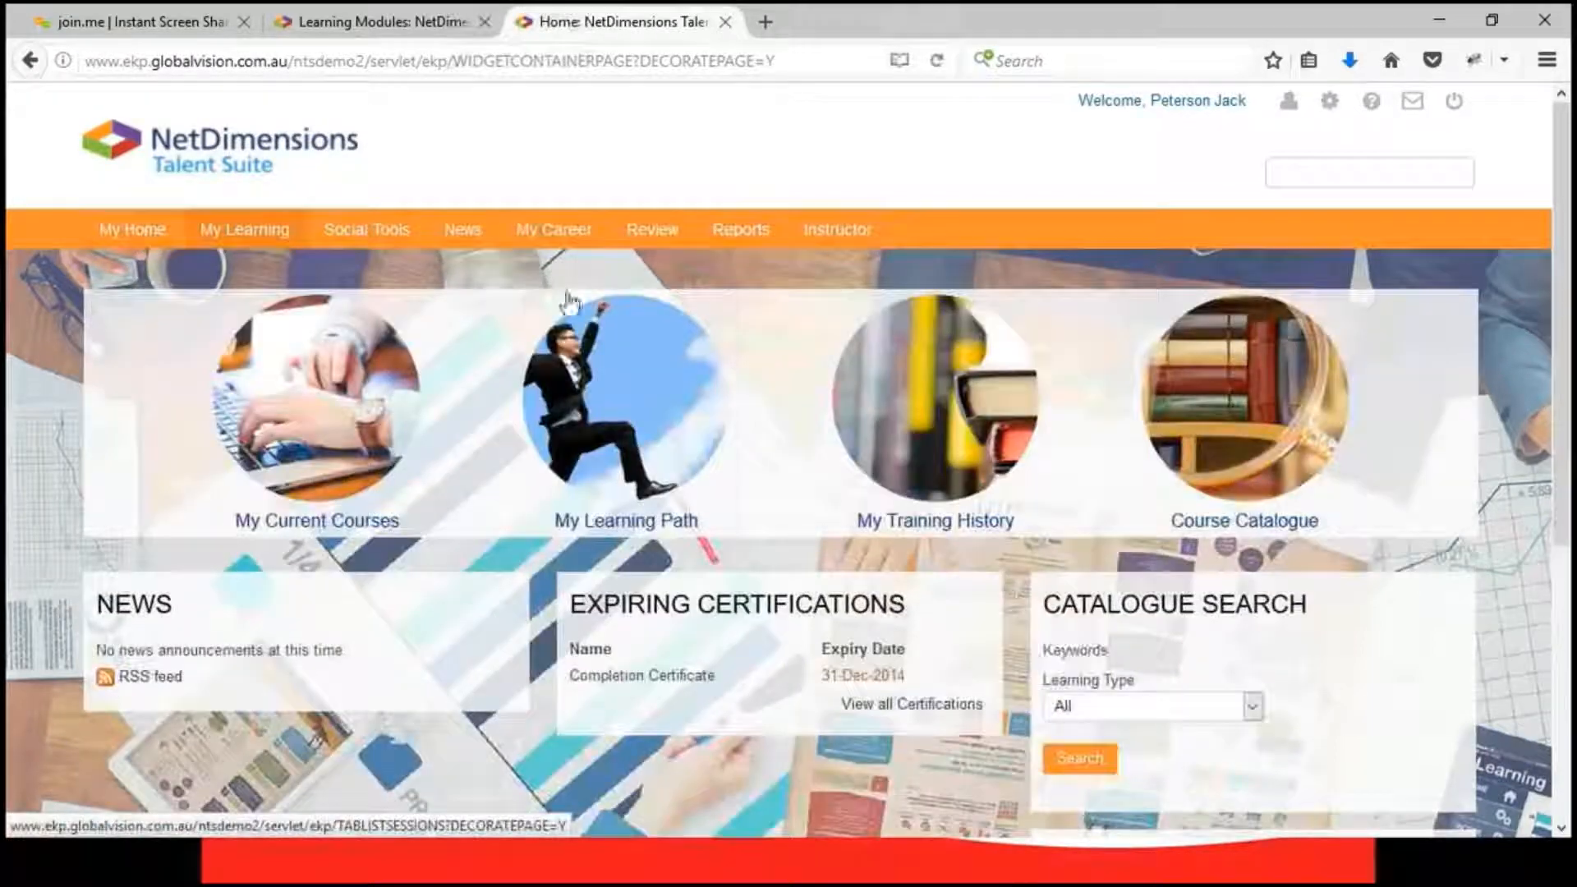
{"action": "scroll", "coordinate": [398, 416], "scroll_direction": "down", "scroll_amount": 3}
{"action": "scroll", "coordinate": [398, 417], "scroll_direction": "up", "scroll_amount": 3}
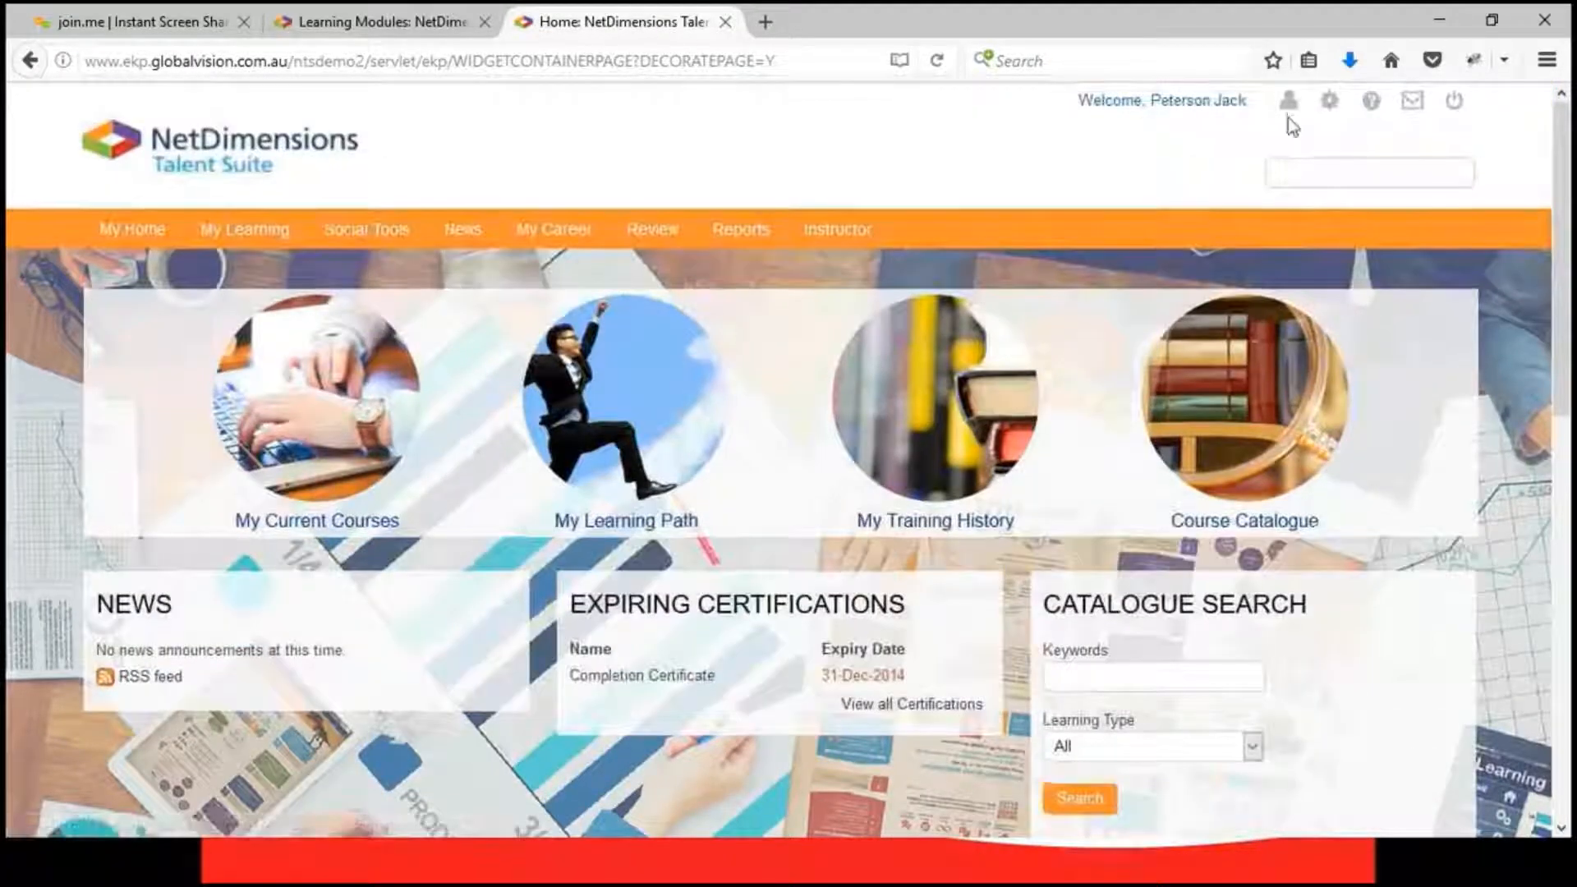
{"action": "left_click", "coordinate": [1331, 103]}
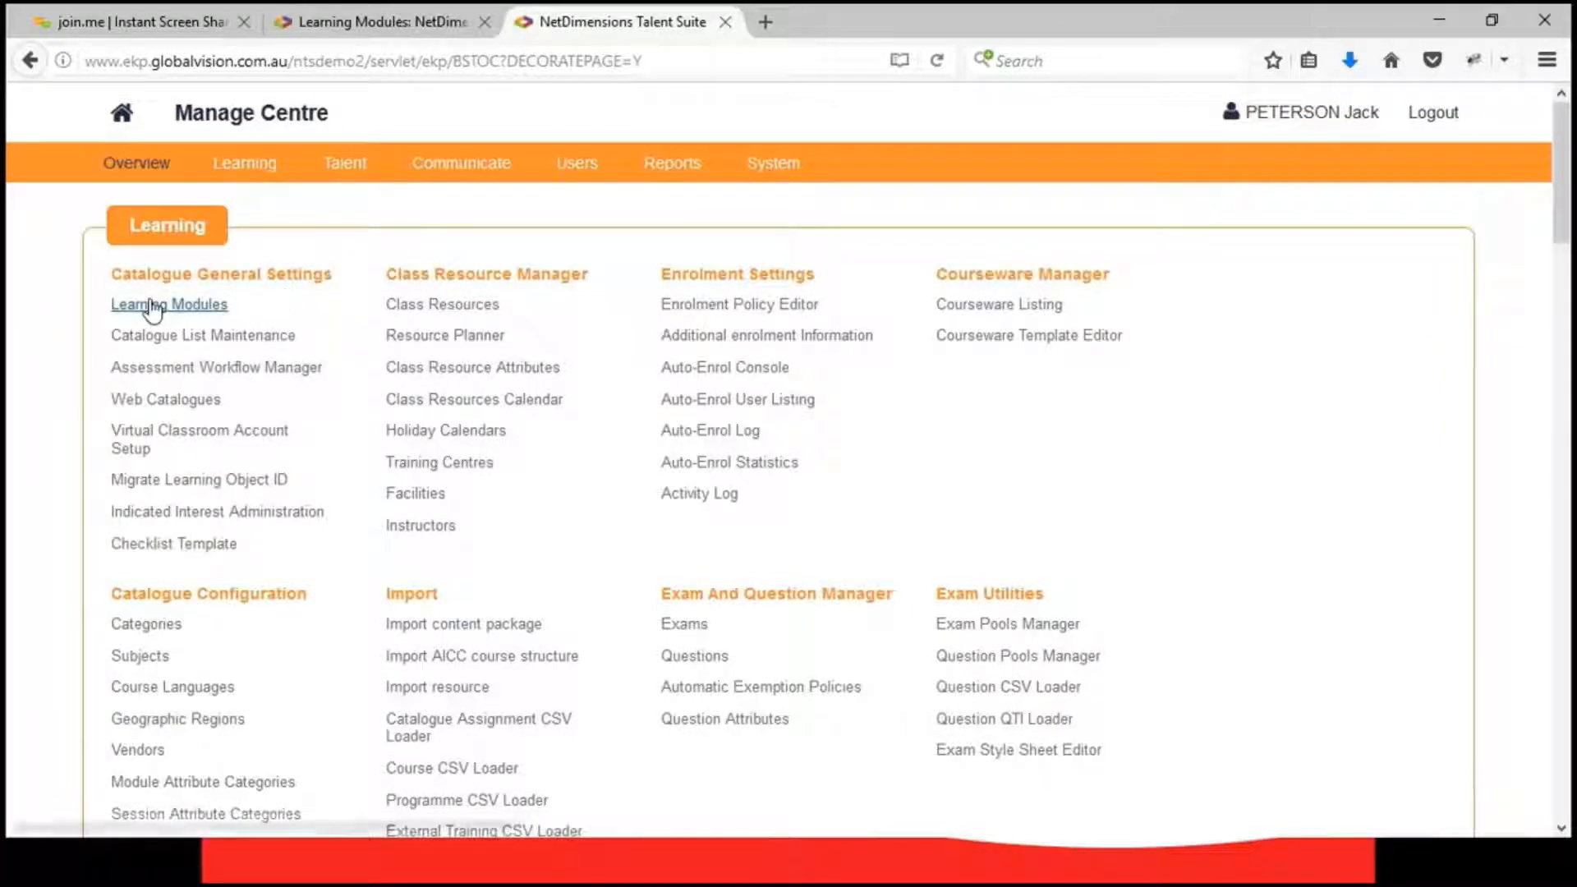
- Switch to the PowerPoint slide show and advance it to the Enrolment Management slide
{"action": "left_click", "coordinate": [235, 851]}
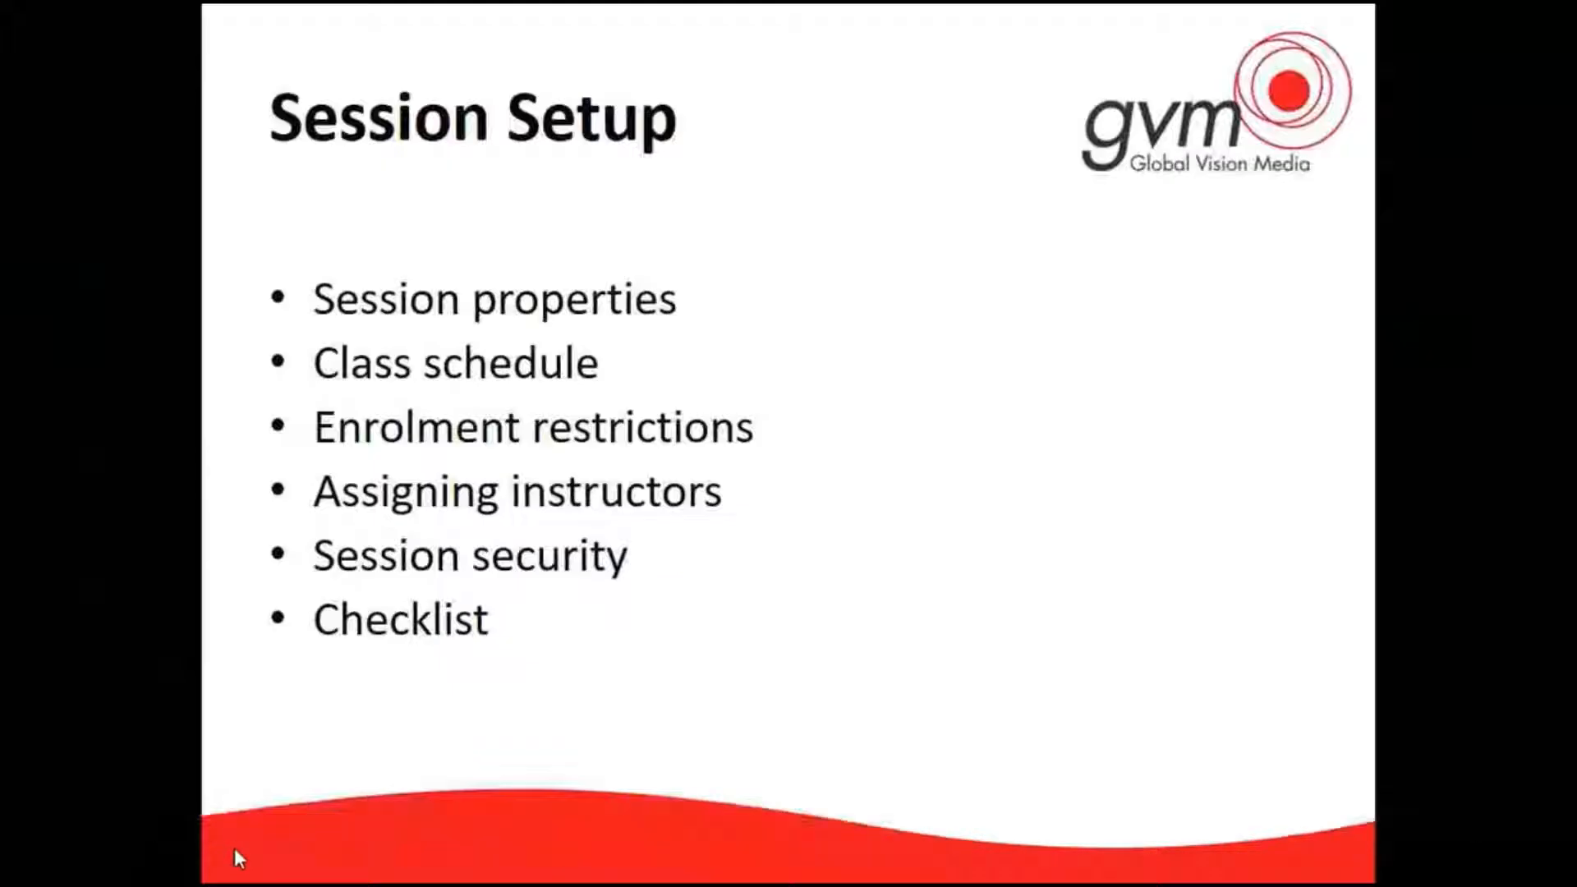
{"action": "left_click", "coordinate": [812, 697]}
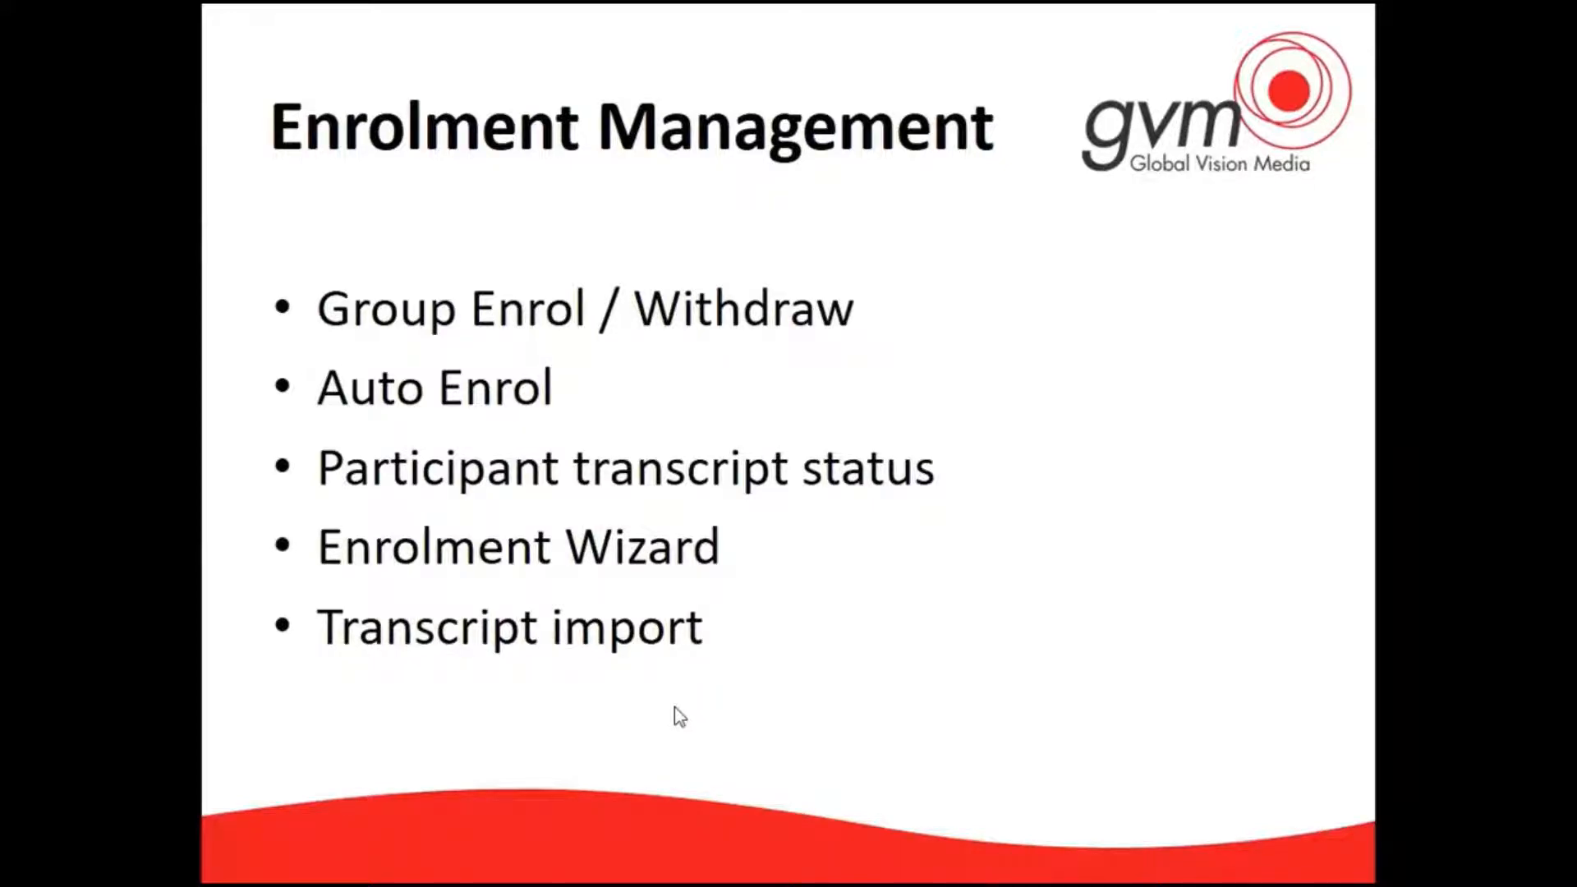
- Switch to the Catalogue Editor window and open the group enrolment utility for the loaded session
{"action": "key", "text": "alt+Tab"}
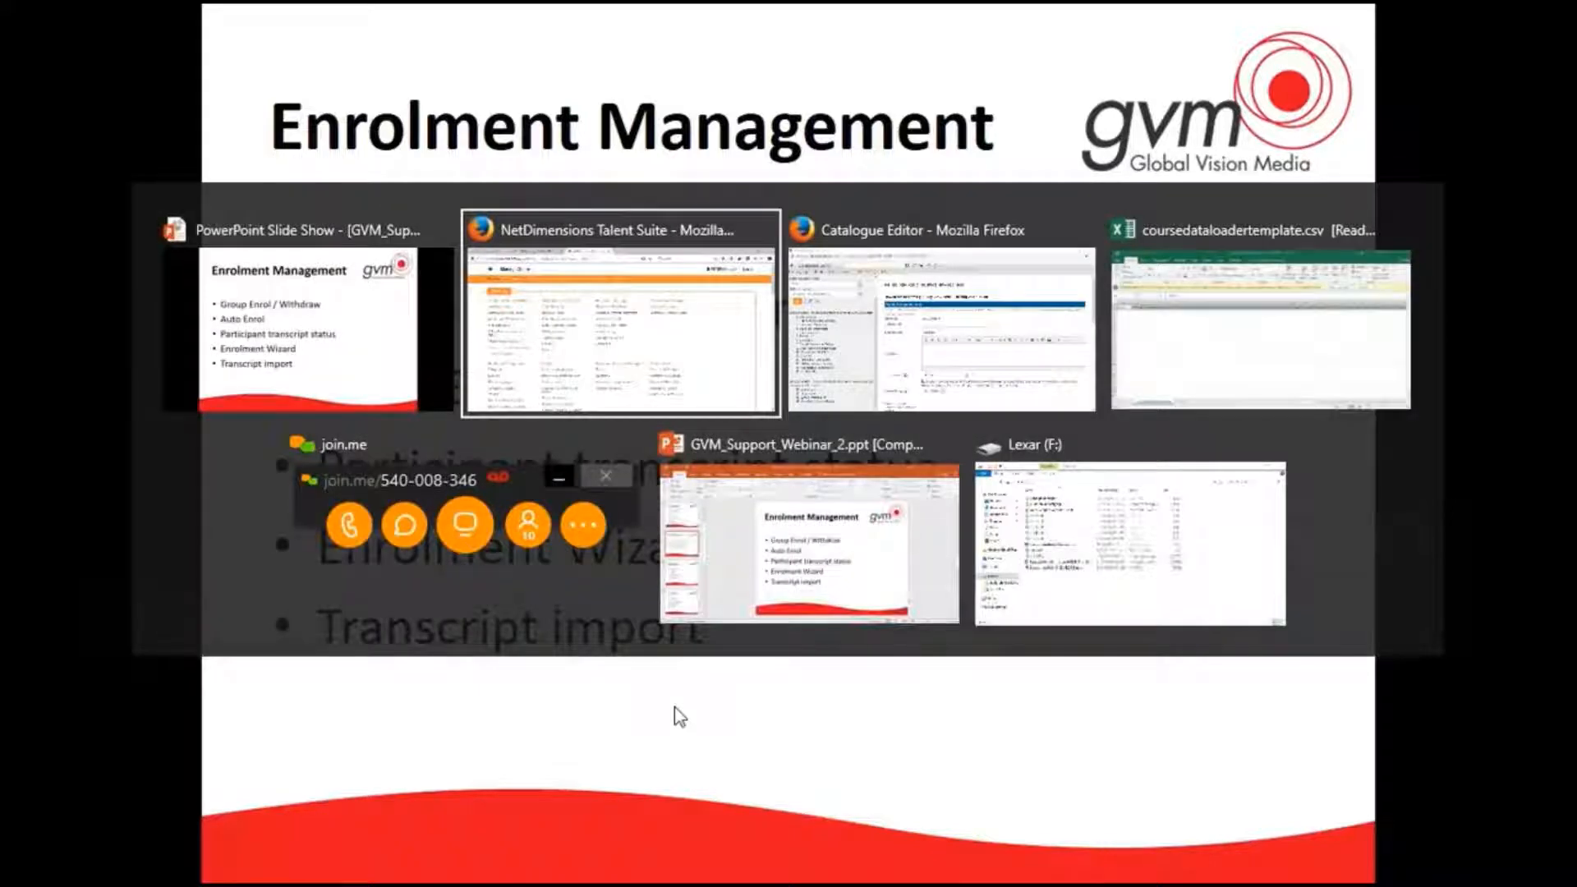
{"action": "key", "text": "alt+Tab"}
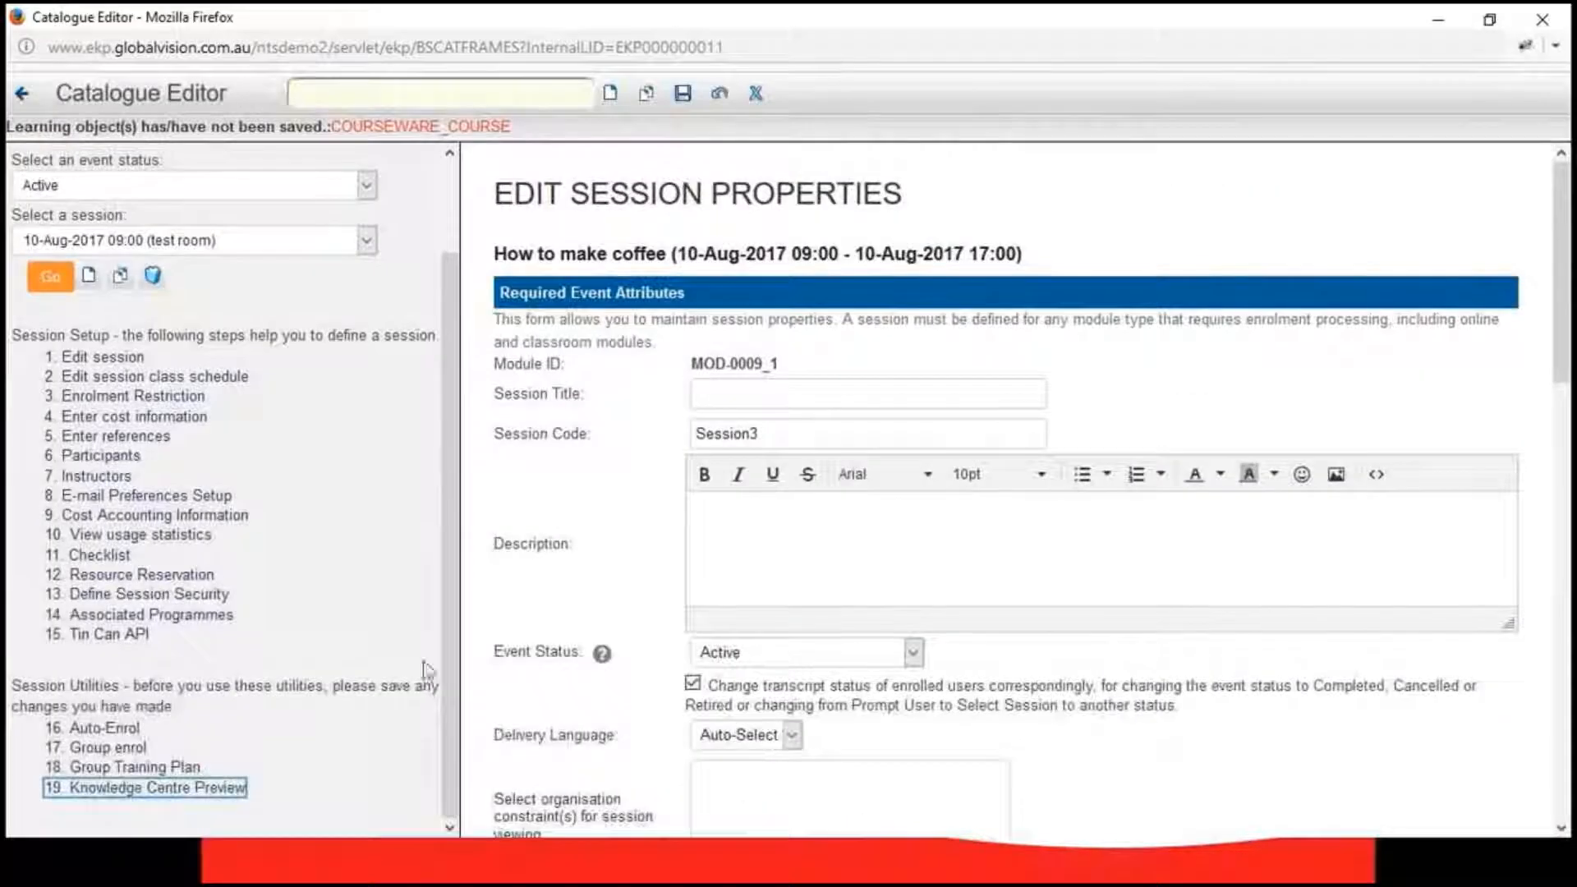
{"action": "scroll", "coordinate": [386, 509], "scroll_direction": "up", "scroll_amount": 3}
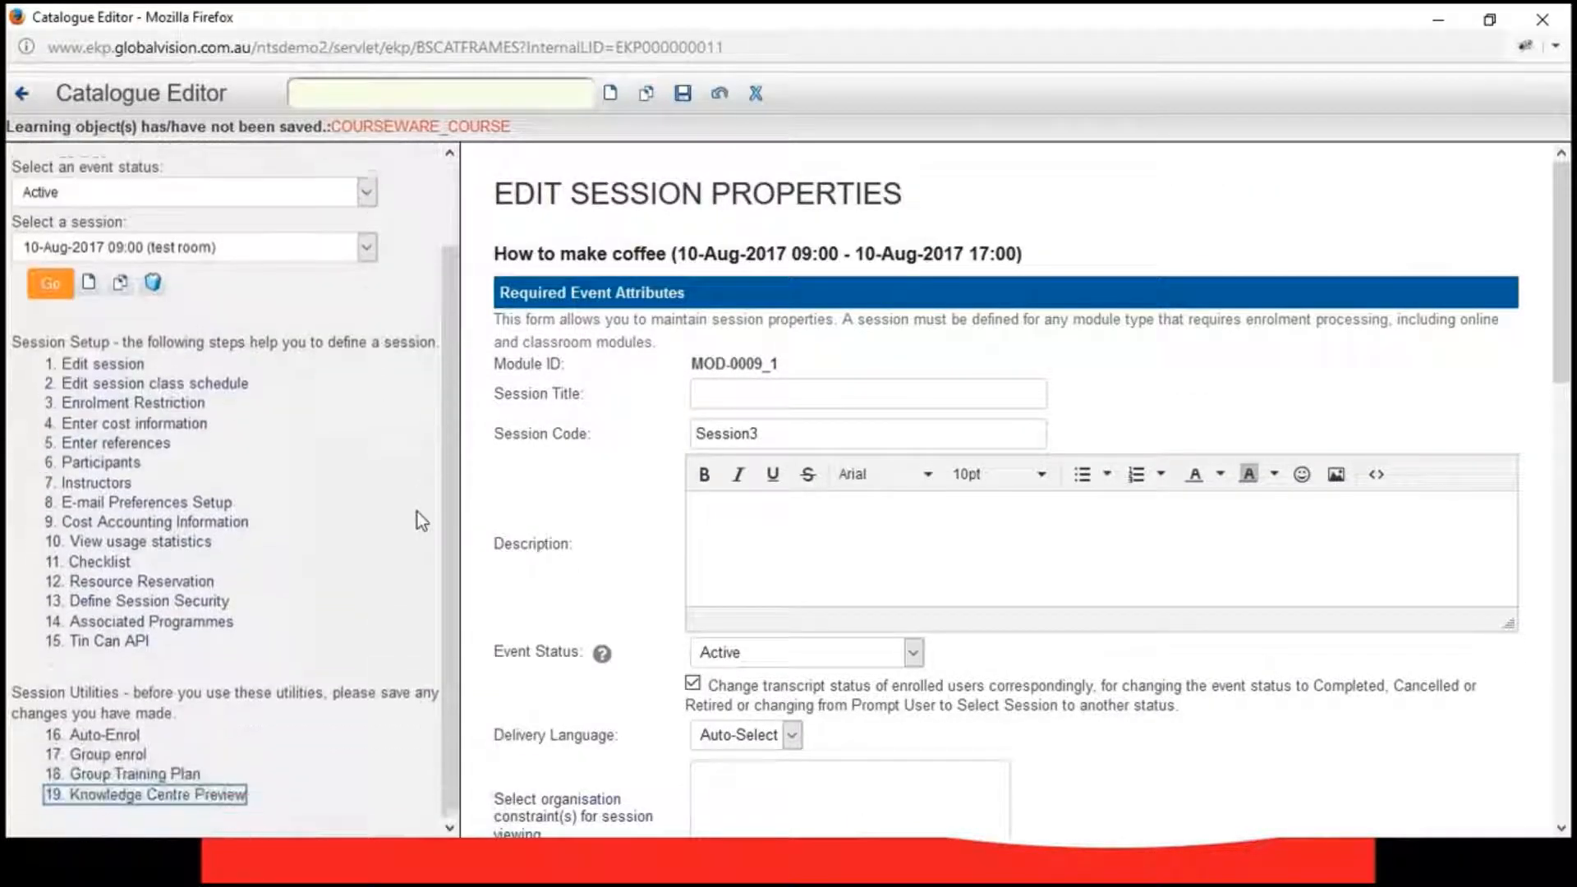
{"action": "scroll", "coordinate": [418, 511], "scroll_direction": "down", "scroll_amount": 3}
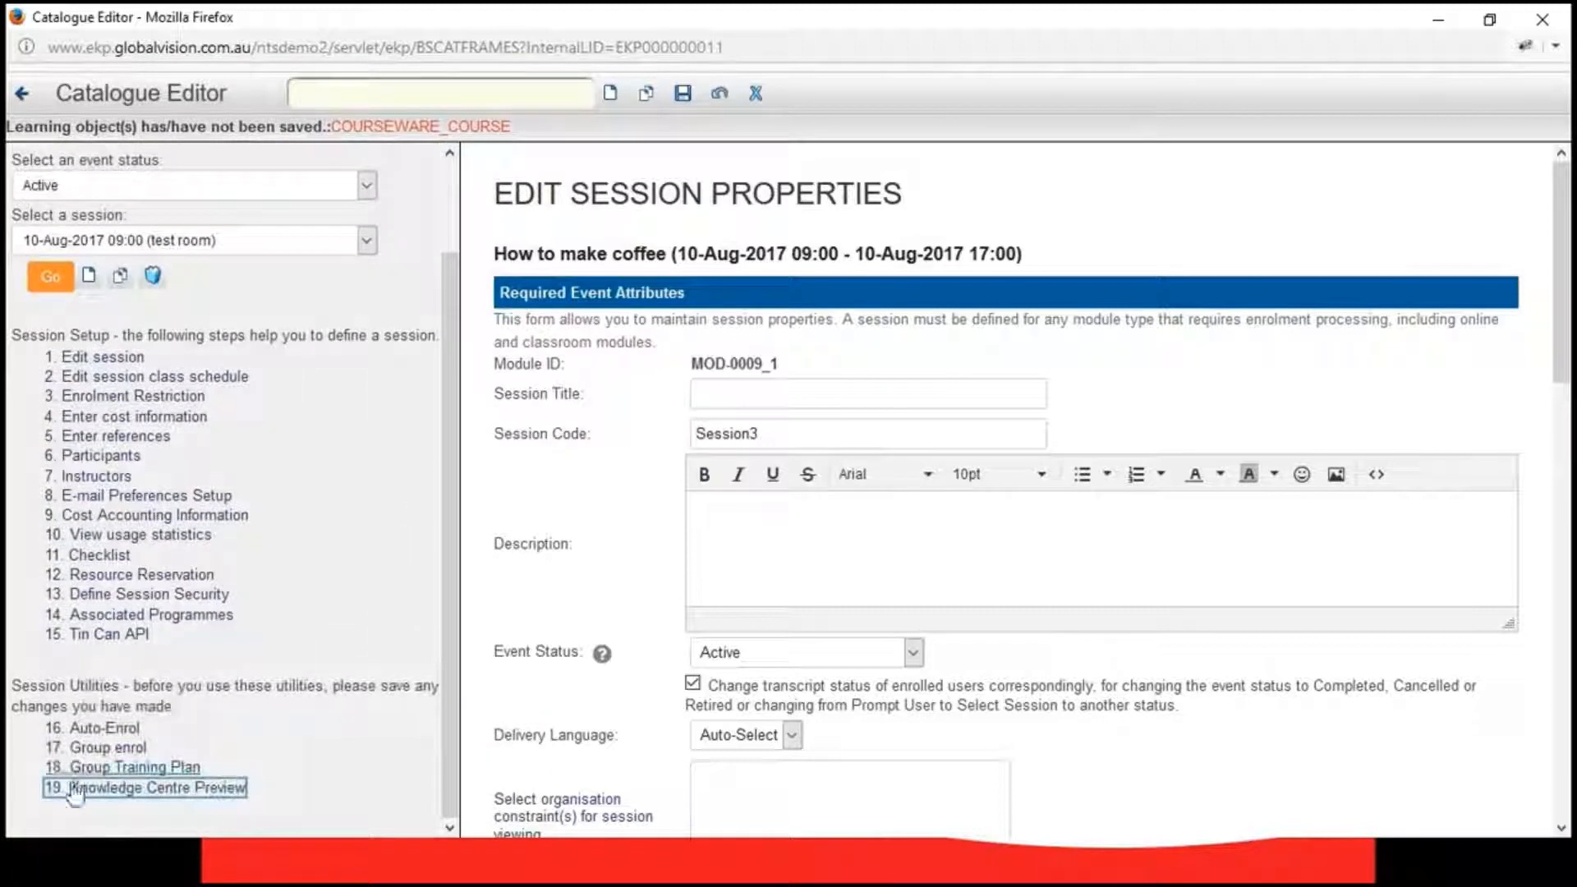
{"action": "left_click", "coordinate": [100, 752]}
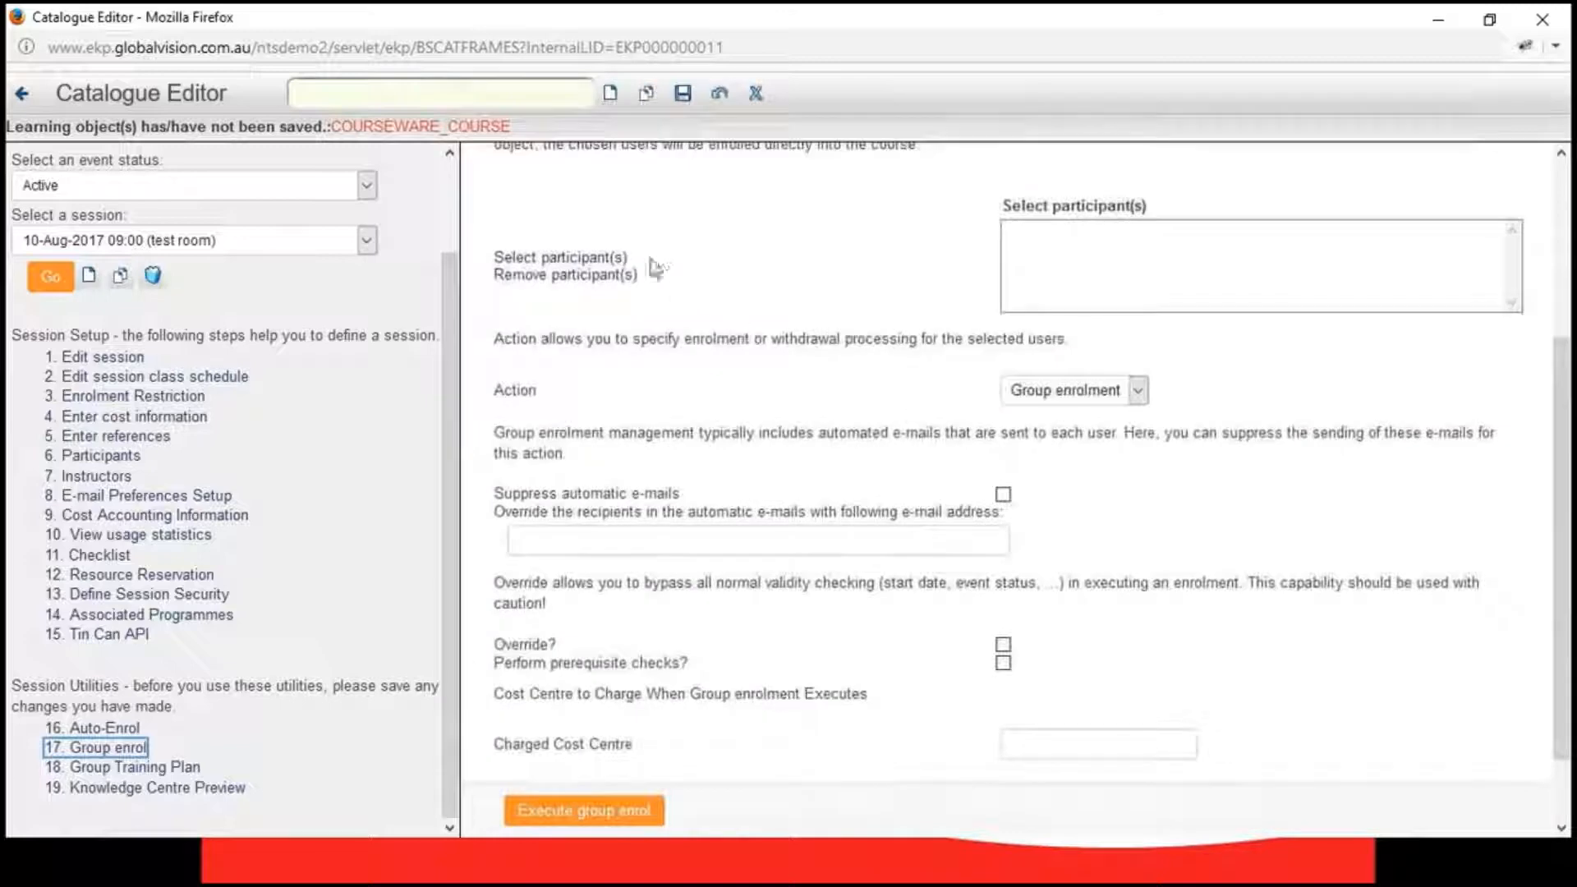
- Search the participant selector for user ID ndadmin and add the matching user to the group enrolment
{"action": "left_click", "coordinate": [556, 262]}
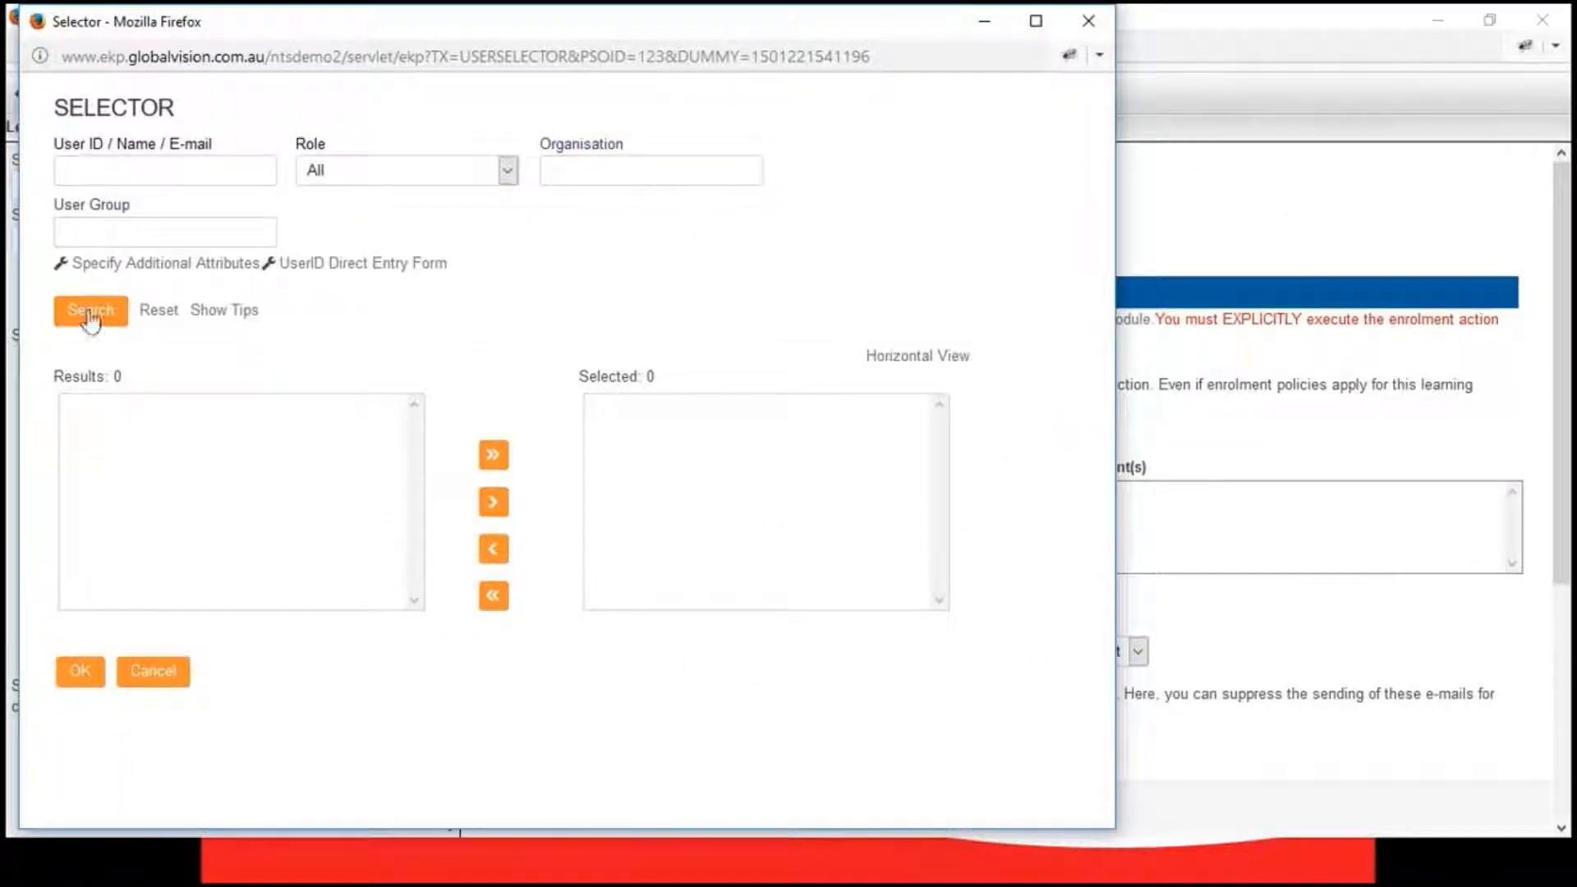
{"action": "left_click", "coordinate": [157, 163]}
{"action": "type", "text": "ndadmin"}
{"action": "left_click", "coordinate": [95, 315]}
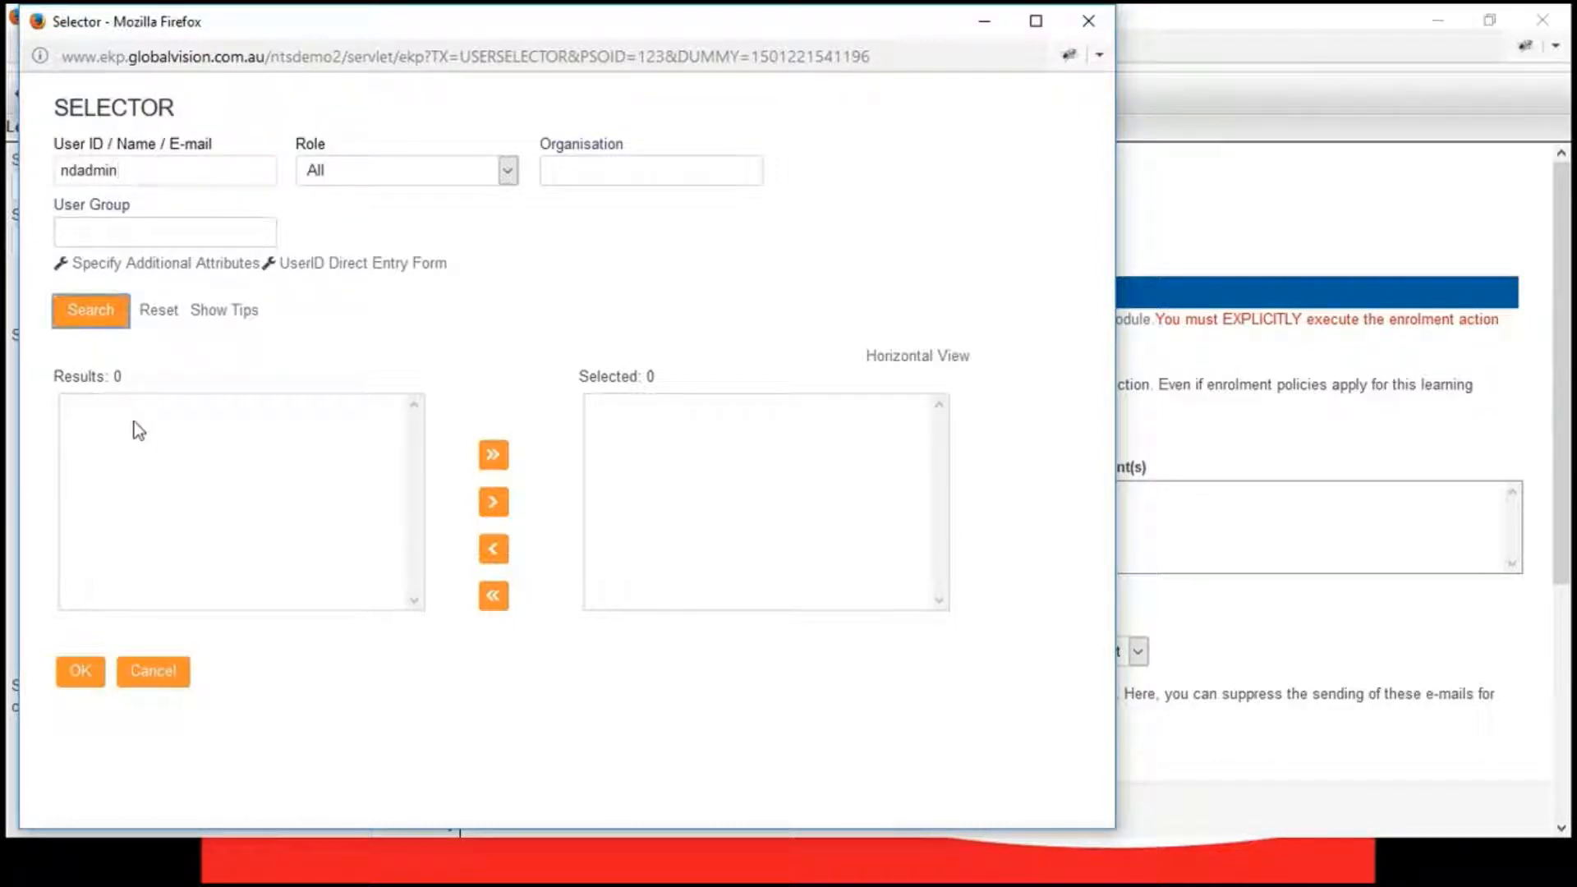
{"action": "double_click", "coordinate": [136, 414]}
{"action": "left_click", "coordinate": [89, 679]}
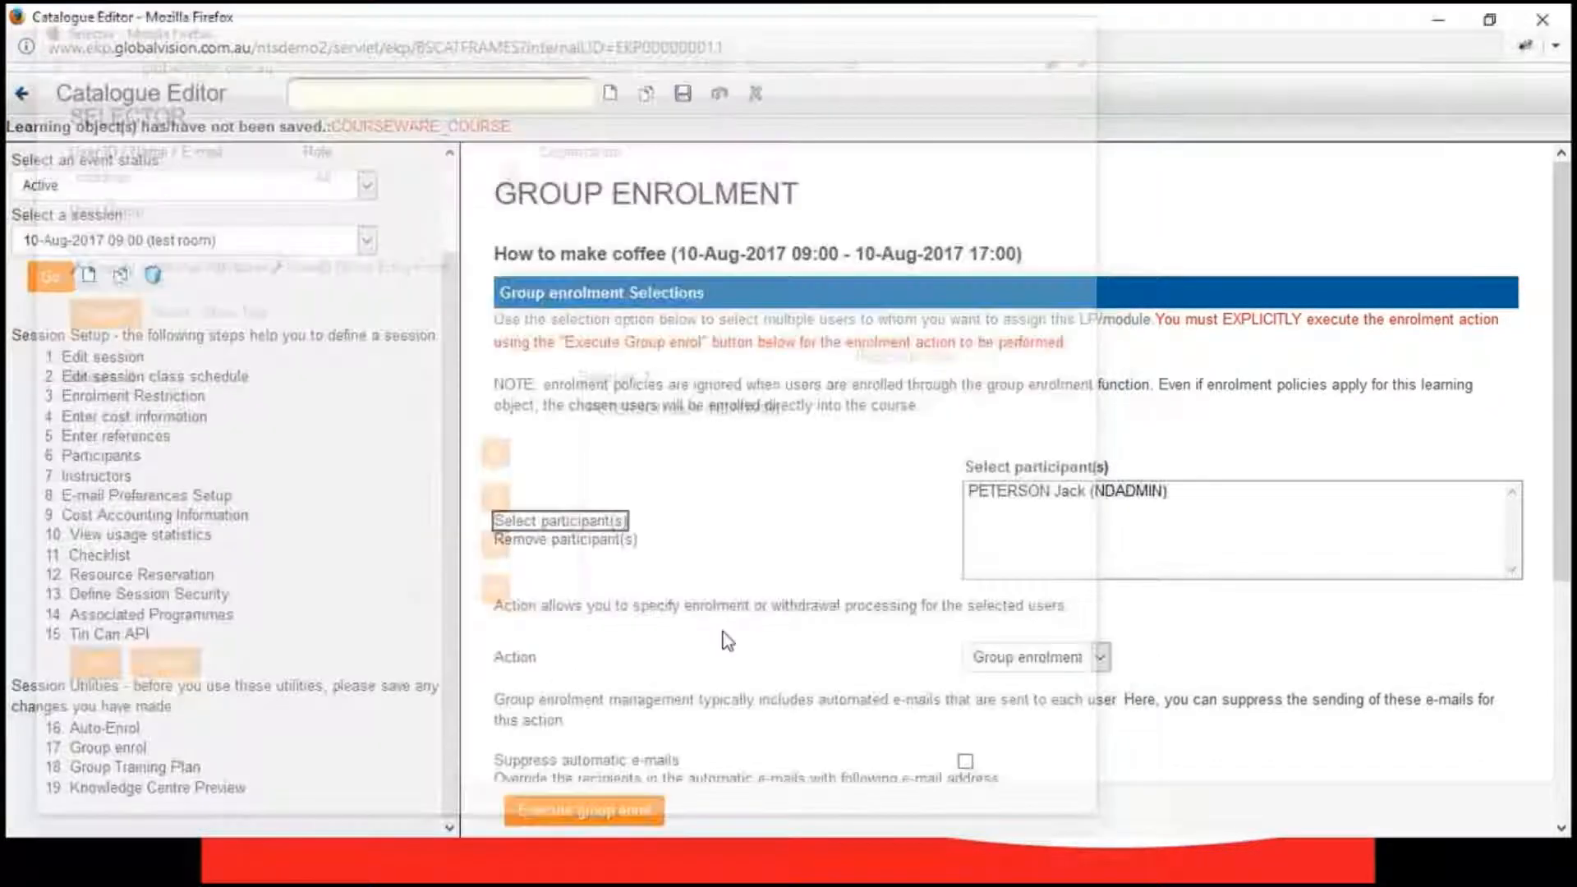
- Suppress automatic e-mails for the group enrolment and review the override option
{"action": "scroll", "coordinate": [856, 605], "scroll_direction": "down", "scroll_amount": 5}
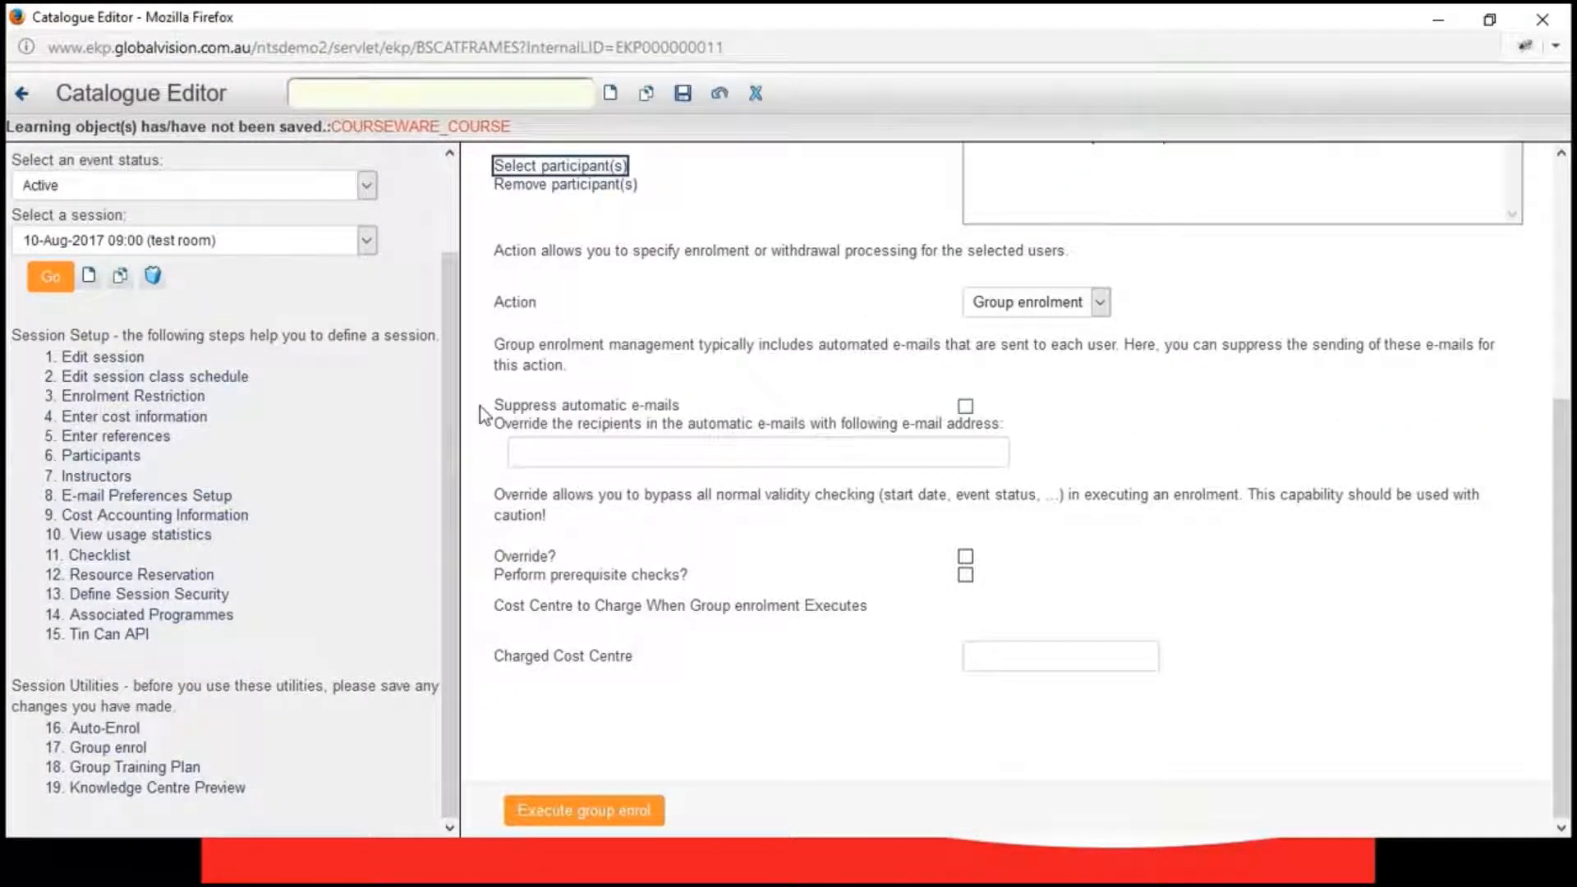
{"action": "left_click_drag", "start_coordinate": [492, 405], "coordinate": [721, 410]}
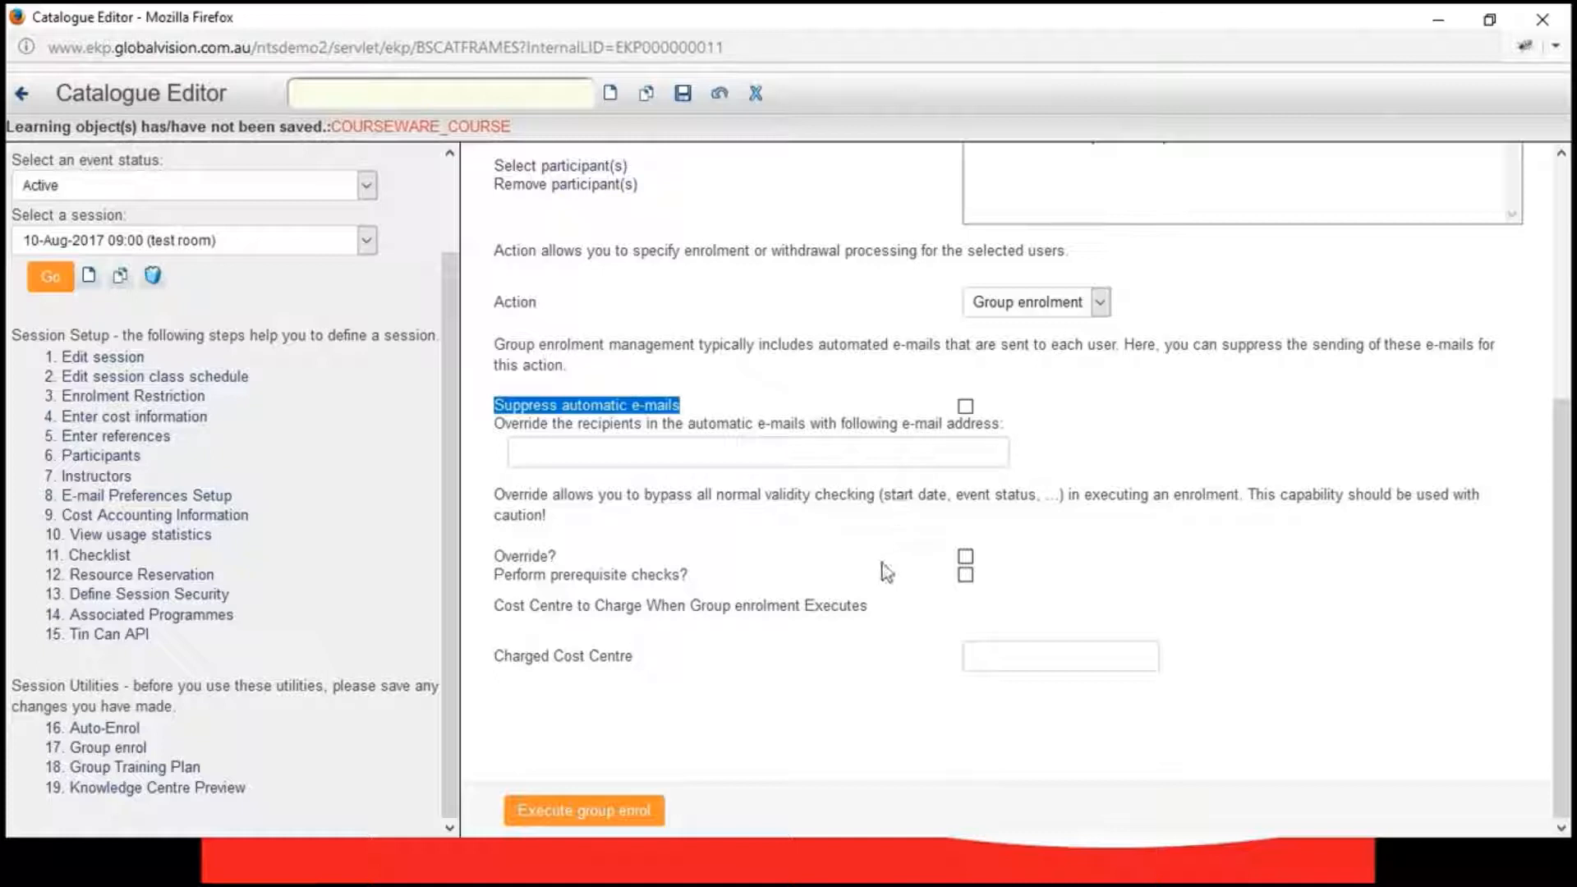
{"action": "left_click", "coordinate": [840, 418]}
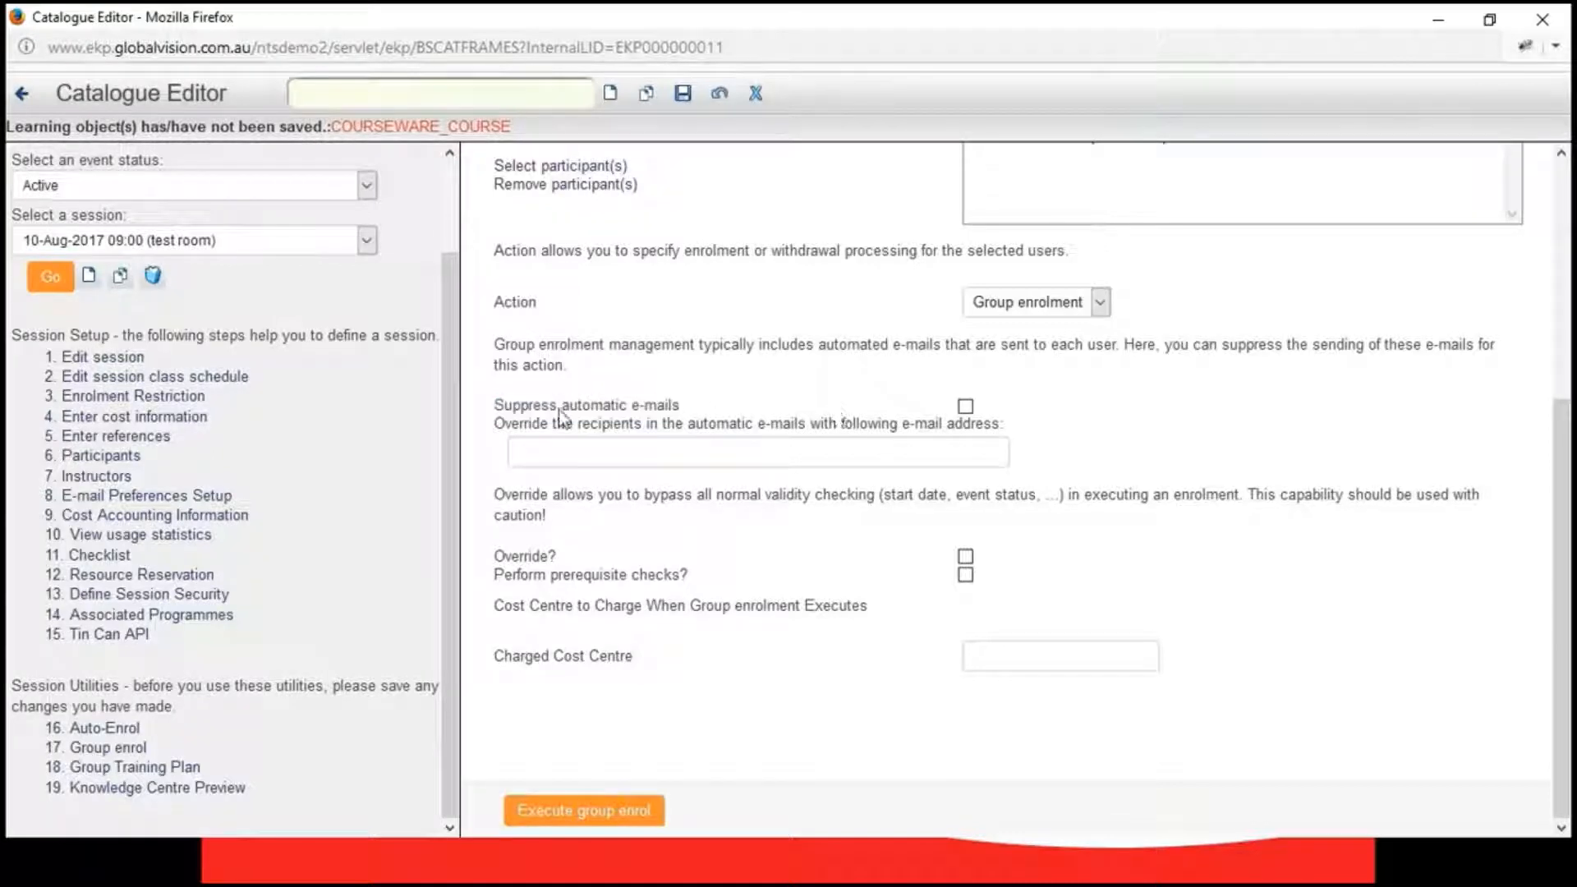
{"action": "left_click_drag", "start_coordinate": [495, 407], "coordinate": [974, 416]}
{"action": "left_click", "coordinate": [966, 406]}
{"action": "left_click", "coordinate": [875, 393]}
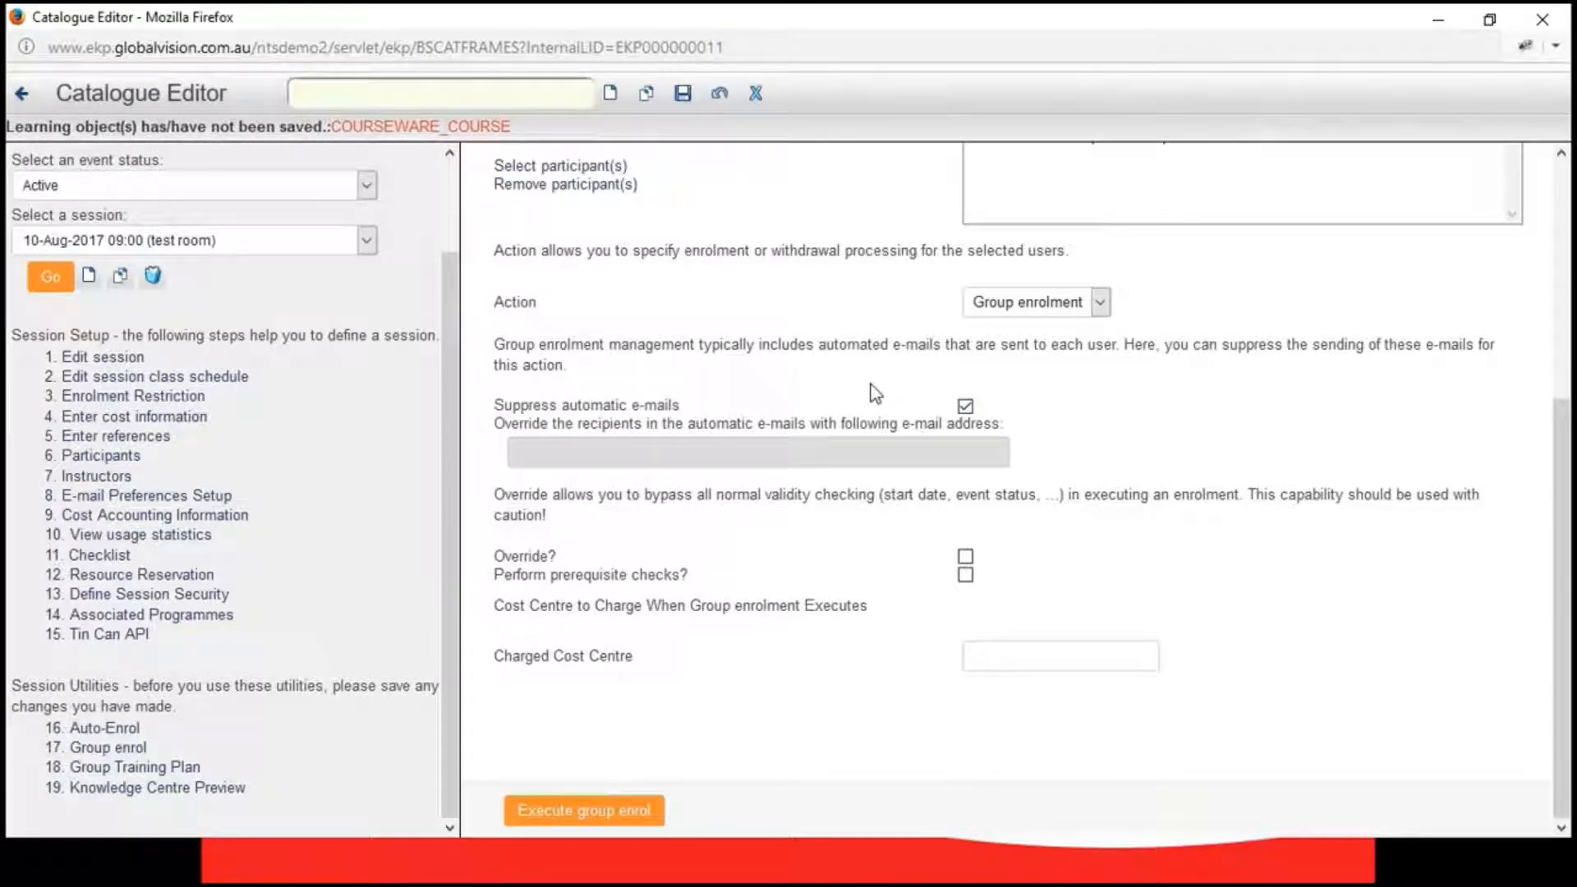
{"action": "left_click", "coordinate": [967, 409]}
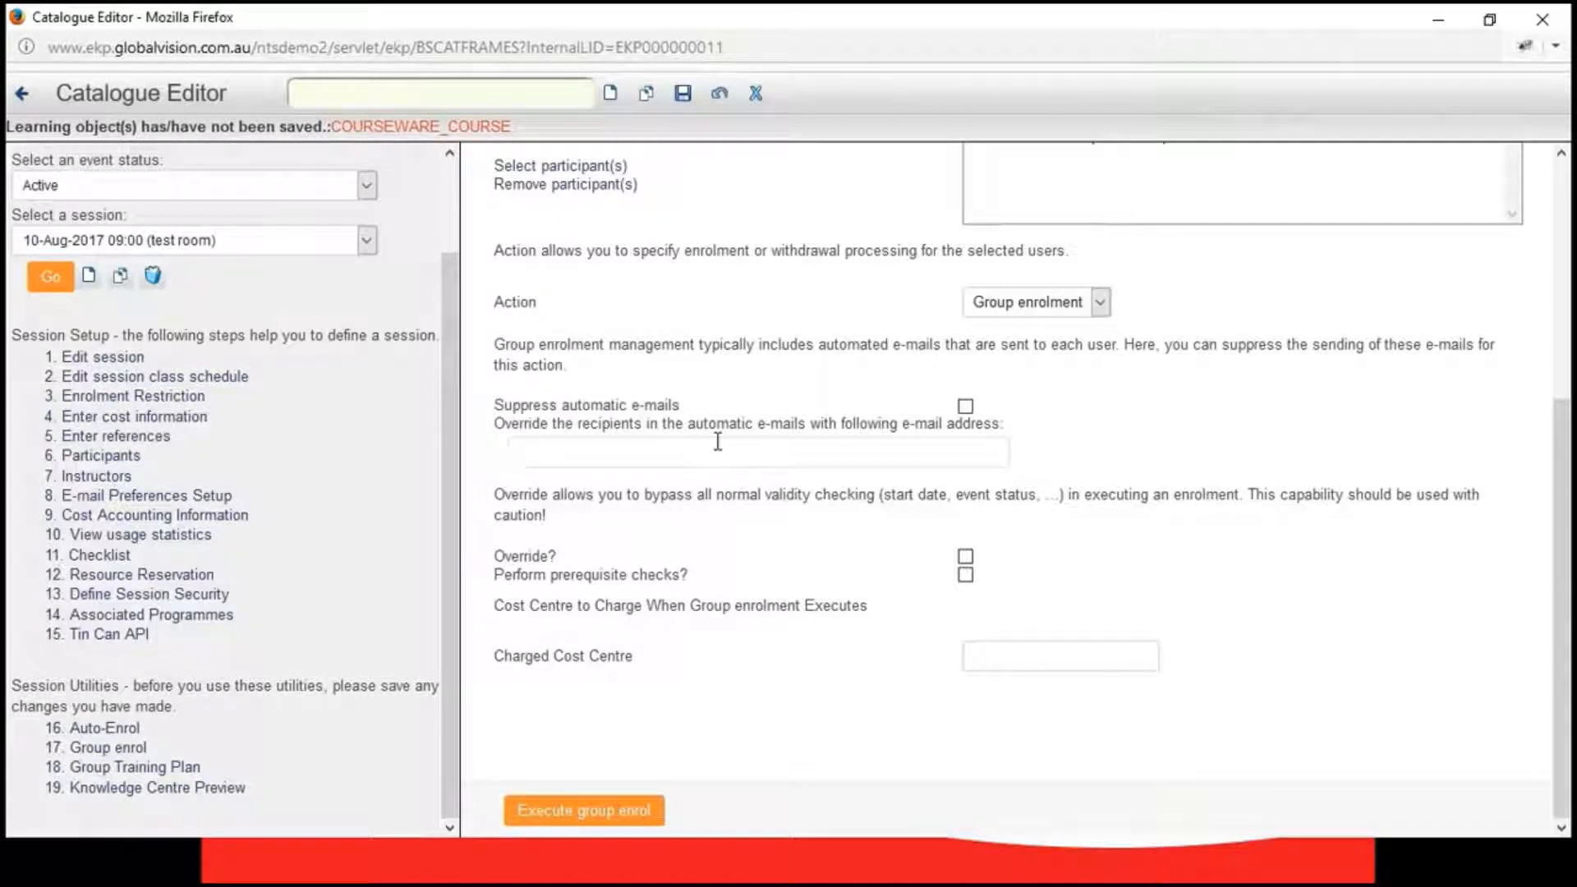
{"action": "left_click", "coordinate": [966, 406]}
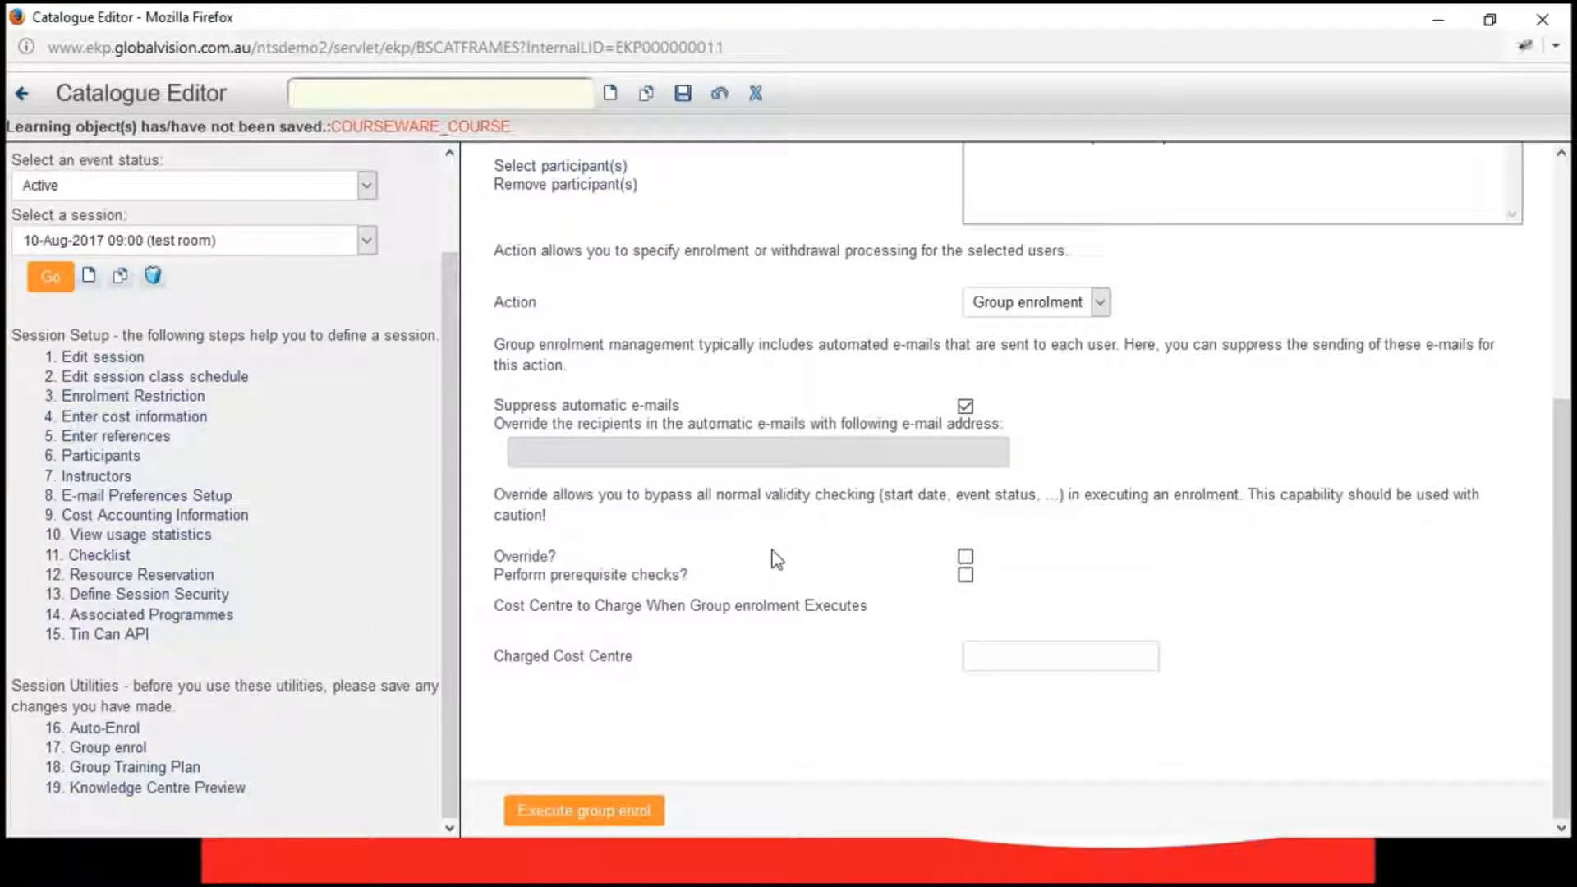
{"action": "left_click_drag", "start_coordinate": [495, 556], "coordinate": [657, 560]}
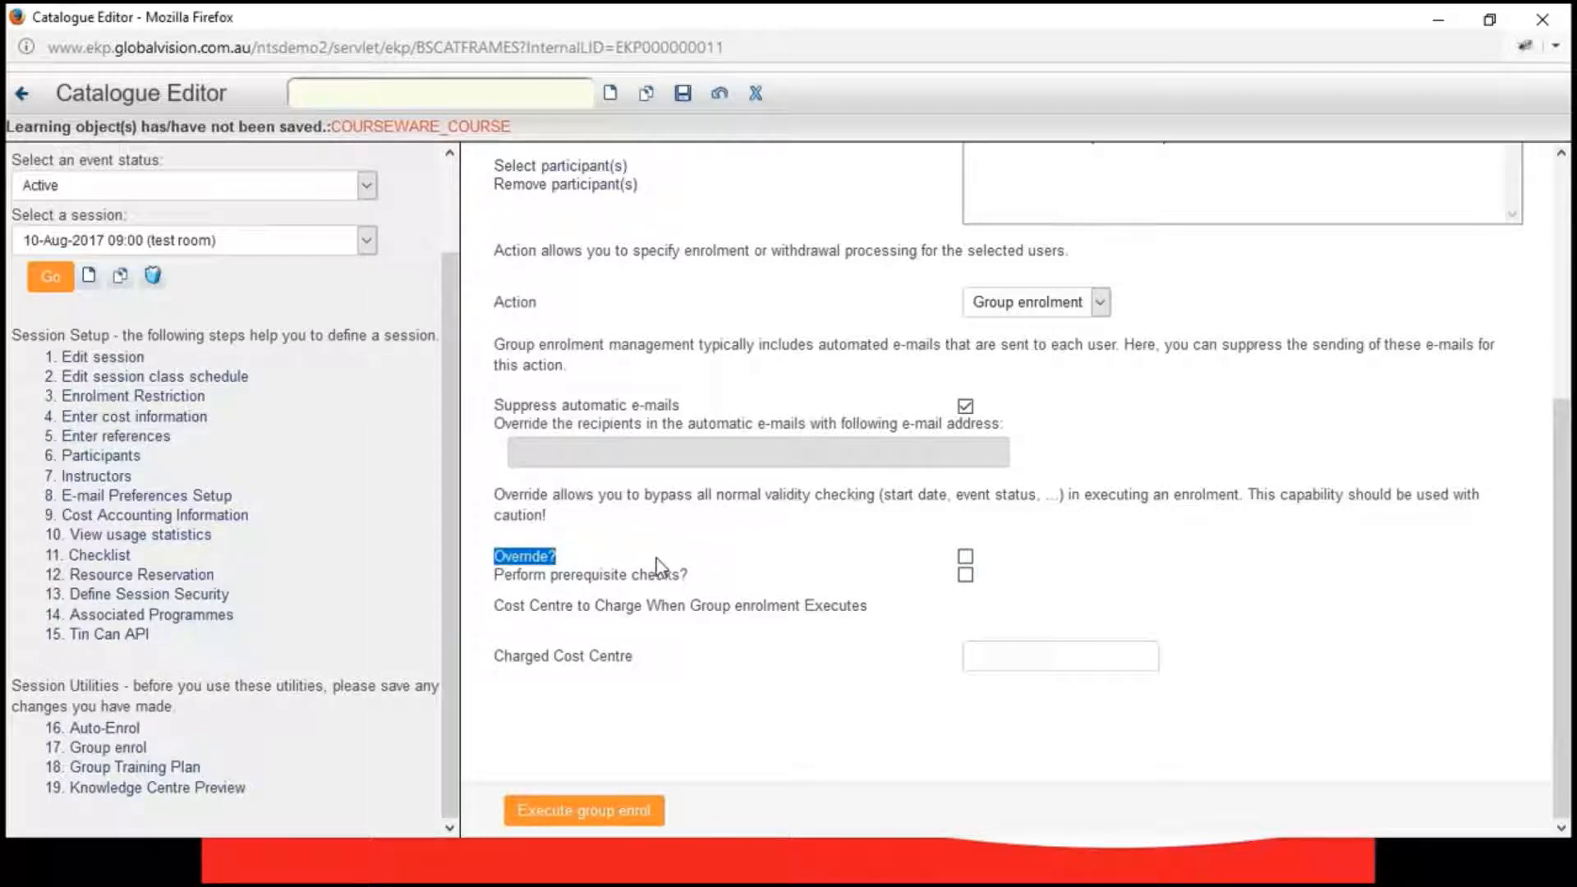
{"action": "left_click", "coordinate": [657, 561]}
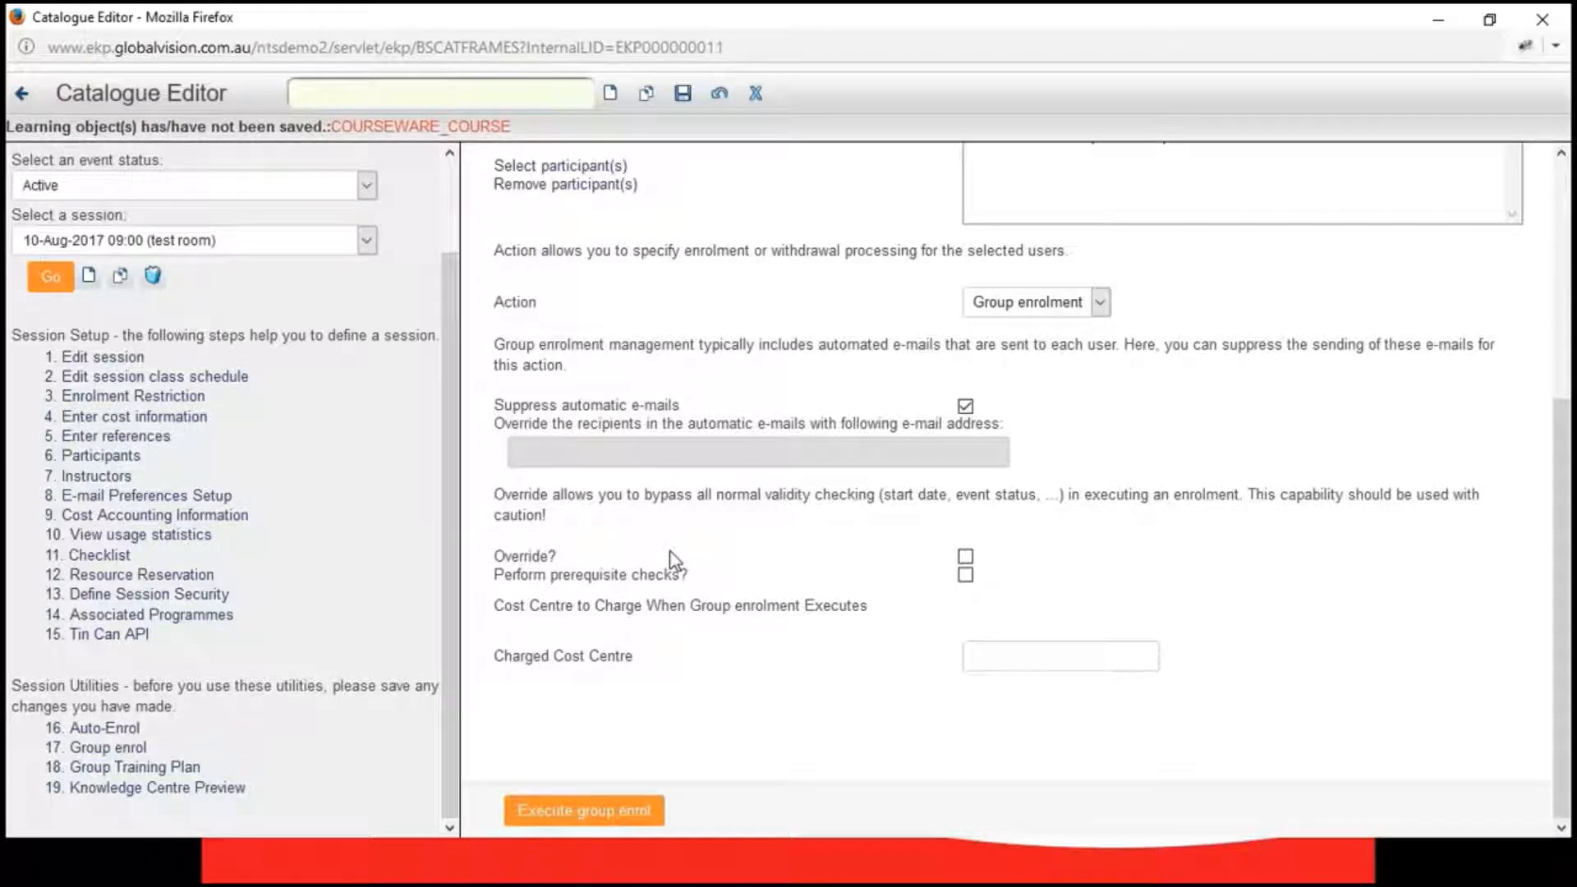
- Examine the override and prerequisite check options of the group enrolment
{"action": "left_click", "coordinate": [966, 557]}
{"action": "left_click", "coordinate": [967, 558]}
{"action": "left_click_drag", "start_coordinate": [485, 580], "coordinate": [723, 588]}
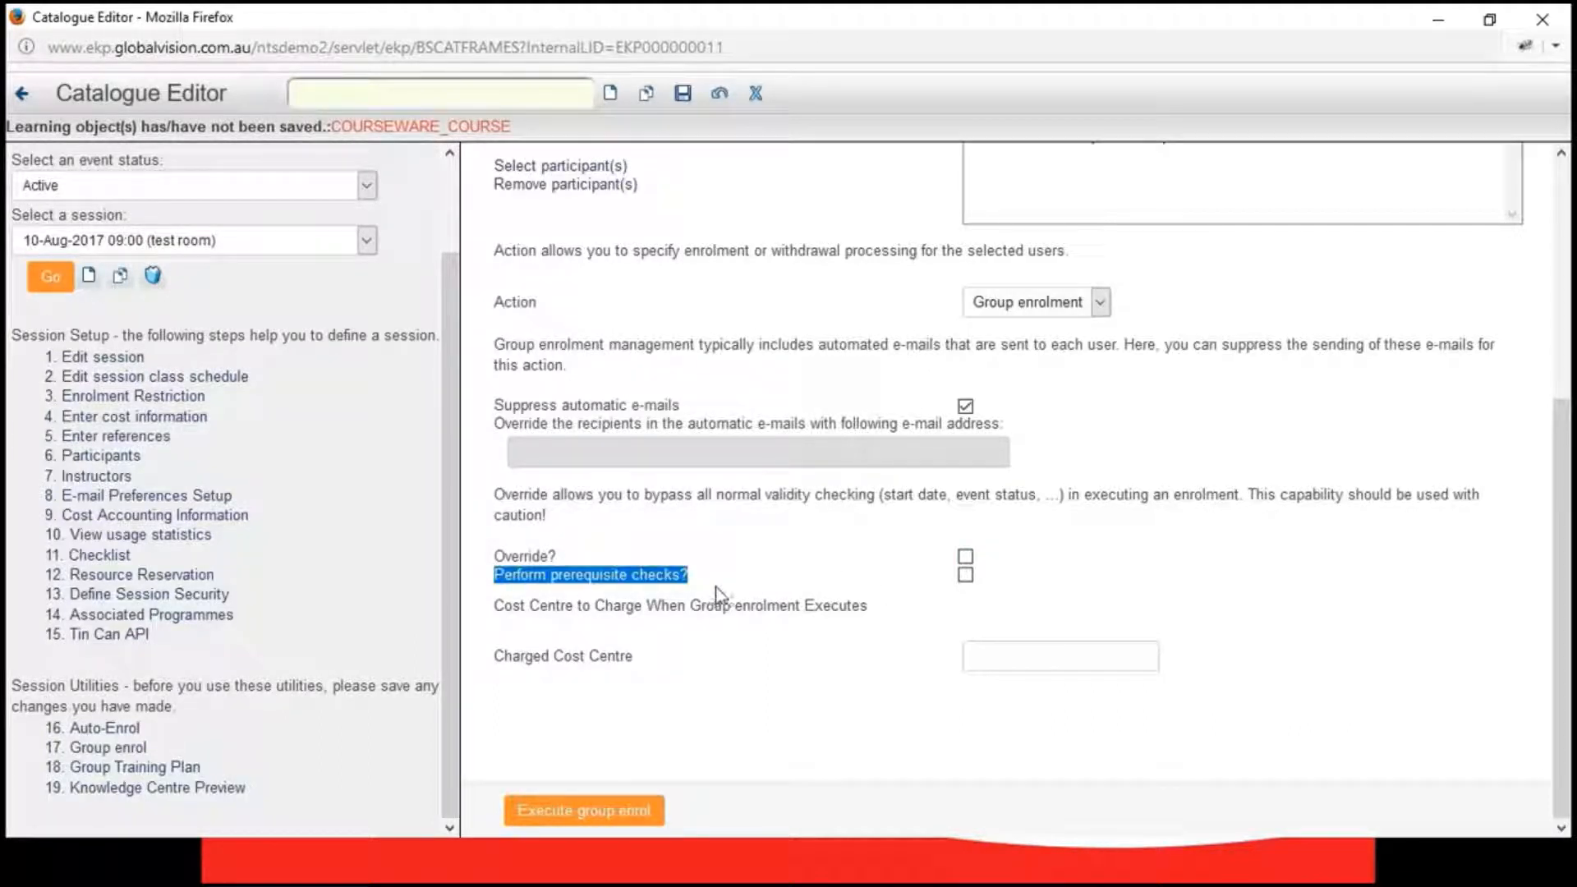
{"action": "left_click", "coordinate": [788, 586]}
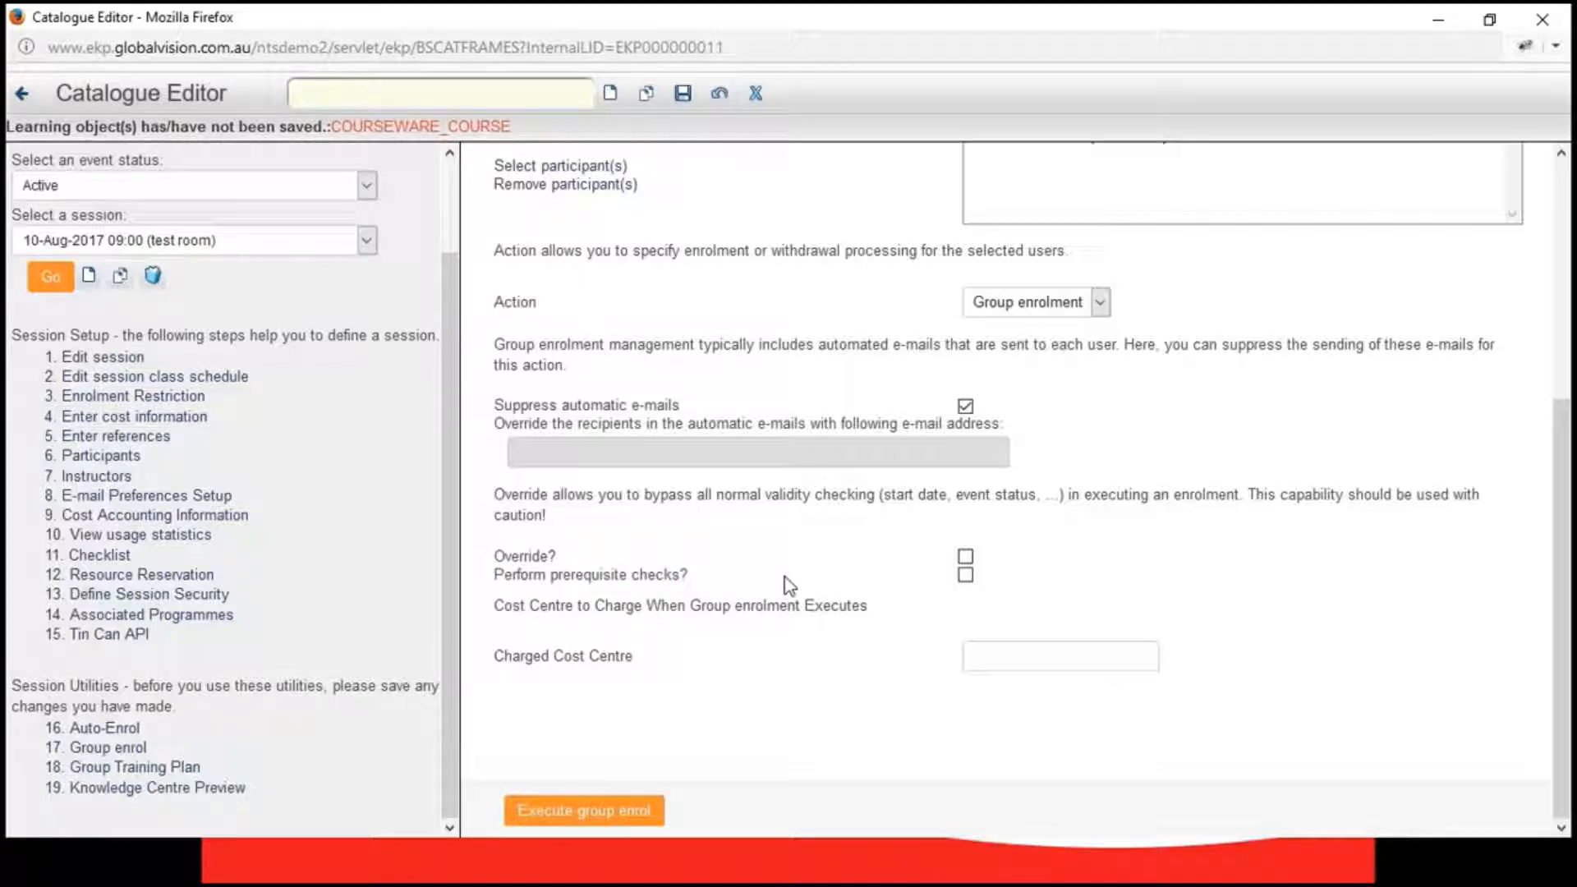
{"action": "scroll", "coordinate": [789, 586], "scroll_direction": "up", "scroll_amount": 3}
{"action": "scroll", "coordinate": [788, 586], "scroll_direction": "down", "scroll_amount": 3}
{"action": "scroll", "coordinate": [789, 586], "scroll_direction": "up", "scroll_amount": 3}
{"action": "scroll", "coordinate": [789, 585], "scroll_direction": "down", "scroll_amount": 3}
{"action": "left_click_drag", "start_coordinate": [486, 580], "coordinate": [714, 585]}
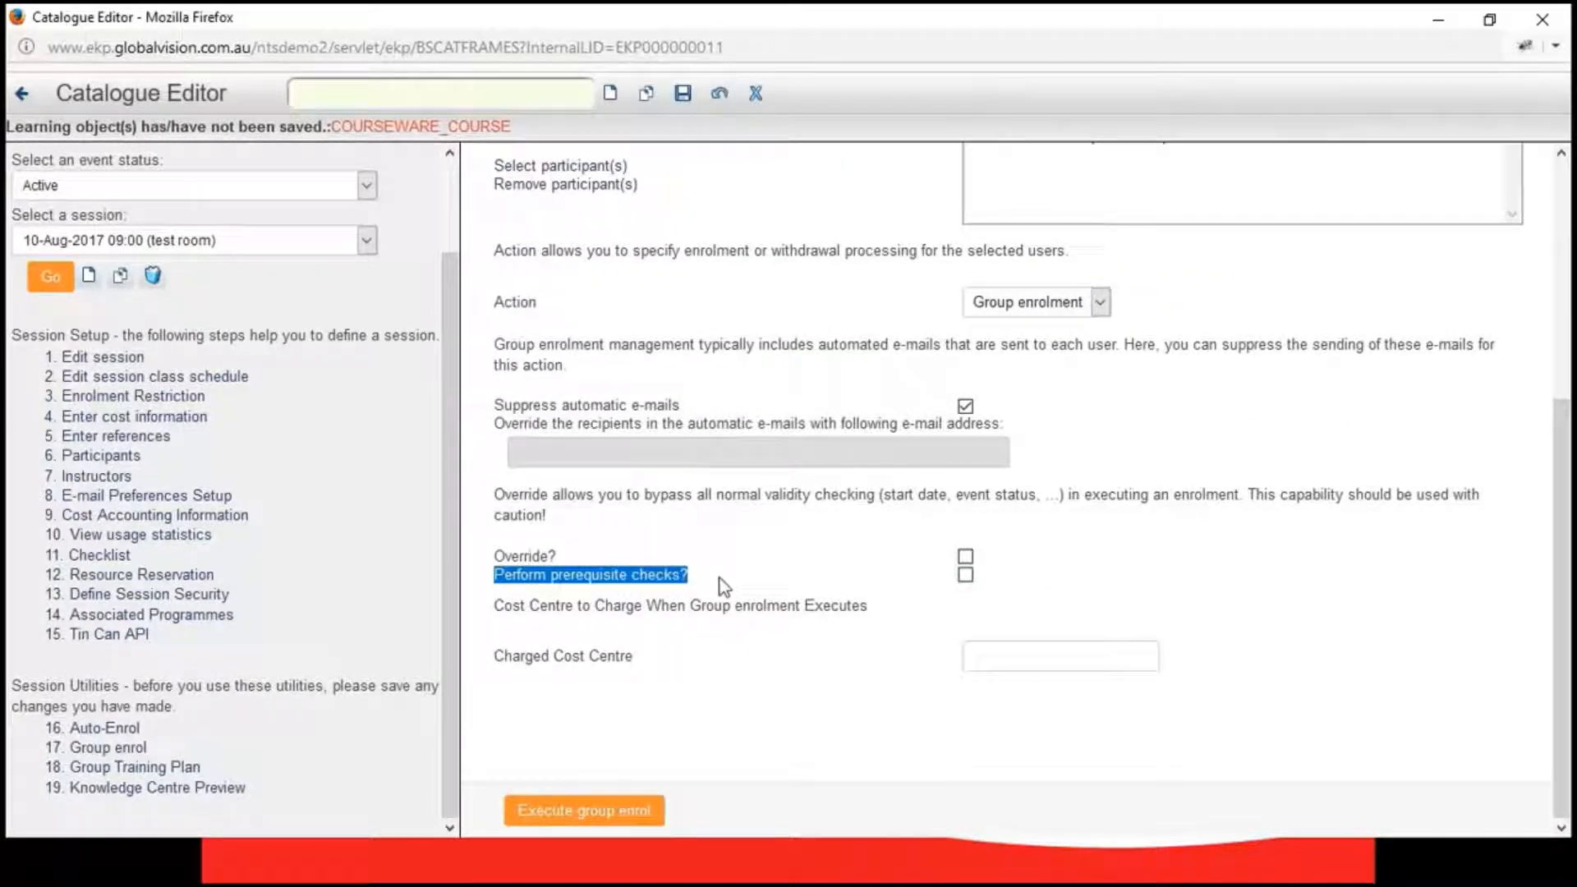
{"action": "left_click", "coordinate": [966, 575]}
{"action": "left_click", "coordinate": [968, 575]}
- Enable Override for the group enrolment, execute it and confirm the action
{"action": "left_click", "coordinate": [965, 557]}
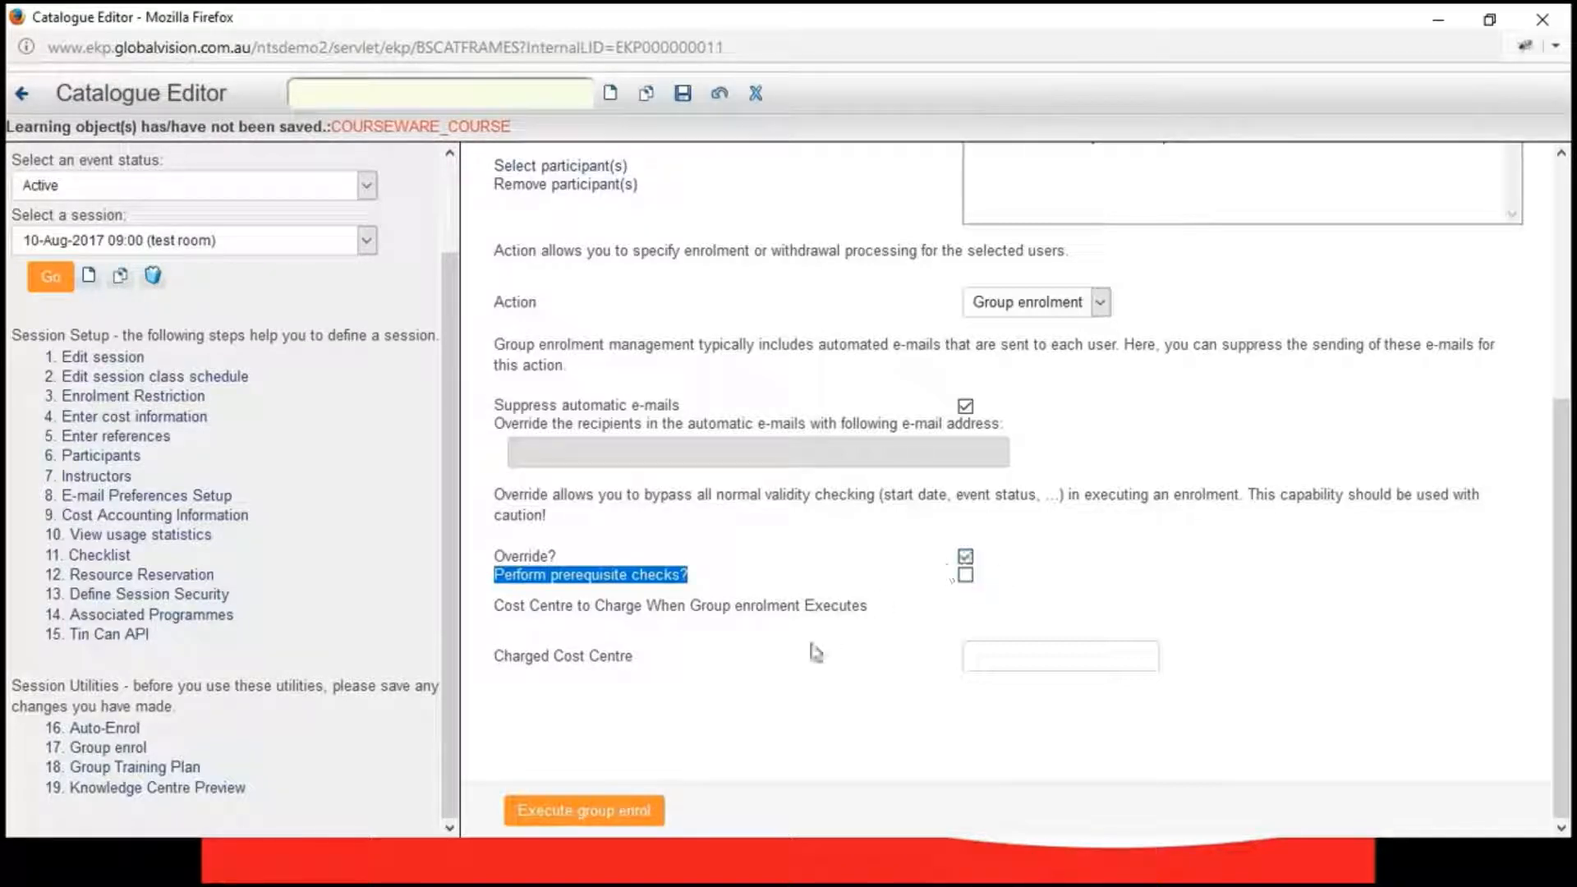
{"action": "left_click", "coordinate": [587, 812]}
{"action": "left_click", "coordinate": [813, 396]}
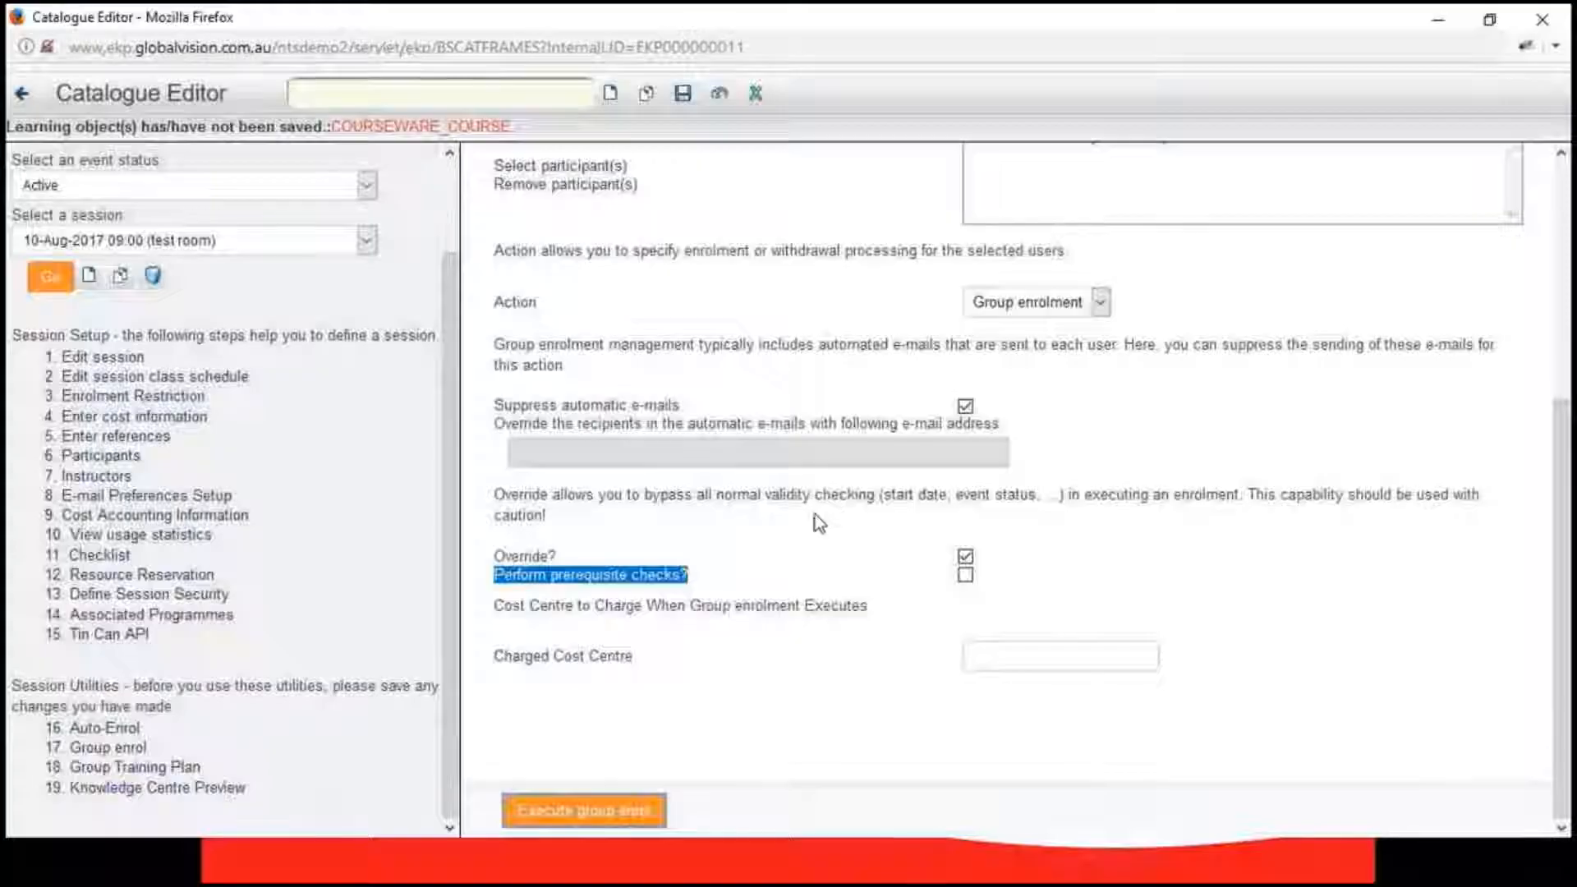
{"action": "left_click", "coordinate": [1489, 80]}
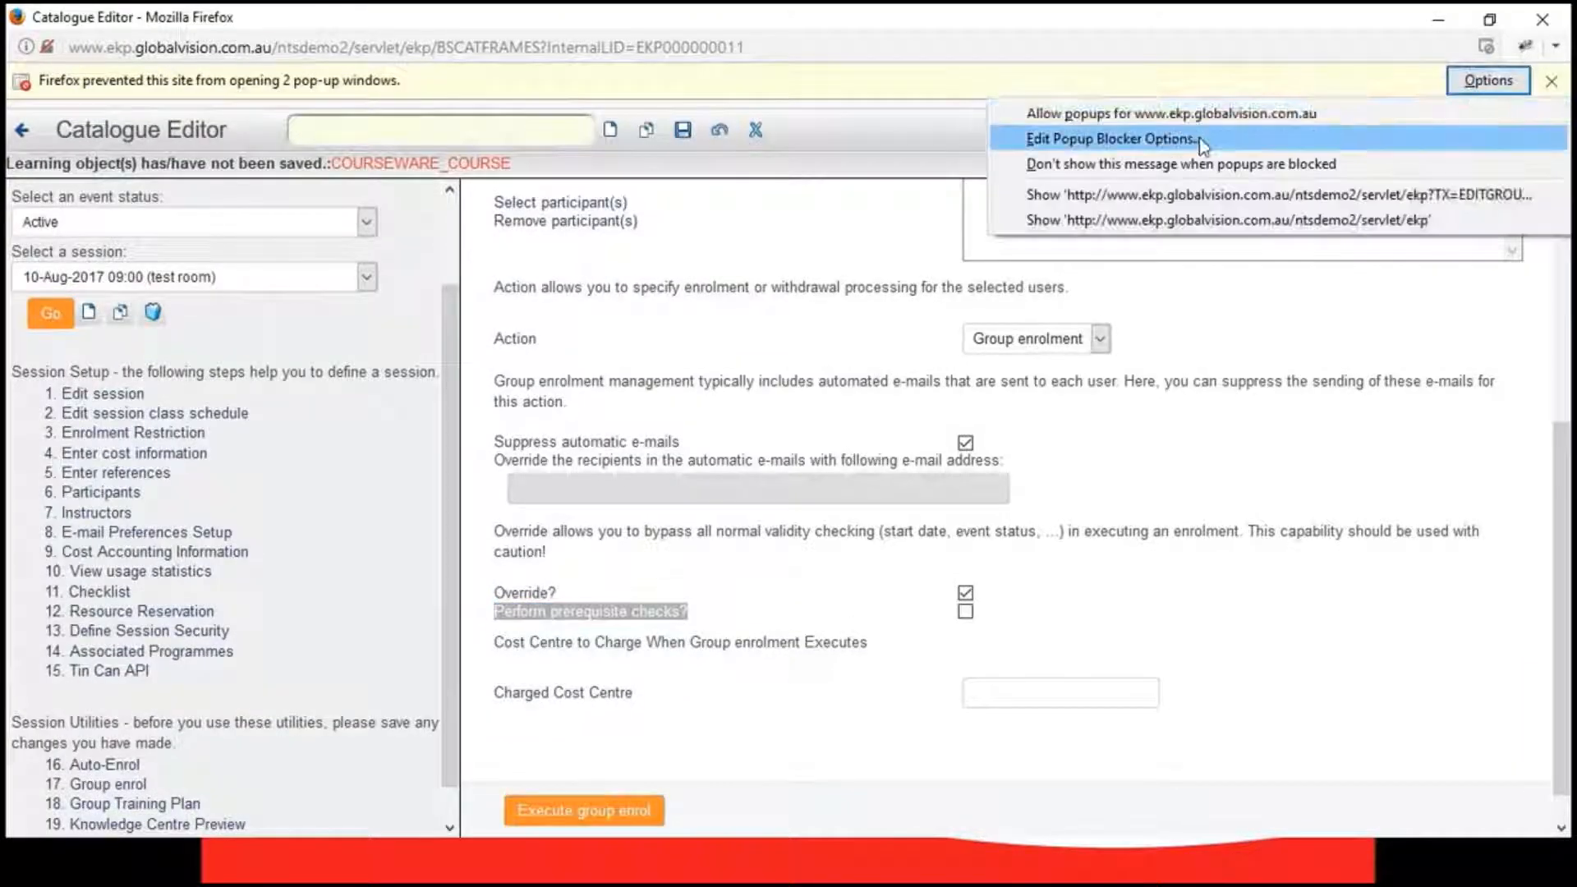
{"action": "left_click", "coordinate": [1198, 116]}
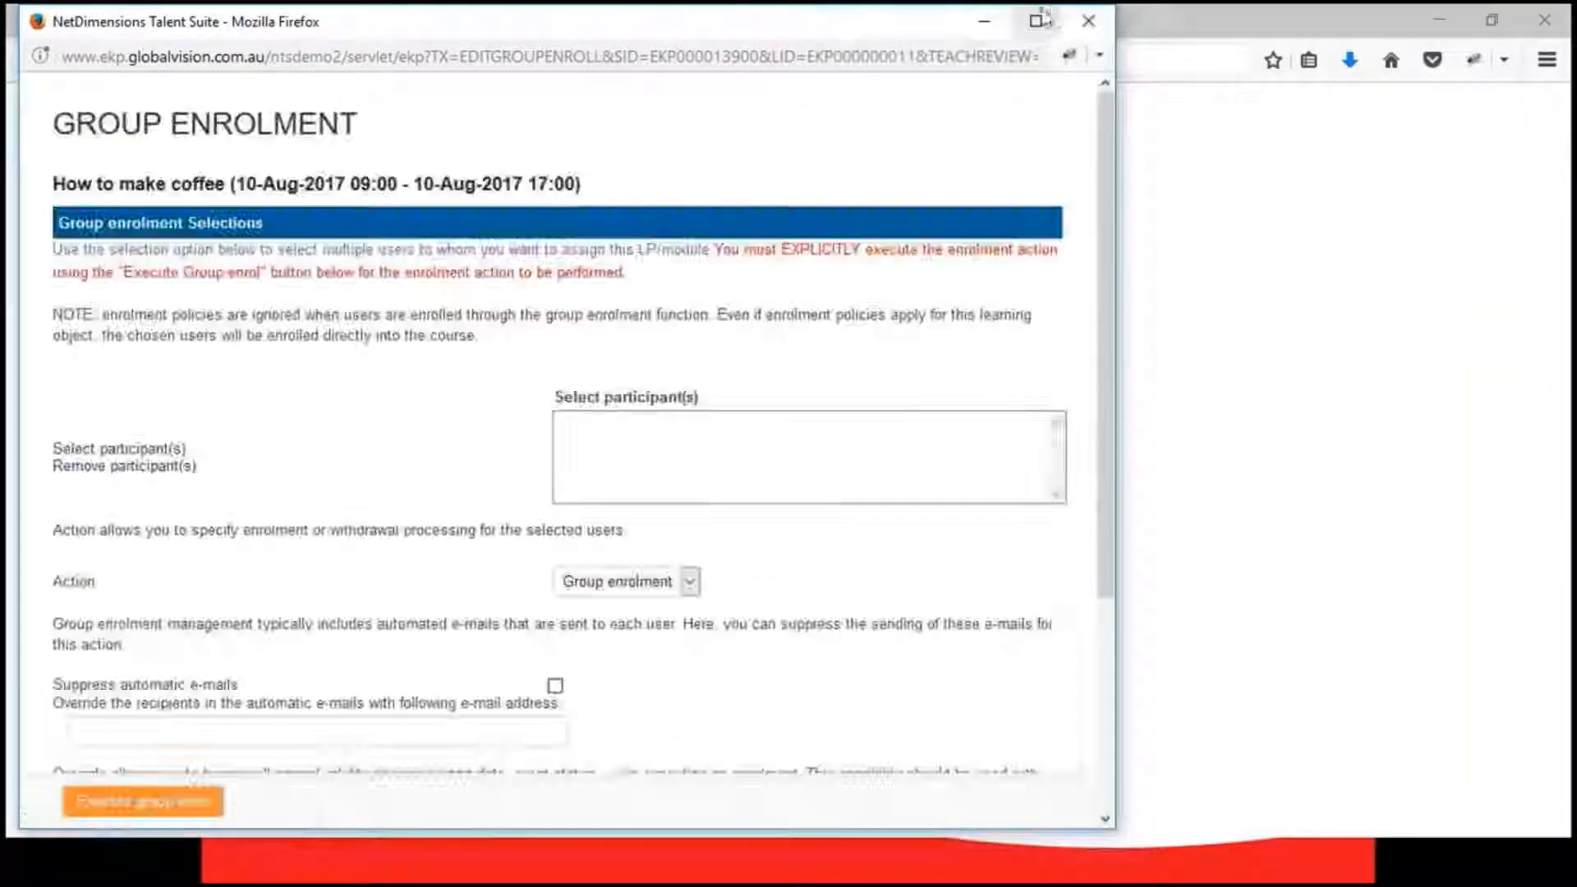
{"action": "left_click", "coordinate": [1089, 20]}
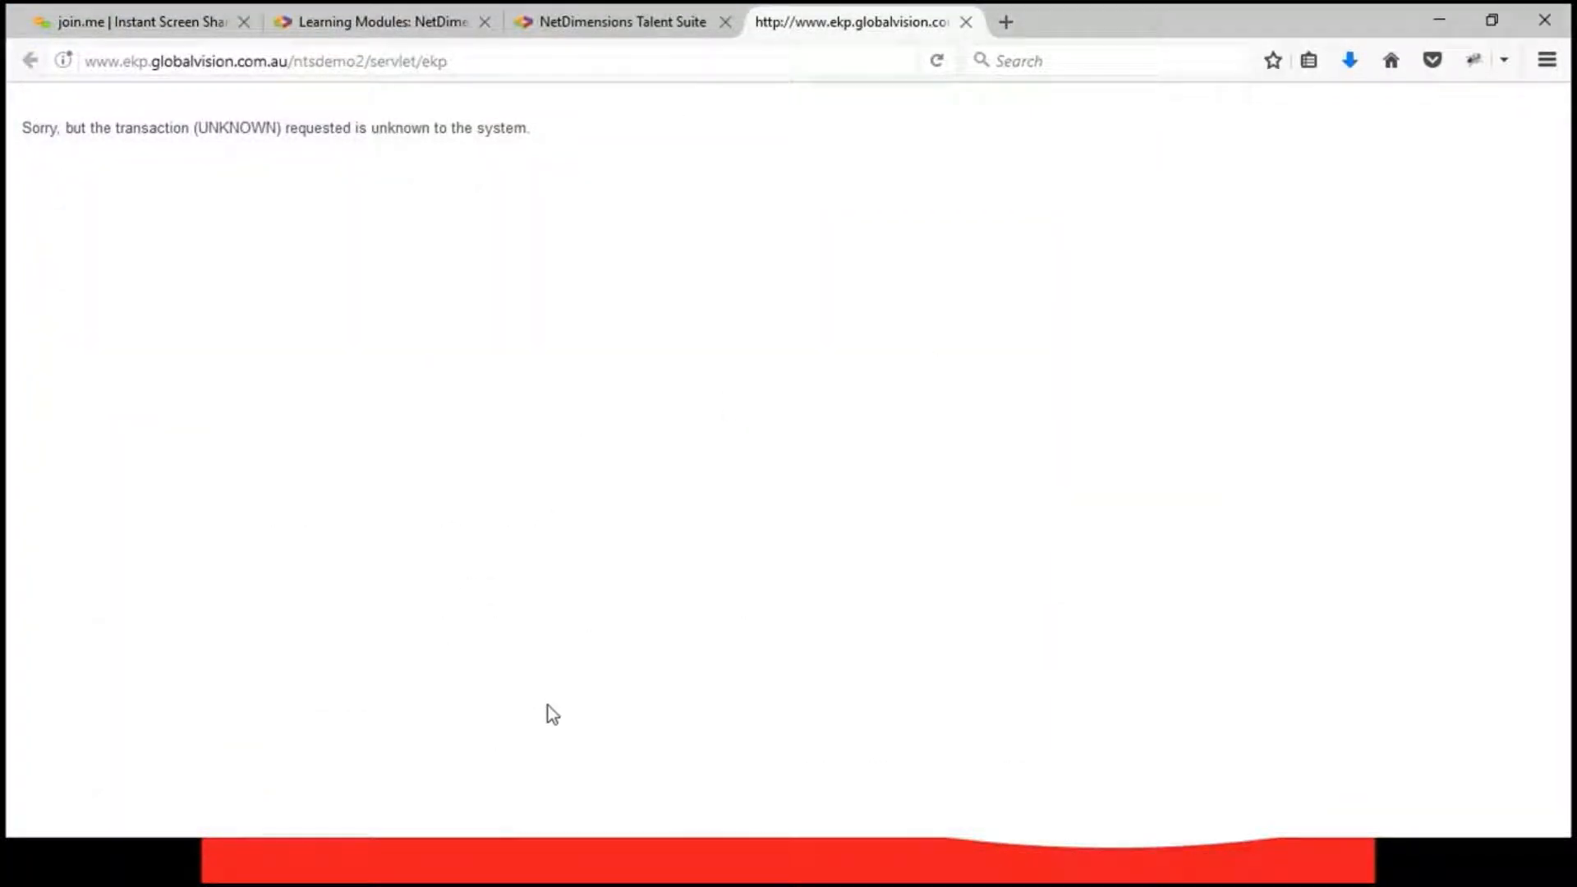
{"action": "key", "text": "alt+Tab"}
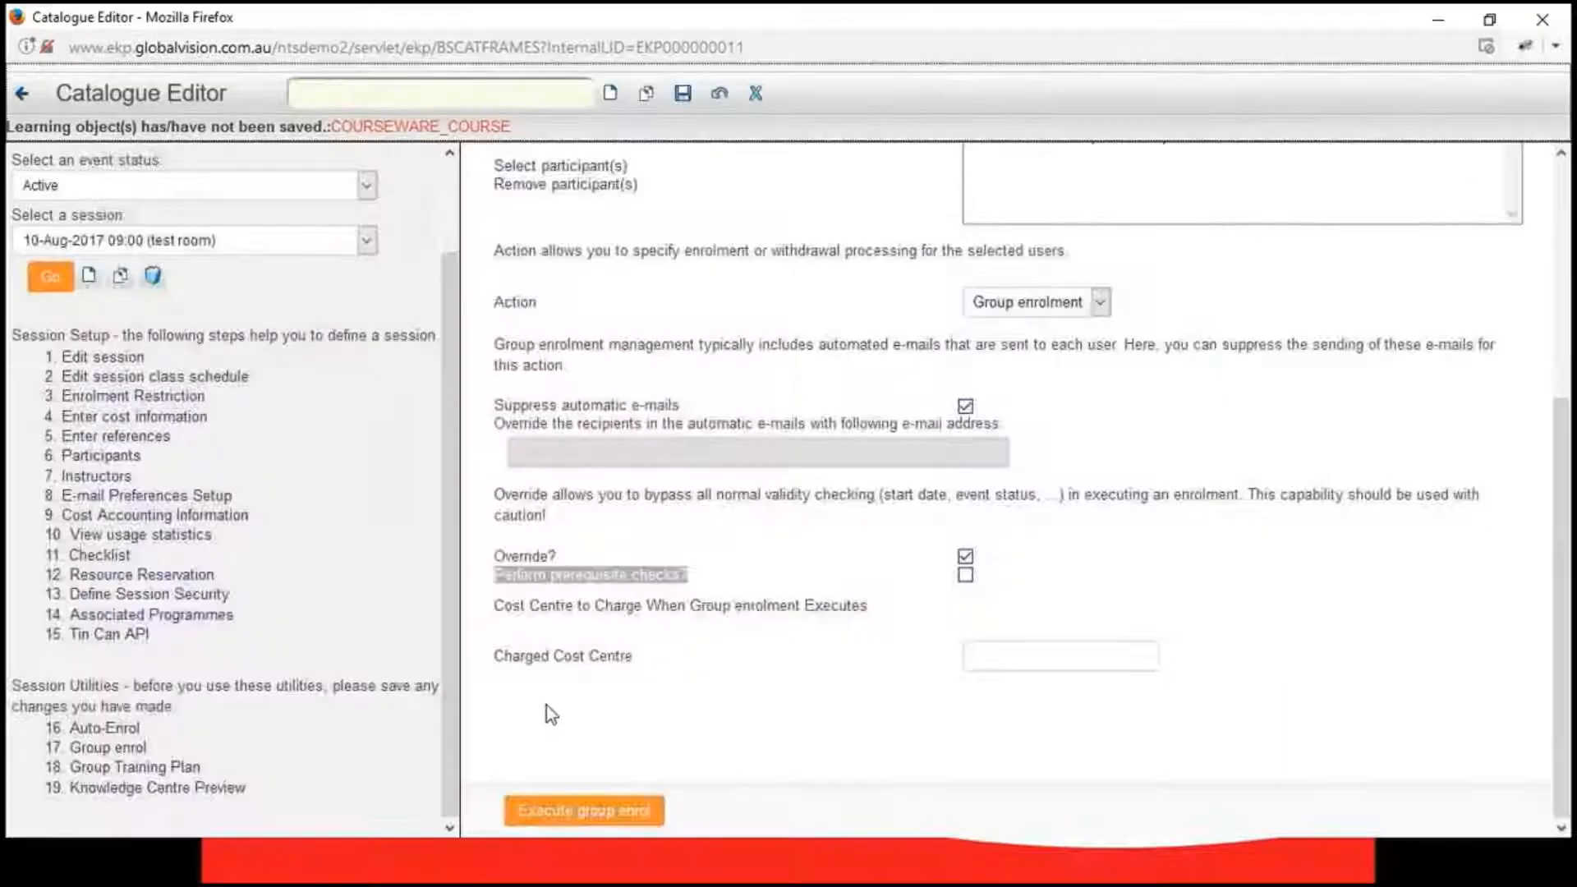
- Execute and confirm the group enrolment again, bring up its processing status and close the results page
{"action": "left_click", "coordinate": [629, 810]}
{"action": "left_click", "coordinate": [811, 396]}
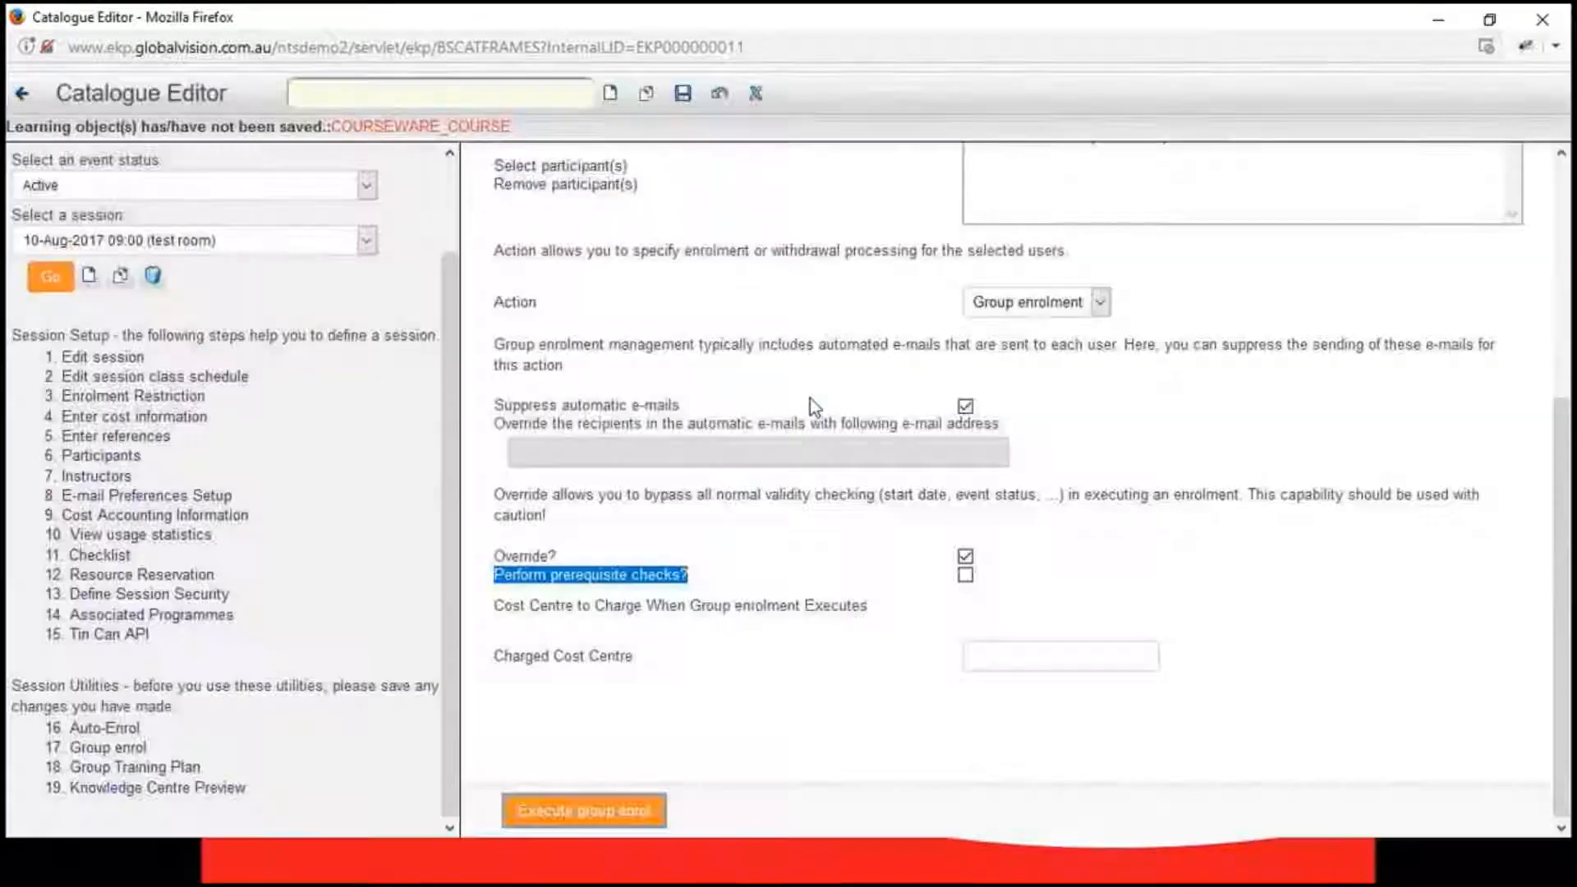
{"action": "left_click", "coordinate": [1433, 17]}
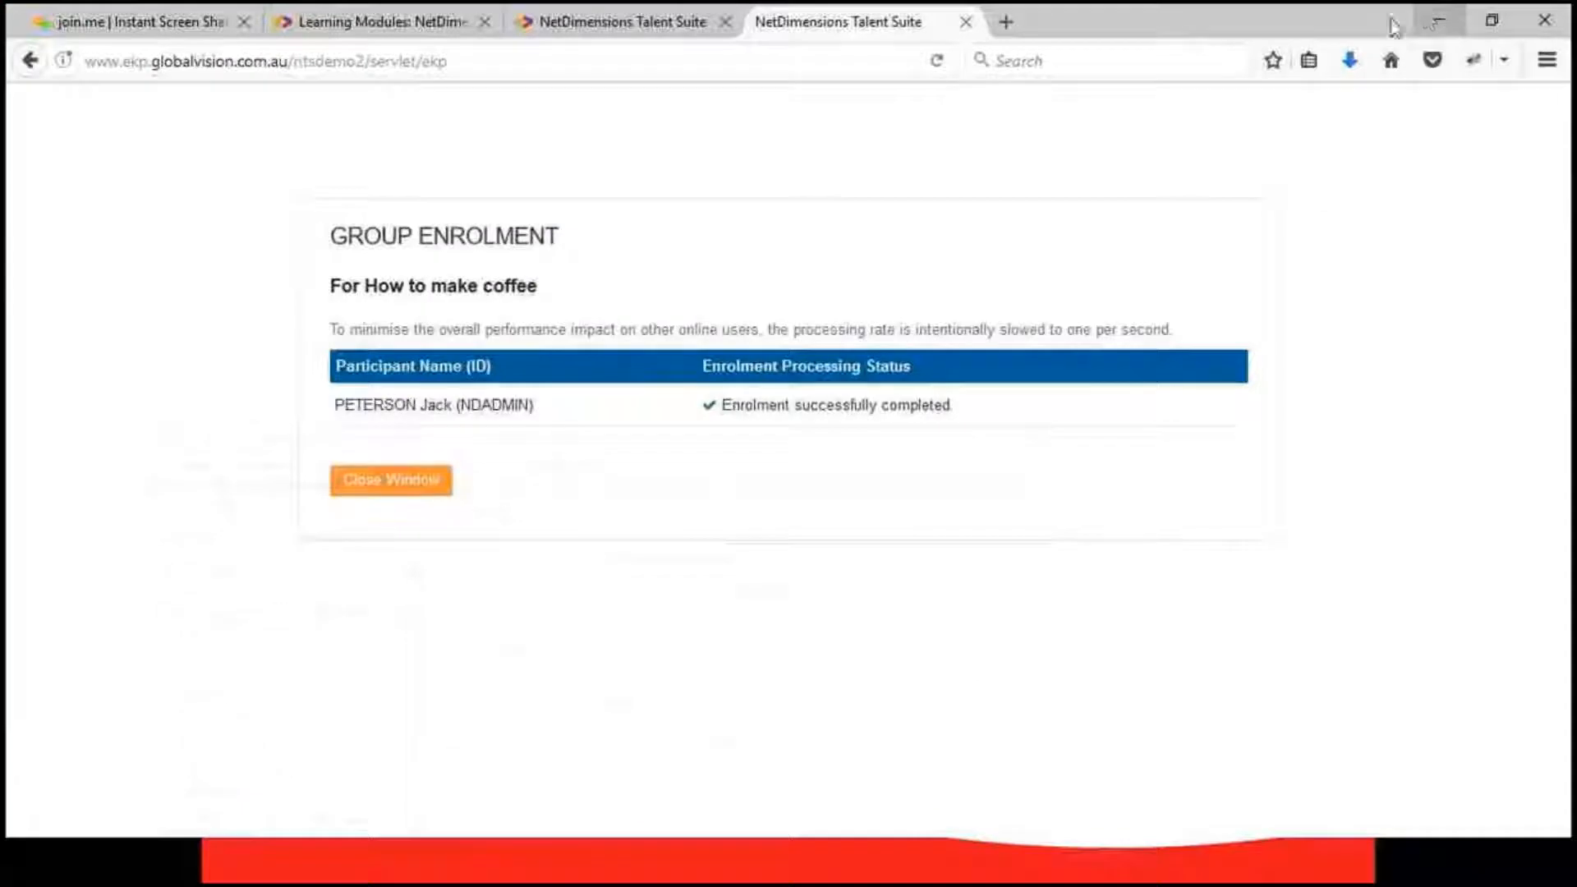
{"action": "left_click", "coordinate": [397, 484]}
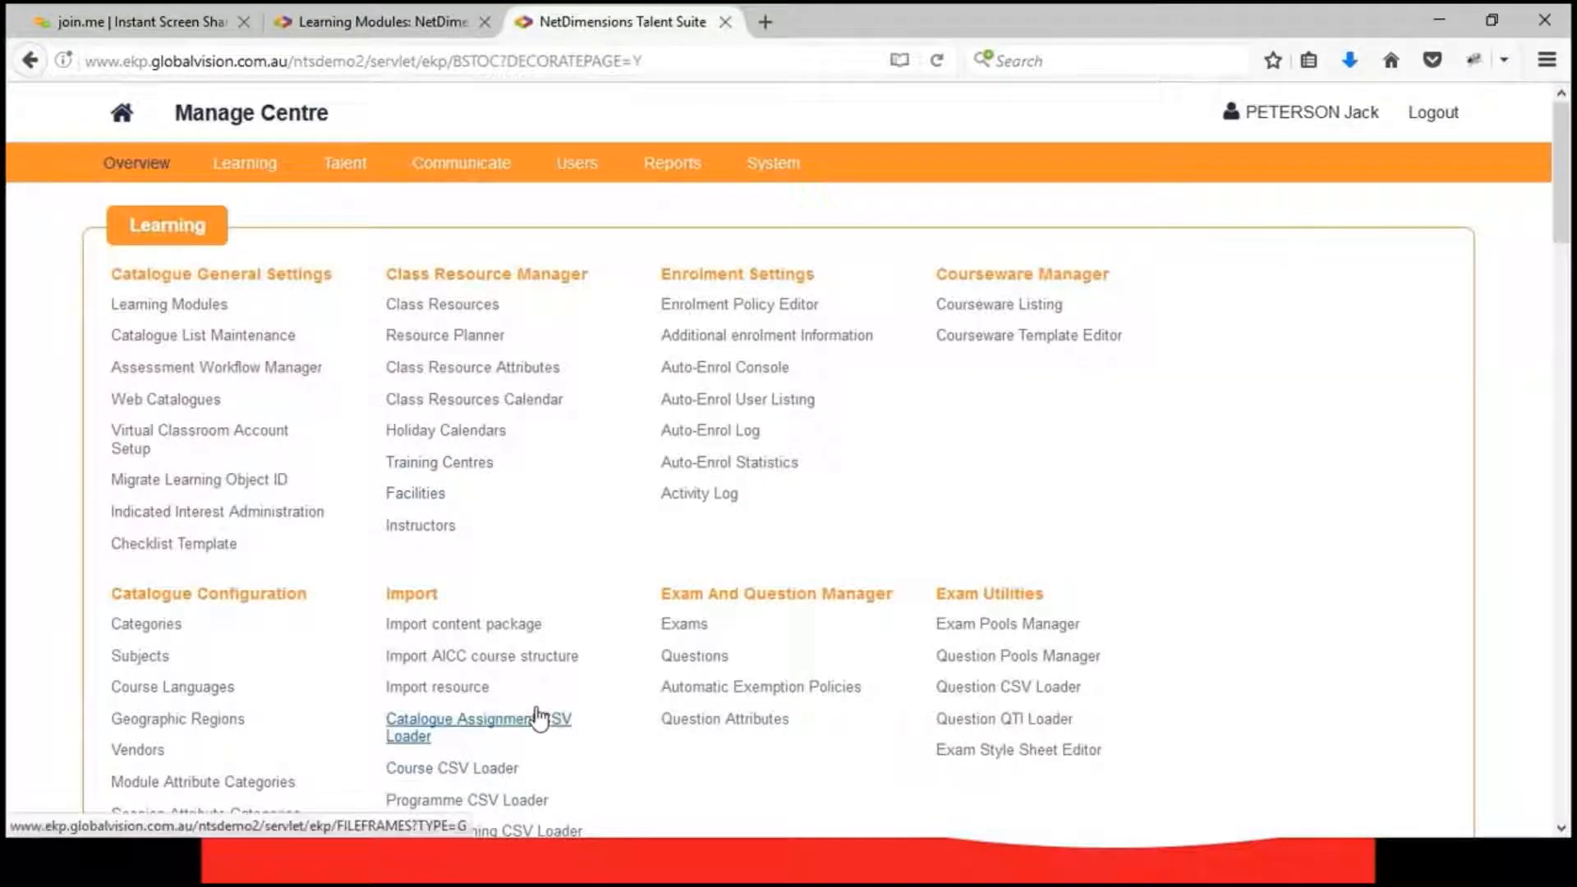
- Return to the Catalogue Editor window and check the session's participants list
{"action": "key", "text": "alt+Tab"}
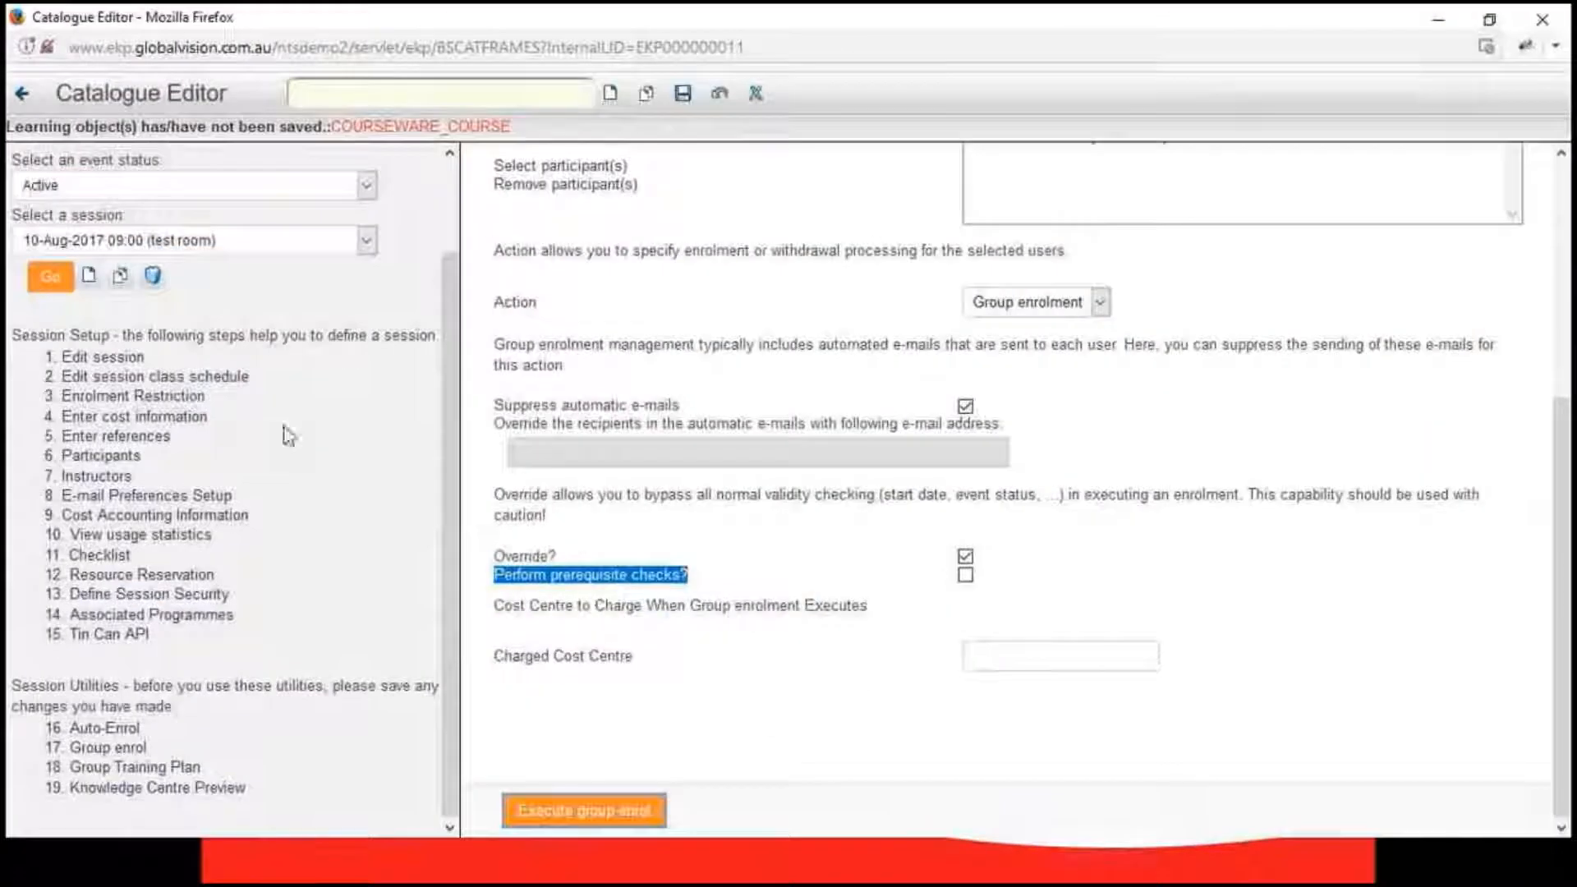
{"action": "left_click", "coordinate": [103, 456]}
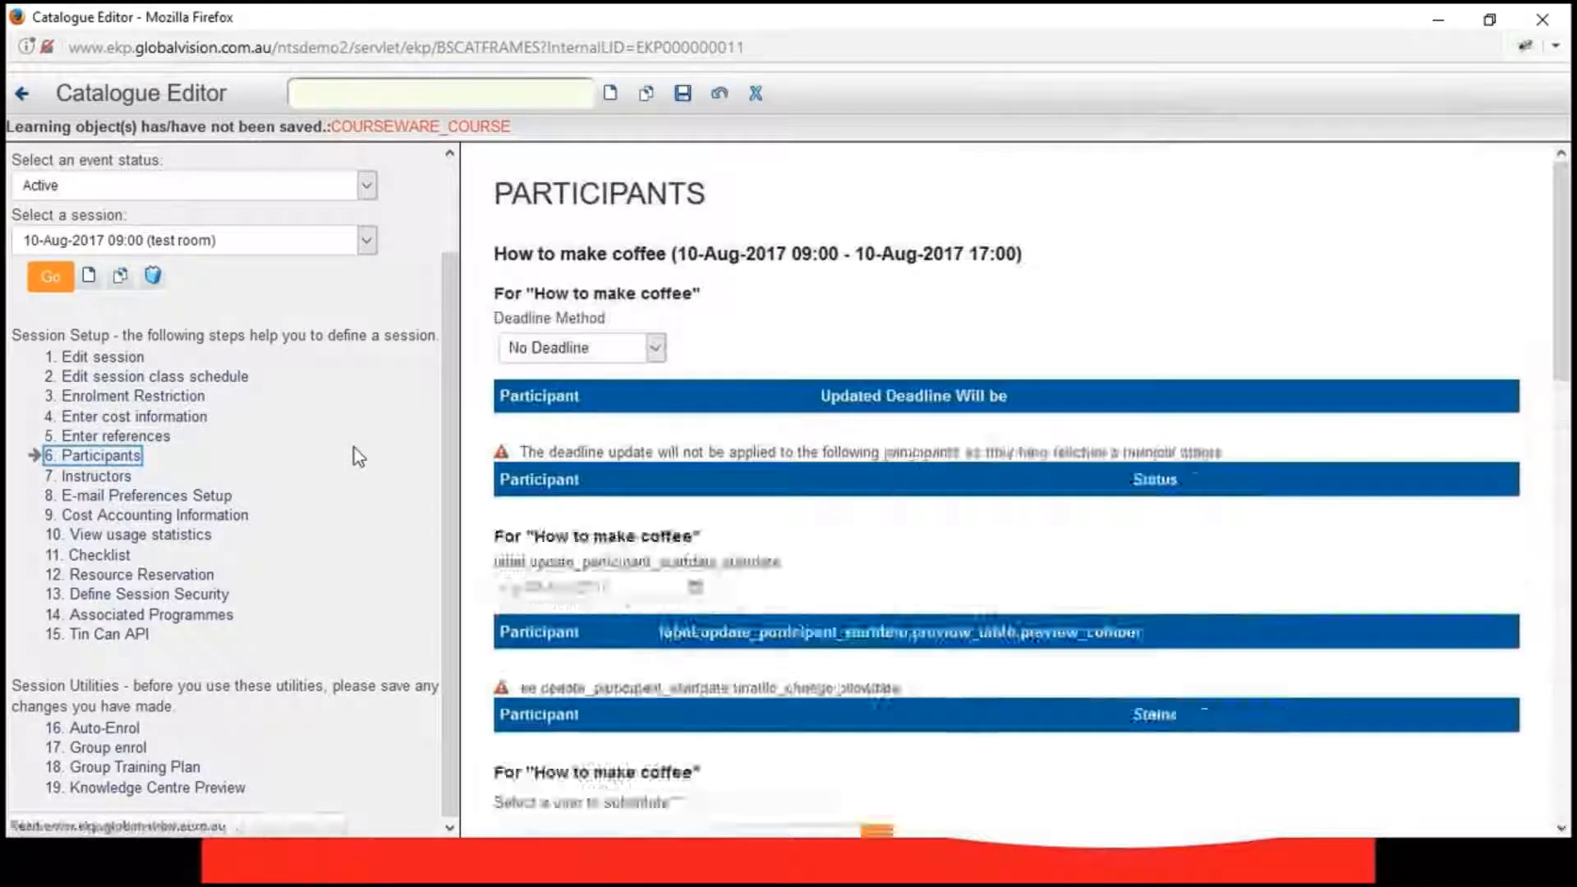
{"action": "scroll", "coordinate": [800, 514], "scroll_direction": "down", "scroll_amount": 2}
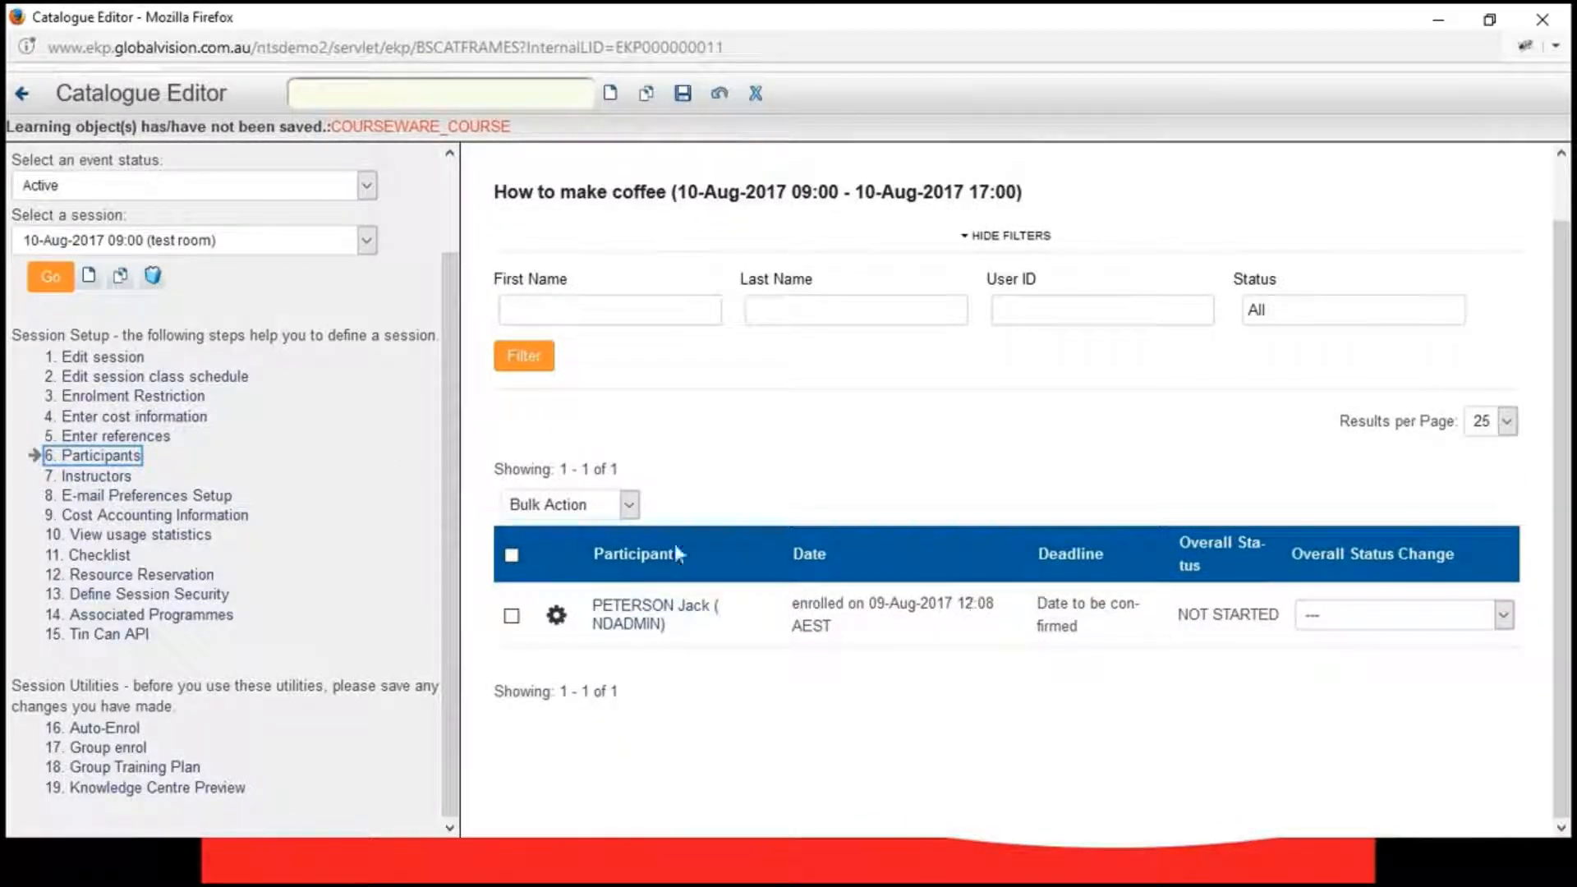
- Reopen the group enrolment utility and add the user found by user ID ndadmin as the selected participant
{"action": "left_click", "coordinate": [107, 748]}
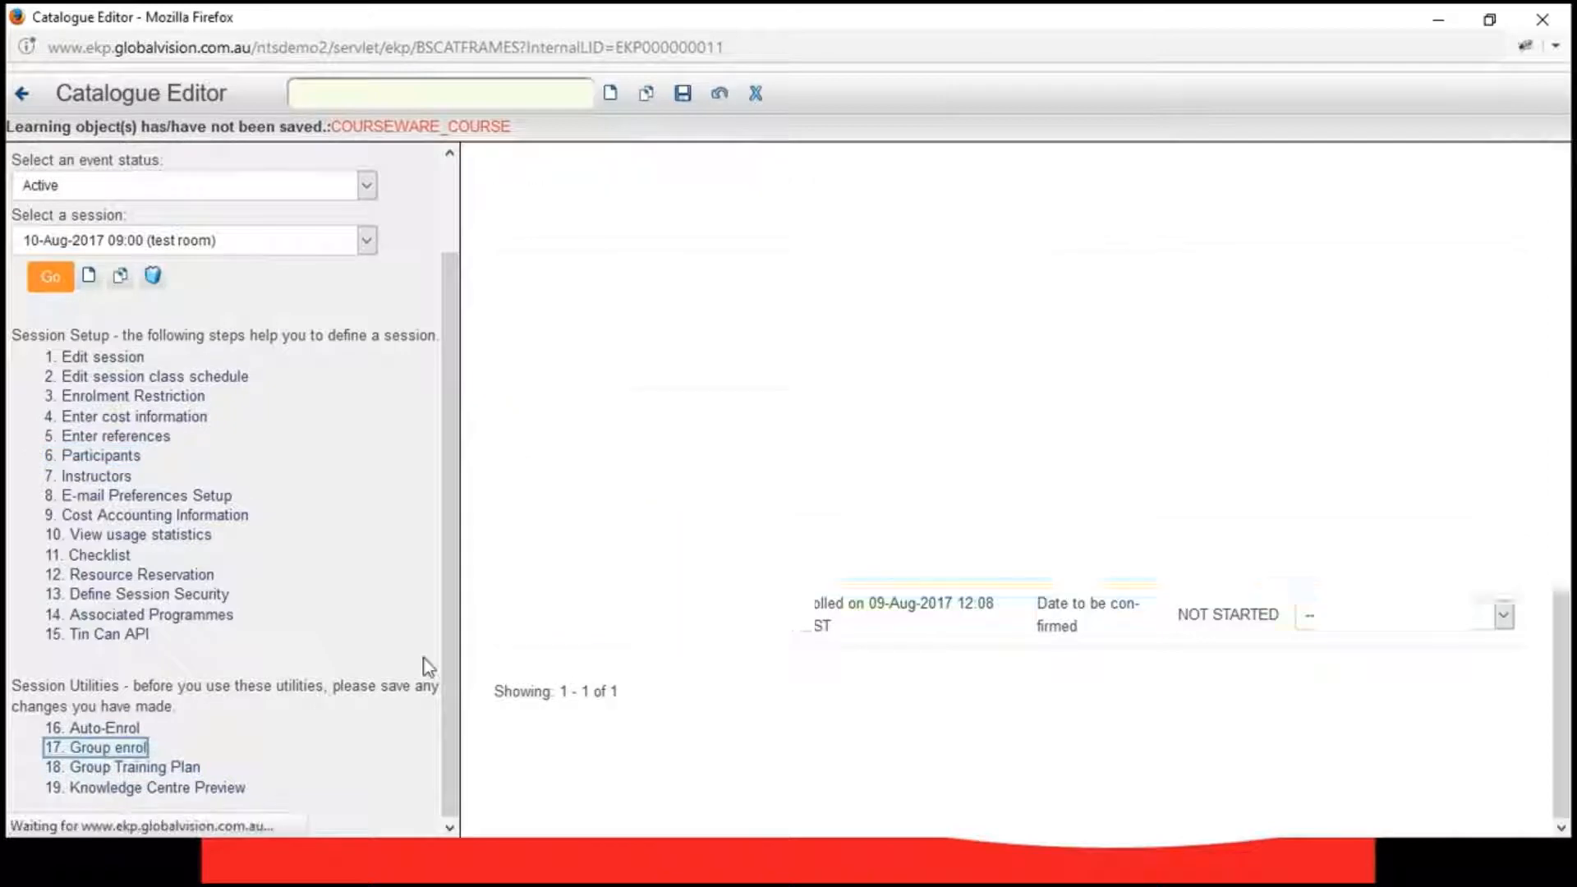
{"action": "scroll", "coordinate": [994, 509], "scroll_direction": "down", "scroll_amount": 2}
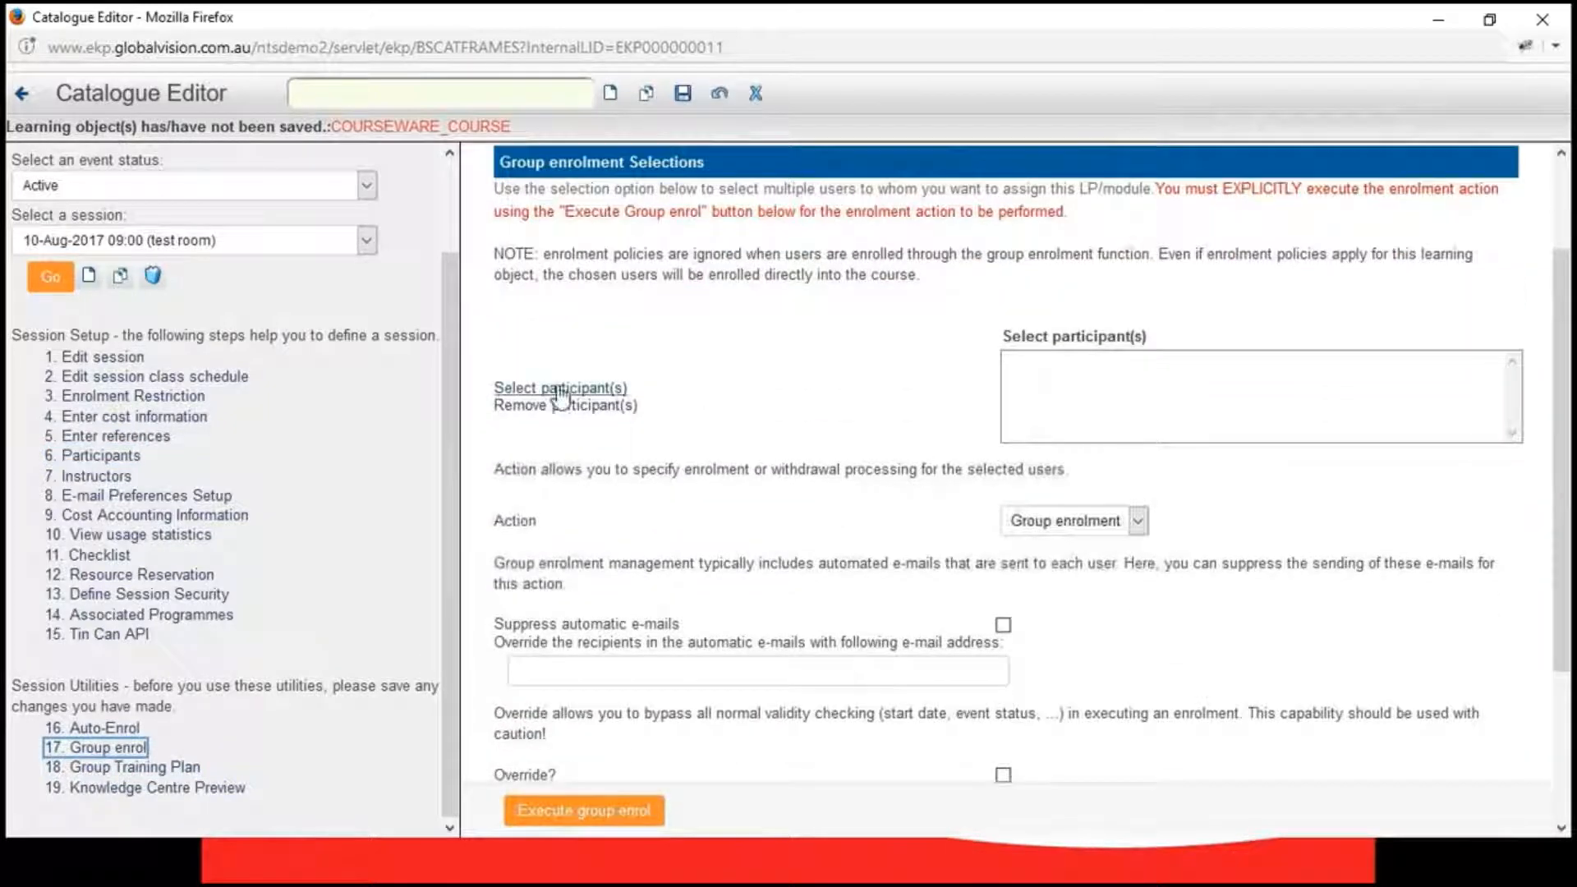
{"action": "left_click", "coordinate": [533, 389]}
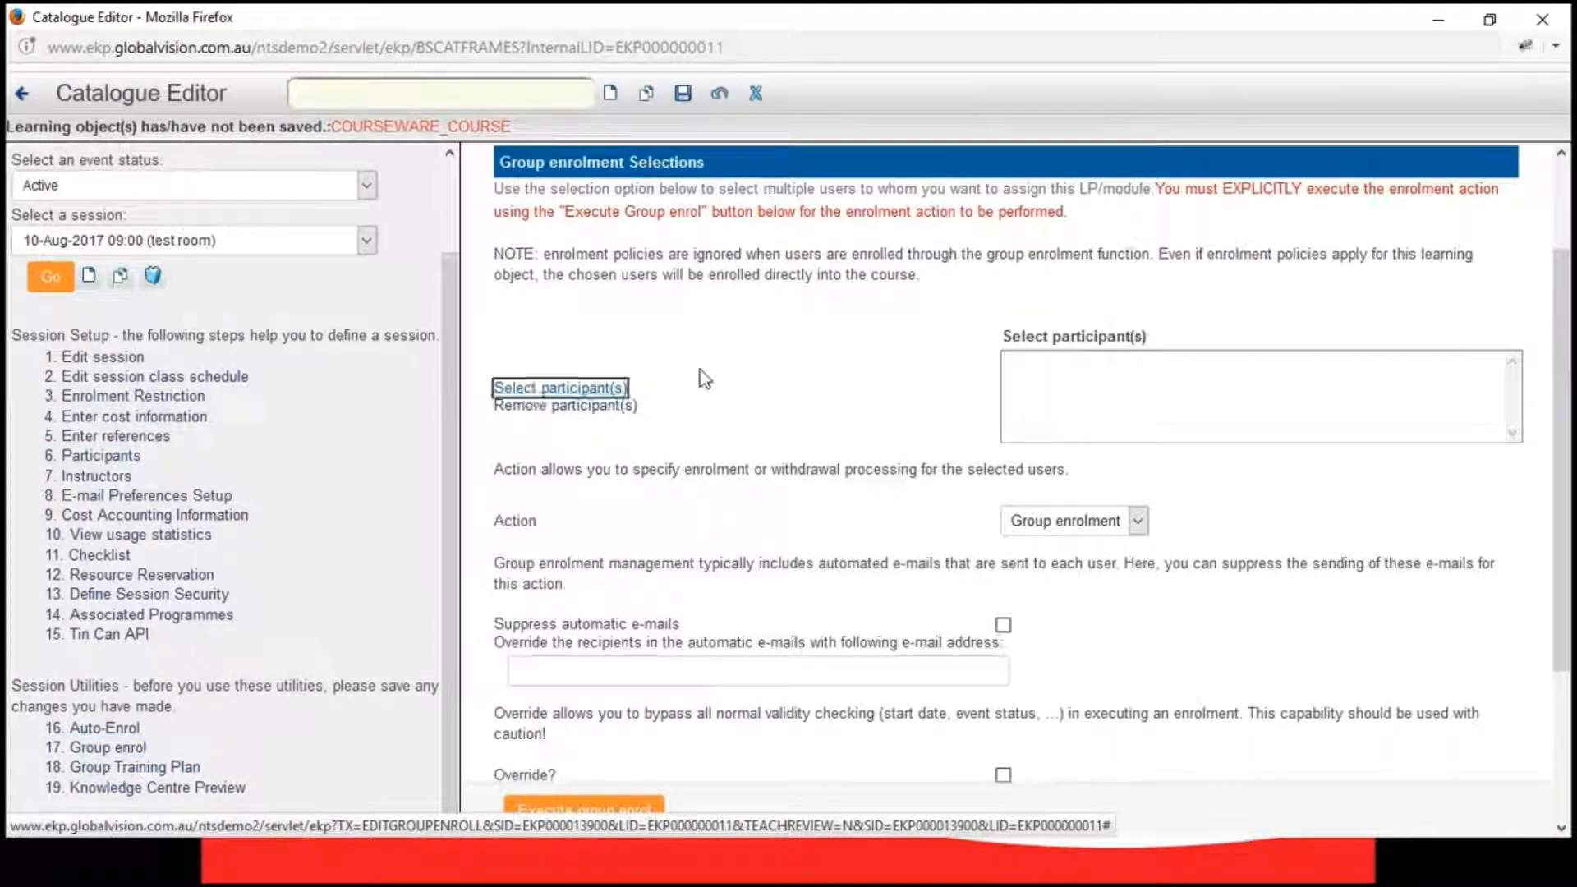
{"action": "left_click", "coordinate": [140, 167]}
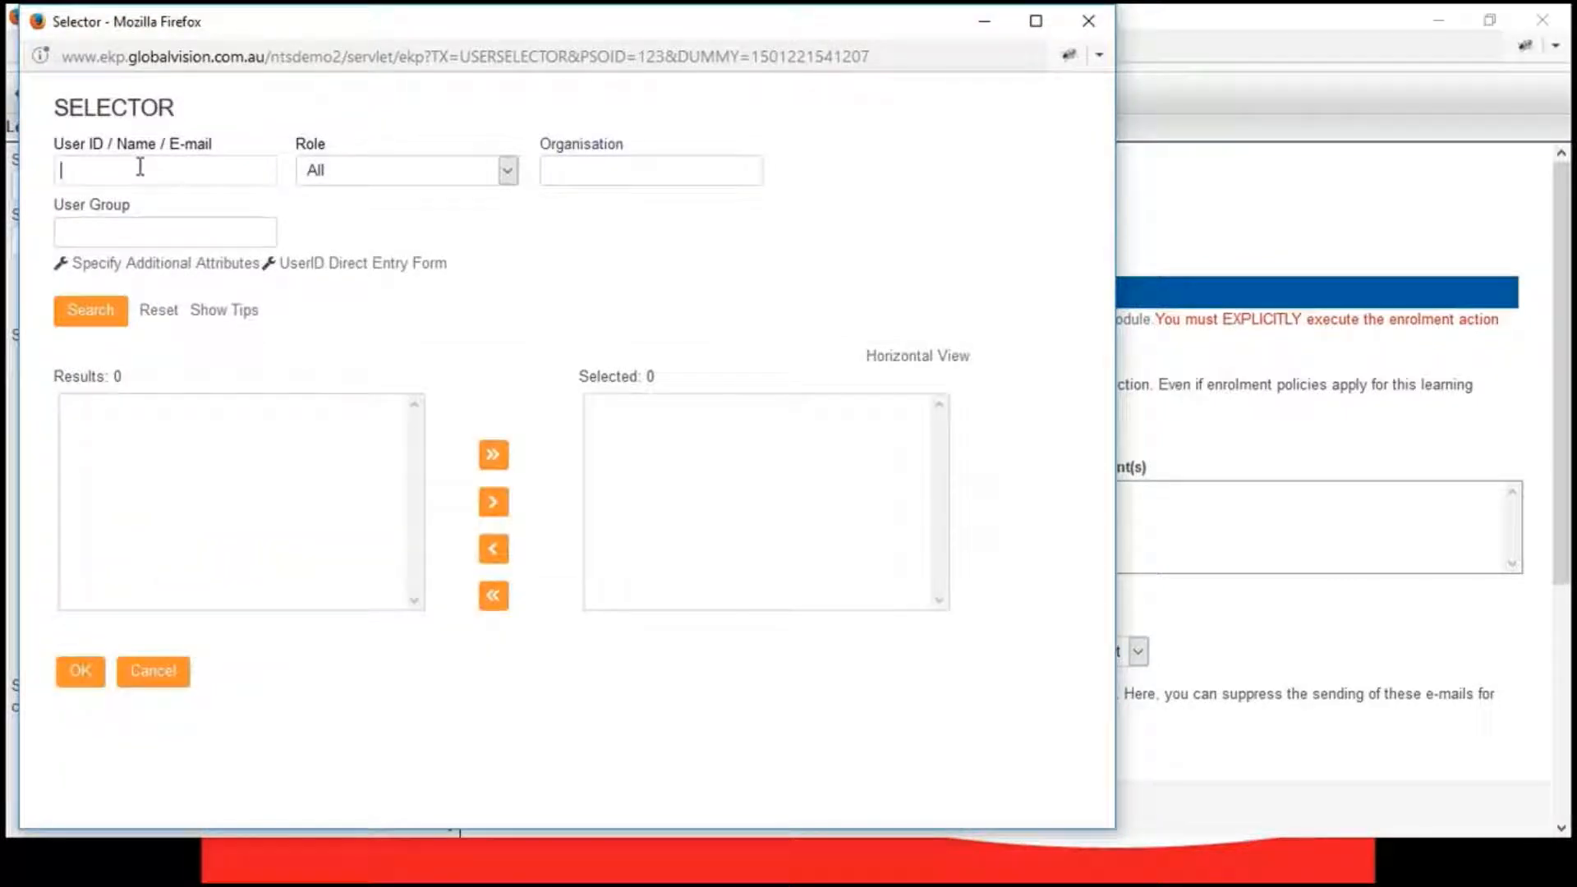
{"action": "type", "text": "ndadmin"}
{"action": "left_click", "coordinate": [91, 310]}
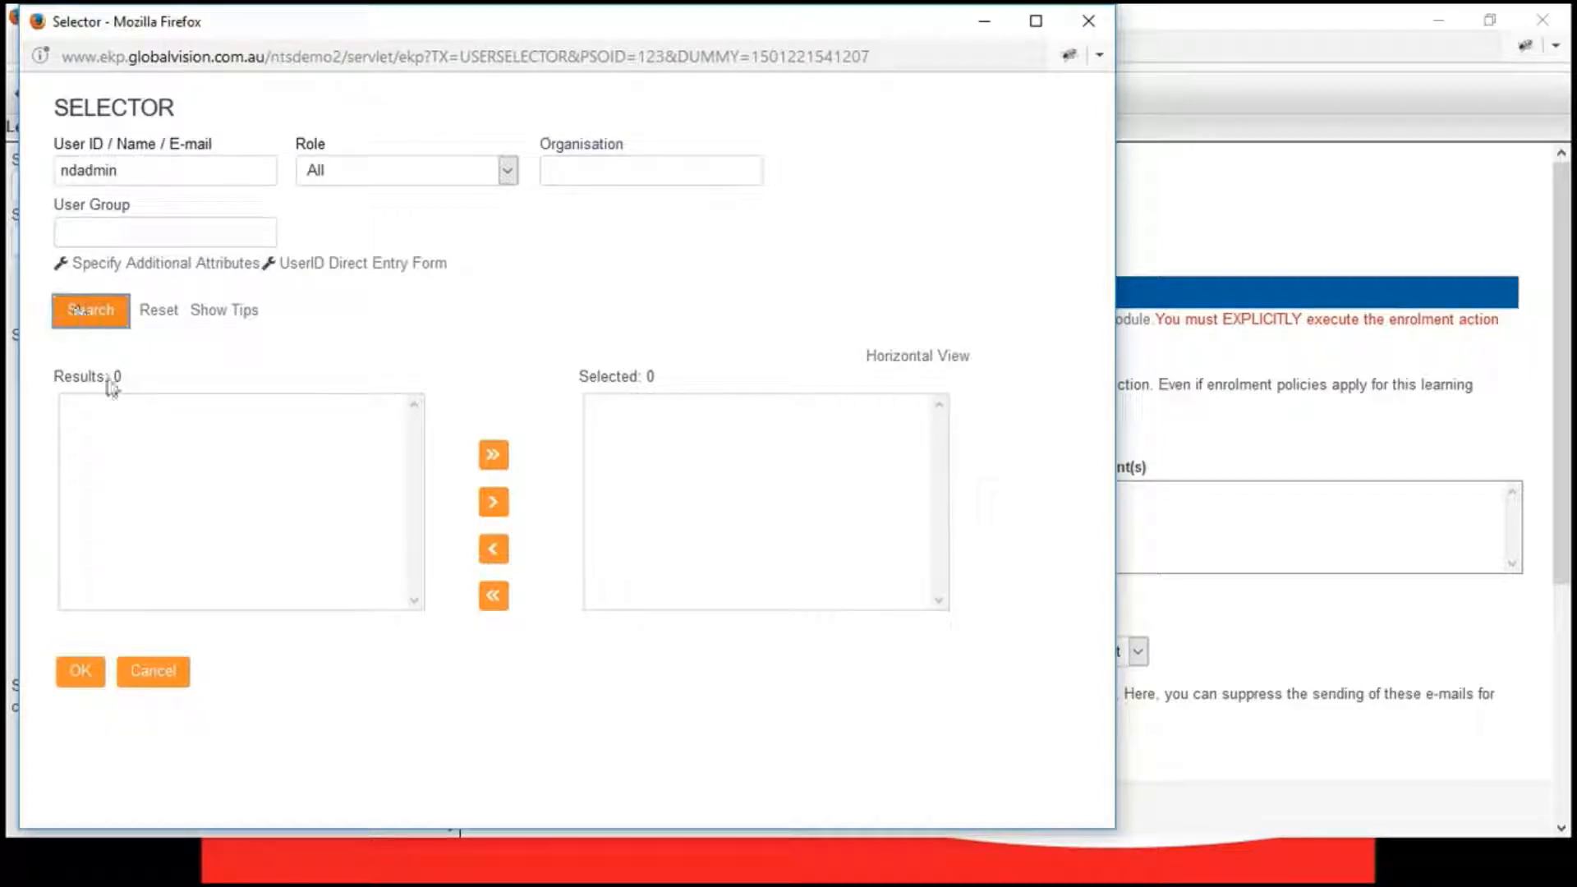
{"action": "double_click", "coordinate": [130, 411]}
{"action": "left_click", "coordinate": [70, 679]}
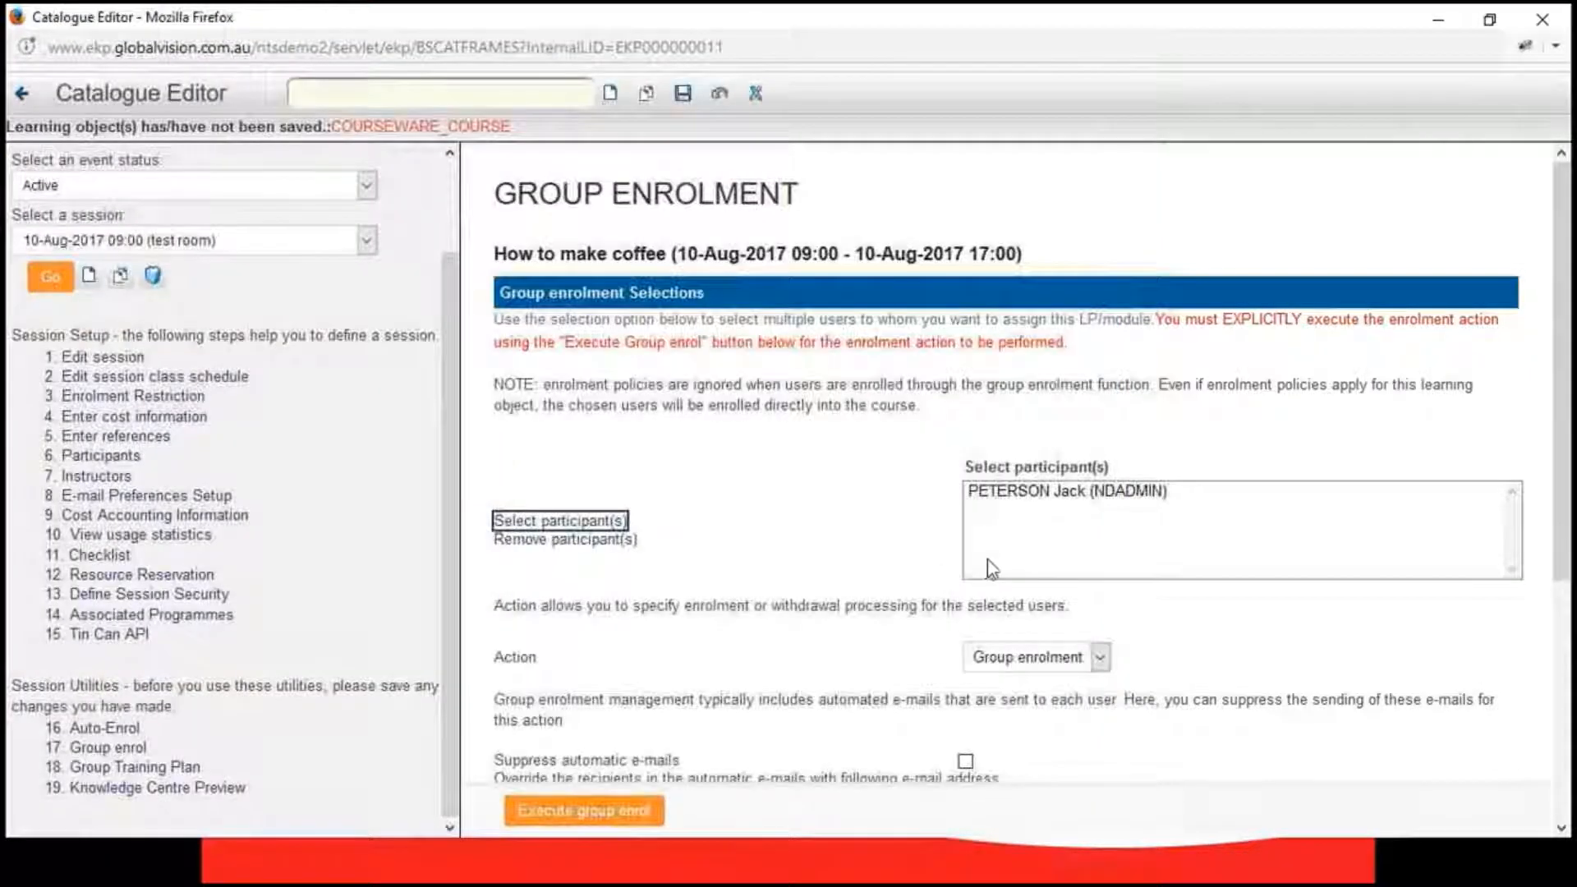
- Set the action for the selected participant to Group Withdrawal and review the form's settings
{"action": "scroll", "coordinate": [990, 567], "scroll_direction": "down", "scroll_amount": 4}
{"action": "left_click", "coordinate": [1101, 304]}
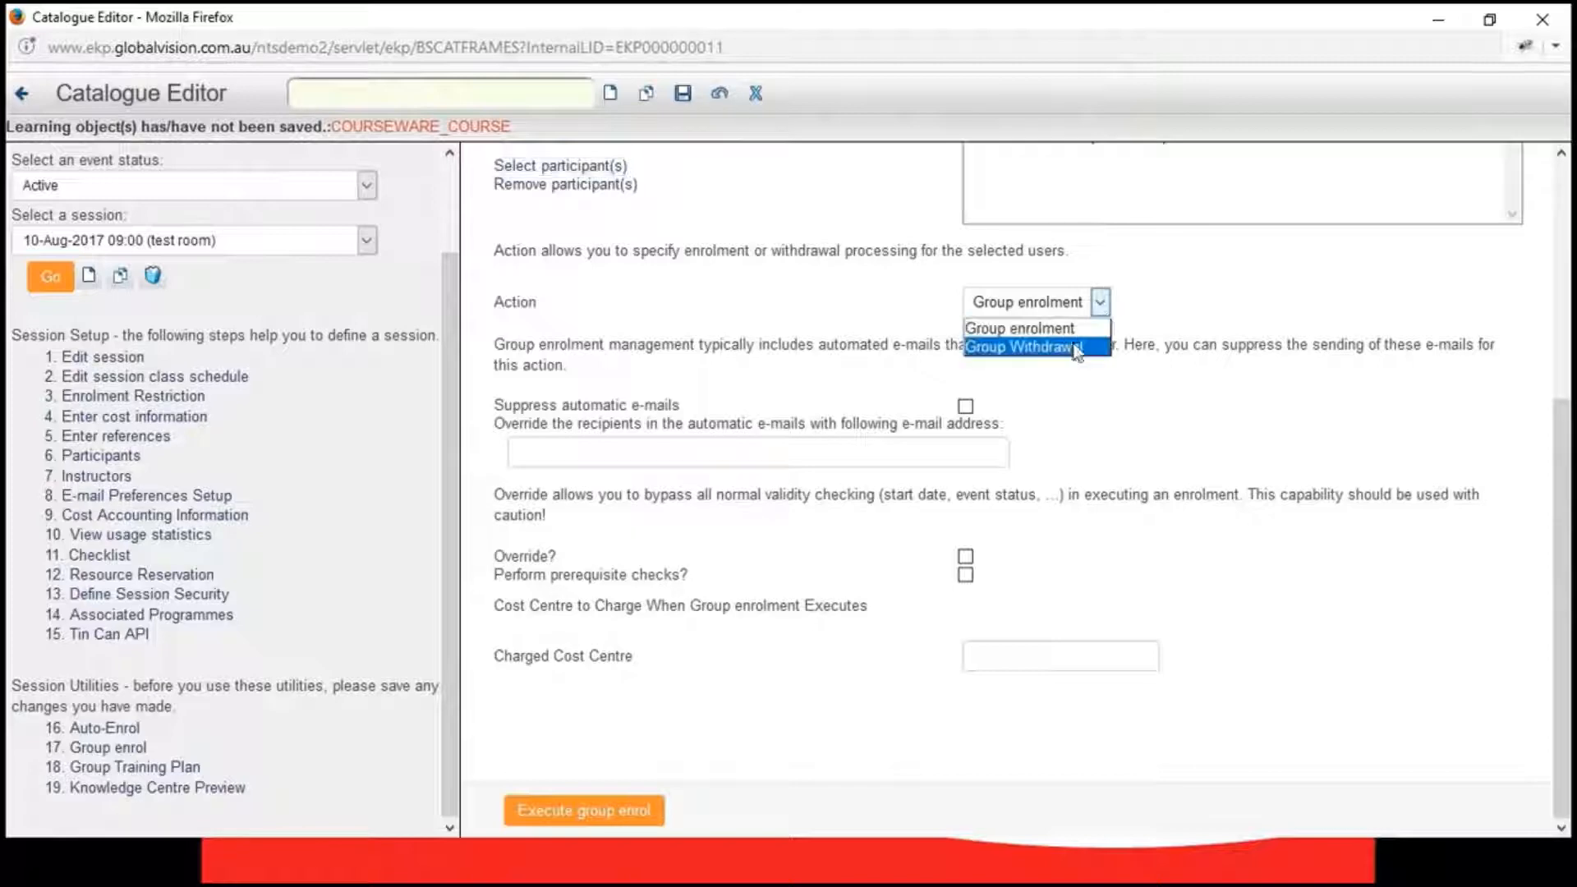
{"action": "left_click", "coordinate": [1076, 348]}
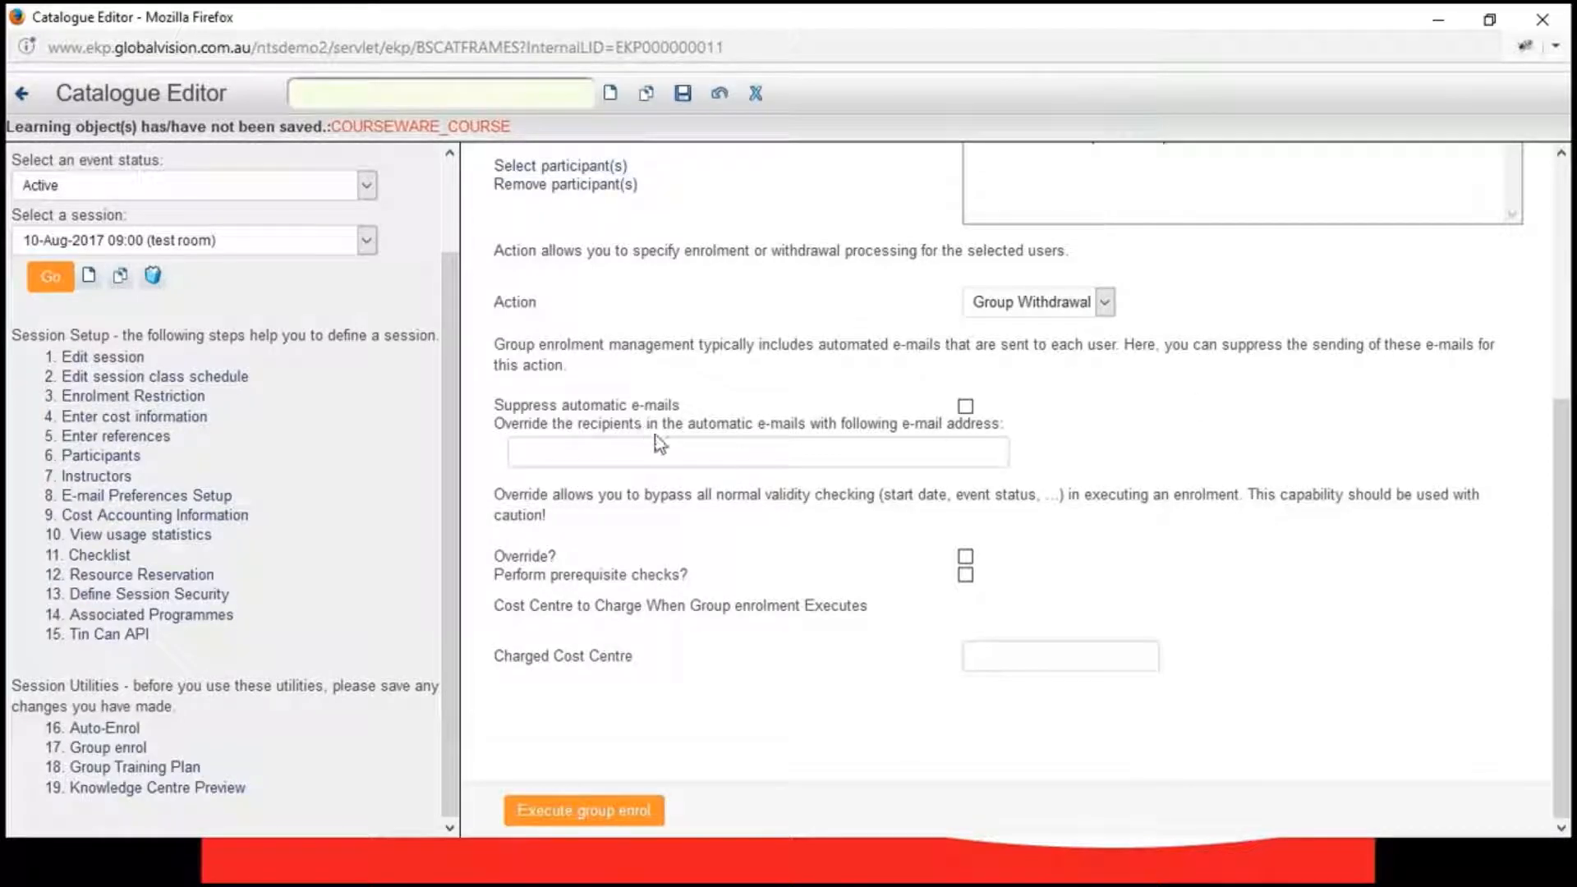
{"action": "scroll", "coordinate": [800, 530], "scroll_direction": "up", "scroll_amount": 4}
{"action": "scroll", "coordinate": [800, 531], "scroll_direction": "down", "scroll_amount": 4}
{"action": "scroll", "coordinate": [797, 432], "scroll_direction": "up", "scroll_amount": 2}
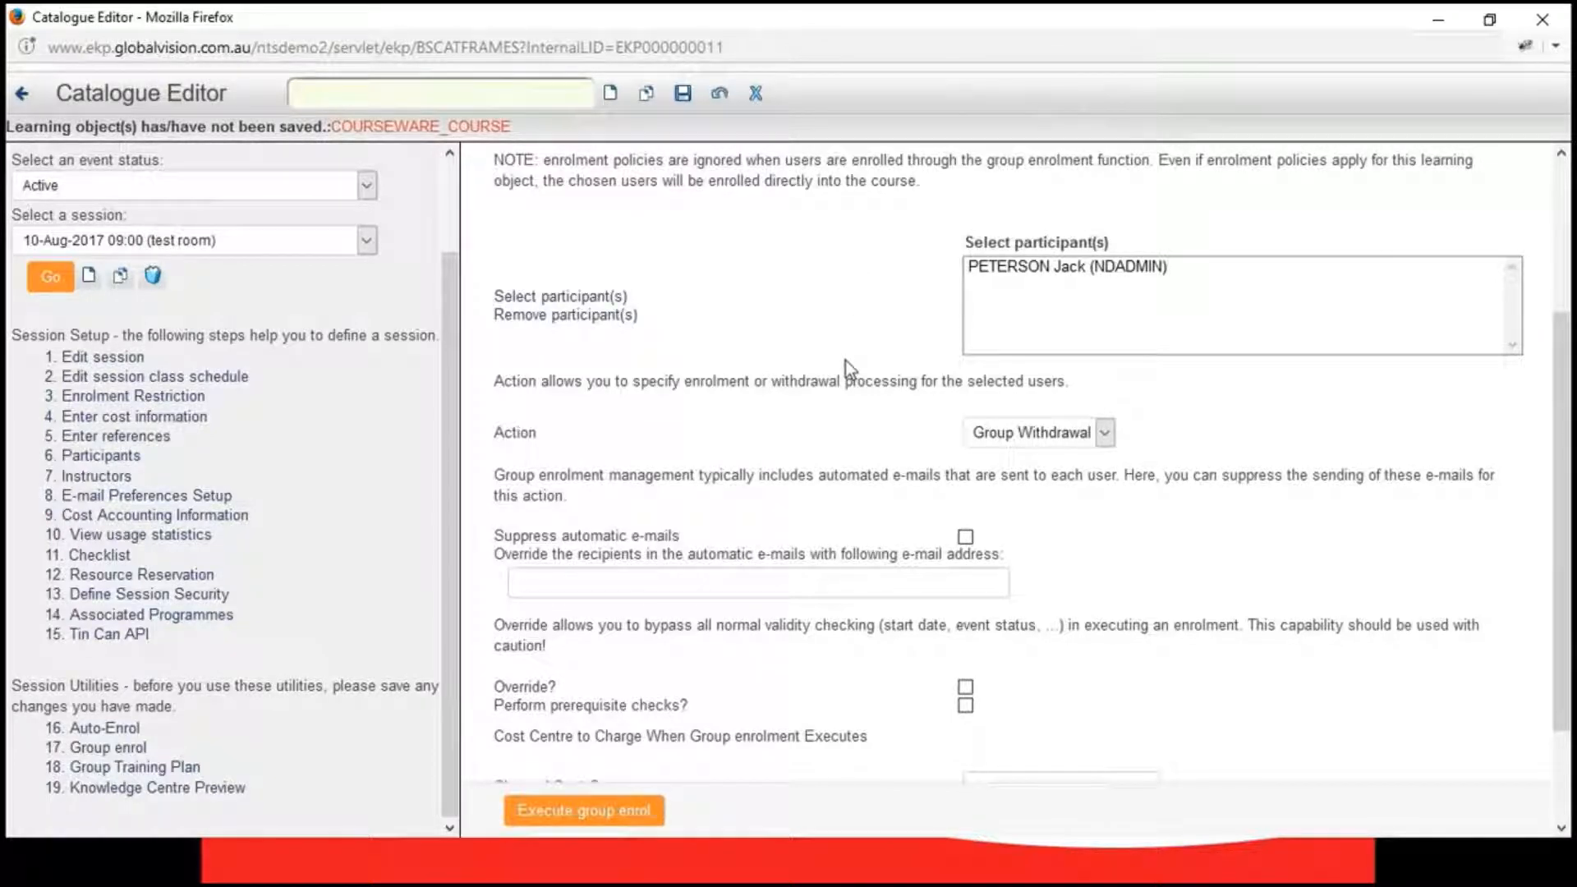
{"action": "scroll", "coordinate": [846, 361], "scroll_direction": "down", "scroll_amount": 3}
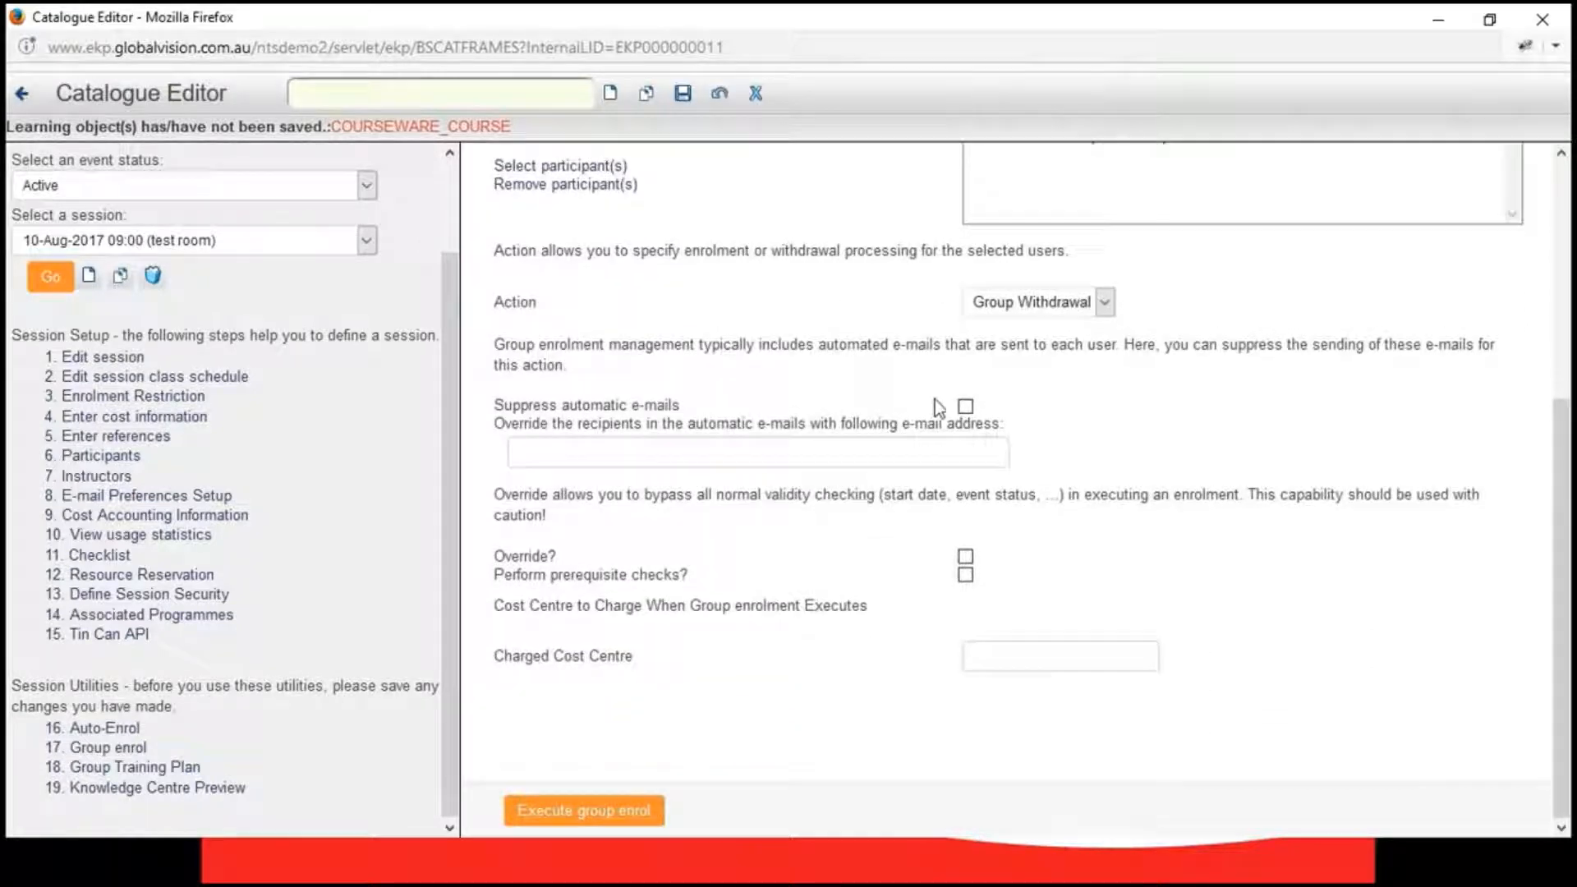
- Suppress automatic e-mails, enable Override and execute the group withdrawal, closing its results window
{"action": "left_click", "coordinate": [966, 406]}
{"action": "left_click", "coordinate": [965, 556]}
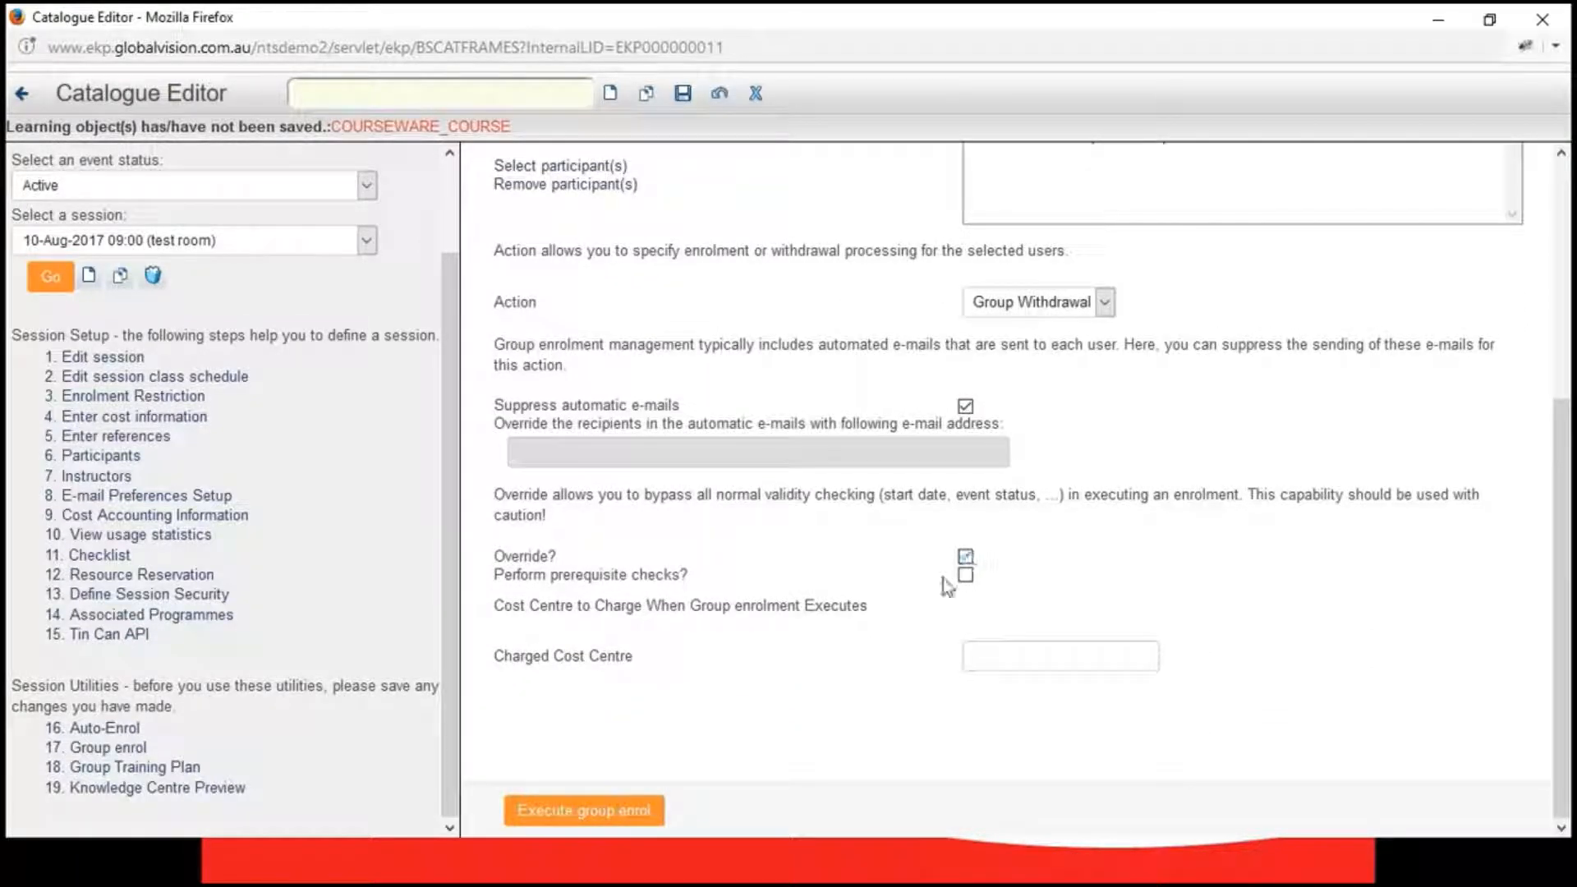
{"action": "left_click", "coordinate": [624, 813]}
{"action": "left_click", "coordinate": [803, 399]}
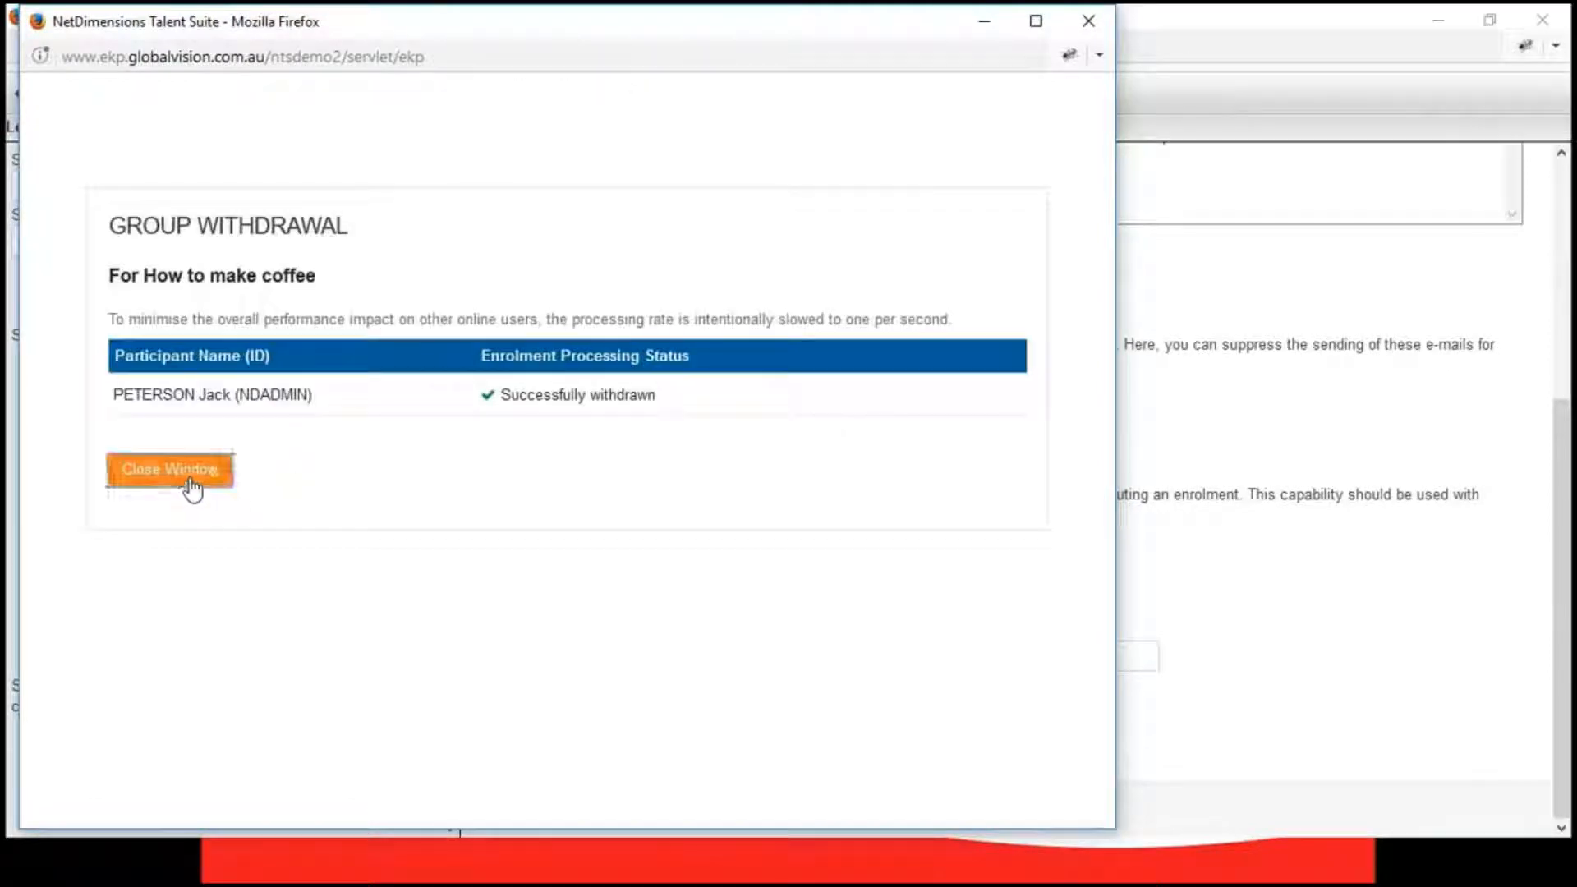
{"action": "left_click", "coordinate": [171, 470]}
- Save the course and reopen the session's participants list
{"action": "left_click", "coordinate": [683, 93]}
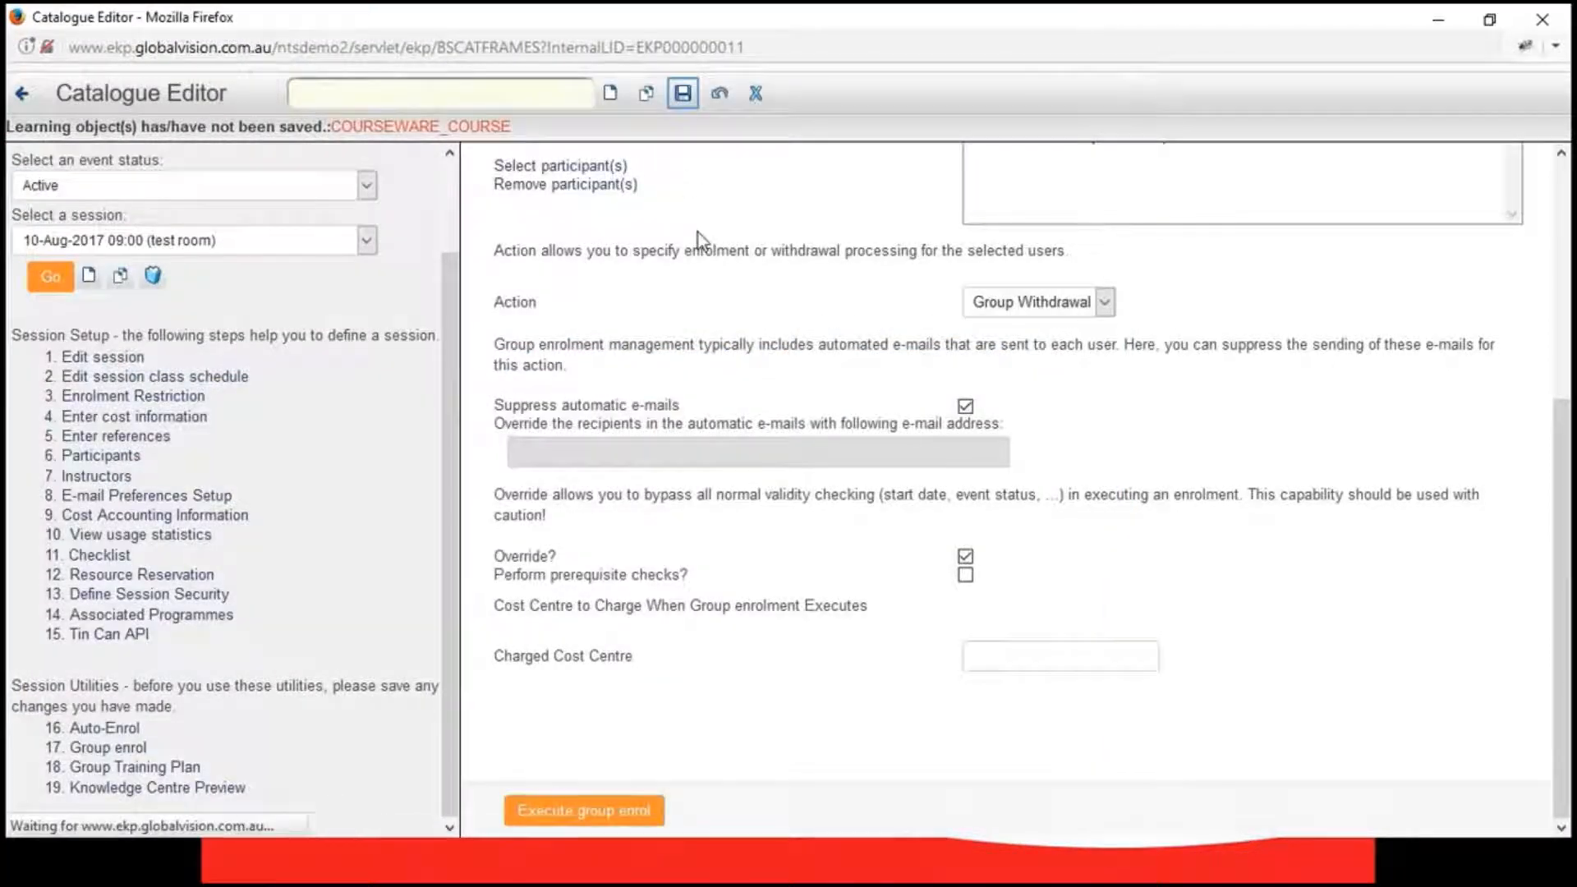
{"action": "left_click", "coordinate": [100, 456]}
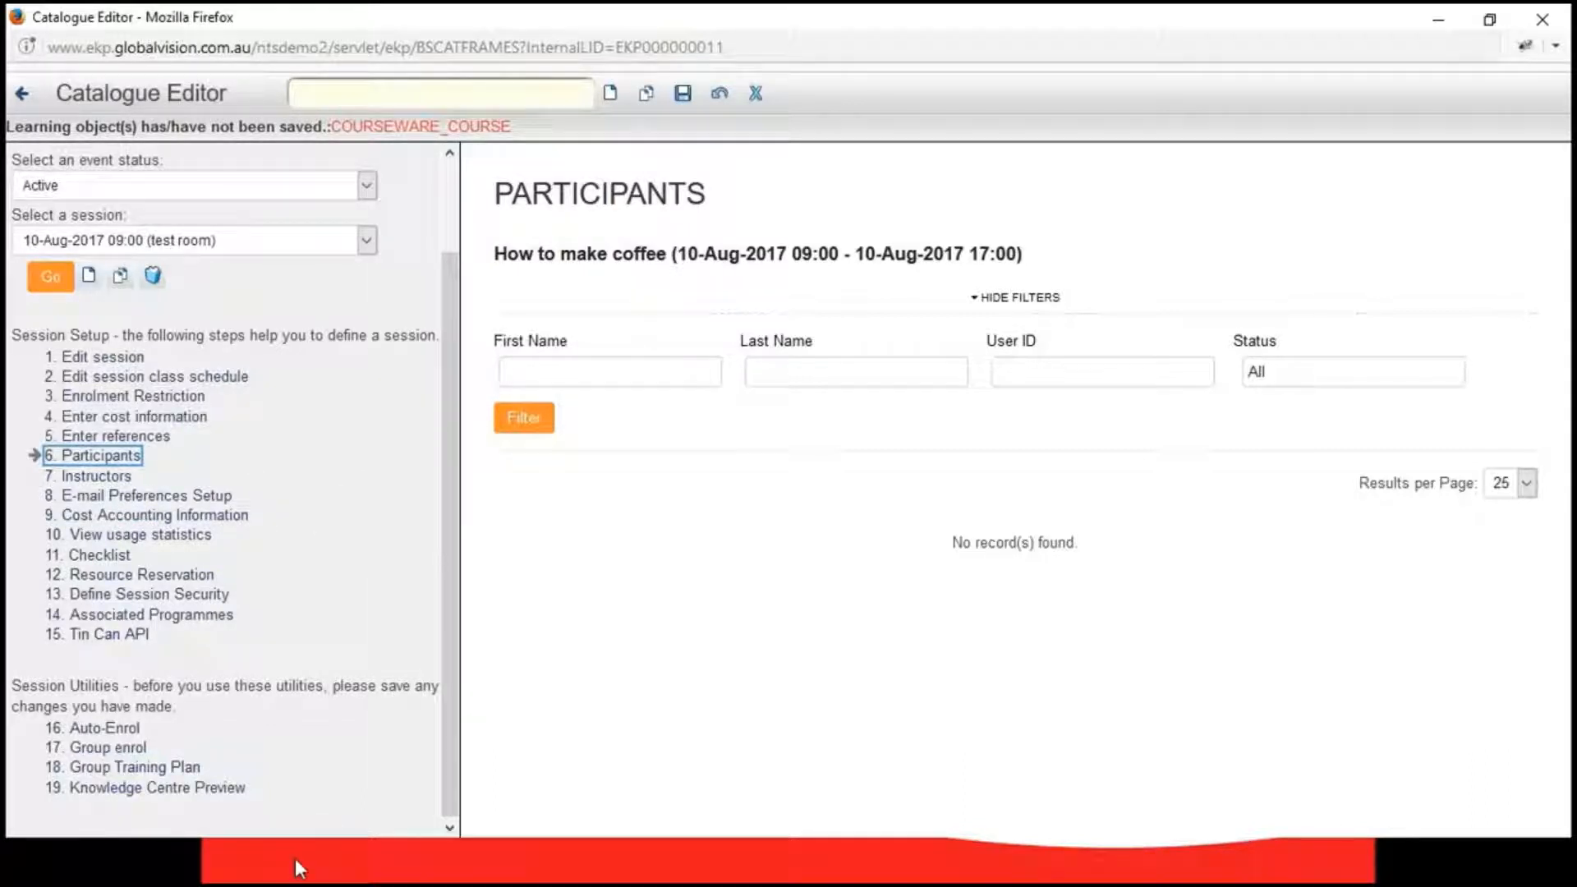
- Switch to the PowerPoint slide show to consult the Enrolment Management slide, and return to the Catalogue Editor
{"action": "left_click", "coordinate": [376, 861]}
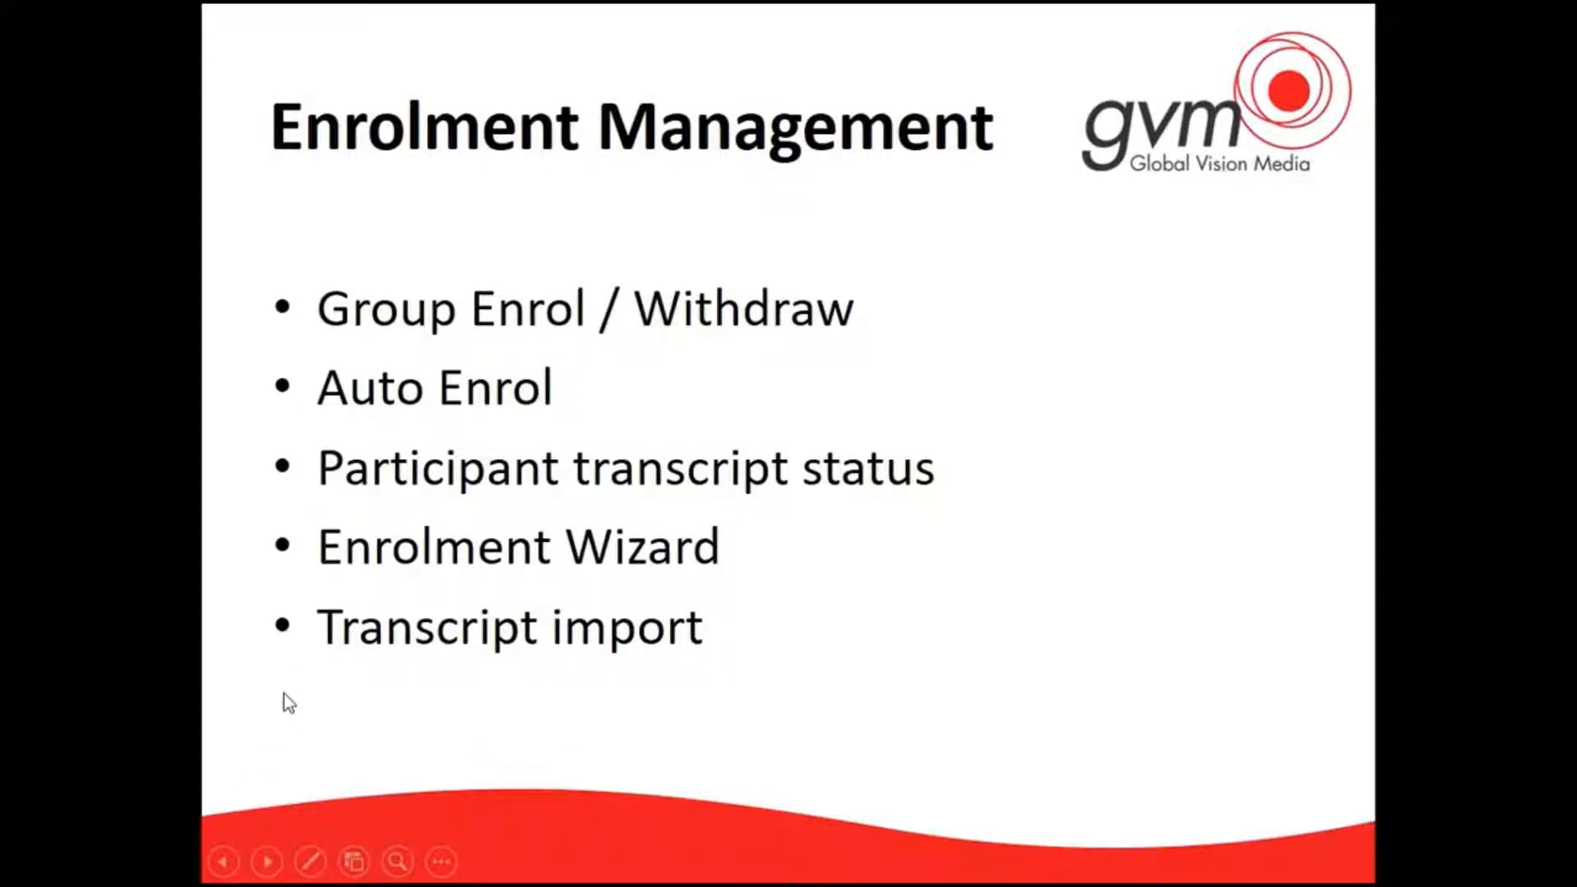
{"action": "key", "text": "alt+Tab"}
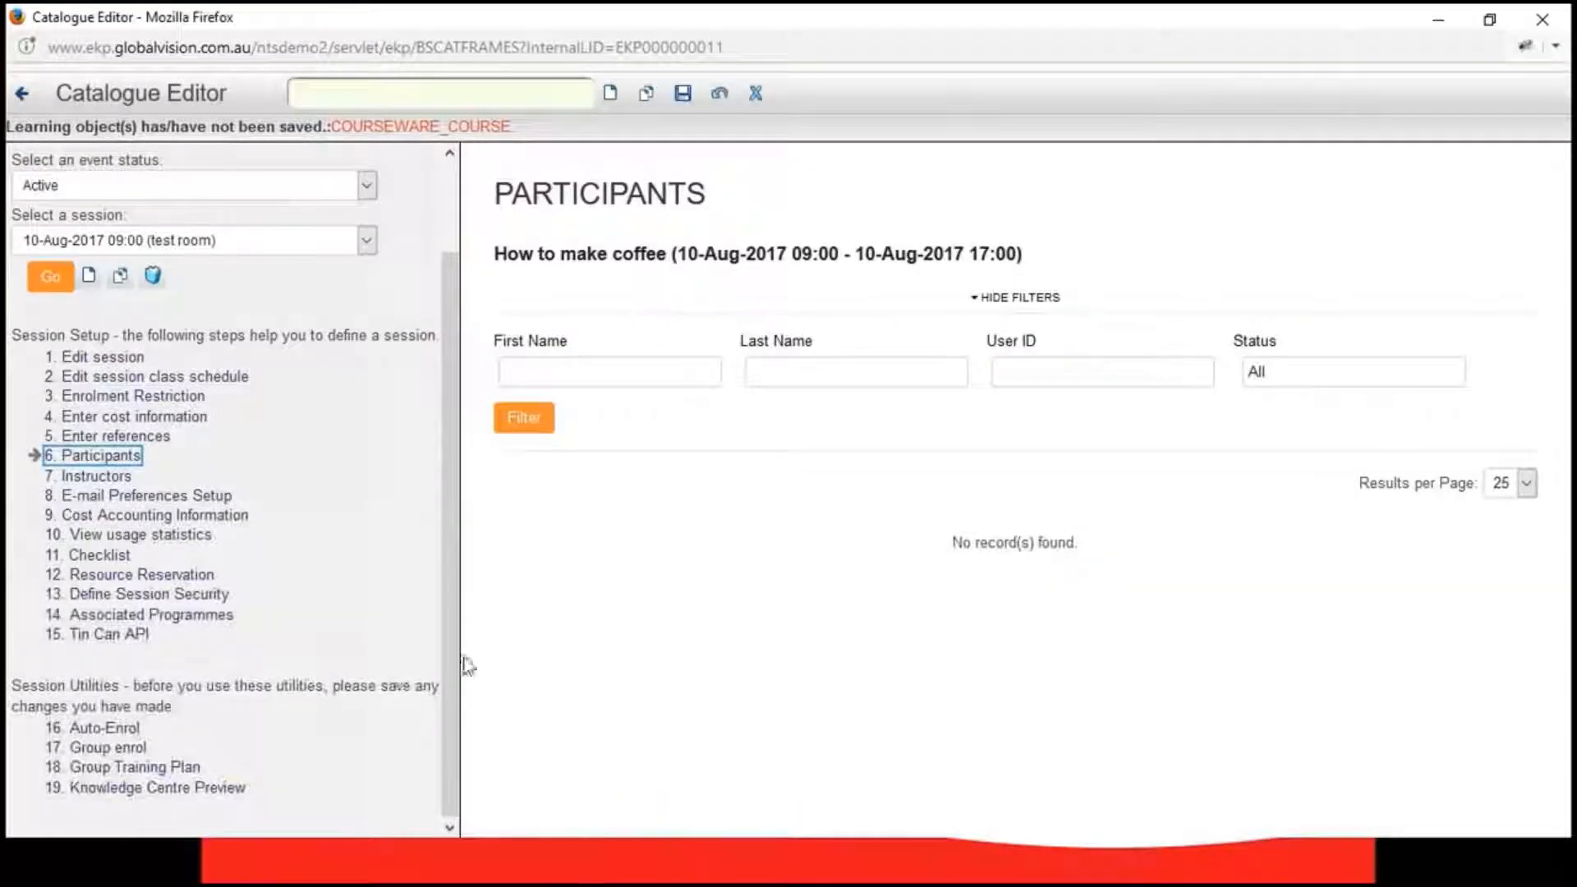
- Open the session's Auto-Enrol properties and target the ALL organisation, including it as the Organisation criterion
{"action": "left_click", "coordinate": [93, 728]}
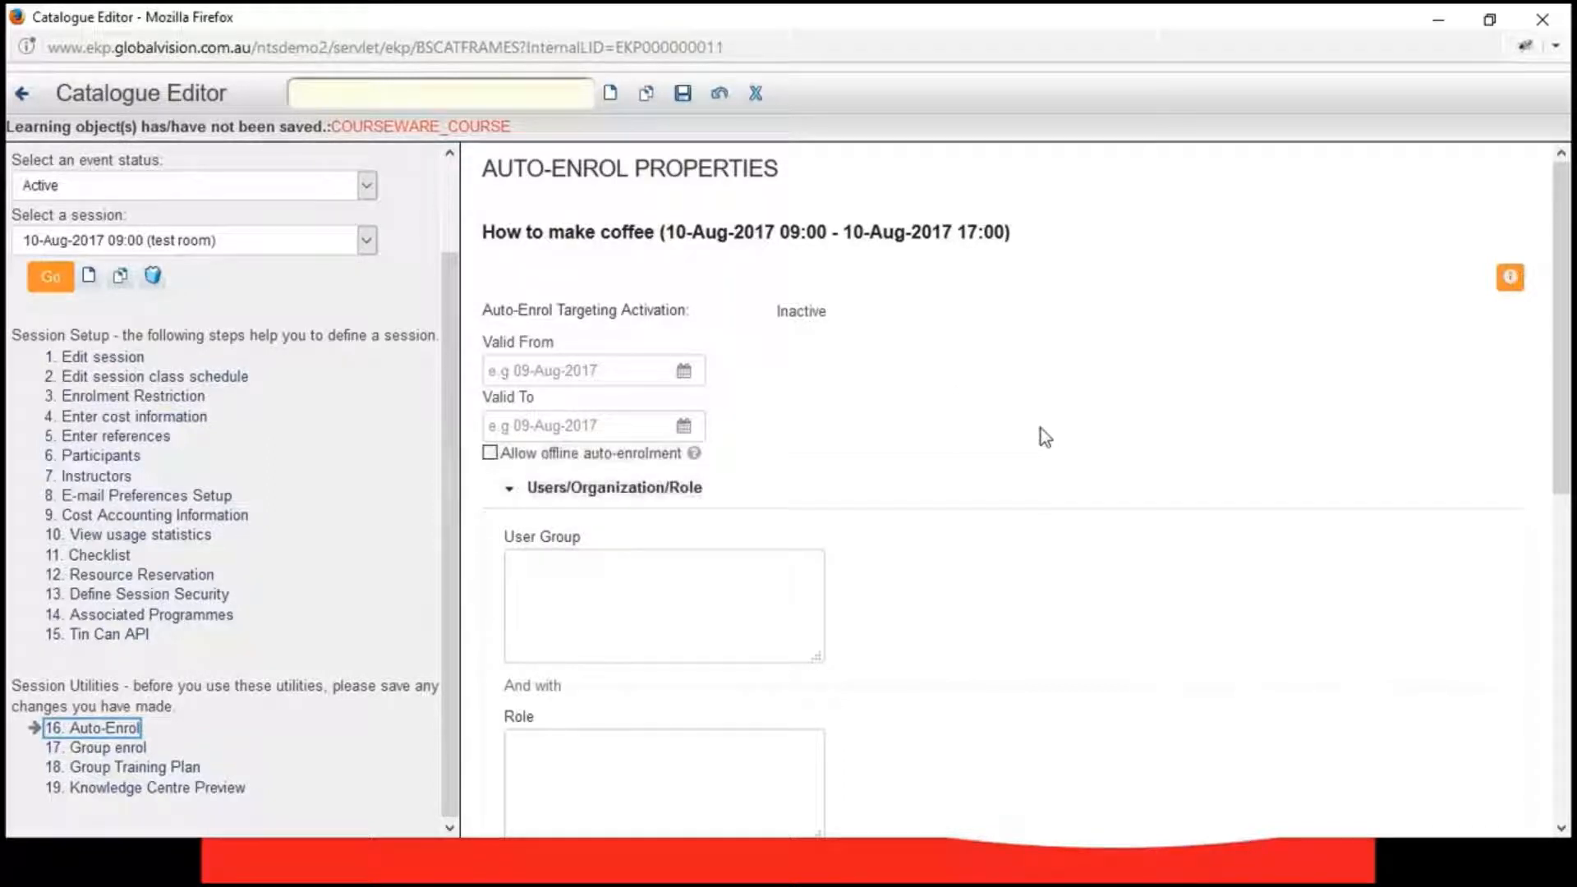
{"action": "scroll", "coordinate": [1041, 429], "scroll_direction": "down", "scroll_amount": 3}
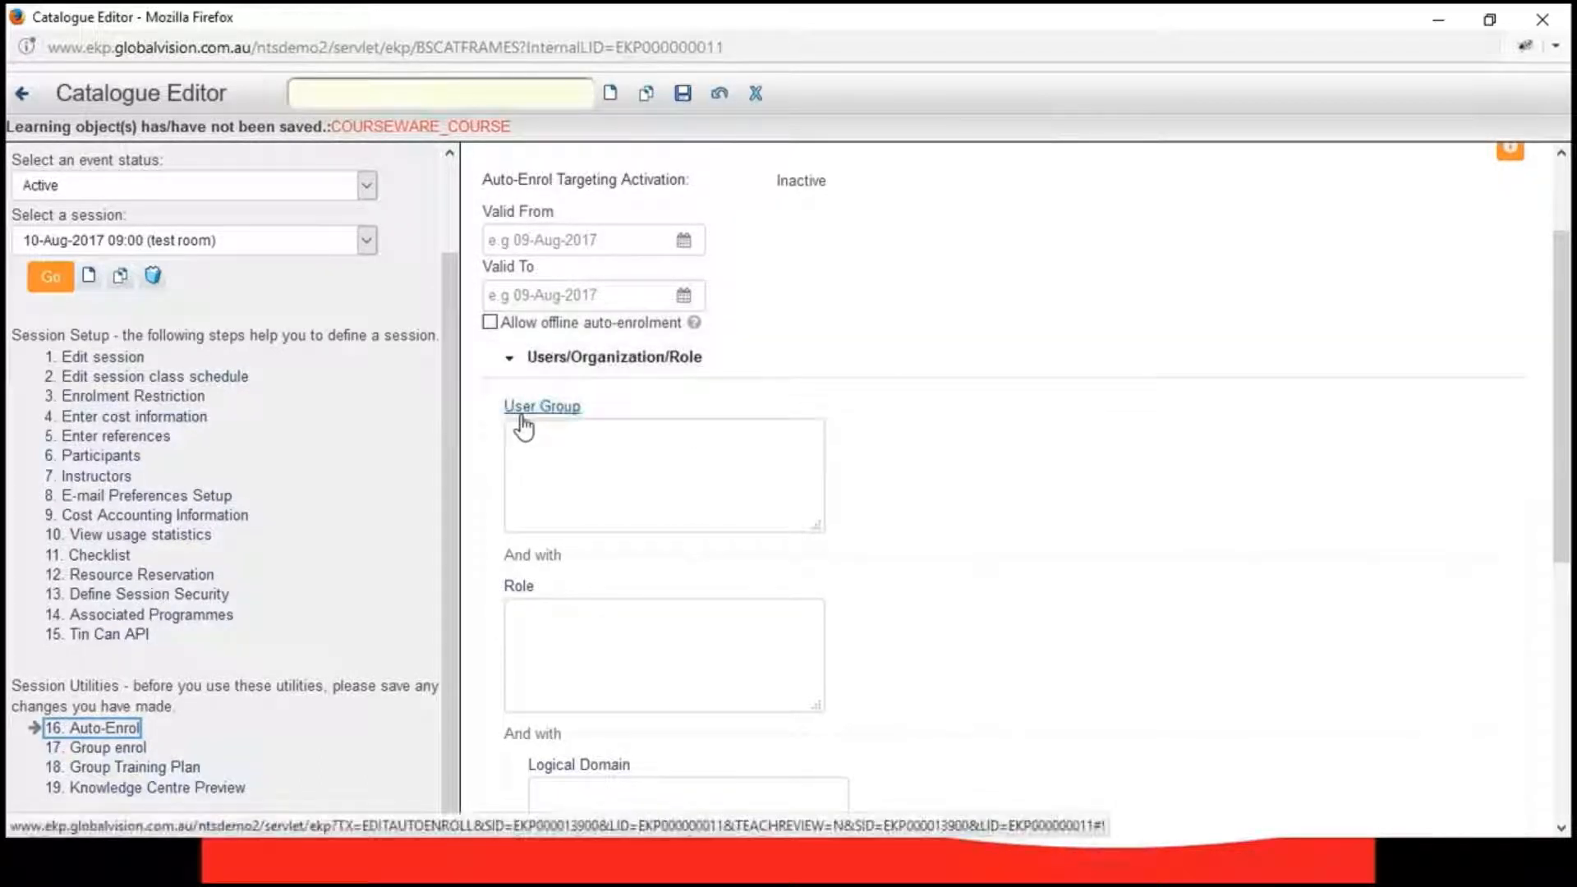
{"action": "scroll", "coordinate": [982, 591], "scroll_direction": "down", "scroll_amount": 5}
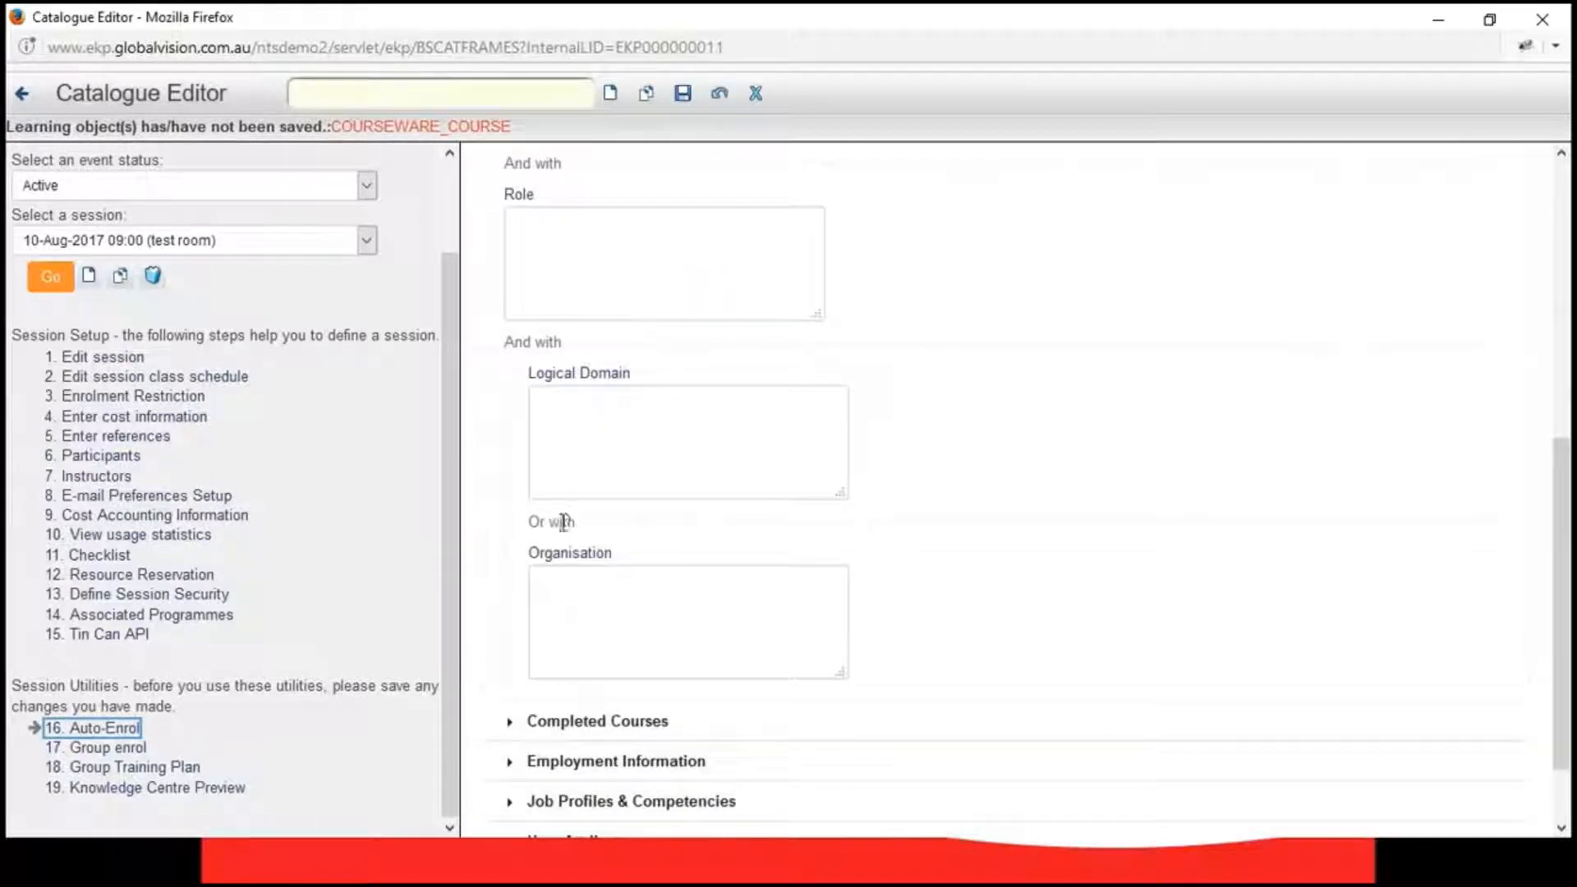
{"action": "left_click", "coordinate": [593, 559]}
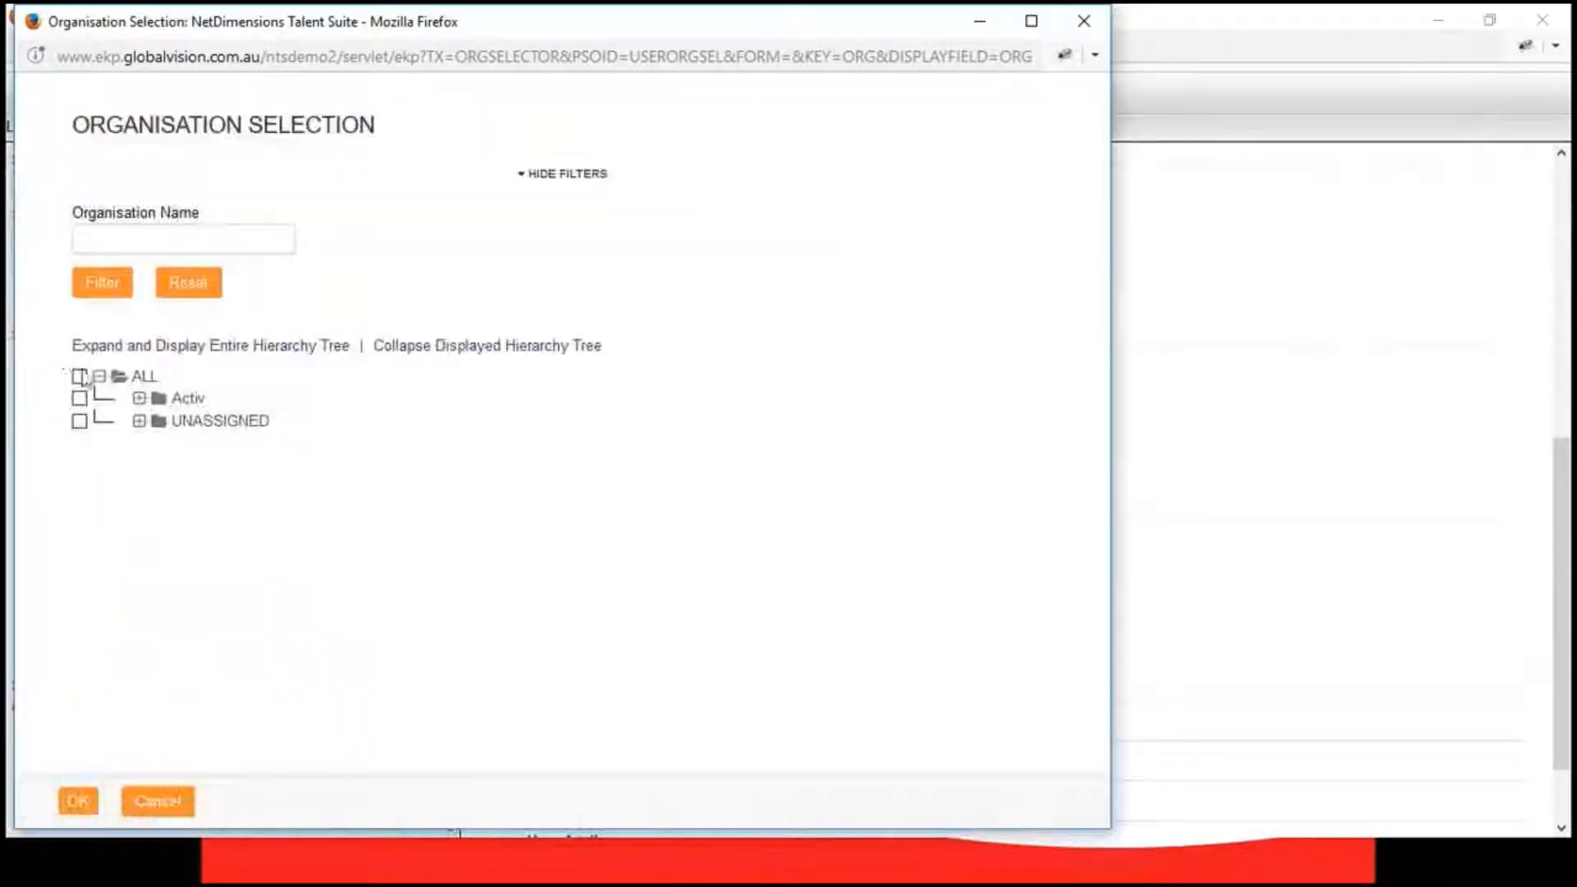
{"action": "left_click", "coordinate": [79, 376]}
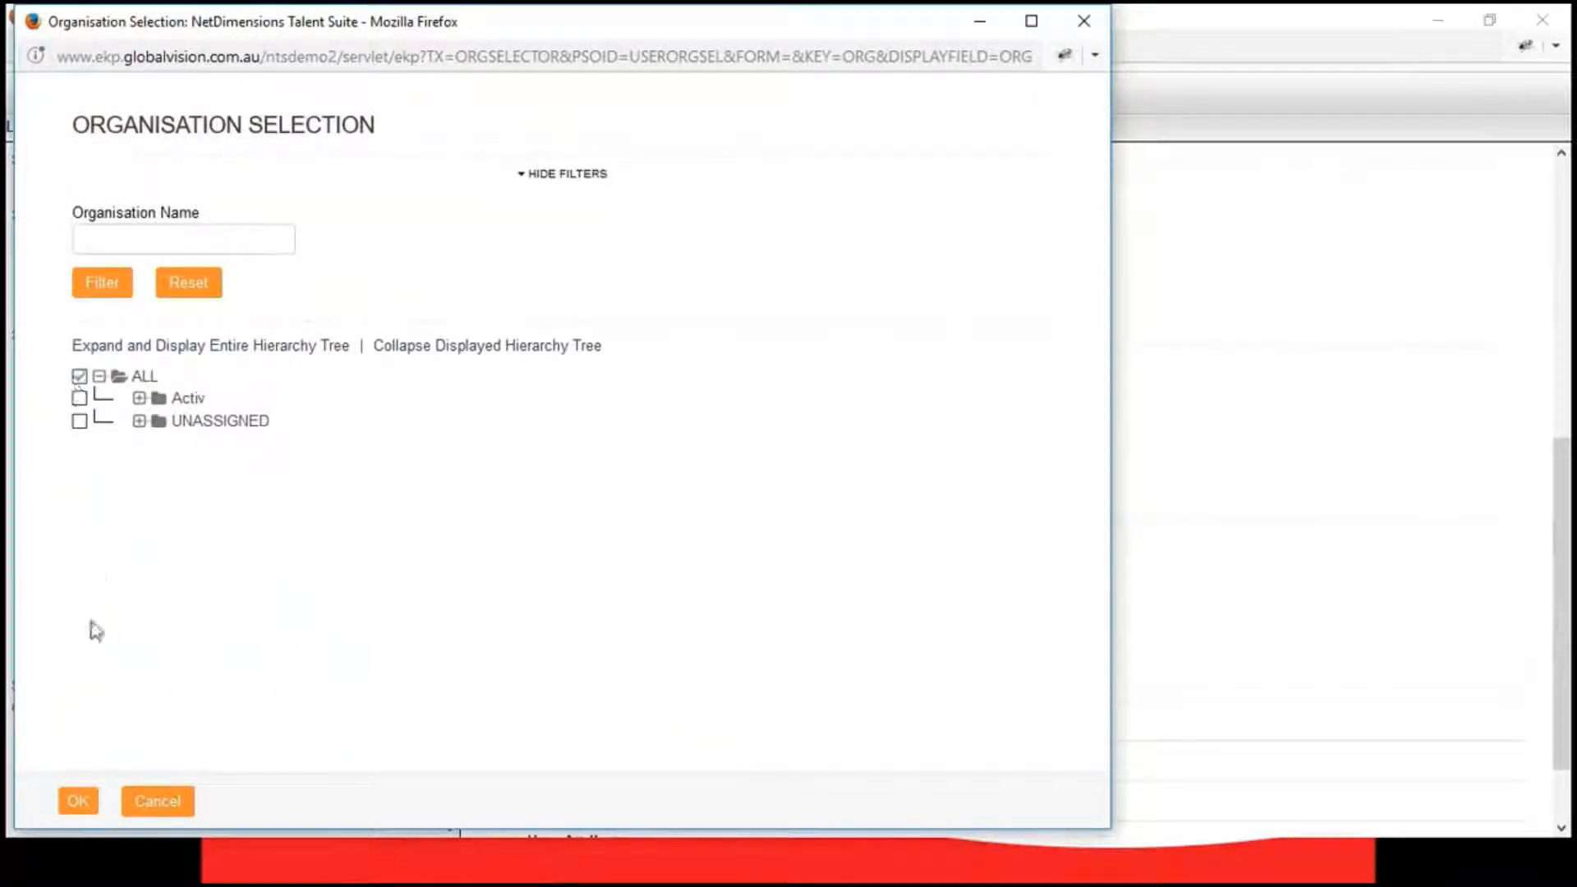
{"action": "left_click", "coordinate": [77, 801]}
- Expand the User Attributes, Job Profiles & Competencies and Employment Information criteria, and set Join Date Start to 08-Aug-2017
{"action": "scroll", "coordinate": [1037, 506], "scroll_direction": "down", "scroll_amount": 2}
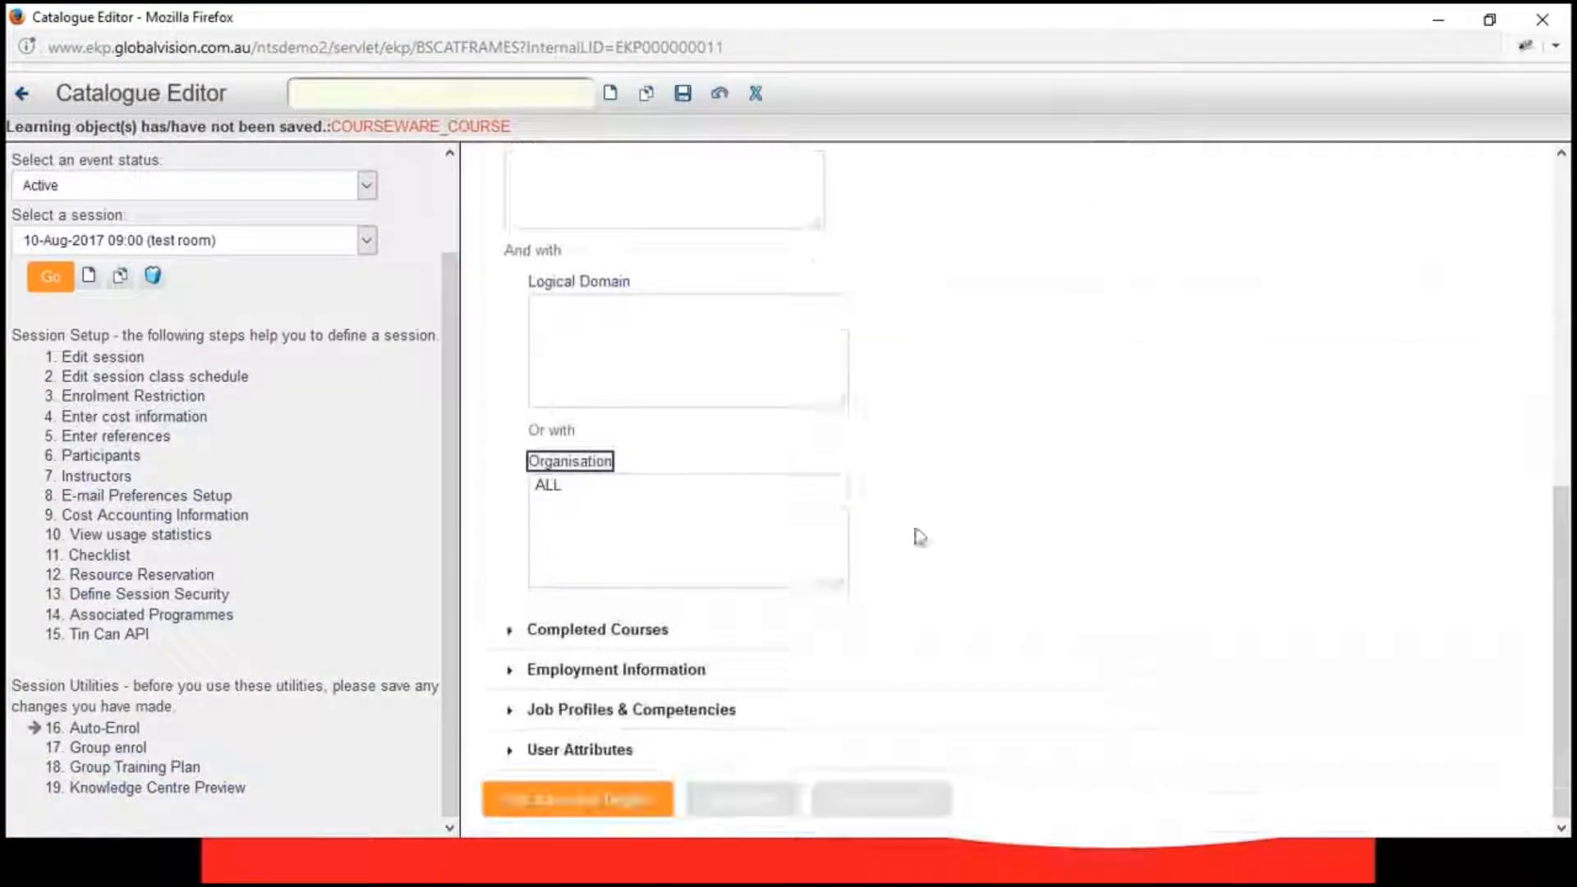
{"action": "left_click", "coordinate": [510, 749]}
{"action": "scroll", "coordinate": [517, 706], "scroll_direction": "down", "scroll_amount": 5}
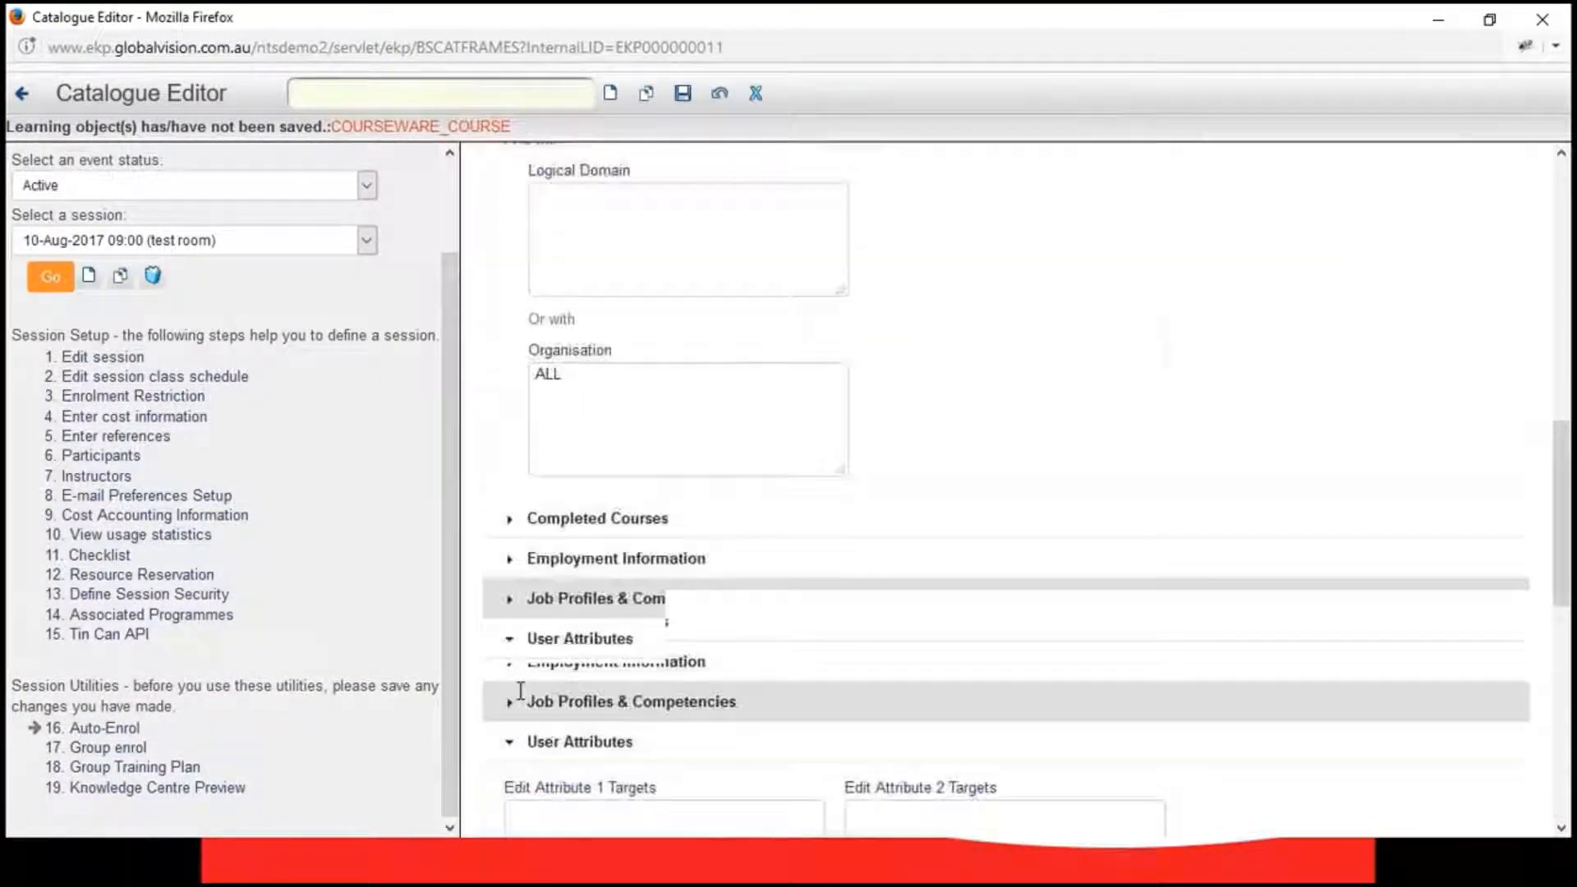
{"action": "scroll", "coordinate": [514, 457], "scroll_direction": "up", "scroll_amount": 5}
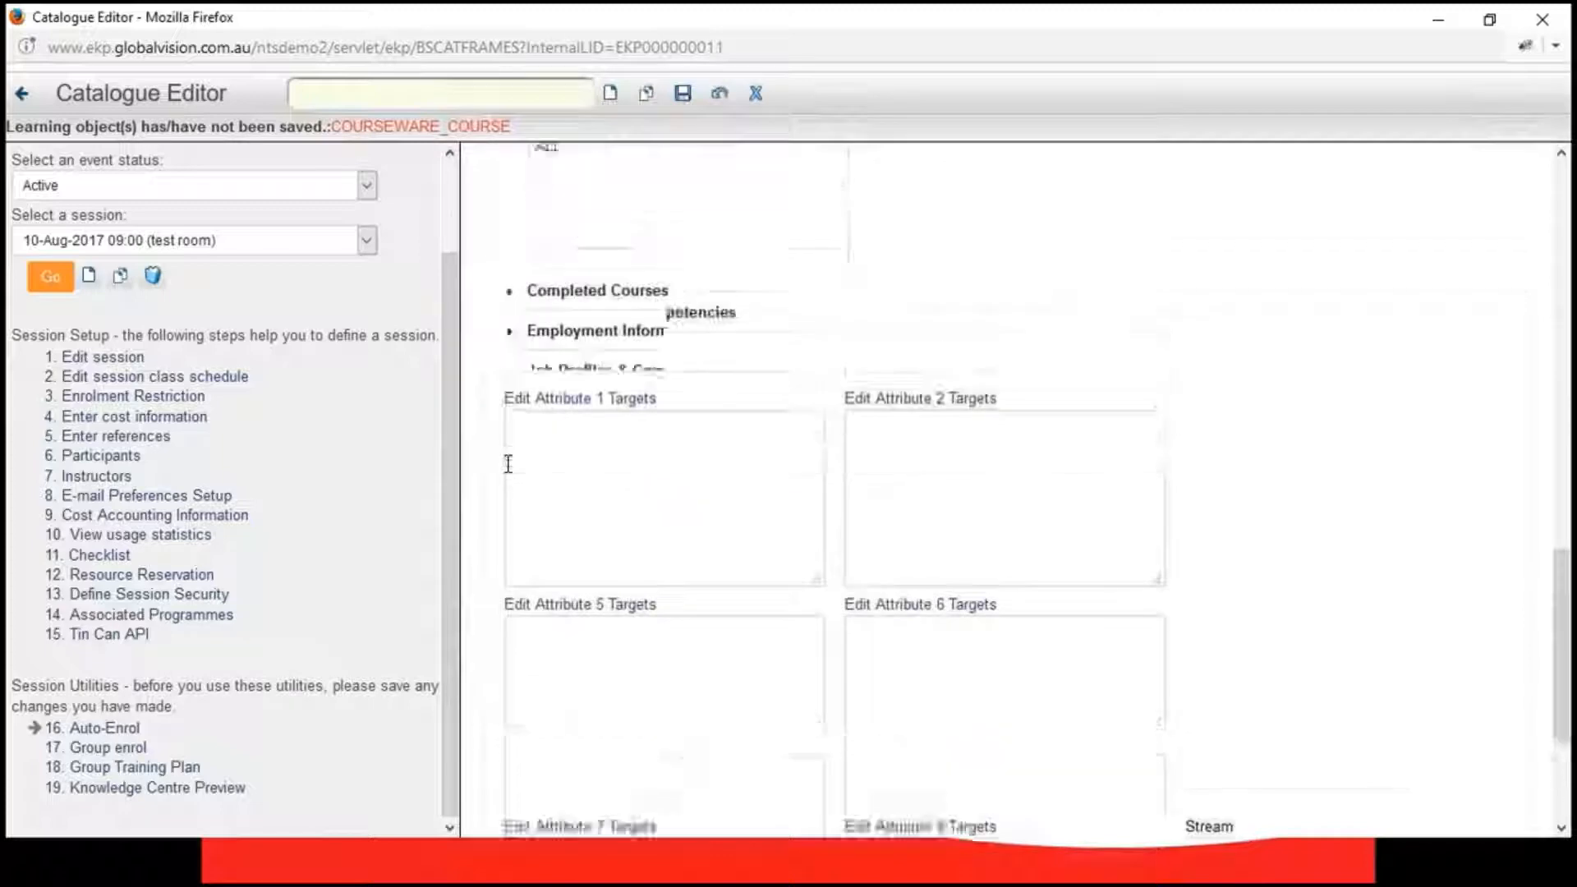
{"action": "left_click", "coordinate": [504, 449]}
{"action": "left_click", "coordinate": [528, 413]}
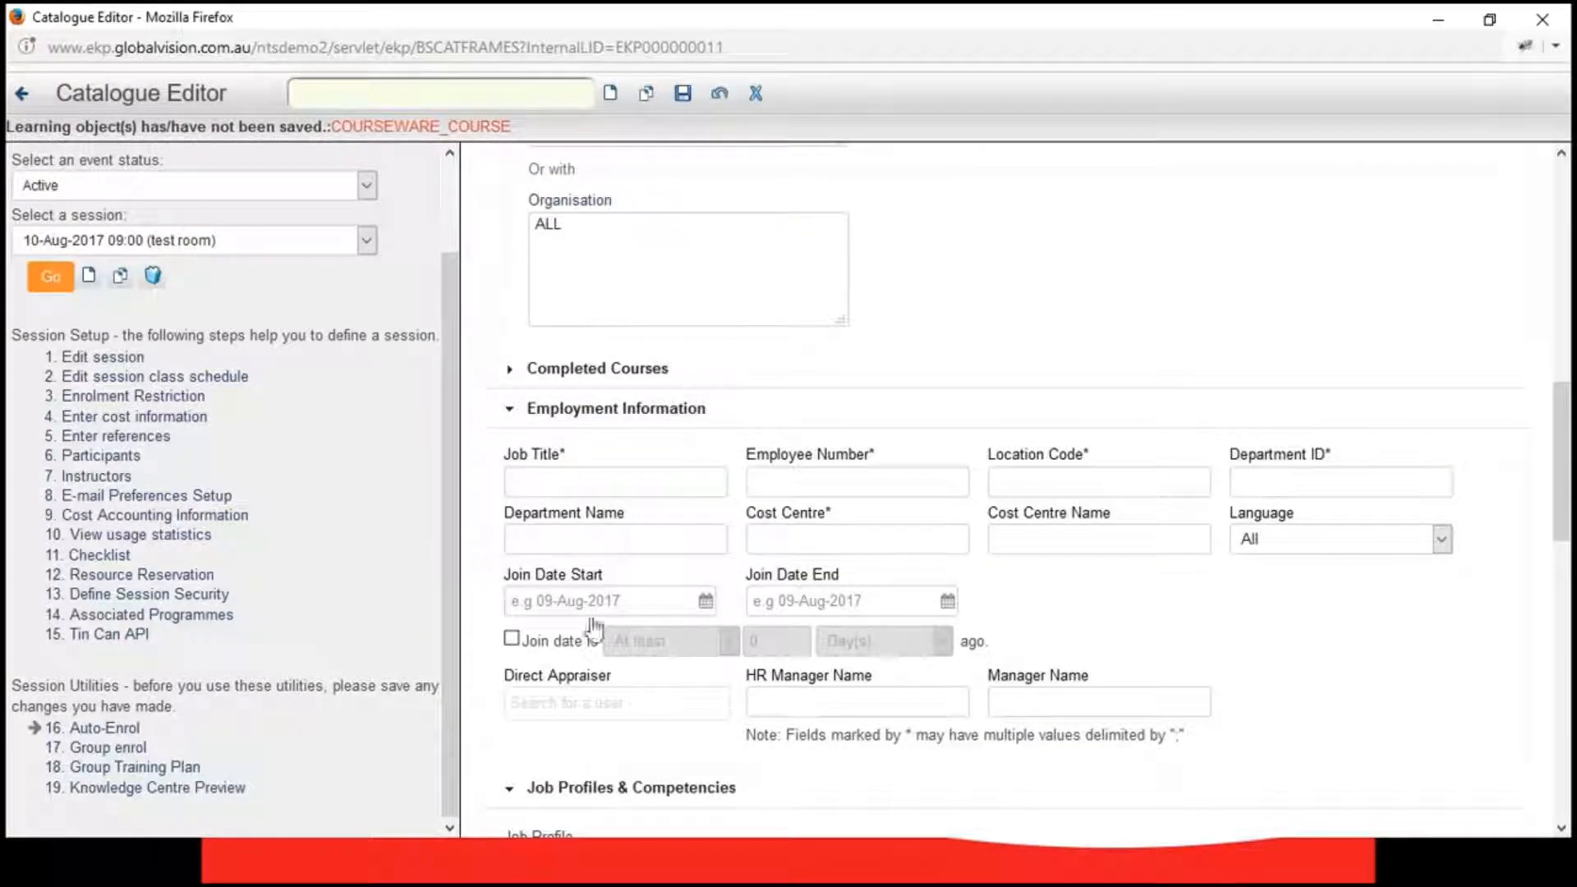
{"action": "left_click", "coordinate": [704, 602]}
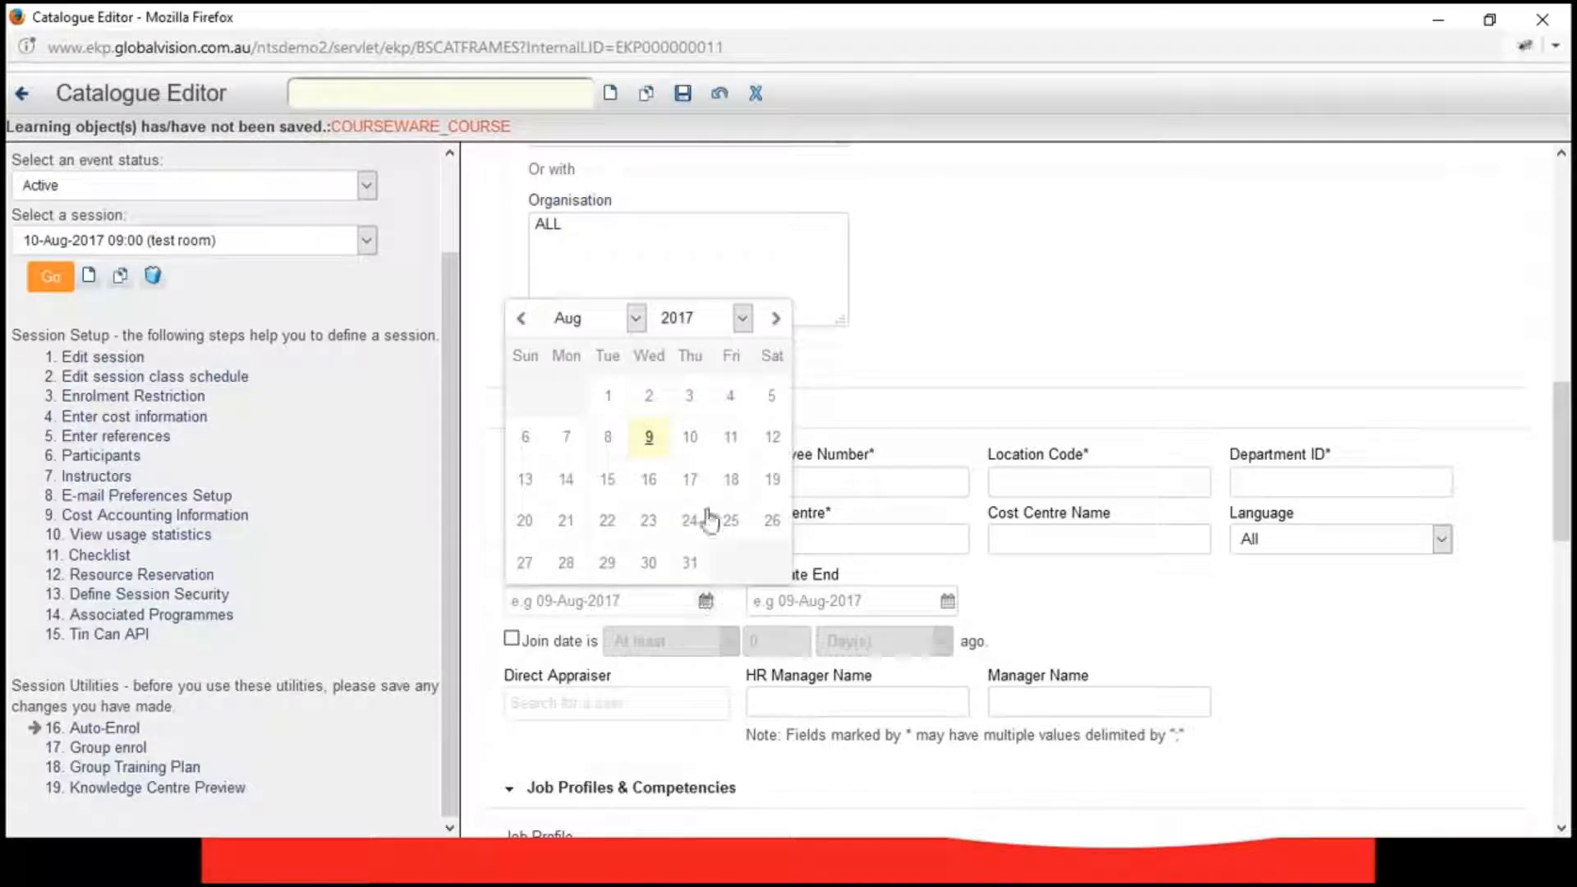
{"action": "left_click", "coordinate": [608, 438]}
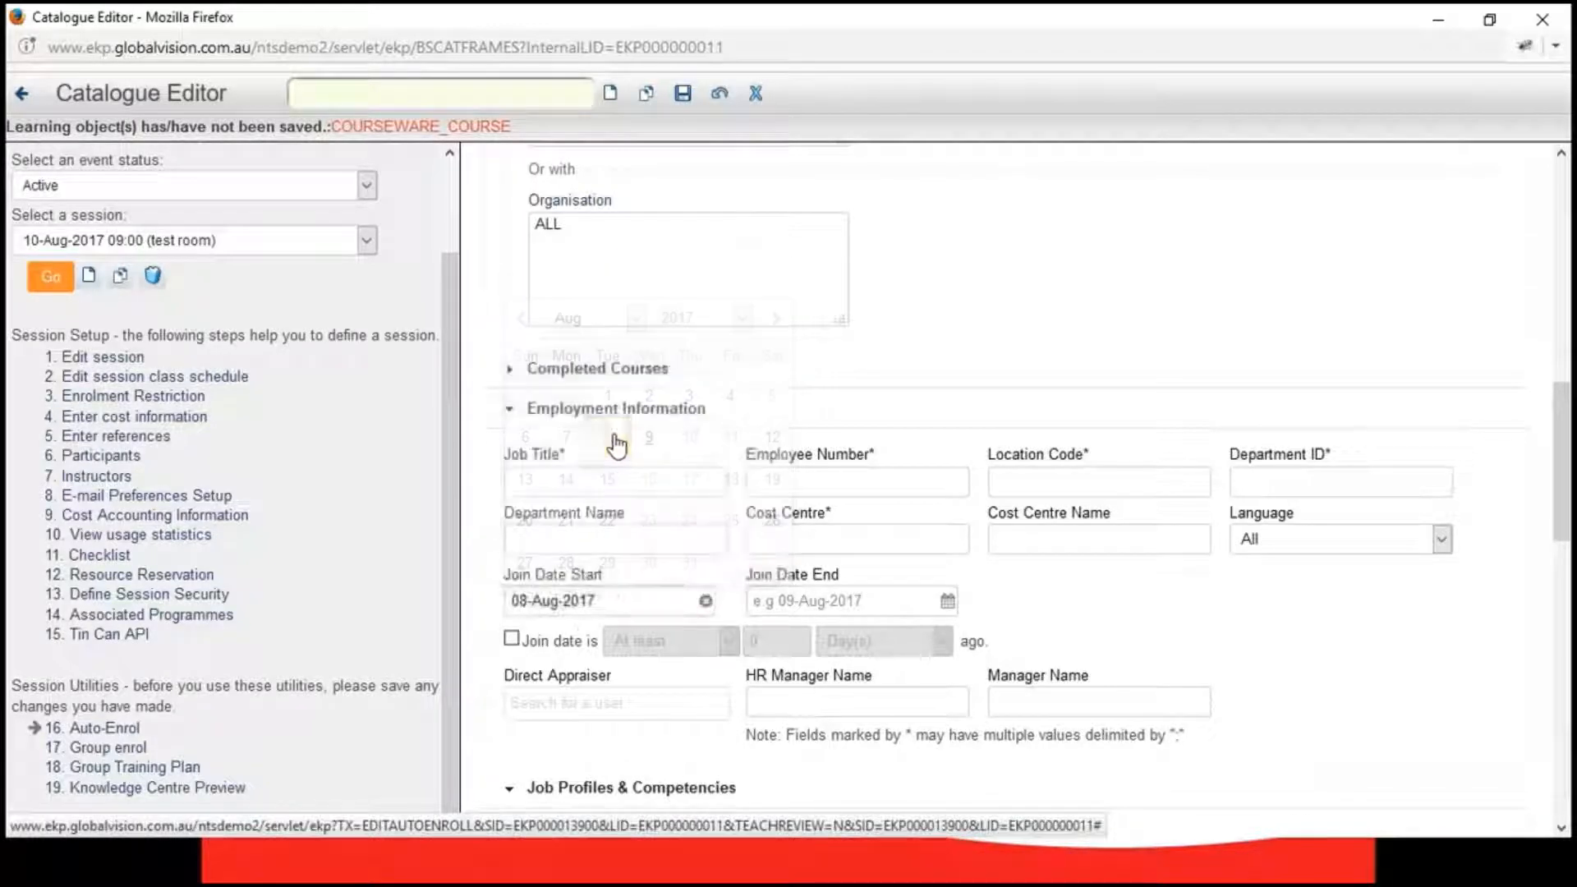
{"action": "scroll", "coordinate": [715, 657], "scroll_direction": "down", "scroll_amount": 3}
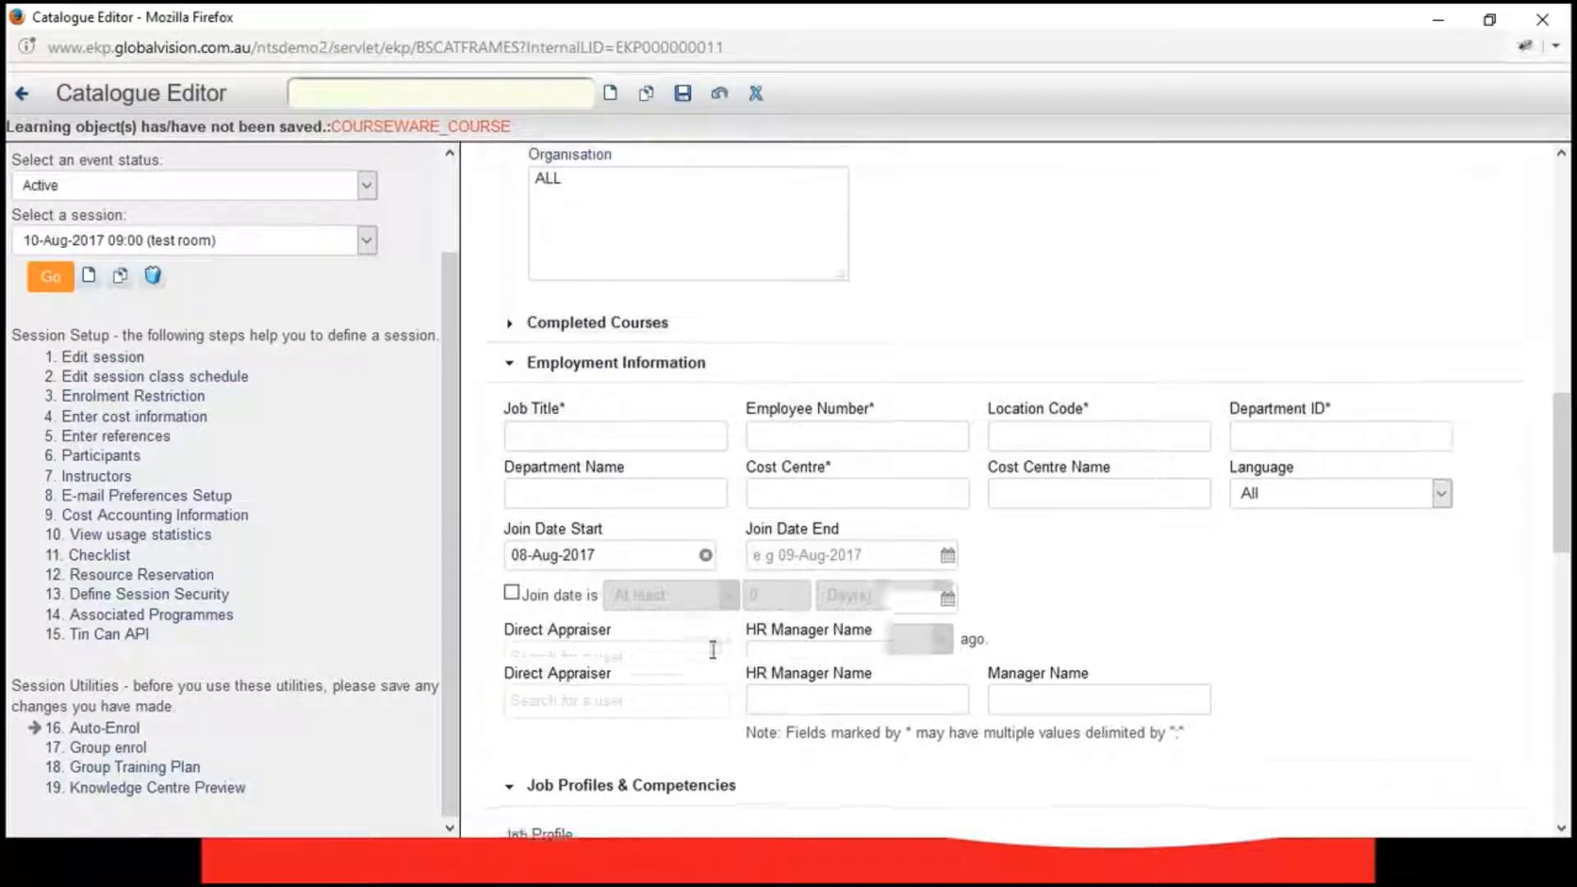
- Review the auto-enrol criteria and set the auto-enrol targets, accepting the change to the targeting criteria
{"action": "scroll", "coordinate": [702, 651], "scroll_direction": "up", "scroll_amount": 15}
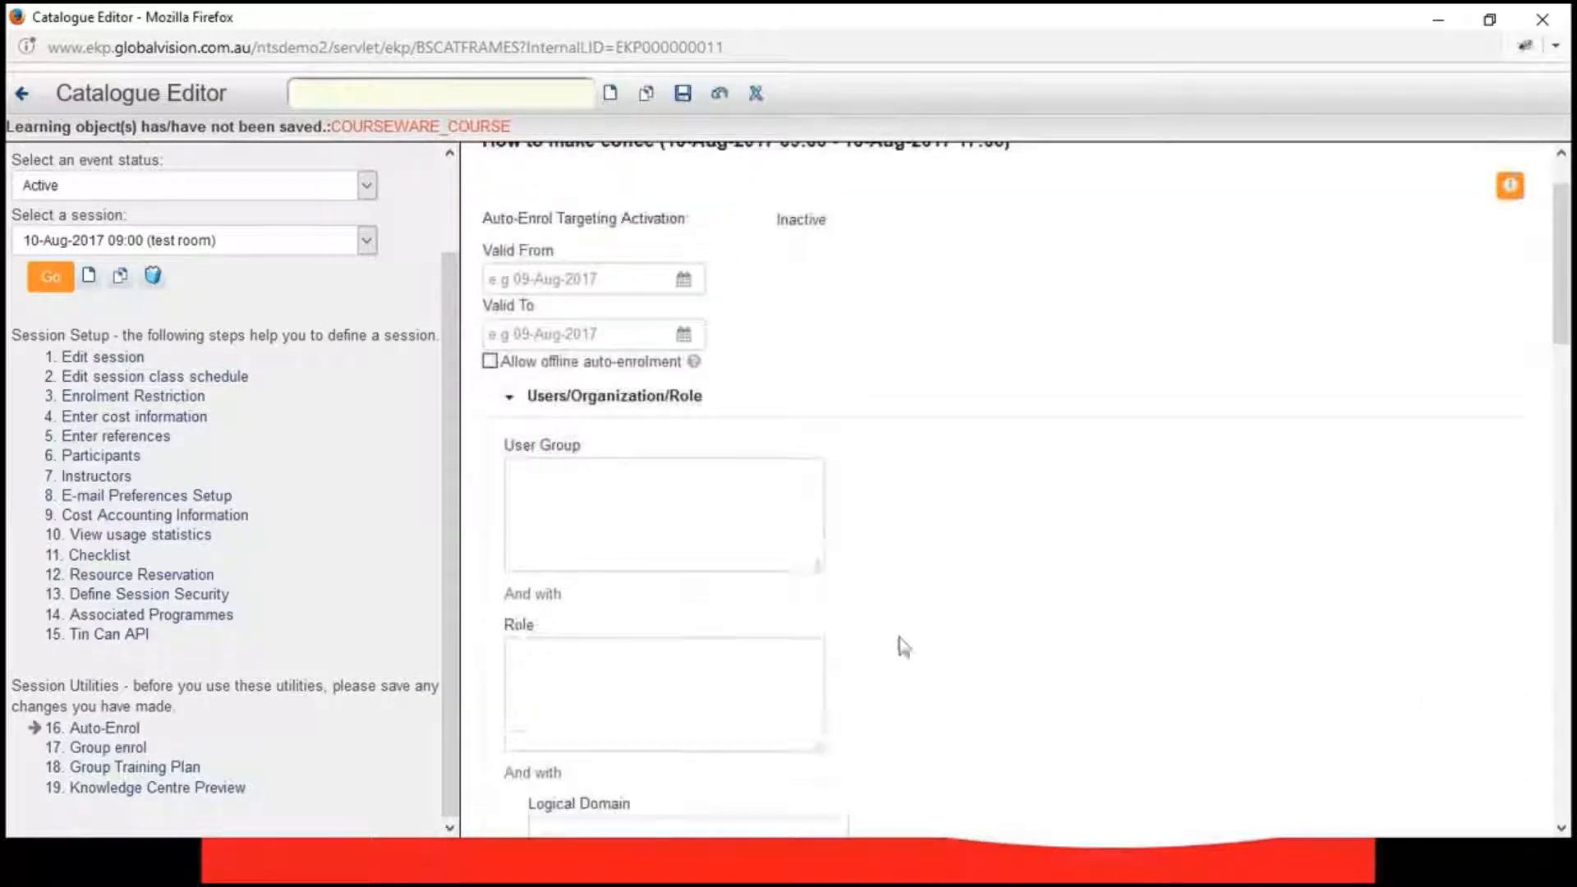
{"action": "scroll", "coordinate": [1019, 575], "scroll_direction": "down", "scroll_amount": 10}
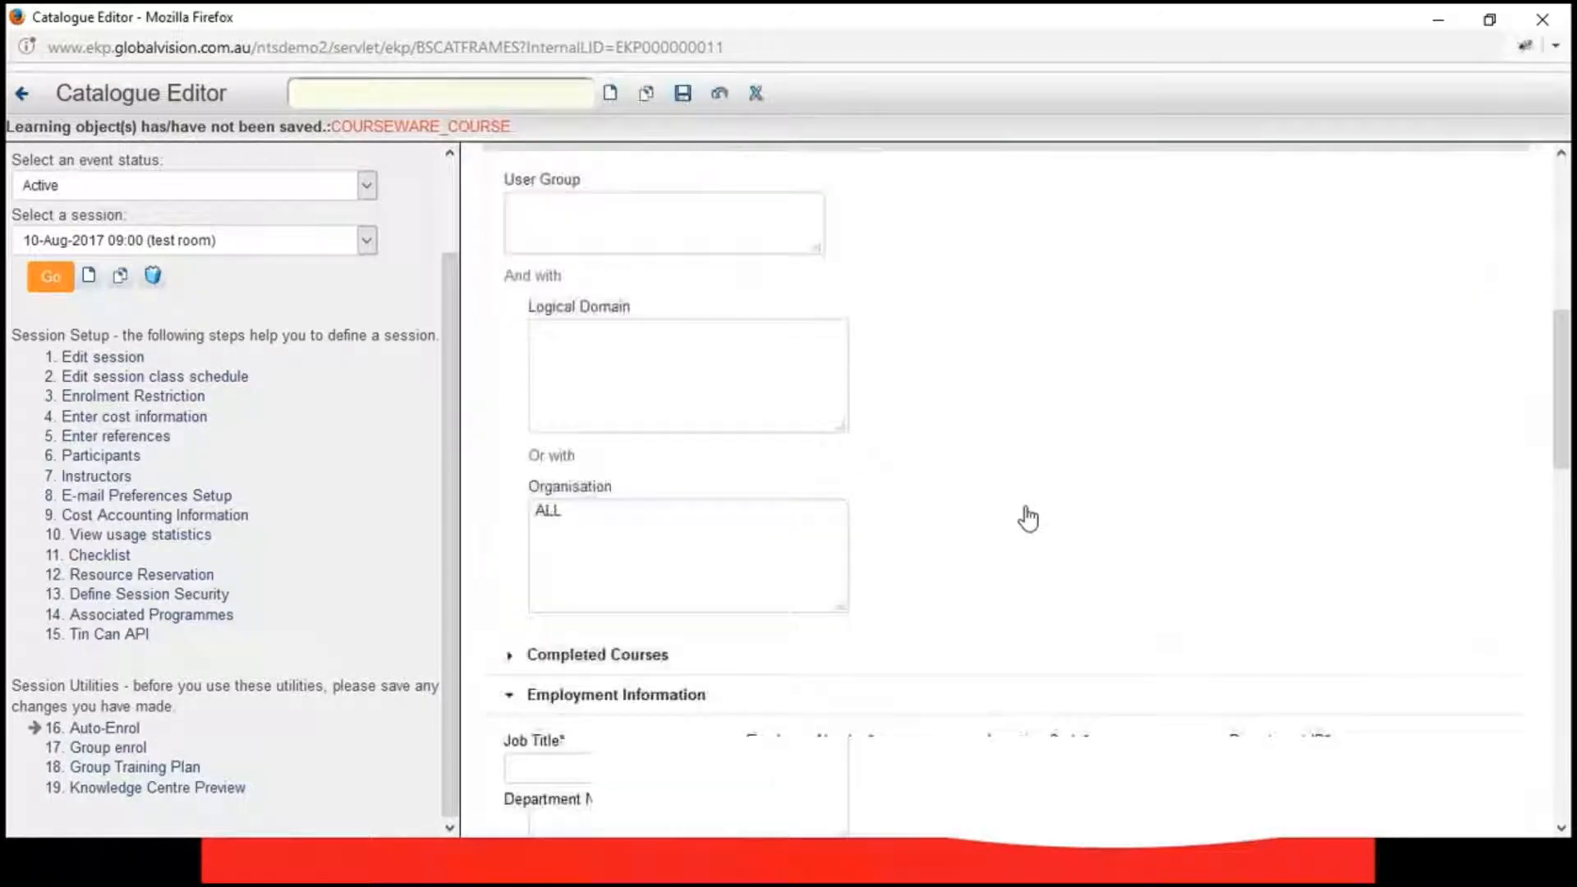
{"action": "scroll", "coordinate": [1027, 508], "scroll_direction": "down", "scroll_amount": 10}
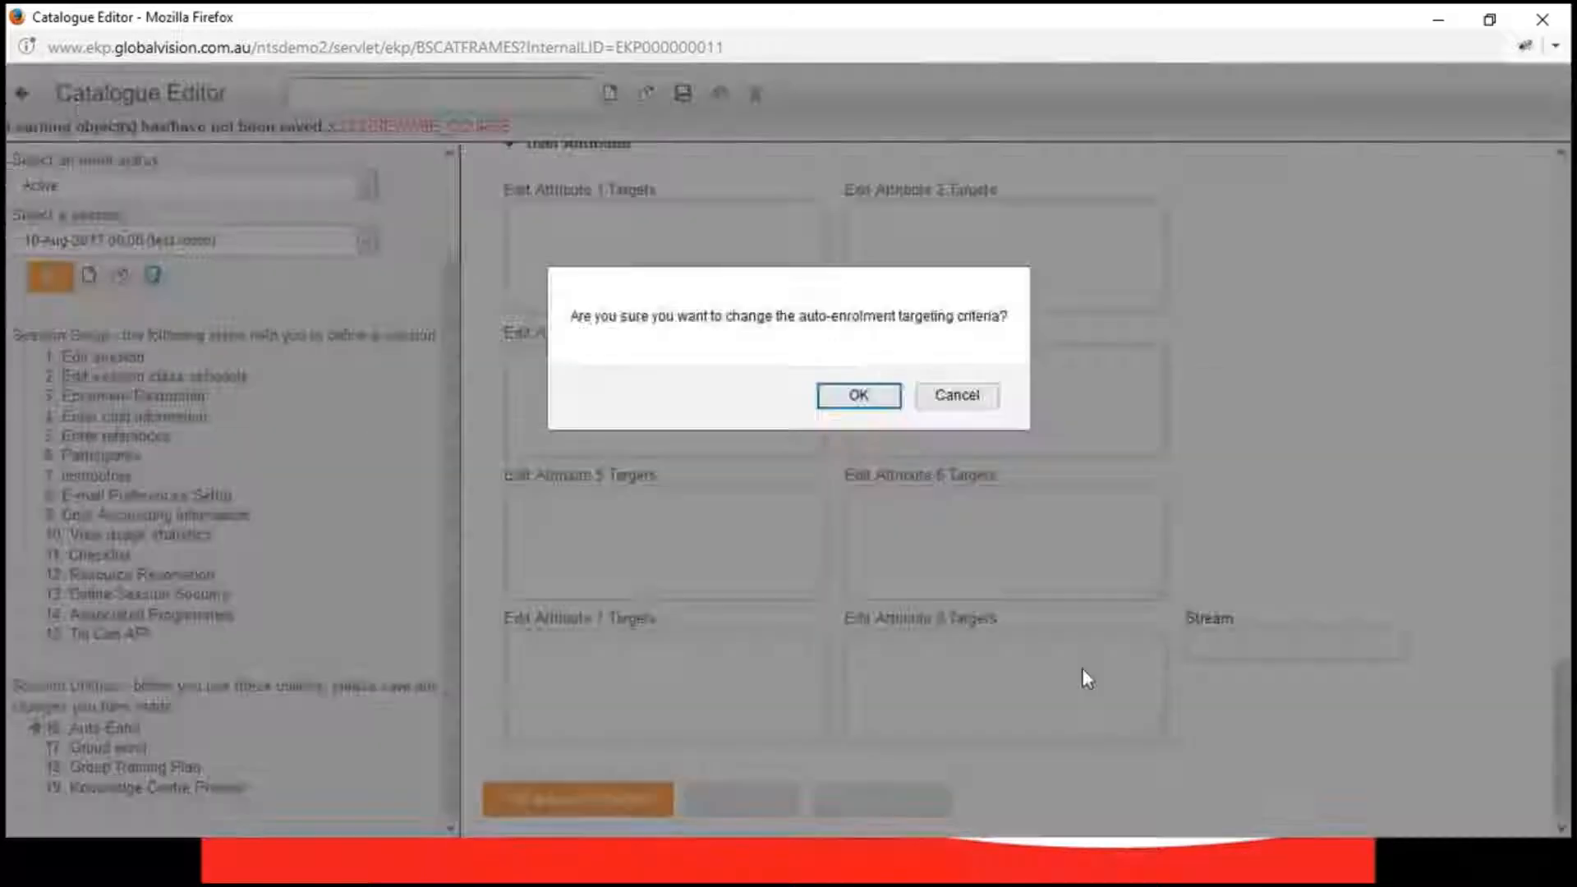
{"action": "left_click", "coordinate": [857, 394]}
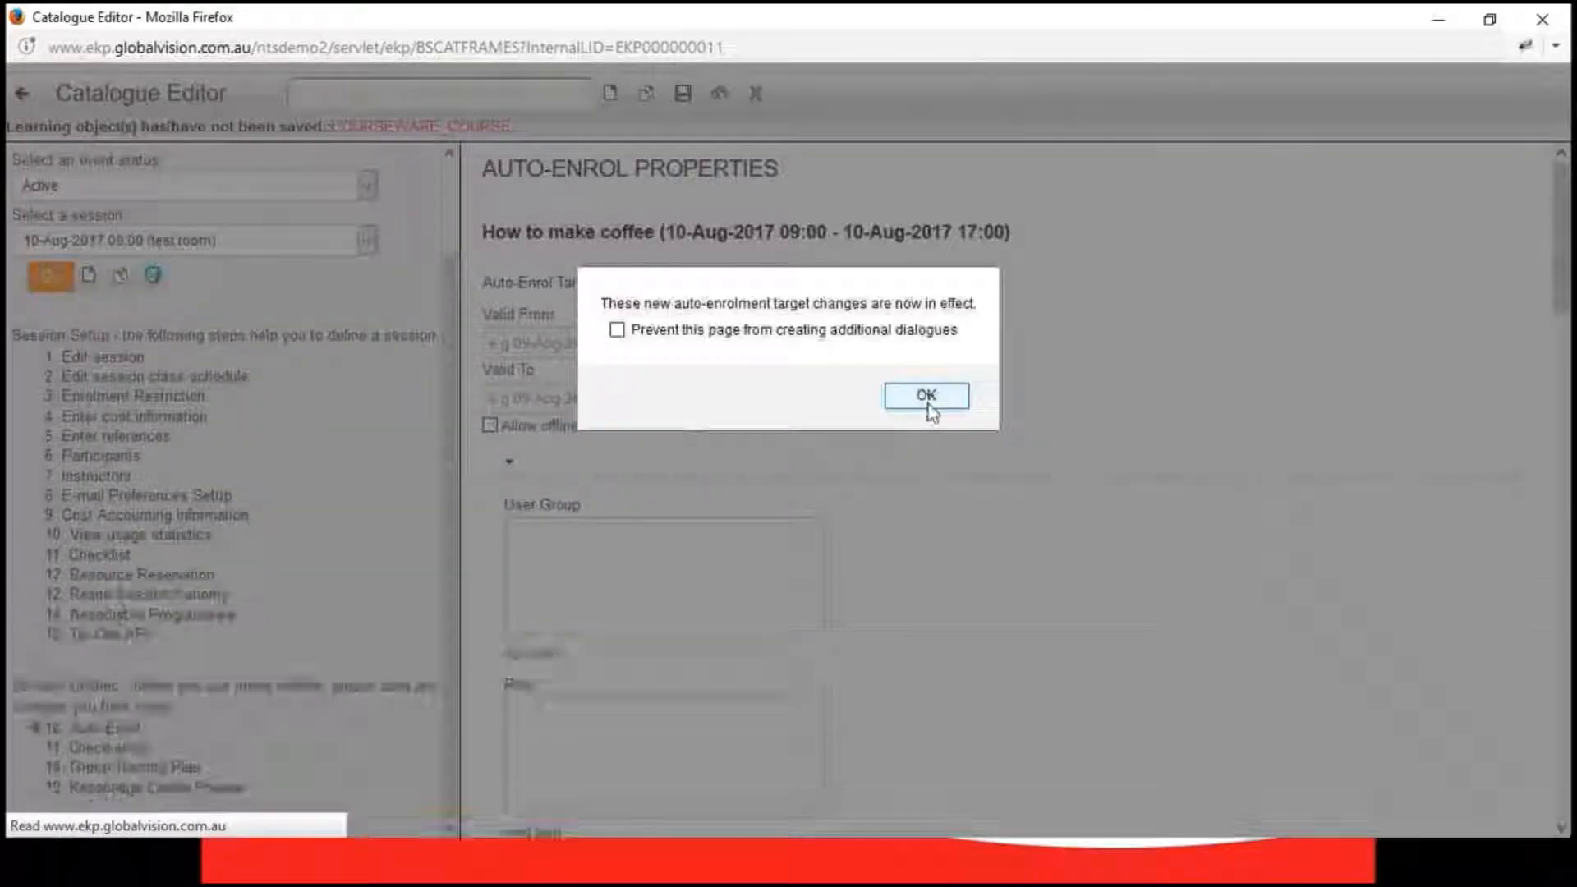
{"action": "left_click", "coordinate": [928, 400]}
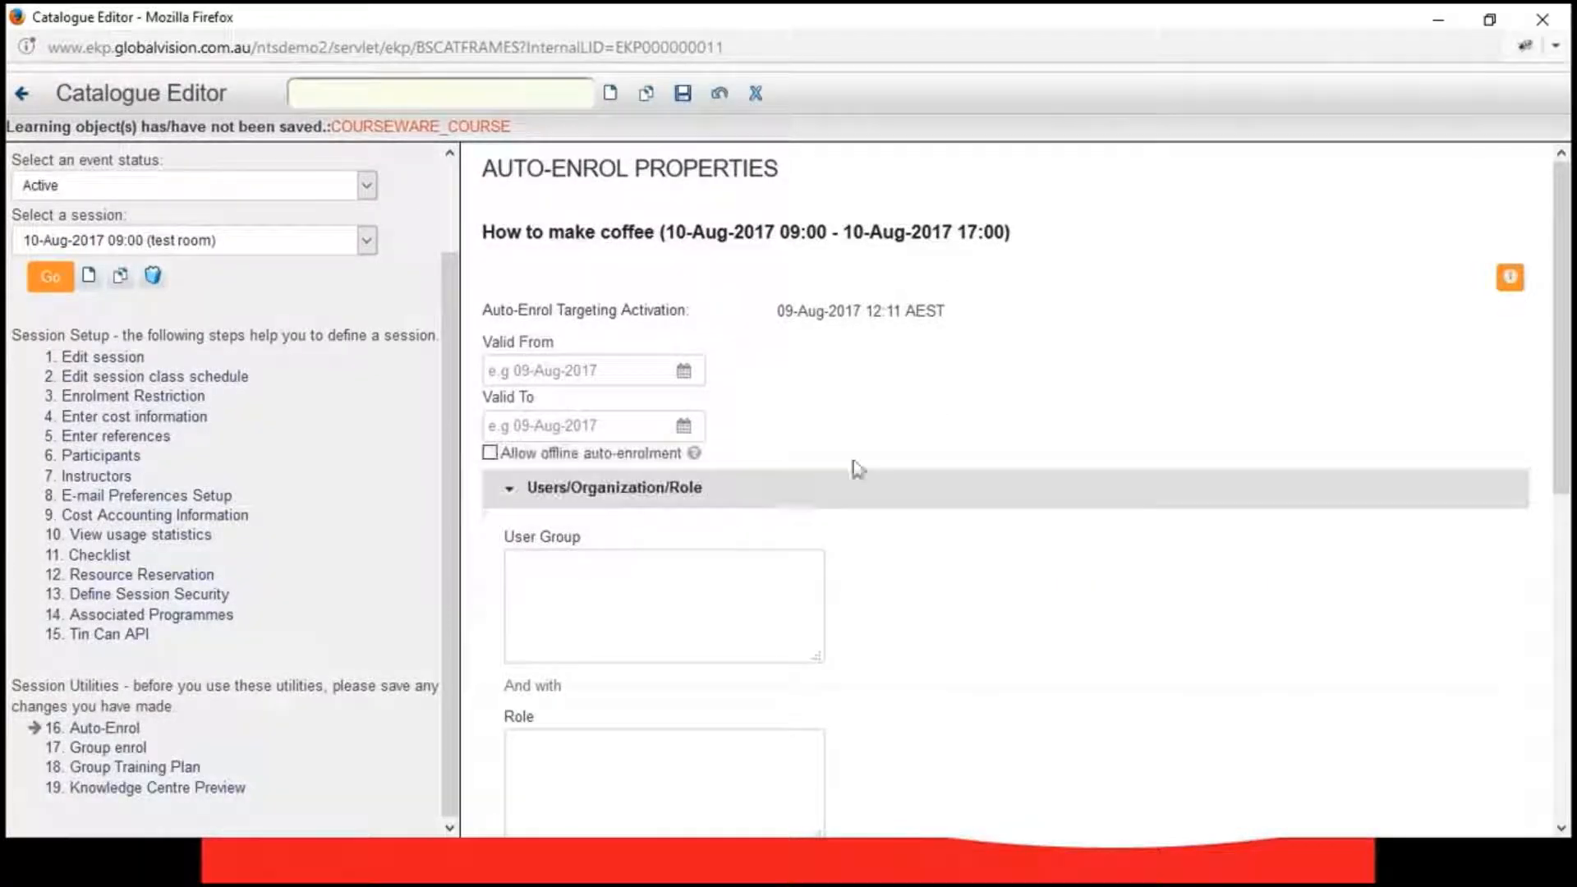
- Check the Auto-Enrol Targeting Activation timestamp and save the course
{"action": "left_click_drag", "start_coordinate": [757, 312], "coordinate": [983, 316]}
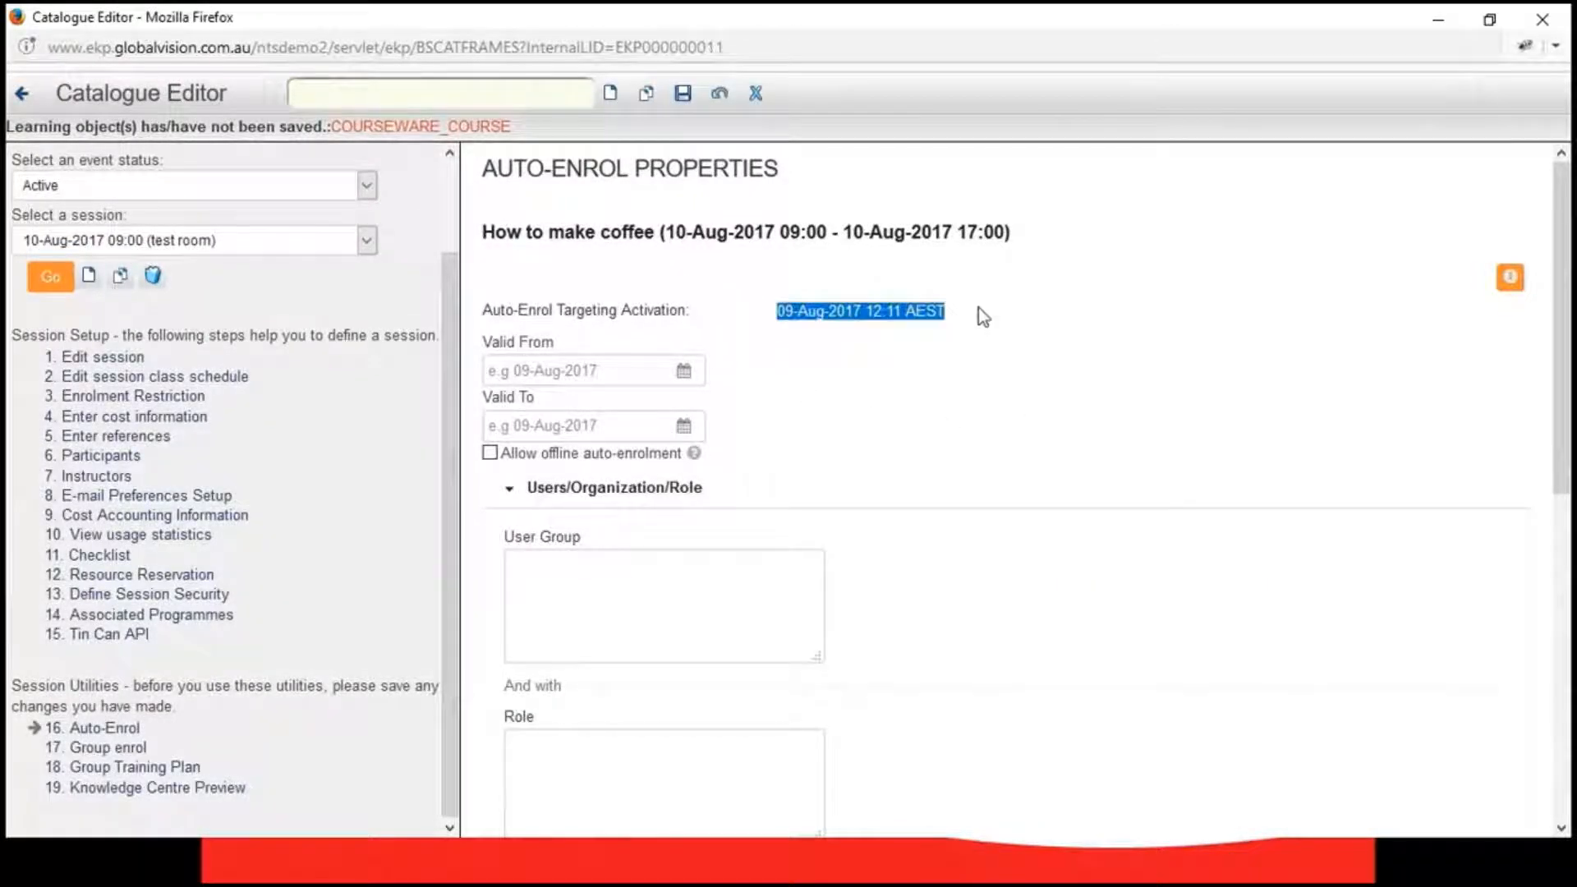
{"action": "left_click", "coordinate": [847, 355]}
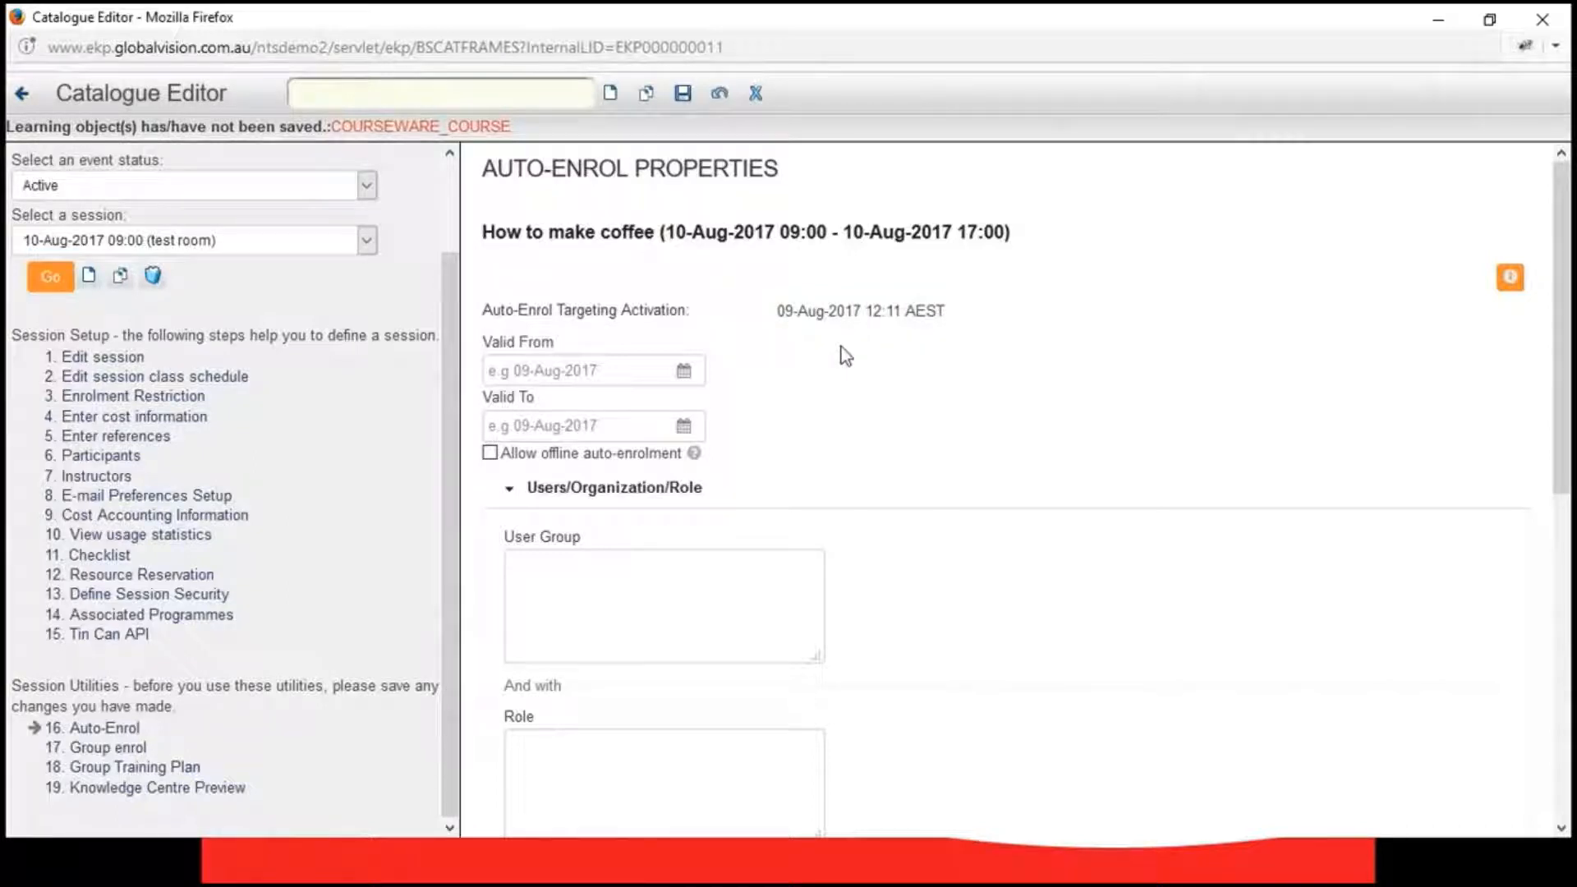
{"action": "left_click", "coordinate": [682, 92]}
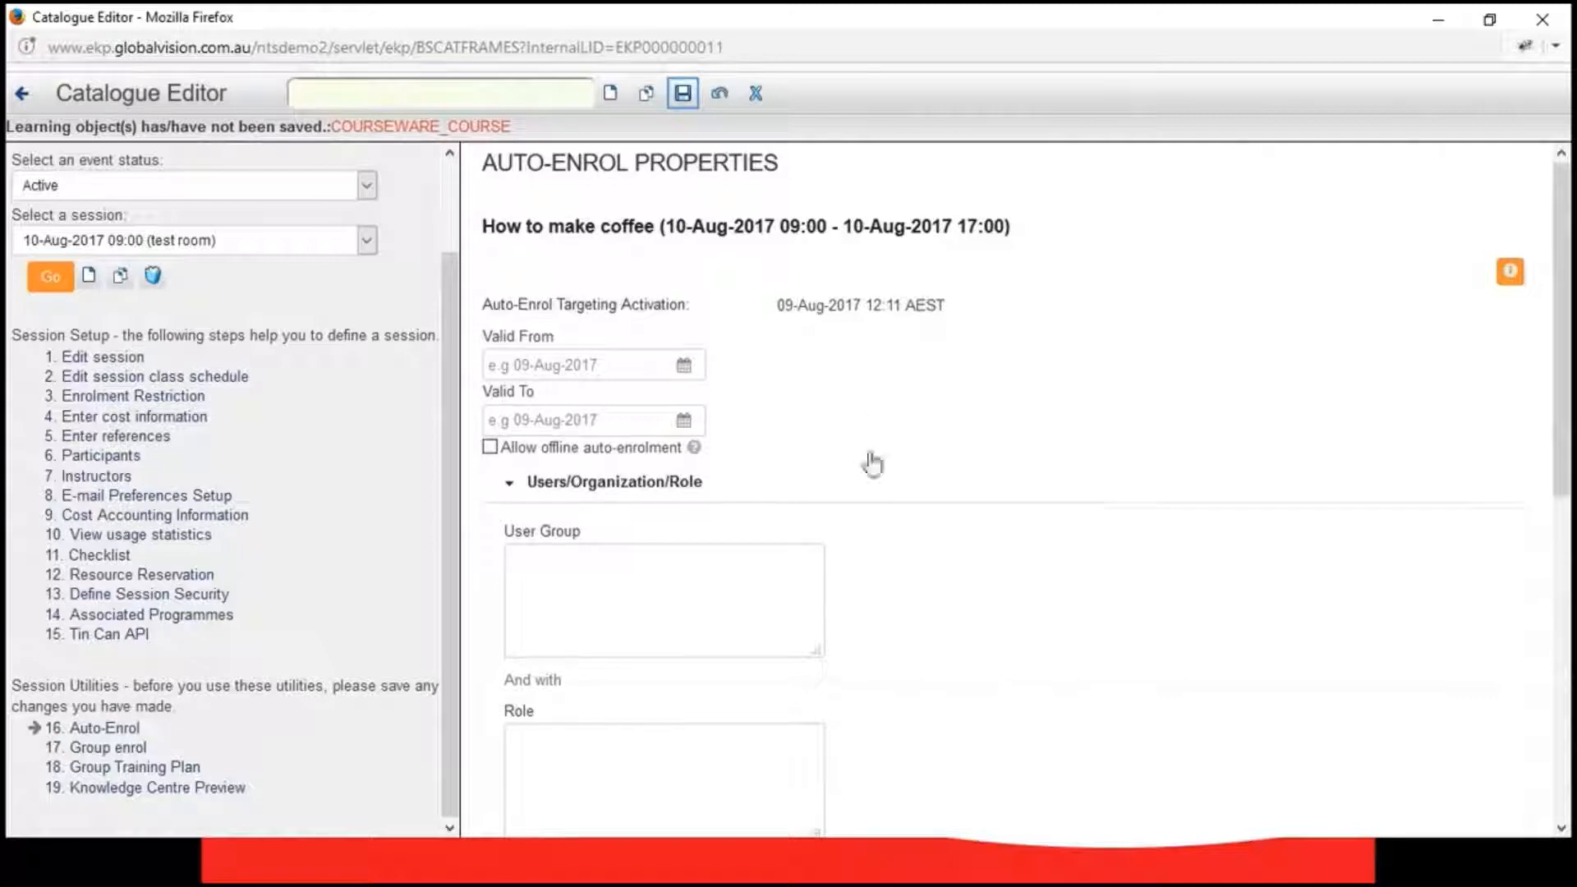
- Enable Allow offline auto-enrolment and set the auto-enrol targets again, accepting the change
{"action": "scroll", "coordinate": [869, 461], "scroll_direction": "down", "scroll_amount": 5}
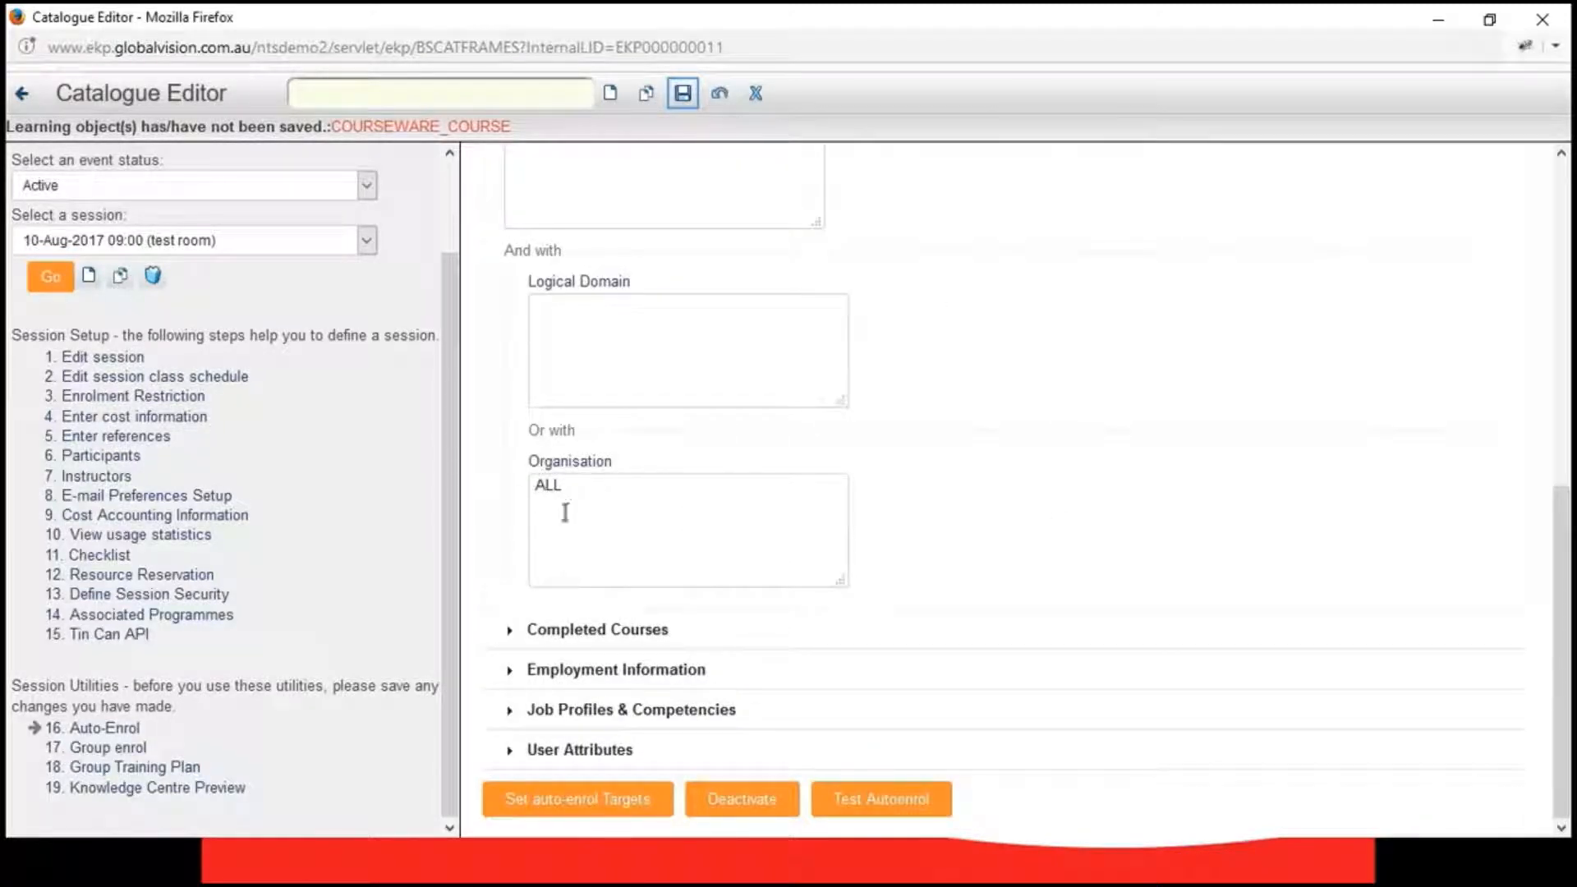
{"action": "scroll", "coordinate": [1133, 500], "scroll_direction": "up", "scroll_amount": 5}
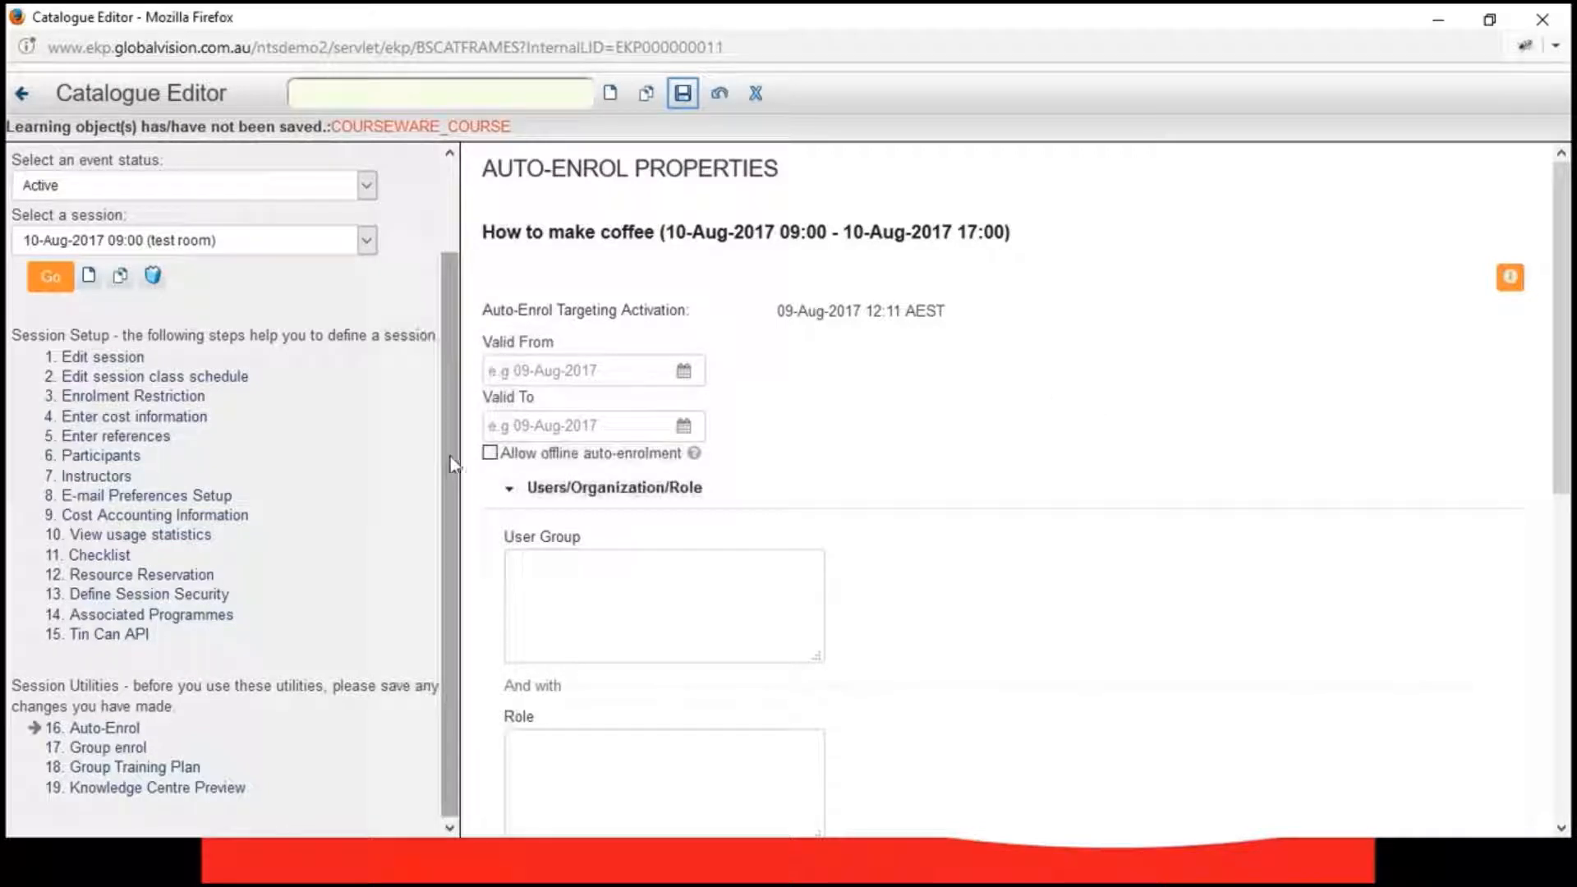
{"action": "left_click", "coordinate": [491, 454]}
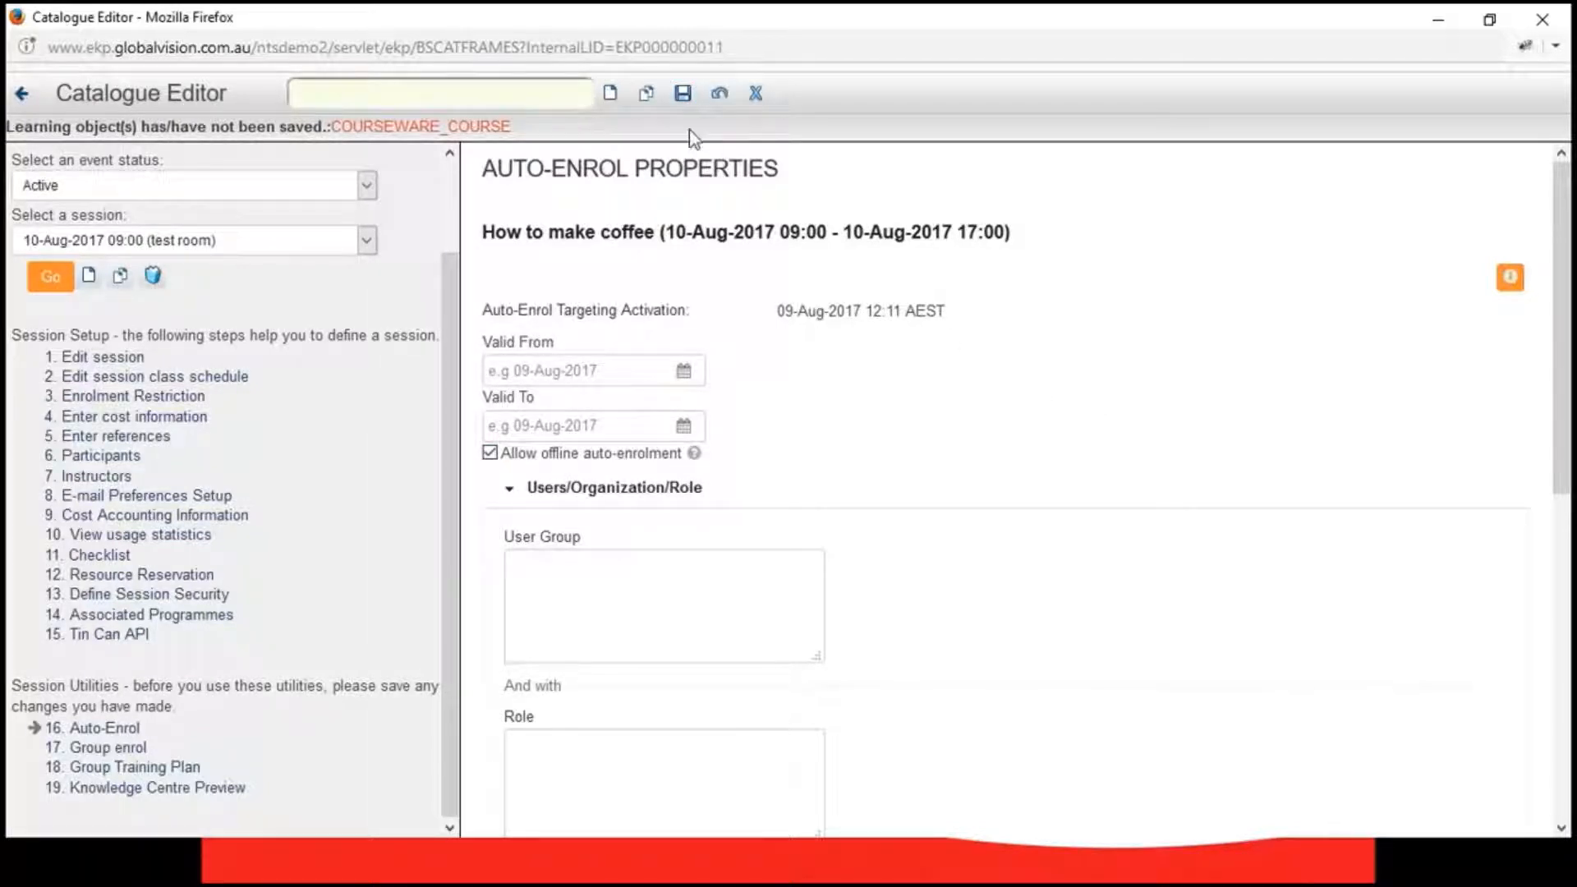
{"action": "scroll", "coordinate": [1216, 457], "scroll_direction": "down", "scroll_amount": 8}
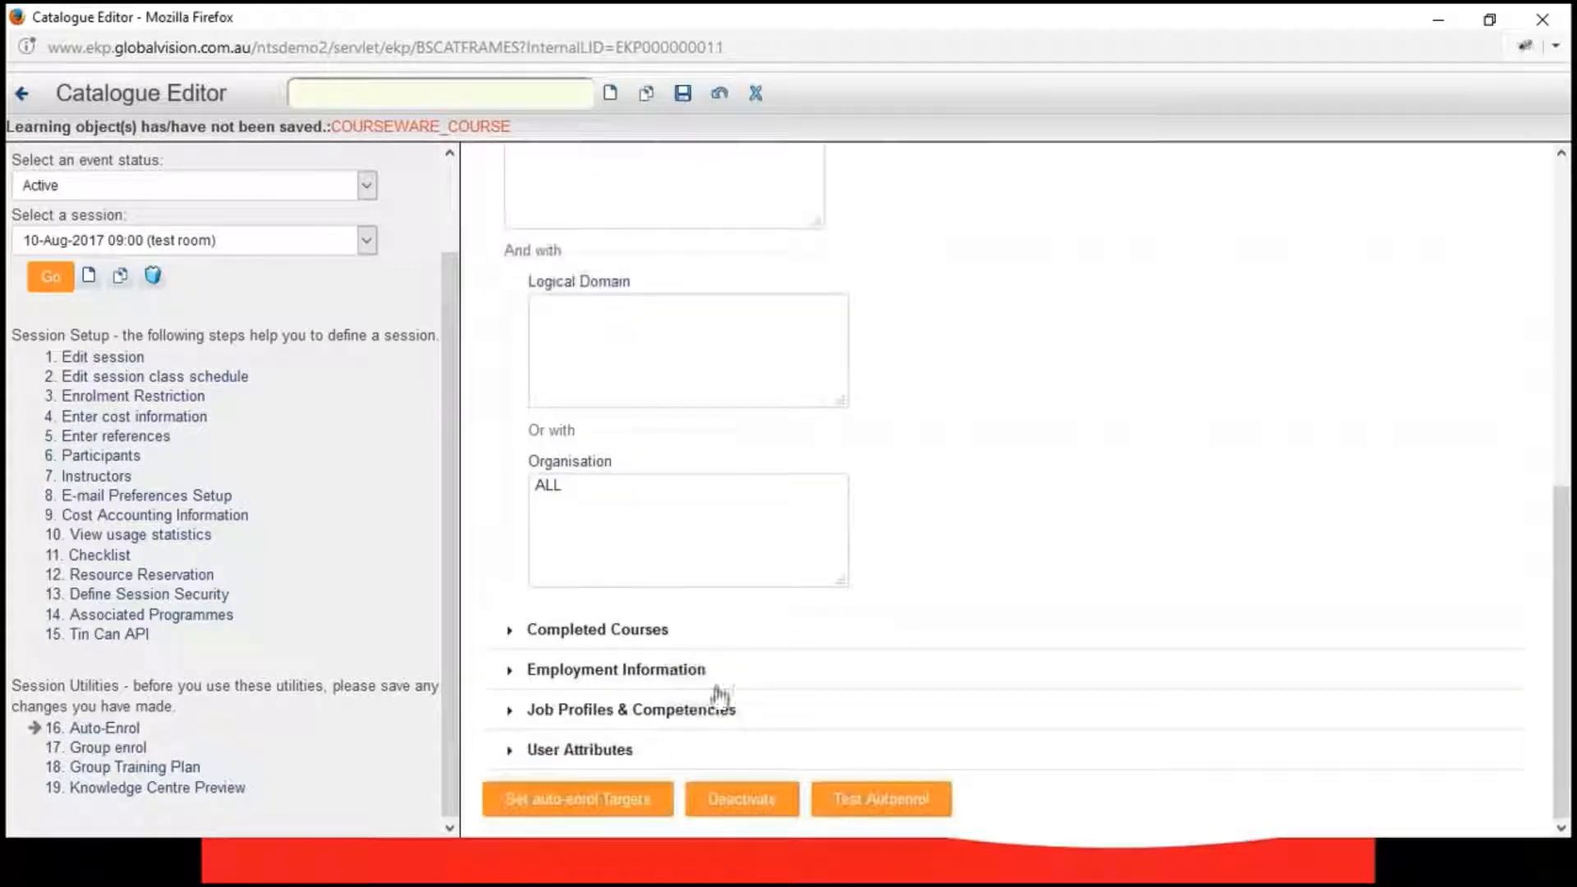
{"action": "left_click", "coordinate": [578, 799]}
{"action": "left_click", "coordinate": [848, 407]}
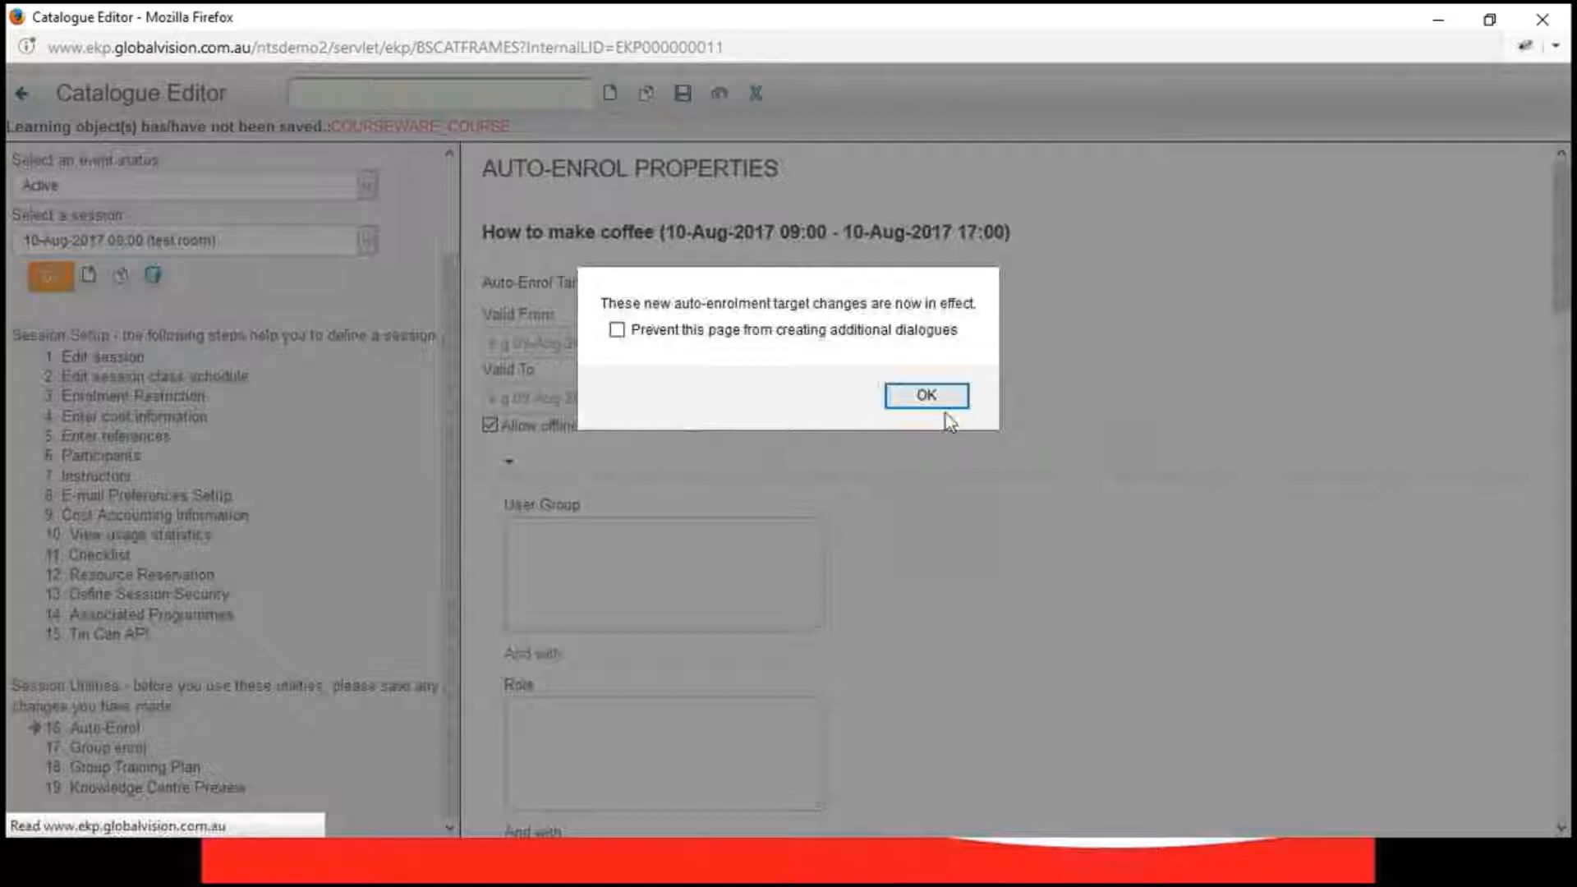
{"action": "left_click", "coordinate": [936, 401]}
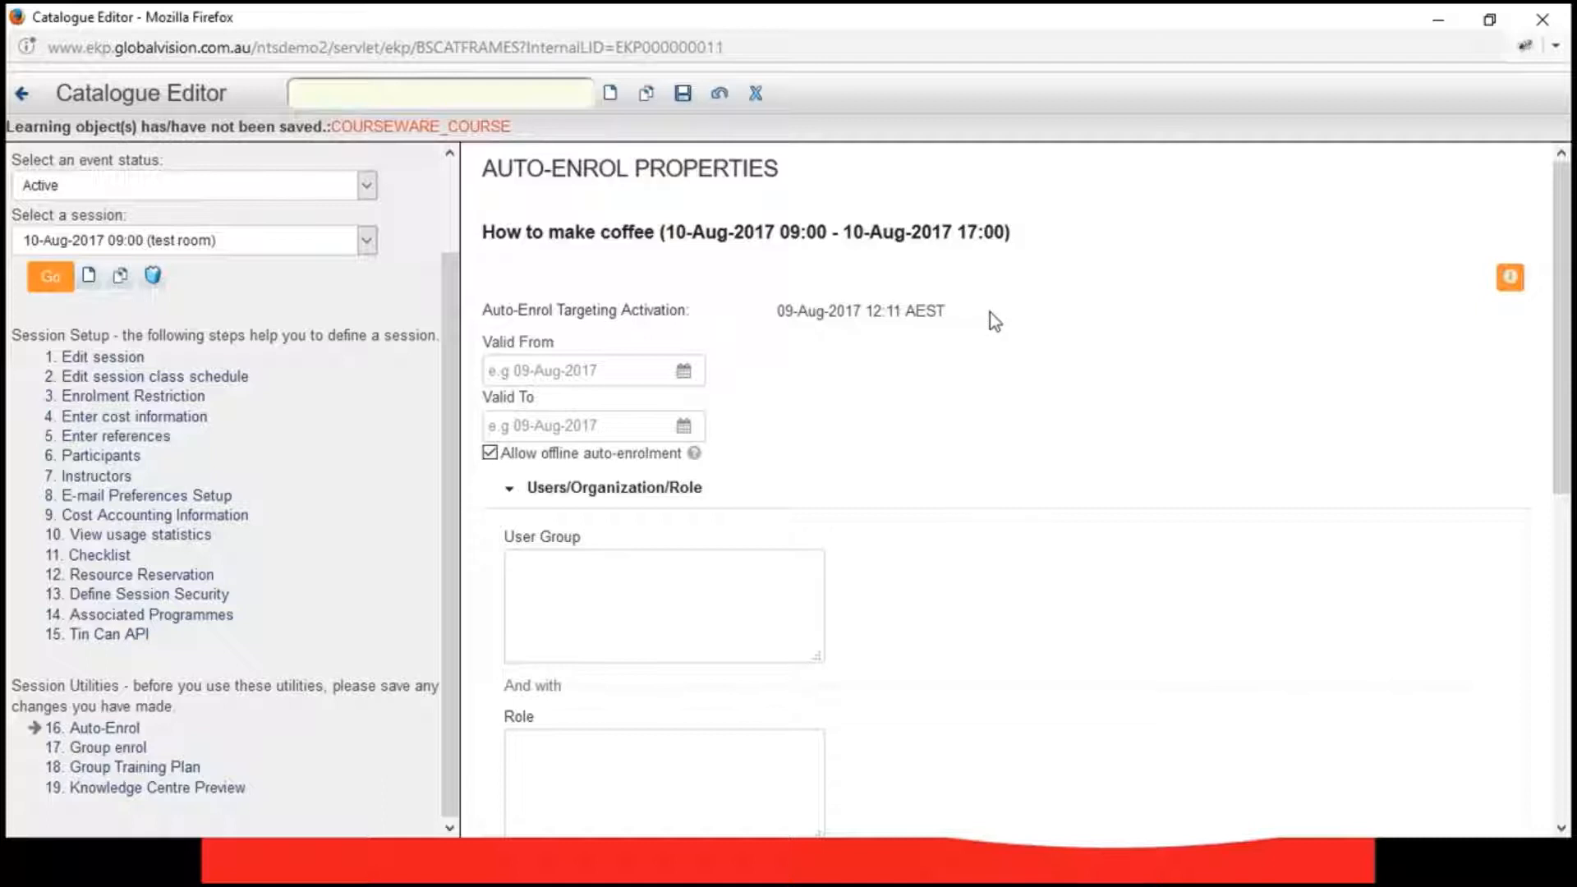
- Examine the Auto-Enrol Targeting Activation timestamp and review the session's targeting criteria
{"action": "triple_click", "coordinate": [835, 311]}
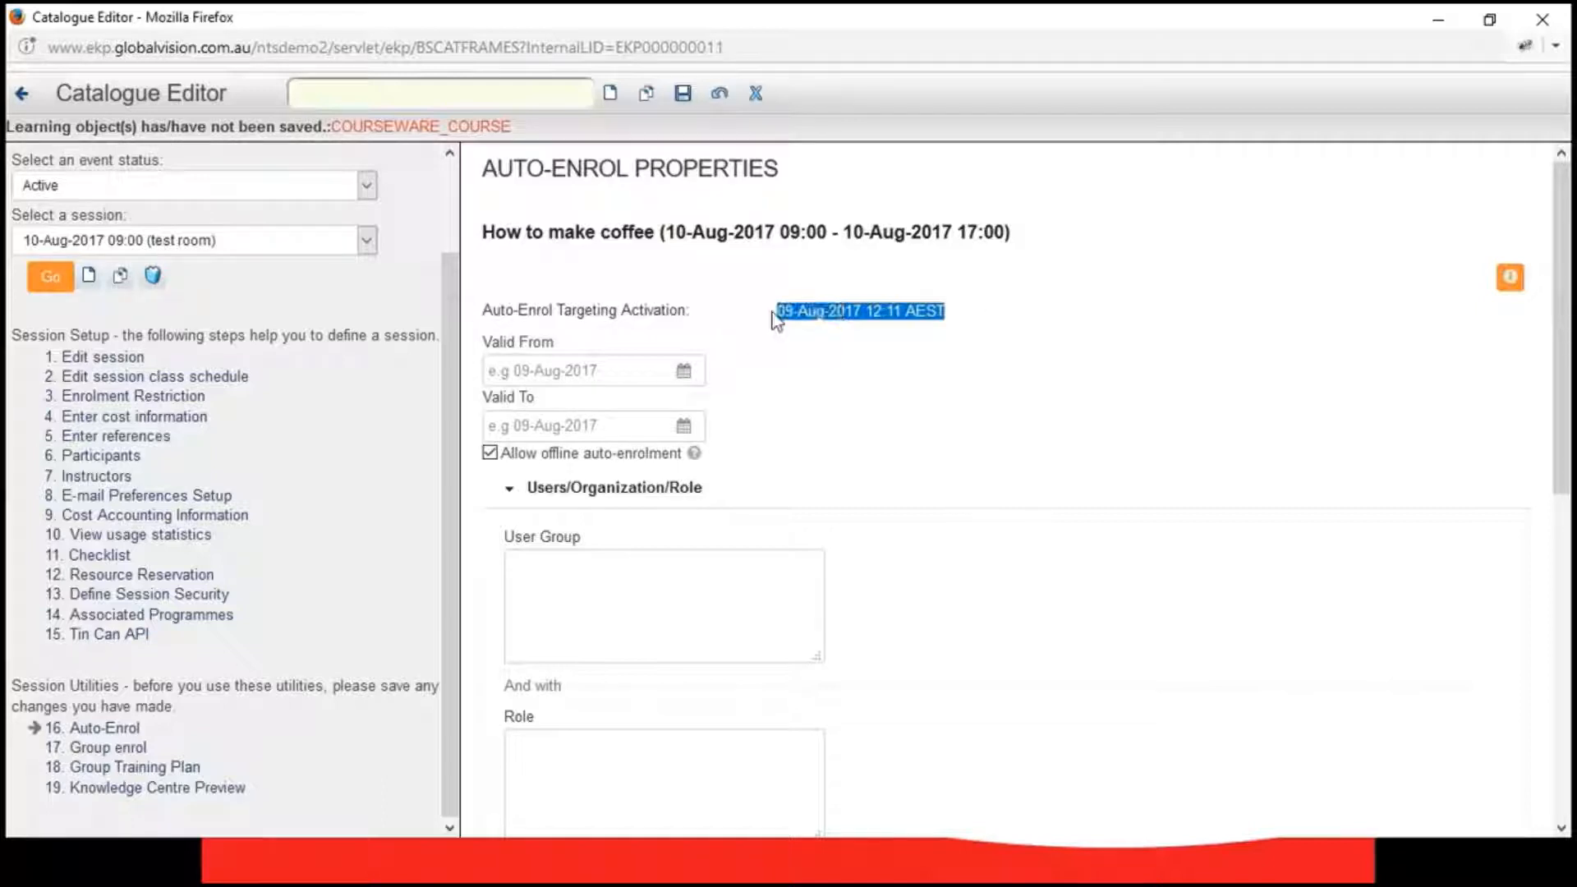
{"action": "left_click", "coordinate": [944, 383]}
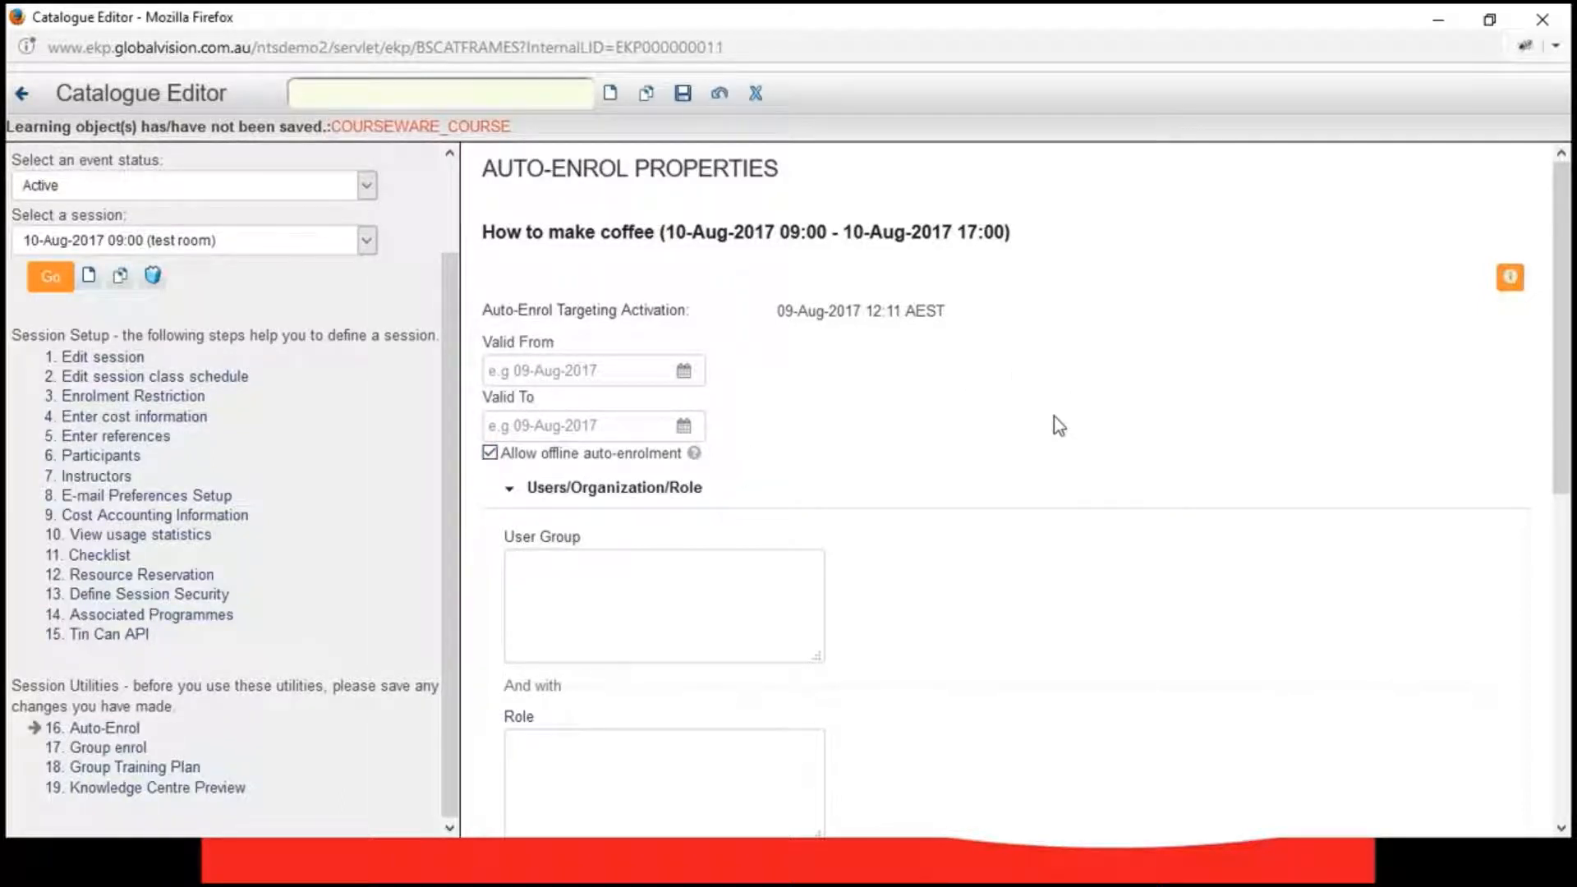
{"action": "scroll", "coordinate": [1169, 458], "scroll_direction": "down", "scroll_amount": 5}
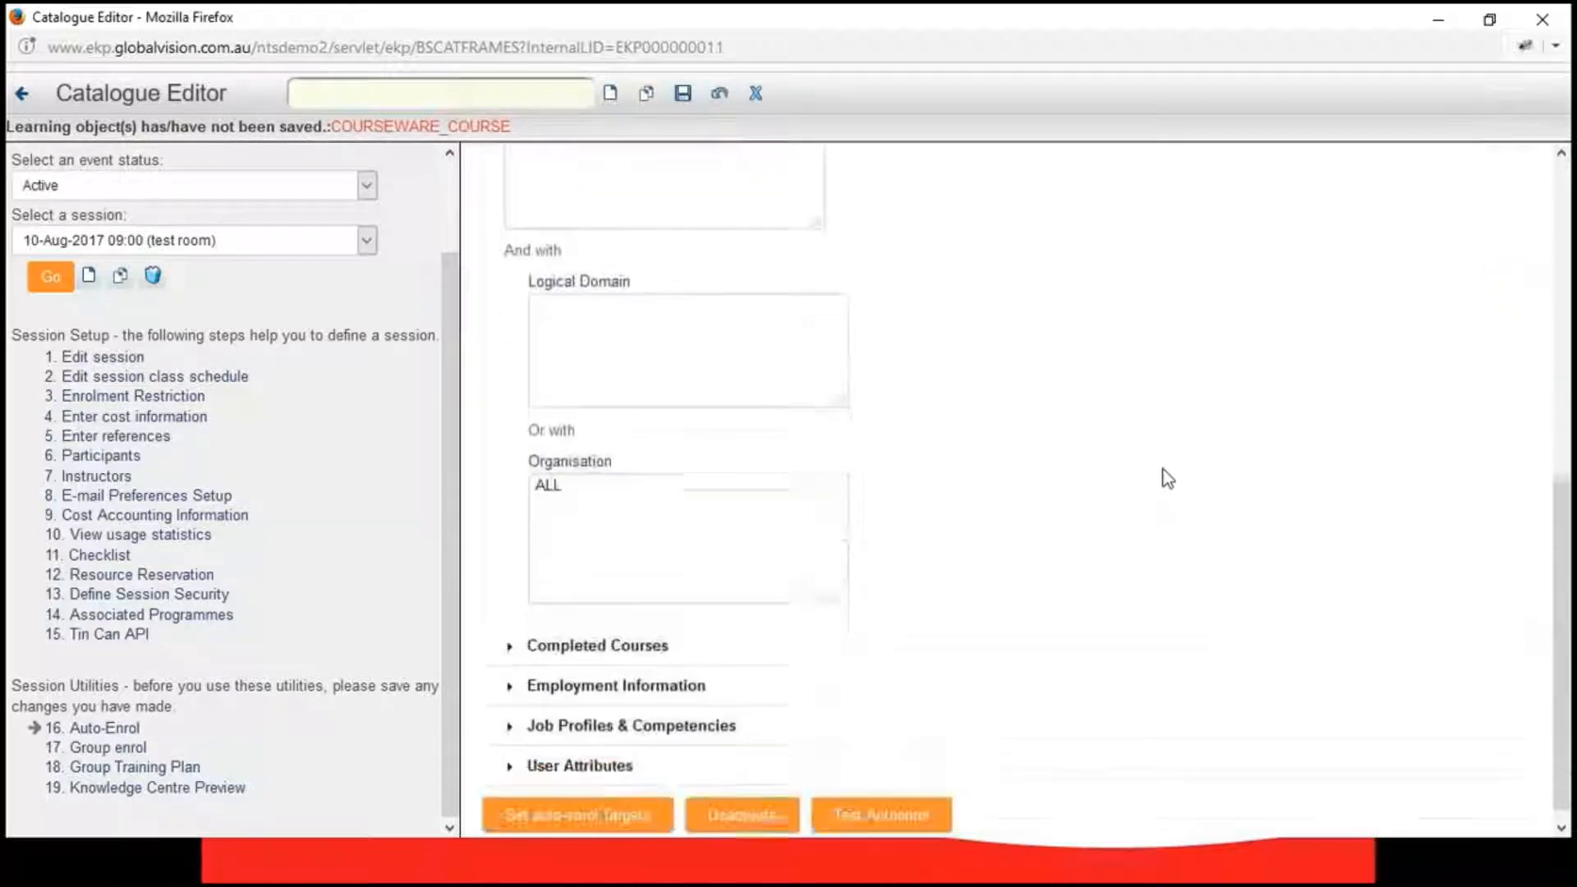
{"action": "scroll", "coordinate": [1021, 608], "scroll_direction": "up", "scroll_amount": 7}
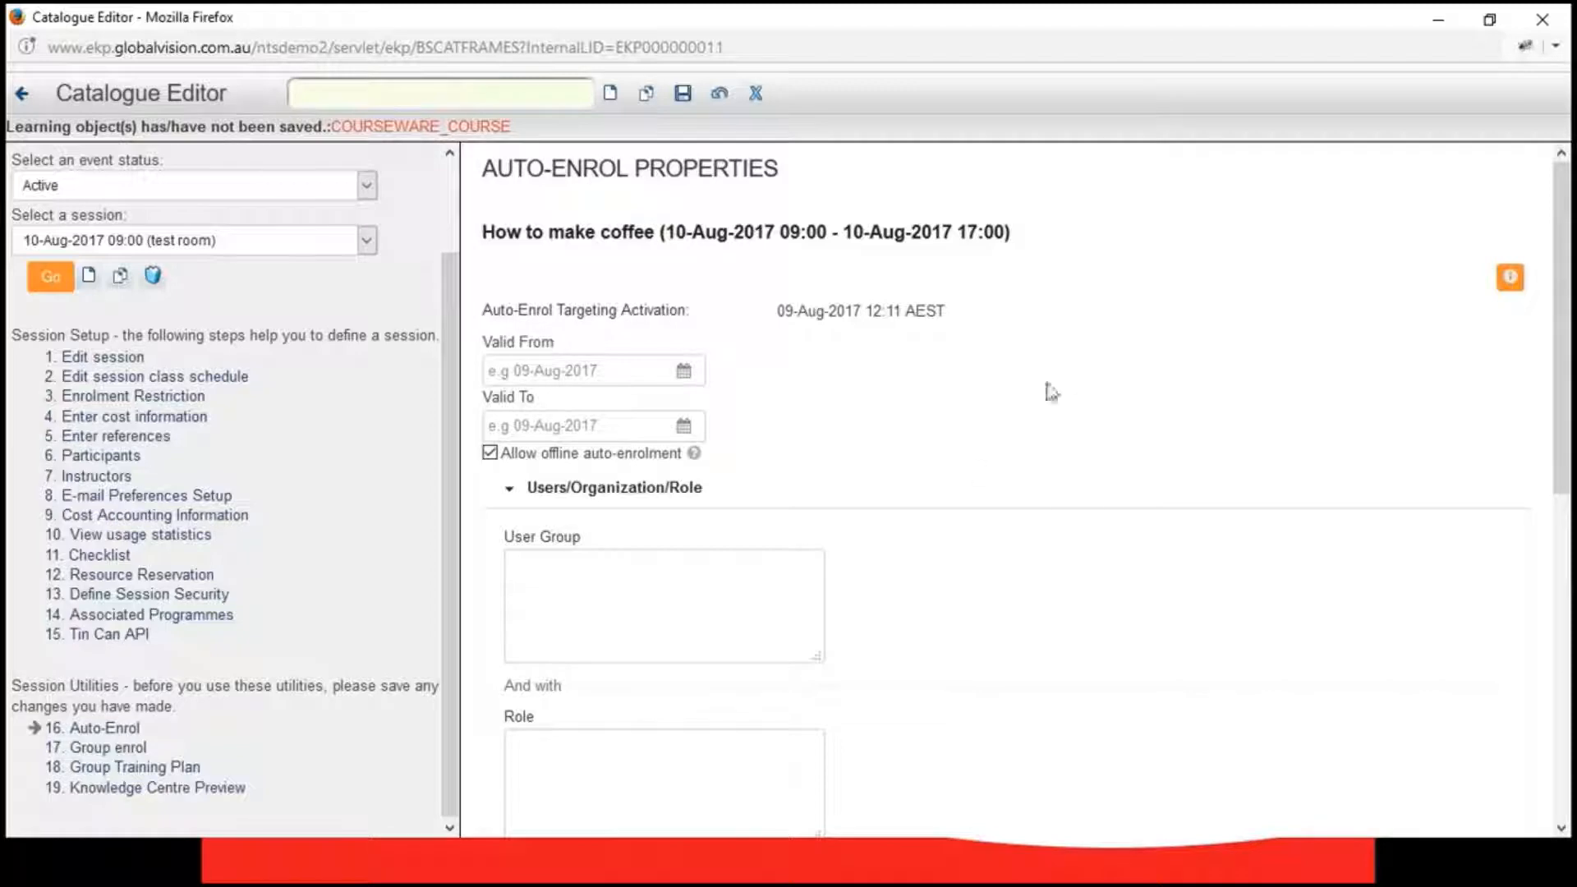
- Switch to the PowerPoint slide show to consult the Enrolment Management topics, and return to the Catalogue Editor
{"action": "left_click", "coordinate": [477, 853]}
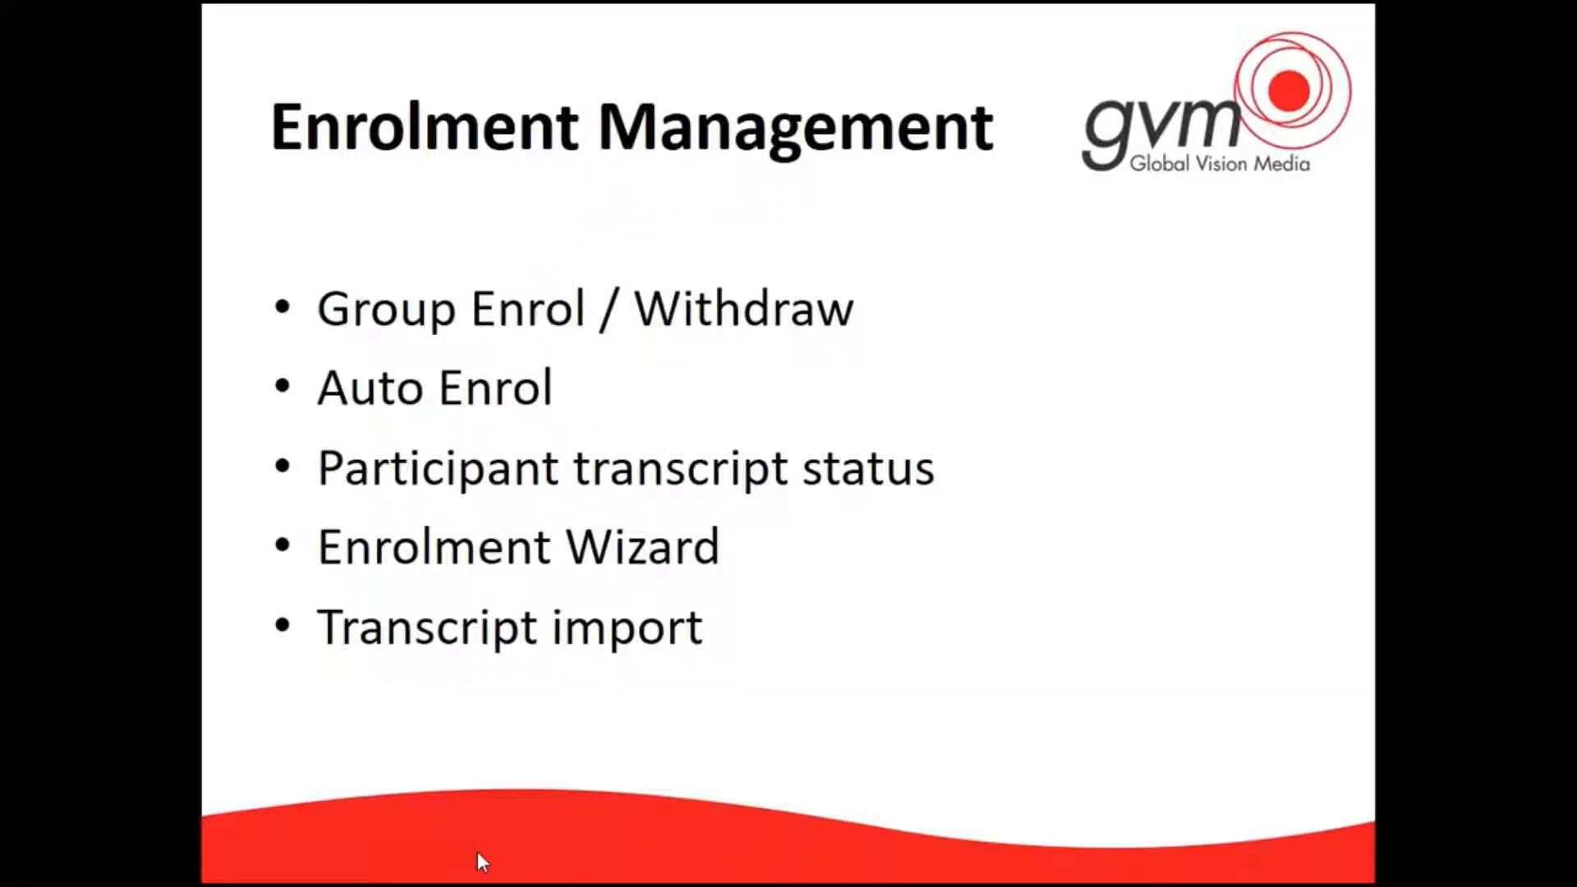
{"action": "key", "text": "alt+Tab"}
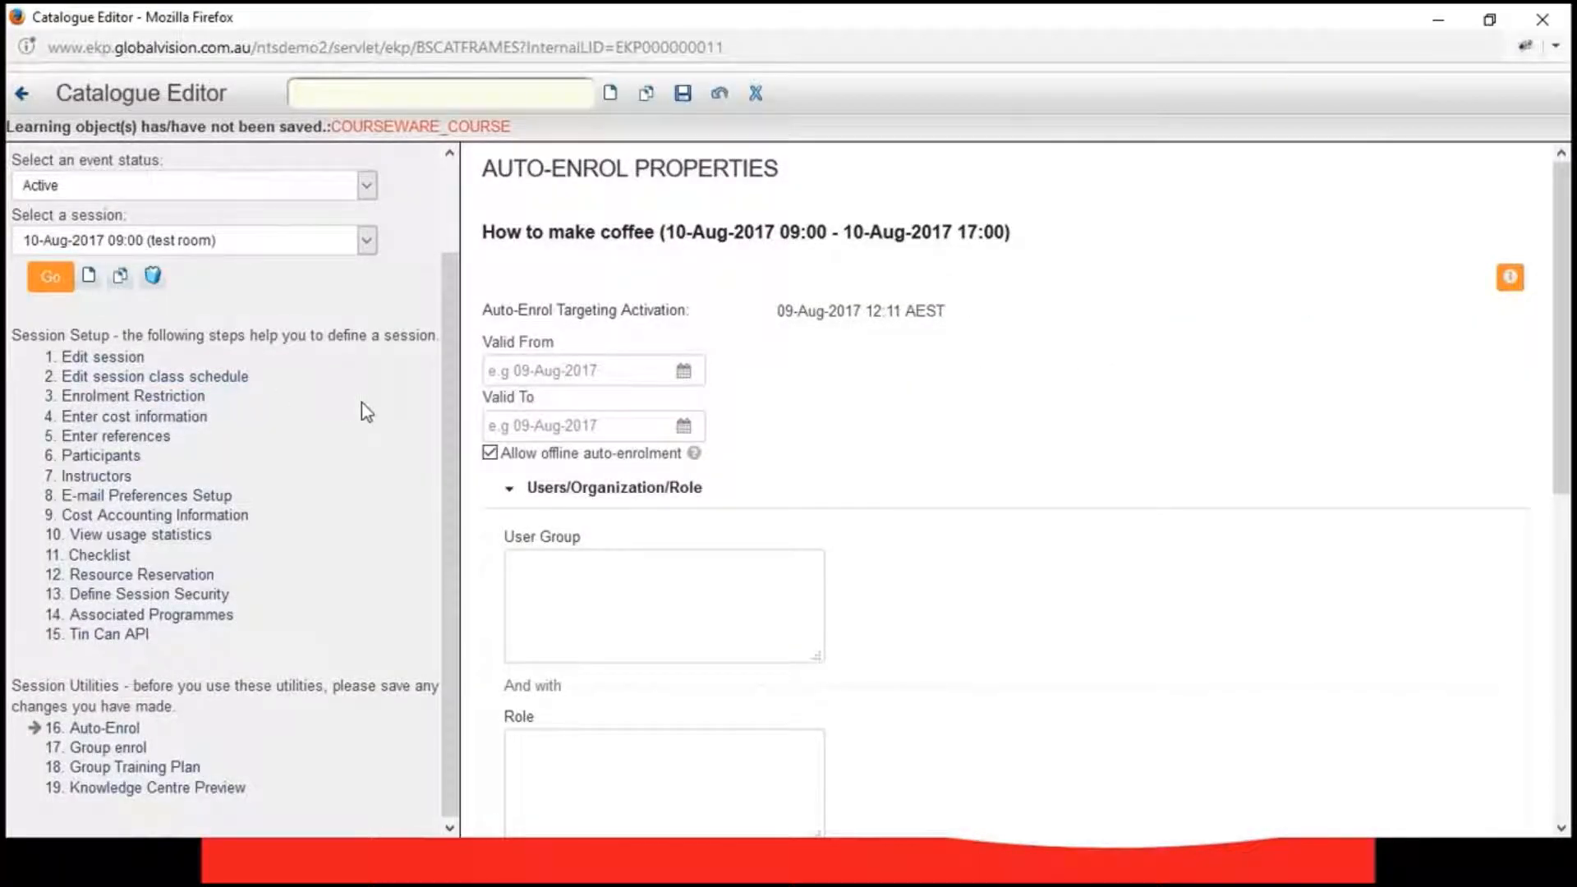
- Check the session's participants, and select the user with ID ndadmin for group enrolment in the How to make coffee session
{"action": "left_click", "coordinate": [127, 465]}
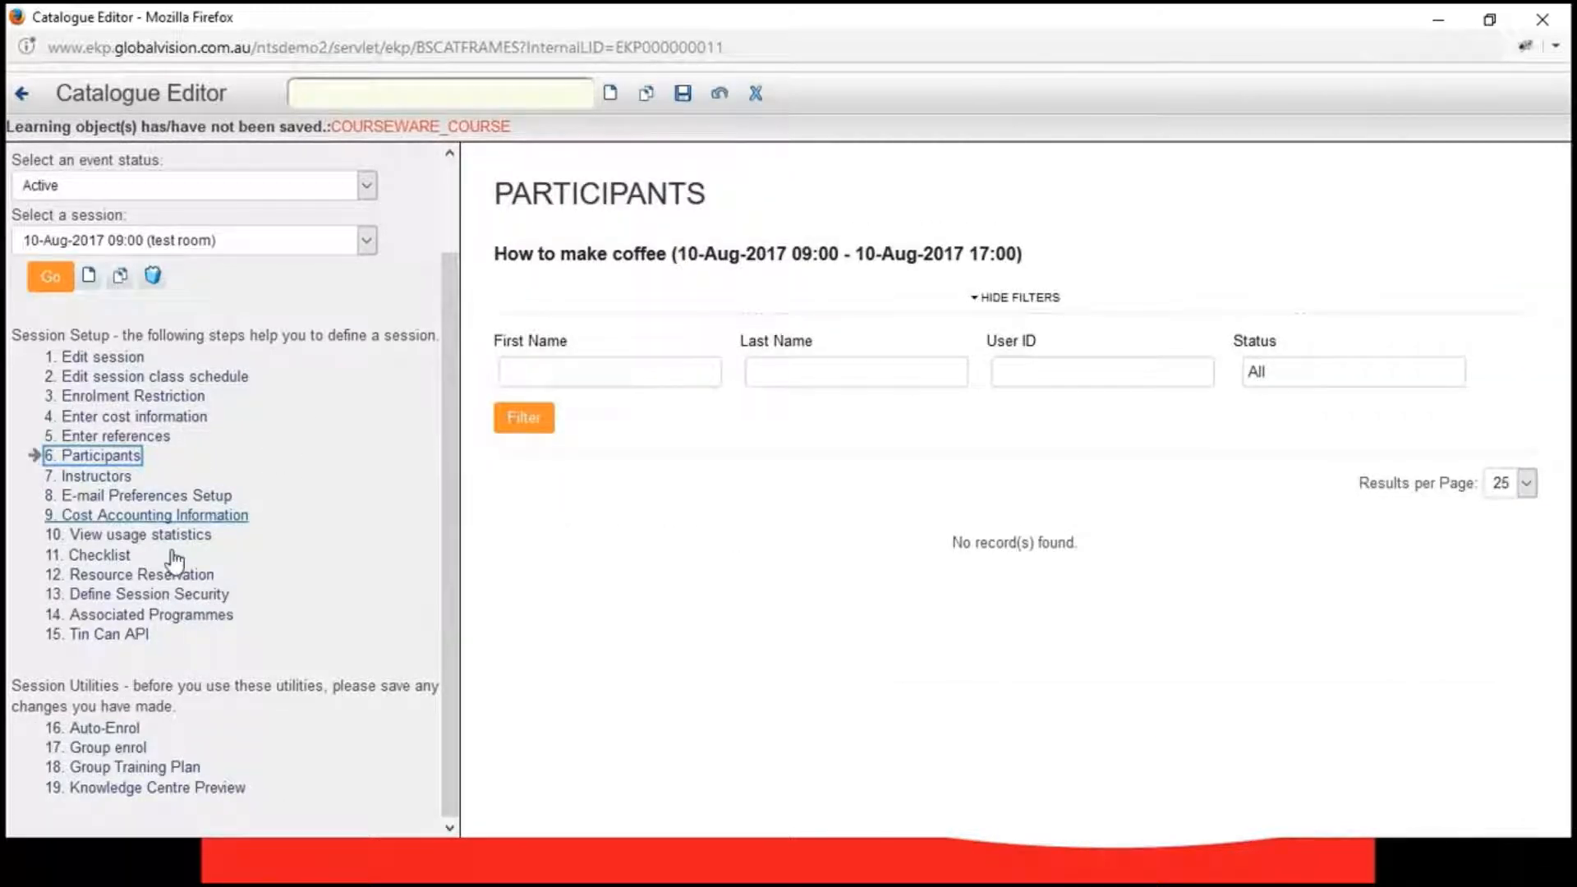
{"action": "left_click", "coordinate": [97, 748]}
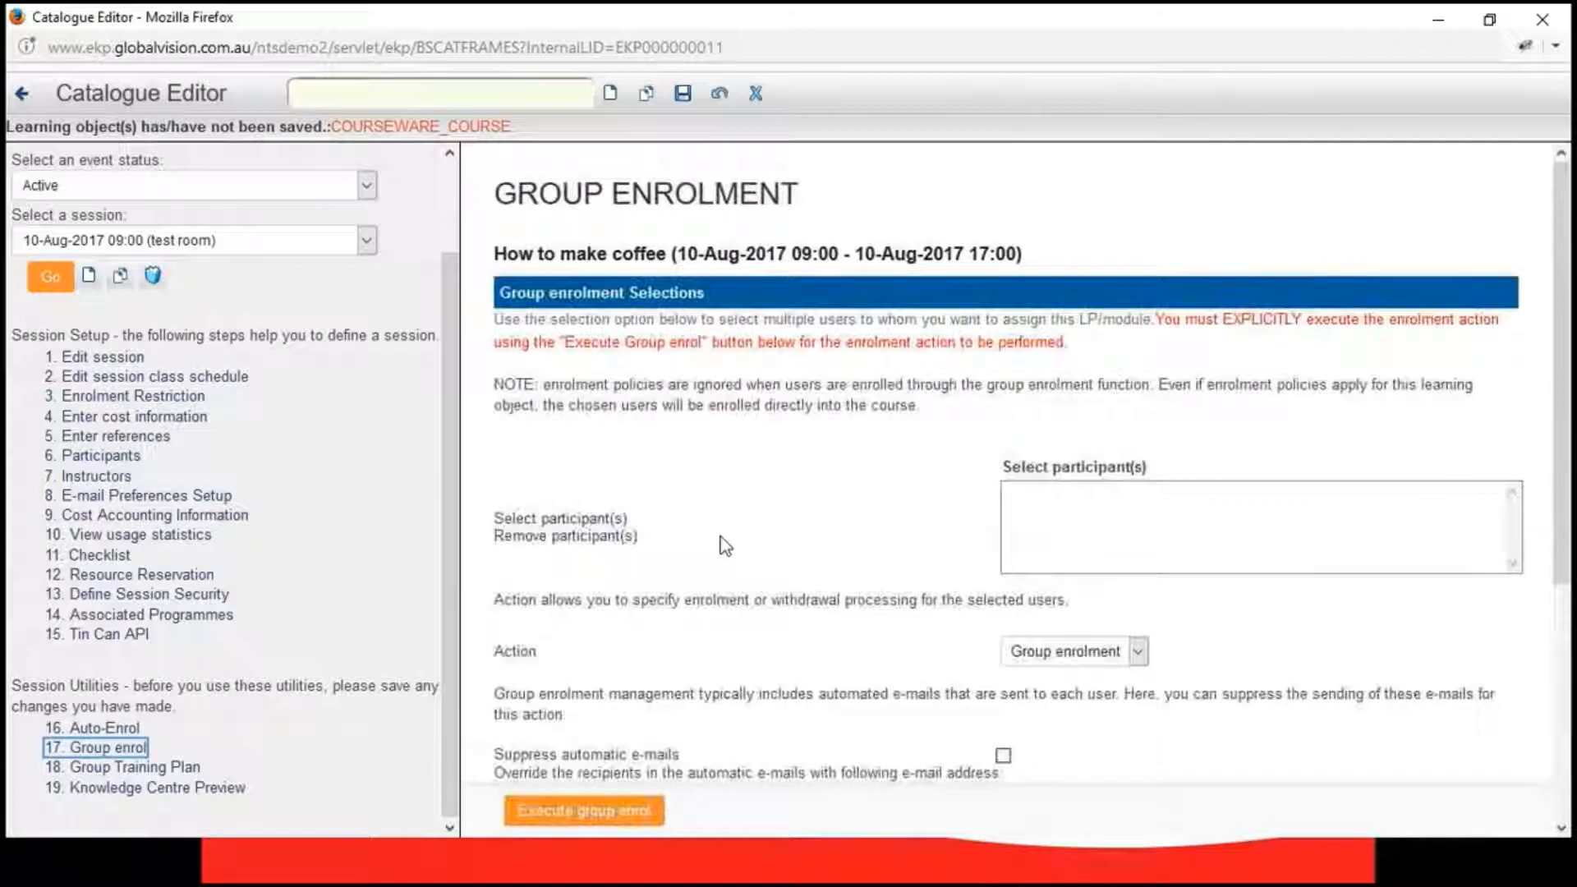
{"action": "left_click", "coordinate": [560, 518]}
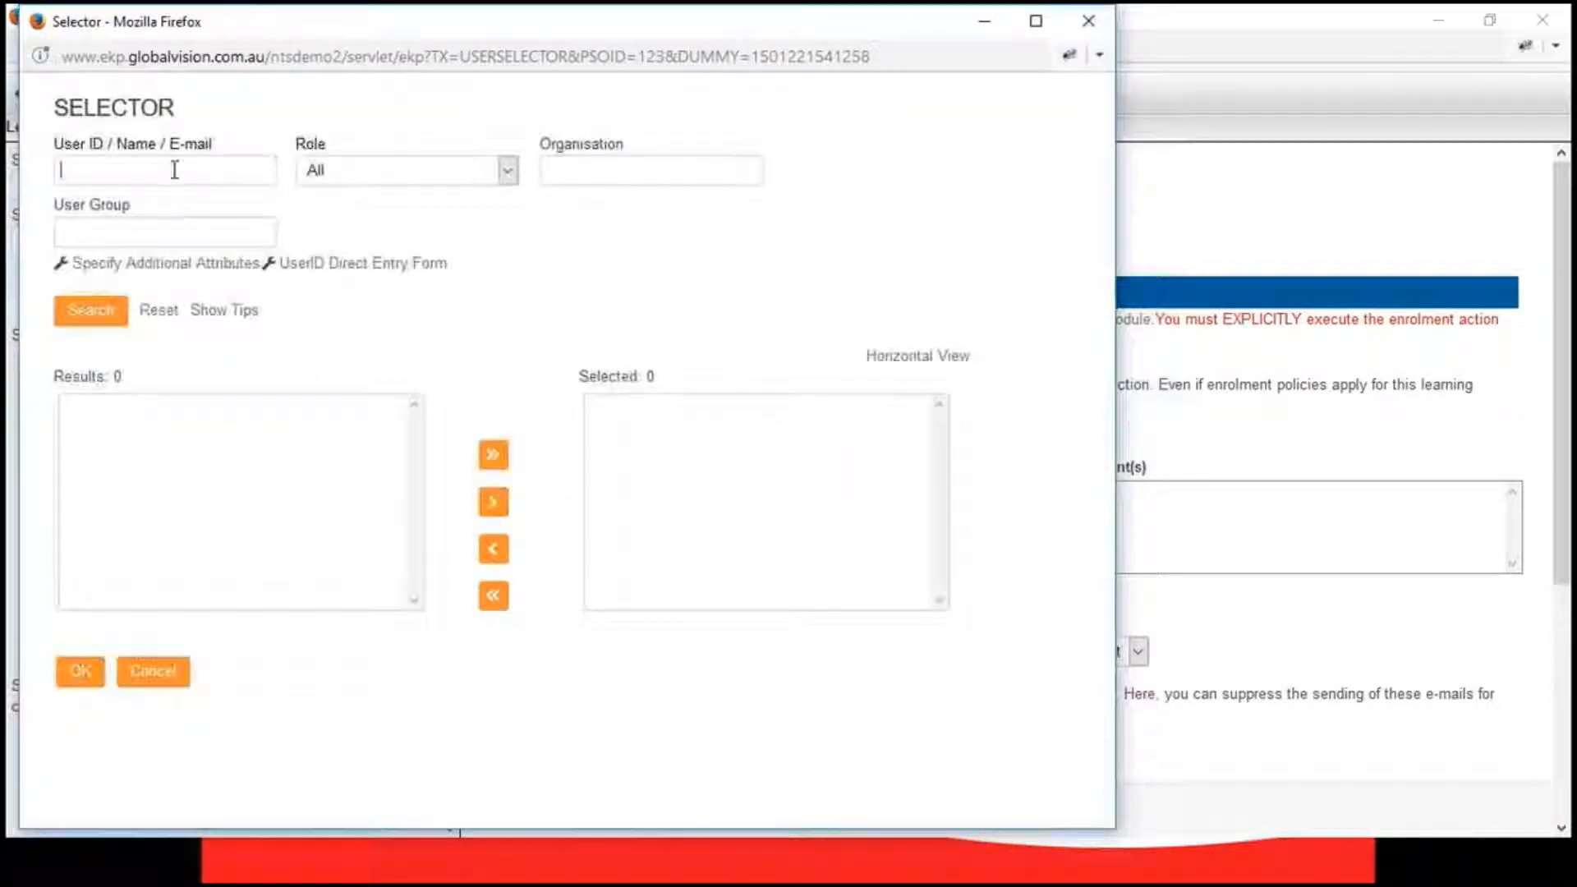
{"action": "left_click", "coordinate": [174, 170]}
{"action": "type", "text": "ndadm"}
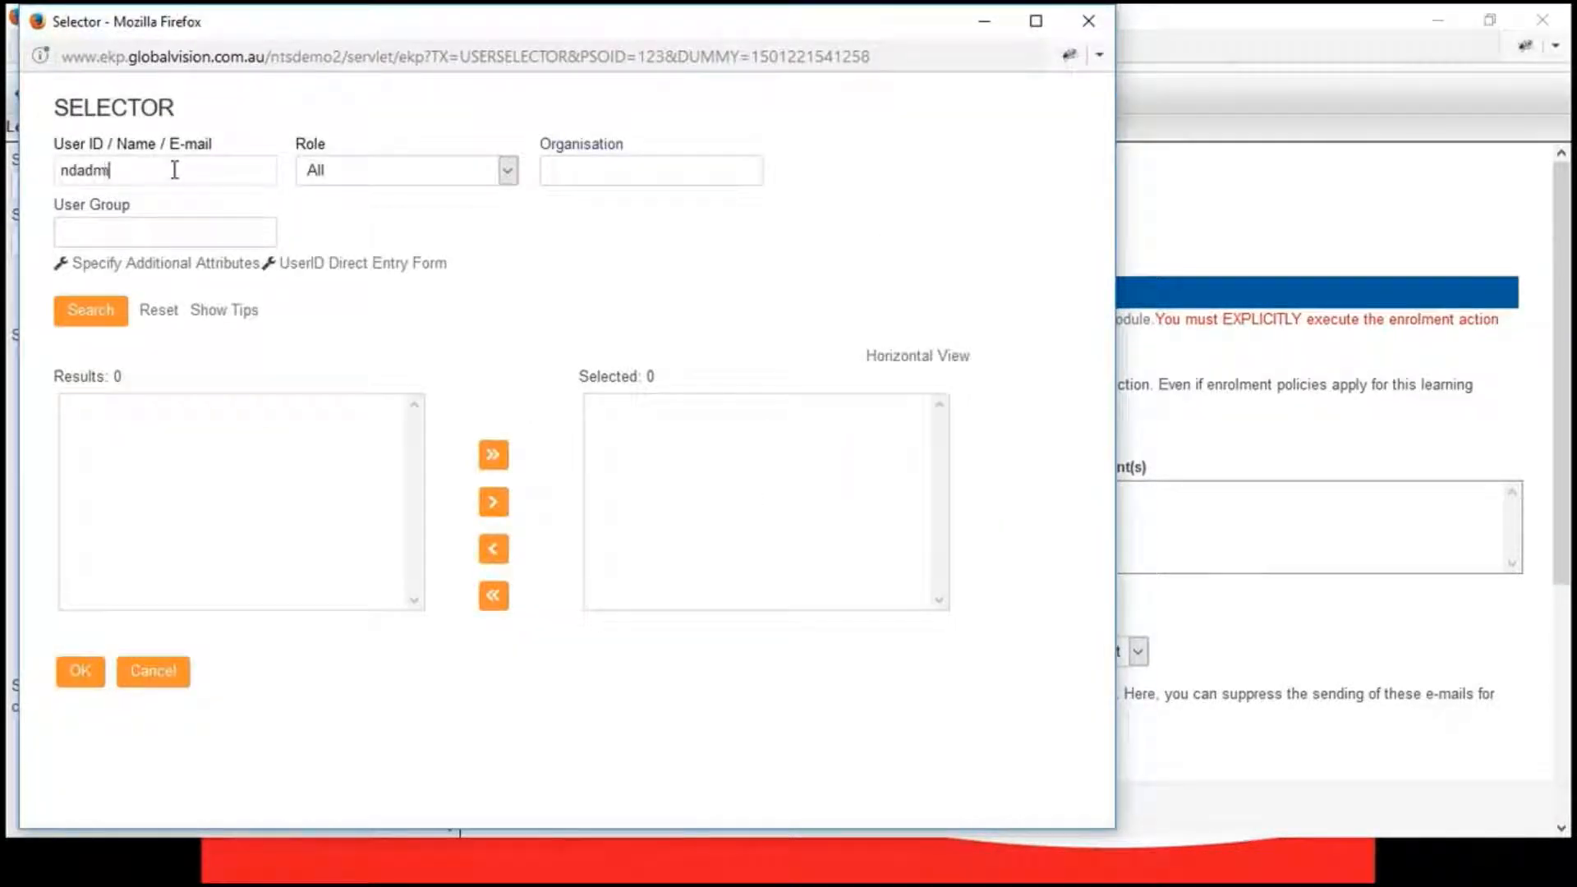
{"action": "type", "text": "in"}
{"action": "left_click", "coordinate": [87, 312]}
{"action": "double_click", "coordinate": [90, 410]}
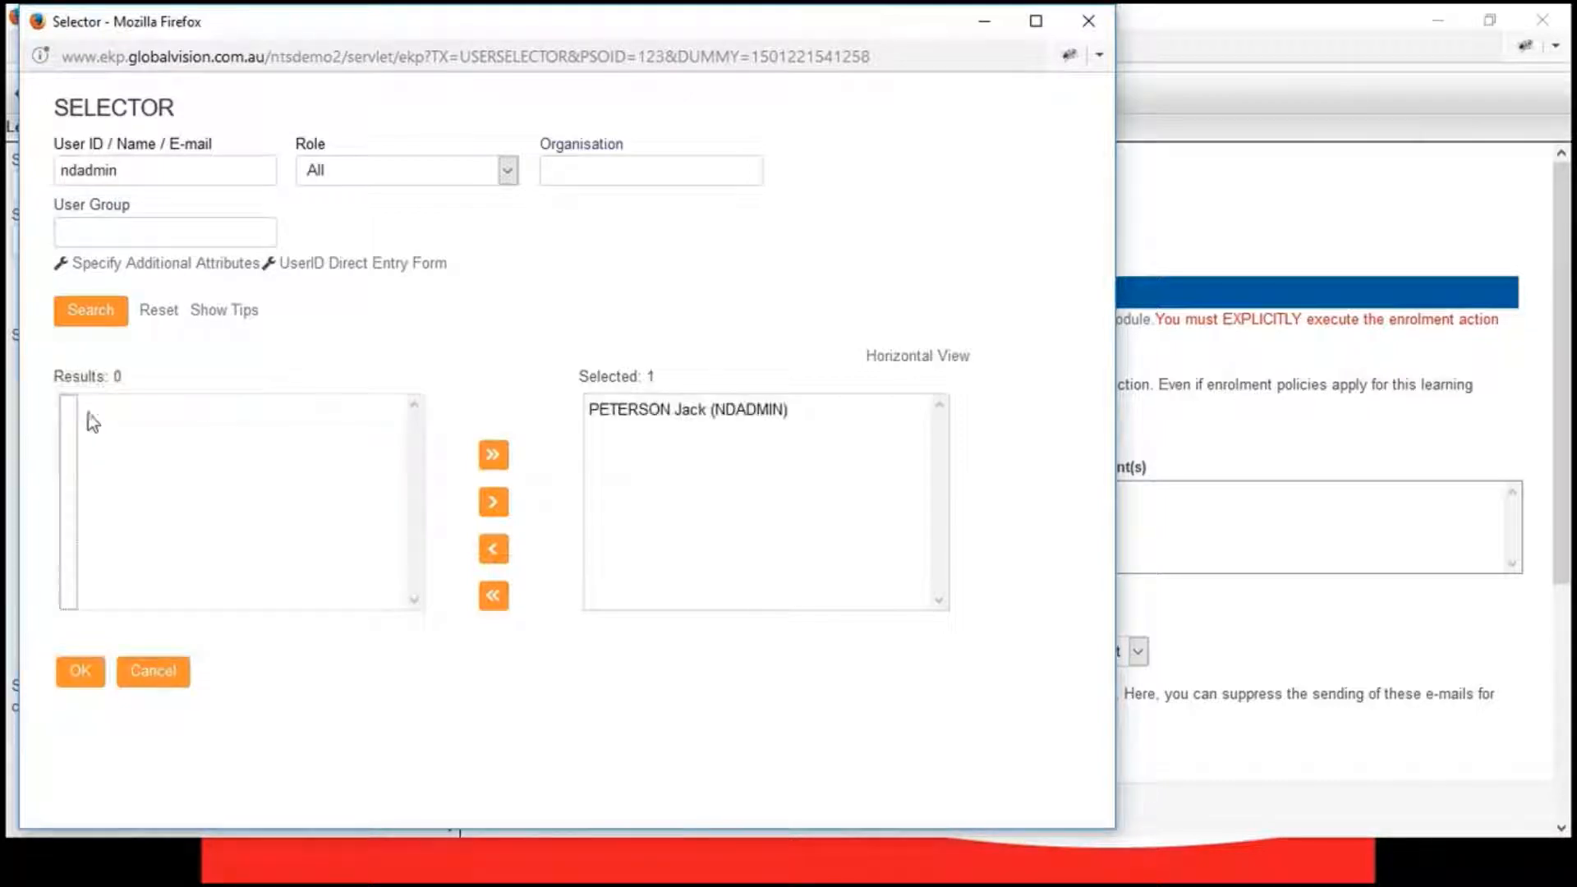
{"action": "left_click", "coordinate": [83, 674]}
- Execute the group enrolment with Suppress automatic e-mails and Override enabled, and save the course
{"action": "scroll", "coordinate": [658, 600], "scroll_direction": "down", "scroll_amount": 5}
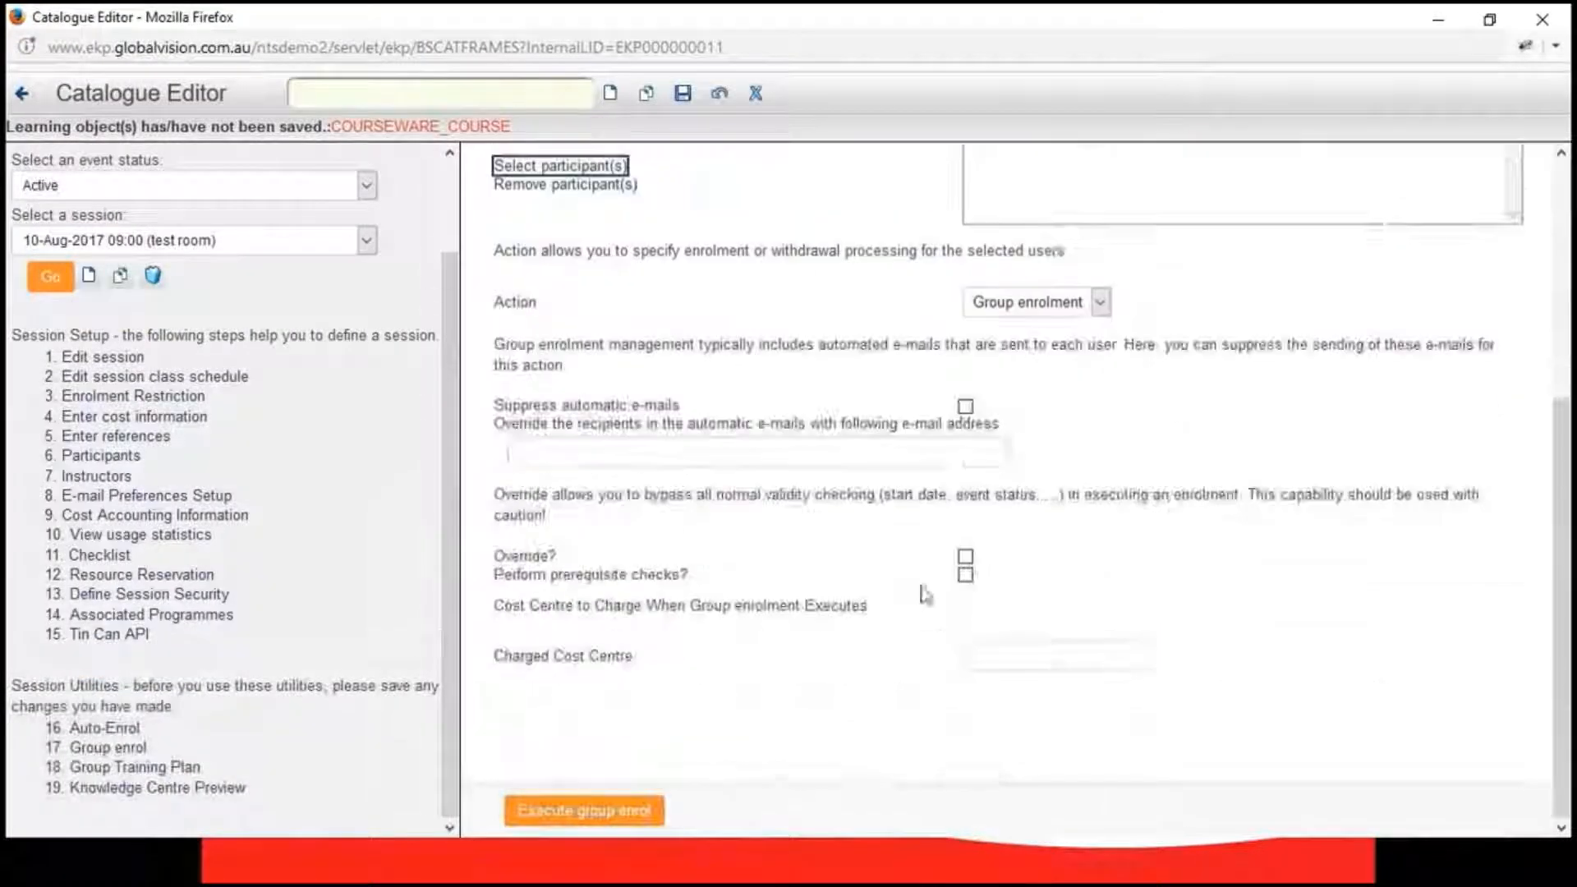
{"action": "left_click", "coordinate": [966, 407]}
{"action": "left_click", "coordinate": [965, 556]}
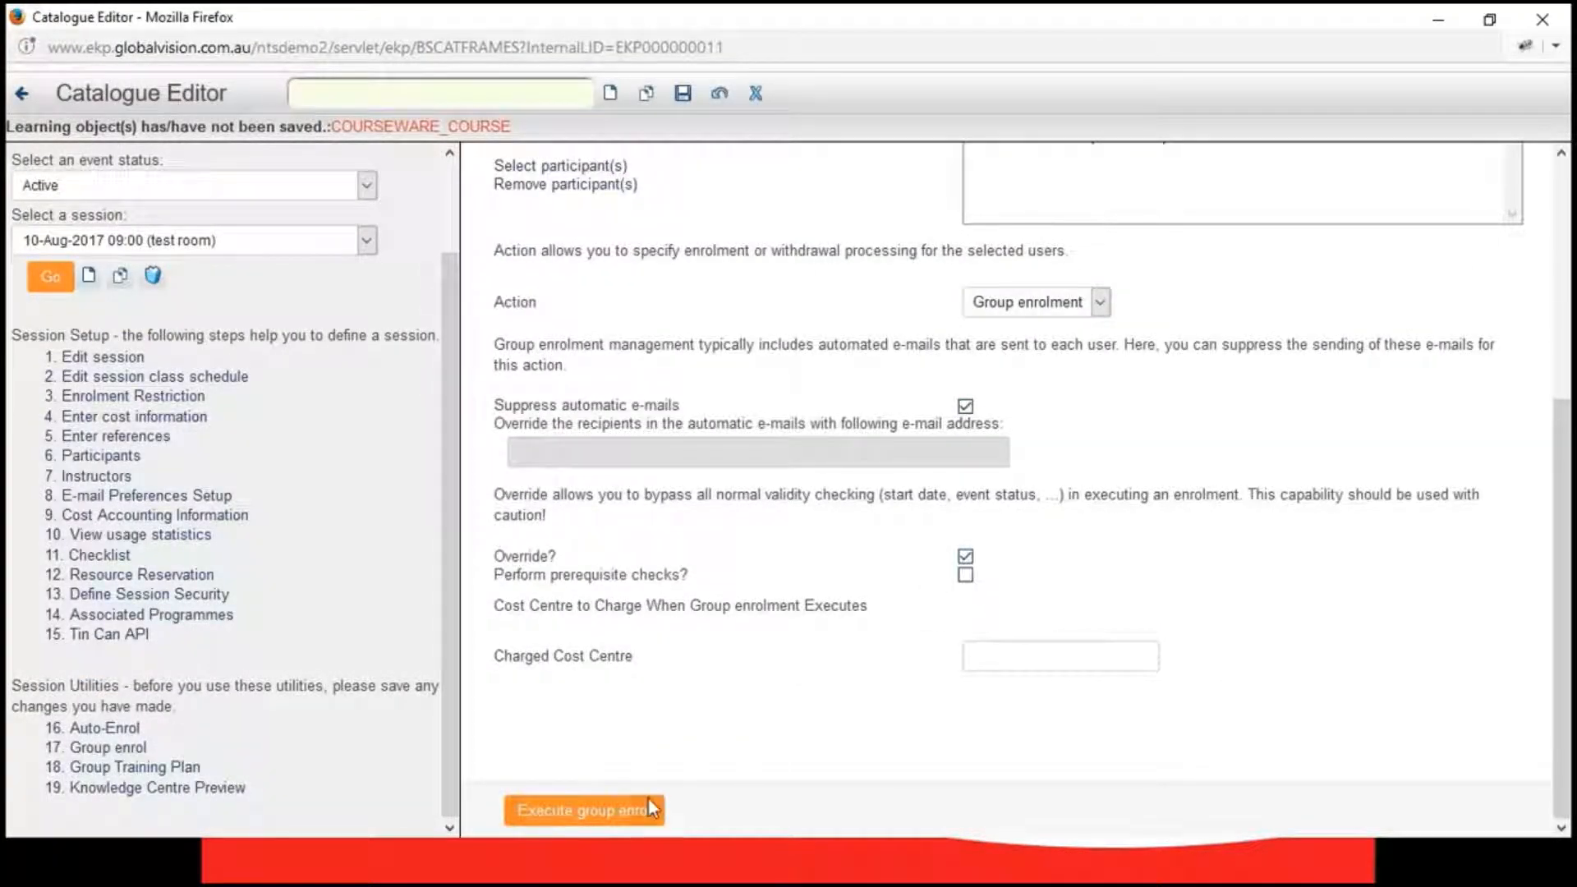
{"action": "left_click", "coordinate": [648, 805]}
{"action": "left_click", "coordinate": [809, 394]}
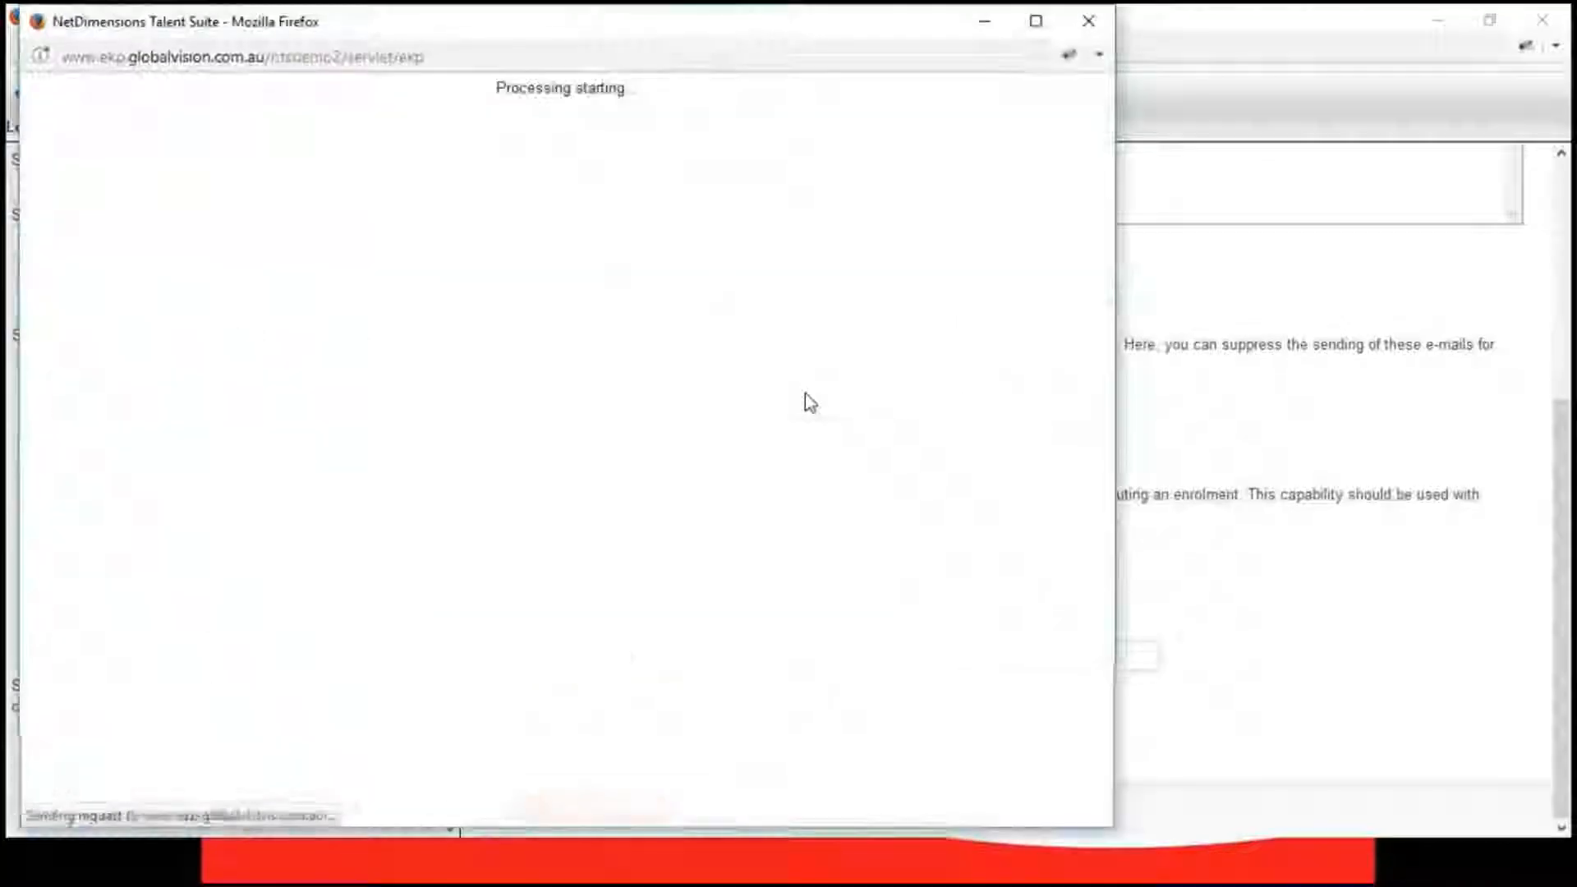
{"action": "left_click", "coordinate": [169, 475]}
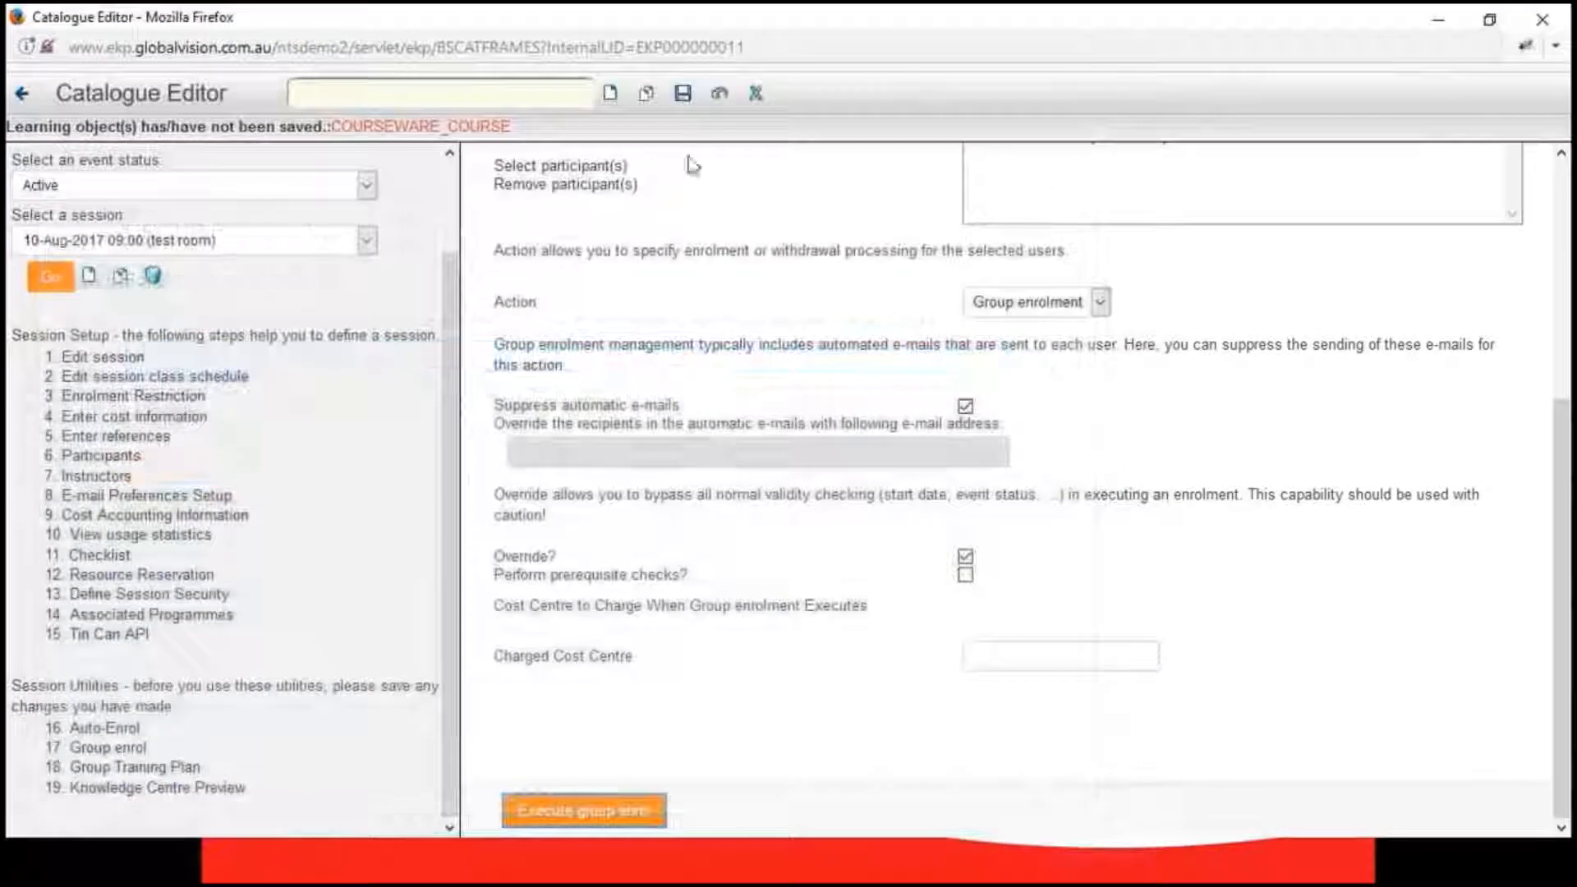
{"action": "left_click", "coordinate": [681, 97]}
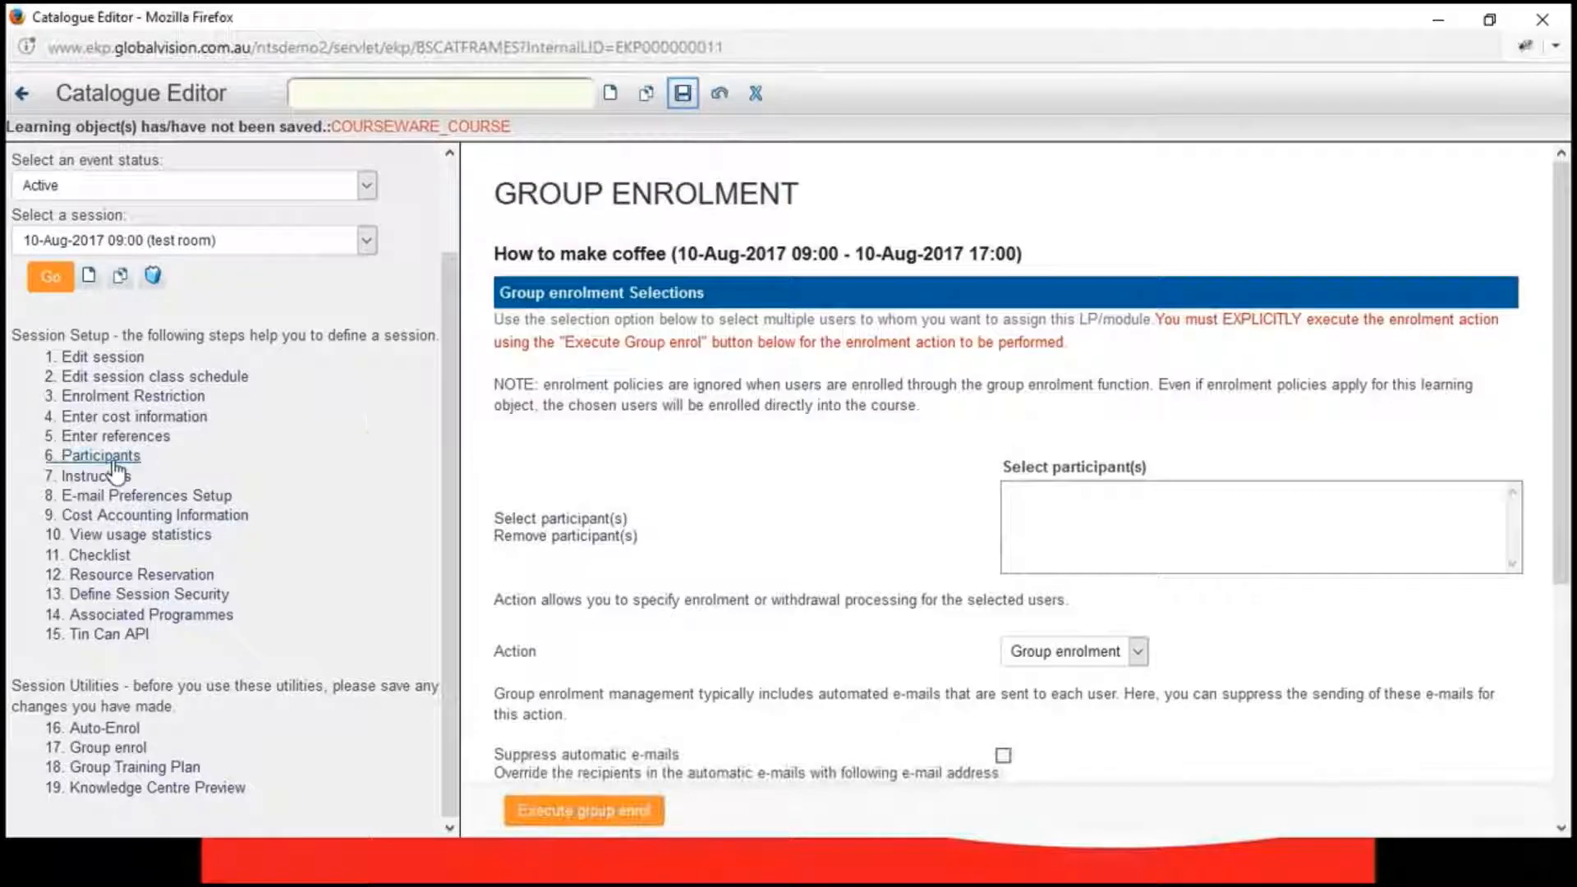
- Open the session's participants list and review the Overall Status Change options for the enrolled participant
{"action": "left_click", "coordinate": [94, 455]}
{"action": "scroll", "coordinate": [850, 473], "scroll_direction": "down", "scroll_amount": 2}
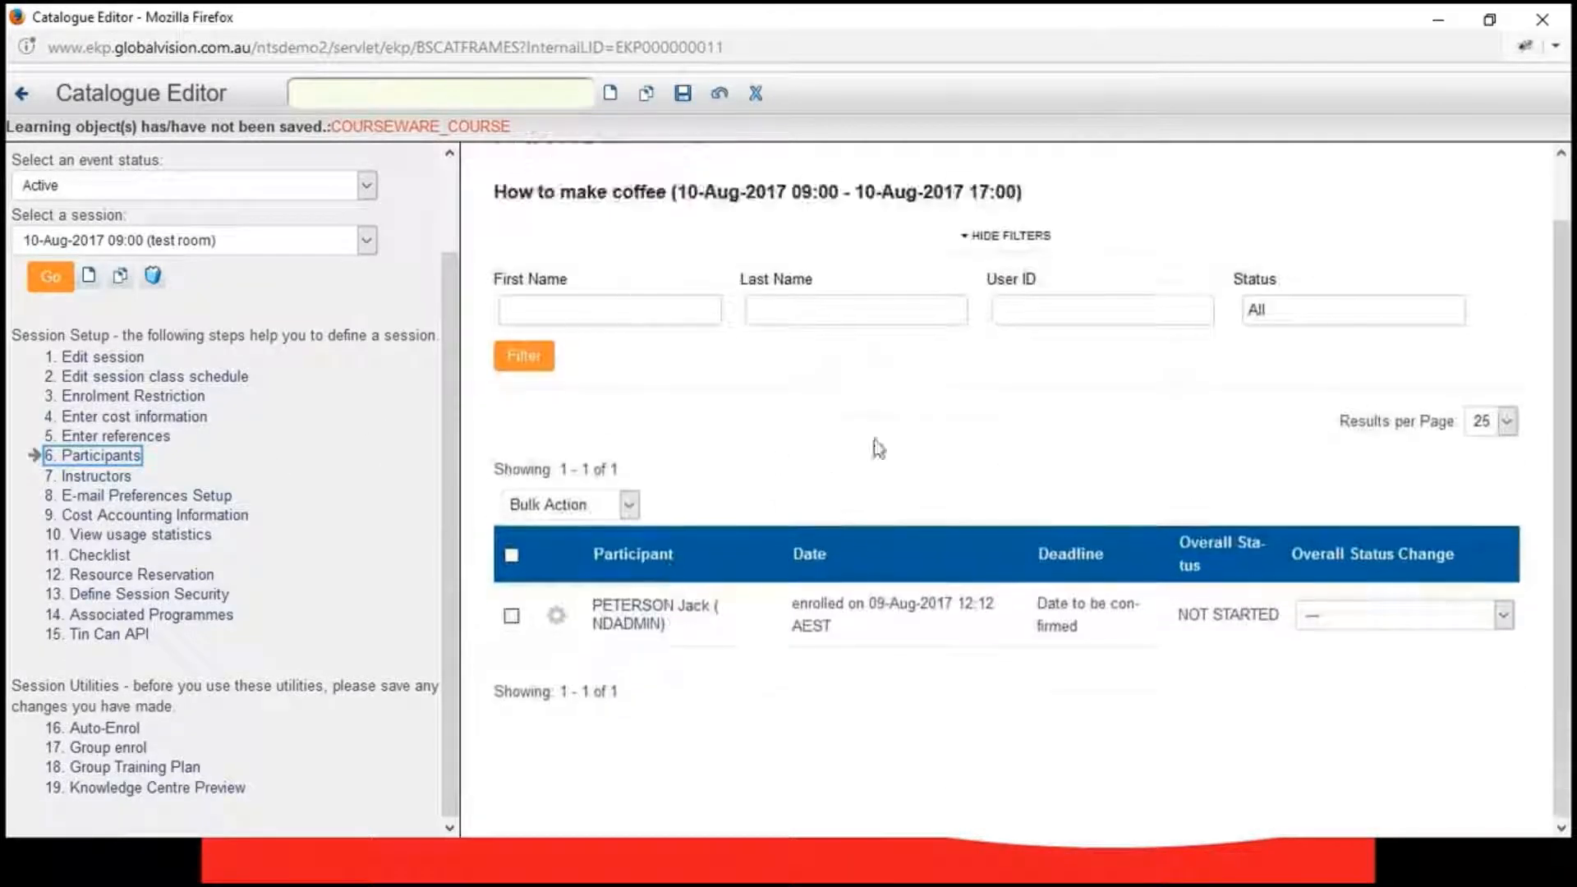
{"action": "left_click", "coordinate": [1502, 616]}
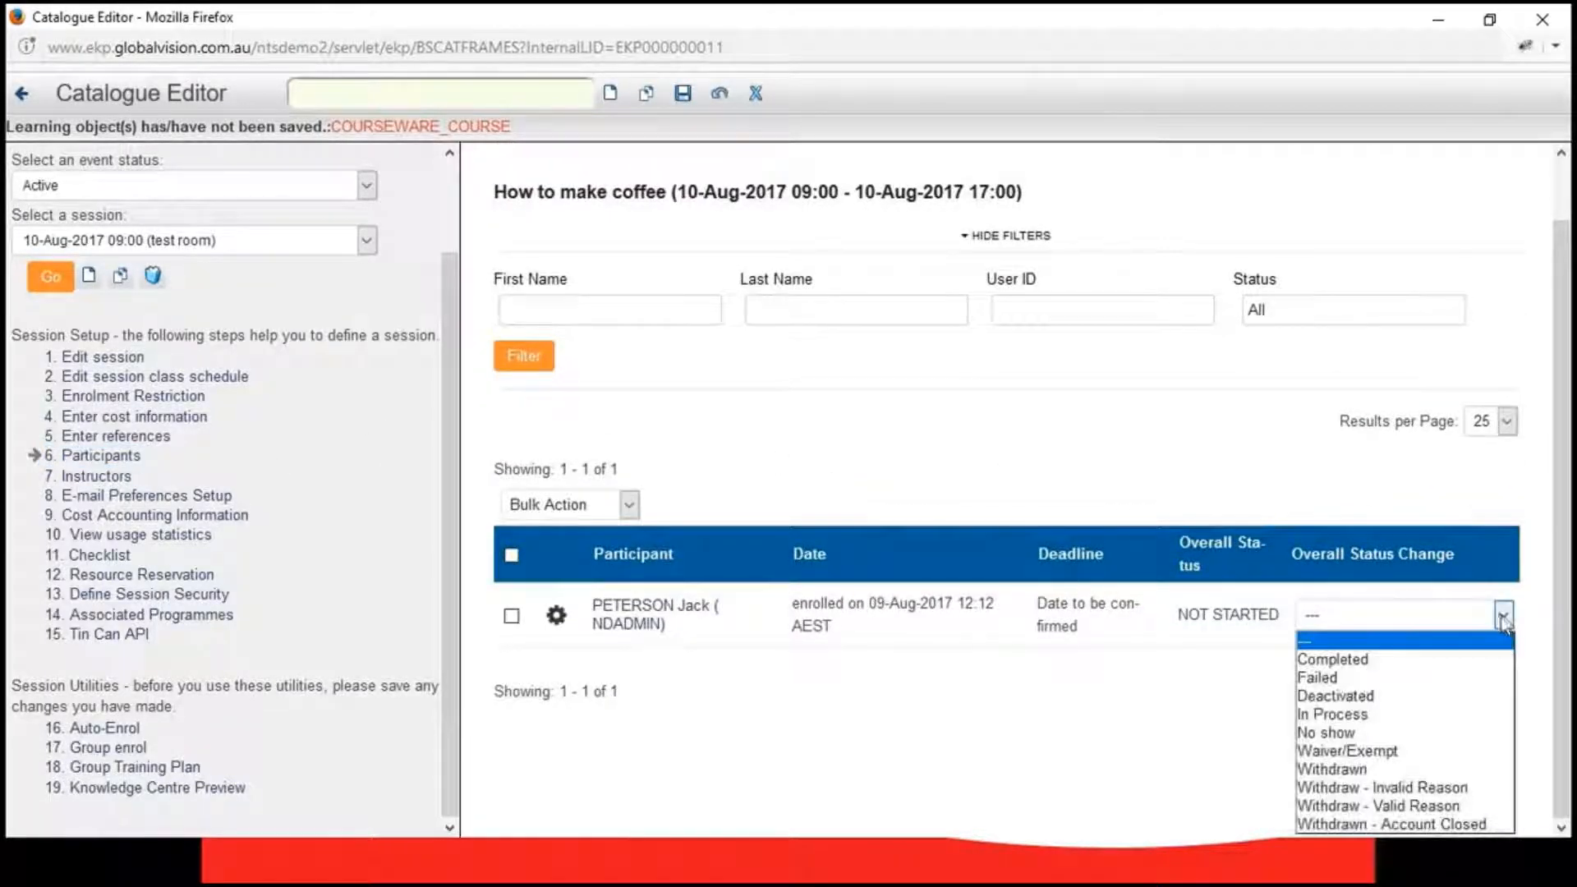
{"action": "left_click", "coordinate": [1503, 618]}
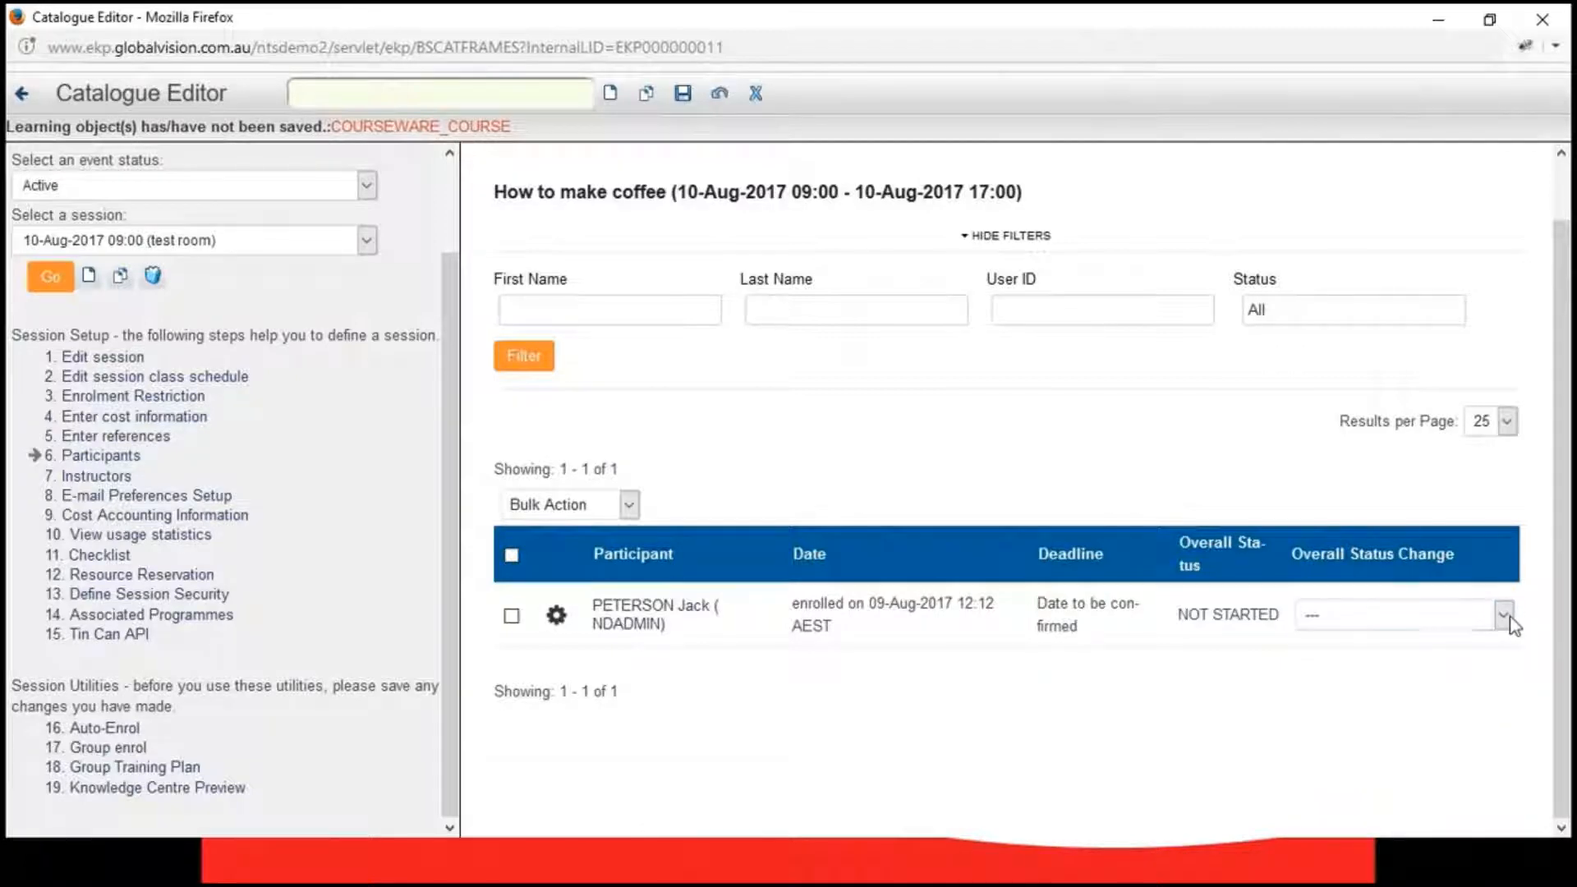
- Try the Completed, No show, Waiver/Exempt and Withdrawn status changes for the enrolled participant
{"action": "left_click", "coordinate": [1507, 619]}
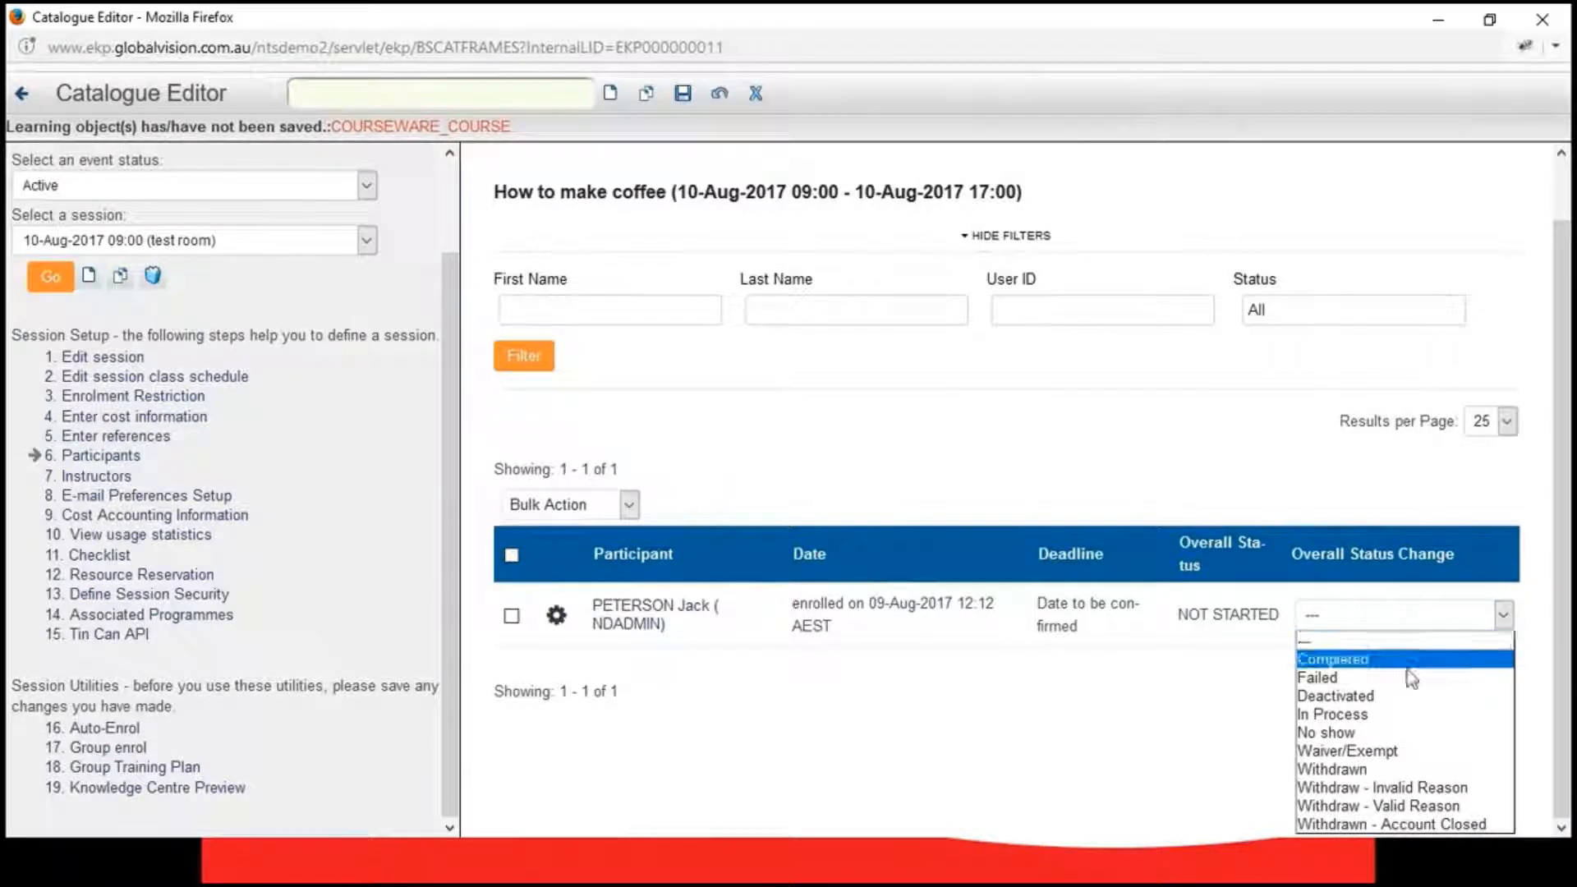
{"action": "left_click", "coordinate": [1408, 660]}
{"action": "left_click", "coordinate": [1505, 612]}
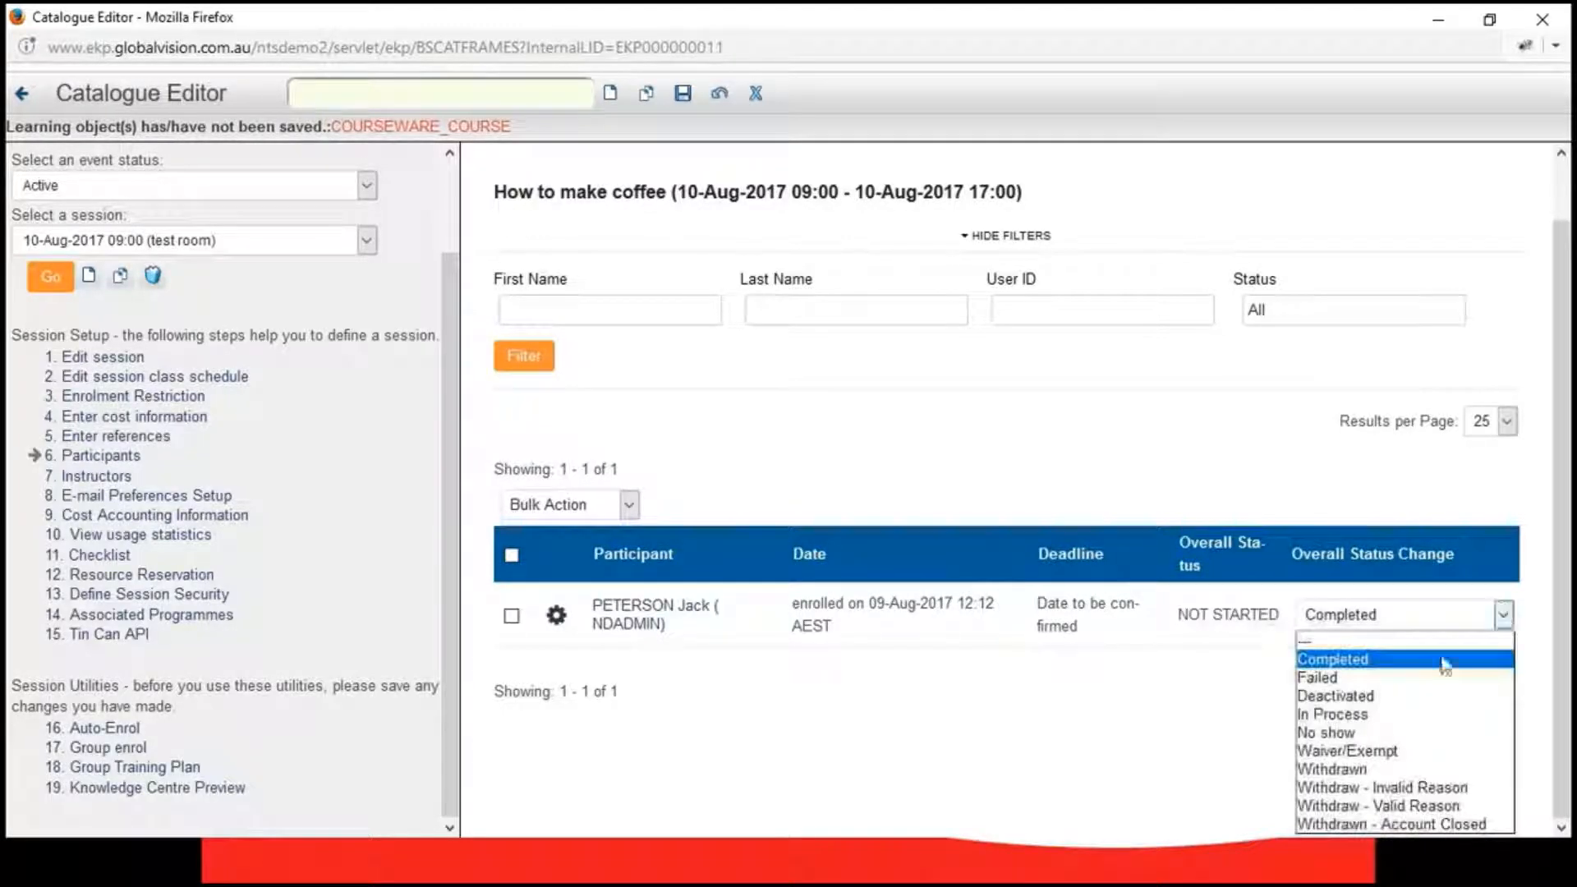
{"action": "left_click", "coordinate": [1466, 732]}
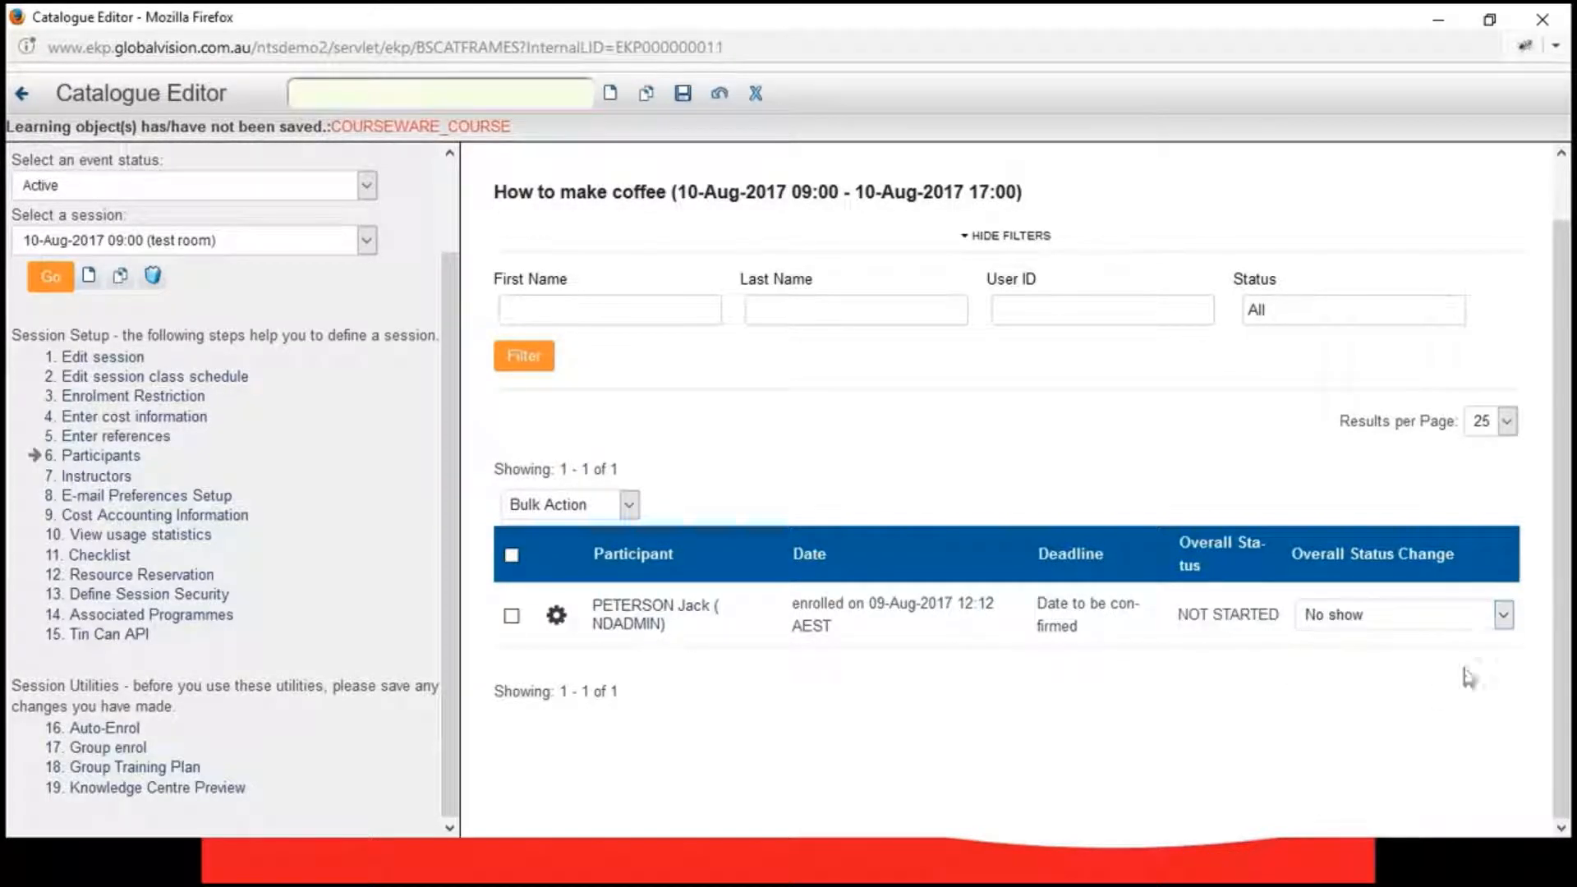
{"action": "left_click", "coordinate": [1505, 613]}
{"action": "left_click", "coordinate": [1391, 749]}
{"action": "left_click", "coordinate": [1504, 614]}
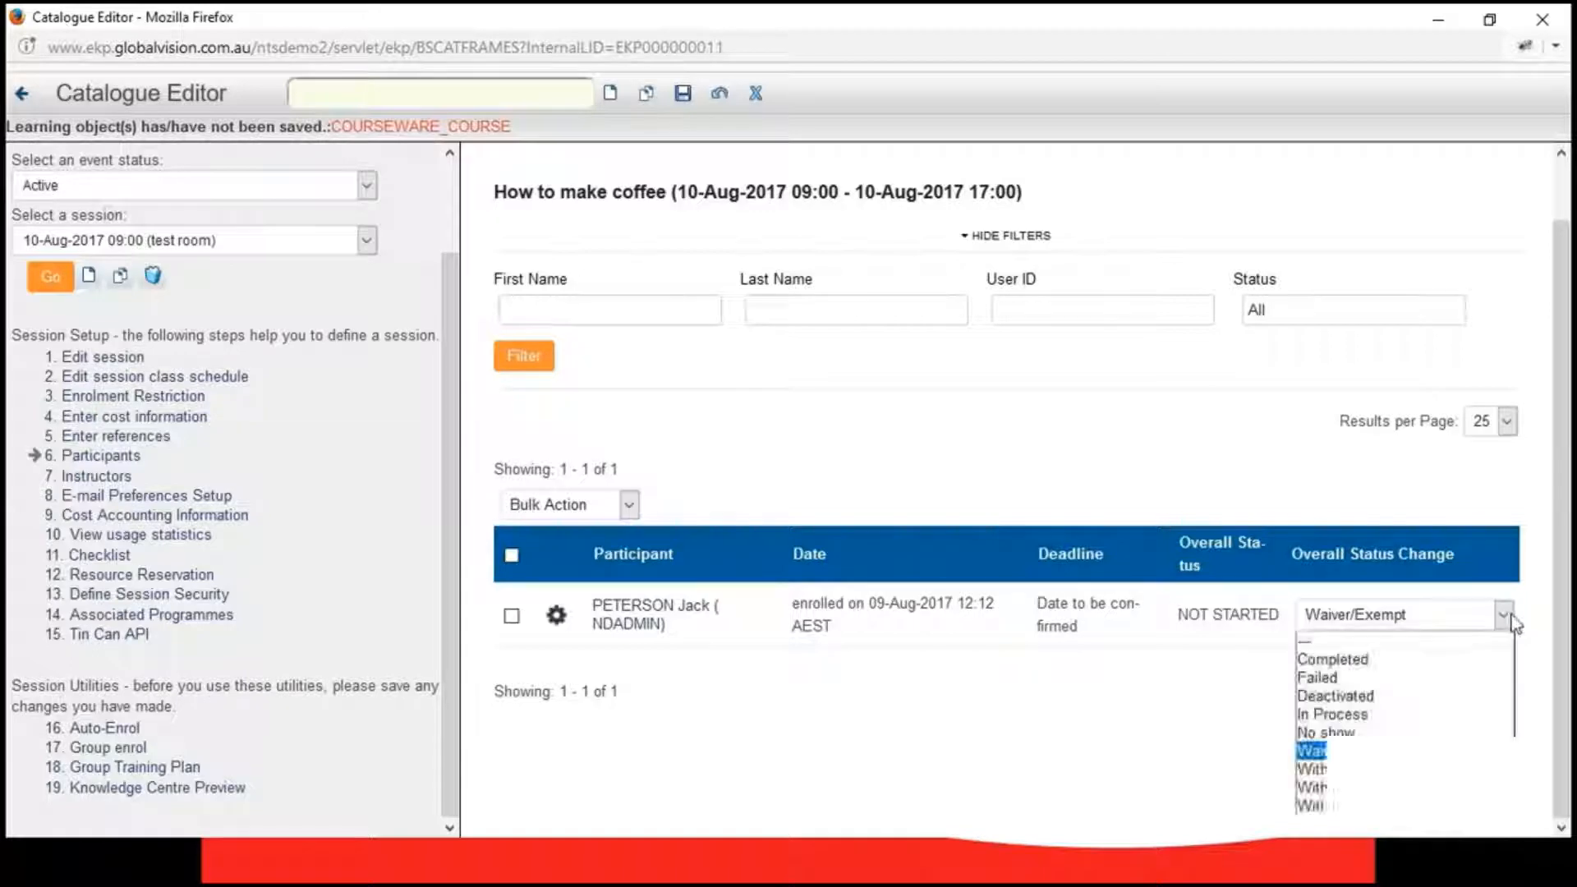
{"action": "left_click", "coordinate": [1397, 768]}
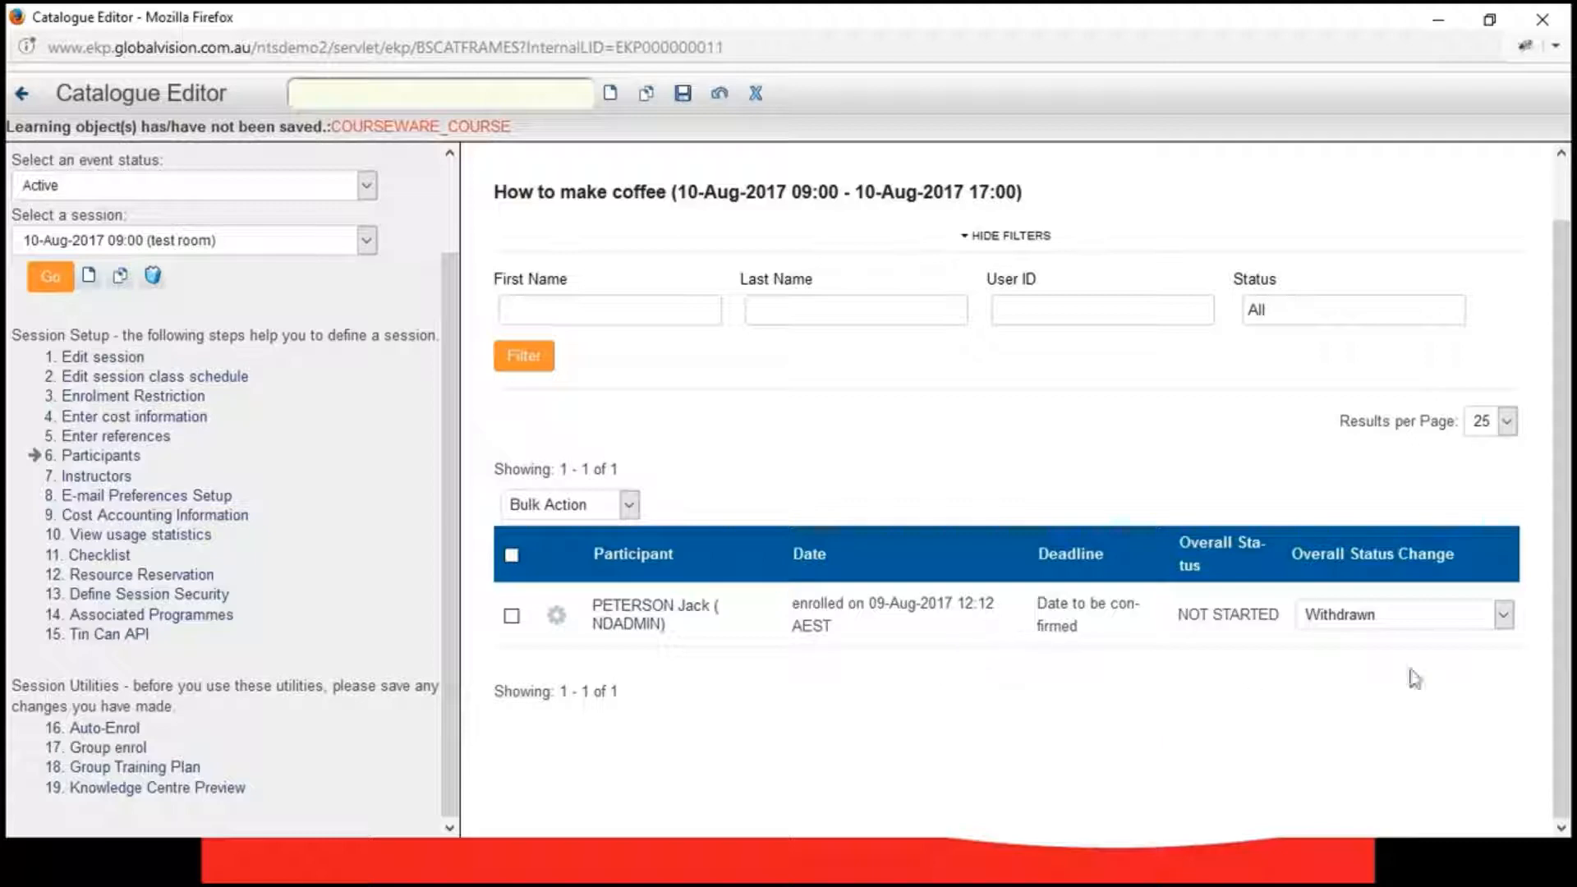
- Set the participant's overall status change to Completed and save the change
{"action": "left_click", "coordinate": [1504, 614]}
{"action": "left_click", "coordinate": [1347, 655]}
{"action": "left_click", "coordinate": [682, 95]}
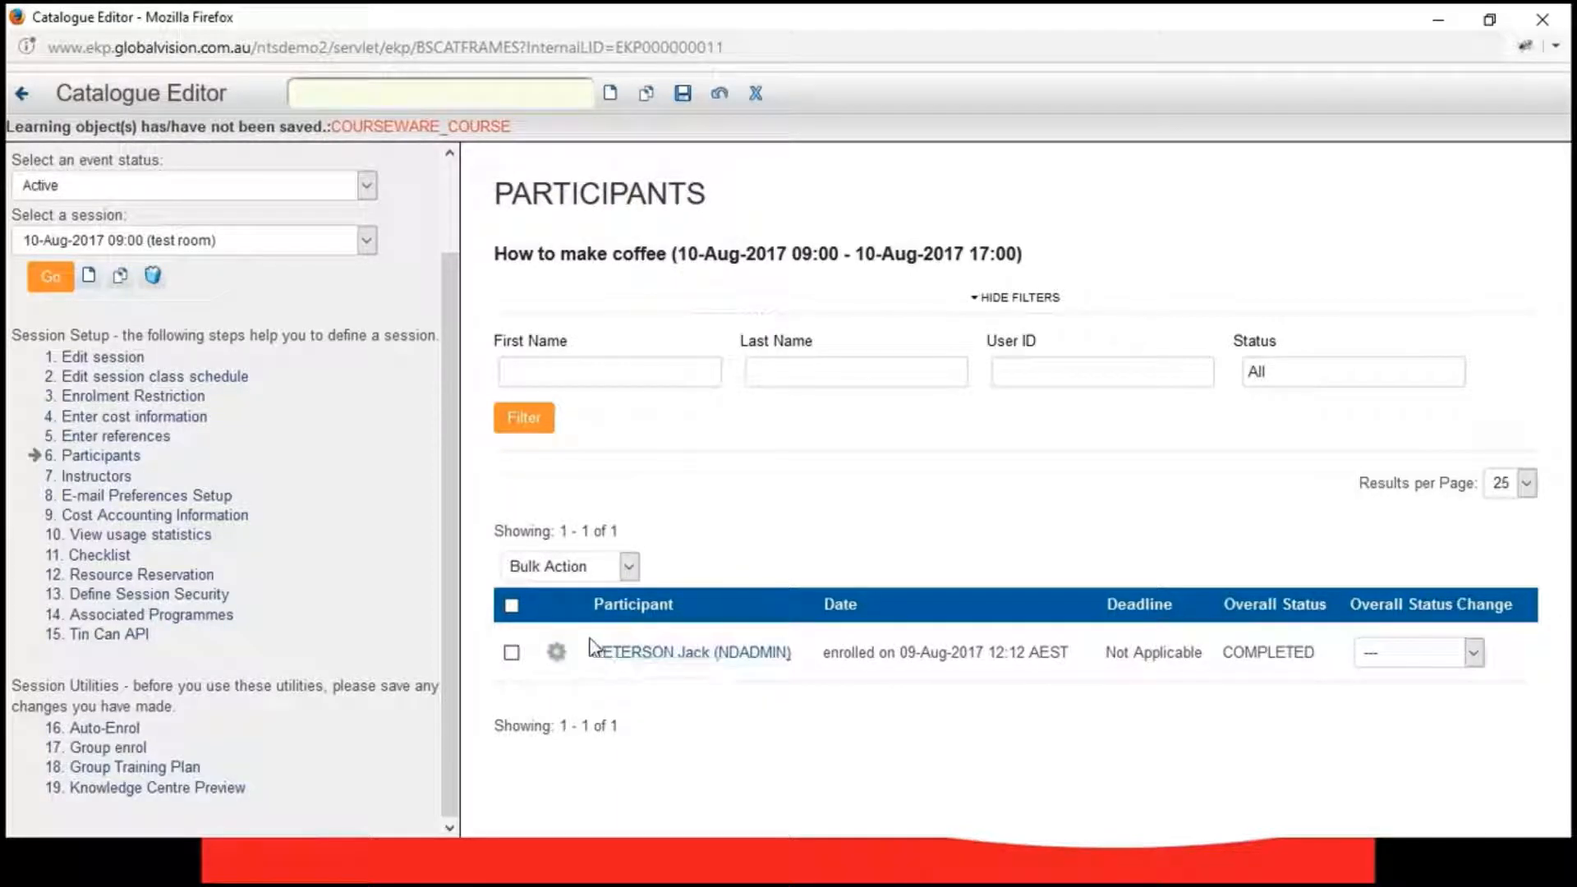
- Review the actions available for the participant, and consult the Enrolment Management slide in the PowerPoint slide show
{"action": "left_click", "coordinate": [557, 653]}
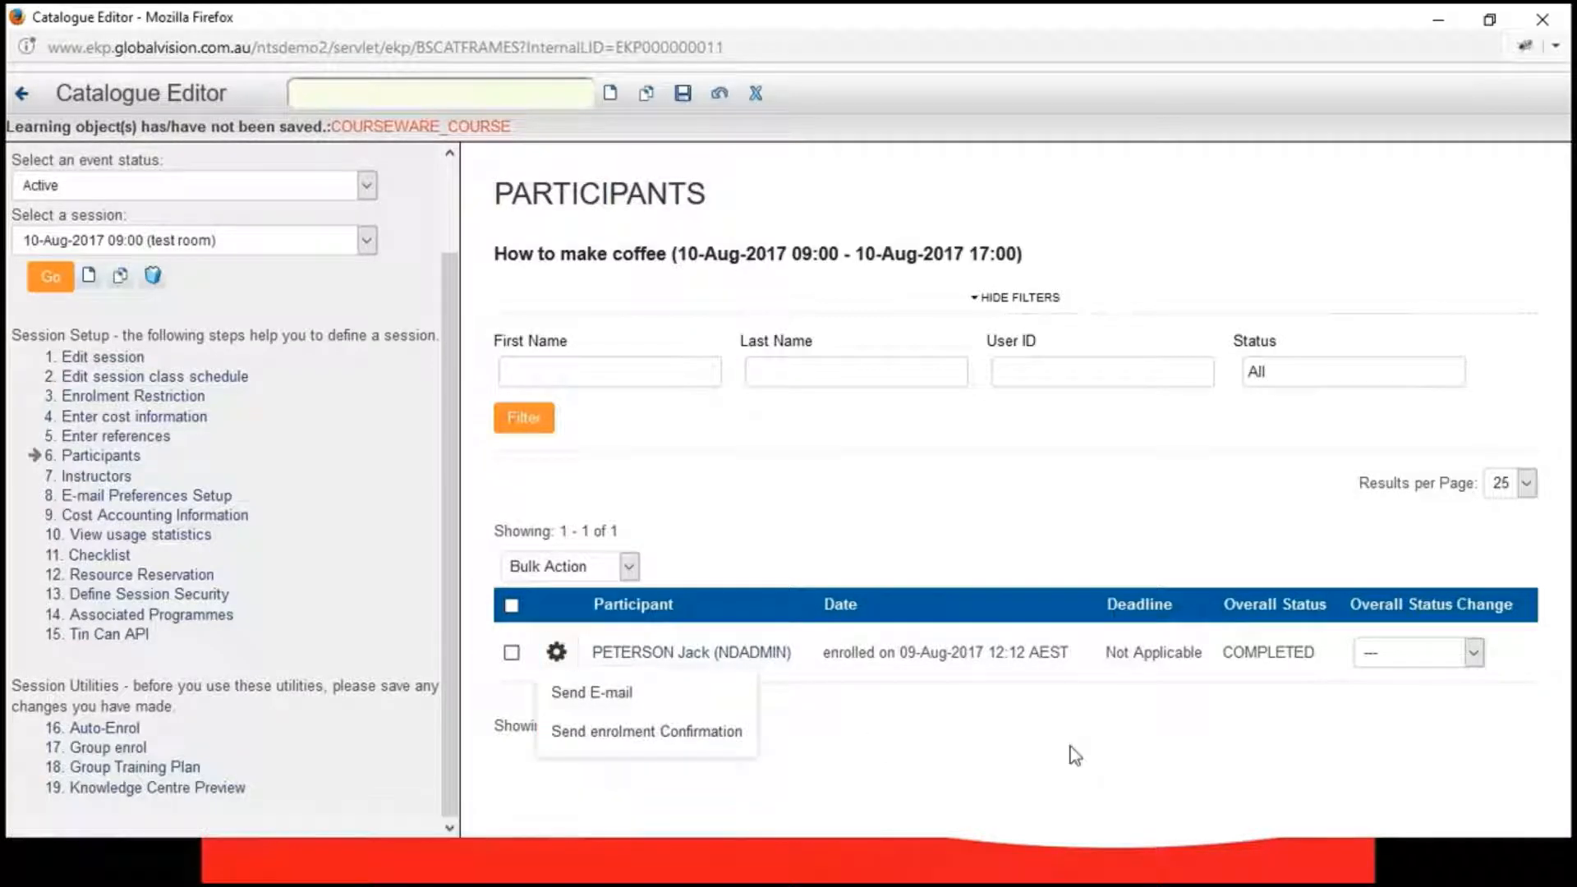
{"action": "left_click", "coordinate": [566, 847]}
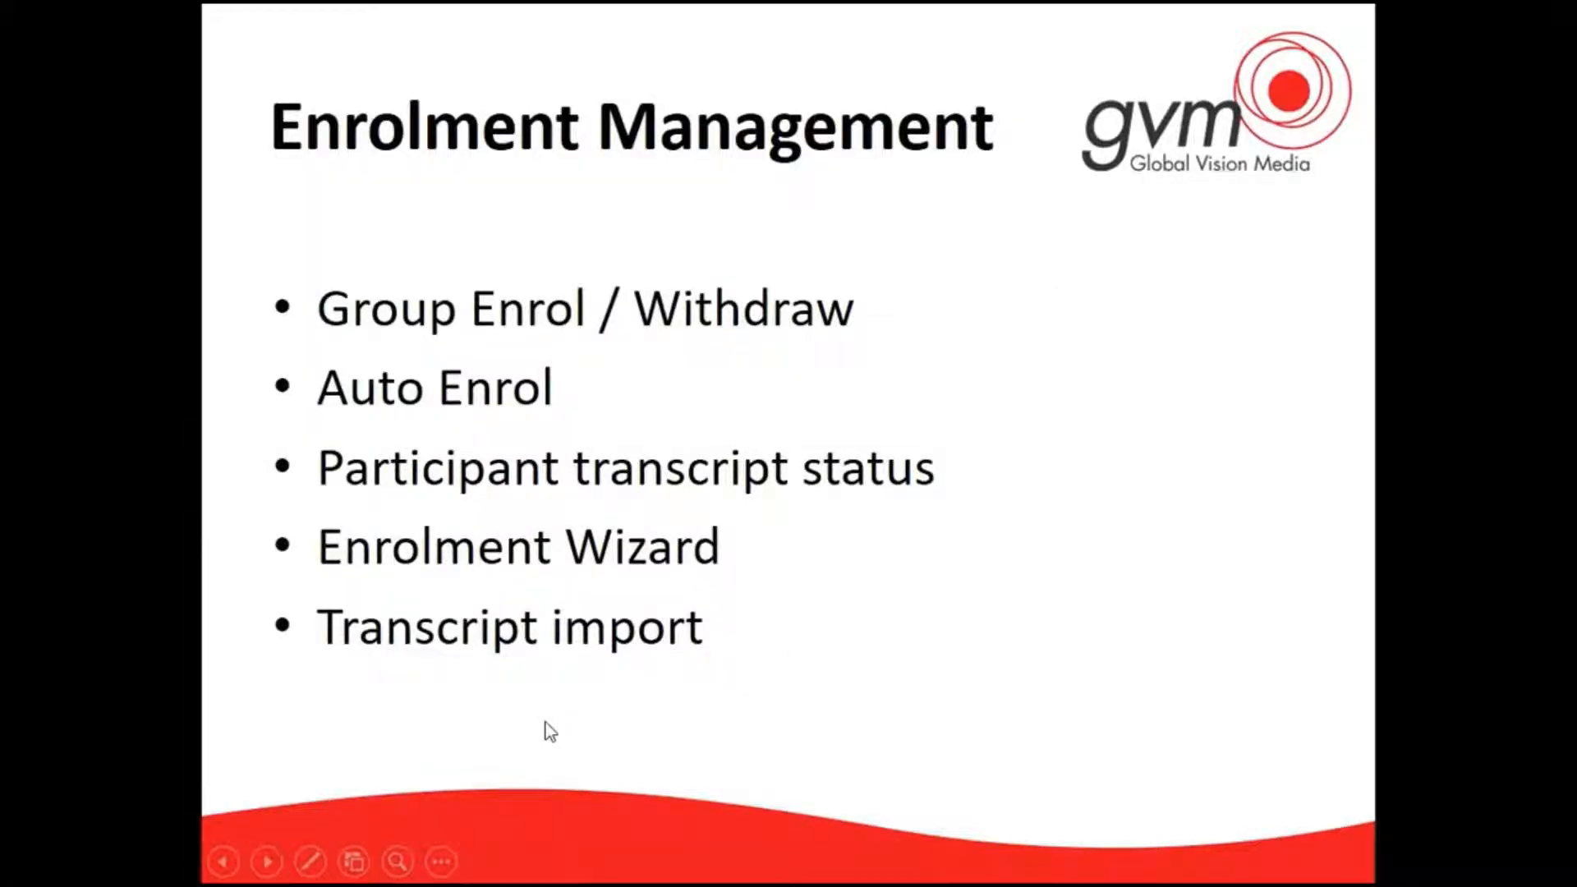
{"action": "key", "text": "alt+Tab"}
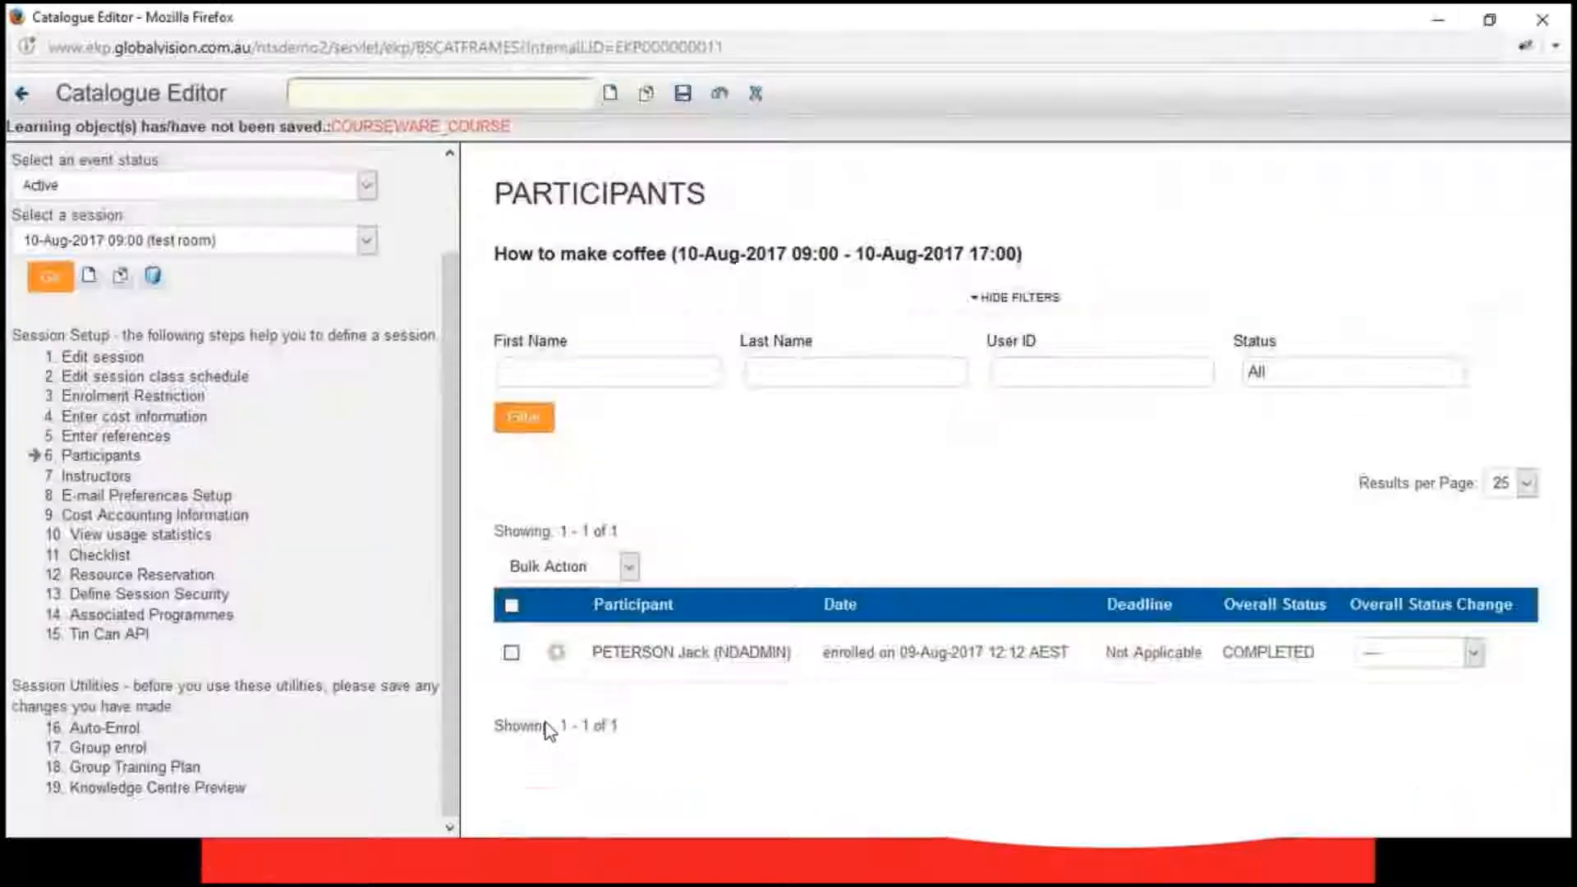
- Close the Catalogue Editor and open Assign Training from the NetDimensions Talent Suite home page in Firefox
{"action": "left_click", "coordinate": [756, 93]}
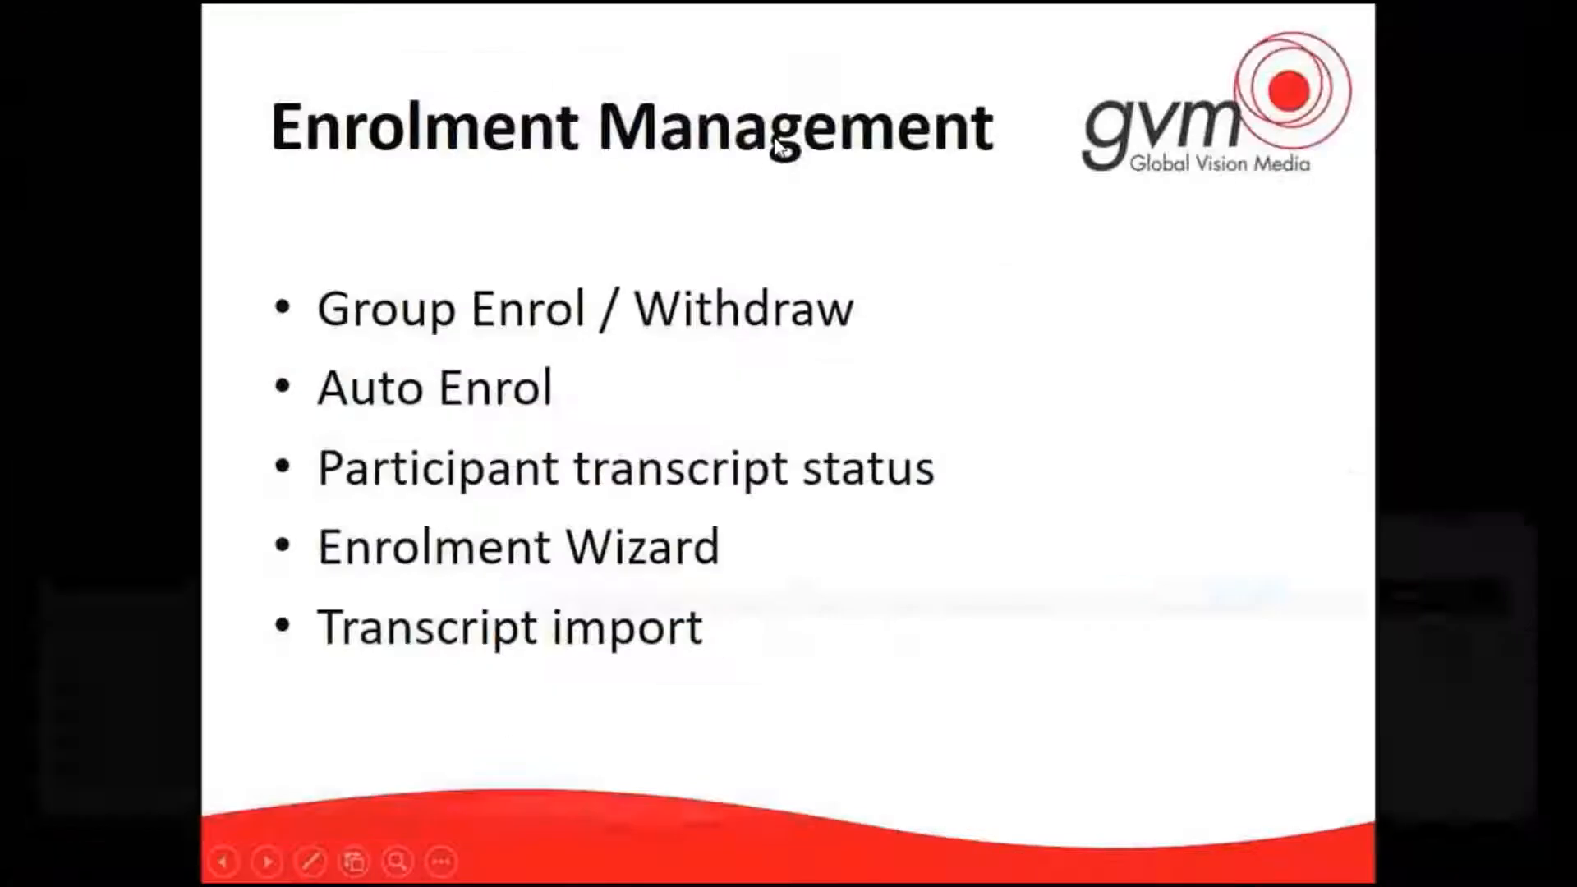
{"action": "key", "text": "alt+Tab"}
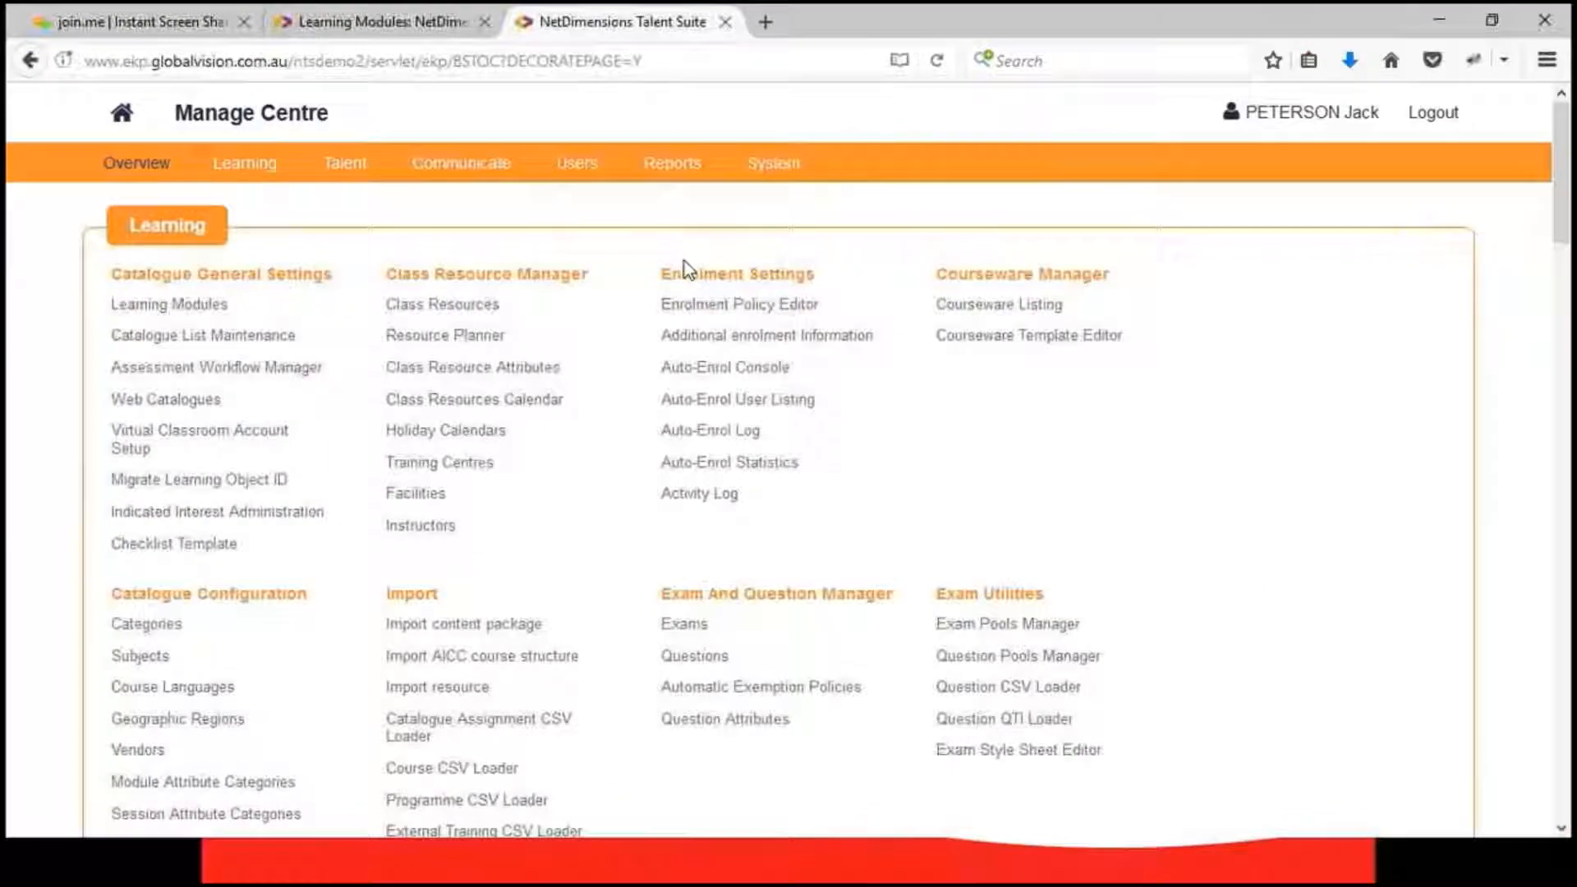
{"action": "left_click", "coordinate": [122, 113]}
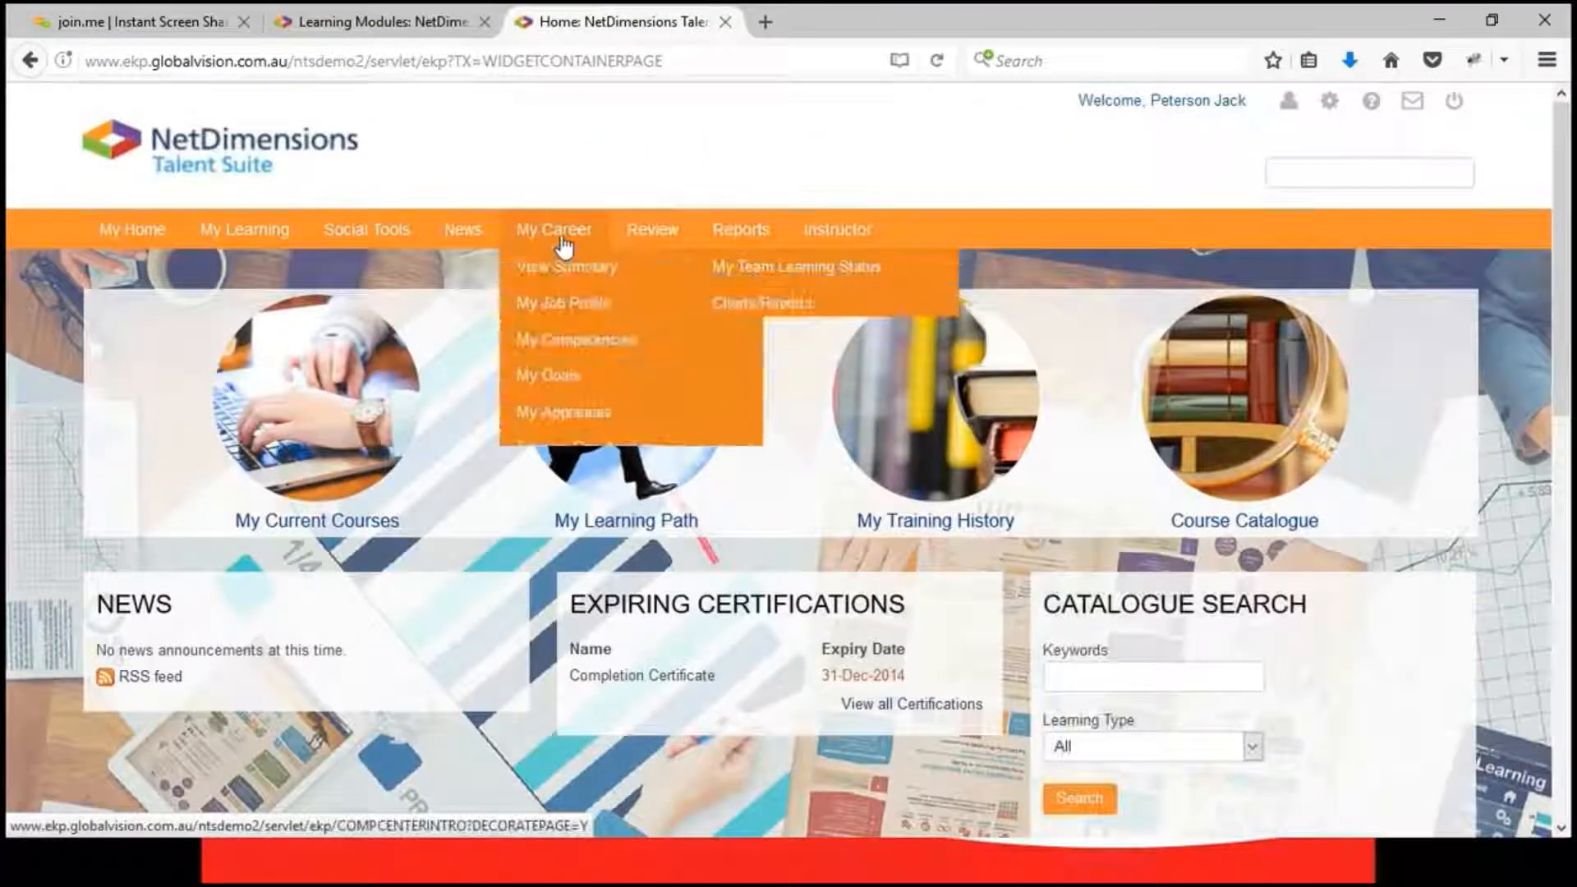
{"action": "mouse_move", "coordinate": [756, 237]}
{"action": "mouse_move", "coordinate": [667, 233]}
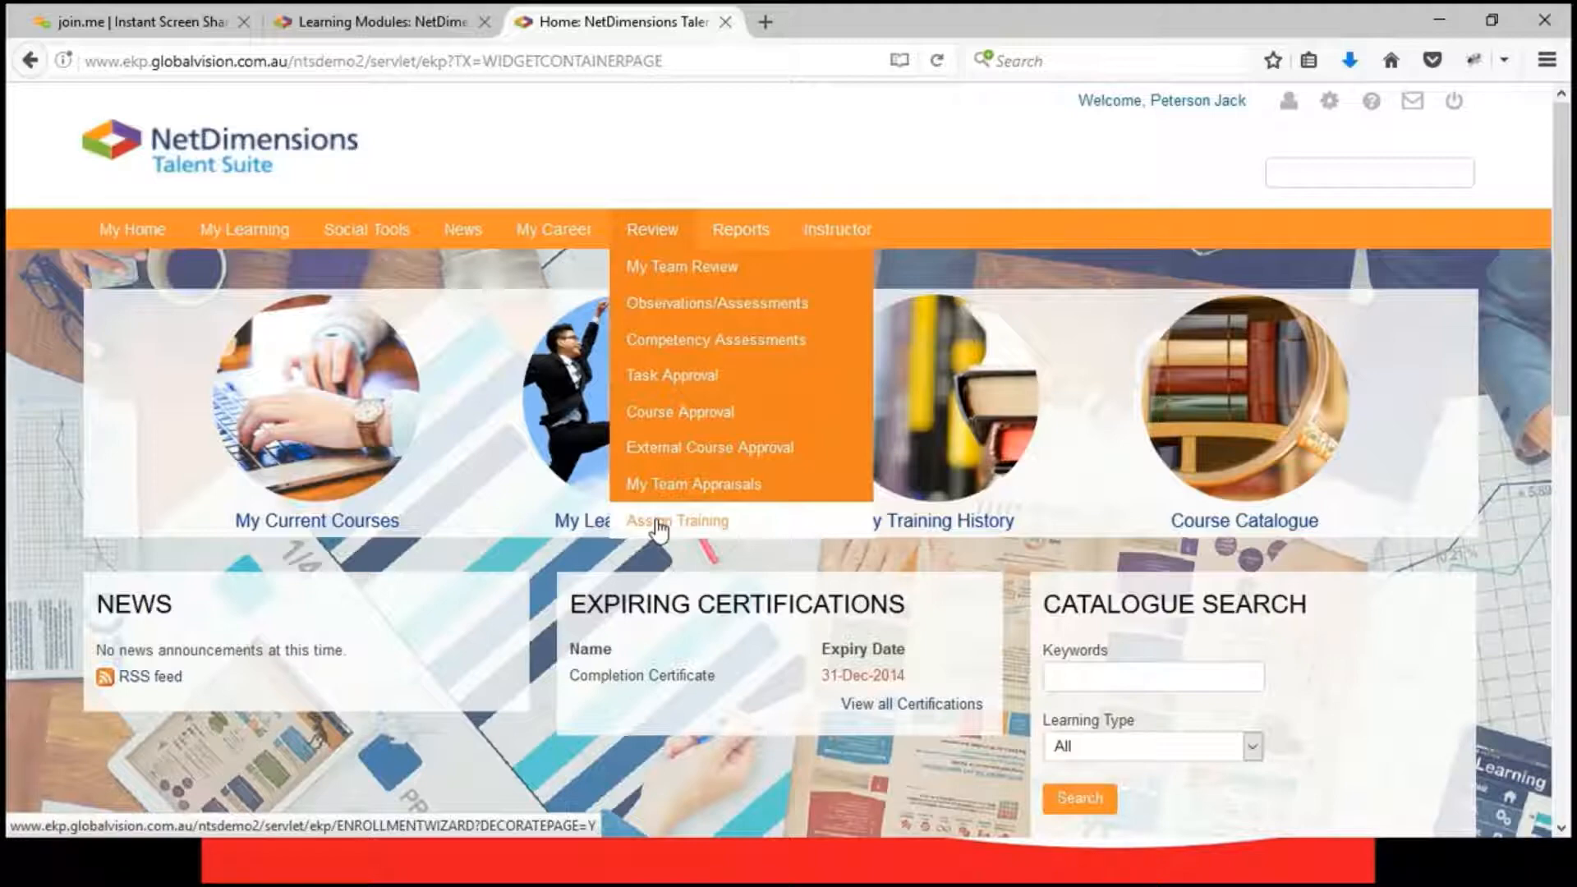
{"action": "left_click", "coordinate": [660, 526]}
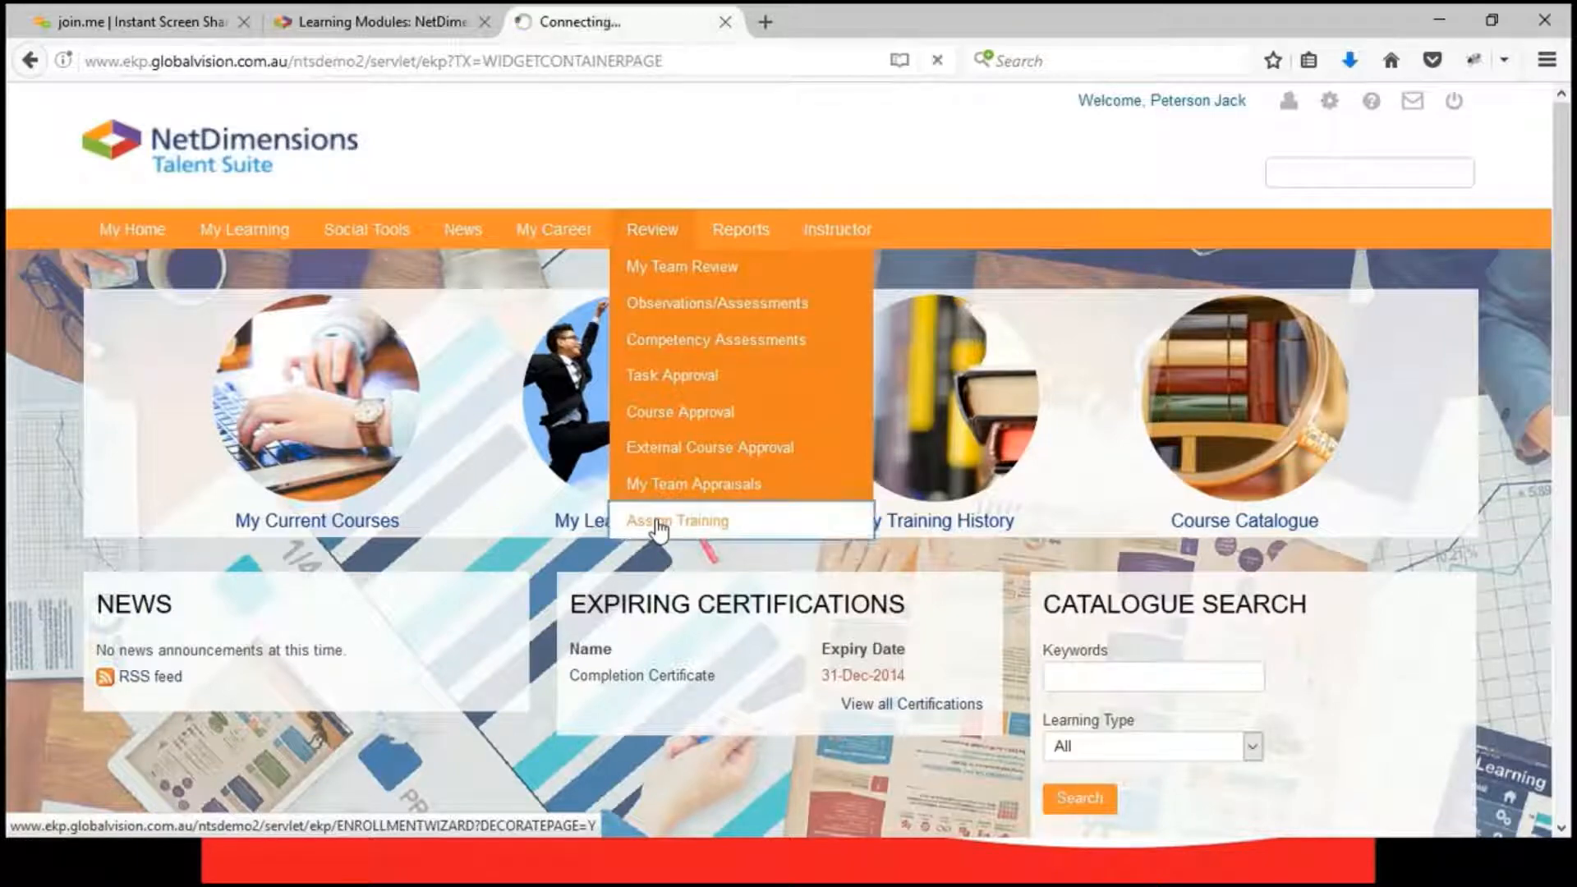
- Review the Enrolment Wizard settings and set the action to Enroll
{"action": "scroll", "coordinate": [879, 503], "scroll_direction": "down", "scroll_amount": 3}
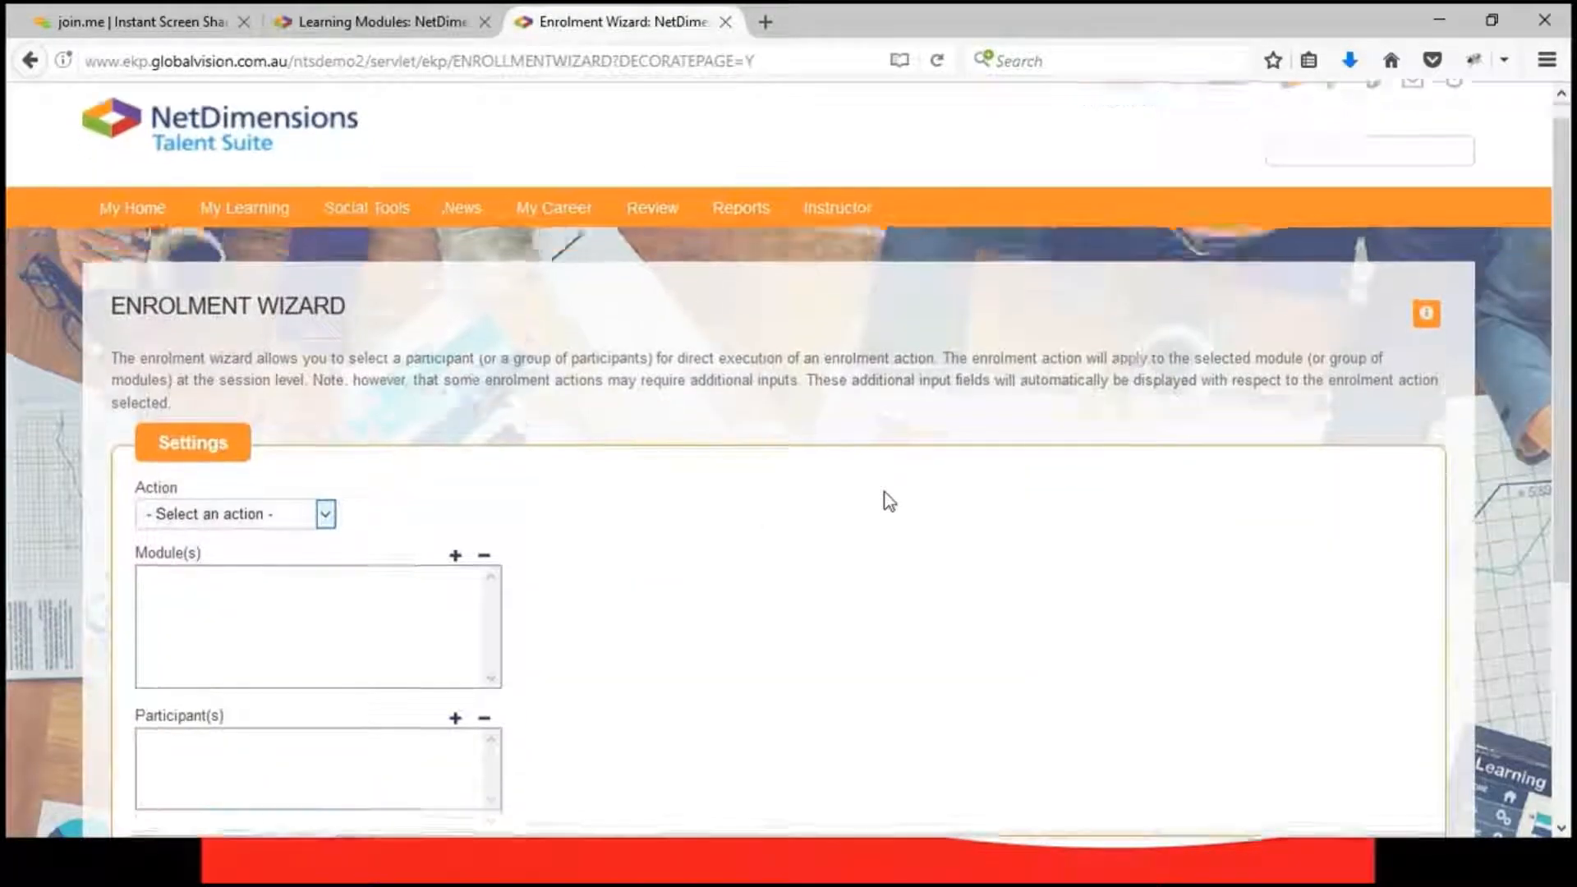
{"action": "scroll", "coordinate": [919, 432], "scroll_direction": "up", "scroll_amount": 3}
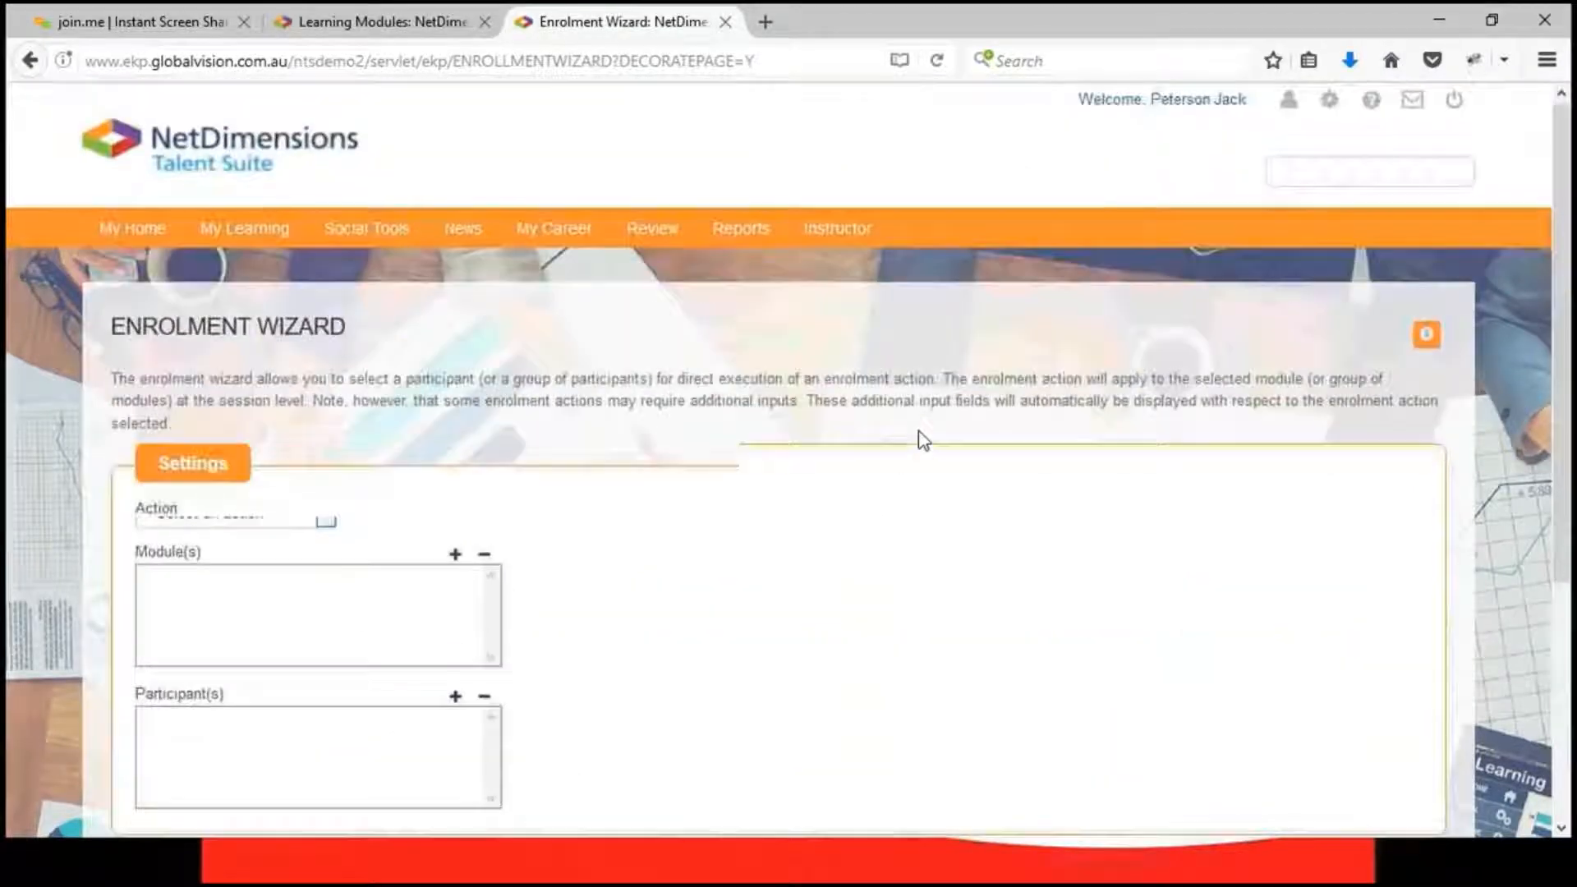
{"action": "scroll", "coordinate": [918, 432], "scroll_direction": "down", "scroll_amount": 3}
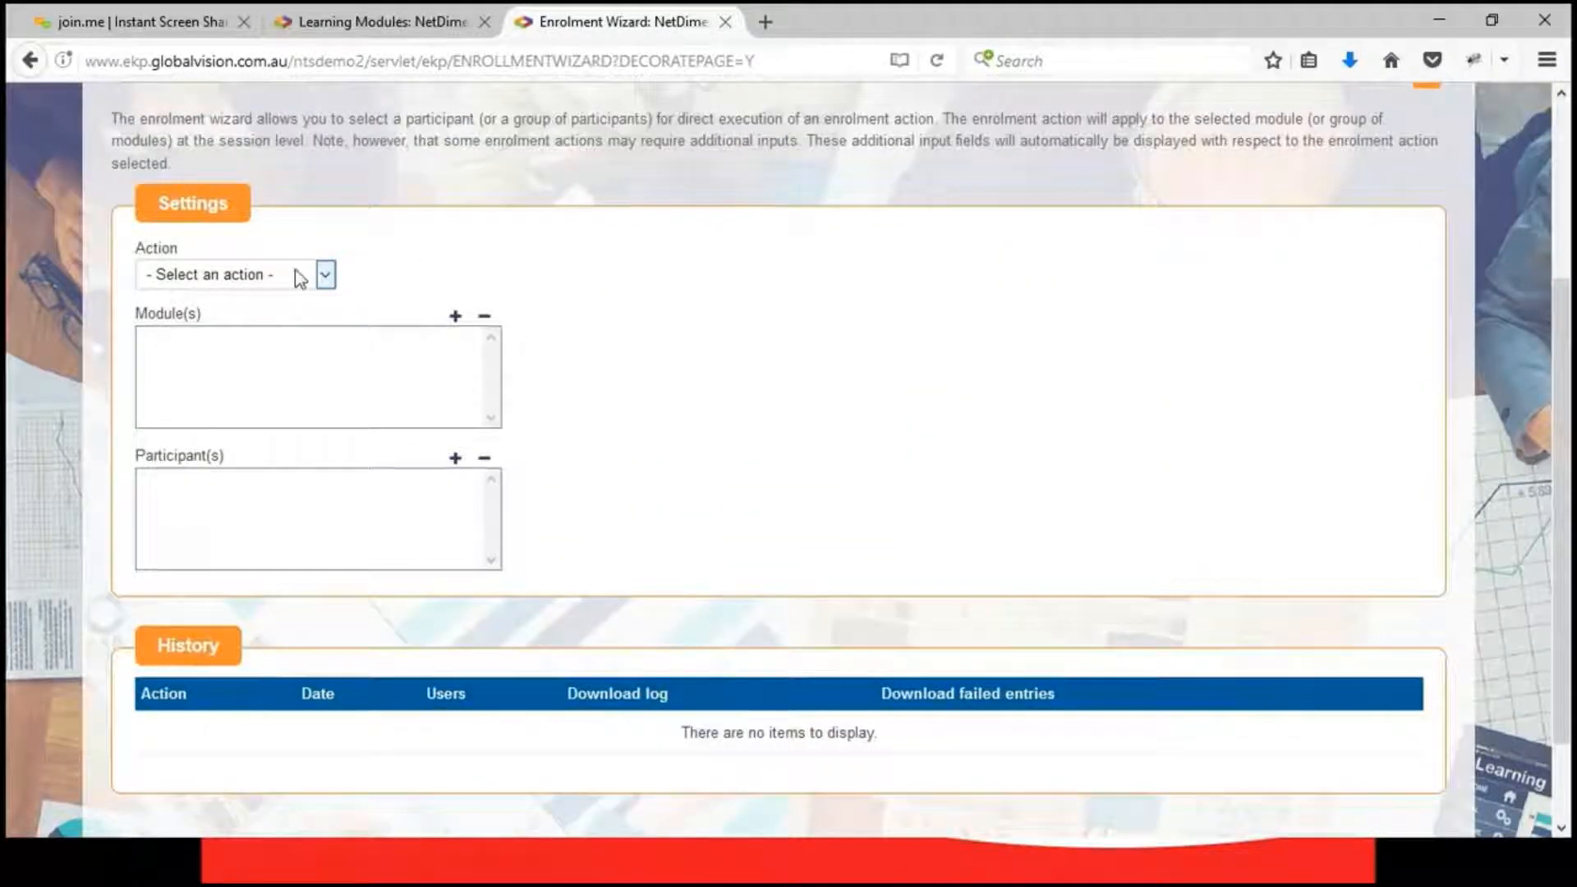
{"action": "left_click", "coordinate": [300, 277]}
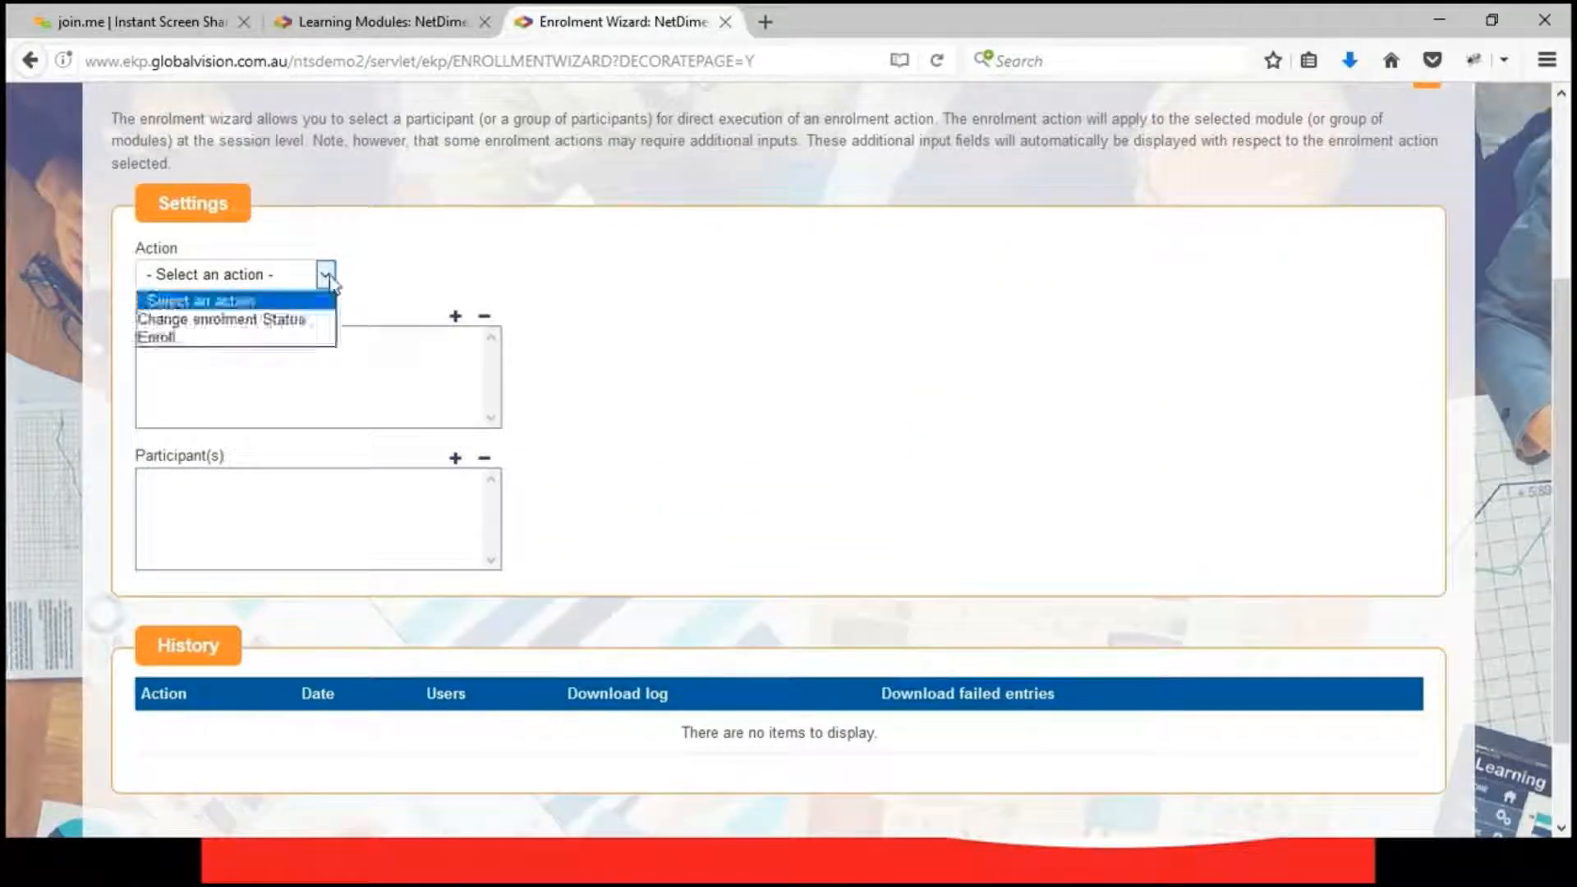
{"action": "left_click", "coordinate": [249, 339]}
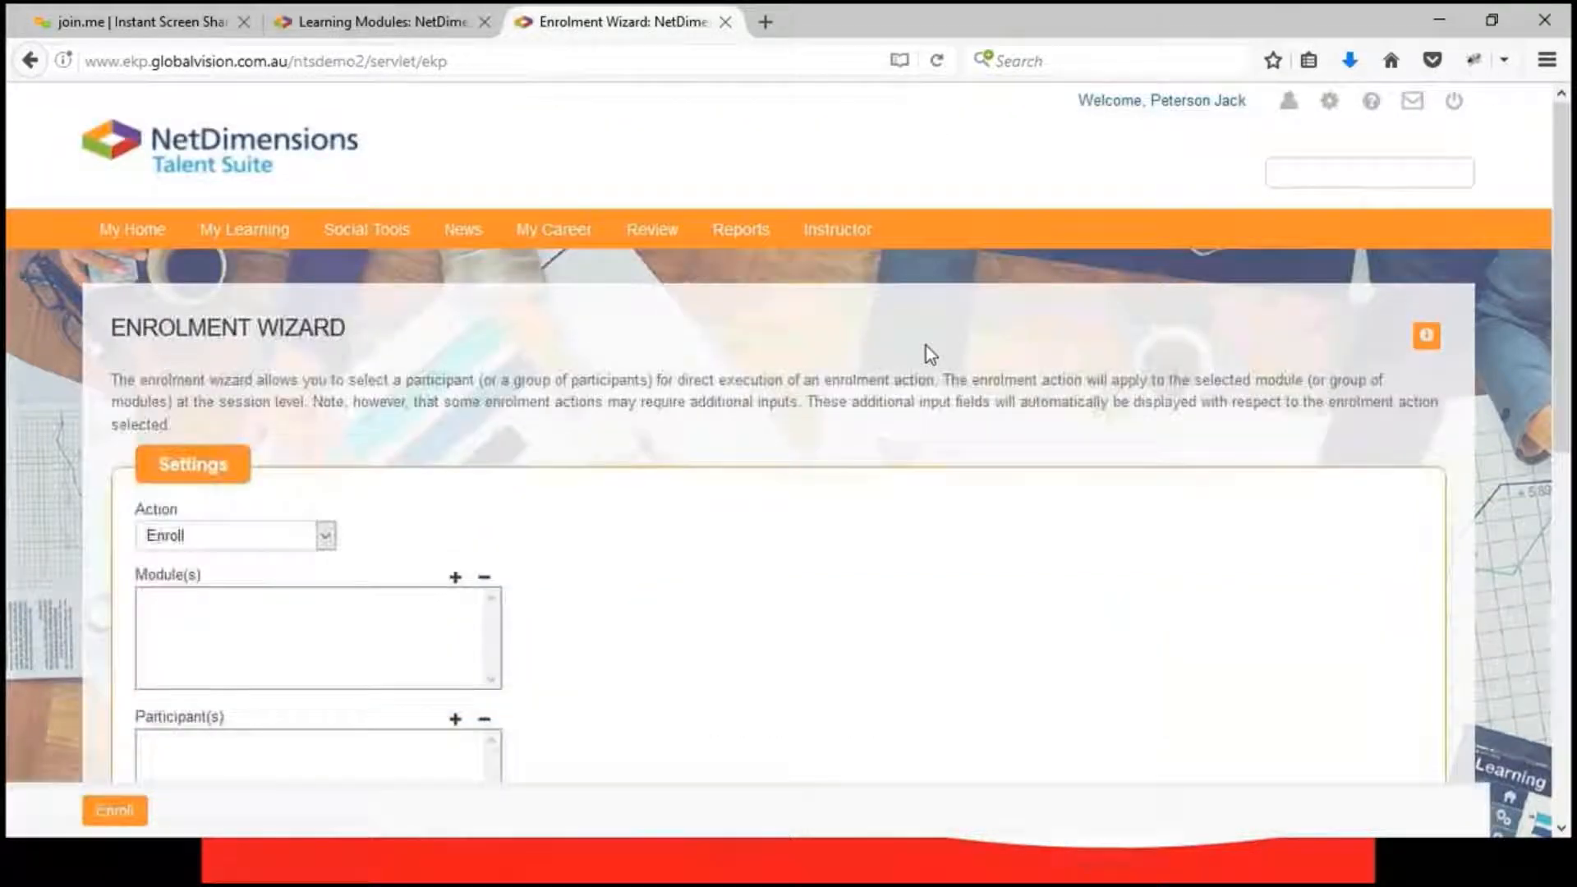
- Search the modules for "child" and add Child Safe Standards, Online to the wizard's module selection
{"action": "scroll", "coordinate": [925, 349], "scroll_direction": "down", "scroll_amount": 3}
{"action": "left_click", "coordinate": [452, 321]}
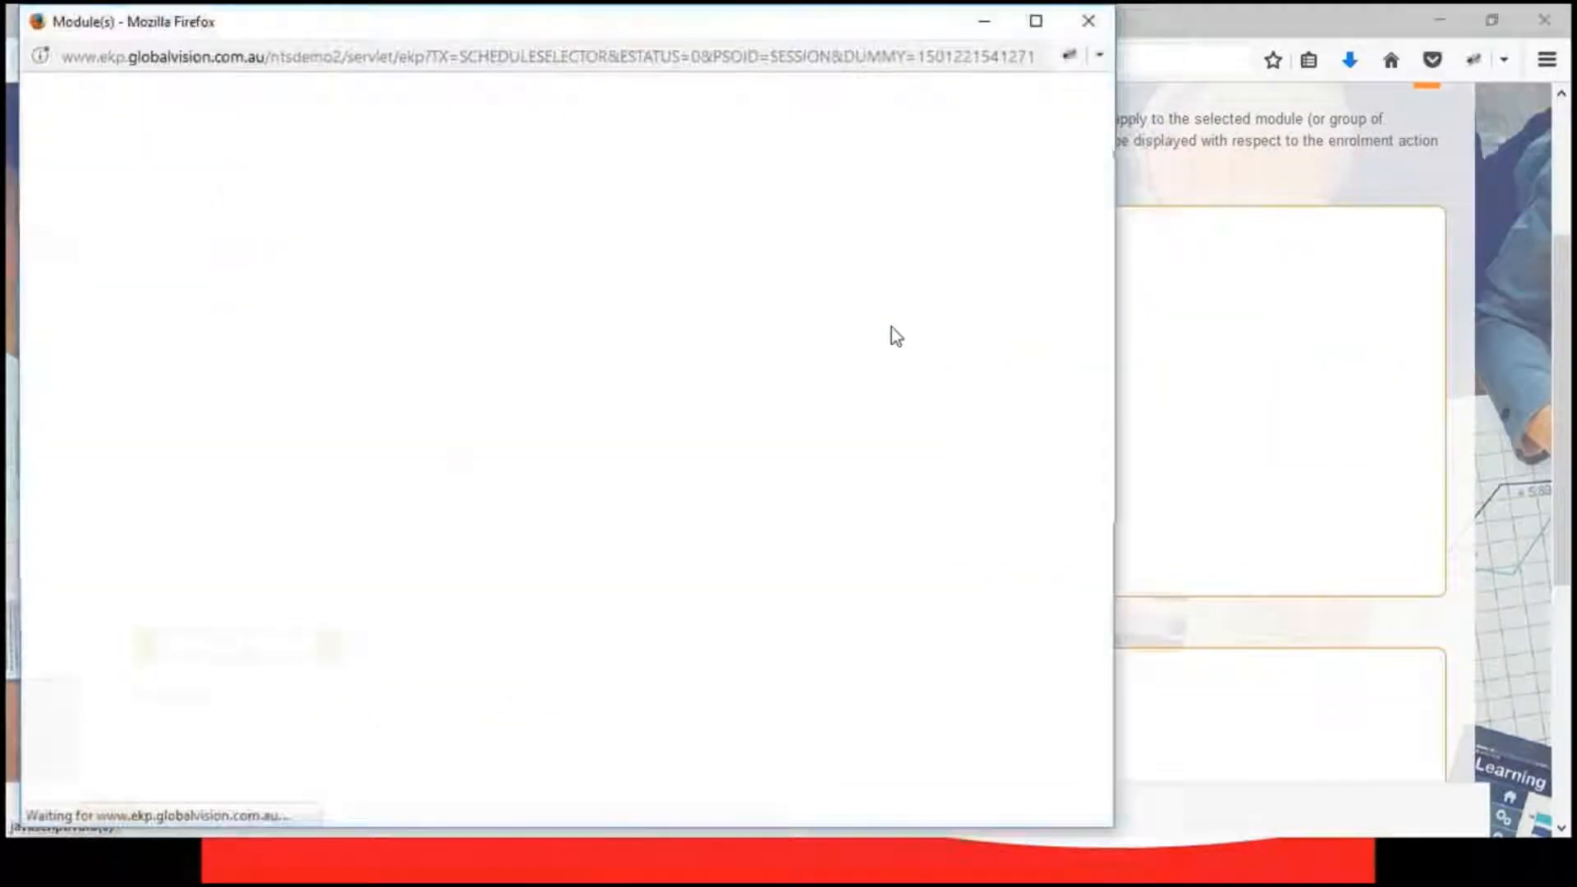
{"action": "left_click", "coordinate": [197, 376]}
{"action": "type", "text": "c"}
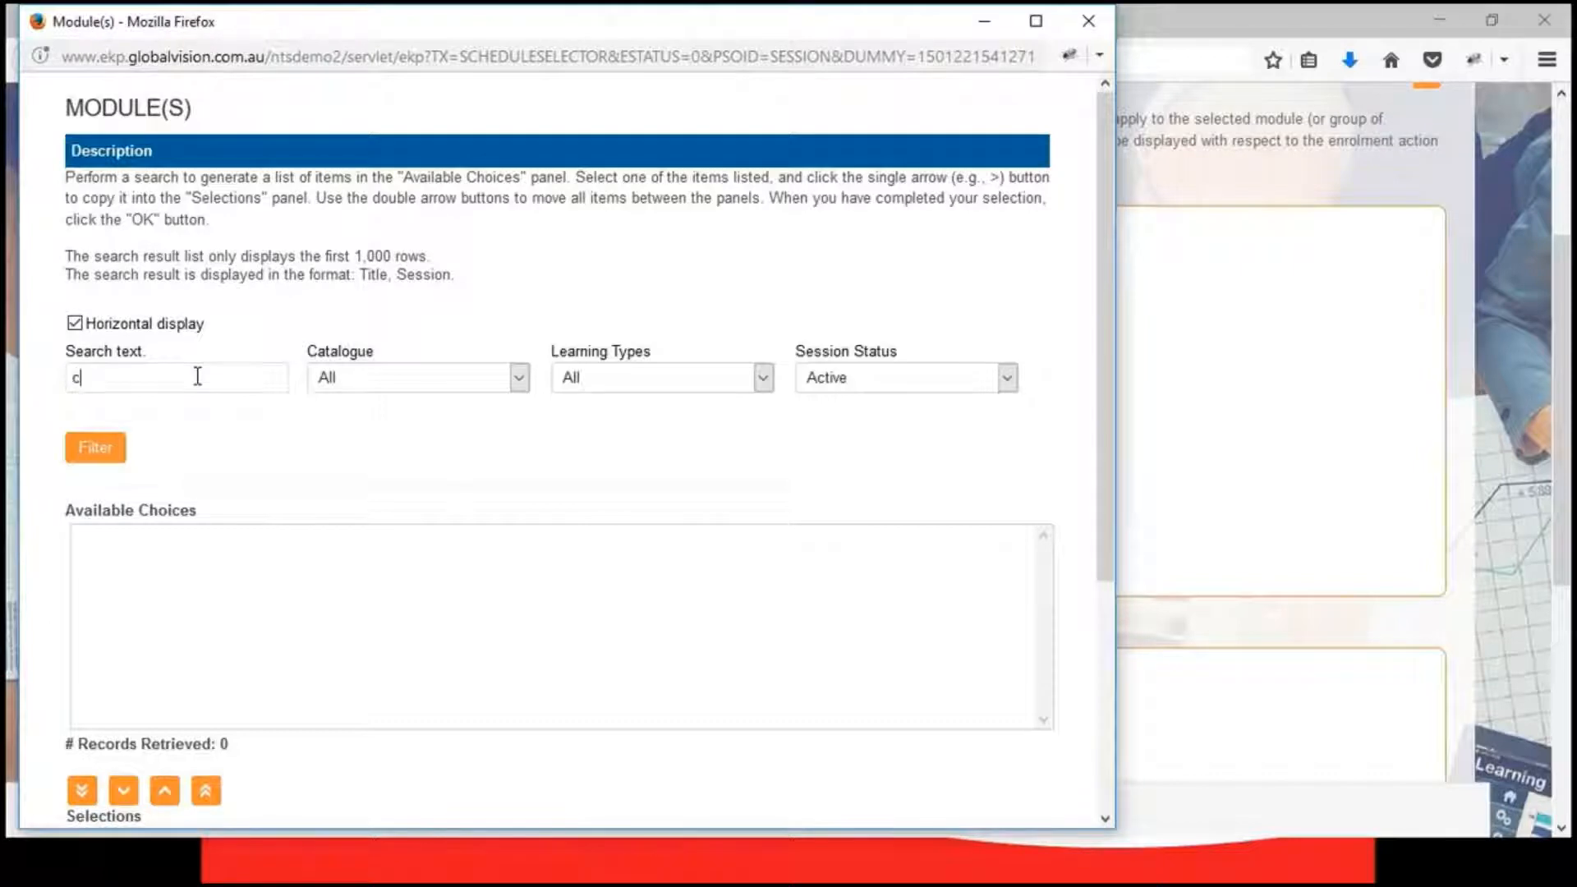
{"action": "type", "text": "hild"}
{"action": "left_click", "coordinate": [91, 452]}
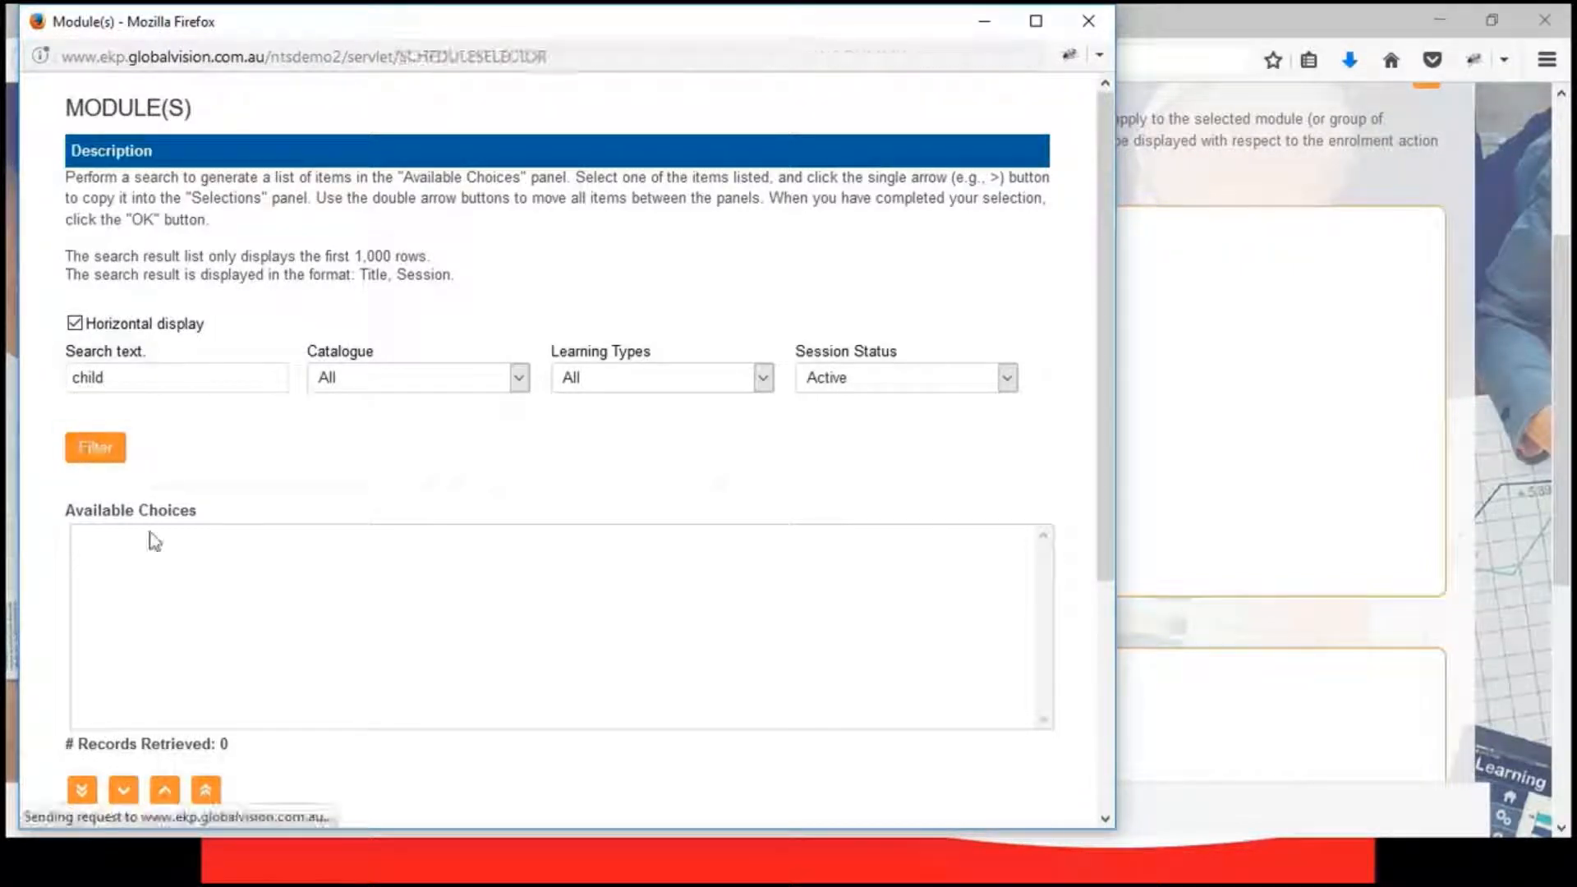
{"action": "scroll", "coordinate": [123, 757], "scroll_direction": "down", "scroll_amount": 4}
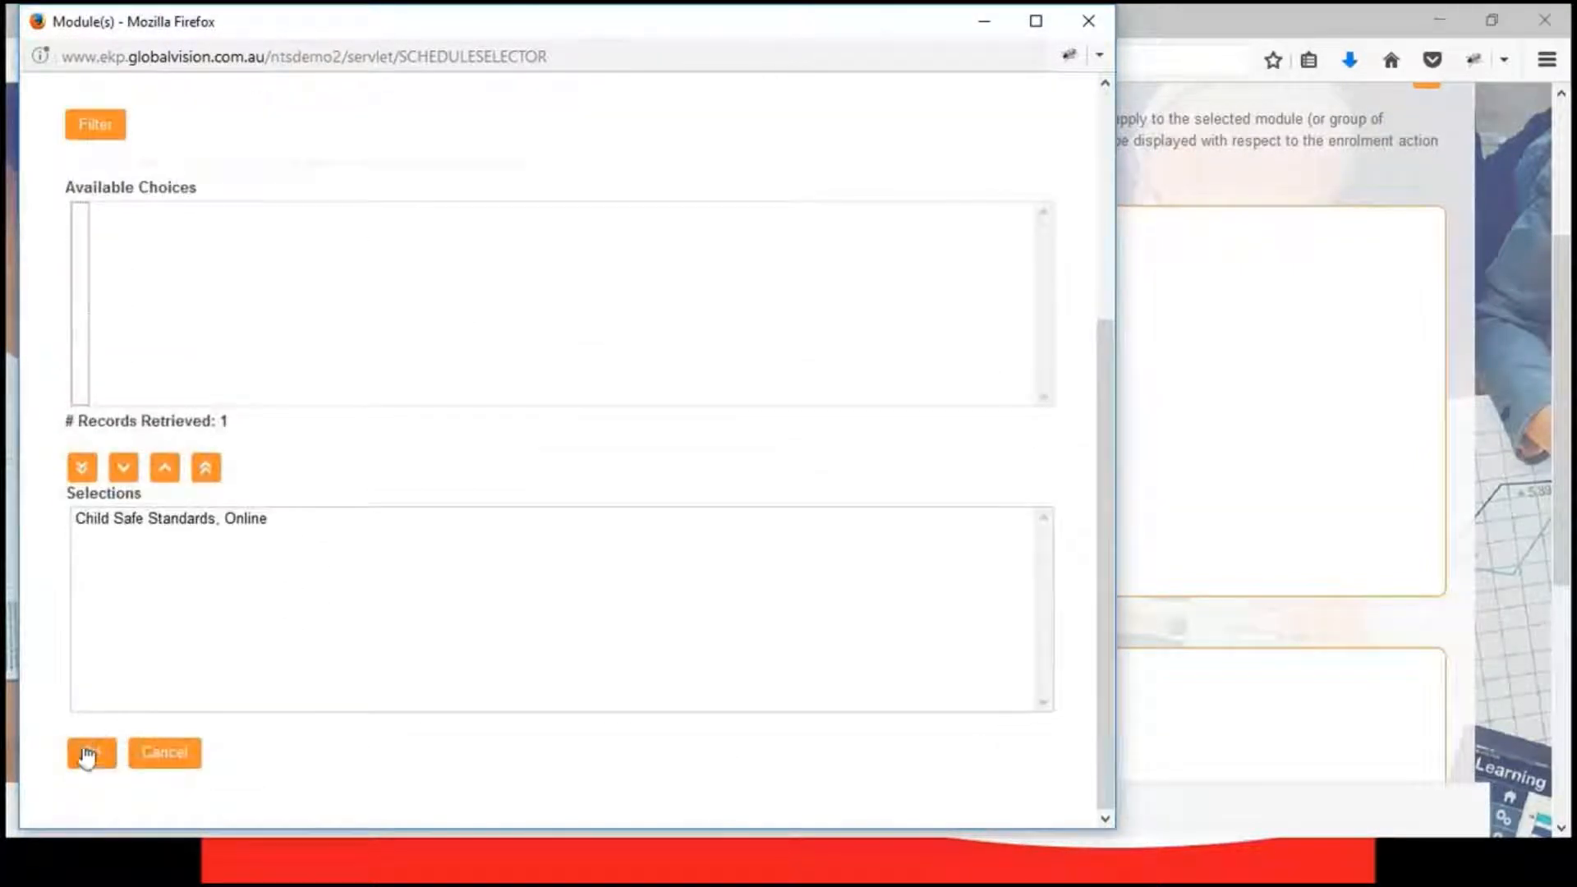
{"action": "left_click", "coordinate": [86, 752]}
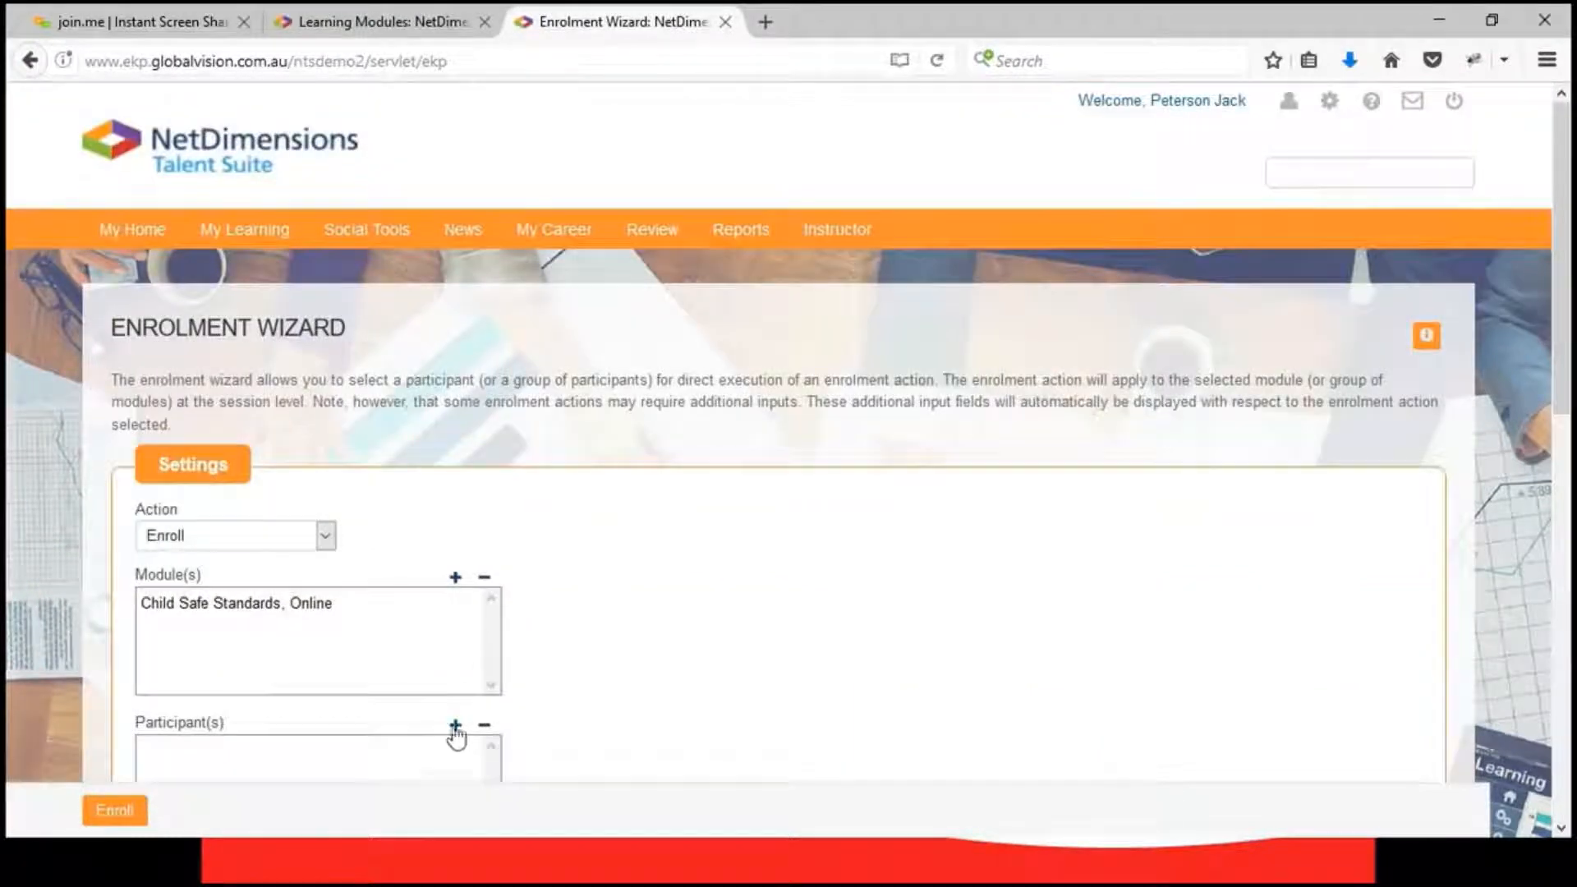
- Search the participant selector for user ID ndadmin and add the matching user to the wizard's participants
{"action": "left_click", "coordinate": [455, 726]}
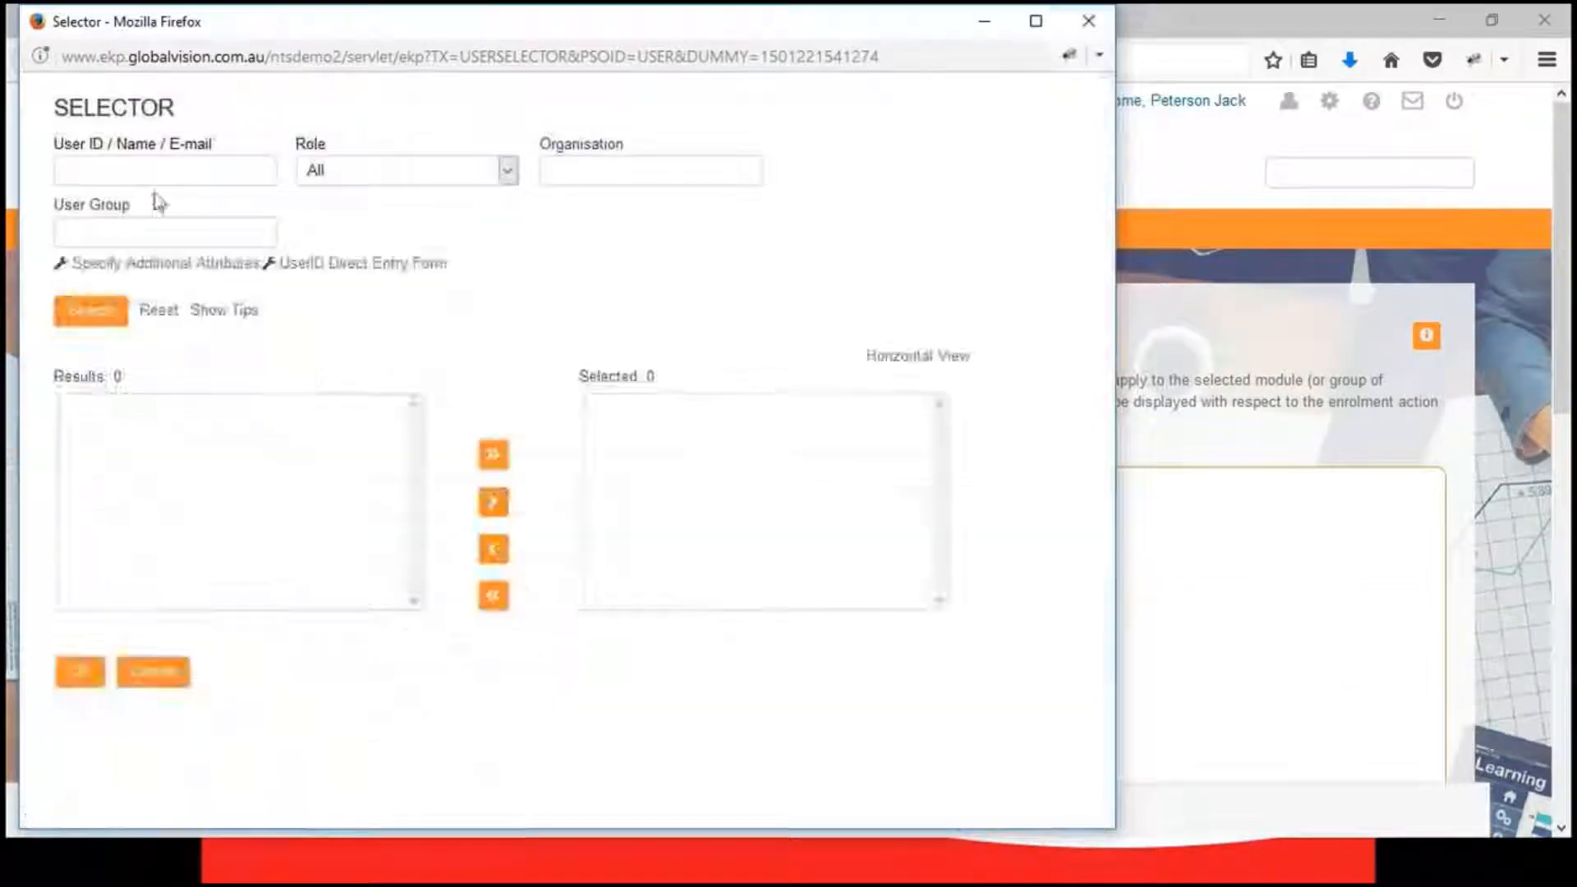
{"action": "type", "text": "ndad"}
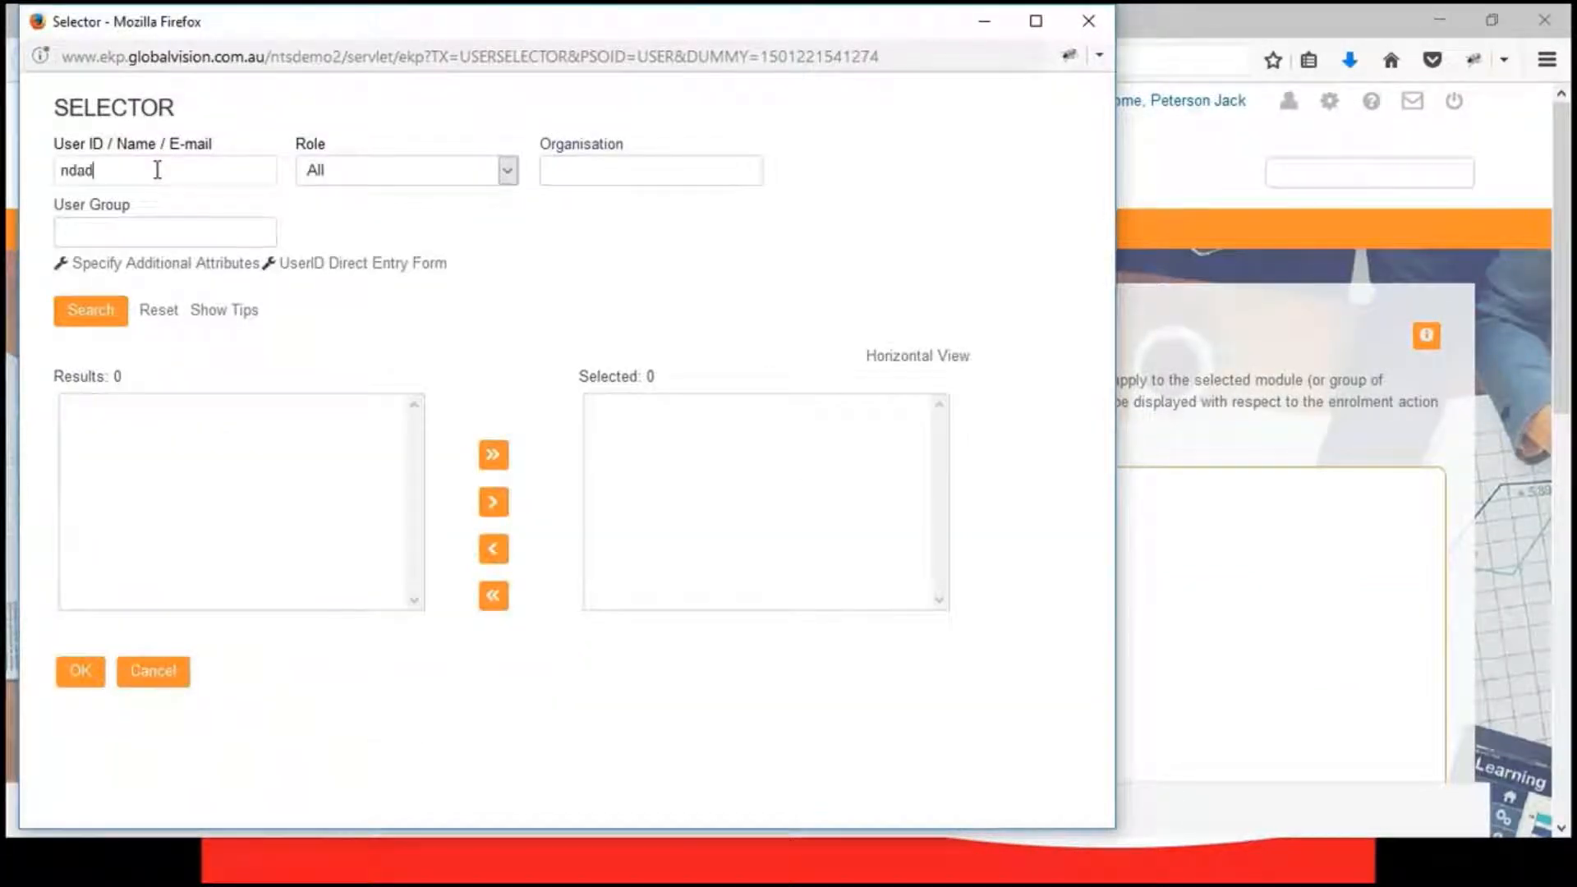
{"action": "type", "text": "min"}
{"action": "left_click", "coordinate": [90, 310]}
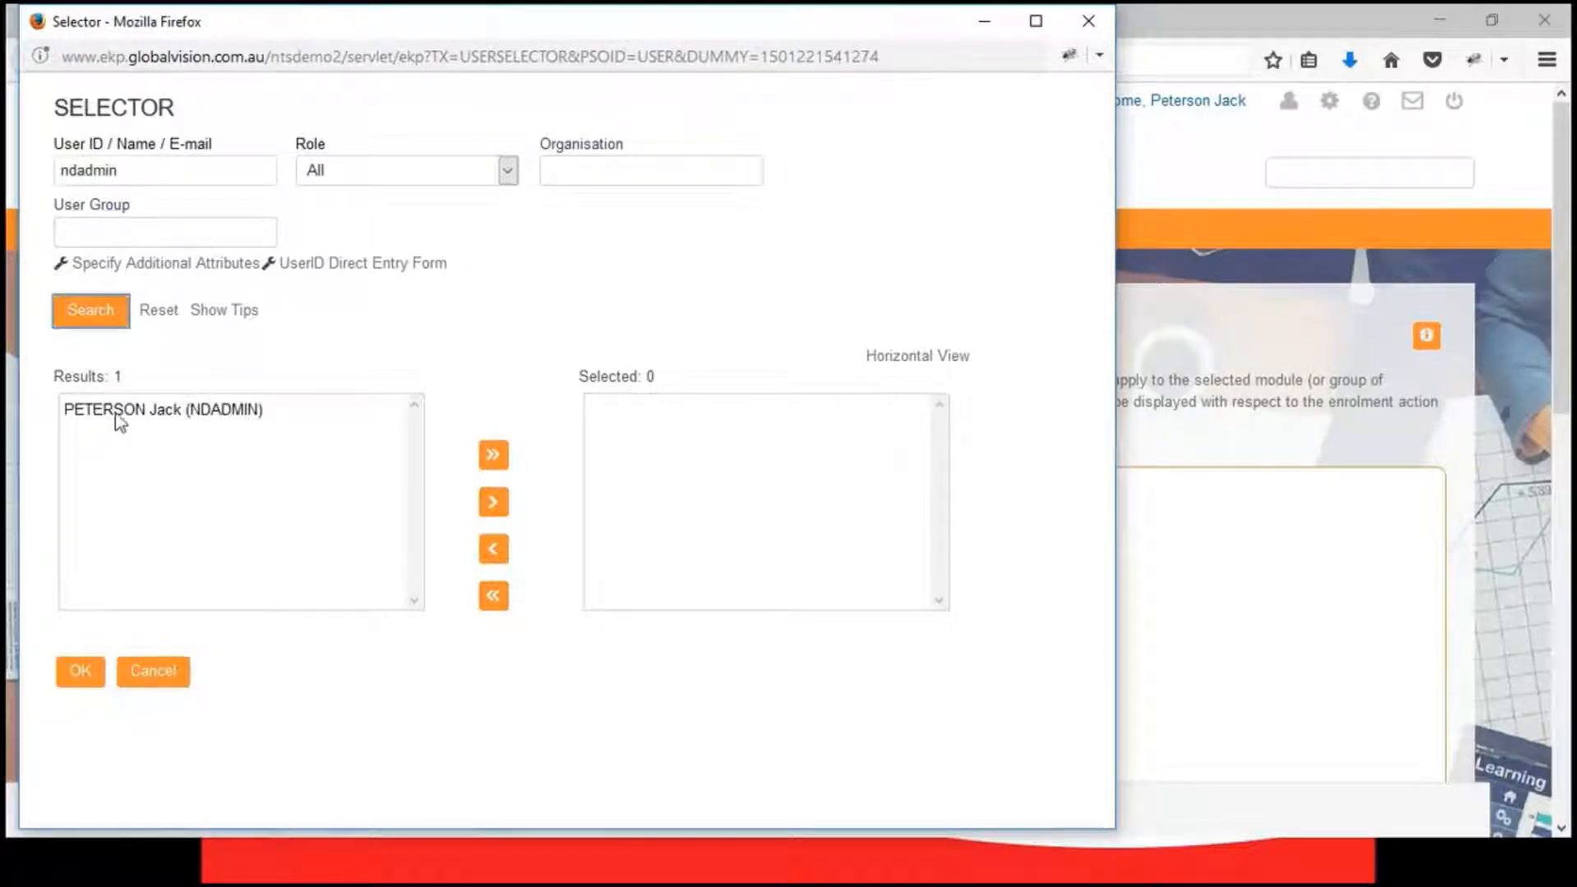
{"action": "double_click", "coordinate": [112, 410]}
{"action": "left_click", "coordinate": [86, 673]}
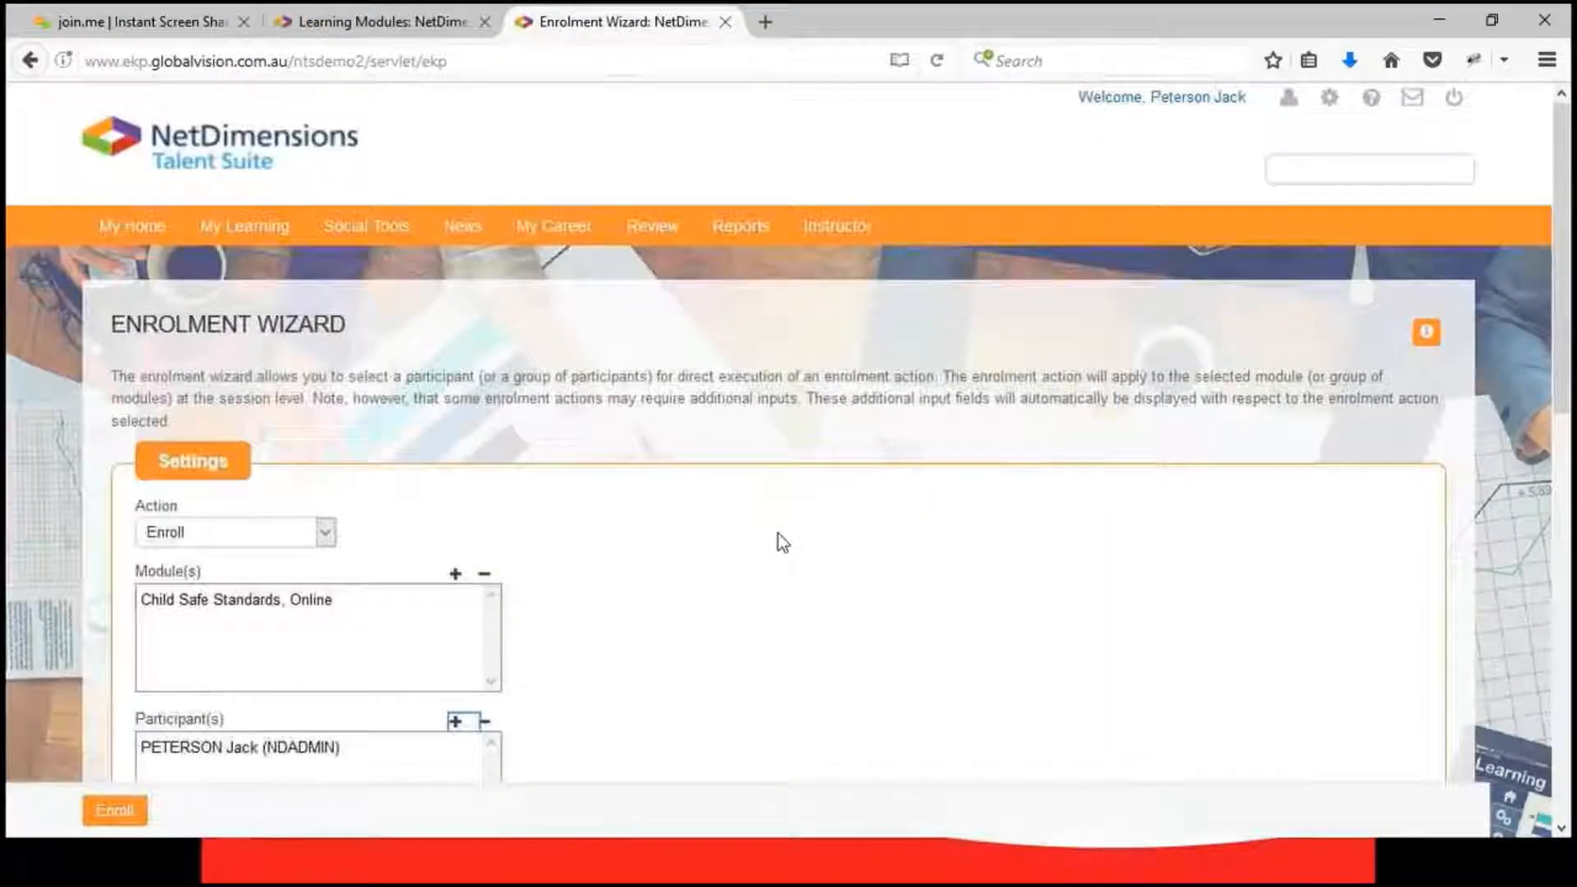
- Enable suppression of automatic e-mails and set the Child Safe Standards delivery language to Multi-Language
{"action": "scroll", "coordinate": [780, 538], "scroll_direction": "down", "scroll_amount": 5}
{"action": "scroll", "coordinate": [782, 538], "scroll_direction": "down", "scroll_amount": 5}
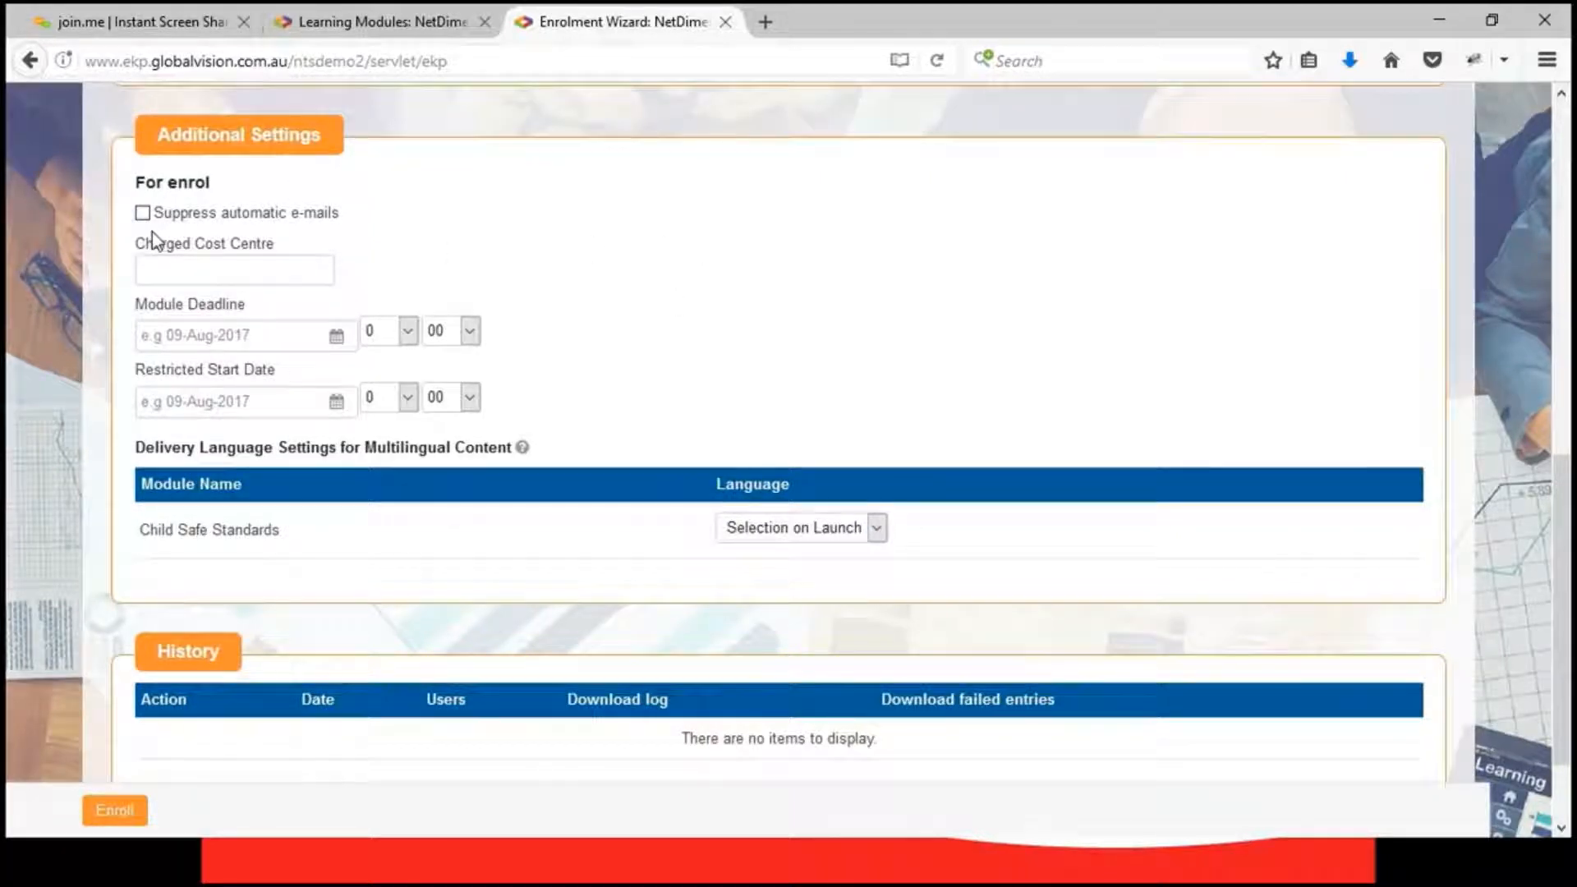
{"action": "scroll", "coordinate": [370, 310], "scroll_direction": "up", "scroll_amount": 3}
{"action": "scroll", "coordinate": [393, 321], "scroll_direction": "down", "scroll_amount": 3}
{"action": "left_click", "coordinate": [143, 342]}
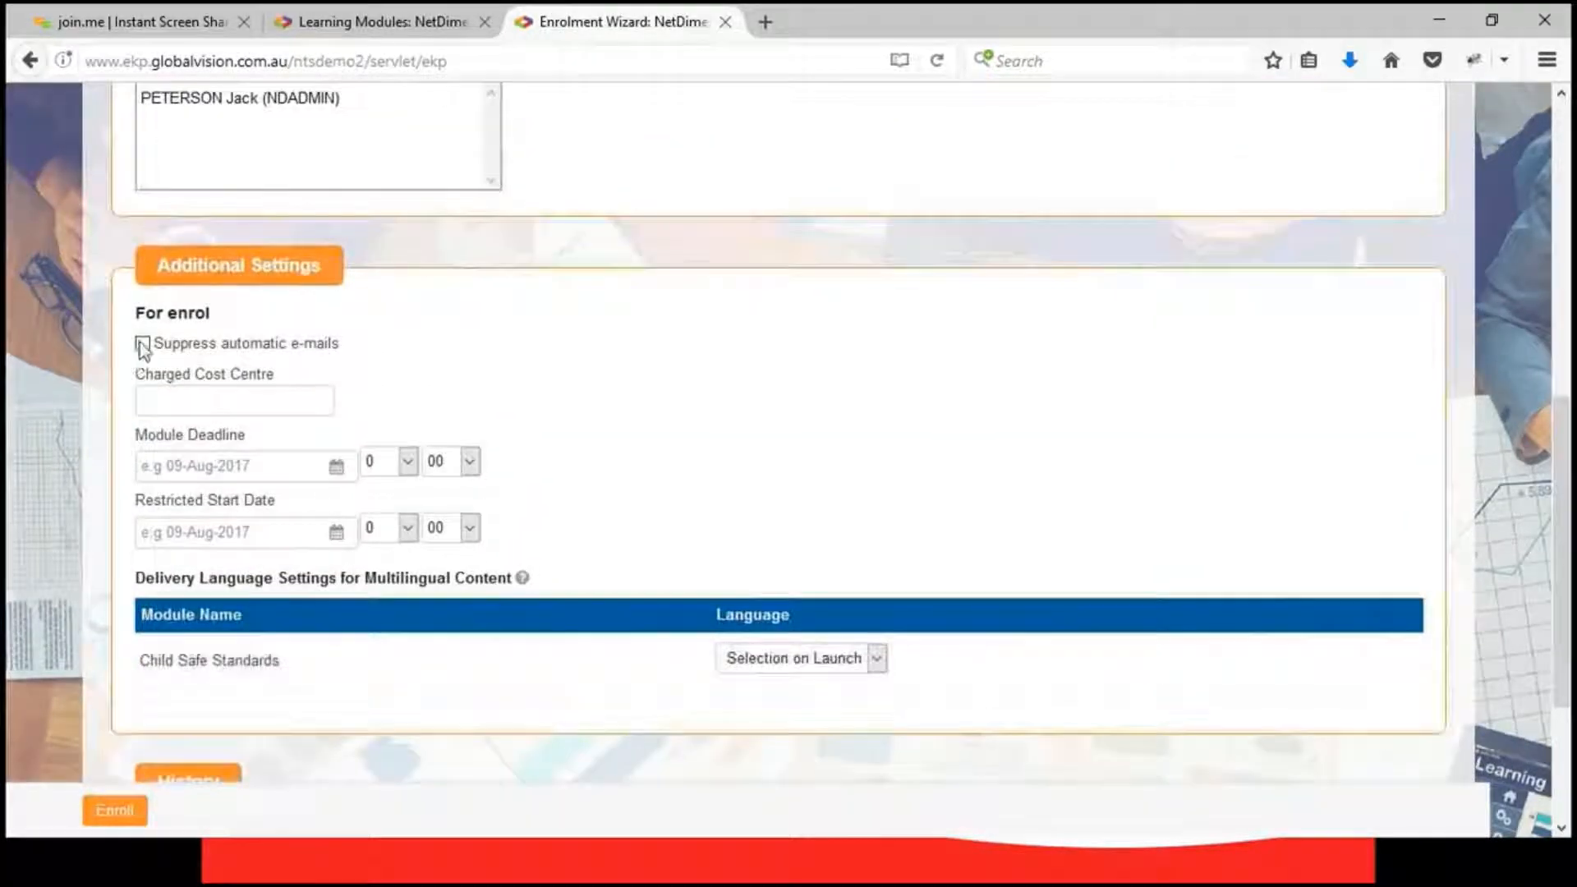
{"action": "scroll", "coordinate": [575, 417], "scroll_direction": "down", "scroll_amount": 3}
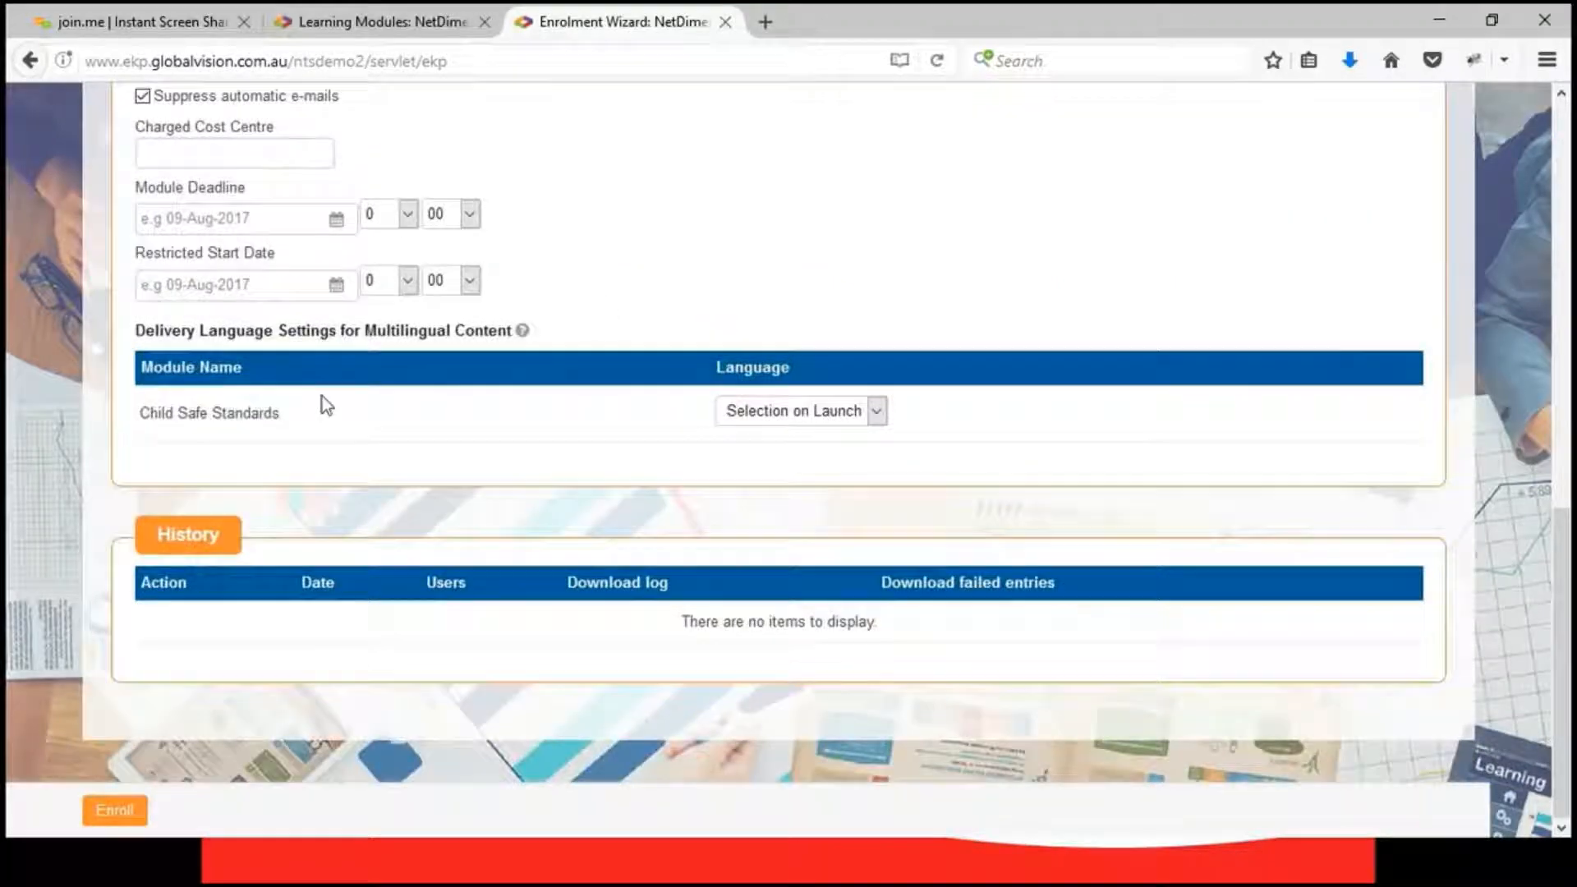
{"action": "left_click", "coordinate": [877, 411]}
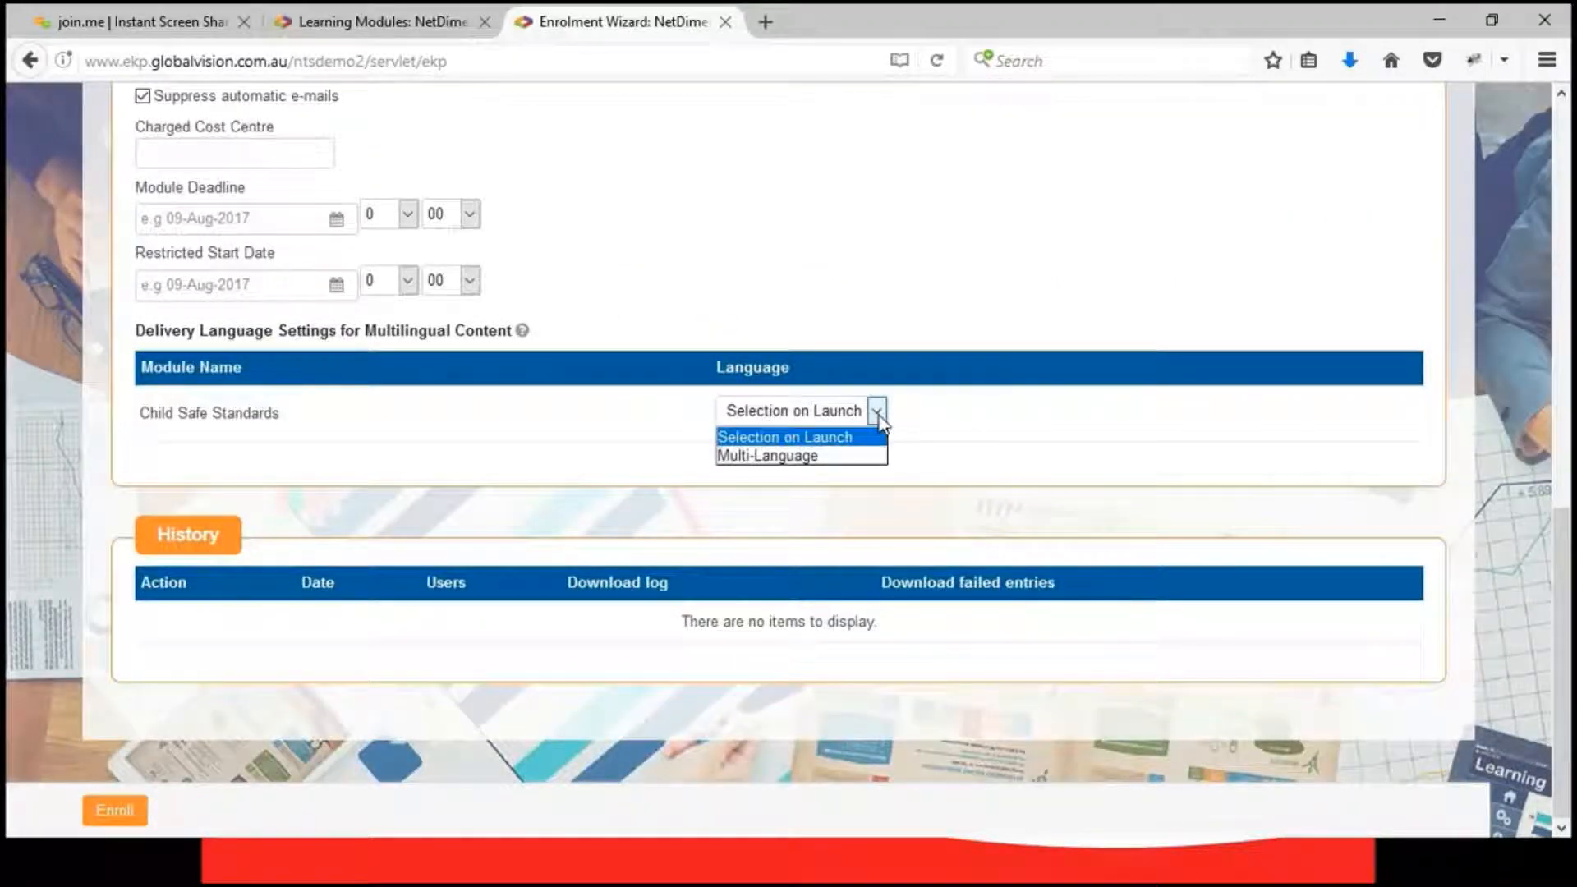
{"action": "left_click", "coordinate": [838, 462]}
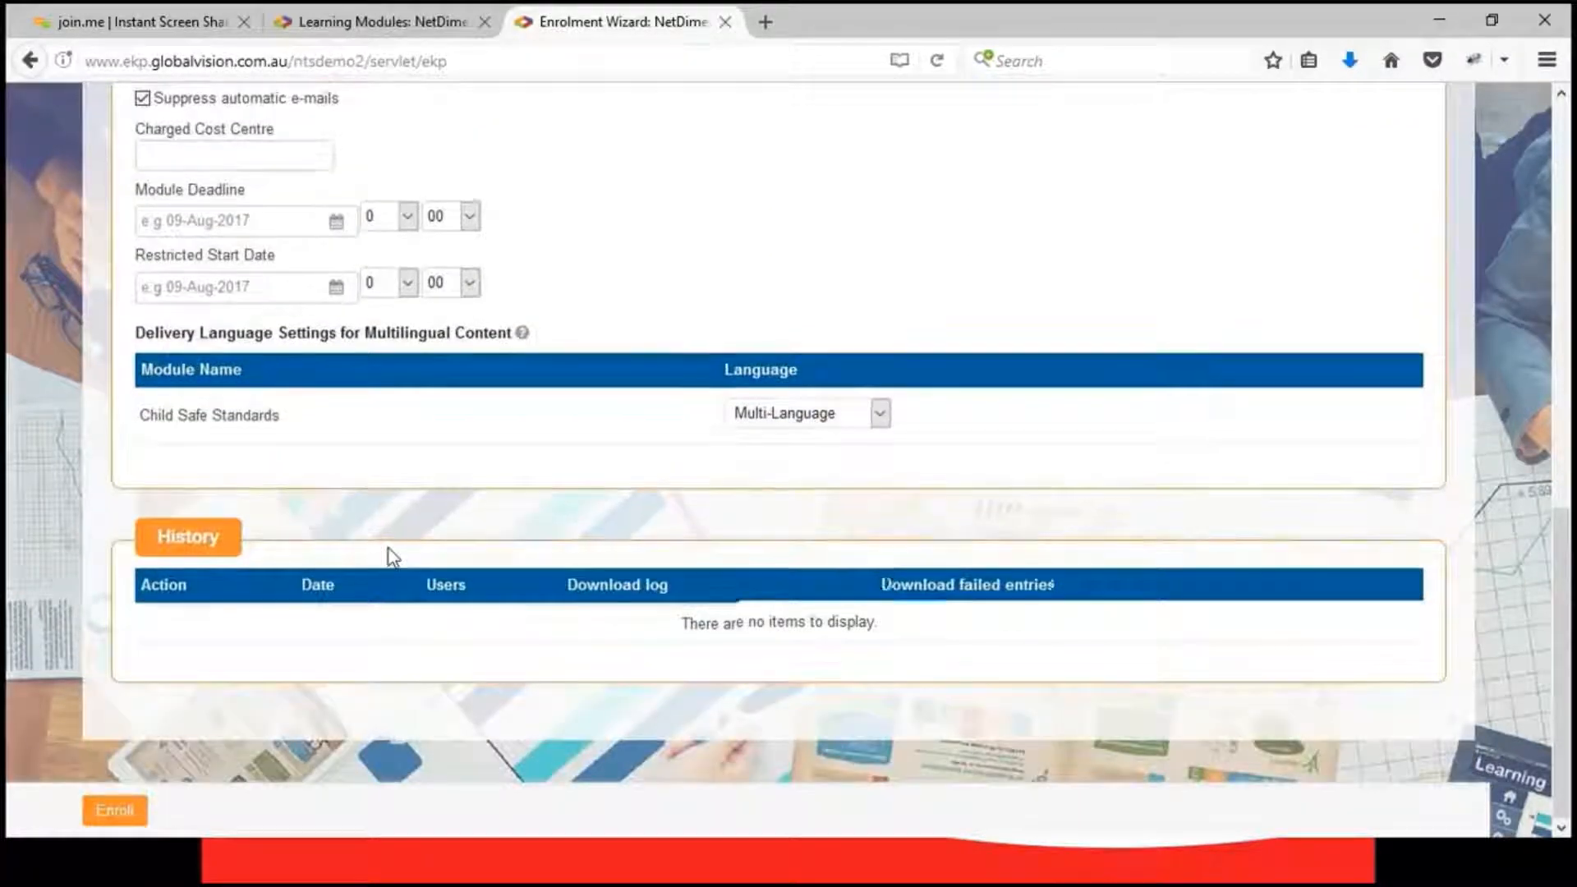
- Check the completed wizard settings, run the enrolment and return to the Enrolment Wizard from the summary report
{"action": "scroll", "coordinate": [388, 549], "scroll_direction": "up", "scroll_amount": 8}
{"action": "scroll", "coordinate": [647, 535], "scroll_direction": "down", "scroll_amount": 10}
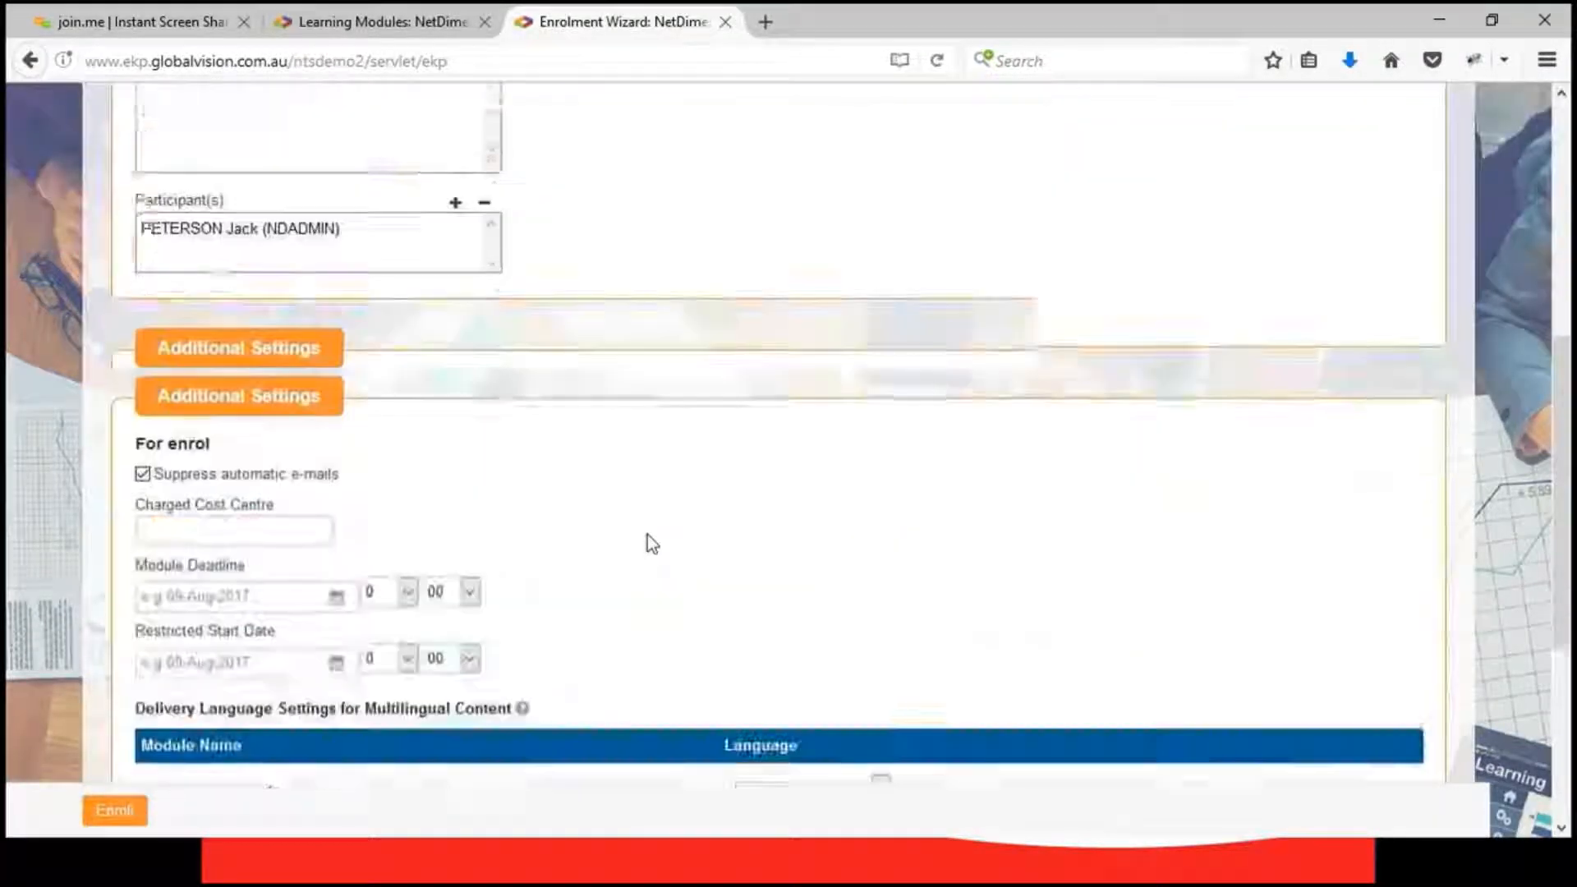
{"action": "left_click", "coordinate": [115, 811]}
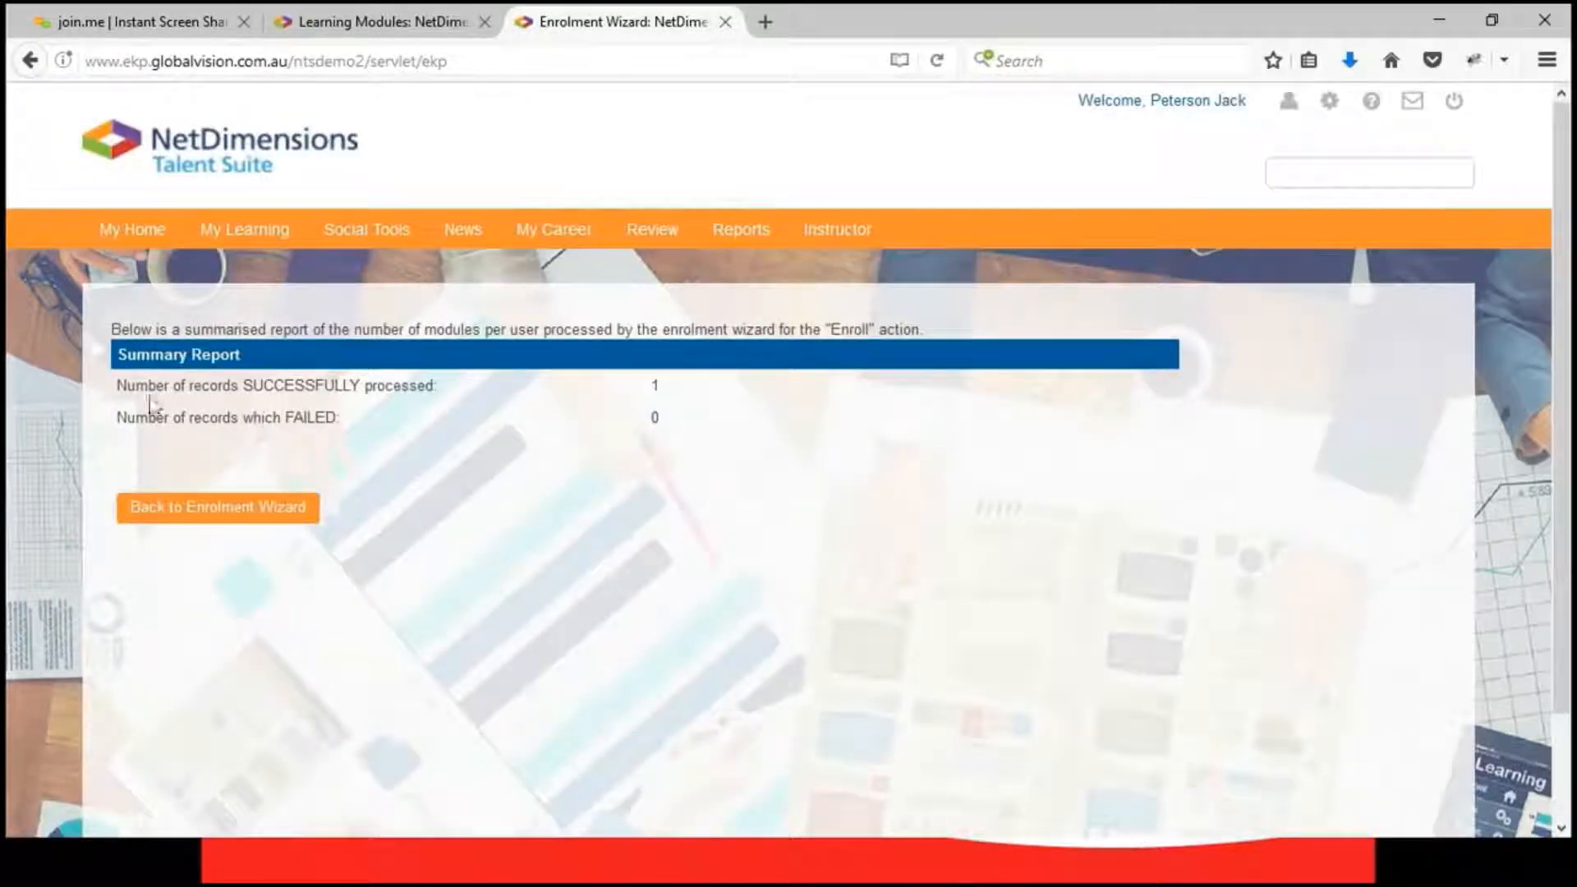
{"action": "left_click", "coordinate": [243, 503]}
- Examine the enrolment's History entry, open its CSV Error Report in Excel and check the result for the participant
{"action": "scroll", "coordinate": [732, 521], "scroll_direction": "down", "scroll_amount": 5}
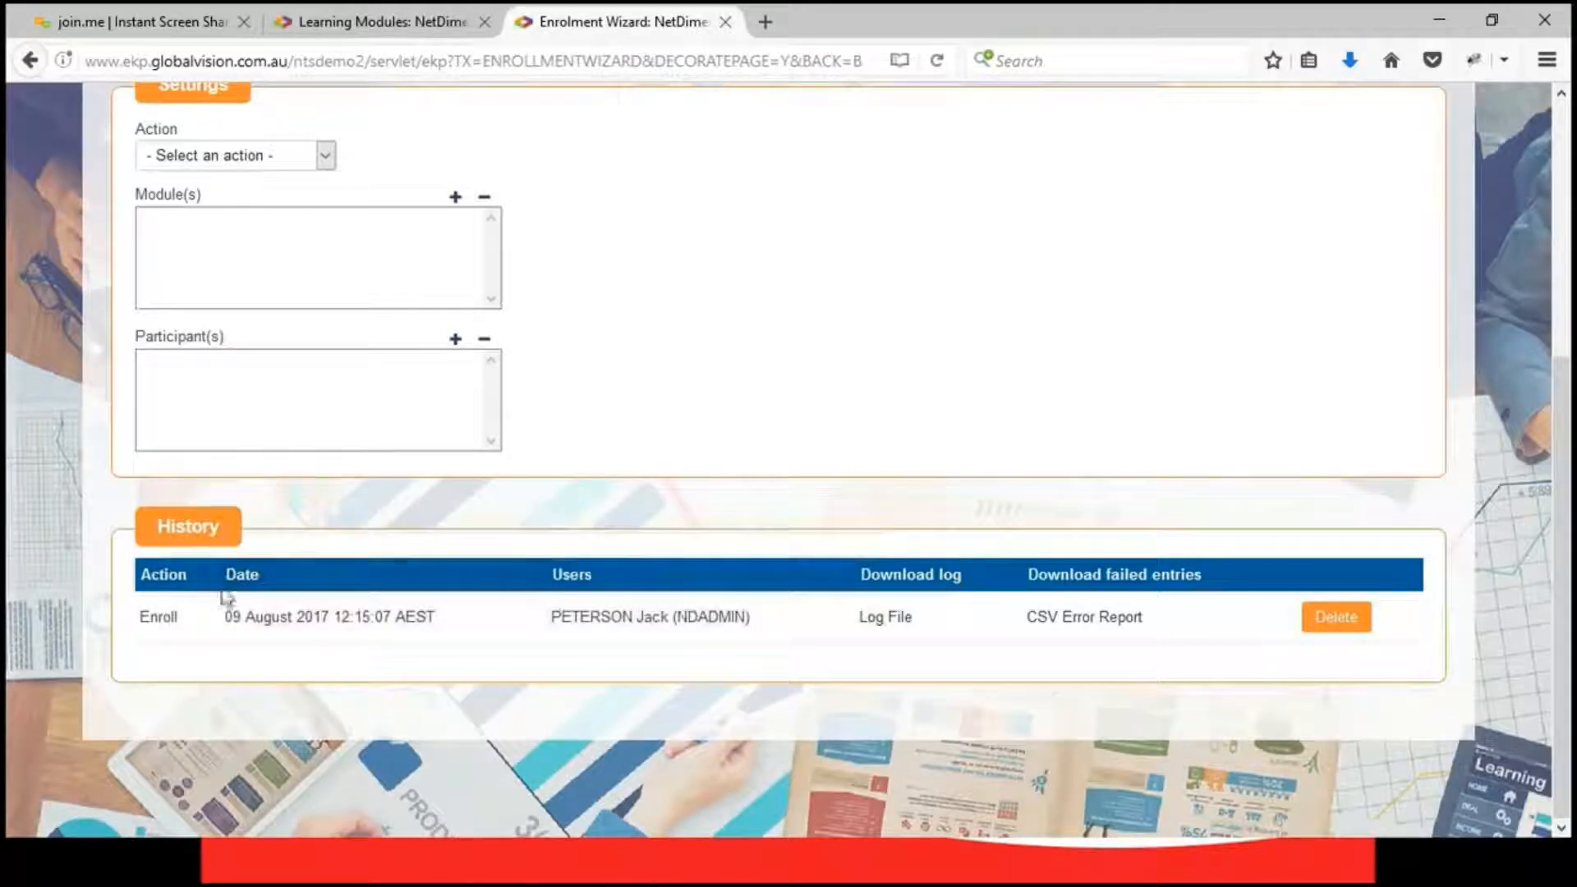
{"action": "left_click_drag", "start_coordinate": [938, 611], "coordinate": [825, 601]}
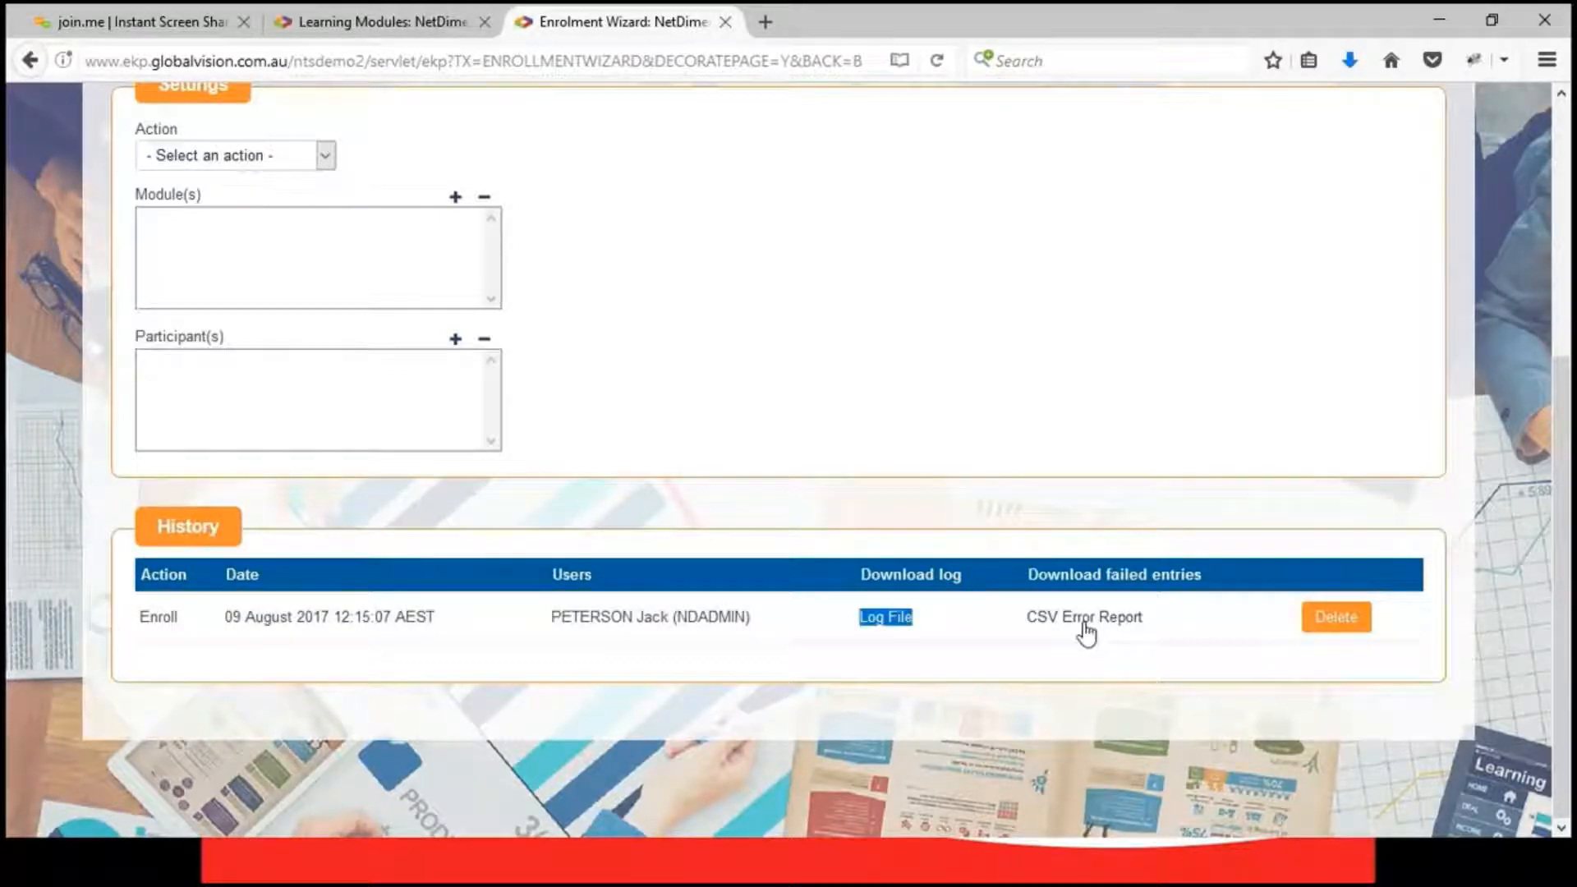
{"action": "left_click", "coordinate": [1182, 615]}
{"action": "left_click_drag", "start_coordinate": [1185, 621], "coordinate": [1031, 618]}
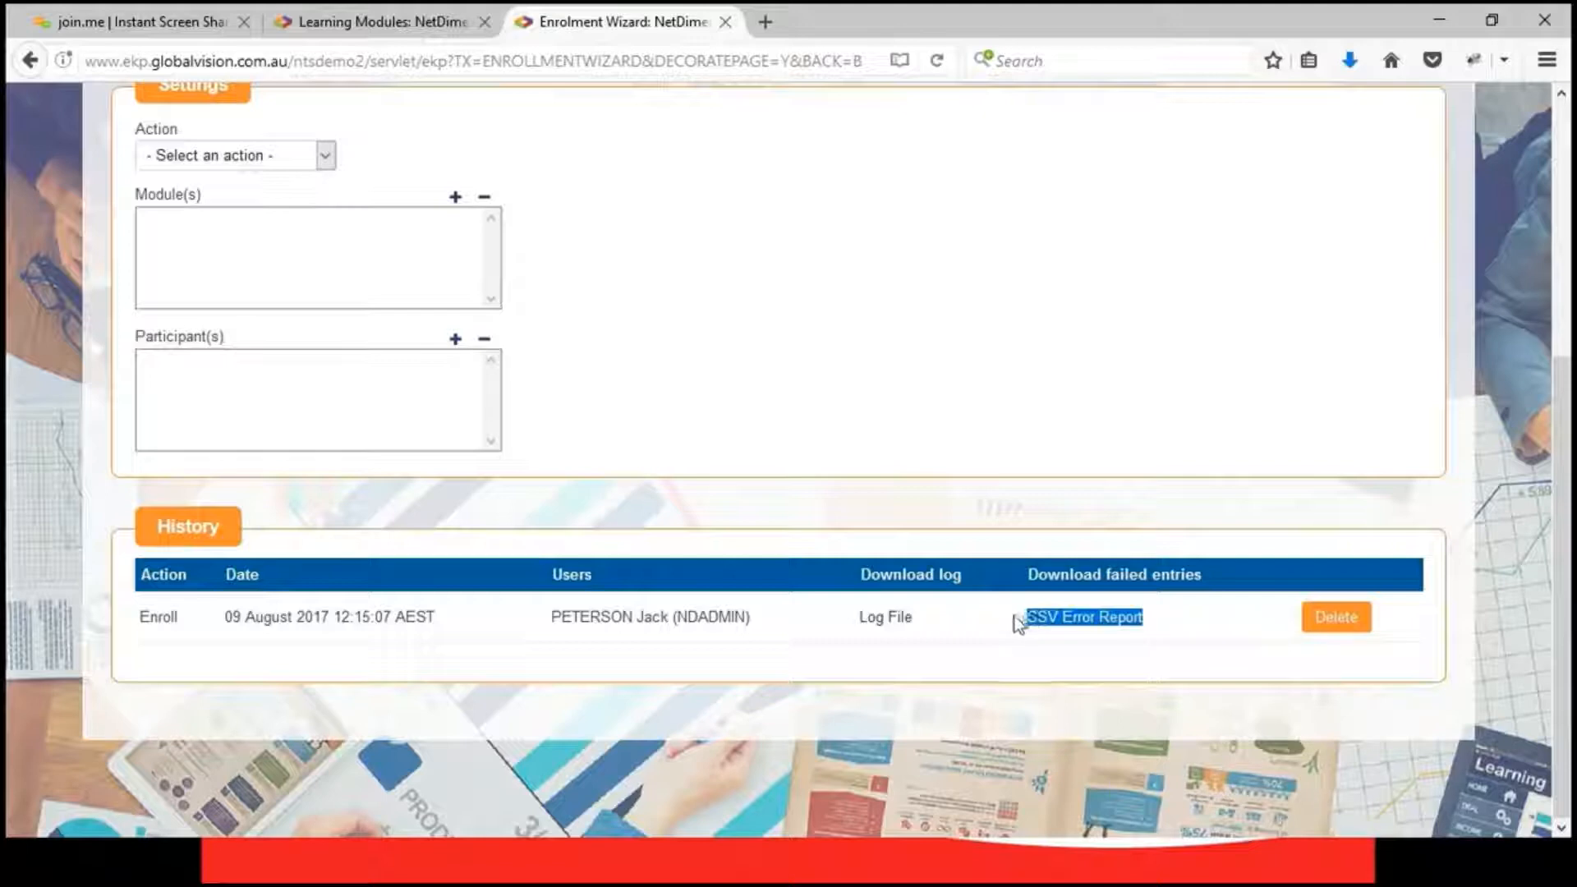
{"action": "left_click", "coordinate": [975, 634]}
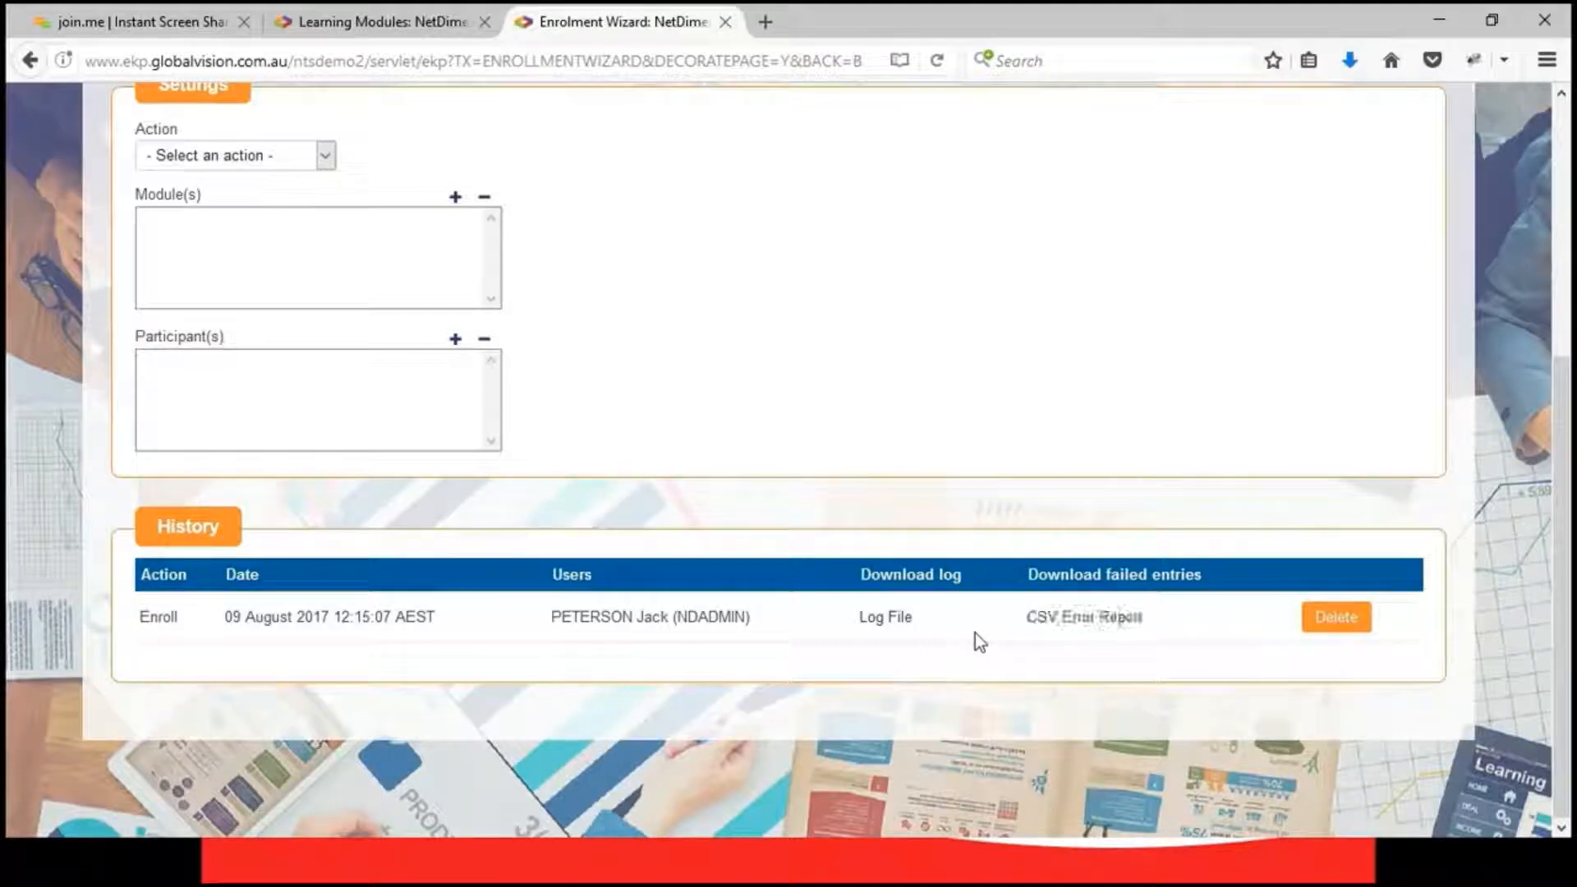
{"action": "left_click", "coordinate": [1074, 632]}
{"action": "left_click", "coordinate": [884, 567]}
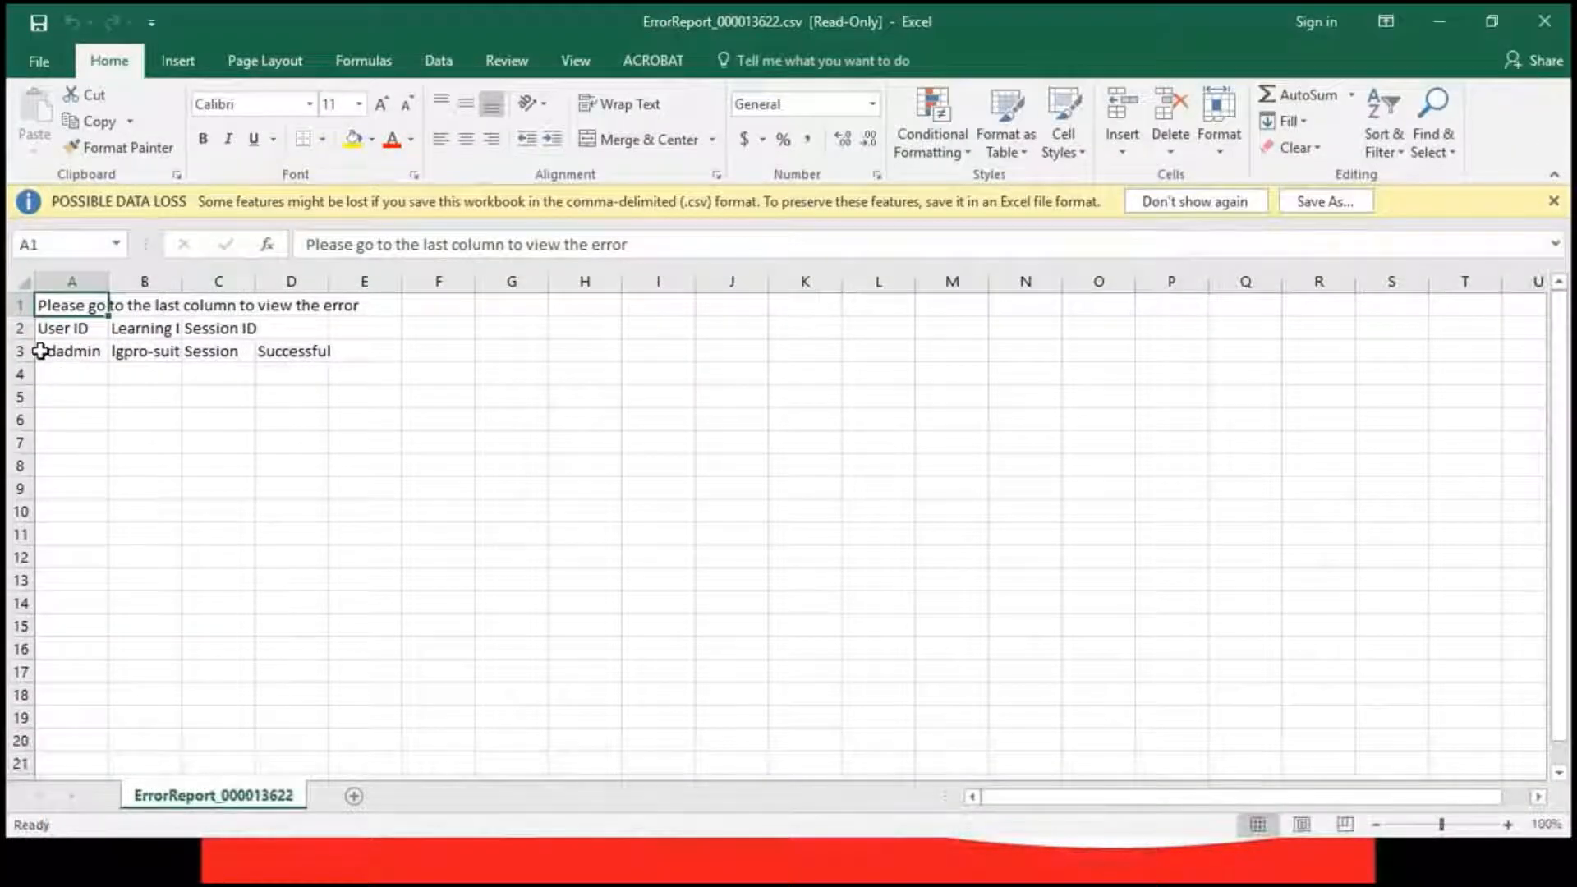
{"action": "left_click", "coordinate": [281, 352]}
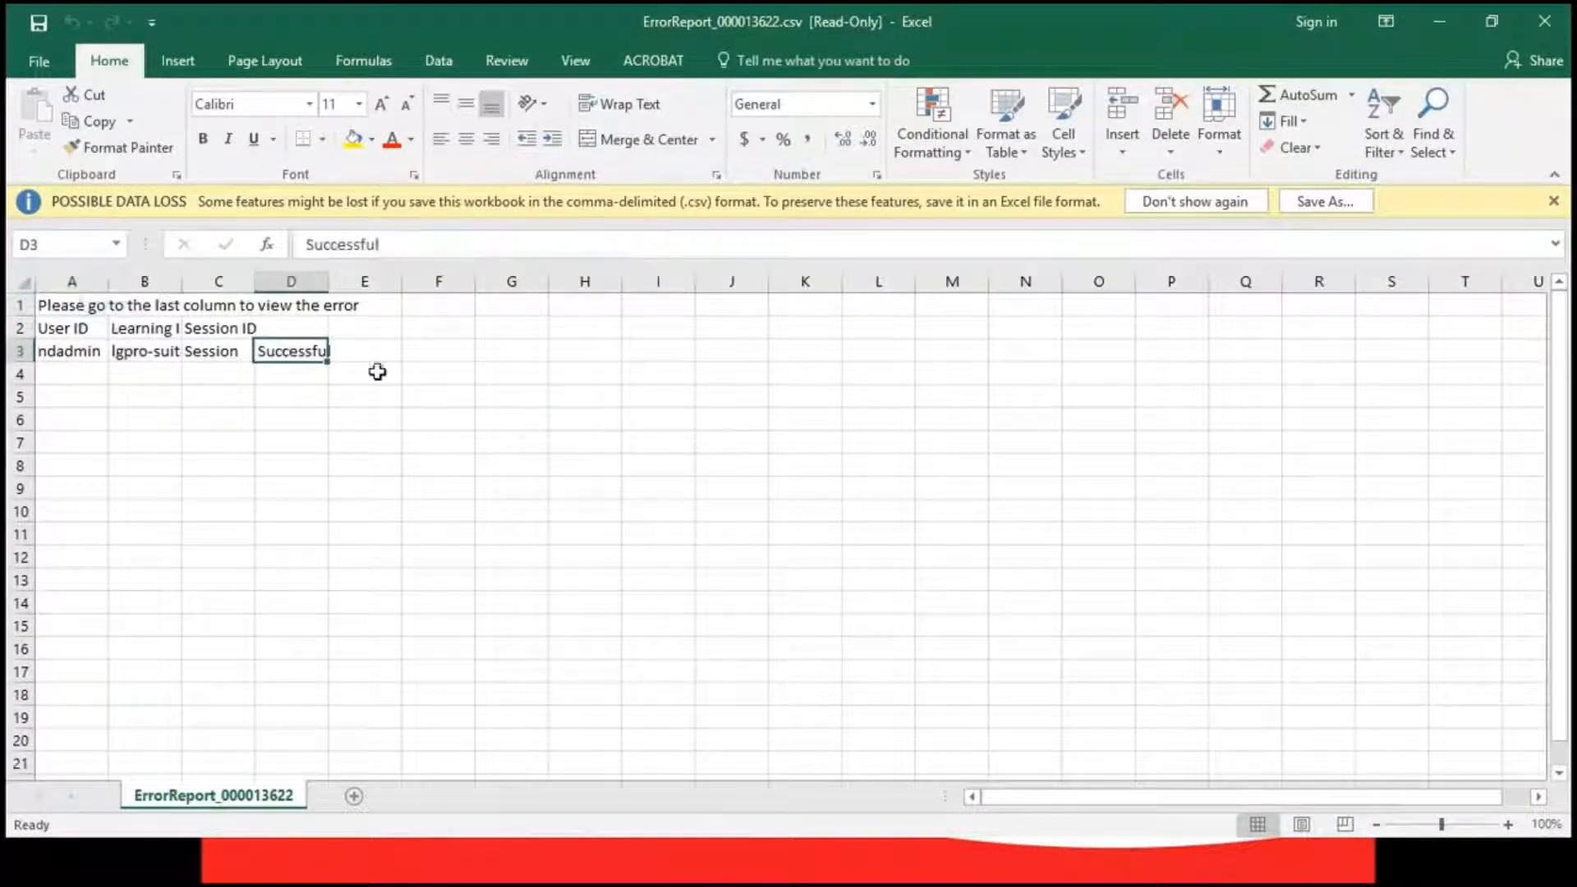
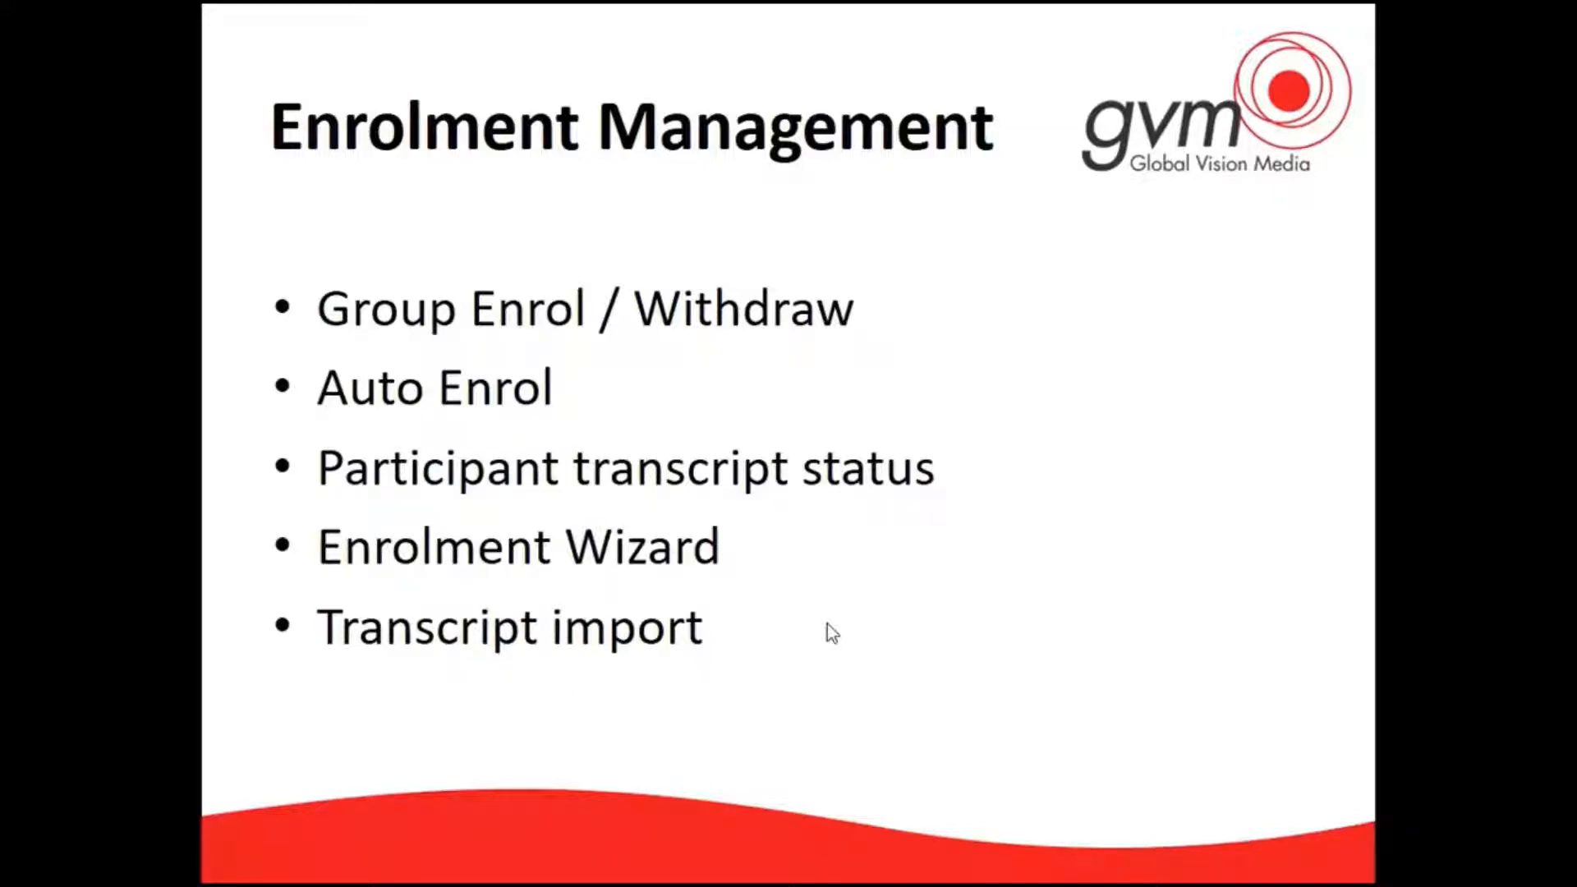
- Switch from the slide show back to Firefox and open the Training Records CSV Loader in the Manage Centre
{"action": "key", "text": "alt+Tab"}
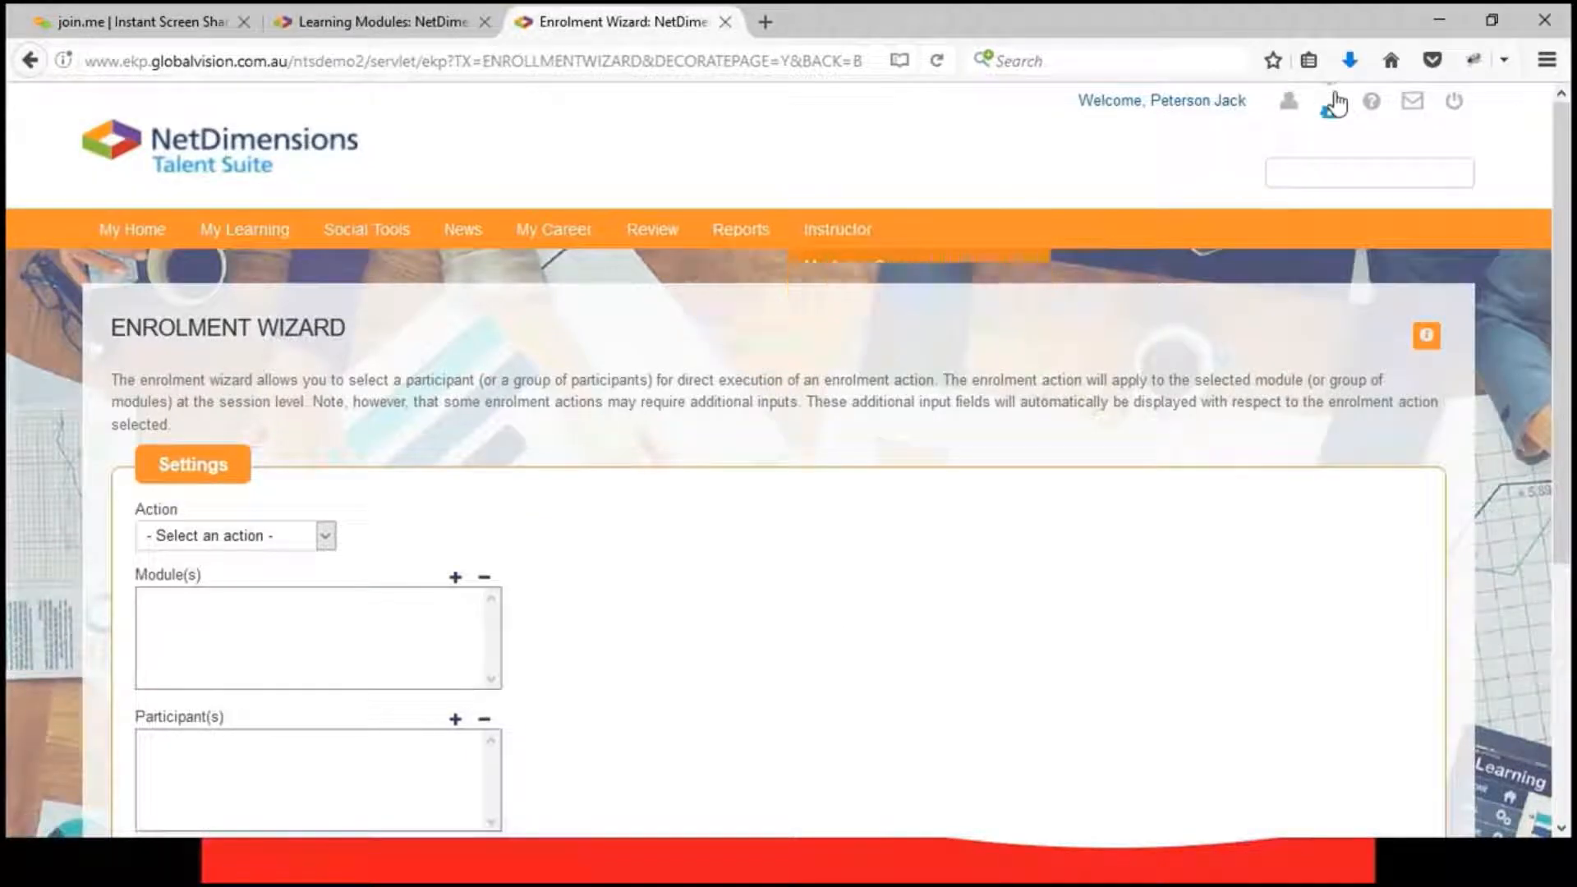
{"action": "left_click", "coordinate": [1330, 101]}
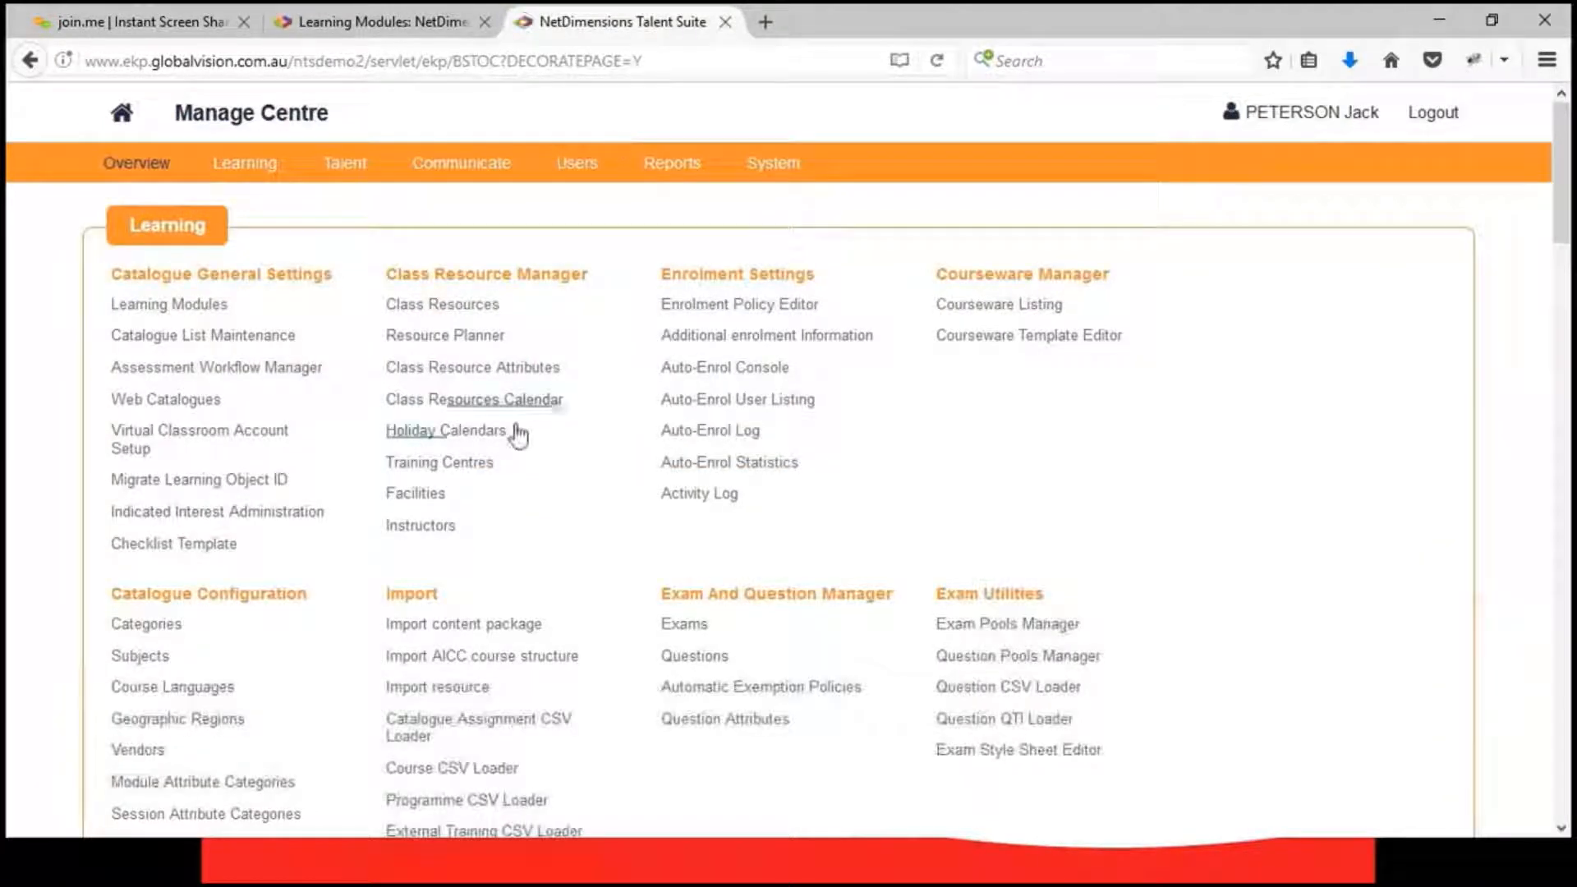
{"action": "scroll", "coordinate": [511, 433], "scroll_direction": "down", "scroll_amount": 3}
{"action": "scroll", "coordinate": [422, 549], "scroll_direction": "down", "scroll_amount": 5}
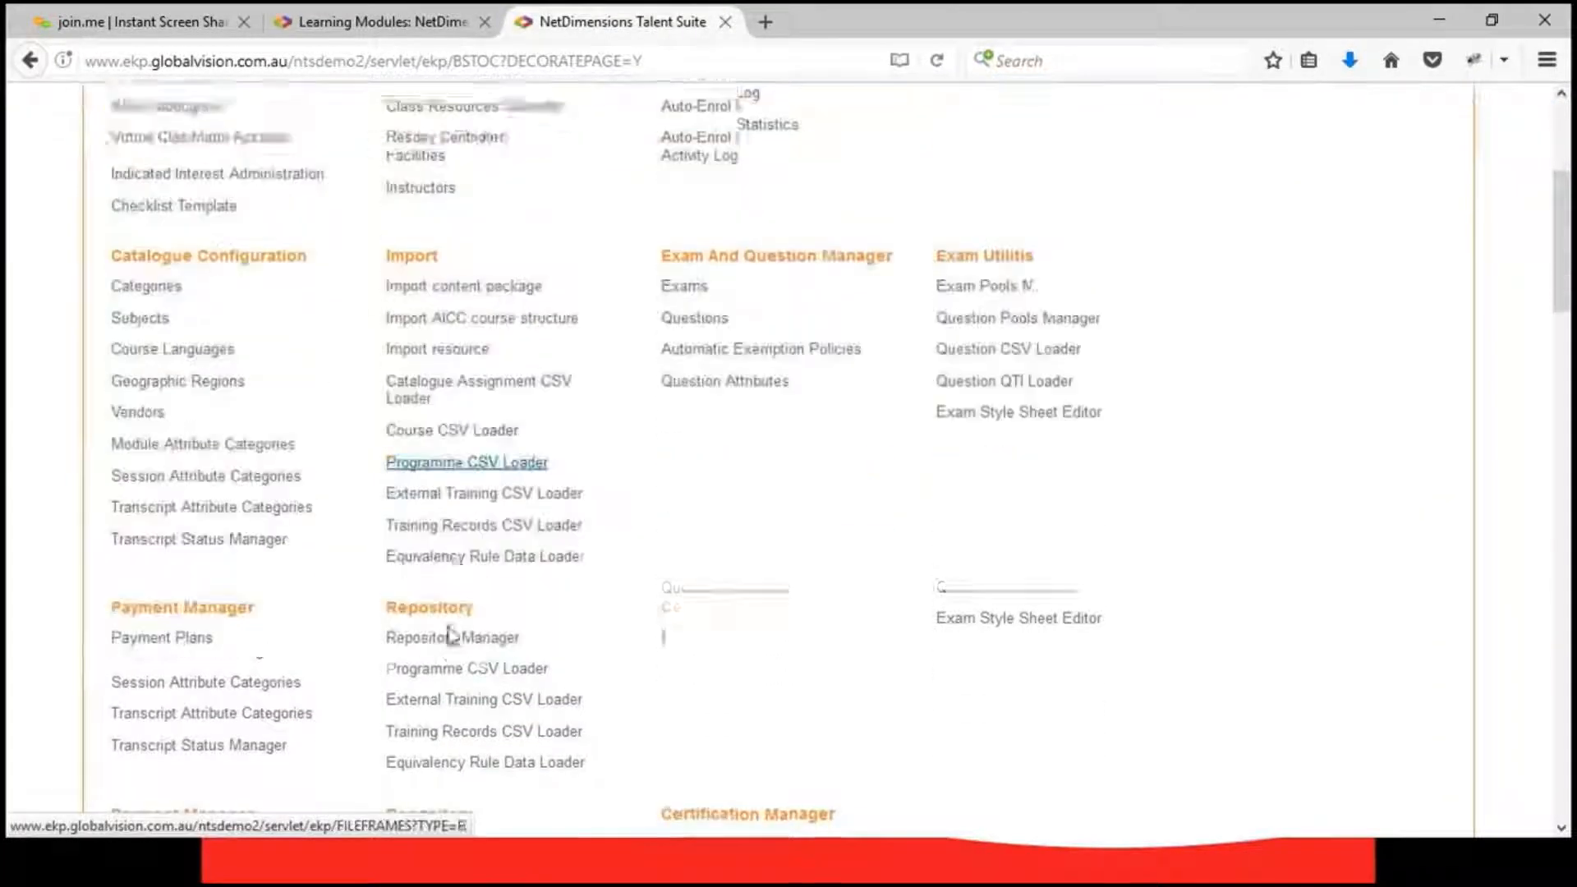
{"action": "left_click", "coordinate": [433, 472]}
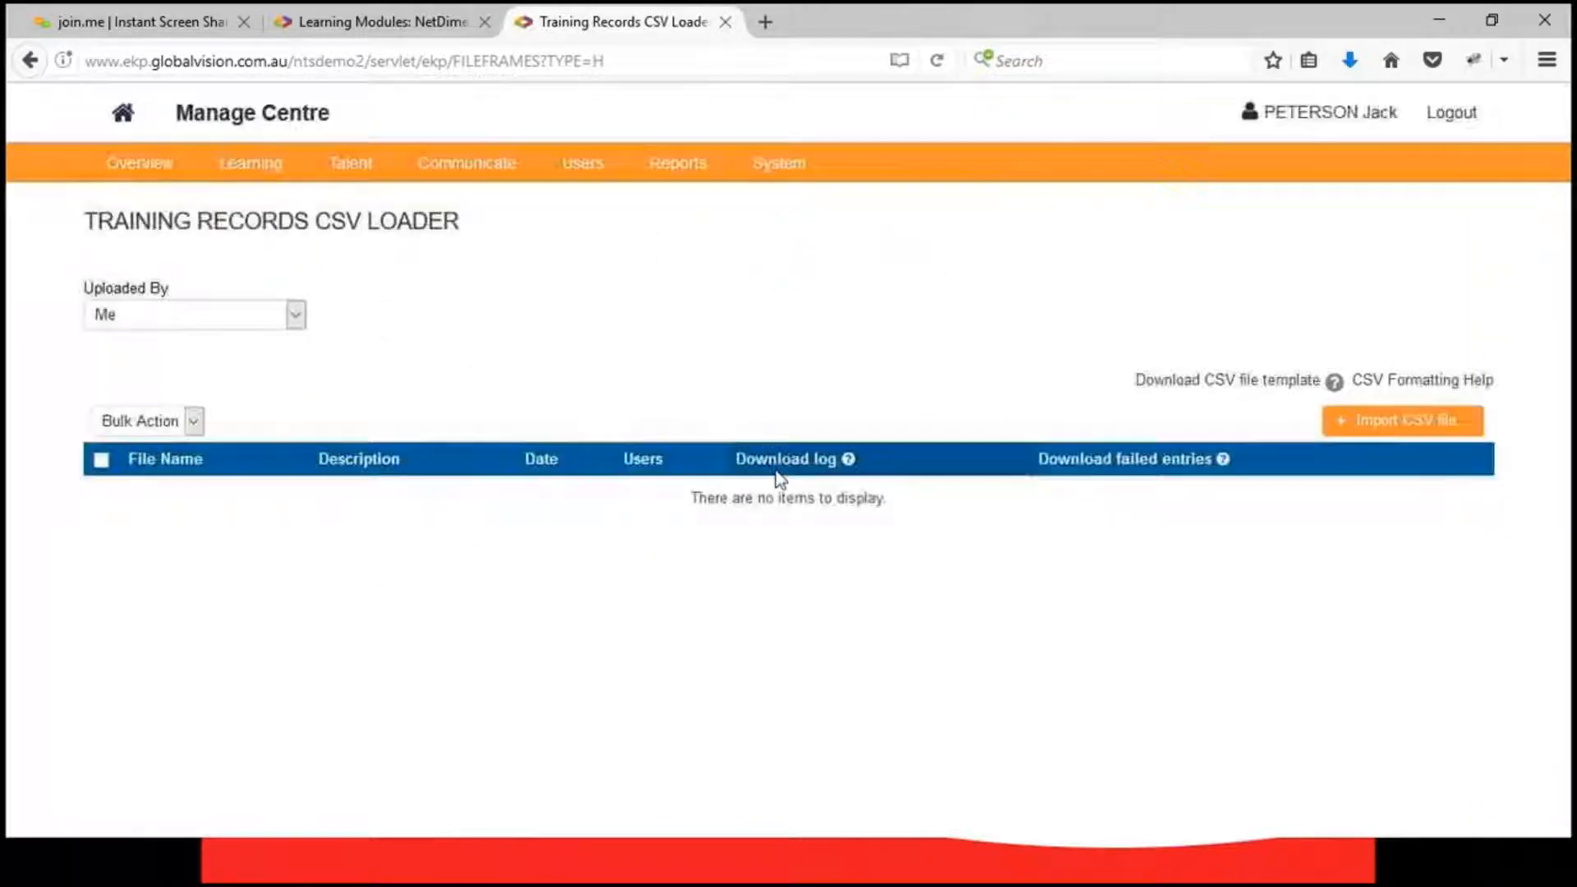
- Open the training records CSV file template in Excel, examine its column headings and close it
{"action": "left_click", "coordinate": [1224, 380]}
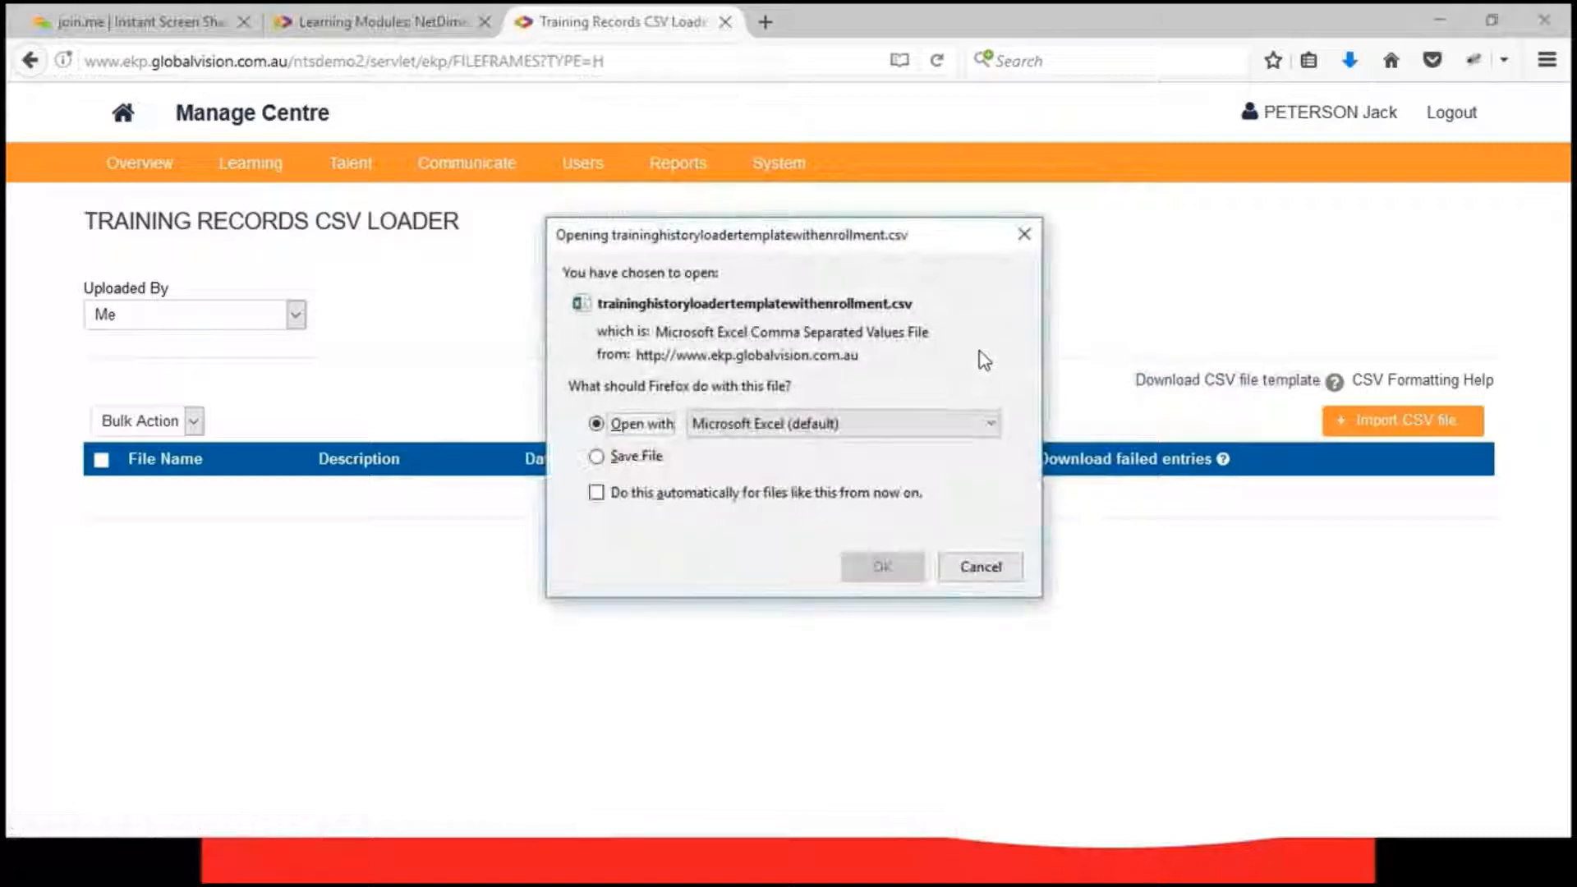
{"action": "left_click", "coordinate": [880, 570]}
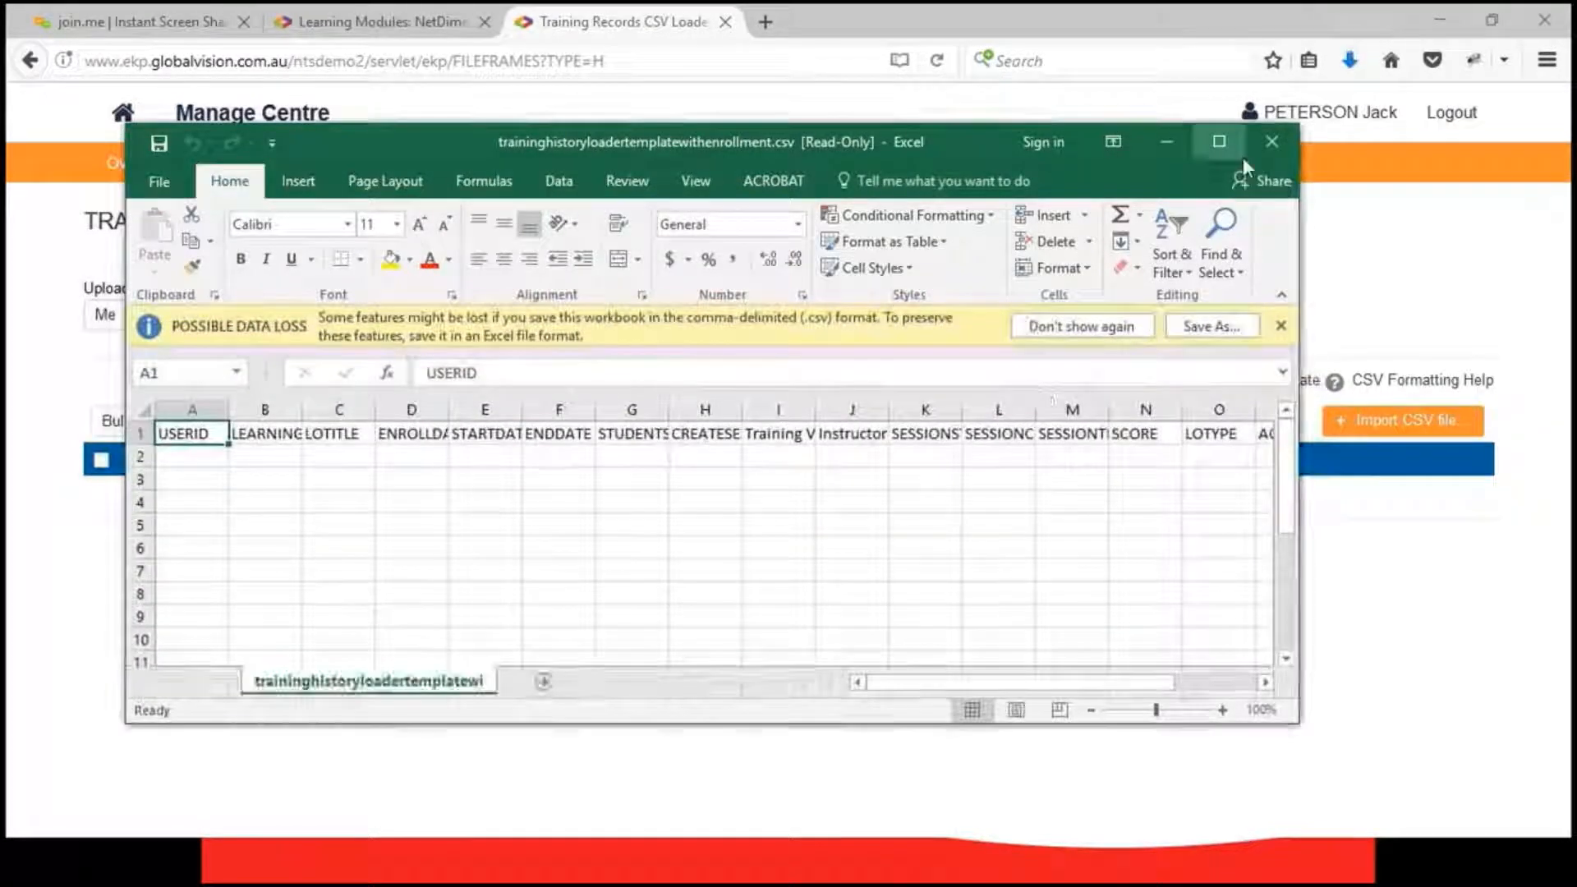
{"action": "left_click", "coordinate": [1219, 141]}
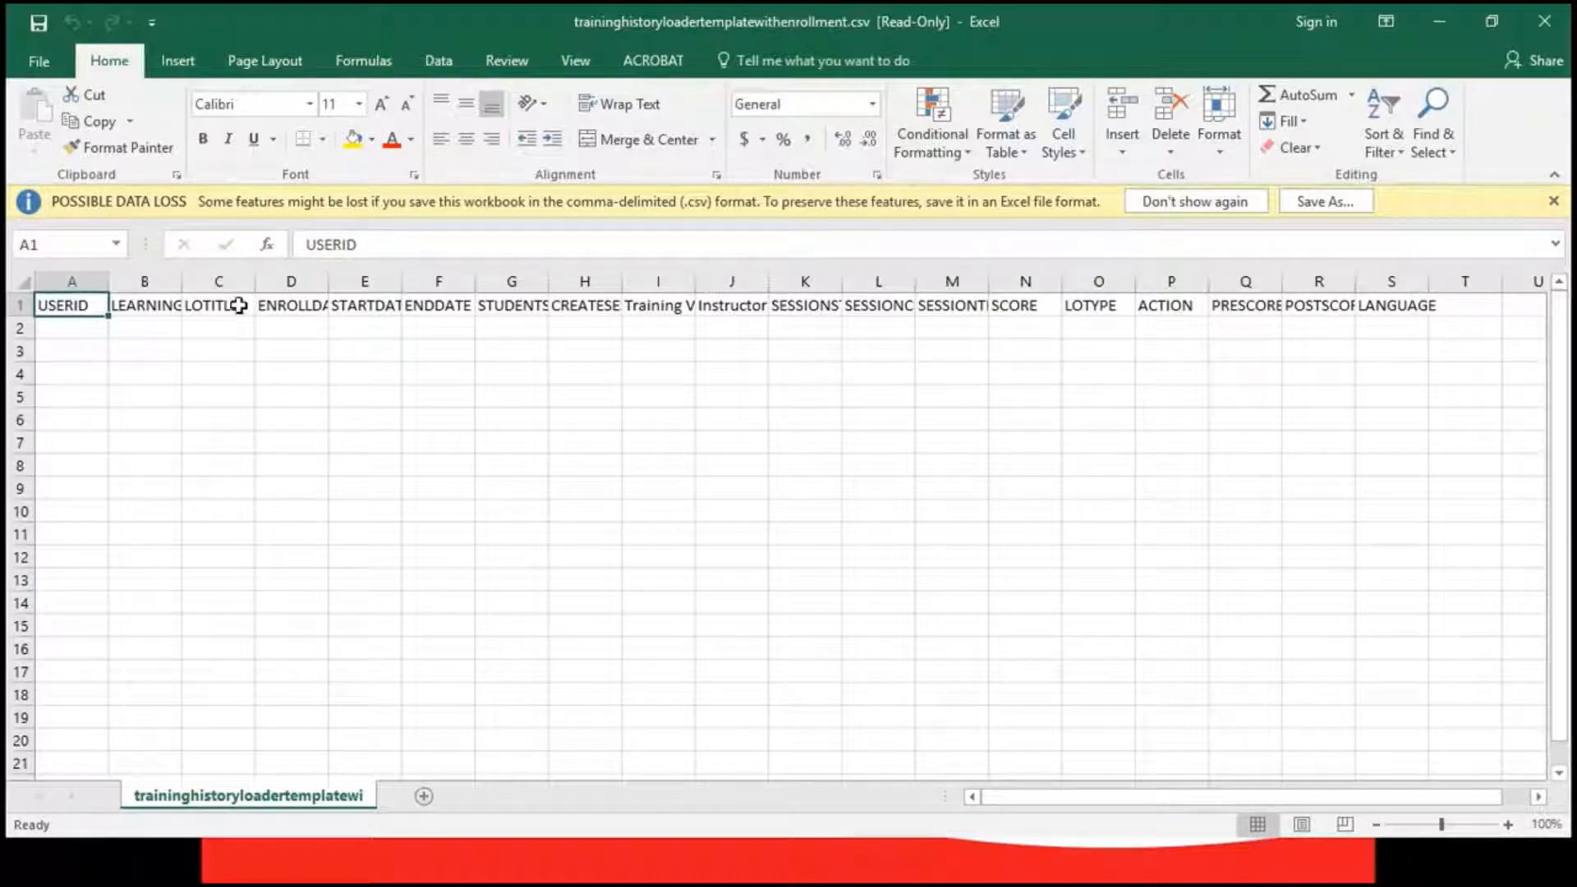
{"action": "left_click", "coordinate": [1541, 24]}
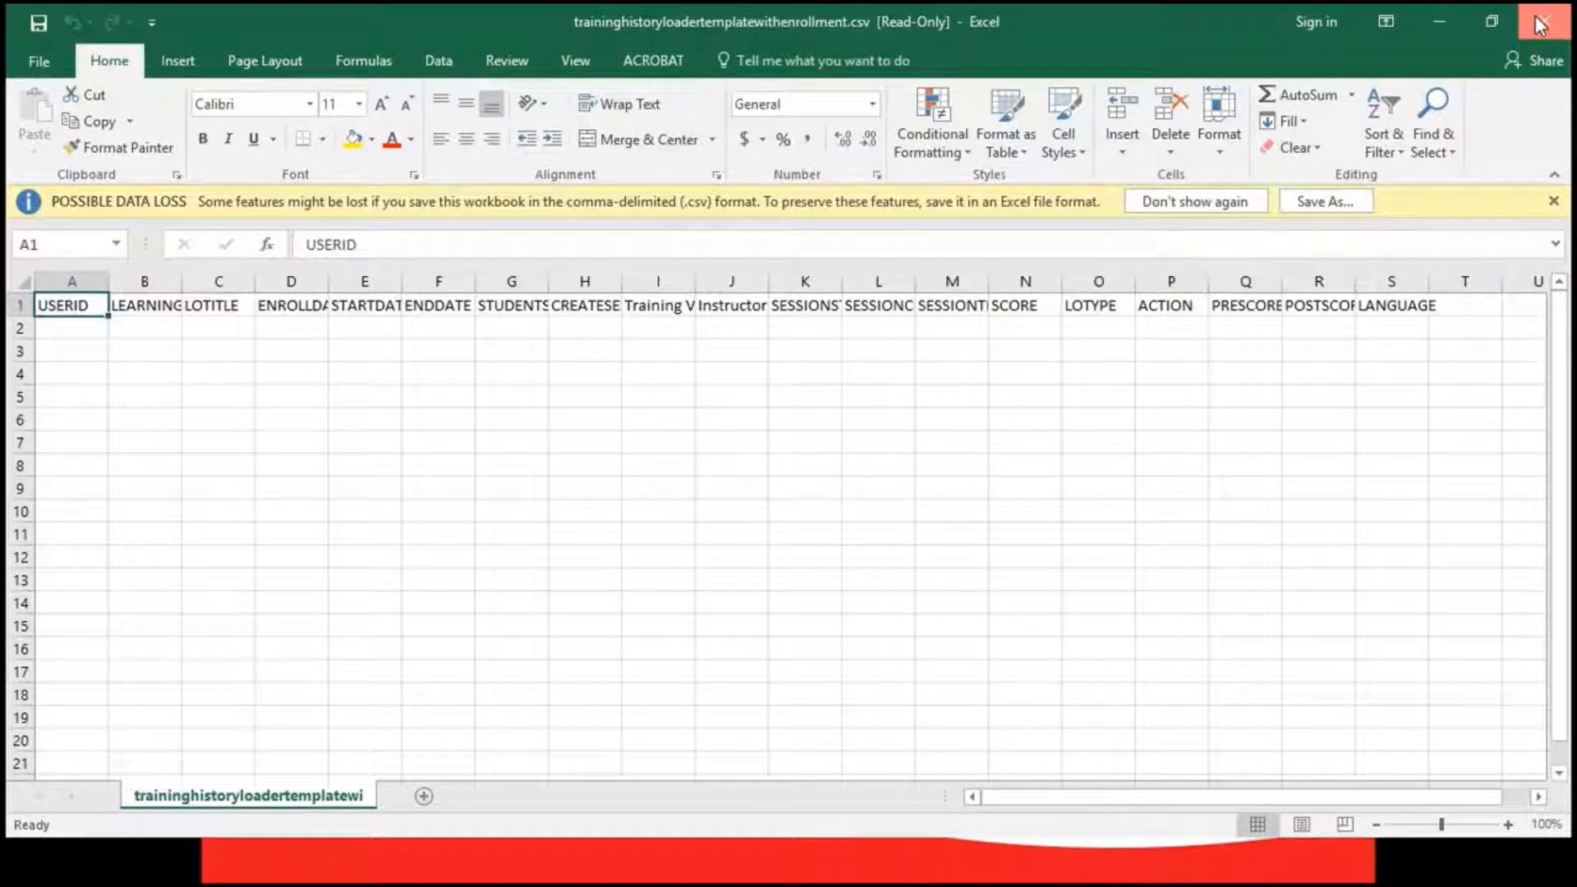
- Open the CSV formatting help and read the guidelines for the loader's fields, including the supported date formats
{"action": "left_click", "coordinate": [1380, 380]}
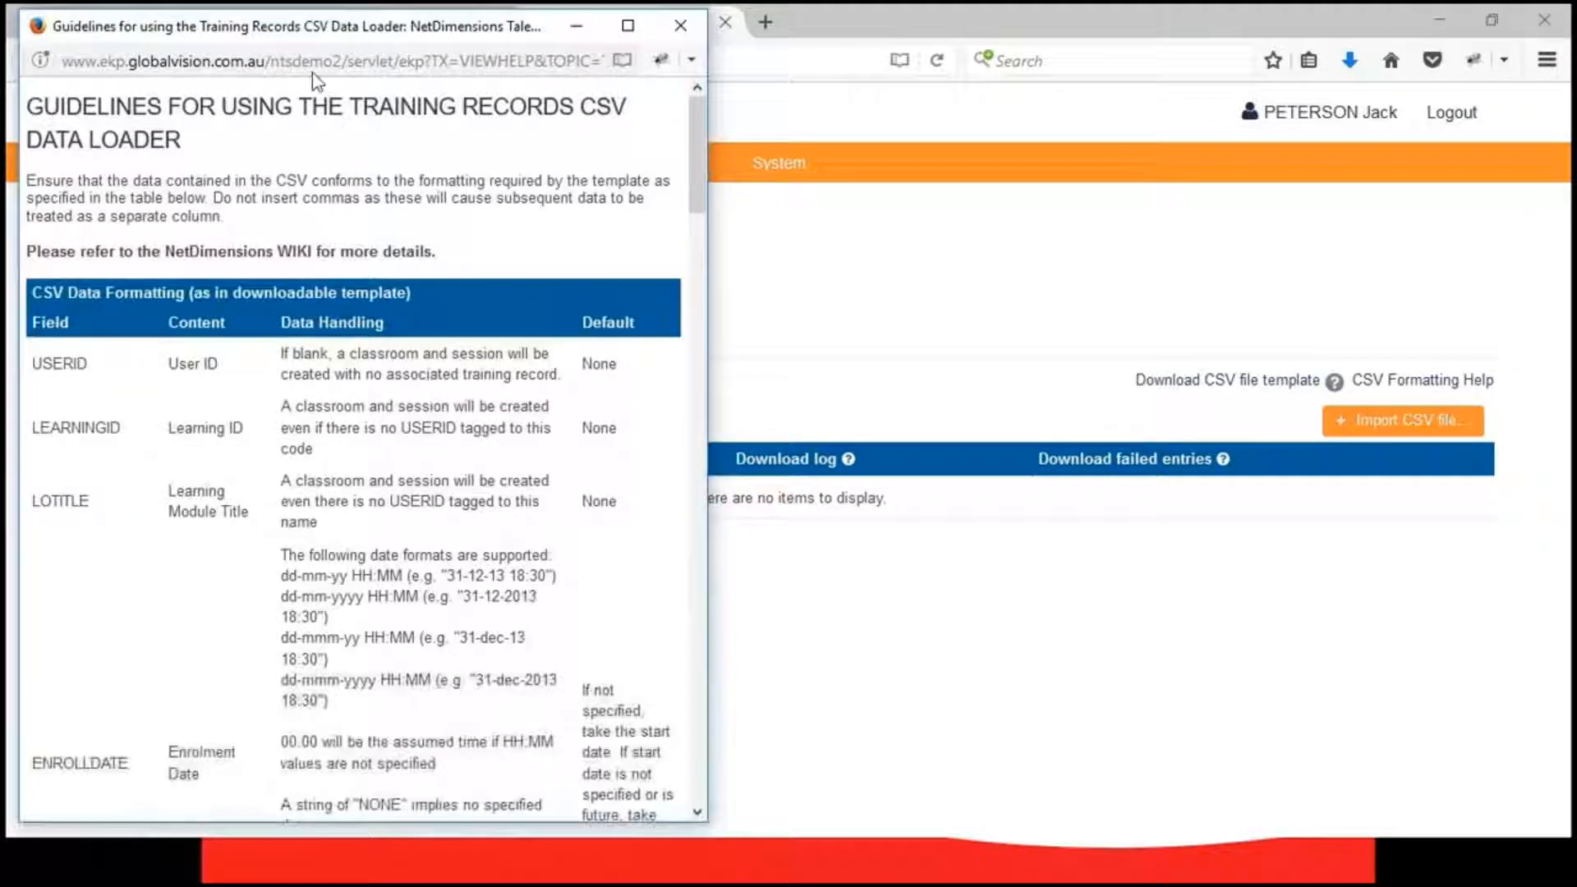
{"action": "left_click_drag", "start_coordinate": [308, 27], "coordinate": [497, 26]}
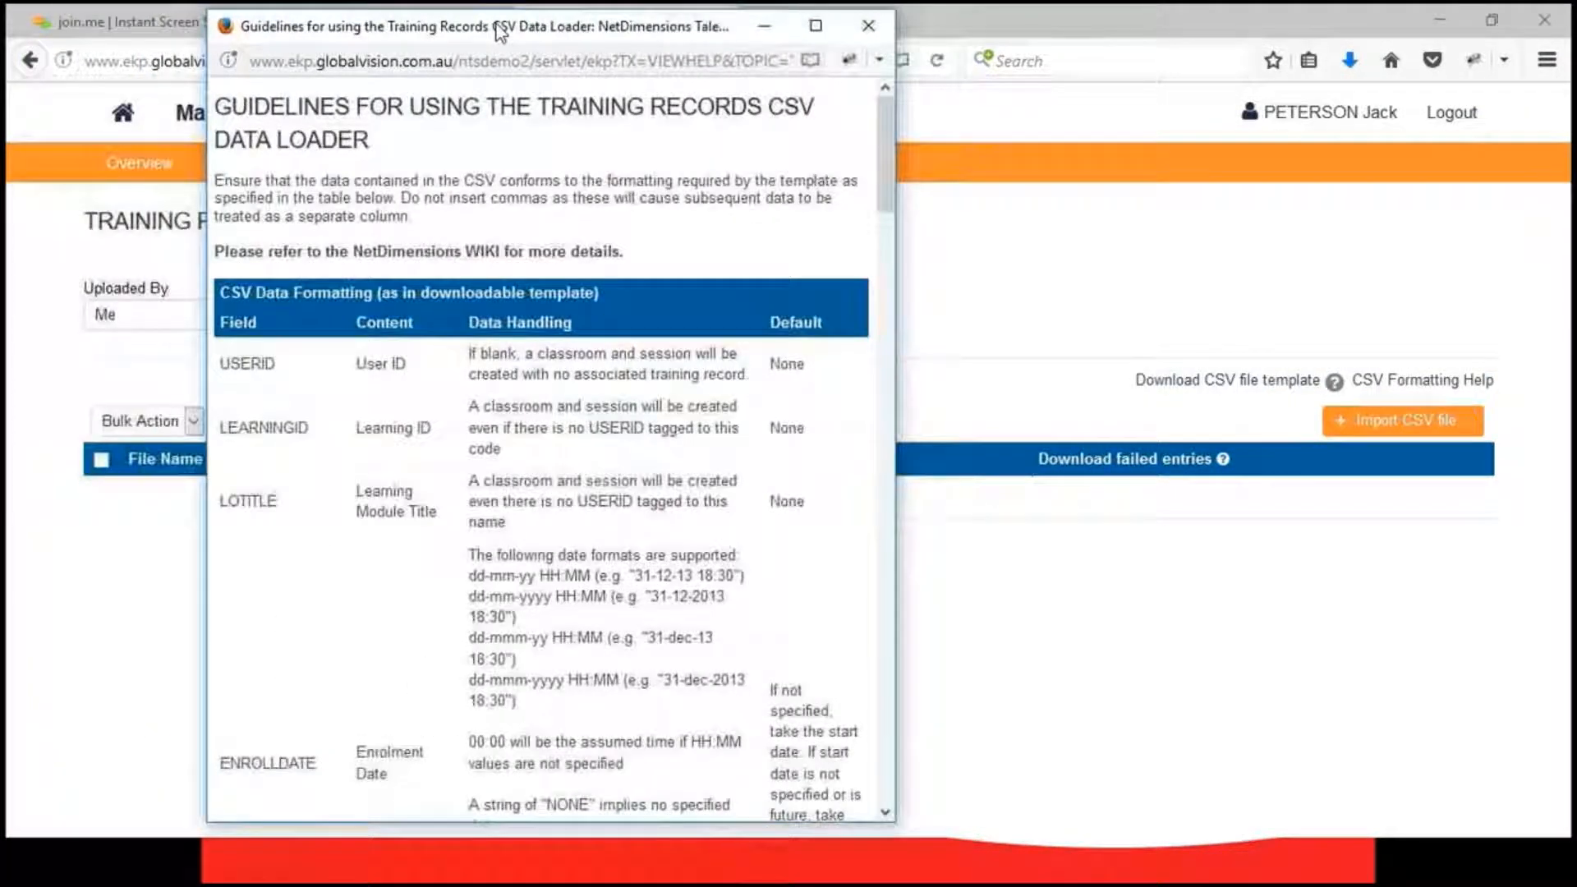
{"action": "scroll", "coordinate": [588, 344], "scroll_direction": "down", "scroll_amount": 3}
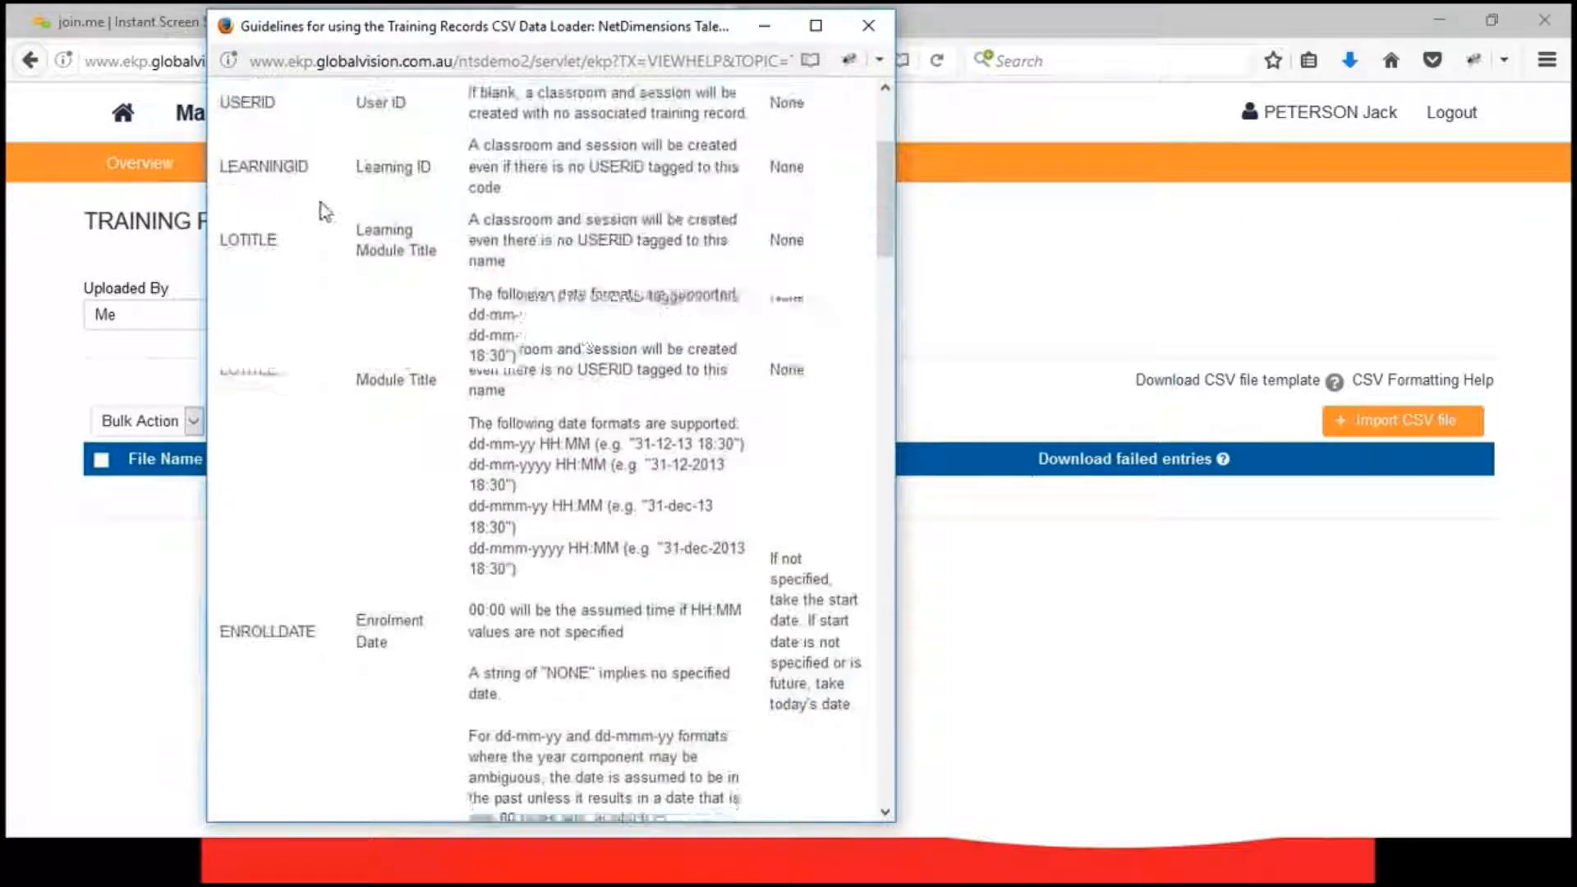
{"action": "scroll", "coordinate": [304, 362], "scroll_direction": "down", "scroll_amount": 10}
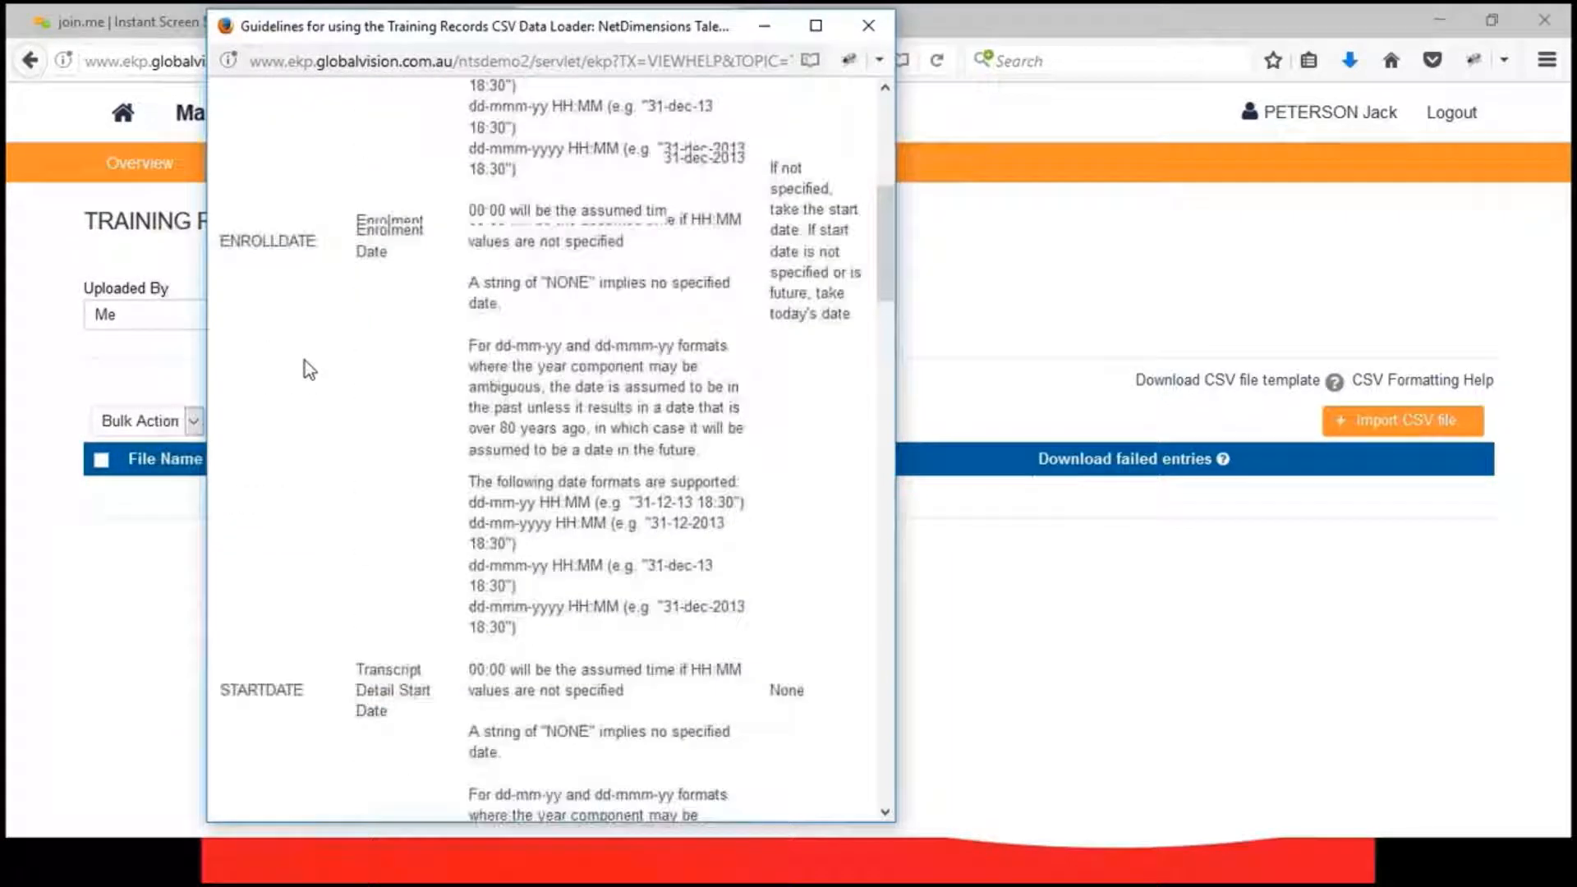
- Read through the remaining loader guidelines, from the date fields down to the learning type, action and pre- and post-assessment score fields
{"action": "scroll", "coordinate": [304, 362], "scroll_direction": "down", "scroll_amount": 10}
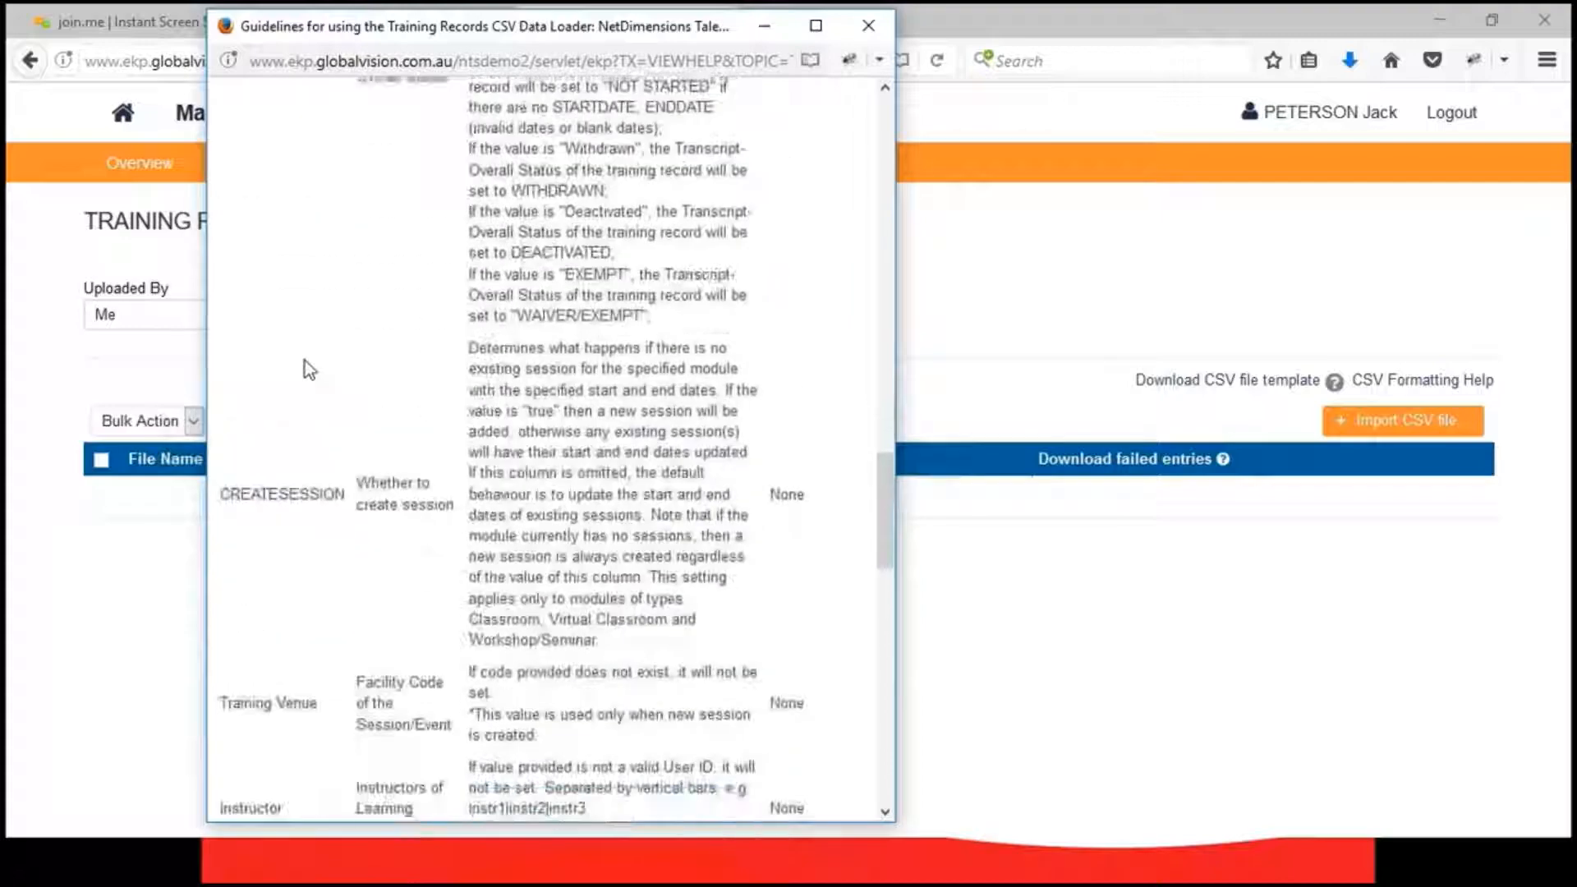
{"action": "scroll", "coordinate": [353, 337], "scroll_direction": "down", "scroll_amount": 9}
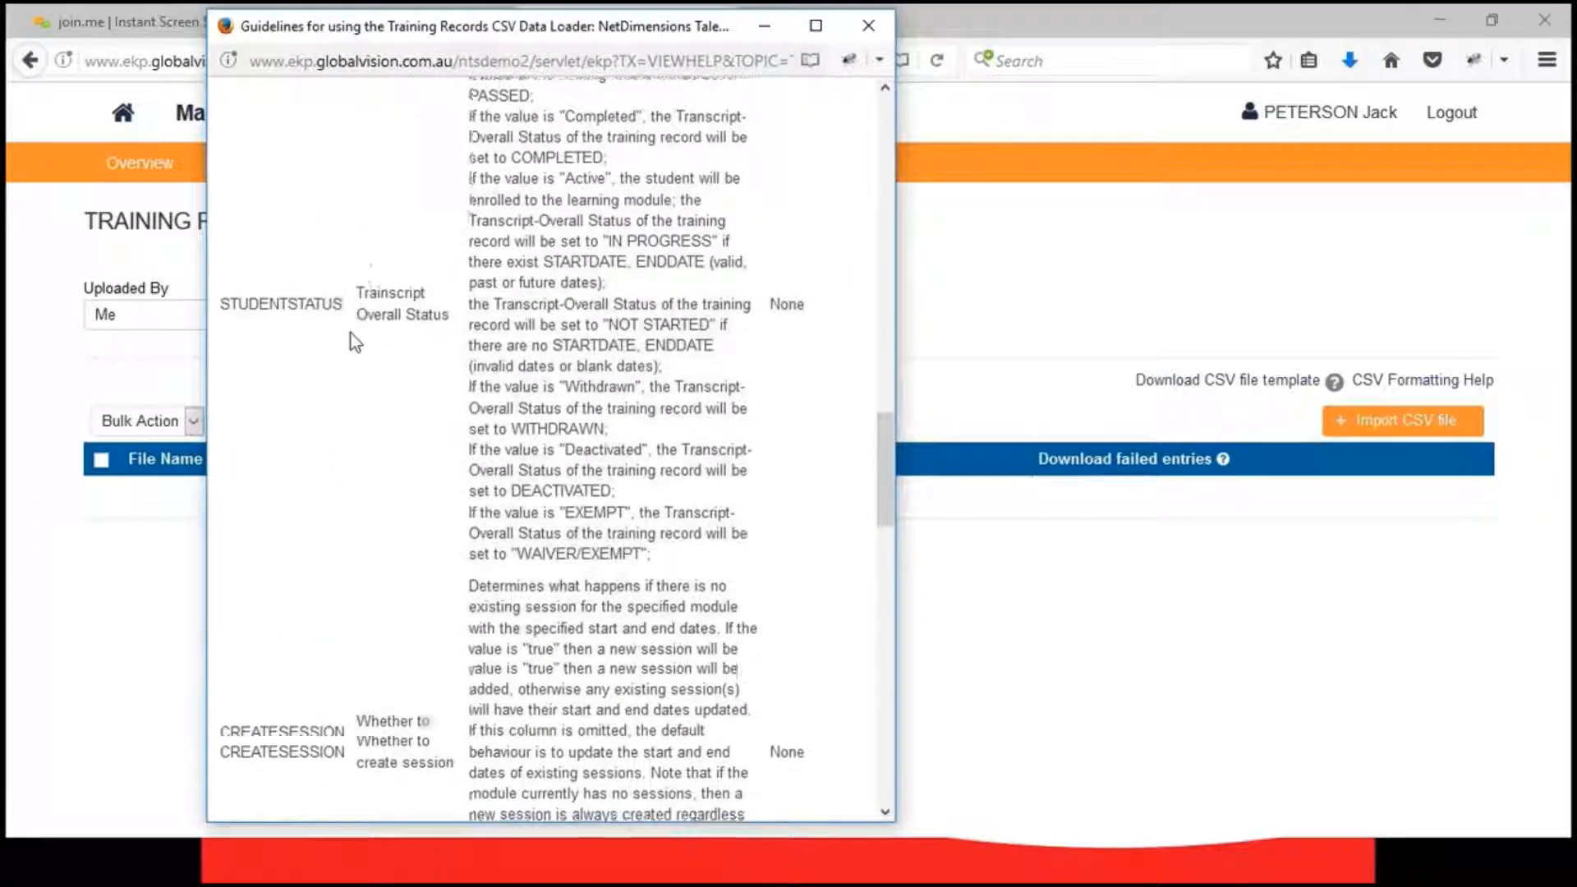
{"action": "scroll", "coordinate": [351, 333], "scroll_direction": "down", "scroll_amount": 15}
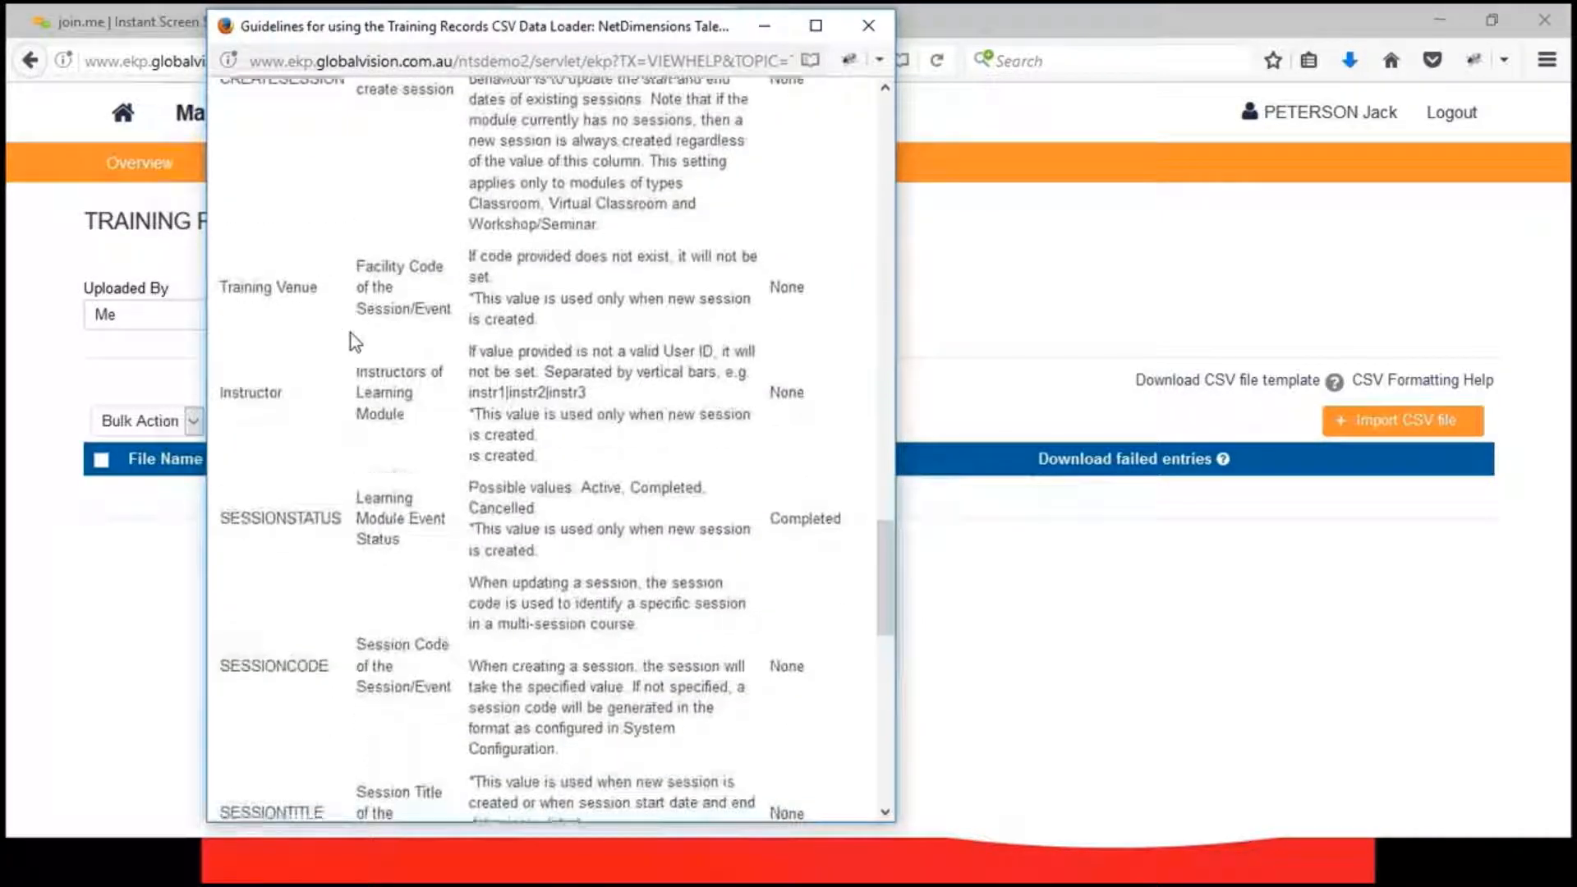
{"action": "scroll", "coordinate": [351, 334], "scroll_direction": "down", "scroll_amount": 12}
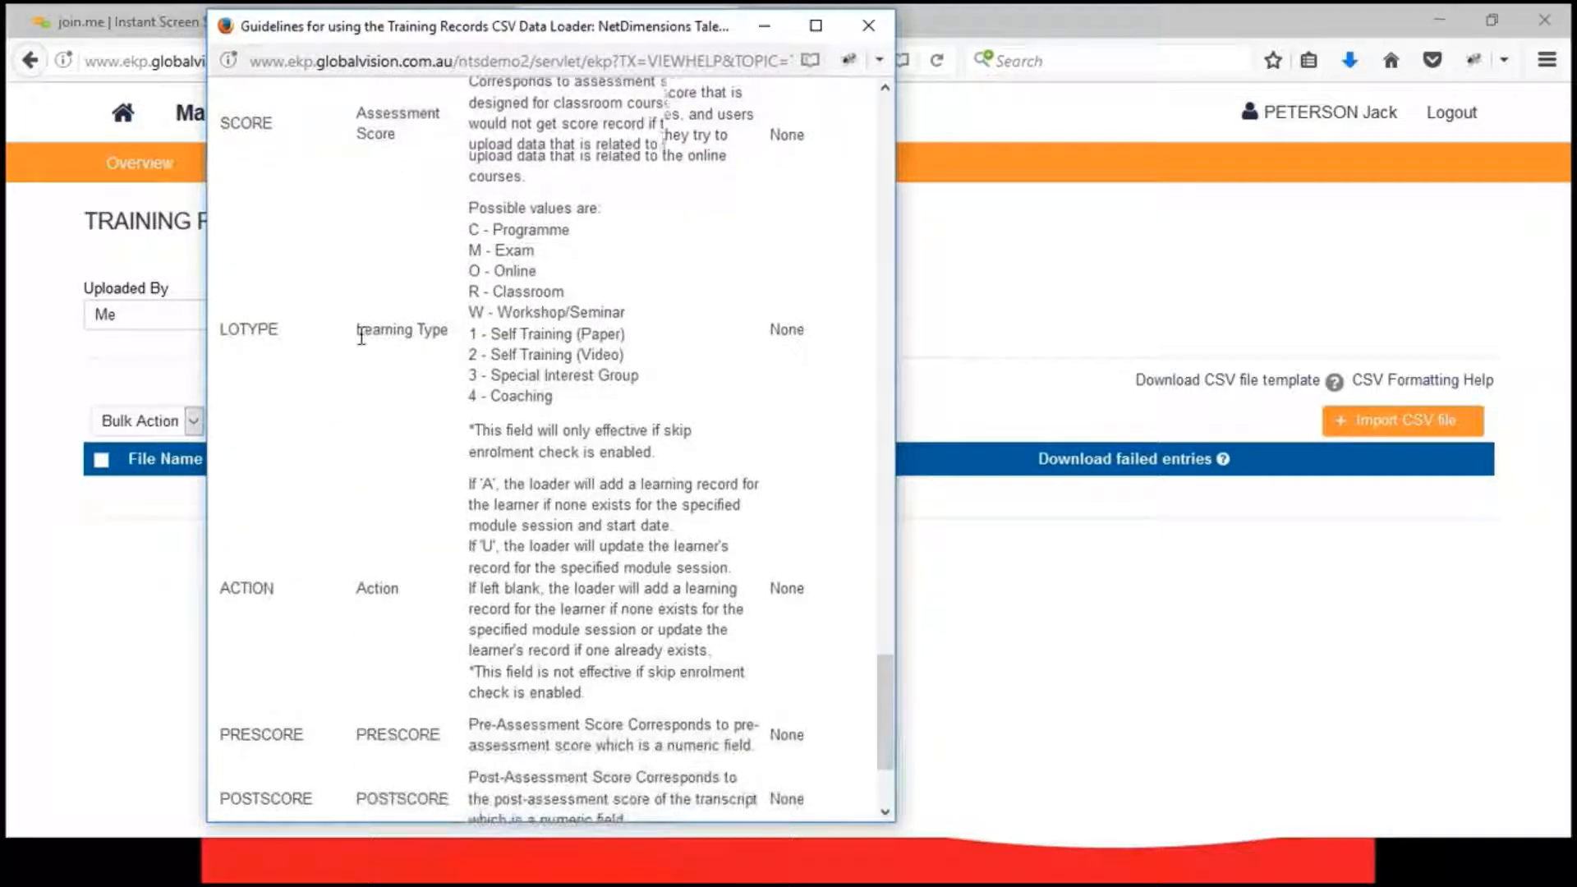
{"action": "scroll", "coordinate": [362, 337], "scroll_direction": "down", "scroll_amount": 3}
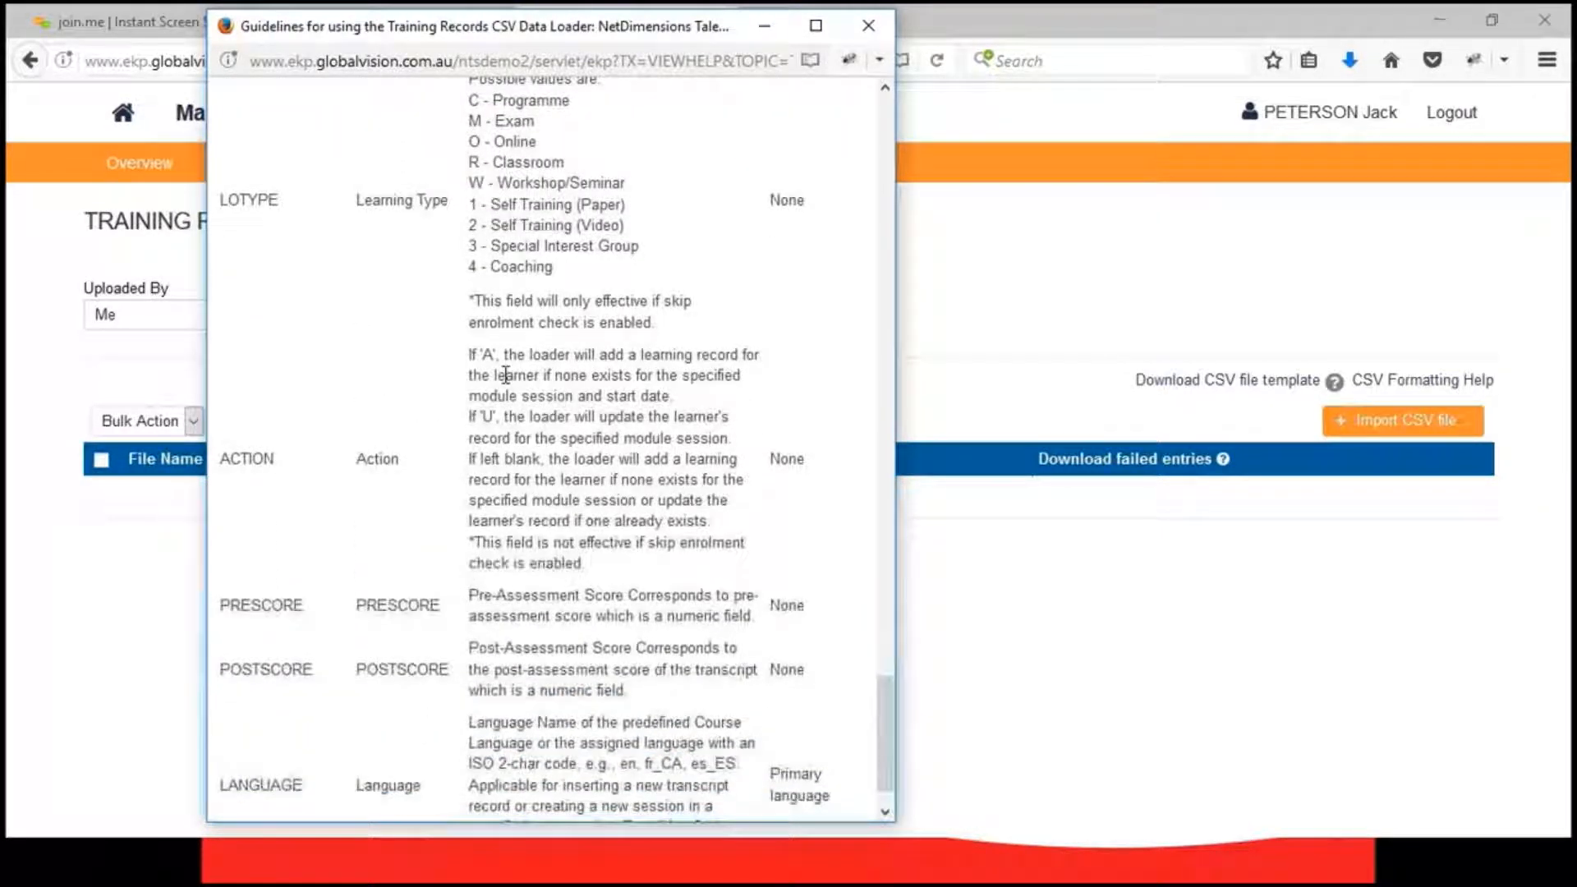
{"action": "scroll", "coordinate": [507, 375], "scroll_direction": "up", "scroll_amount": 5}
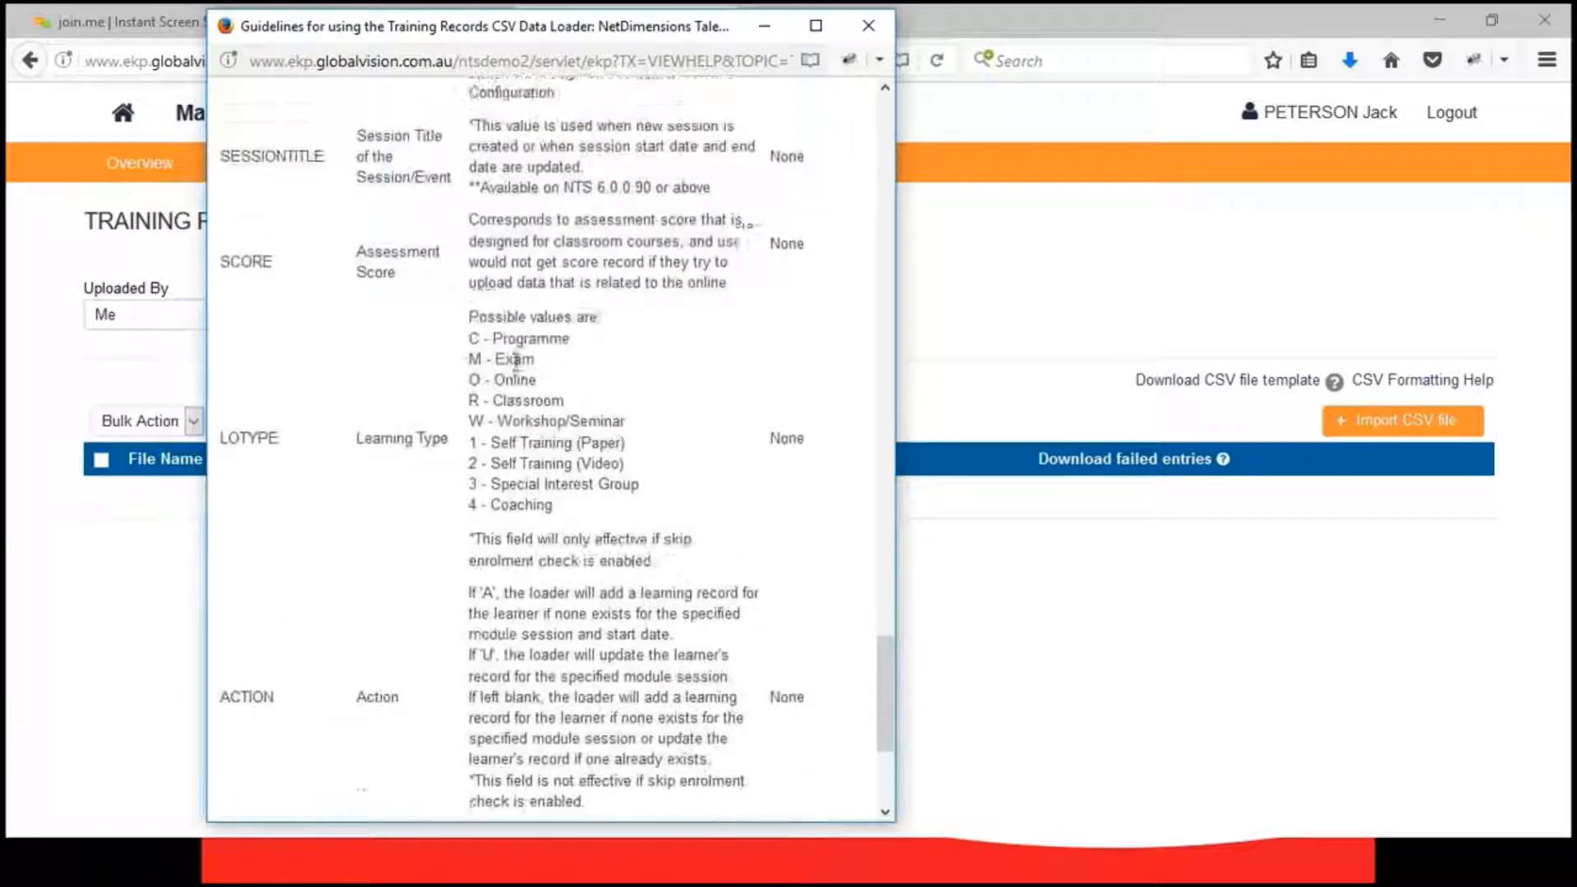
{"action": "scroll", "coordinate": [515, 361], "scroll_direction": "up", "scroll_amount": 10}
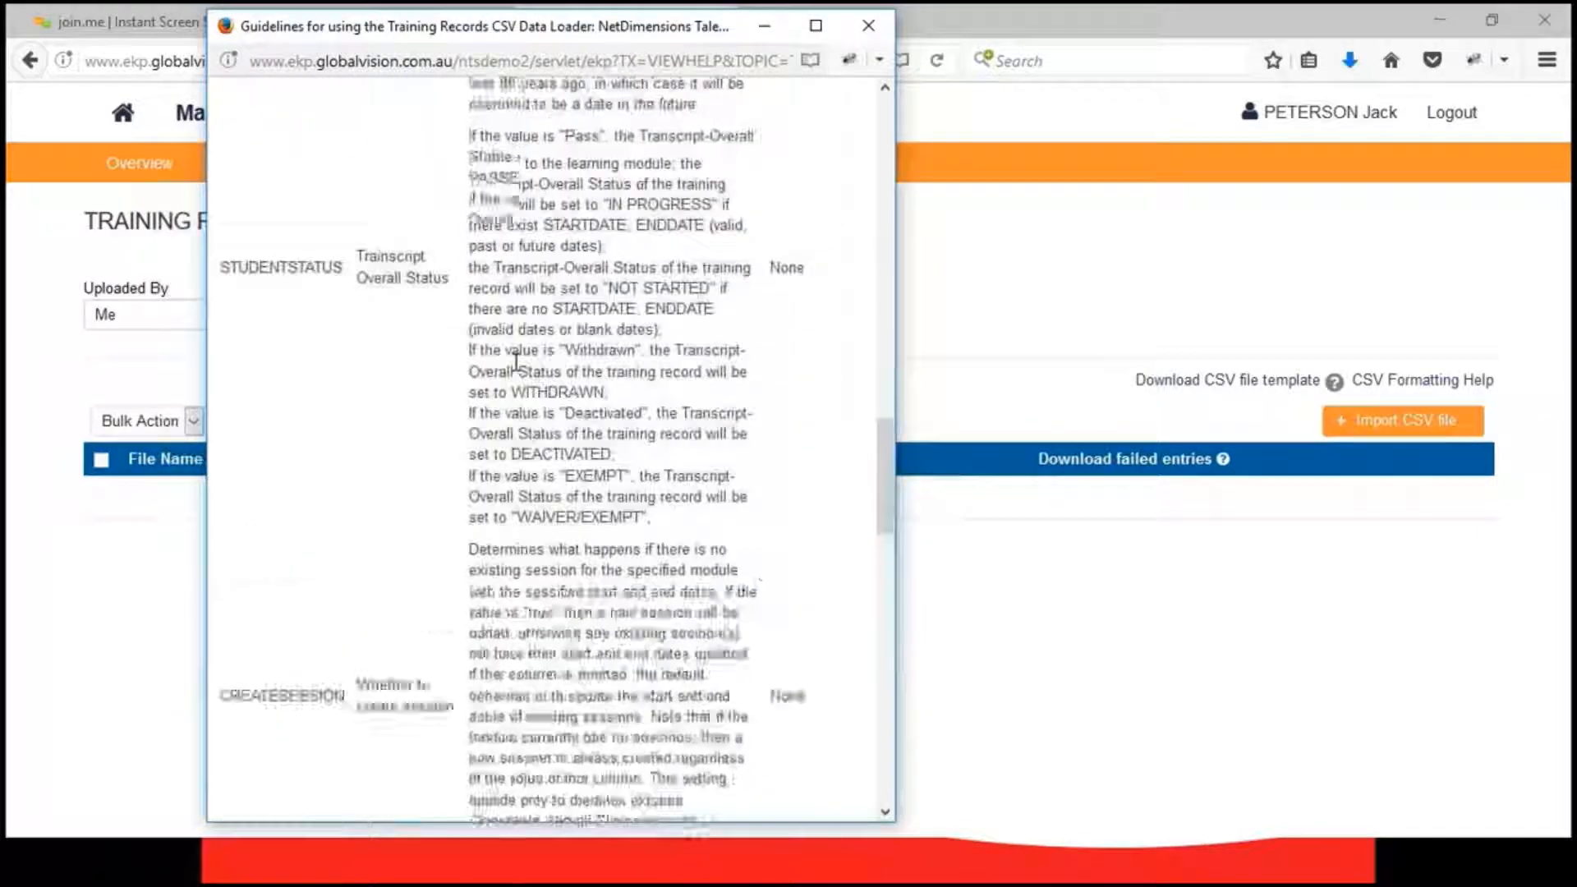
{"action": "scroll", "coordinate": [515, 362], "scroll_direction": "up", "scroll_amount": 15}
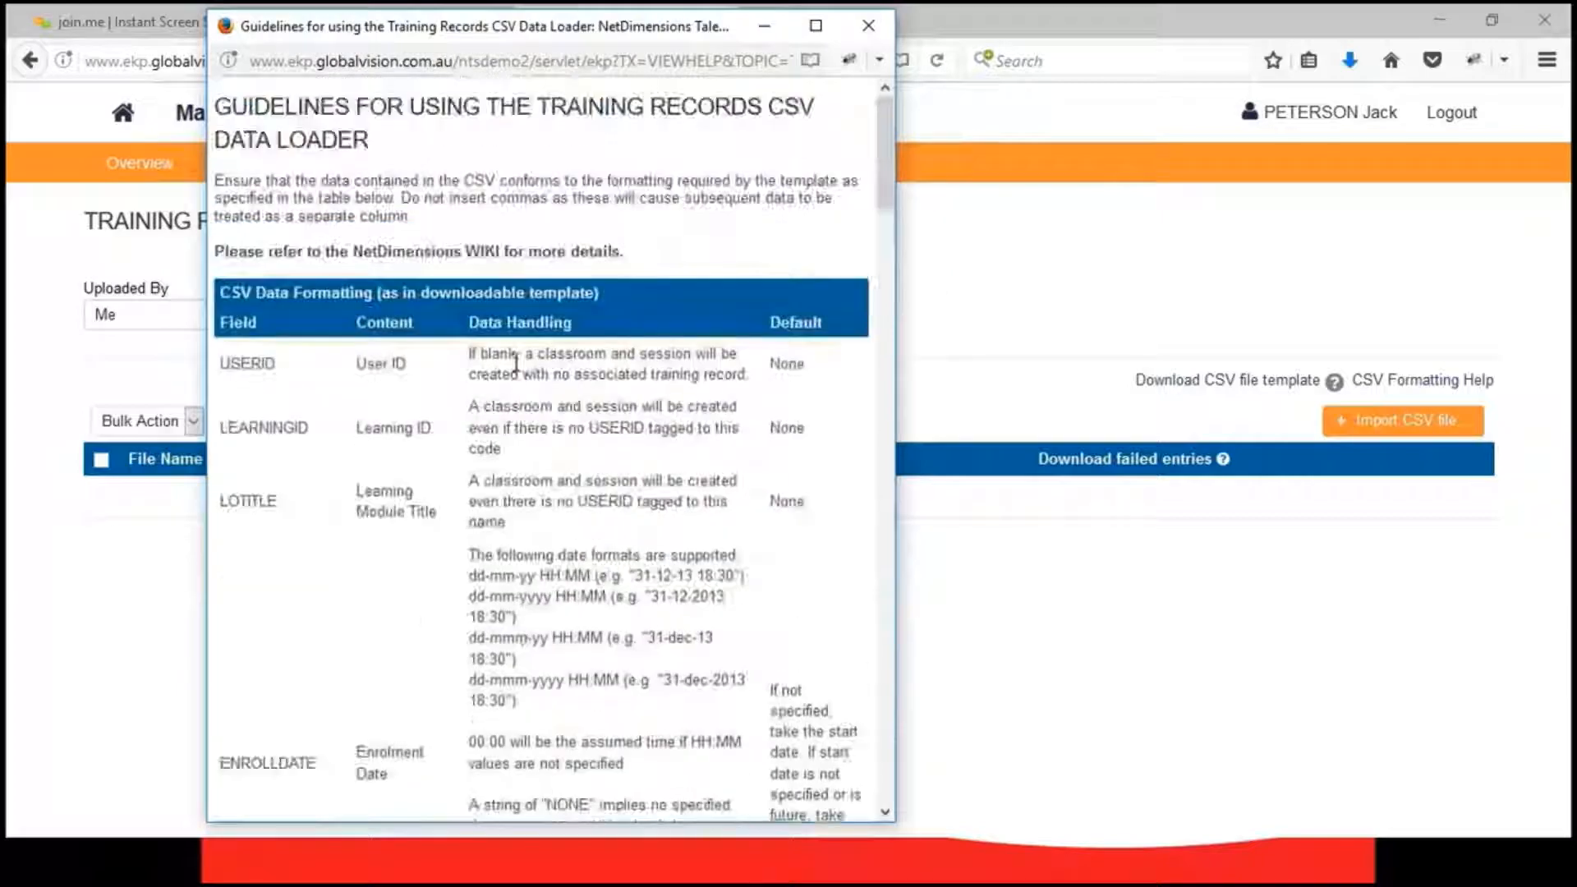
- Find the LOTYPE field in the guidelines and examine its possible learning type codes
{"action": "scroll", "coordinate": [306, 451], "scroll_direction": "down", "scroll_amount": 3}
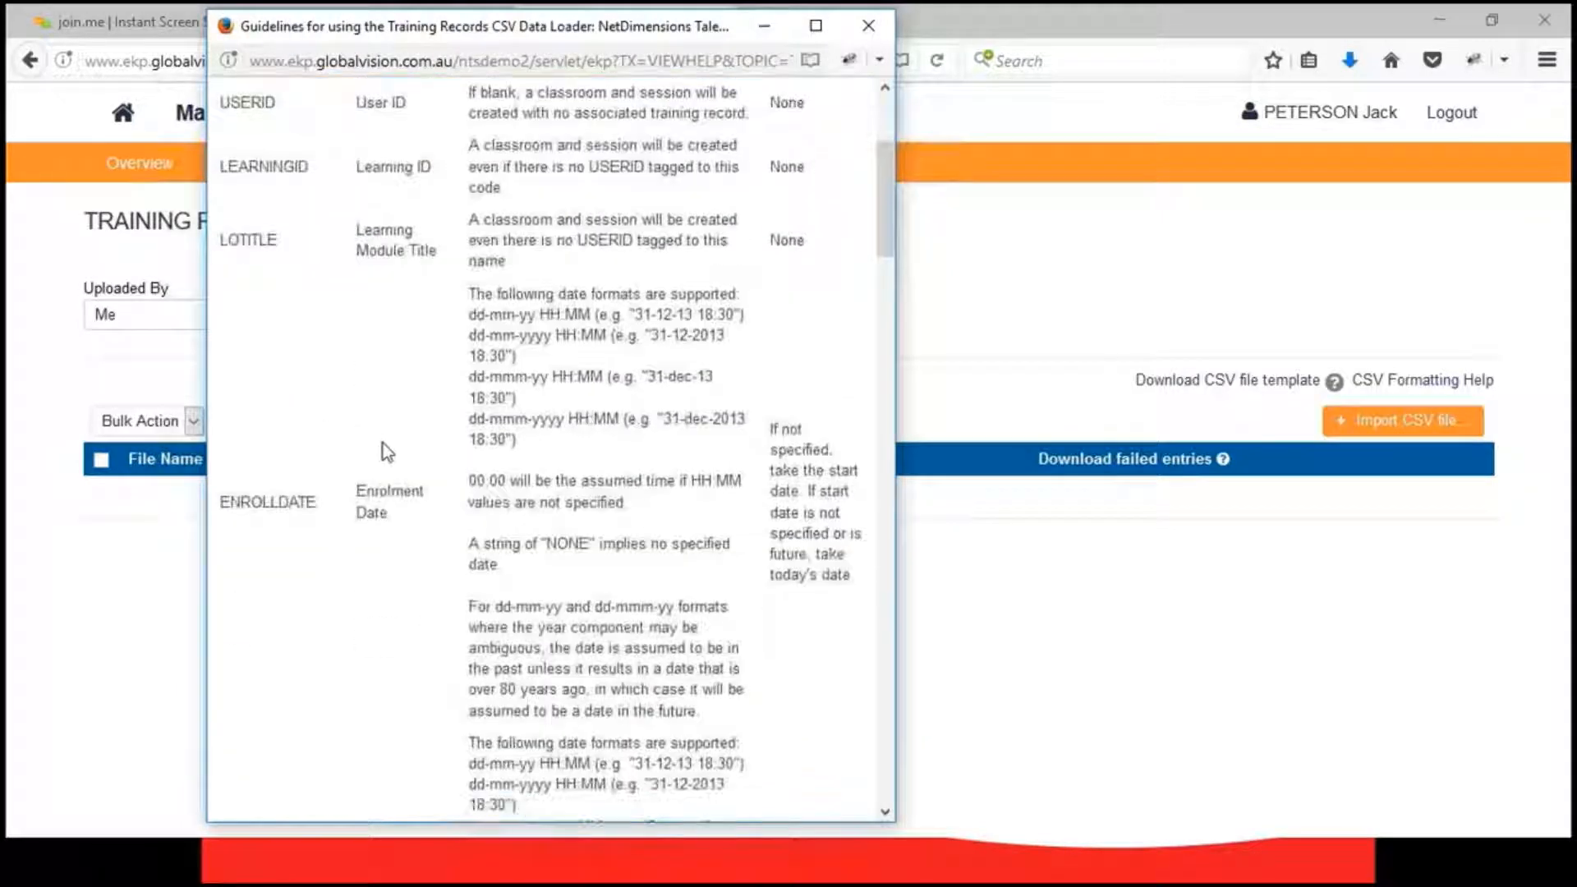
{"action": "scroll", "coordinate": [383, 442], "scroll_direction": "down", "scroll_amount": 20}
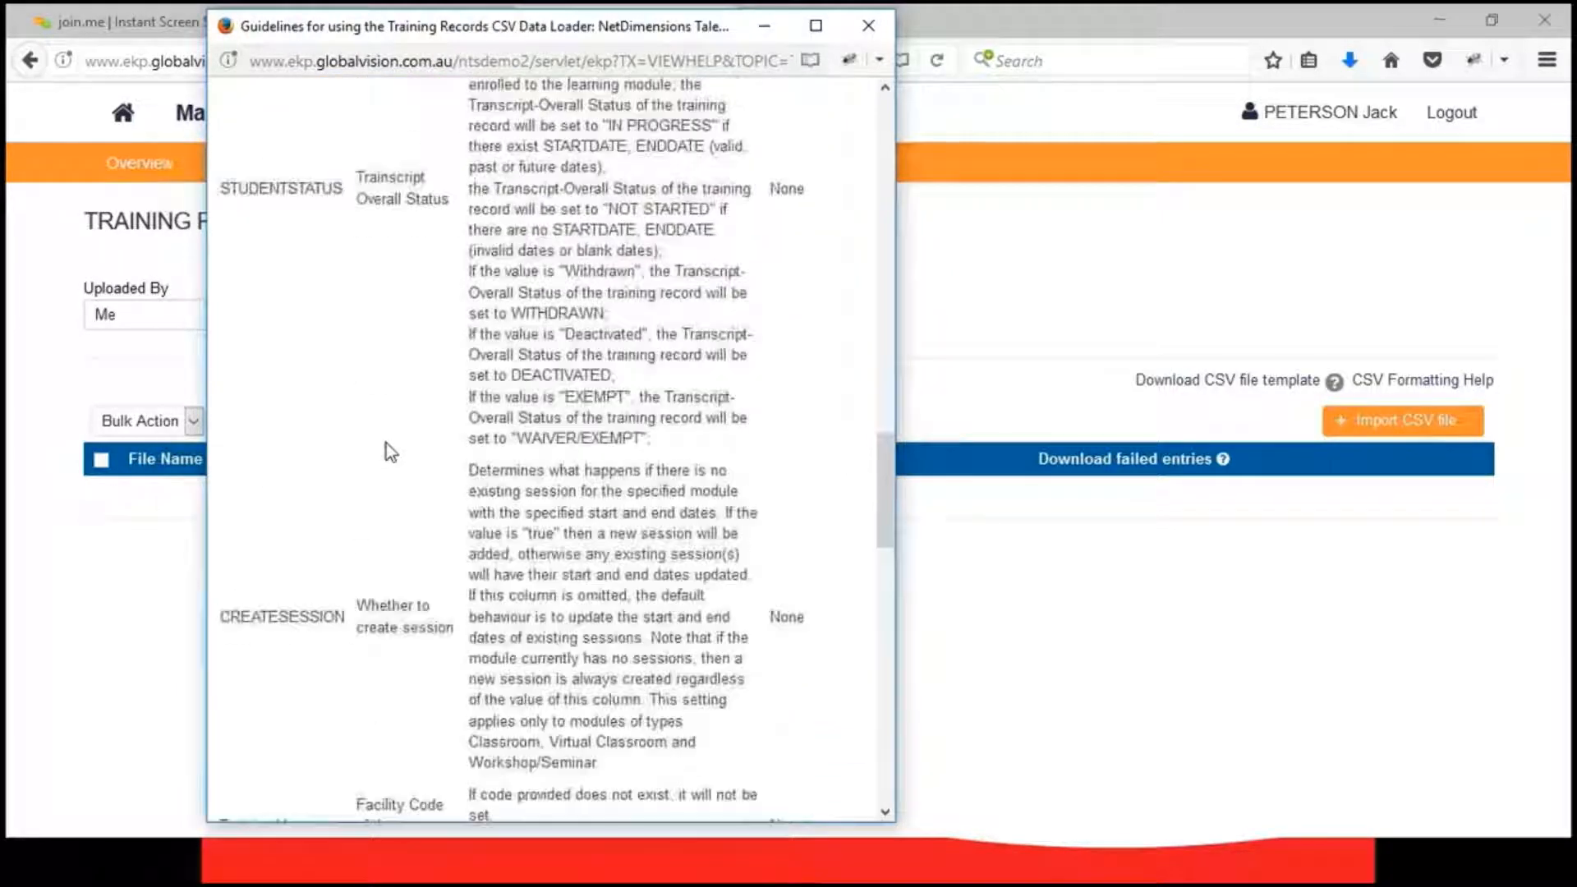
{"action": "scroll", "coordinate": [386, 444], "scroll_direction": "down", "scroll_amount": 13}
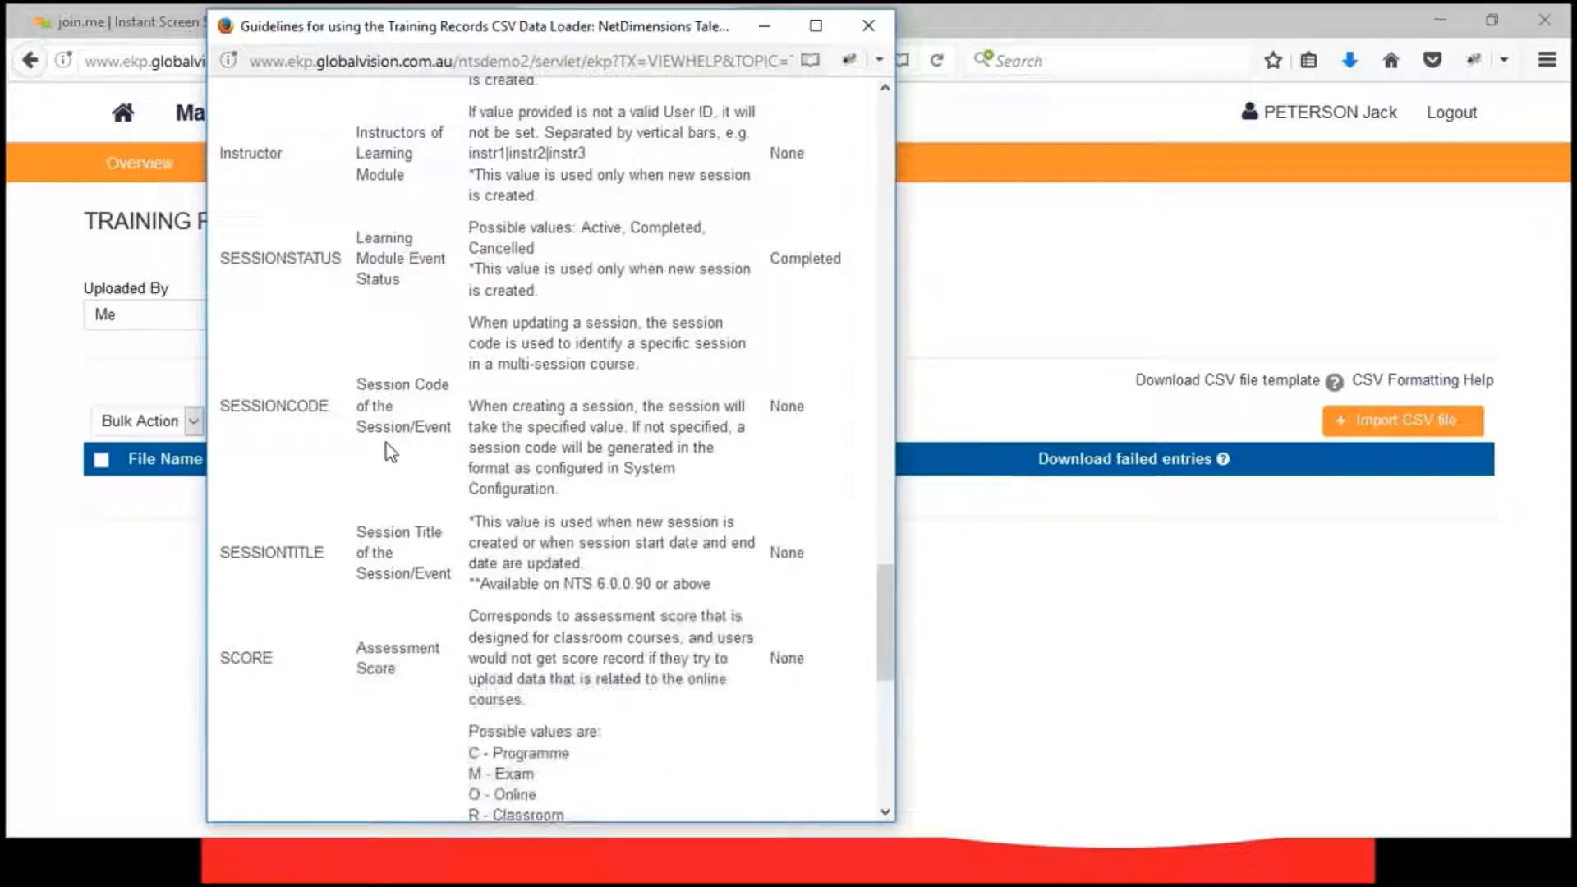
{"action": "scroll", "coordinate": [386, 451], "scroll_direction": "down", "scroll_amount": 5}
{"action": "left_click_drag", "start_coordinate": [228, 462], "coordinate": [280, 462]}
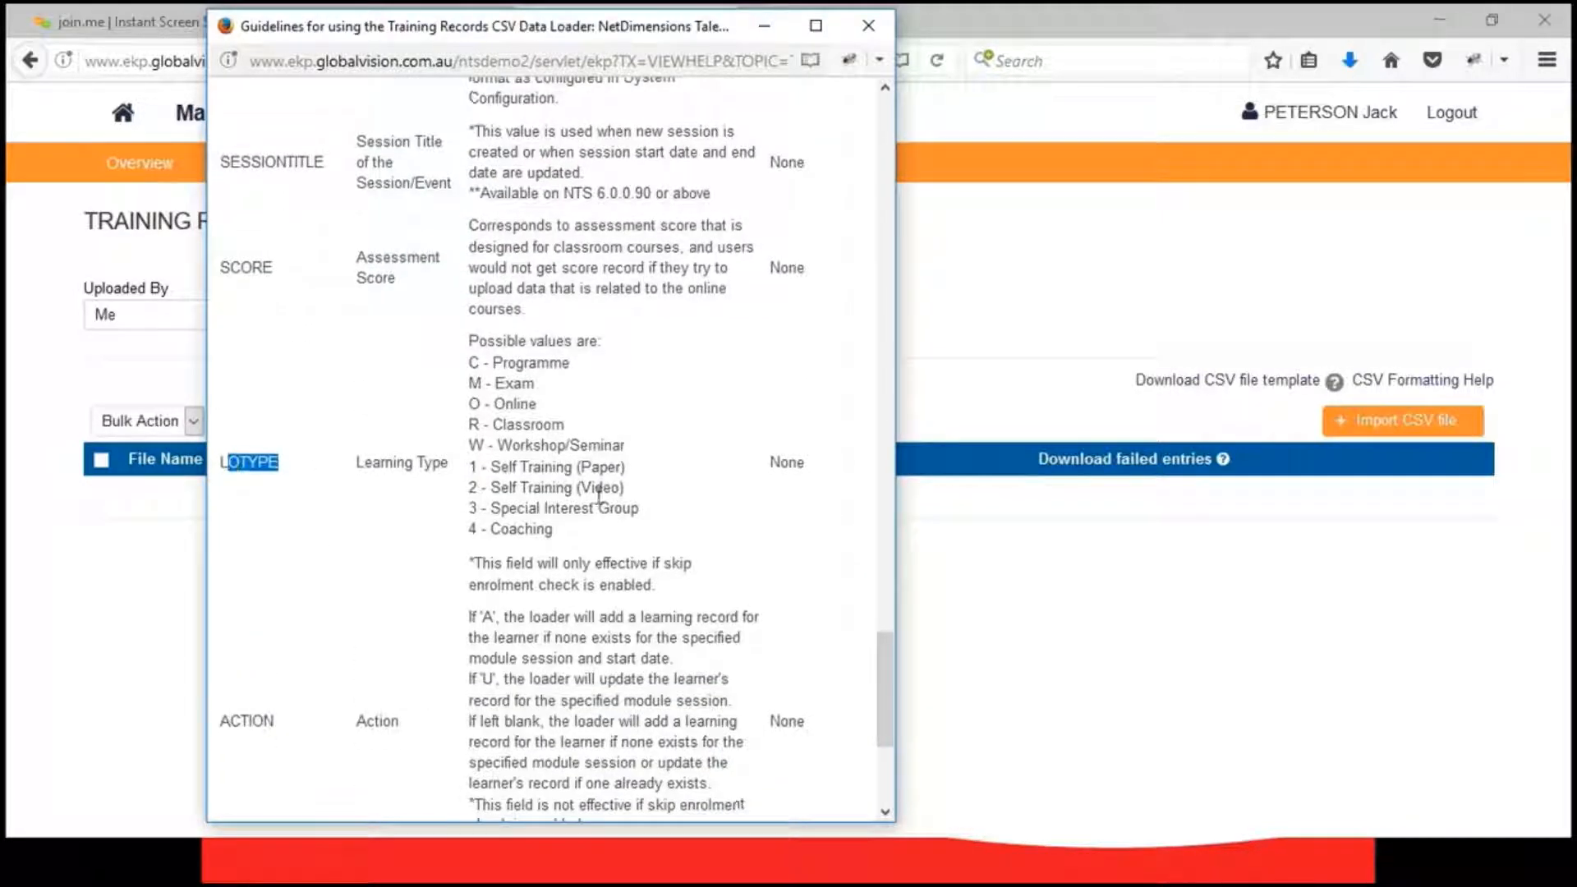
{"action": "scroll", "coordinate": [599, 493], "scroll_direction": "up", "scroll_amount": 20}
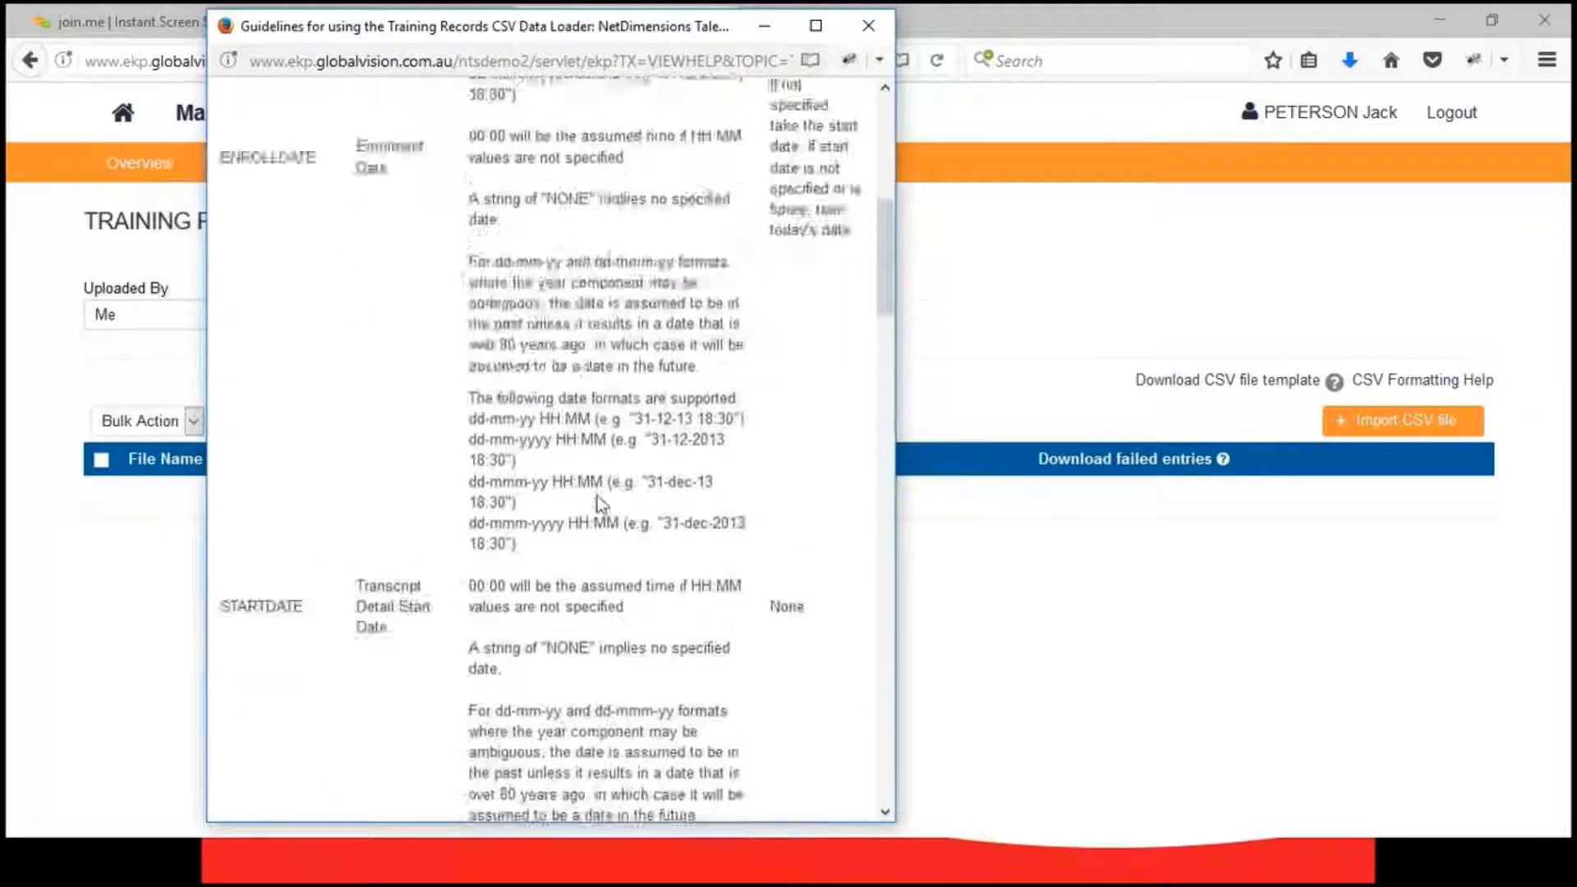
{"action": "scroll", "coordinate": [602, 503], "scroll_direction": "up", "scroll_amount": 8}
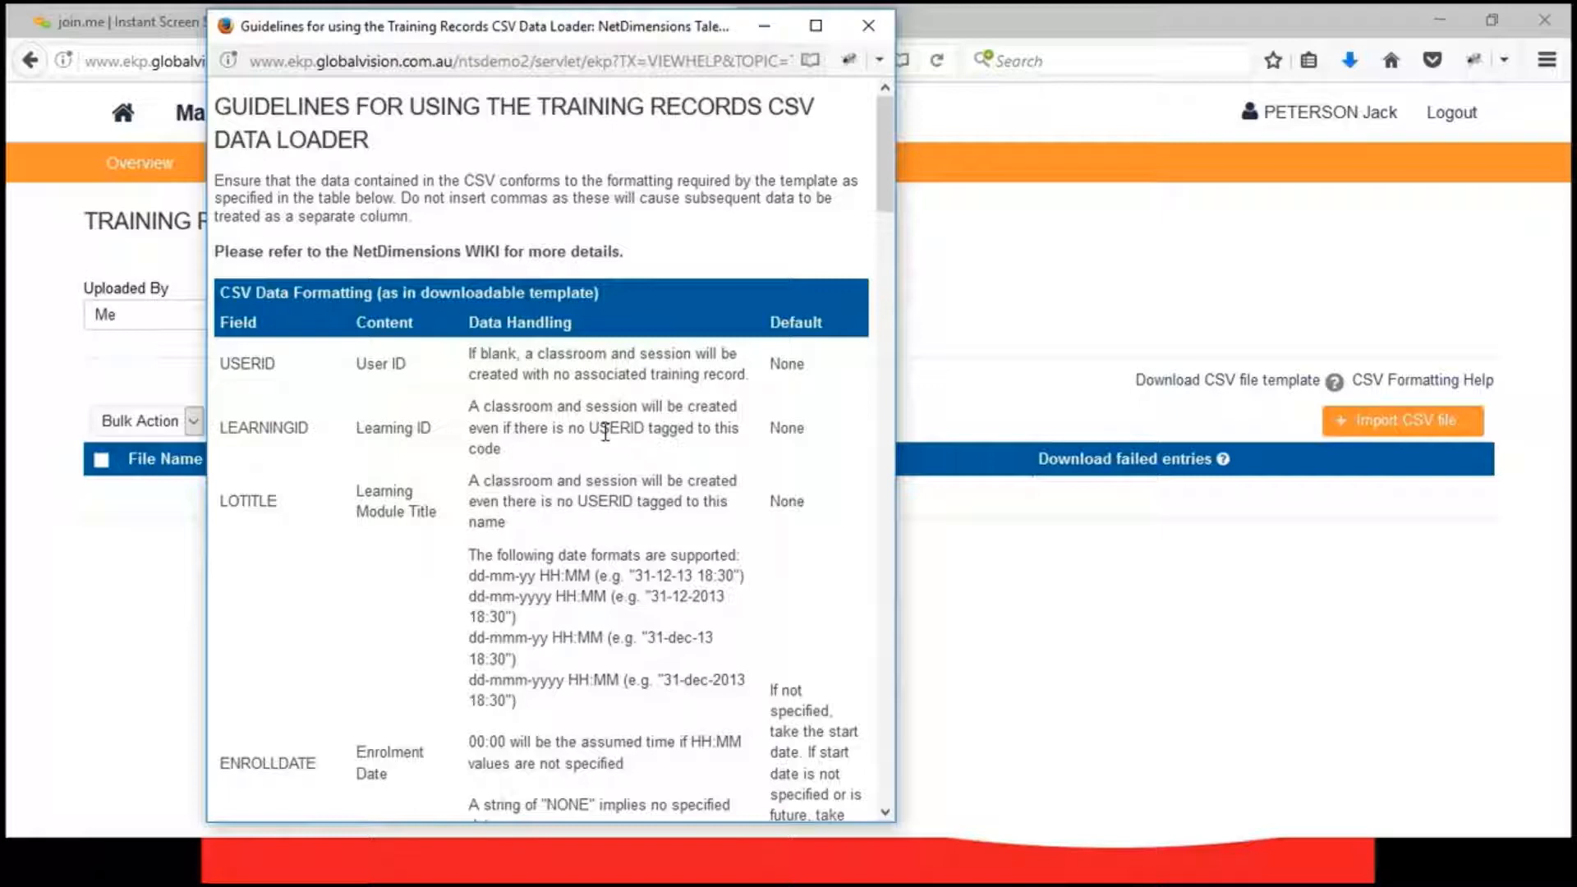
- Examine when the STUDENTSTATUS field sets a training record to NOT STARTED, checking the STARTDATE and ENDDATE rules as well
{"action": "scroll", "coordinate": [606, 433], "scroll_direction": "down", "scroll_amount": 10}
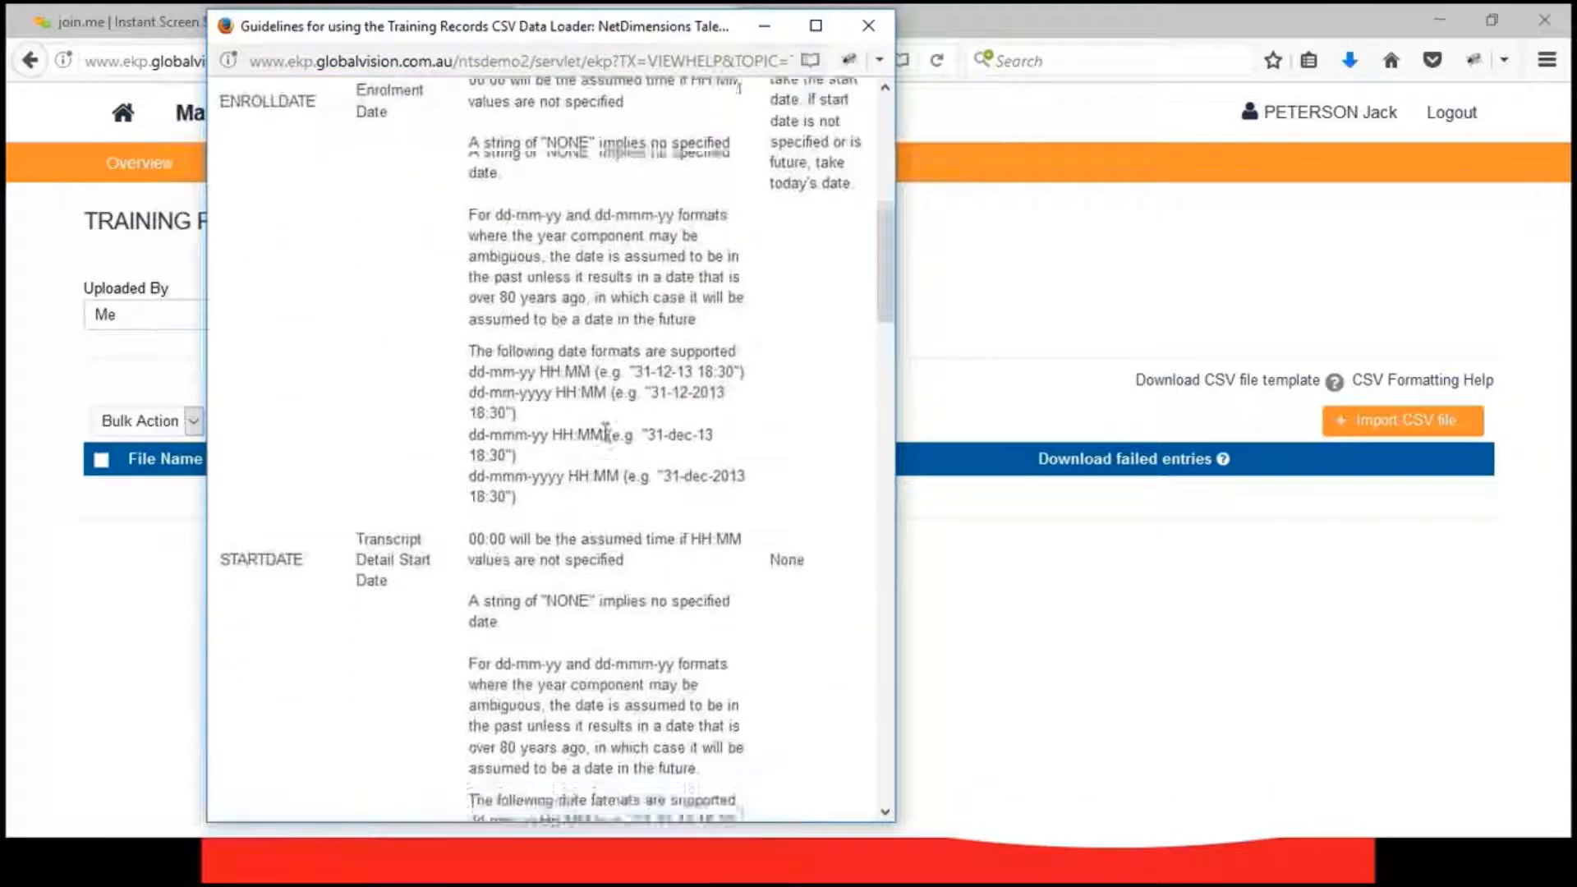
{"action": "scroll", "coordinate": [606, 433], "scroll_direction": "down", "scroll_amount": 15}
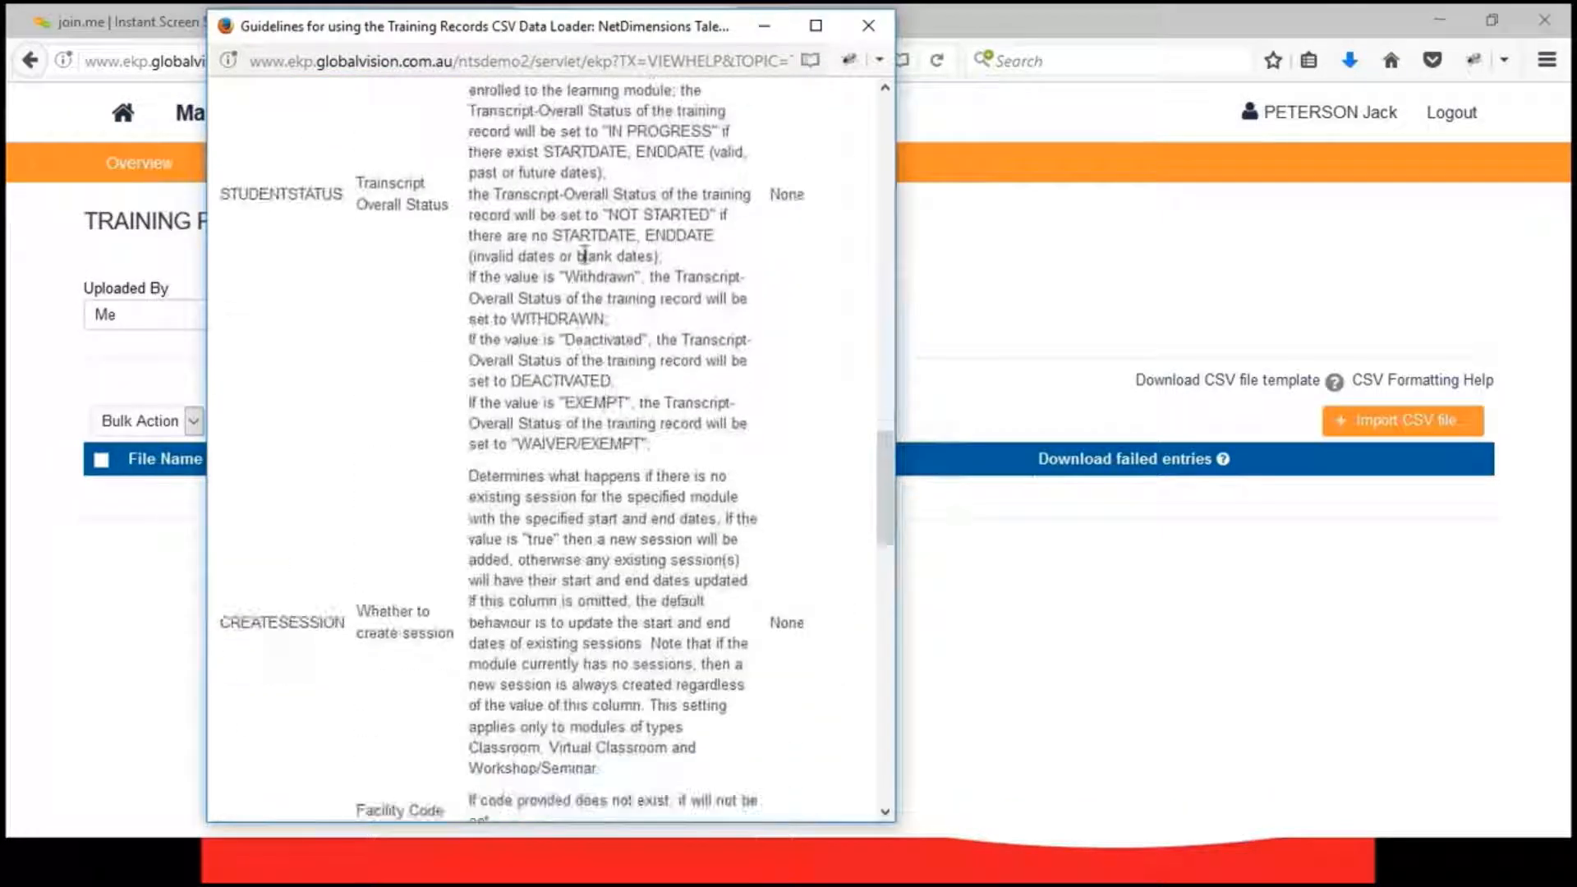
{"action": "left_click_drag", "start_coordinate": [608, 214], "coordinate": [707, 214]}
{"action": "scroll", "coordinate": [561, 343], "scroll_direction": "up", "scroll_amount": 5}
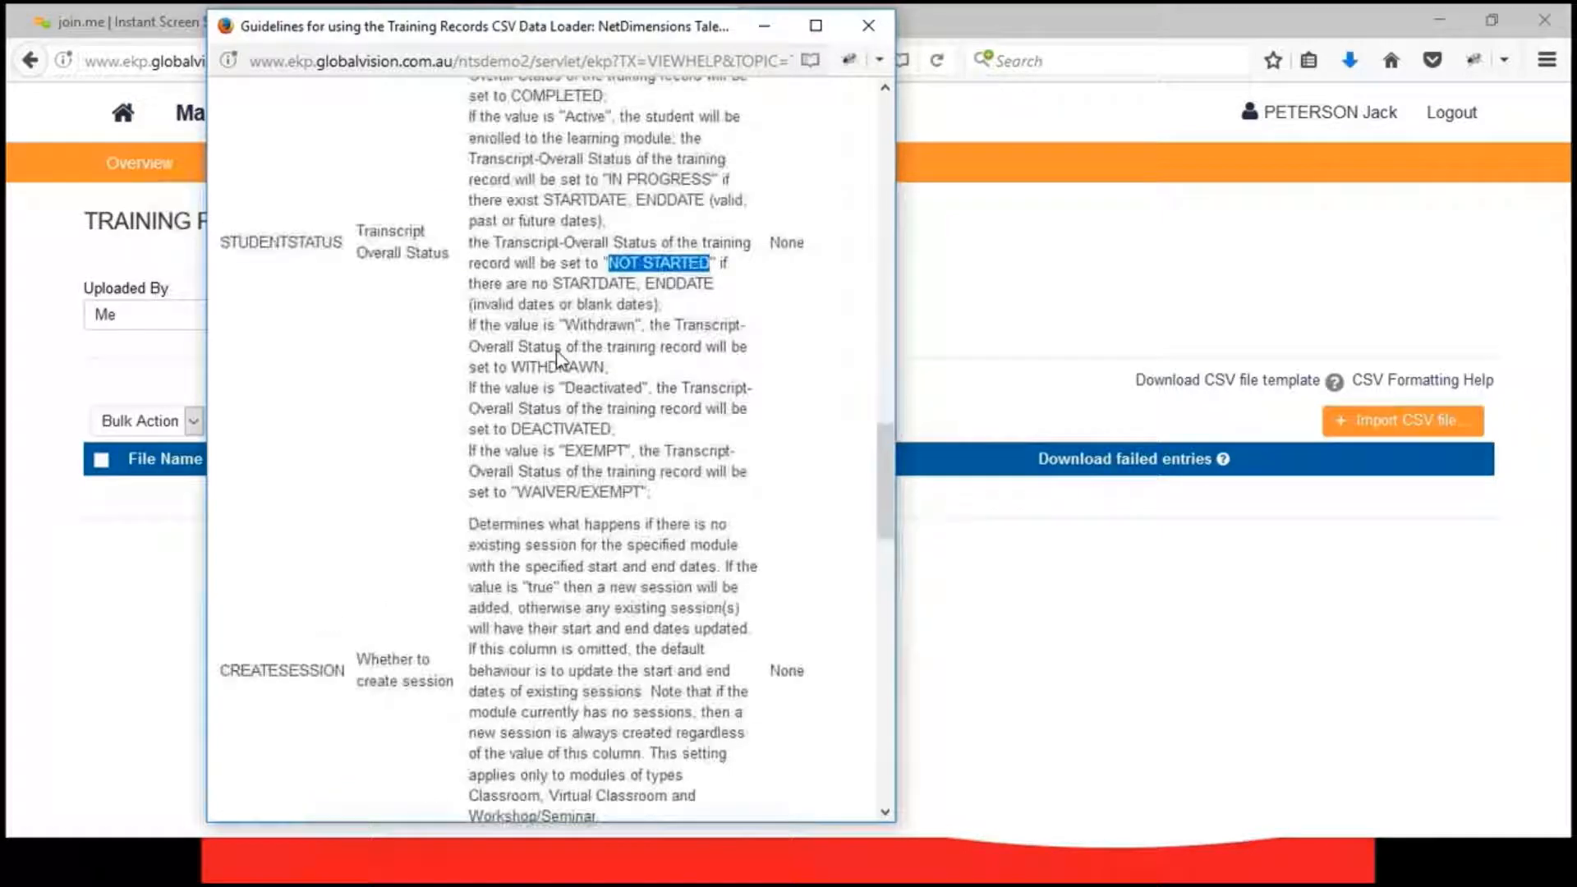
{"action": "scroll", "coordinate": [564, 340], "scroll_direction": "up", "scroll_amount": 3}
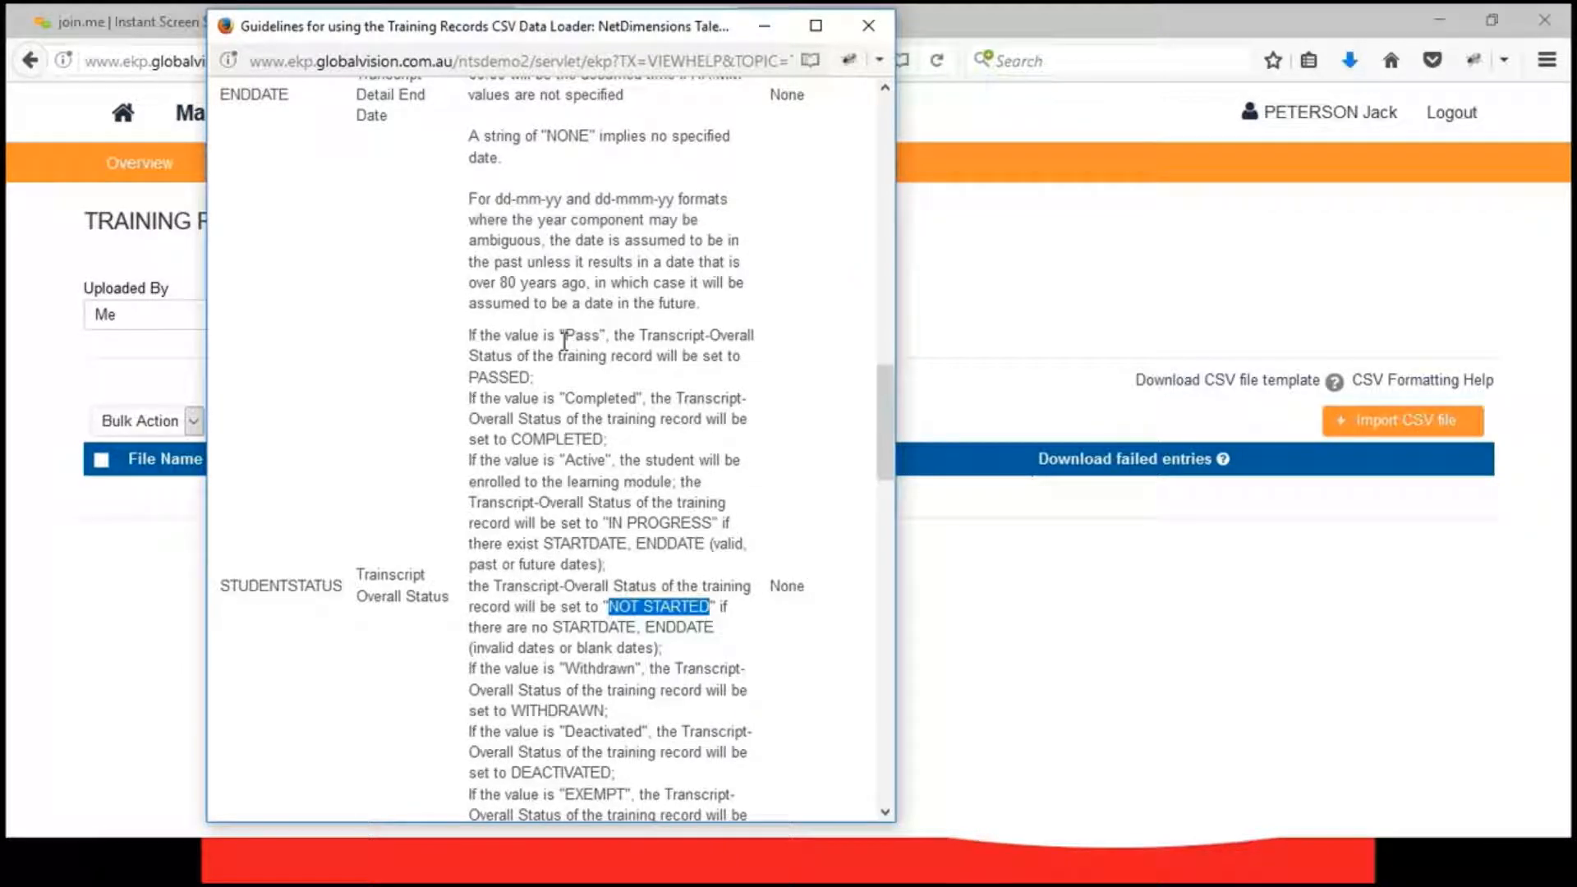
{"action": "scroll", "coordinate": [564, 341], "scroll_direction": "up", "scroll_amount": 10}
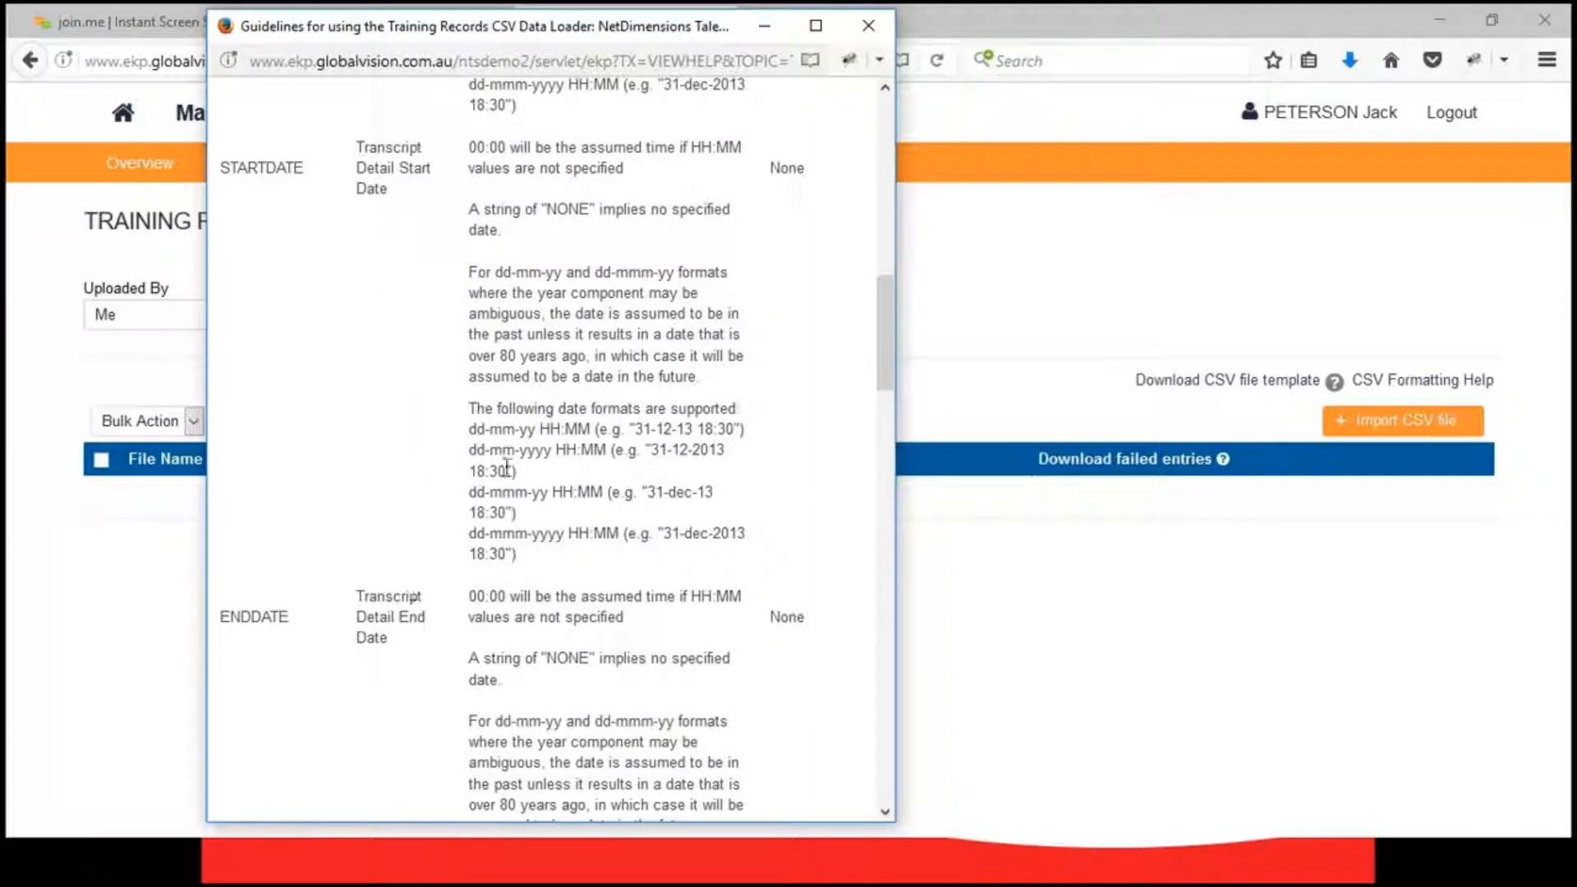
{"action": "scroll", "coordinate": [393, 460], "scroll_direction": "down", "scroll_amount": 3}
{"action": "scroll", "coordinate": [397, 465], "scroll_direction": "down", "scroll_amount": 8}
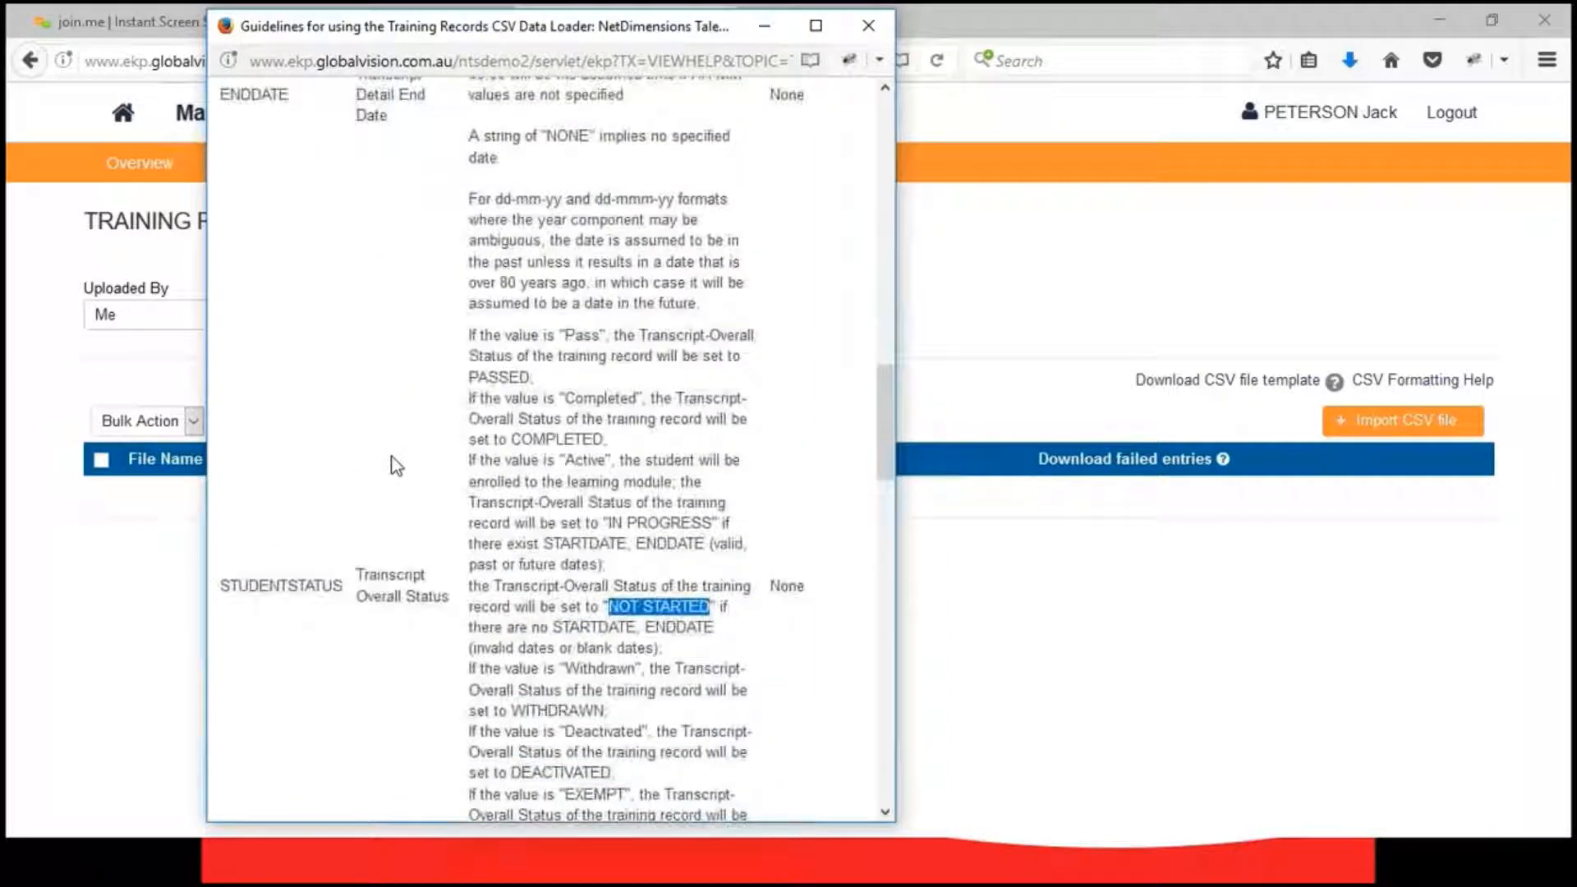
{"action": "scroll", "coordinate": [397, 466], "scroll_direction": "down", "scroll_amount": 5}
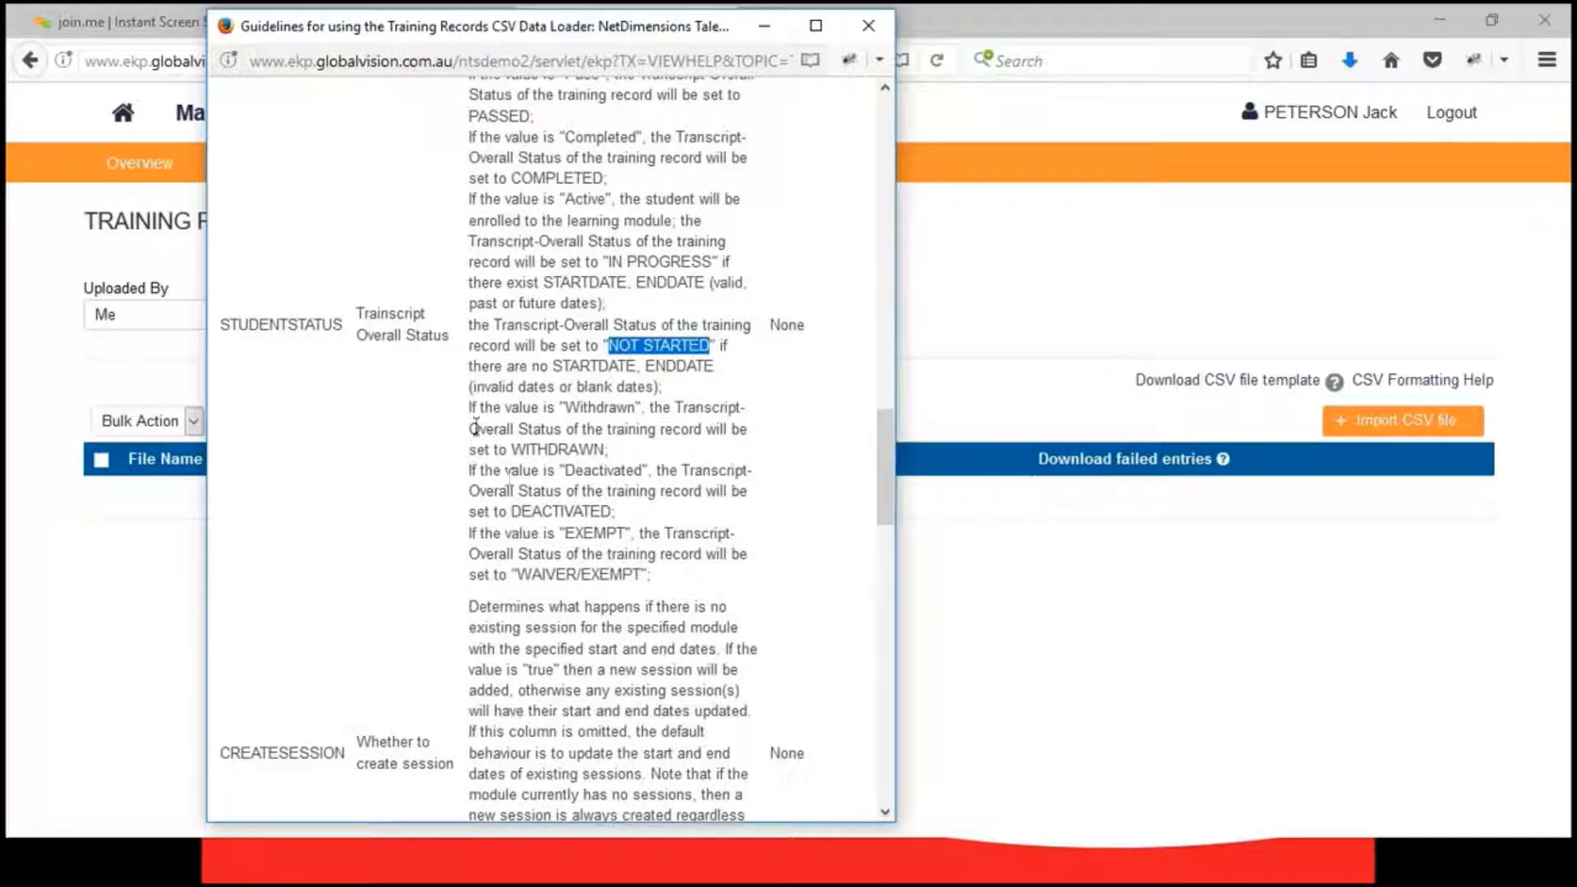
- Review how each STUDENTSTATUS value, from Pass to EXEMPT, sets the transcript's overall status, and look over the CREATESESSION rules
{"action": "scroll", "coordinate": [474, 534], "scroll_direction": "down", "scroll_amount": 3}
{"action": "scroll", "coordinate": [474, 534], "scroll_direction": "up", "scroll_amount": 5}
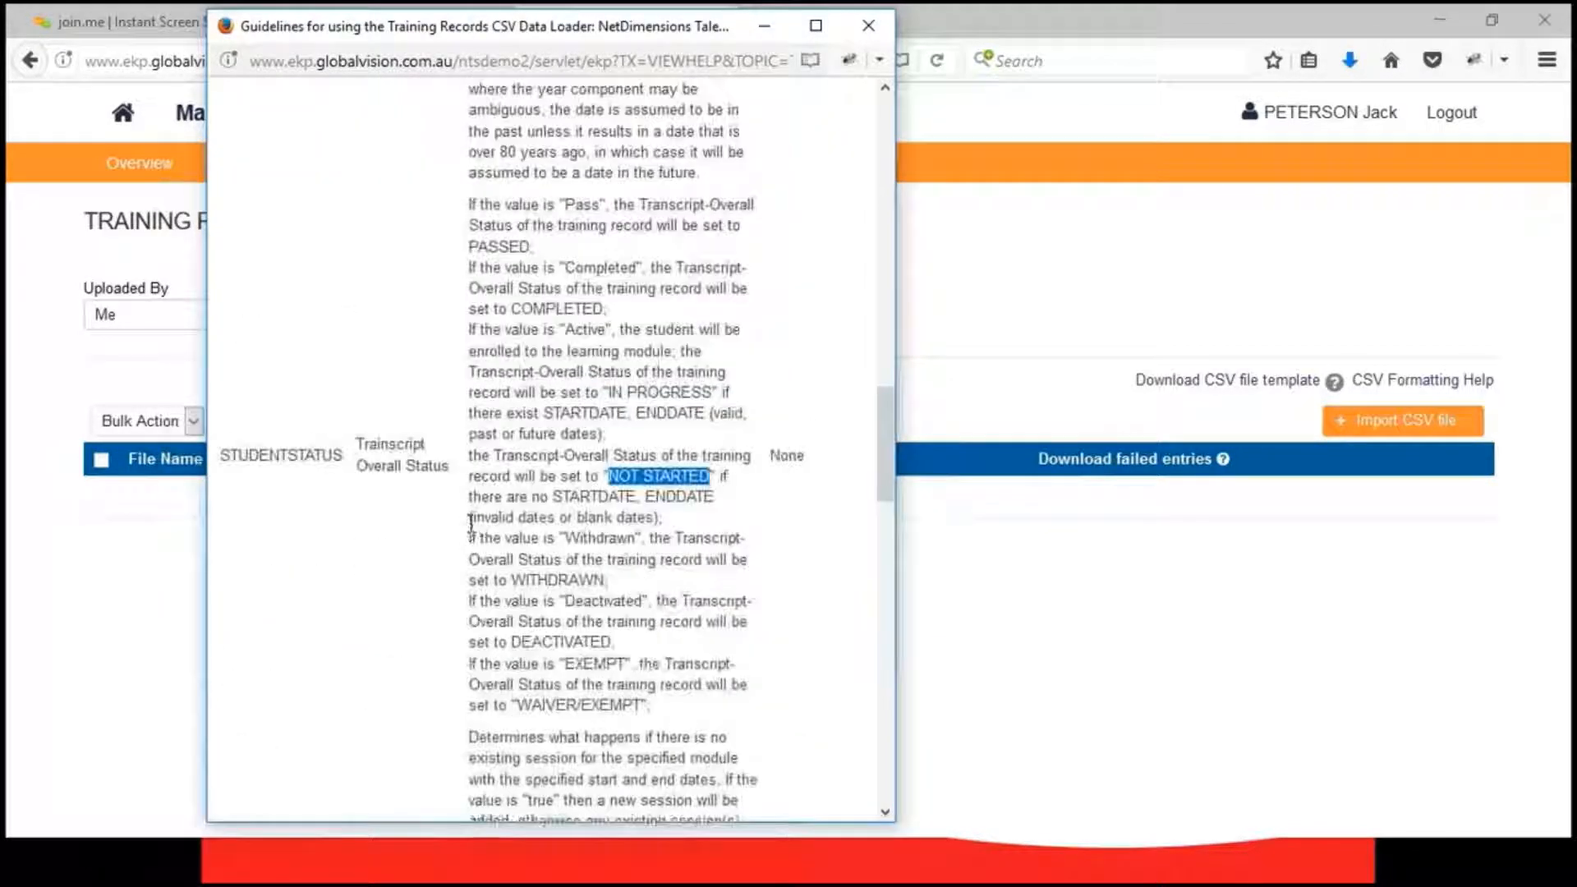
{"action": "left_click_drag", "start_coordinate": [231, 456], "coordinate": [332, 457]}
{"action": "scroll", "coordinate": [482, 334], "scroll_direction": "down", "scroll_amount": 2}
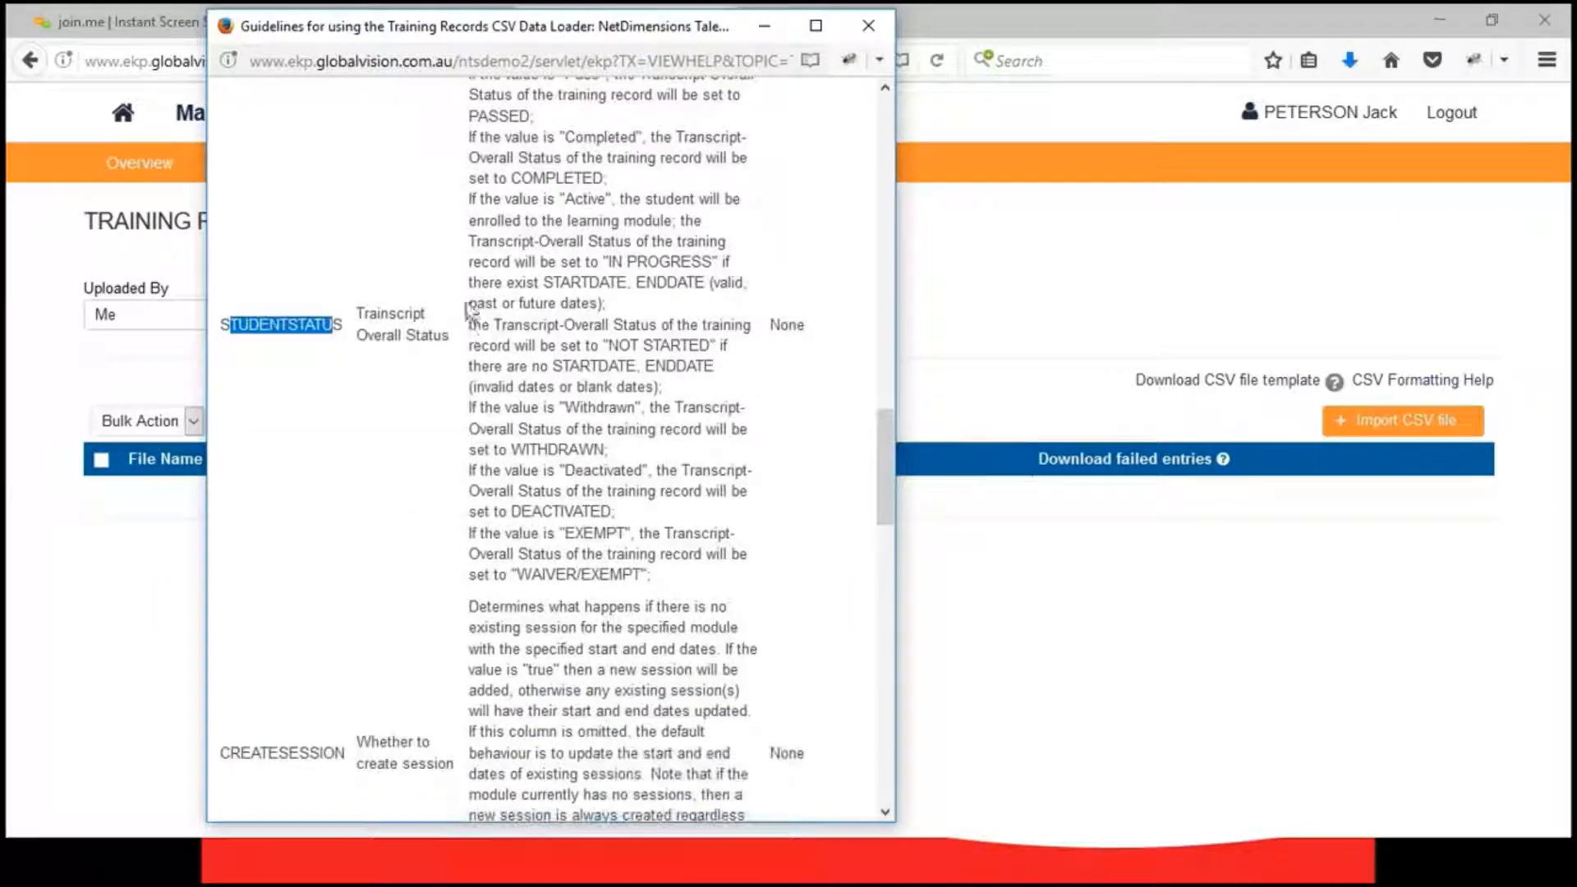
{"action": "scroll", "coordinate": [483, 334], "scroll_direction": "up", "scroll_amount": 4}
{"action": "scroll", "coordinate": [492, 314], "scroll_direction": "up", "scroll_amount": 3}
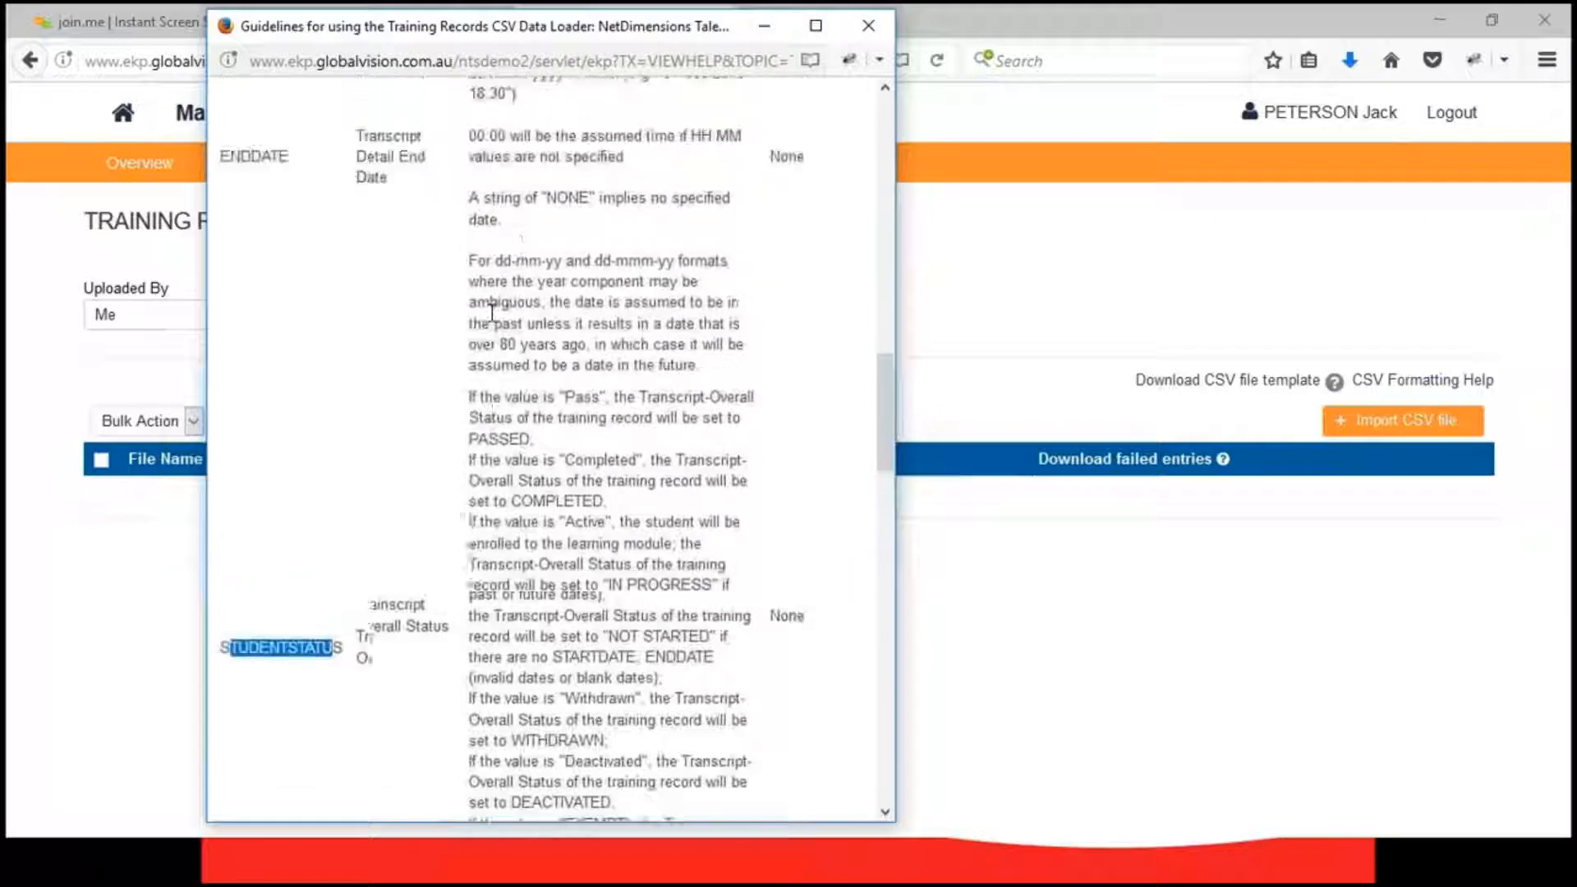
{"action": "scroll", "coordinate": [572, 382], "scroll_direction": "down", "scroll_amount": 2}
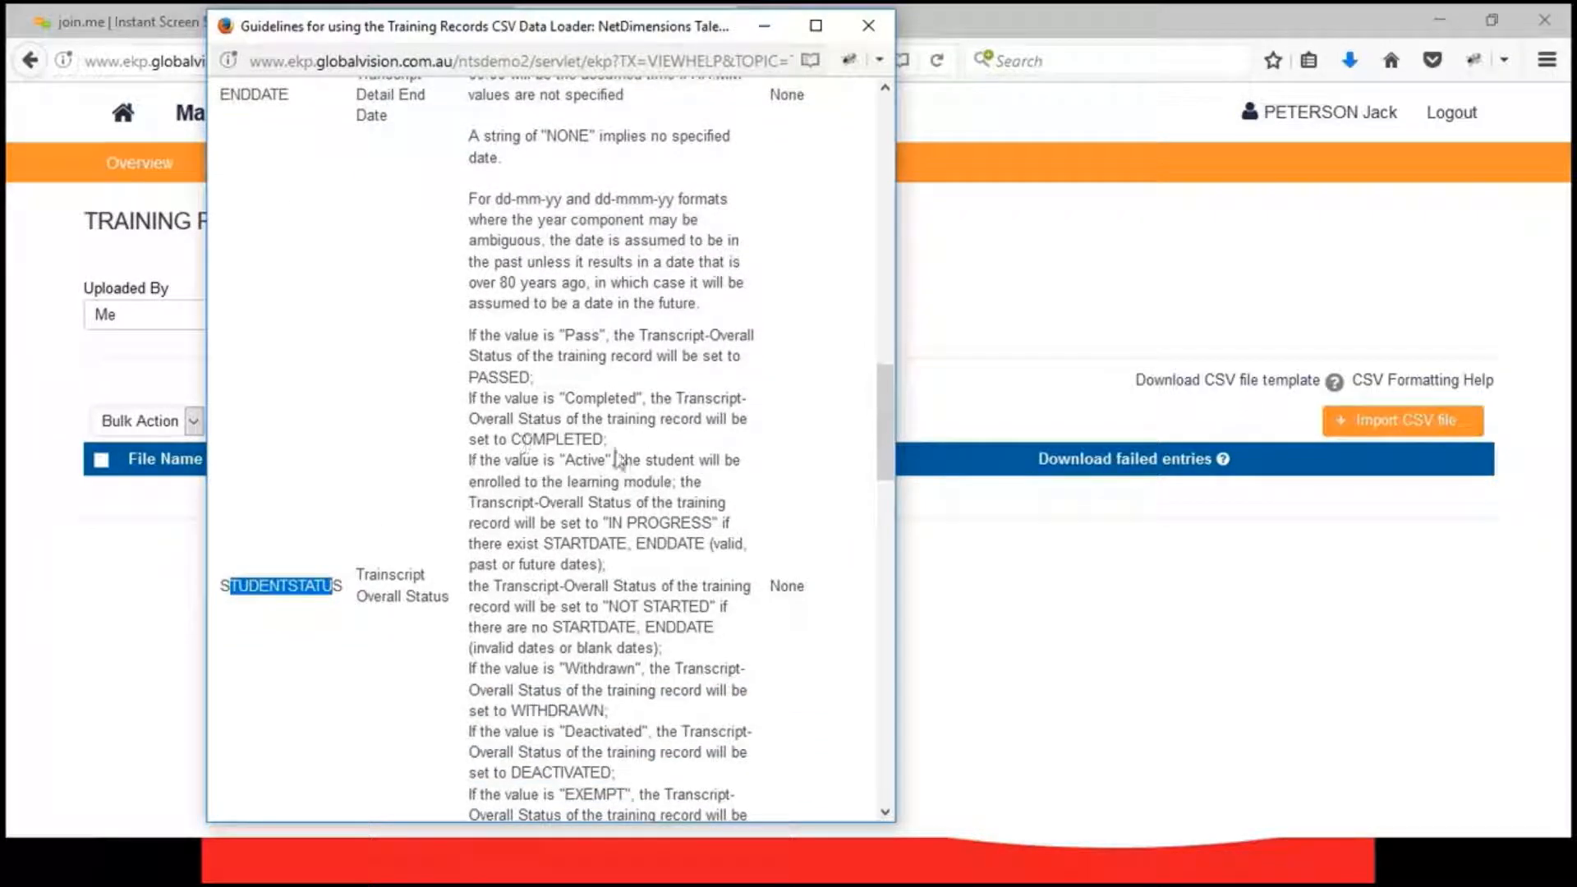
{"action": "scroll", "coordinate": [618, 459], "scroll_direction": "down", "scroll_amount": 2}
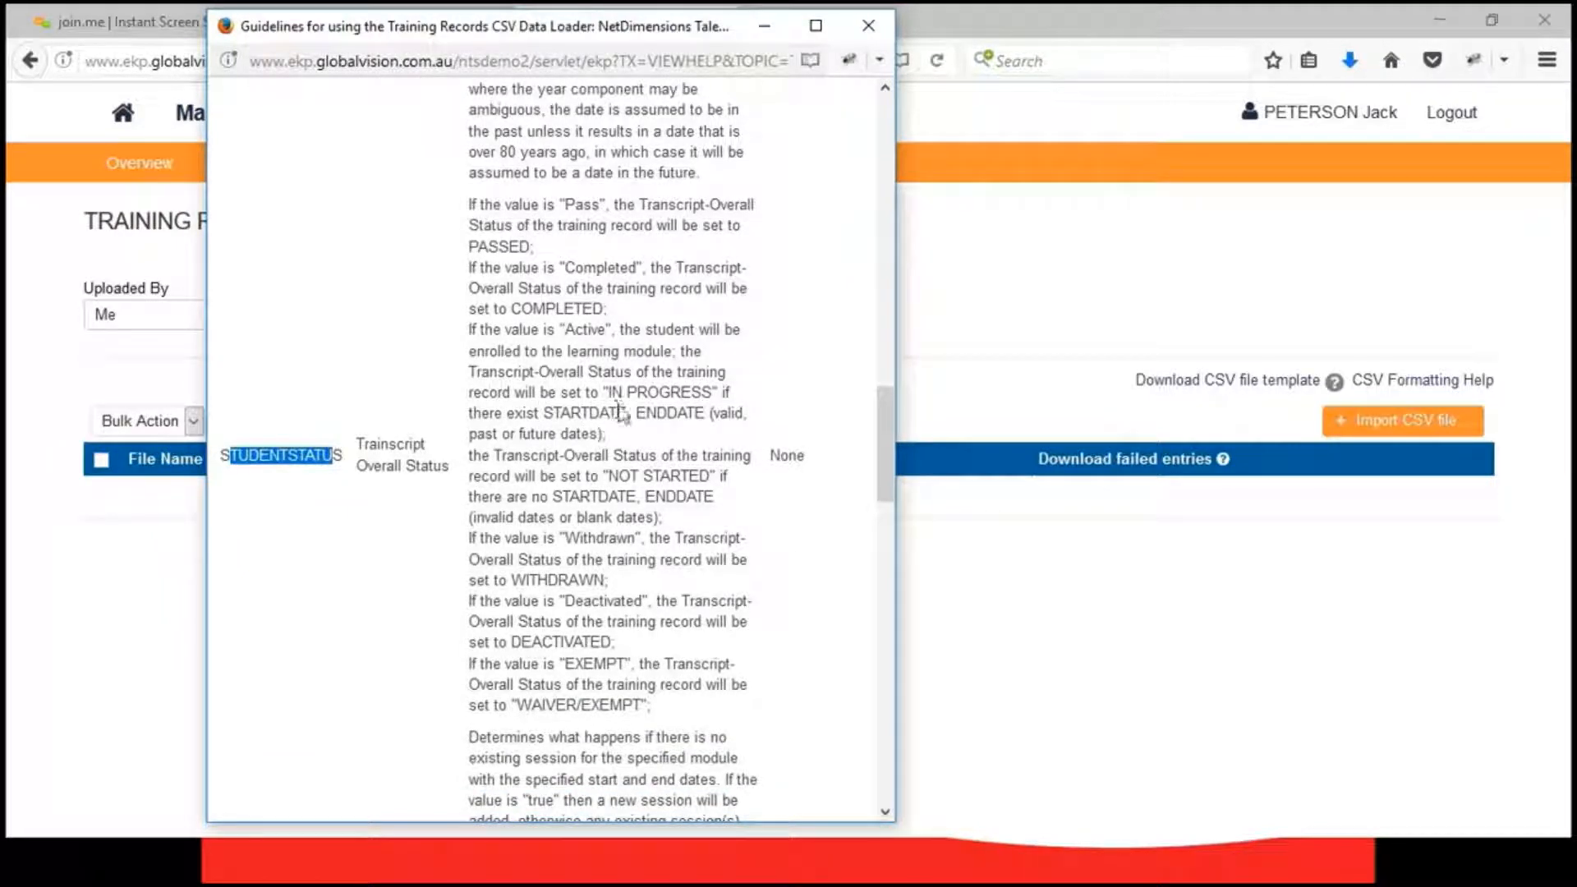
{"action": "scroll", "coordinate": [629, 415], "scroll_direction": "down", "scroll_amount": 2}
{"action": "scroll", "coordinate": [629, 415], "scroll_direction": "down", "scroll_amount": 2}
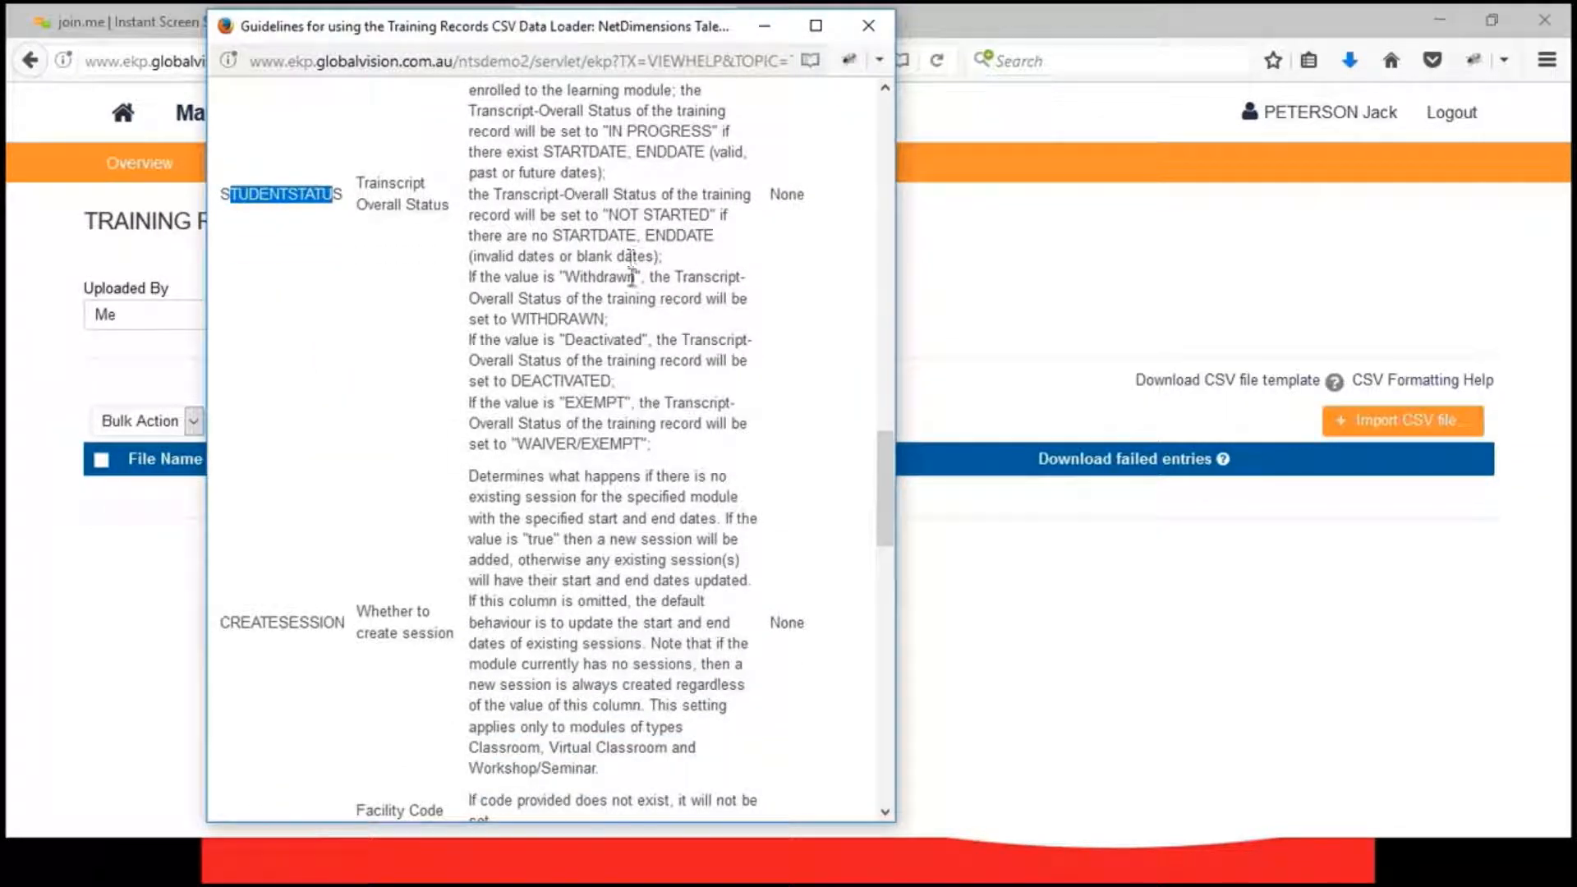
{"action": "scroll", "coordinate": [633, 329], "scroll_direction": "down", "scroll_amount": 6}
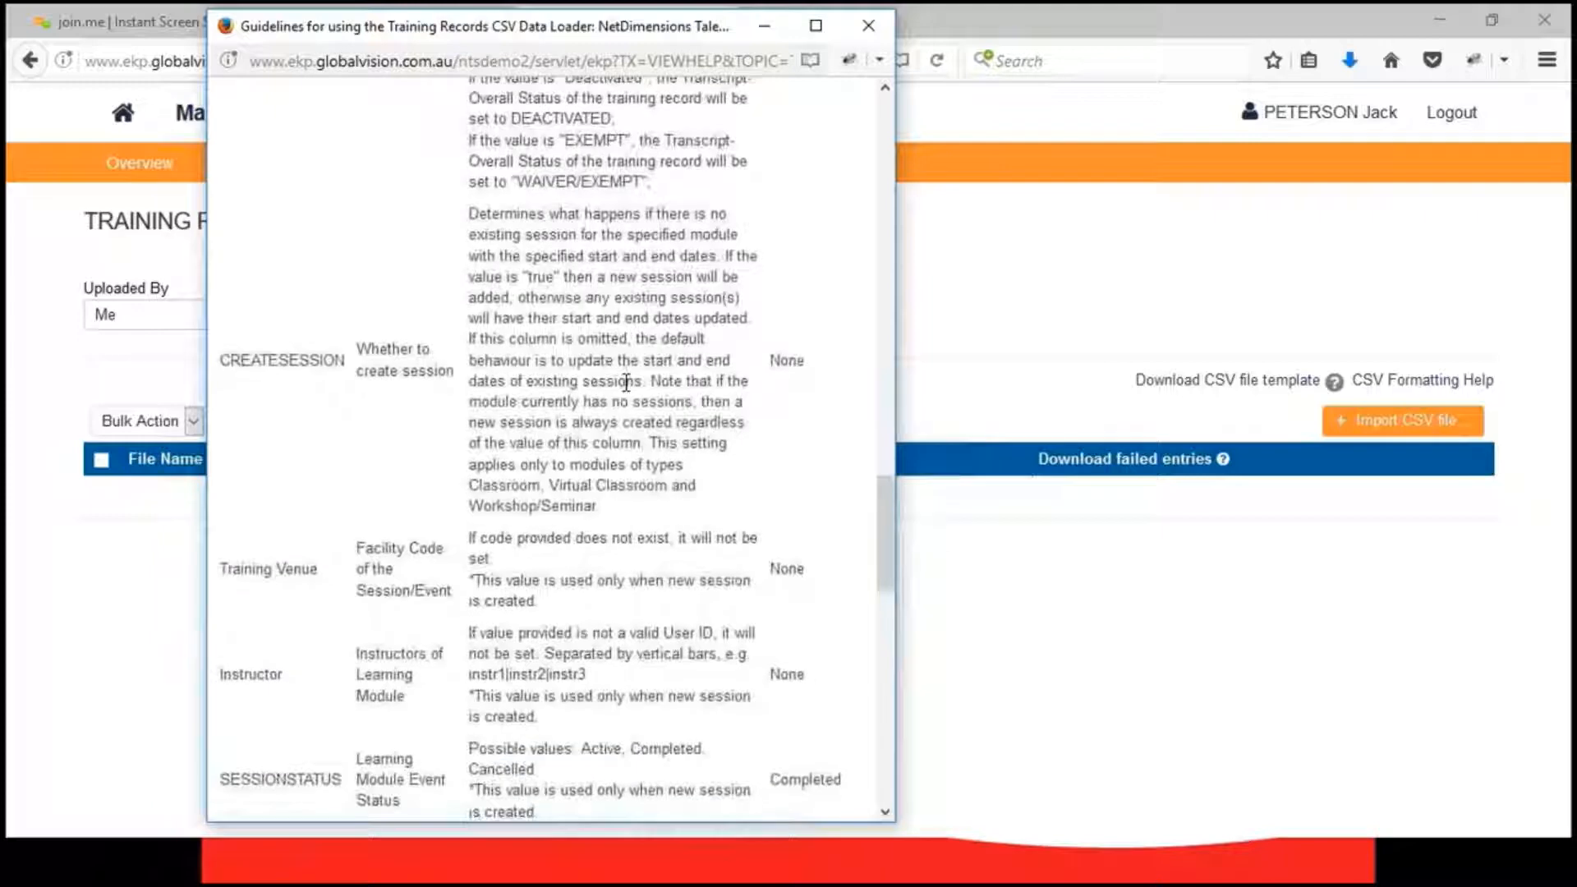
- Close the CSV formatting guidelines, switch back to the slide show and advance to the Support Request Modes slide
{"action": "left_click", "coordinate": [869, 26]}
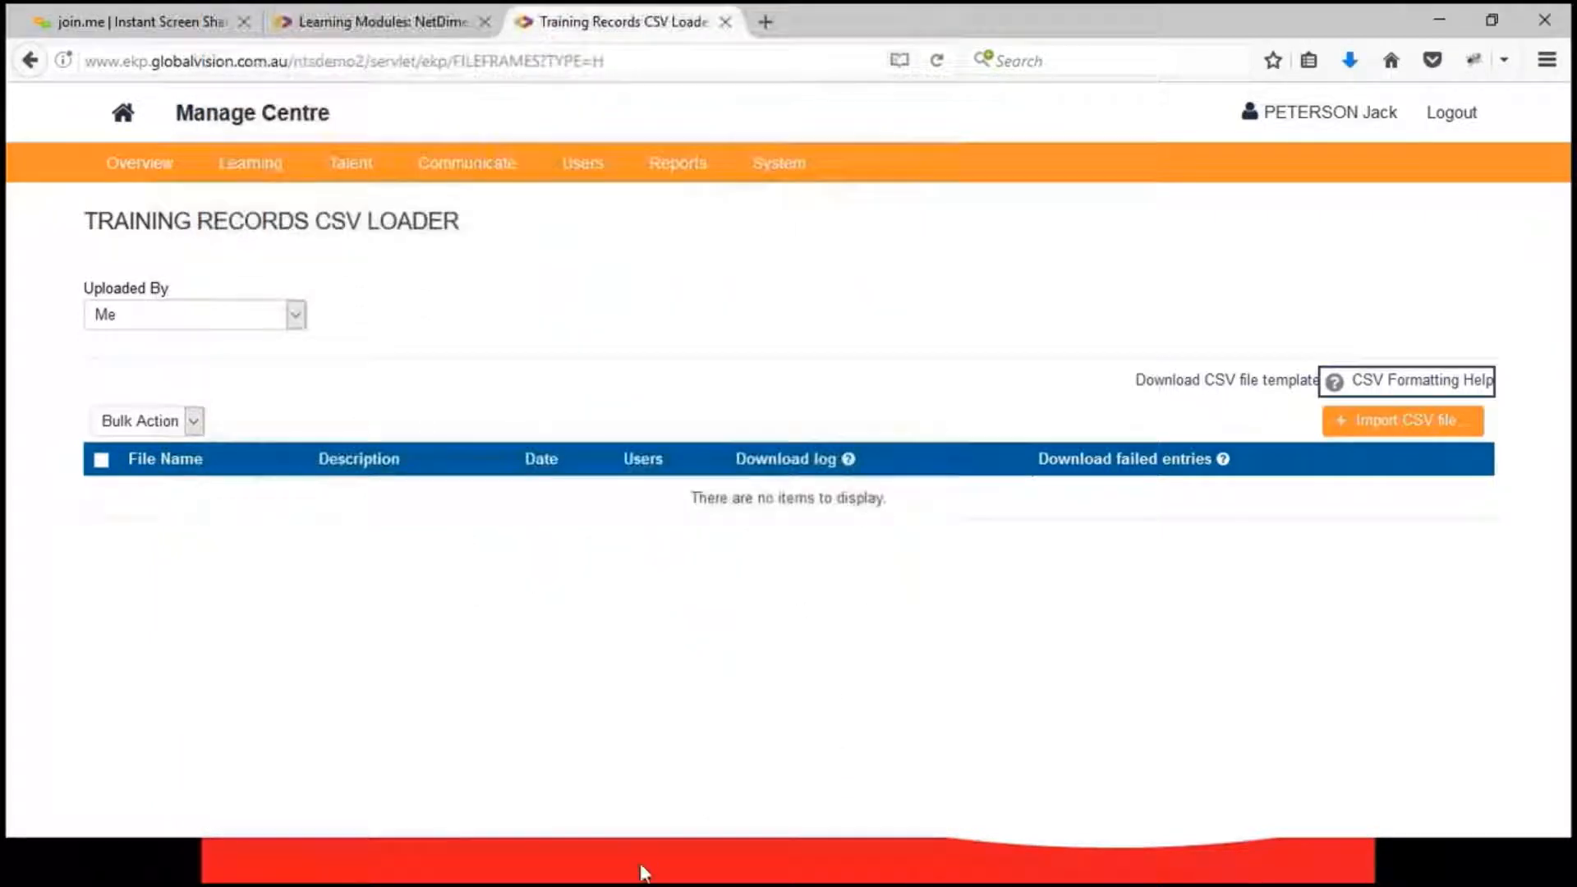
{"action": "left_click", "coordinate": [584, 855]}
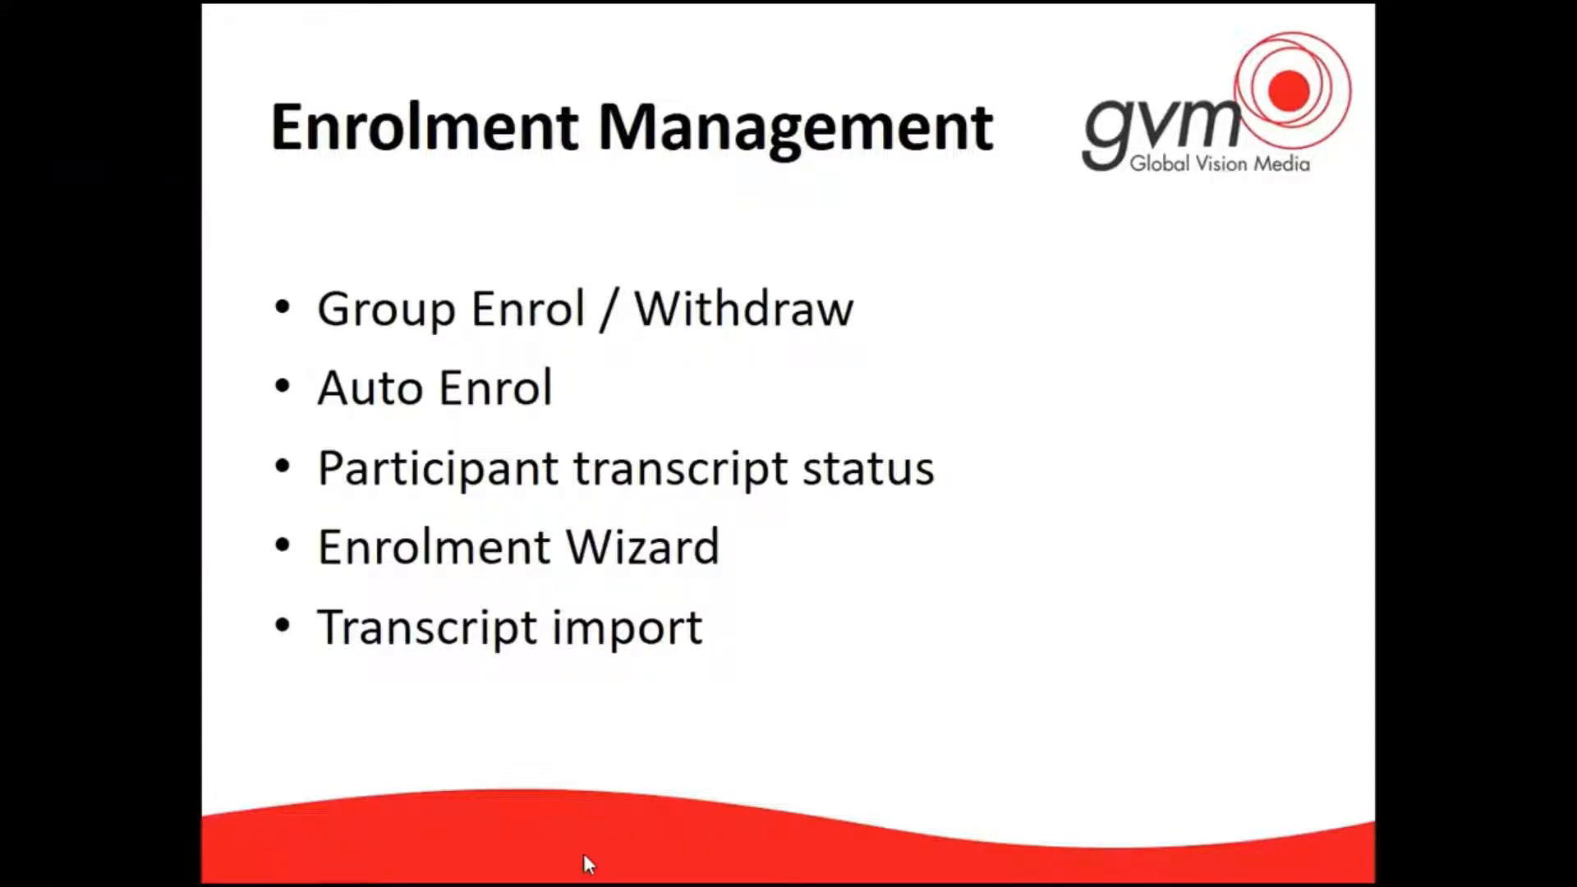
{"action": "key", "text": "Right"}
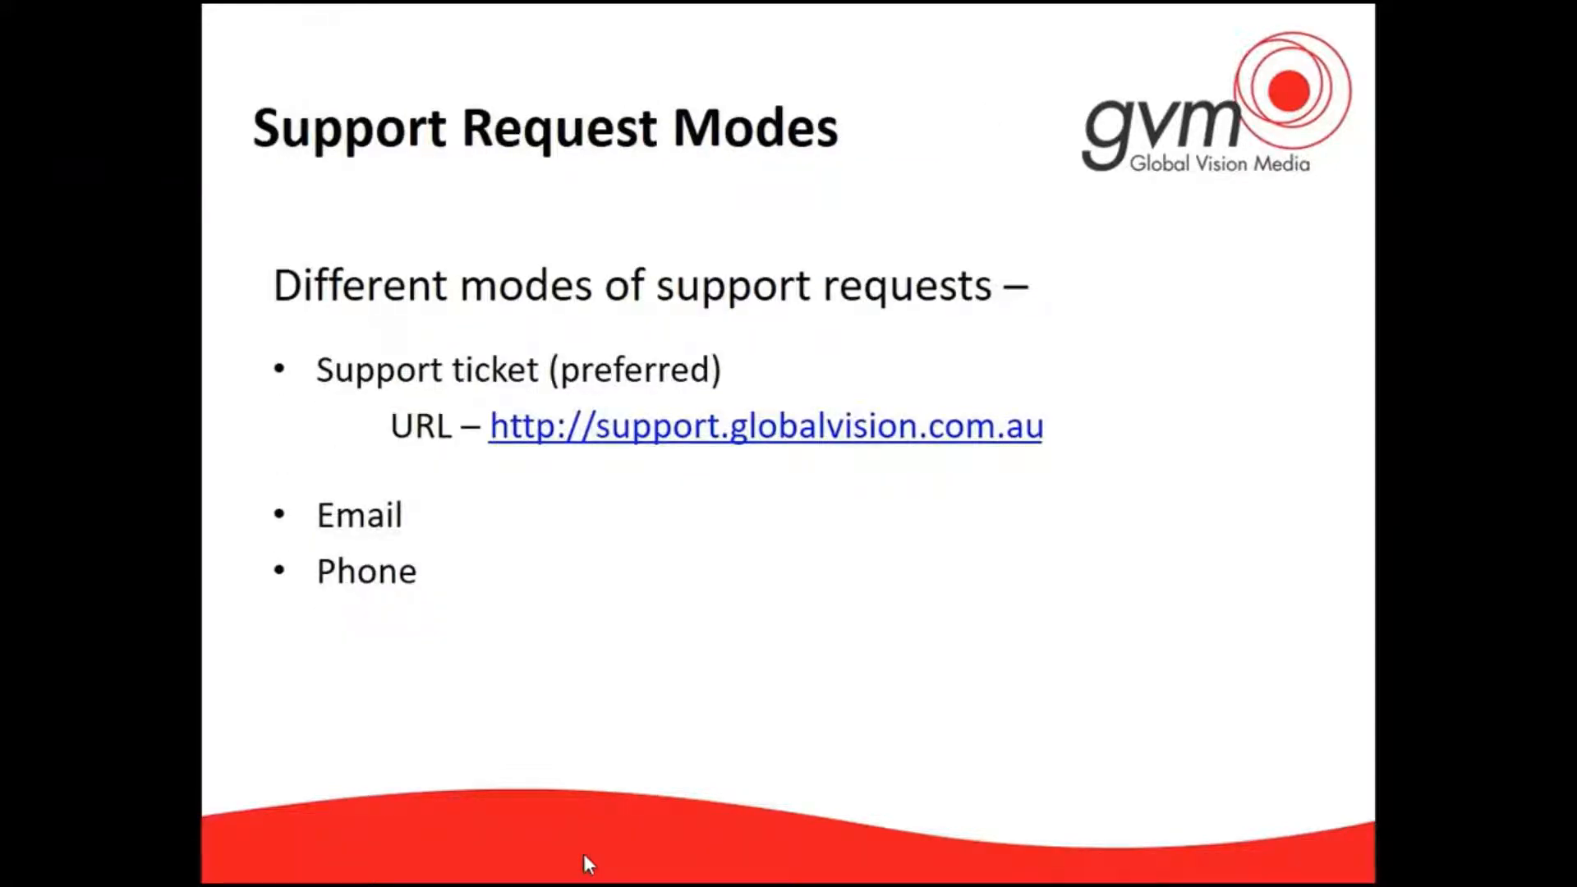